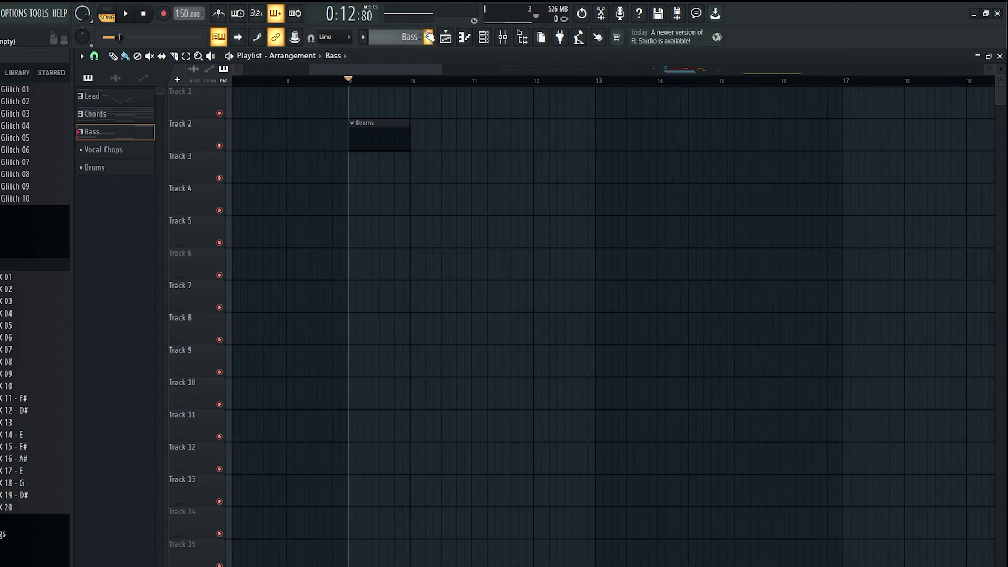
Create a new pattern named Piano and place it on Track 5 at bar 9
click(429, 38)
key(Caps_Lock)
text(Piano)
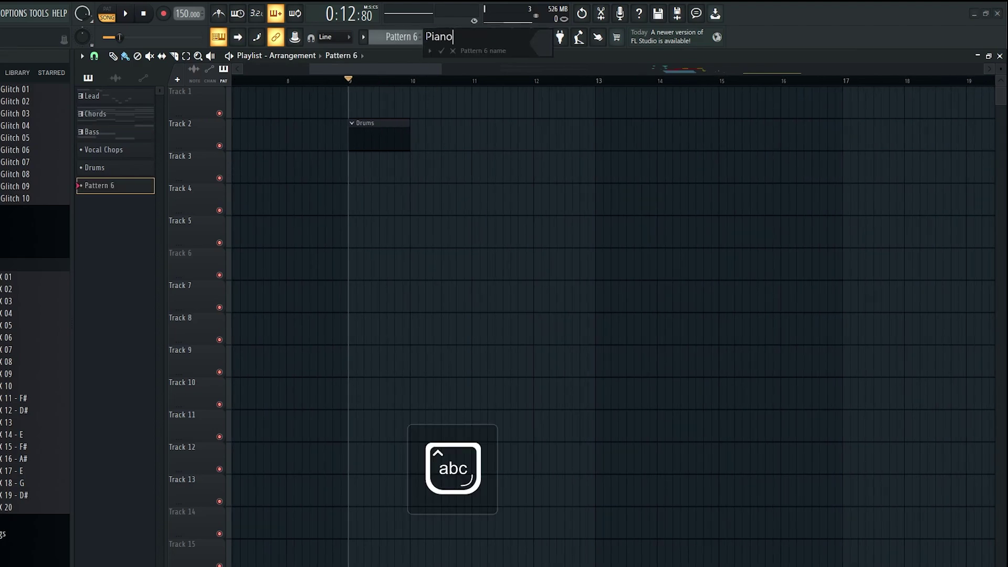
key(Return)
click(362, 243)
scroll(385, 198, up, 1)
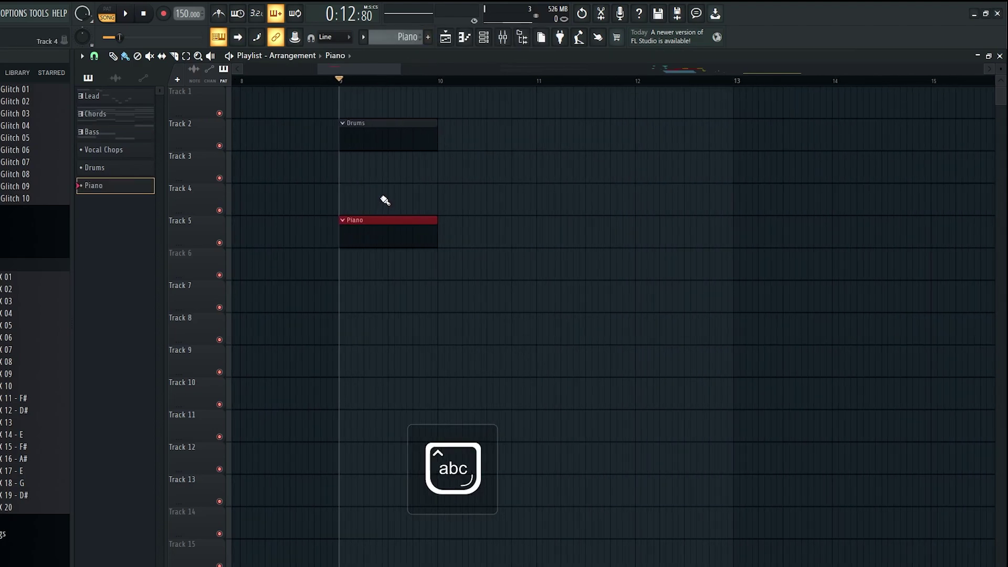
scroll(328, 248, down, 3)
double_click(857, 249)
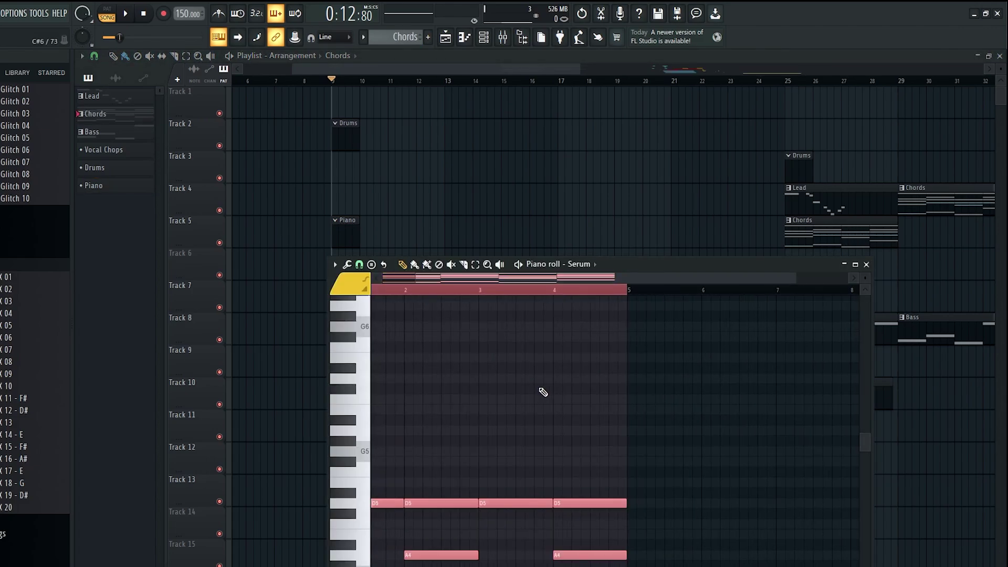
scroll(545, 394, down, 3)
right_click(490, 222)
scroll(340, 236, up, 2)
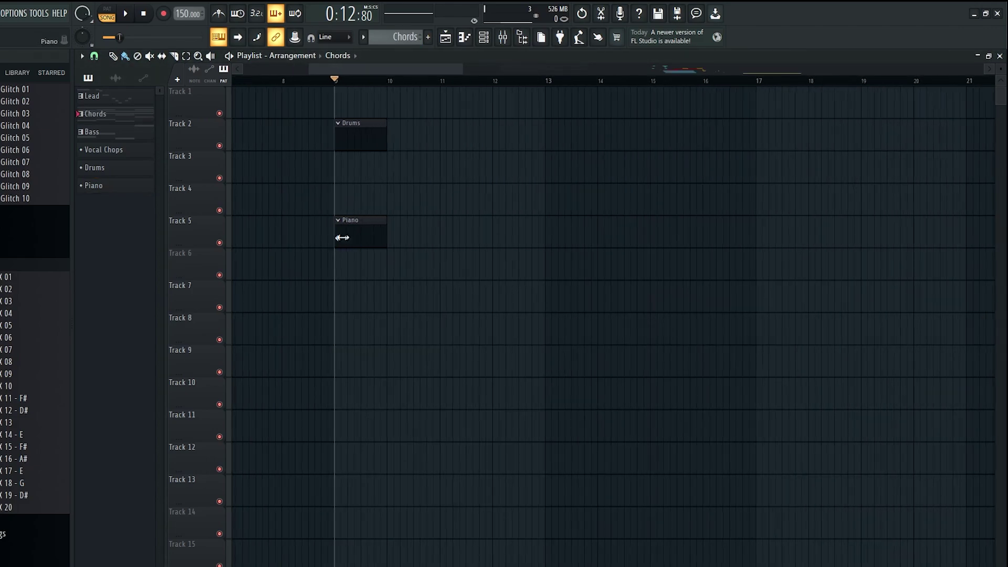
Open the Piano pattern and add a LABS (64 Bit) instrument channel to the channel rack
double_click(363, 234)
click(486, 39)
click(157, 211)
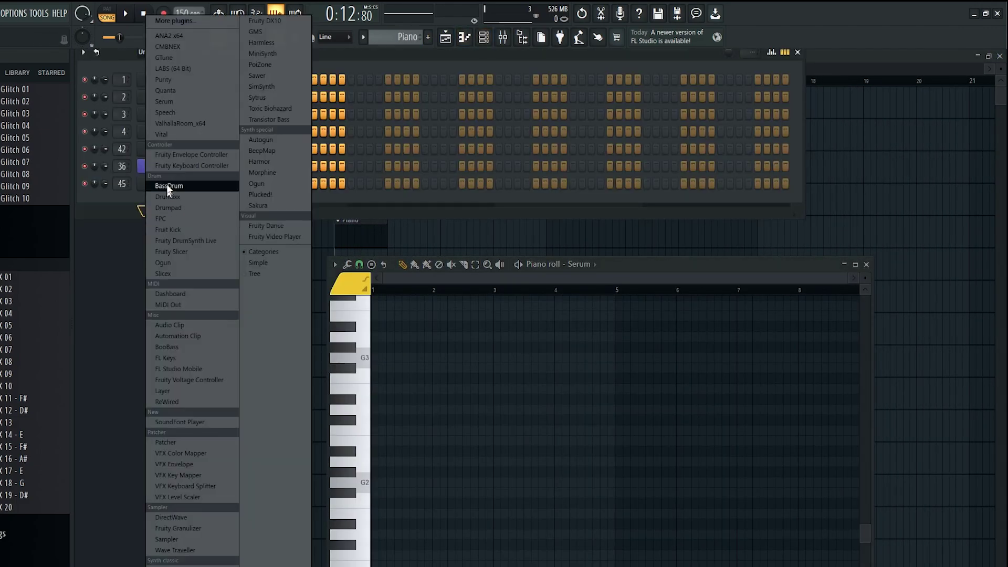
click(188, 67)
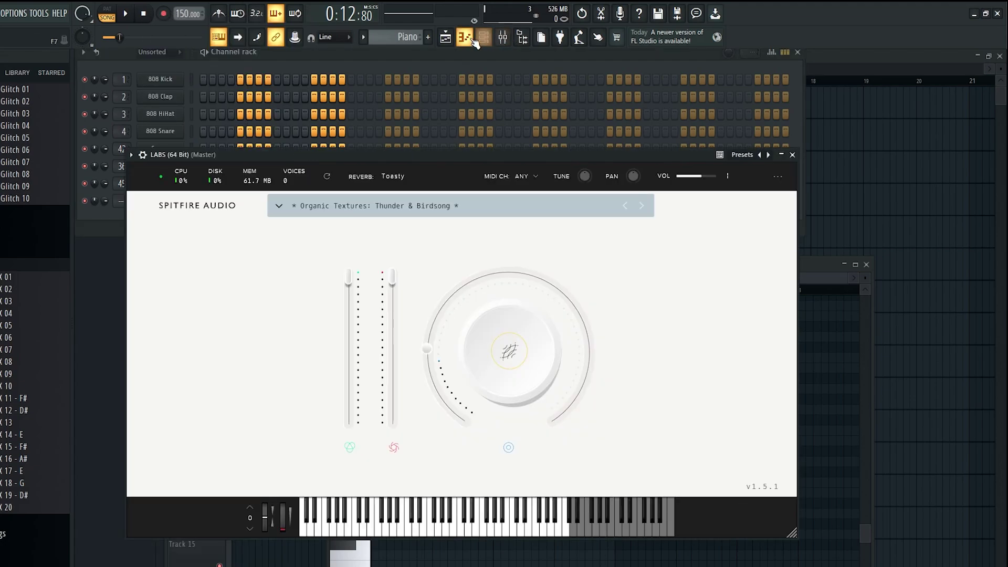
Open the LABS channel's piano roll and build a one-bar G major chord from G4, B4 and D5
click(474, 40)
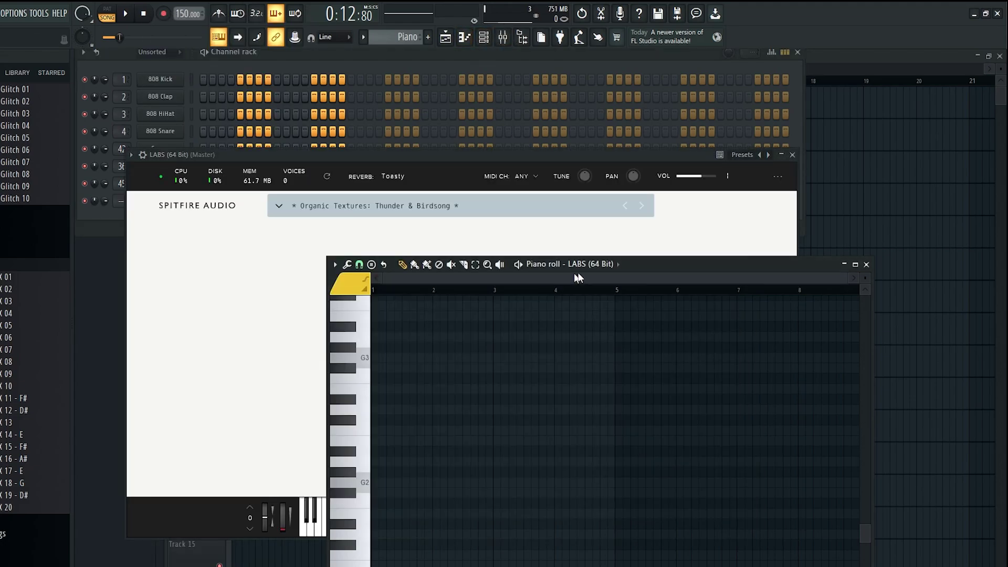
scroll(364, 231, up, 12)
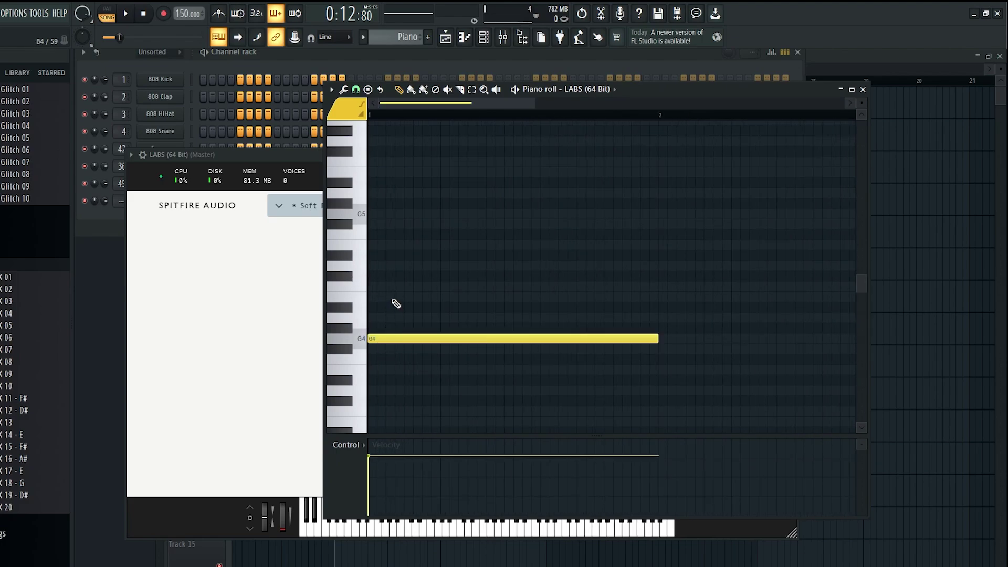
click(396, 297)
click(383, 266)
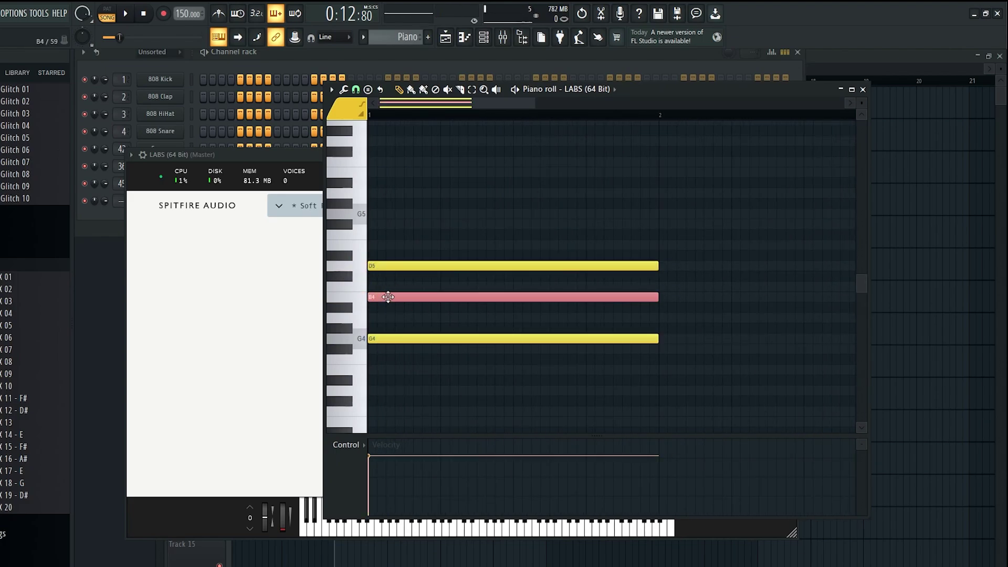
Raise the chord's B4 by one octave to B5 and add a G5 note
drag(396, 373, 395, 211)
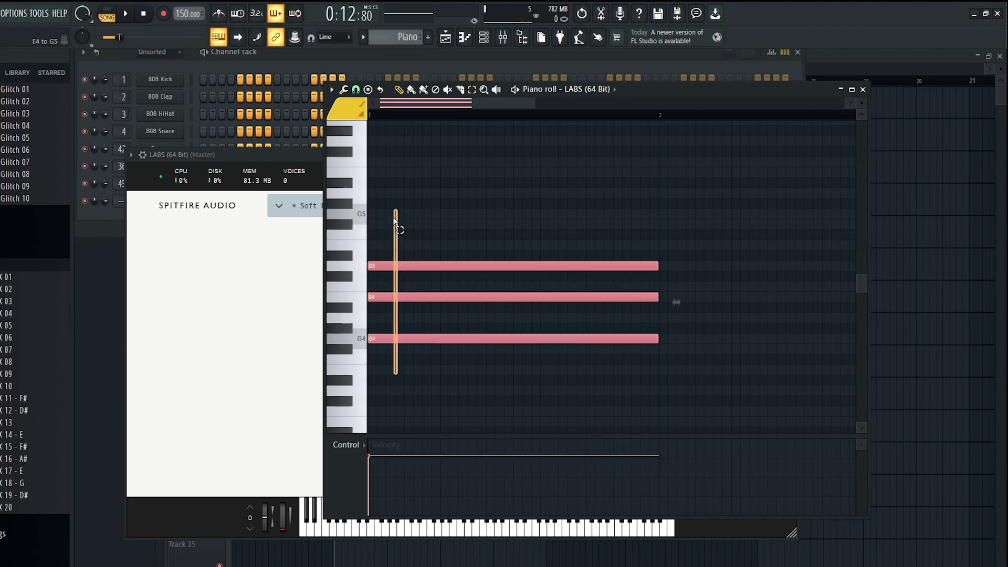
ctrl+click(396, 297)
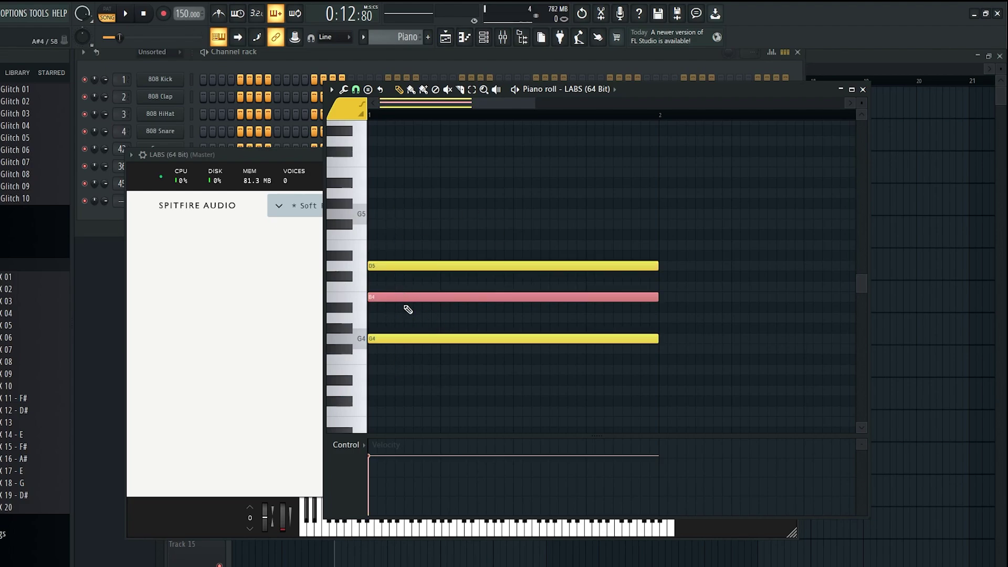
key(ctrl+Up)
key(ctrl+d)
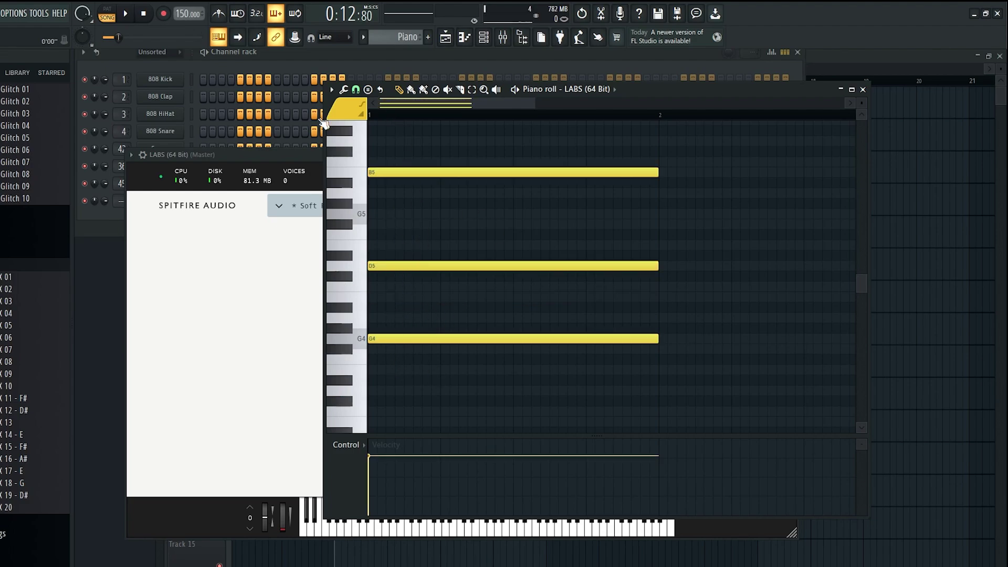
scroll(399, 227, down, 5)
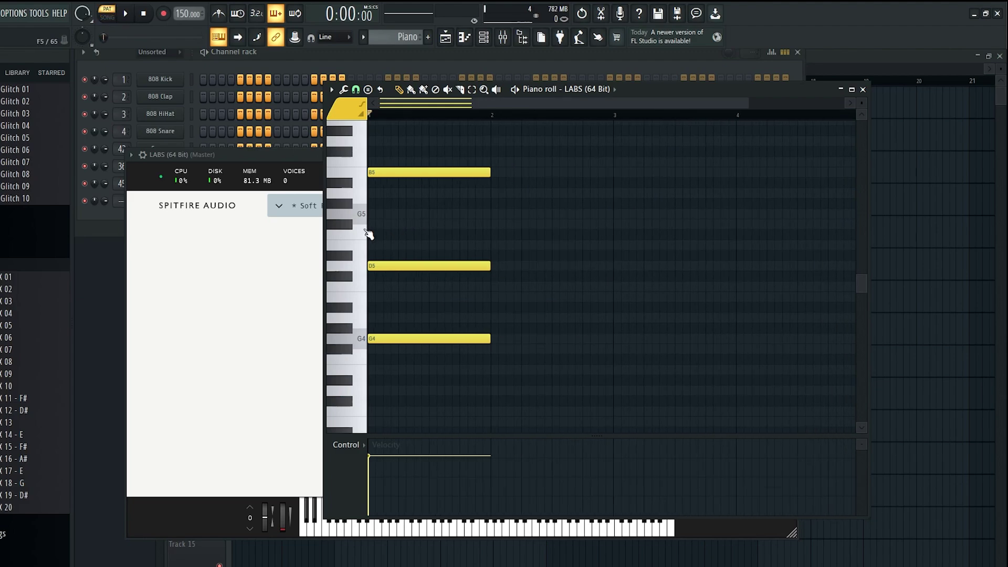
scroll(362, 233, up, 4)
click(384, 216)
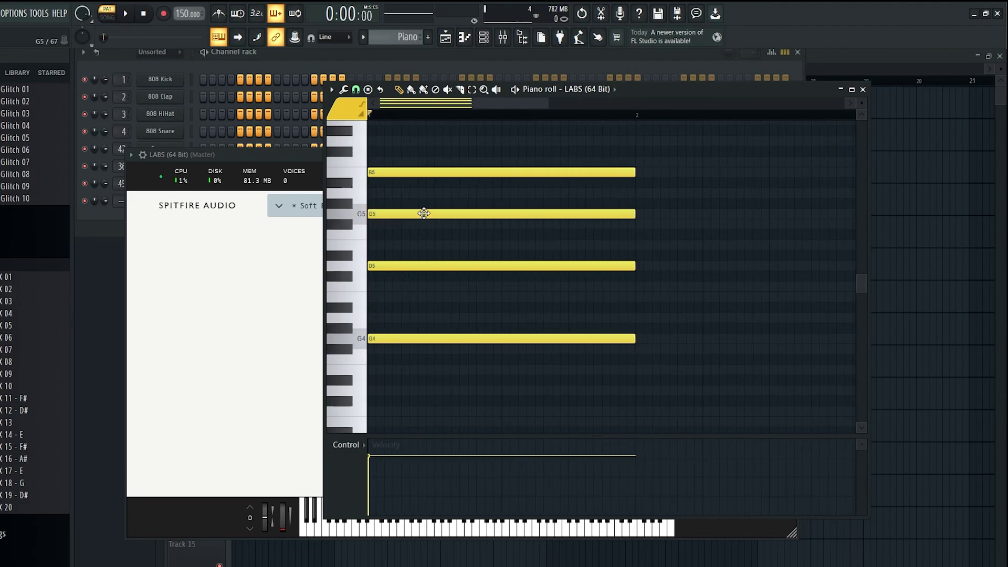
Transpose the whole chord down one octave and play it before and after the change
key(space)
key(space)
key(ctrl+Down)
key(space)
scroll(518, 262, down, 2)
key(space)
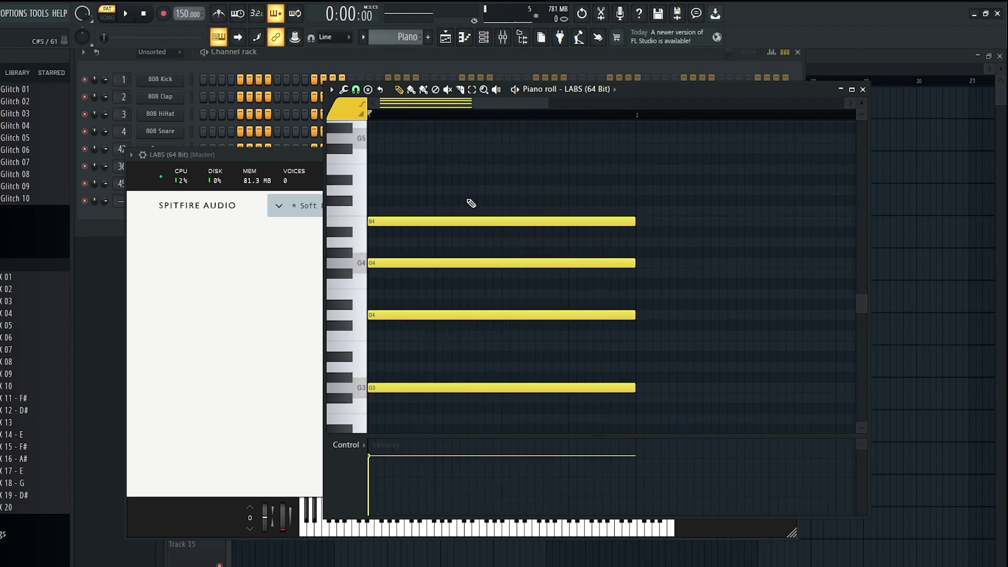
Replace the chord with a single one-bar G3 note, trying B3 and A3 above it and removing each
drag(468, 200, 422, 427)
click(378, 388)
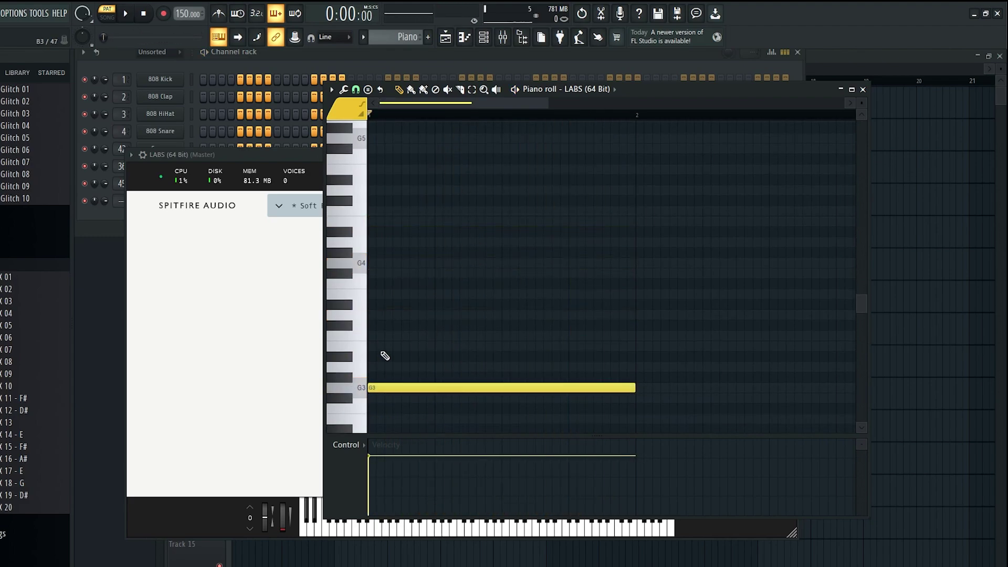
click(380, 346)
right_click(383, 347)
click(379, 367)
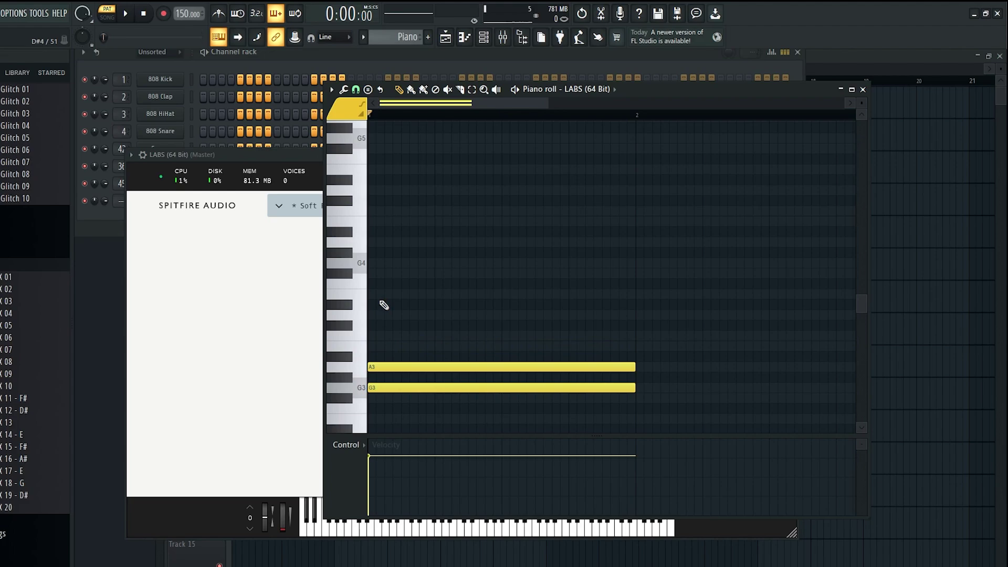
right_click(397, 368)
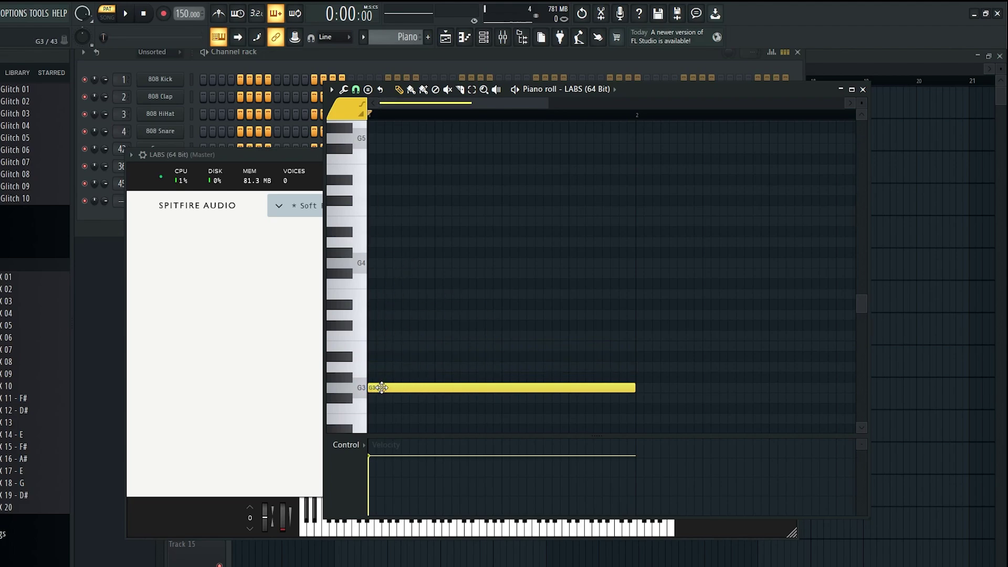
Add one-bar notes C4, D4 and E4 in bars 2, 3 and 4 after the G3 note
click(355, 394)
click(636, 338)
scroll(592, 351, down, 4)
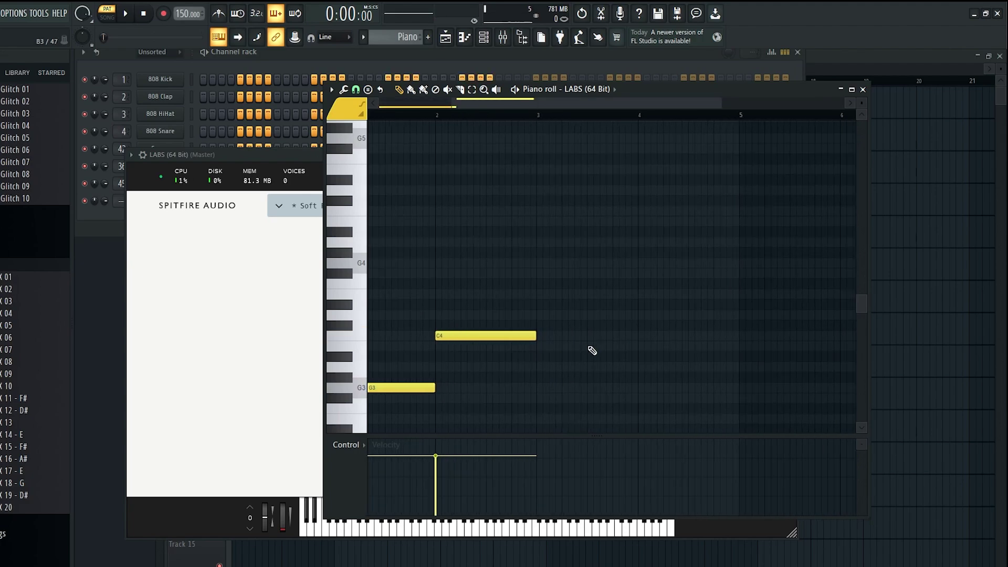
click(508, 316)
click(670, 295)
scroll(692, 340, down, 3)
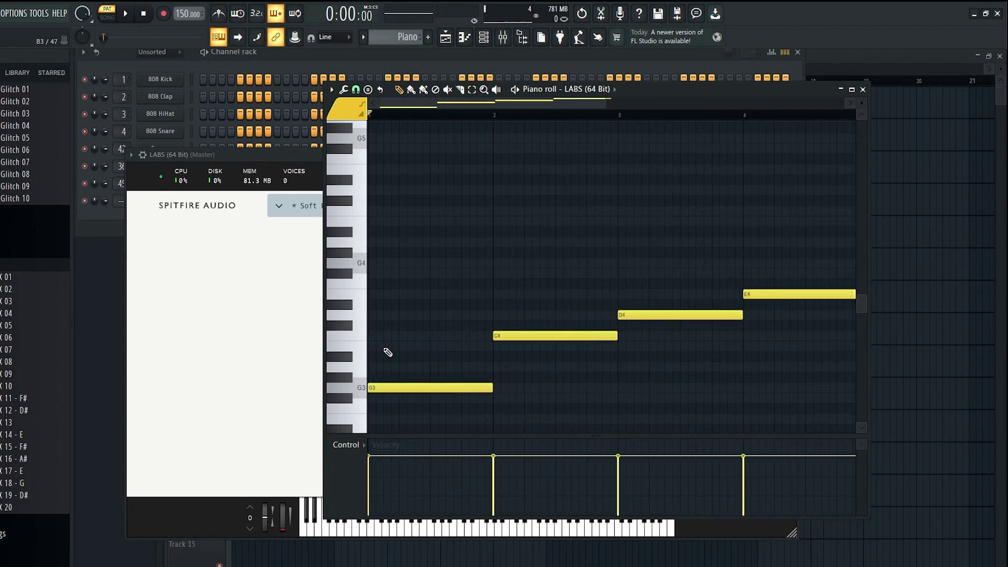
scroll(665, 311, down, 3)
drag(654, 402, 359, 233)
ctrl+click(708, 330)
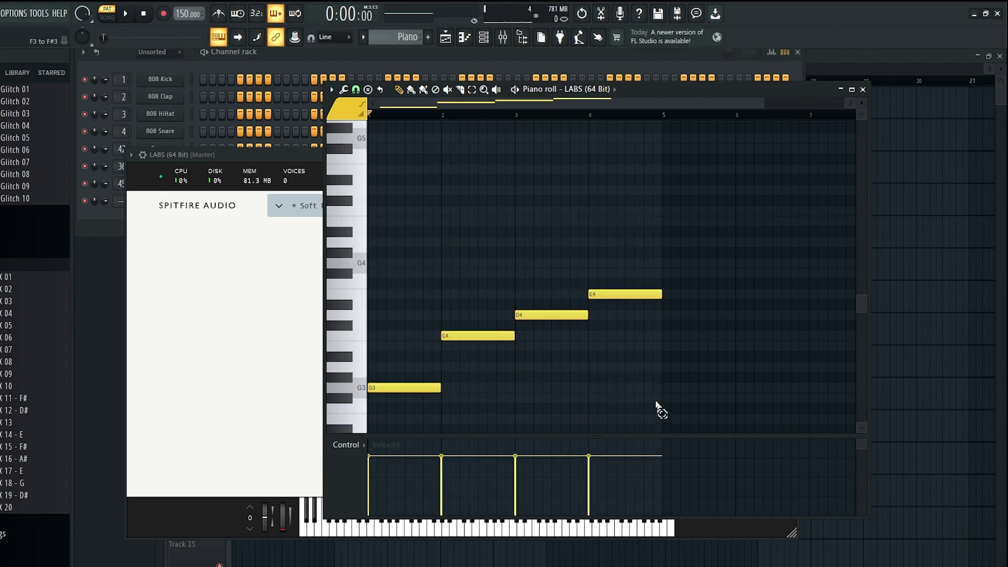
drag(660, 408, 373, 226)
ctrl+click(387, 257)
scroll(344, 314, up, 3)
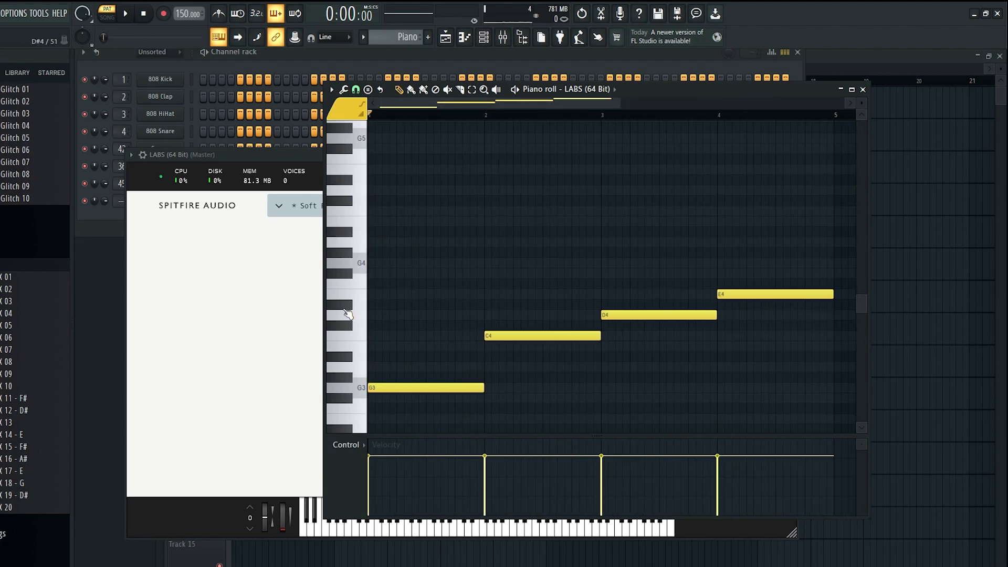
drag(786, 269, 438, 417)
ctrl+click(434, 409)
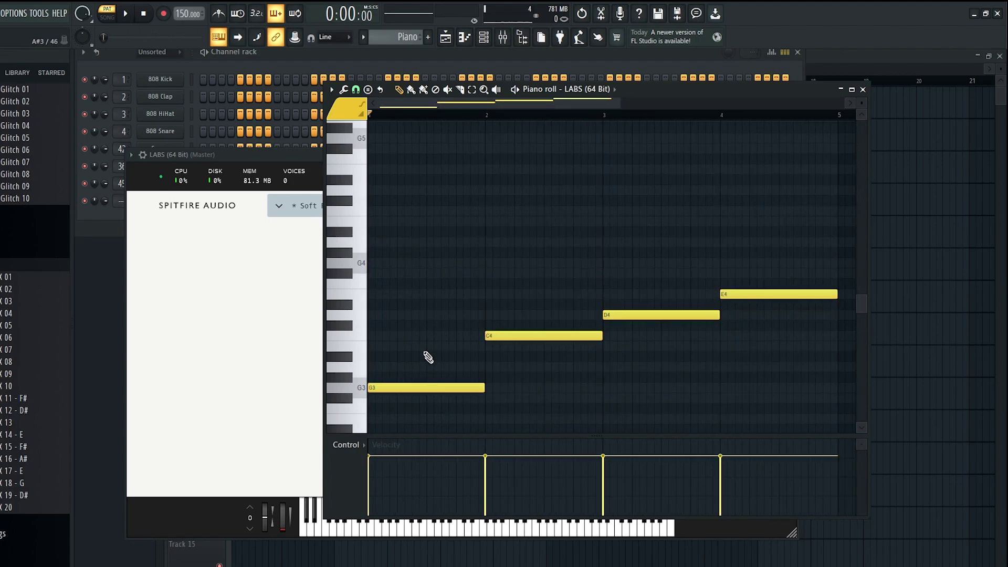
scroll(587, 356, down, 1)
scroll(392, 356, up, 2)
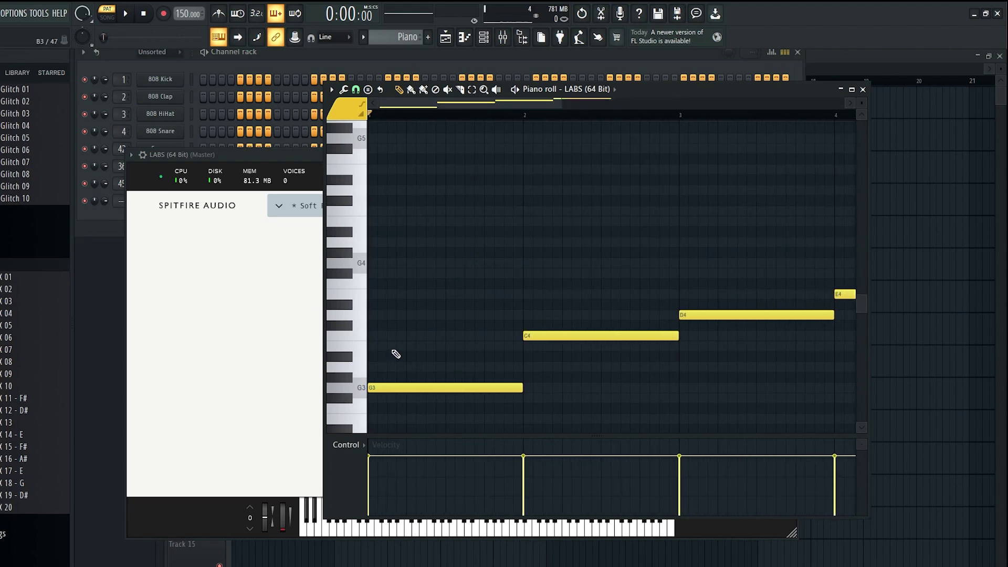
Stack B3, D4 and F#4 above the G3 root in bar 1, and clear all notes from the piano roll
click(380, 347)
click(391, 314)
drag(411, 283, 343, 272)
scroll(542, 340, down, 1)
scroll(542, 340, down, 1)
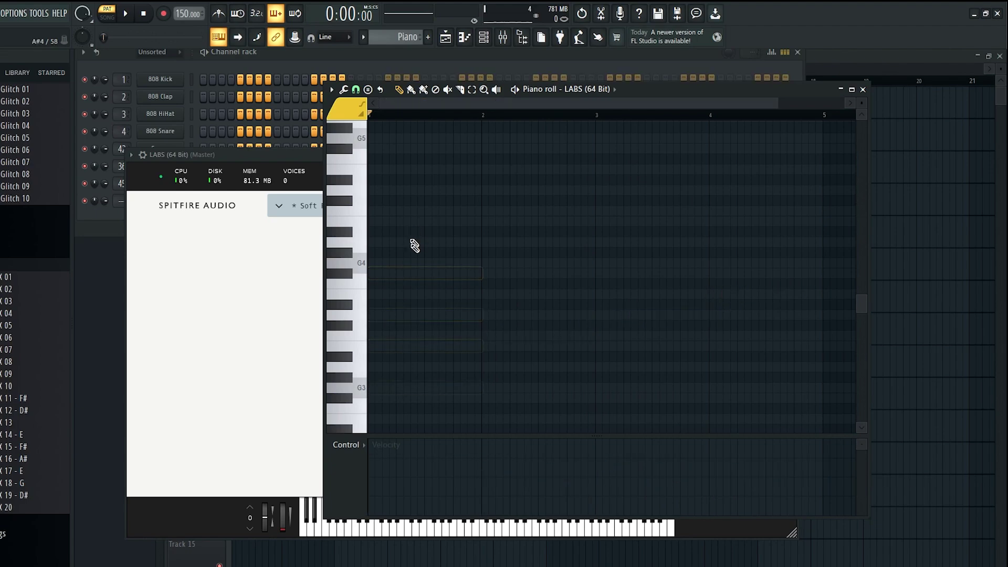
Build a spread D major chord in bar 1 from D4, A4 and F#5
drag(405, 314, 327, 316)
scroll(373, 303, up, 1)
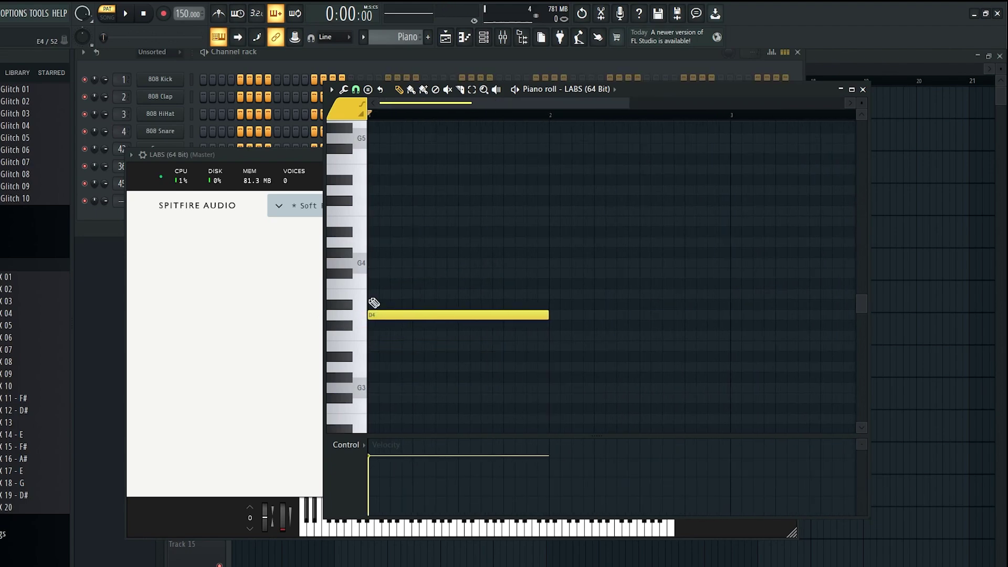
drag(379, 277, 343, 279)
scroll(386, 250, up, 1)
Add a one-bar chord of G4, B4 and E5 in bar 2
click(584, 264)
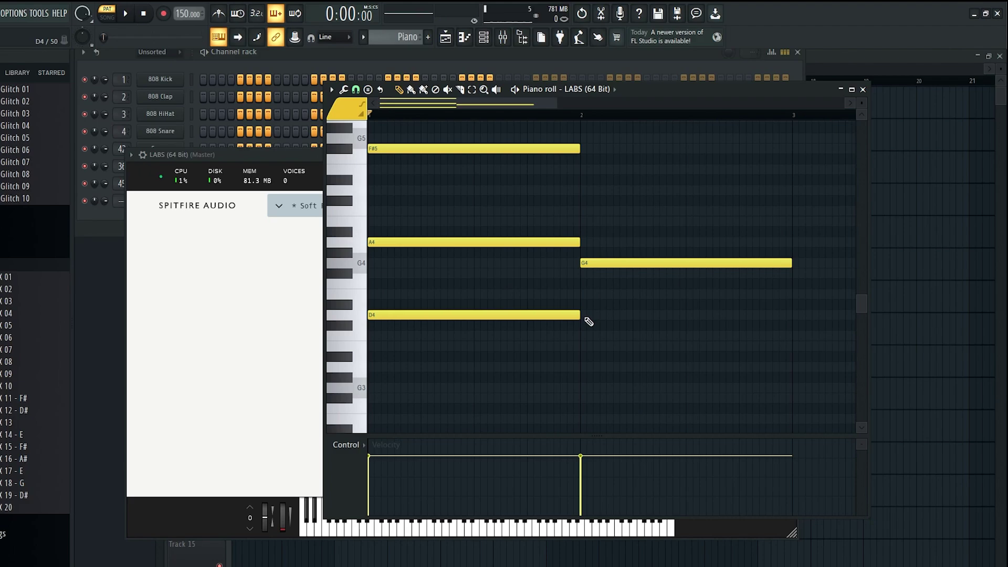
scroll(588, 321, up, 1)
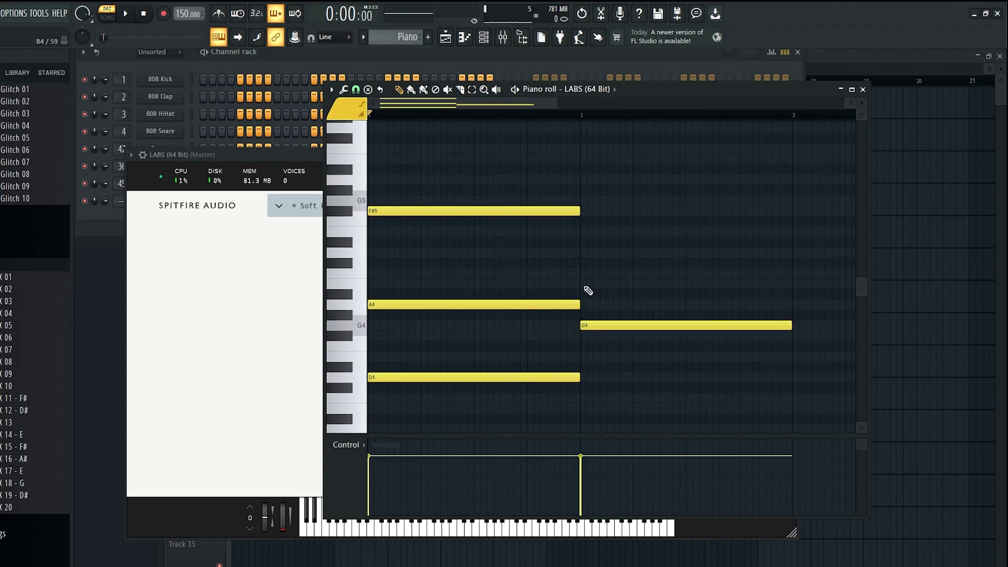
click(585, 285)
click(587, 231)
Move the second chord's B4 down one octave to B3 and play back both chords
click(612, 288)
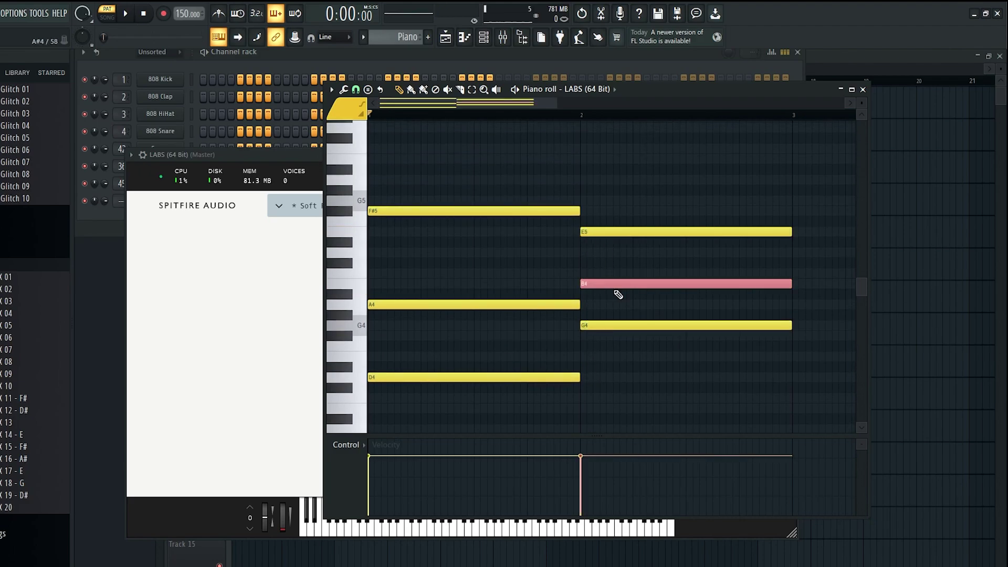
key(ctrl+Down)
key(ctrl+d)
scroll(603, 289, down, 2)
key(space)
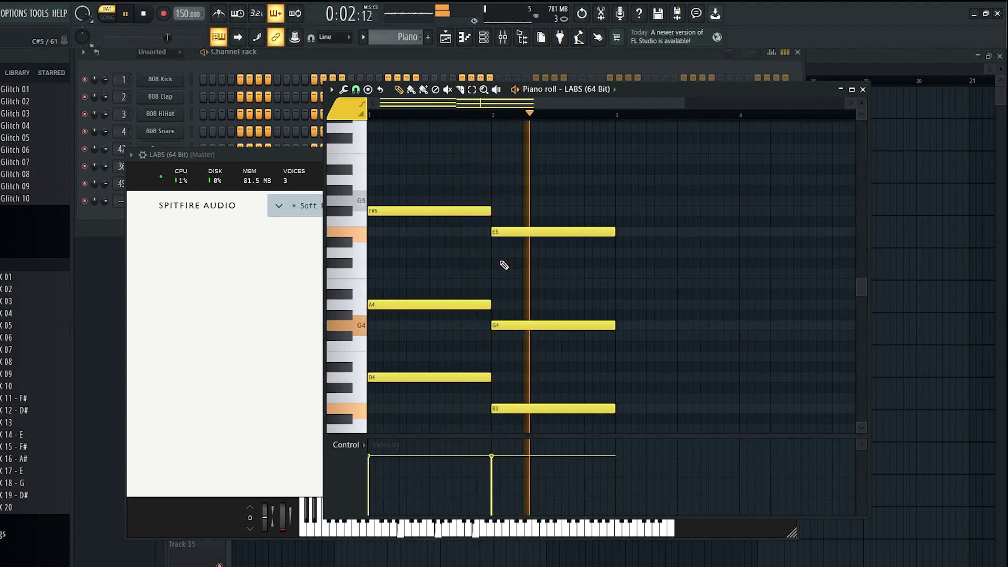
key(space)
Replace the second chord's E5 with D5, trying an extra B4 in the chord and removing it
scroll(501, 285, down, 1)
scroll(501, 285, up, 1)
click(498, 252)
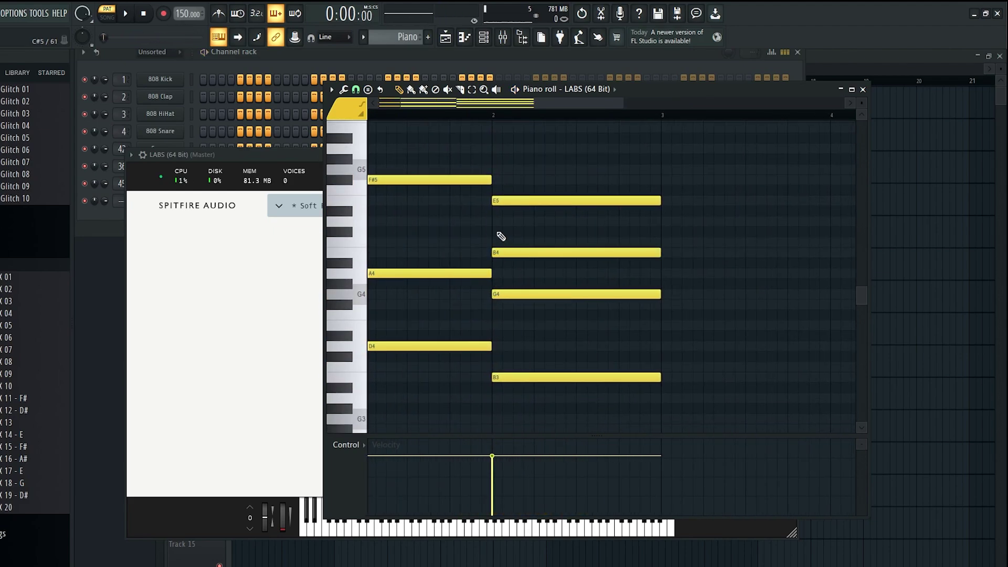
click(500, 222)
right_click(532, 203)
click(520, 223)
ctrl+click(531, 377)
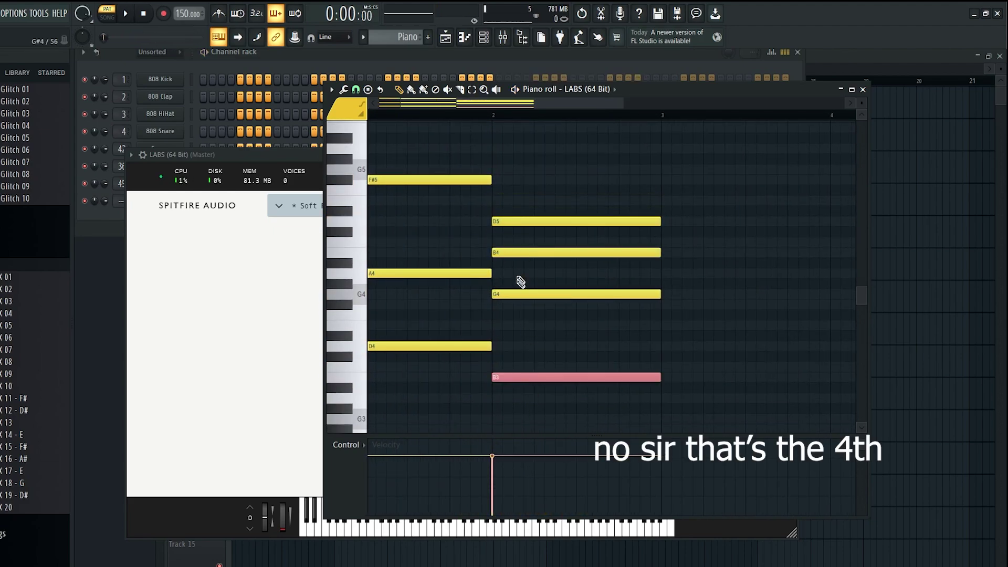
right_click(519, 253)
Play back the two-bar chord progression and stop it
key(space)
ctrl+click(651, 271)
scroll(651, 271, down, 1)
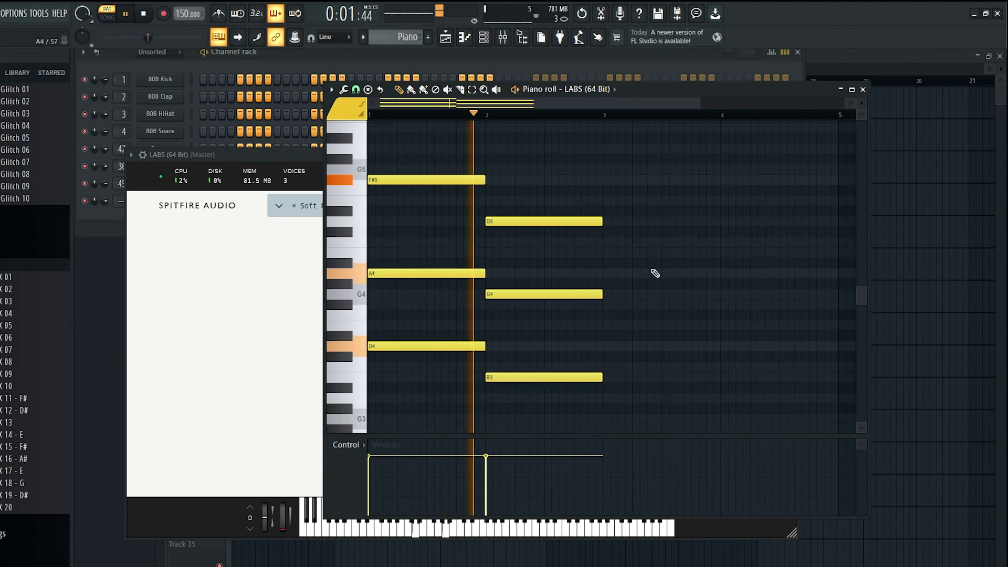
key(space)
Add a one-bar D5 to the first chord and move both chords one bar later
click(427, 221)
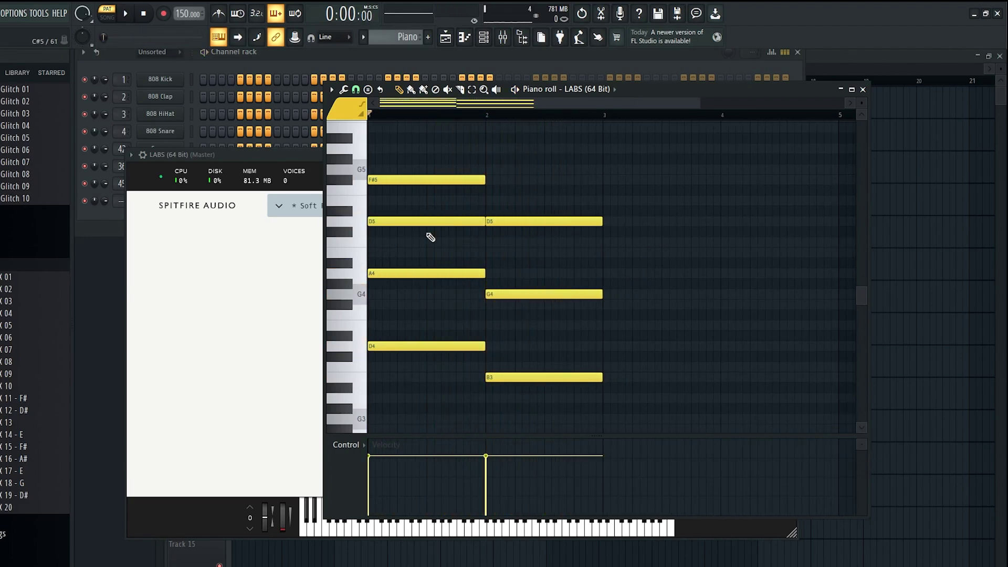
drag(408, 153, 554, 414)
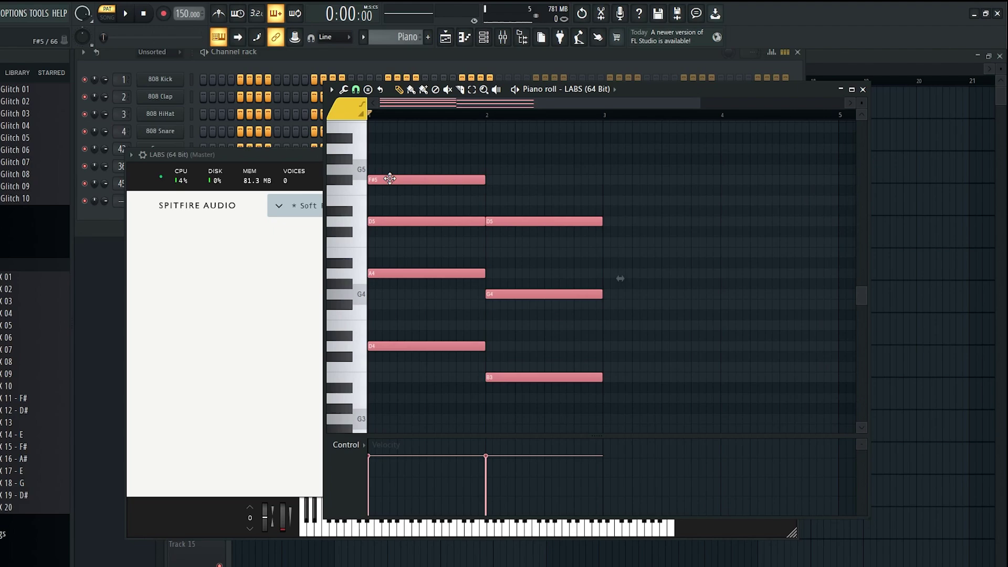
drag(388, 179, 507, 180)
ctrl+click(544, 156)
drag(657, 165, 675, 390)
ctrl+click(644, 264)
drag(640, 134, 663, 396)
drag(662, 398, 648, 151)
ctrl+click(546, 249)
scroll(450, 333, down, 2)
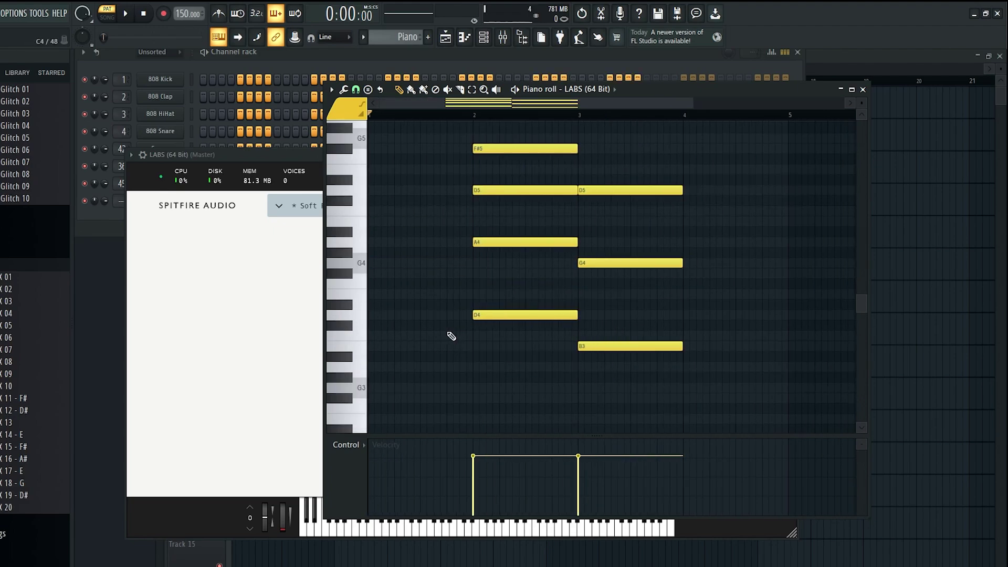
scroll(349, 350, up, 1)
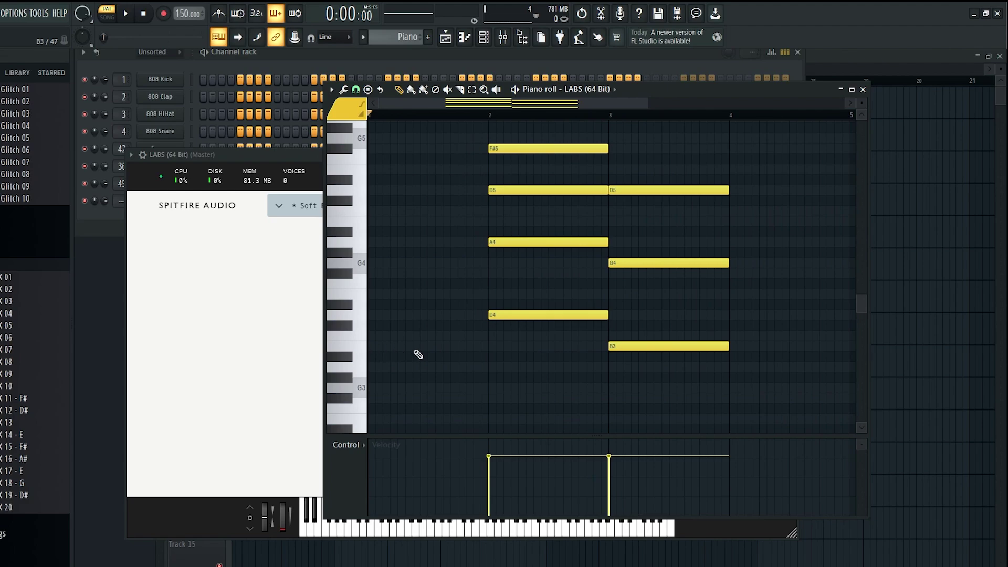
scroll(427, 310, down, 2)
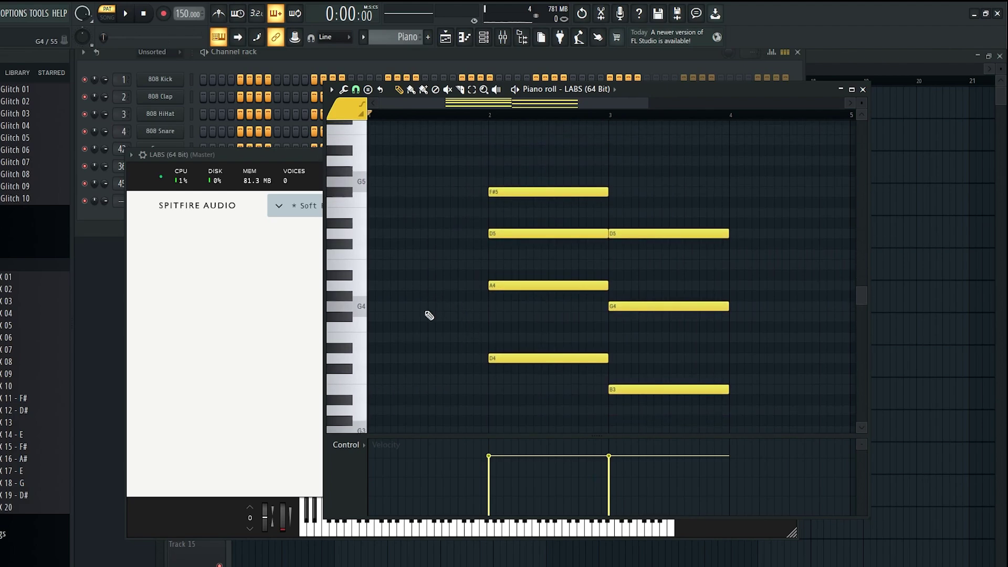
scroll(440, 344, down, 1)
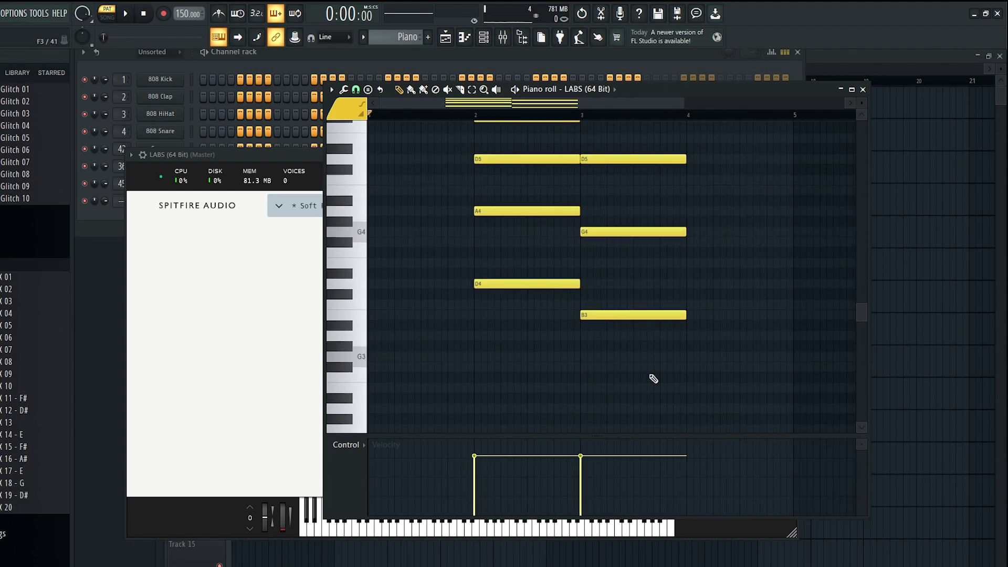
Delete the B3 note from the chord in bar 3
right_click(647, 316)
right_click(527, 304)
scroll(495, 261, down, 2)
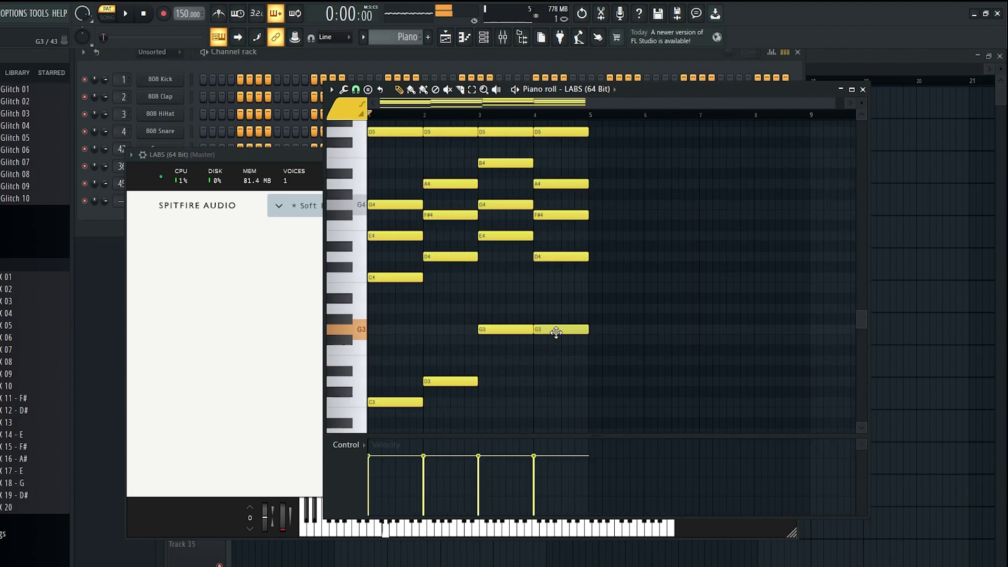
Lower the fourth chord's bass note to F#3 while playing back the four-bar progression
key(space)
drag(568, 326, 564, 337)
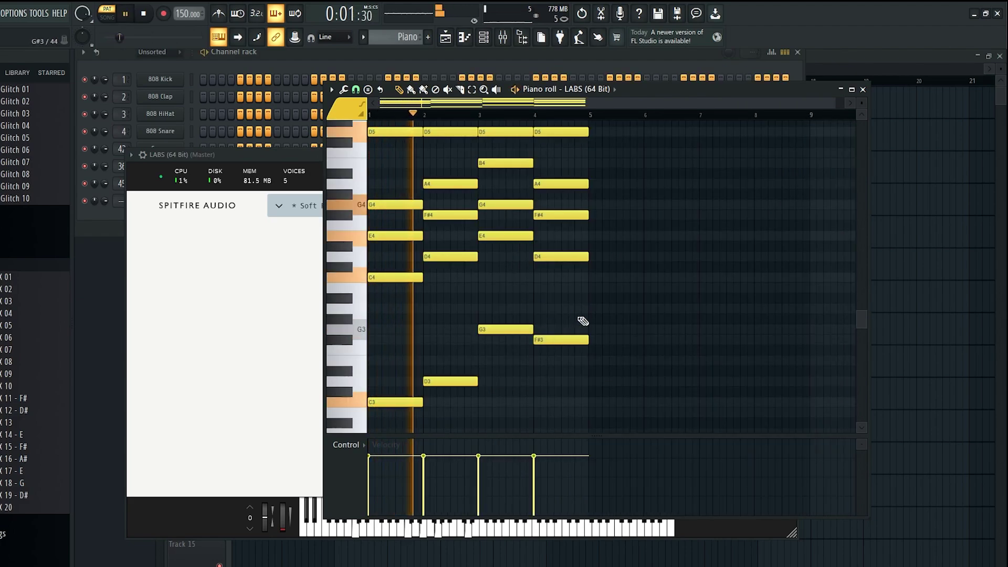
scroll(370, 299, up, 1)
scroll(358, 299, up, 1)
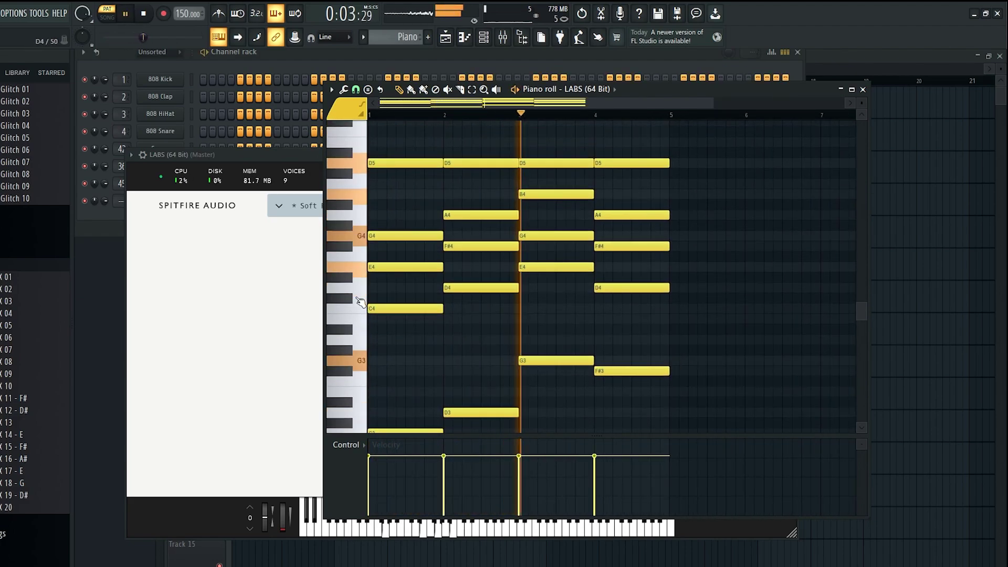
scroll(357, 298, down, 1)
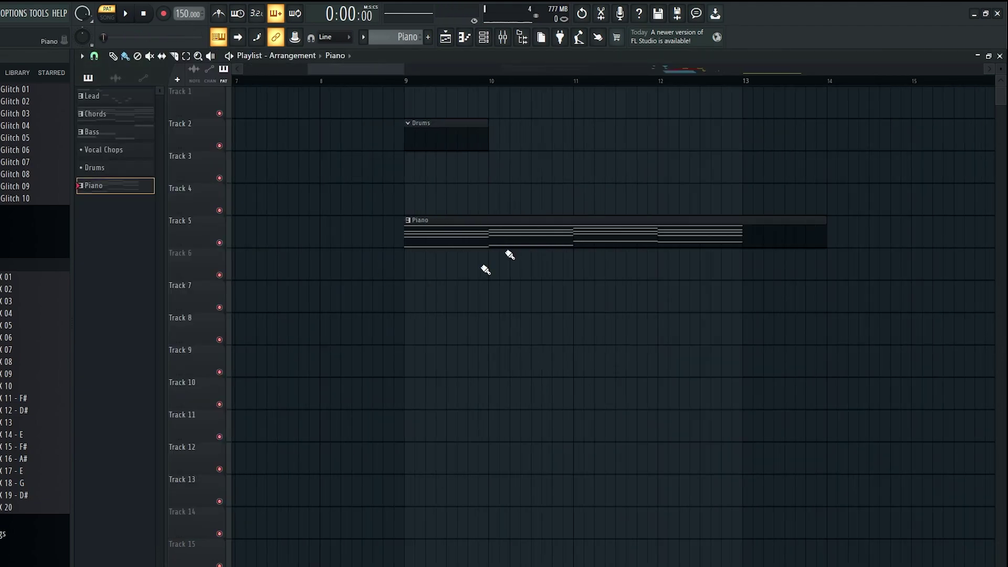
Place the Lead pattern in the playlist on Track 4 at bar 9, above the Piano clip
scroll(489, 258, down, 3)
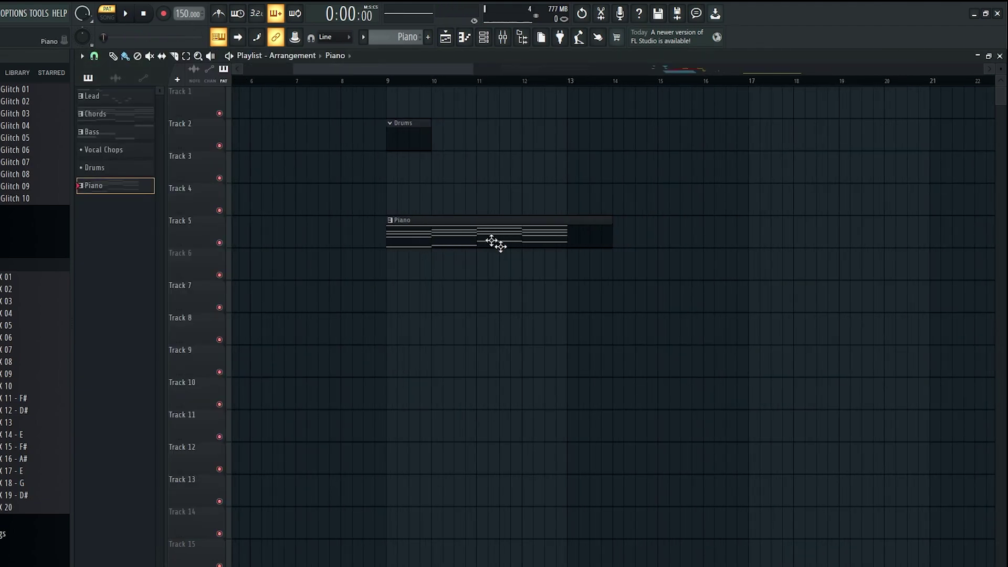
scroll(443, 266, down, 2)
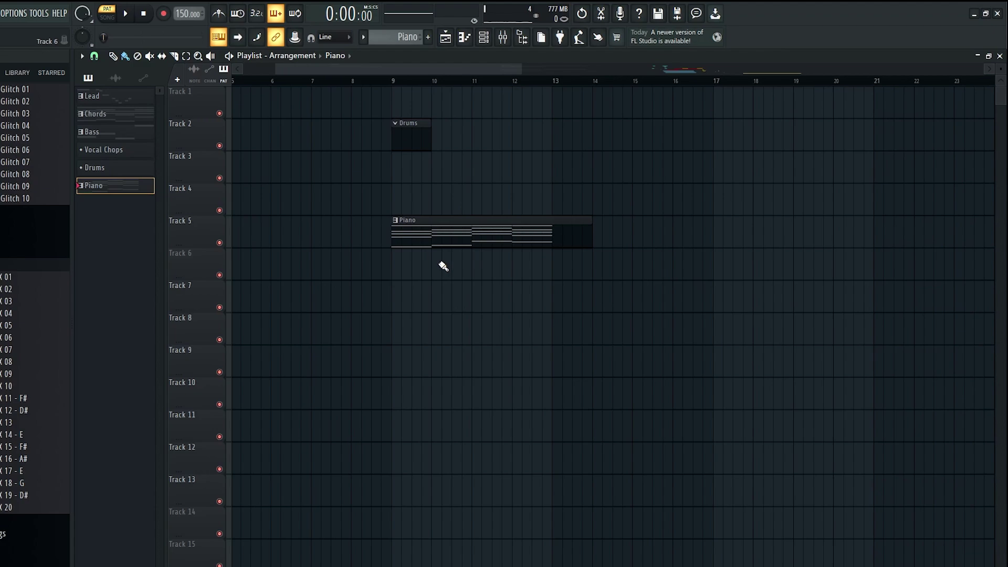
click(903, 199)
scroll(404, 198, up, 3)
click(416, 197)
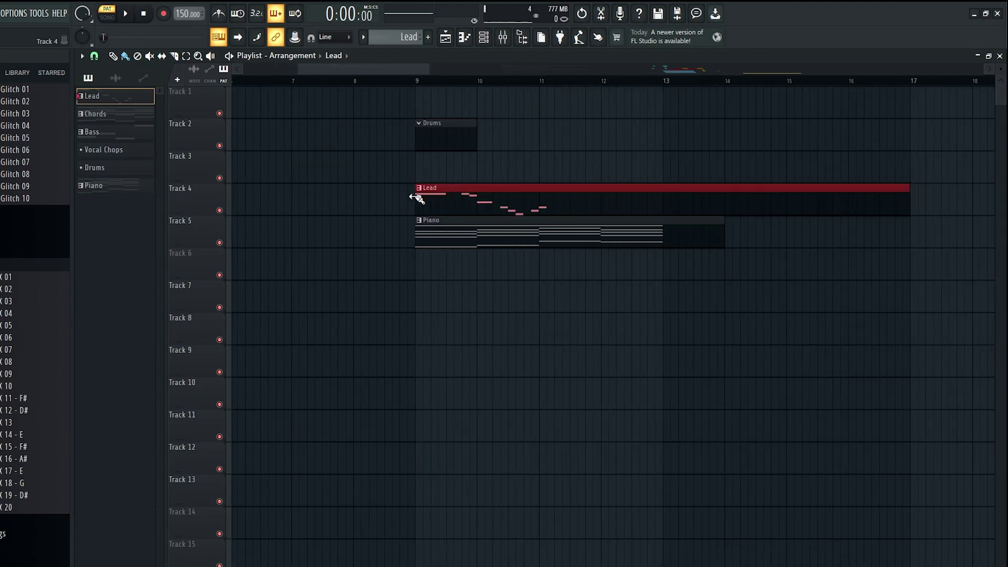
Set song playback to start just before bar 9 and open the Lead clip's notes in the piano roll
scroll(470, 205, up, 1)
click(393, 84)
scroll(415, 199, up, 2)
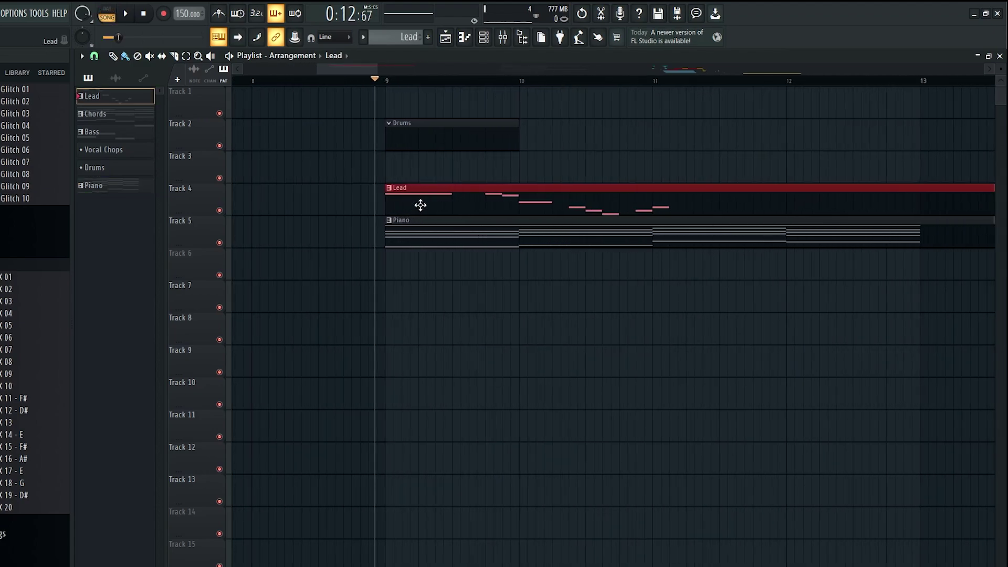
double_click(398, 190)
scroll(454, 310, up, 3)
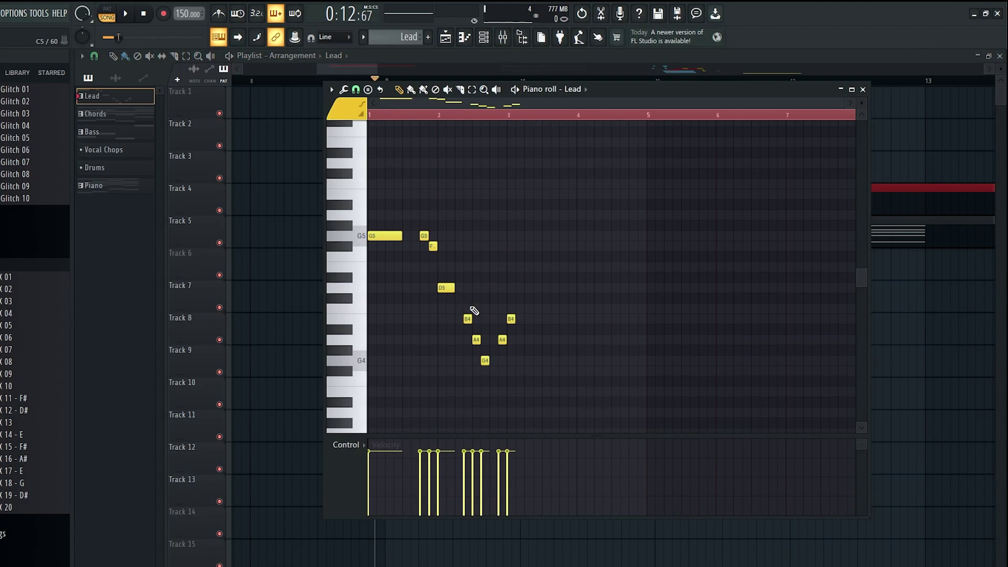
drag(523, 358, 420, 203)
ctrl+click(421, 206)
drag(568, 386, 420, 199)
ctrl+click(425, 207)
ctrl+click(423, 205)
drag(540, 375, 423, 202)
ctrl+click(425, 212)
drag(543, 372, 418, 199)
ctrl+click(388, 268)
Play back the lead melody over the piano chords and stop it
key(space)
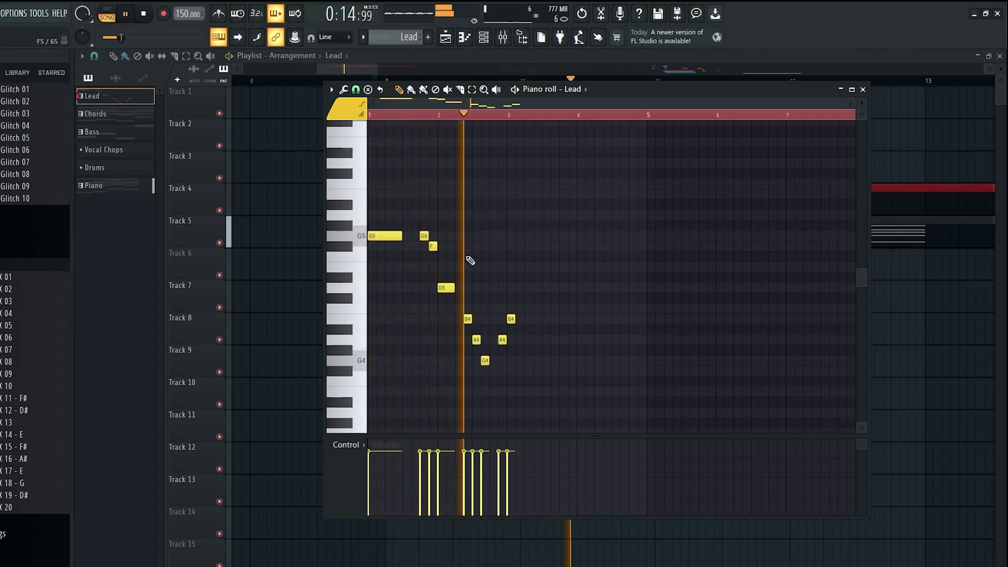
ctrl+scroll(414, 288, up, 2)
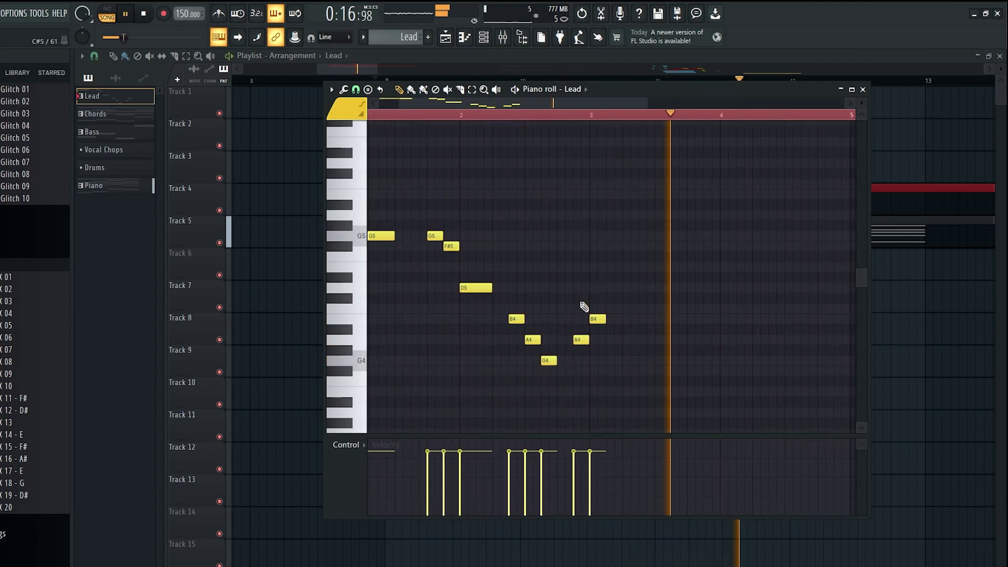
key(space)
Move the second A4 of the lead melody slightly earlier, close behind the G4
ctrl+scroll(408, 324, up, 2)
ctrl+scroll(408, 323, down, 2)
ctrl+scroll(656, 340, up, 1)
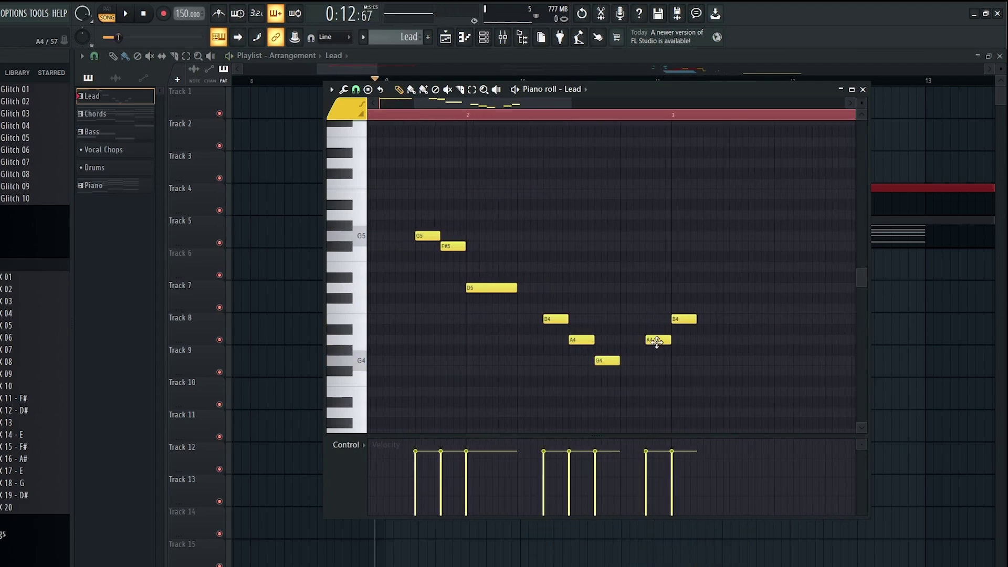
drag(657, 342, 636, 339)
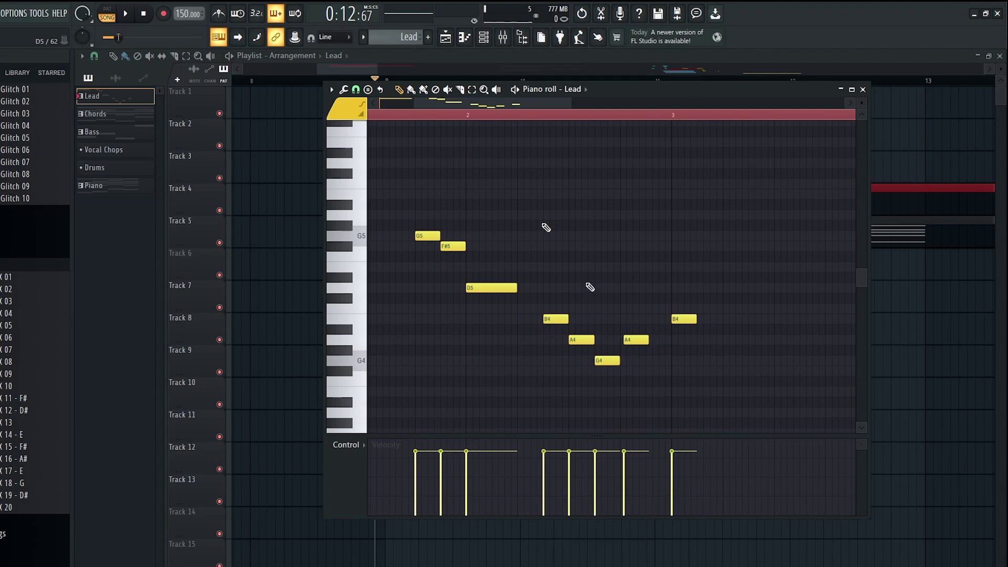
Enable the Hyper/Dimension and Compressor effects in the Lead channel's Serum and play back the result
click(492, 36)
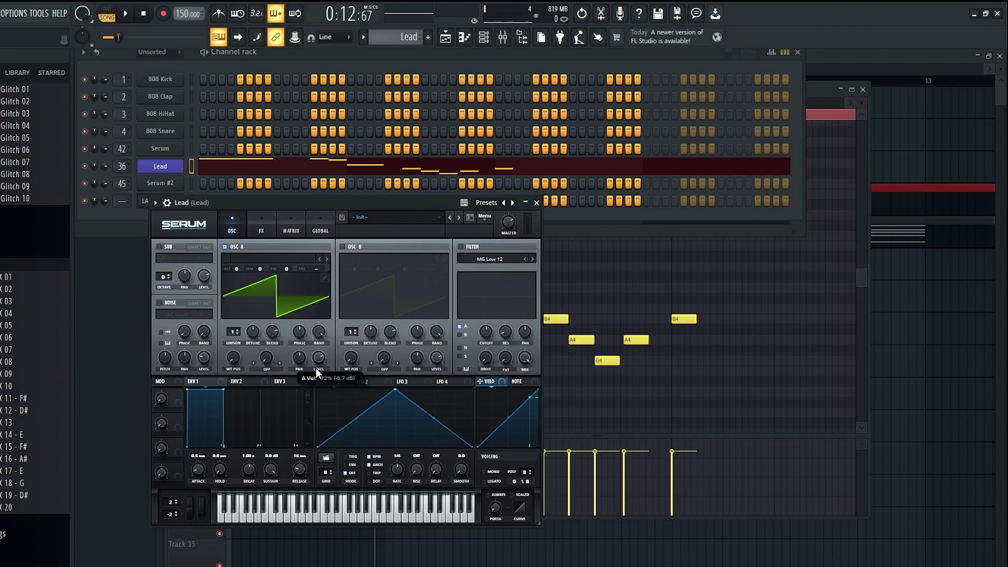
click(262, 229)
click(161, 248)
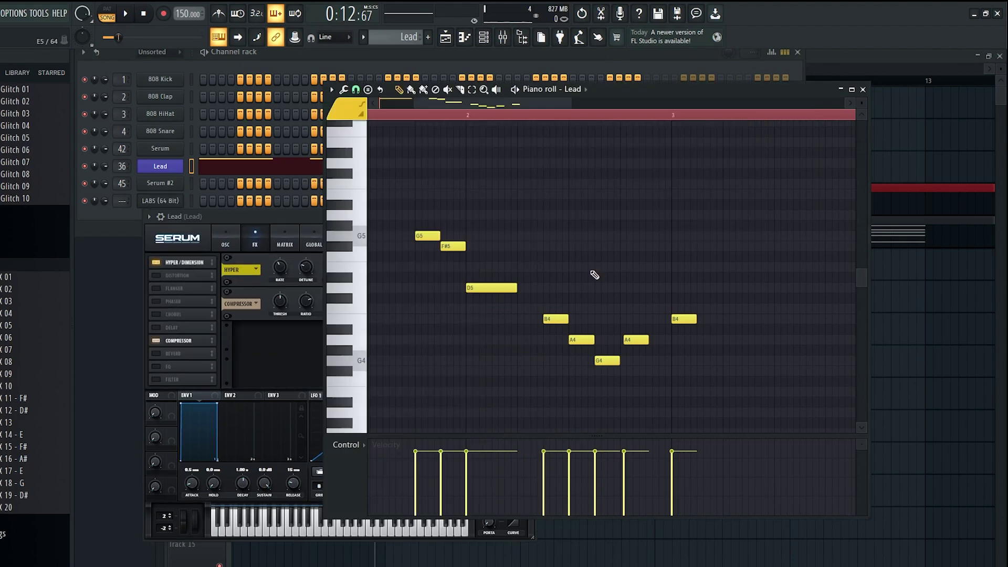
key(space)
ctrl+scroll(672, 334, down, 1)
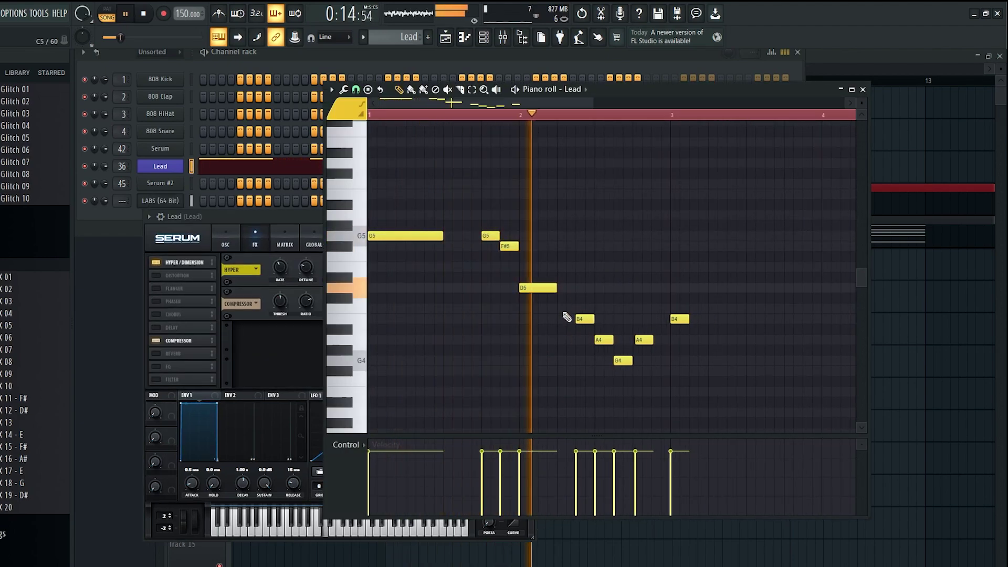
key(space)
Shorten the second A4 to about half its length and move the last B4 back to end at bar 3
click(640, 340)
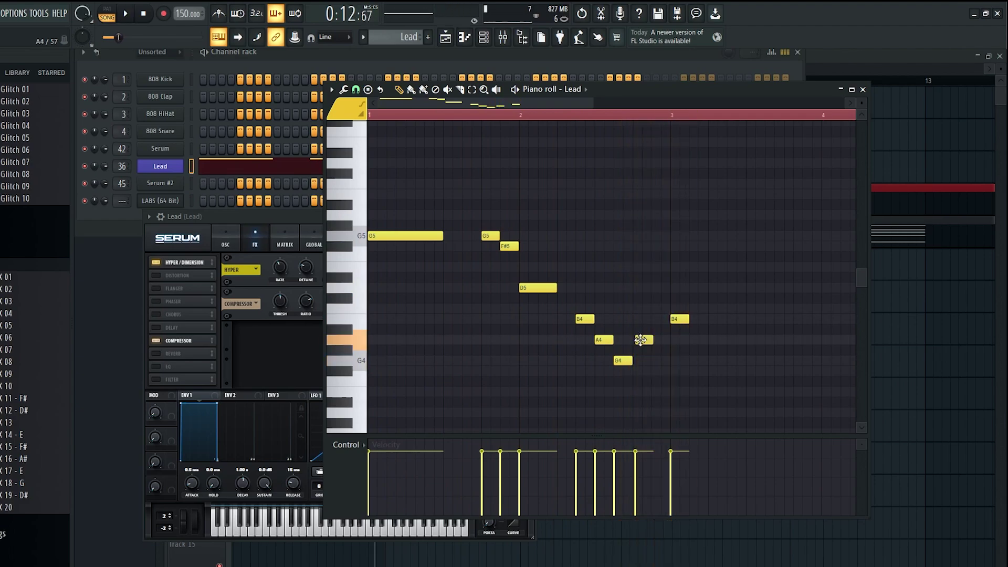
ctrl+scroll(654, 347, up, 1)
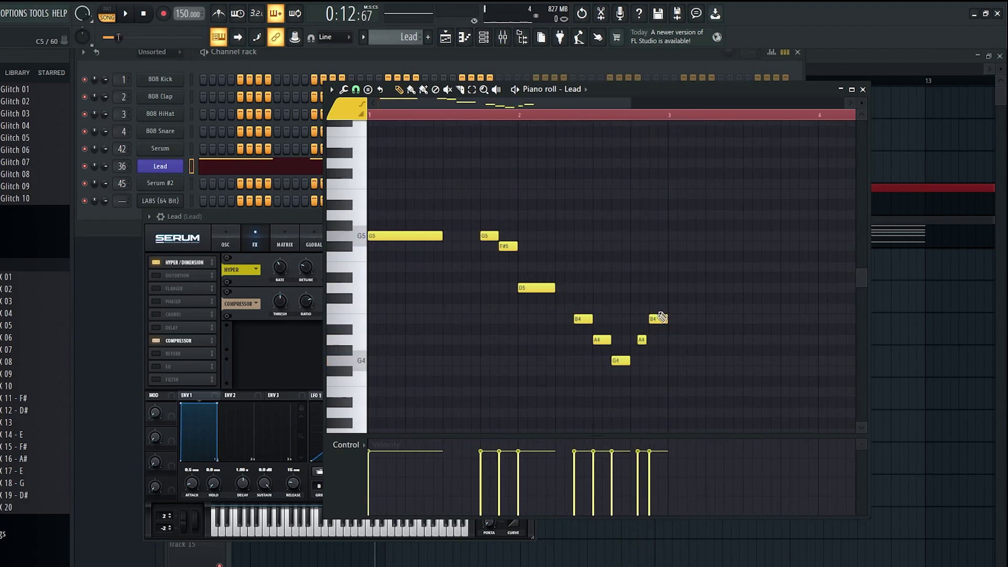
ctrl+scroll(478, 223, down, 1)
Open the mixer and select the LABS channel in the channel rack
click(507, 41)
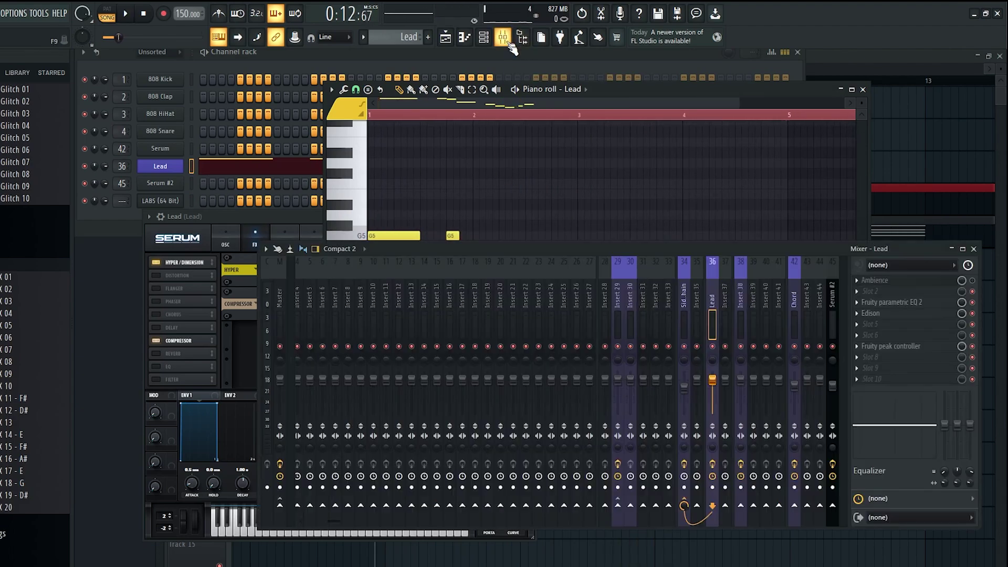
click(192, 201)
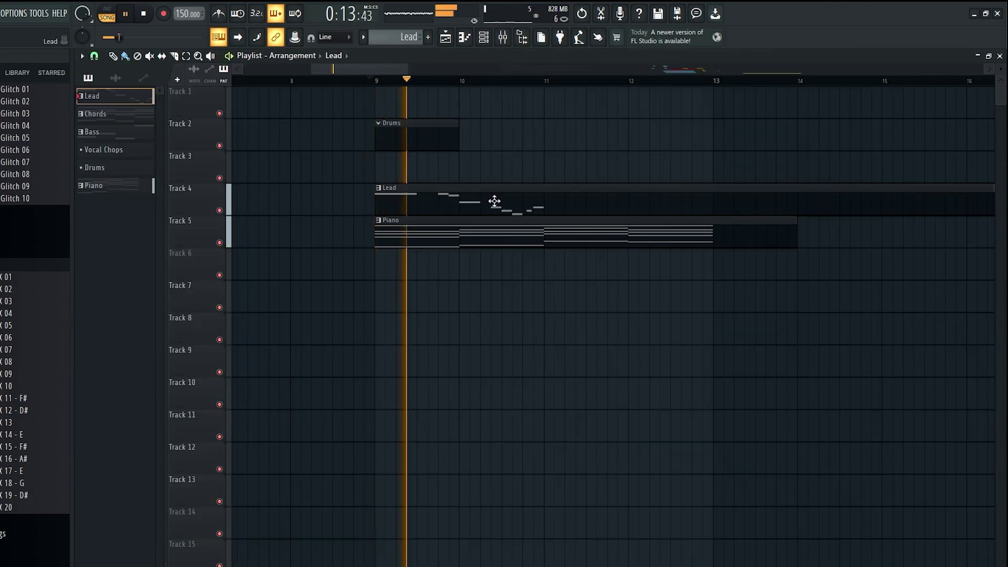
Reopen the Lead clip's notes in the piano roll and replay the melody over the piano chords
double_click(495, 203)
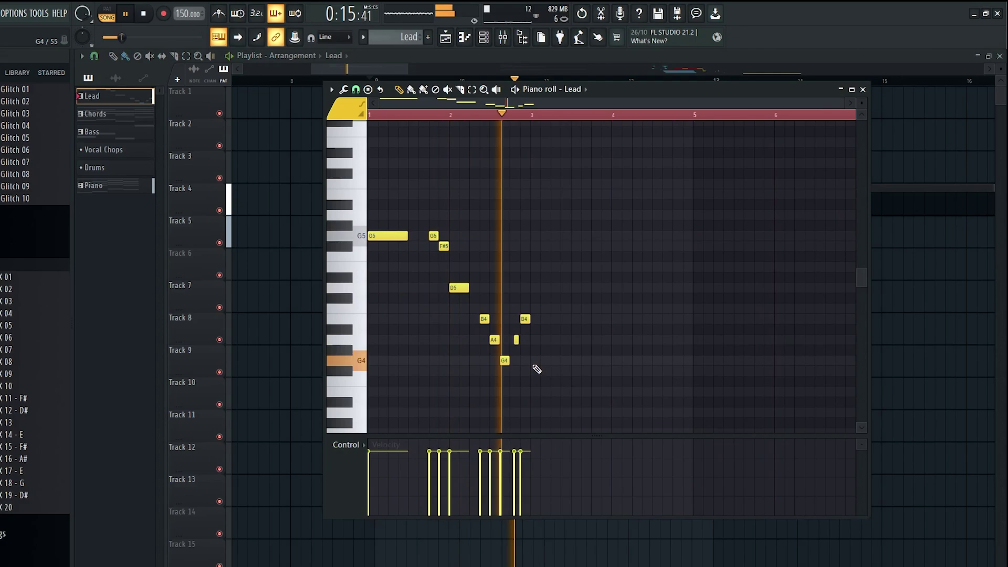
ctrl+scroll(423, 353, up, 2)
key(space)
key(space)
ctrl+scroll(483, 270, up, 2)
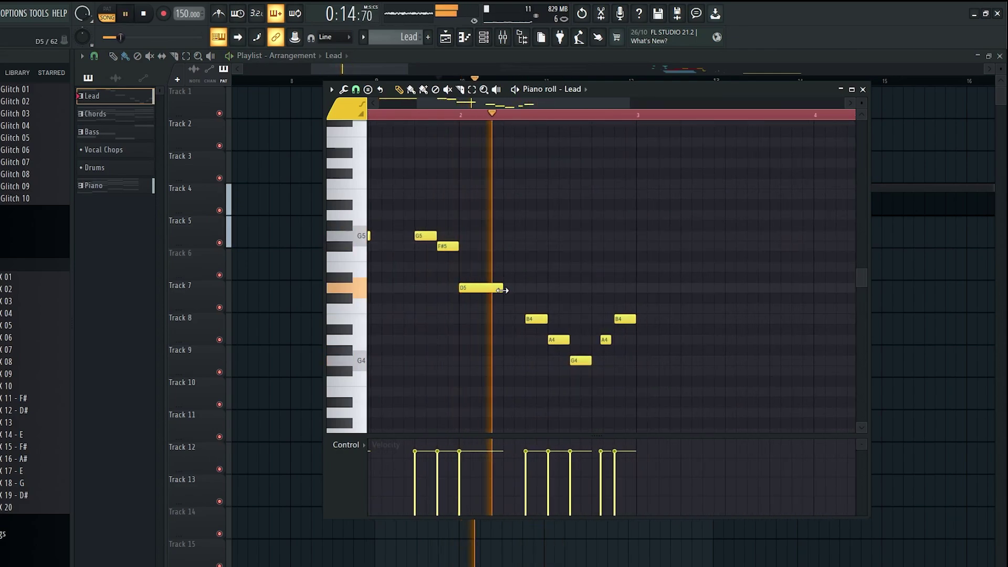
drag(480, 287, 501, 289)
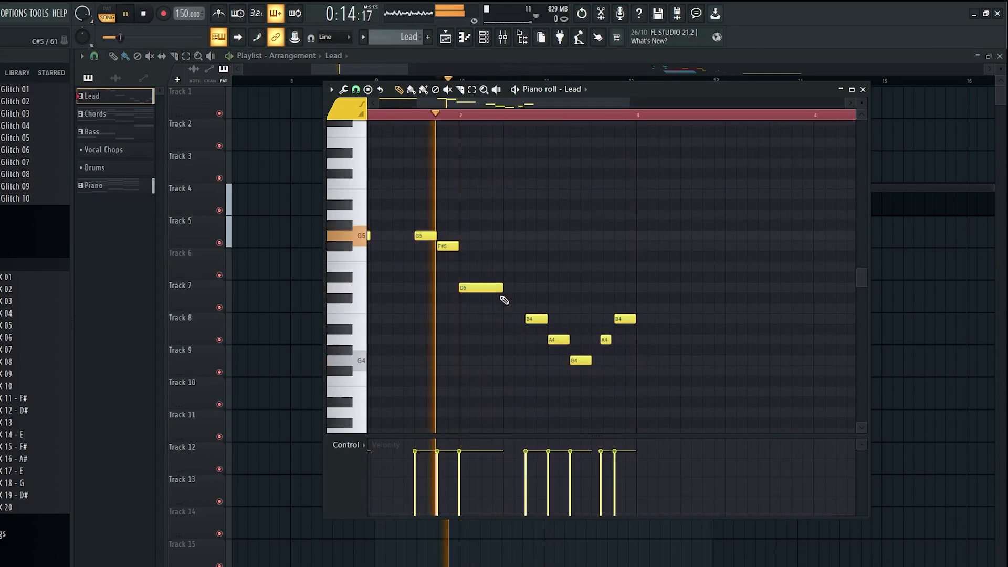
key(space)
Move the A4, G4, A4 and B4 that follow the first B4 an eighth of a bar later, replaying the phrase
mouse_move(535, 321)
mouse_down()
mouse_move(513, 322)
mouse_move(657, 364)
mouse_move(560, 316)
mouse_move(536, 319)
mouse_up()
key(space)
key(space)
key(space)
ctrl+click(589, 298)
key(space)
key(space)
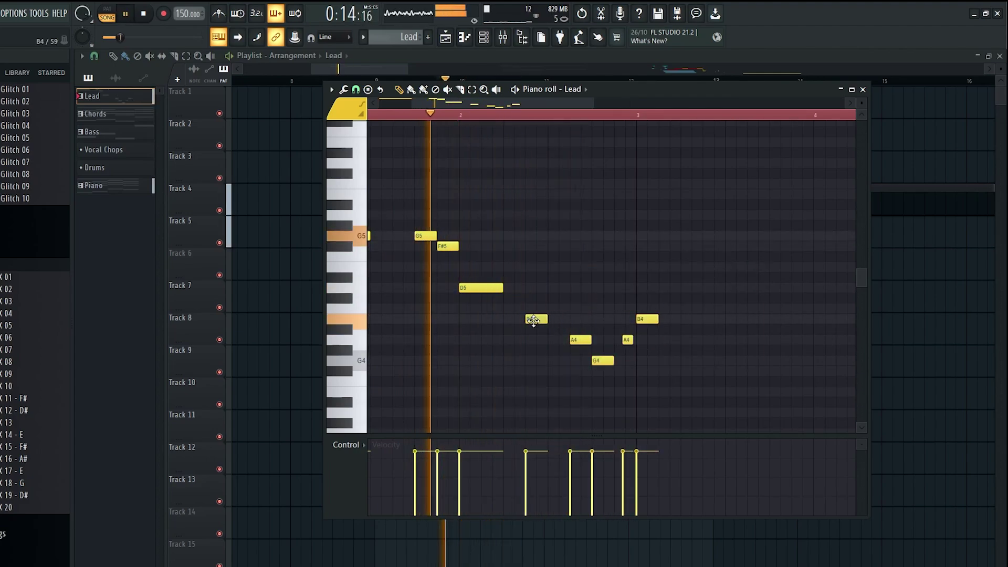
key(space)
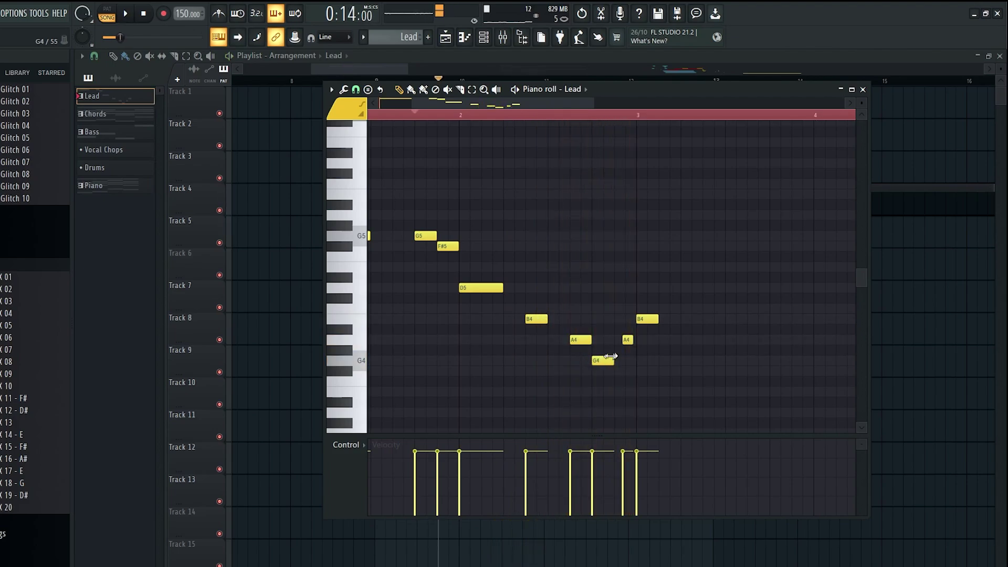
Lengthen the second A4 to fill the gap between G4 and B4 and replay the phrase
key(space)
drag(619, 344, 630, 371)
scroll(632, 315, up, 1)
key(space)
key(space)
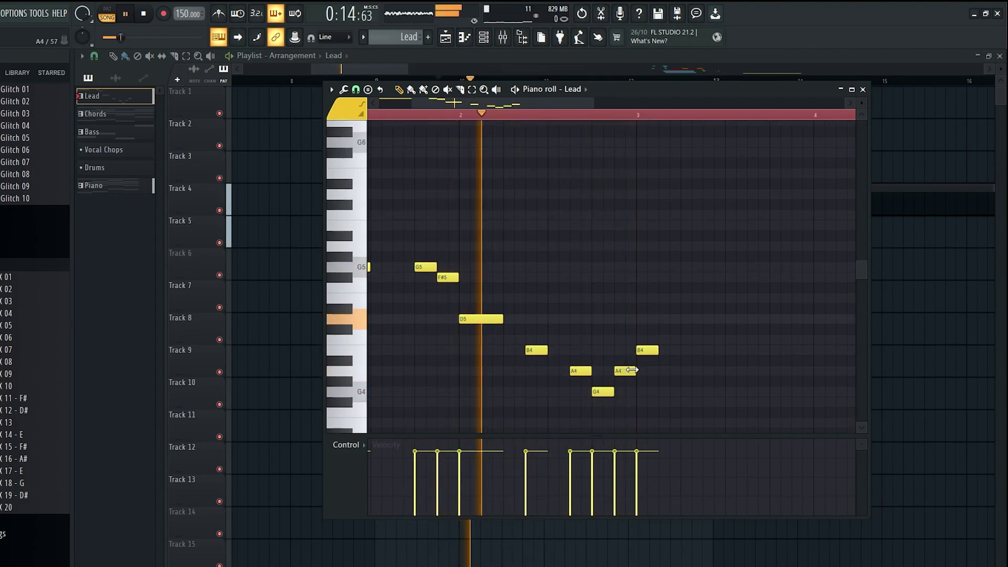
scroll(622, 303, down, 1)
scroll(614, 312, down, 2)
key(space)
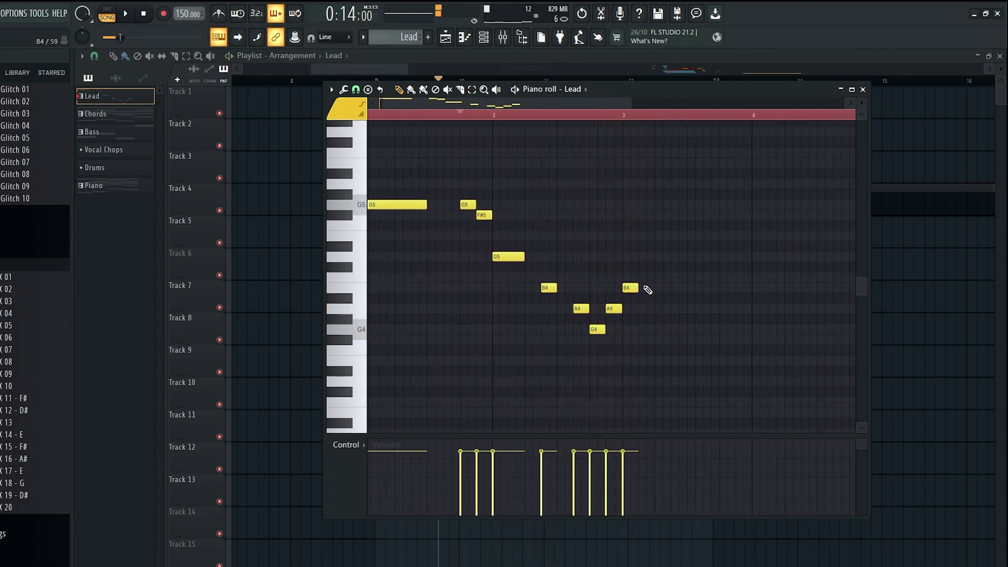
Continue the melody in bar 3 with a slightly lengthened D5 followed by a B4, starting playback
scroll(648, 288, up, 1)
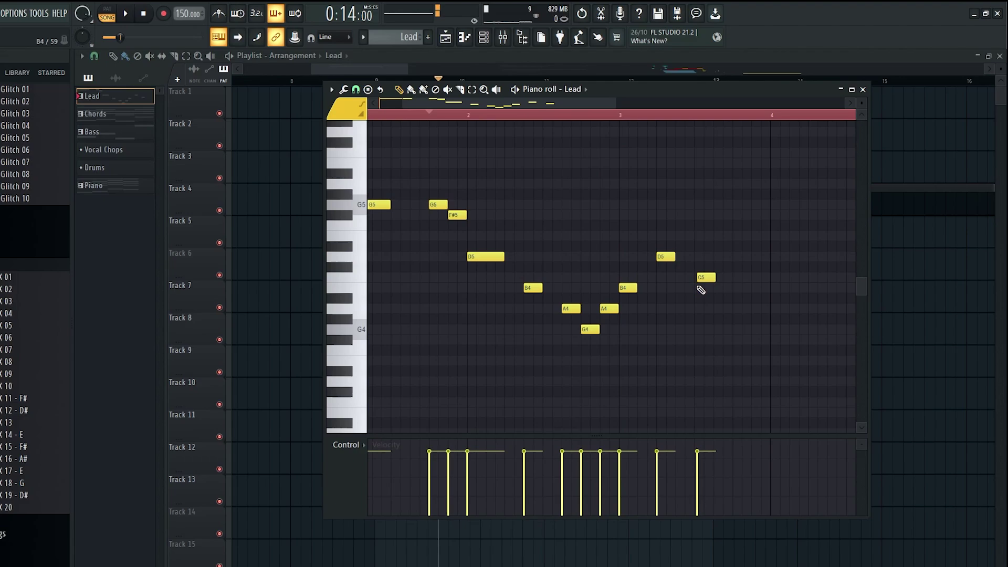
drag(704, 286, 702, 287)
key(space)
drag(672, 256, 681, 257)
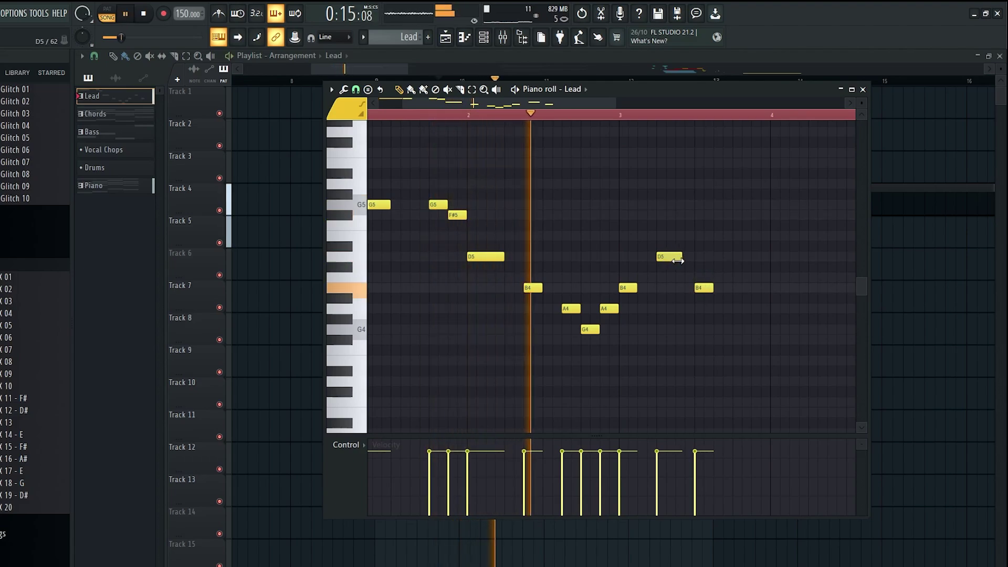
Extend the bar 3 D5 slightly to meet the B4 moved directly behind it, and add a very short C#5 grace note just ahead of the D5
key(space)
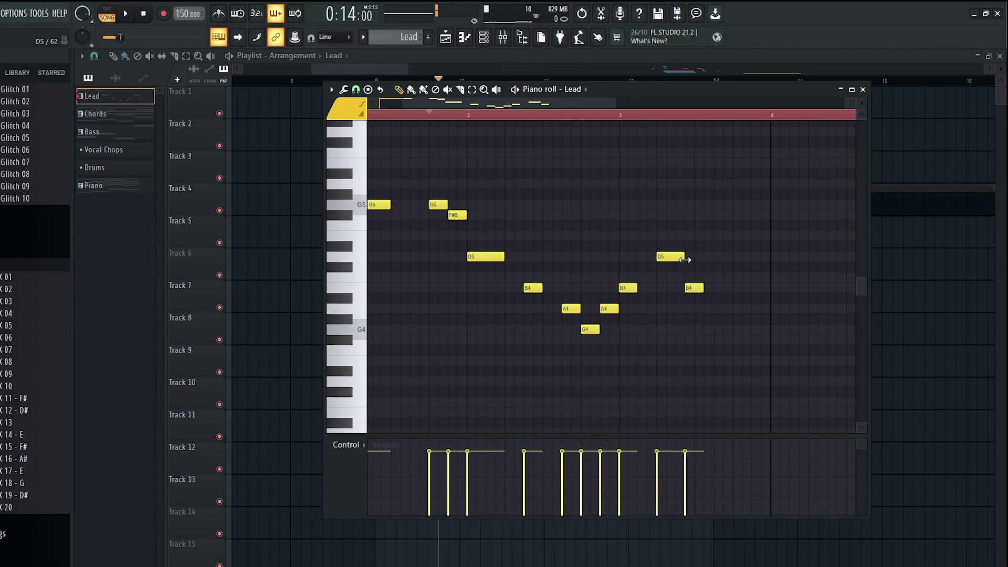
scroll(658, 282, up, 2)
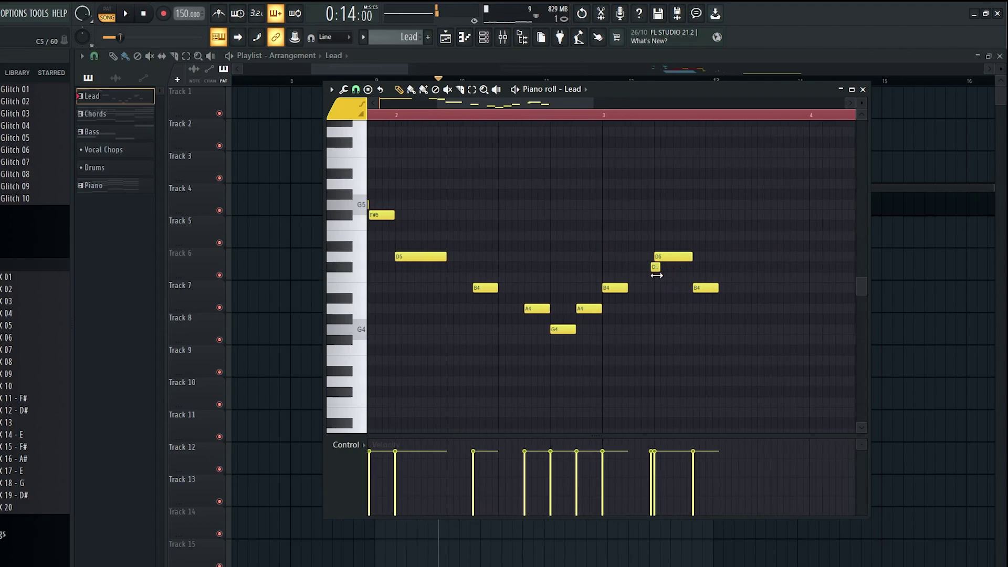
scroll(660, 287, down, 2)
scroll(671, 312, down, 1)
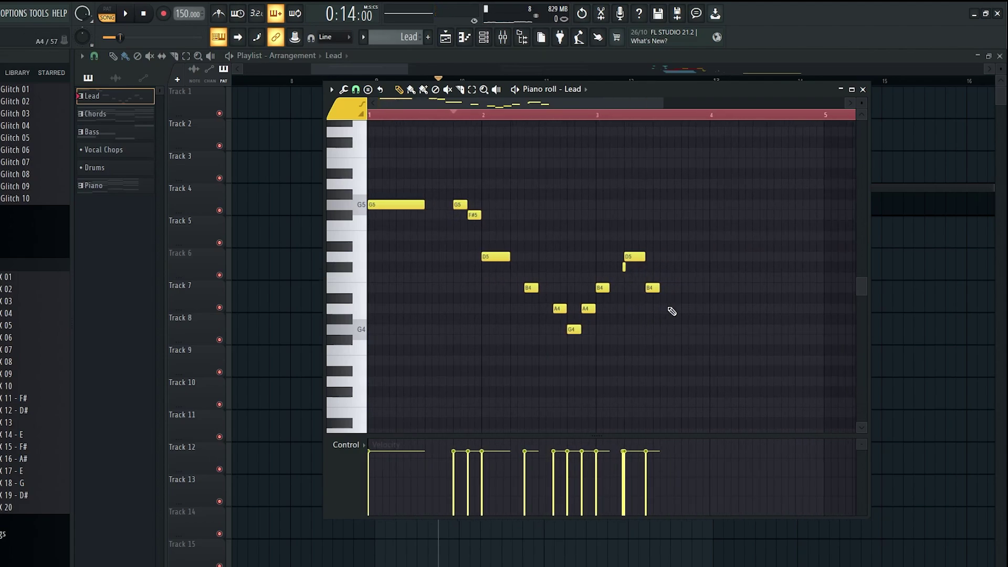
scroll(634, 283, up, 1)
scroll(621, 300, up, 3)
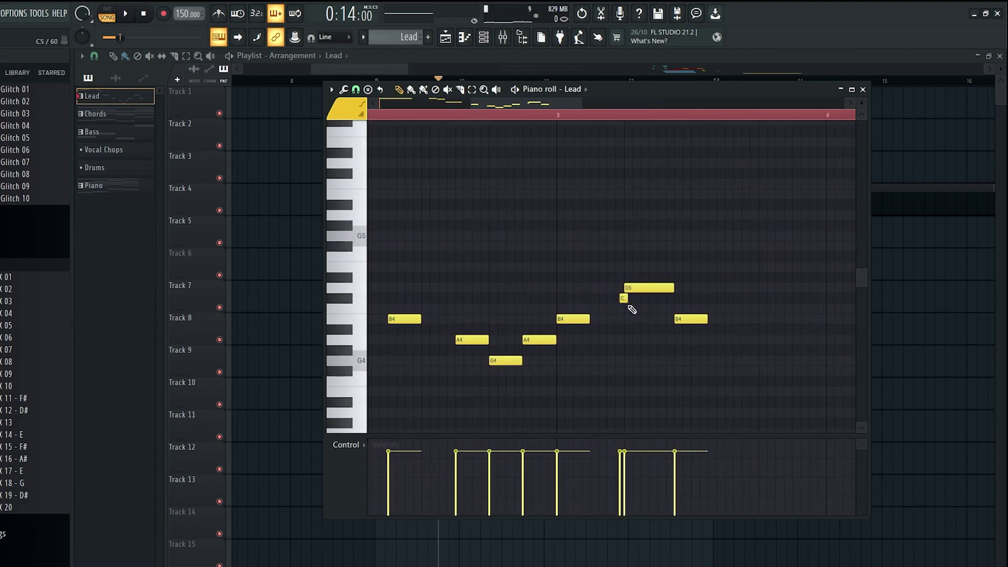
scroll(668, 264, down, 4)
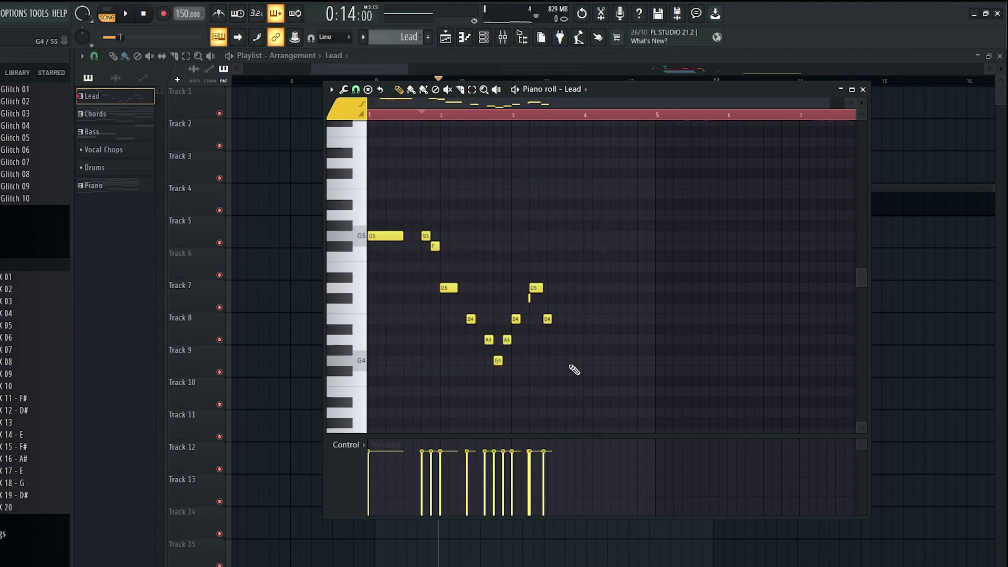
drag(574, 366, 403, 224)
scroll(366, 244, up, 2)
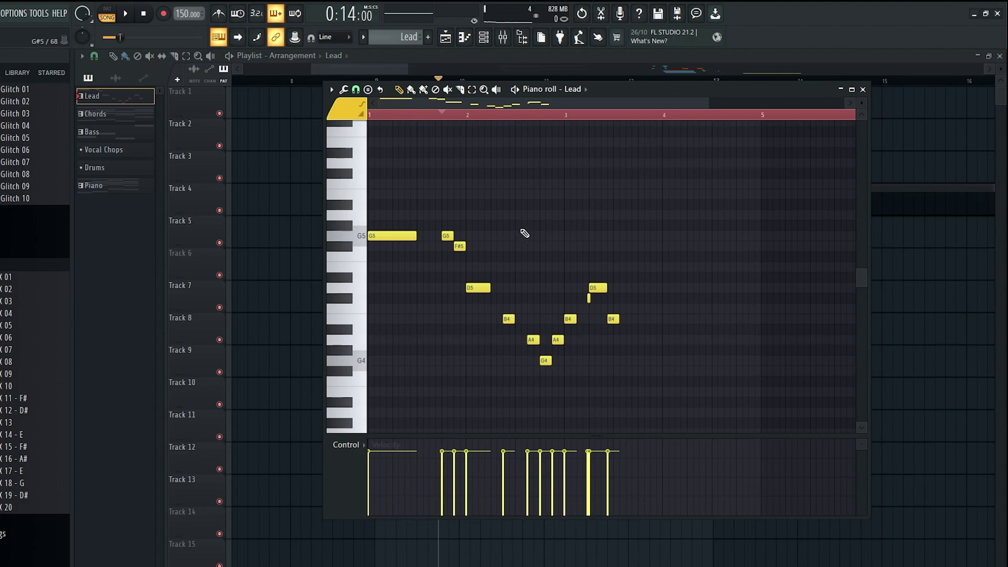
scroll(524, 233, down, 2)
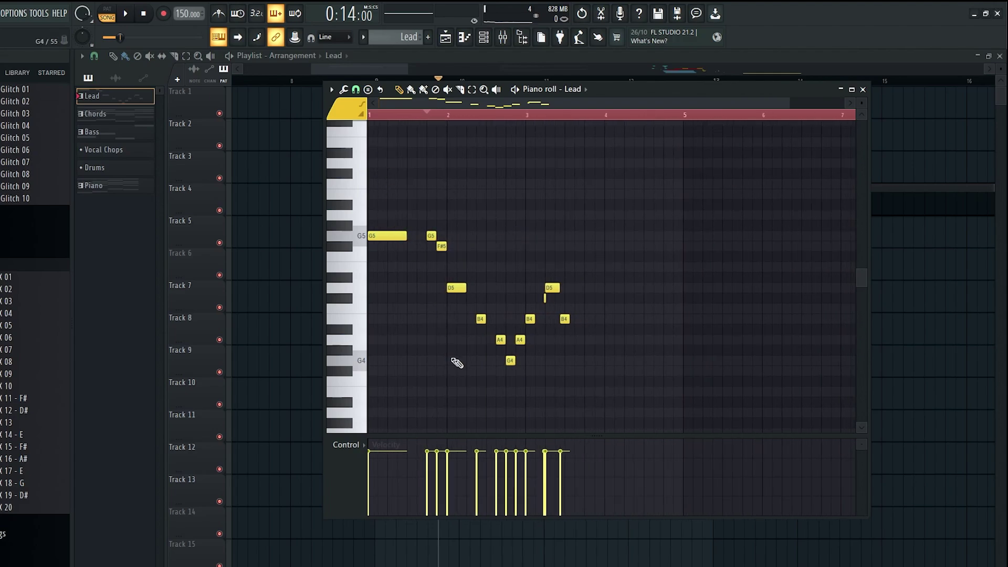
drag(632, 385, 396, 210)
drag(386, 195, 595, 390)
ctrl+click(596, 390)
scroll(366, 330, up, 1)
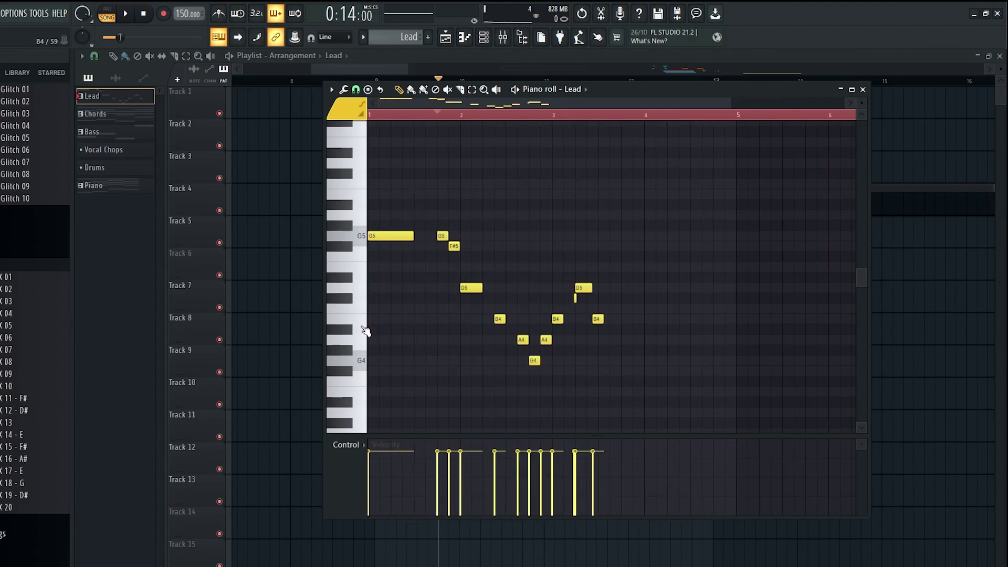
scroll(361, 243, up, 1)
drag(397, 182, 661, 387)
ctrl+click(659, 378)
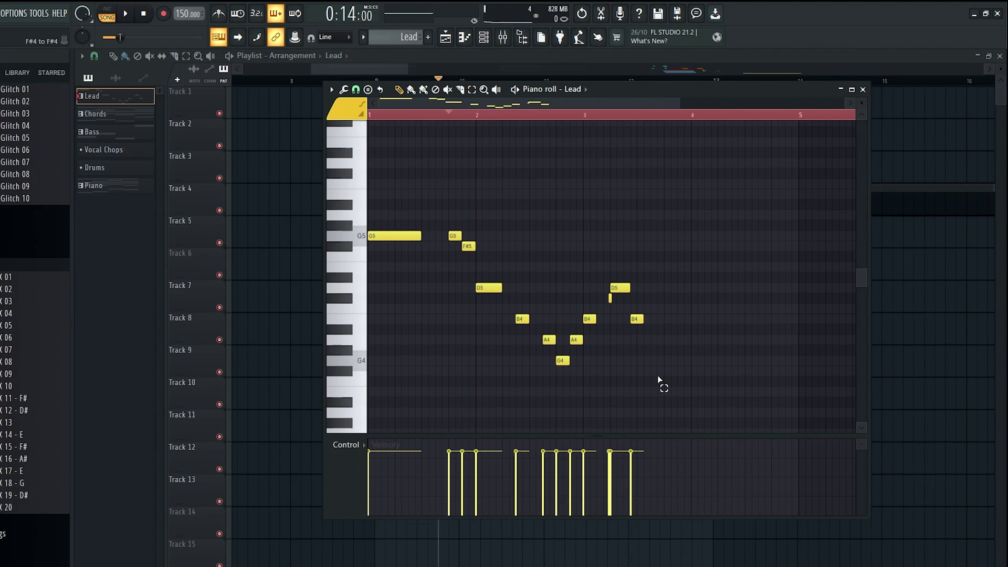
scroll(646, 347, down, 1)
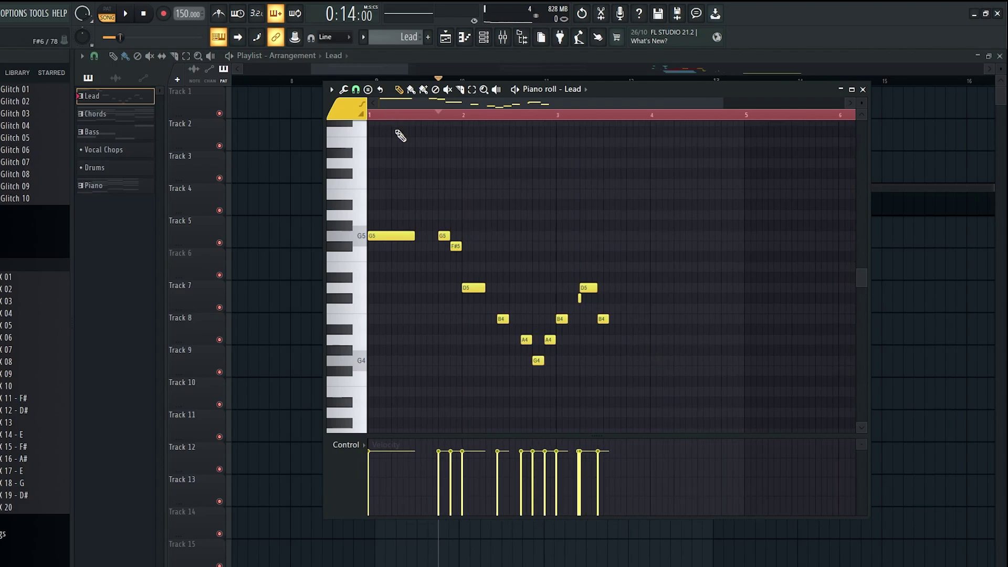
scroll(467, 220, down, 1)
drag(606, 90, 568, 123)
scroll(472, 176, down, 2)
scroll(569, 124, down, 1)
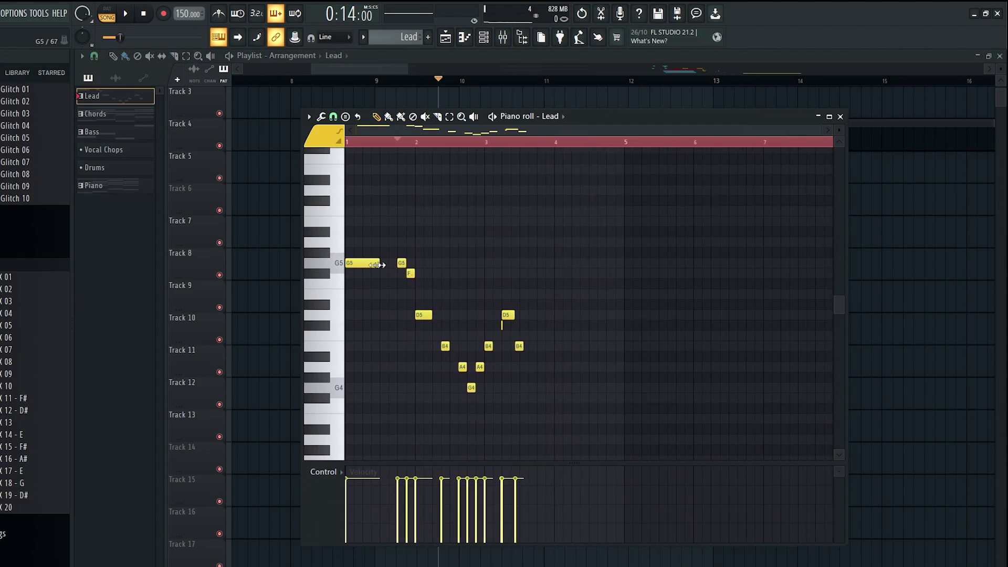
scroll(378, 265, up, 3)
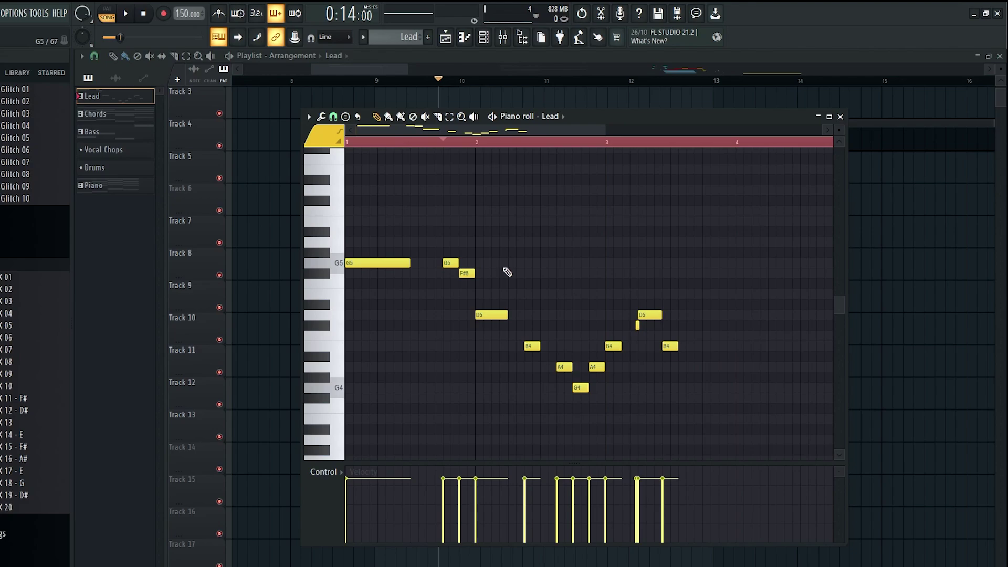
scroll(509, 273, down, 3)
mouse_move(364, 196)
mouse_down()
mouse_move(493, 394)
mouse_move(557, 414)
mouse_move(362, 238)
mouse_move(567, 422)
mouse_move(343, 217)
mouse_up()
ctrl+click(557, 413)
ctrl+click(361, 238)
ctrl+click(567, 421)
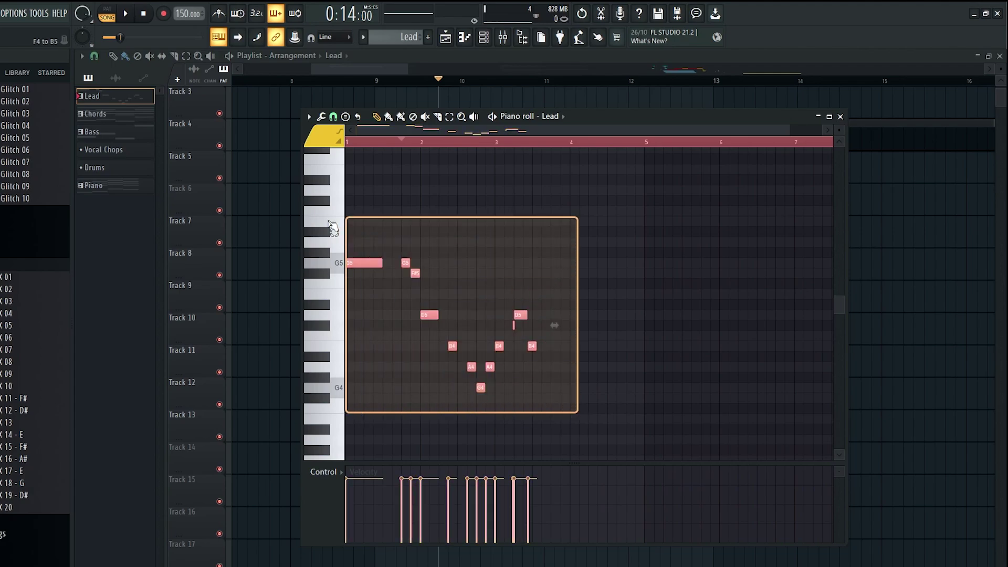
ctrl+click(360, 231)
Try shortening the bar 3 D5 to an eighth of a bar with the B4 directly behind it, replaying the phrase
key(space)
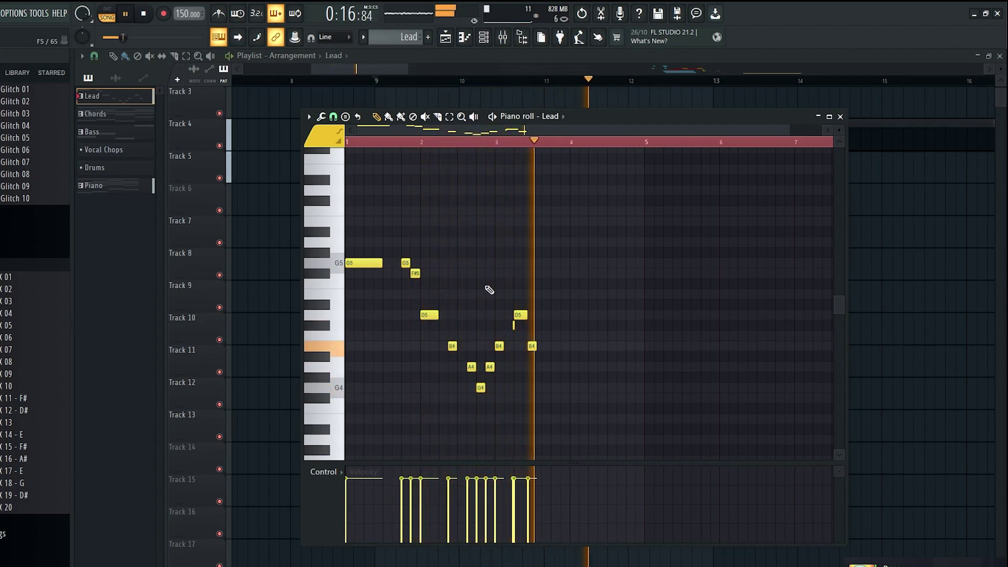
key(space)
scroll(488, 289, up, 3)
scroll(549, 341, up, 2)
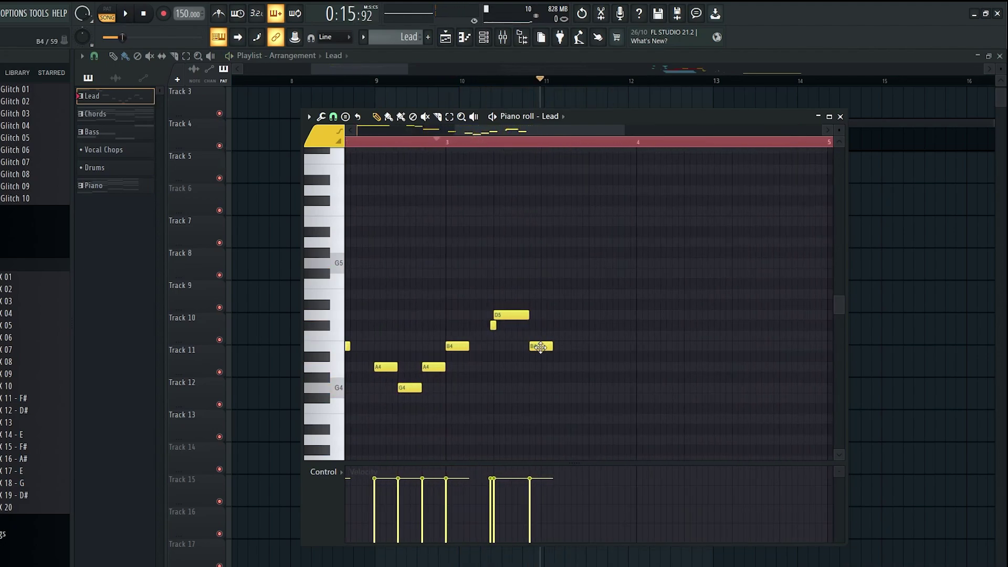
drag(536, 346, 515, 319)
key(space)
key(space)
key(space)
key(space)
key(space)
key(space)
key(space)
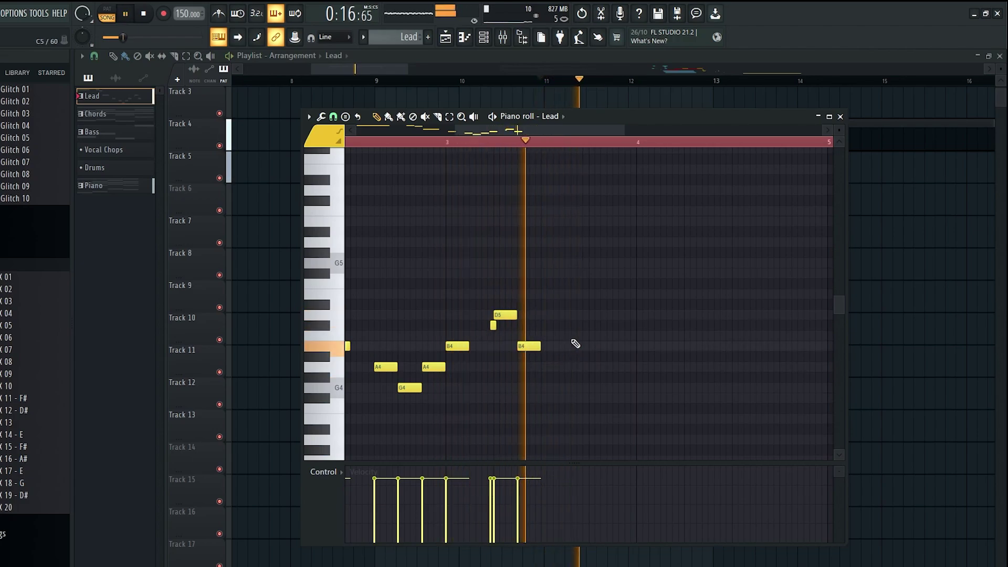
Lengthen the bar 3 D5 to a quarter of a bar with B4 directly behind it, and continue with A4 and G4, replaying the phrase
key(space)
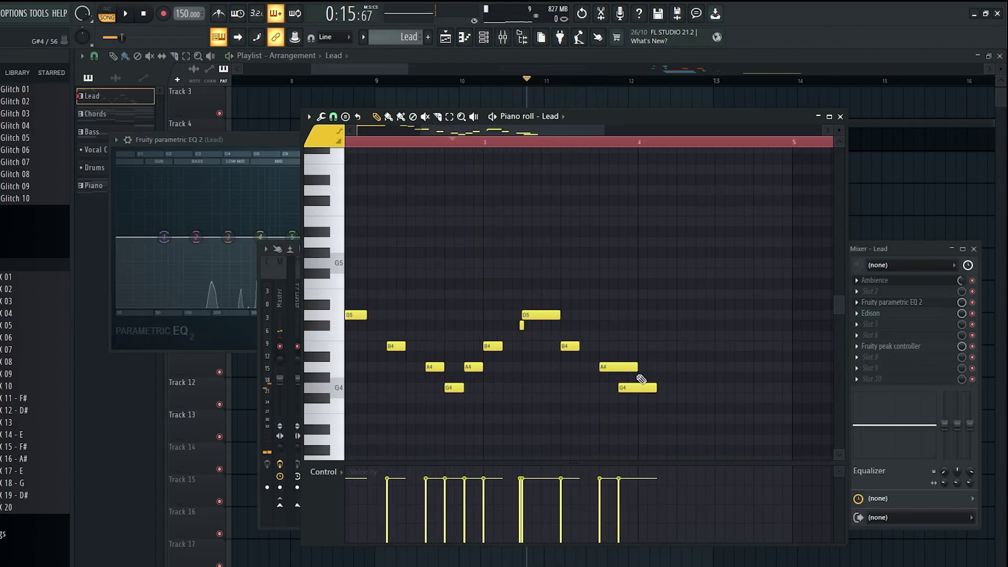
key(space)
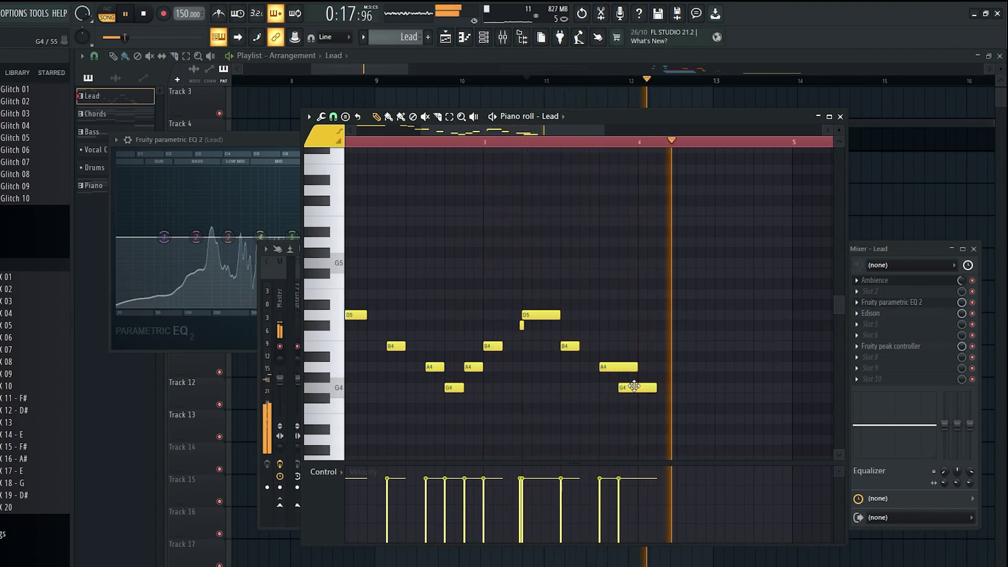
key(space)
Shorten the last A4 to an eighth of a bar and extend the final G4 to three eighths, replaying the phrase between edits
drag(634, 367, 616, 368)
key(space)
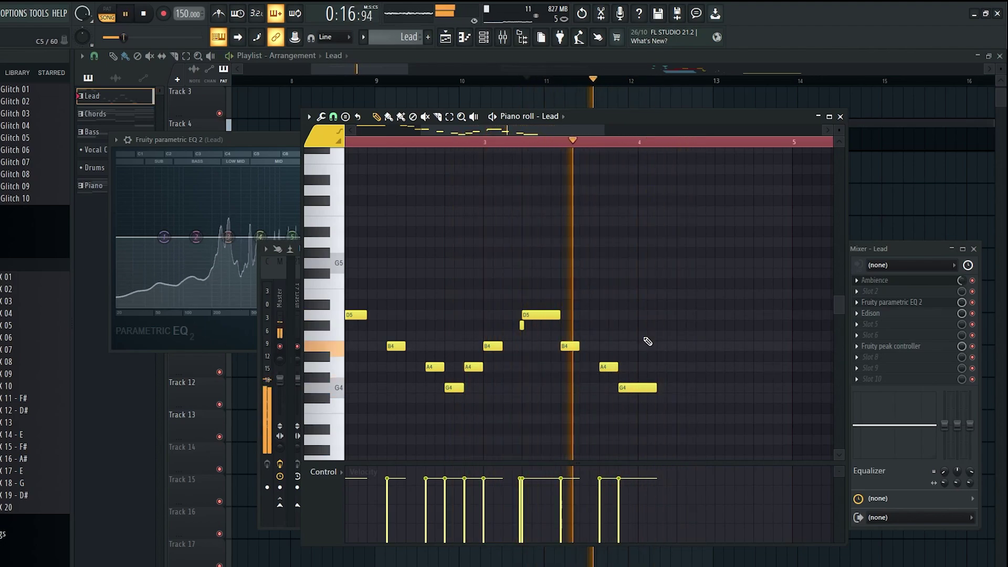
key(space)
drag(652, 387, 676, 387)
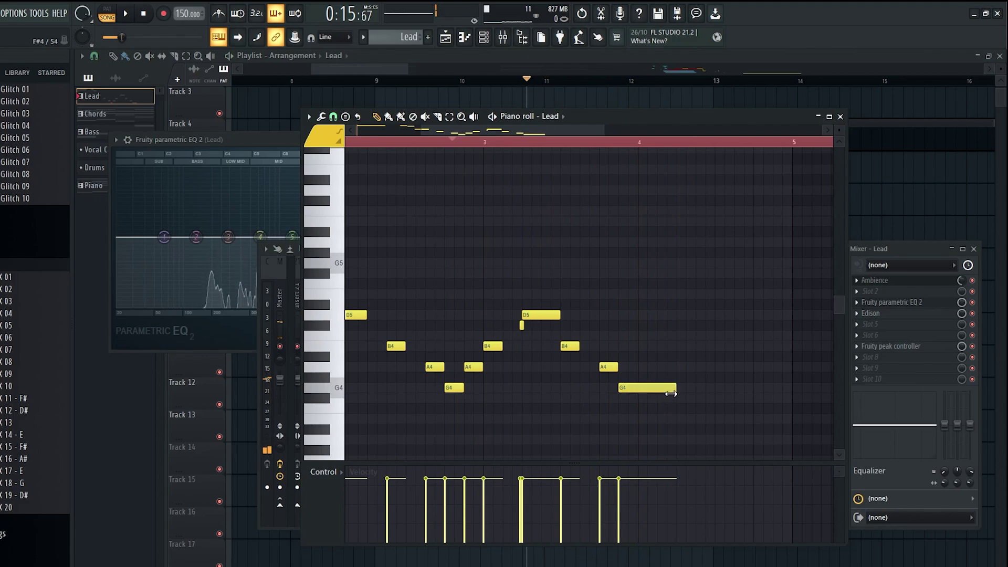
Fill the second half of bar 4 with a D4 and a G4, each a quarter of a bar long, while replaying the phrase
click(716, 420)
right_click(722, 425)
click(721, 439)
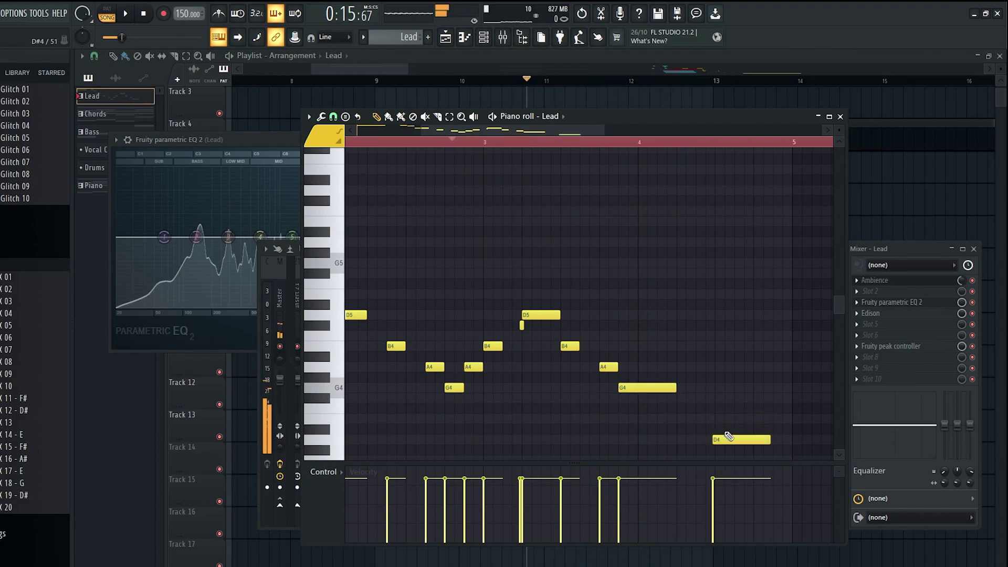
click(758, 418)
drag(773, 438, 770, 398)
click(767, 418)
key(space)
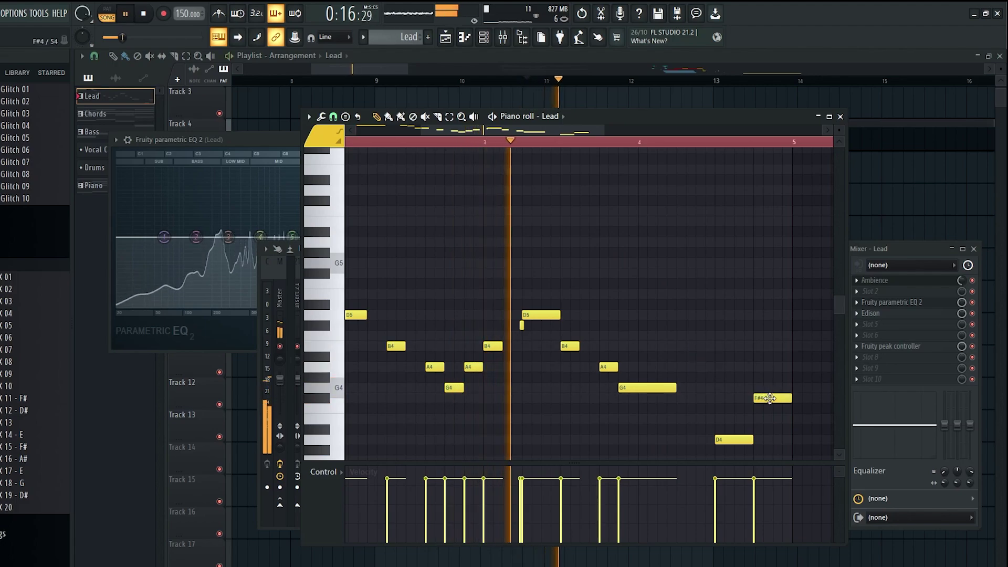
drag(771, 390, 772, 387)
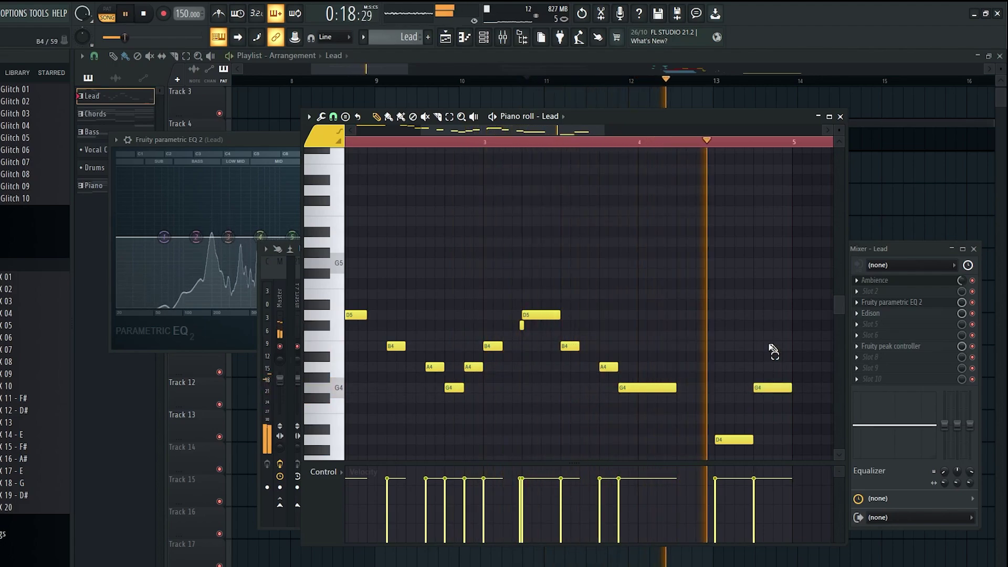
Duplicate the whole four-bar melody so it repeats from bar 5, and play the result with the piano chords
scroll(643, 351, down, 6)
key(space)
drag(695, 452, 360, 230)
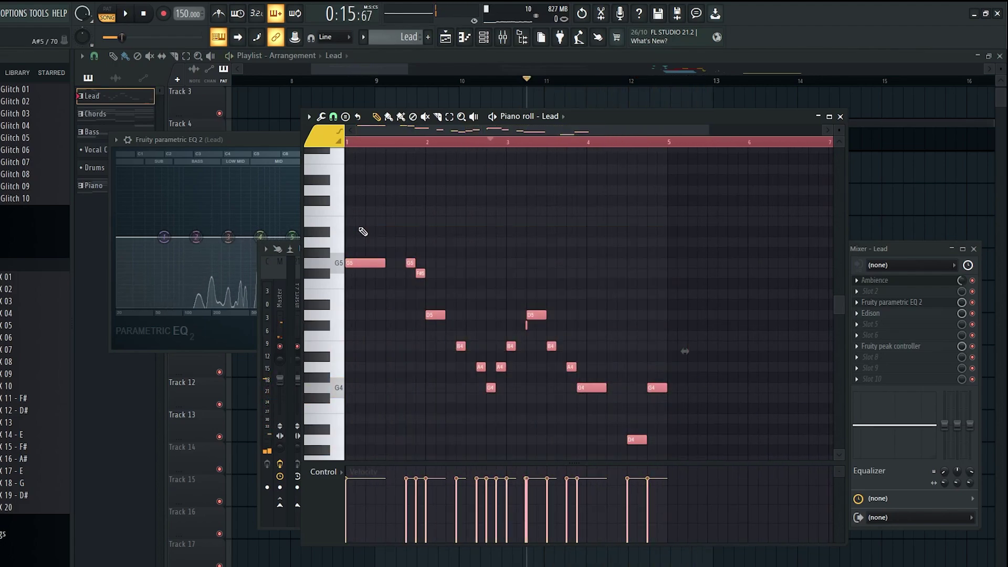
scroll(762, 318, up, 4)
key(space)
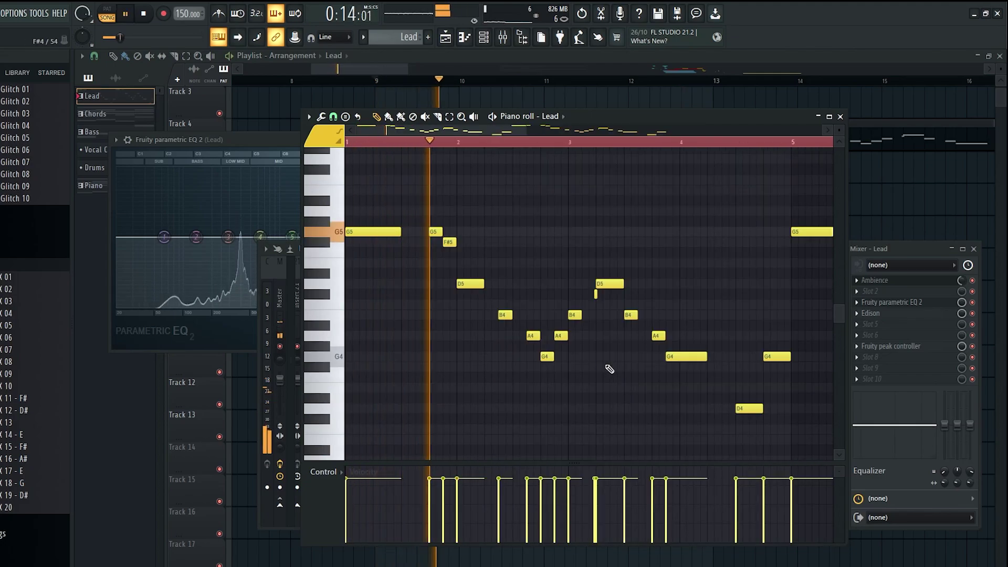
key(space)
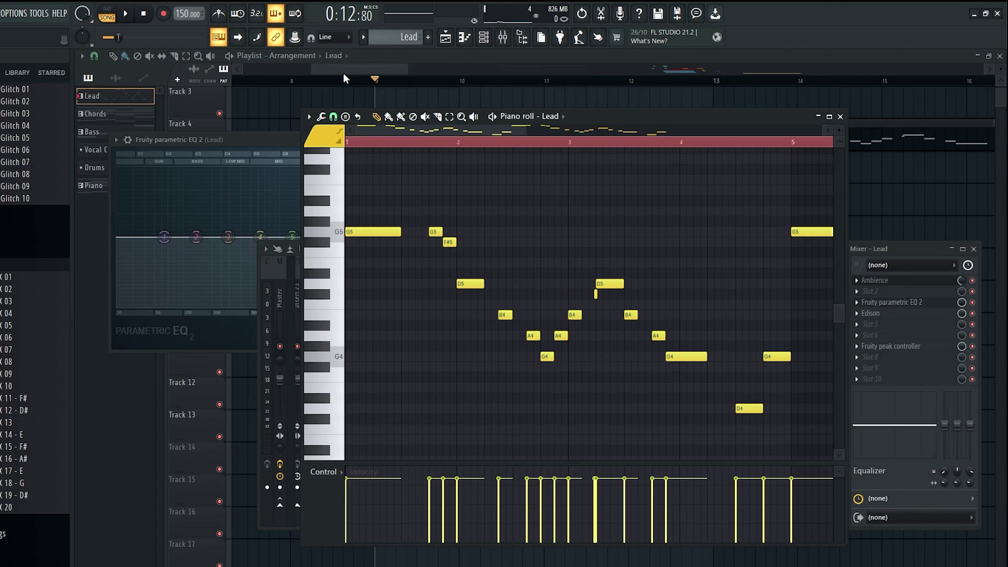
Return to the playlist, browse the samples to the KSHMR_Guitar_Melodies folder and preview KSHMR_Guitar_Melody_08_102_Am_Melody
click(384, 70)
scroll(382, 78, down, 2)
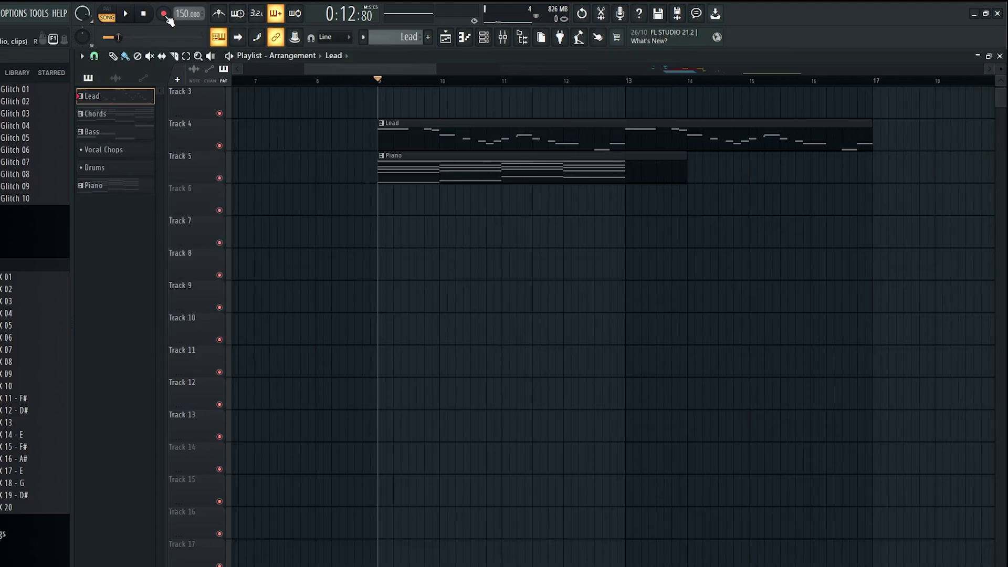
scroll(8, 315, up, 5)
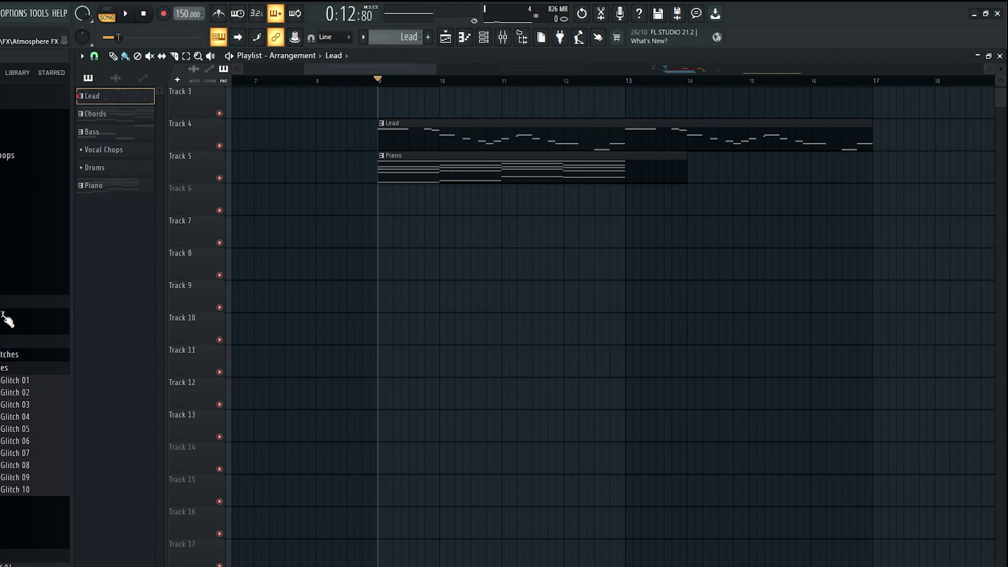
scroll(8, 318, up, 3)
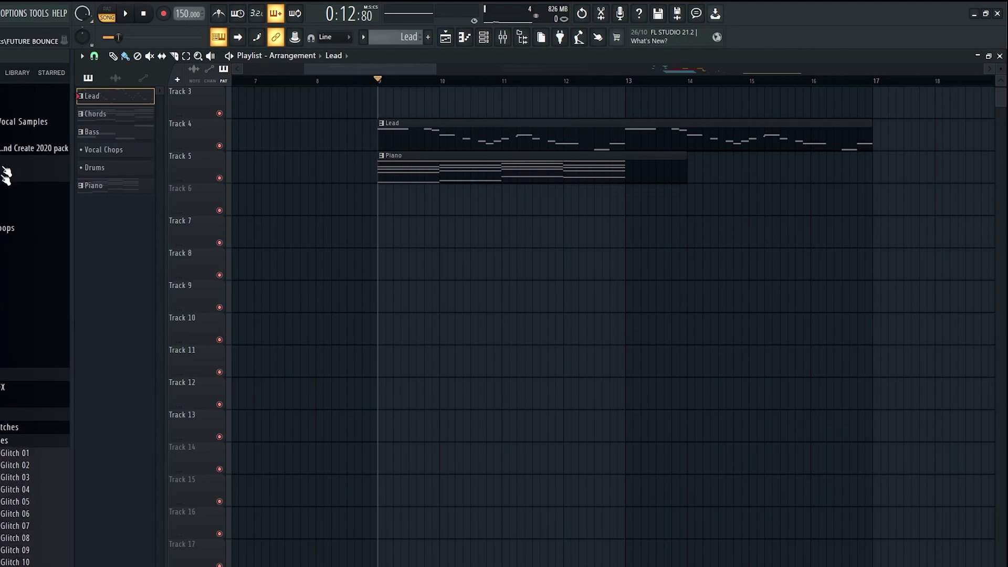
scroll(7, 221, up, 3)
click(8, 255)
click(13, 413)
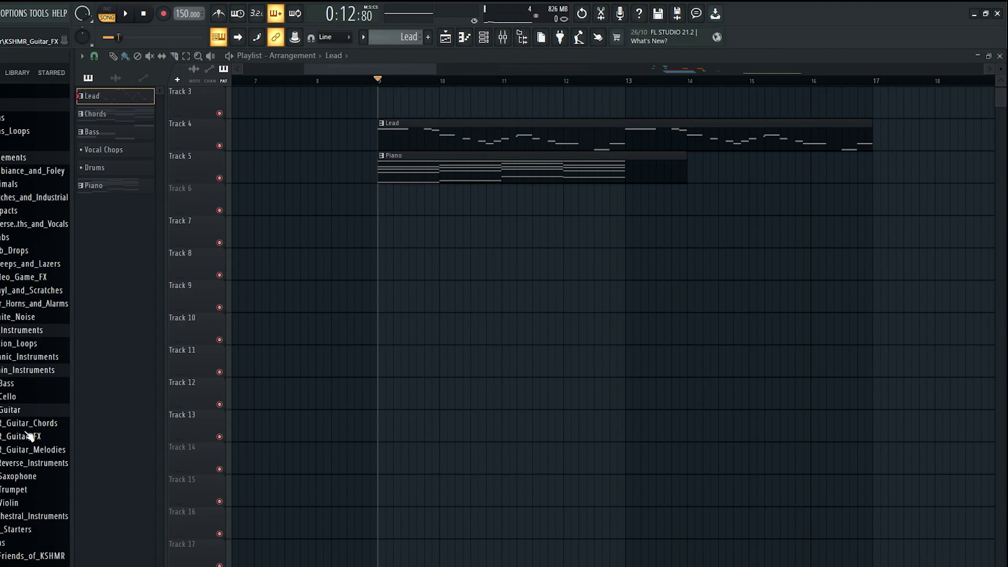
click(28, 450)
click(27, 441)
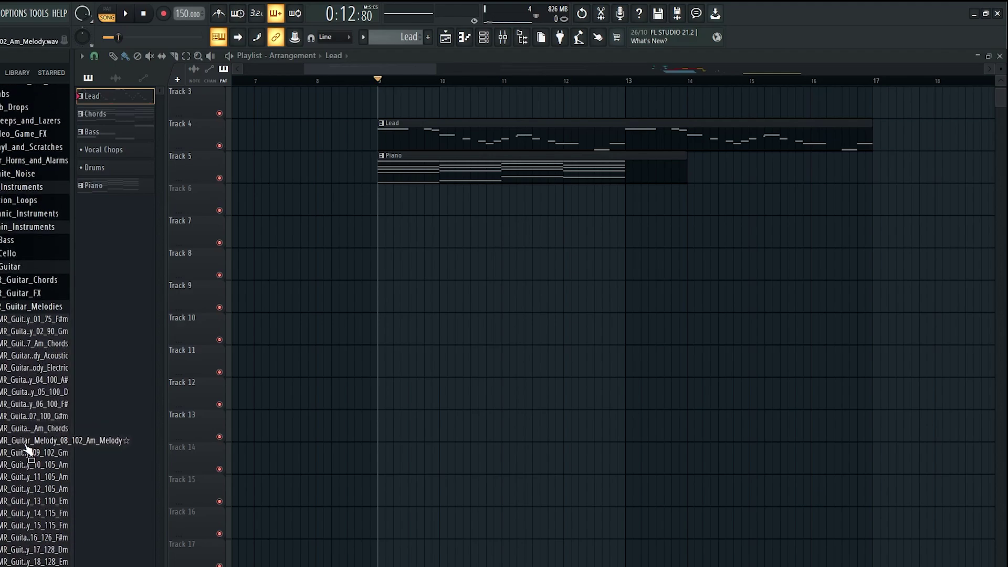
Place KSHMR_Guitar_Melody_08_102_Am_Melody on Track 10 at bar 9 and audition the sample in its channel settings
drag(29, 450, 383, 332)
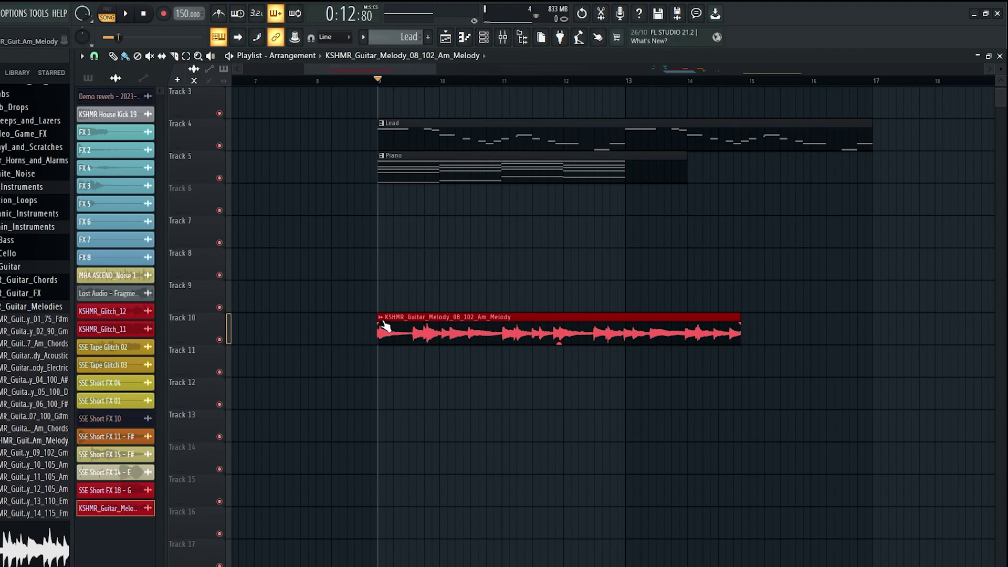
double_click(397, 329)
drag(373, 173, 672, 236)
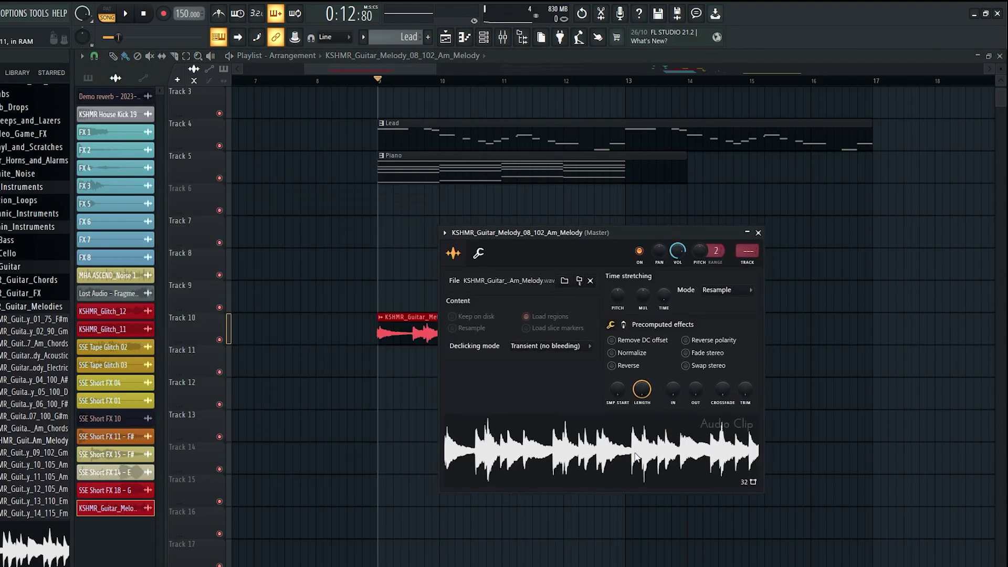
right_click(635, 453)
click(758, 233)
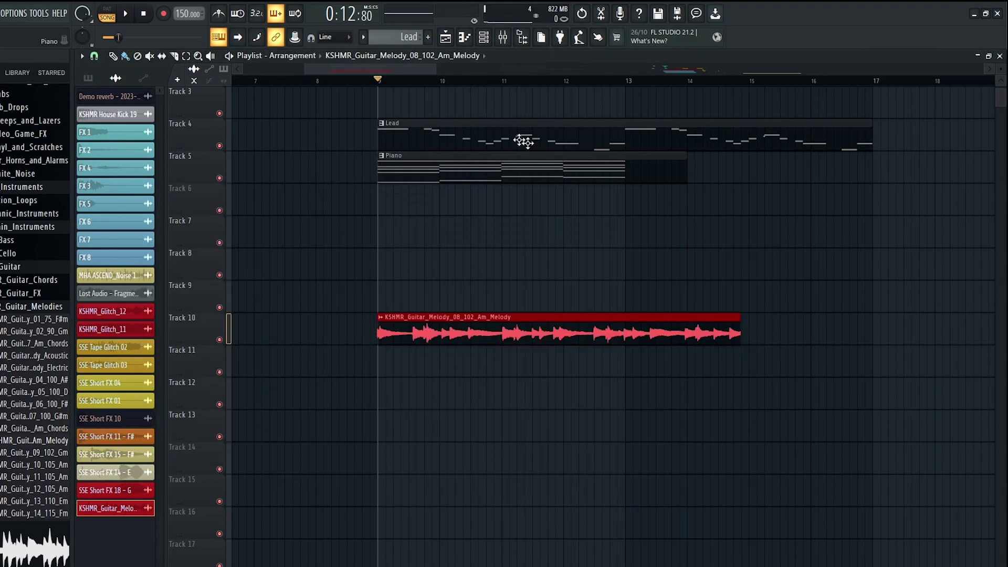
scroll(389, 76, up, 4)
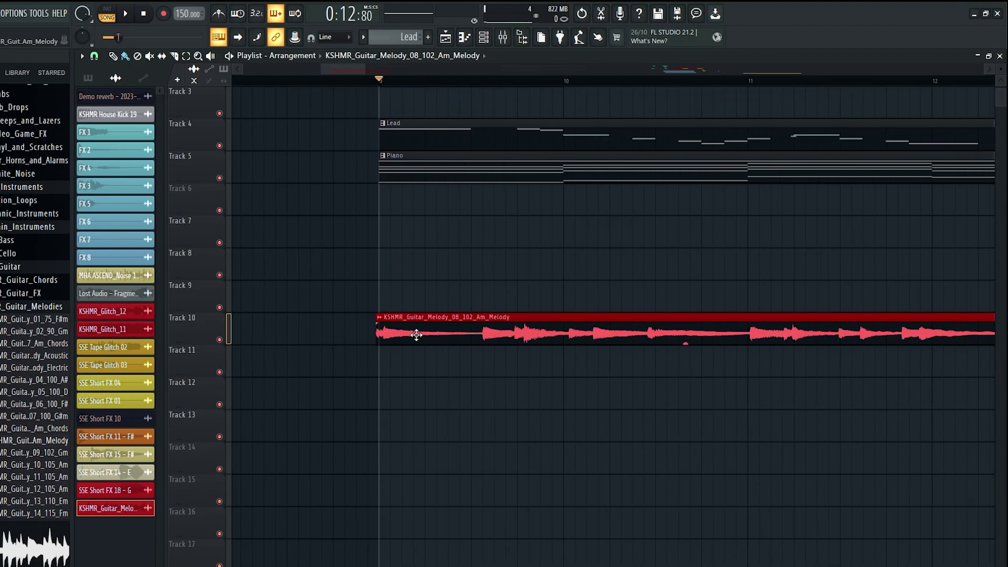
Align the start of the guitar melody clip on Track 10 exactly with bar 9
drag(420, 332, 423, 332)
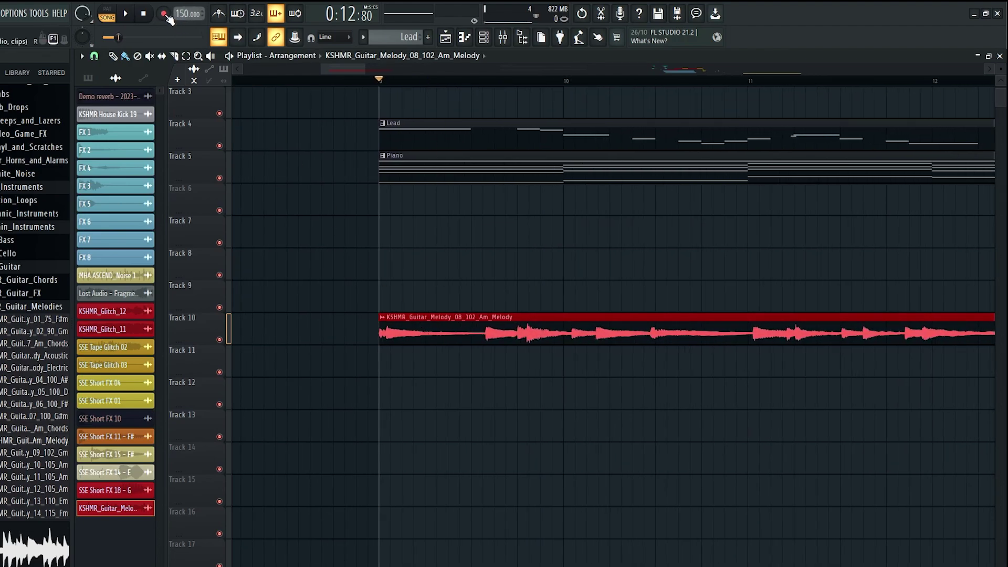
scroll(403, 87, down, 2)
scroll(403, 87, down, 3)
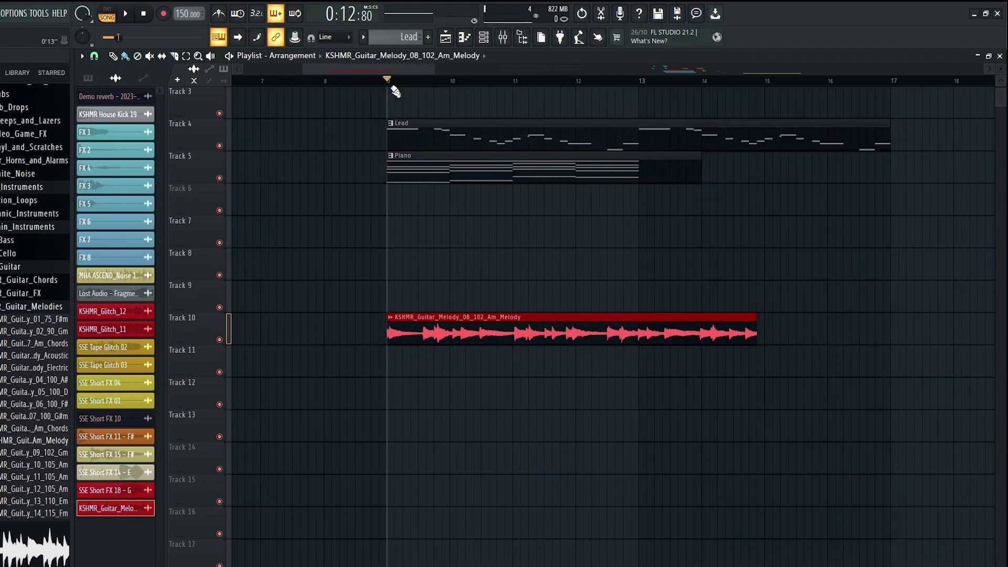
double_click(458, 335)
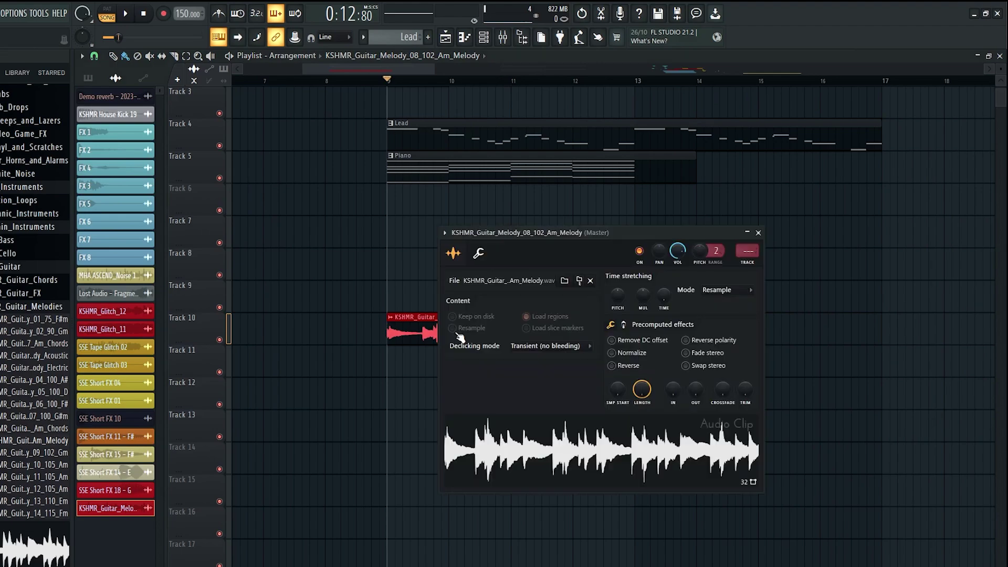
right_click(514, 451)
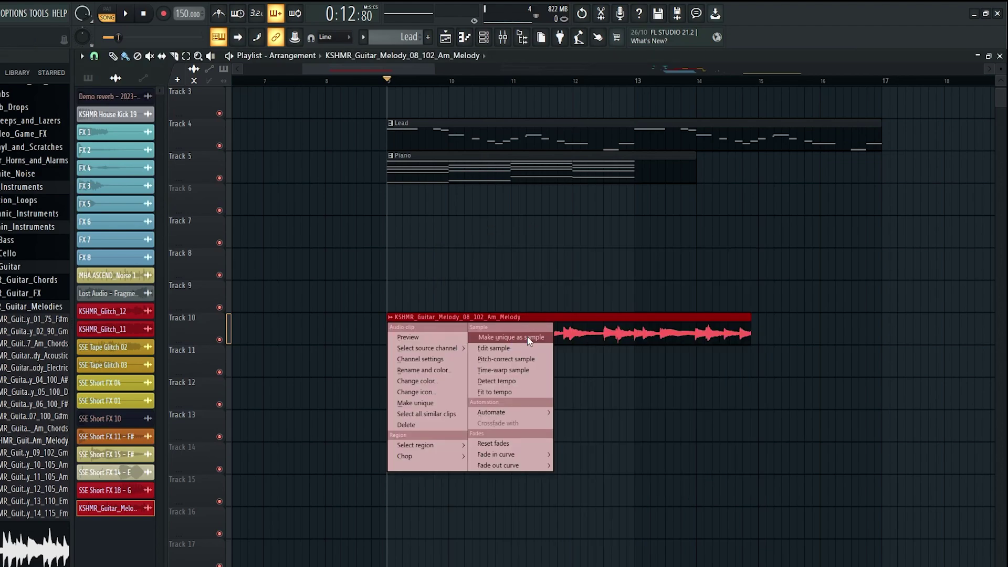
click(590, 330)
double_click(590, 330)
right_click(488, 448)
click(518, 459)
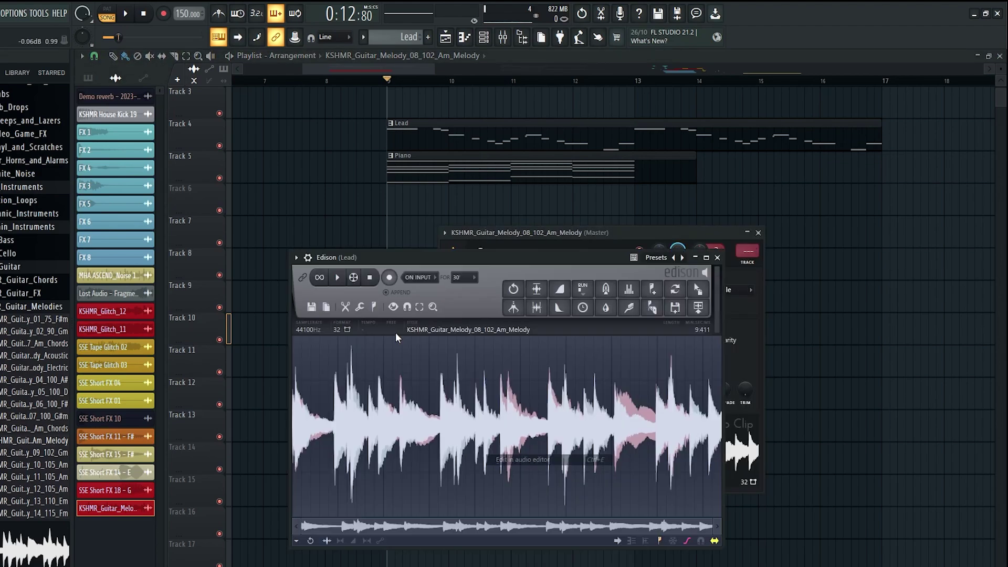
drag(392, 256, 364, 219)
click(346, 268)
click(378, 269)
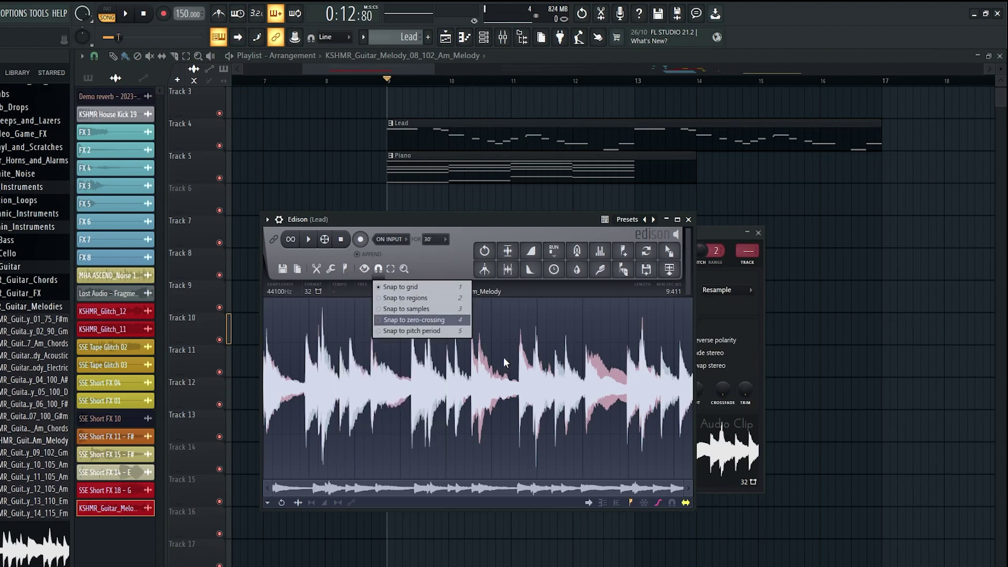
right_click(487, 379)
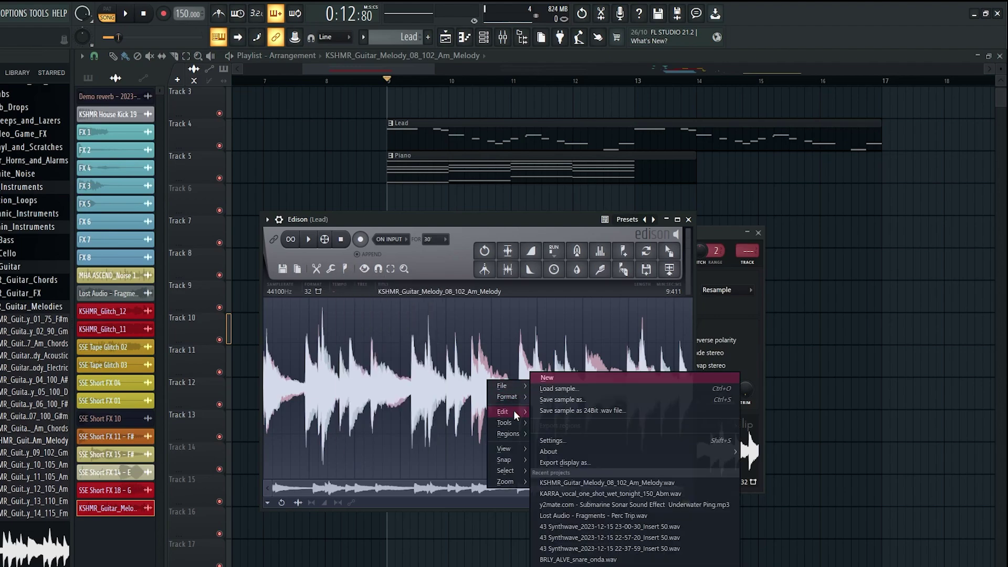
click(499, 348)
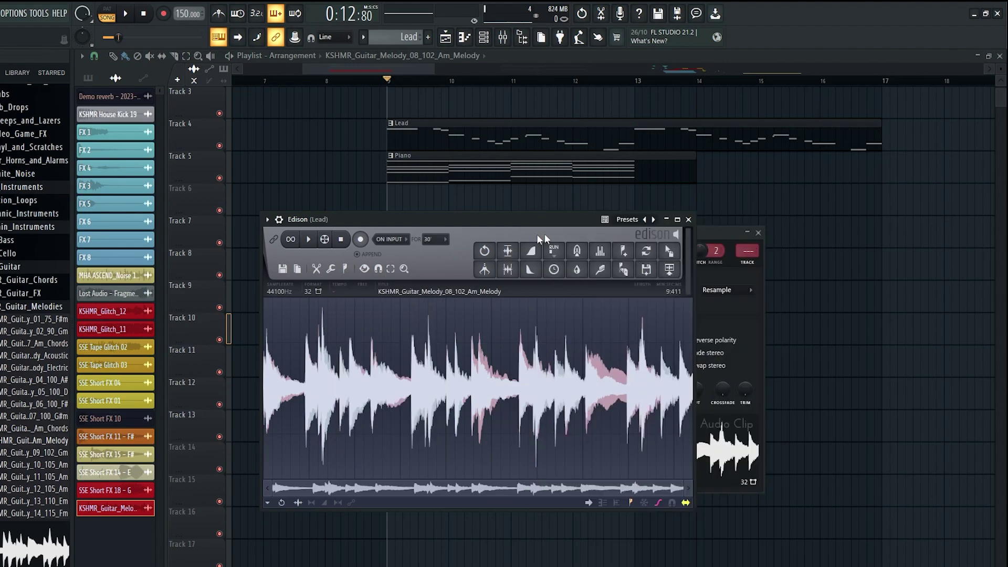
right_click(470, 371)
mouse_move(488, 415)
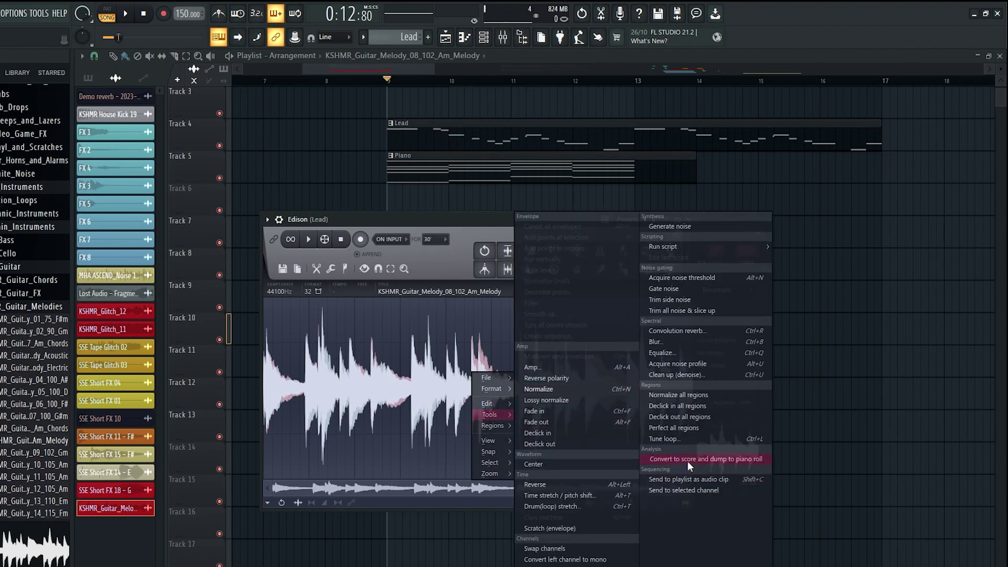
click(492, 225)
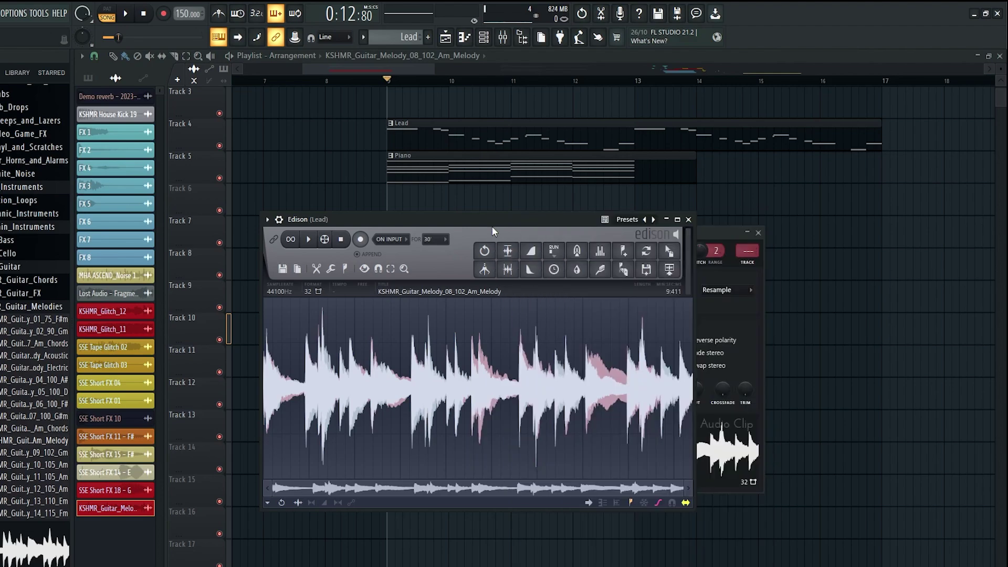
click(689, 220)
click(757, 233)
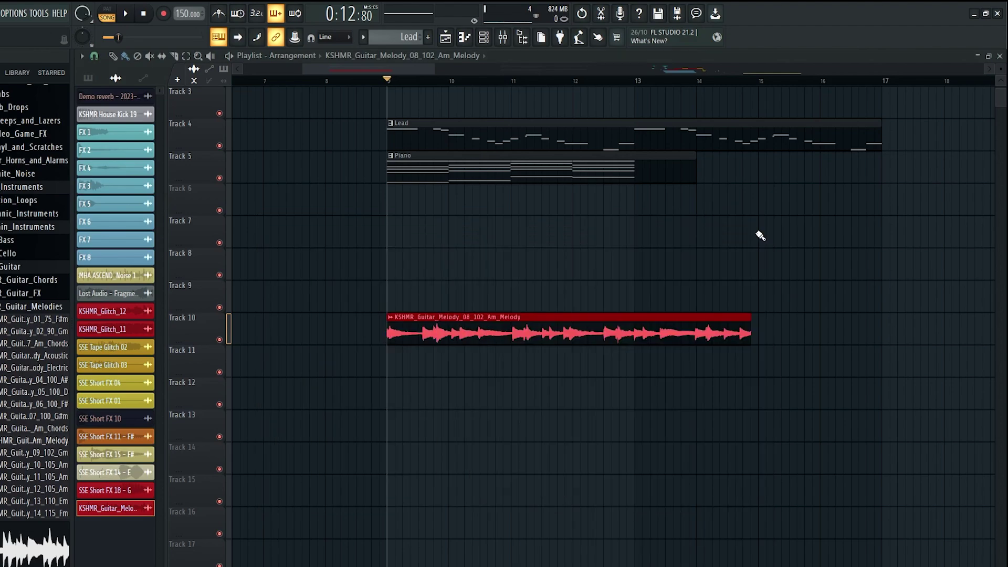
Open the guitar sample in the Edison audio editor, convert it to score and dump the notes to the piano roll
double_click(527, 332)
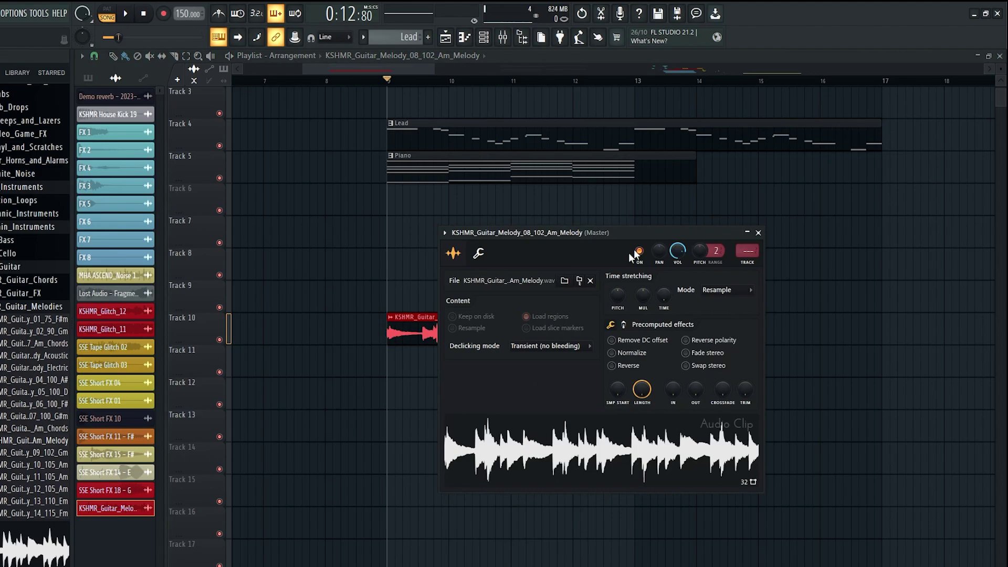
right_click(545, 424)
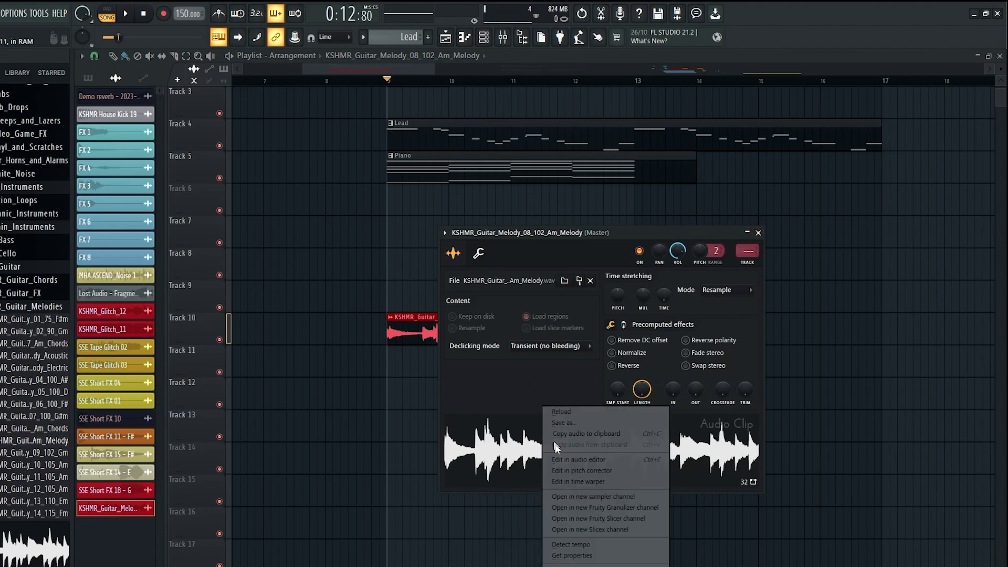
click(582, 459)
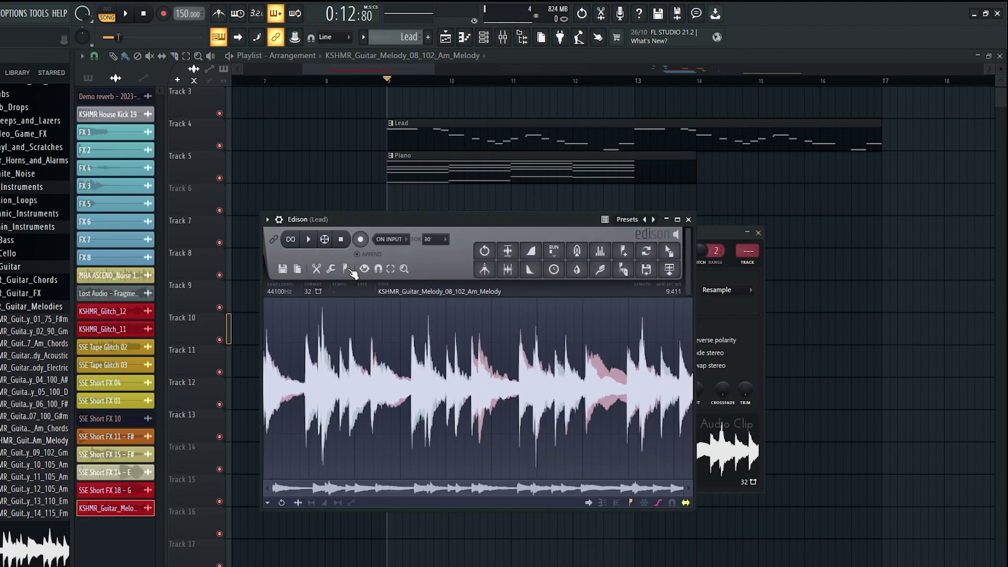
click(346, 269)
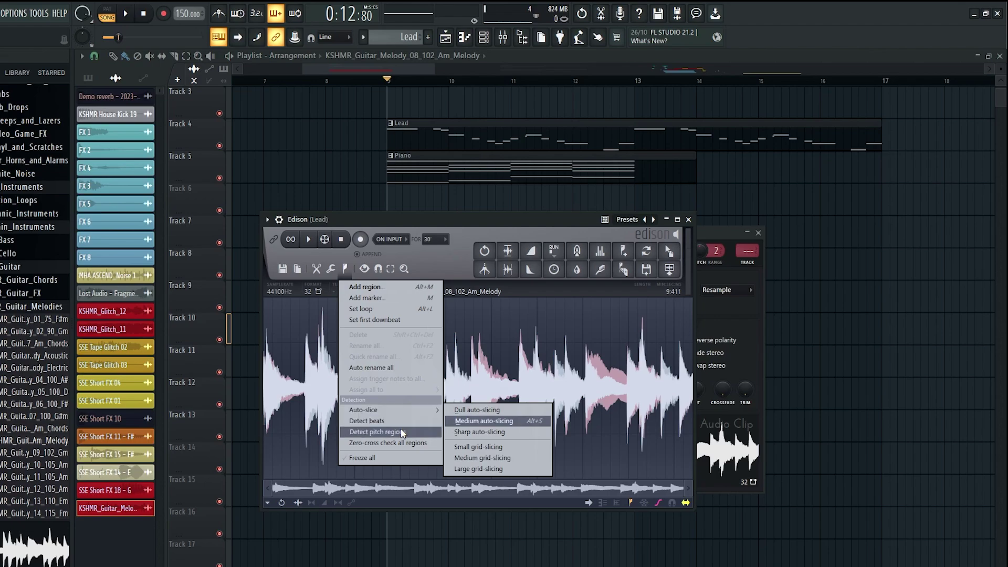
right_click(511, 353)
mouse_move(534, 403)
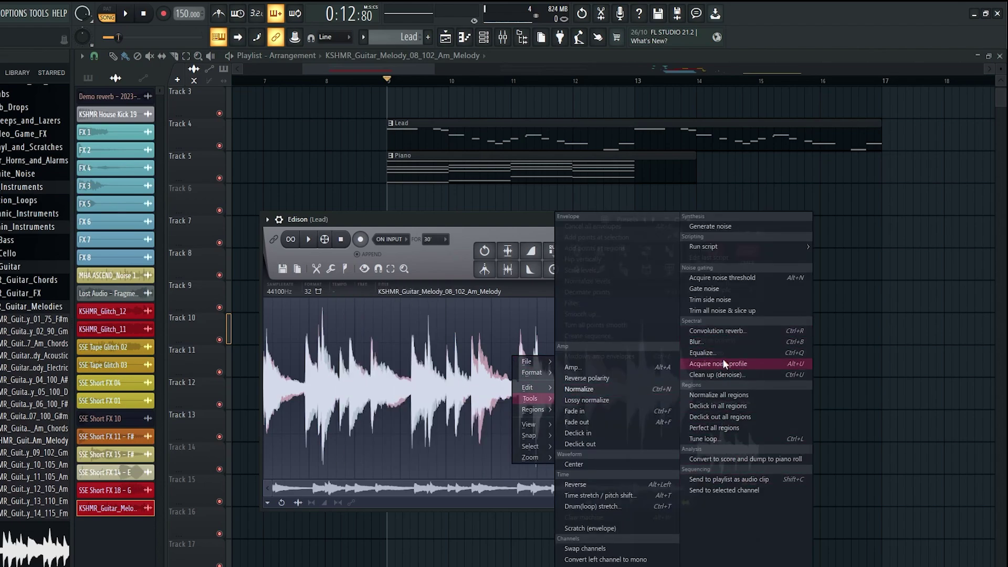
click(722, 457)
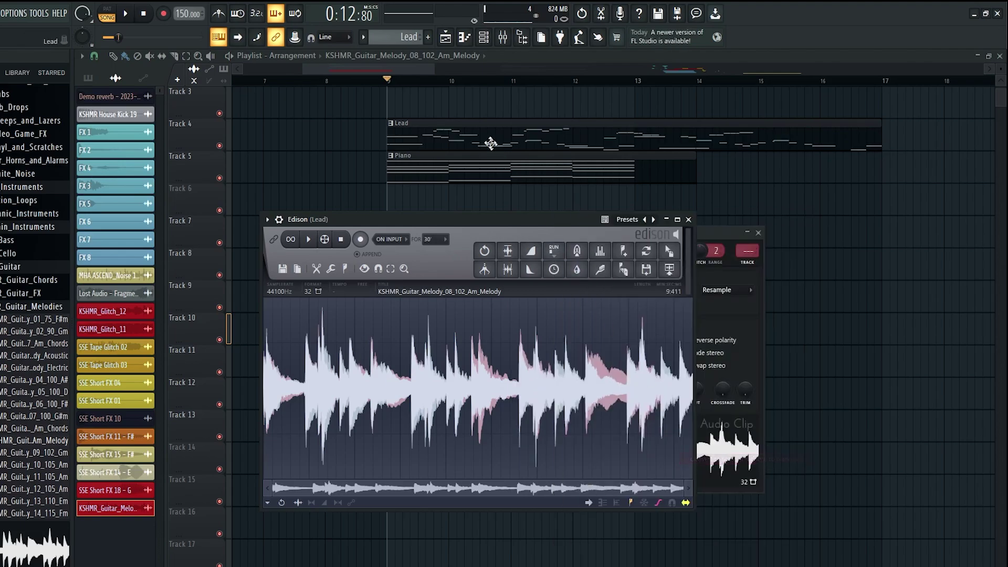
Review the converted guitar notes in the piano roll, select them all and delete them
scroll(511, 325, down, 5)
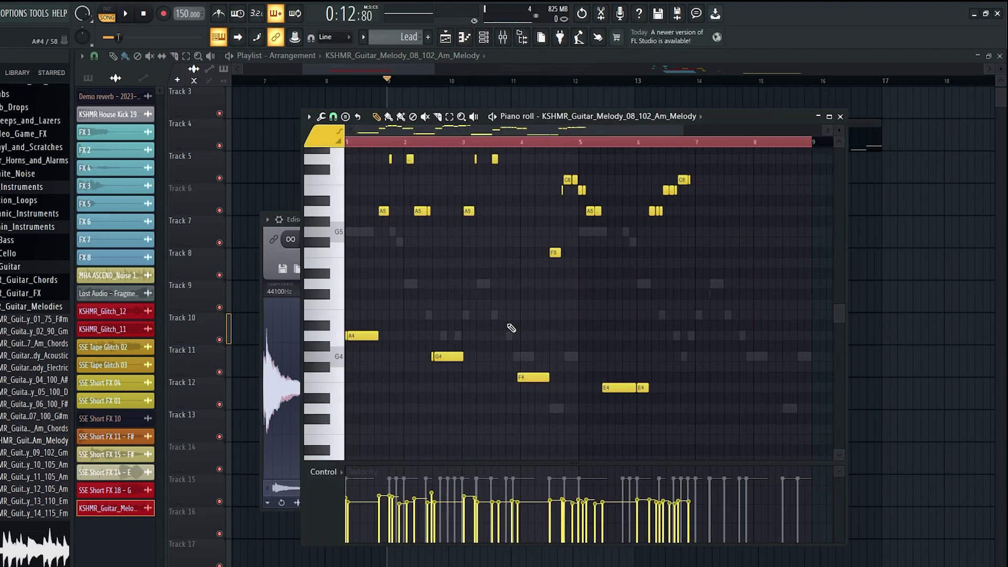
scroll(500, 368, up, 5)
scroll(504, 375, down, 4)
drag(632, 444, 338, 143)
scroll(342, 299, up, 3)
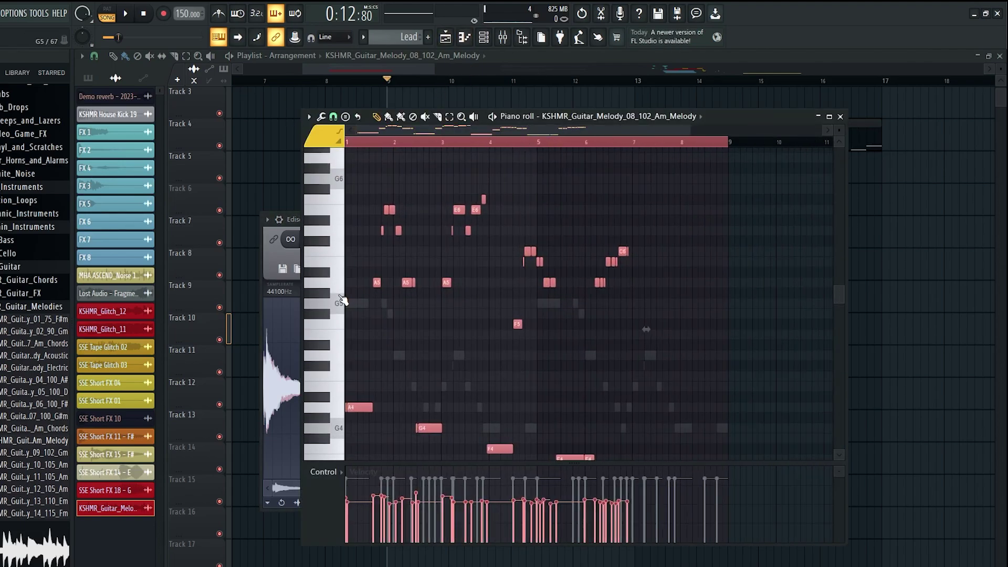
scroll(342, 300, down, 1)
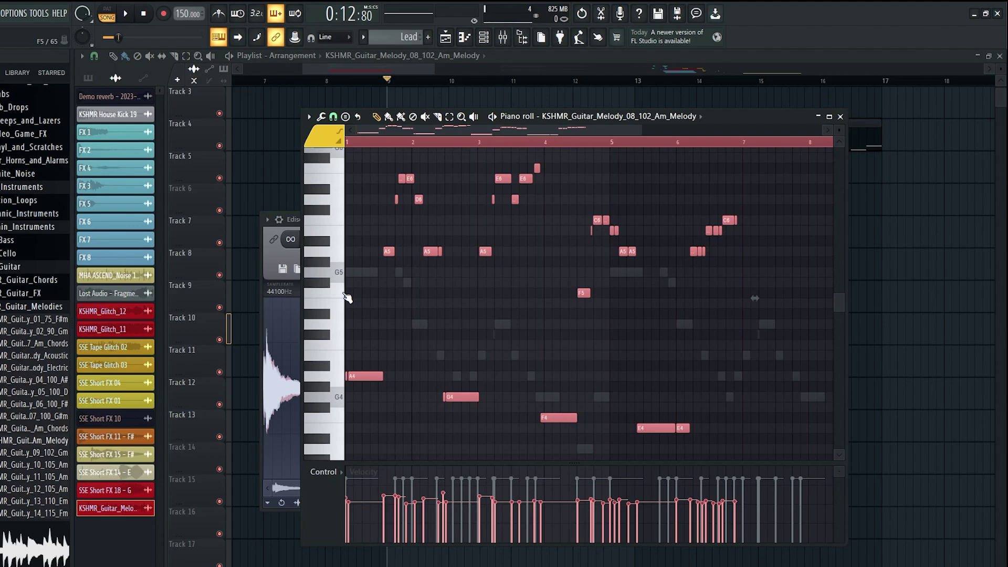
key(Delete)
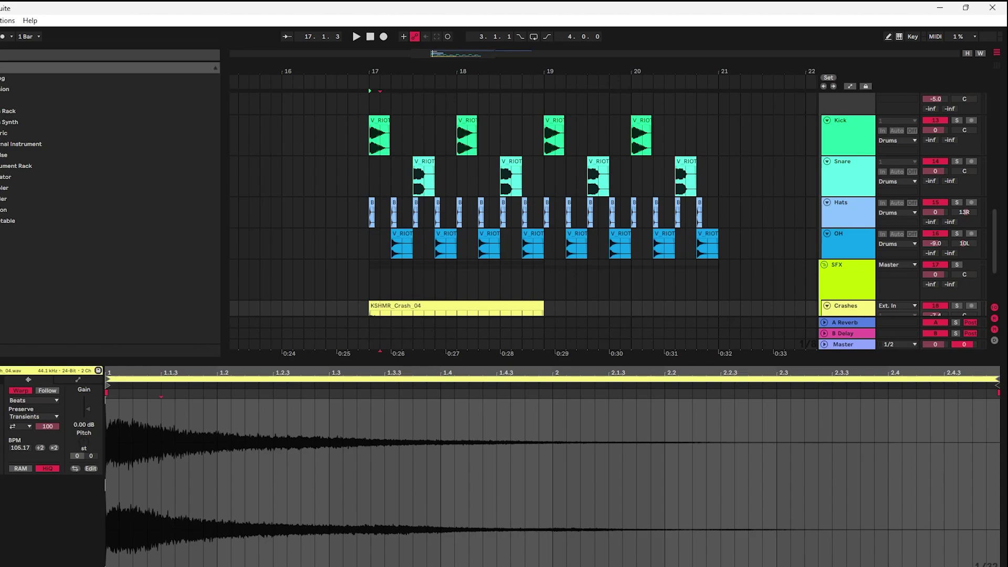
Switch to Ableton Live, browse to KSHMR_Guitar_Melodies and preview KSHMR_Guitar_Melody_03_97_Am_Chords and KSHMR_Guitar_Melody_04_100_A#
key(ctrl+f)
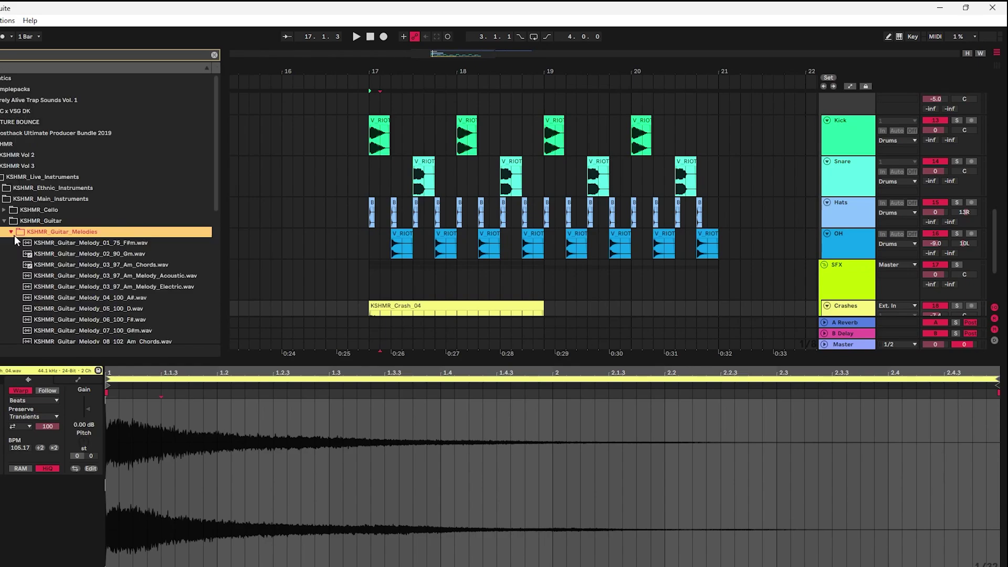
click(49, 264)
scroll(351, 185, down, 8)
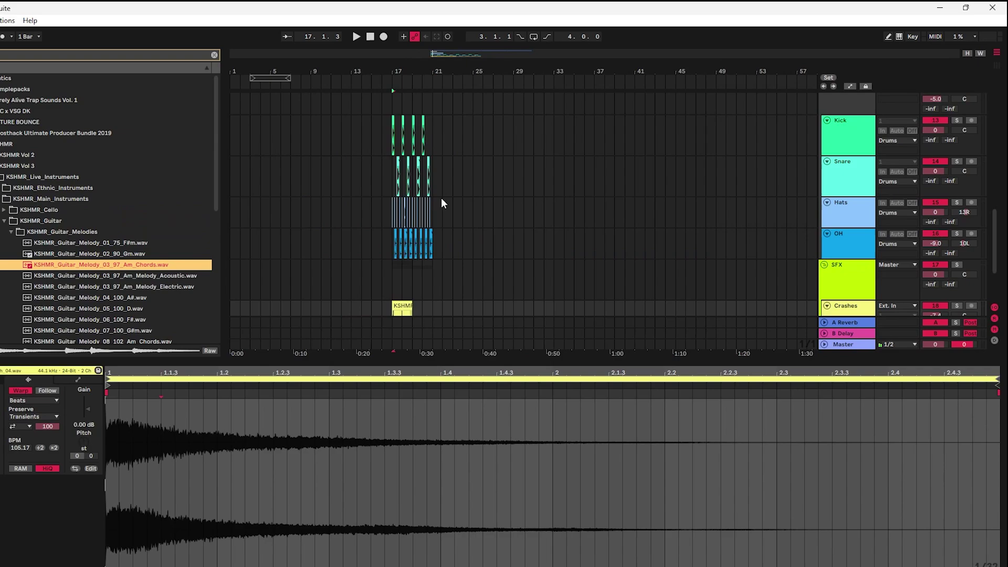
scroll(441, 202, up, 10)
click(145, 297)
scroll(161, 270, down, 1)
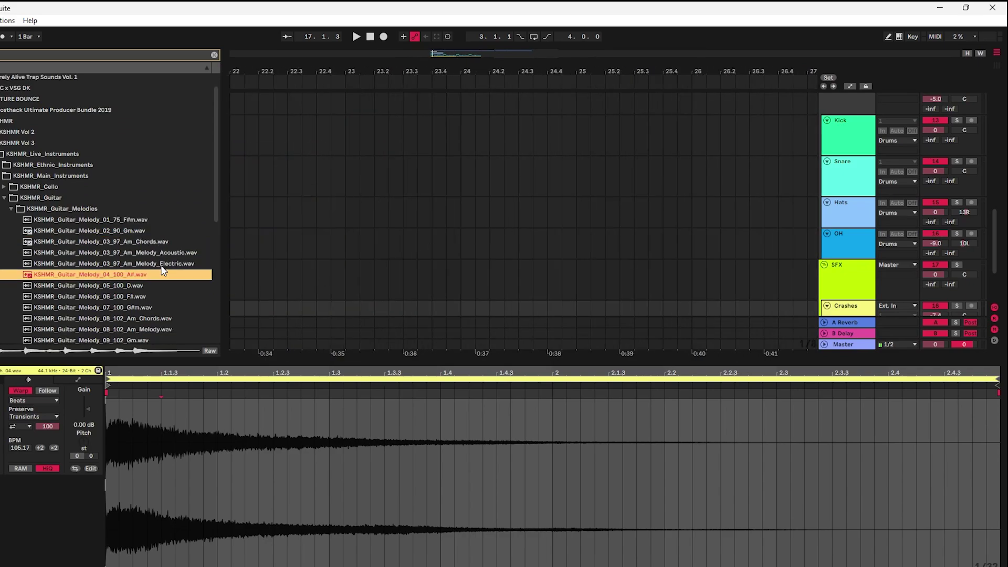
Place KSHMR_Guitar_Melody_04_100_A# on the Hats track at bar 23, replace it with KSHMR_Guitar_Melody_05_100_D and play it
drag(162, 270, 351, 203)
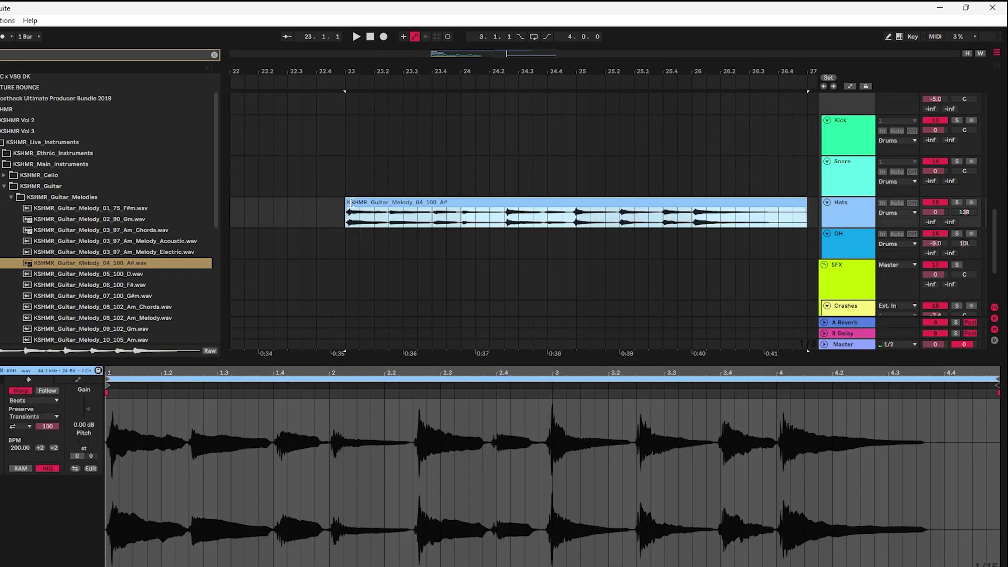
click(134, 274)
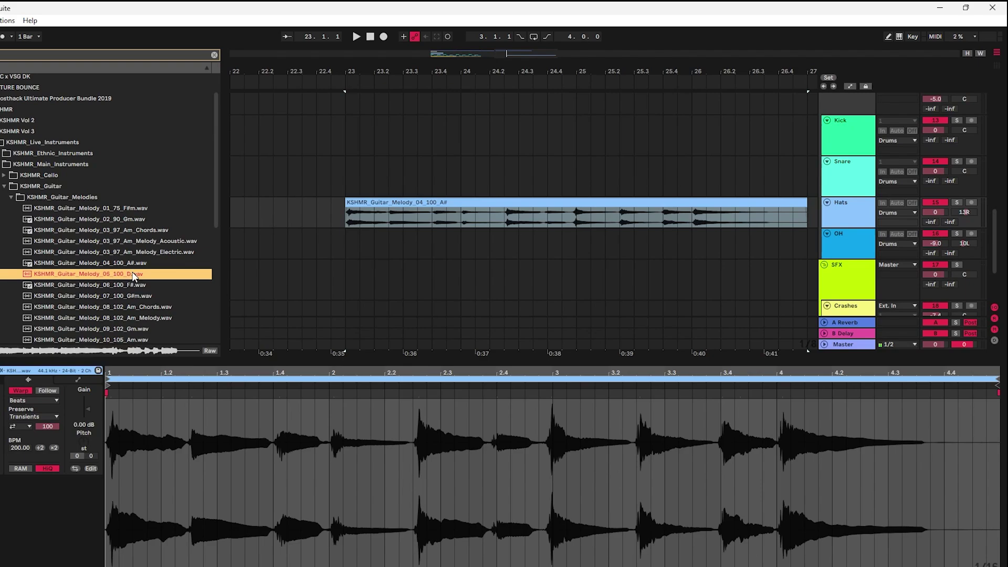
drag(134, 274, 351, 217)
click(348, 162)
key(space)
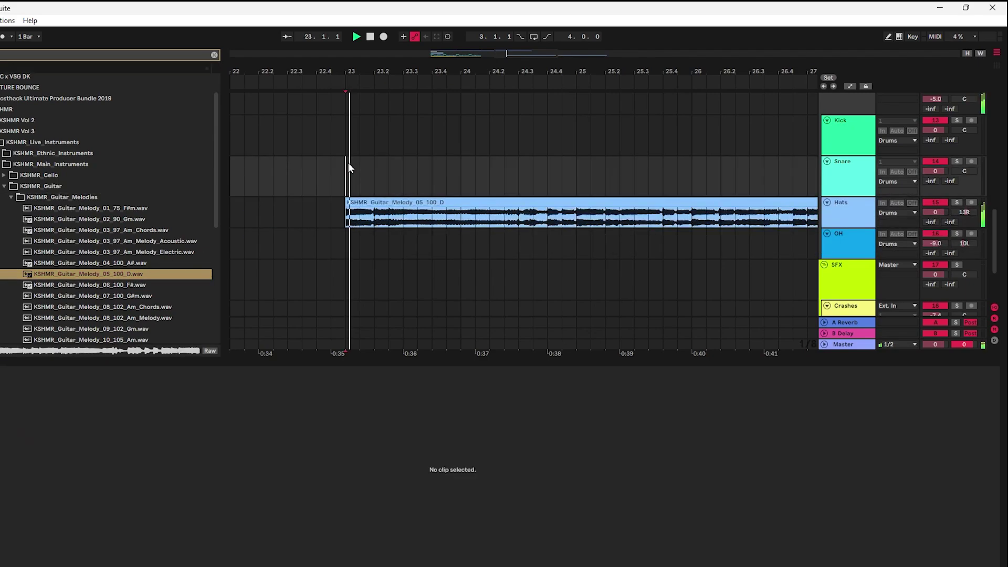
scroll(287, 186, down, 3)
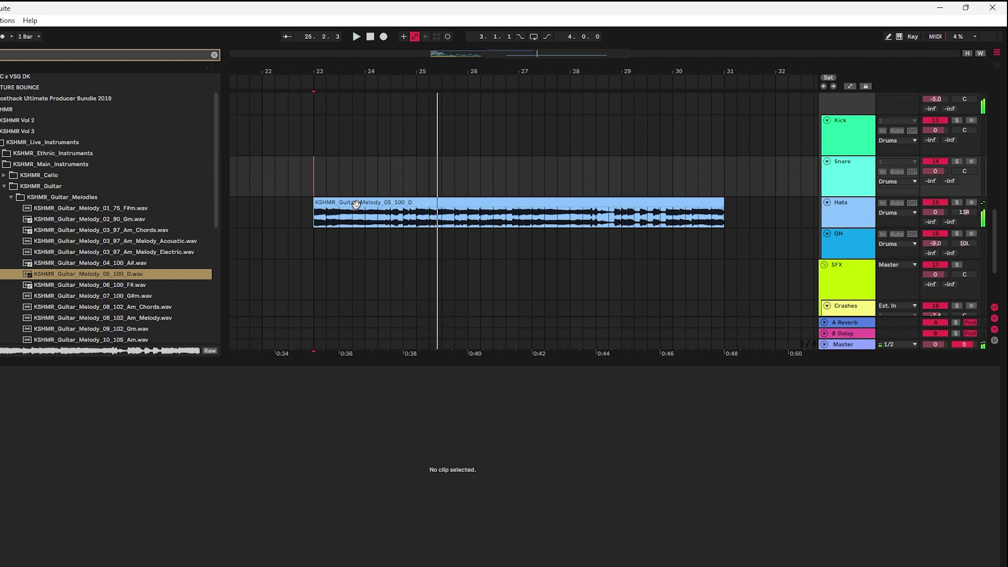
Convert the melody of the KSHMR_Guitar_Melody_05_100_D clip to a new MIDI track and unfold that track
click(356, 205)
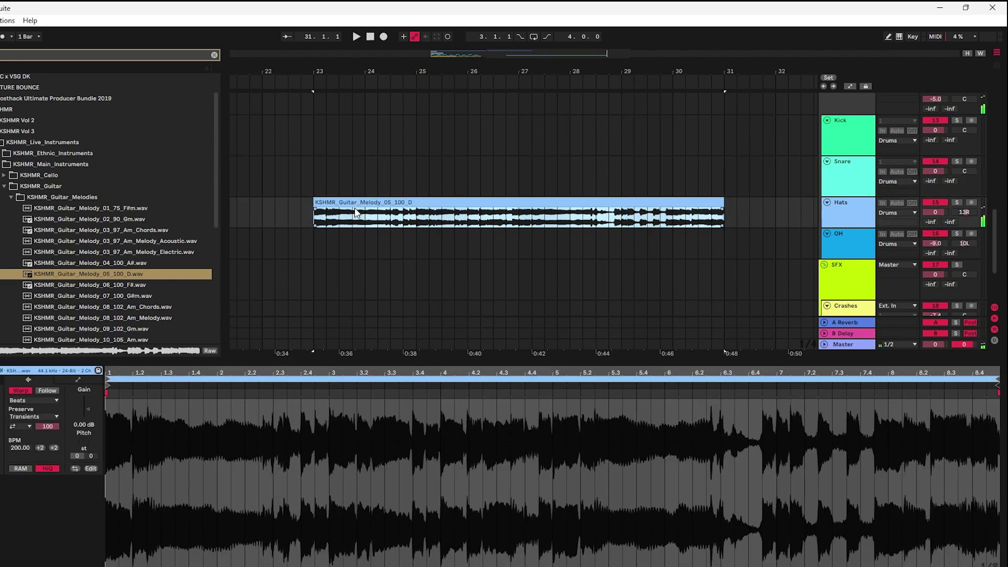
right_click(323, 203)
right_click(235, 445)
right_click(233, 442)
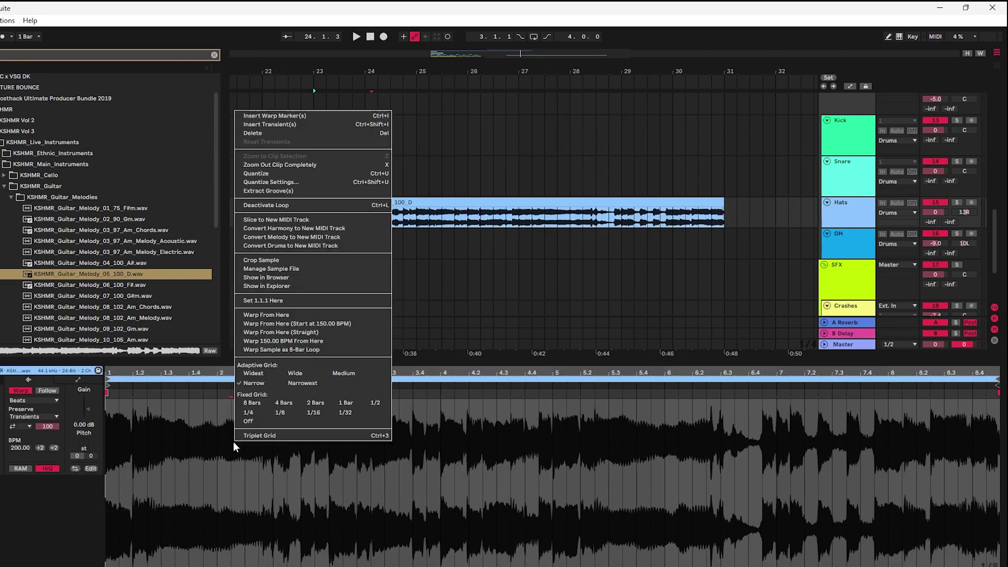
click(300, 237)
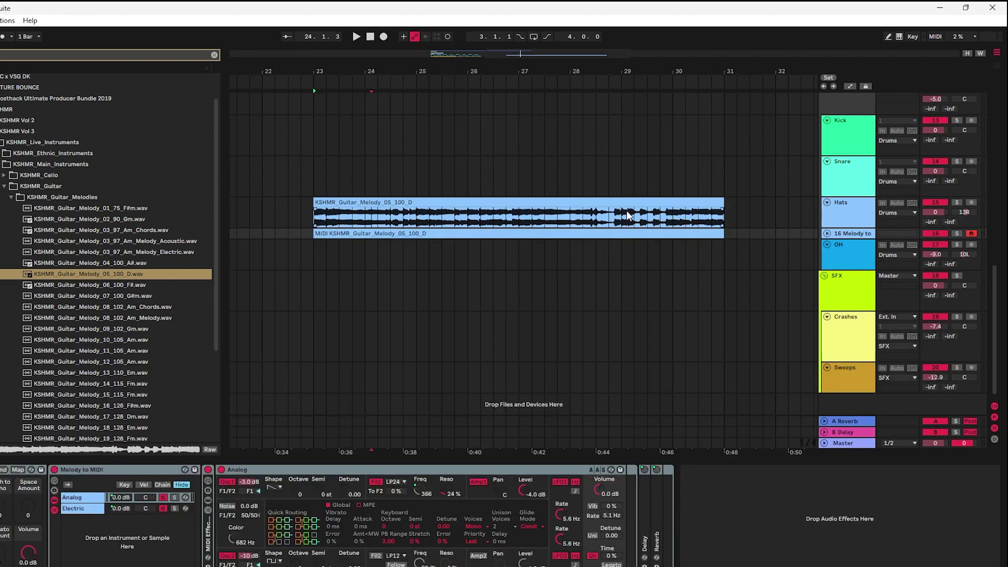
click(827, 233)
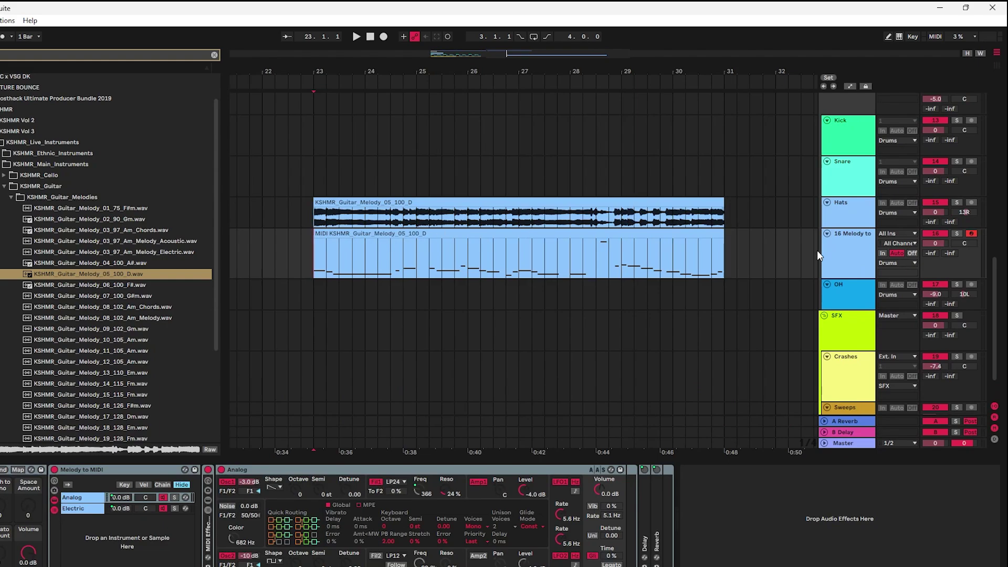
Load LABS with the Soft Piano preset as the instrument on the converted MIDI track and close its window
click(859, 255)
click(0, 234)
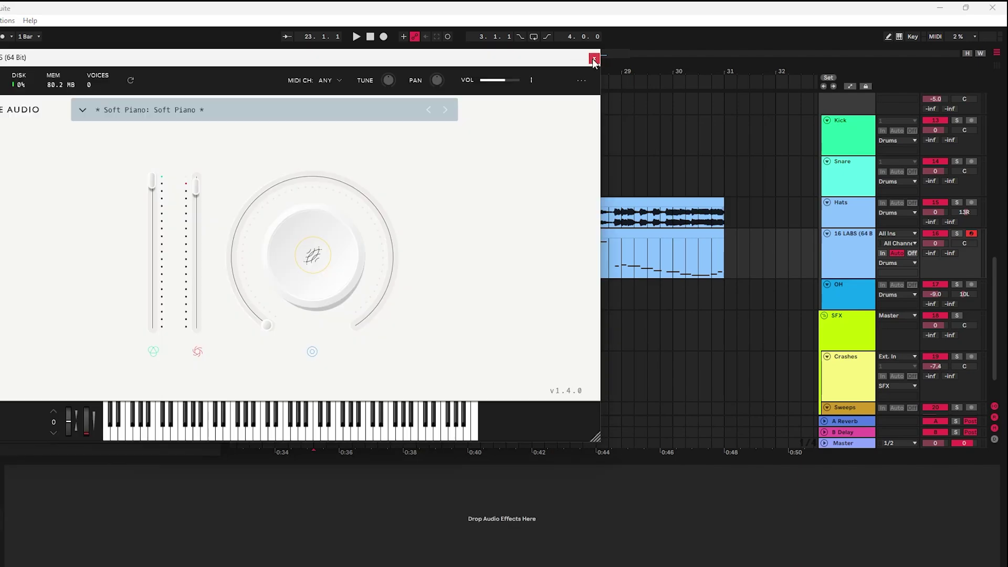
click(593, 60)
Mute the Hats track holding the guitar sample and play the converted melody from bar 23
click(943, 204)
click(943, 204)
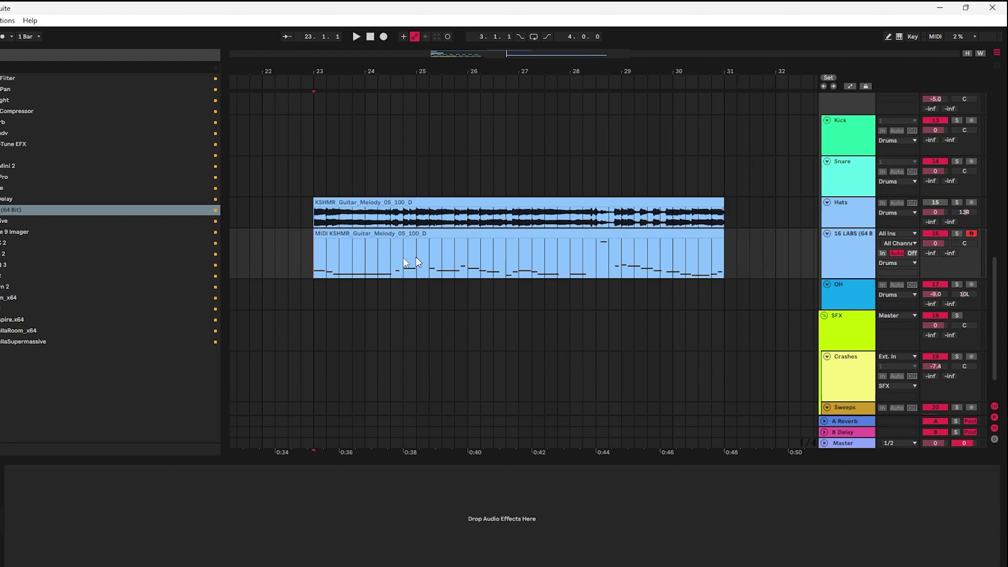
key(space)
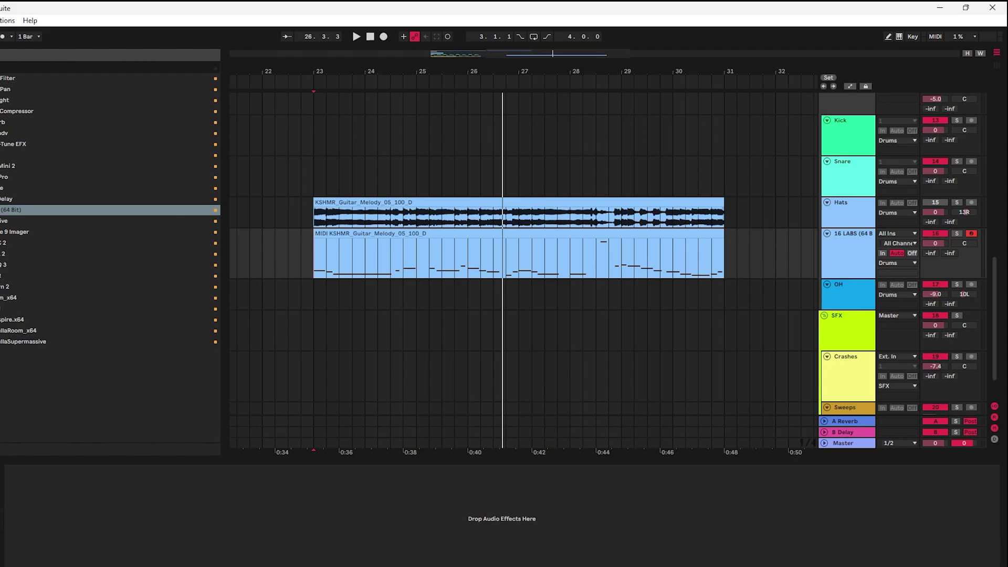
Delete the converted MIDI clip and the KSHMR_Guitar_Melody_05_100_D clip above it on the Hats track
click(314, 254)
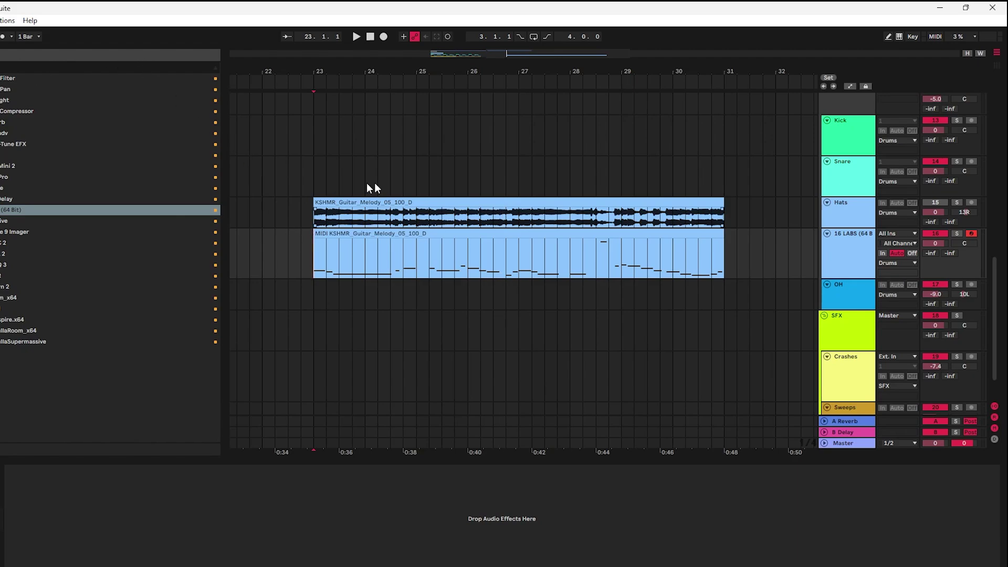
click(360, 235)
key(Delete)
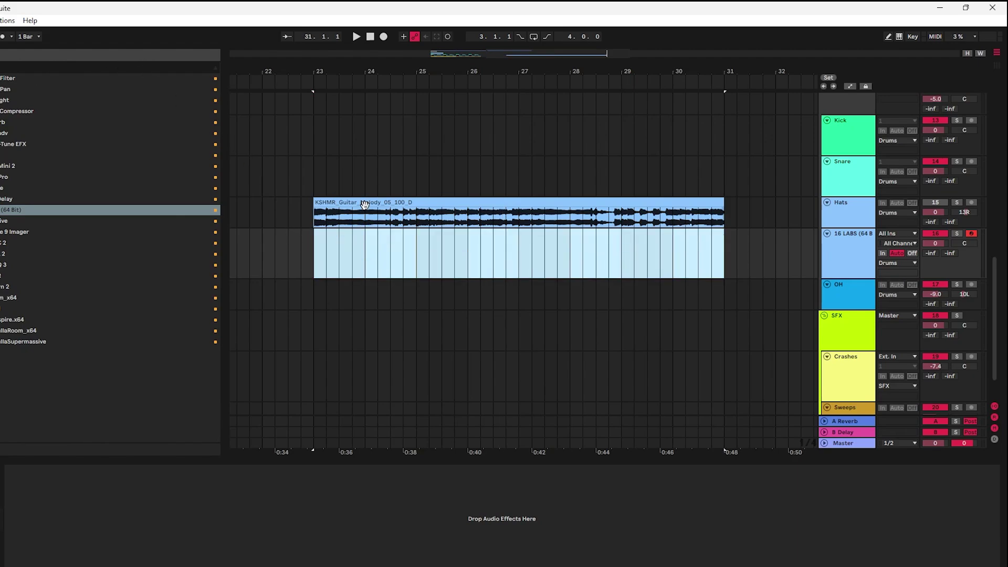
click(366, 203)
key(Delete)
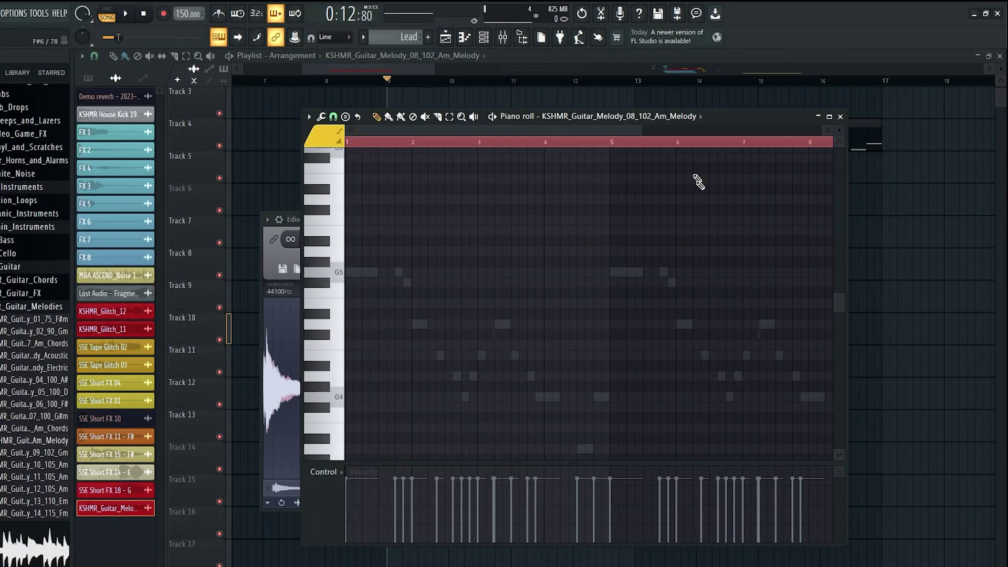
Close the Ableton Live project without saving its changes and return to FL Studio
mouse_move(379, 561)
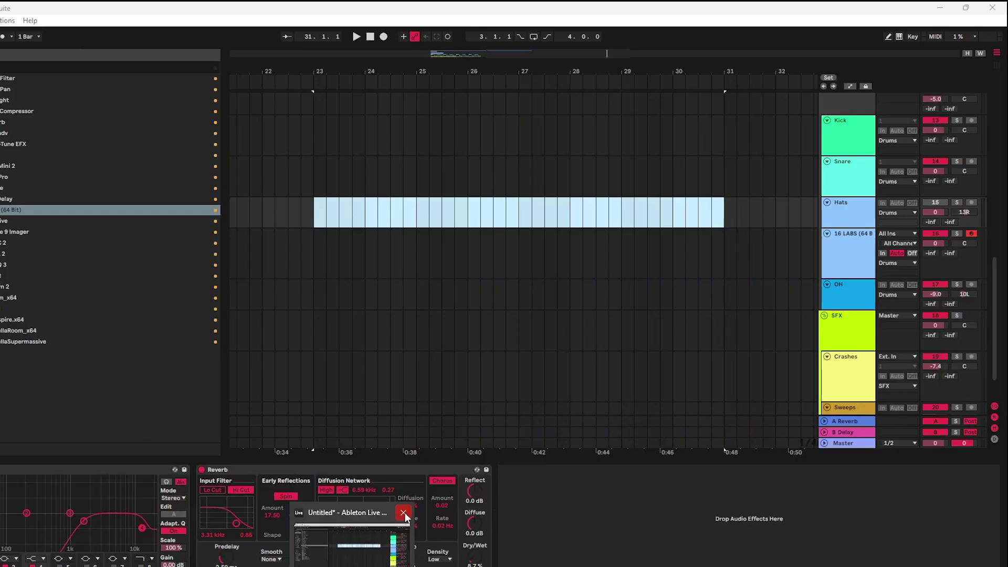
click(404, 514)
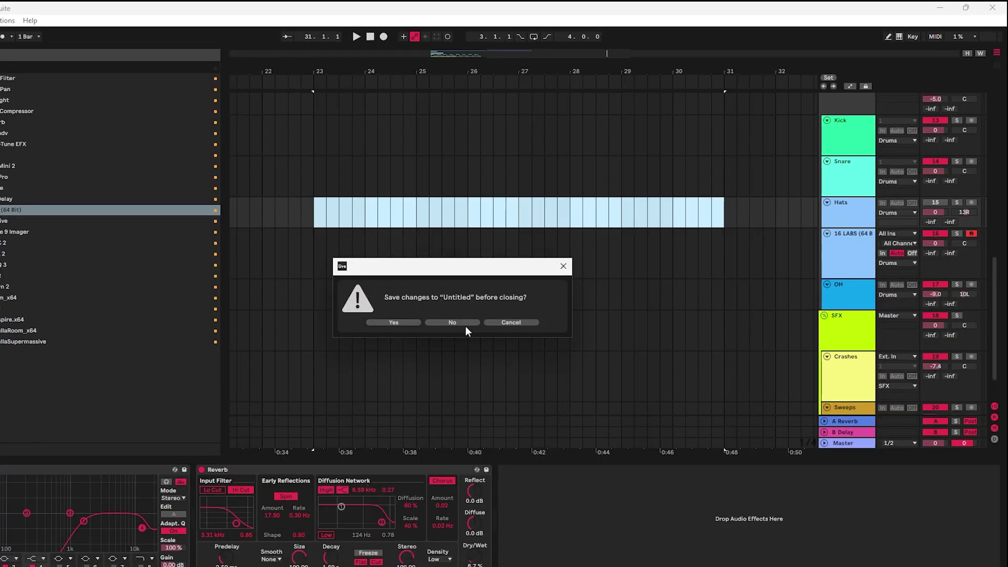
click(465, 323)
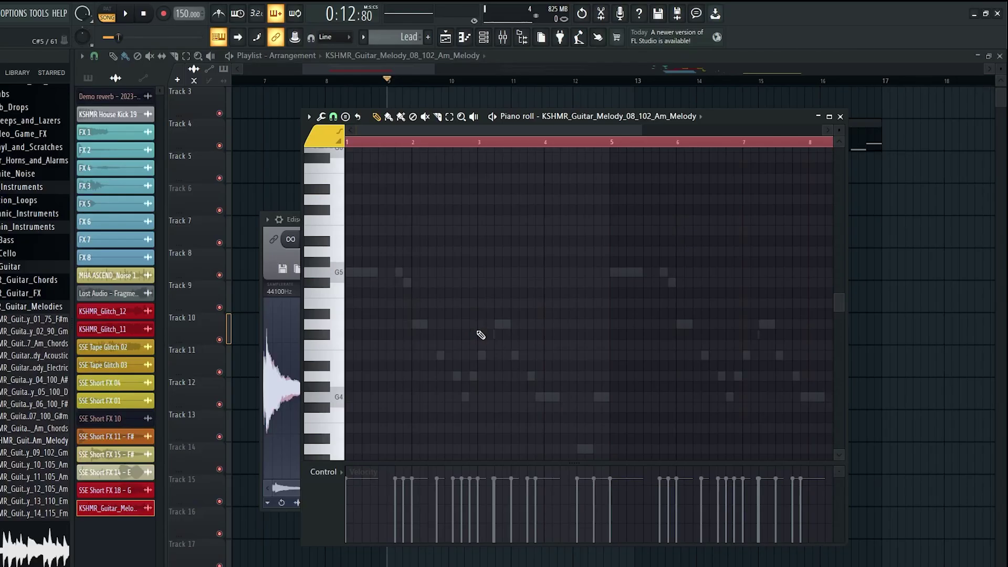
Close the piano roll and delete the KSHMR_Guitar_Melody_08_102_Am_Melody clip from Track 10
right_click(973, 245)
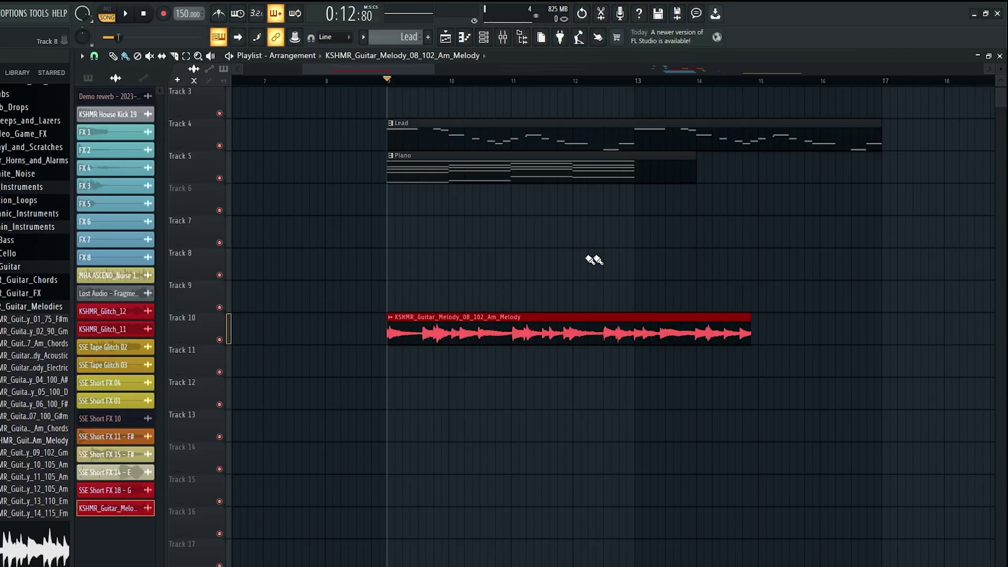
scroll(449, 252, down, 5)
scroll(418, 264, up, 4)
scroll(502, 294, down, 4)
right_click(448, 342)
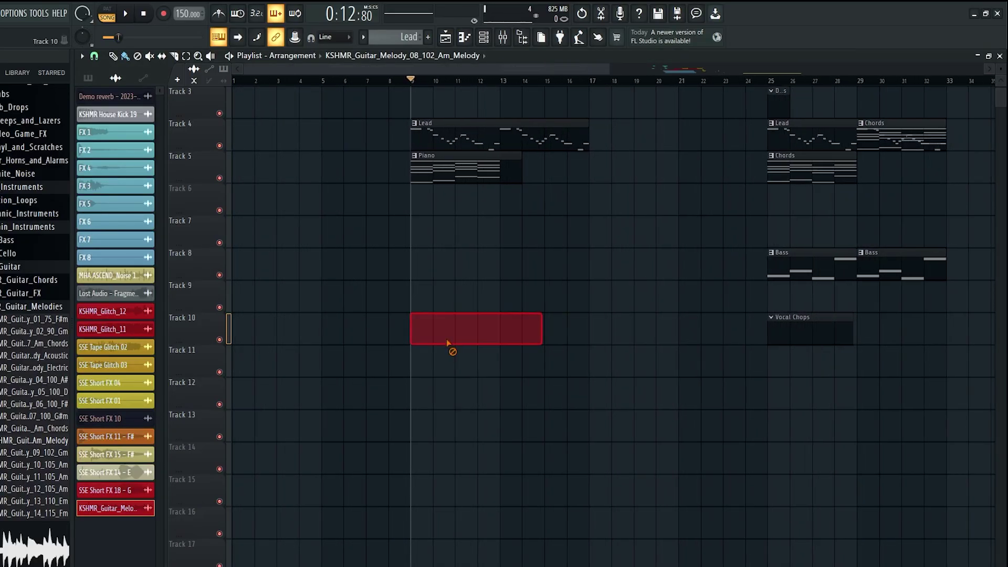
scroll(440, 344, up, 4)
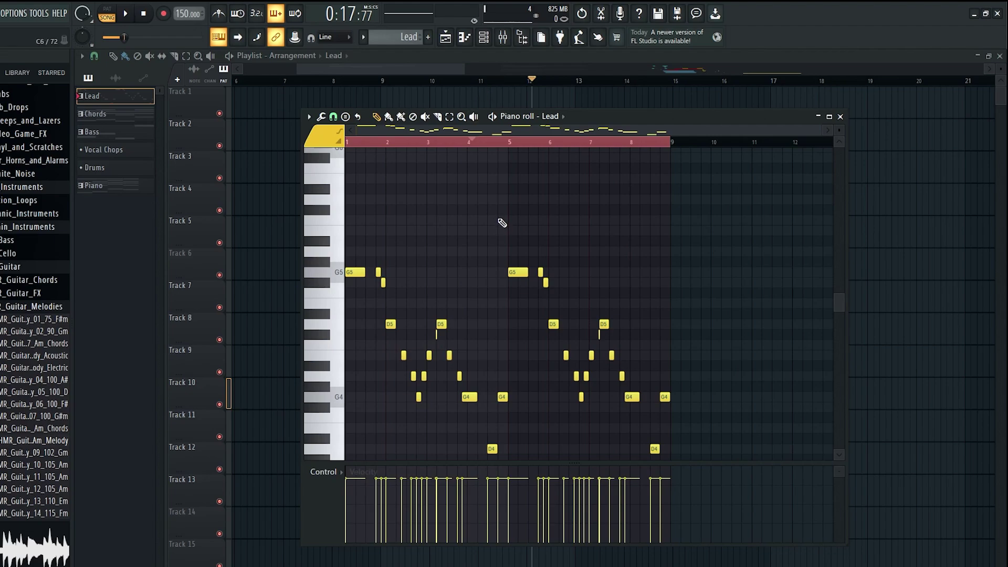
Trim the Piano clip on Track 5 to end at bar 13 and duplicate it directly after itself
scroll(502, 222, up, 2)
scroll(506, 218, down, 3)
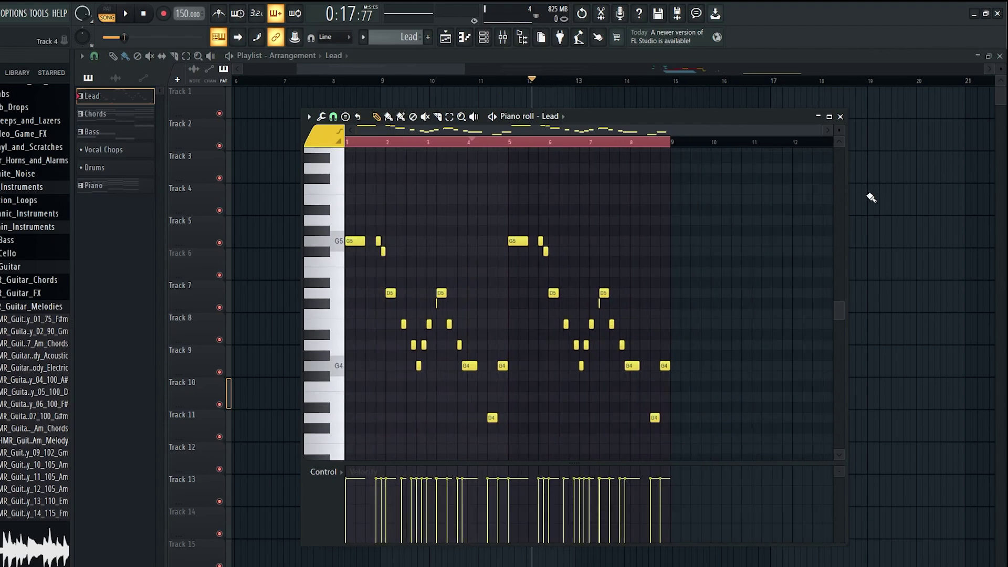
drag(456, 143, 465, 142)
right_click(556, 98)
scroll(578, 210, up, 2)
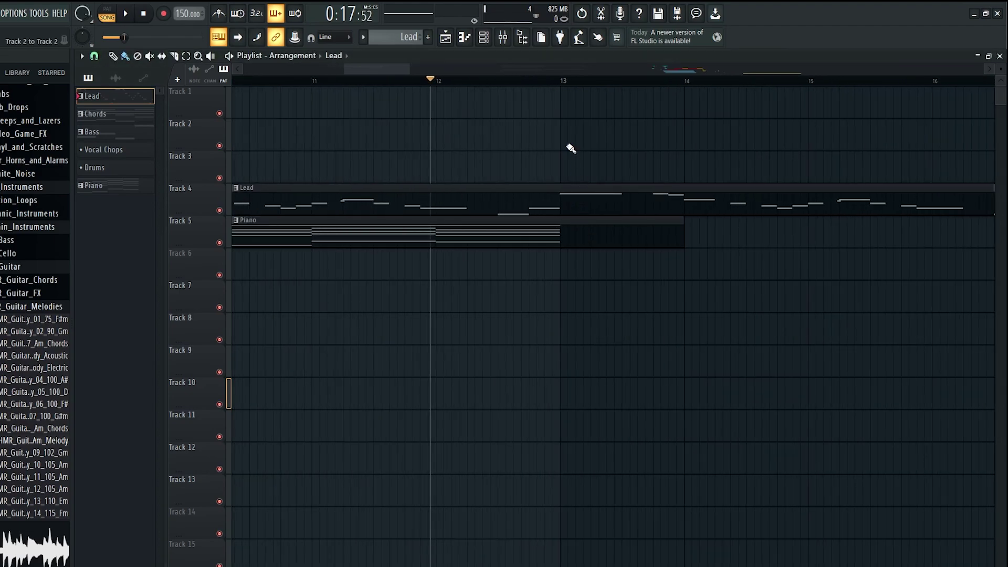
scroll(585, 242, down, 1)
scroll(585, 242, down, 2)
drag(624, 243, 564, 245)
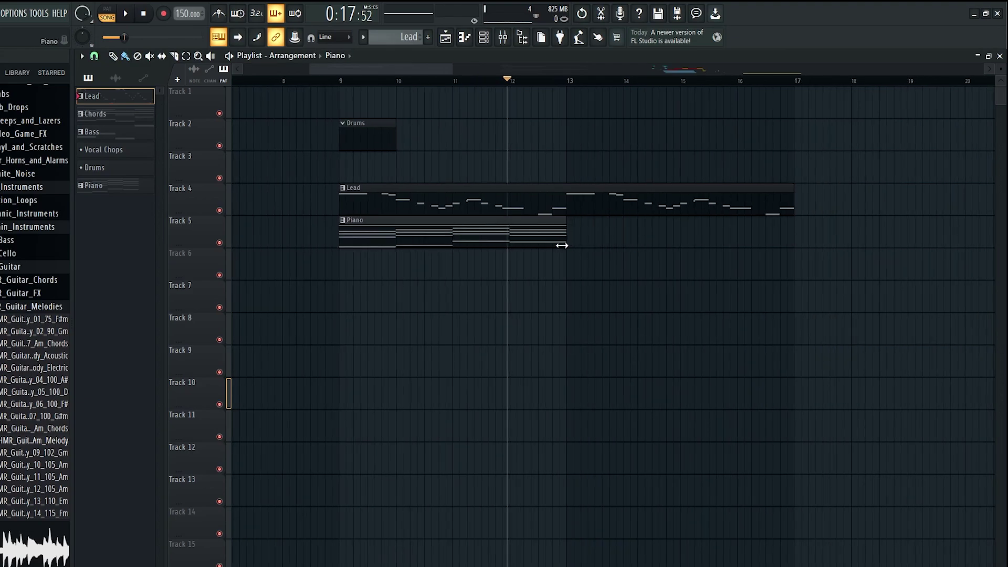
ctrl+click(562, 245)
scroll(580, 263, up, 1)
key(ctrl+b)
scroll(585, 274, down, 2)
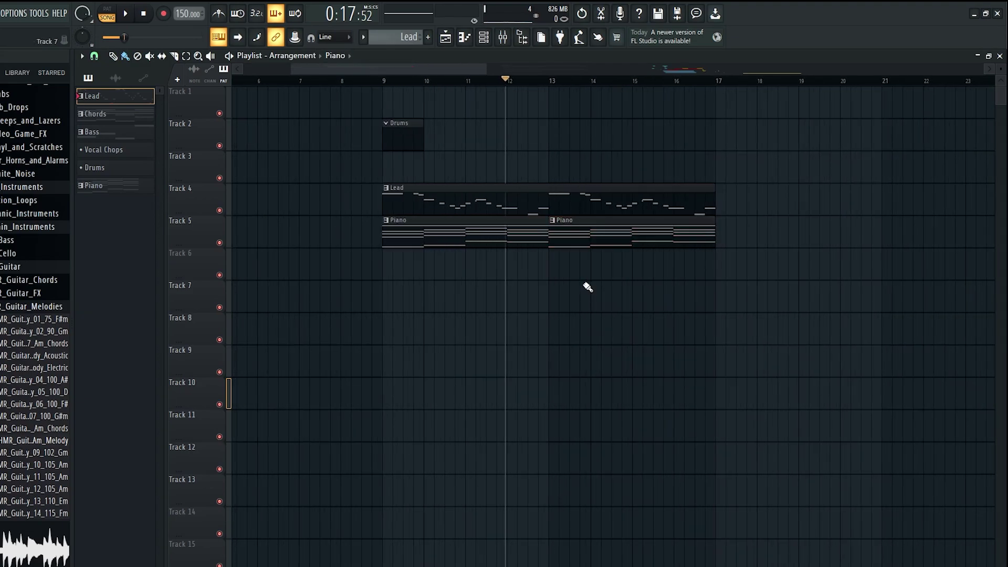
Play the arrangement, open the Lead pattern in the piano roll and listen to its second half from bar 5
key(space)
scroll(541, 292, up, 2)
double_click(598, 206)
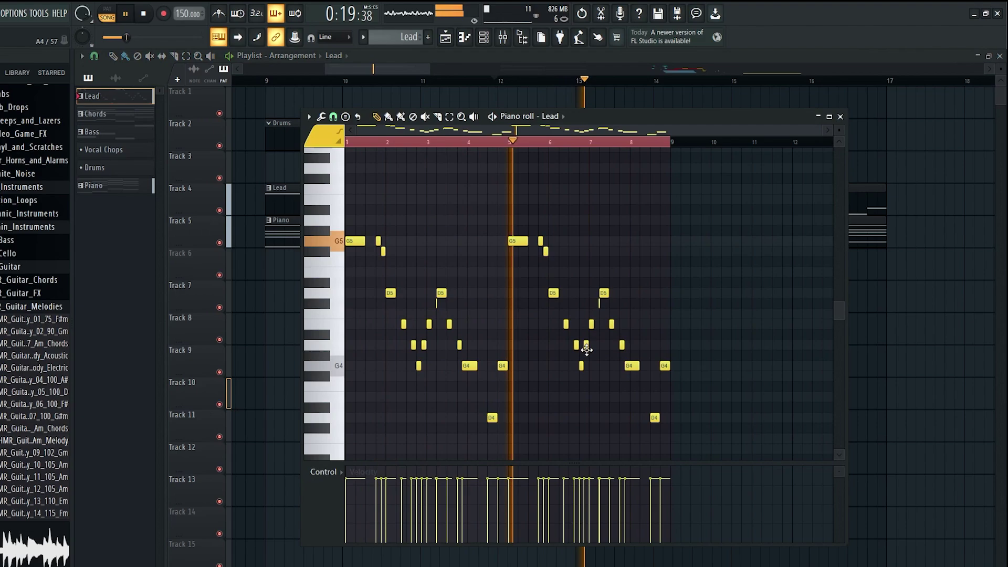
scroll(585, 343, up, 3)
key(space)
scroll(506, 205, up, 1)
click(471, 144)
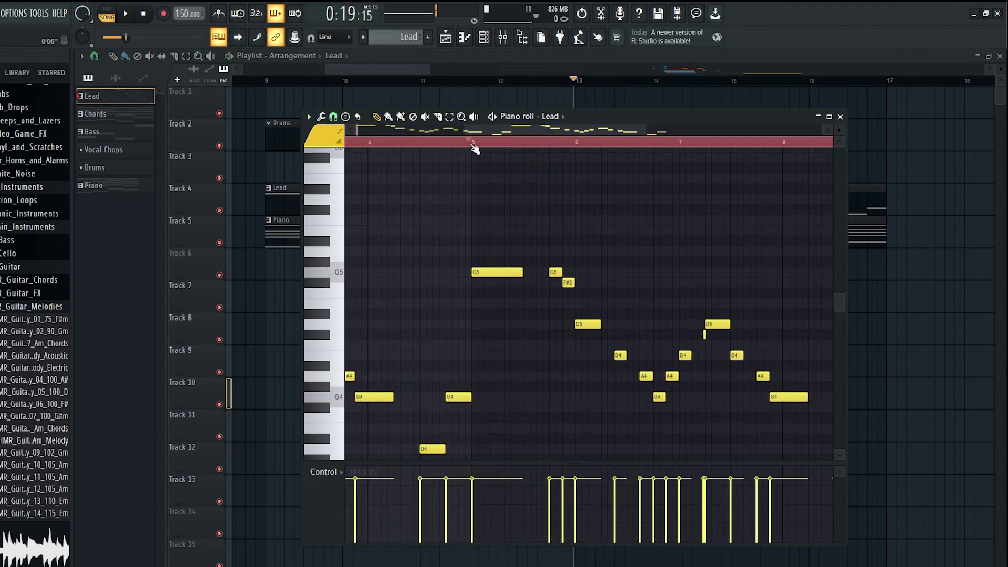
key(space)
scroll(555, 265, up, 1)
key(space)
Raise the two short Lead notes just before bar 6 to B5 and A5 and play the phrase
click(546, 223)
right_click(560, 221)
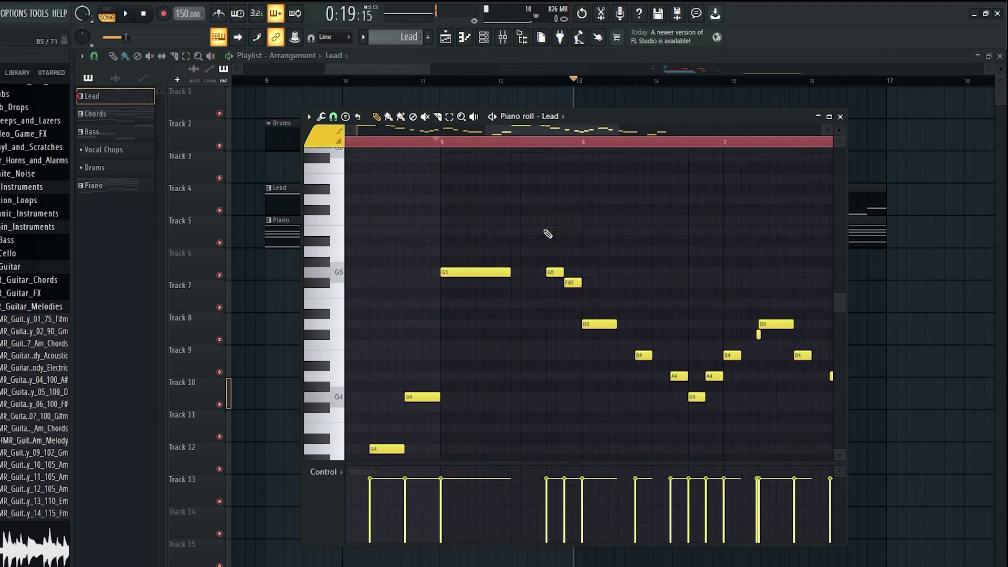
click(548, 232)
right_click(557, 229)
drag(555, 269, 572, 251)
key(space)
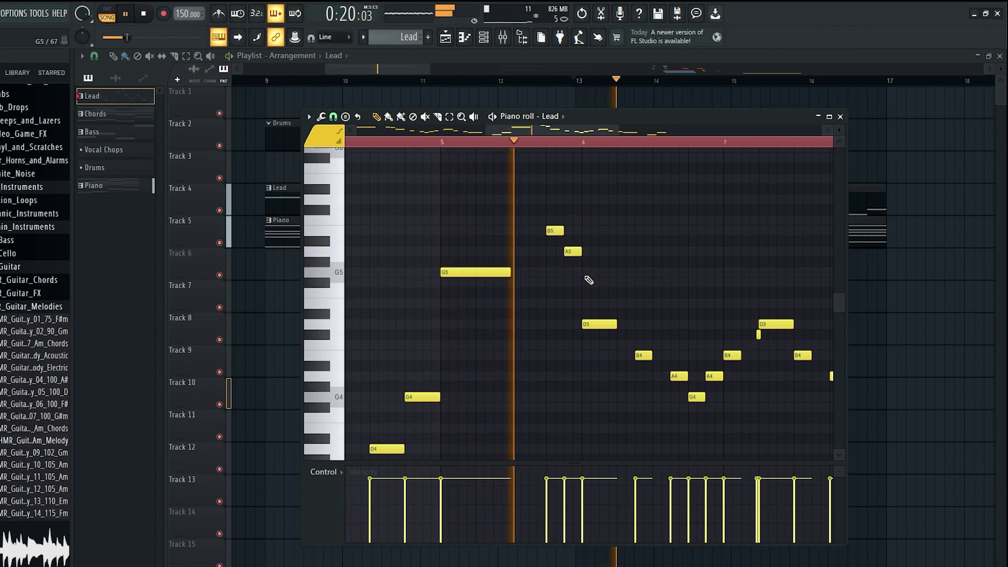
key(space)
Raise the Lead note at bar 6 to G5 and the following one to F#5, checking both changes by playback
drag(597, 323, 596, 269)
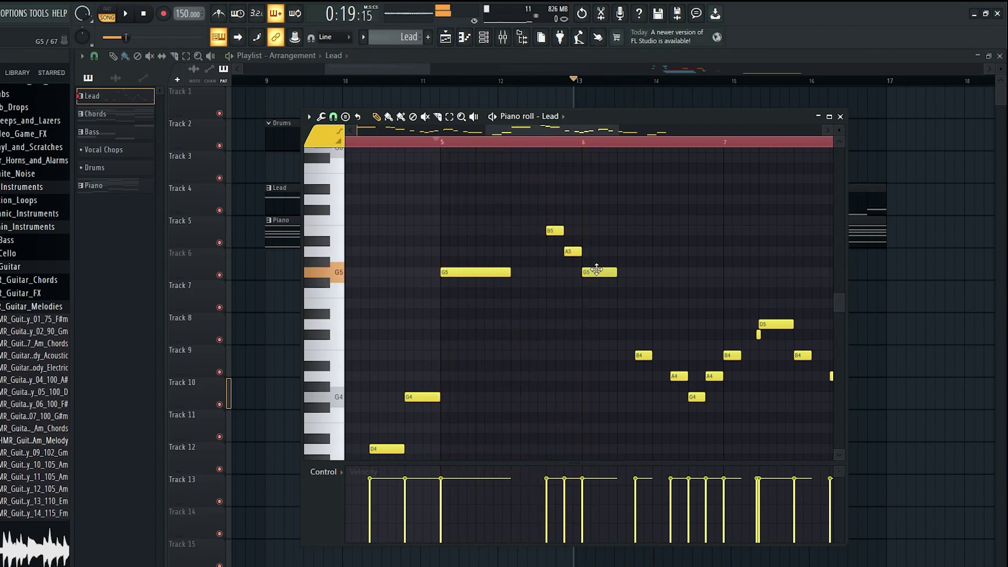
key(space)
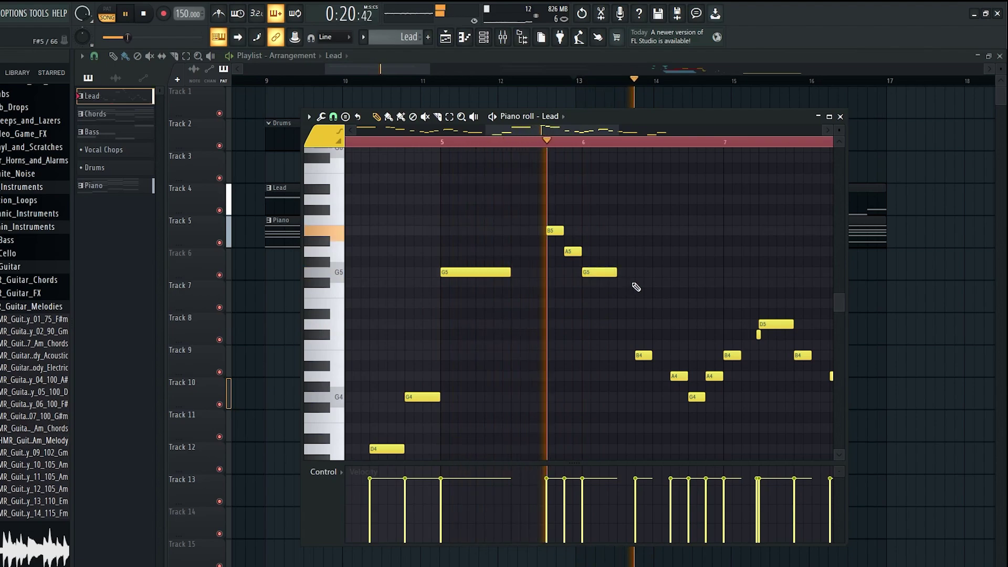
key(space)
click(633, 283)
key(space)
scroll(466, 316, down, 1)
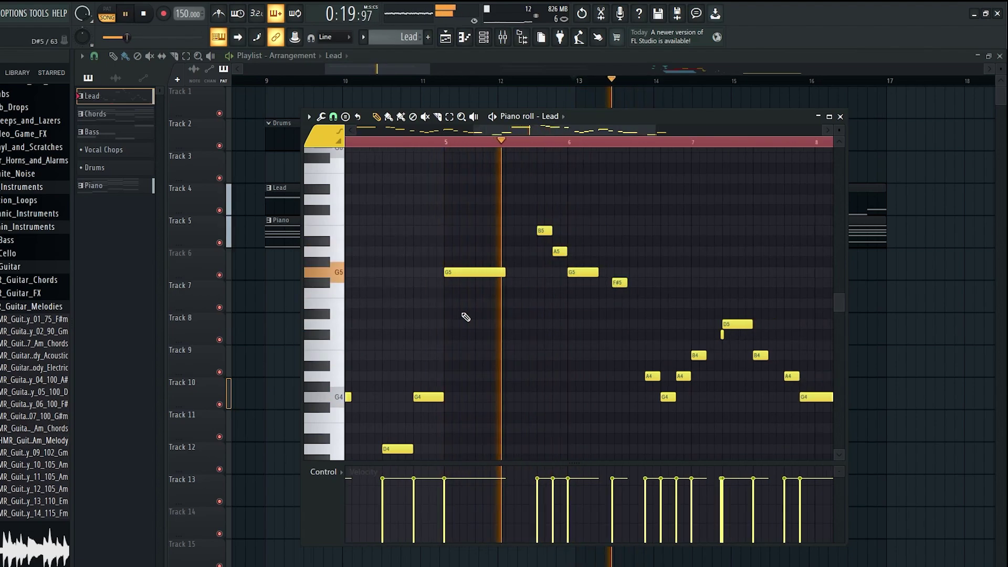
scroll(466, 316, down, 1)
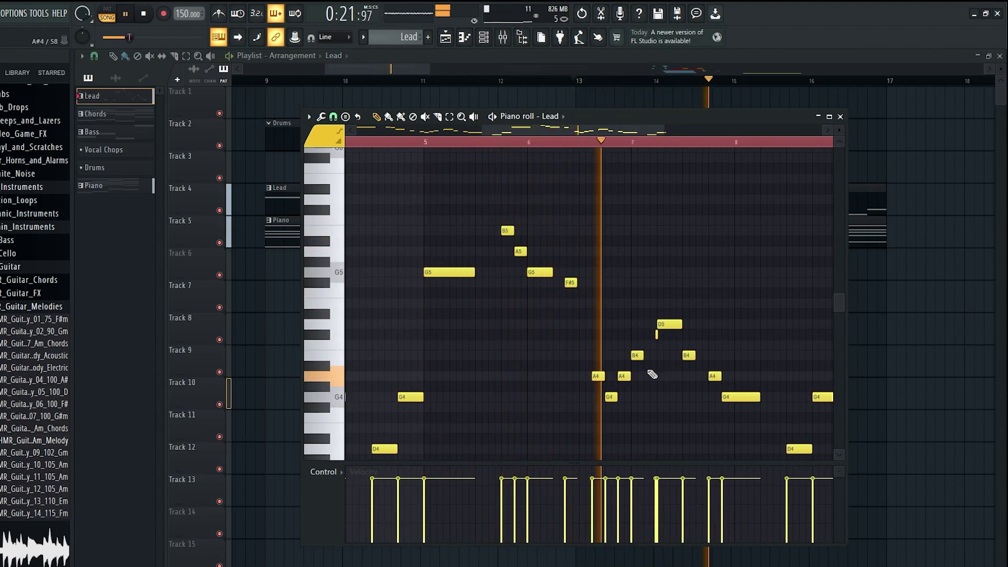
key(space)
Raise the Lead note at bar 7 to E5 and the grace note and long note after it to F#5 and G5, playing the result
drag(632, 371, 591, 414)
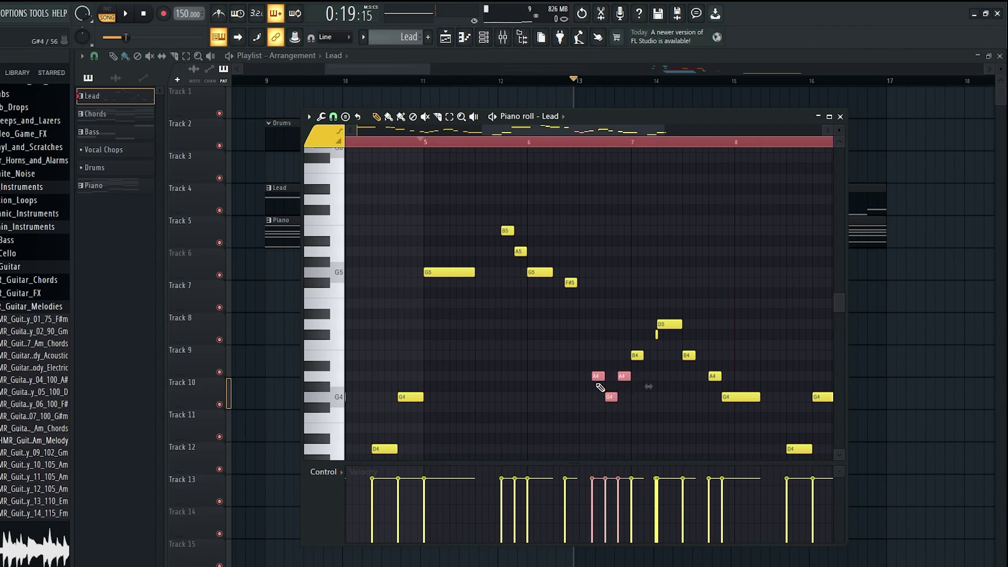
drag(635, 355, 663, 273)
click(662, 325)
key(space)
scroll(578, 328, up, 3)
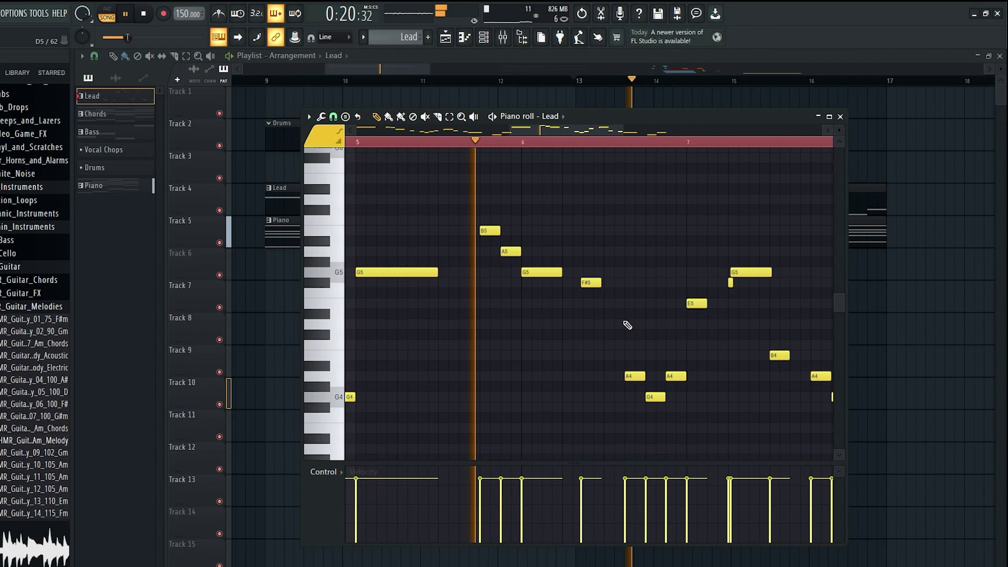
scroll(624, 323, down, 2)
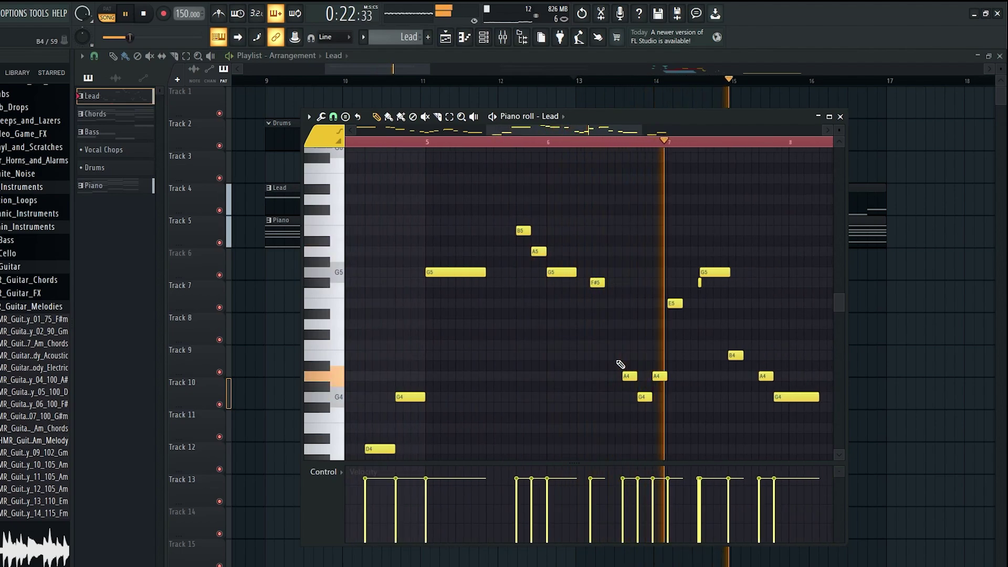
key(space)
Lower the Lead note at bar 7 to D5 and raise the three descending notes before bar 8's end to F#5, E5 and D5
scroll(616, 316, down, 1)
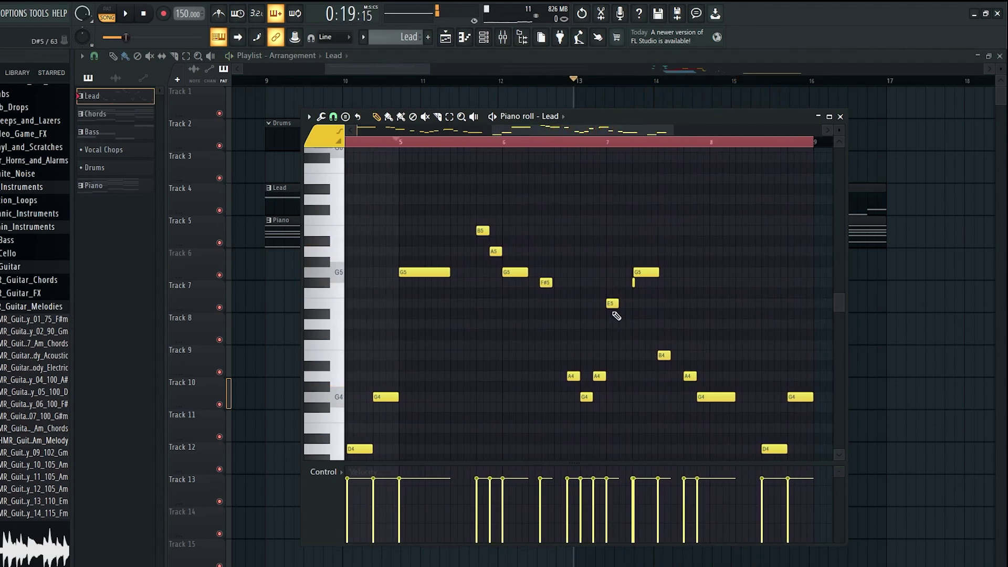
drag(611, 304, 611, 324)
drag(661, 390, 721, 338)
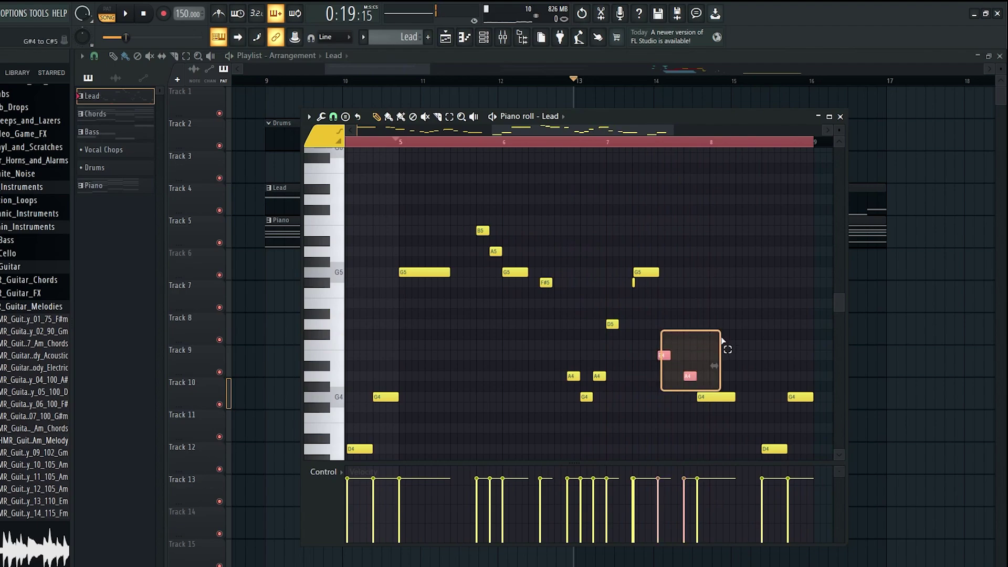
drag(724, 400, 662, 283)
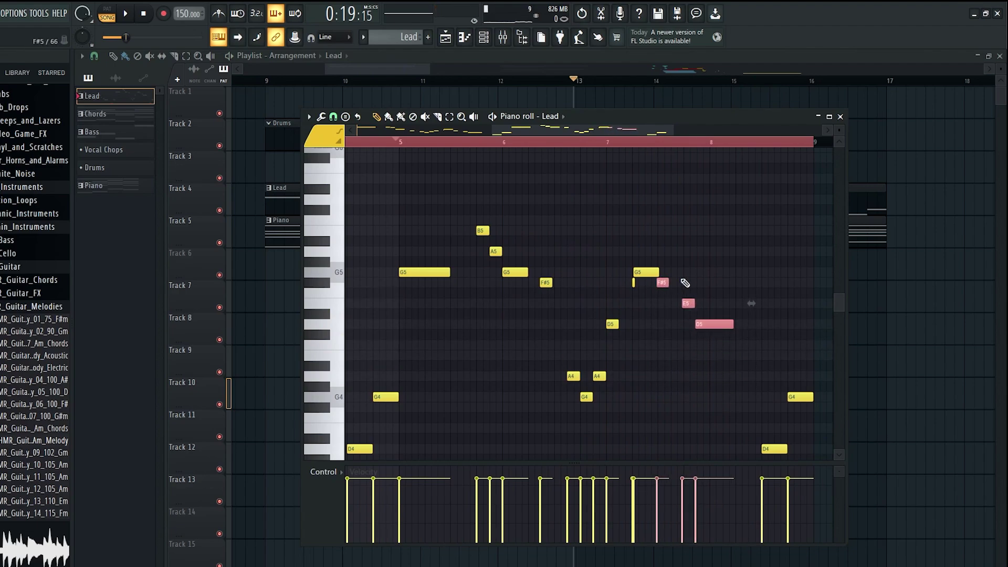
ctrl+click(684, 286)
drag(659, 337, 735, 284)
drag(661, 282, 664, 283)
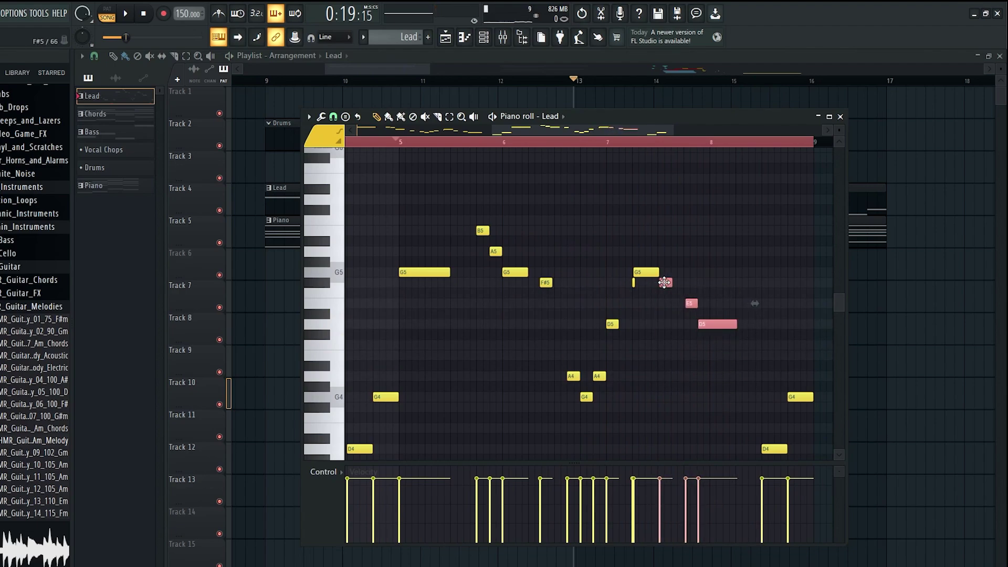
drag(725, 339, 665, 292)
ctrl+scroll(662, 286, up, 2)
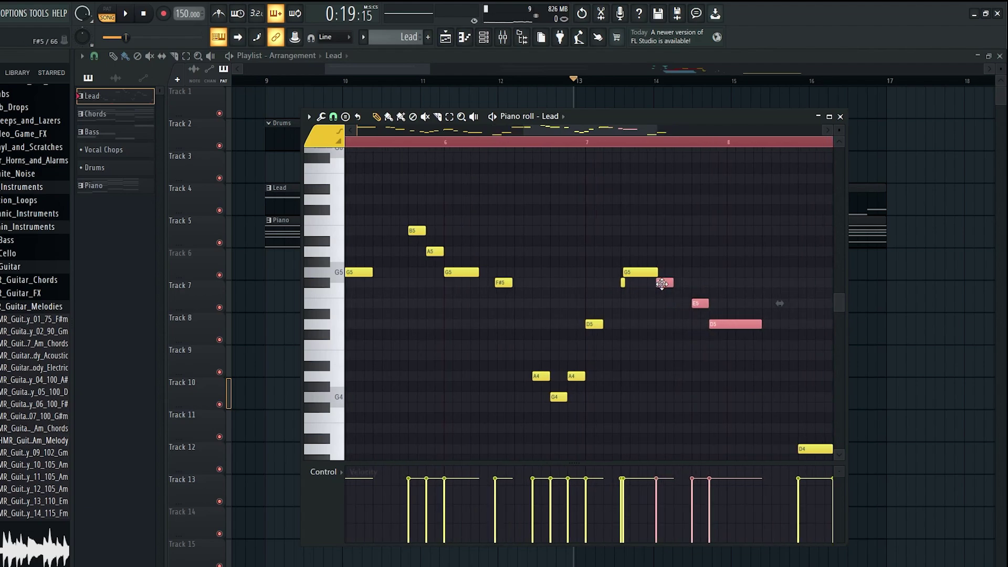
ctrl+click(671, 338)
Compare the first and second phrases of the Lead melody and listen to the edited phrase from bar 5
ctrl+scroll(672, 338, down, 4)
scroll(613, 376, down, 3)
ctrl+scroll(629, 362, down, 2)
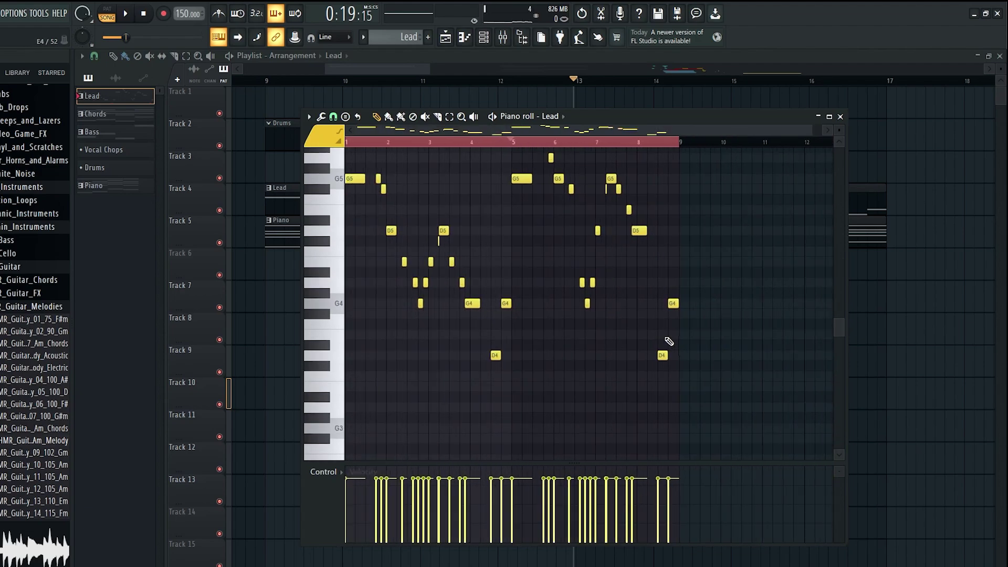
scroll(540, 333, up, 3)
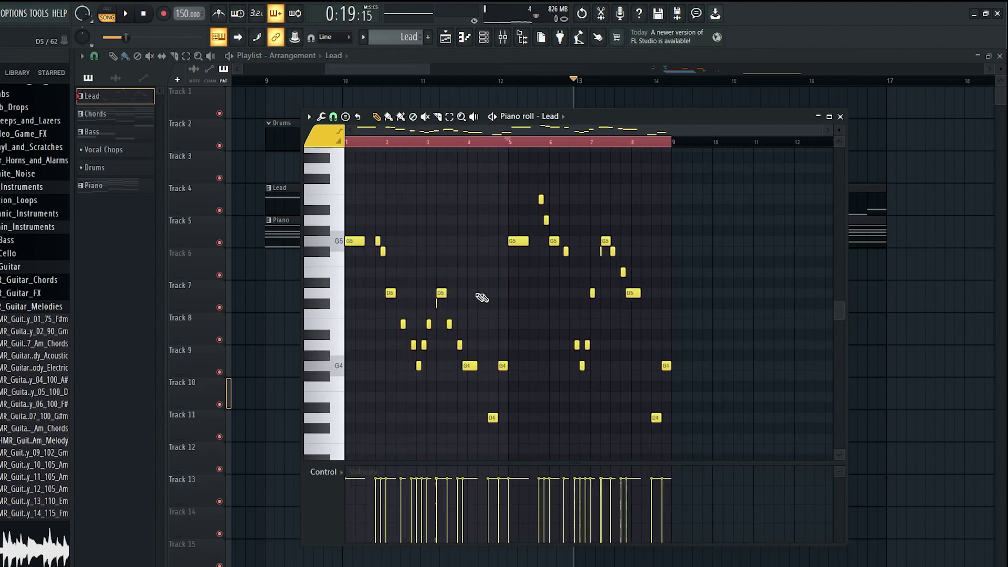
ctrl+scroll(462, 293, up, 2)
ctrl+drag(389, 224, 521, 412)
ctrl+click(567, 348)
scroll(604, 328, right, 3)
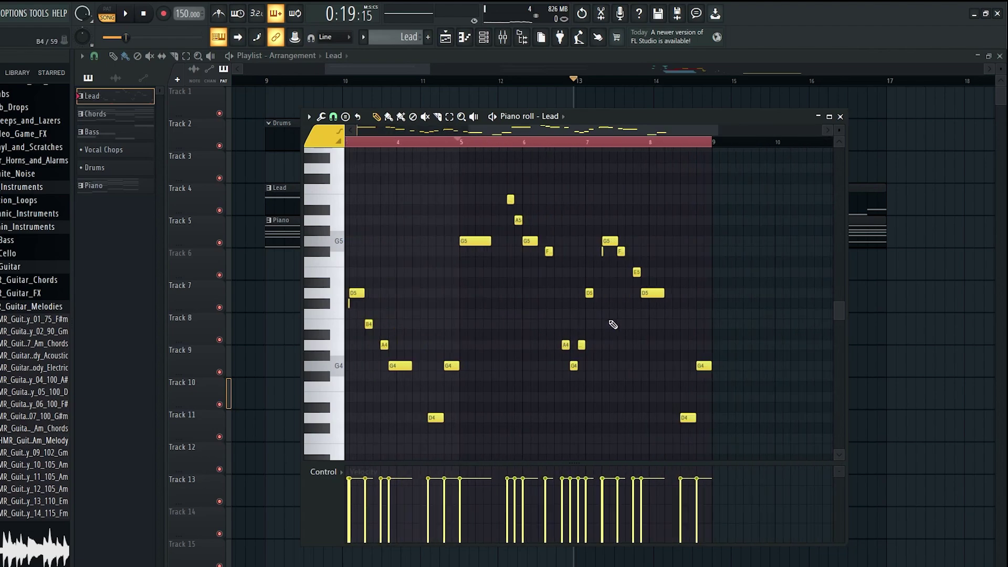
ctrl+scroll(612, 324, up, 2)
ctrl+drag(597, 208, 688, 343)
ctrl+click(688, 342)
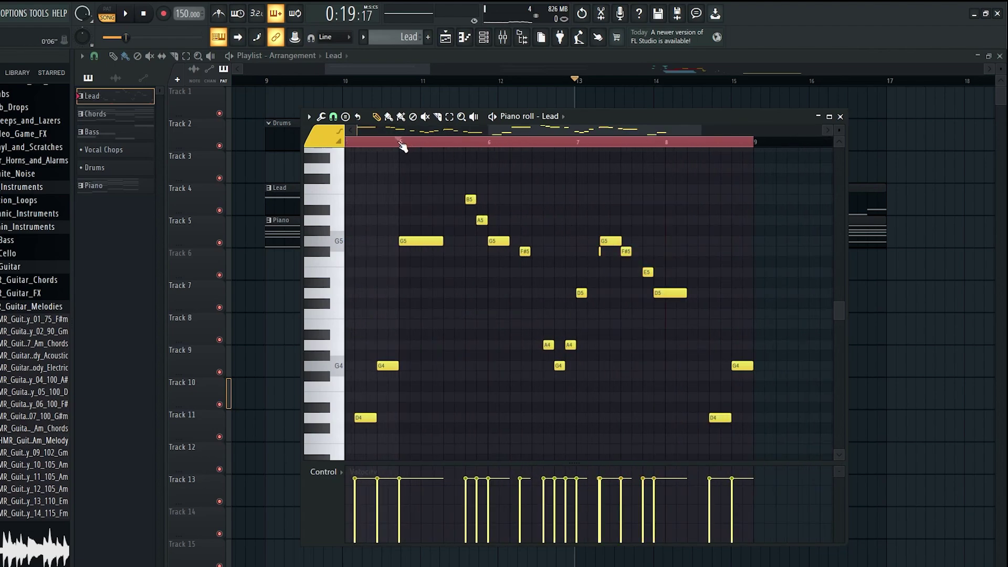
key(space)
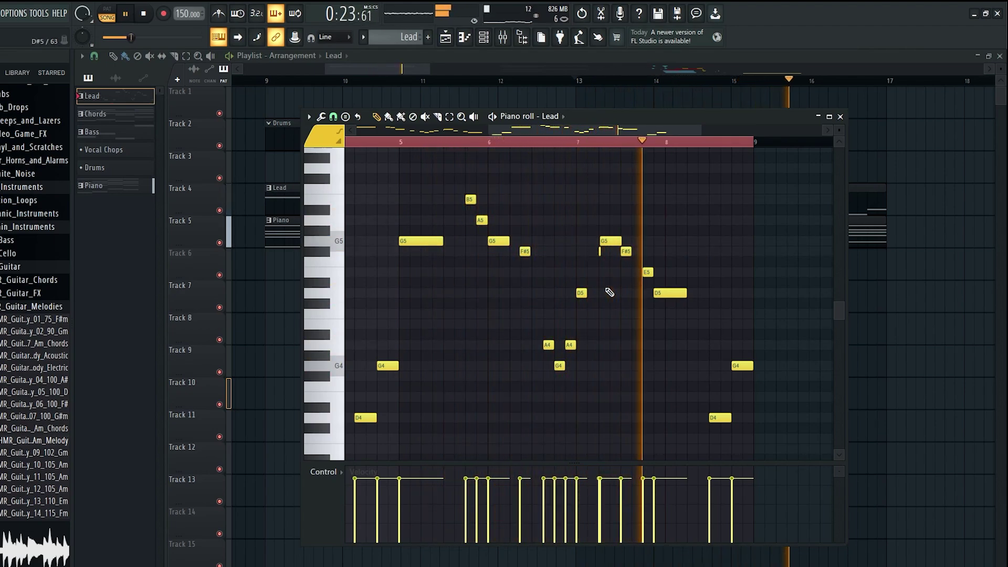
key(space)
Lower the E5 and long D5 notes near bar 8 to B4 and C5 and play the end of the phrase
ctrl+scroll(656, 293, up, 1)
click(658, 294)
drag(651, 284, 667, 315)
click(520, 146)
key(space)
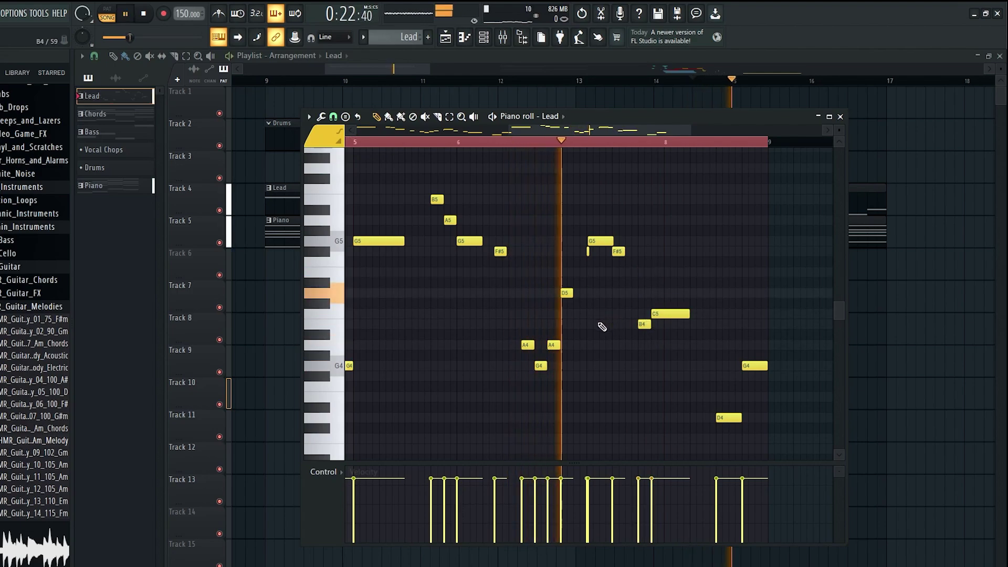
Try the long Lead note just before bar 8 at A4 and play the end of the phrase
key(space)
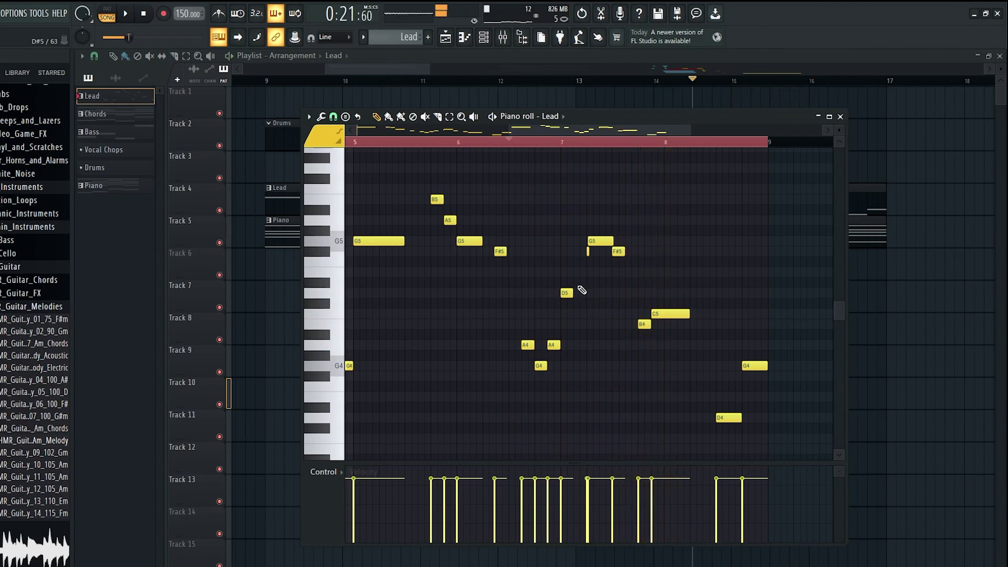
drag(668, 313, 669, 344)
key(space)
scroll(671, 310, up, 2)
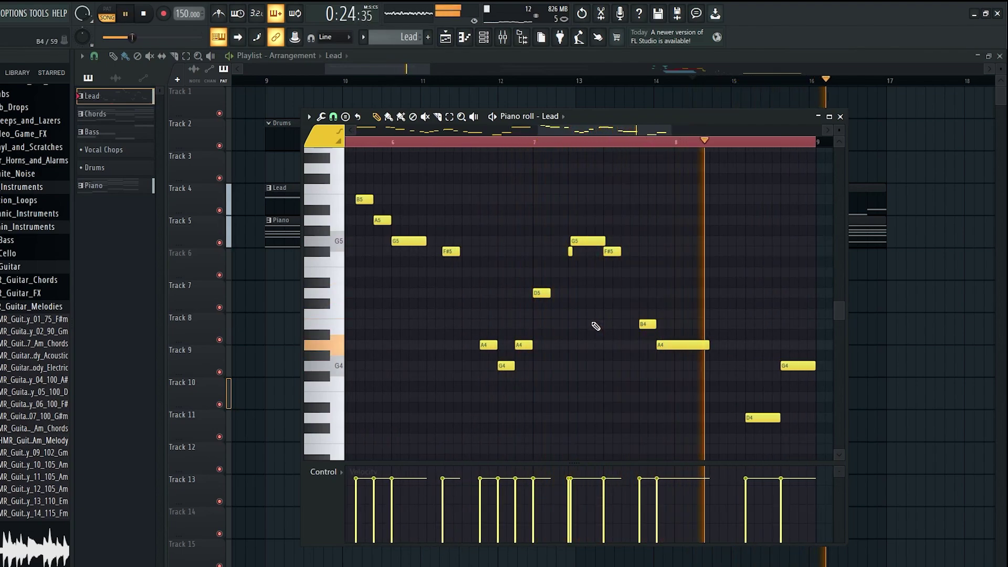
key(space)
Raise the two Lead notes just before bar 8 to D5 and B4, set the bar 7 note to D5, and play the phrase
drag(560, 276, 636, 236)
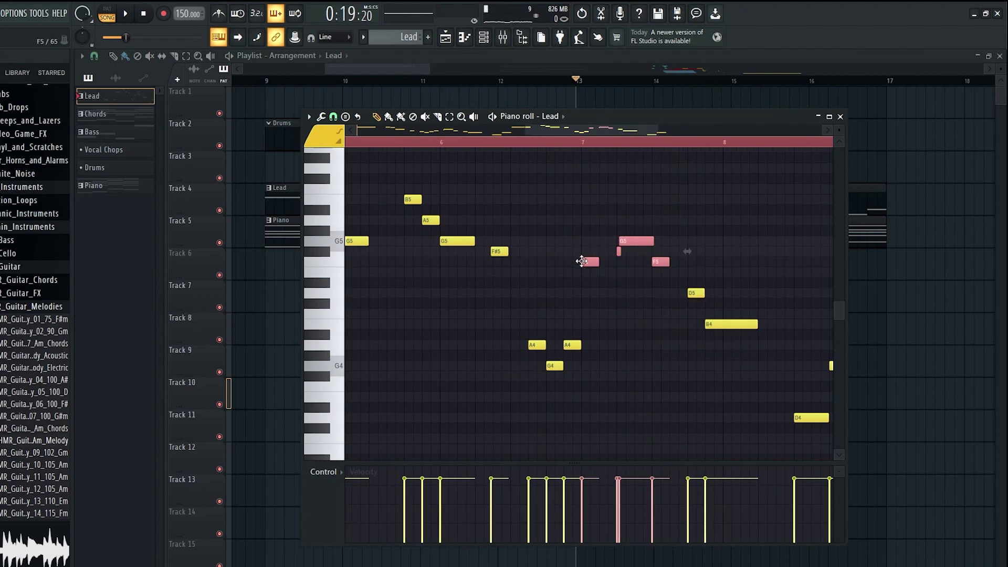
click(658, 251)
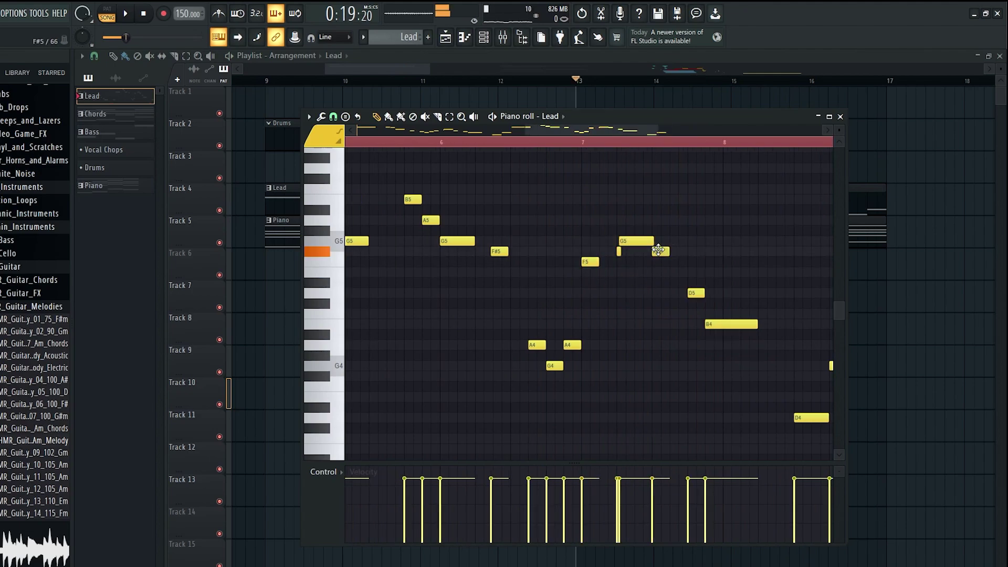
drag(591, 294, 589, 294)
key(space)
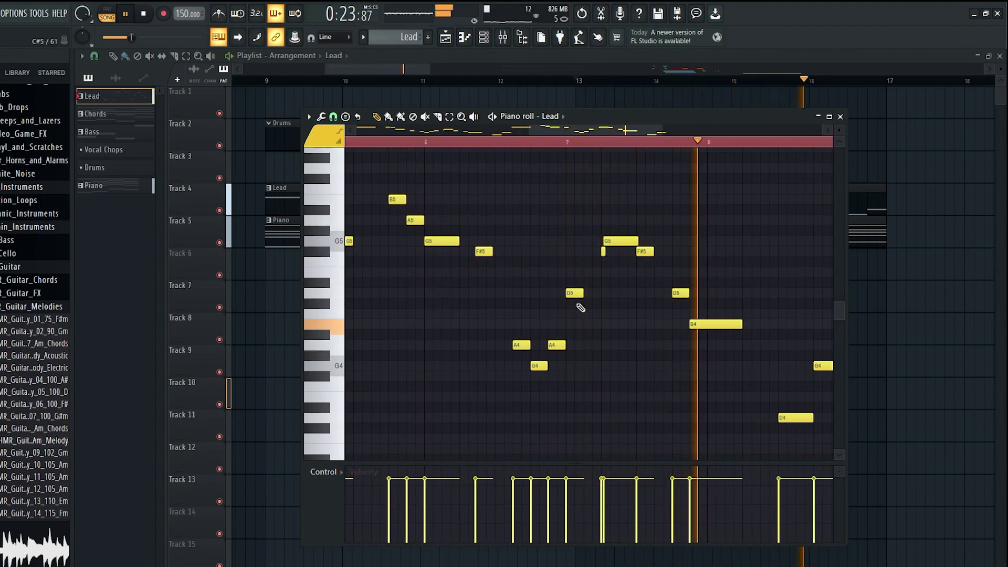
key(space)
Try the last two Lead notes before bar 9 an octave higher at D5 and G5, and play the phrase
drag(399, 151, 653, 294)
scroll(680, 257, up, 2)
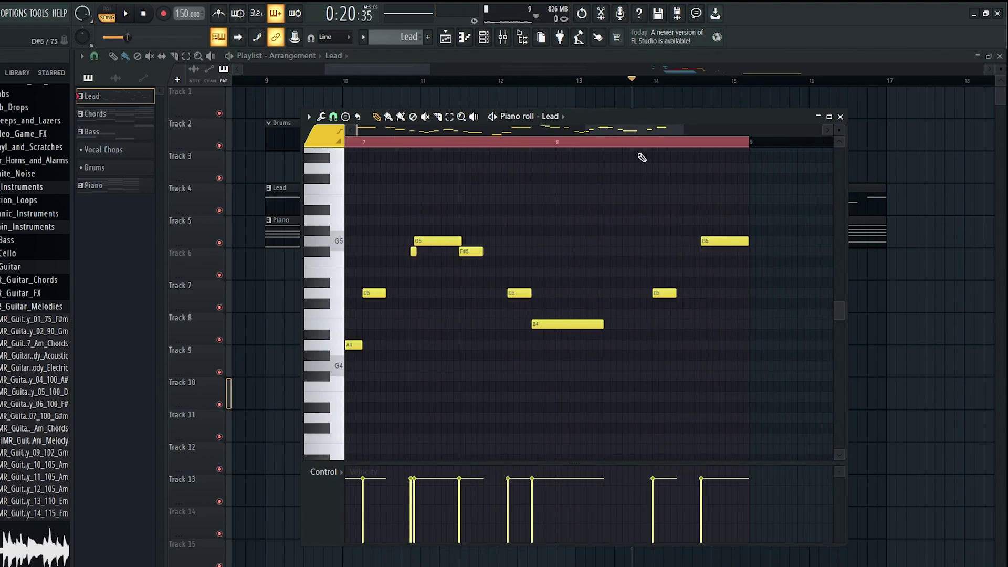
key(space)
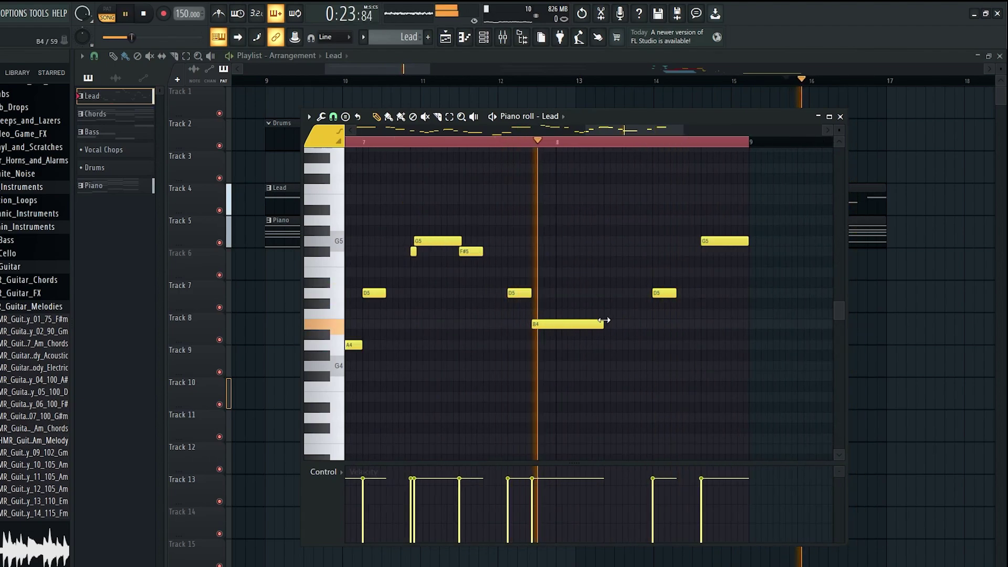
key(space)
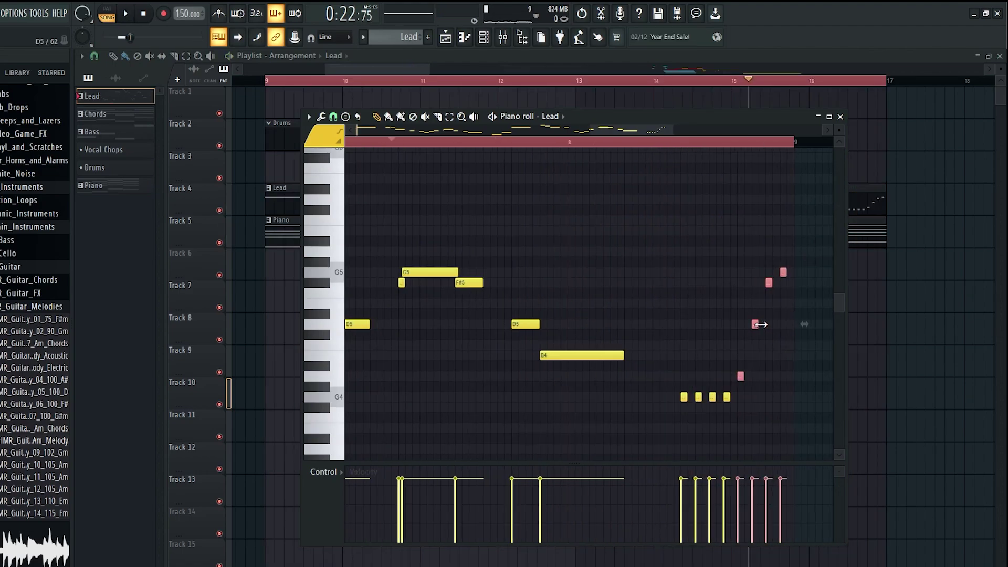
Lengthen the last four notes of the rising run before bar 9 and play the Lead phrase
key(space)
drag(762, 324, 759, 324)
ctrl+click(739, 310)
scroll(683, 338, up, 1)
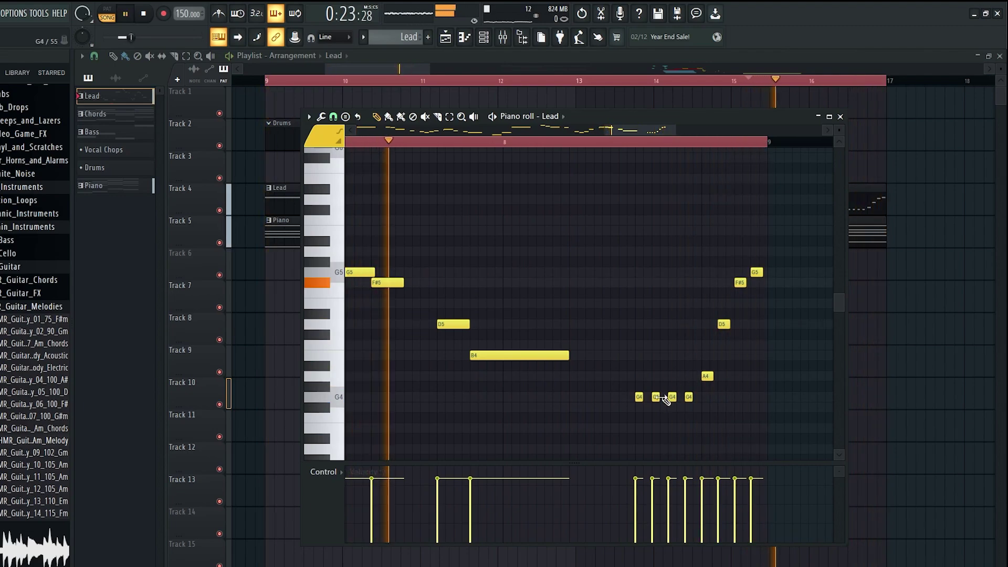
Lower the first two G4 notes of the rising run before bar 9 to E4 while the phrase plays
mouse_move(631, 414)
mouse_down()
mouse_move(662, 388)
mouse_move(638, 397)
mouse_up()
scroll(666, 389, down, 1)
ctrl+click(649, 343)
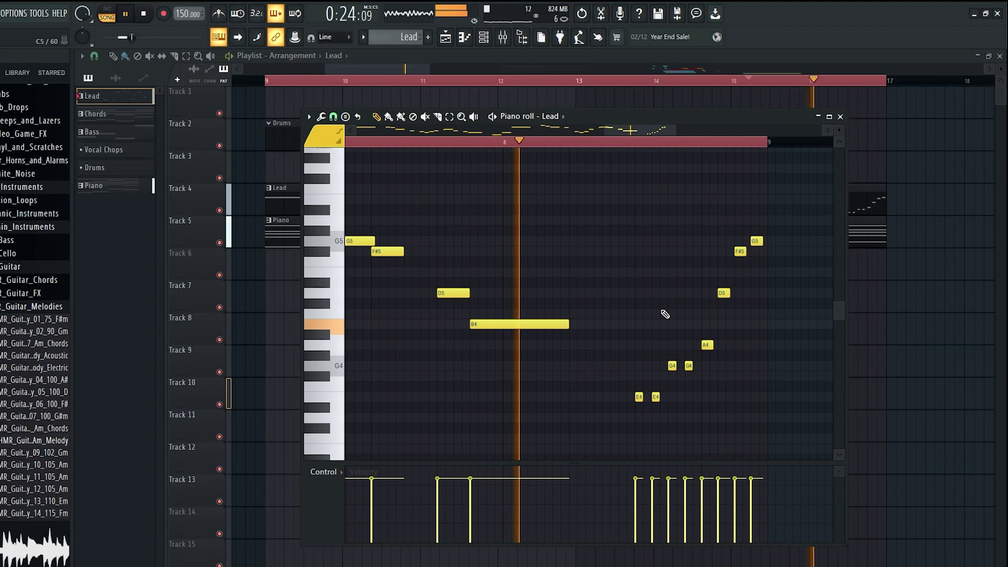
drag(632, 391, 670, 414)
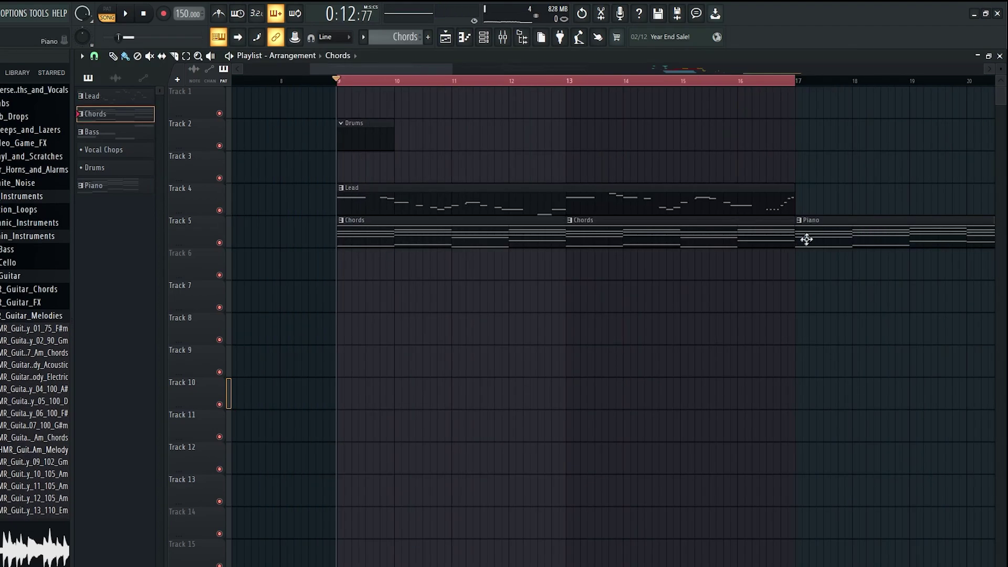
Delete the Piano clip that starts at bar 17 on Track 5 of the playlist
ctrl+click(807, 239)
key(Delete)
scroll(391, 236, down, 1)
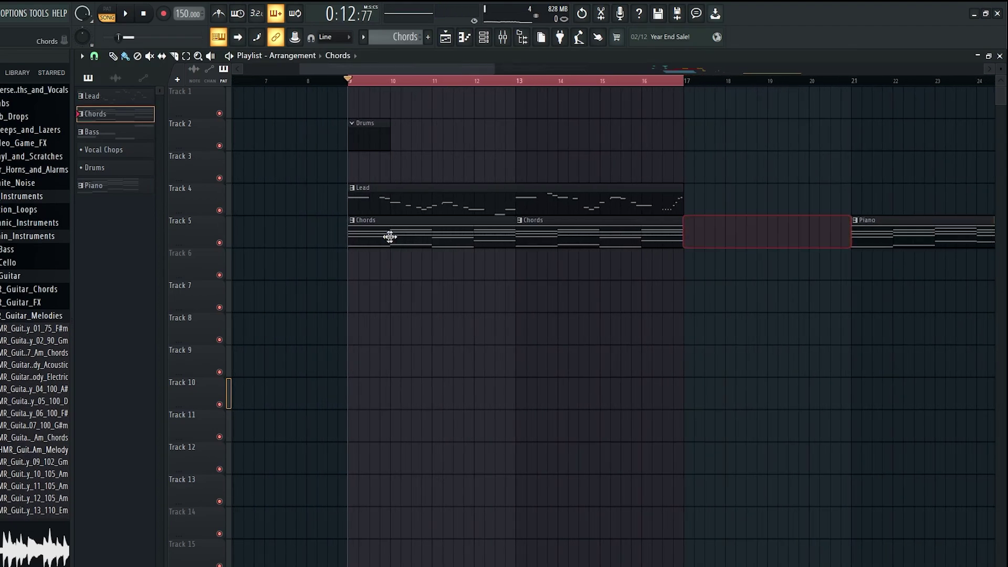
Look over the Lead and Chords clips from bar 9 and the clips that follow them in the arrangement
drag(464, 236, 605, 245)
scroll(603, 245, down, 2)
ctrl+click(680, 252)
click(764, 229)
click(565, 200)
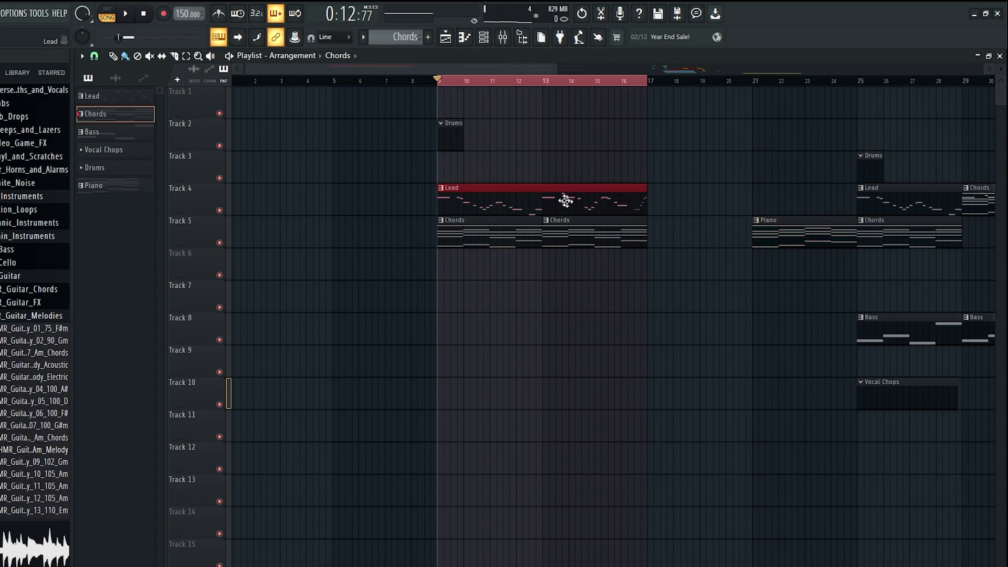
scroll(433, 244, up, 2)
ctrl+click(577, 269)
scroll(577, 268, down, 3)
scroll(578, 264, up, 2)
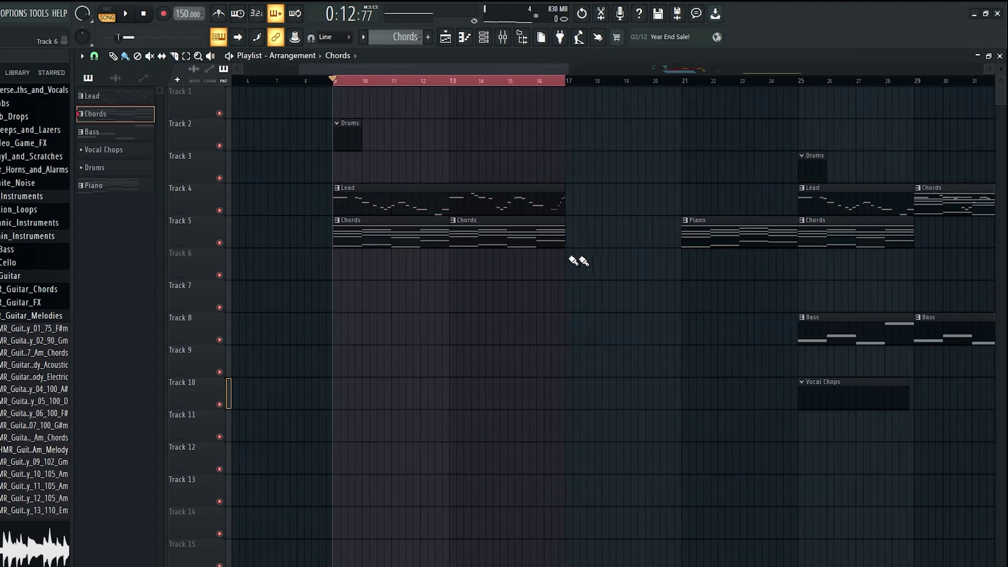
scroll(319, 224, up, 1)
scroll(321, 231, up, 1)
scroll(360, 234, up, 1)
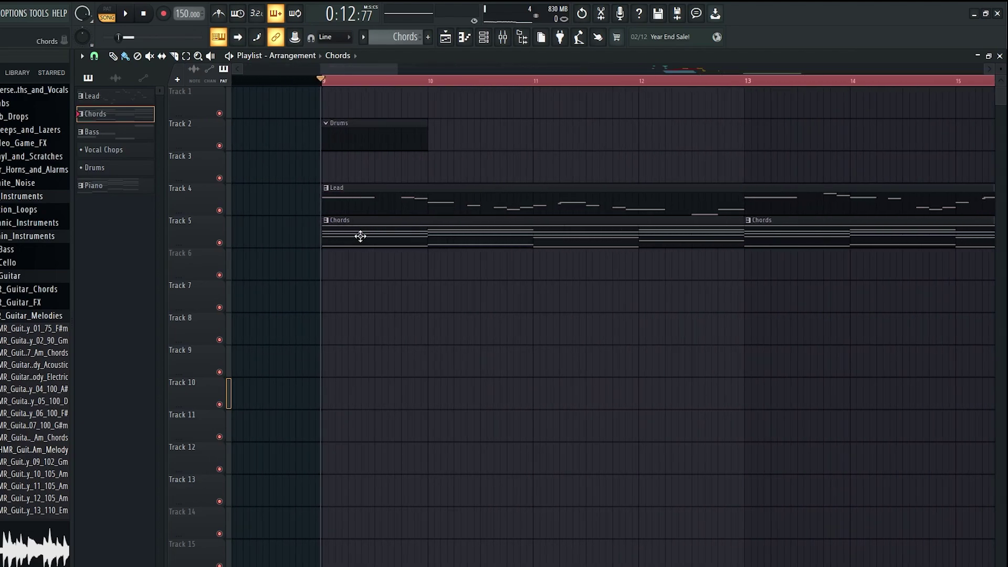
scroll(344, 239, up, 1)
scroll(465, 251, down, 2)
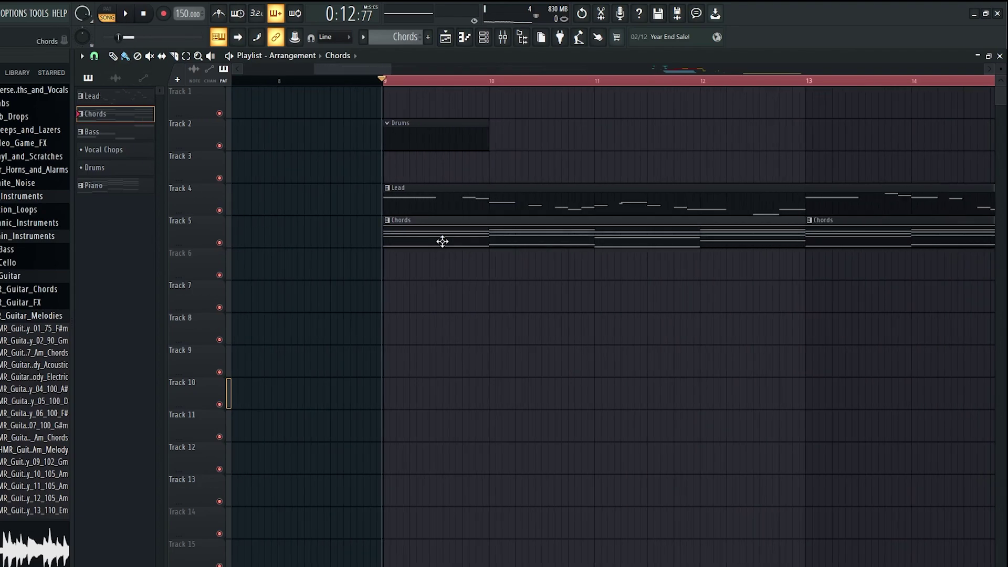
Show the channel rack and play the Chords pattern on its own in pattern mode
key(l)
click(484, 41)
key(space)
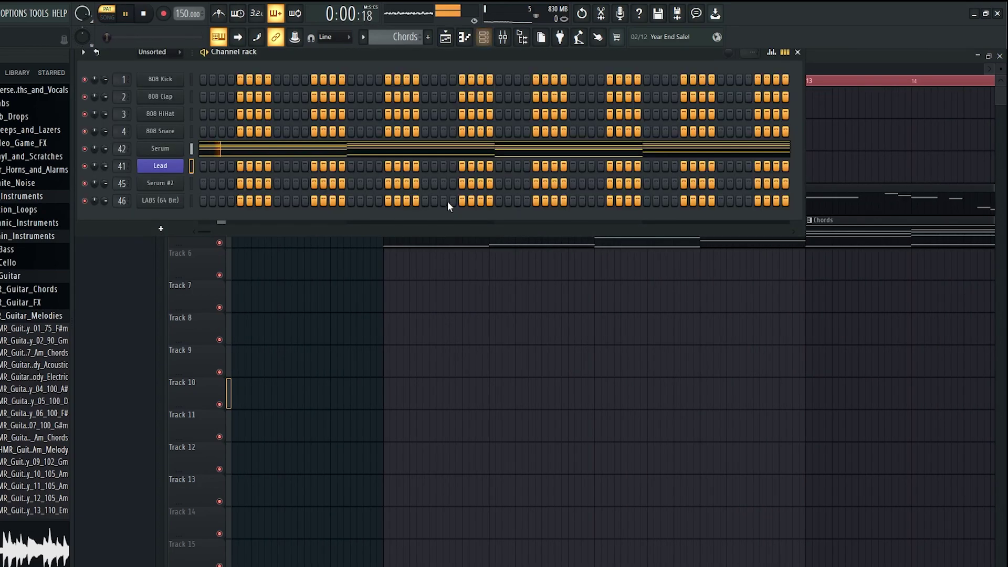
Rename the first Serum channel as "Chord 1" and give it a violet-blue colour
right_click(187, 154)
click(207, 169)
text(C)
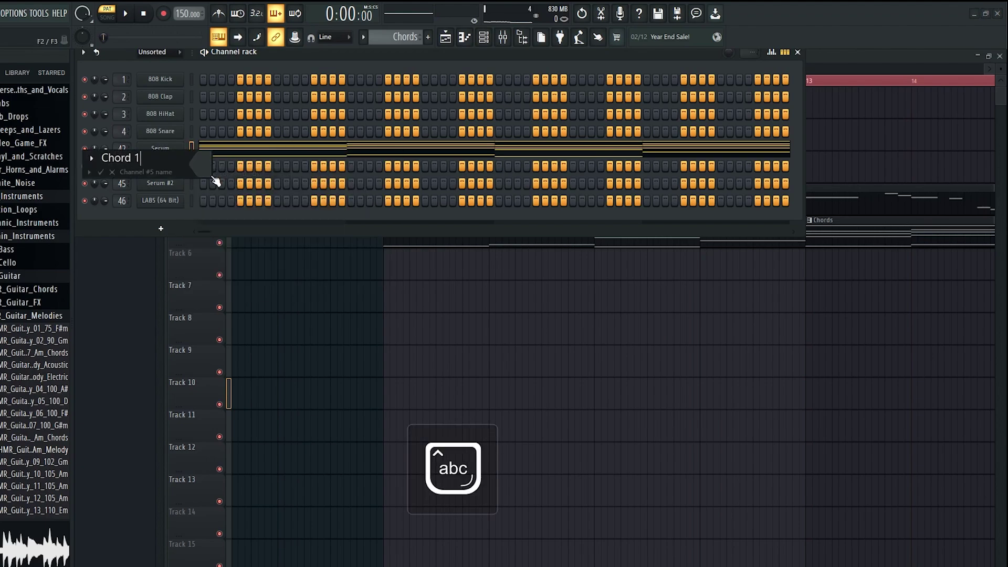
text(hord 1)
key(Return)
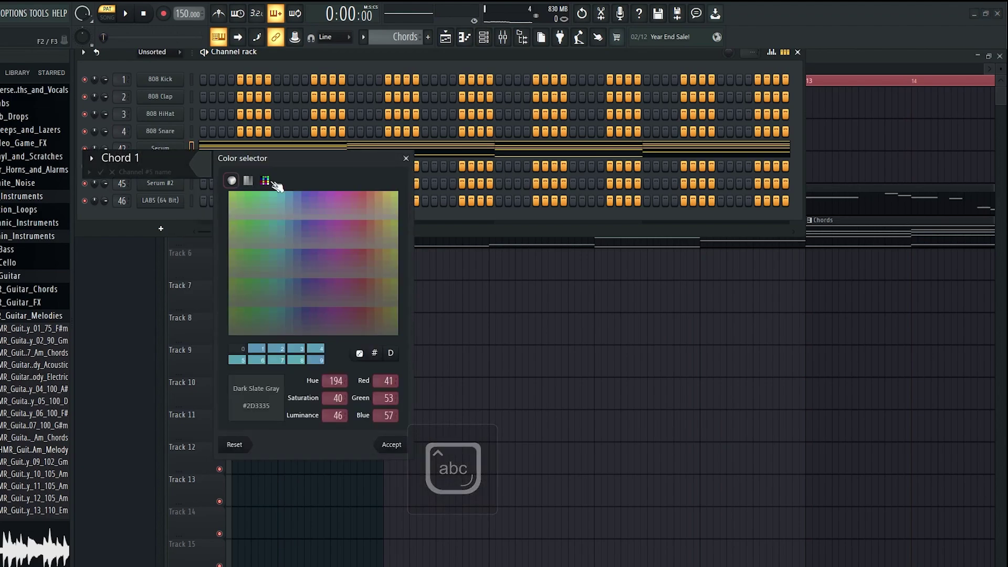
click(304, 197)
key(Return)
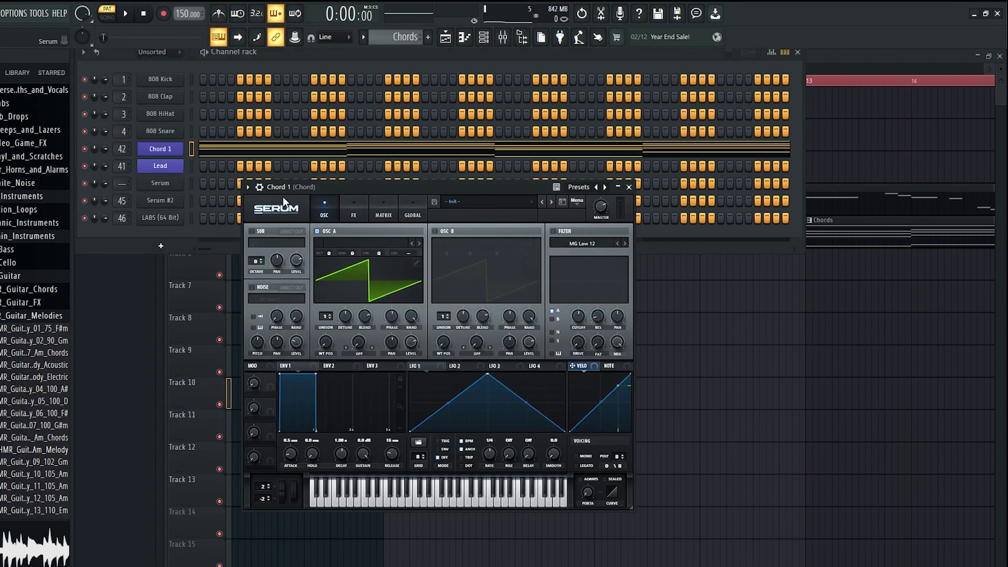
Raise Oscillator A's unison voices in Chord 1's Serum and enable the Hyper/Dimension effect and a multiband Compressor
drag(351, 193, 409, 153)
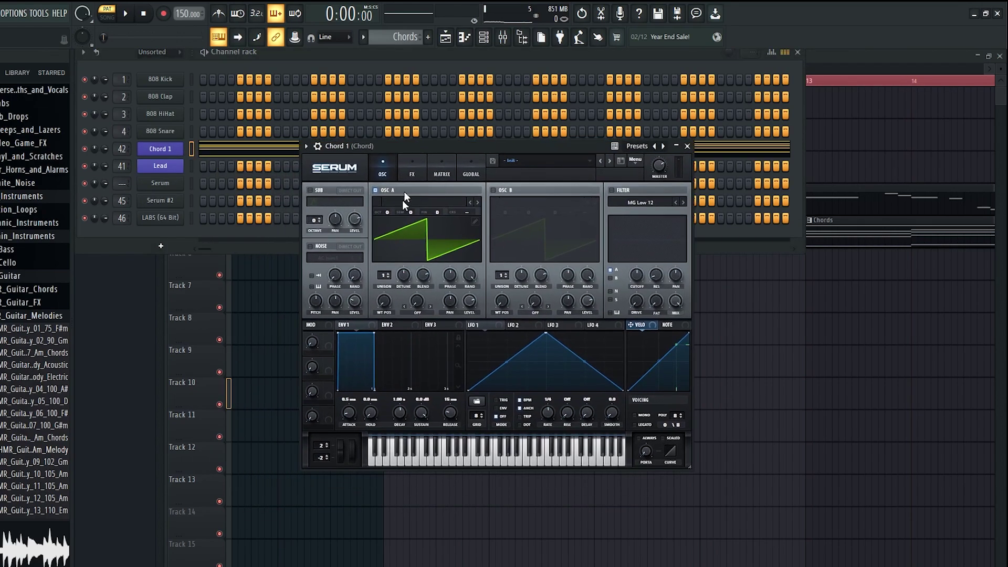
drag(384, 273, 388, 235)
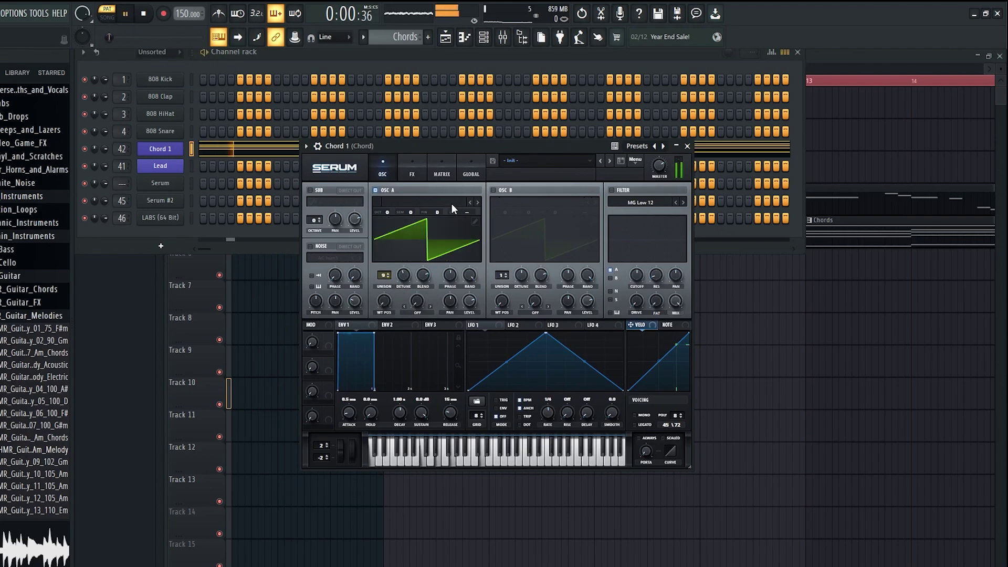
click(412, 174)
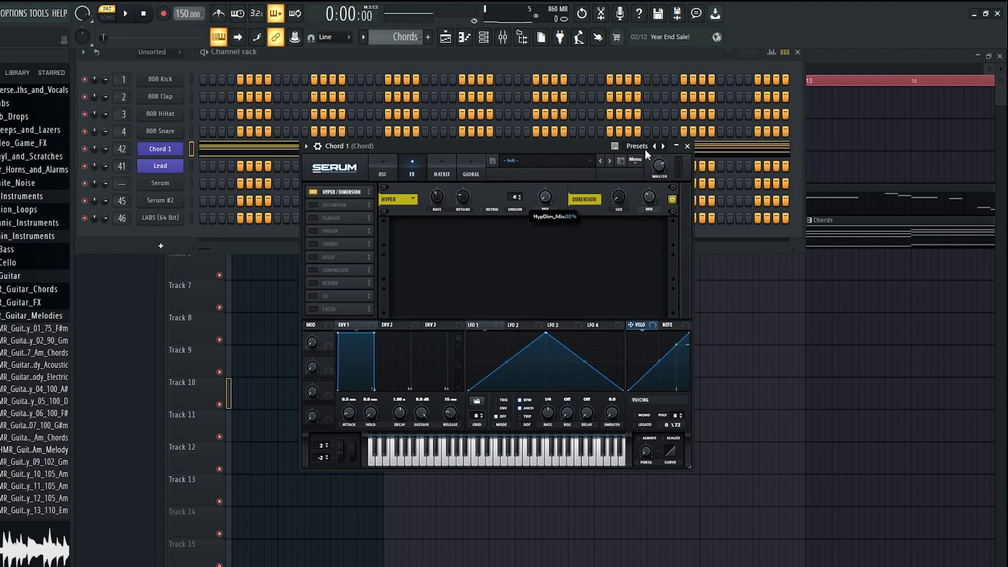
click(321, 269)
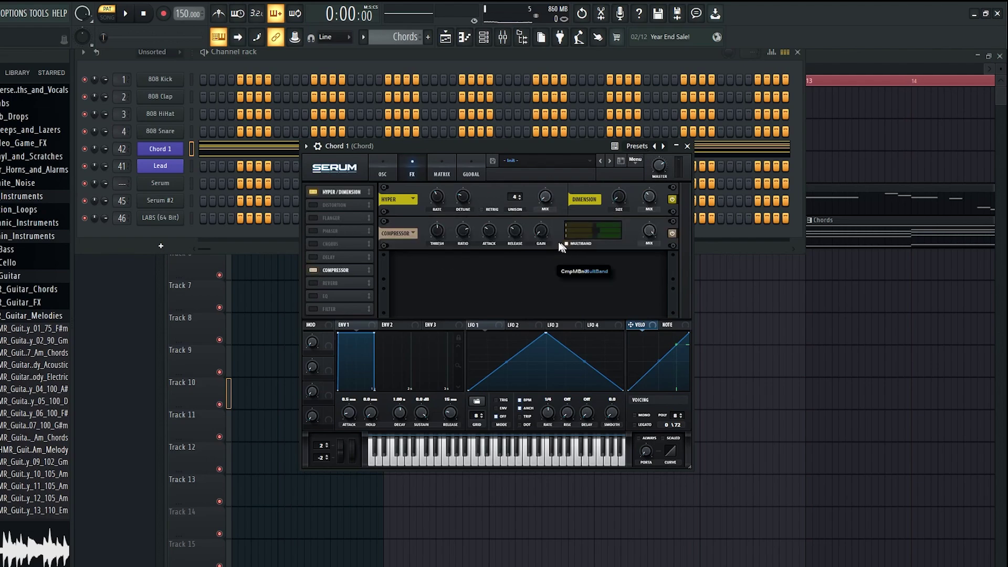
Play the Chord 1 progression in the piano roll and examine the notes of its four chords
key(F7)
scroll(556, 252, right, 3)
key(space)
scroll(641, 266, down, 3)
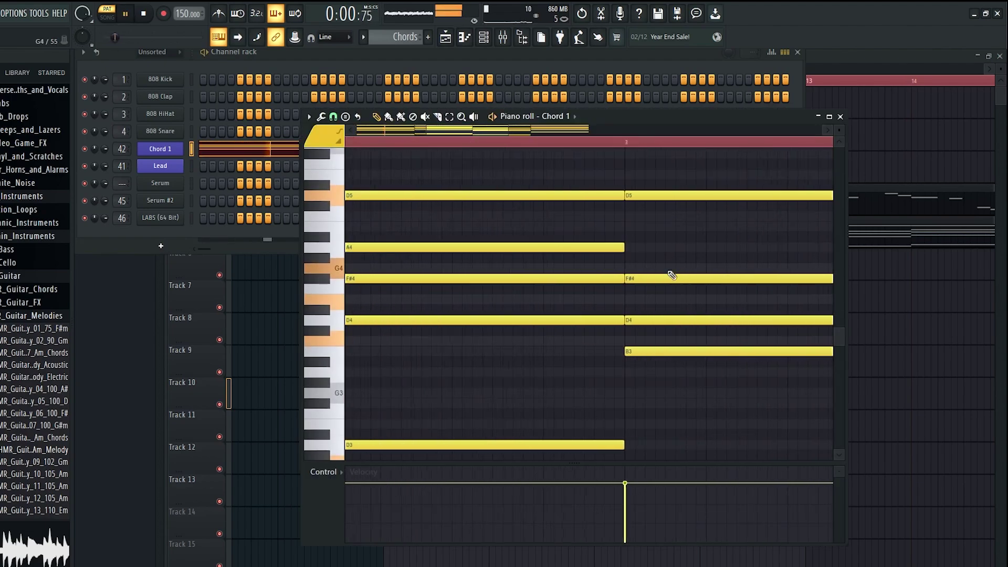
scroll(577, 262, down, 3)
scroll(457, 255, right, 3)
scroll(452, 264, up, 3)
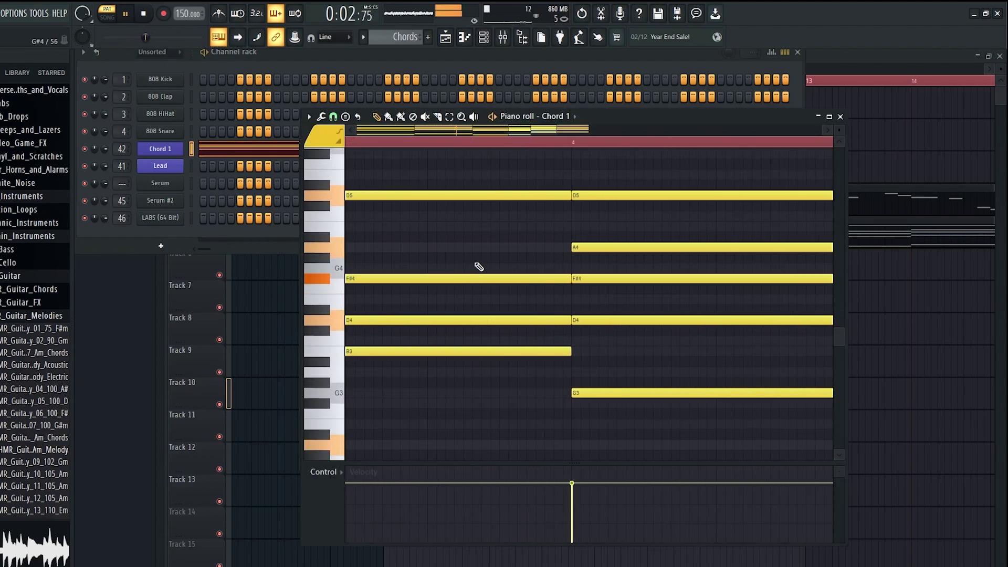
scroll(666, 254, down, 3)
scroll(666, 252, down, 5)
scroll(625, 254, up, 3)
scroll(593, 261, down, 3)
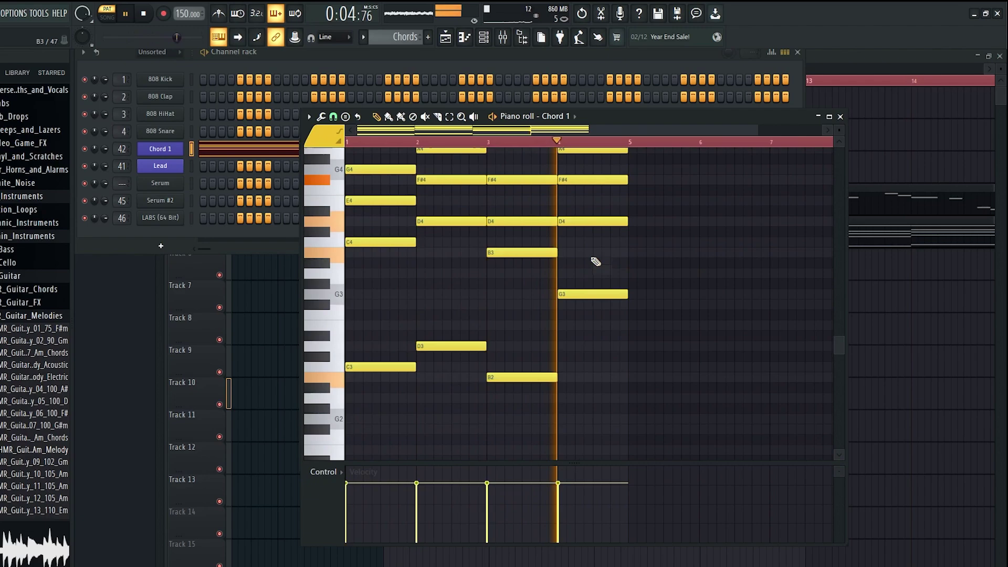
scroll(551, 263, up, 4)
scroll(490, 264, down, 3)
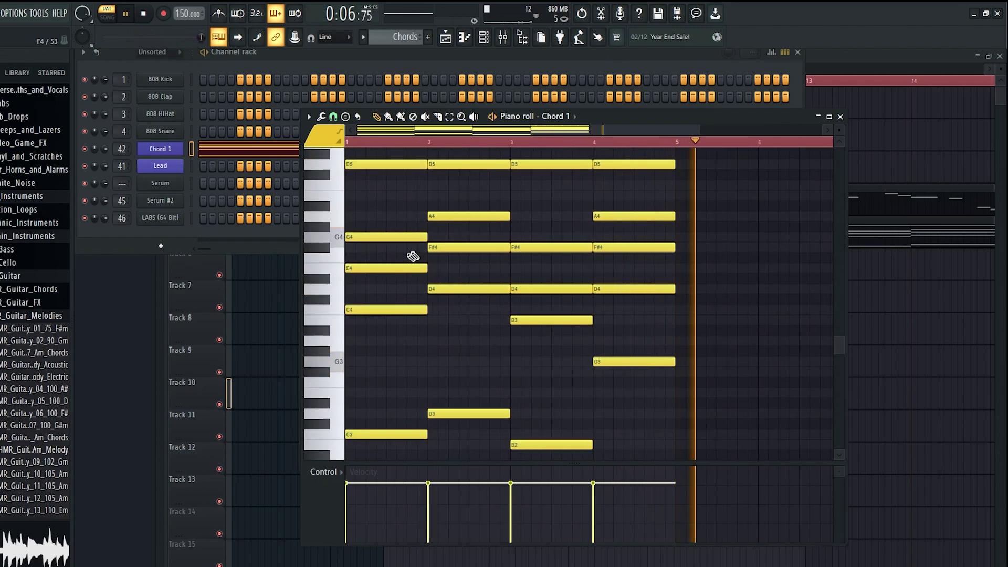
key(space)
Enable Serum's Oscillator B with its octave at +1 and more unison voices, and play the chords with it
click(166, 152)
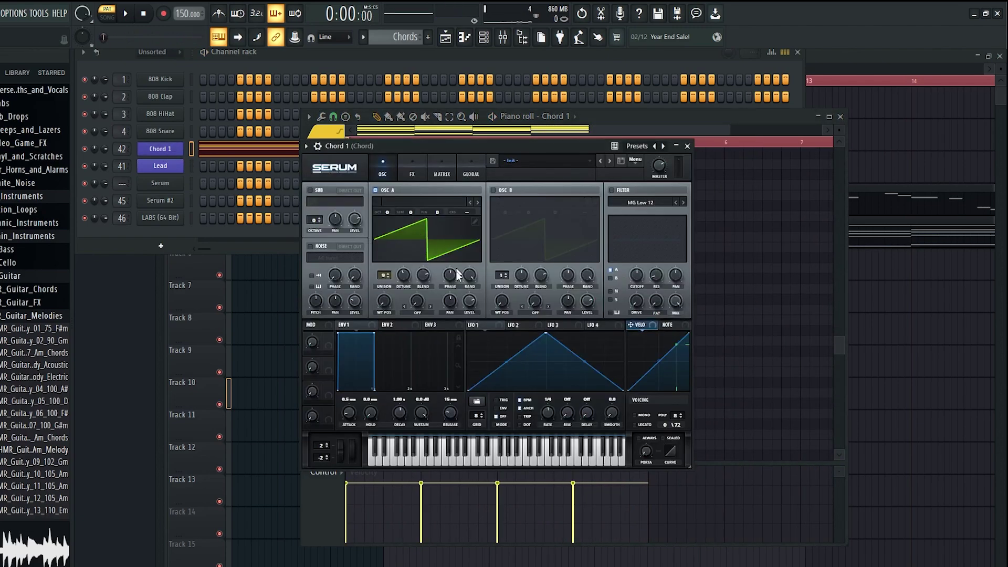
click(494, 189)
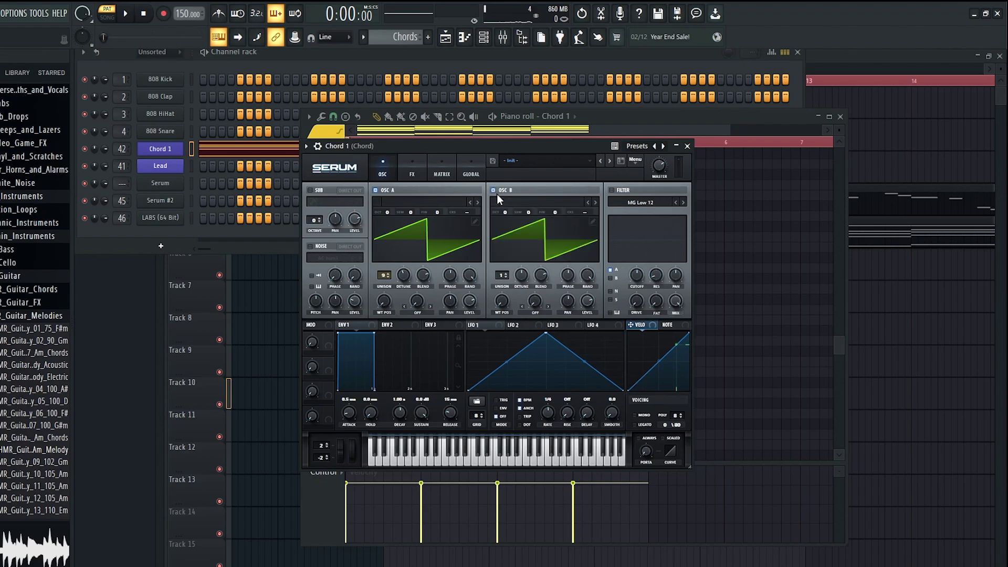
drag(495, 277, 506, 203)
key(space)
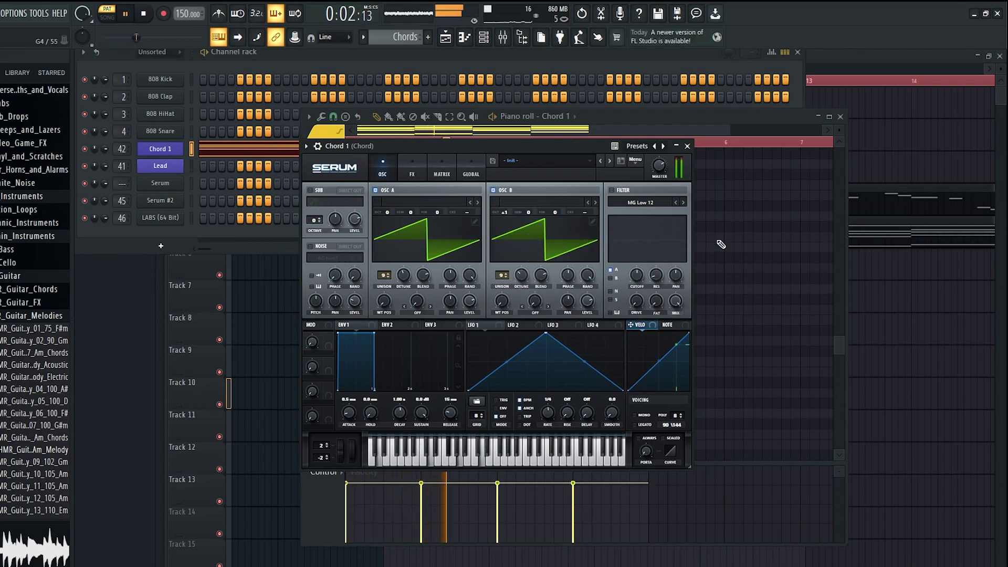
key(Escape)
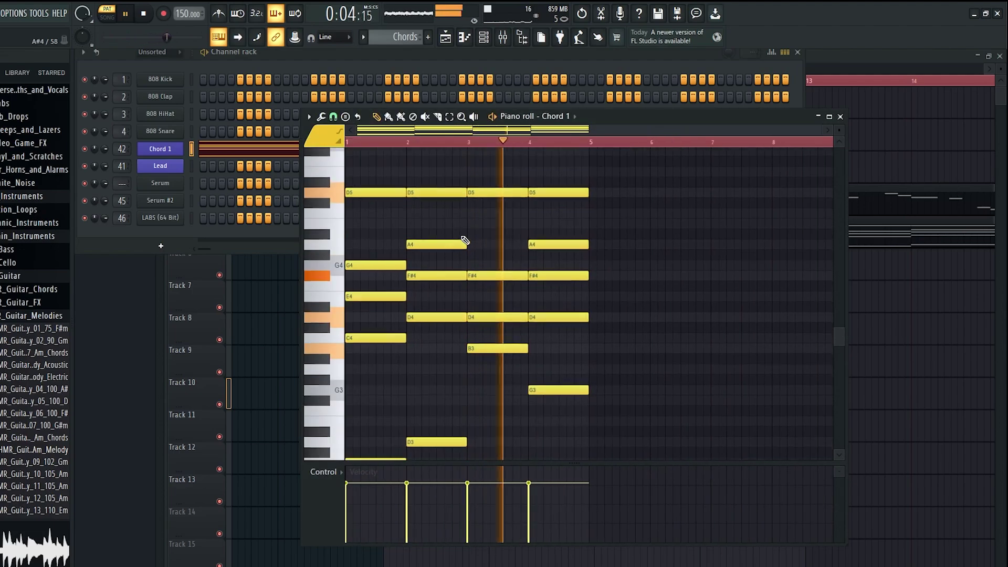
Delete the four D5 notes at the top of the Chord 1 progression and play the remaining chords
key(space)
drag(568, 167, 376, 169)
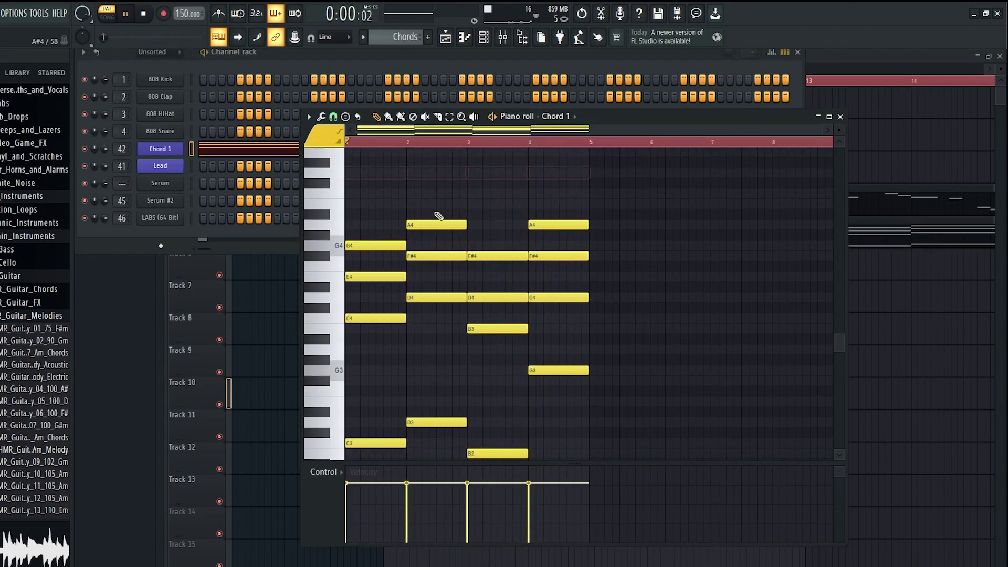
key(space)
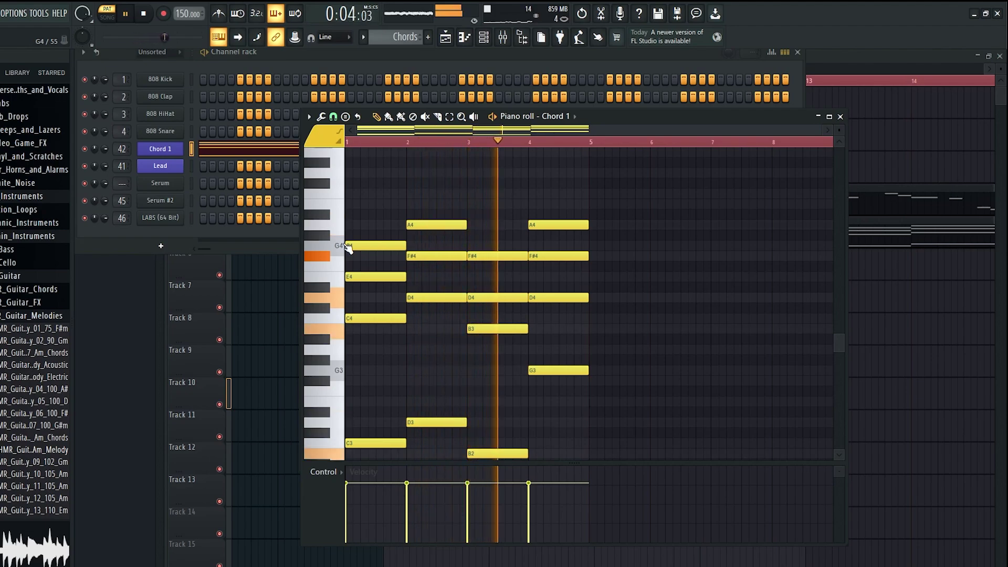
key(space)
scroll(391, 243, down, 2)
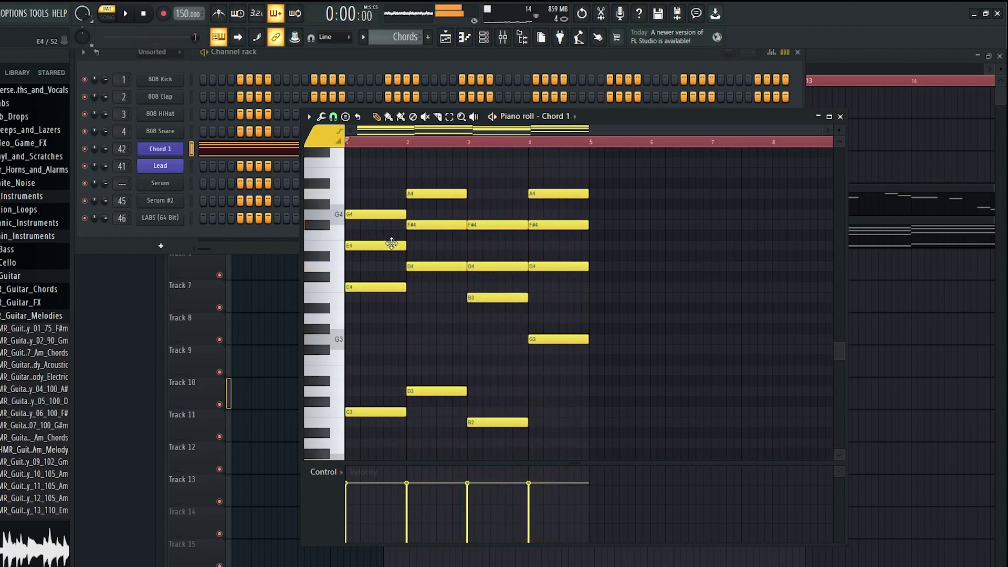
Rework the fourth chord of the Chord 1 progression into E3, C4, E4 and G4 and play it
drag(561, 173, 581, 400)
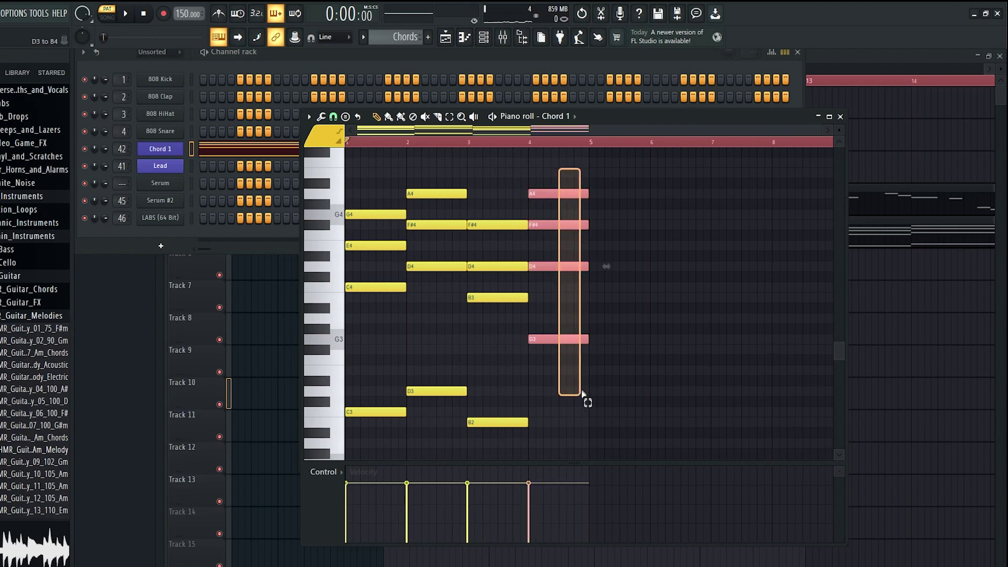
scroll(581, 389, down, 2)
scroll(338, 333, up, 1)
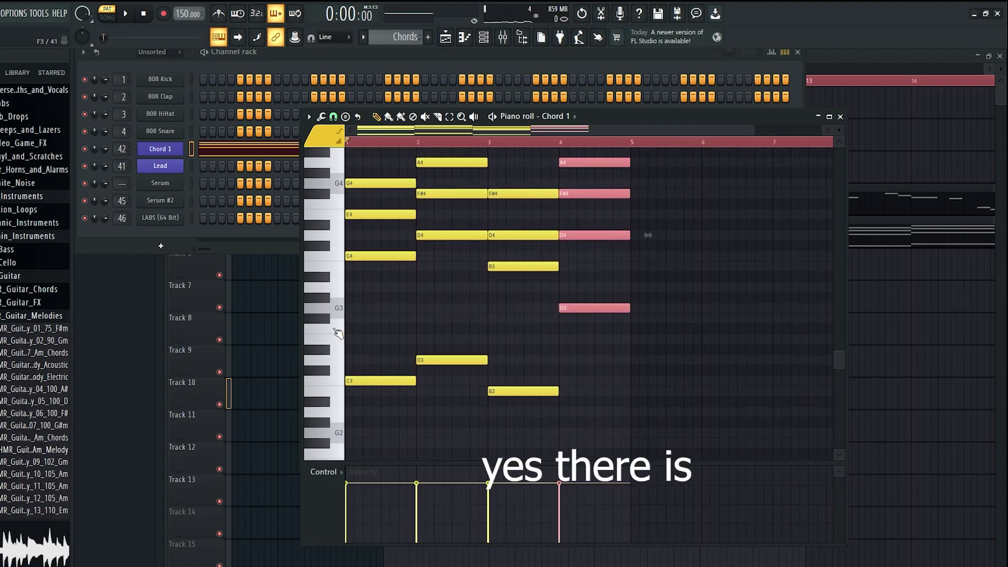
scroll(338, 333, up, 1)
key(space)
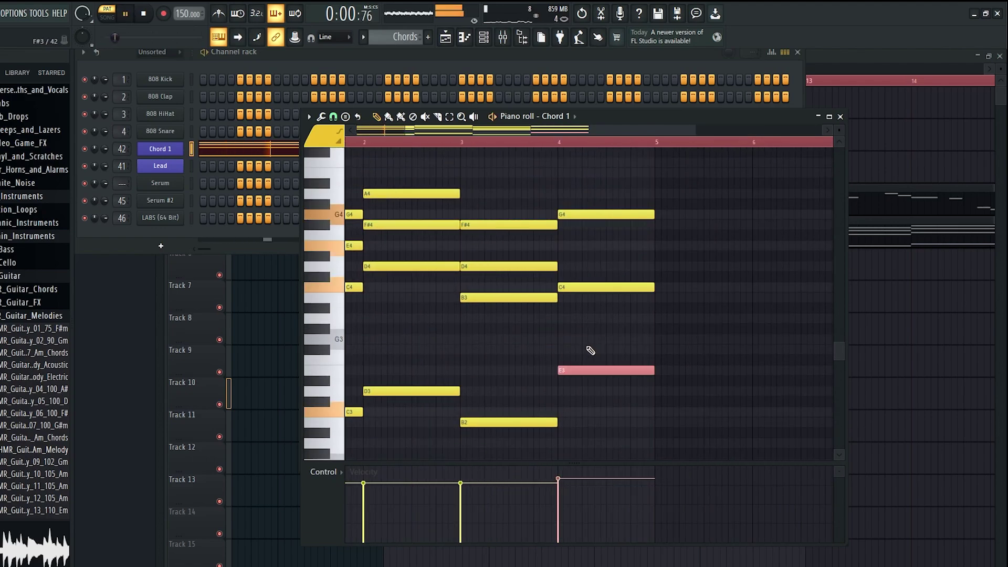
ctrl+click(590, 351)
scroll(598, 360, down, 1)
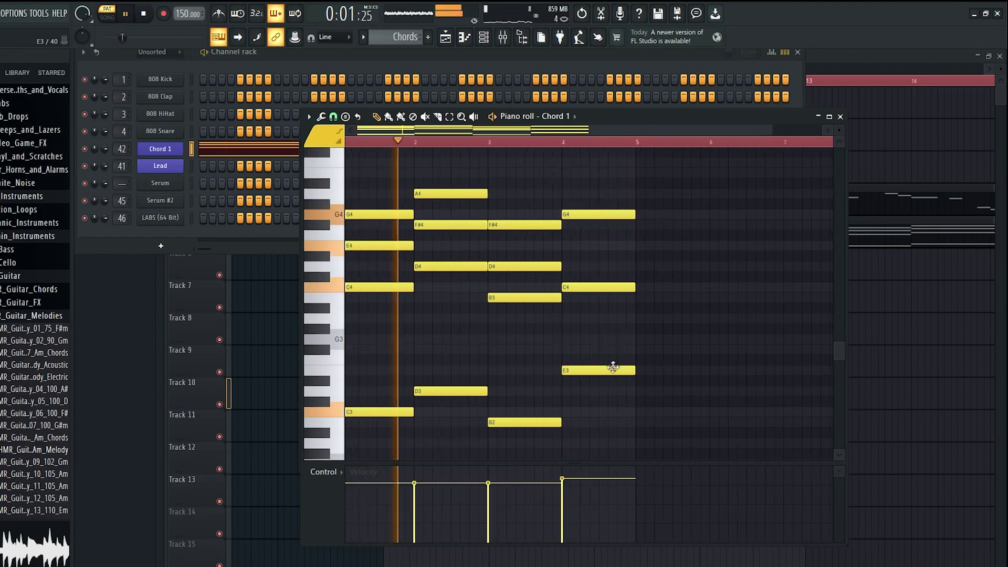
scroll(612, 367, up, 1)
click(551, 248)
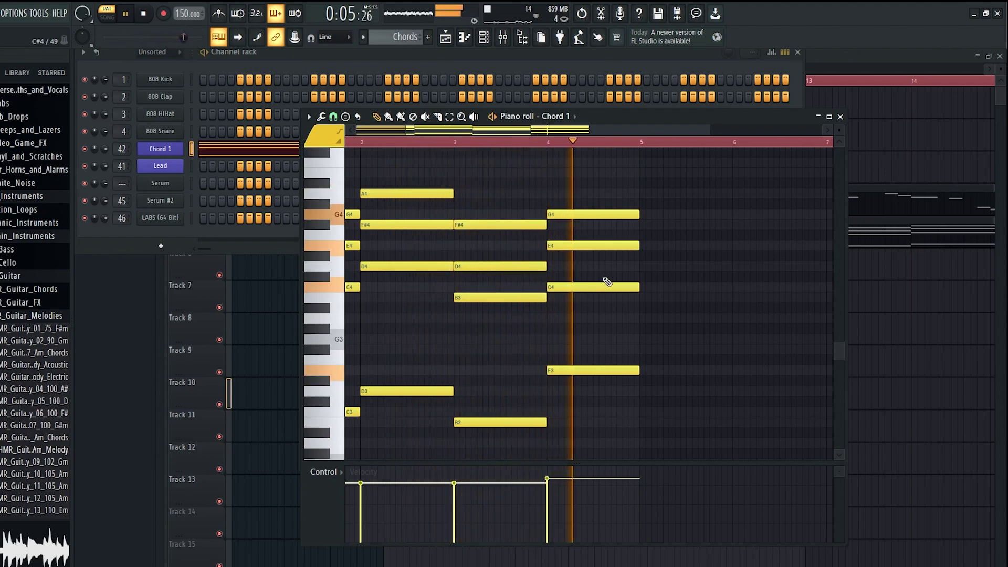
scroll(625, 309, down, 1)
key(space)
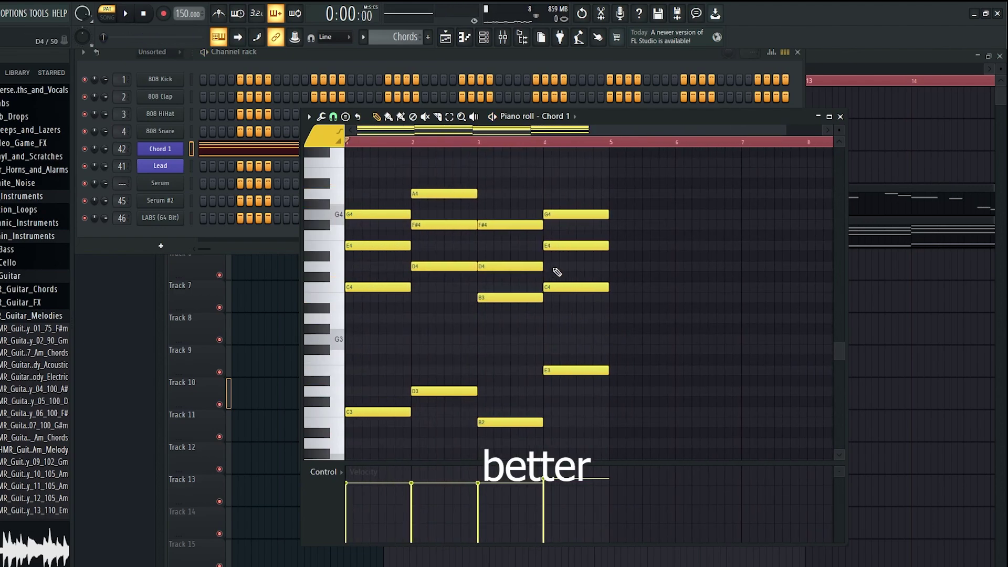
Examine the notes of the four chords in the Chord 1 piano roll, comparing the third and fourth chords
scroll(547, 320, up, 2)
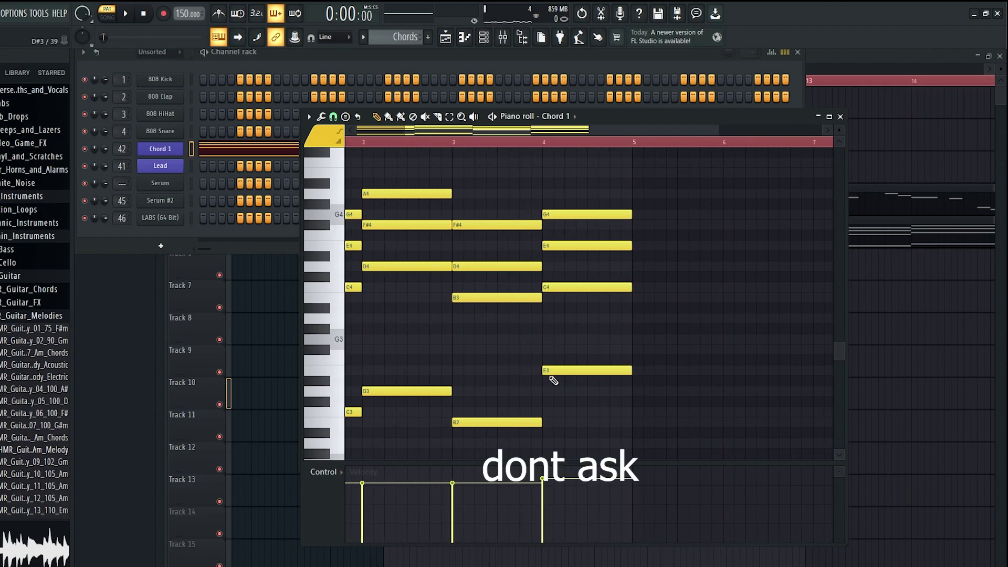
scroll(548, 287, down, 1)
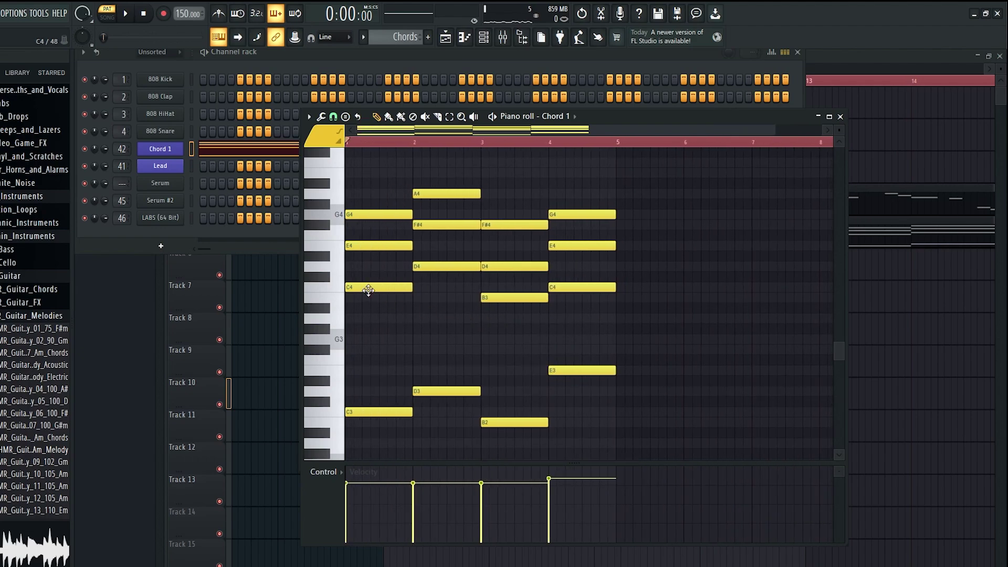
scroll(496, 351, down, 1)
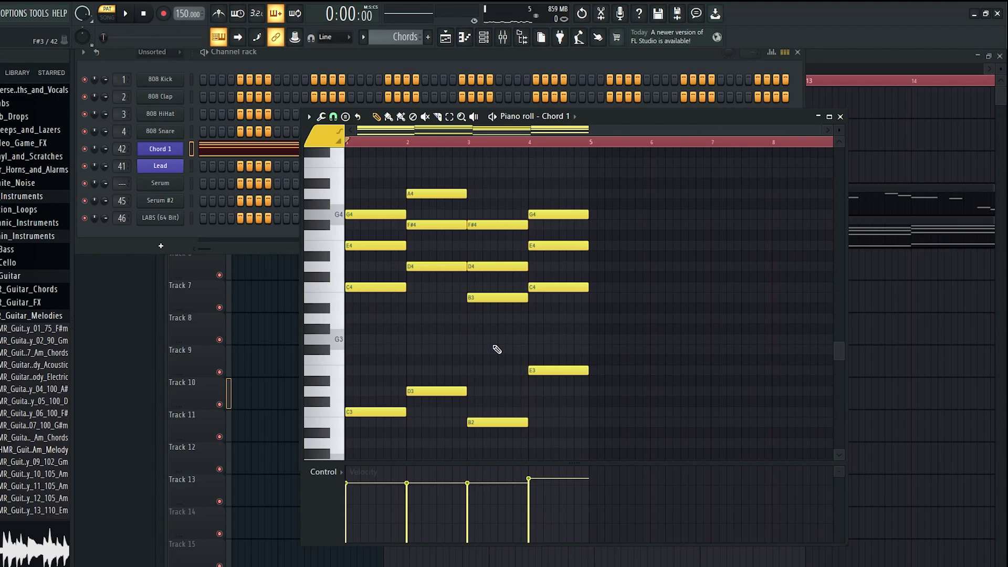
scroll(370, 210, up, 2)
scroll(373, 364, down, 1)
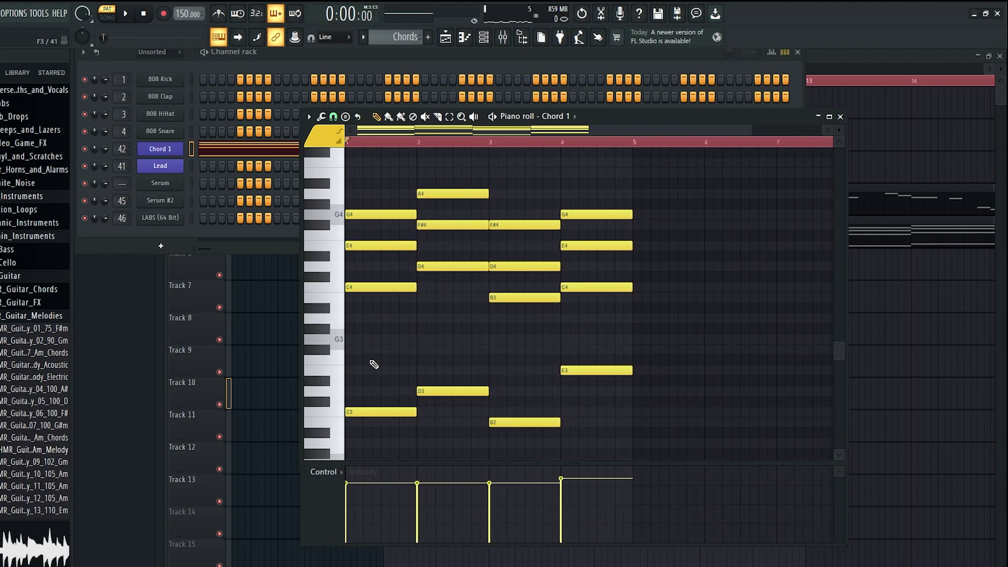
scroll(361, 428, down, 4)
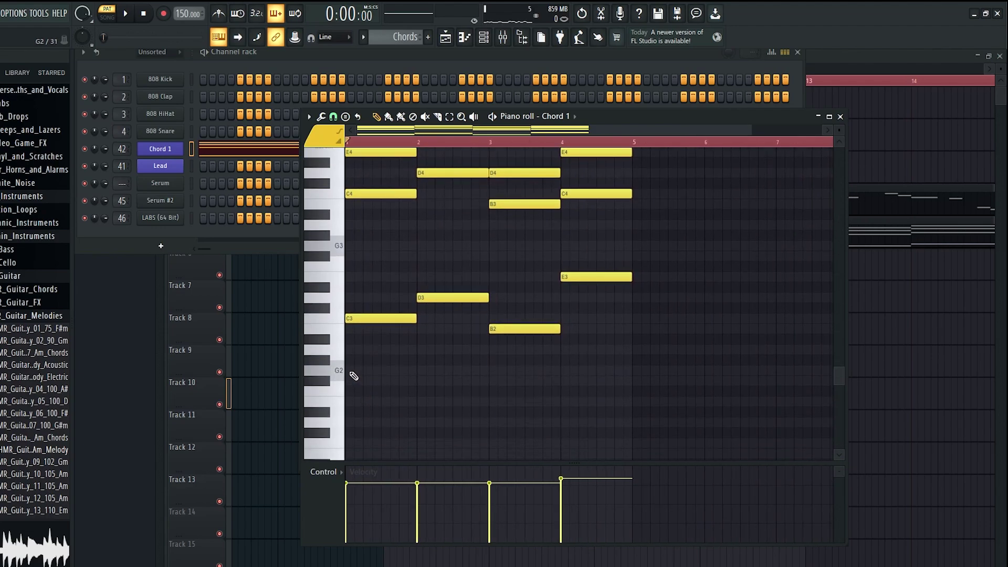
scroll(366, 336, up, 1)
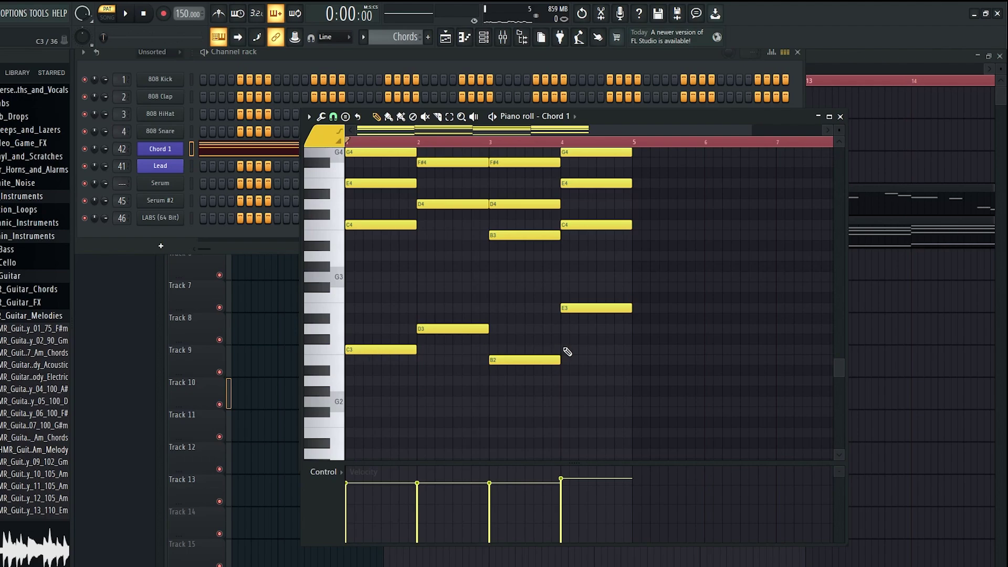
scroll(567, 351, up, 2)
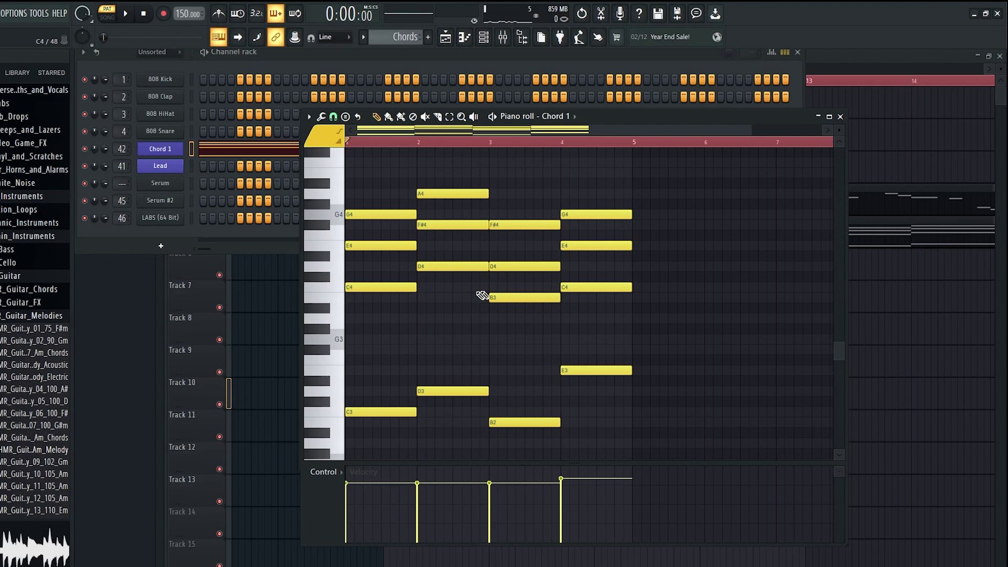
scroll(462, 298, up, 1)
scroll(342, 312, up, 1)
scroll(520, 308, down, 1)
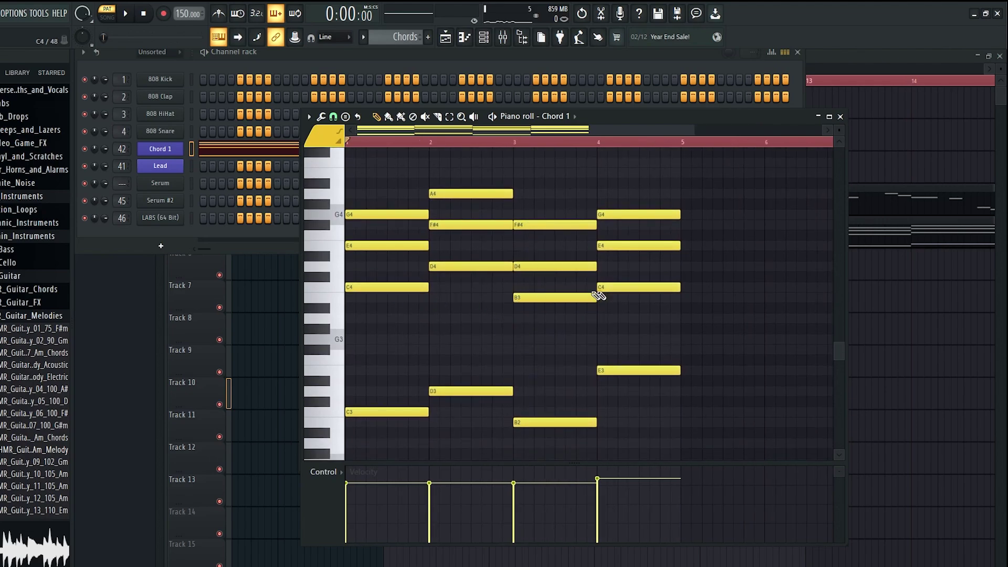
scroll(623, 325, down, 3)
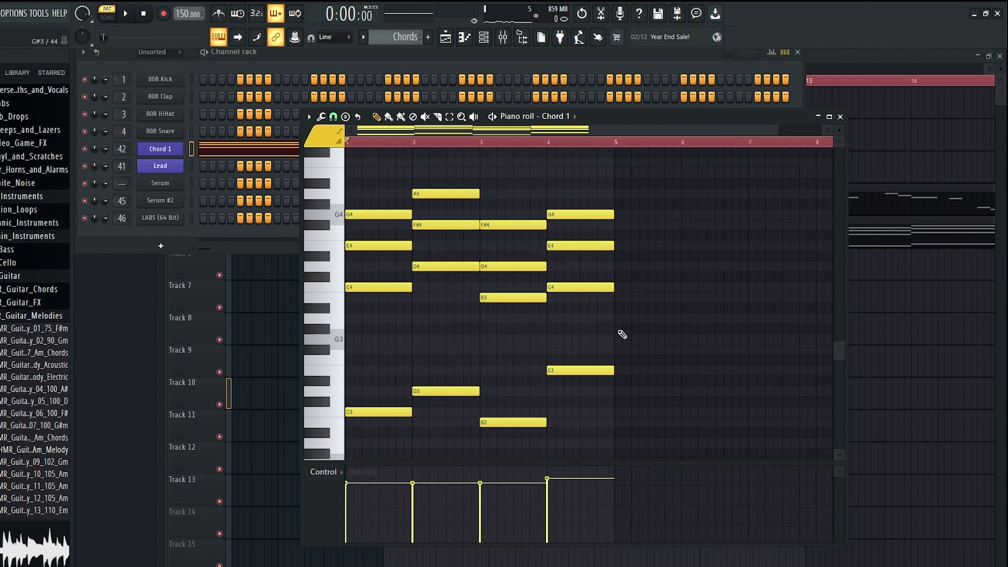
scroll(588, 321, up, 1)
drag(545, 201, 539, 438)
drag(587, 179, 620, 428)
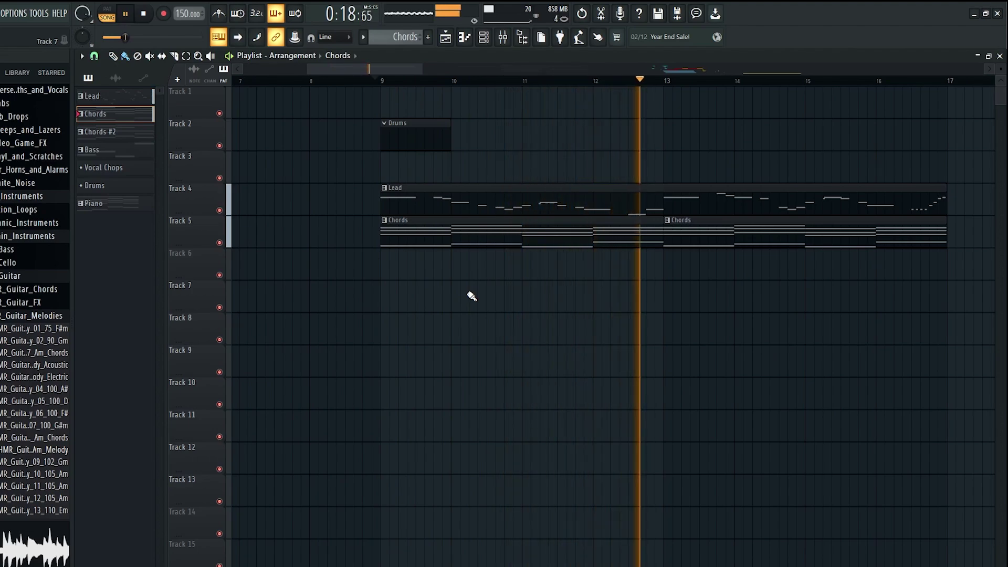
Solo the Chords track in the playlist and play it from bar 9
key(space)
click(502, 36)
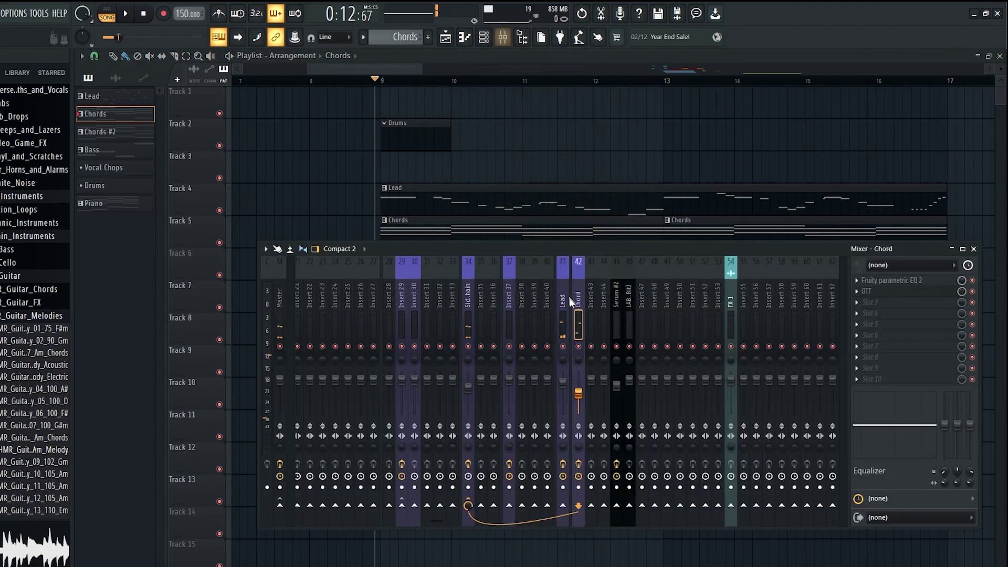
click(577, 339)
right_click(509, 157)
scroll(407, 273, up, 1)
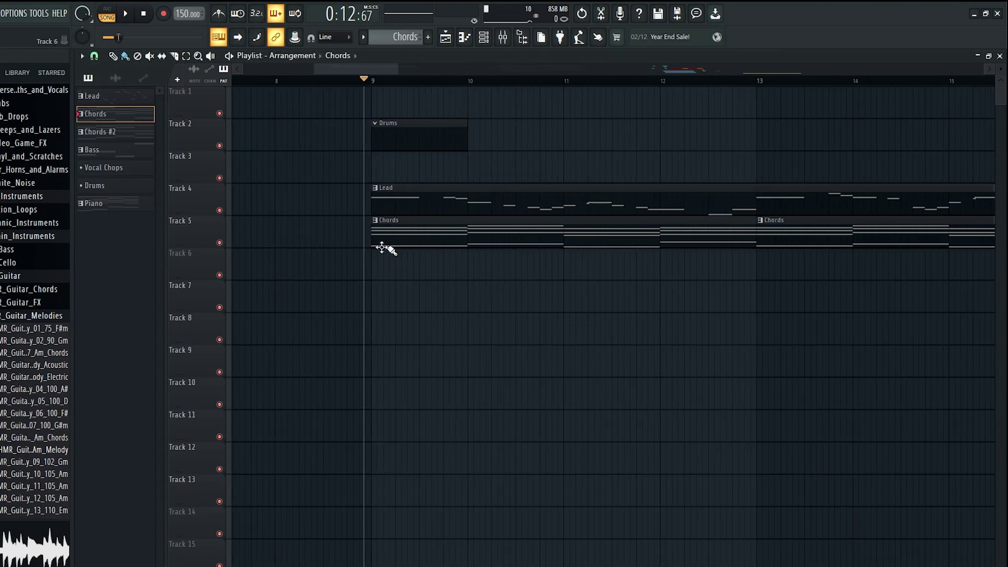
right_click(219, 242)
click(372, 81)
key(space)
key(space)
Play the chords with the Chord mixer track's OTT bypassed, re-enable it, and set its depth to 57% and time to 199%
click(503, 38)
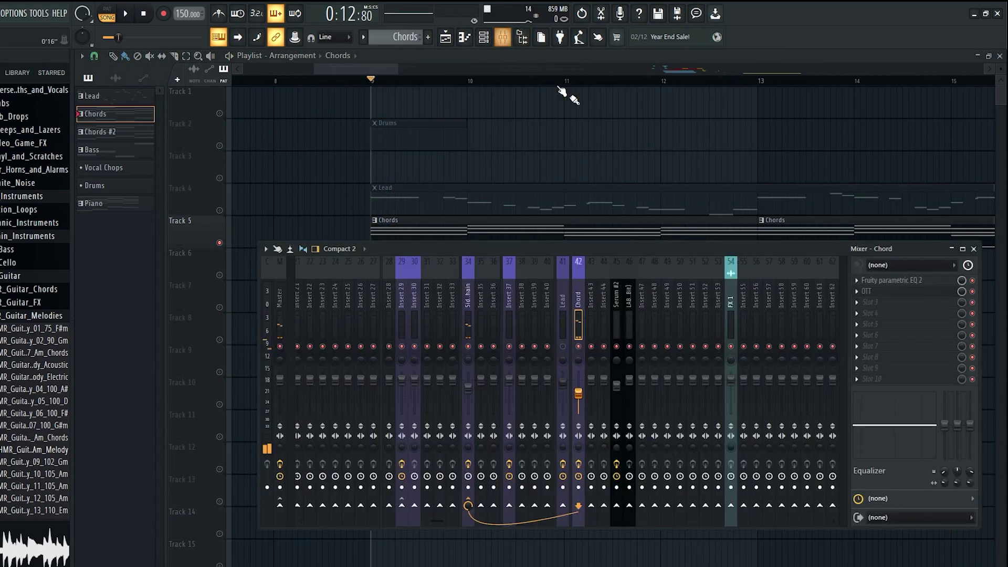
click(885, 292)
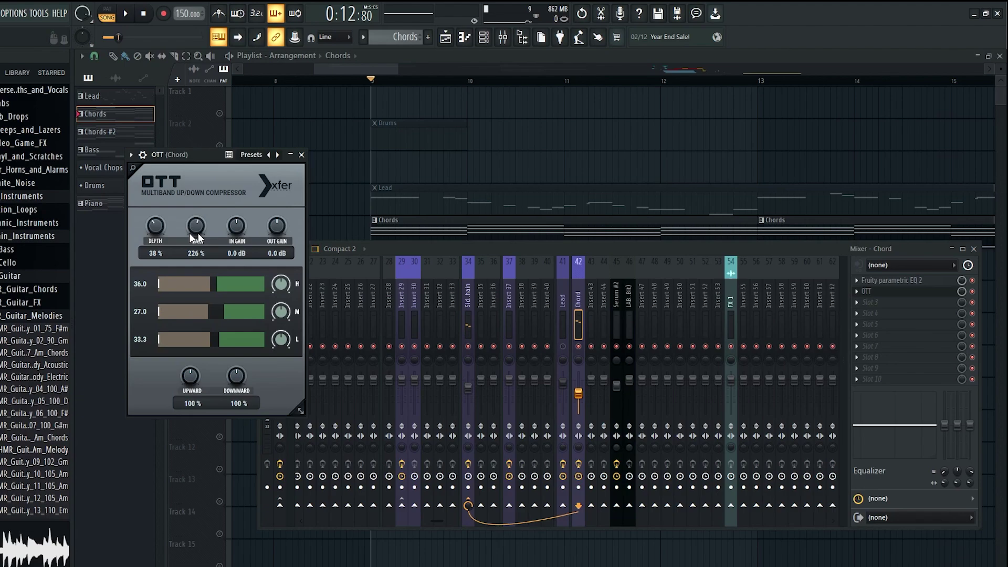
click(971, 292)
key(space)
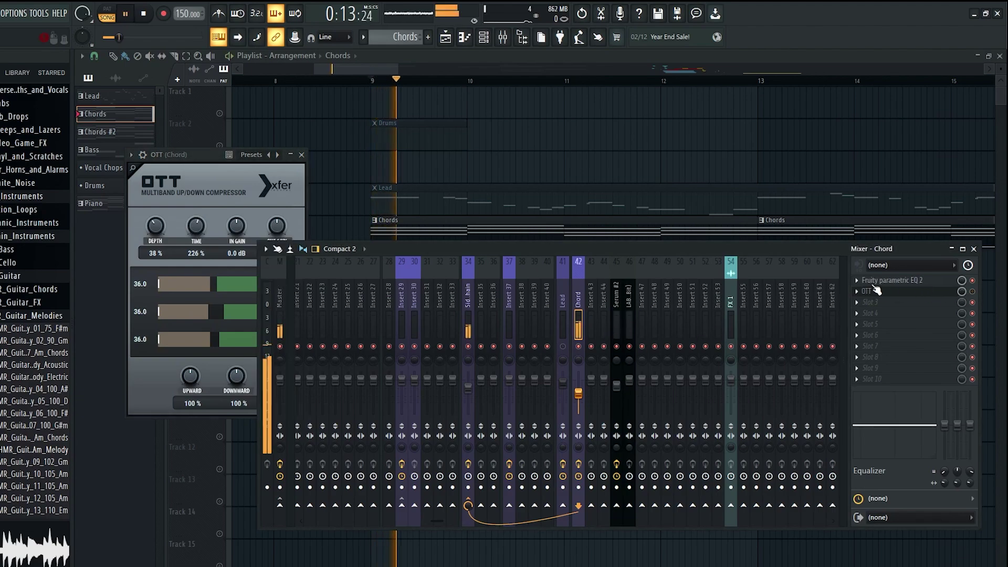
key(space)
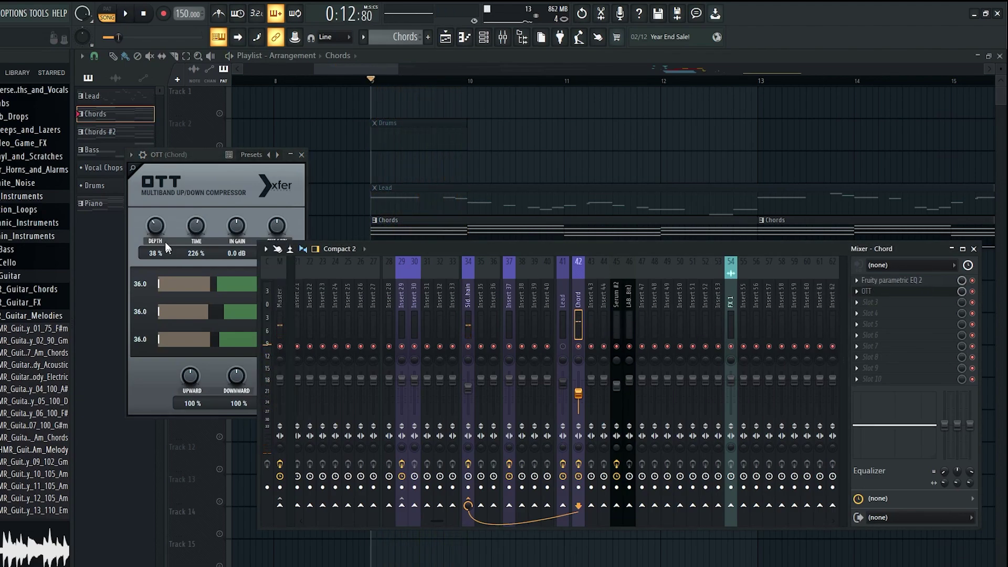
drag(194, 154, 200, 145)
drag(163, 218, 204, 221)
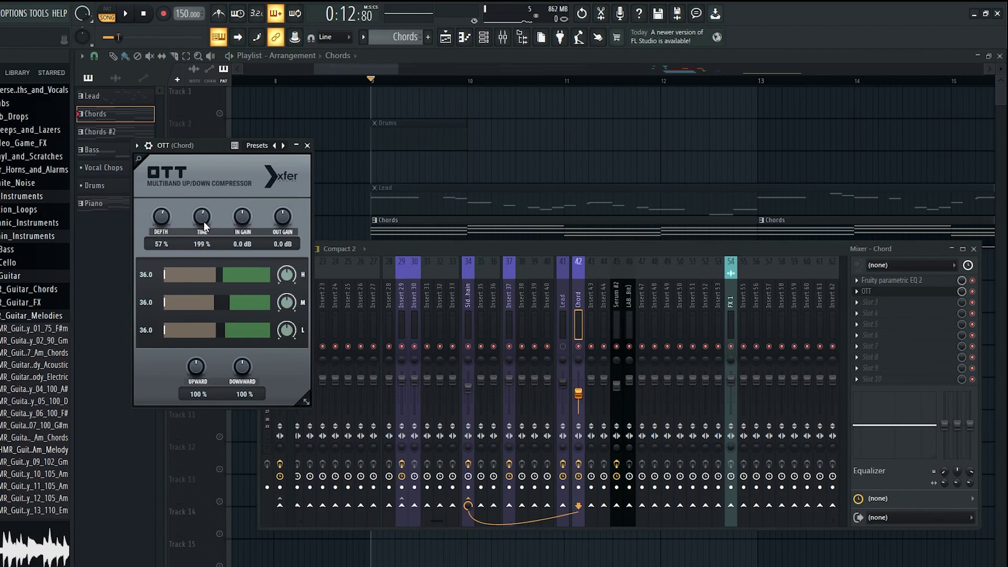
Raise the band 1 high-pass cutoff in the Chord mixer track's Fruity Parametric EQ 2 while the chords play
click(890, 282)
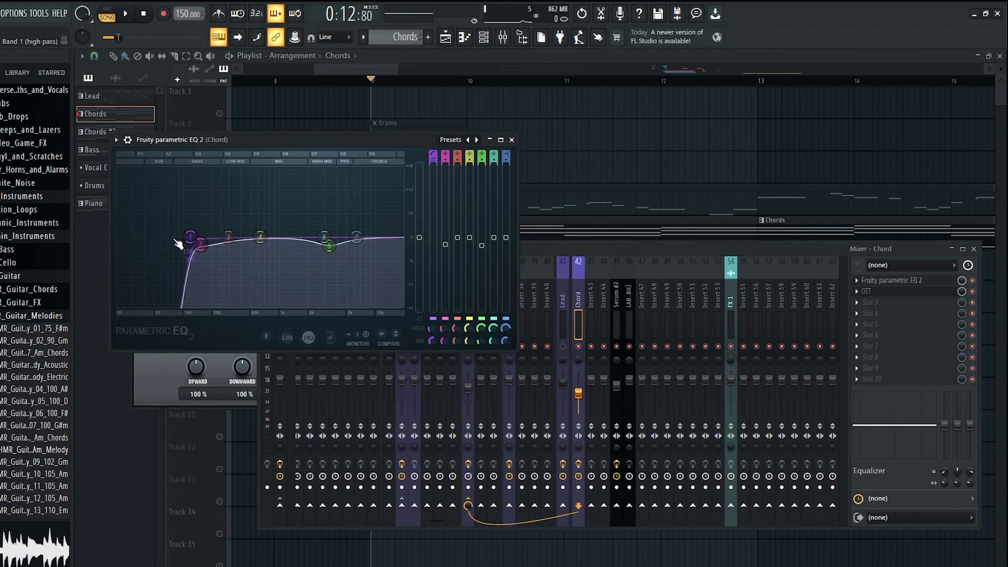
key(space)
drag(194, 237, 206, 237)
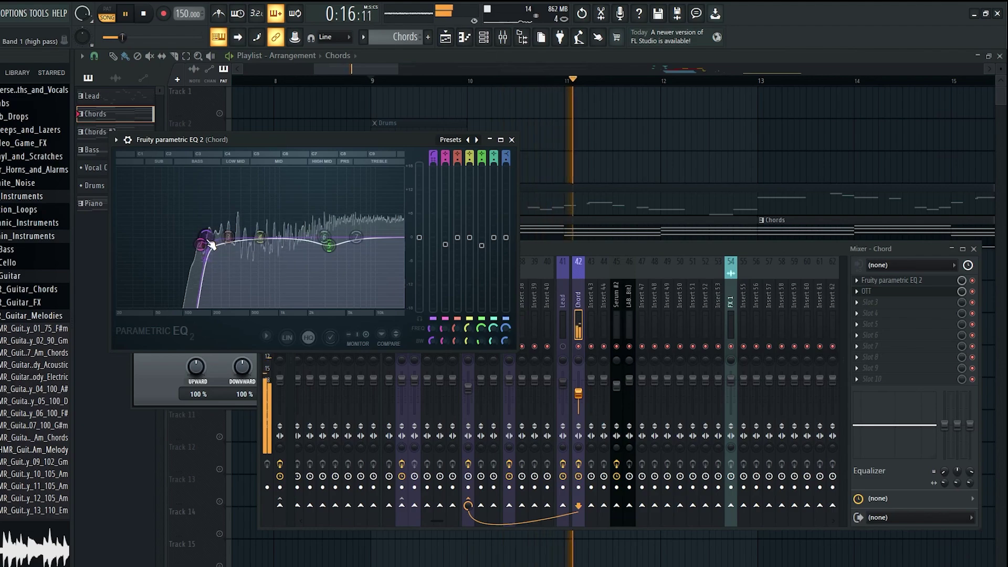
key(space)
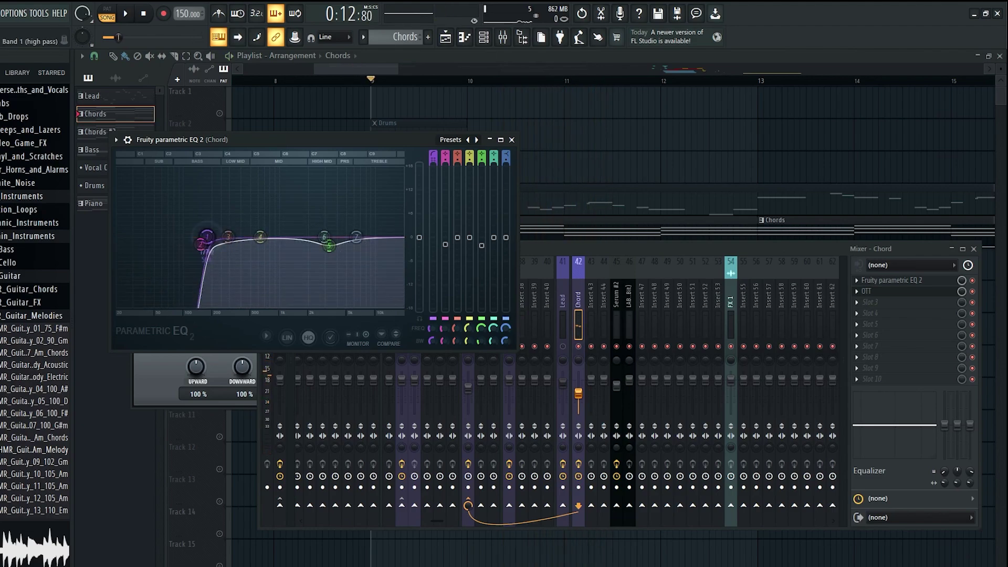
Play the equalized Chords track on its own, and take it out of solo so all playlist tracks sound
key(space)
click(567, 164)
scroll(351, 265, down, 2)
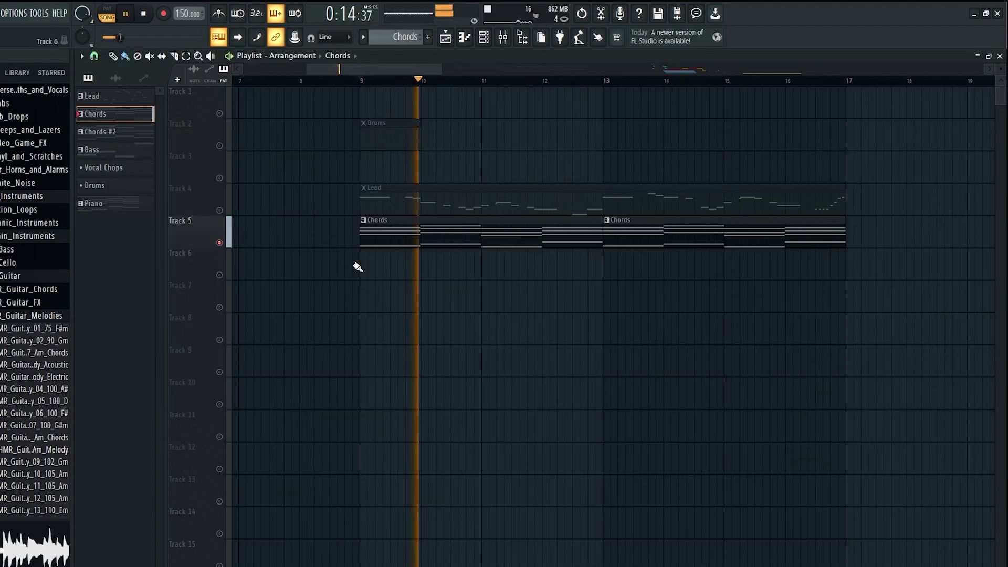
key(space)
right_click(219, 242)
Sweep the Chord EQ's band 1 high-pass cutoff while playing the chords with the lead, leaving it slightly higher than before
click(502, 37)
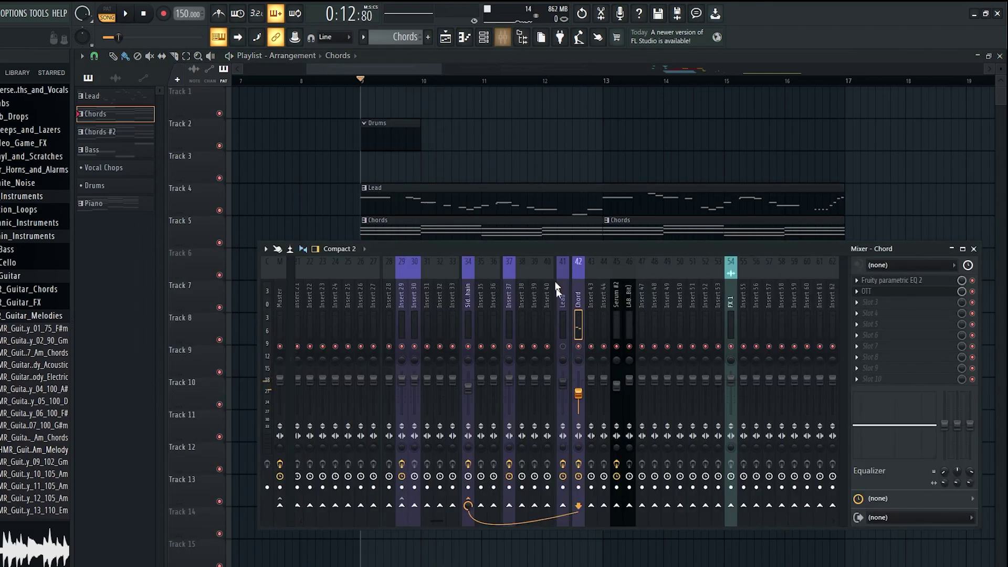
click(912, 284)
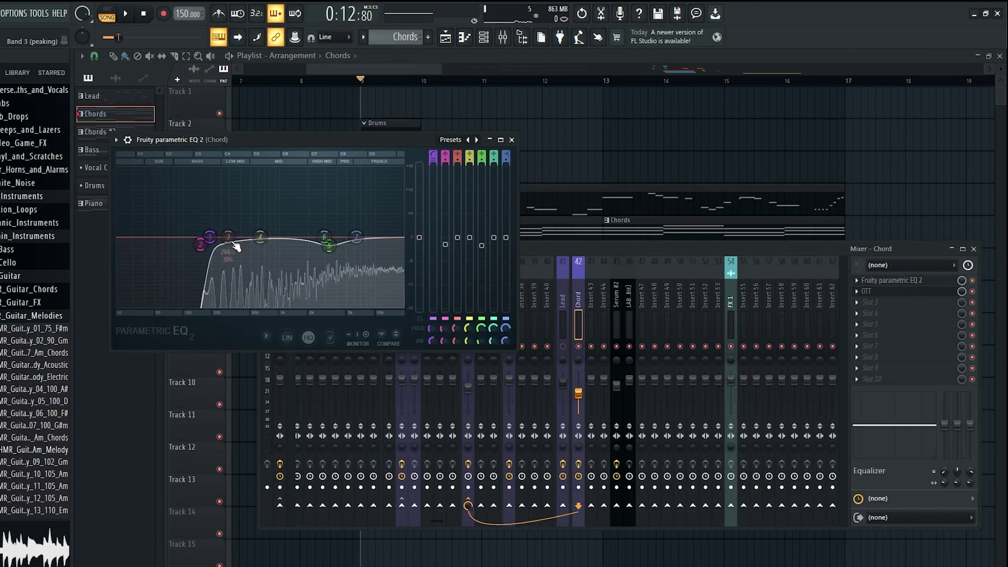
key(space)
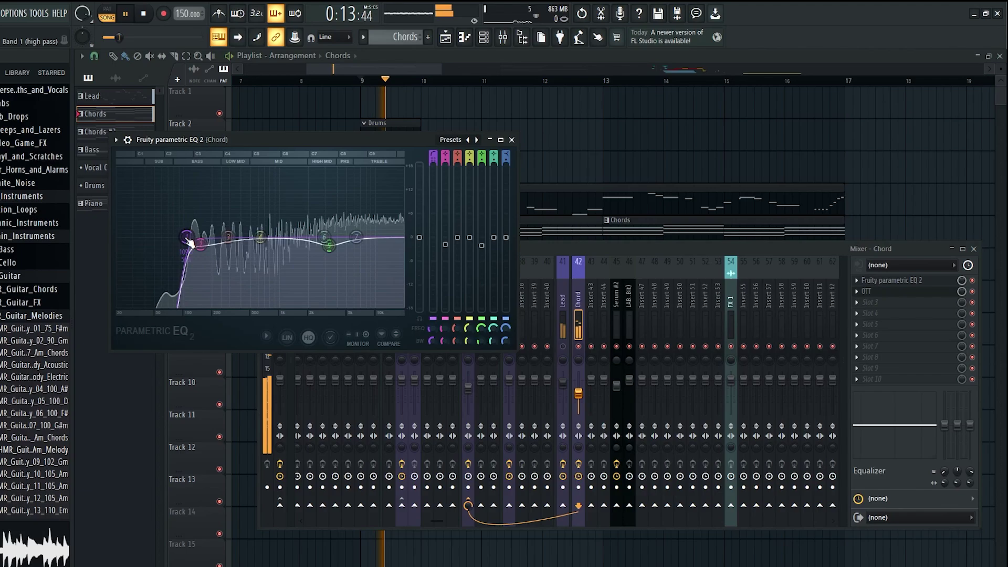
key(space)
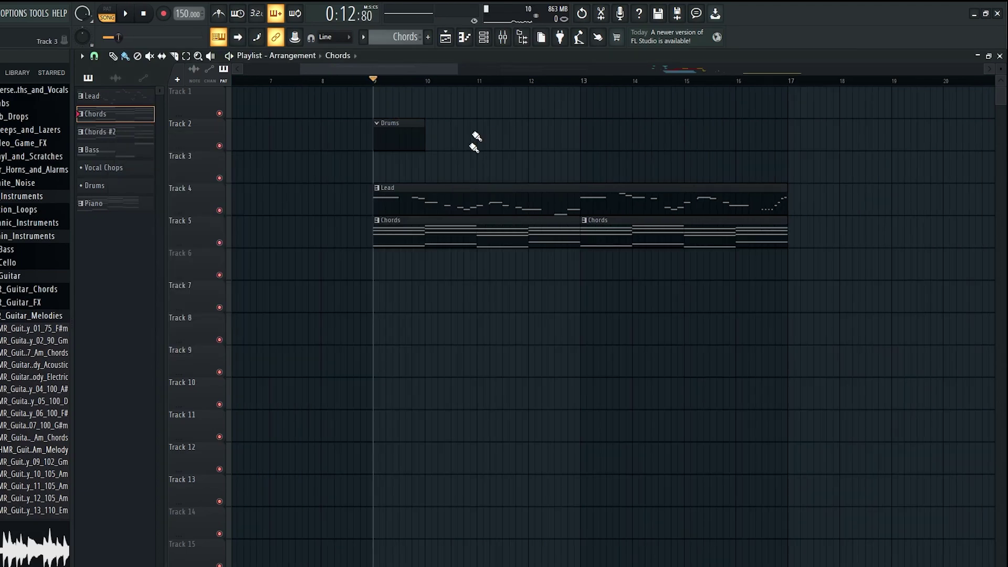
click(502, 37)
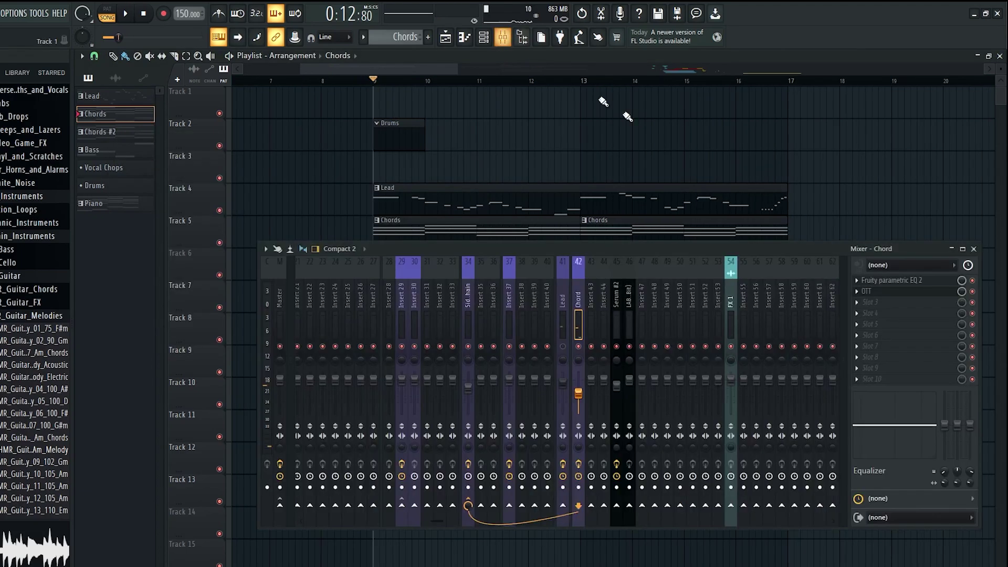
click(892, 280)
key(space)
key(space)
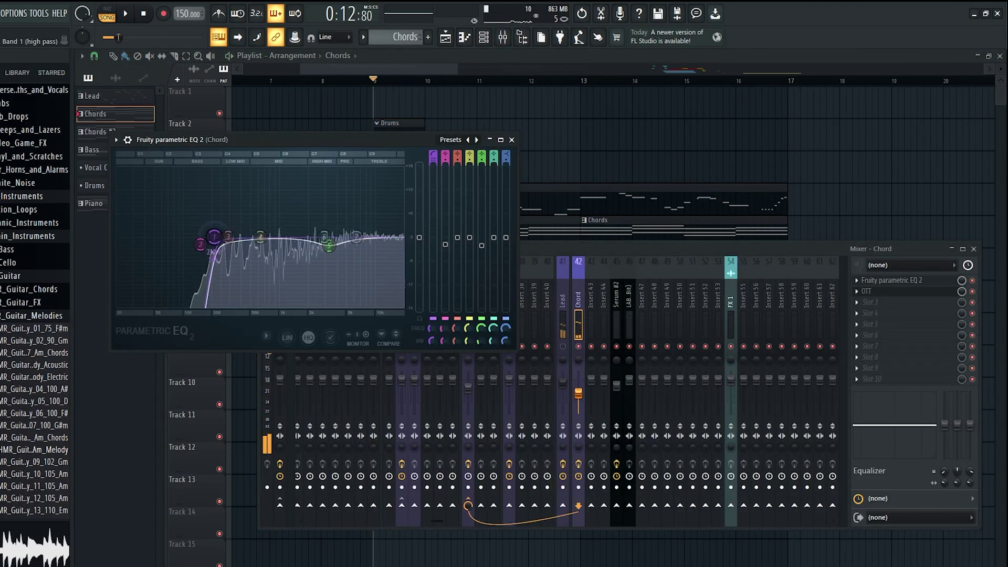
key(F12)
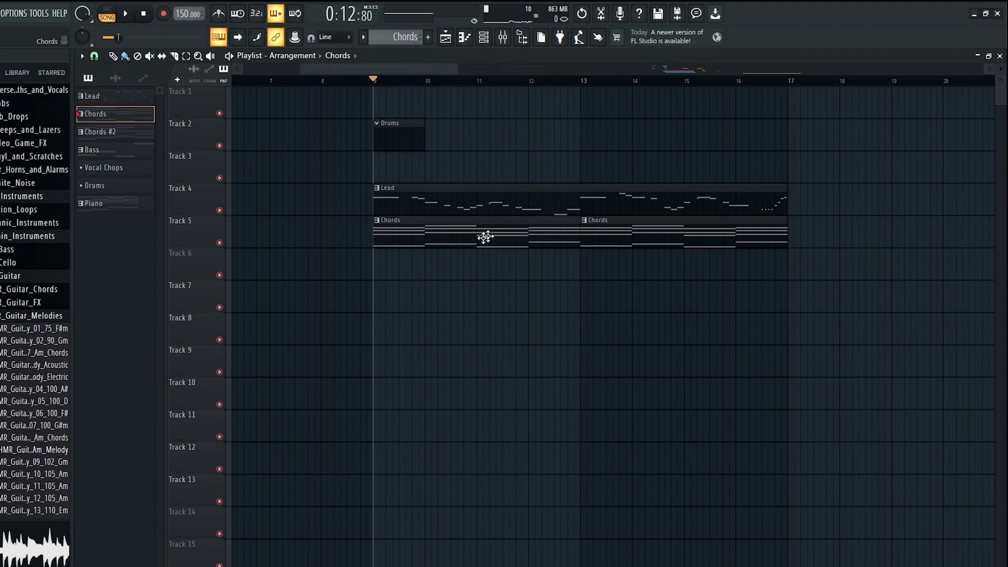
scroll(394, 265, down, 4)
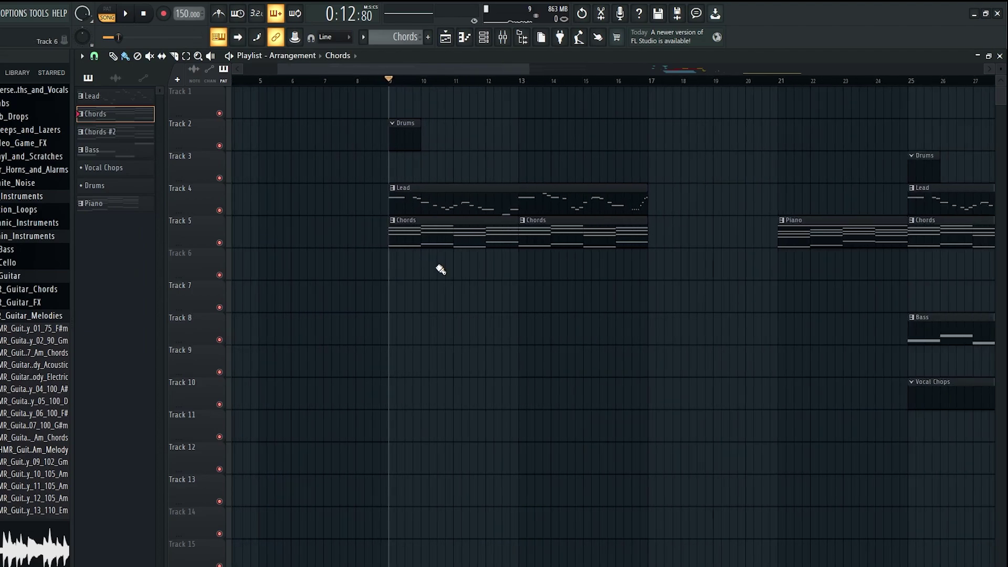
Examine the Chord mixer track's Fruity Parametric EQ 2 curve, and return to the playlist
scroll(440, 270, up, 2)
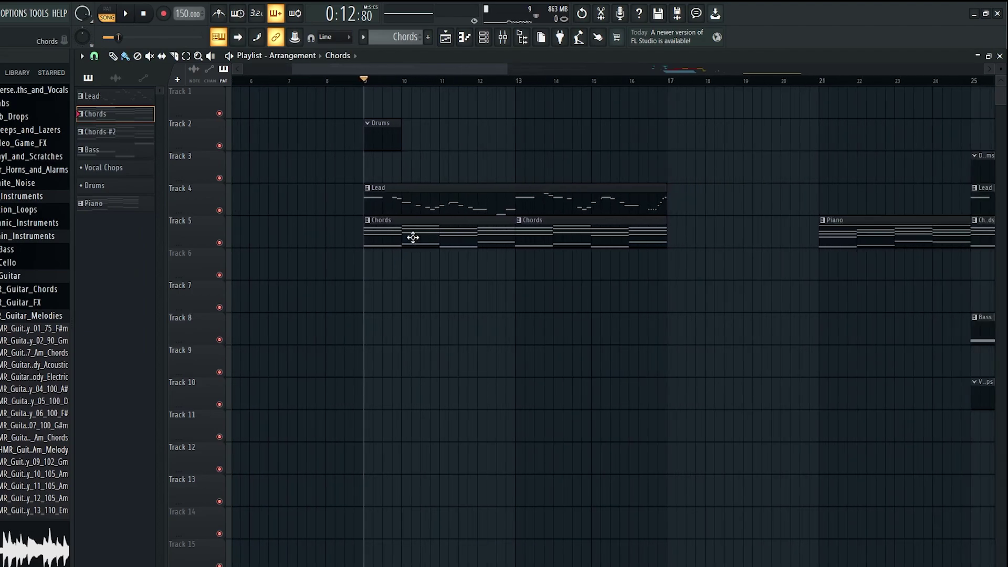
click(502, 45)
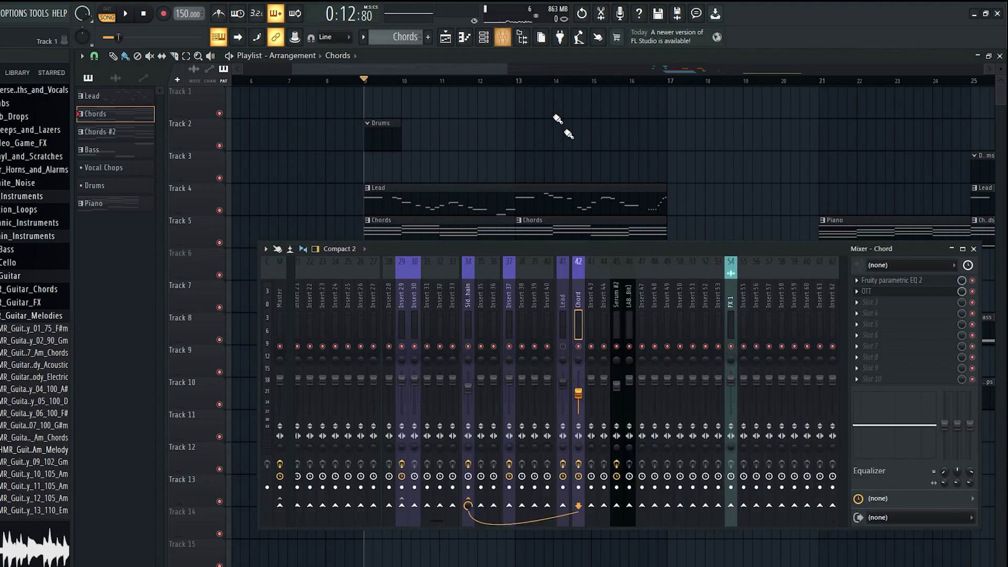
click(890, 280)
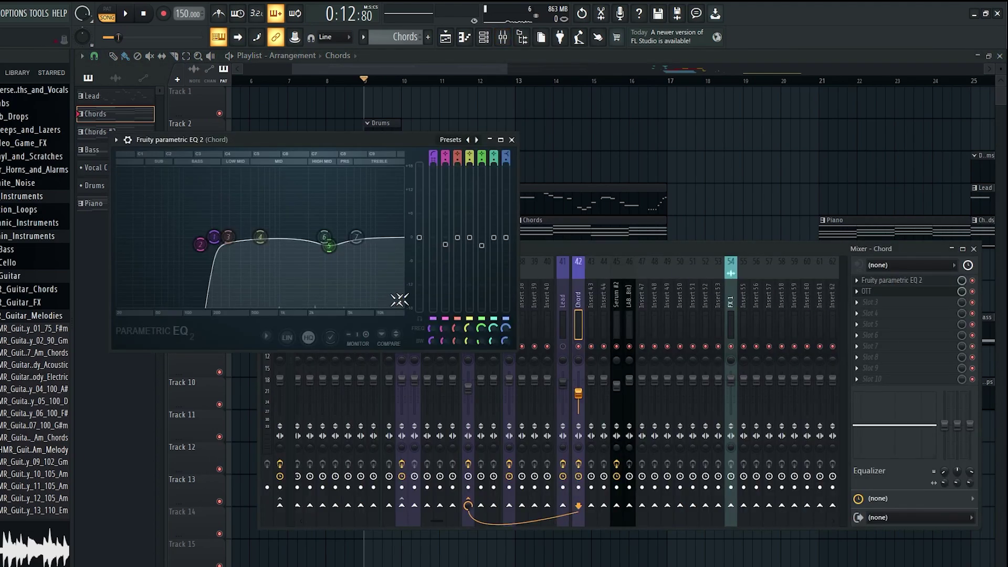
click(577, 315)
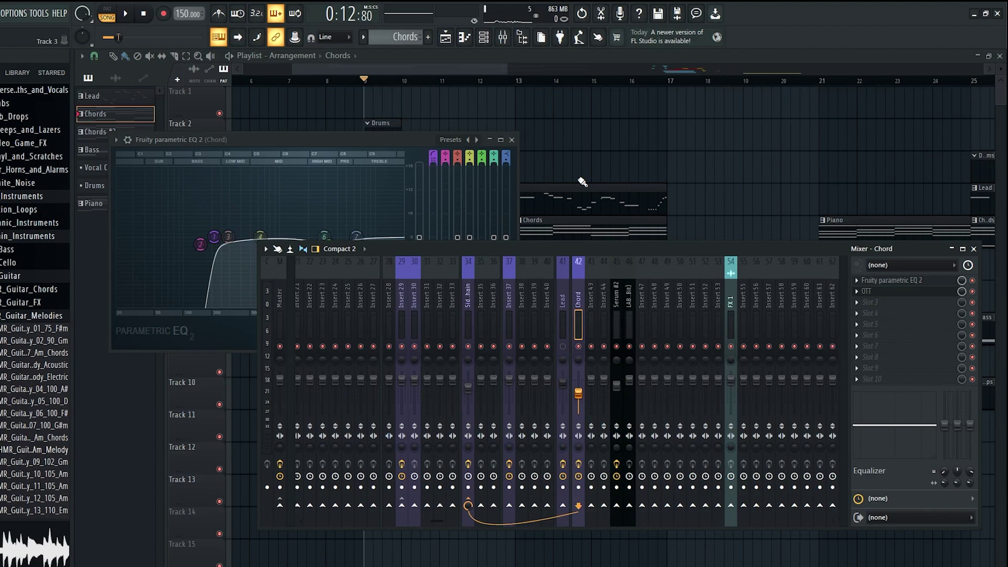
right_click(582, 181)
Place the four-bar Bass pattern clip on Track 8 at bar 9, aligned with the first Chords clip
scroll(581, 181, down, 2)
scroll(357, 290, up, 7)
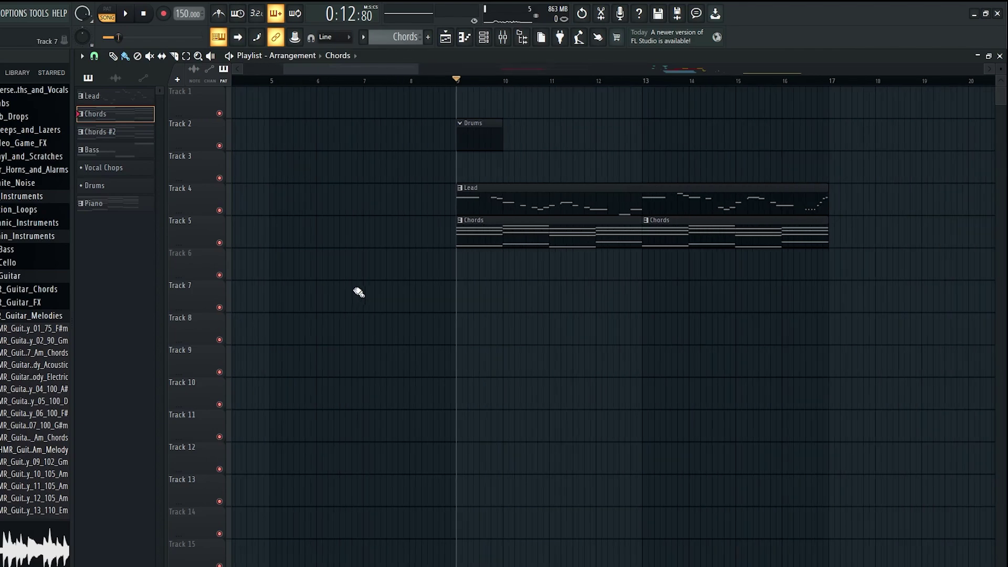
click(393, 337)
scroll(432, 354, down, 3)
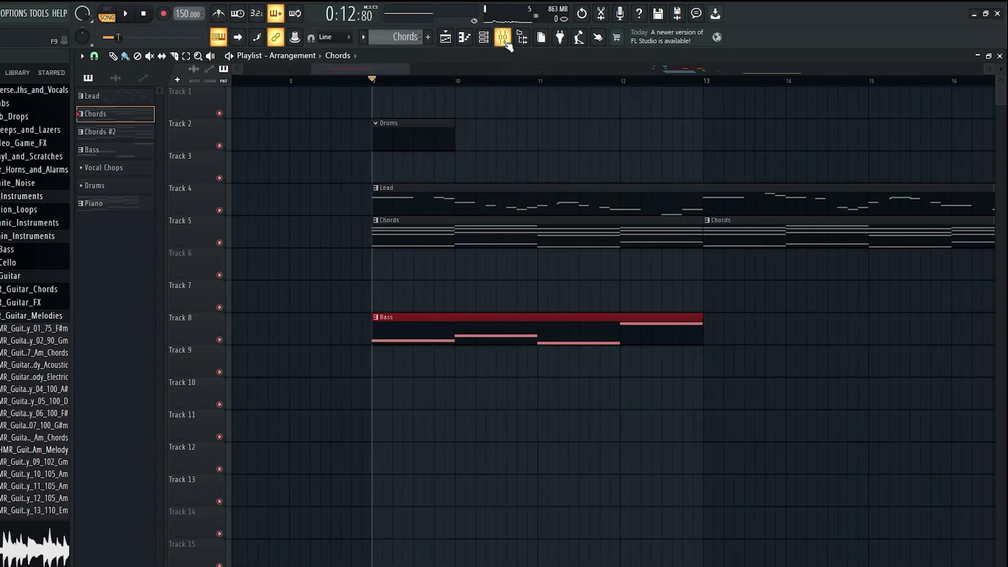
Open the Bass pattern's Serum #2 notes and delete them all
click(484, 38)
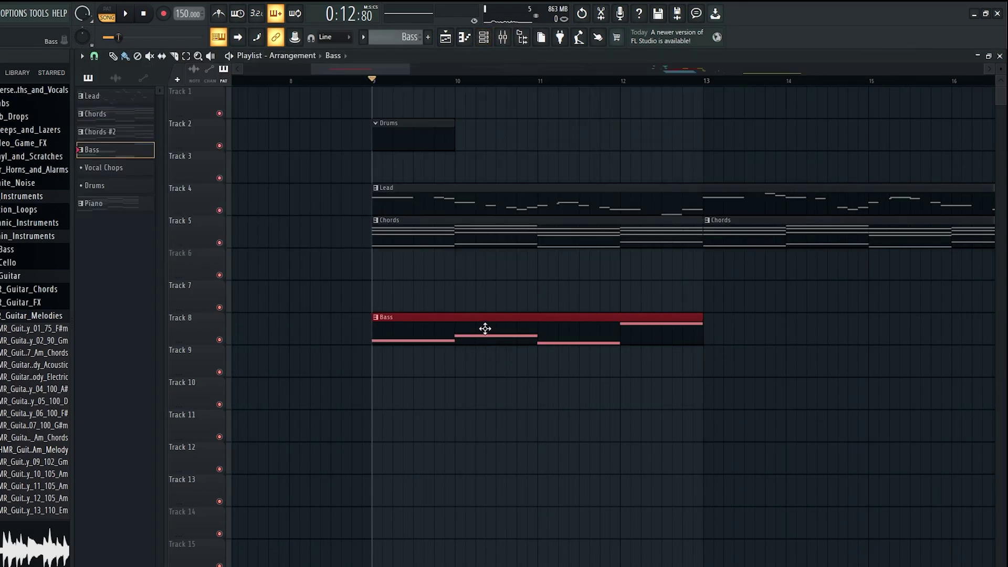
double_click(483, 326)
click(483, 38)
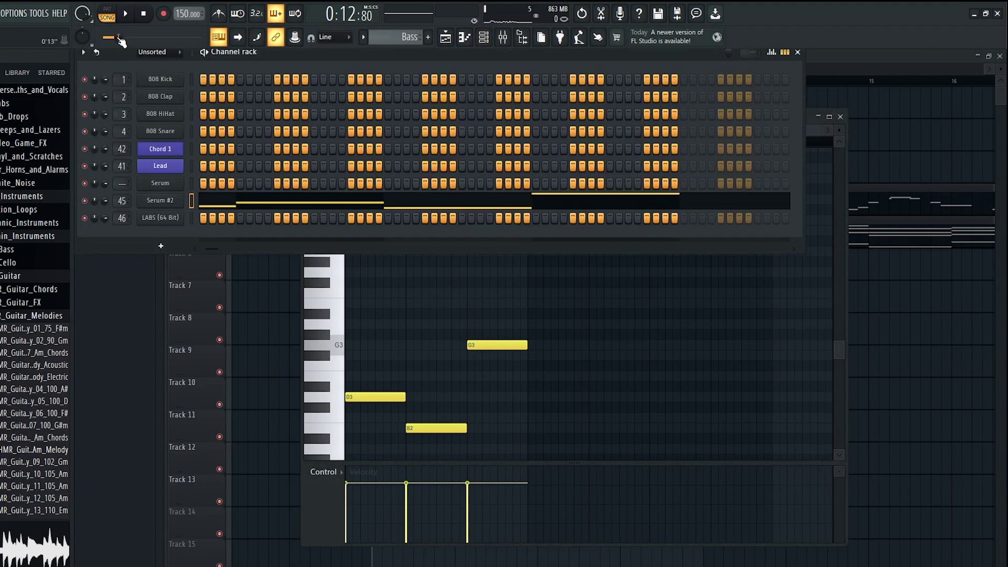
click(109, 18)
key(space)
key(space)
click(620, 432)
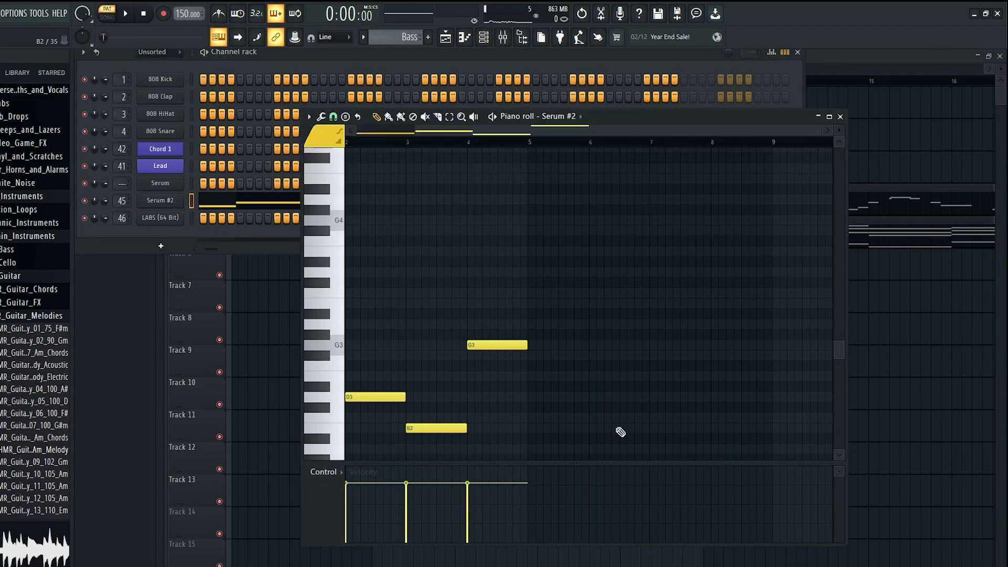
key(ctrl+a)
click(940, 351)
Copy the lowest notes of the Chords pattern (C3, D3, B2, E3) and paste them onto Serum #2 in the Bass pattern
double_click(607, 234)
scroll(632, 399, down, 3)
drag(615, 401, 389, 270)
click(892, 338)
click(410, 328)
click(487, 37)
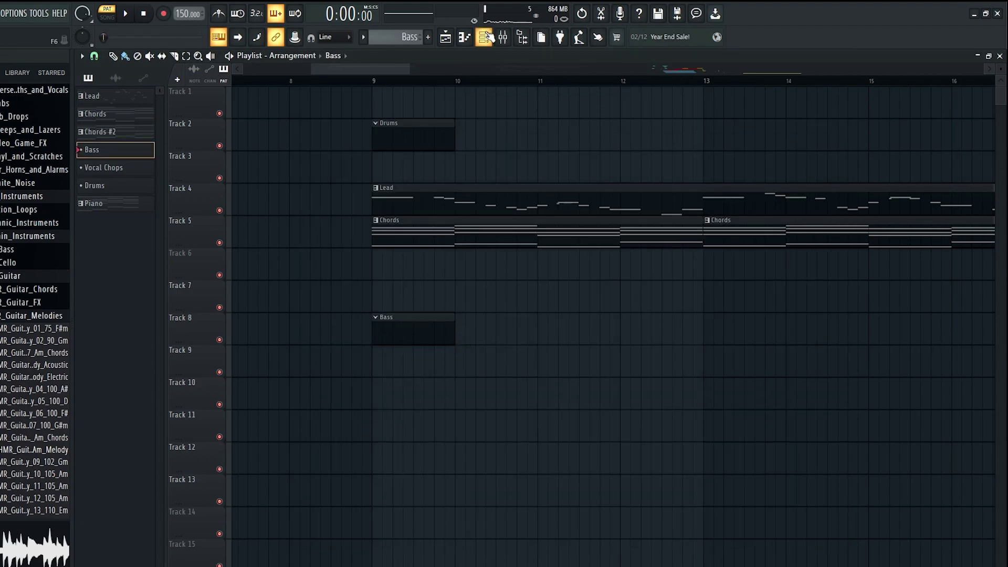
click(189, 200)
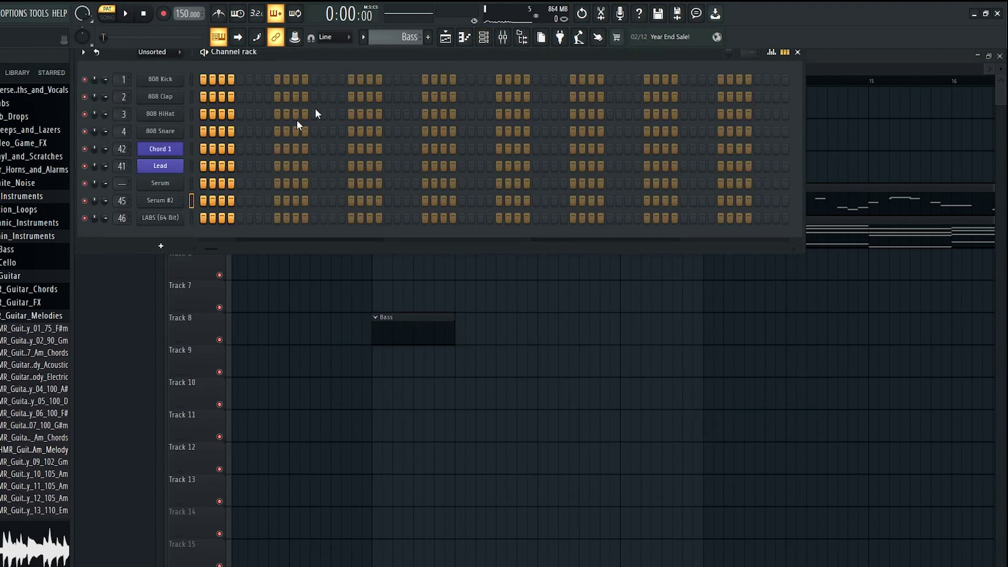
click(465, 39)
key(ctrl+v)
Rename the Serum #2 channel as Bas and give it a green colour
right_click(182, 196)
key(Caps_Lock)
click(207, 225)
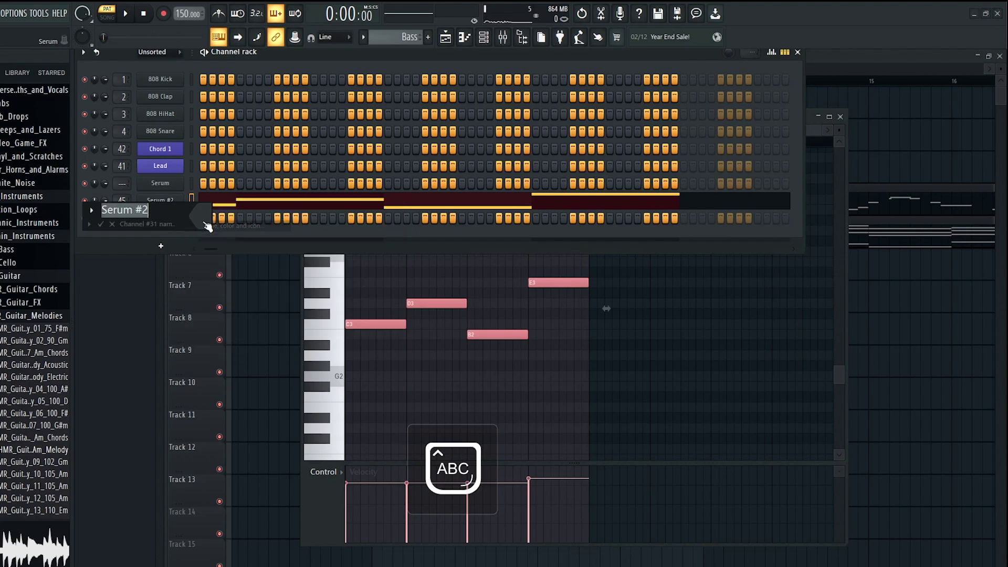
click(205, 223)
click(395, 246)
key(Return)
text(B)
key(Caps_Lock)
text(as)
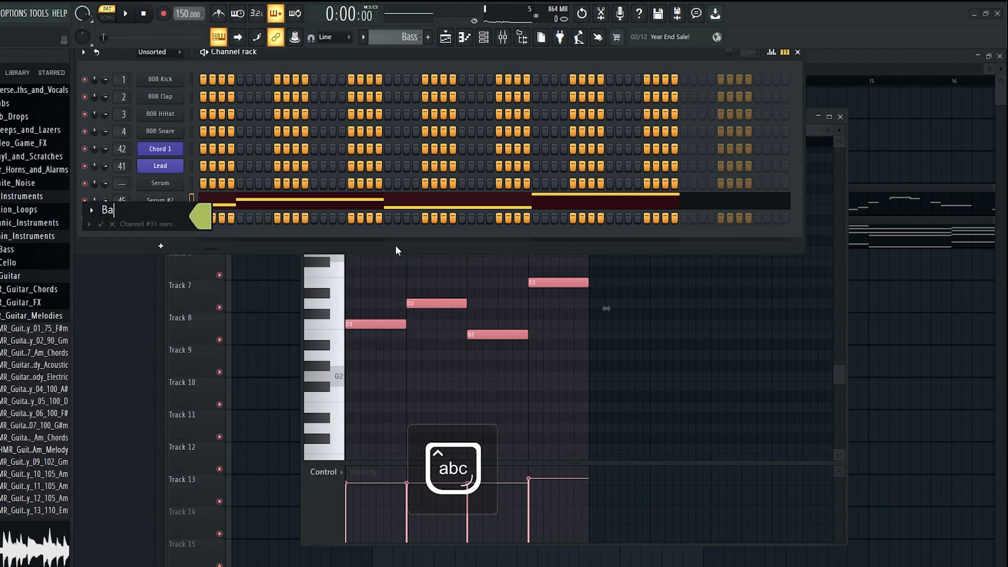
key(Return)
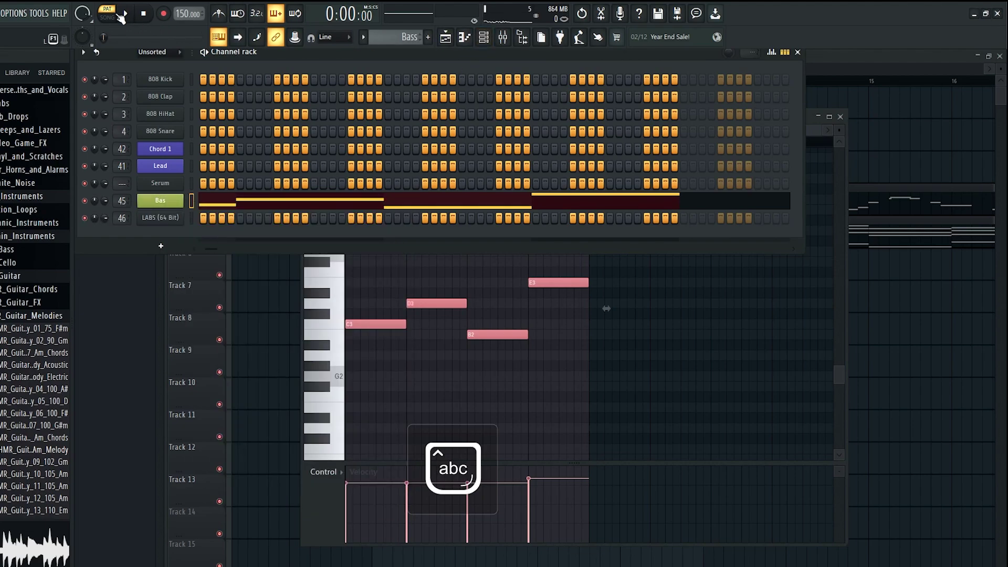
Play the Bass pattern on its own to hear the pasted notes
click(503, 291)
key(space)
scroll(344, 301, up, 3)
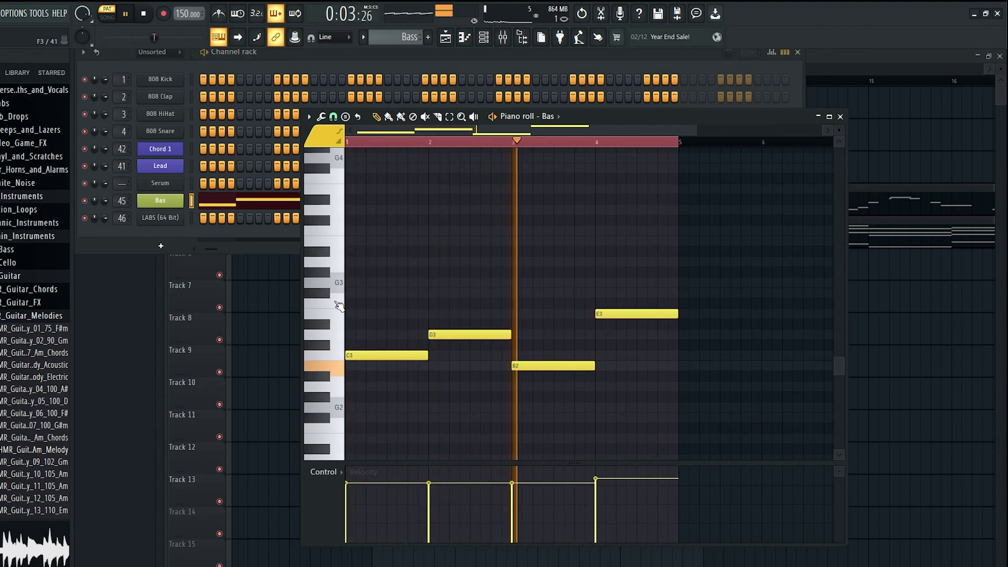
key(space)
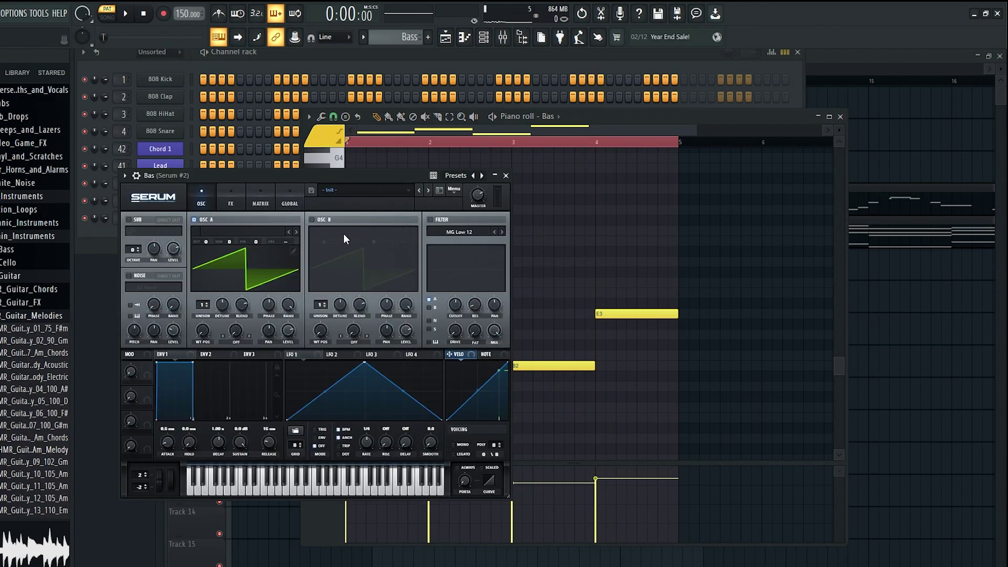
In the Bas channel's Serum, set OSC A to 7 unison voices and enable Distortion with 73% drive
drag(275, 178, 430, 189)
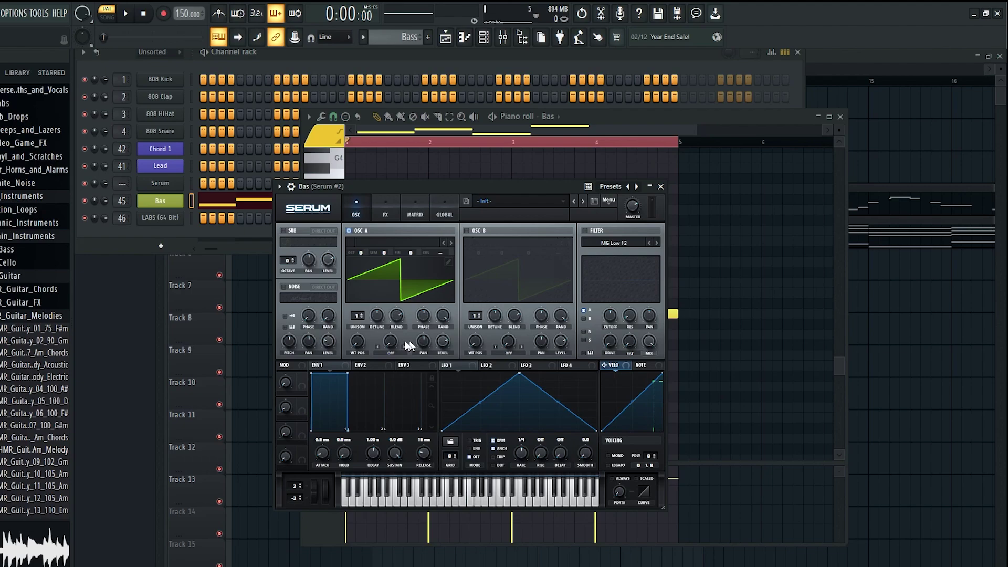
drag(358, 316, 366, 335)
click(385, 214)
click(290, 244)
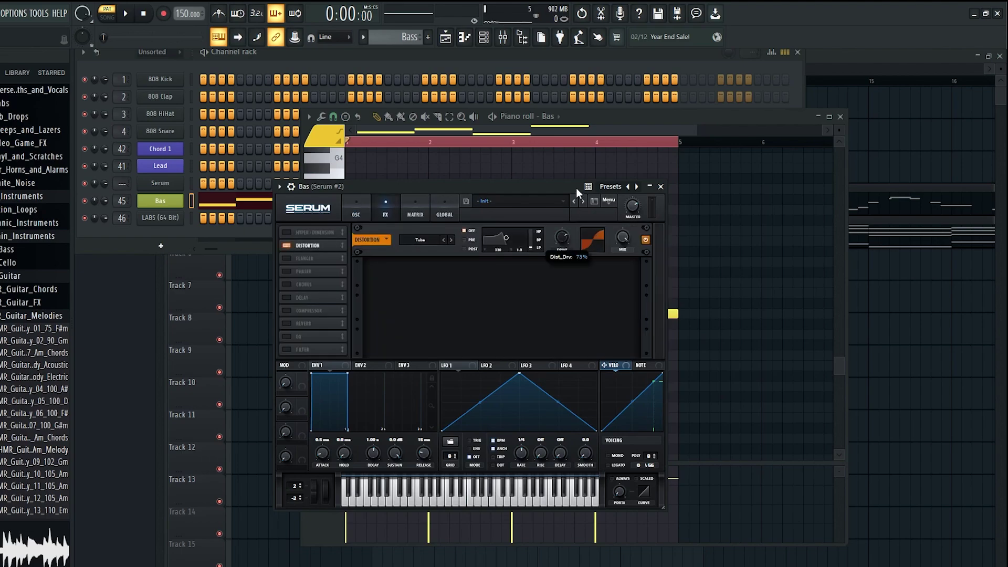
right_click(564, 169)
While the bass plays, raise Serum's distortion drive further and enable its Compressor in multiband mode with added gain
key(space)
click(178, 201)
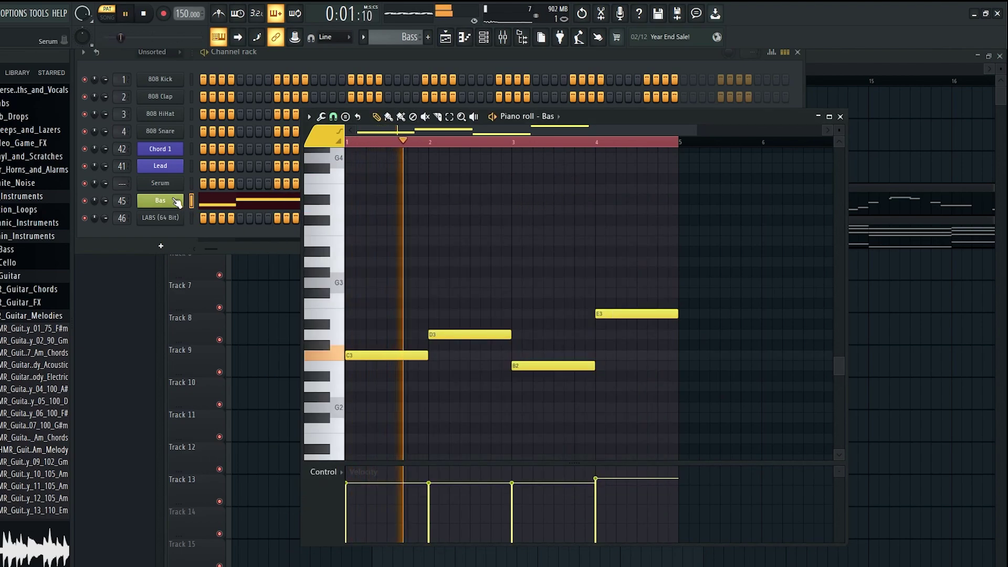
click(177, 201)
click(383, 210)
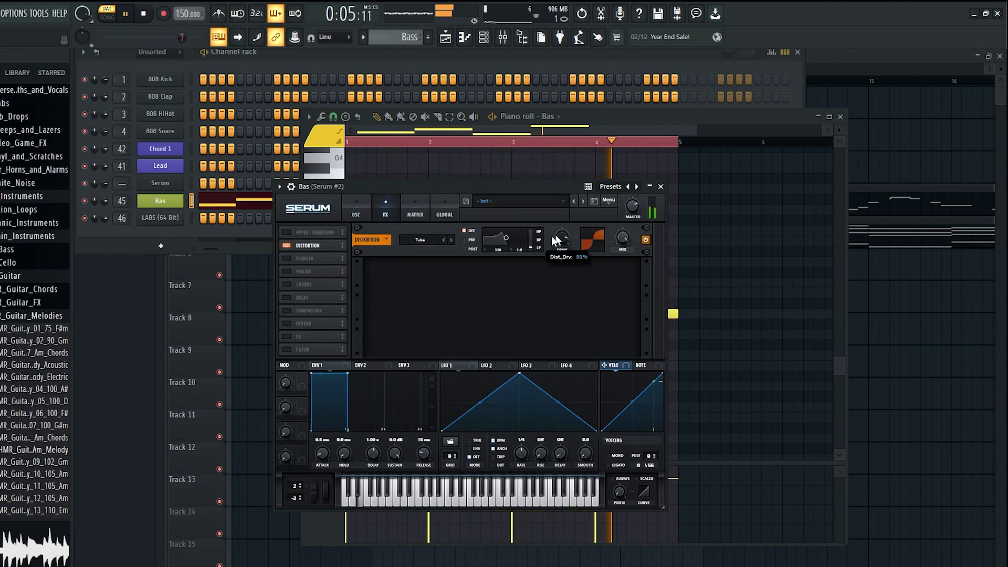
click(287, 310)
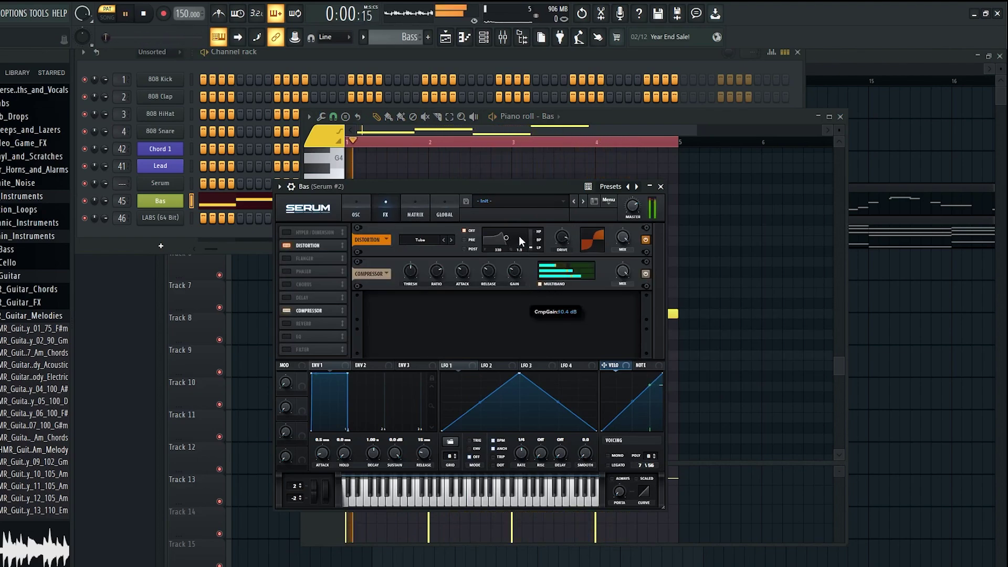
Set OSC A's unison detune to 0.08 in the Bas channel's Serum, and stop playback
click(367, 212)
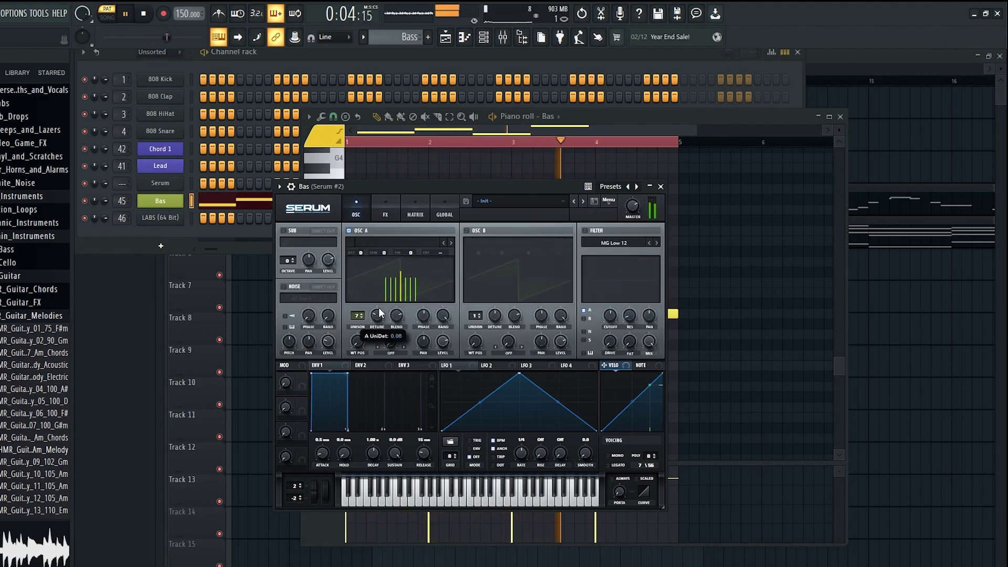
click(668, 252)
key(space)
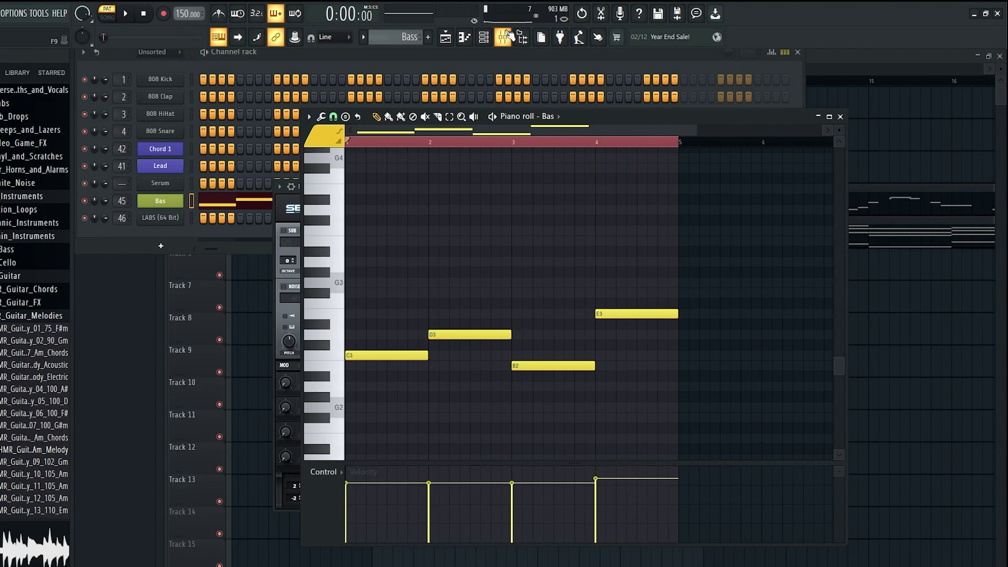
Assign the Bas channel to mixer insert 47 and route that mixer track into the sidechain track
click(502, 37)
right_click(647, 319)
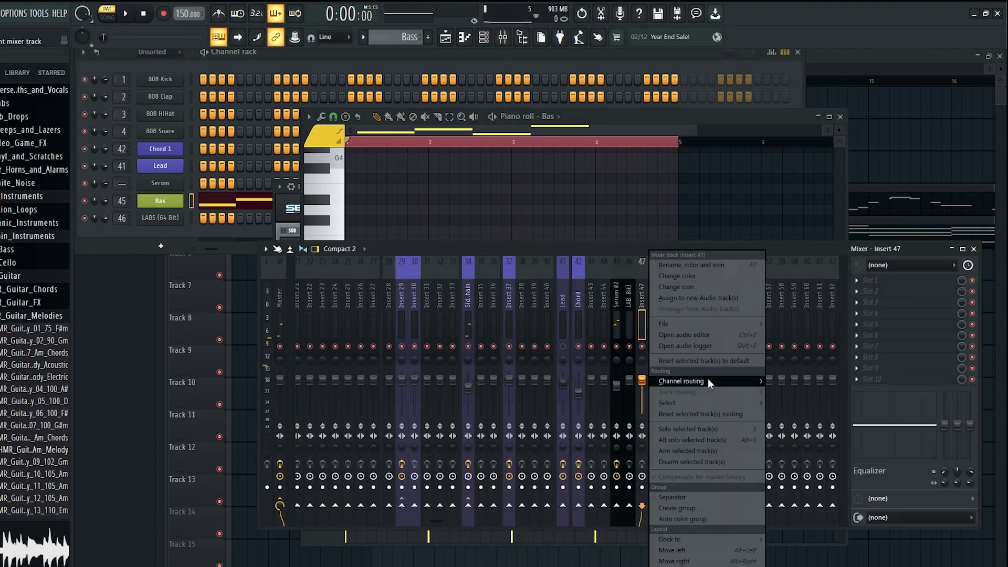
mouse_move(706, 381)
click(782, 382)
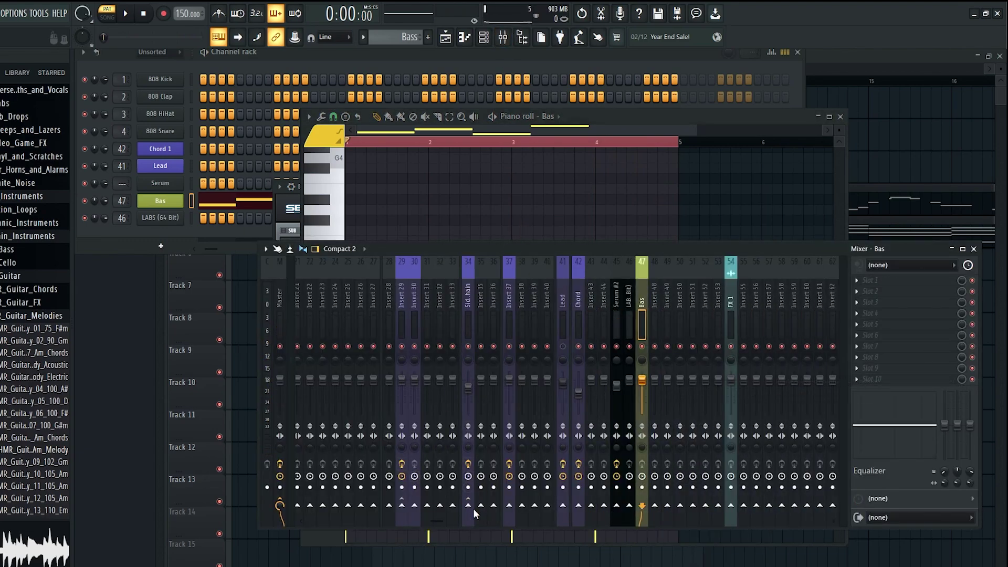
drag(468, 505, 578, 317)
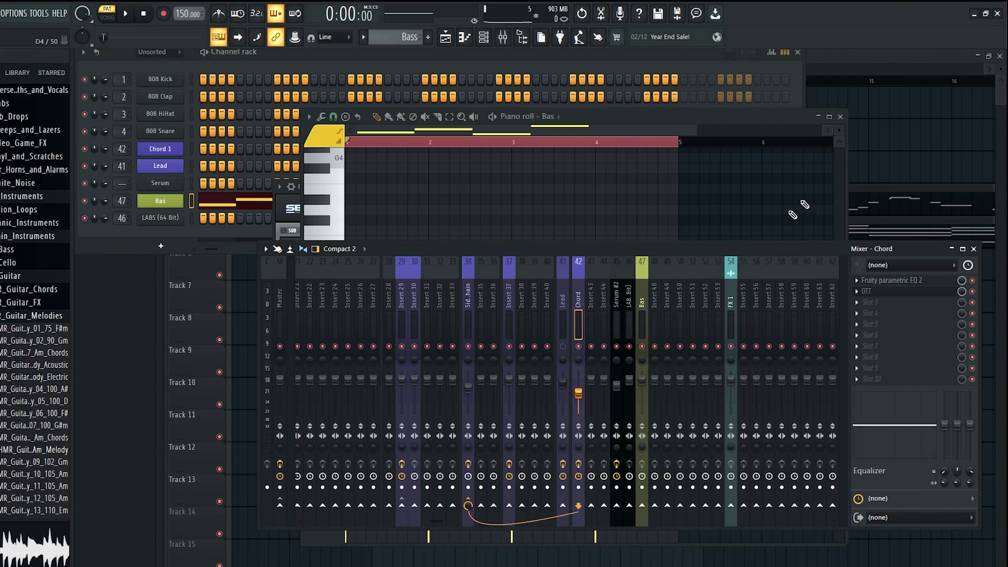
Play the song from bar 9 and lower the Bas mixer track's volume to balance it with lead and chords
right_click(872, 149)
click(369, 81)
key(space)
click(502, 37)
key(space)
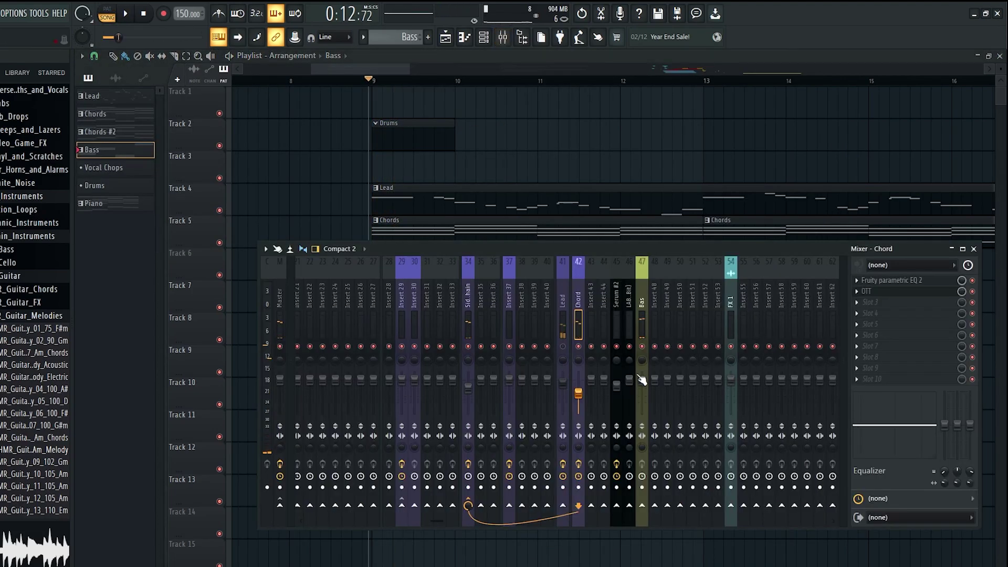
click(641, 378)
key(space)
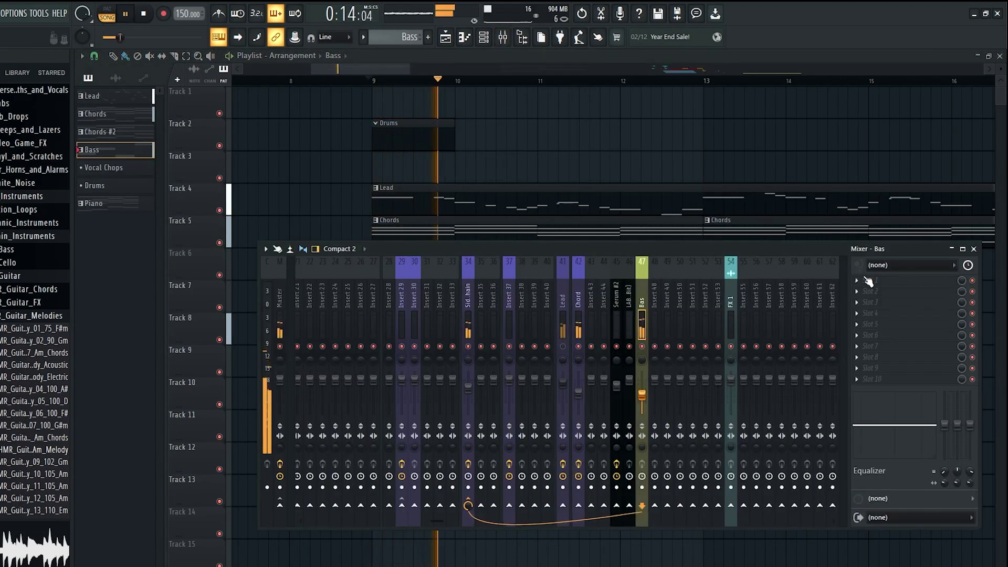
Raise the Chord mixer track's volume slightly while the song plays, and stop playback
click(868, 282)
click(717, 416)
click(579, 379)
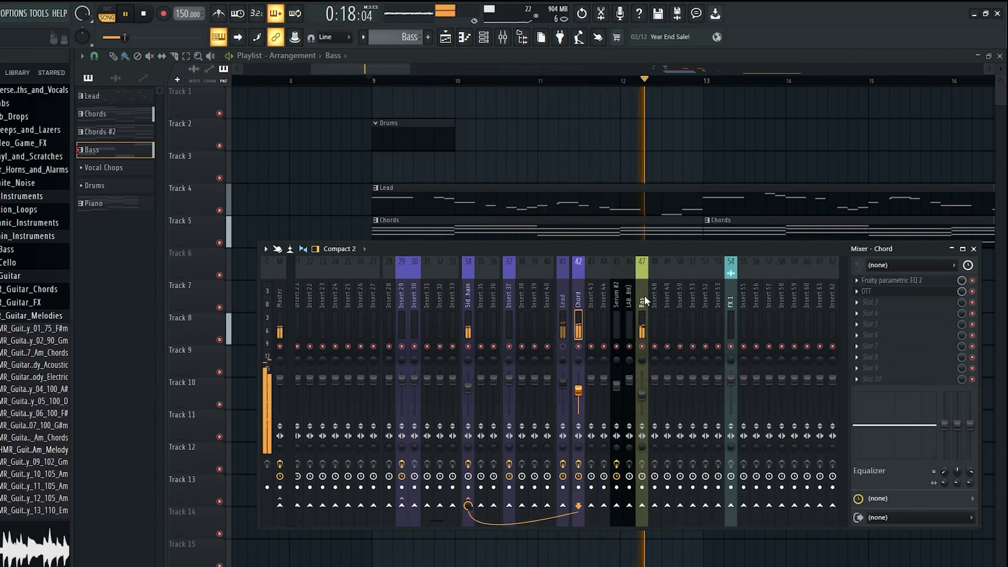
key(space)
Move the last note of the Bass pattern down from E3 to D3
key(F9)
key(F7)
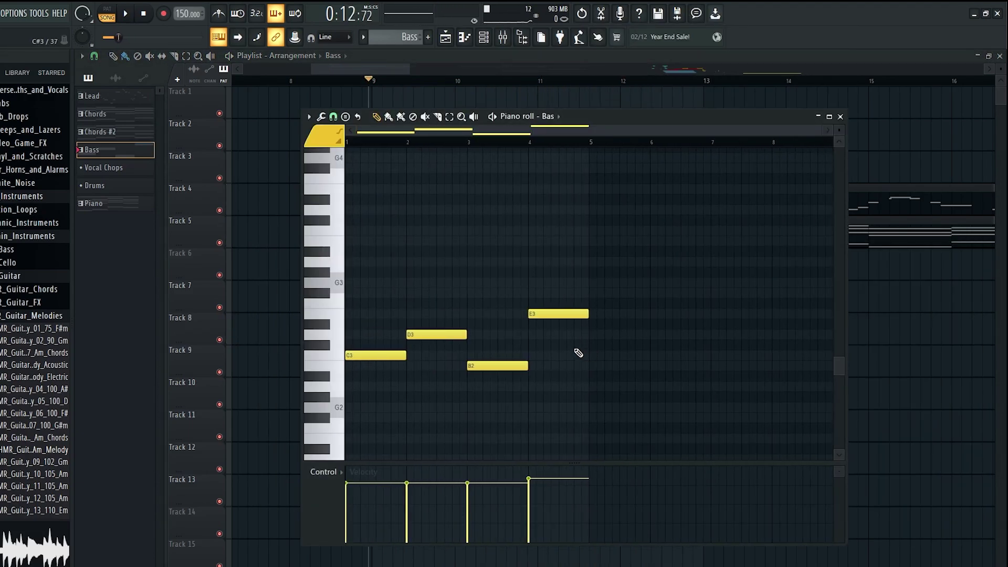
scroll(489, 362, up, 1)
drag(536, 346, 540, 369)
key(F7)
Examine how the Bass, Chords and Lead clips line up from bar 9 in the playlist
scroll(407, 276, down, 1)
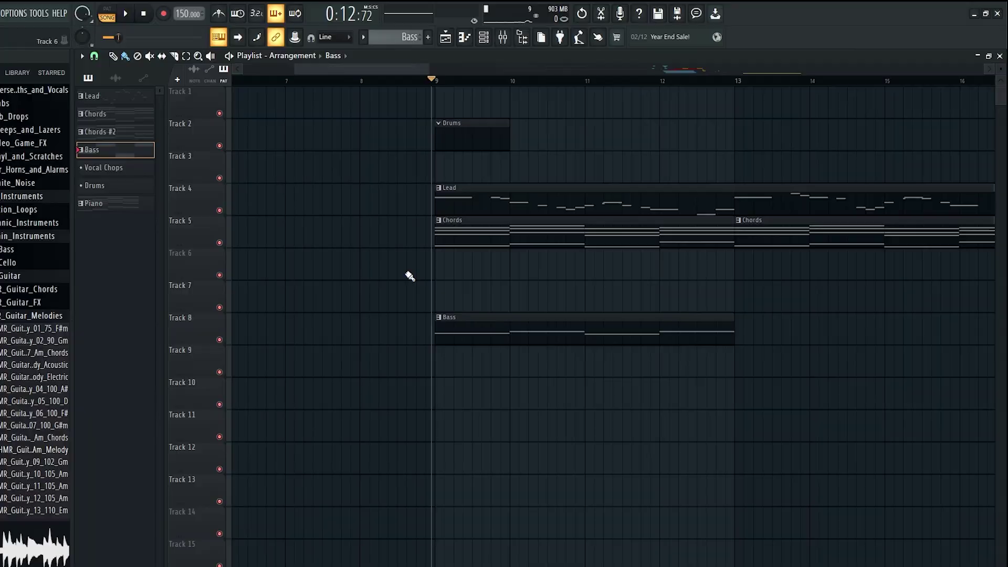
scroll(548, 249, up, 1)
scroll(612, 328, down, 1)
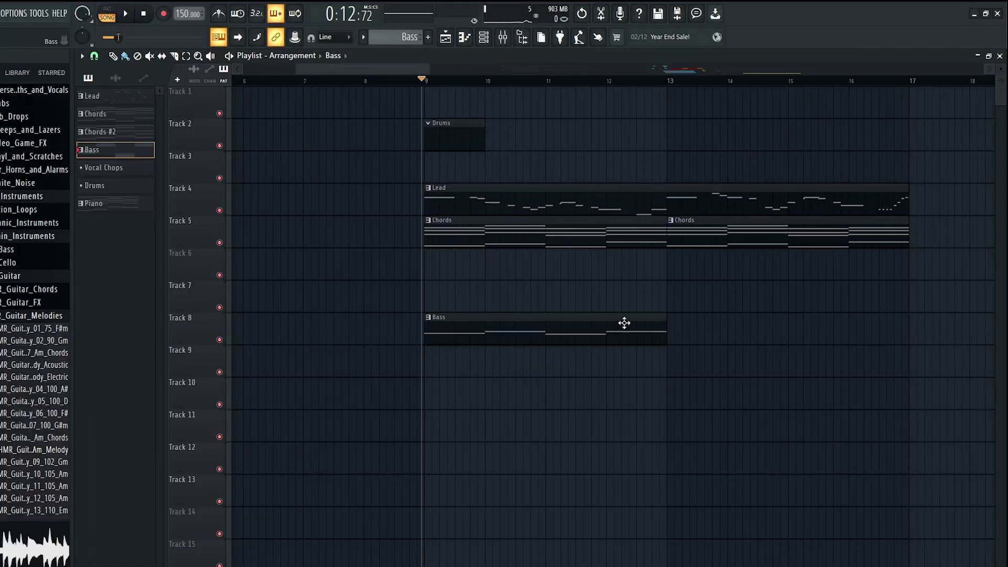
scroll(630, 304, up, 2)
scroll(585, 277, up, 1)
click(587, 277)
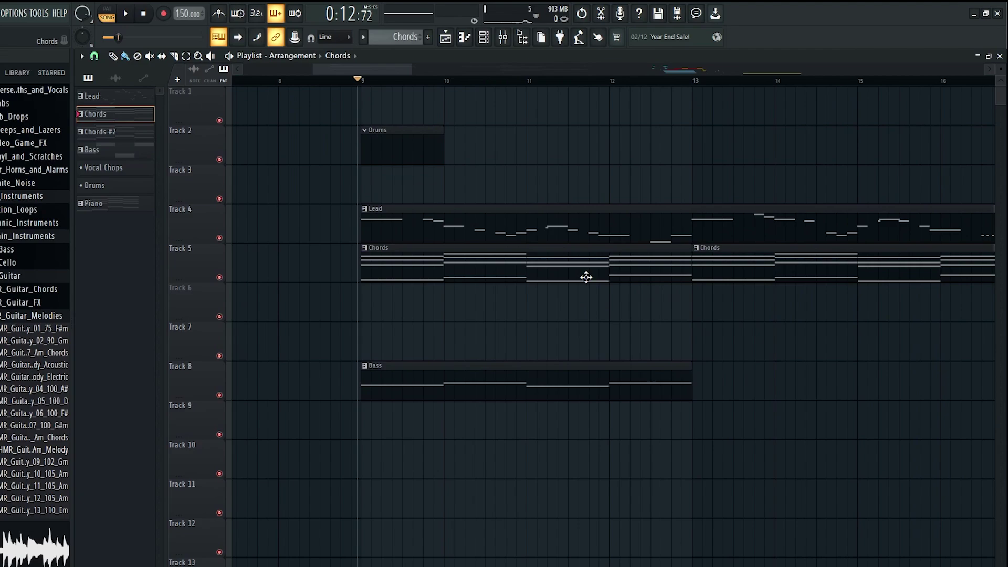
double_click(586, 277)
click(565, 261)
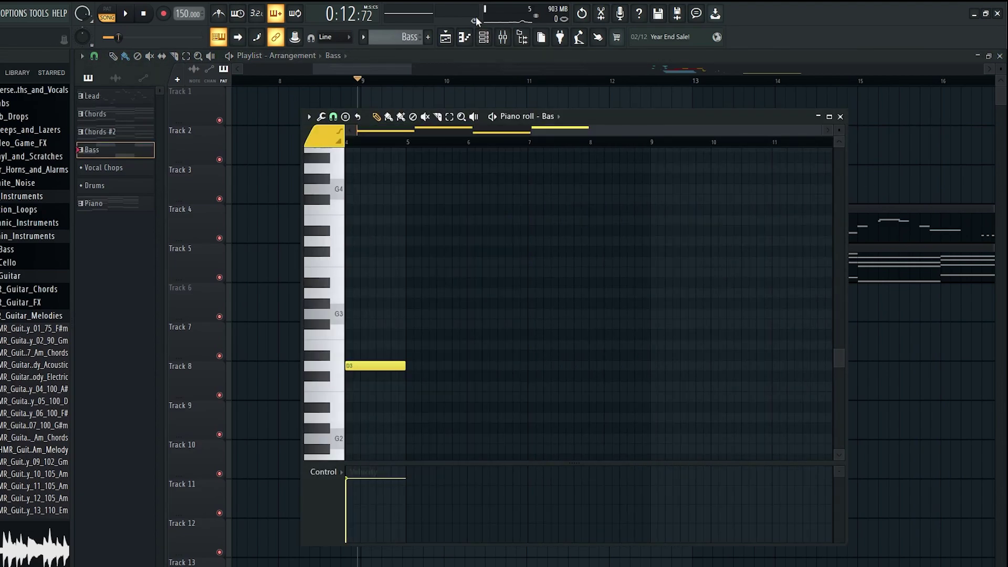
Open the Bas channel's Serum and audition the Bass pattern in pattern mode
click(483, 37)
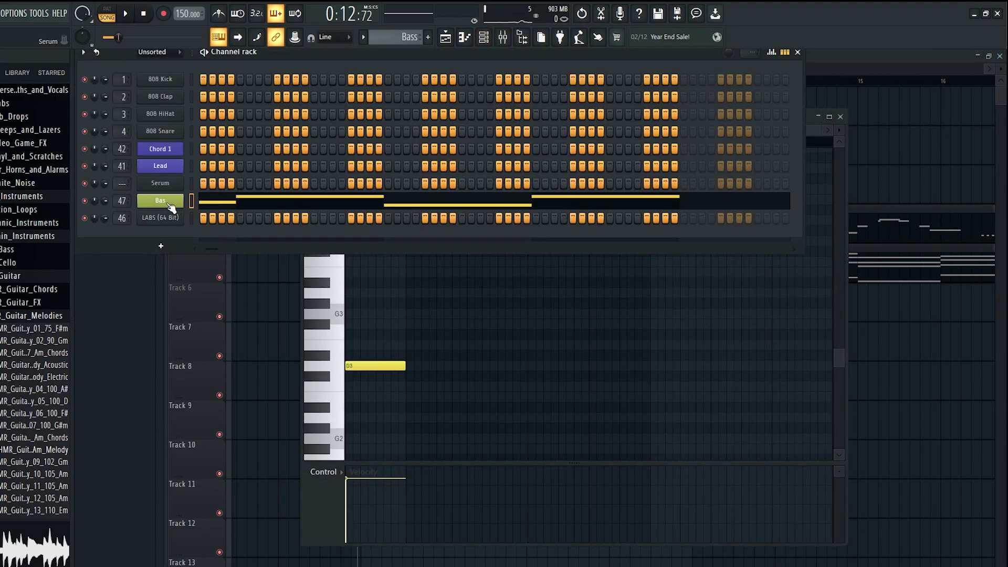
click(168, 201)
click(107, 14)
key(space)
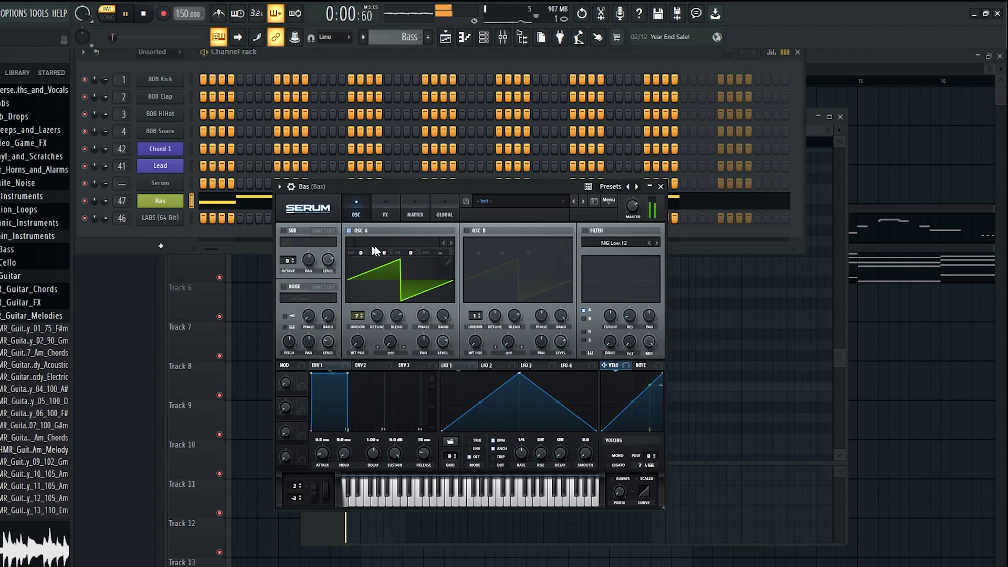
key(space)
Load the Analog_BD_Sin wavetable into oscillator A of the Bas Serum
click(515, 206)
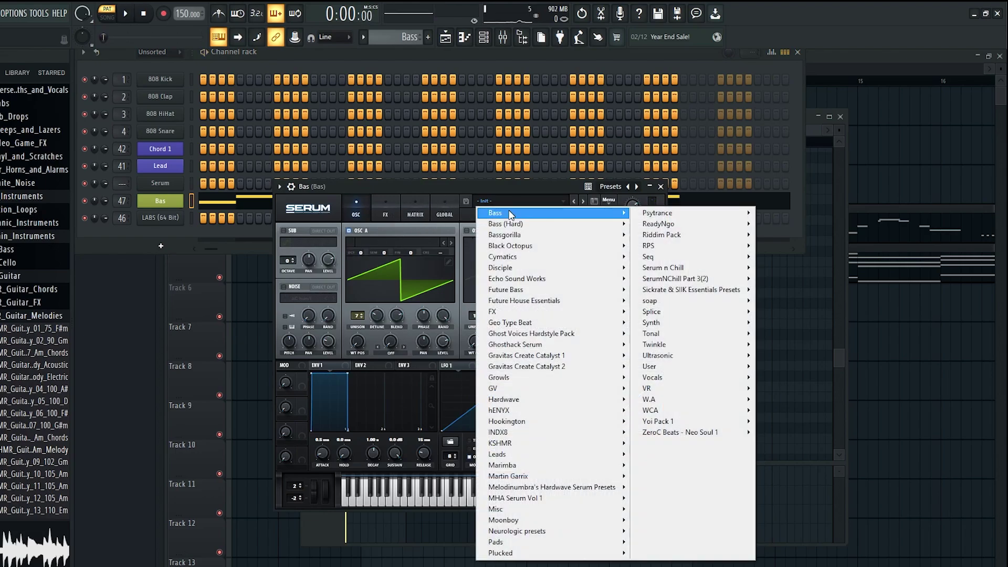
click(475, 202)
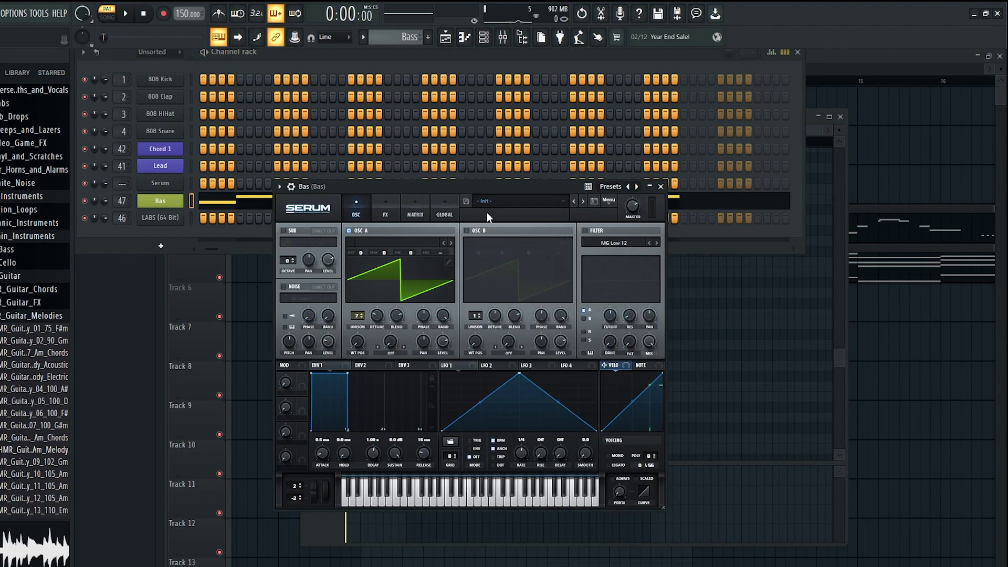
click(391, 242)
click(540, 276)
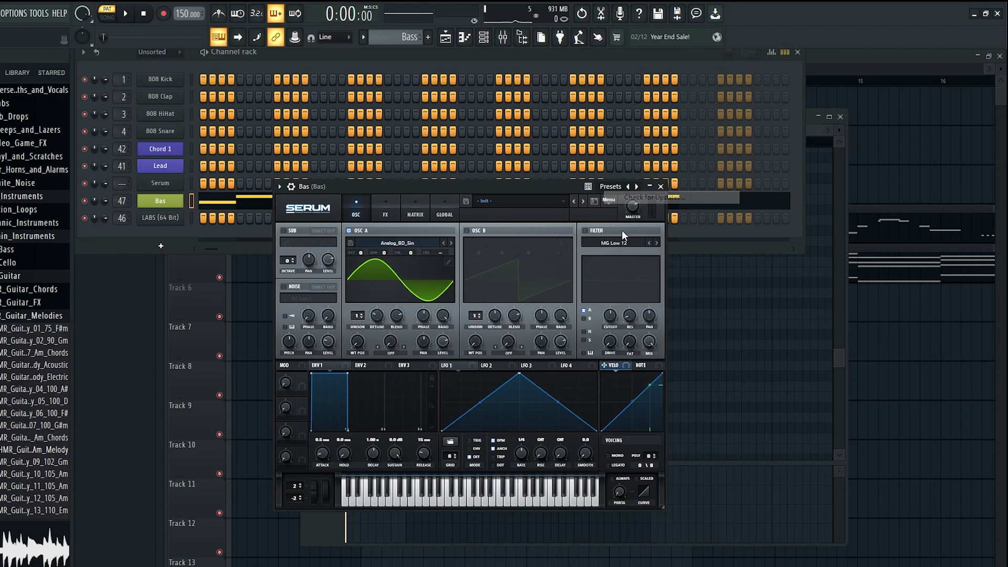
Reset the Bas Serum to its init preset
click(608, 203)
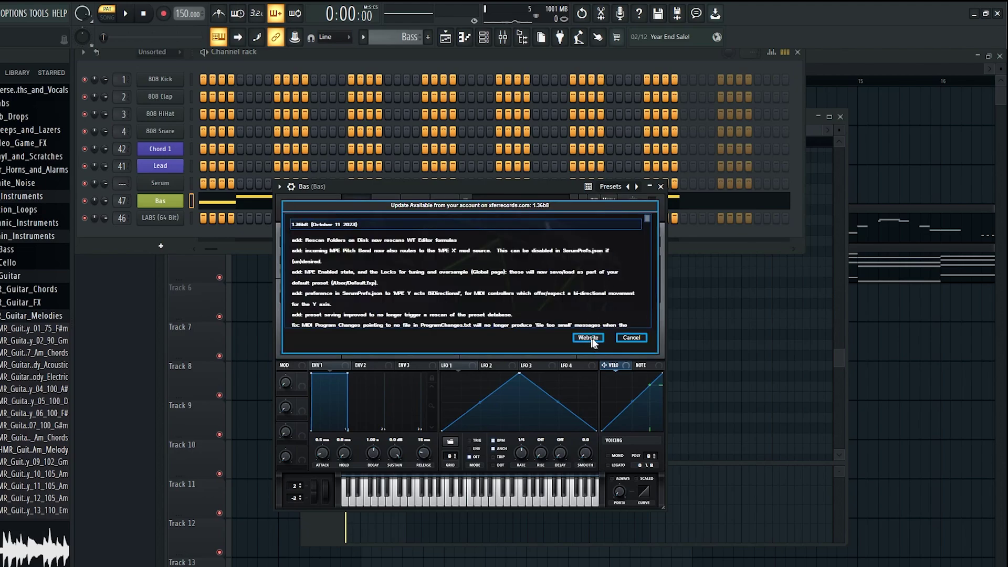
click(592, 339)
click(609, 202)
click(633, 228)
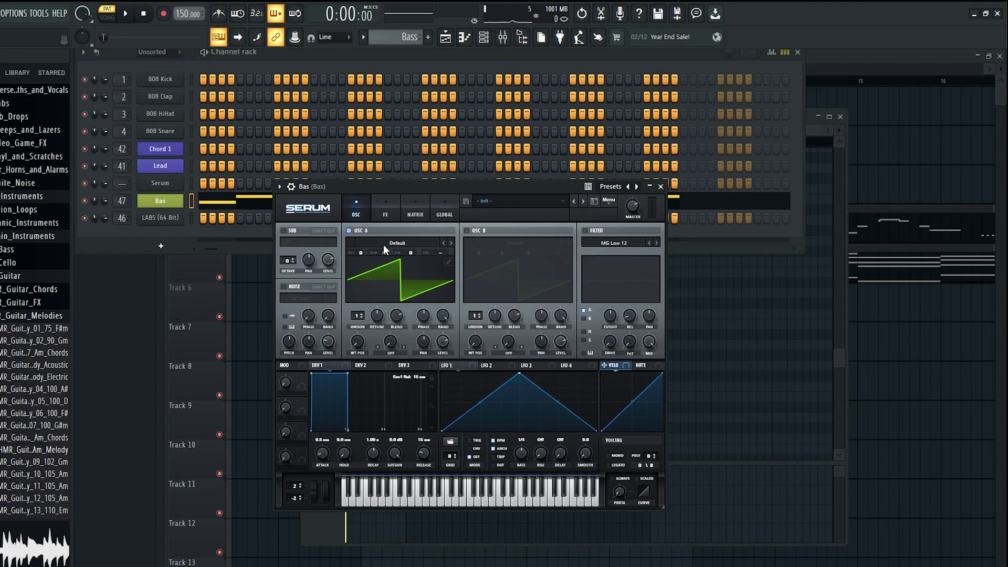
Enable Serum's noise oscillator for the bass and load the BrightWhite analog noise
click(287, 297)
mouse_move(315, 310)
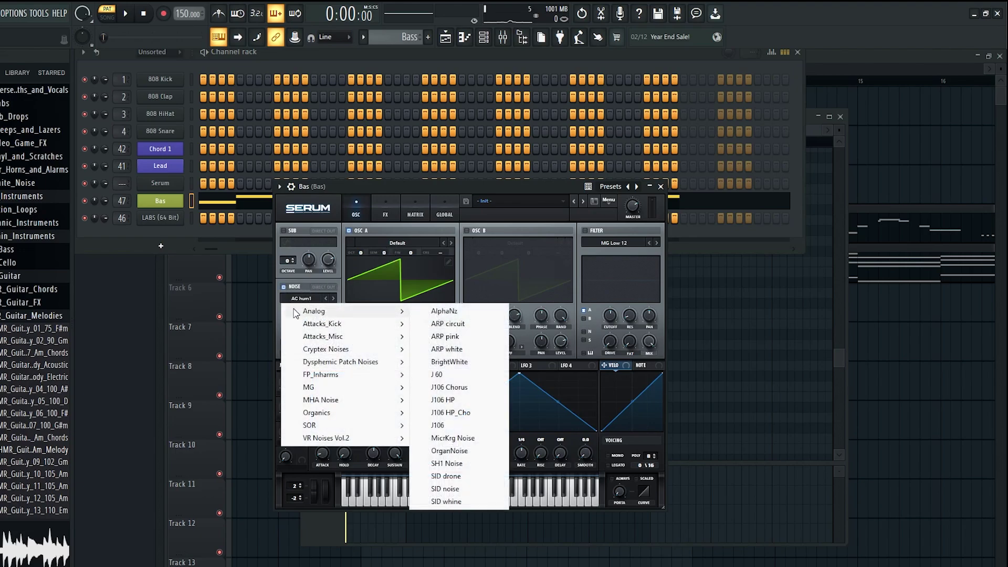
click(471, 362)
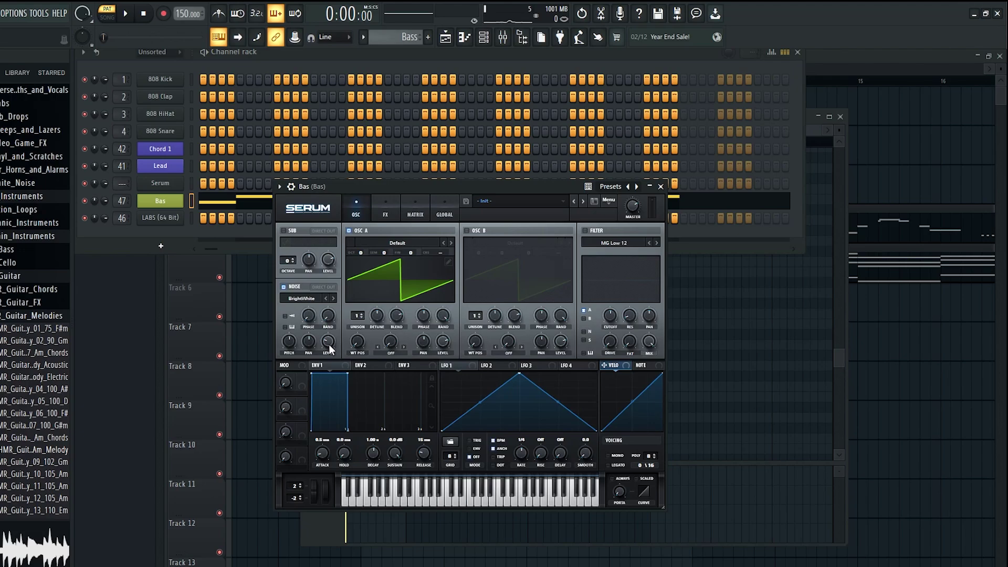
Enable Tube distortion in the bass Serum's effects, raise its drive and audition the Bass pattern
click(390, 211)
click(287, 245)
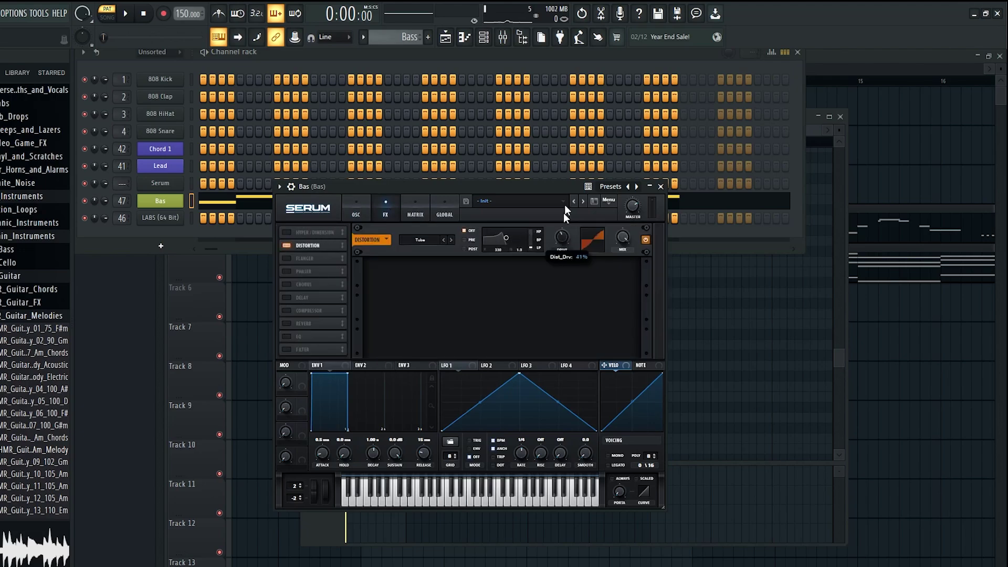
drag(531, 181, 536, 175)
key(space)
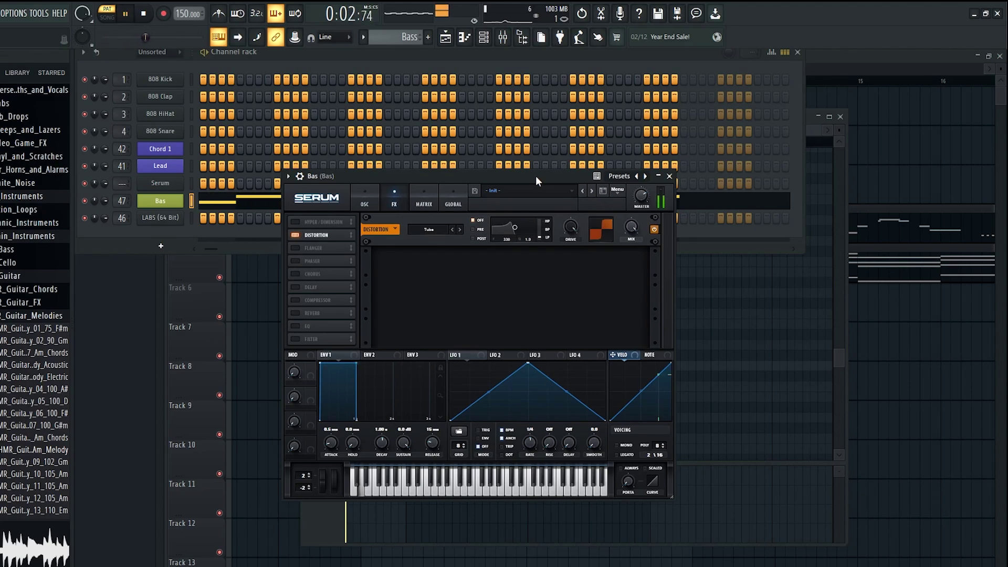
drag(535, 175, 531, 253)
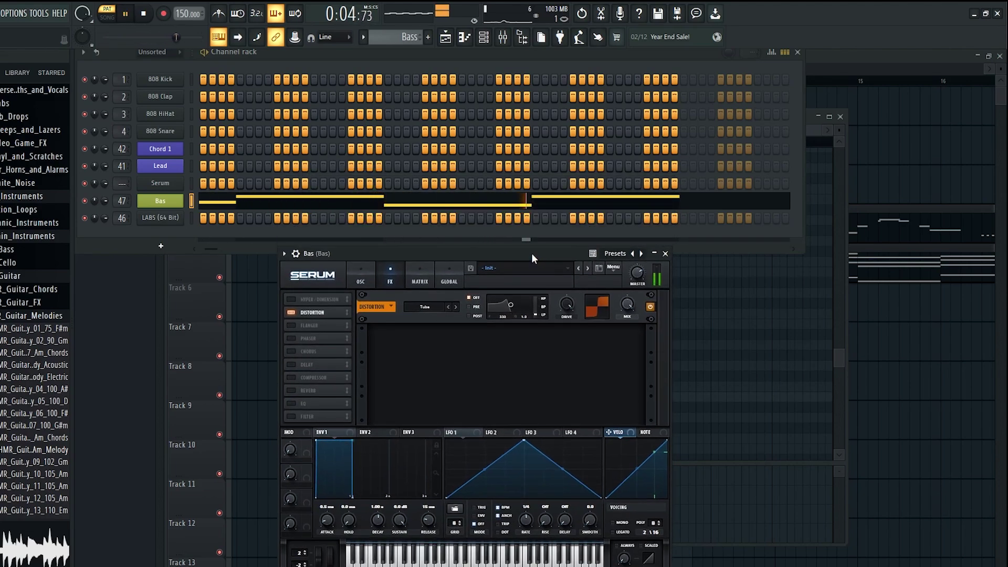
key(space)
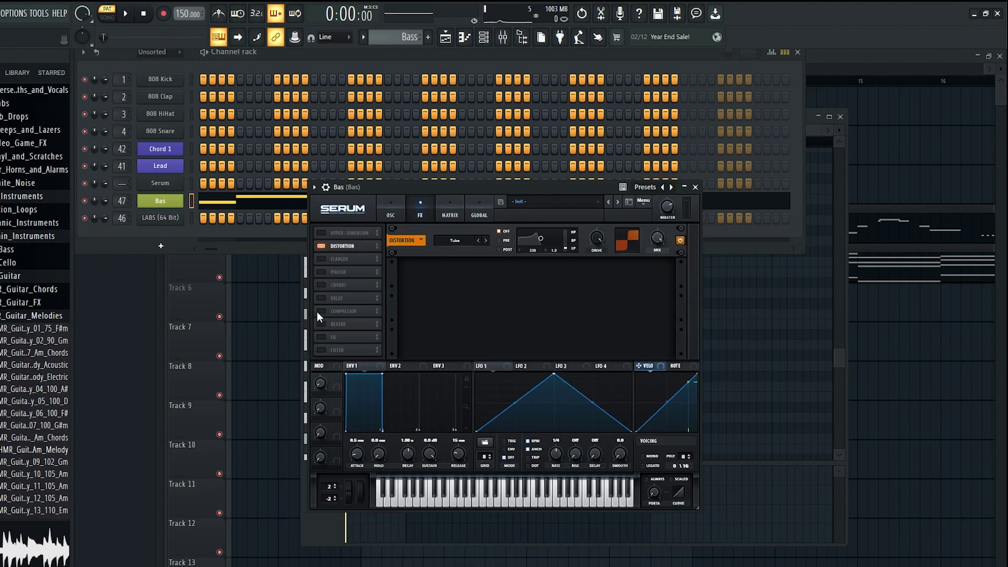
Add a multiband compressor after the distortion, adjust its gain and audition the Bass pattern
click(319, 311)
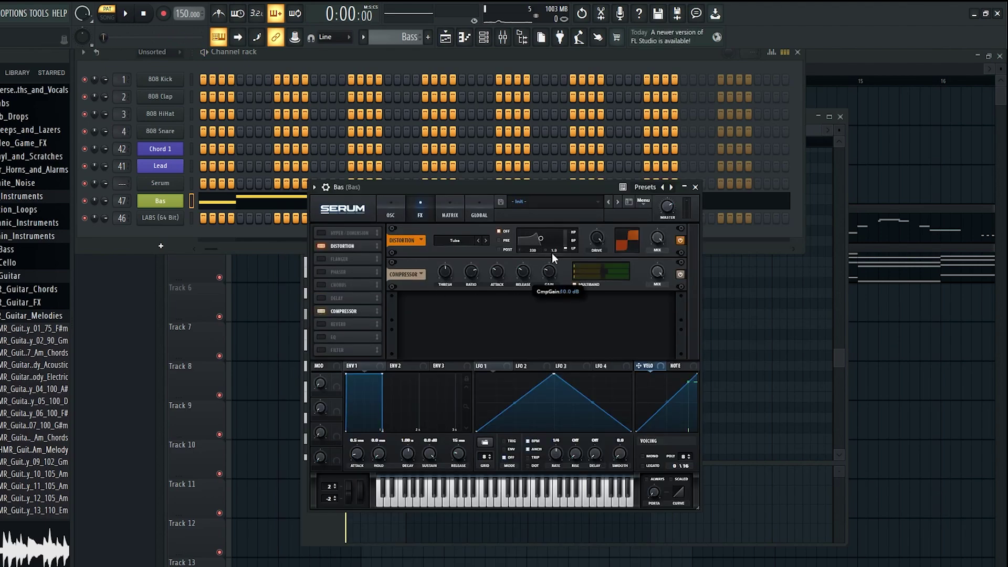
key(space)
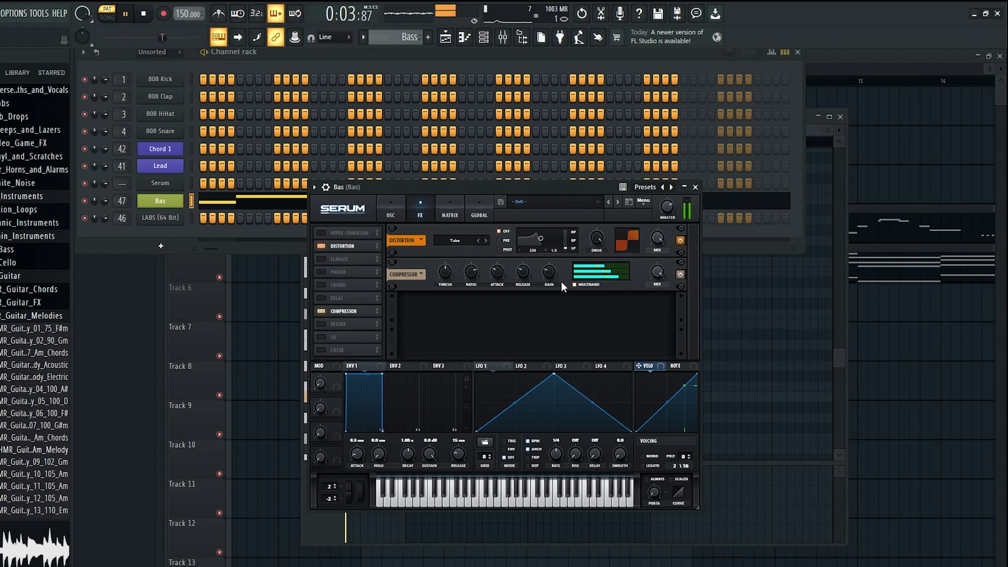
key(space)
Move the last note of the Bass pattern up to G3 and audition the pattern
key(F7)
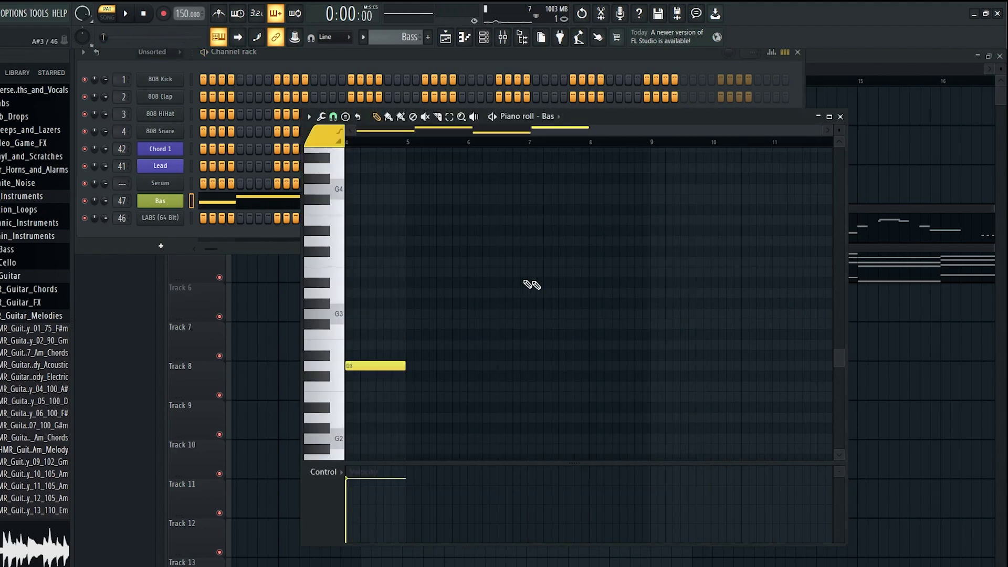
scroll(644, 338, left, 3)
scroll(502, 290, up, 3)
scroll(538, 299, up, 2)
drag(538, 302, 537, 262)
key(space)
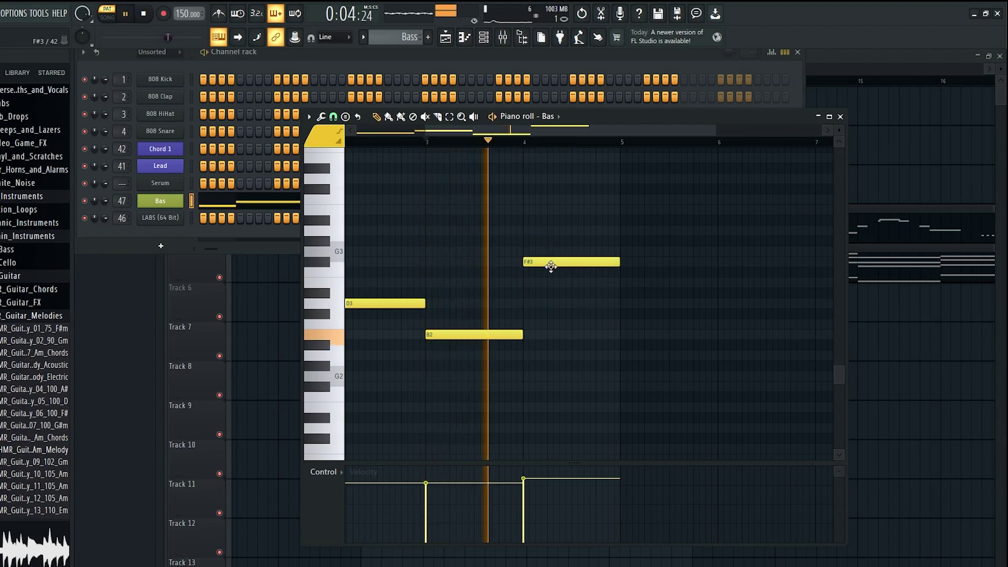
drag(550, 266, 546, 255)
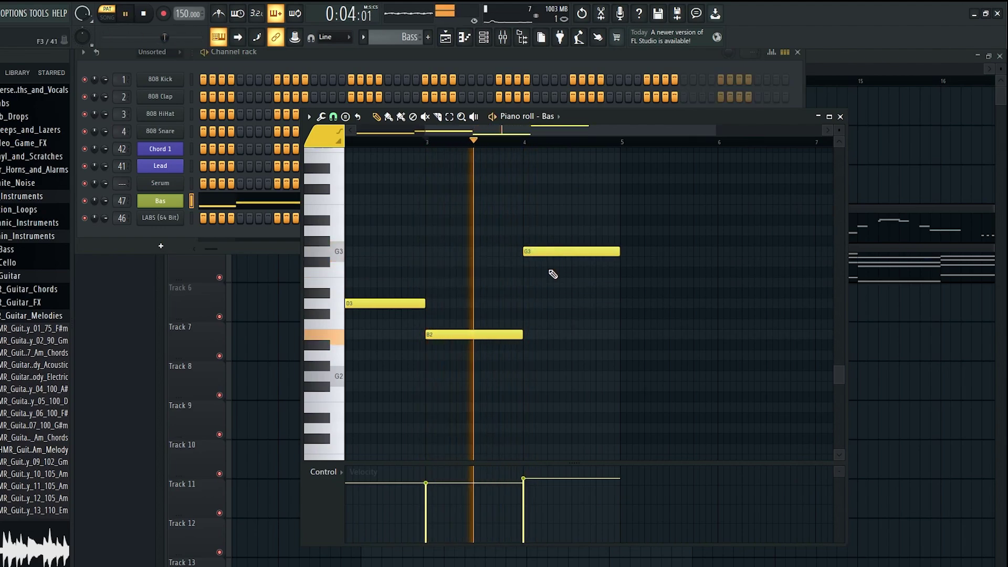
scroll(556, 281, down, 2)
key(space)
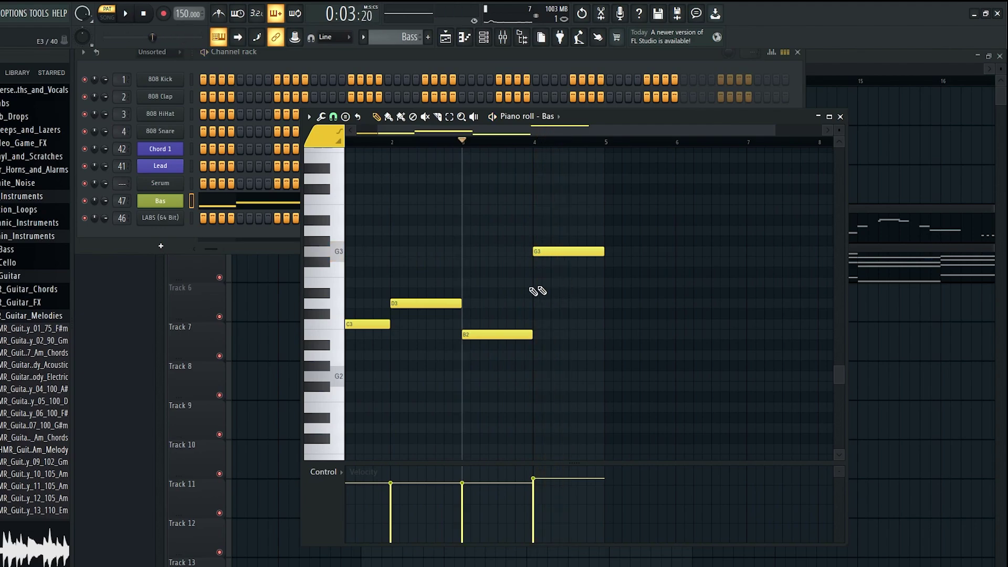
Load the Analog_BD_Sin wavetable into oscillator A of the Bas Serum and audition the Bass pattern
click(180, 202)
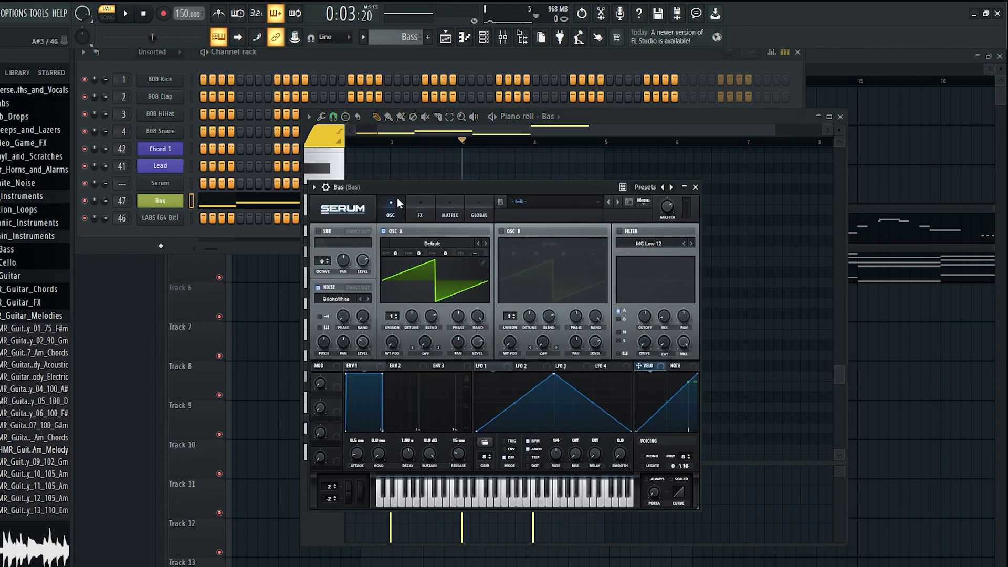
drag(425, 189, 446, 177)
click(433, 230)
mouse_move(452, 241)
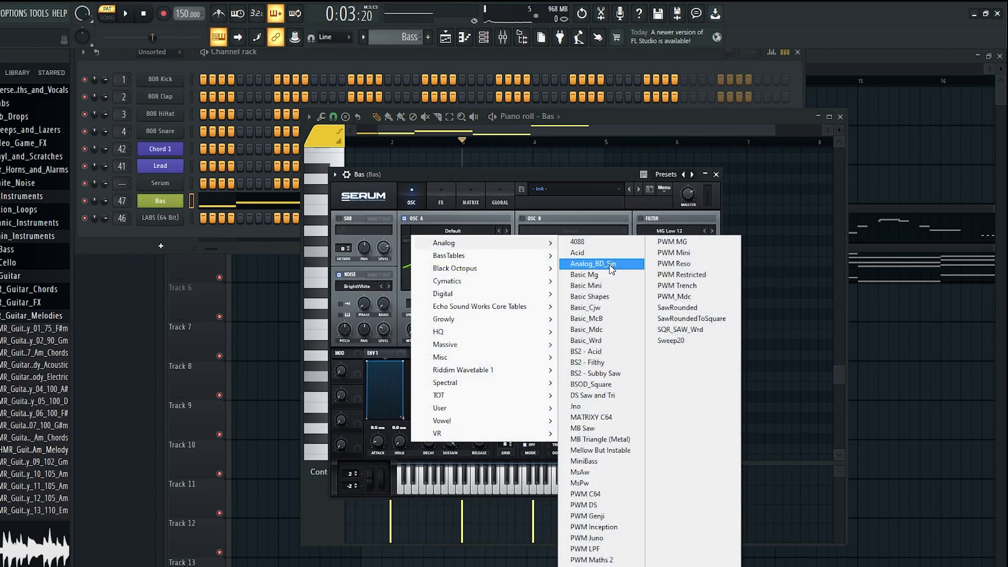
click(610, 264)
drag(484, 173, 496, 168)
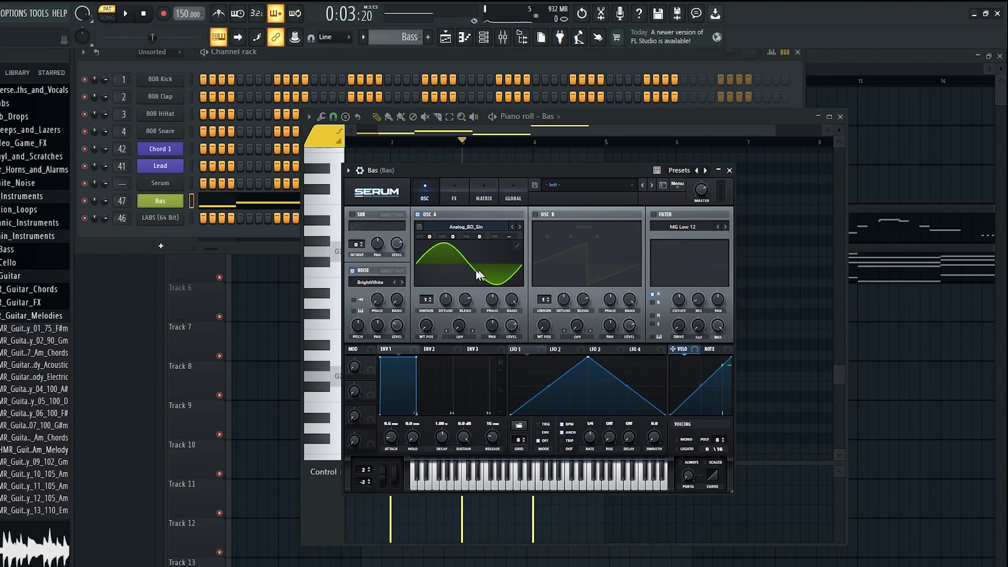
key(space)
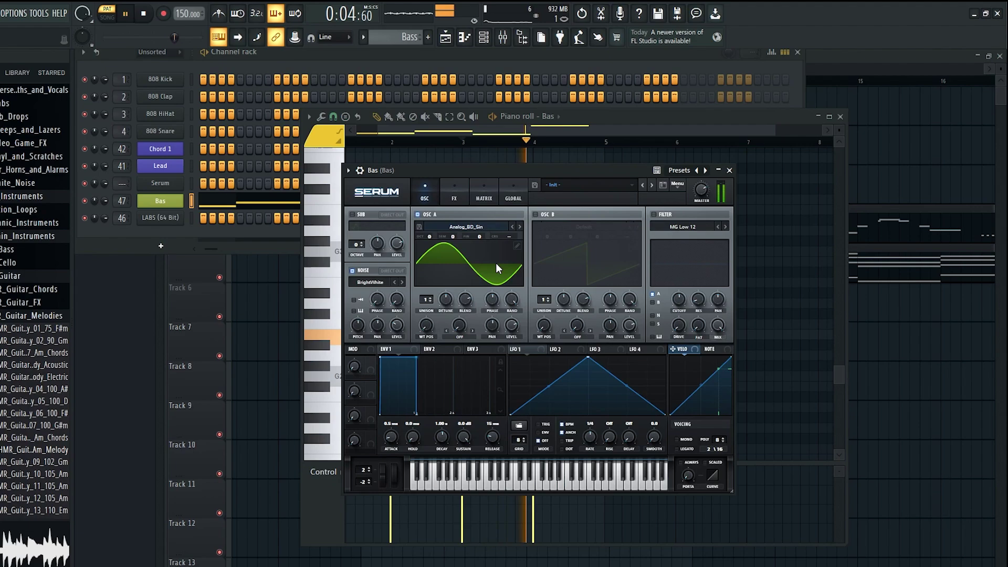
key(space)
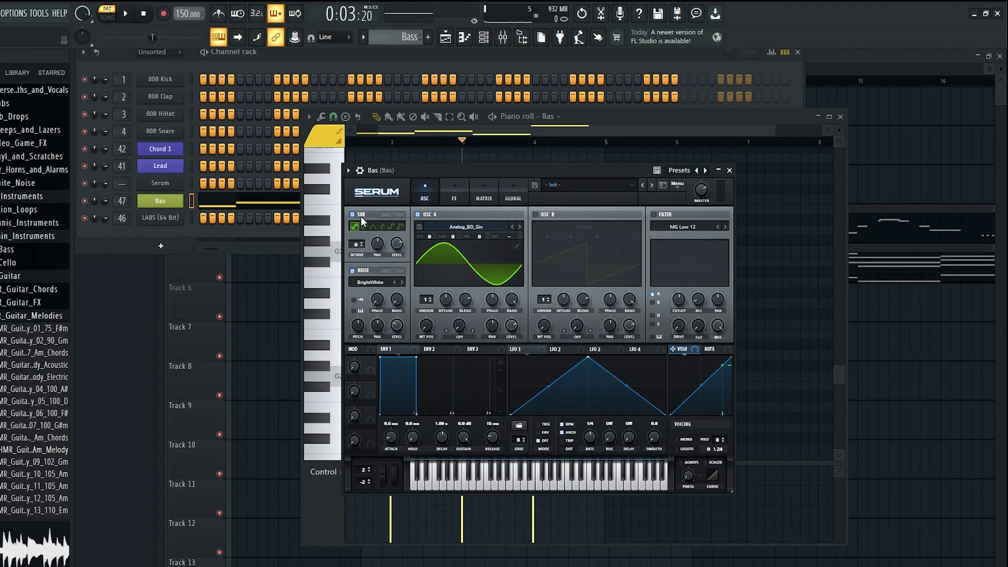
Turn on oscillator B with the Default wavetable and compare the bass sound with it on and off
click(546, 215)
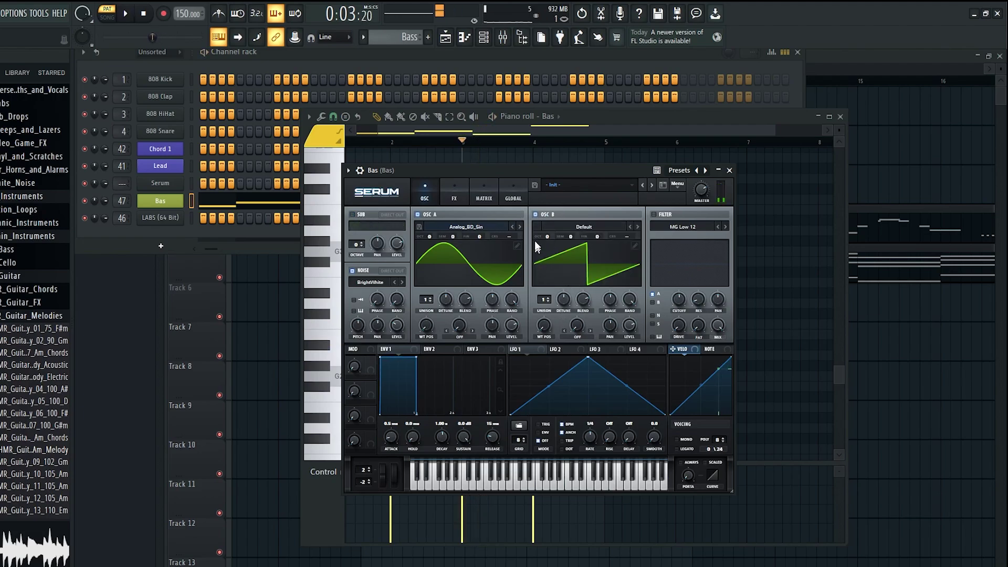
key(space)
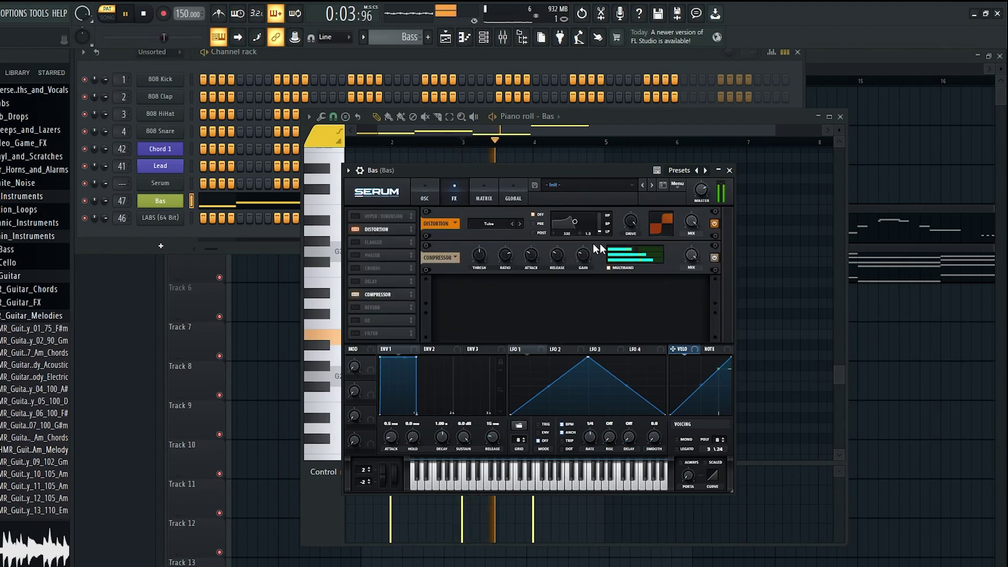
click(543, 213)
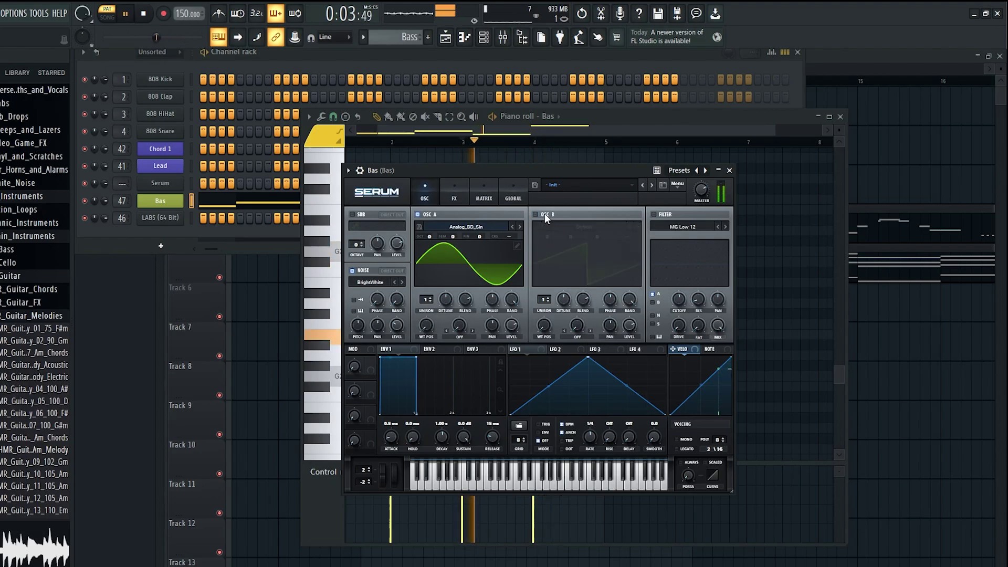
click(544, 213)
key(space)
key(space)
Adjust oscillator B's level and switch off oscillator A while the Bass pattern plays
key(space)
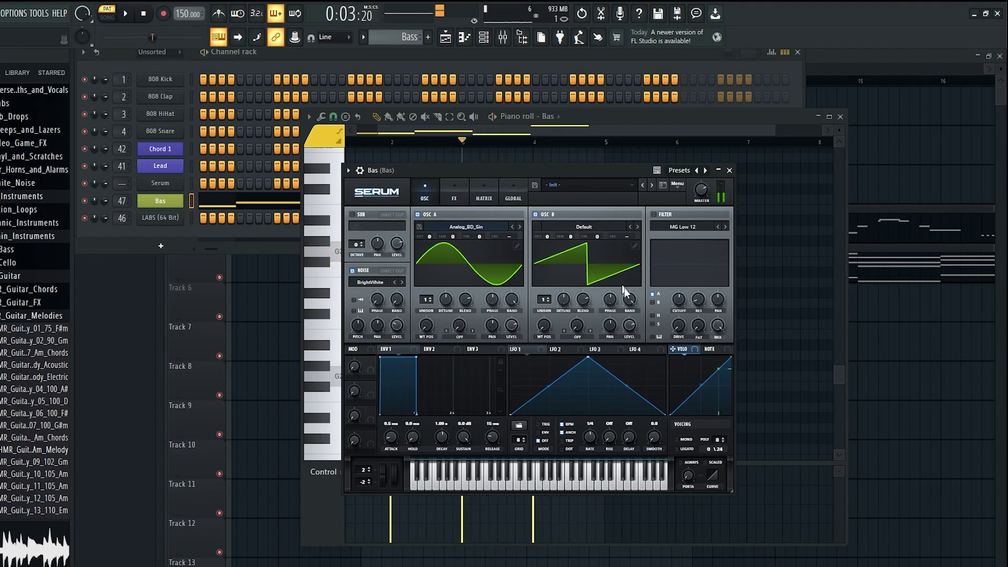
key(space)
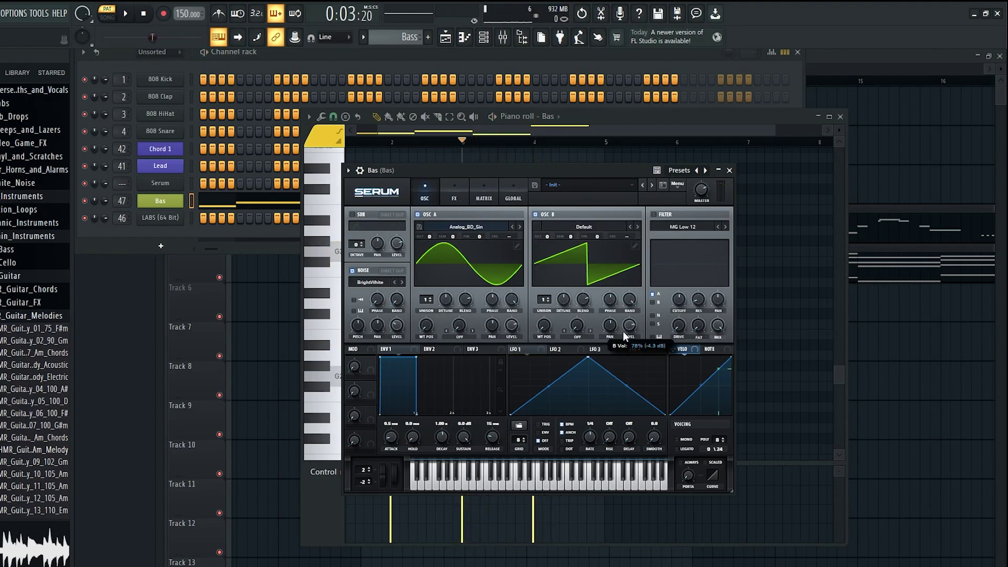
key(space)
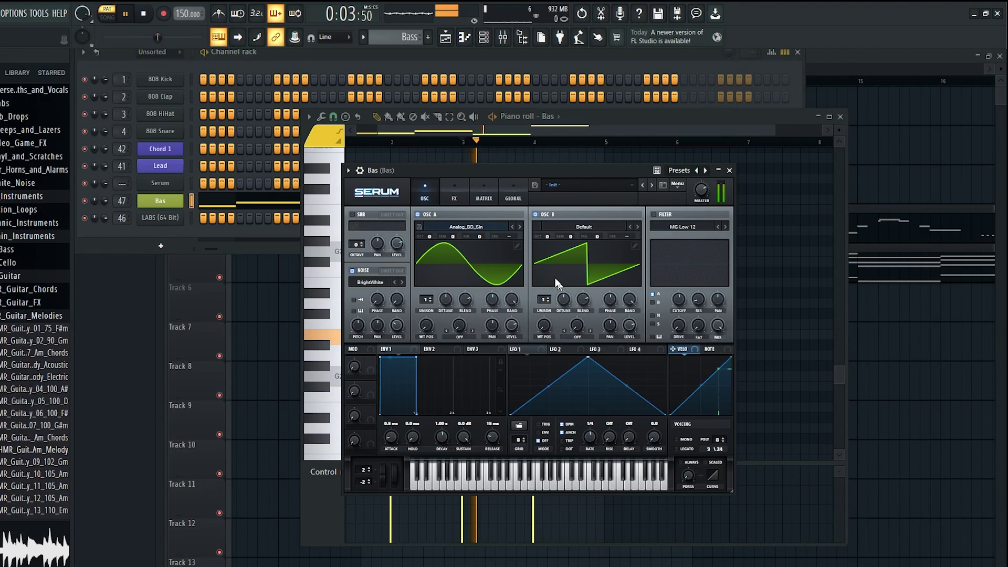
click(430, 213)
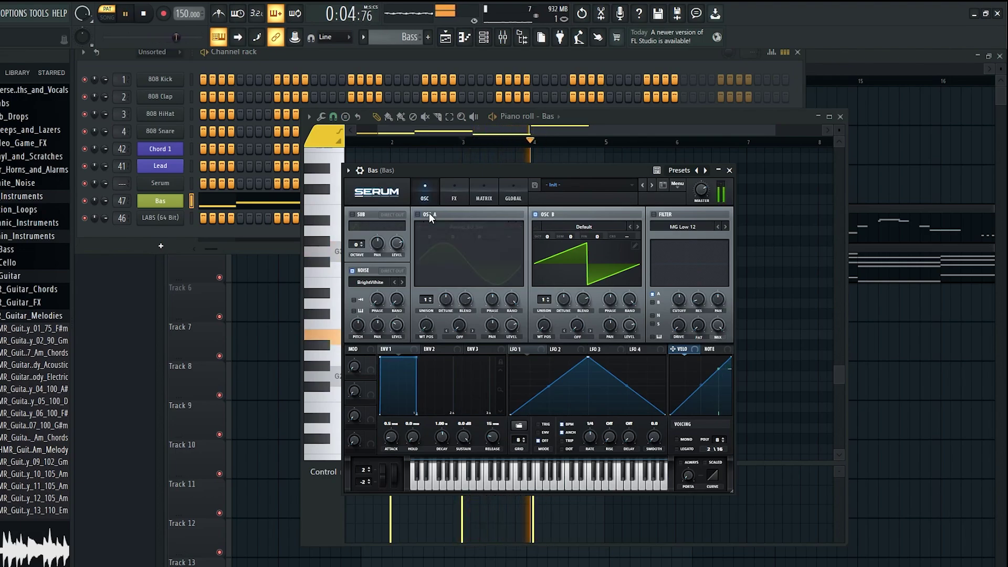
Turn on oscillator A with 4 unison voices, switch off oscillator B and audition the Bass pattern
click(429, 213)
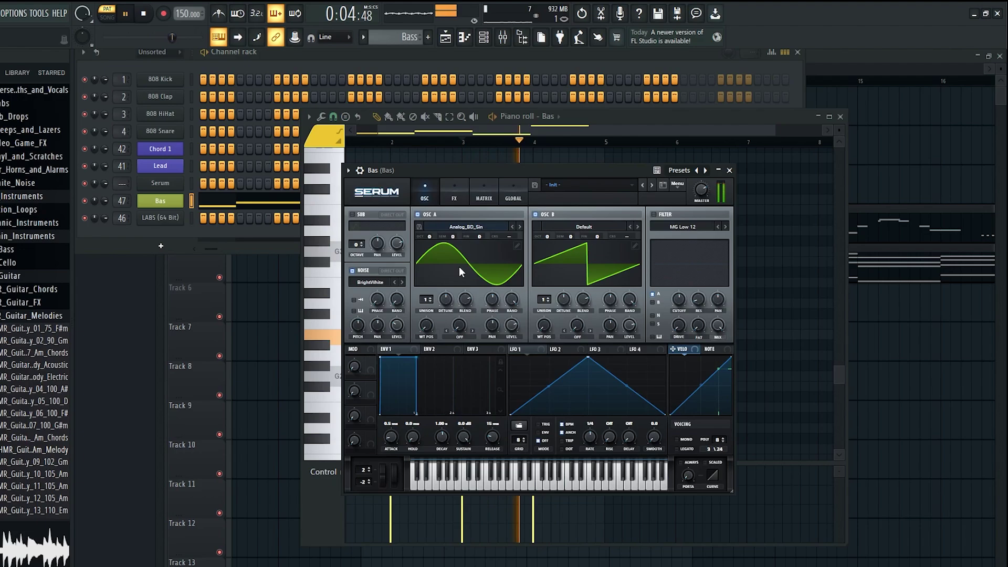
key(space)
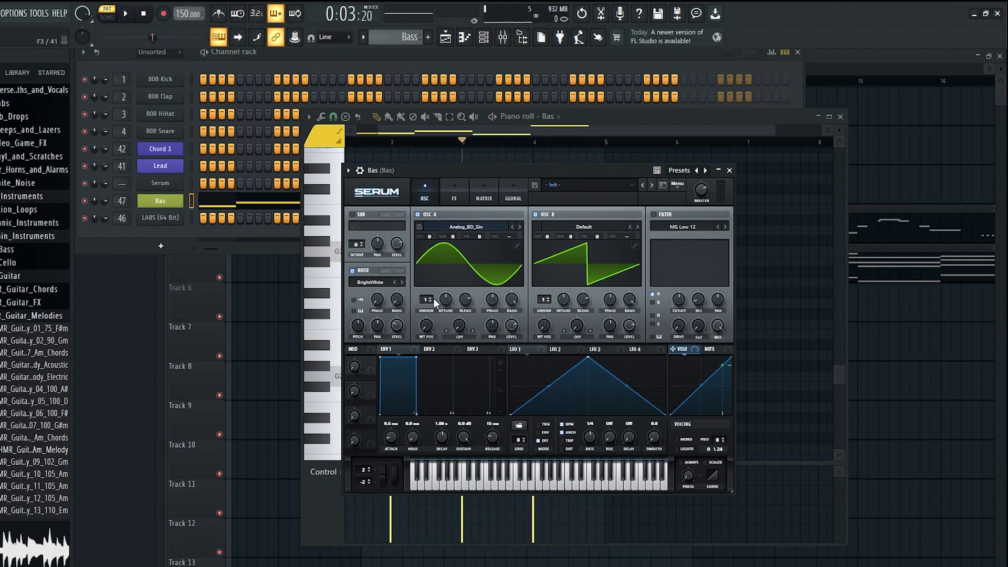
mouse_move(434, 298)
mouse_down()
mouse_move(434, 278)
mouse_move(446, 302)
mouse_move(430, 305)
mouse_up()
click(536, 215)
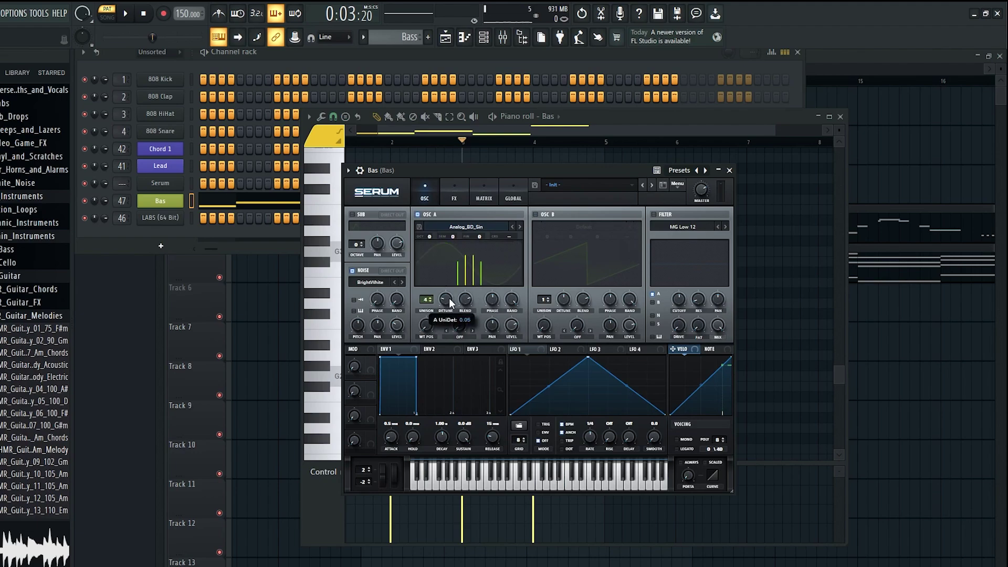
key(space)
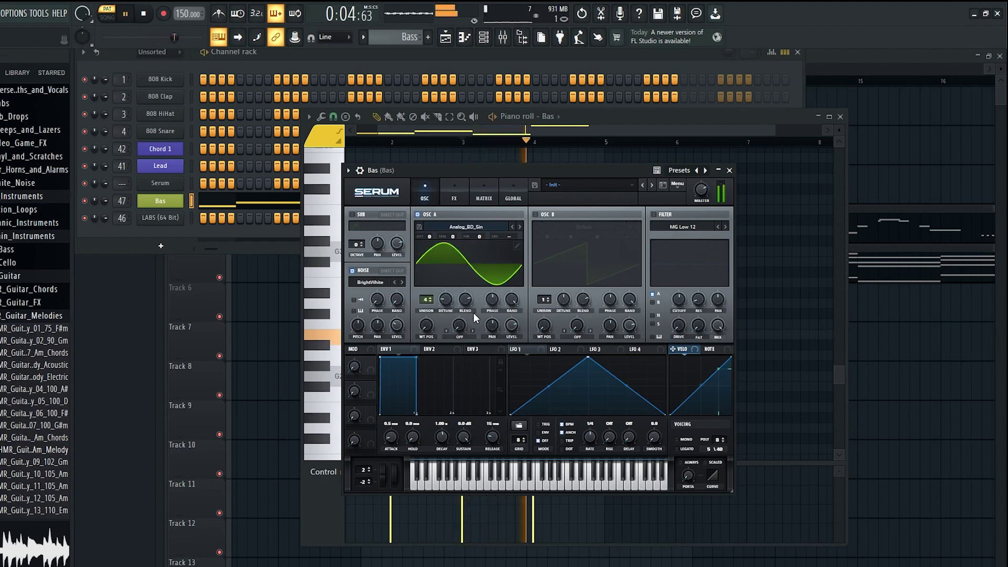
key(space)
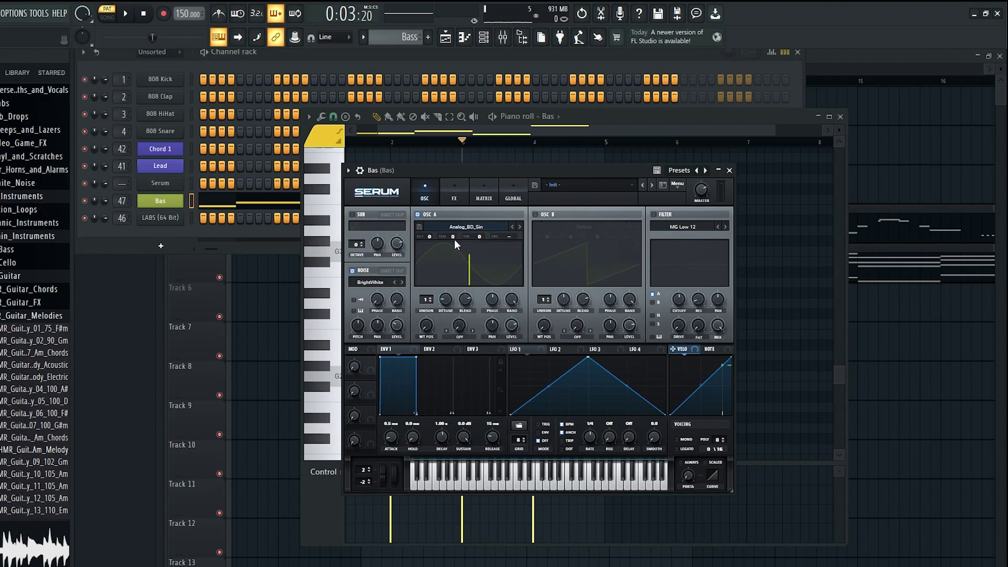
Load the Basic Shapes wavetable from the Analog group into oscillator A, shift its wavetable position and audition the bass
click(466, 227)
mouse_move(479, 239)
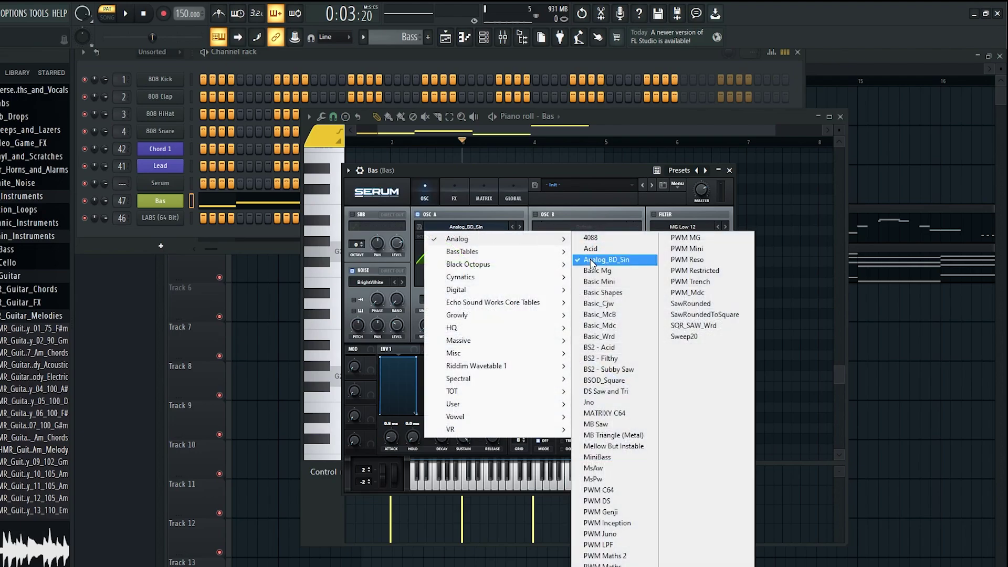
click(603, 292)
drag(432, 323, 428, 292)
key(space)
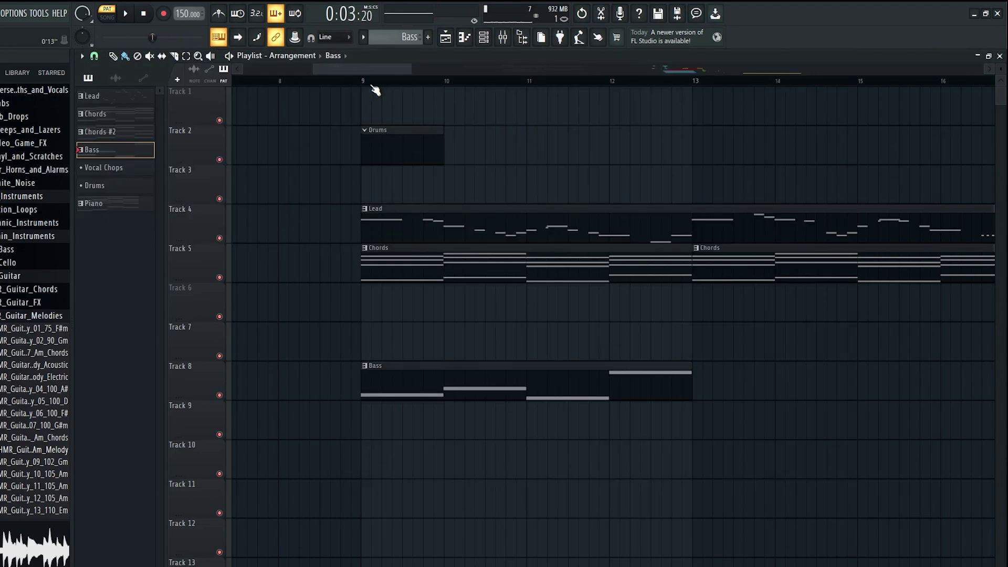
Play the arrangement from bar 9 and check the Bas track in the mixer alongside the lead and chords
click(371, 84)
key(space)
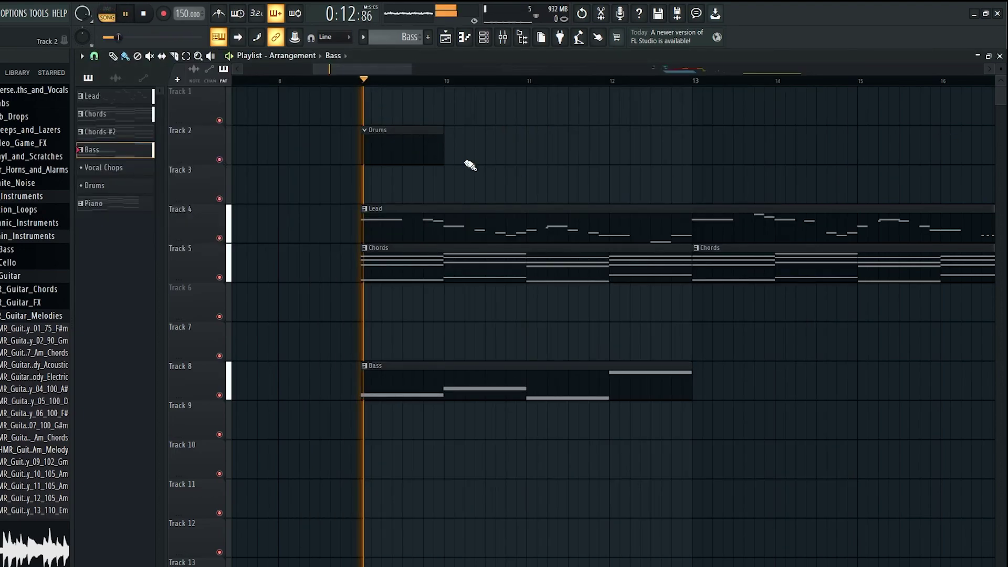
key(F9)
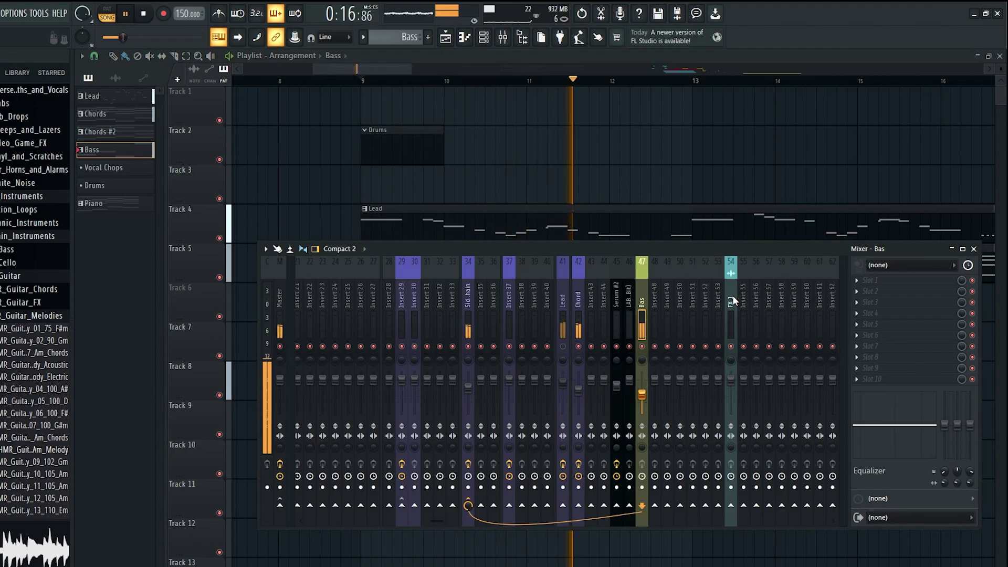
key(space)
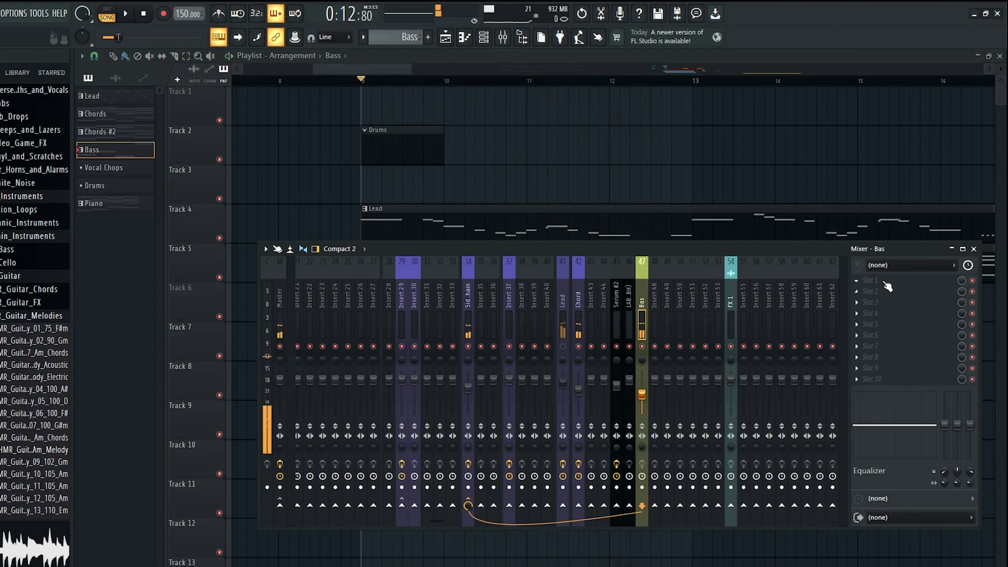
Add Fruity Parametric EQ 2 to the Bas track, turn band 1 into a steep high-pass at band 2's frequency and audition it
click(870, 280)
click(704, 402)
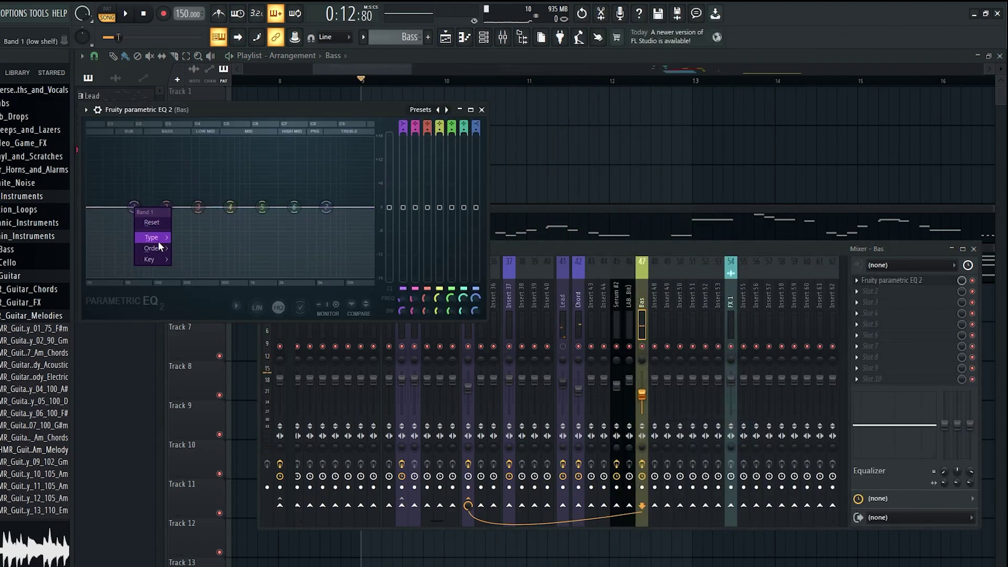
mouse_move(158, 240)
click(199, 270)
right_click(135, 206)
click(184, 259)
drag(134, 206, 166, 207)
key(space)
key(space)
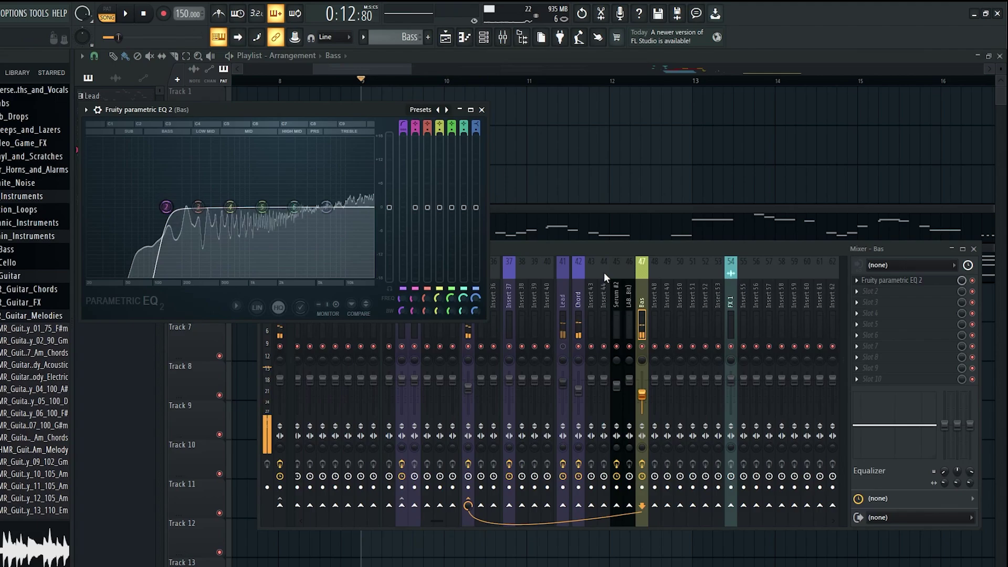
Add a new Serum channel to the channel rack and move it up directly below Bas
click(484, 37)
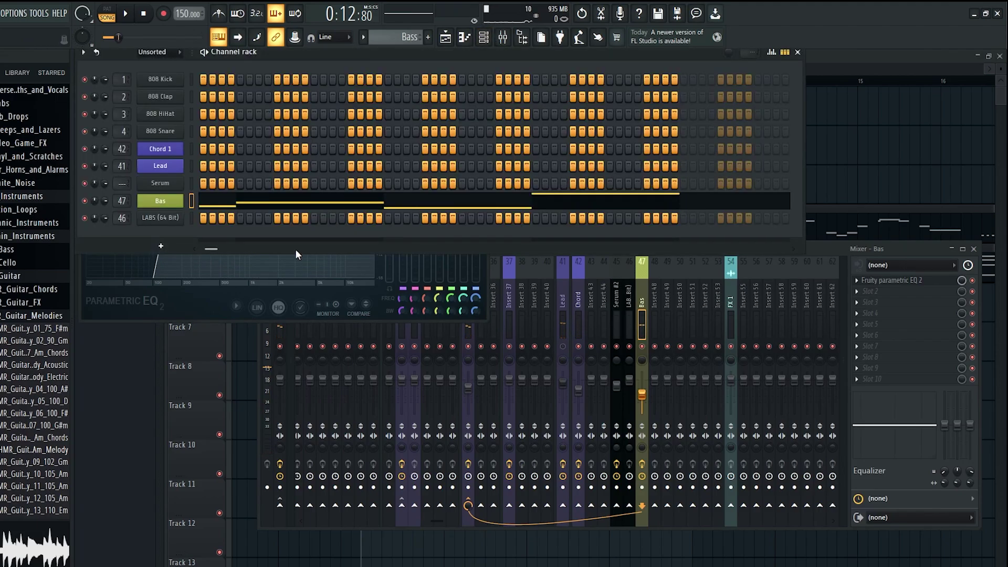
click(161, 246)
click(184, 109)
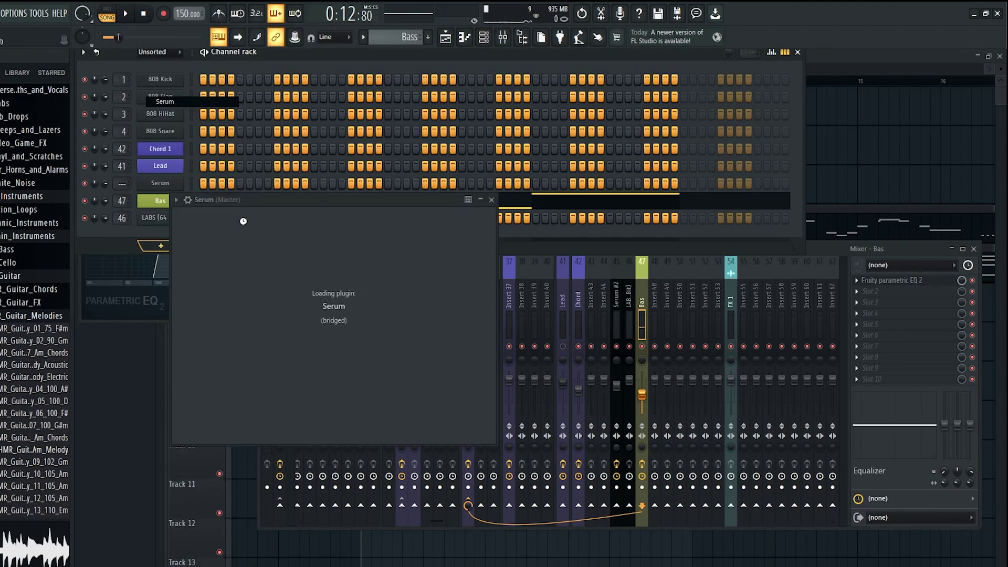
click(193, 180)
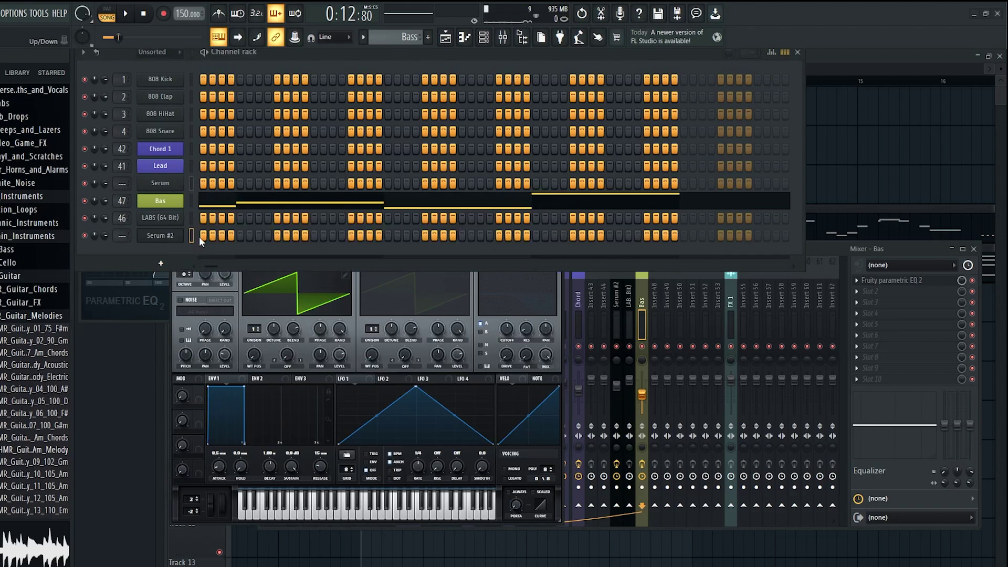
key(alt+Up)
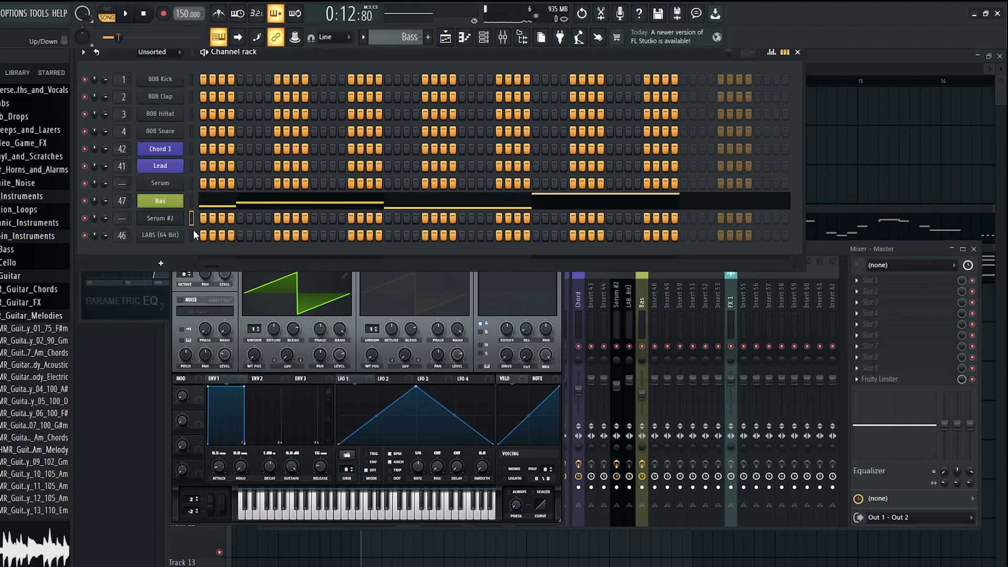
Colour the new Serum #2 channel the same green as the Bas channel
right_click(178, 219)
key(Caps_Lock)
click(211, 244)
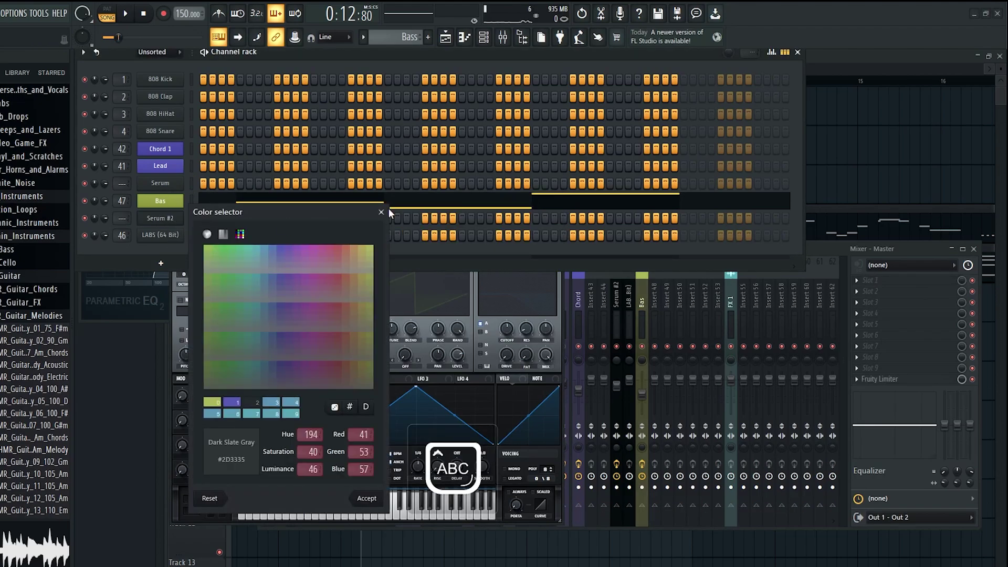
click(371, 248)
key(Return)
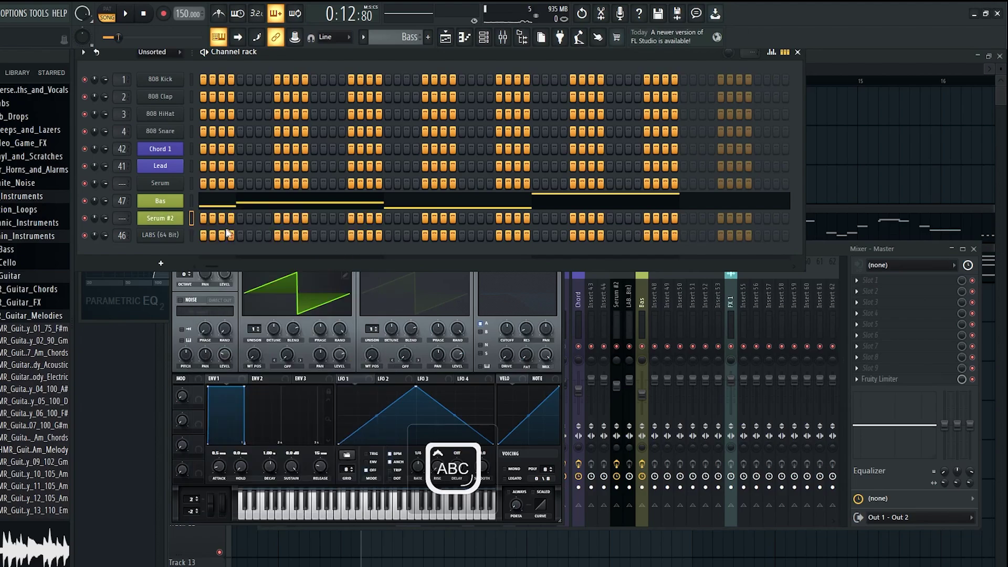
Rename the Serum #2 channel to Sub
right_click(178, 219)
click(201, 242)
text(S)
key(Caps_Lock)
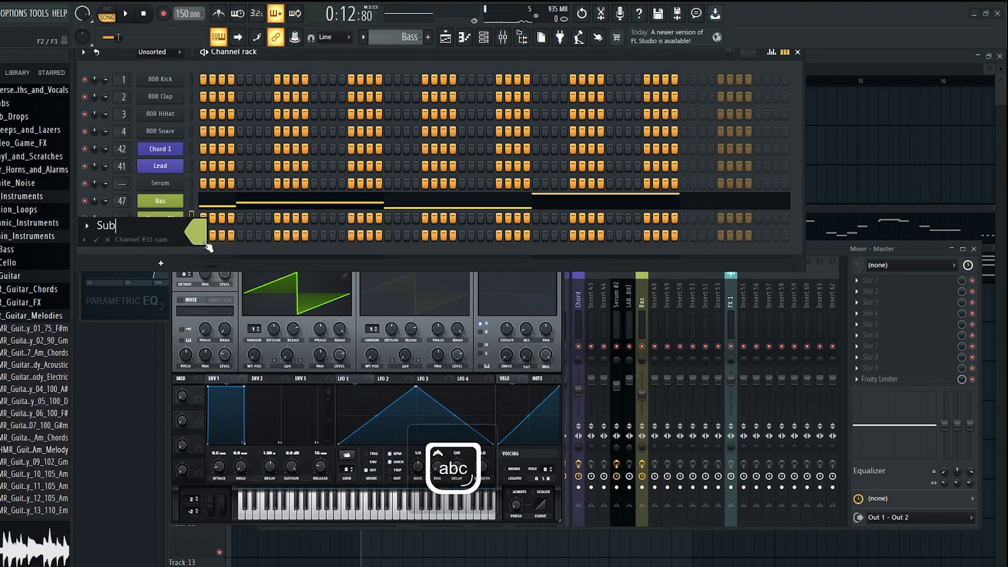
text(ub)
key(Return)
Route the Sub channel to mixer track 48 and send that track only to the sidechain track 34
right_click(659, 319)
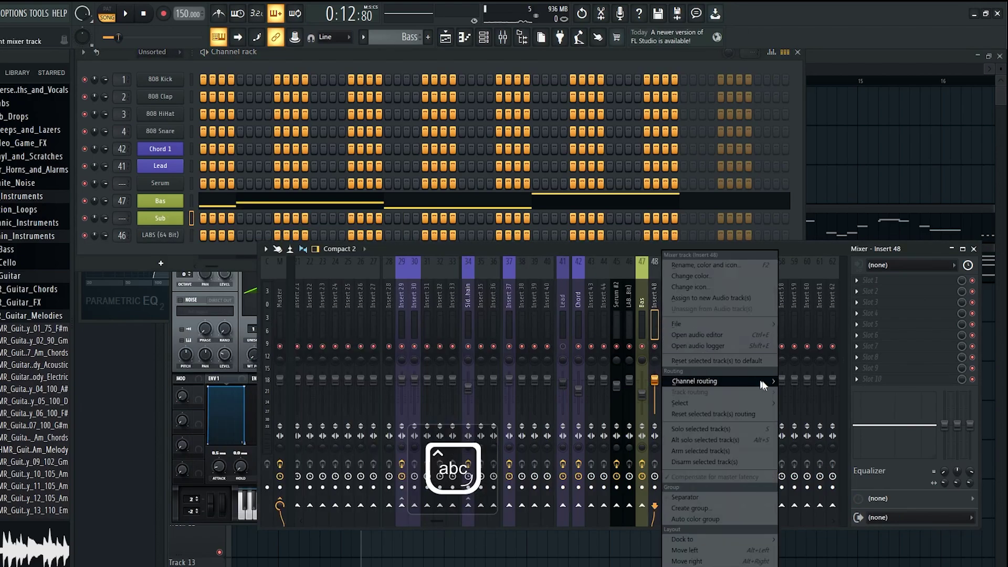
mouse_move(756, 382)
click(850, 381)
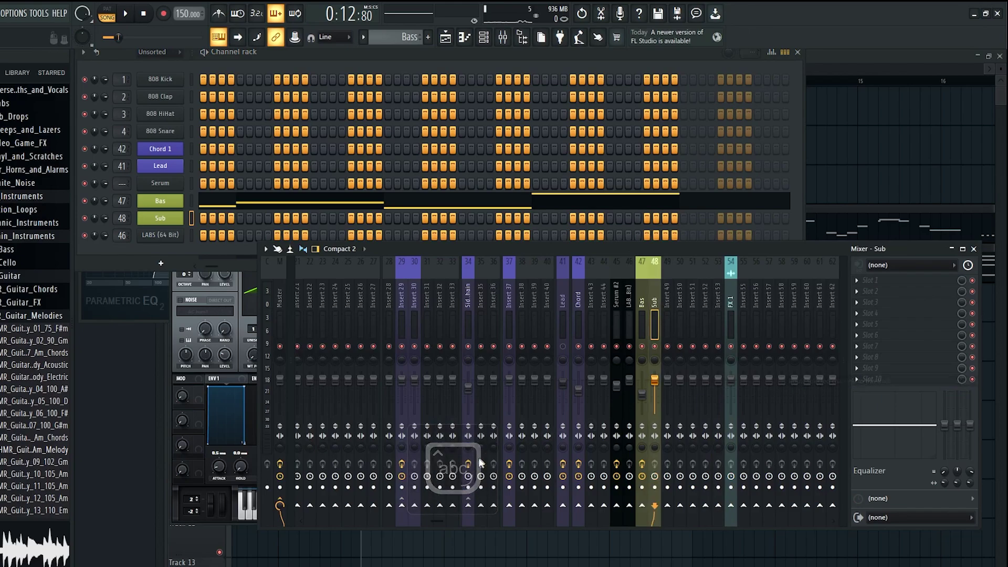
right_click(472, 506)
click(486, 524)
Bring up the Serum instrument of the Sub channel
click(164, 218)
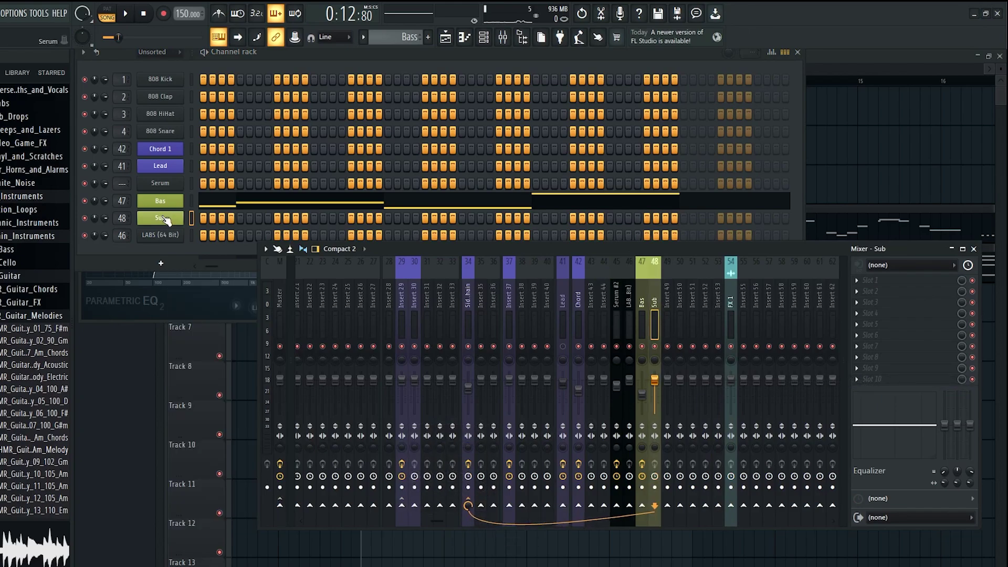
Open the Sub channel's Serum and set oscillator A's wavetable to Analog_BD_Sin
drag(450, 188, 548, 173)
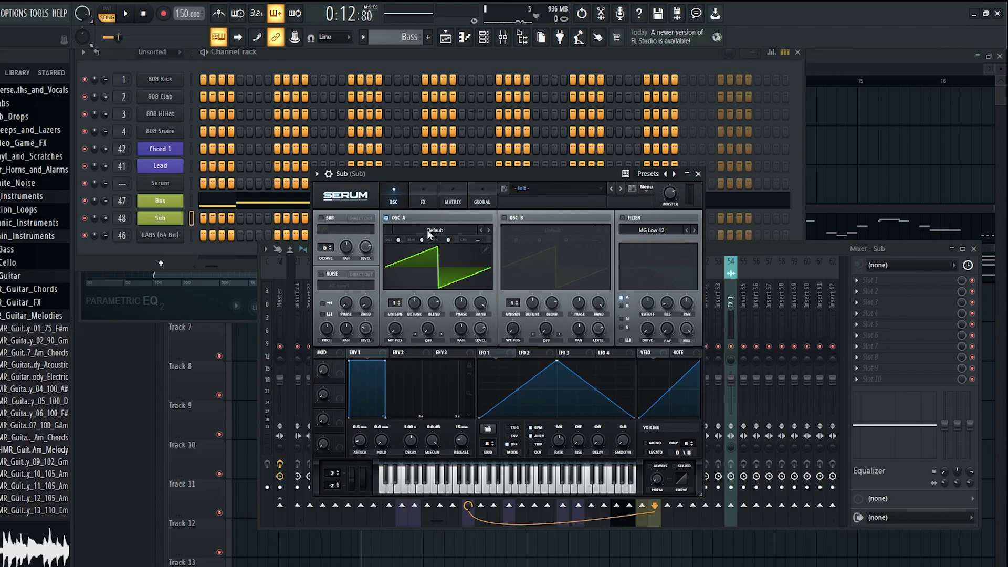
click(435, 230)
click(583, 263)
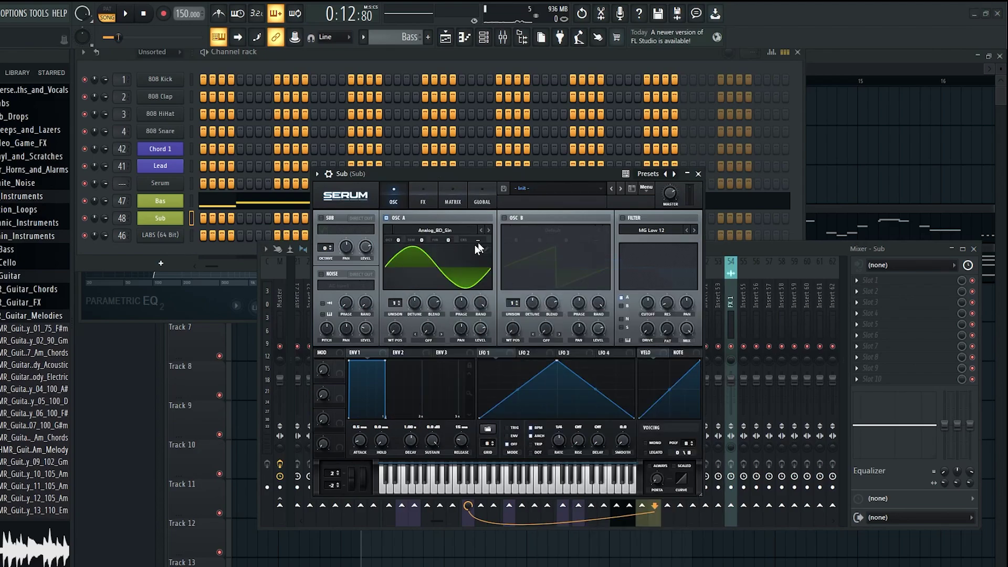
Copy all four notes from the Bas channel's piano roll into the Sub channel's piano roll
click(250, 207)
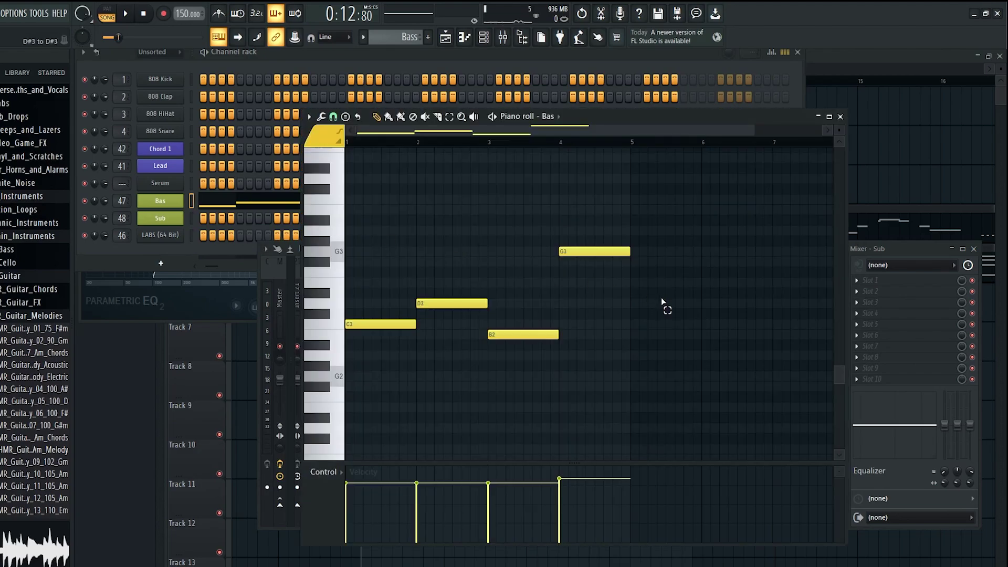
key(ctrl+a)
click(192, 219)
click(463, 39)
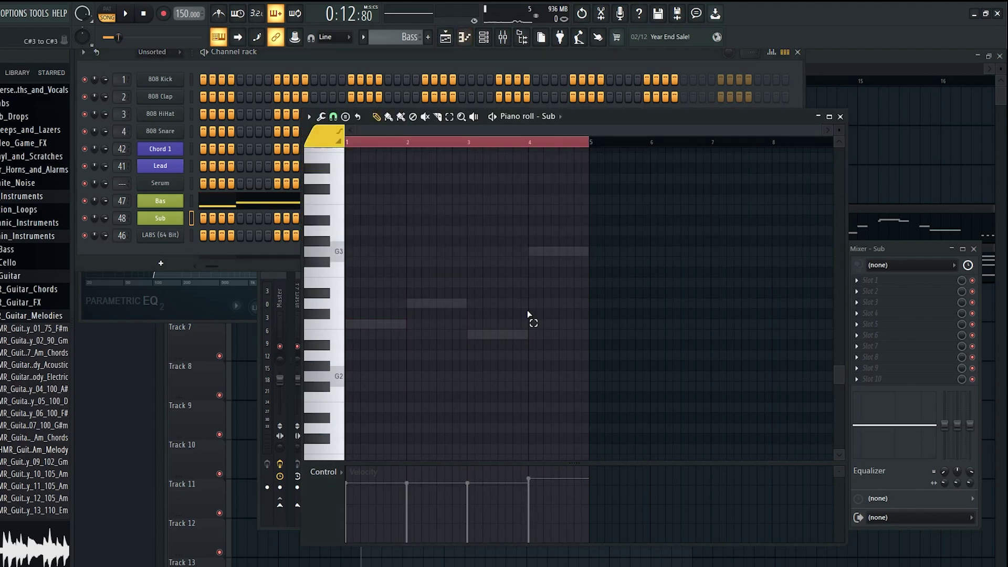
key(ctrl+v)
Switch to pattern playback and audition the sub notes an octave lower and at their original pitch, leaving them at the original octave
key(ctrl+Down)
key(ctrl+d)
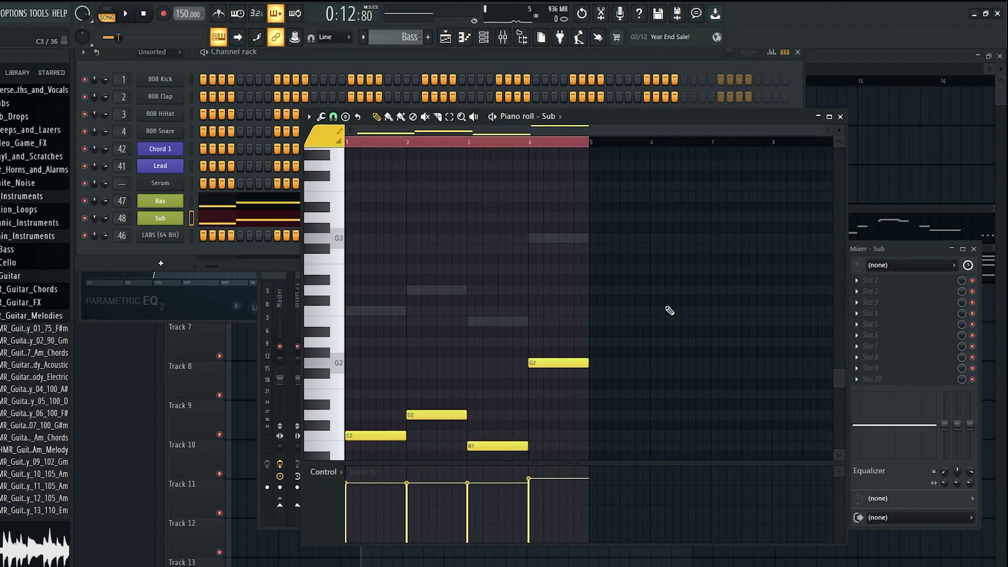
click(107, 9)
key(space)
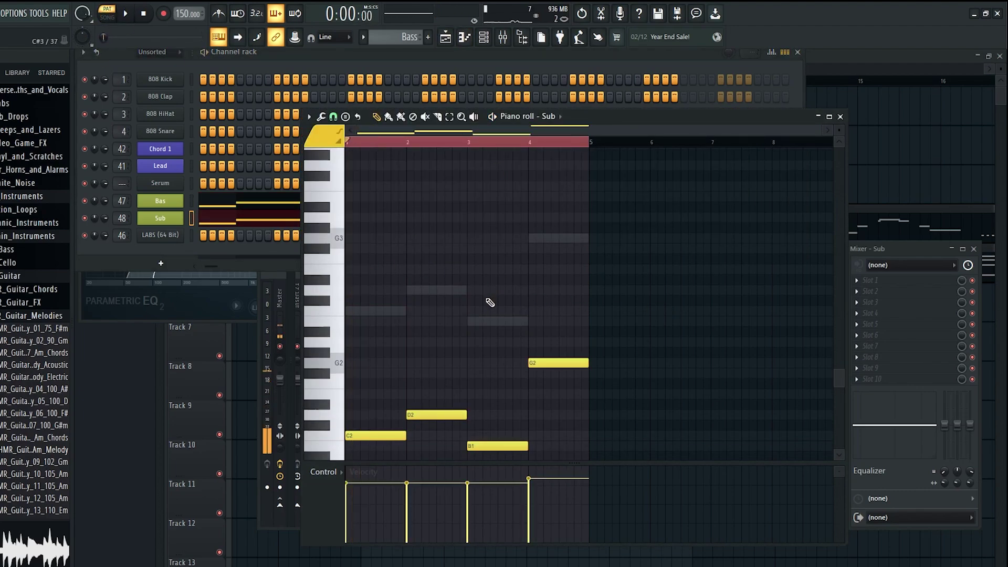
key(ctrl+Up)
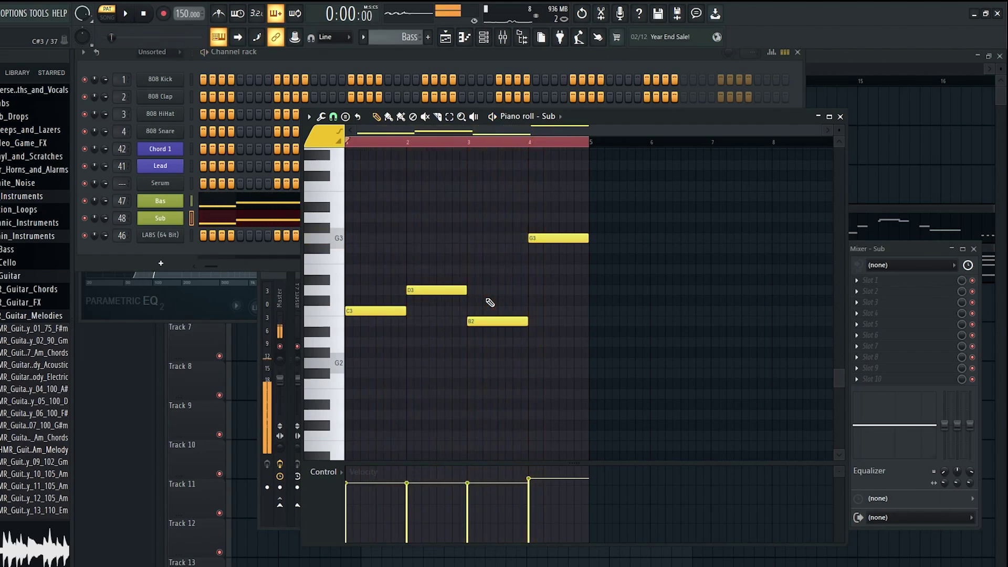
key(ctrl+Down)
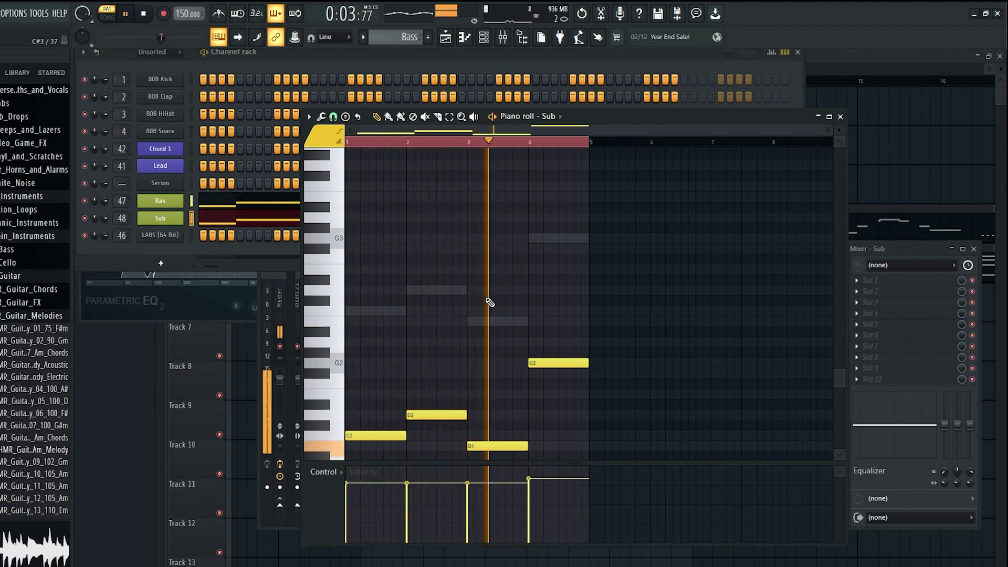
key(space)
key(ctrl+Up)
Lower only the last sub note, in bar 4, by one octave to G2
scroll(316, 340, up, 4)
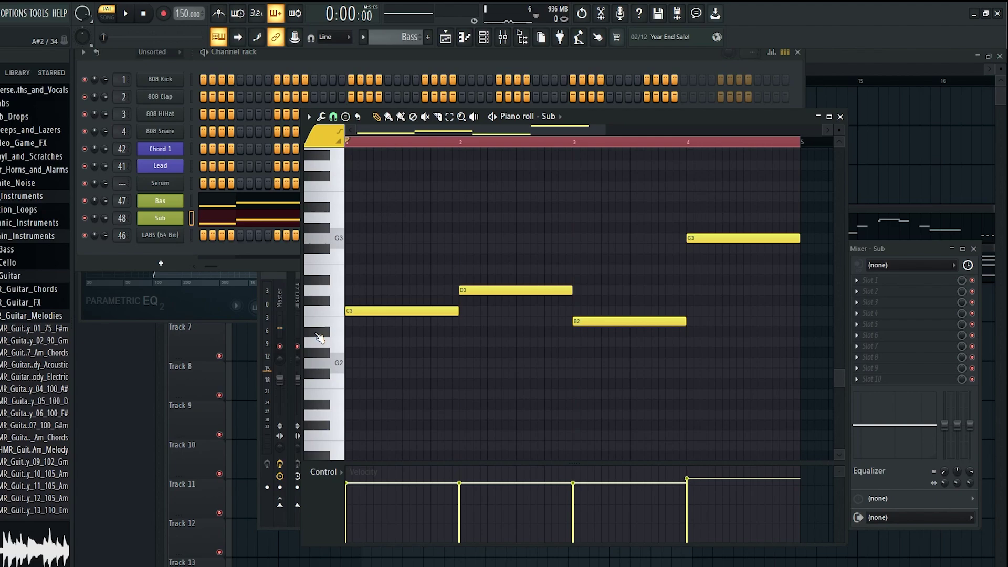
scroll(316, 339, down, 1)
drag(718, 222, 344, 411)
drag(736, 202, 387, 371)
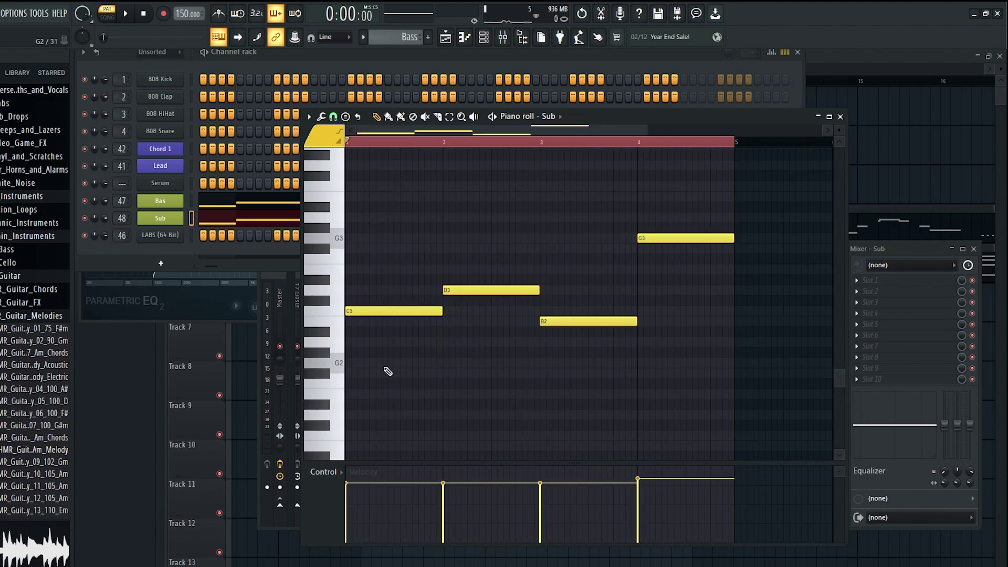
drag(751, 259, 701, 194)
key(ctrl+Down)
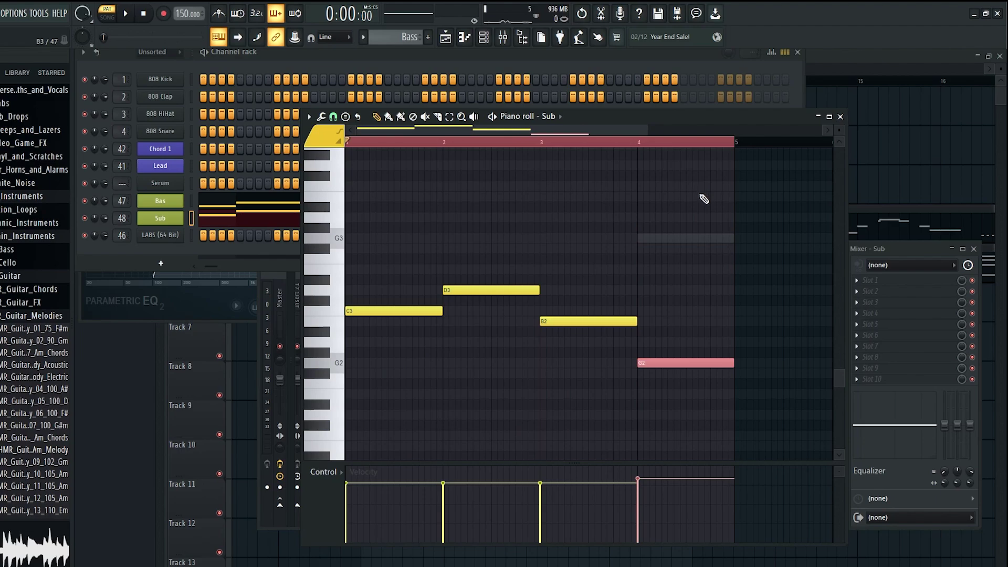
key(ctrl+d)
scroll(719, 267, down, 1)
scroll(382, 272, up, 1)
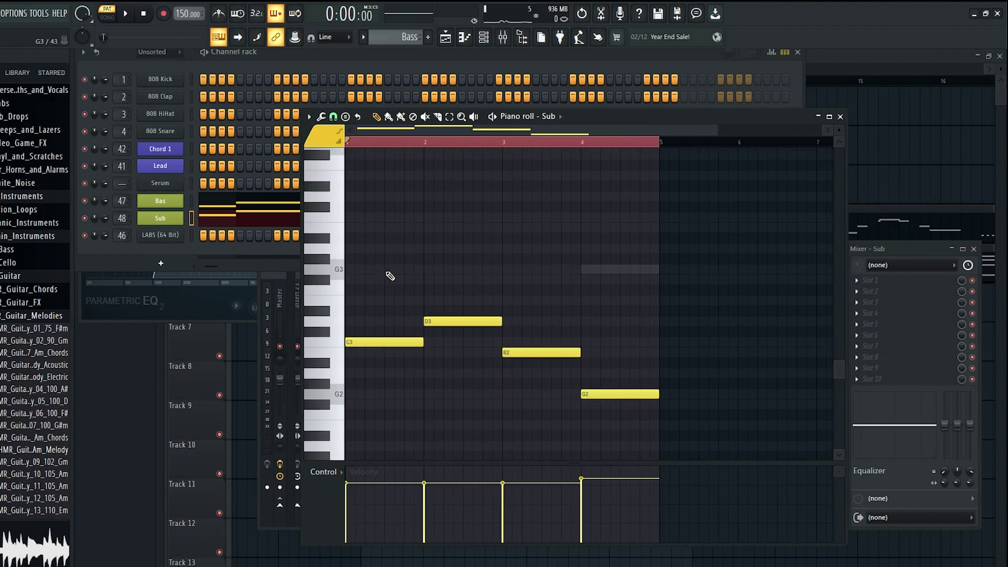
scroll(332, 194, down, 2)
scroll(706, 287, up, 3)
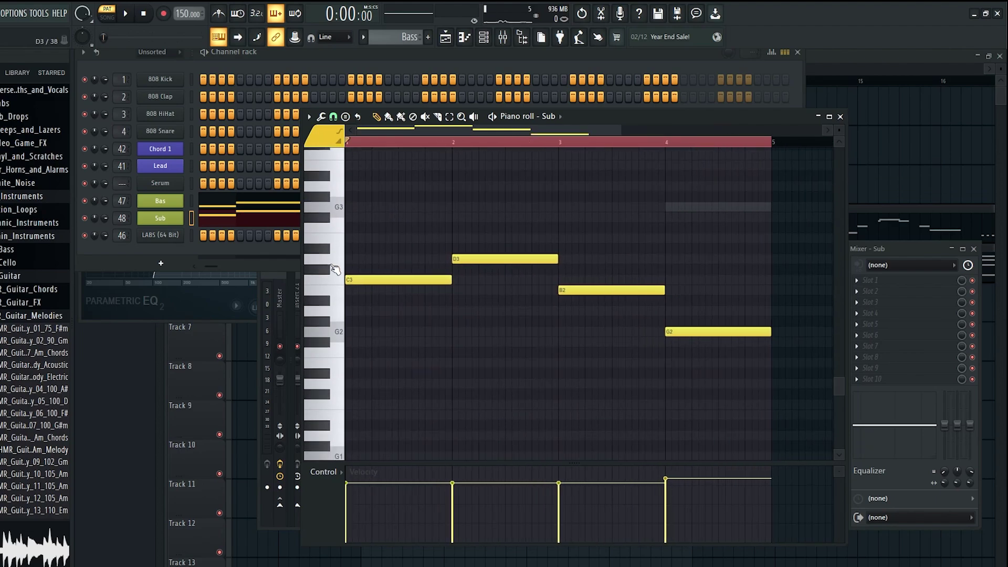
drag(709, 377, 365, 235)
ctrl+click(478, 235)
ctrl+click(366, 236)
scroll(367, 237, down, 1)
scroll(367, 237, down, 1)
scroll(338, 271, up, 1)
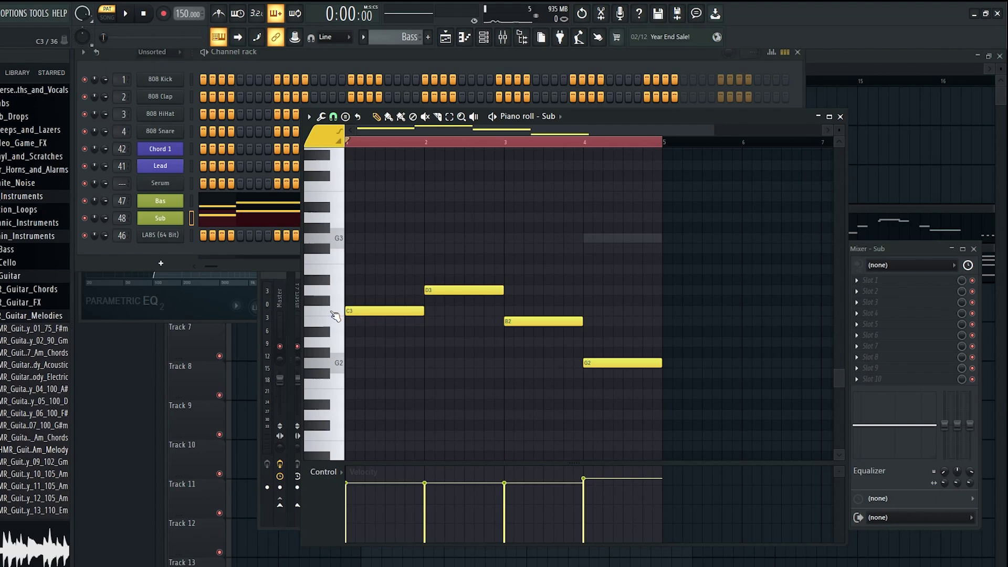
Play the sub pattern from bar 4 to check how the last note sounds, and clear the note selection
drag(623, 306, 616, 402)
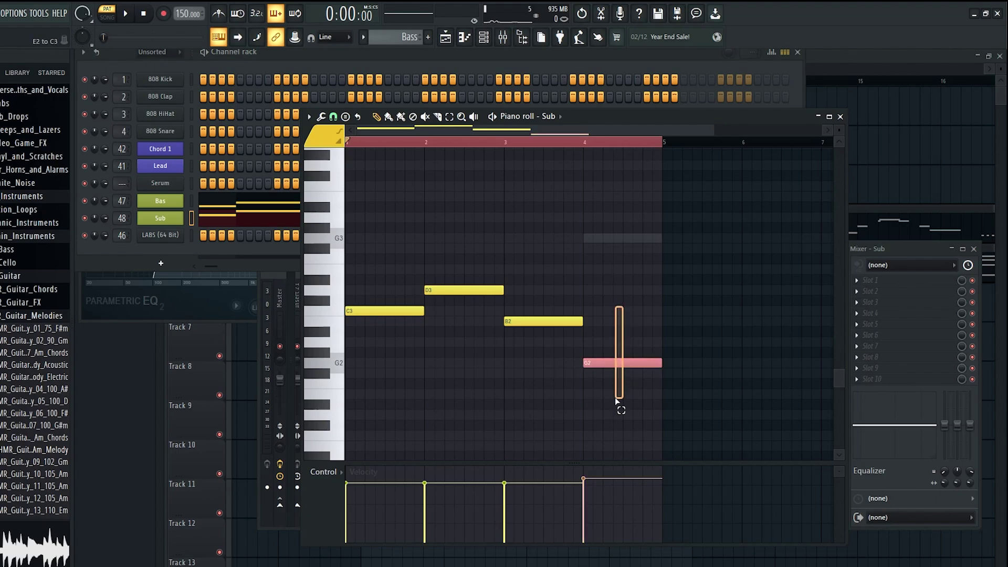
drag(618, 284, 612, 375)
click(587, 142)
key(space)
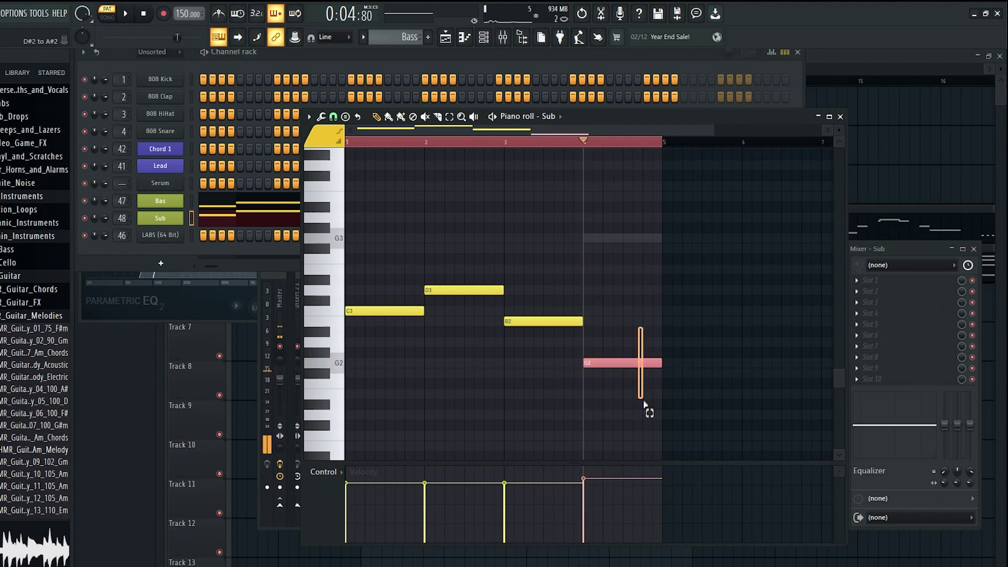
key(space)
key(space)
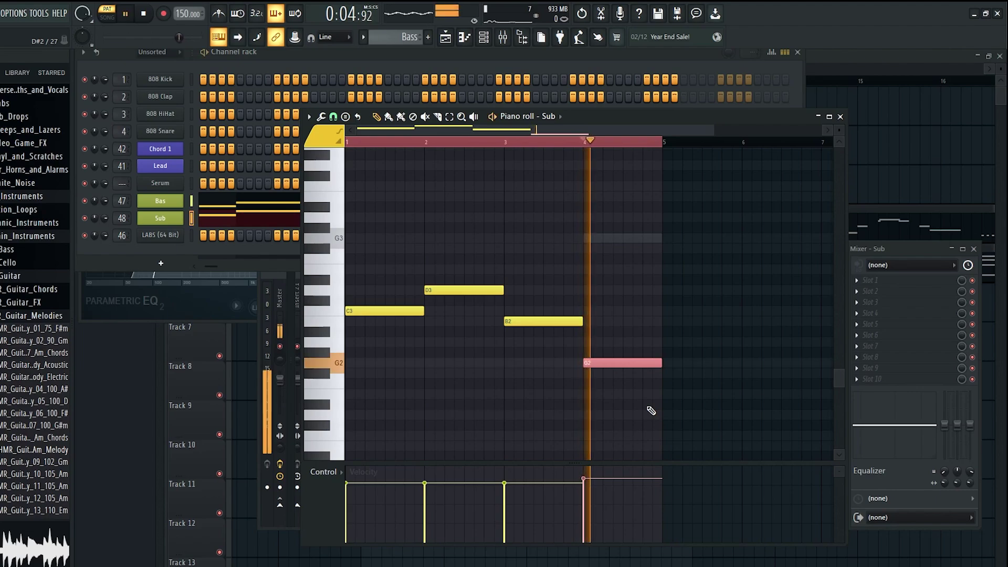
key(space)
ctrl+click(623, 379)
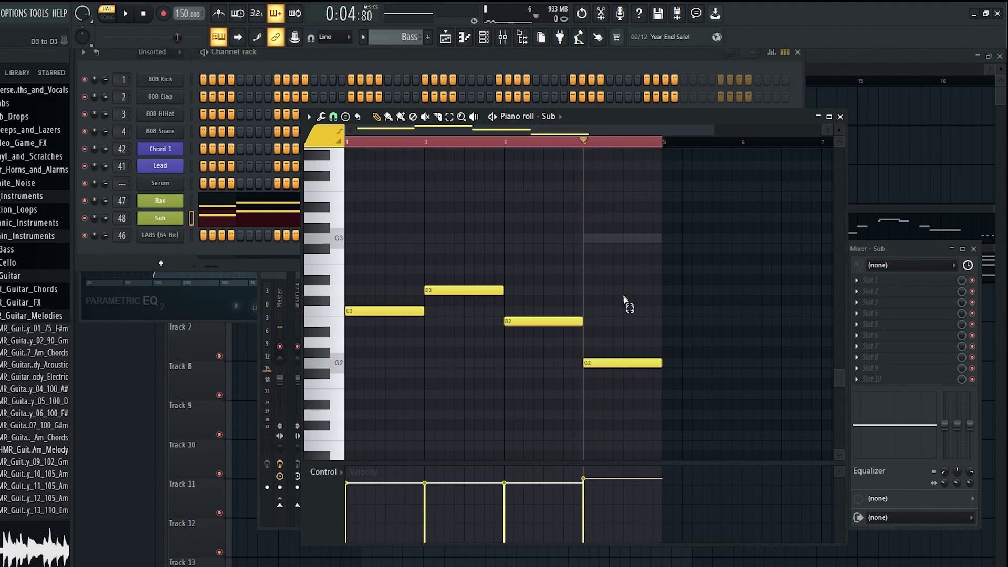
drag(625, 299, 625, 386)
drag(631, 332, 627, 384)
drag(628, 338, 622, 284)
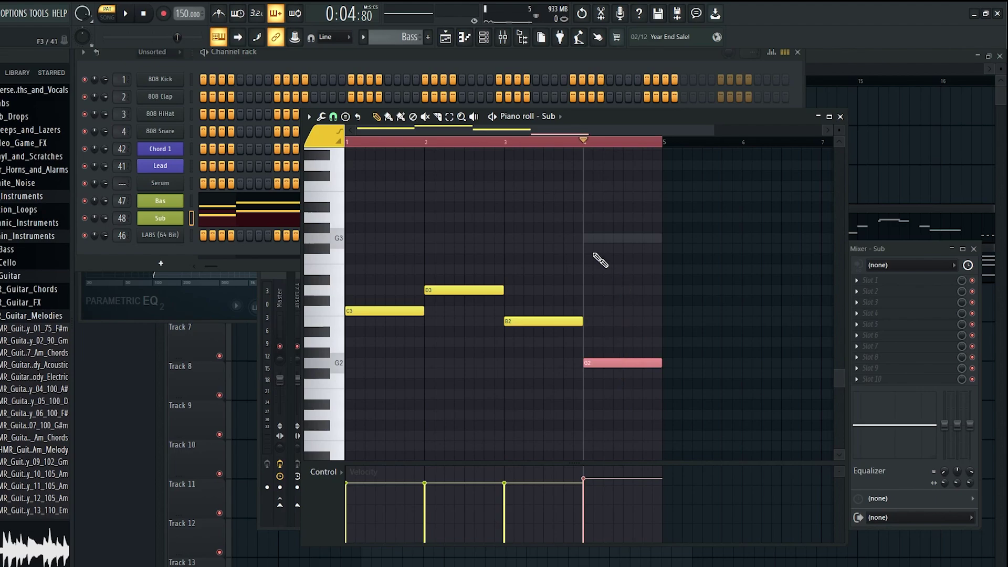
drag(447, 143, 348, 143)
drag(394, 243, 540, 361)
drag(540, 336, 391, 260)
drag(386, 255, 551, 367)
drag(551, 367, 577, 361)
drag(566, 355, 385, 254)
drag(385, 254, 551, 348)
drag(623, 337, 575, 364)
ctrl+click(597, 382)
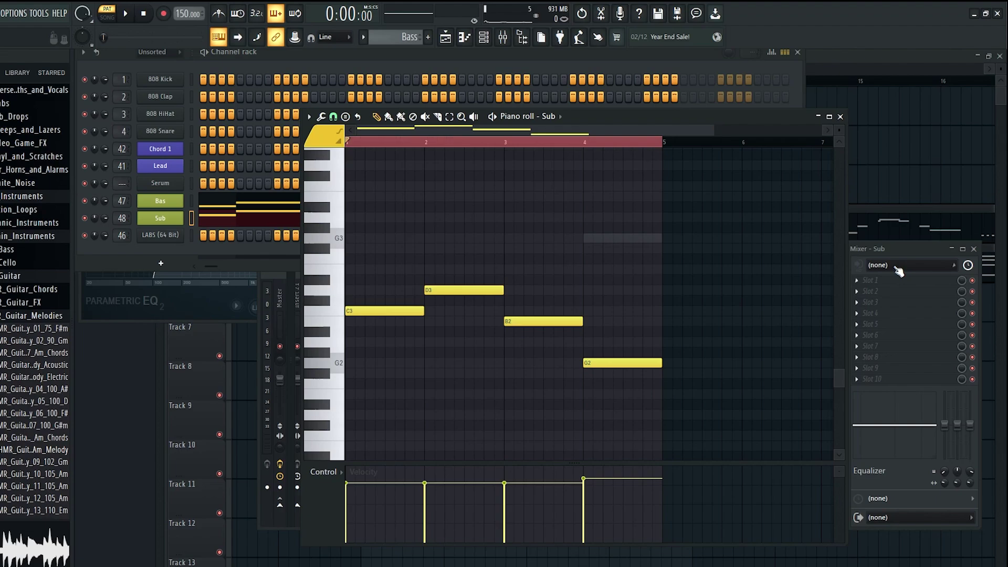
Load Fruity Parametric EQ 2 into effect slot 2 of the Sub mixer track
click(899, 250)
click(878, 292)
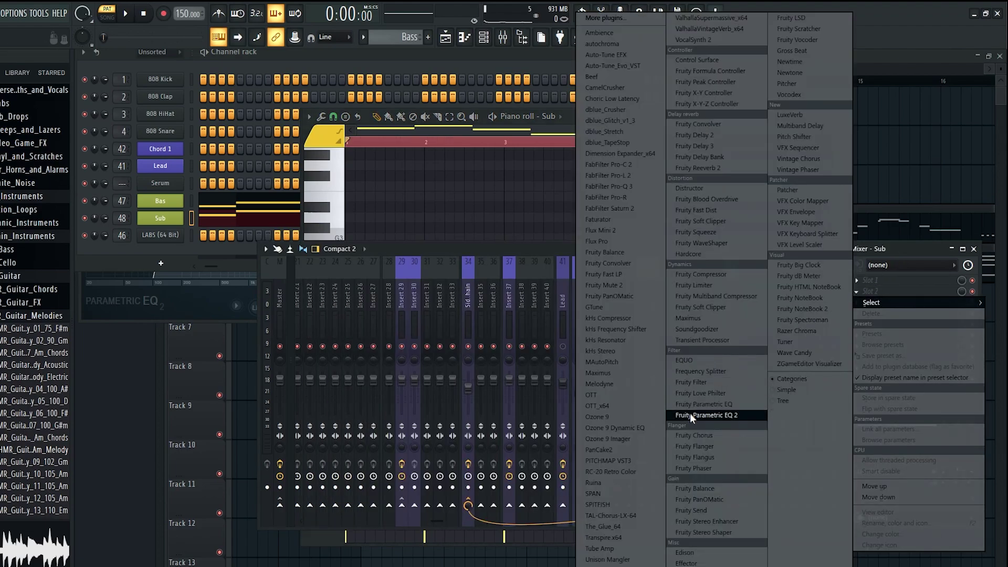
click(690, 413)
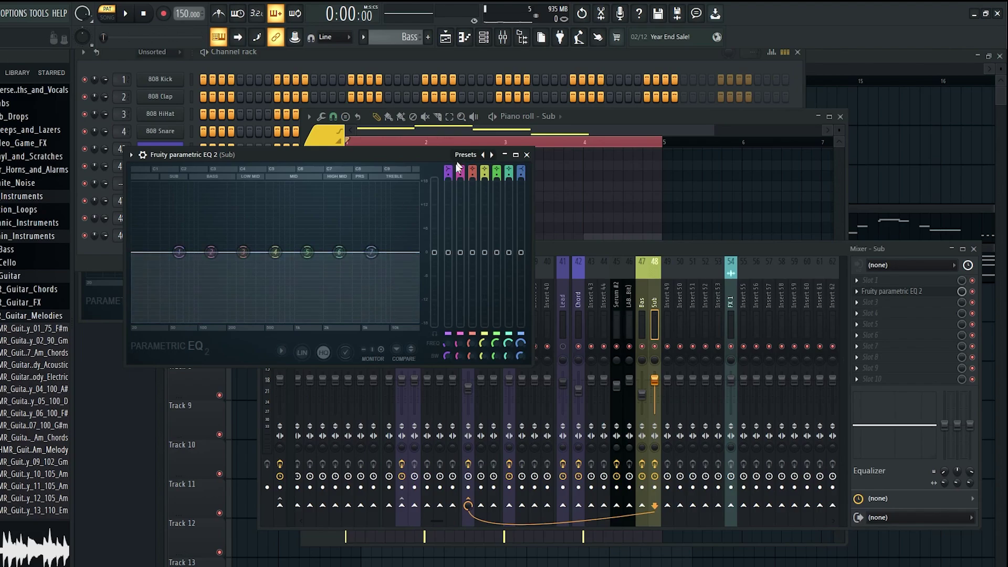
Load Maximus into slot 3 of the Sub mixer track and raise its master pre gain while checking playback
click(900, 311)
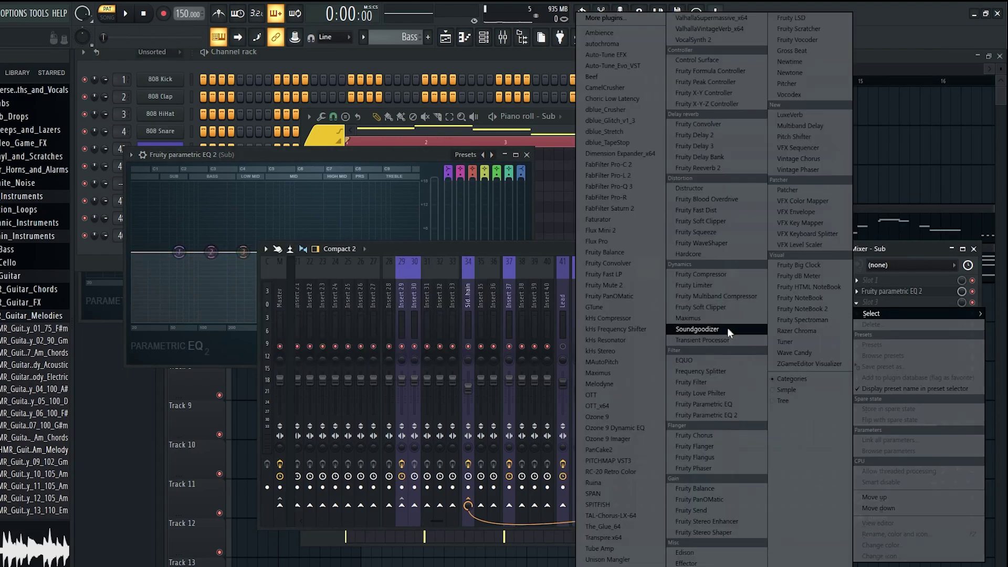
click(726, 328)
drag(238, 316, 238, 270)
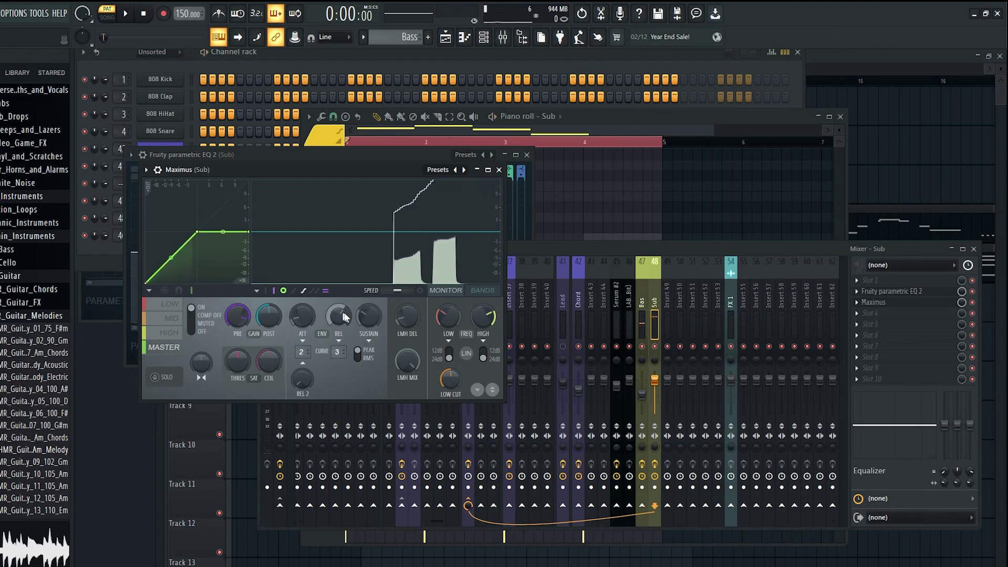
key(space)
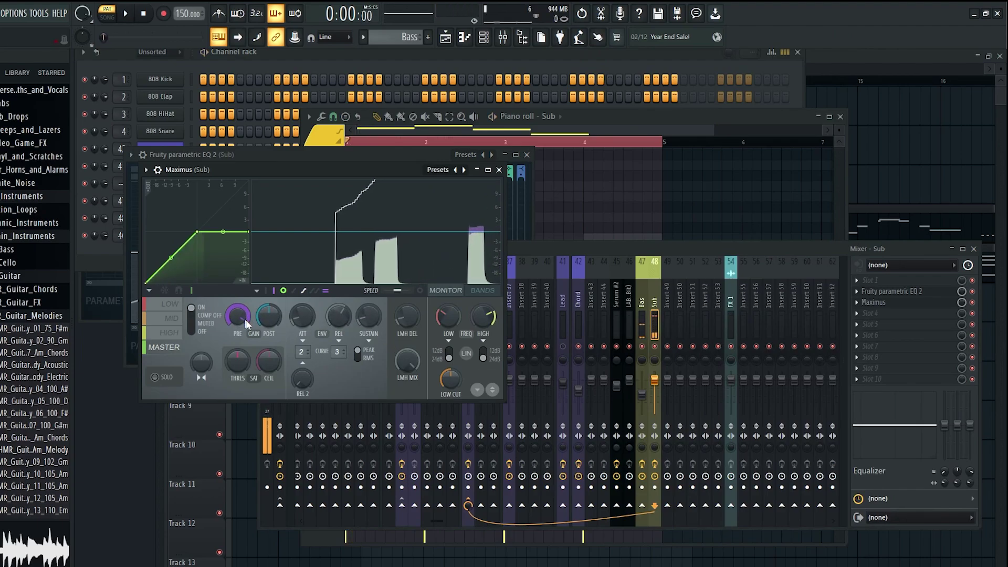
key(space)
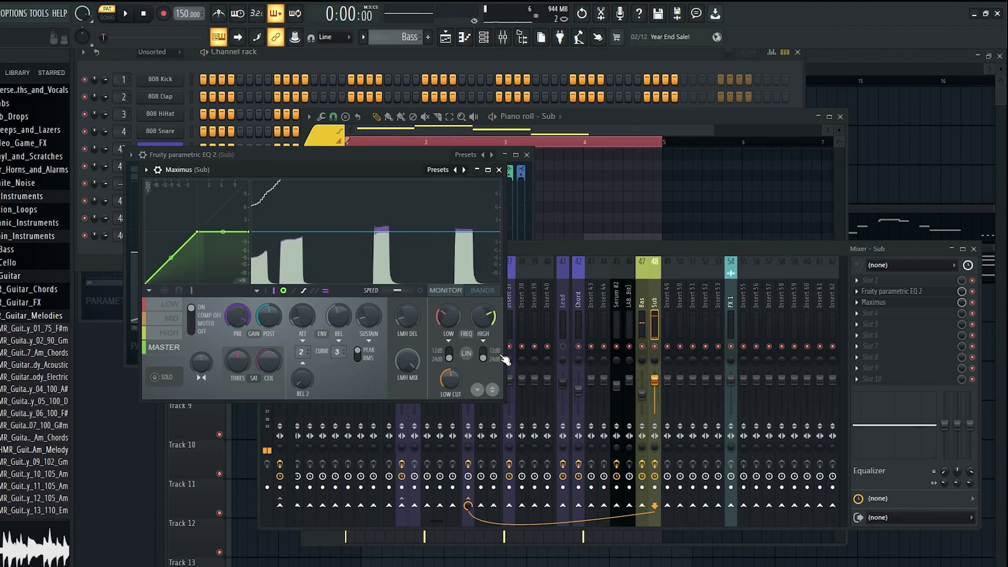
Lower the Sub mixer track's volume fader while playing the pattern
click(510, 362)
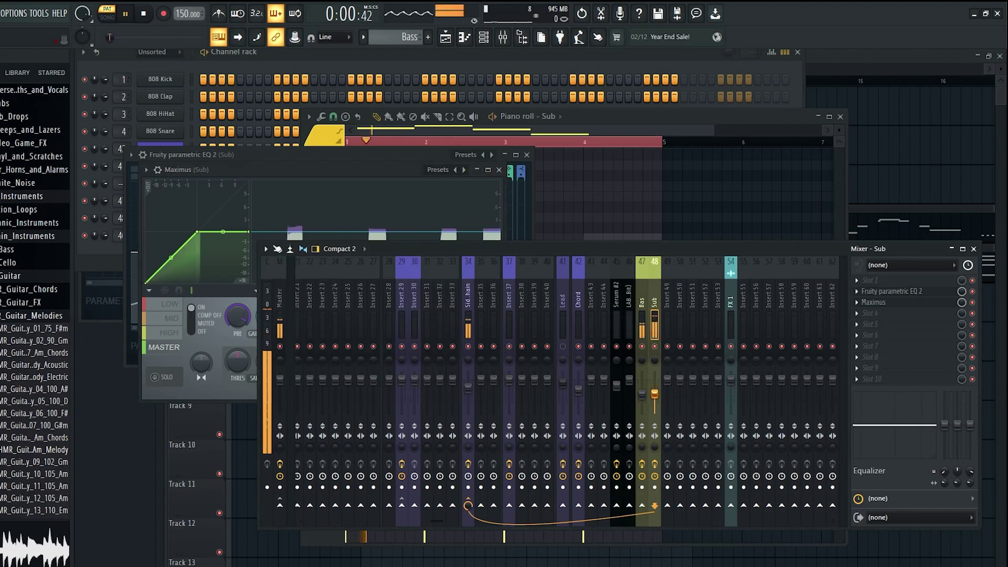
key(space)
key(space)
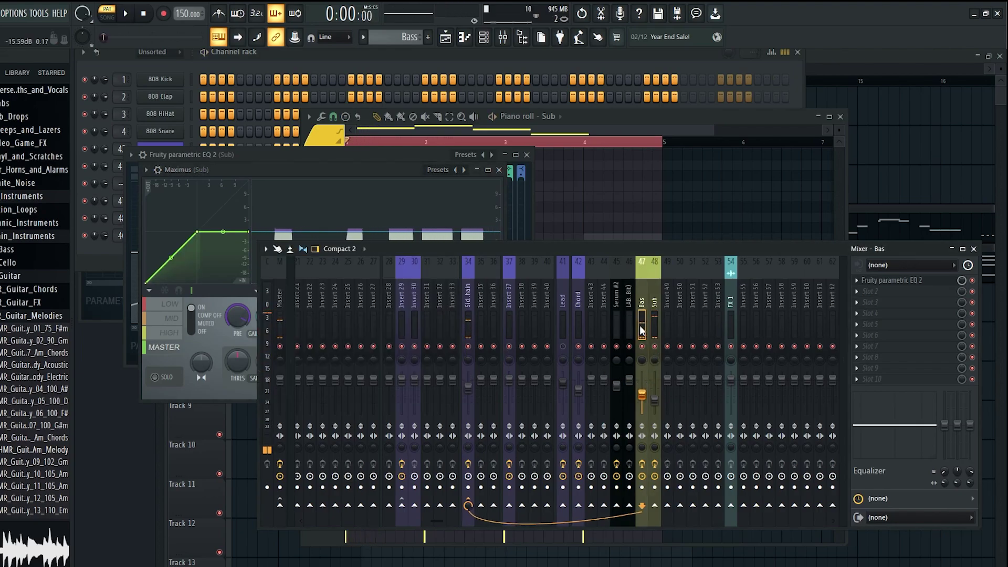
Select the Bas mixer track, play the pattern and examine the low cut in its Fruity Parametric EQ 2
click(644, 321)
key(space)
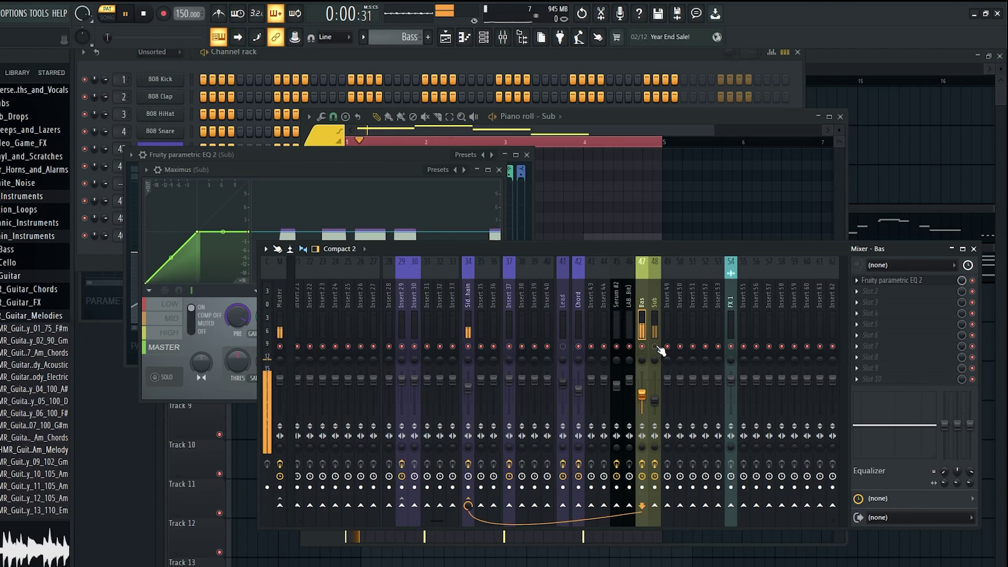
click(893, 280)
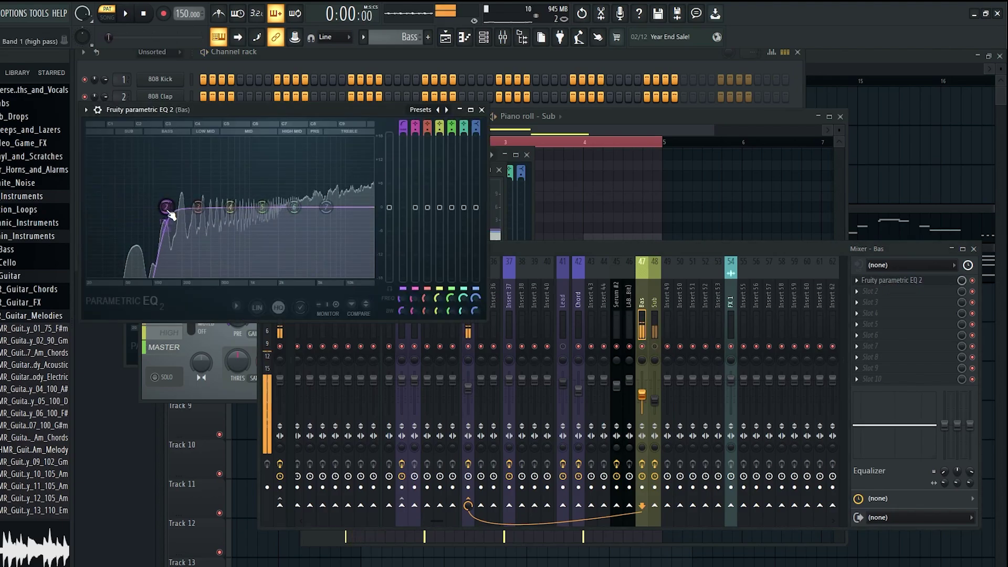
key(space)
Load OTT into slot 2 of the Bas mixer track and set its depth to 41 % and time to 217 %
click(870, 291)
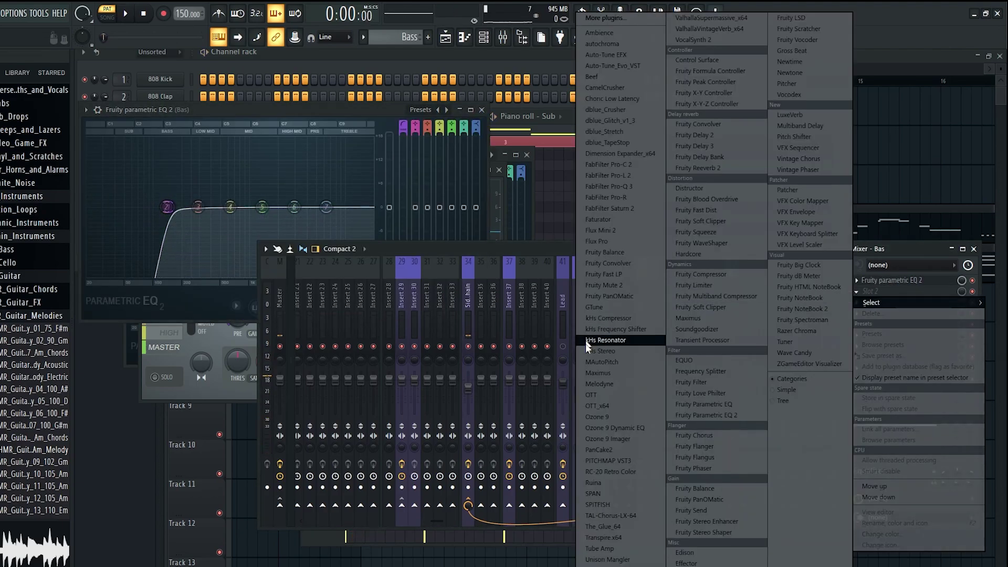
click(591, 395)
drag(124, 206, 112, 266)
key(space)
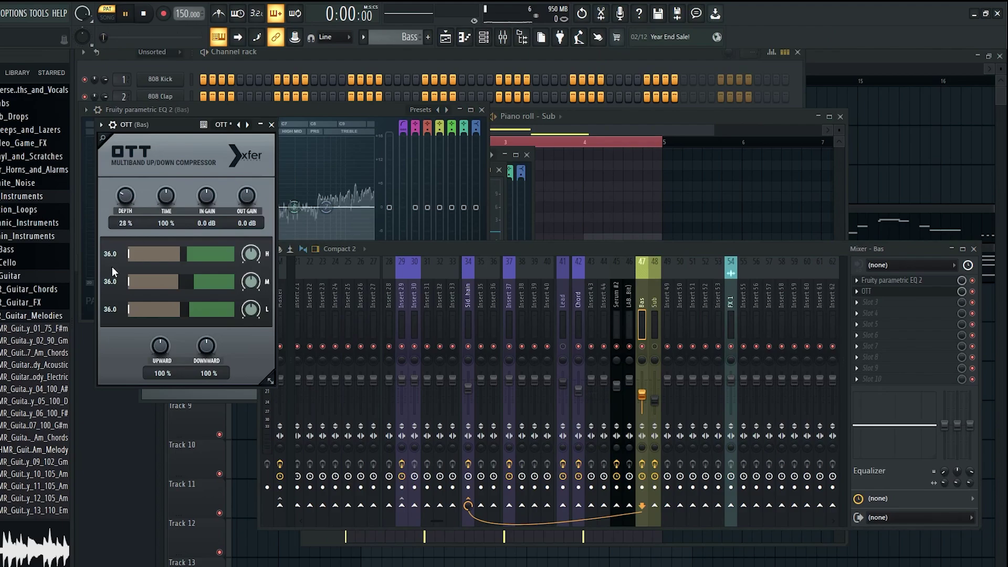
drag(172, 183, 168, 221)
Load Maximus into slot 3 of the Bas mixer track and raise the end of the master curve to form a straight diagonal
click(870, 302)
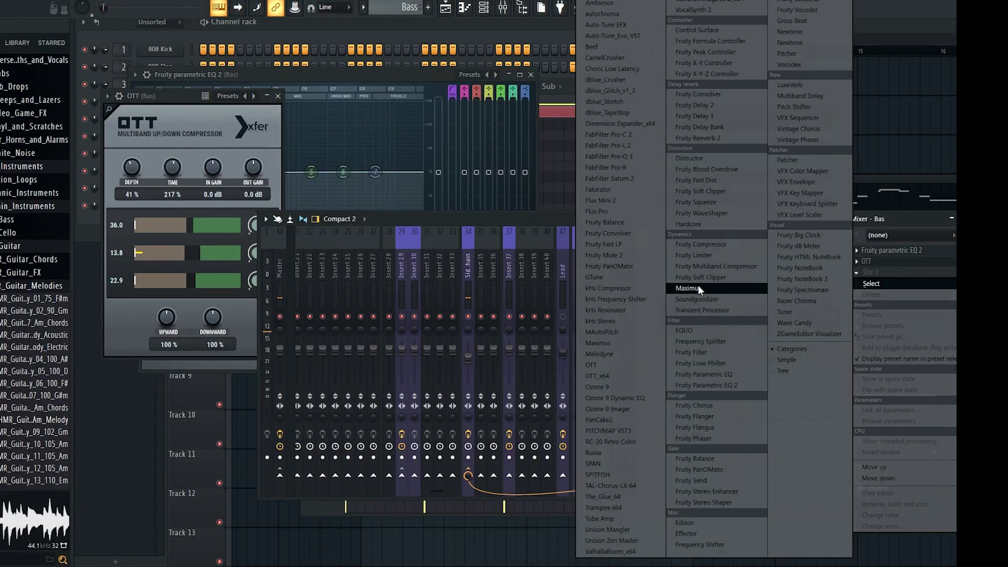
click(692, 316)
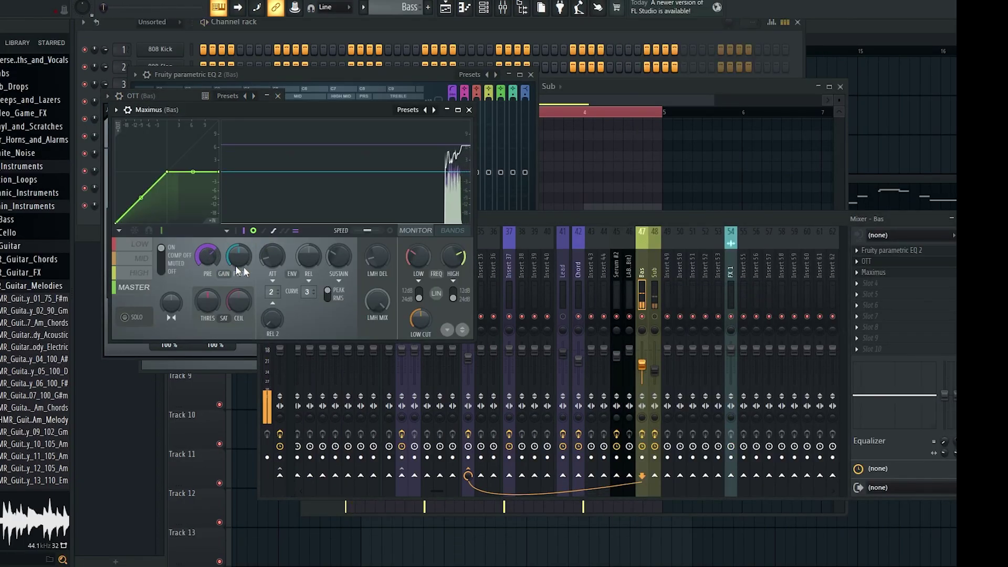
drag(212, 175, 227, 87)
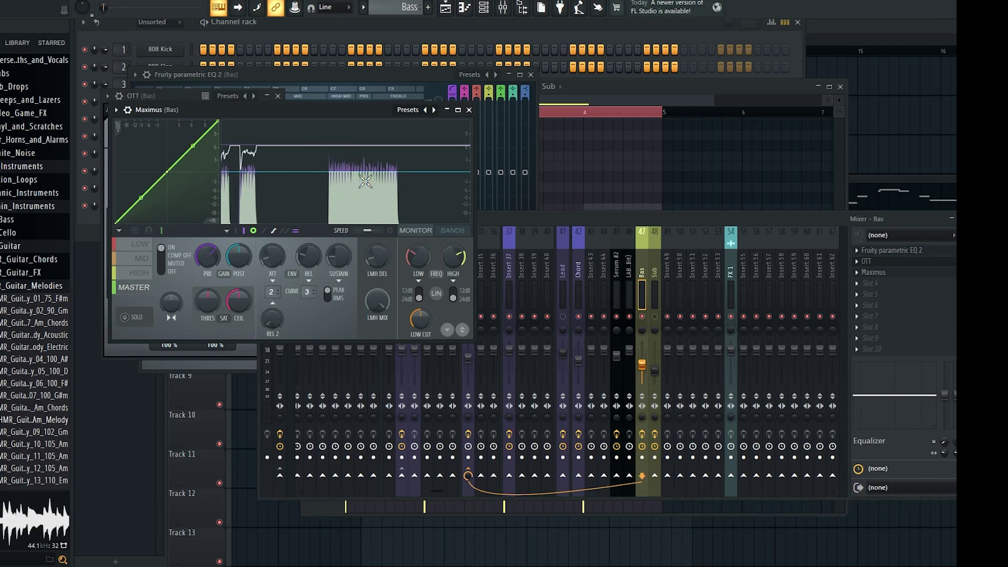
Open Maximus on the Sub mixer track and examine its level display while playing the pattern
click(654, 297)
click(289, 159)
click(654, 297)
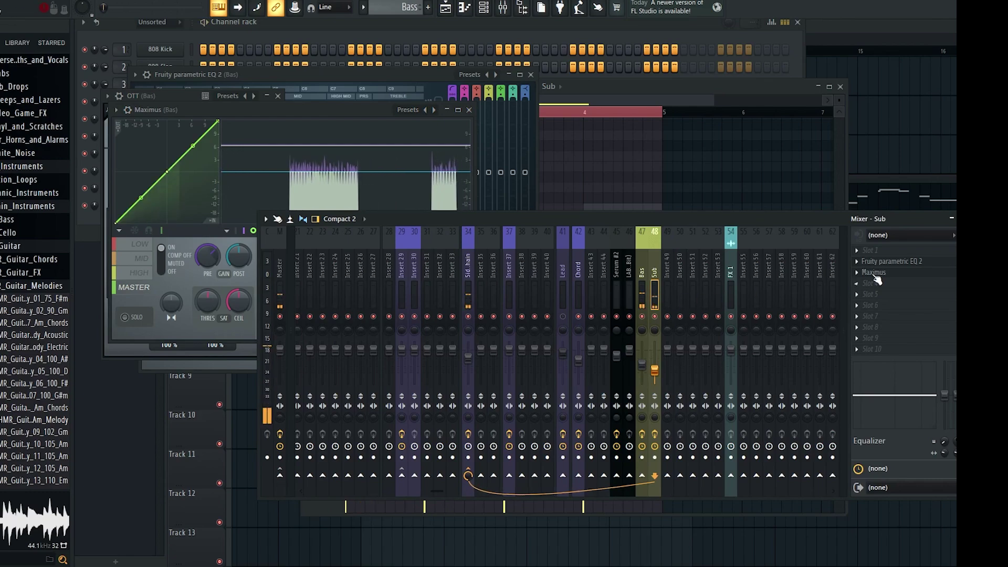
click(873, 273)
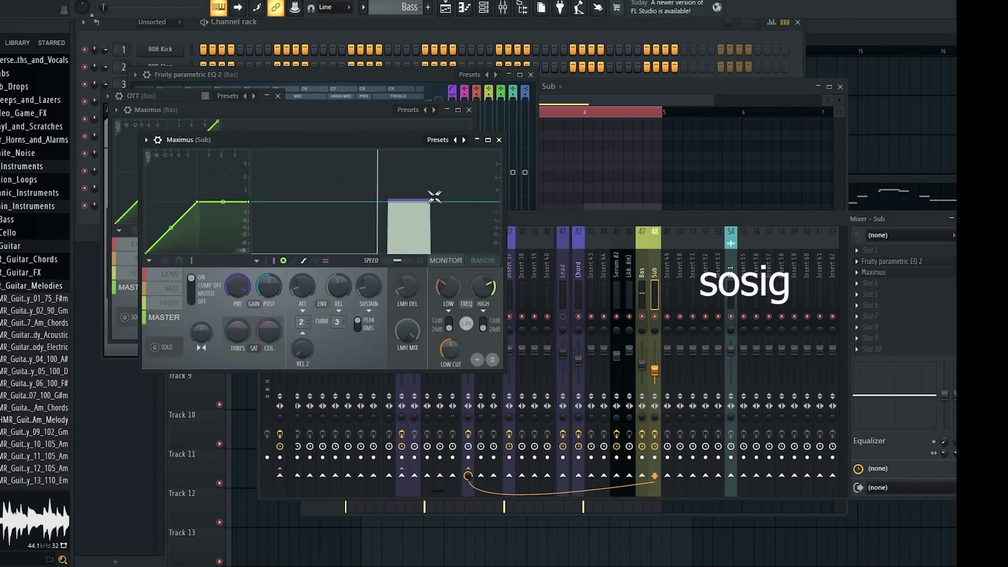
click(656, 273)
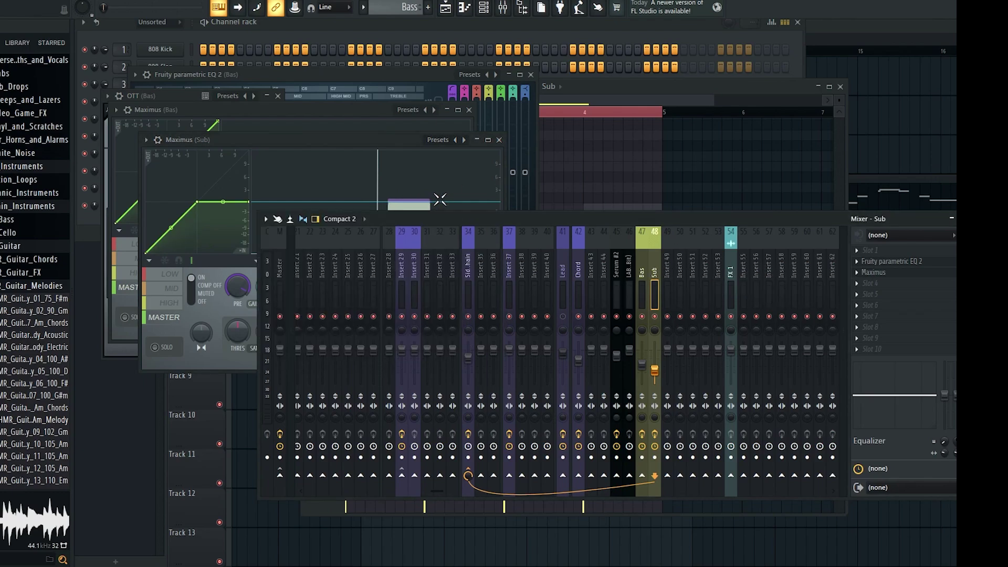
click(396, 148)
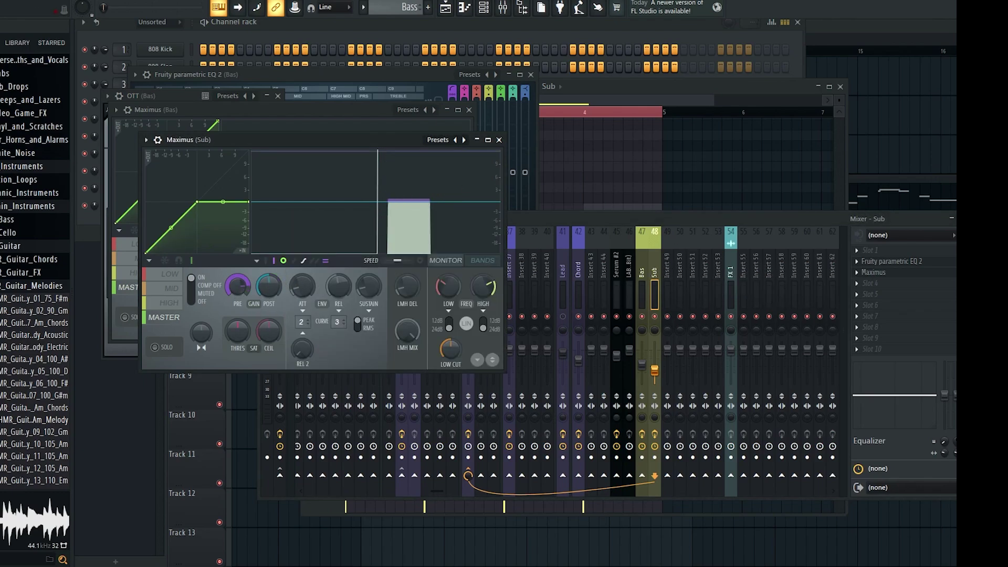
key(space)
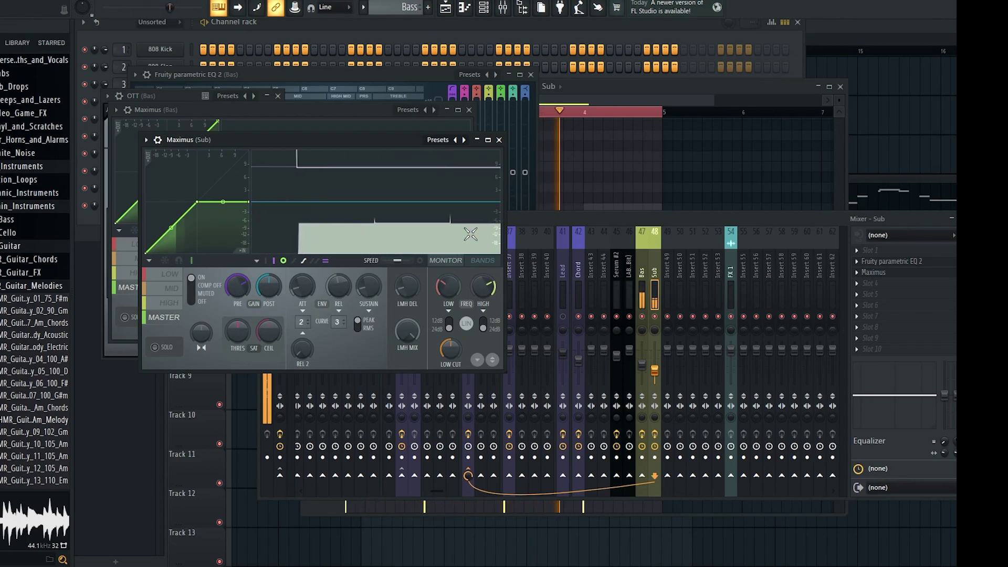
key(space)
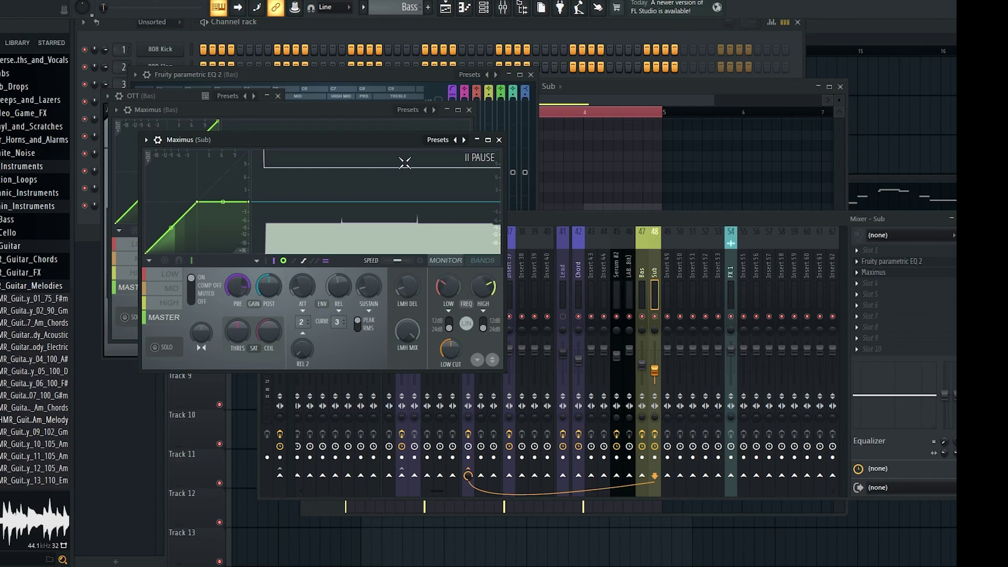
drag(404, 163, 409, 166)
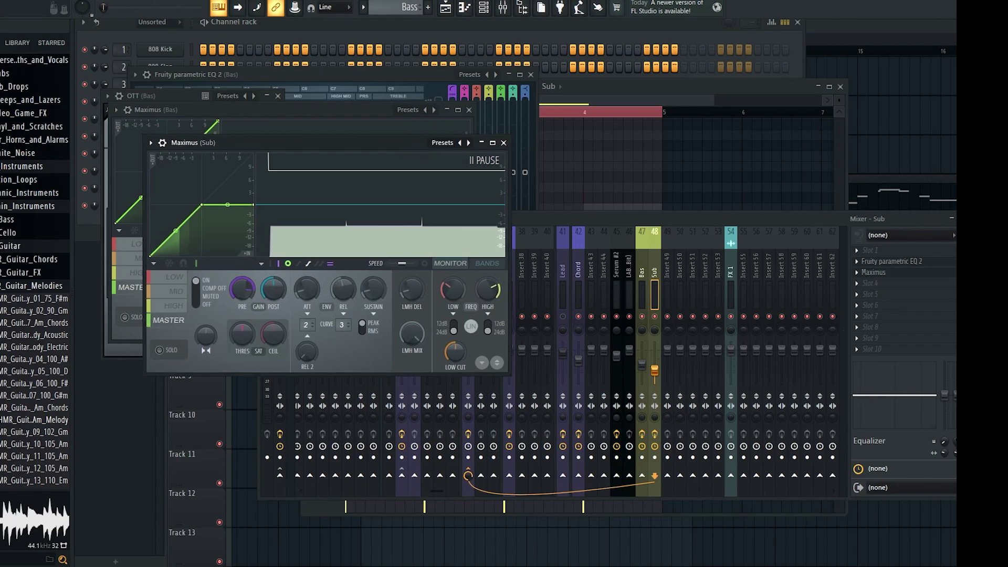
drag(414, 147, 425, 151)
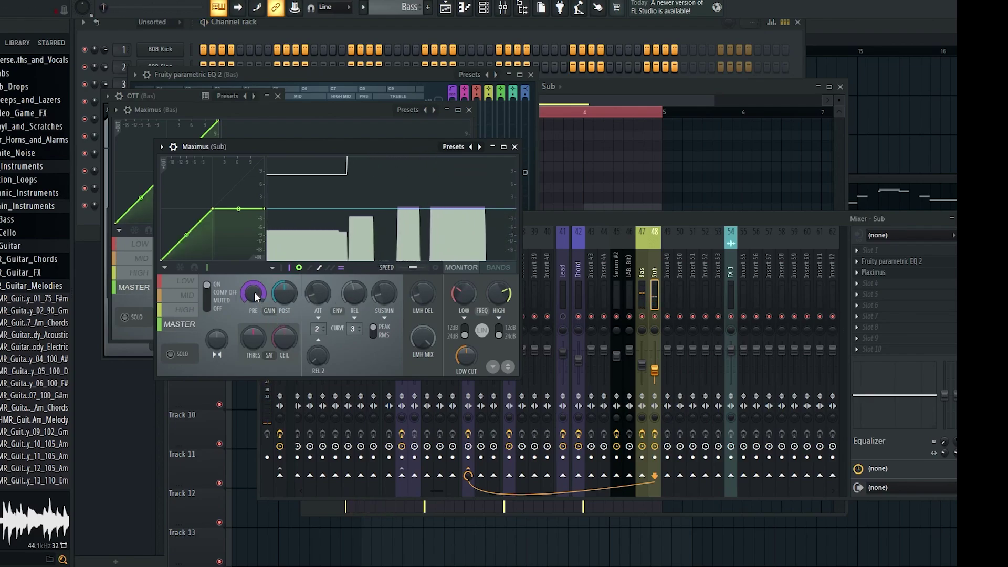
Place the playback position at bar 9 in the playlist and mute the Lead clip on Track 4
click(642, 287)
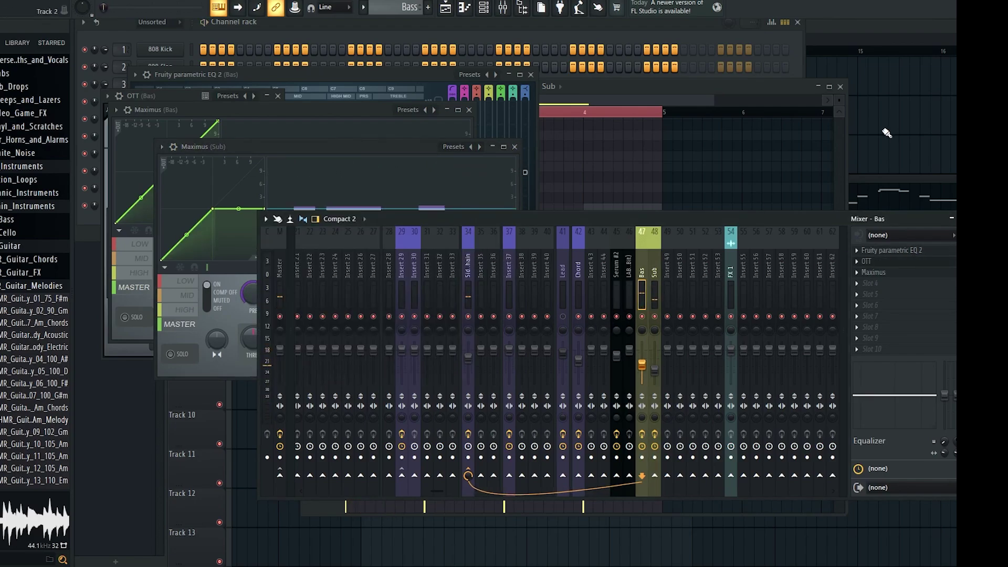
click(886, 133)
scroll(291, 118, up, 2)
scroll(315, 131, down, 9)
click(503, 8)
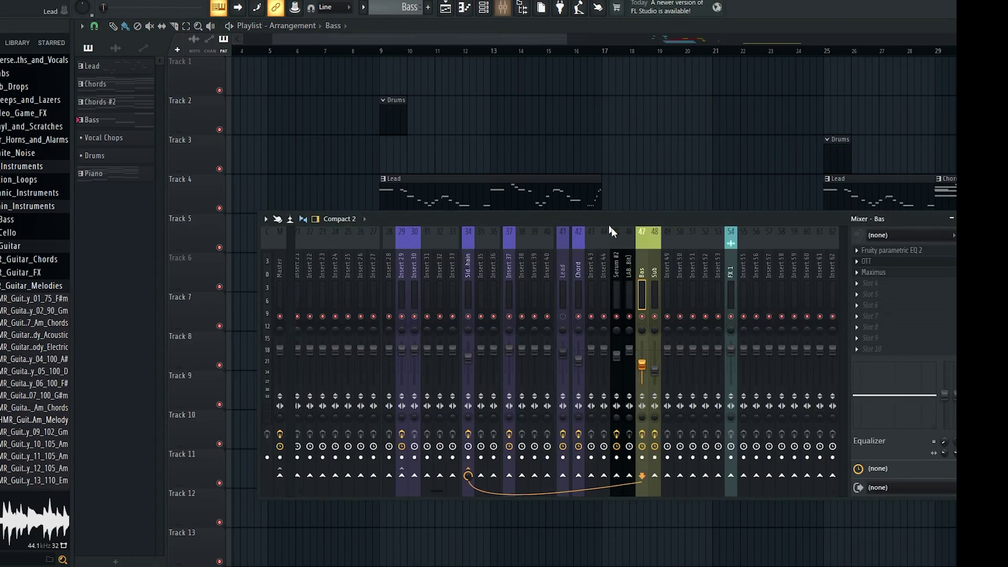
click(483, 132)
scroll(409, 89, up, 3)
click(355, 51)
scroll(363, 160, down, 2)
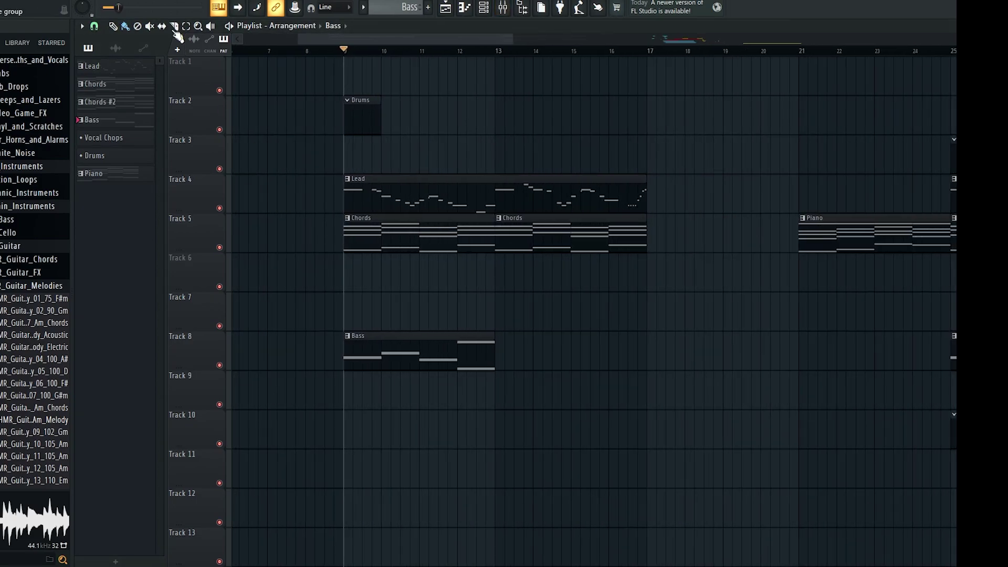
click(150, 27)
click(432, 195)
scroll(384, 158, up, 2)
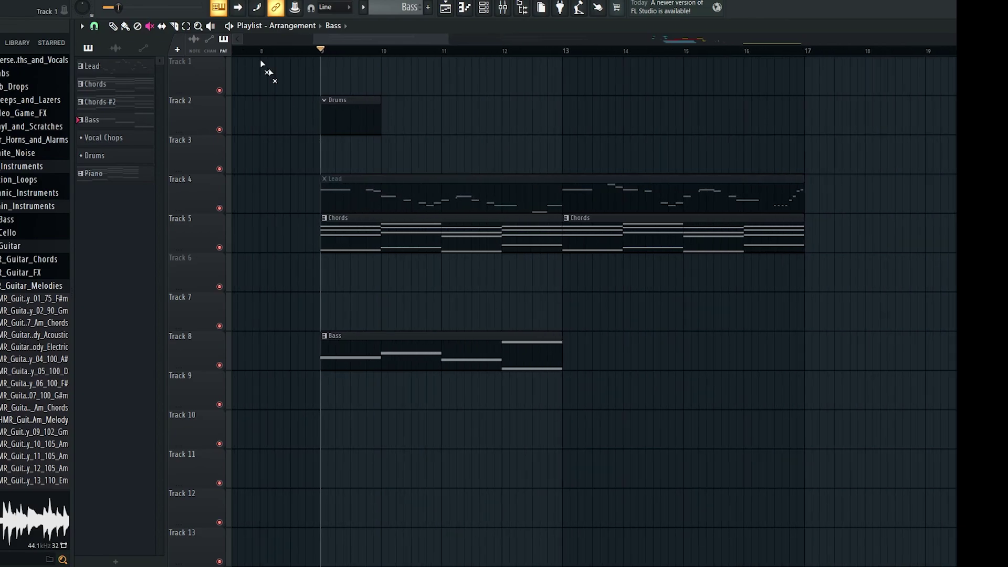
Move both Chords clips from Track 5 down to Track 7, directly above the Bass clip
click(114, 27)
scroll(279, 163, up, 2)
drag(371, 241, 371, 294)
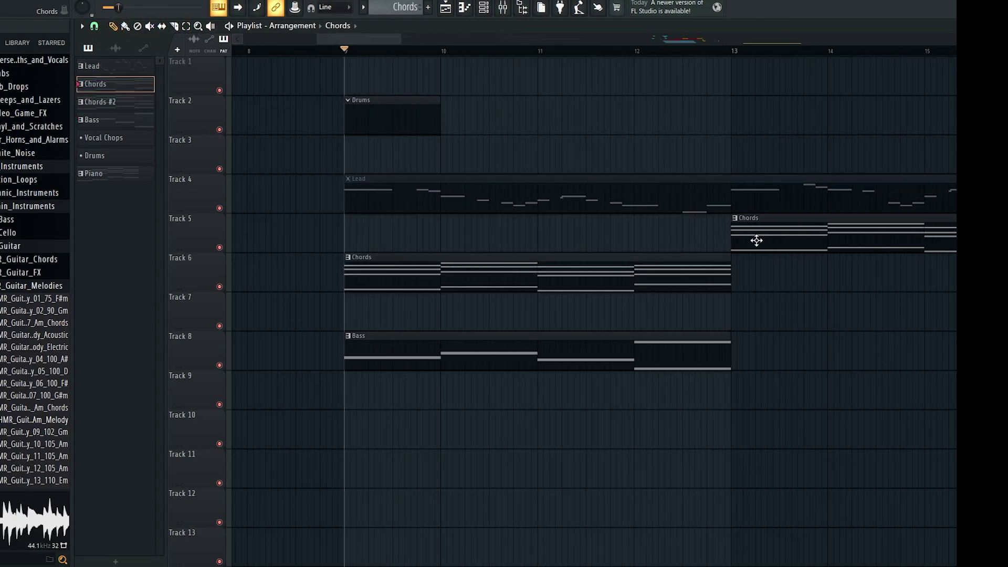
scroll(758, 239, up, 2)
drag(746, 250, 745, 281)
scroll(630, 243, down, 3)
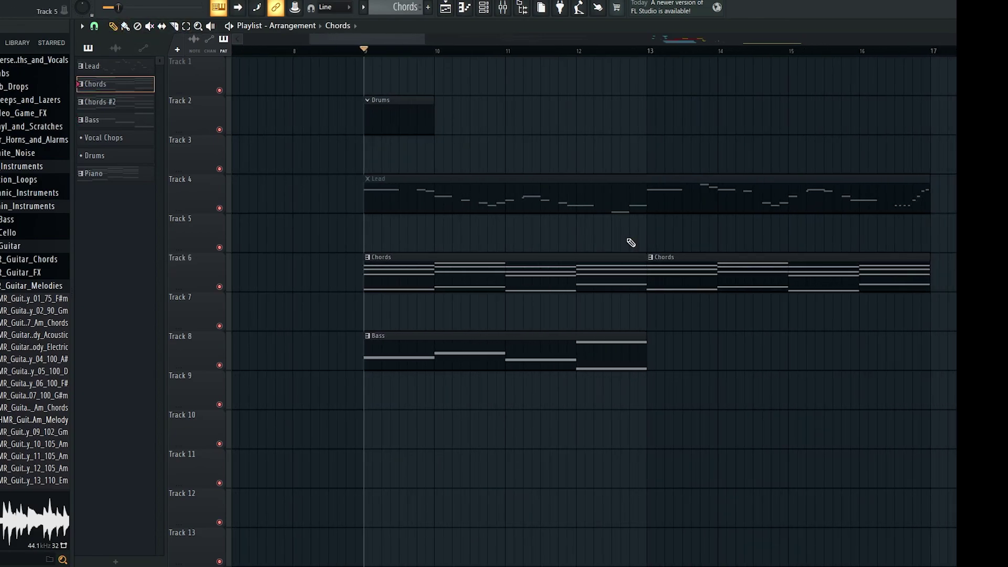
drag(501, 268, 592, 349)
drag(678, 286, 512, 278)
scroll(430, 285, up, 3)
drag(442, 310, 442, 315)
ctrl+click(323, 274)
scroll(365, 273, down, 3)
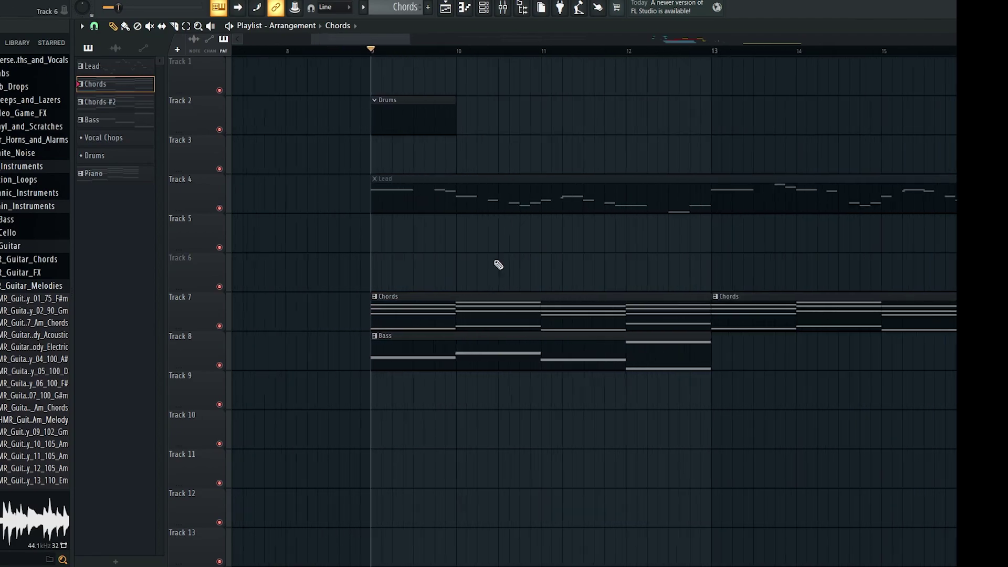
Play the chords and bass together from bar 9 and raise the Chord mixer track's volume fader slightly
click(502, 9)
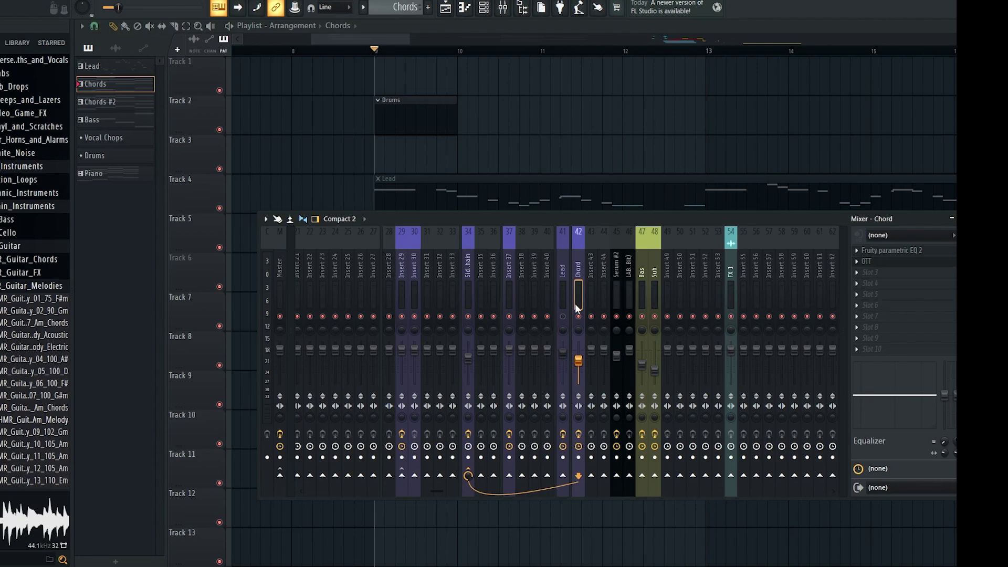
key(space)
key(F9)
scroll(478, 63, down, 2)
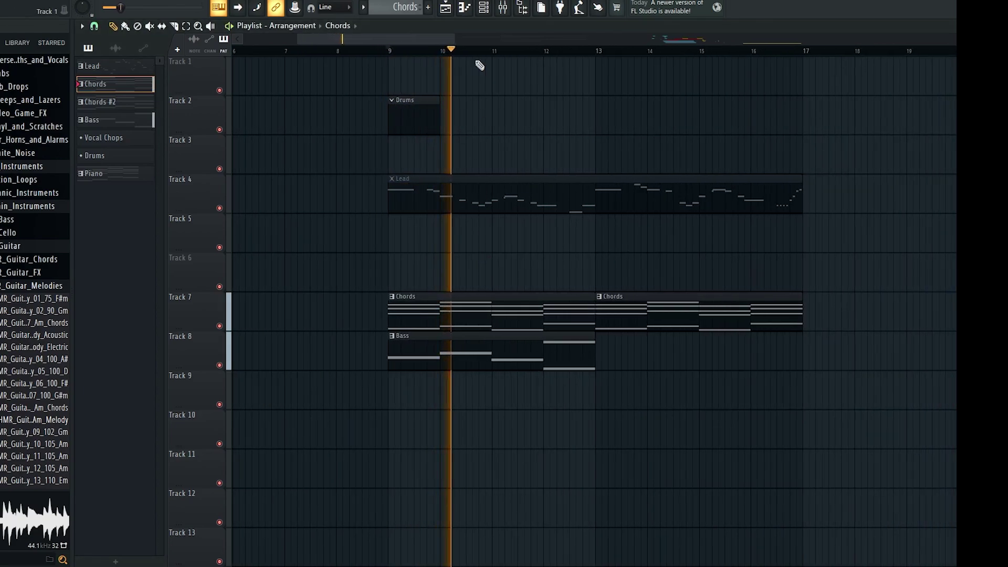
key(F9)
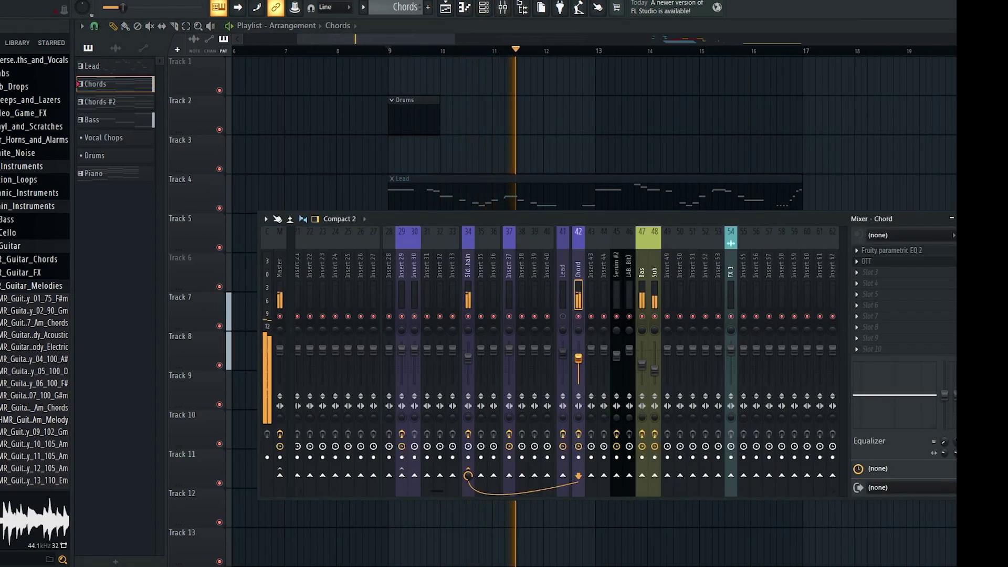
key(F9)
scroll(575, 292, up, 2)
key(space)
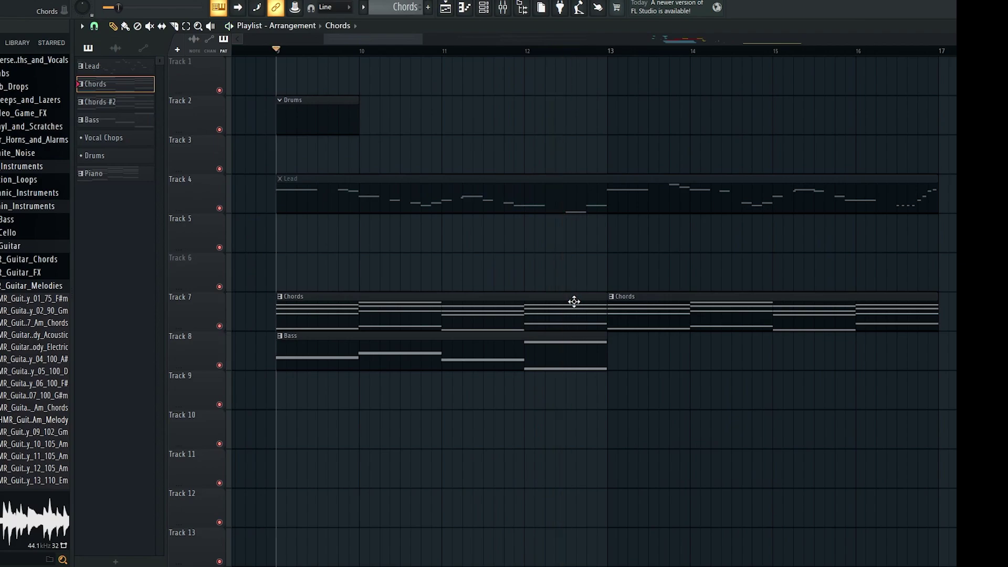
Clone the Chord 1 channel in the Chords pattern and paste its chord notes into the clone, Chord 1 #2
double_click(574, 299)
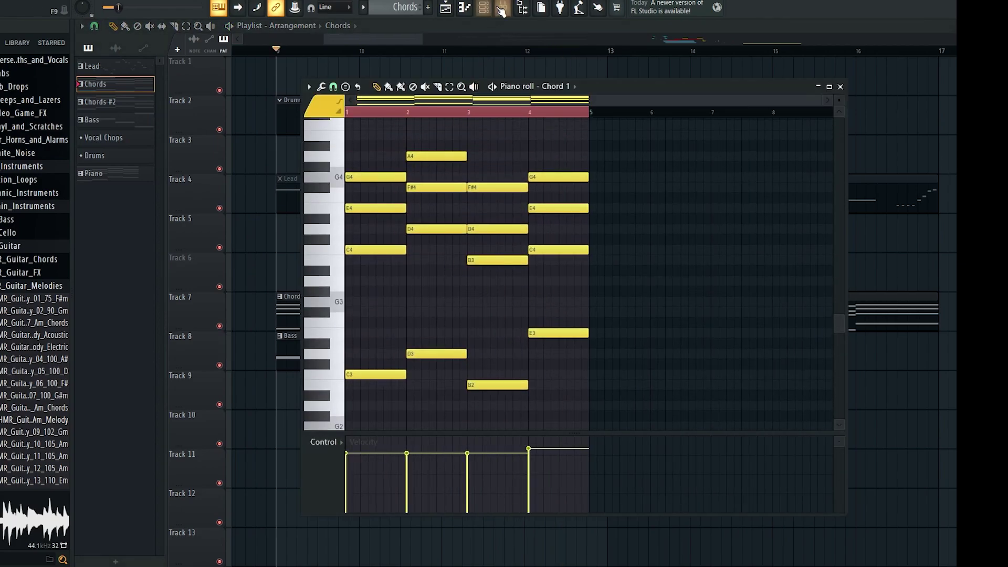
key(F9)
key(F6)
right_click(187, 119)
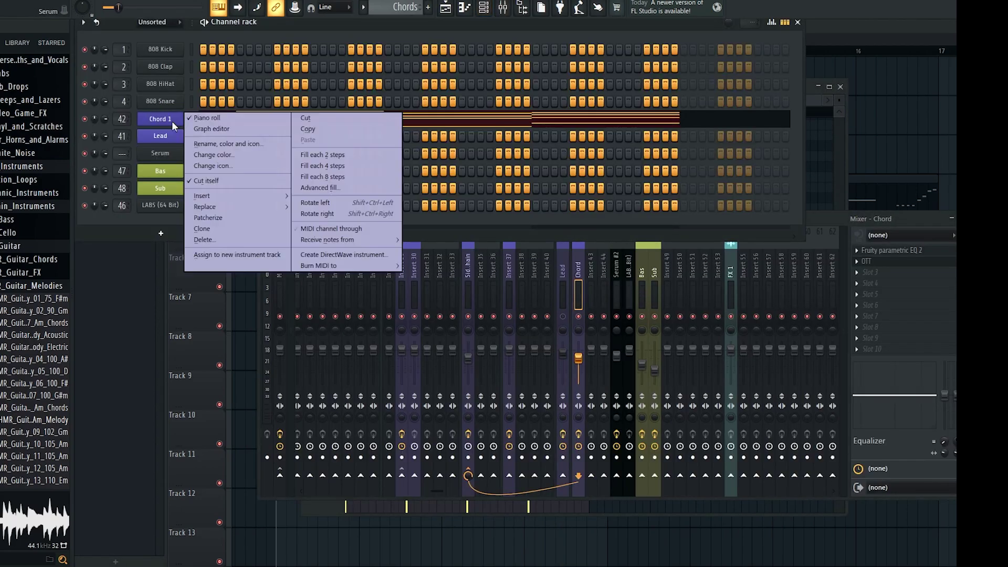
click(205, 228)
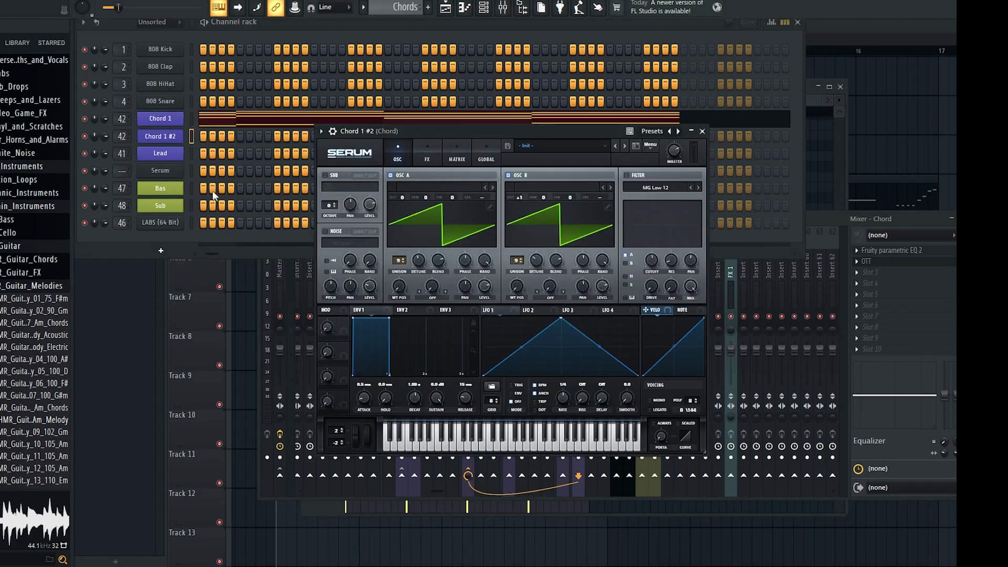
key(ctrl+v)
click(173, 138)
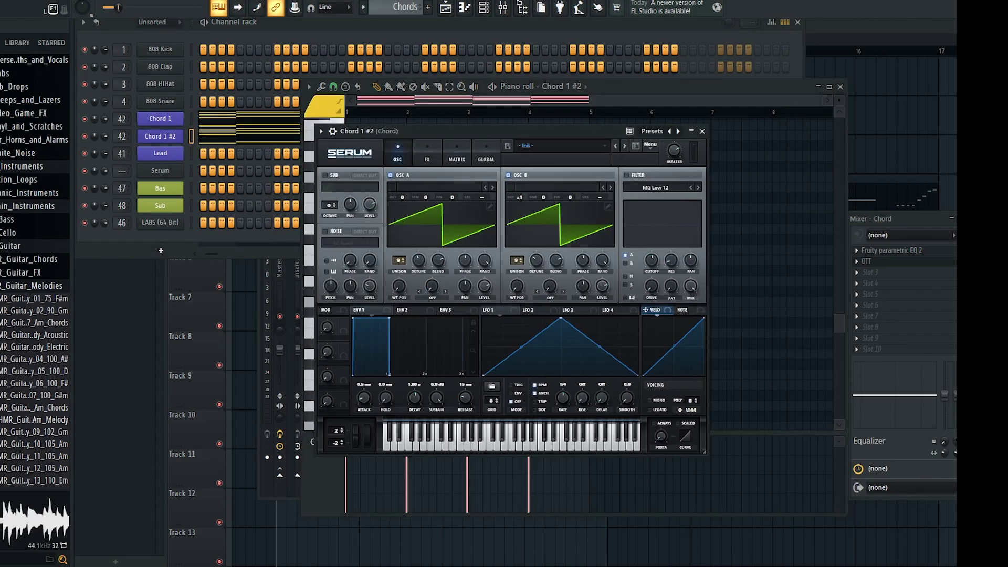
Lower the detune of oscillators A and B in Chord 1 #2's Serum and mute the Chord 1 channel during playback
drag(416, 262, 418, 273)
drag(535, 260, 535, 270)
key(space)
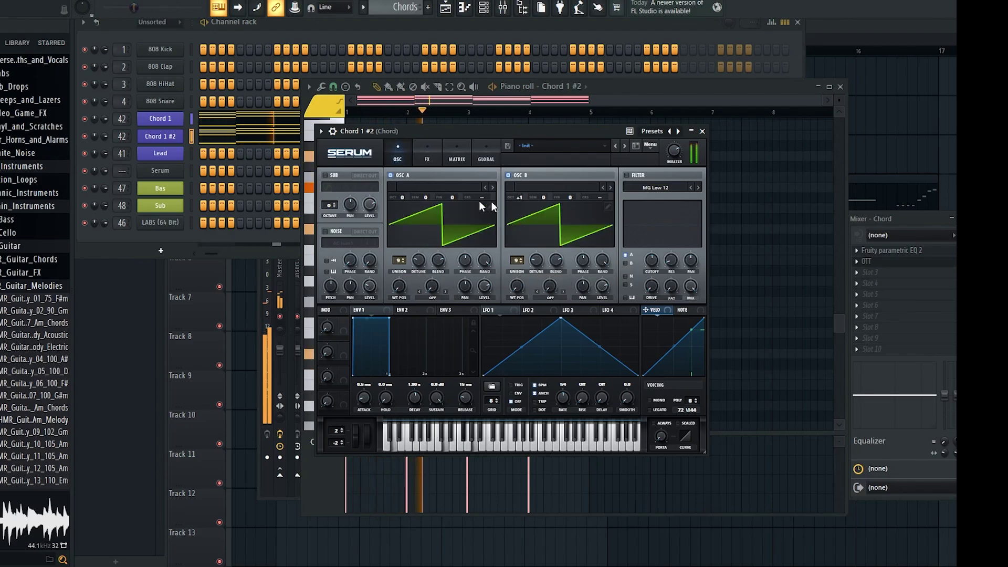
key(F9)
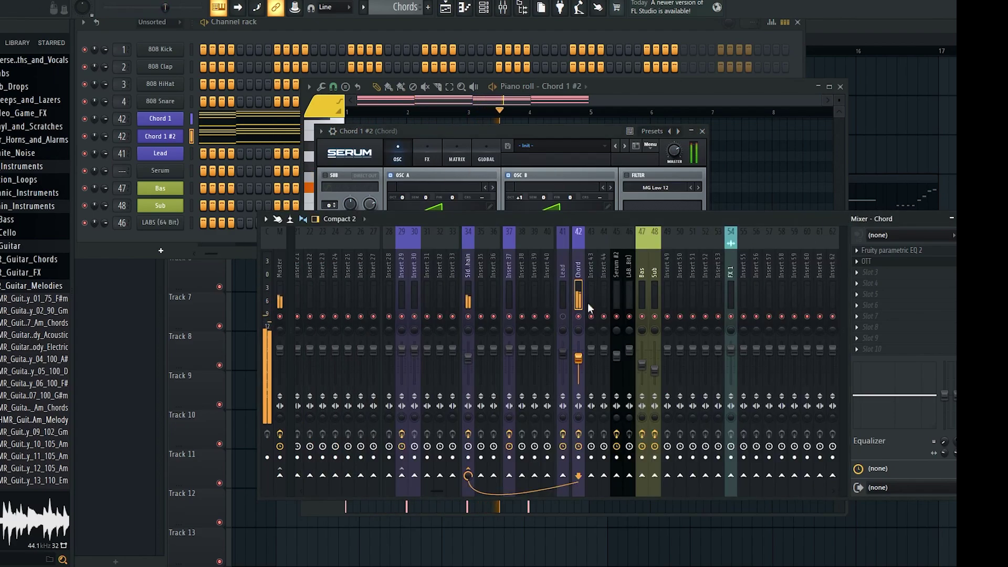
click(124, 120)
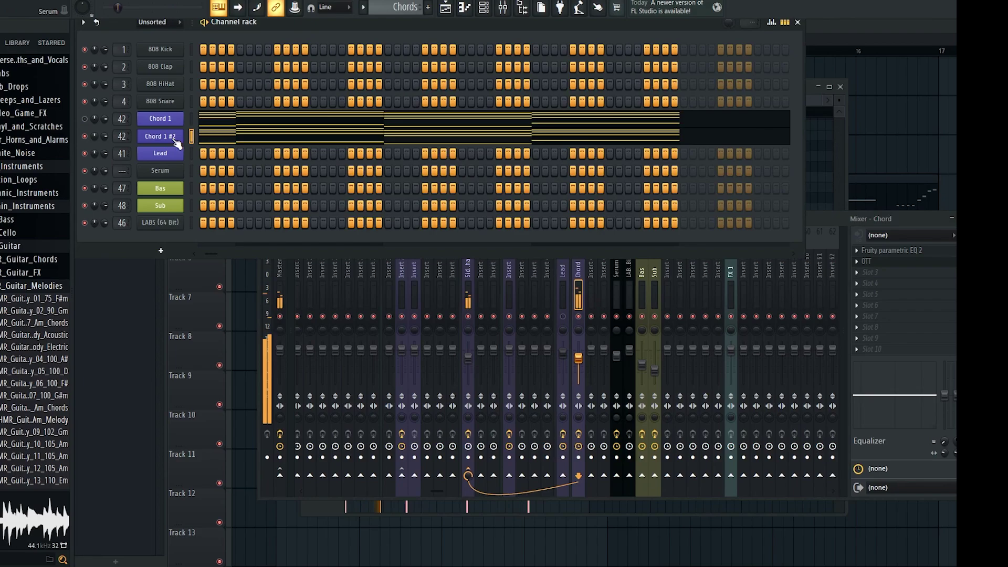
Turn off oscillator B in Chord 1 #2's Serum and set oscillator A's octave to +1
click(160, 136)
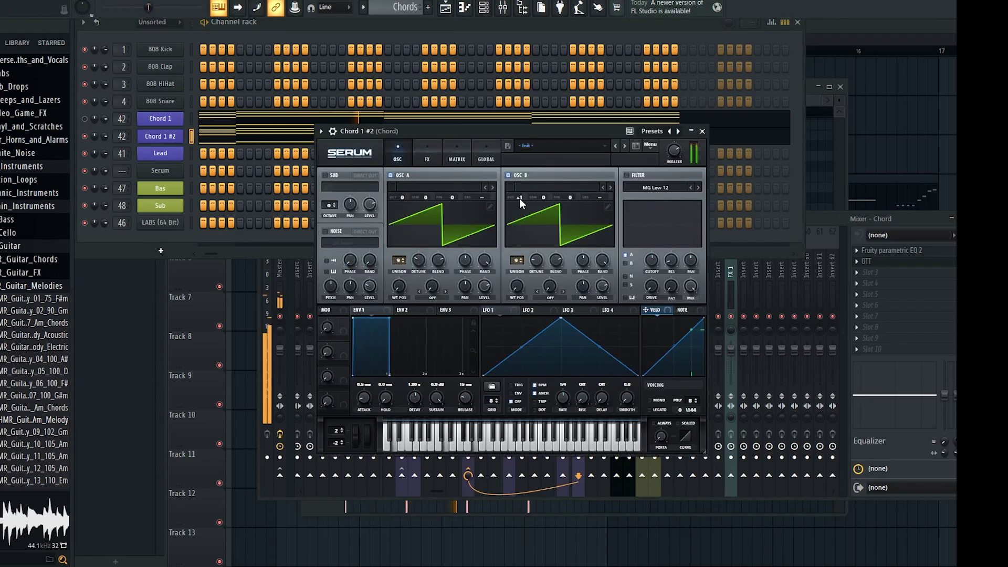
click(507, 175)
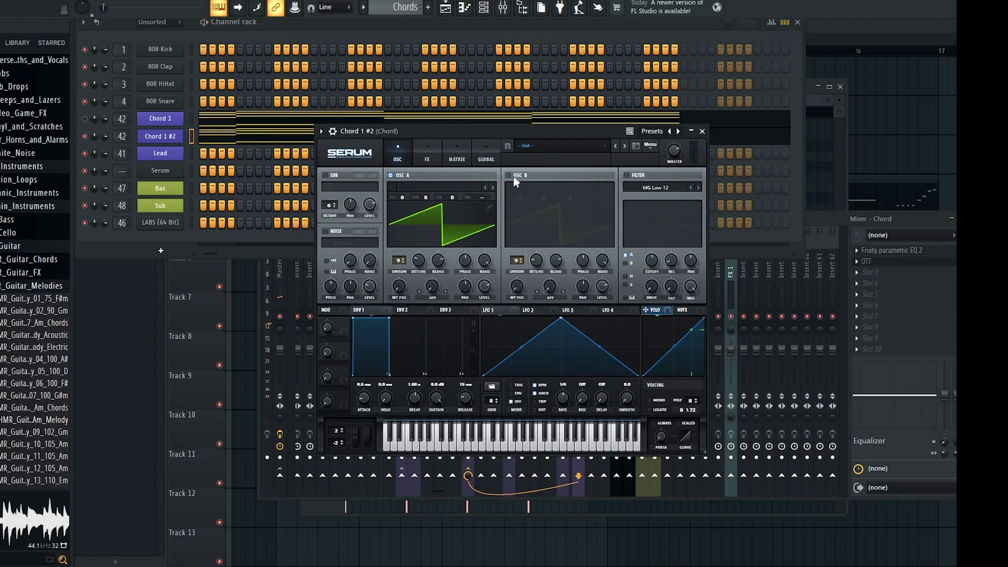
drag(402, 198, 403, 187)
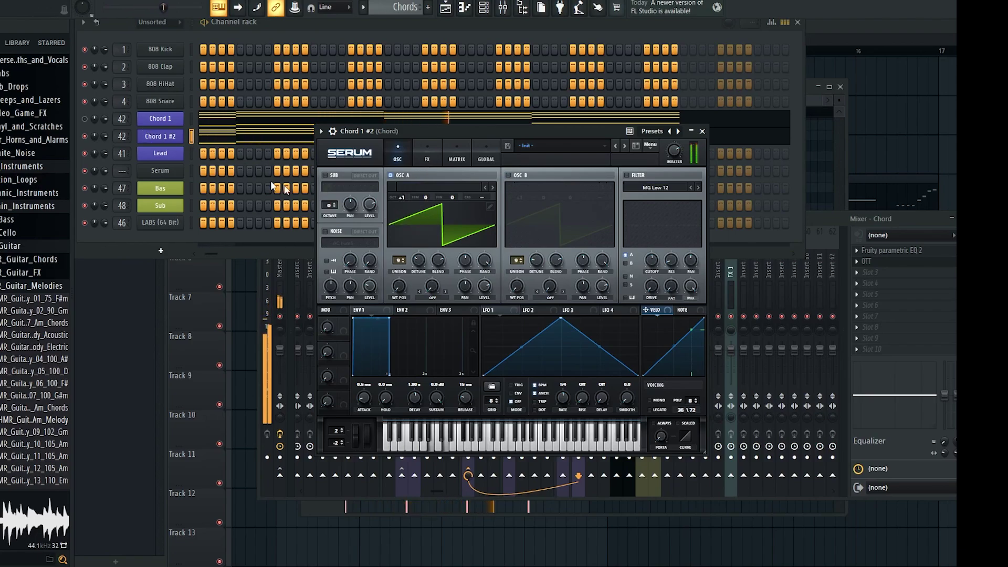
click(446, 231)
click(420, 281)
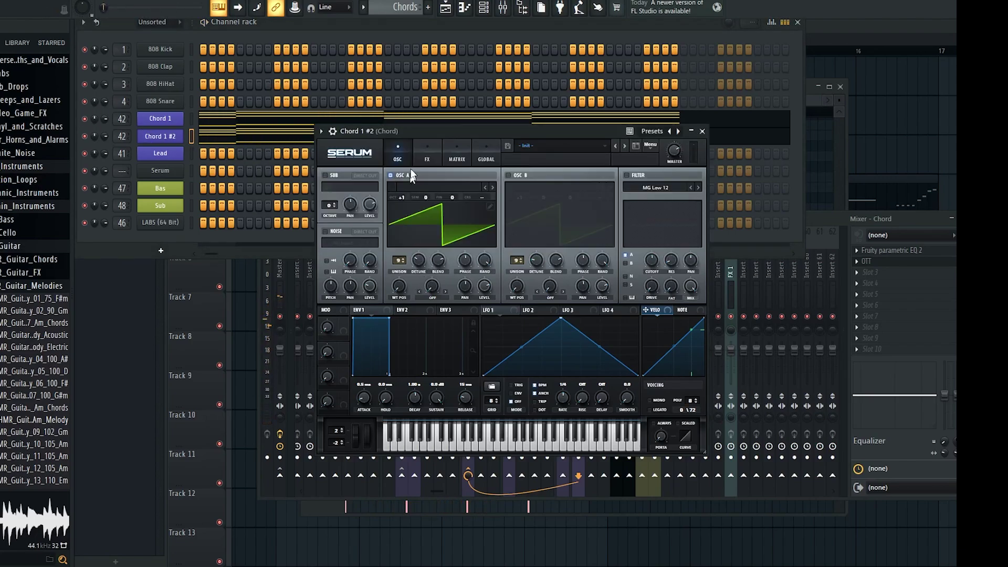
Try the analog Basic_McB wavetable in oscillator A and sweep its wavetable position during playback
click(425, 191)
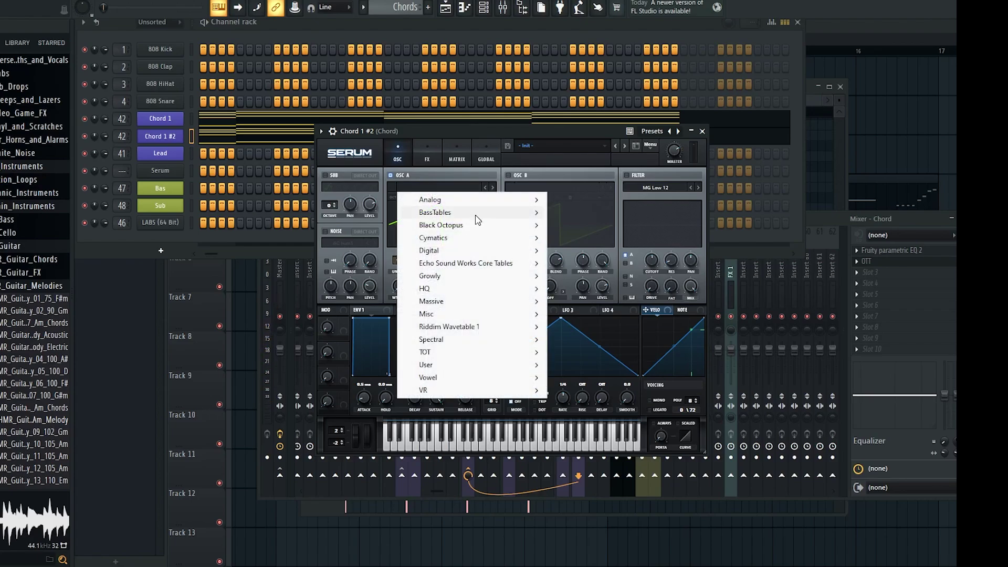
mouse_move(511, 202)
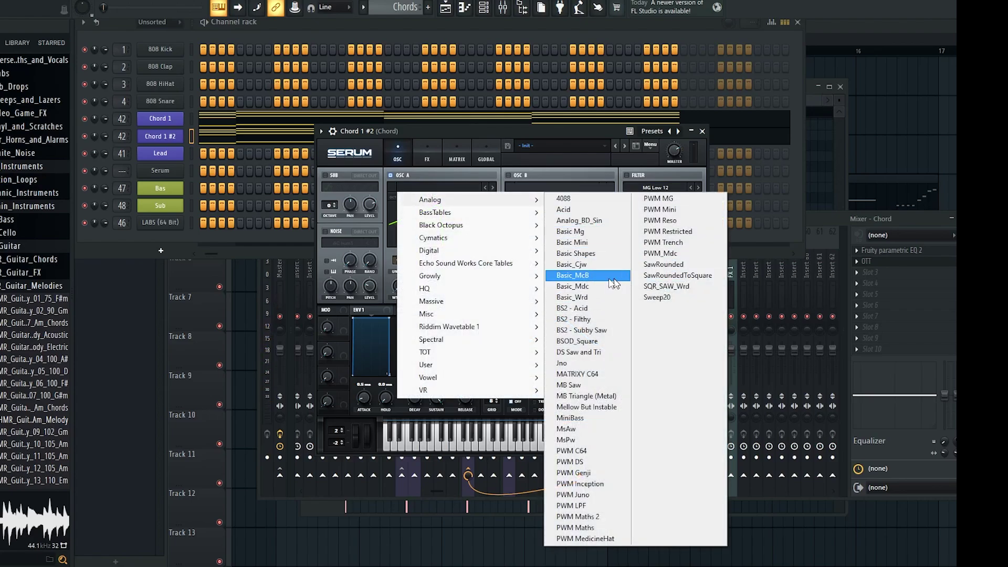
click(577, 275)
drag(419, 246, 400, 251)
key(space)
drag(398, 290, 399, 238)
click(85, 119)
click(434, 275)
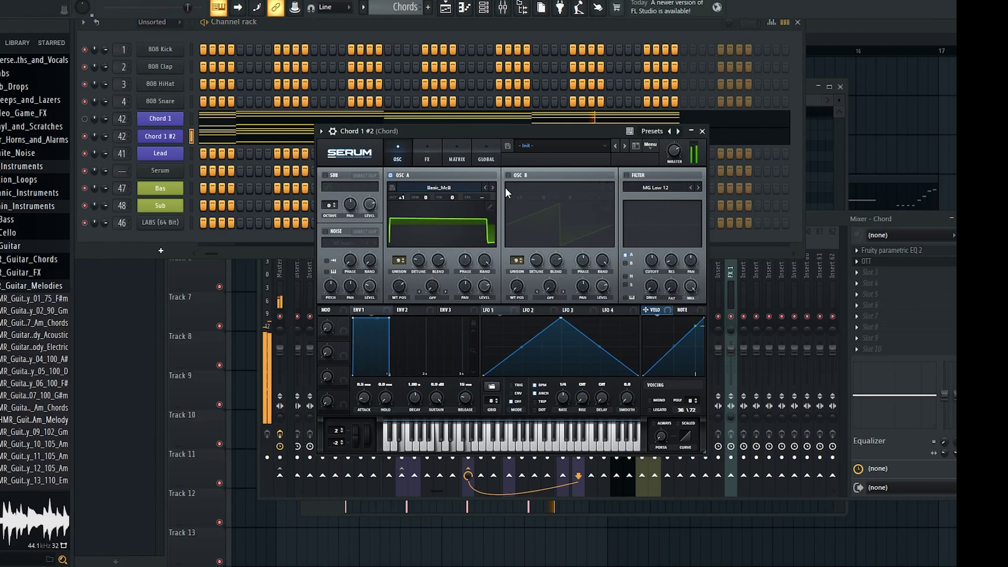
Switch oscillator A to the Basic_Mdc wavetable and set its wavetable position to about 24
drag(499, 130, 505, 118)
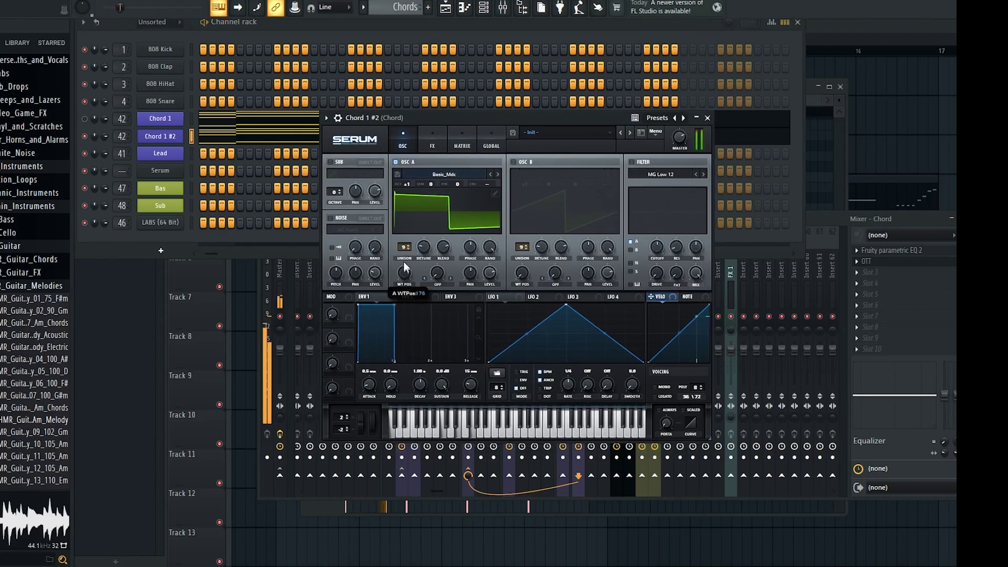
drag(403, 262, 396, 292)
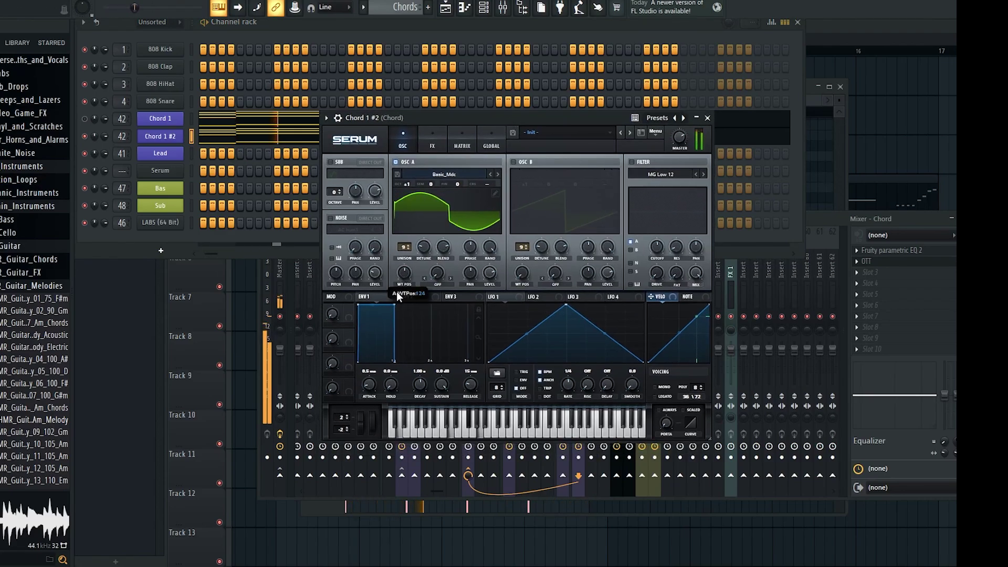
Switch Chord 1 #2's oscillator A to the Basic_Wrd wavetable, set its wavetable position to about 11, and unmute the Chord 1 channel
click(498, 174)
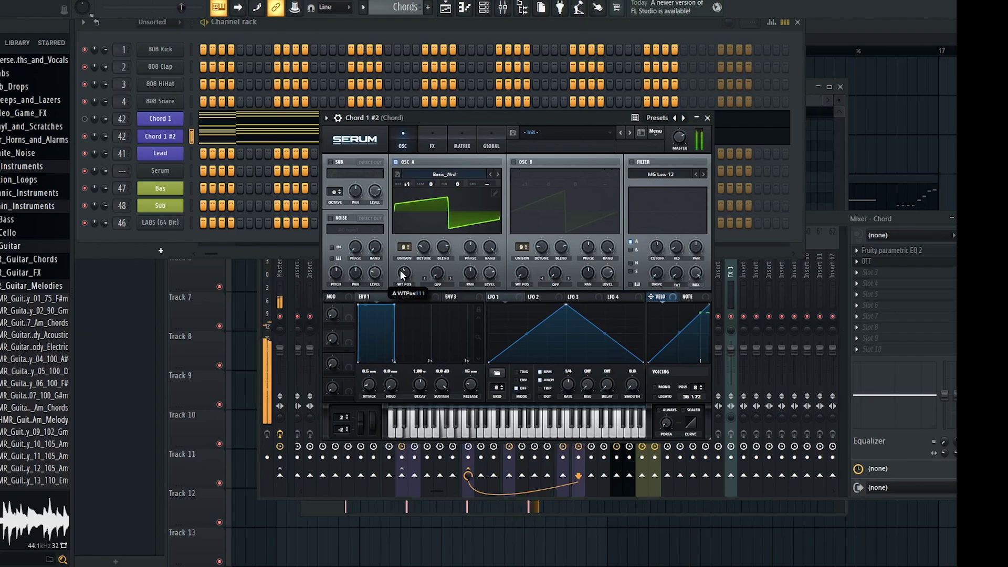
drag(400, 270, 400, 266)
click(85, 119)
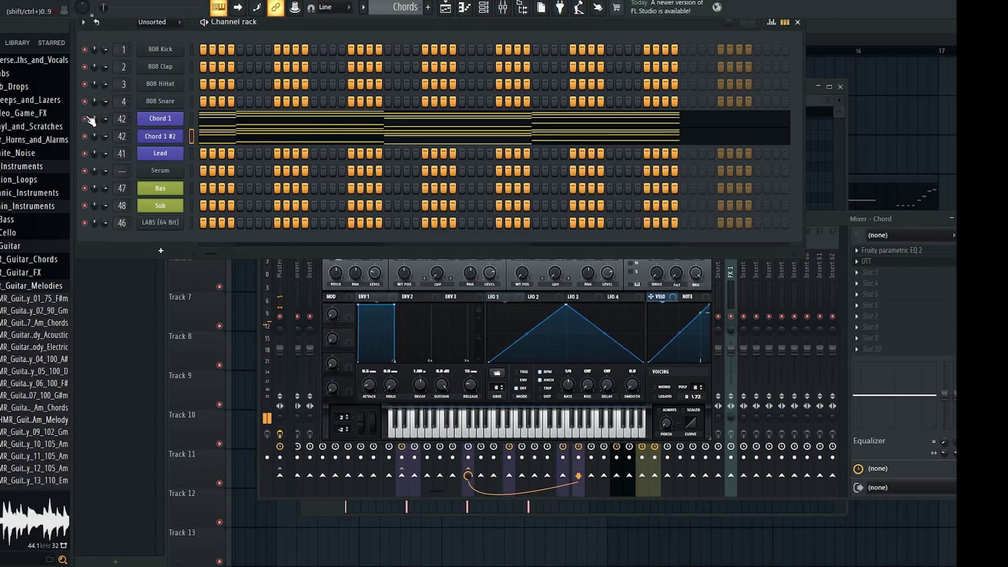
Add Maximus to the next free effect slot of the Chord mixer track
click(807, 228)
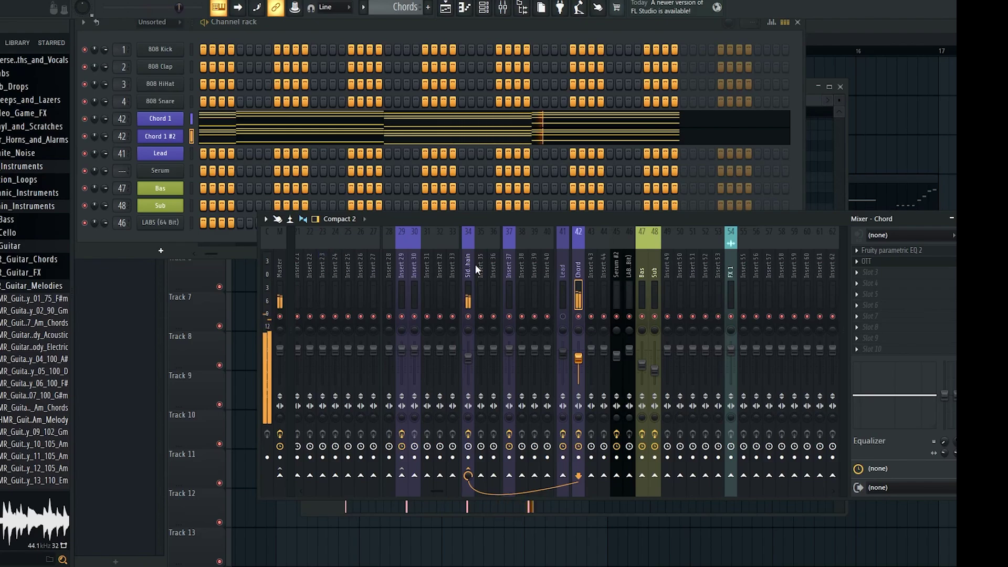
click(871, 283)
click(710, 294)
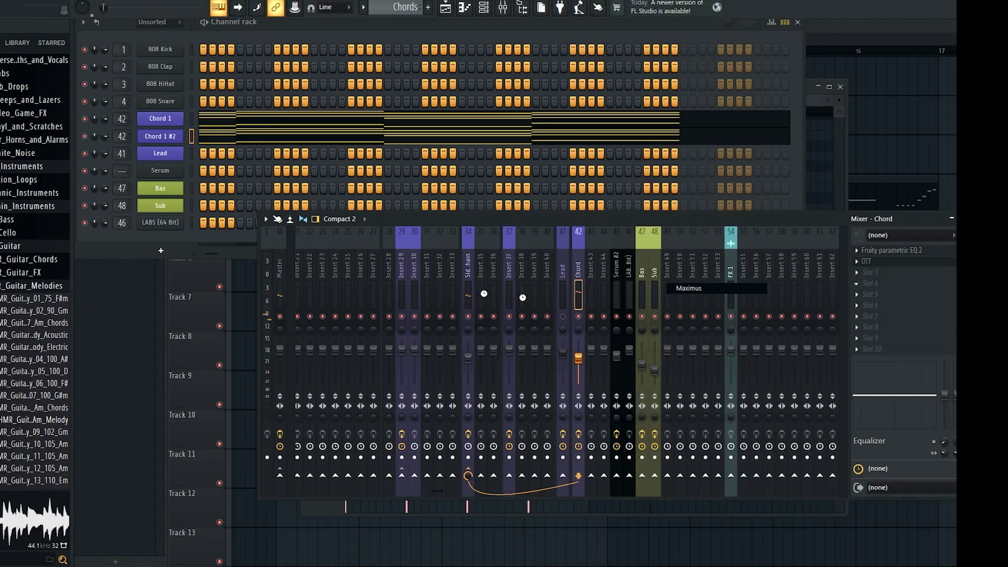
drag(203, 157, 204, 66)
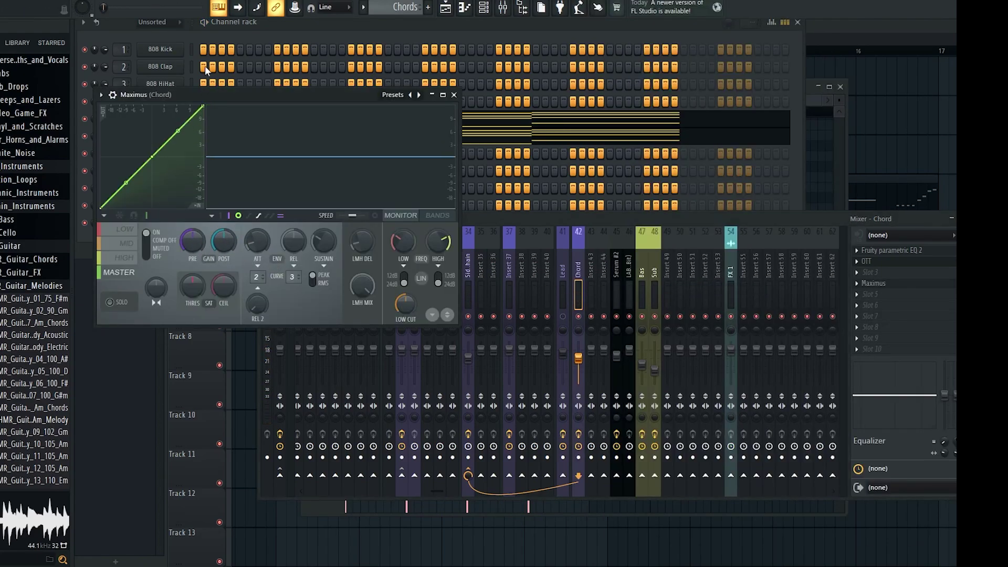
Raise the master band's pre gain in the Chord track's Maximus while auditioning the chords, and back it off slightly
key(space)
drag(192, 246, 192, 227)
key(space)
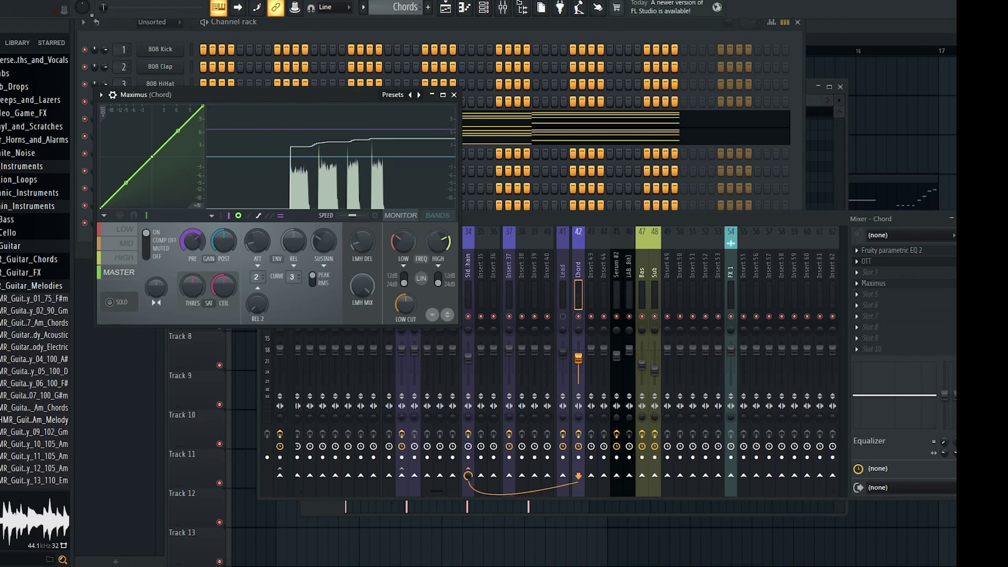
key(space)
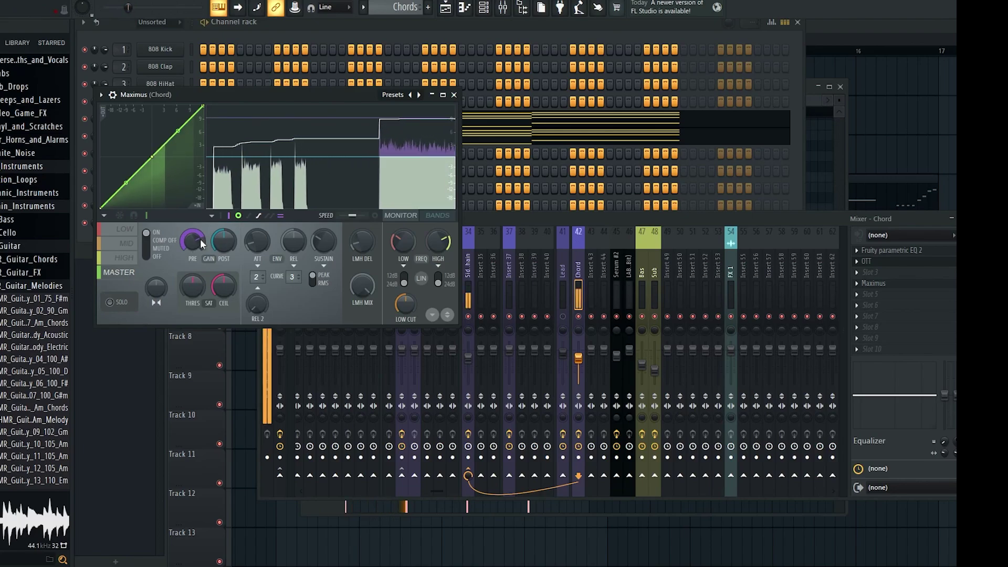
key(space)
drag(200, 238, 200, 248)
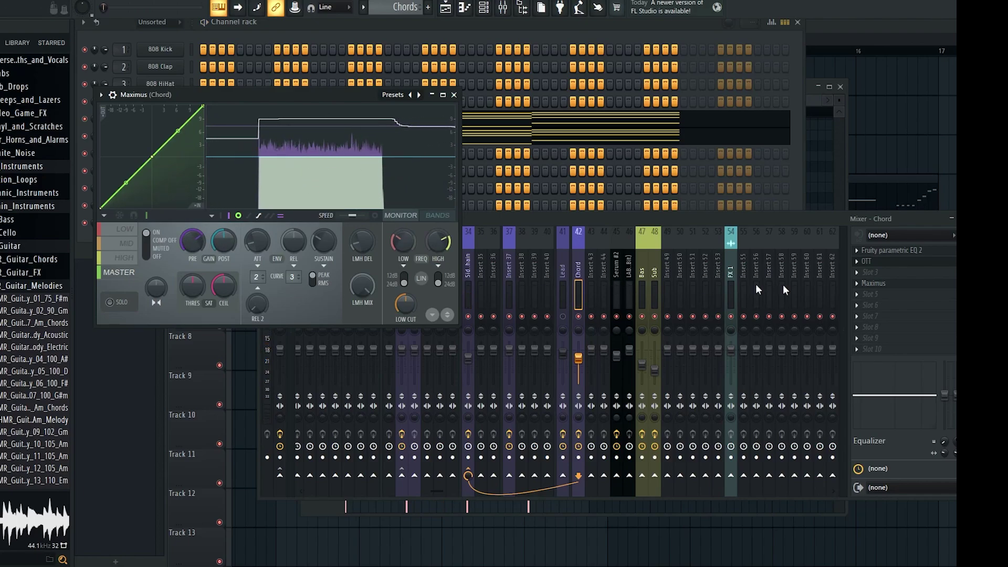
Insert a second Fruity Parametric EQ 2 before Maximus on the Chord track and set its band 1 to high pass
click(894, 275)
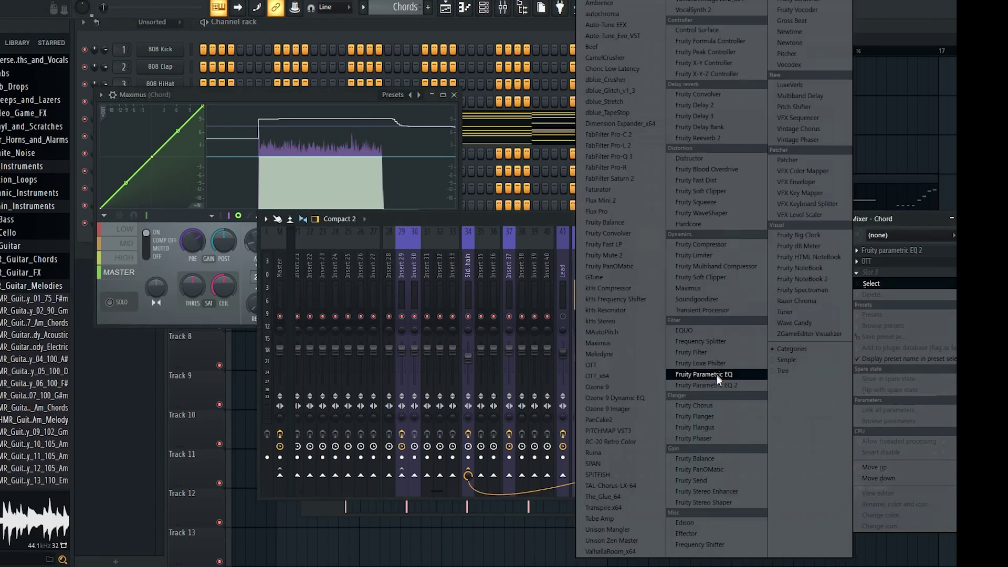
click(716, 376)
right_click(135, 177)
mouse_move(155, 209)
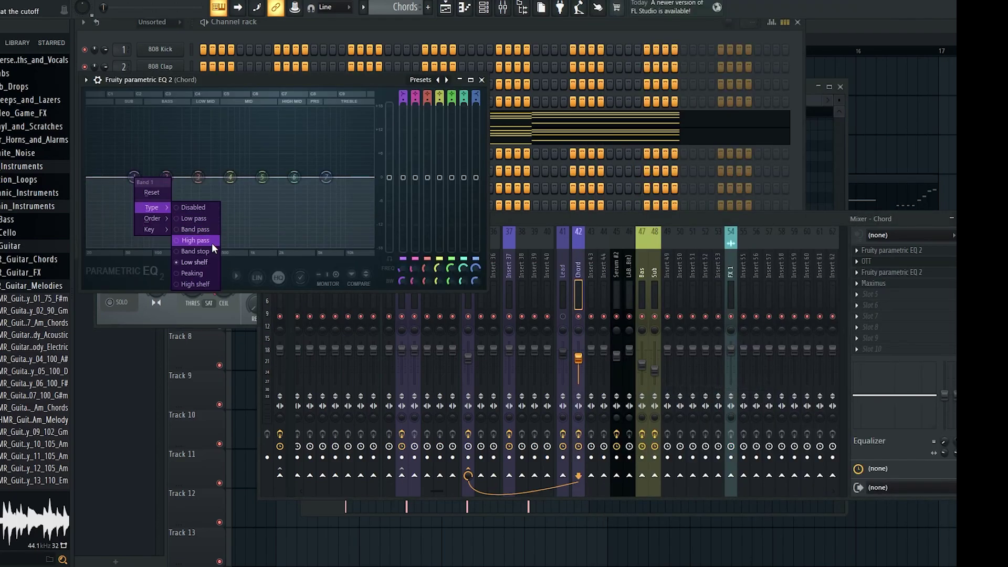
click(212, 242)
click(915, 263)
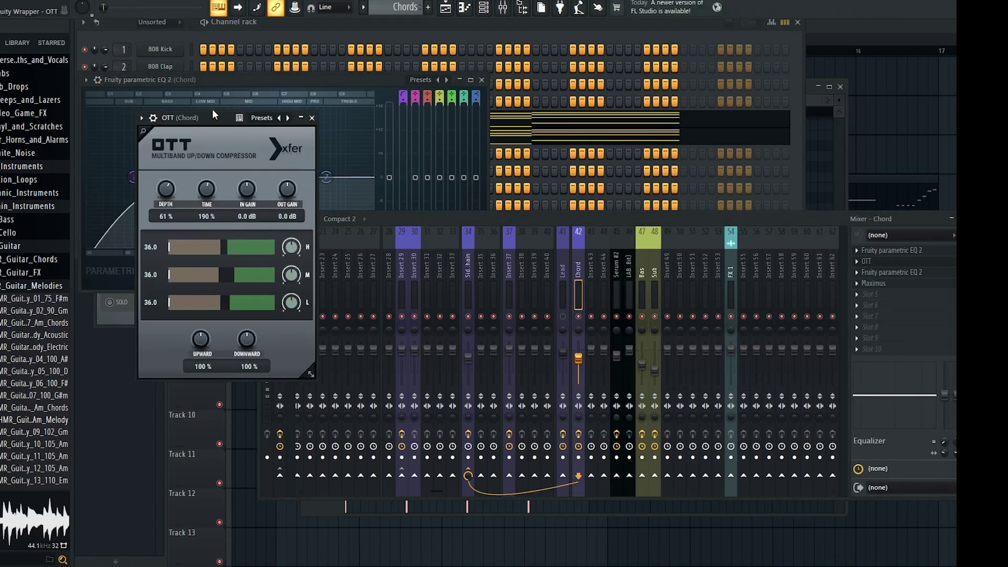
click(312, 83)
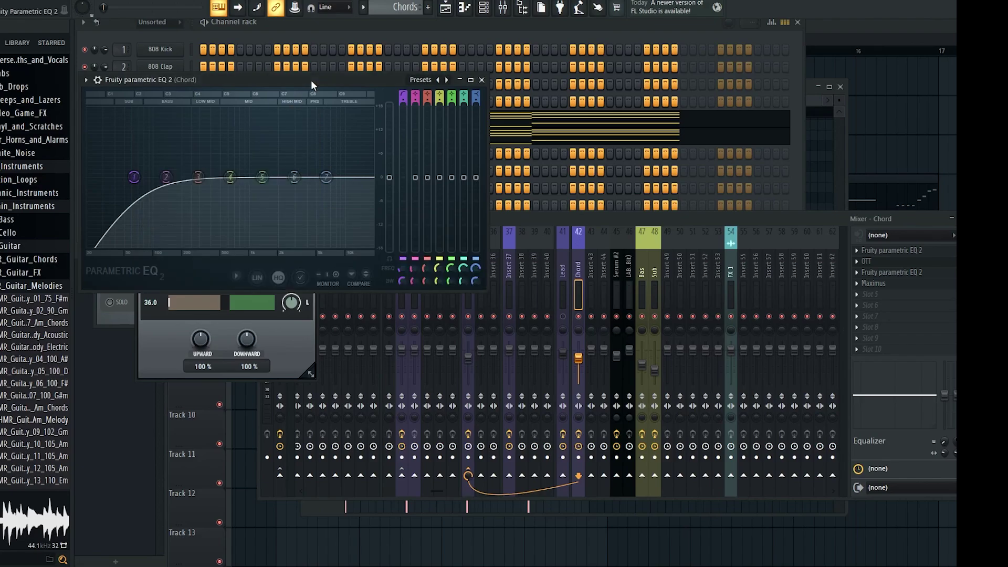
Steepen the band 1 high-pass slope, raise its cutoff during playback, and shift the upper bands with a slight dip at band 6
right_click(134, 177)
mouse_move(154, 219)
click(192, 241)
key(space)
drag(134, 177, 207, 180)
drag(294, 177, 370, 182)
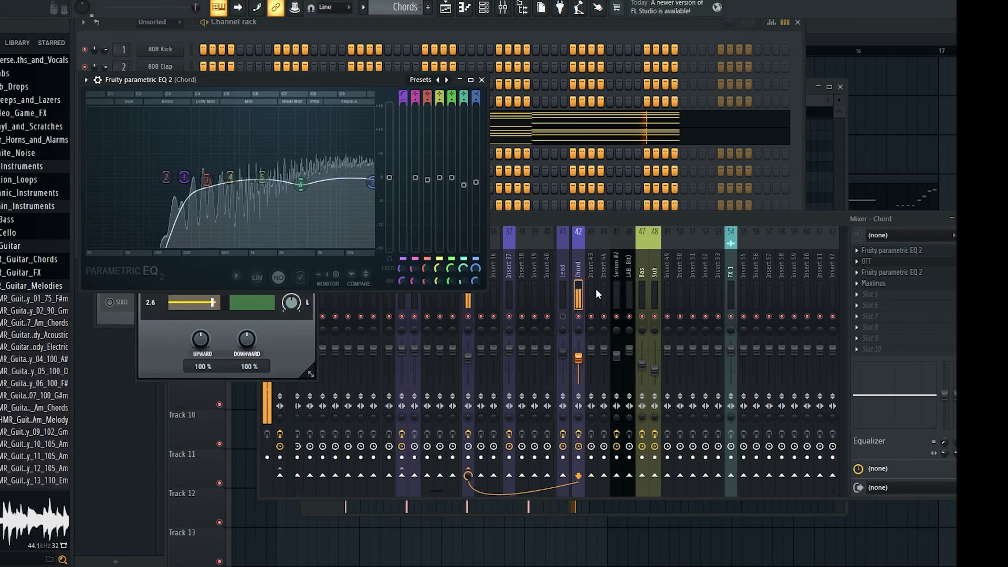
Stop playback and close the Chord track's second Fruity Parametric EQ 2
click(579, 297)
key(space)
click(340, 81)
click(300, 184)
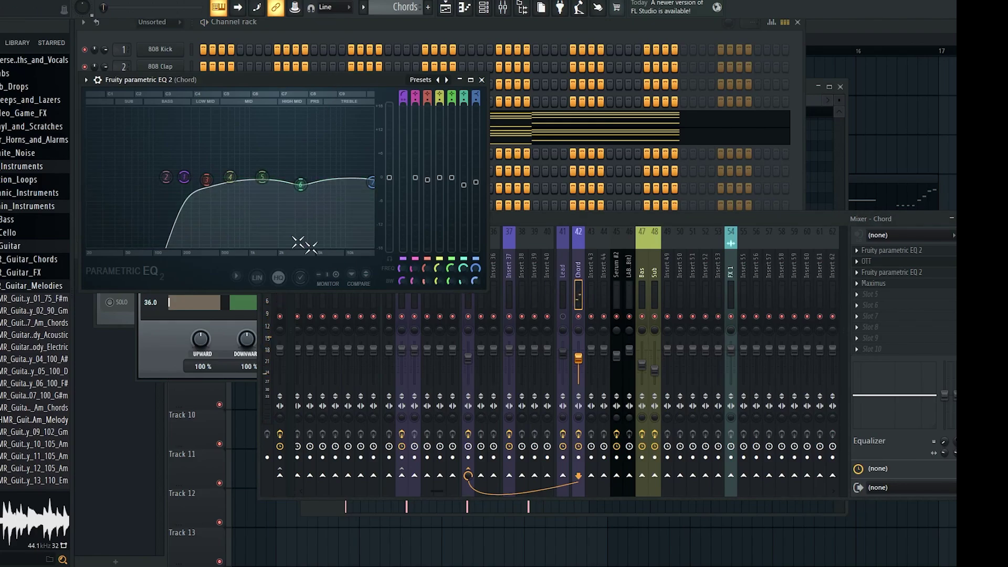
drag(310, 182, 330, 187)
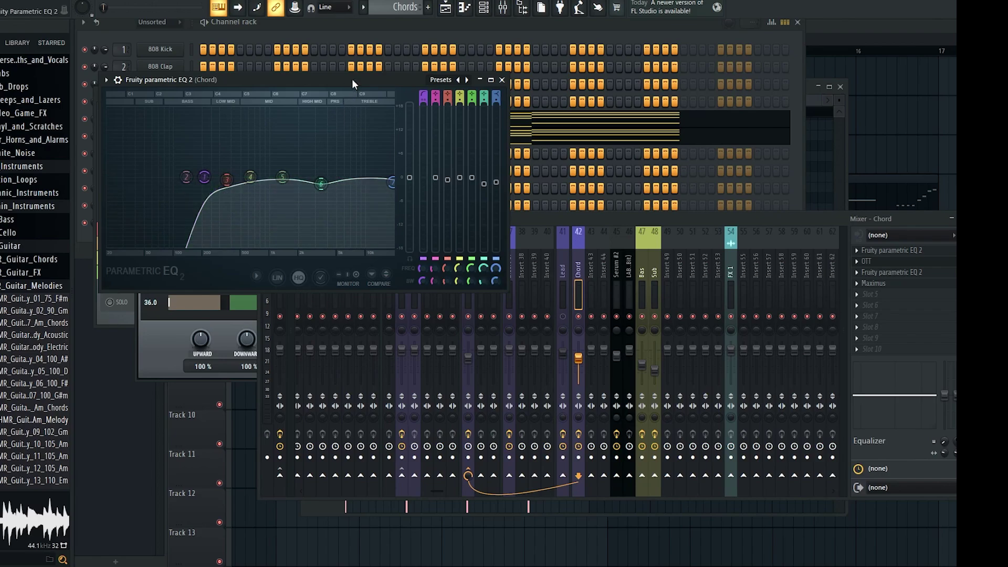
drag(353, 84, 423, 83)
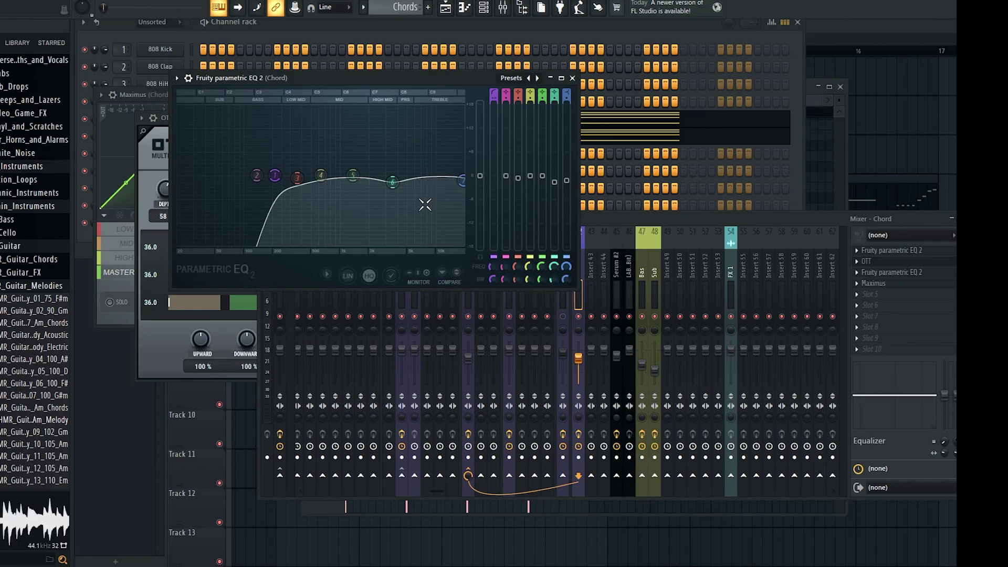
click(590, 223)
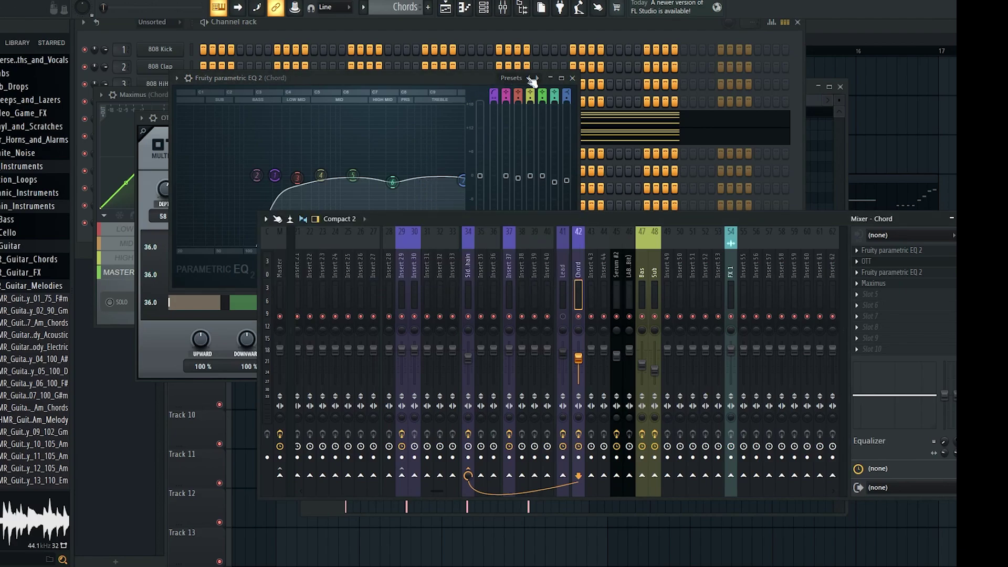
click(572, 78)
Create a new pattern named Top and place it on Track 6 from bar 9 with a four-bar length
key(F4)
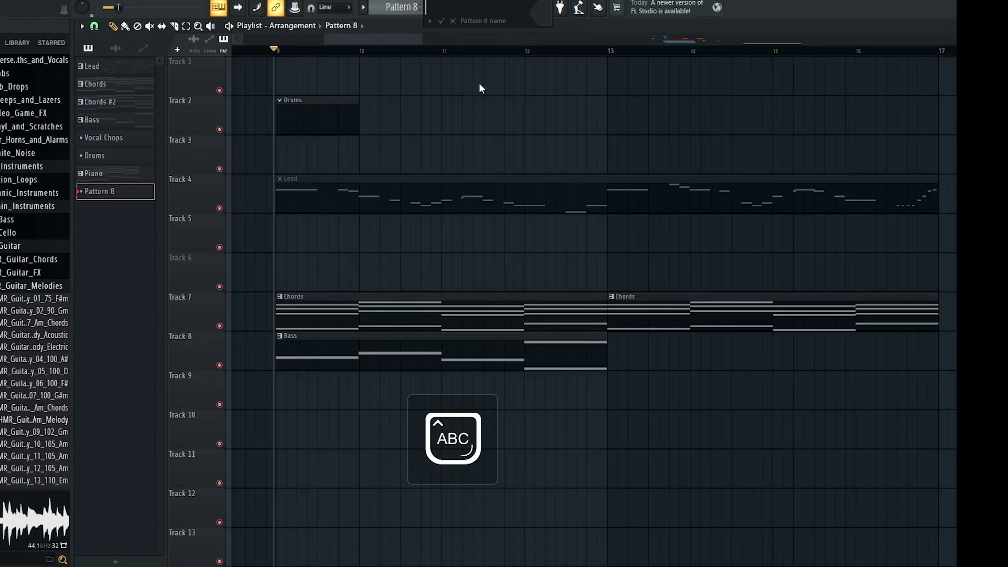
text(Top)
key(Return)
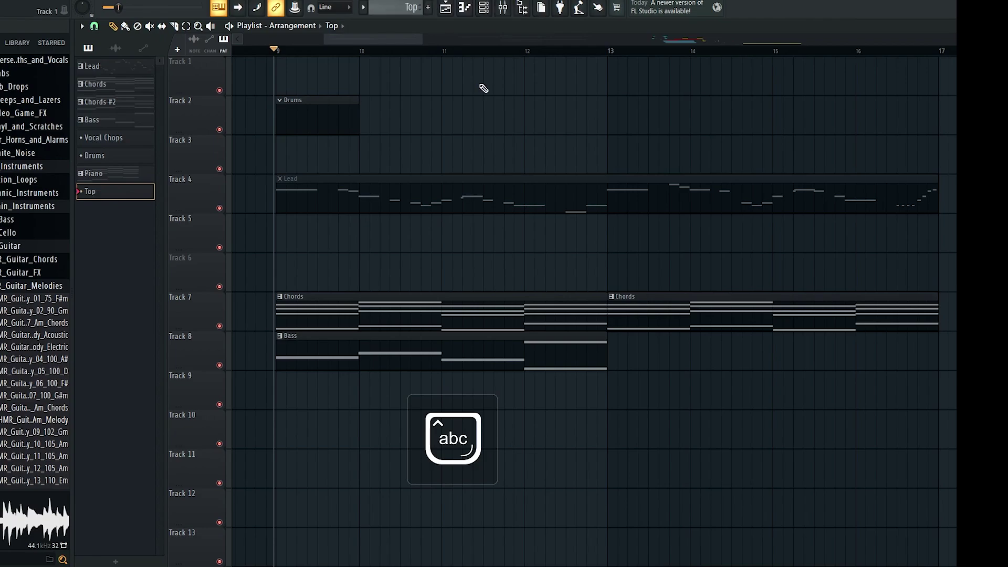
click(281, 274)
scroll(294, 272, up, 2)
drag(370, 273, 703, 285)
Copy the upper G4, A4 and F#4 notes from the Chords pattern's piano roll and return to the Top pattern
double_click(677, 313)
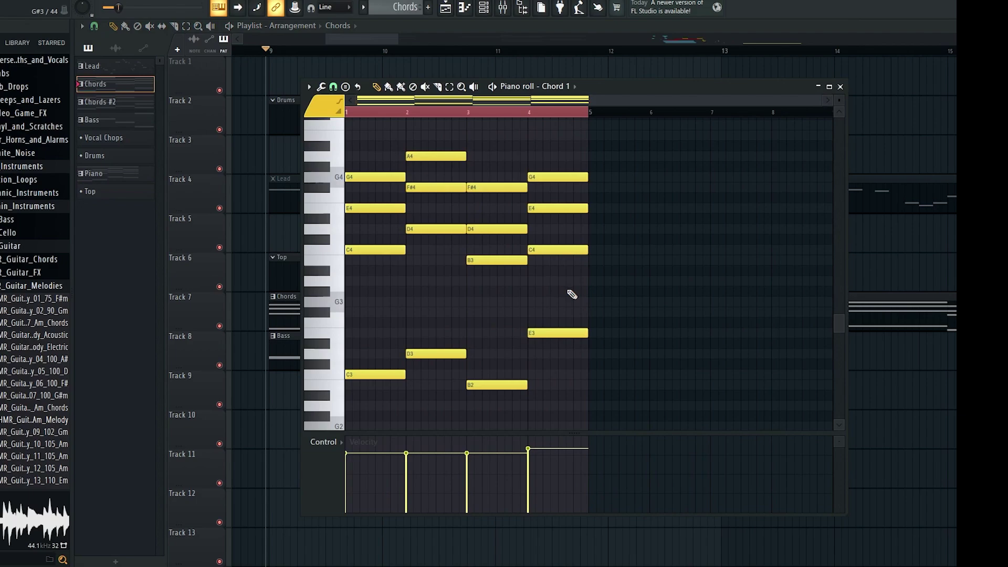
scroll(572, 294, up, 3)
drag(551, 286, 395, 284)
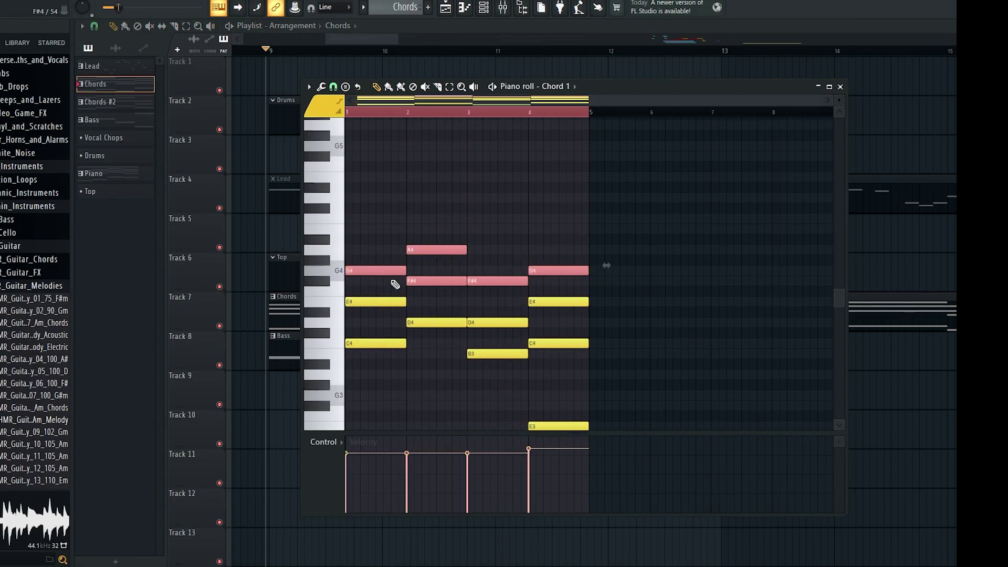
click(902, 234)
click(492, 275)
Rename the unused Serum channel as Top and give it the purple color
click(483, 7)
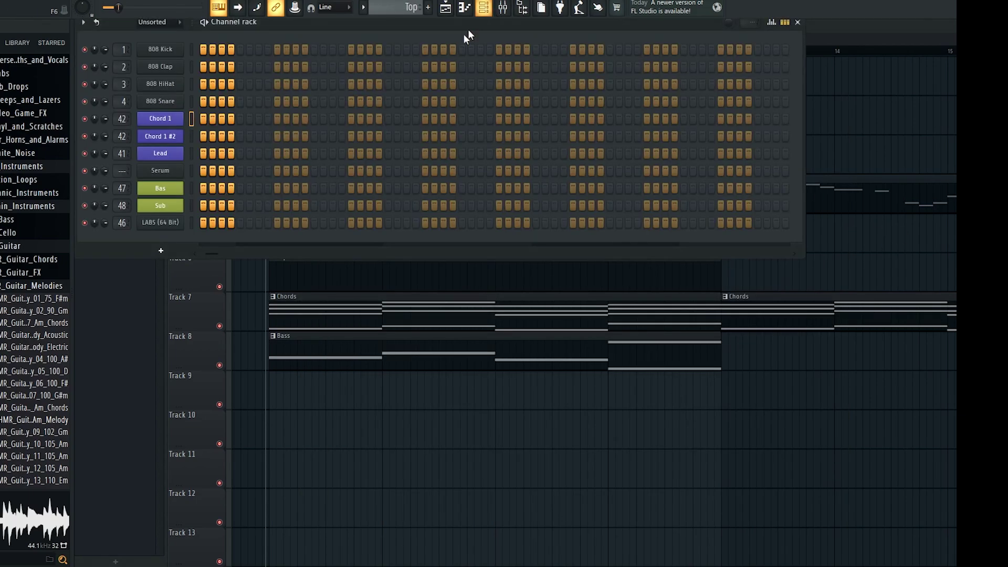
click(176, 251)
key(Escape)
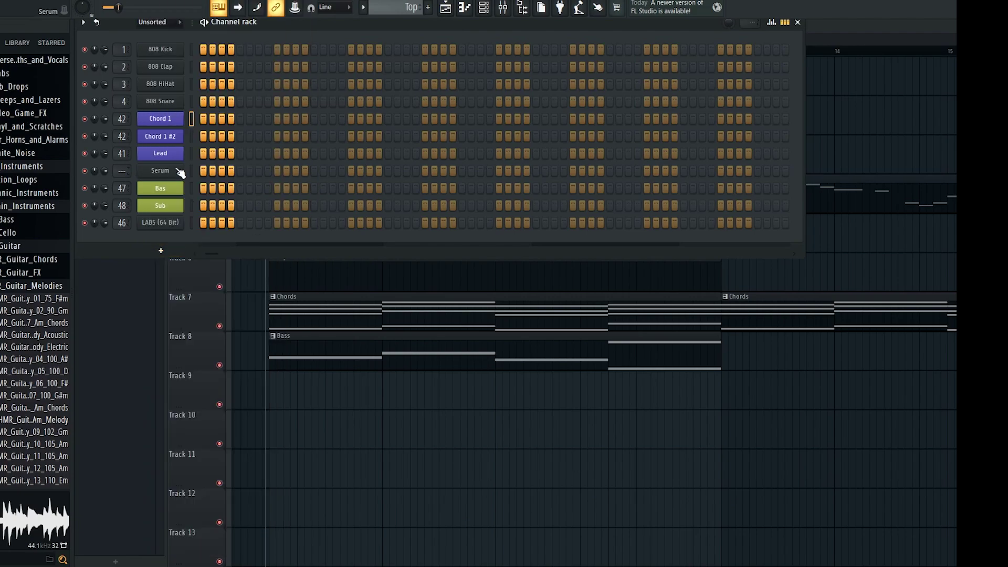
right_click(179, 177)
click(216, 197)
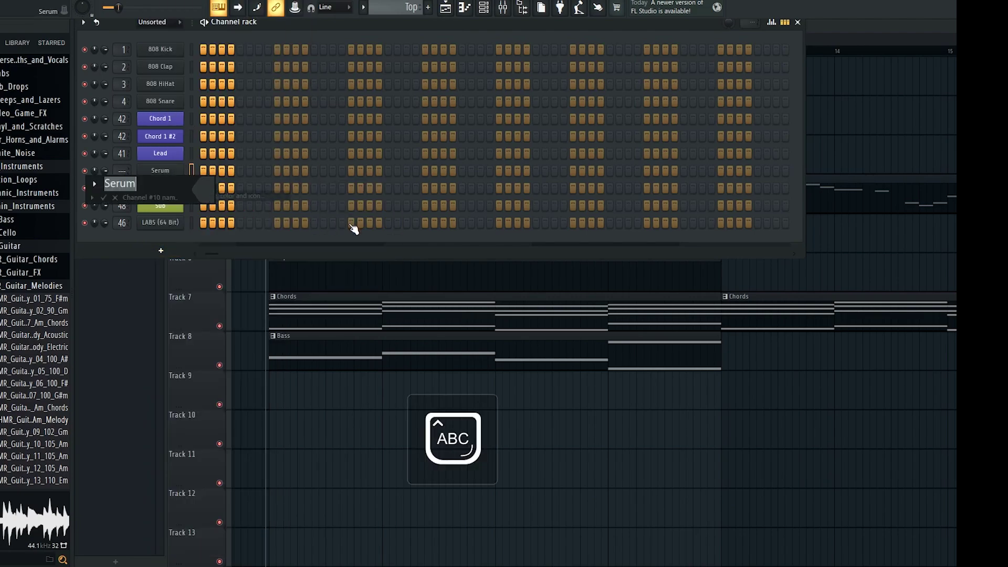
click(310, 222)
key(Return)
text(Top)
key(Return)
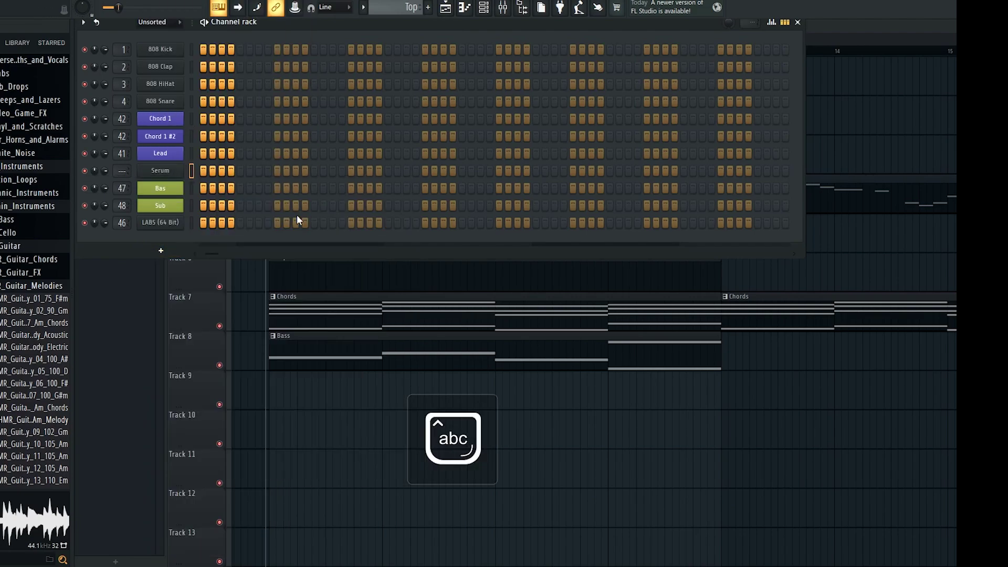
Paste the copied chord notes into the Top channel's piano roll and delete the lower F#4 note in bar 2
click(472, 7)
key(ctrl+v)
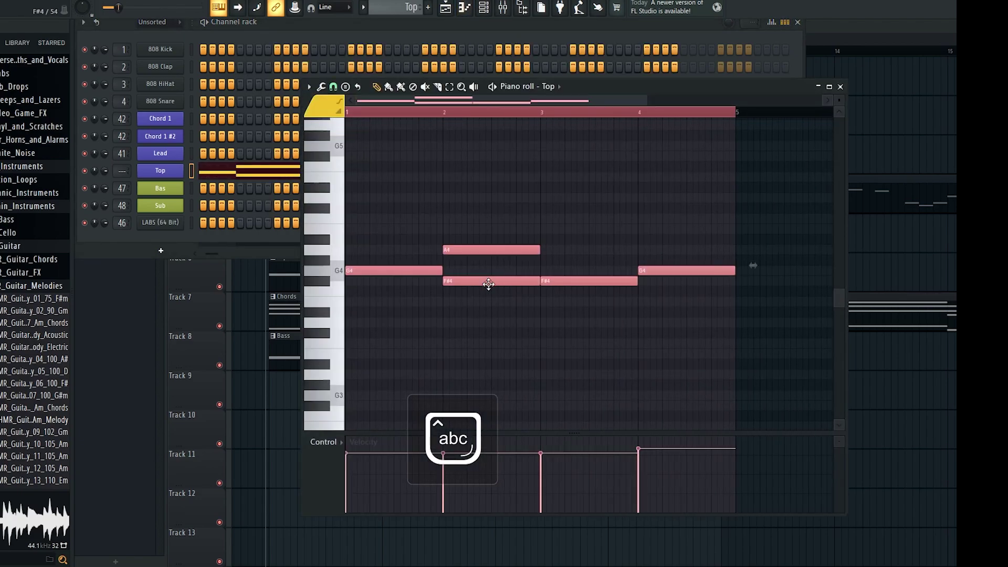
ctrl+click(488, 282)
key(Delete)
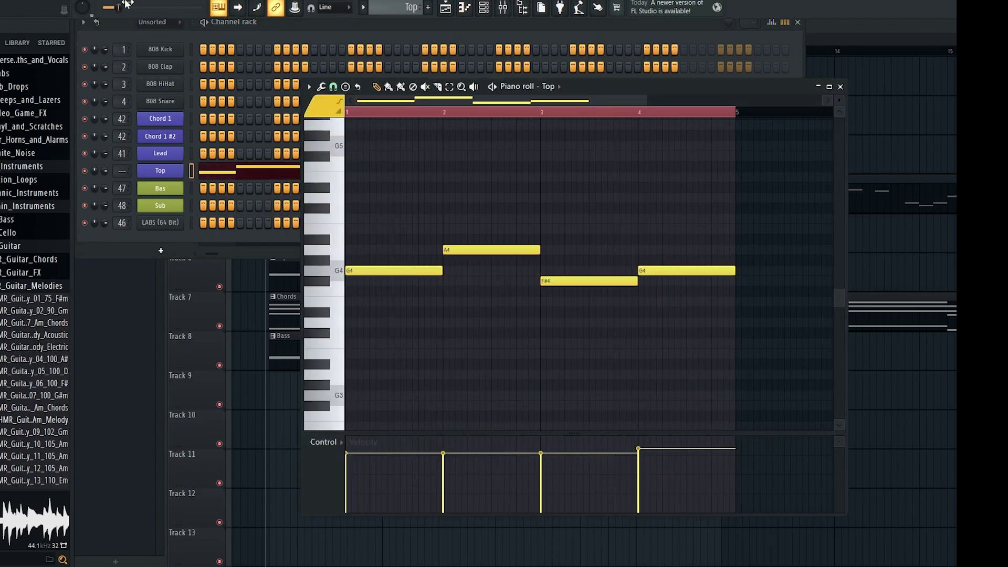
Set oscillator A's unison to 9 voices in Top's Serum and enable Hyper/Dimension with the Hyper mix at about 52%
click(167, 175)
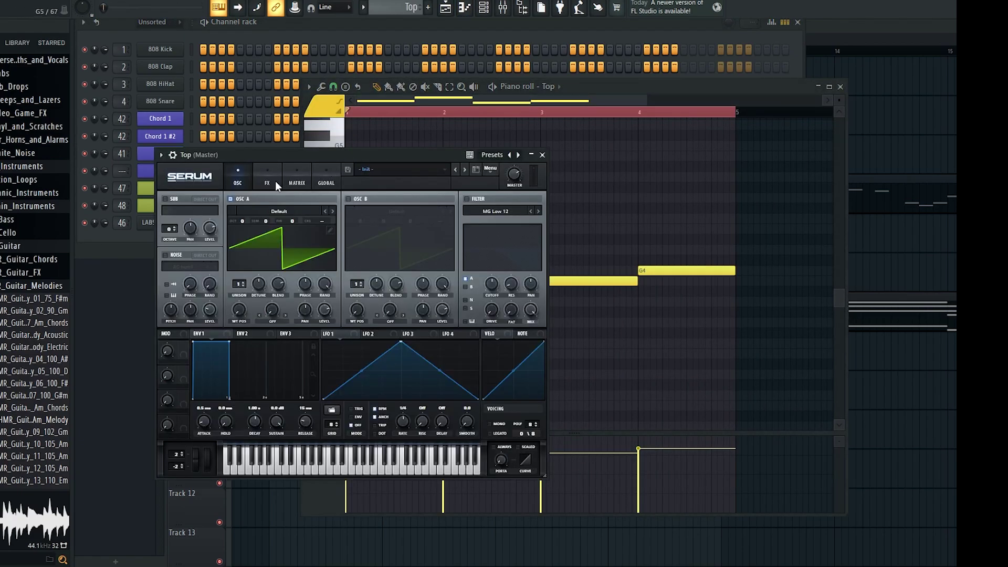
drag(243, 283, 220, 227)
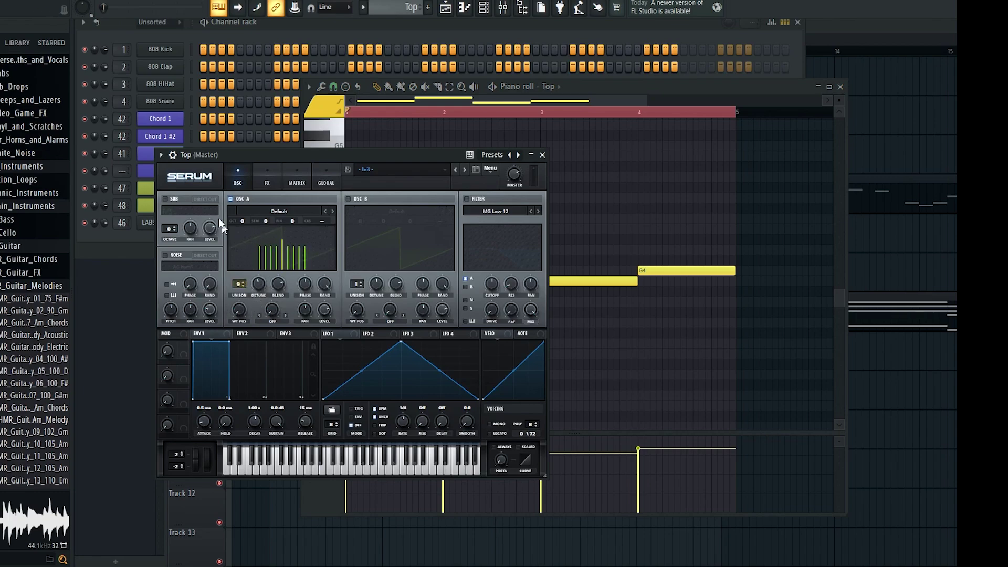
click(267, 181)
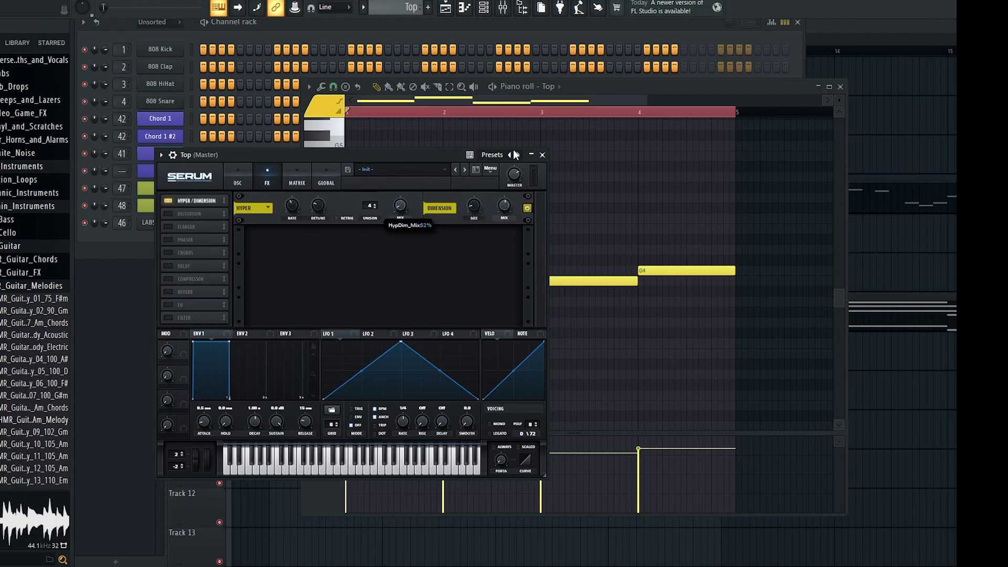
click(252, 182)
click(435, 142)
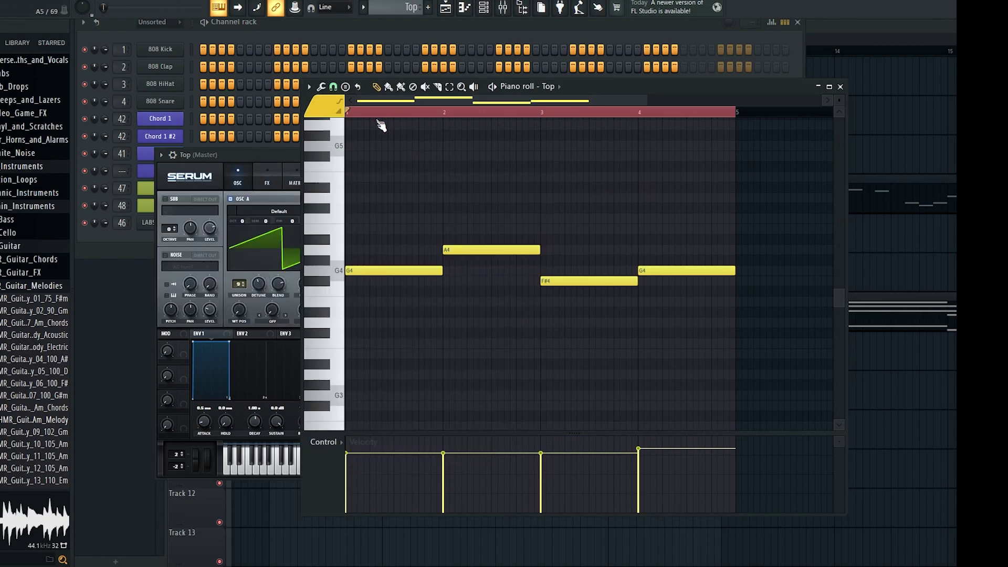
Audition the Top melody and add a compressor in multiband mode to its Serum effects
key(space)
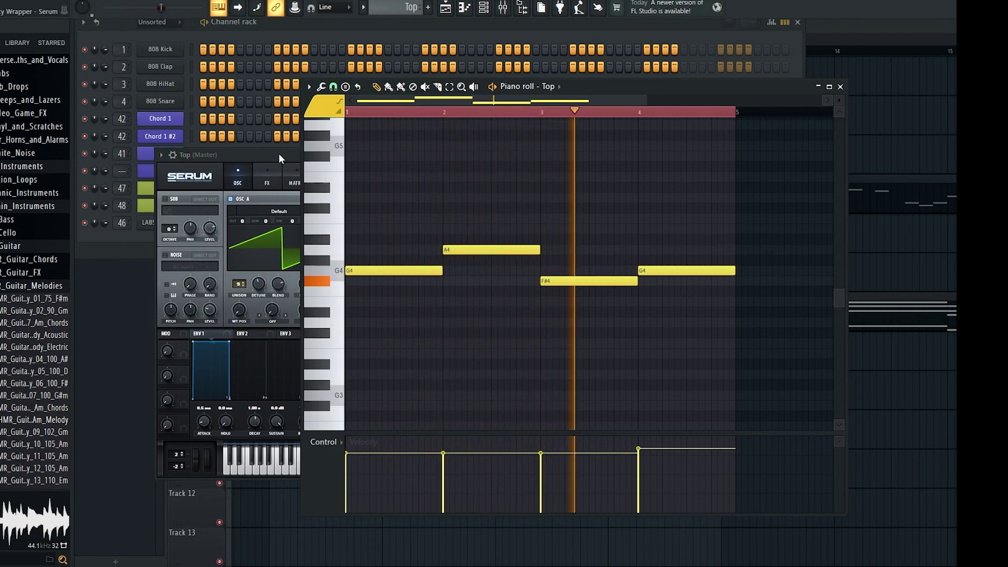
click(279, 153)
click(267, 181)
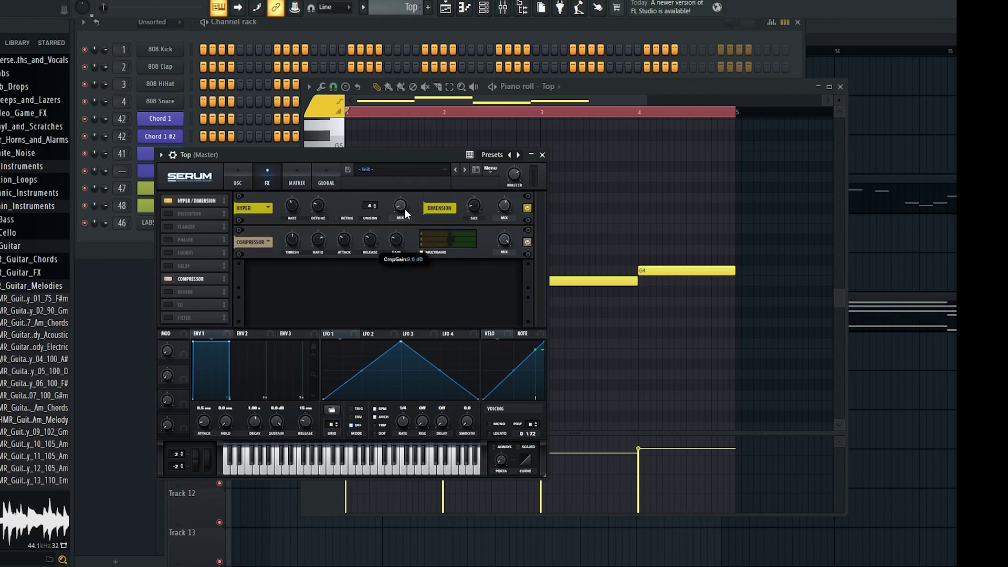
click(566, 231)
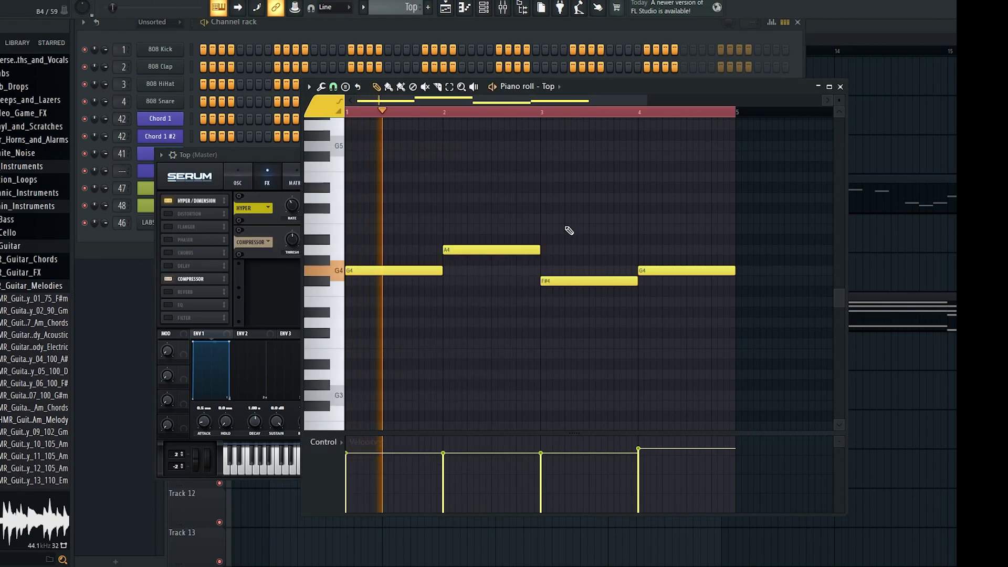
click(296, 171)
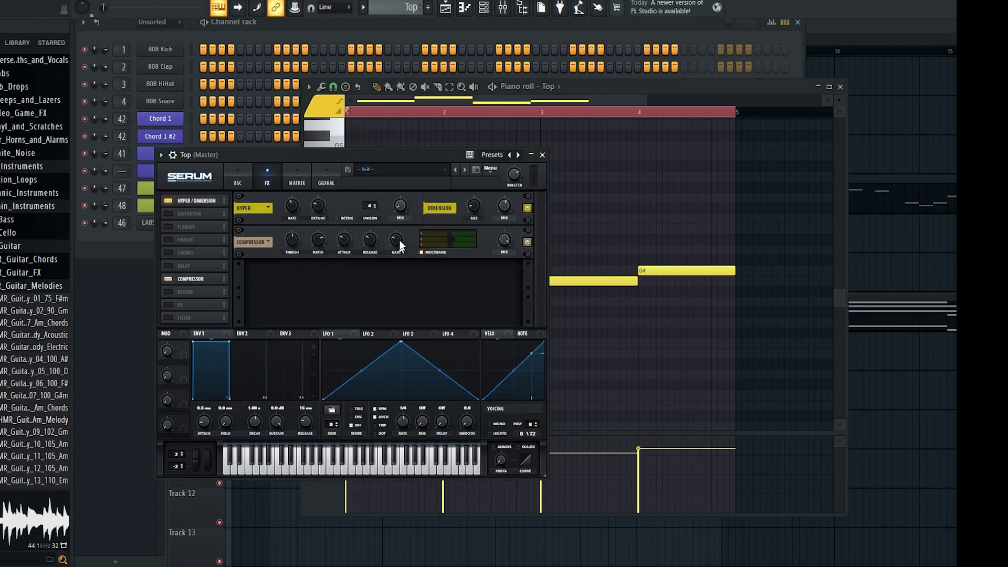
Transpose the Top melody up one octave and route the Top channel to mixer track 43
click(606, 225)
key(ctrl+Up)
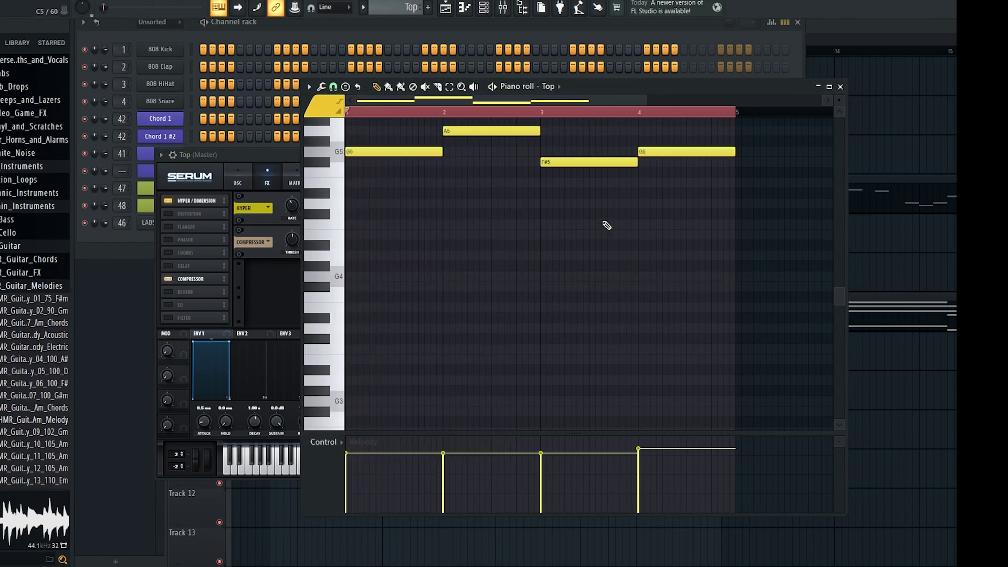
click(375, 26)
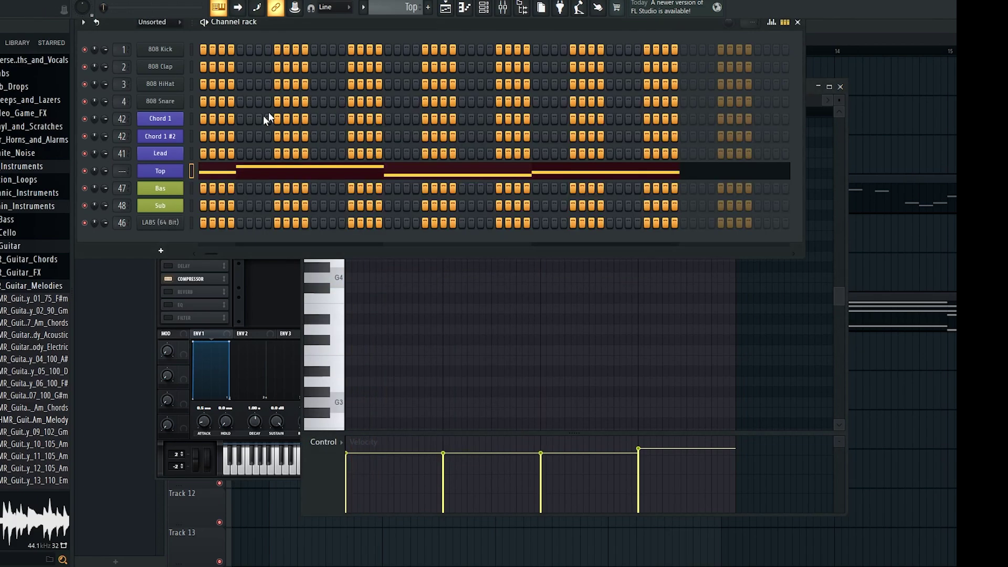
click(507, 9)
right_click(587, 286)
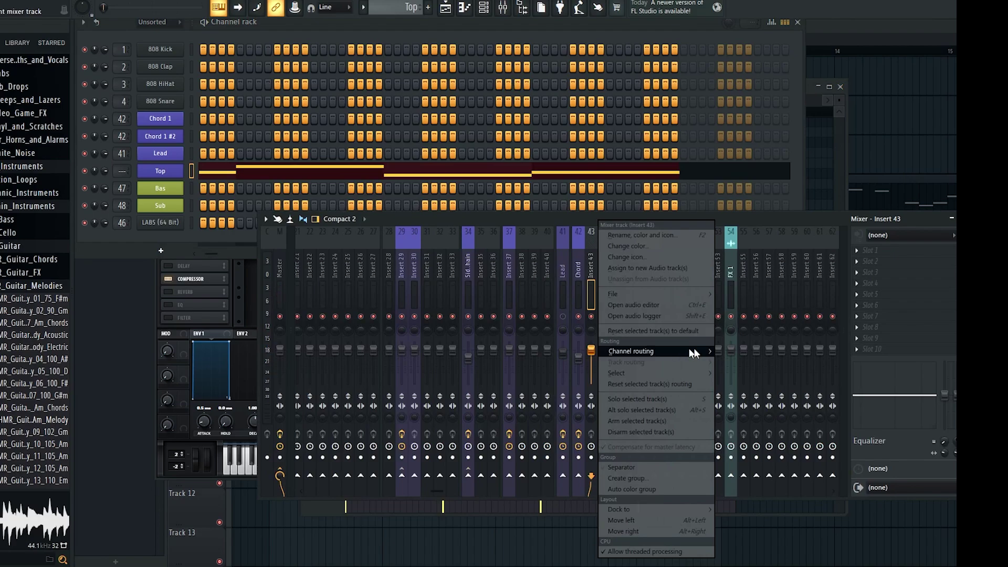
mouse_move(694, 351)
click(730, 349)
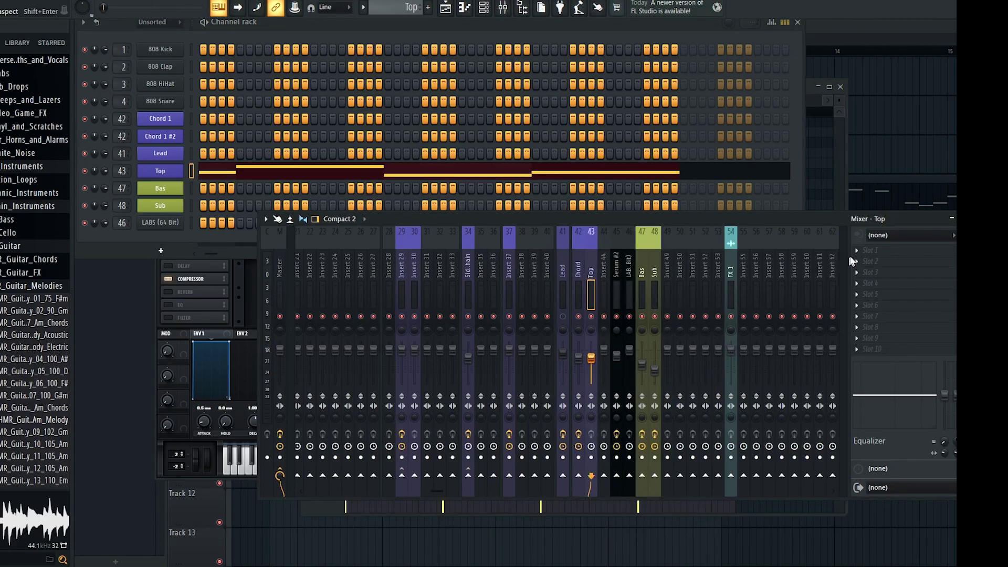
Add Fruity Parametric EQ 2 to the Top mixer track, make band 1 a high-pass that cuts the lows, and dip bands 6 and 7 slightly
click(868, 249)
click(714, 375)
right_click(134, 176)
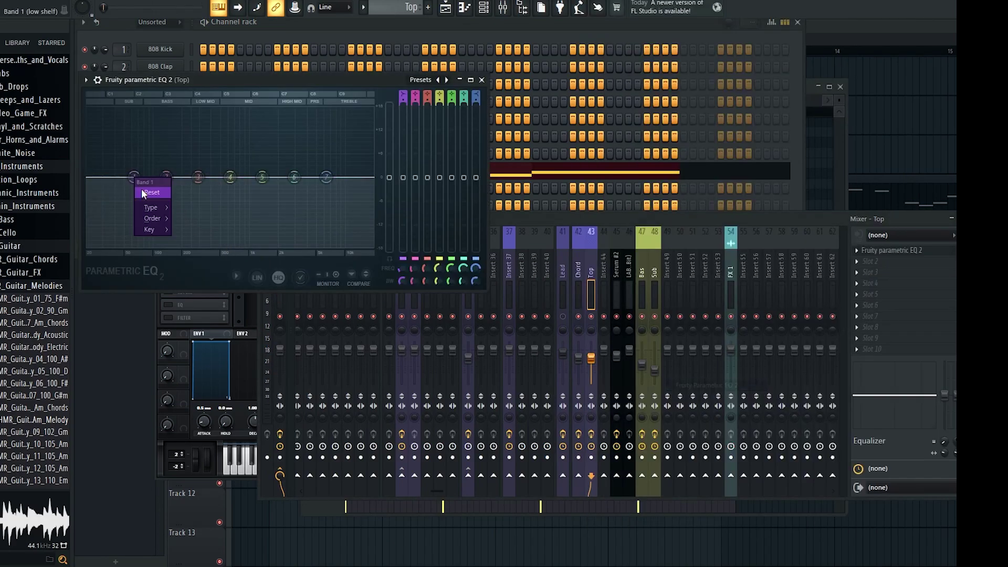
mouse_move(152, 207)
click(195, 241)
key(space)
drag(135, 178, 218, 178)
drag(293, 184, 357, 185)
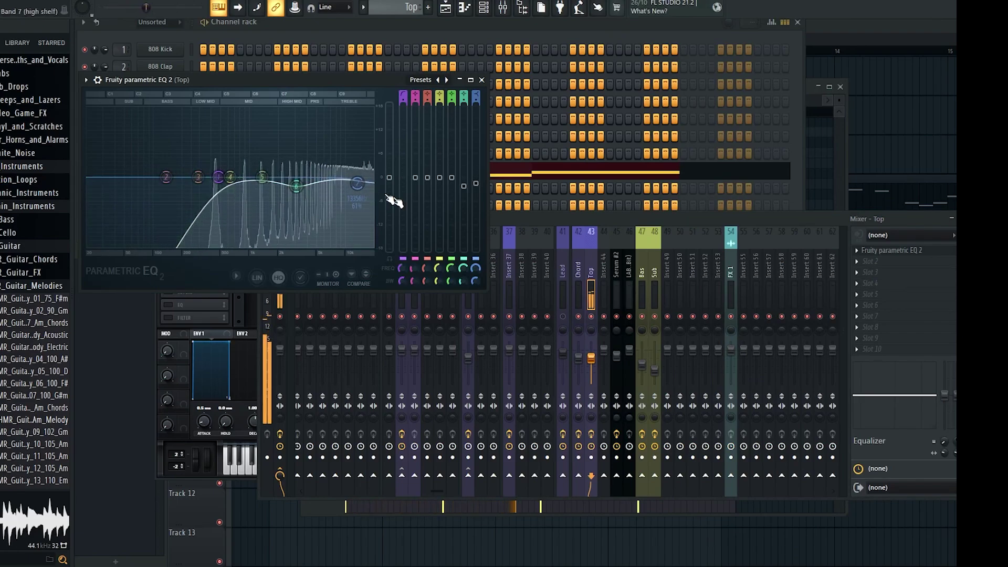
key(space)
Route the Top mixer track only to the sidechain track (34) and play it back
click(593, 296)
click(469, 476)
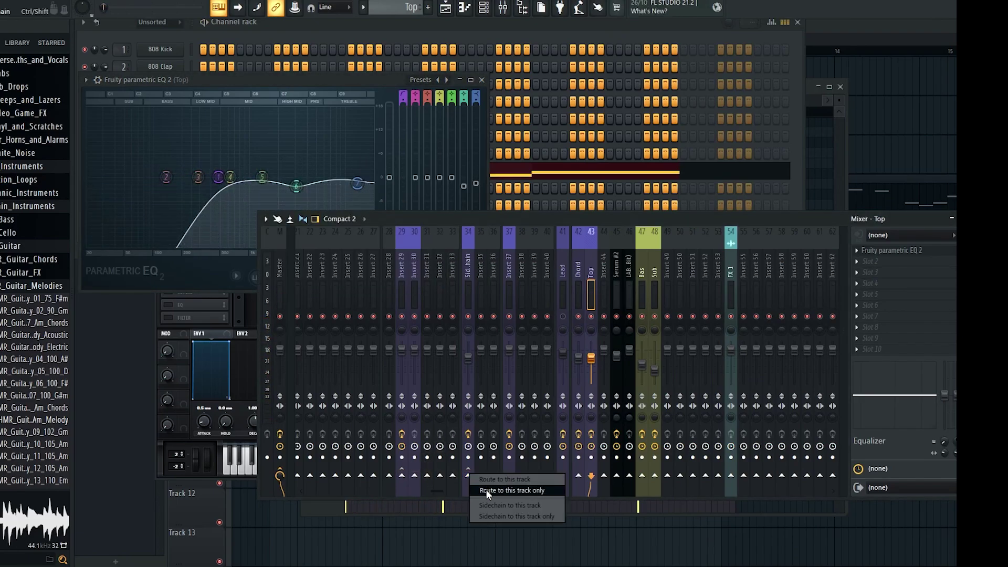
key(space)
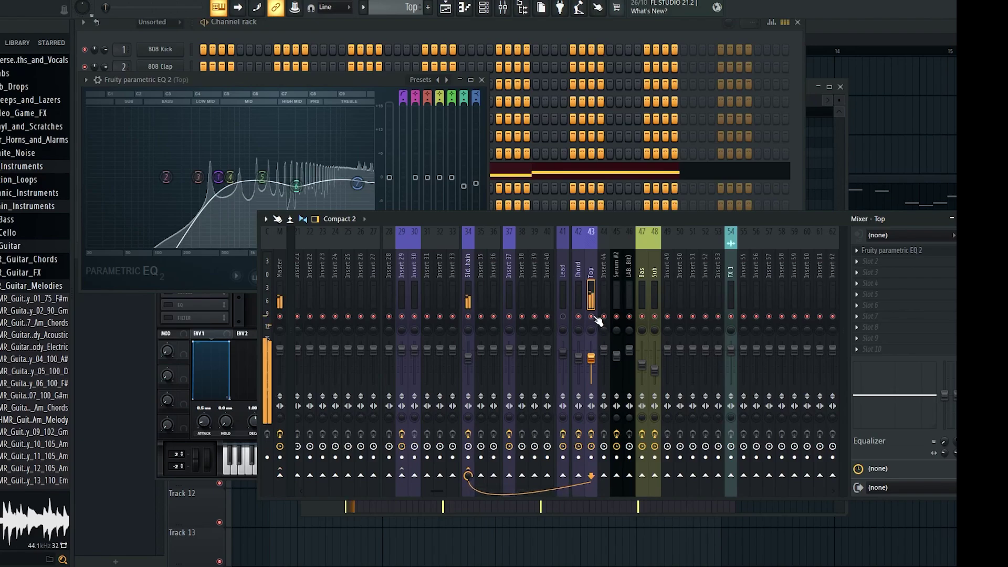
key(space)
Play the playlist arrangement from bar 9 to hear the Top layer together with the chords and bass
click(874, 118)
scroll(402, 209, up, 2)
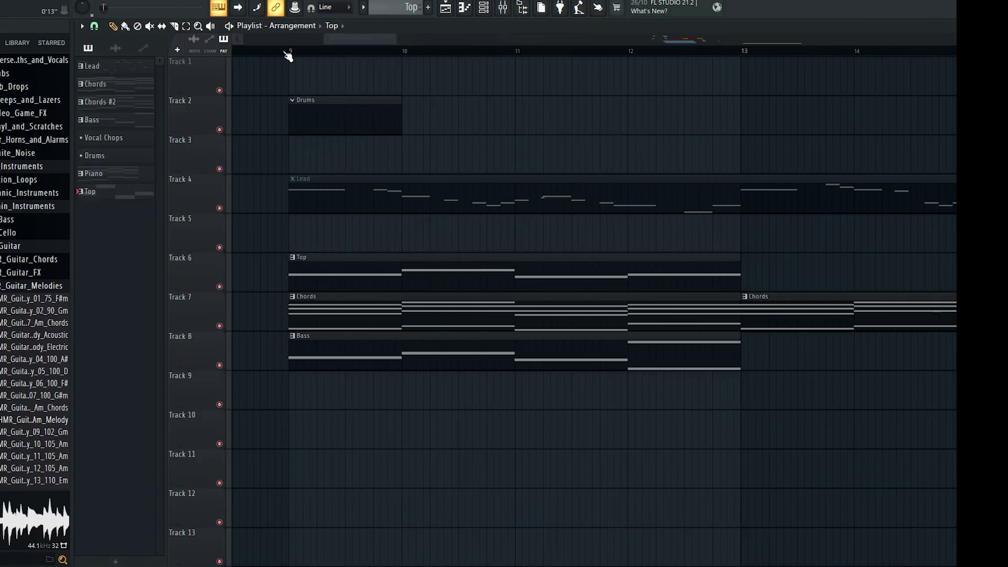
click(287, 52)
key(space)
click(503, 9)
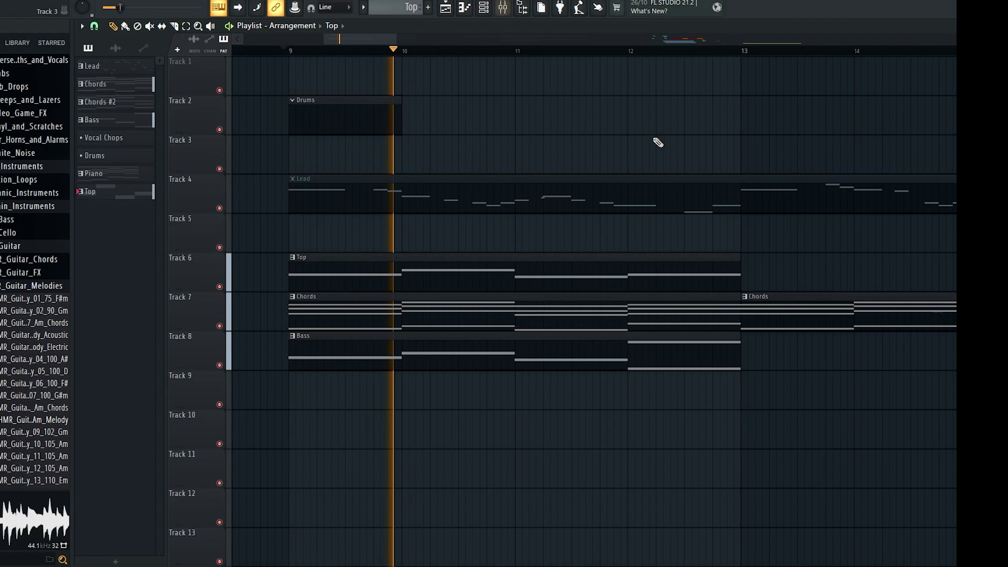
key(space)
Compare the arrangement with the Top layer on Track 6 muted and unmuted during playback
click(221, 287)
click(335, 322)
key(space)
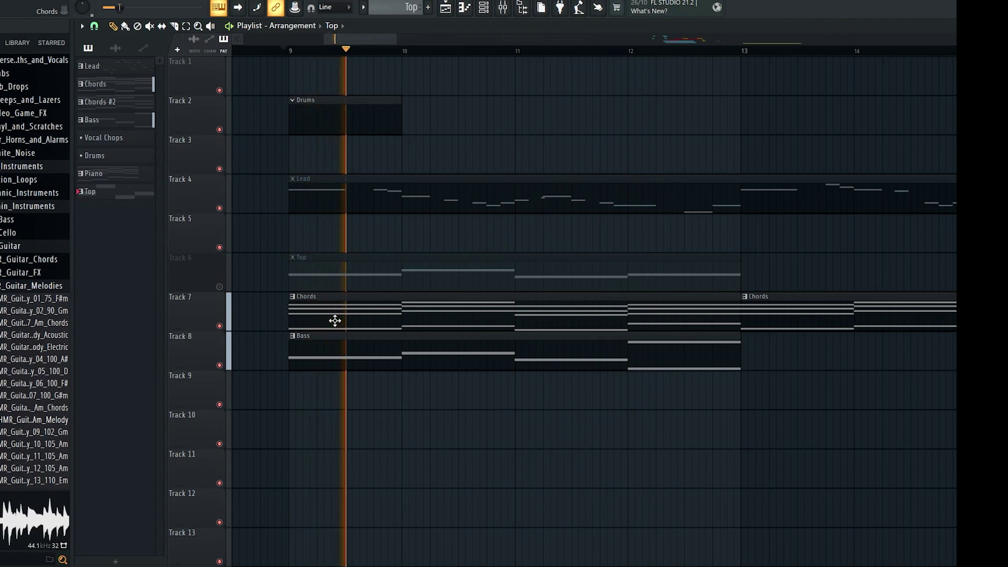
click(219, 286)
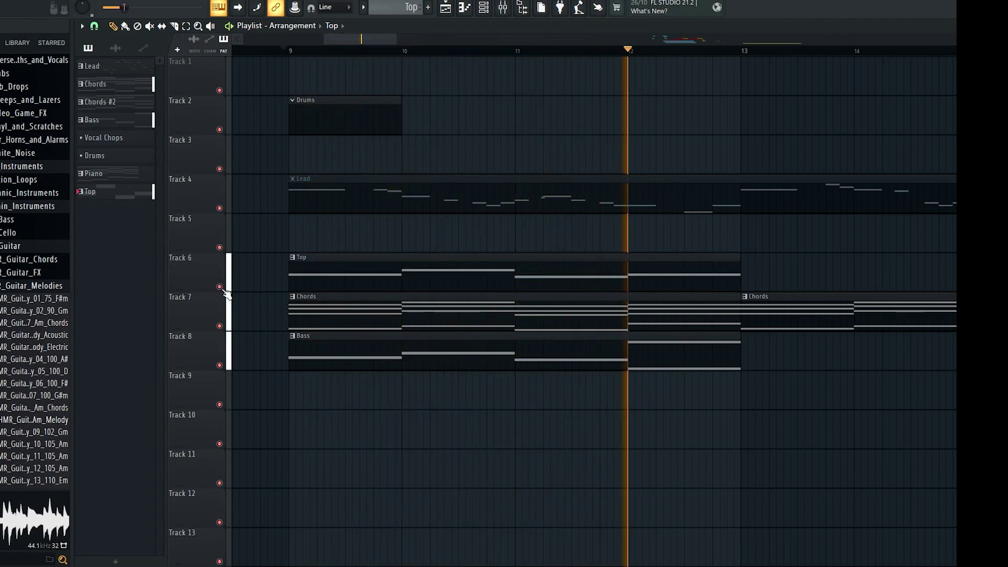
click(220, 287)
key(space)
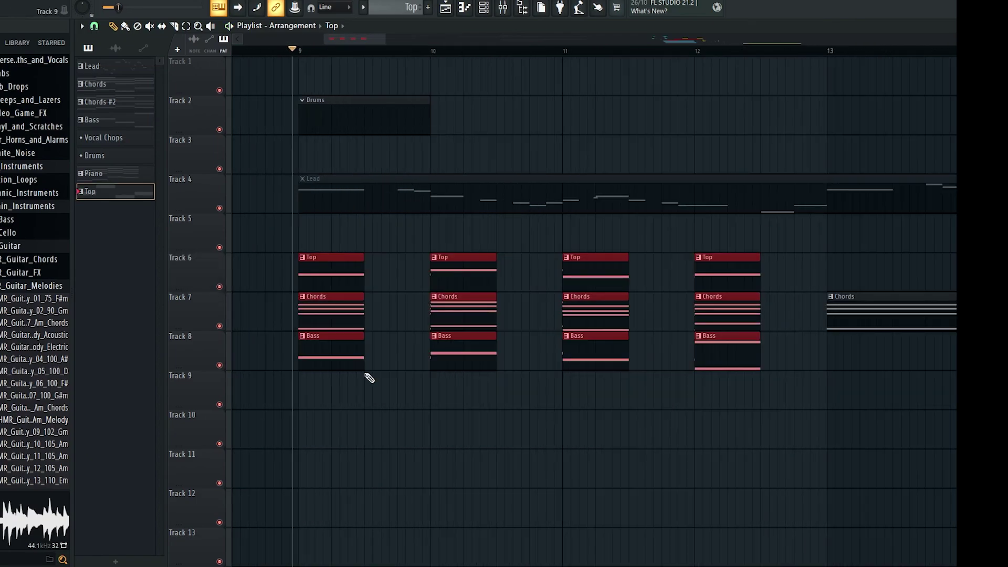
Extend the sliced Top, Chords and Bass clips to one full bar each across bars 9 to 12
drag(366, 406, 826, 280)
drag(788, 232, 771, 261)
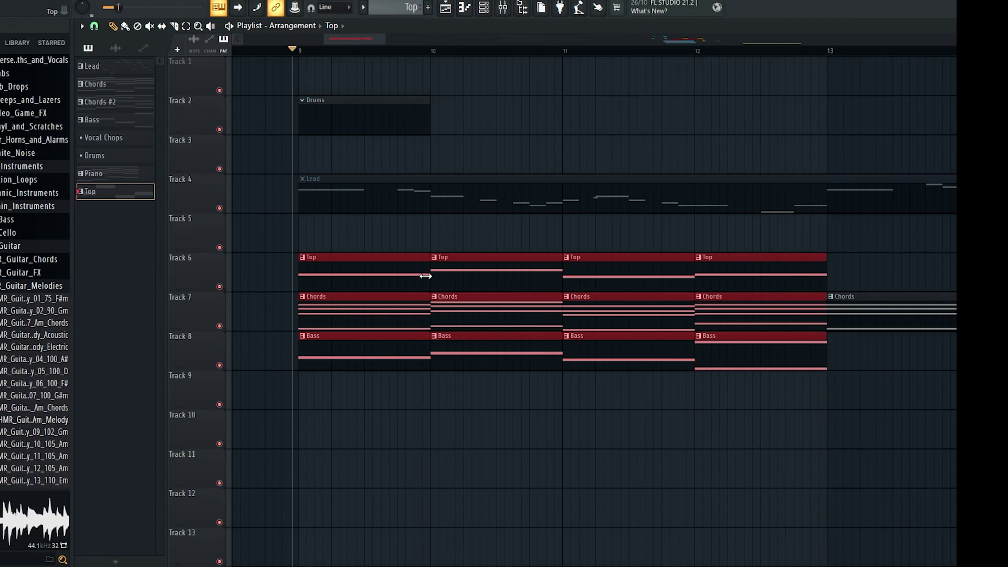
mouse_move(425, 276)
mouse_down()
mouse_move(360, 296)
mouse_move(430, 284)
mouse_up()
drag(374, 215, 785, 466)
drag(783, 444, 379, 263)
drag(376, 226, 746, 422)
ctrl+click(741, 421)
scroll(410, 350, down, 3)
scroll(389, 331, up, 3)
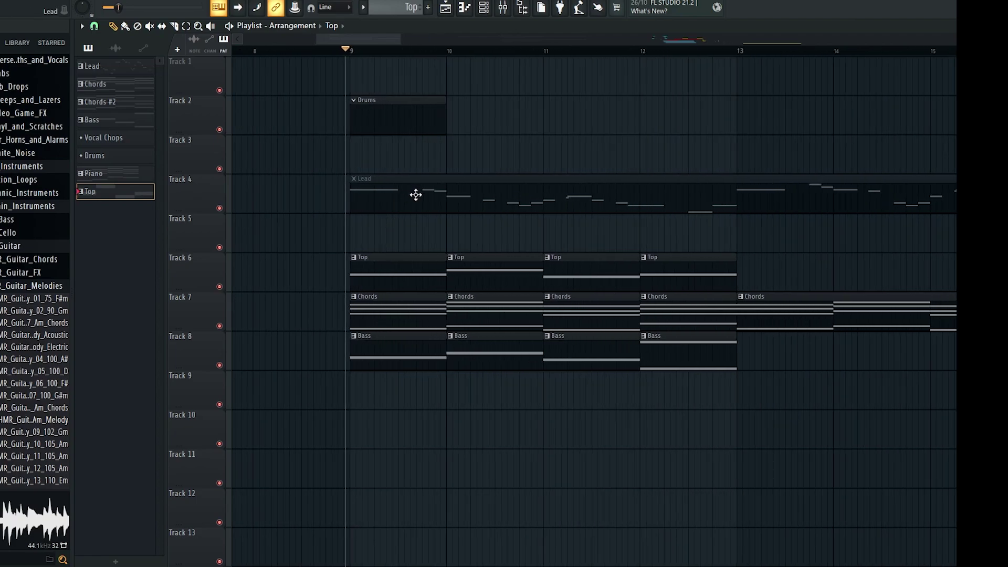
Delete the extra Chords clip that starts at bar 13 on Track 7
drag(404, 218, 584, 357)
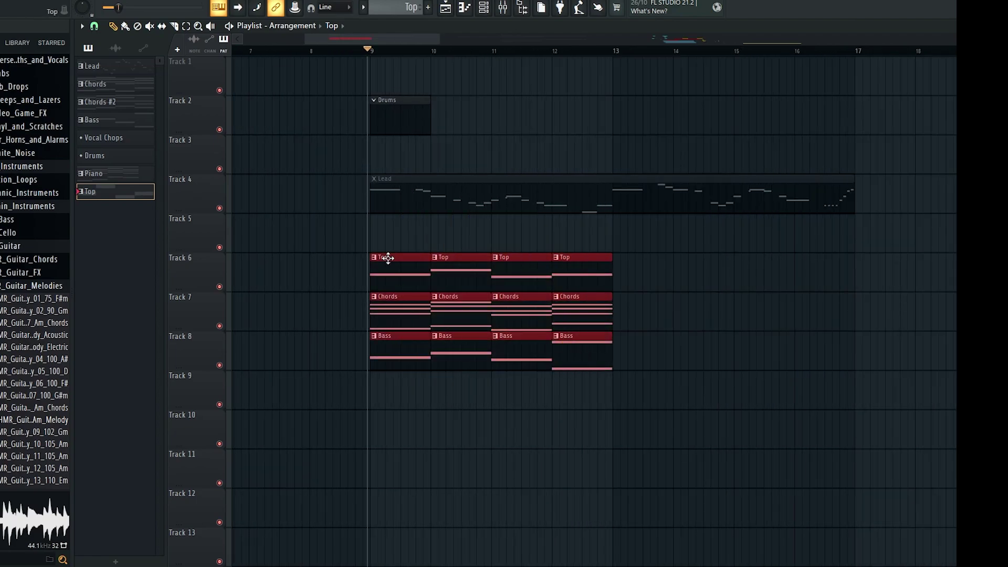
drag(388, 259, 593, 363)
drag(594, 375, 567, 360)
drag(381, 231, 583, 394)
drag(622, 399, 415, 234)
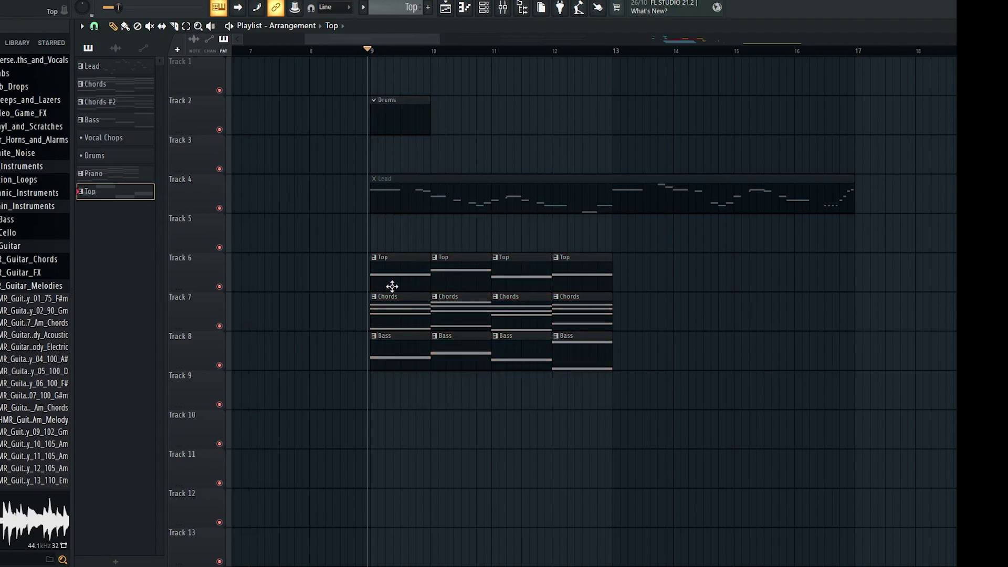
drag(383, 270, 615, 410)
ctrl+click(601, 417)
scroll(518, 362, up, 2)
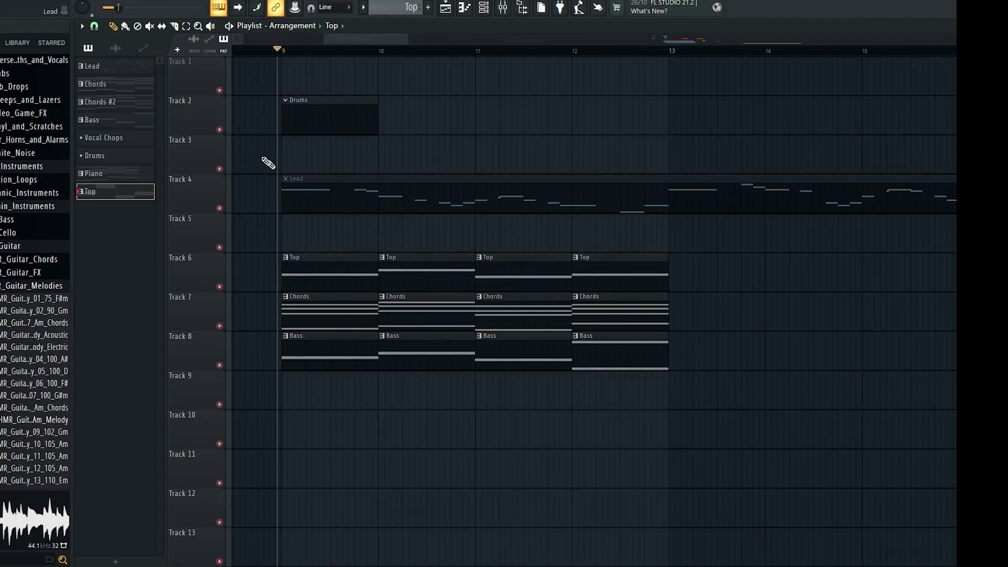
Unmute the Lead clip on Track 4 and play it with the Top, Chords and Bass clips
click(390, 206)
key(space)
scroll(489, 173, down, 2)
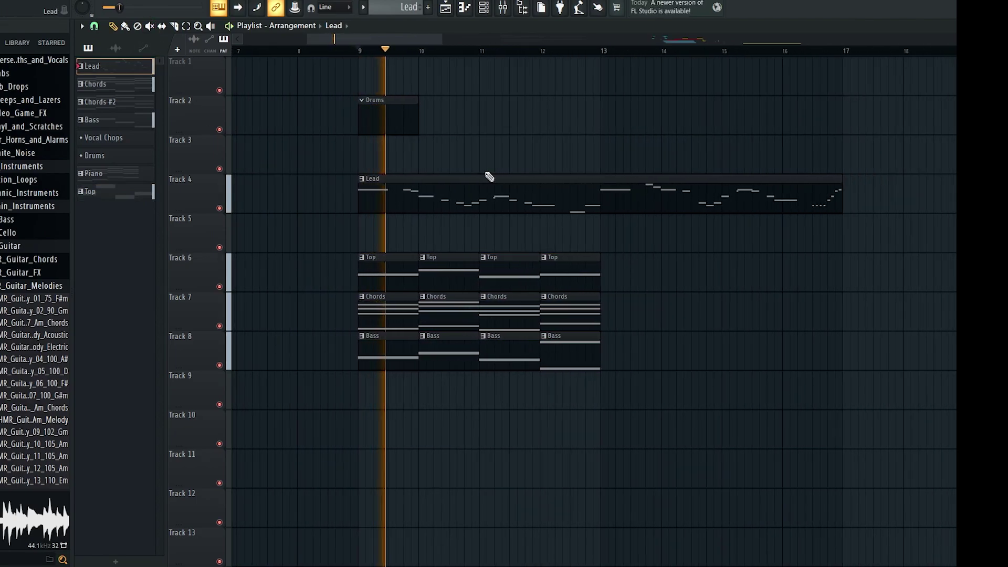
Add Maximus to slot 5 of the Lead mixer track and listen to the lead in the mix
click(499, 9)
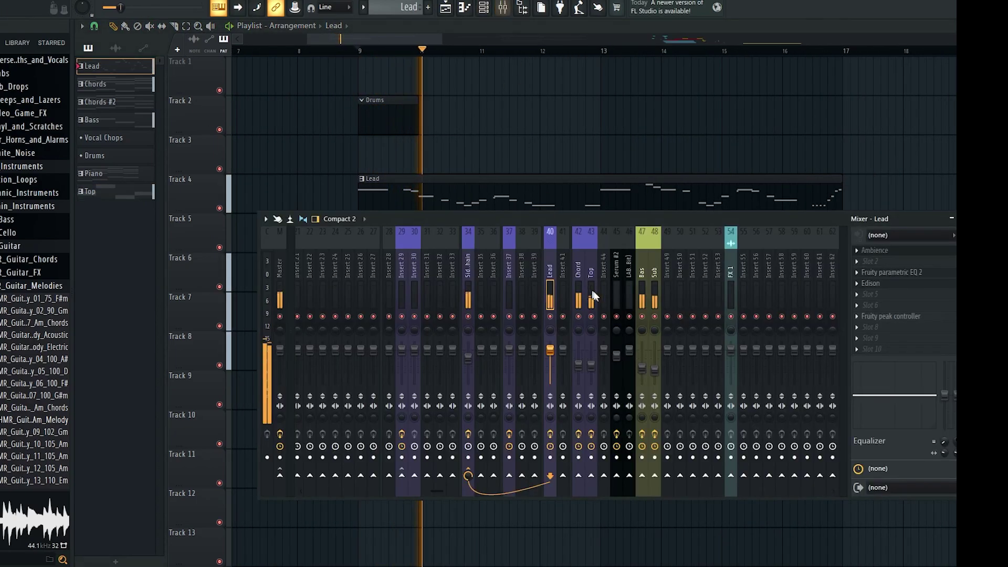
click(882, 294)
mouse_move(871, 305)
click(690, 288)
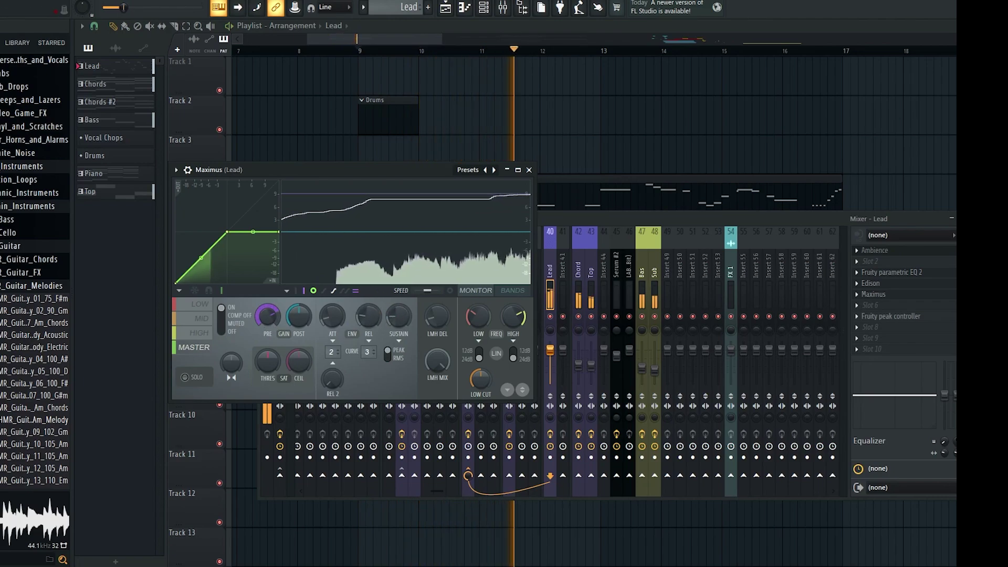
click(552, 304)
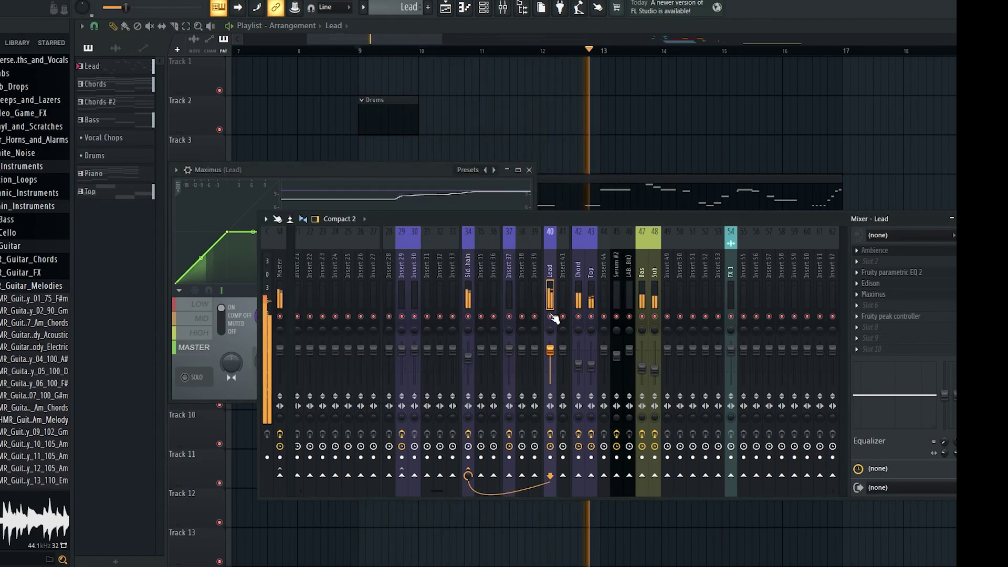
key(space)
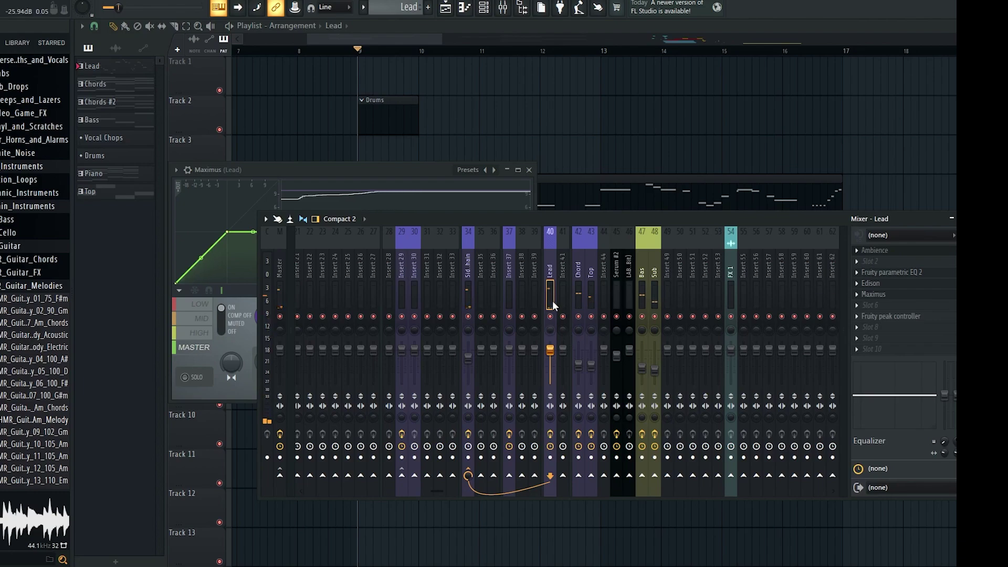
Open the Fruity Parametric EQ 2 of both the Lead and Chord tracks and arrange the two EQs side by side above the mixer
click(901, 274)
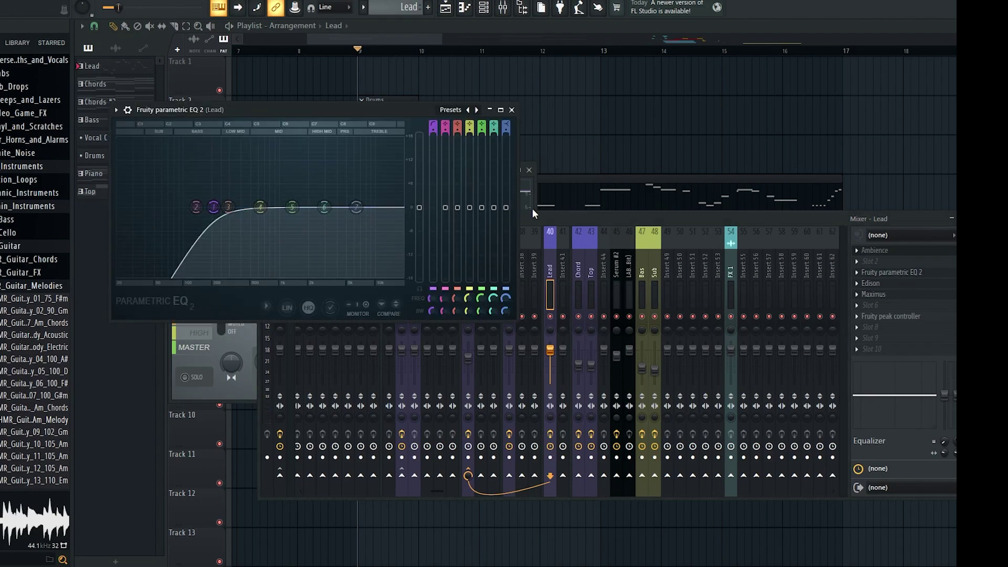
mouse_move(540, 220)
mouse_down()
mouse_move(545, 287)
mouse_move(523, 226)
mouse_up()
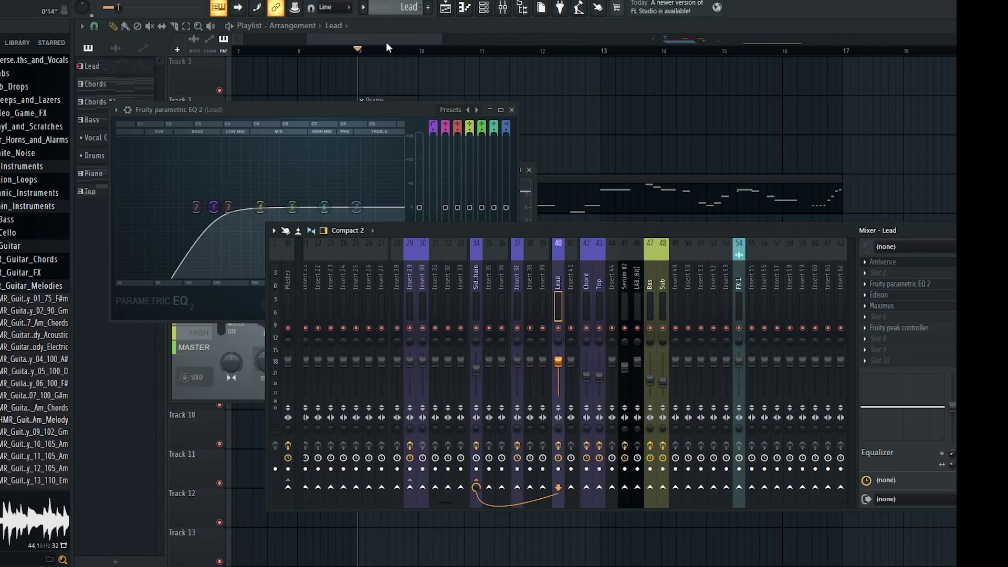
drag(386, 42, 388, 42)
click(503, 8)
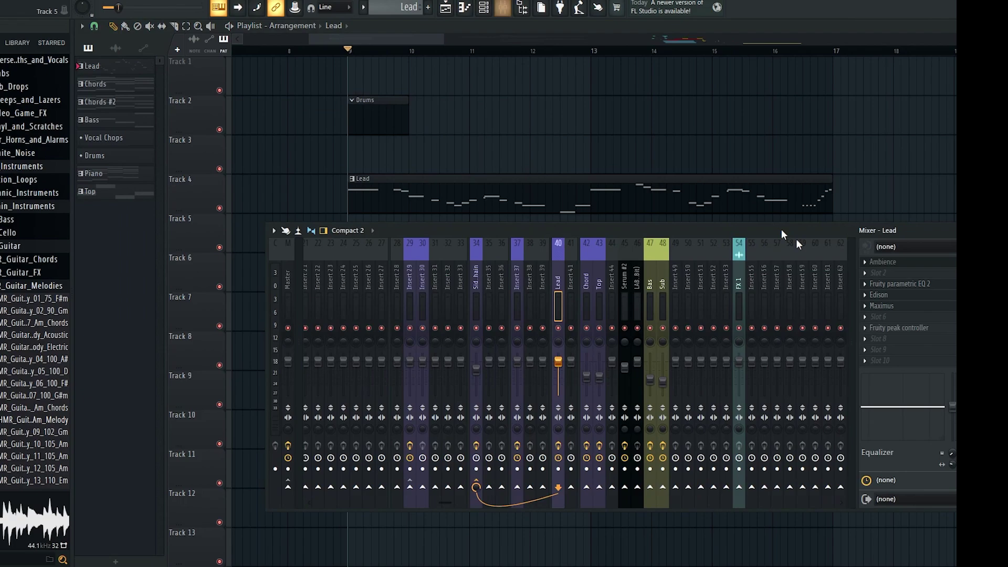
click(903, 284)
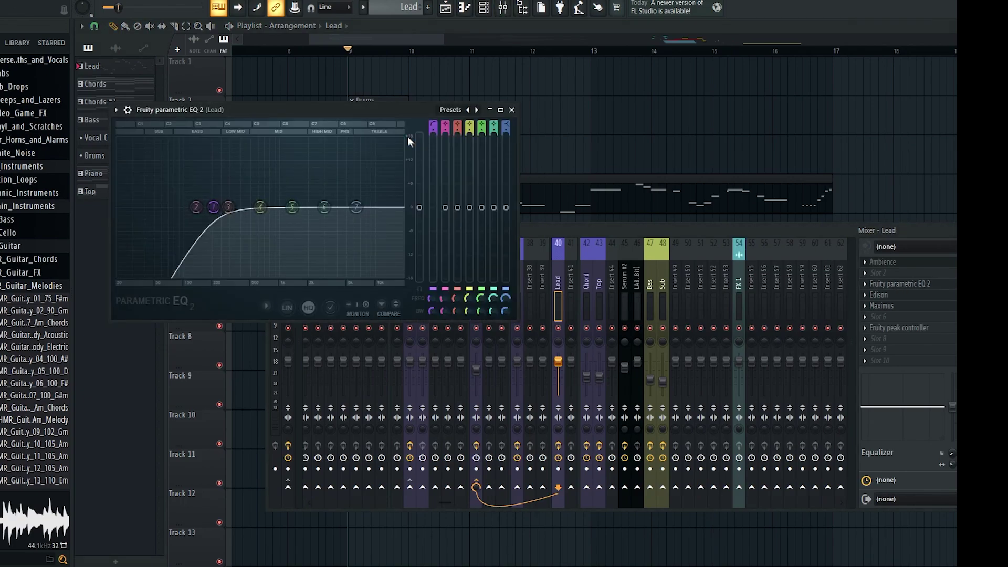
click(587, 304)
click(900, 283)
drag(355, 77, 664, 98)
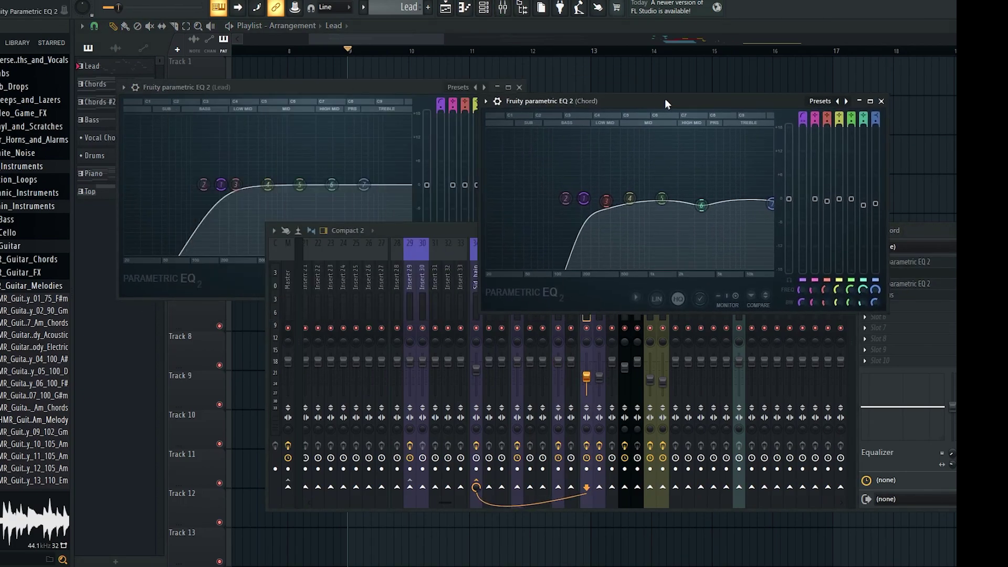
drag(431, 226, 422, 348)
drag(305, 87, 295, 109)
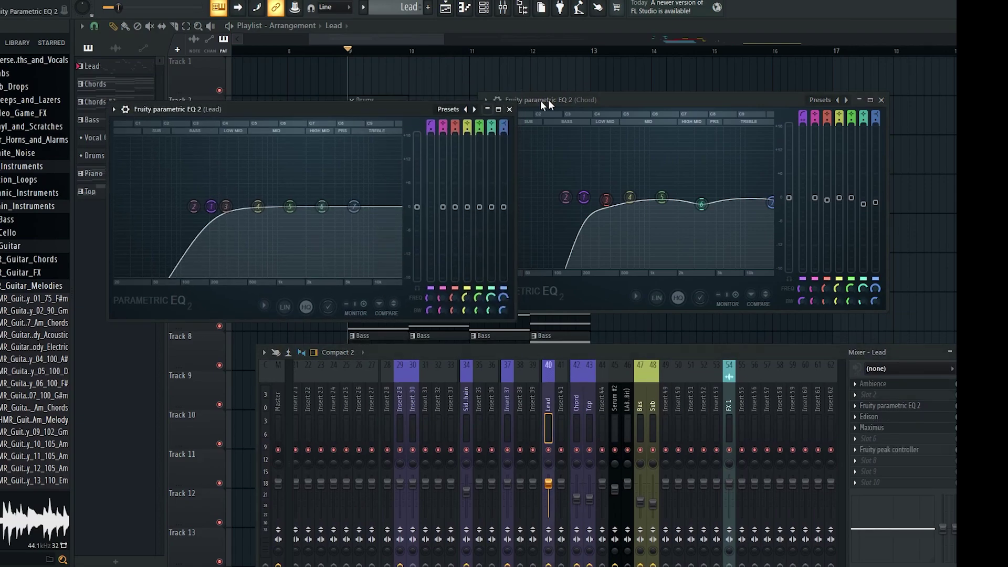
drag(567, 99, 625, 110)
Cut band 4 of the Lead EQ slightly and dip band 5 of the Chord EQ near 1 kHz
key(space)
mouse_move(258, 207)
mouse_down()
mouse_move(263, 218)
mouse_move(243, 219)
mouse_move(267, 214)
mouse_up()
key(space)
drag(727, 217, 705, 223)
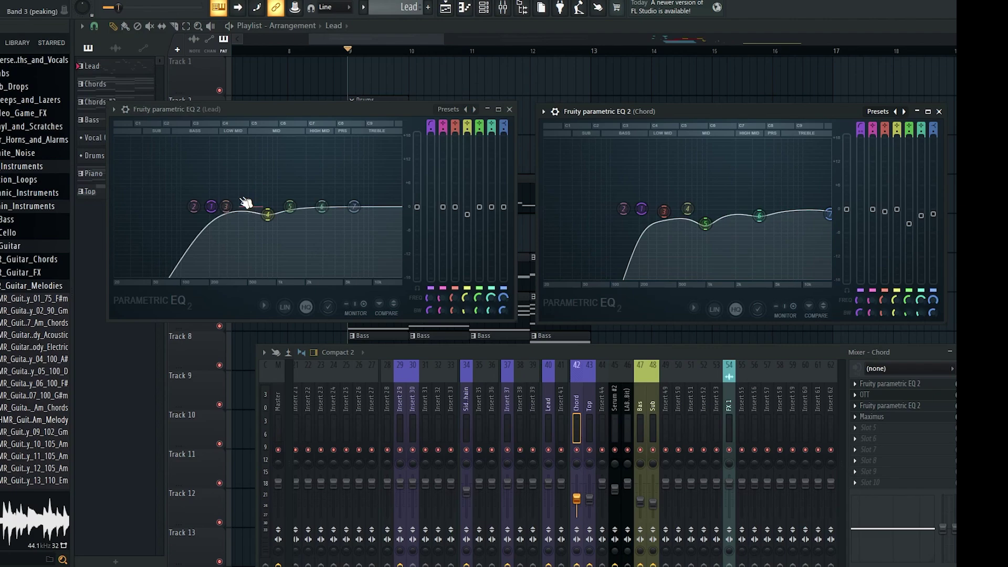
Shift bands 1 and 2 of the Lead EQ slightly higher in frequency and fine-tune the Chord band 5 and Lead band 4 dips
scroll(214, 211, up, 3)
drag(196, 208, 209, 208)
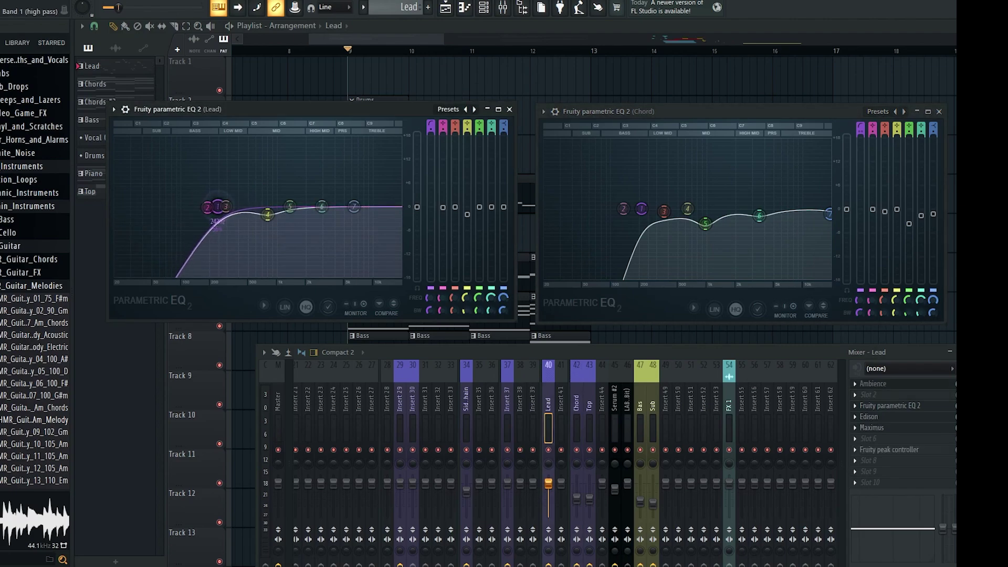
drag(704, 224, 707, 221)
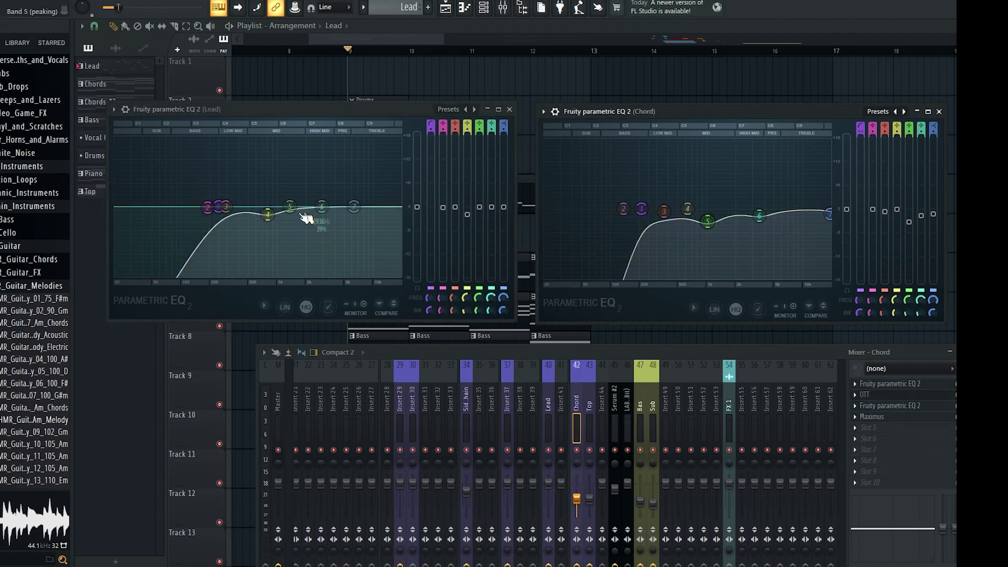
drag(268, 214, 265, 215)
Audition the EQ changes and lower band 5 of the Lead EQ slightly
drag(294, 109, 311, 106)
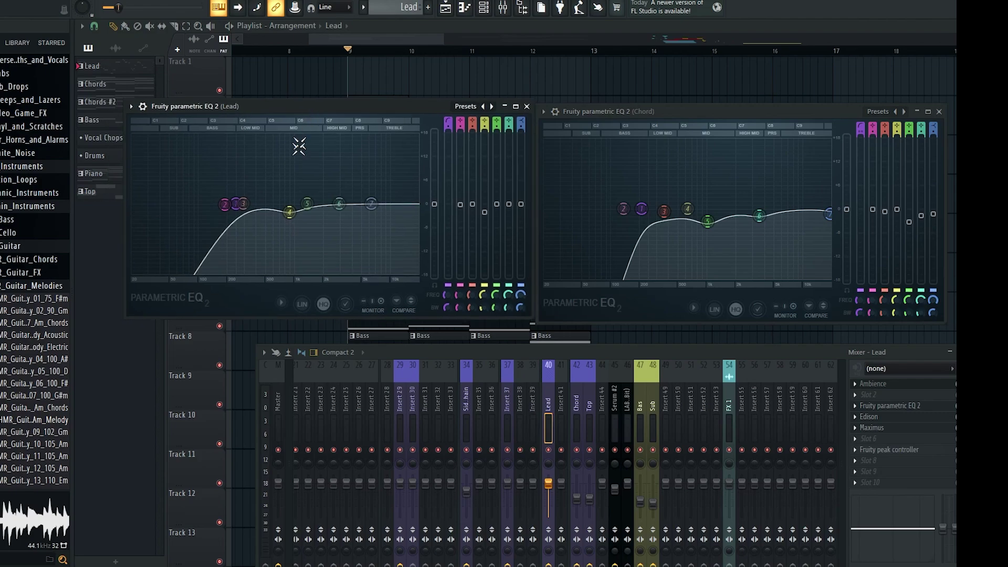
key(space)
key(space)
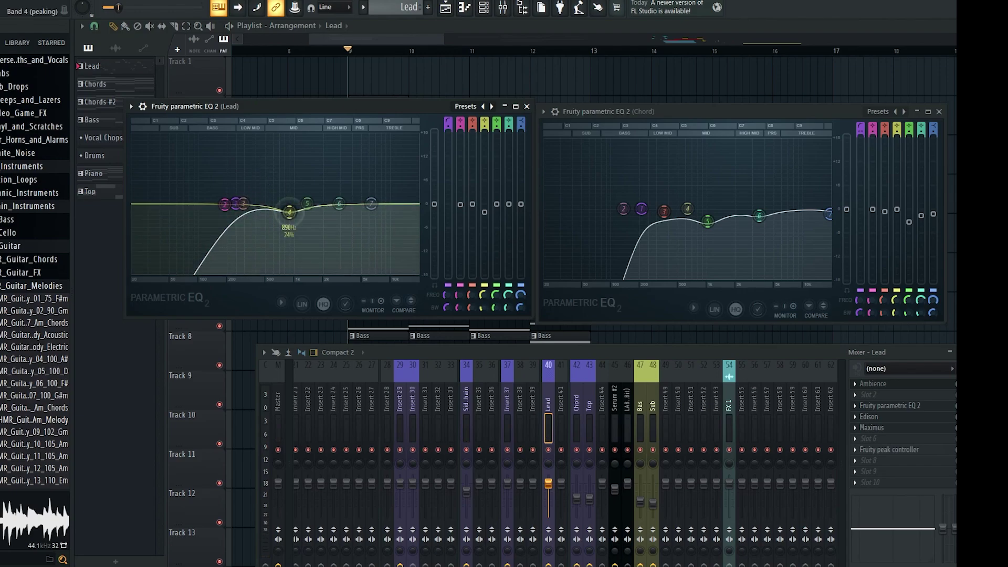
drag(308, 204, 311, 205)
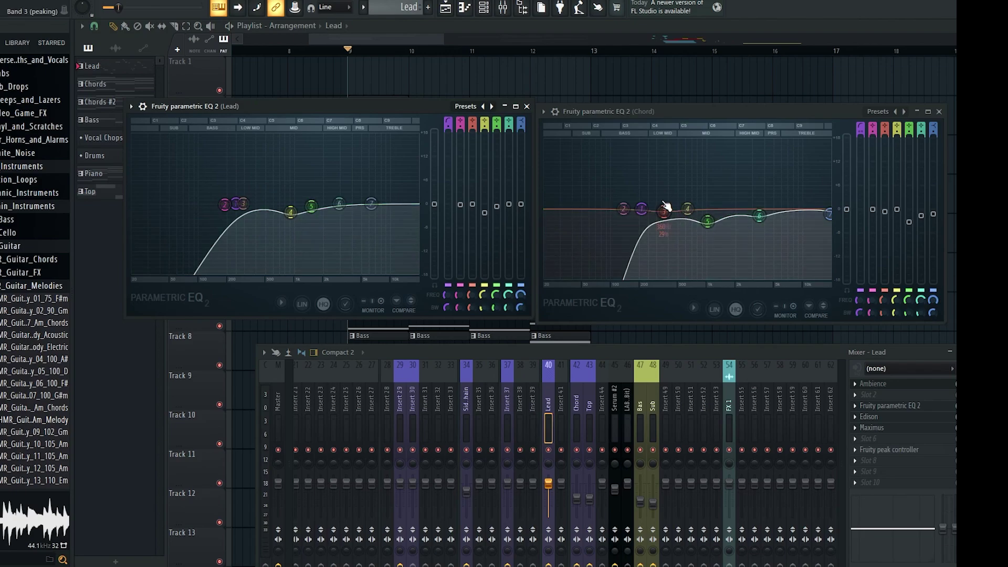
Dip band 3 in the low mids of both the Chord and Lead EQs and nudge the Chord high-pass slightly higher
drag(664, 211, 678, 226)
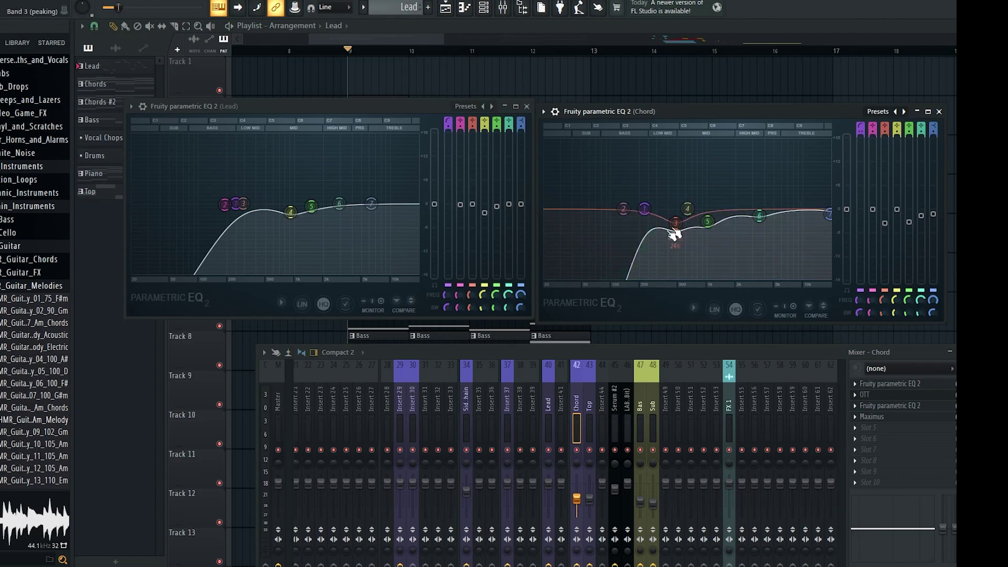
key(space)
mouse_move(237, 205)
mouse_down()
mouse_move(276, 215)
mouse_move(244, 214)
mouse_up()
scroll(254, 214, down, 4)
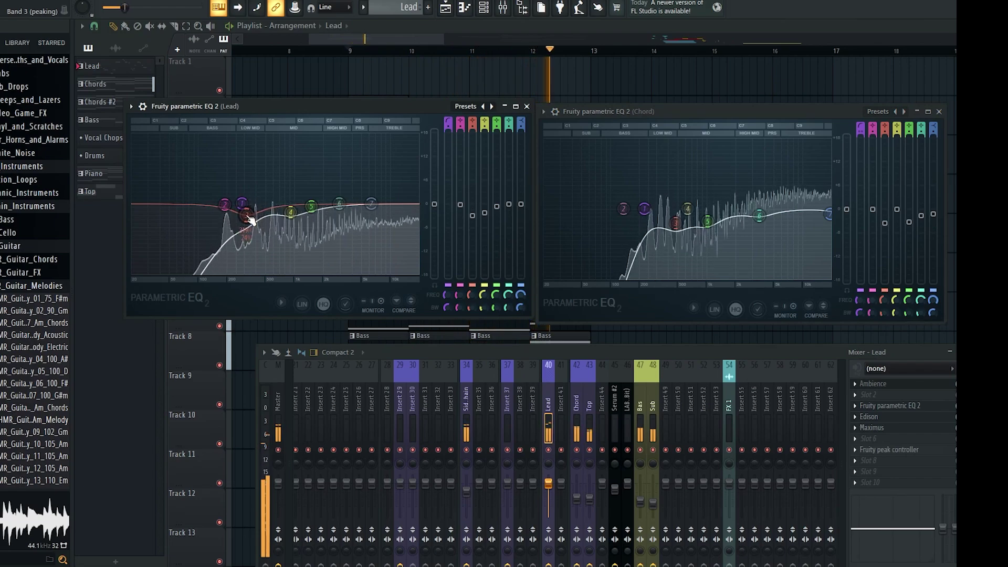
drag(677, 225, 648, 210)
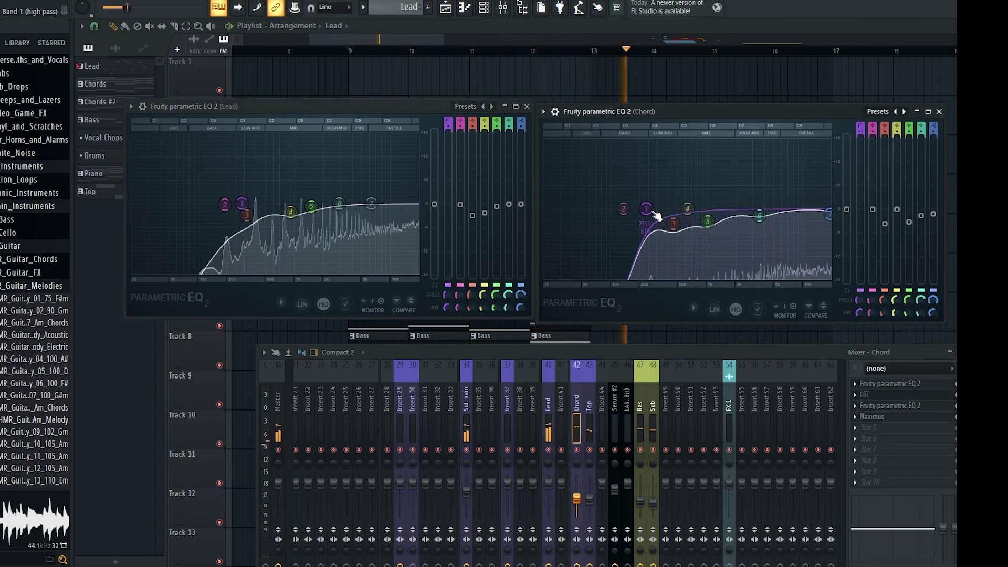
Open the Serum synth of the Lead channel and switch off oscillator B
key(F6)
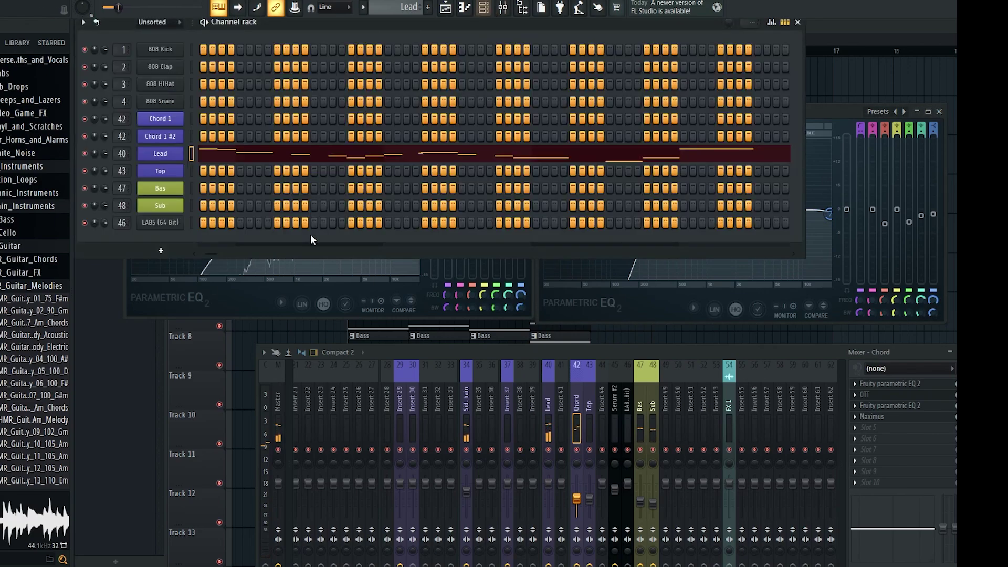
click(177, 153)
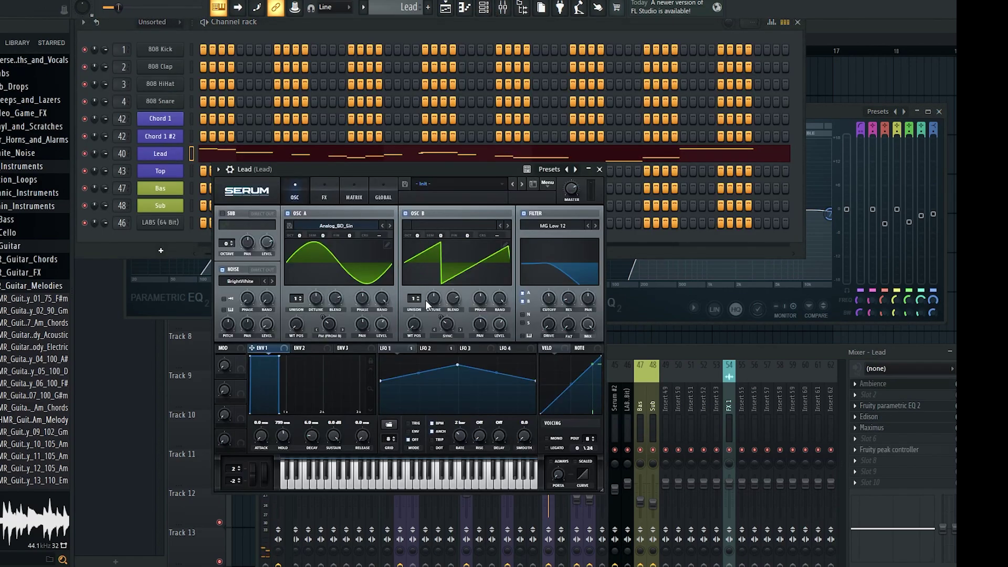
right_click(444, 324)
click(422, 215)
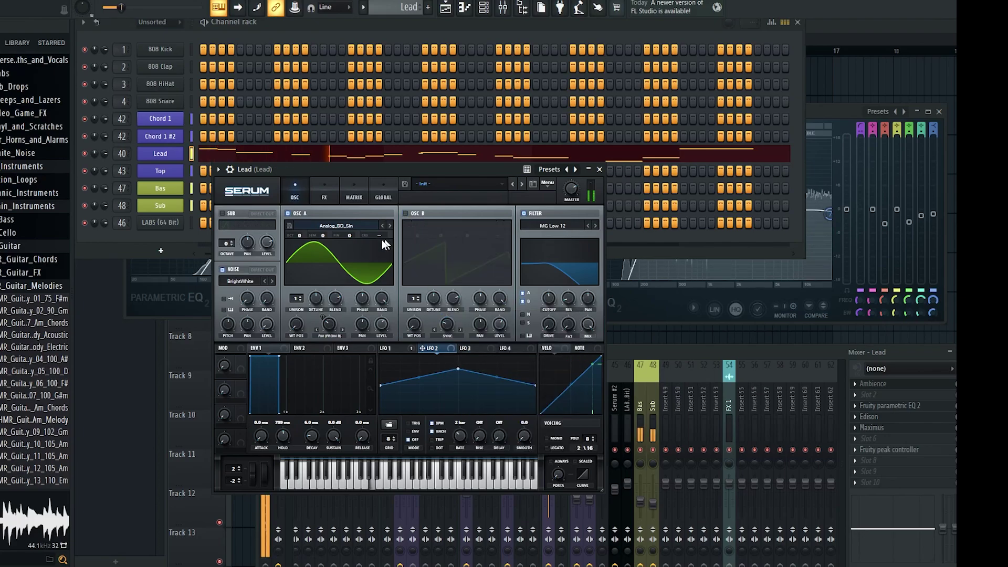
Load the analog Basic Shapes wavetable into oscillator A and move its wavetable position to the square wave
click(325, 197)
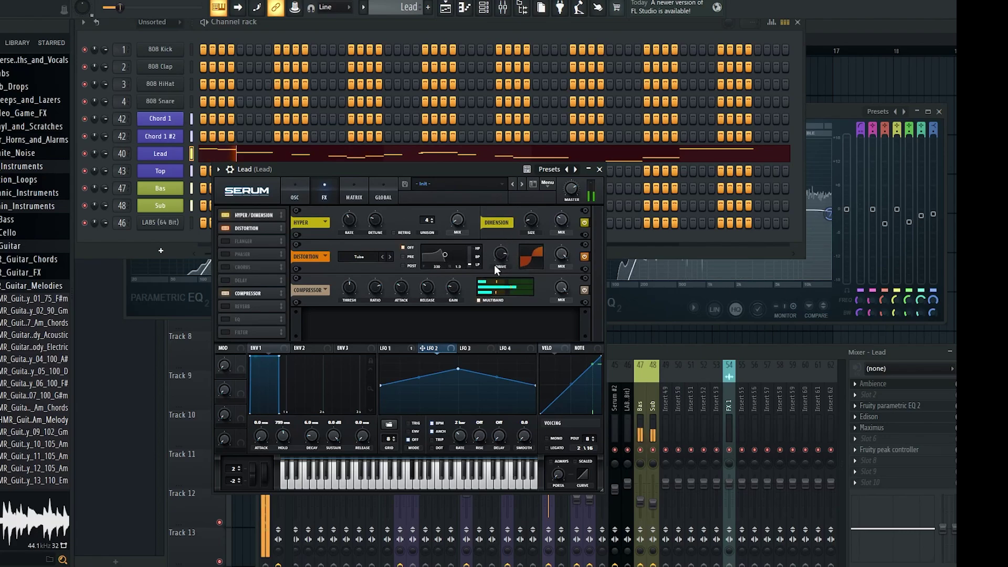
click(295, 194)
click(297, 226)
mouse_move(367, 238)
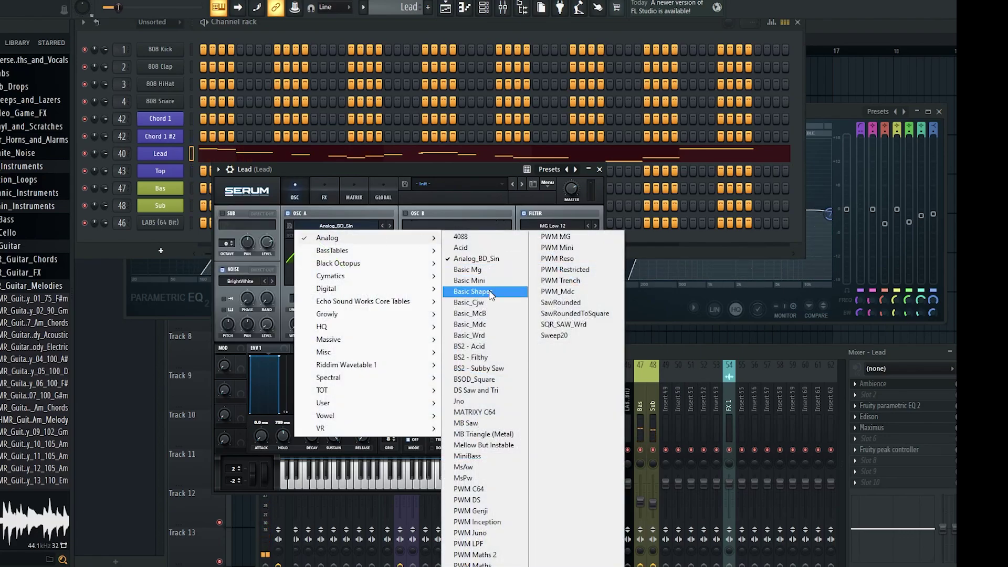
click(473, 292)
drag(304, 273, 304, 324)
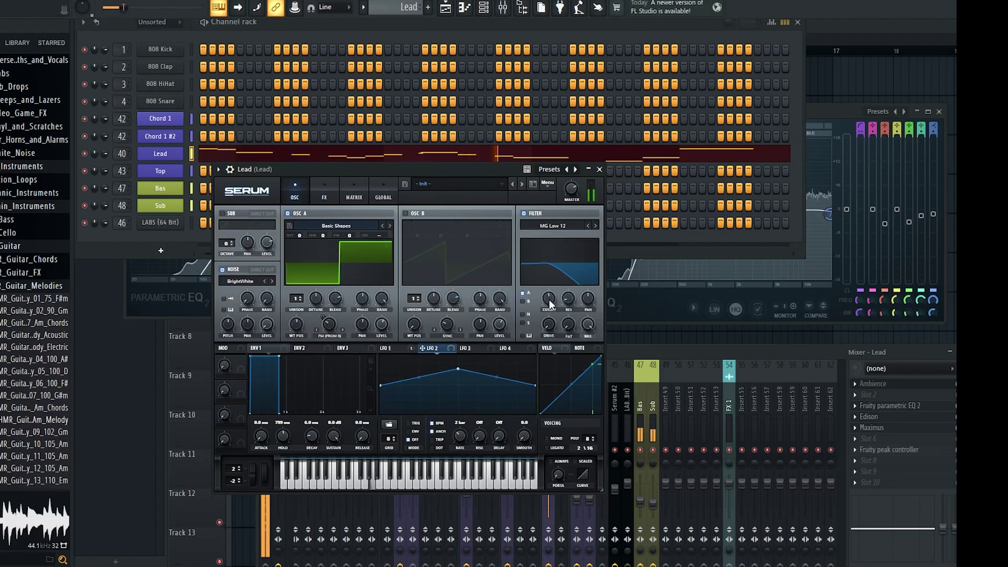
Set the filter type of the Lead's Serum to Formant-III
click(613, 353)
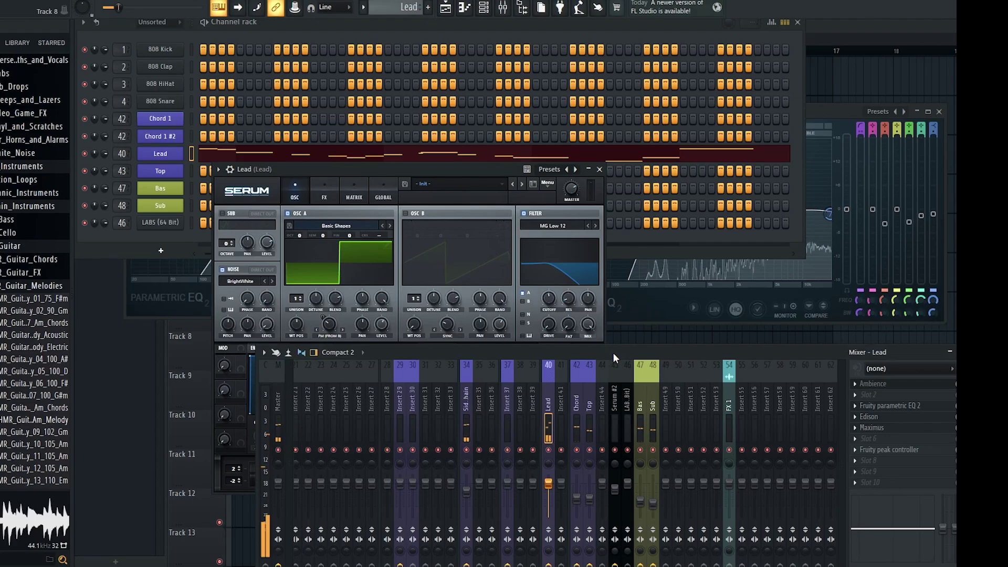
click(512, 172)
click(552, 227)
mouse_move(577, 263)
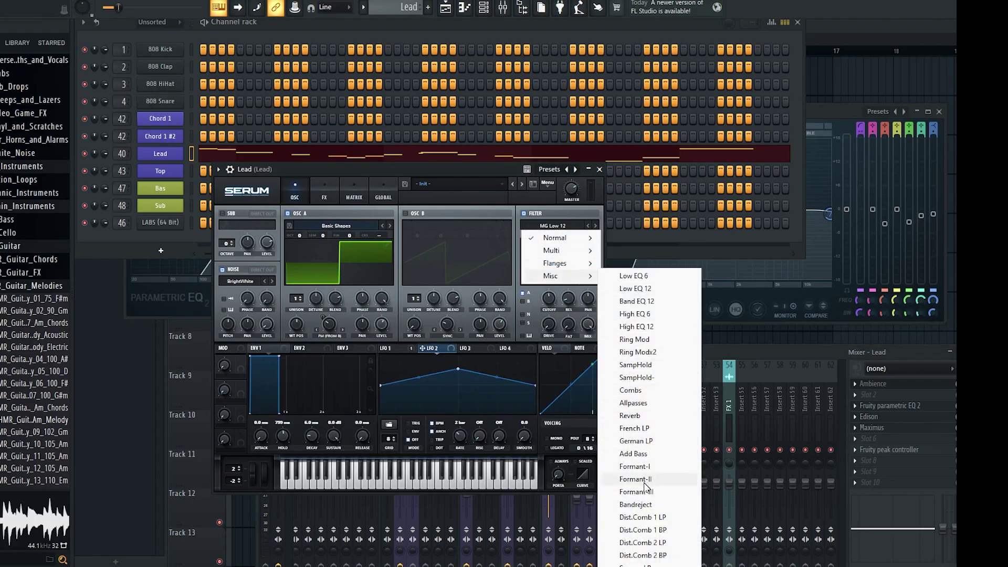
click(645, 491)
Solo the Lead mixer track, move the Serum window clear of the mixer and start playback
click(634, 350)
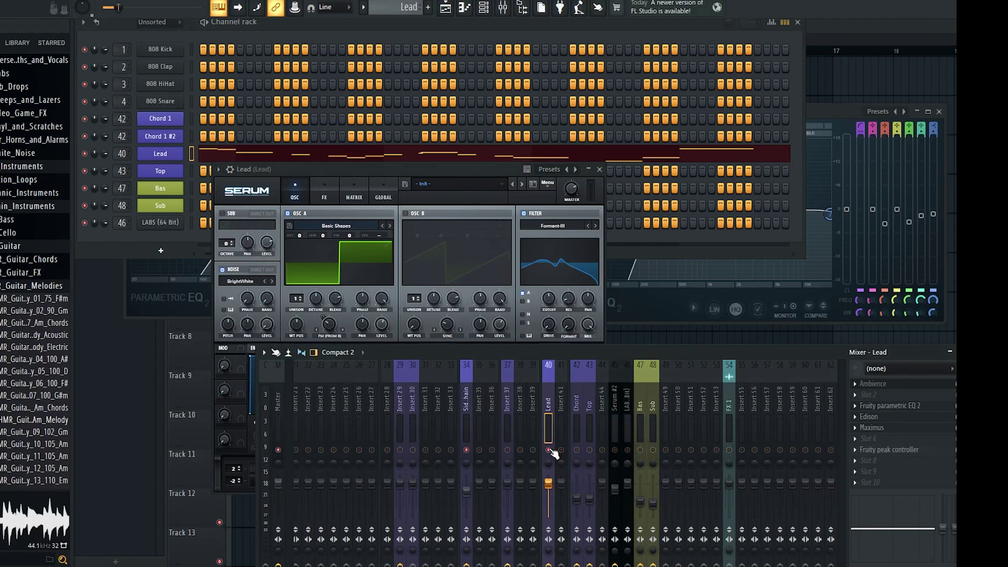
drag(503, 170, 454, 62)
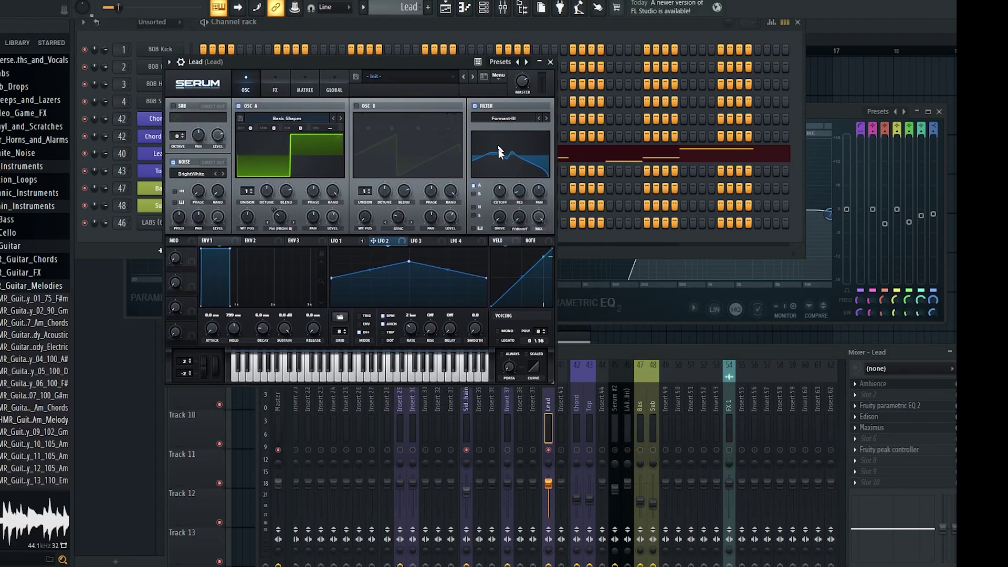
key(space)
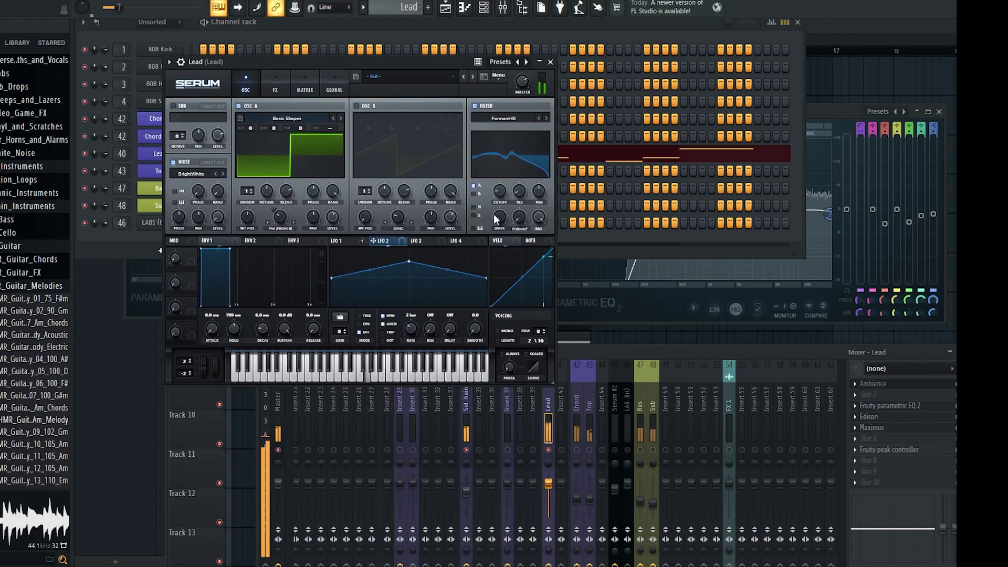
Move the compressor directly after the distortion in Serum's effects chain
click(275, 88)
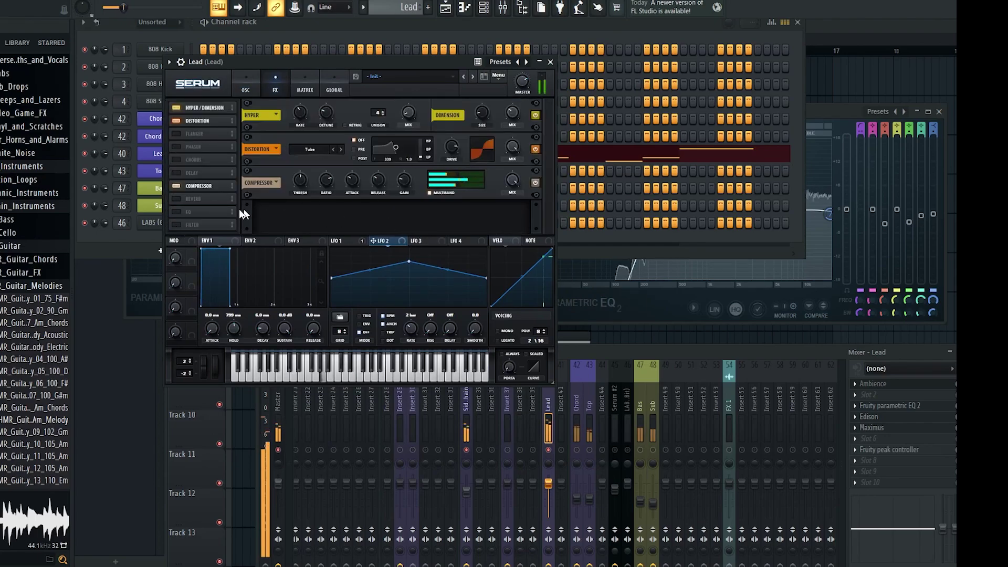
drag(180, 186, 203, 136)
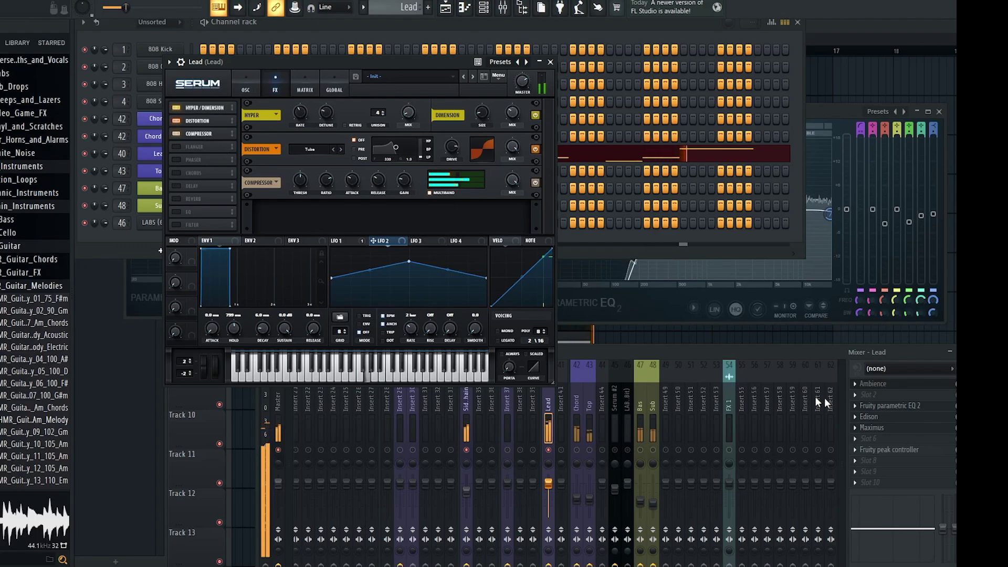
click(798, 346)
click(268, 83)
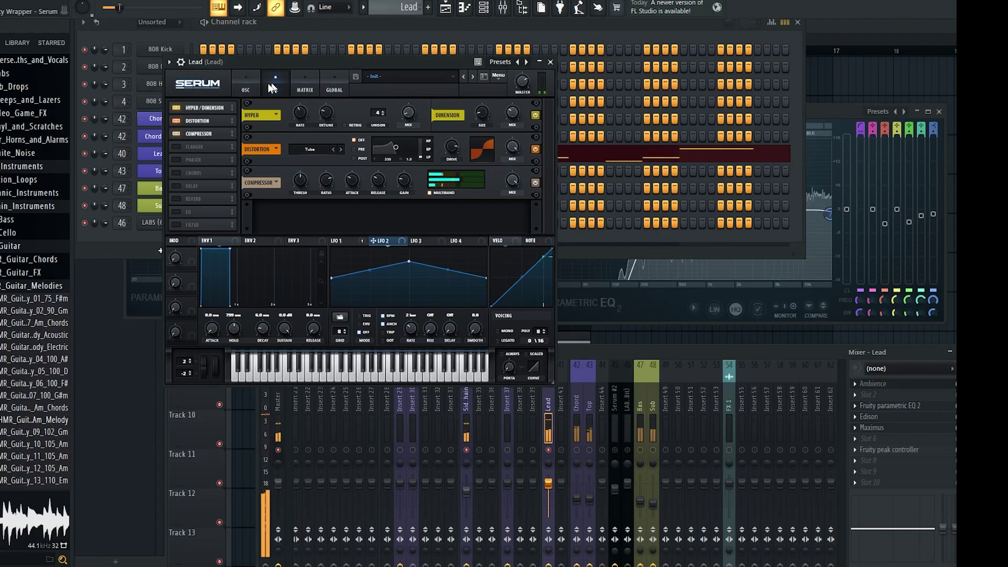
click(145, 287)
drag(370, 206, 349, 204)
Give oscillator A 4 unison voices with a detune of about 0.05 and play the Lead
click(245, 86)
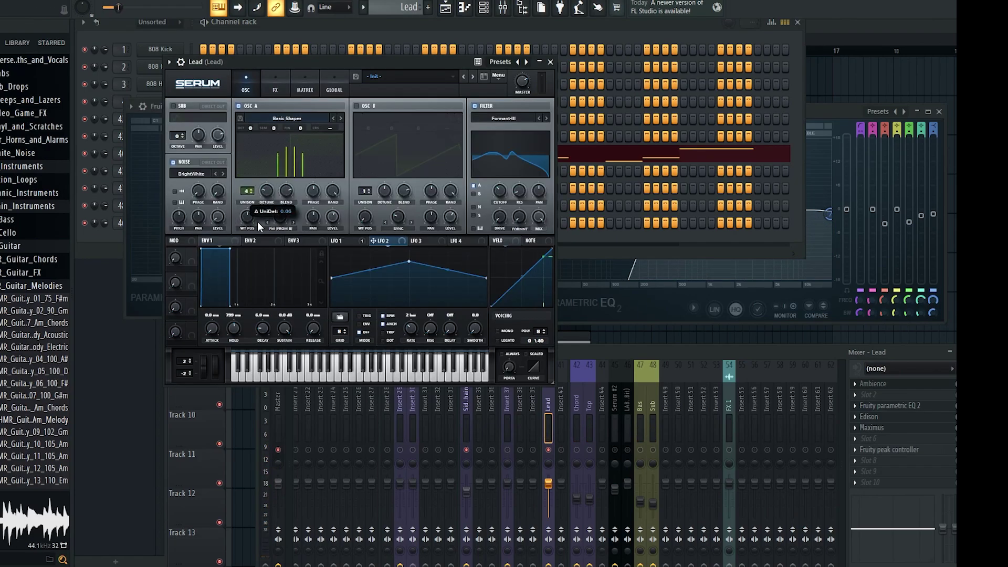
drag(257, 221, 257, 223)
key(space)
click(245, 140)
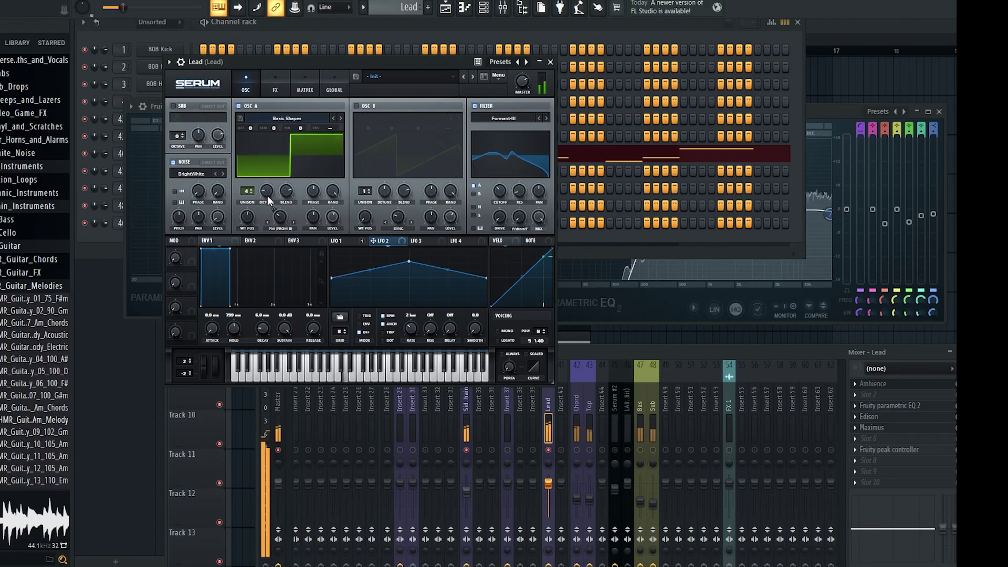
Unmute the Chord and Top mixer tracks, move the mixer higher on screen and play them with the Lead
click(576, 450)
click(588, 450)
key(space)
click(589, 403)
drag(602, 348, 599, 247)
key(space)
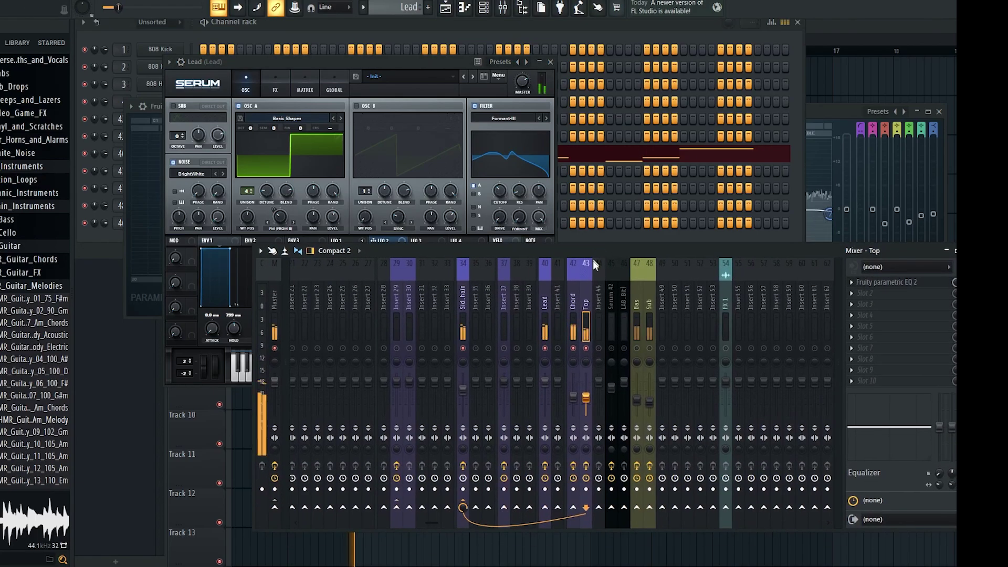
In the Lead track's Fruity Parametric EQ 2, make band 7 a low-pass, flatten band 3 and shift the band 4 dip lower
click(546, 359)
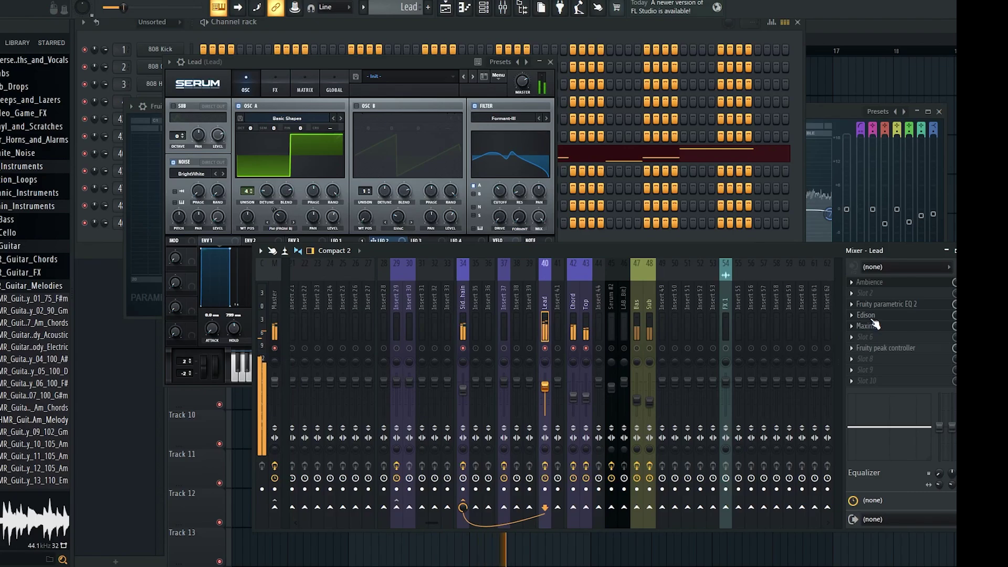
click(886, 304)
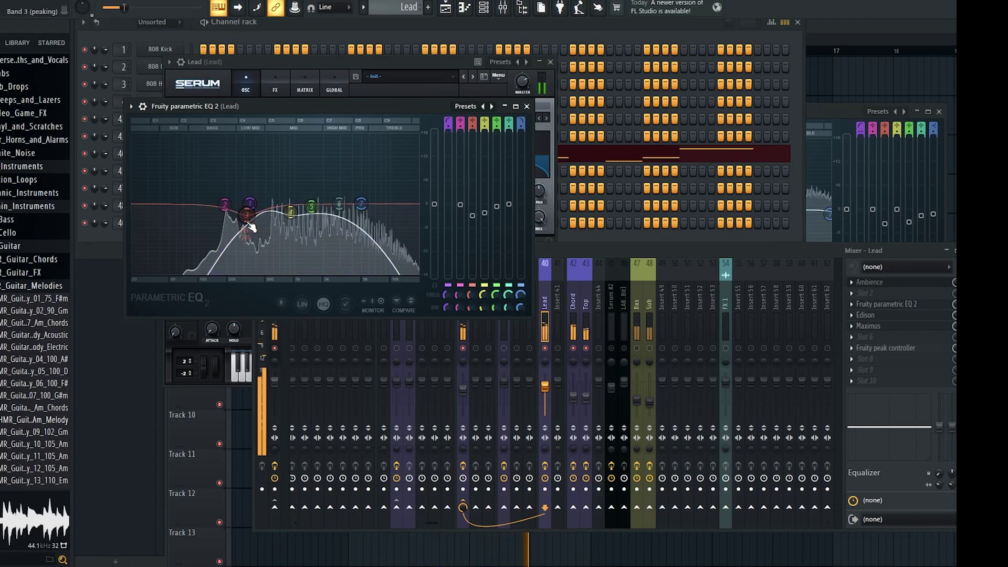
key(space)
drag(252, 226, 284, 214)
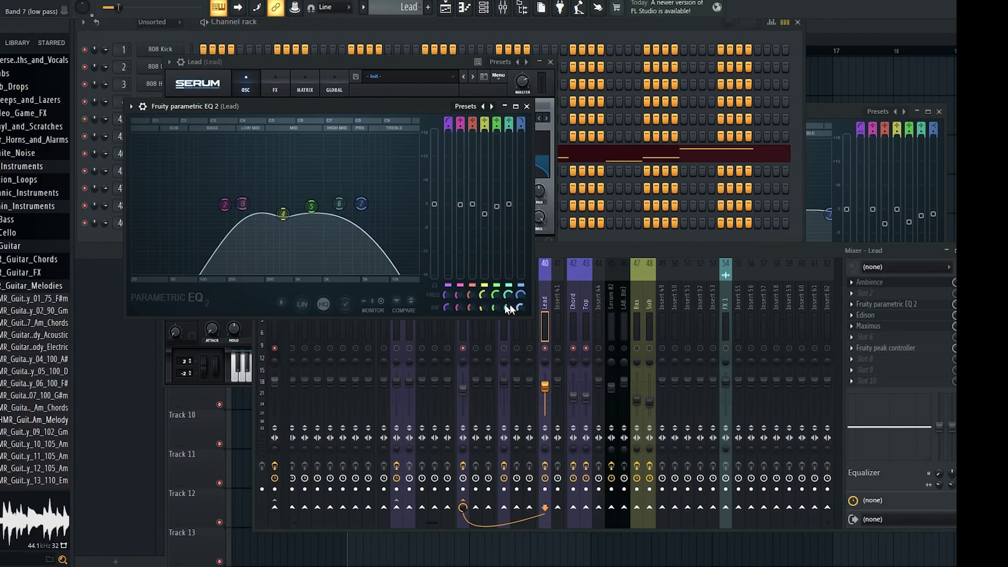
Unmute all mixer tracks and bring up the Chord EQ beside the Lead EQ to compare them during playback
click(551, 314)
click(419, 67)
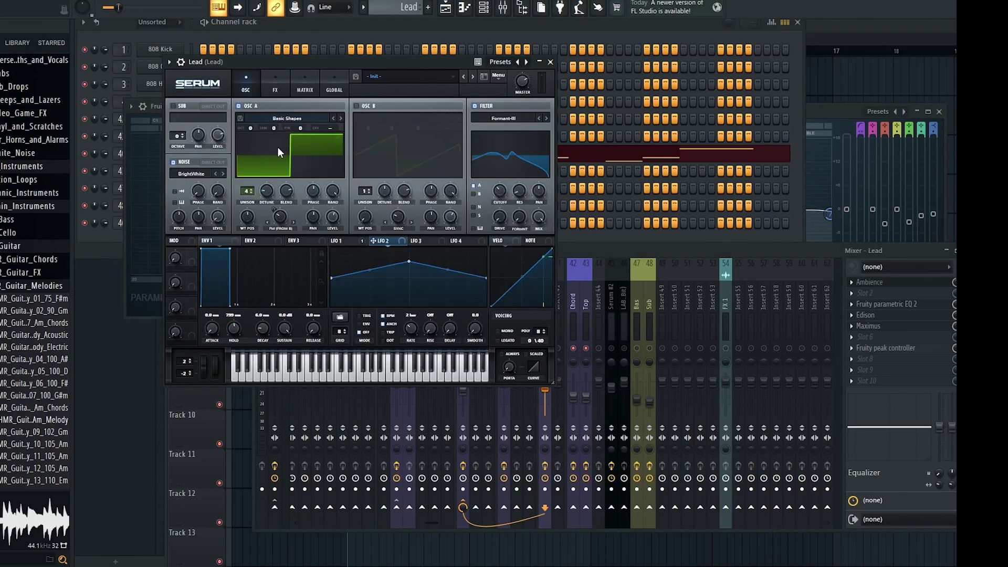
click(570, 325)
right_click(574, 348)
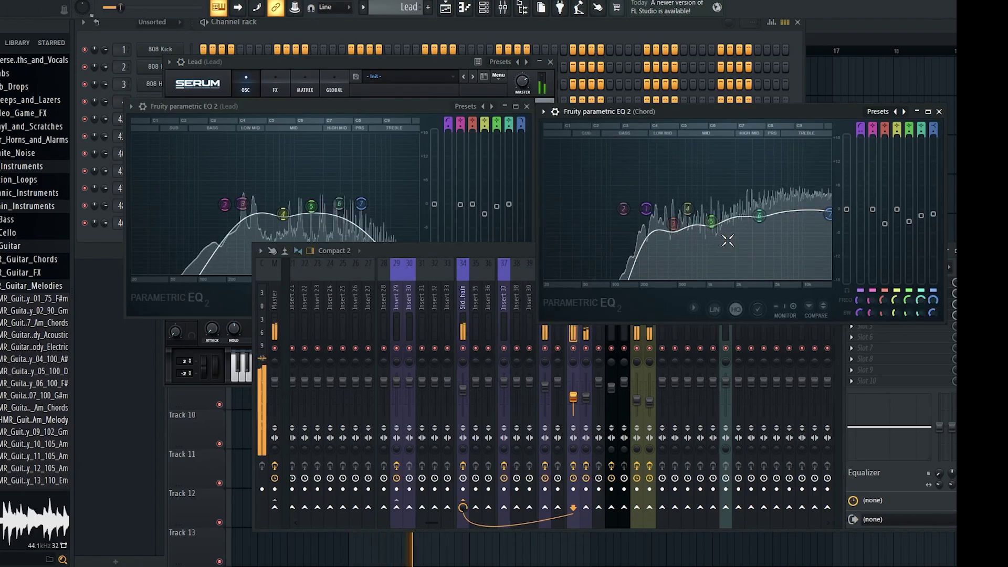
click(386, 212)
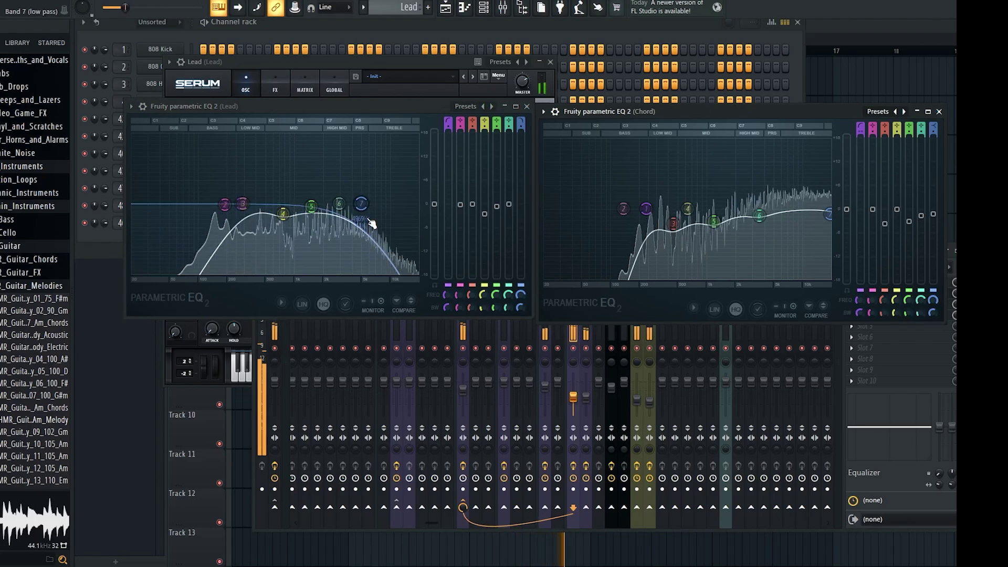
In the Lead EQ, deepen the band 4 dip, dip band 6 beside band 5 and raise the band 7 low-pass cutoff
key(space)
drag(242, 204, 273, 216)
drag(339, 204, 313, 213)
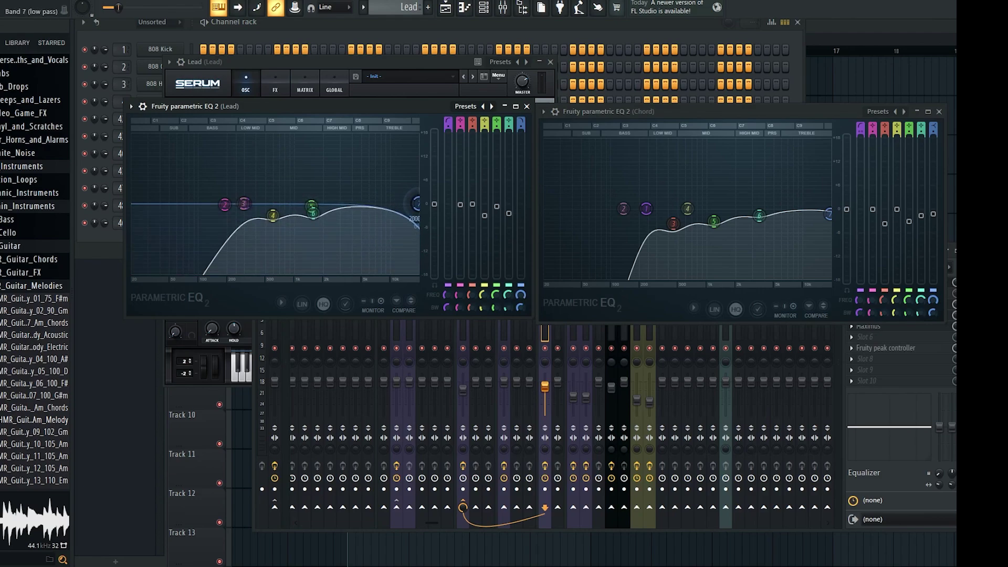
key(space)
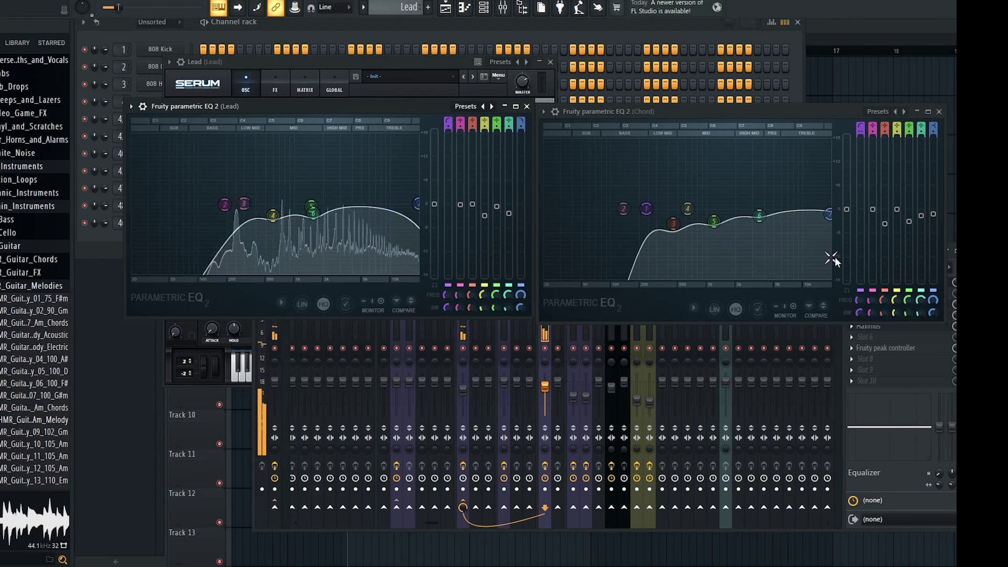
Close the plugin and mixer windows and repeat the Top, Chords and Bass clips from bar 13 to match the Lead clip's length
key(F12)
scroll(379, 196, down, 5)
click(502, 8)
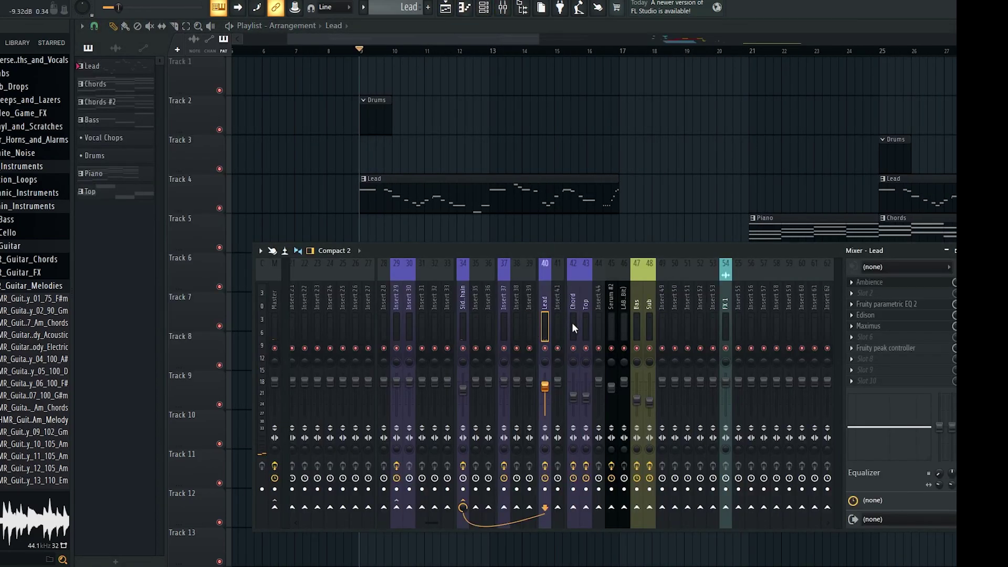
key(F9)
scroll(376, 234, up, 4)
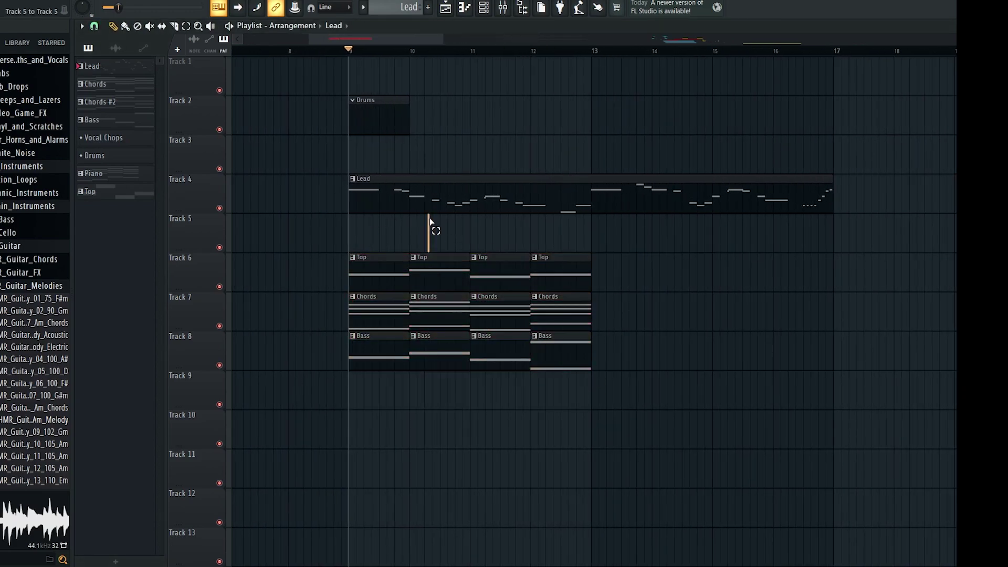
drag(376, 254, 581, 411)
key(ctrl+b)
scroll(368, 237, up, 2)
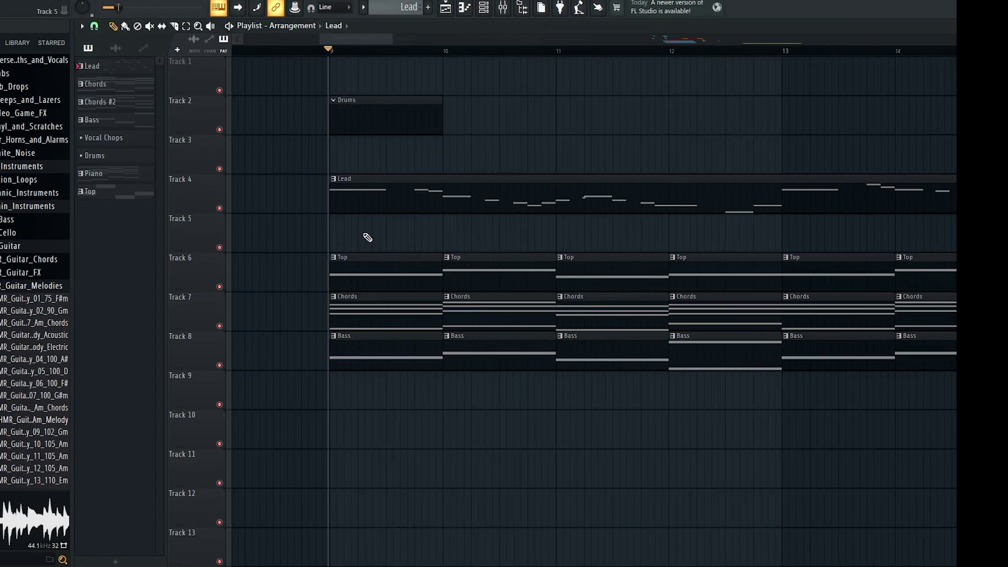
Play the extended arrangement from bar 9 to check the Lead against the repeated Top, Chords and Bass clips
drag(494, 178, 404, 395)
ctrl+click(402, 406)
scroll(441, 390, down, 2)
key(space)
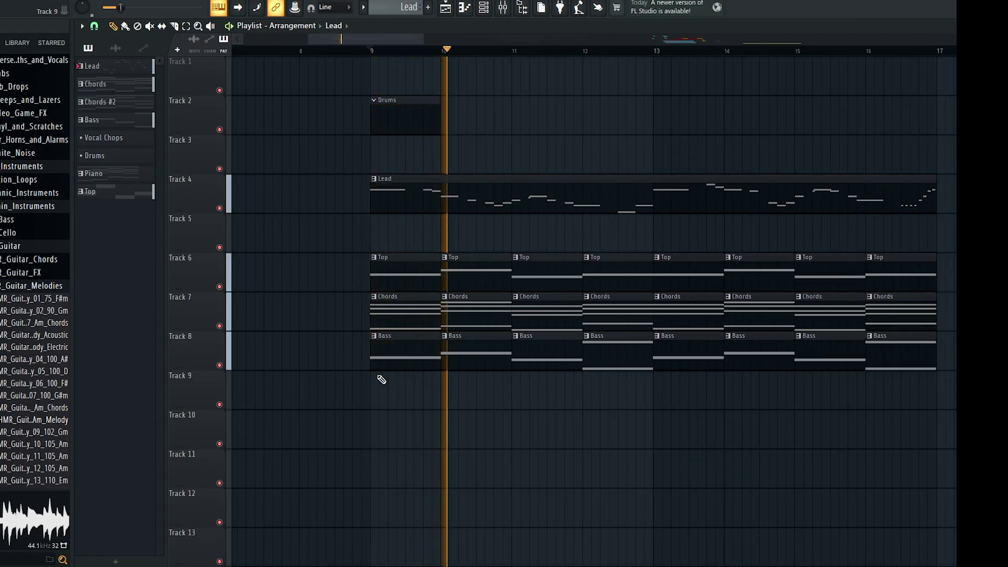
scroll(499, 376, down, 1)
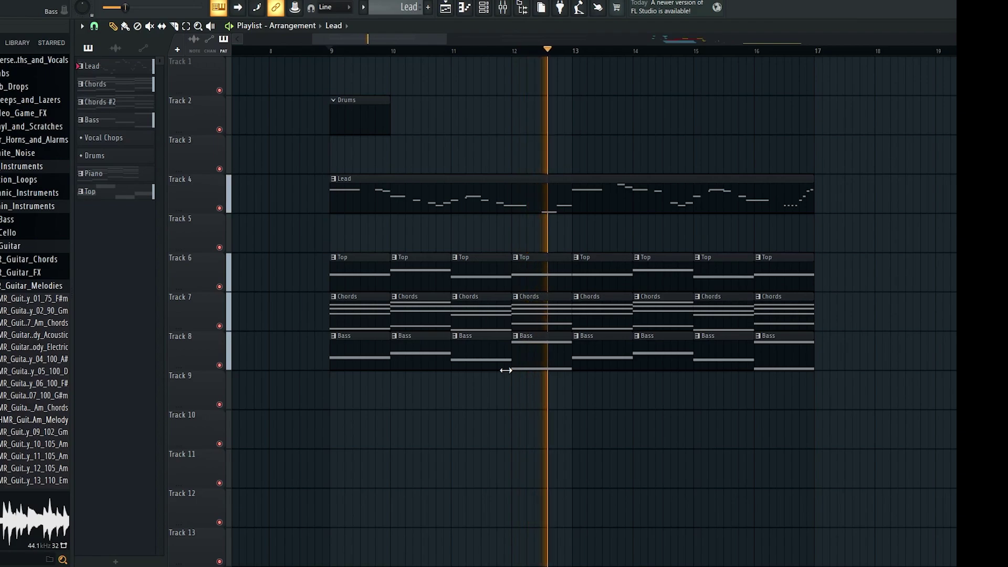
key(space)
Browse the sample library for a snare and replace the Drums pattern's snare sample with BRLY_ALVE_snare_downside
scroll(44, 265, up, 10)
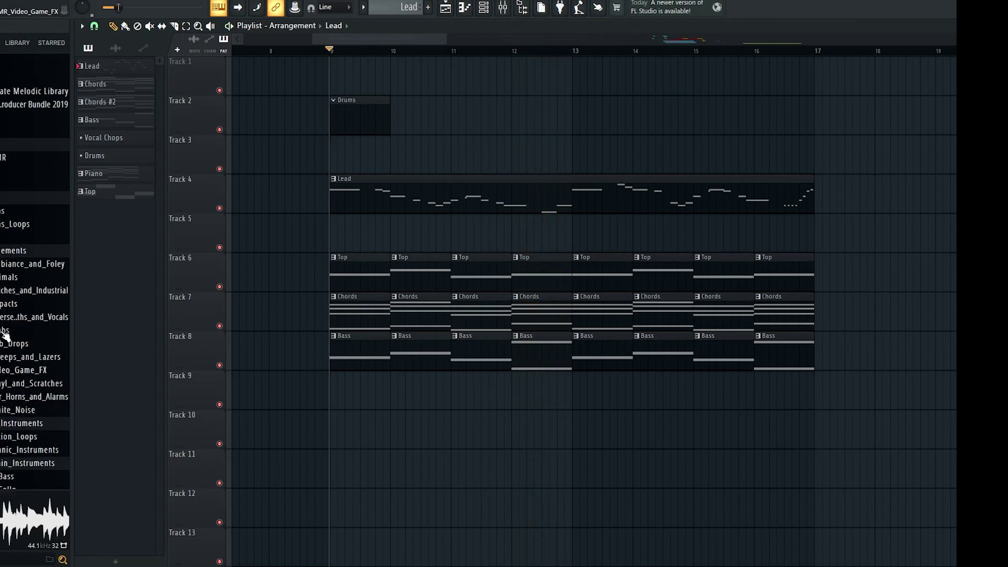
scroll(14, 282, up, 10)
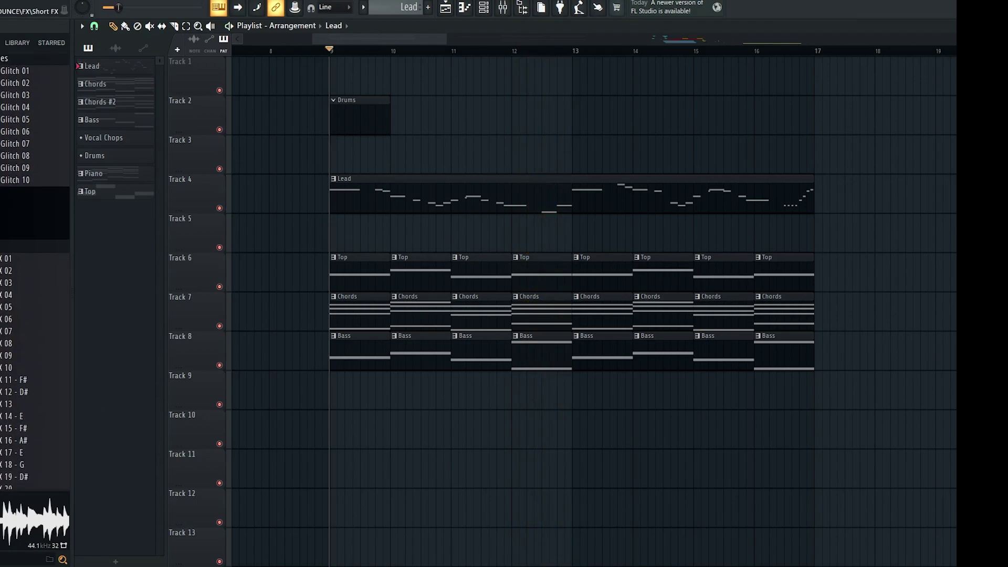
scroll(35, 283, up, 10)
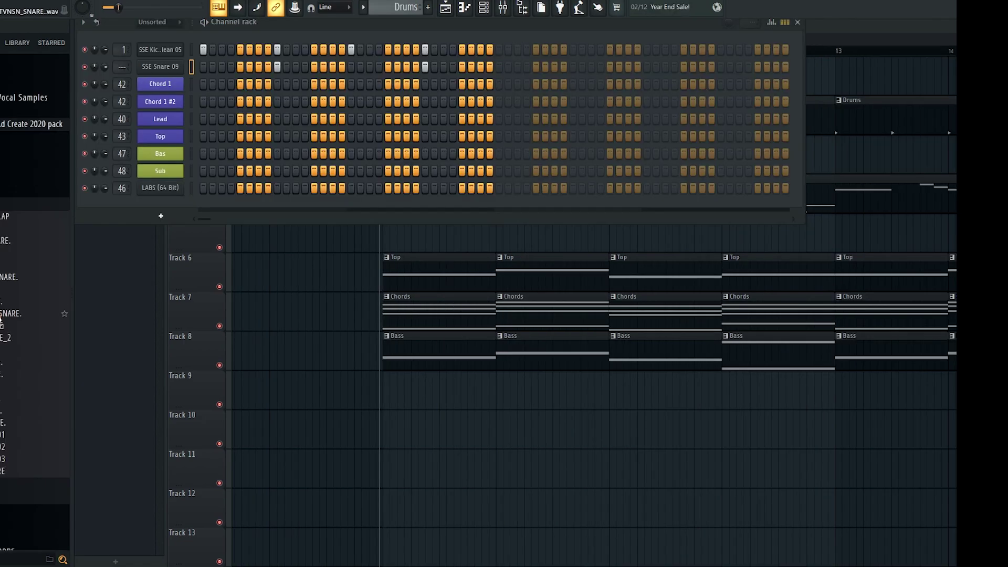
click(2, 313)
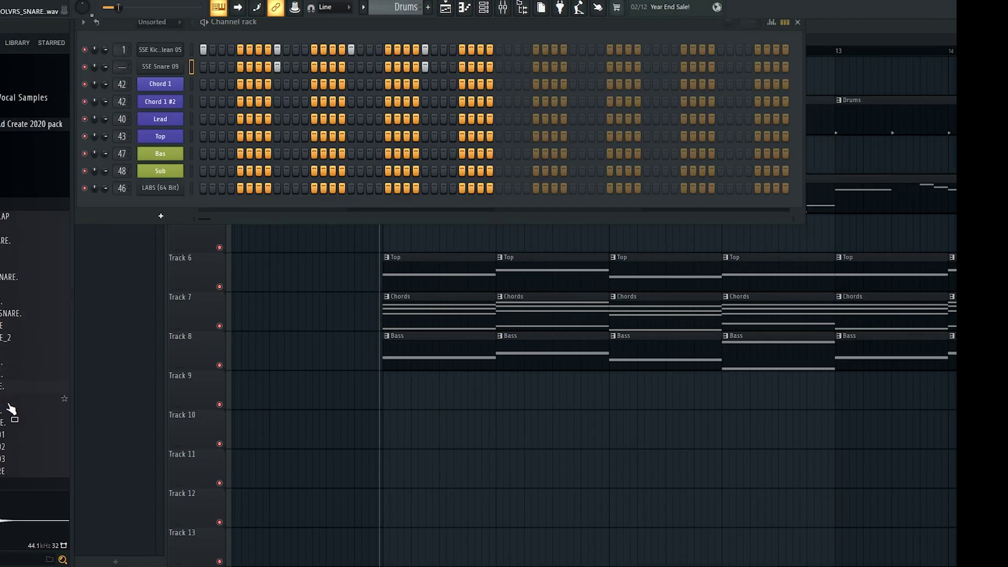
scroll(9, 427, down, 4)
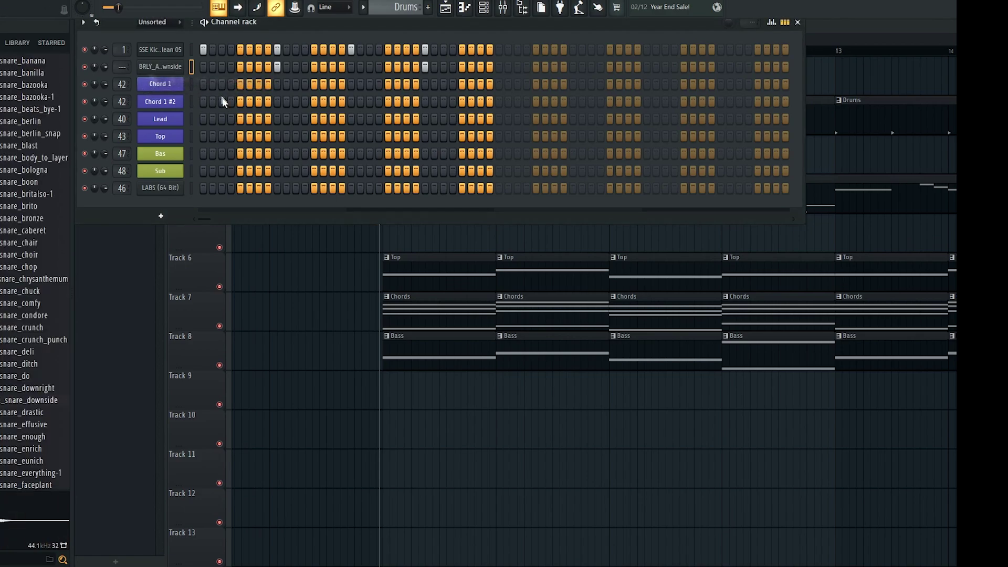
Play the arrangement from bar 9 to check the new snare together with the Lead, Top, Chords and Bass clips
key(space)
right_click(317, 288)
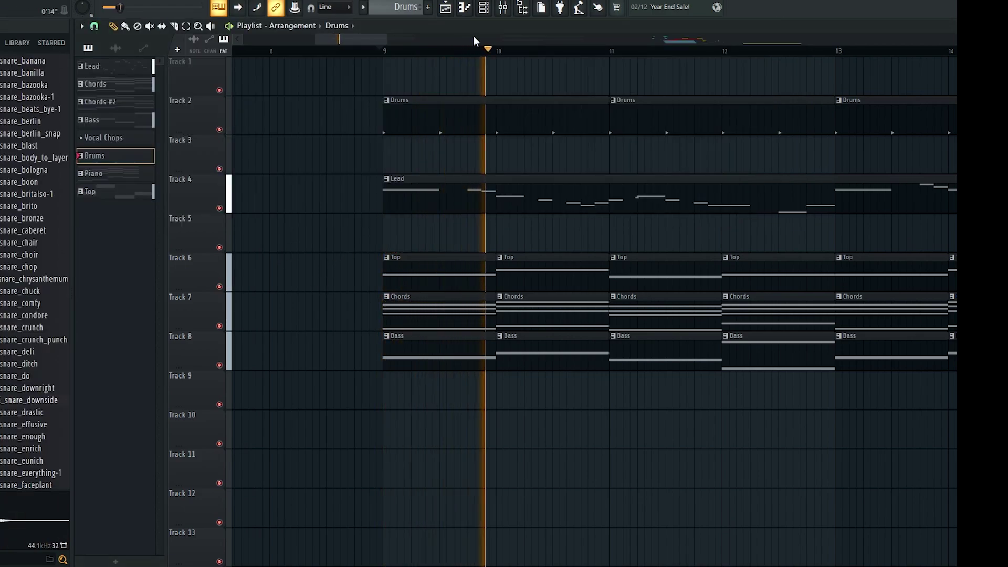
key(F9)
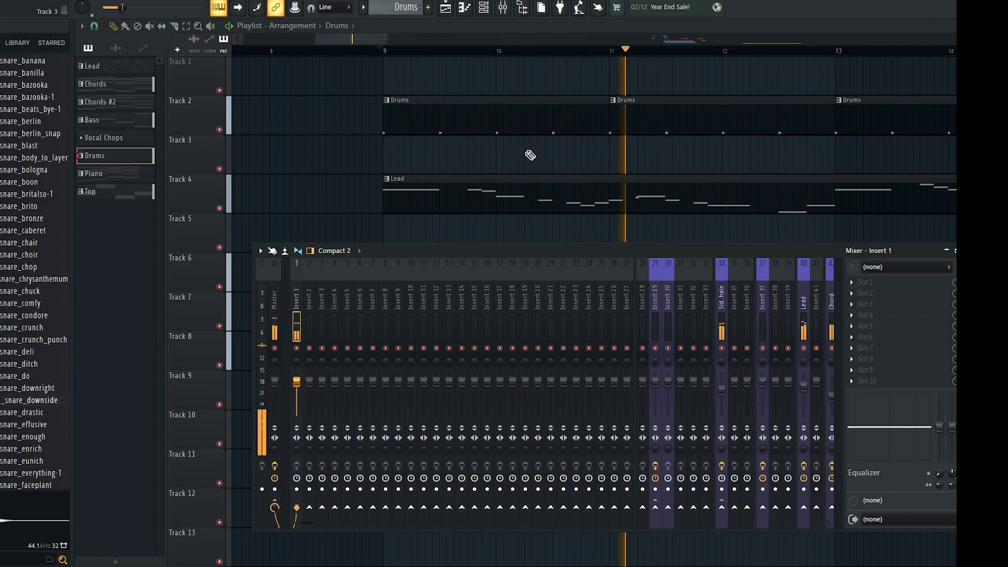
key(F9)
scroll(529, 159, down, 2)
scroll(551, 161, up, 3)
scroll(567, 165, down, 4)
scroll(564, 166, up, 3)
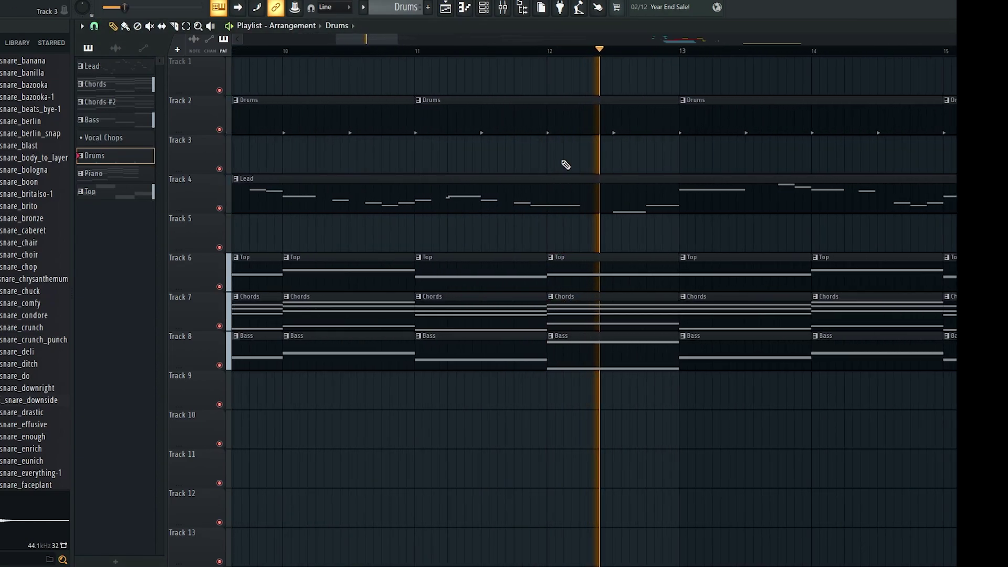
scroll(566, 164, down, 4)
key(space)
Route the snare channel to mixer track 2 and the kick channel to mixer track 1, naming each track after its channel
click(483, 8)
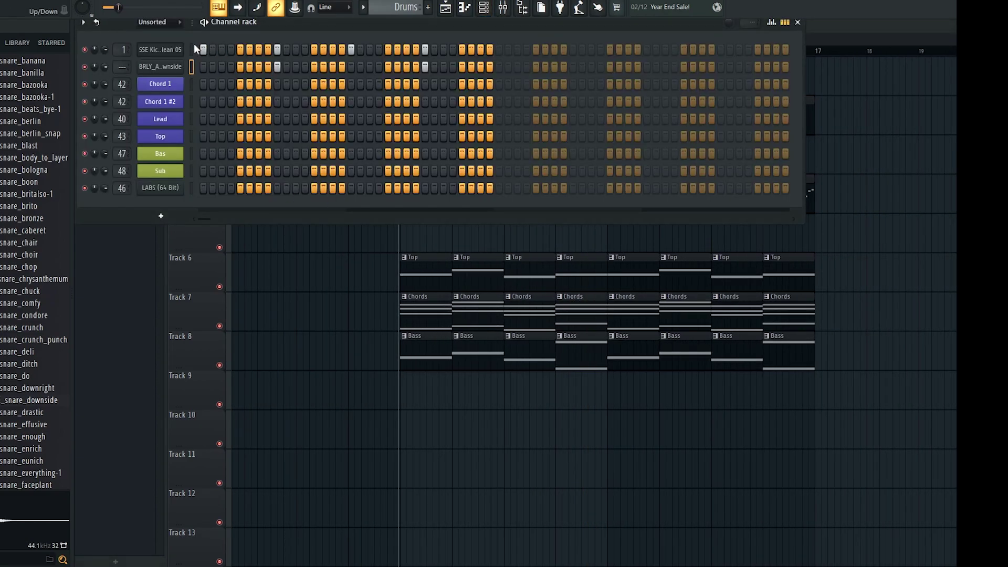
click(499, 7)
right_click(309, 318)
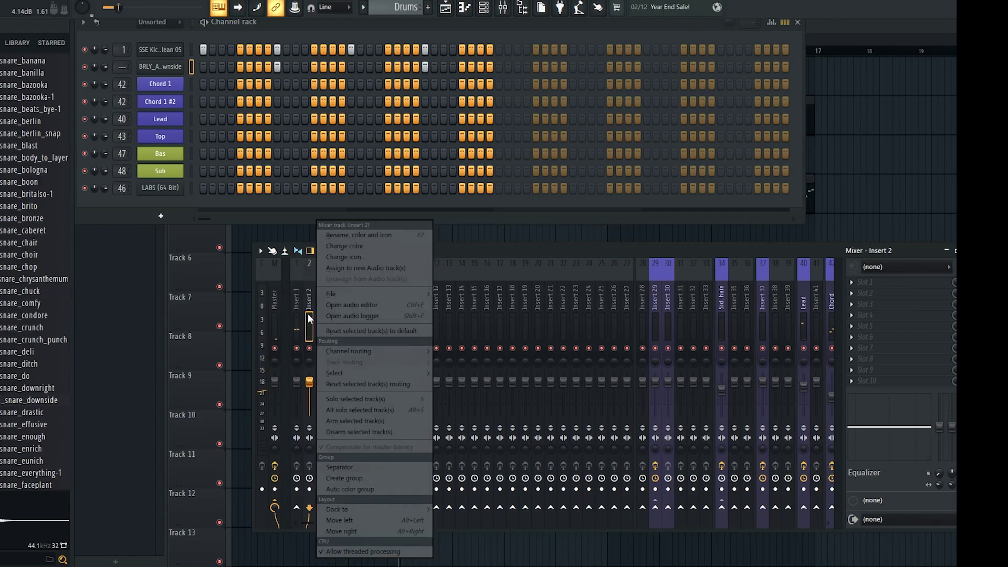
click(448, 351)
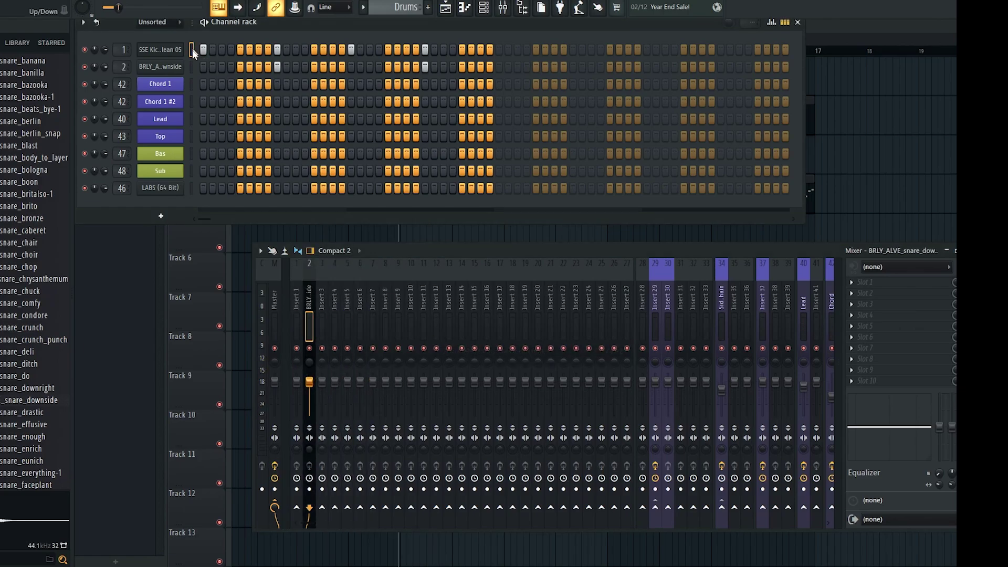
right_click(298, 326)
mouse_move(386, 350)
click(473, 350)
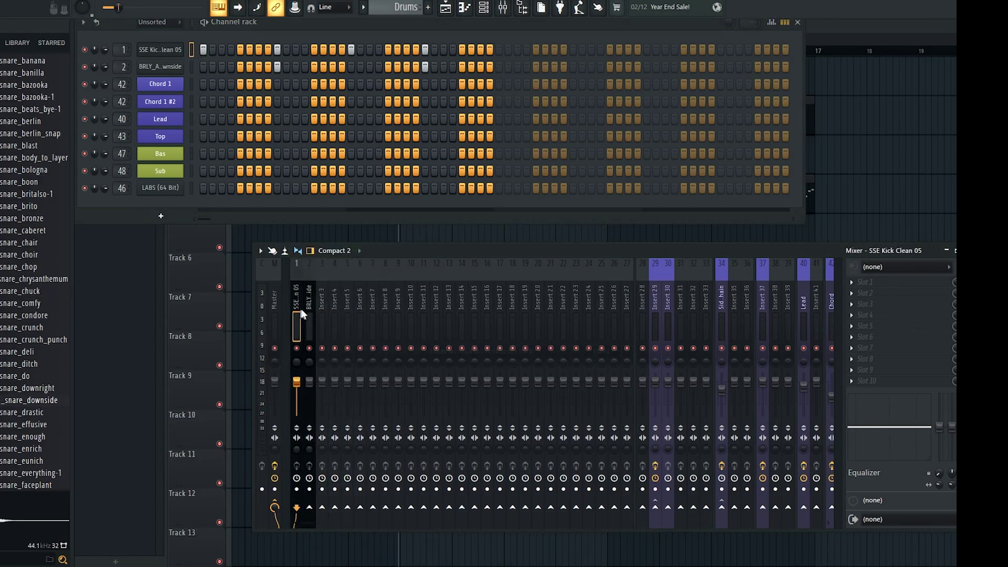
Rename mixer track 20 as Drum Mix and route the kick's mixer track into it
right_click(540, 319)
click(565, 234)
text(Dru)
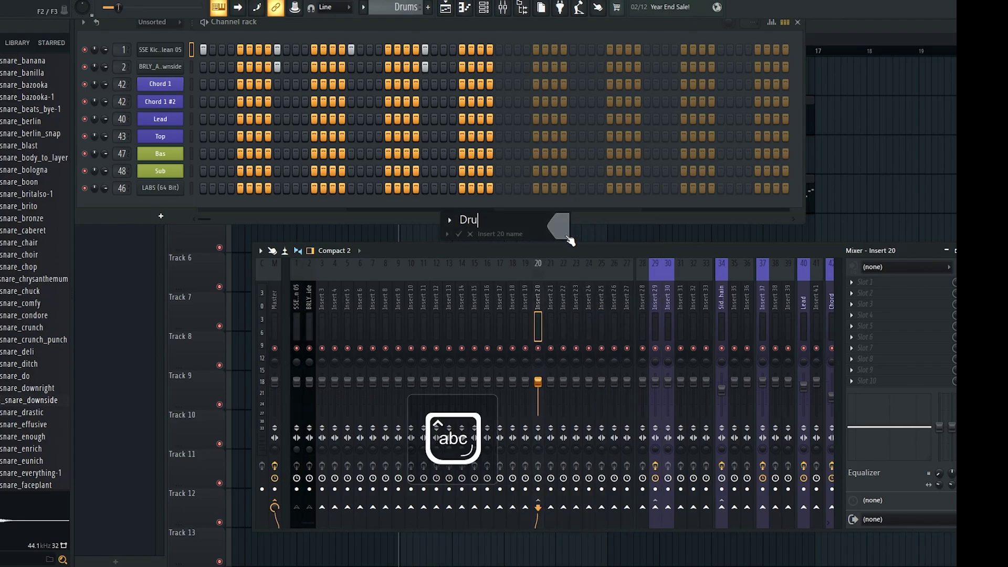
text(m M)
key(Caps_Lock)
text(ix)
key(Return)
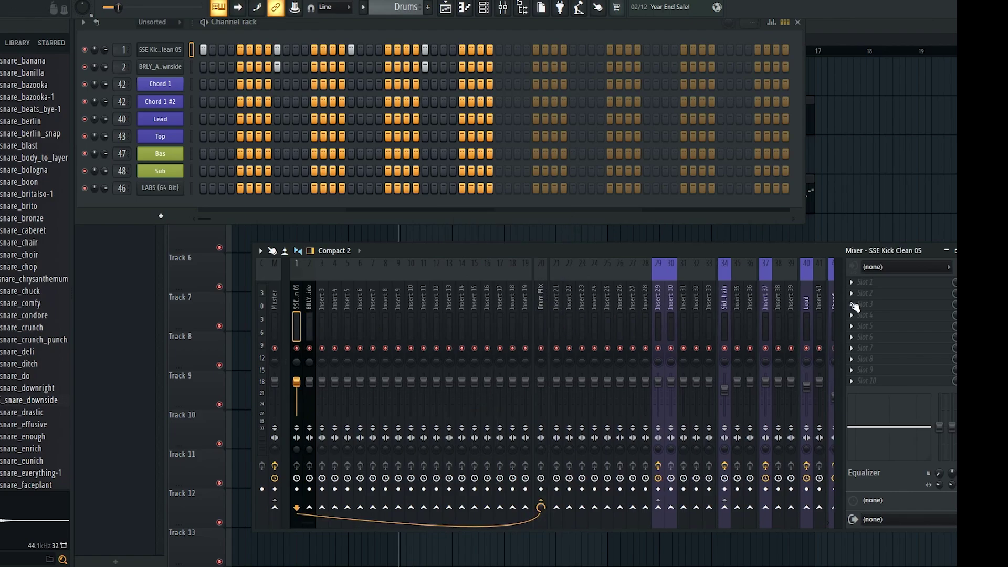
click(863, 283)
mouse_move(866, 293)
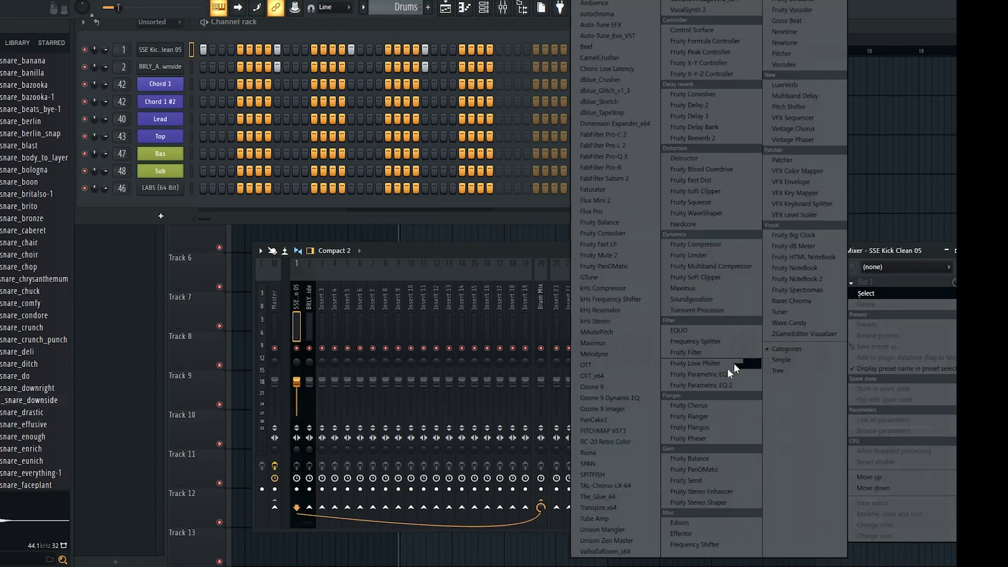
click(713, 387)
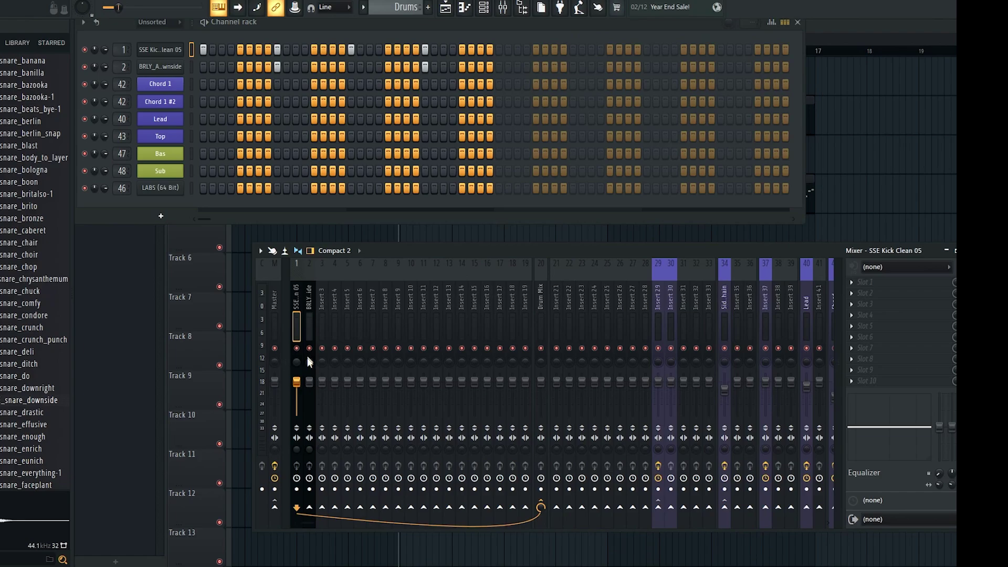
Close the mixer and channel rack and insert two empty playlist tracks above the Lead clip's track
click(309, 316)
click(874, 155)
scroll(419, 219, up, 4)
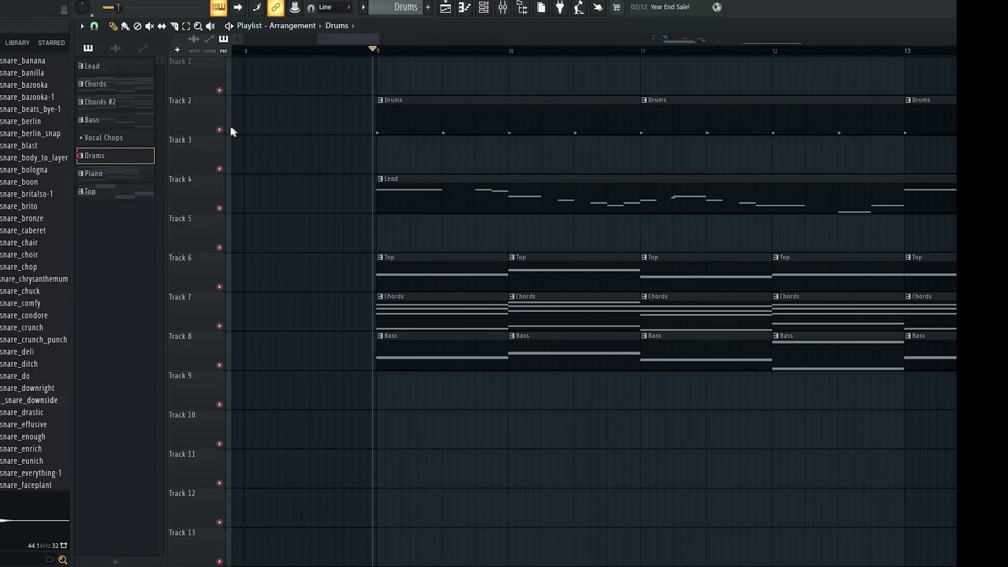
scroll(324, 207, down, 3)
right_click(204, 193)
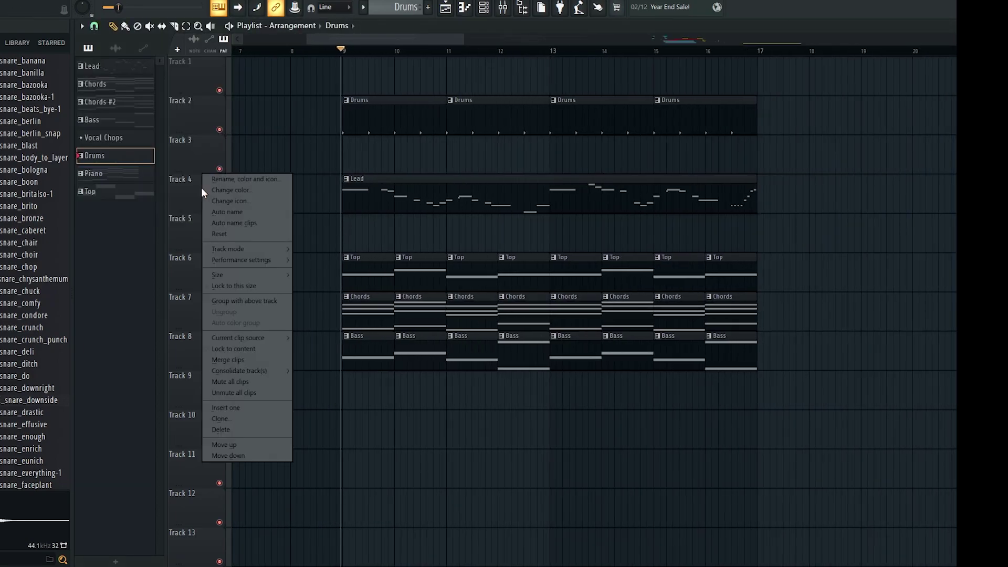
click(257, 407)
right_click(210, 231)
click(237, 446)
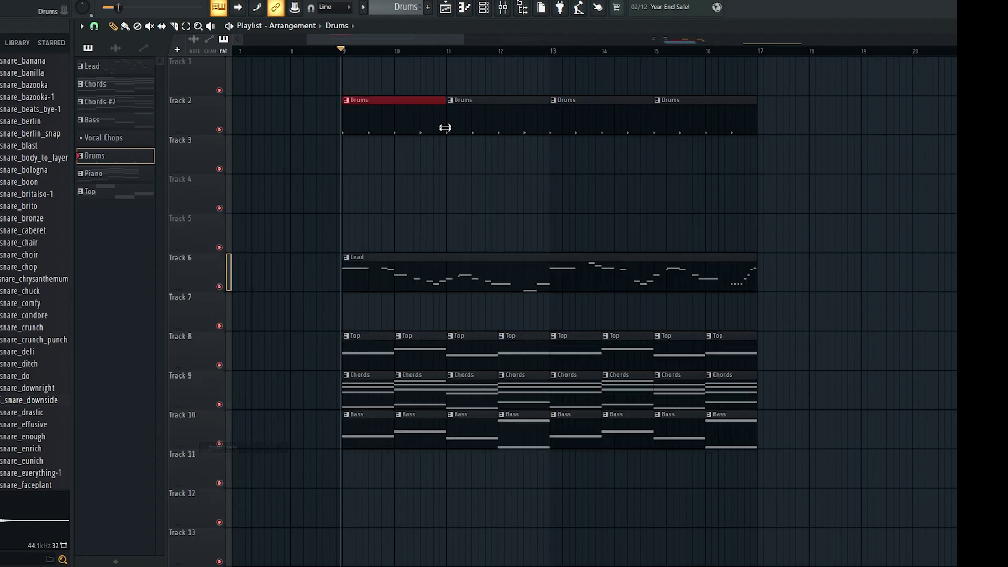
Solo the playlist track holding the Drums clips and play it from bar 9 to hear the drums alone
scroll(441, 128, up, 3)
scroll(533, 183, down, 3)
scroll(449, 197, up, 3)
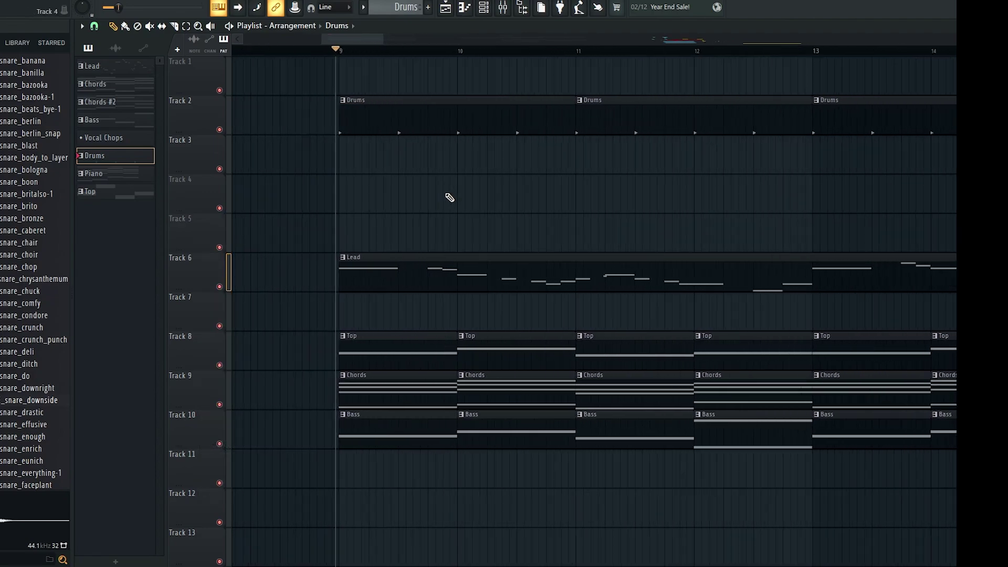
right_click(219, 129)
scroll(340, 158, down, 3)
double_click(375, 131)
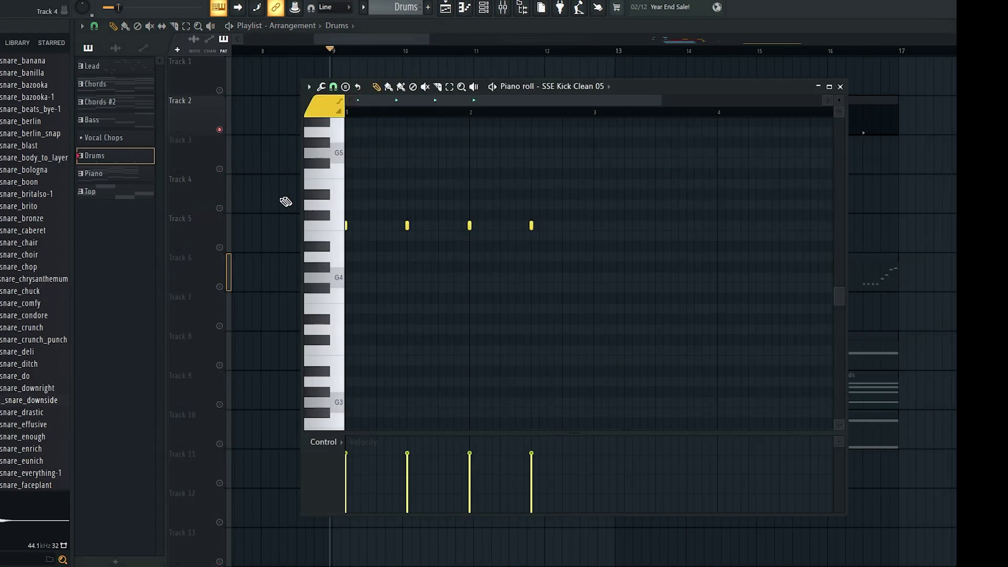
right_click(283, 199)
scroll(348, 152, up, 3)
key(space)
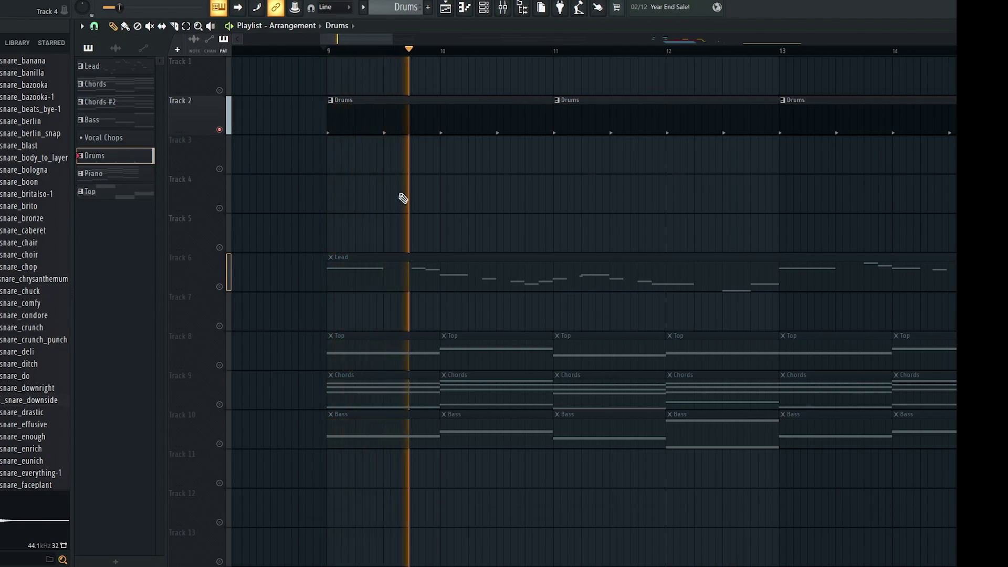
key(space)
Open the kick channel's sampler, audition drum samples in the library and replace the kick sample with BRLY_ALVE_kick_hunter
click(483, 7)
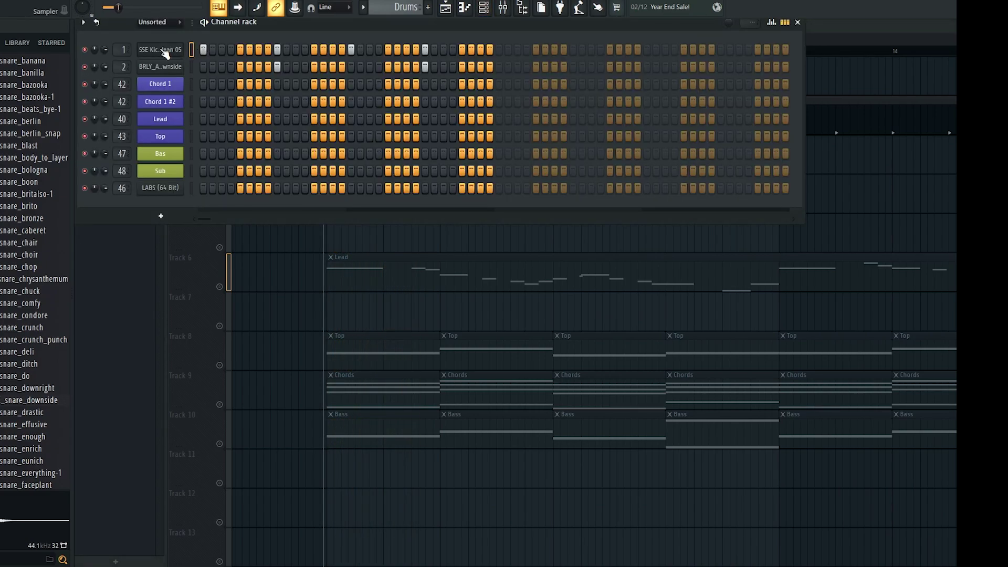
click(164, 51)
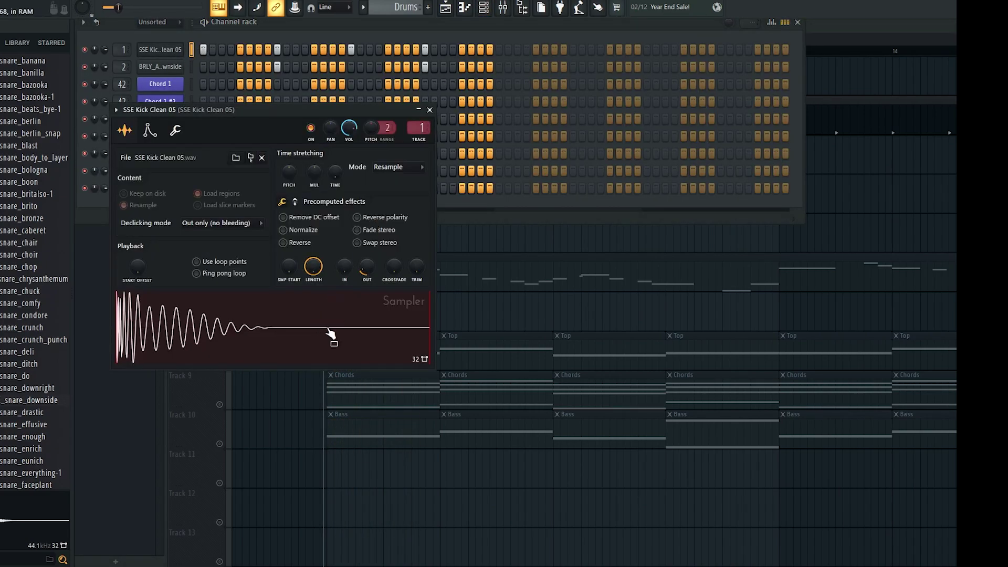
scroll(17, 262, up, 8)
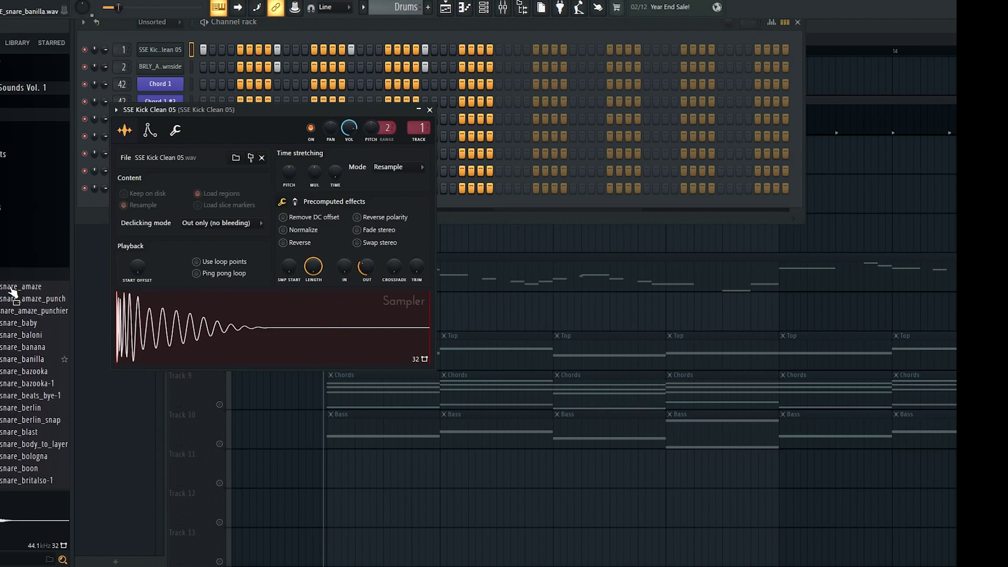
click(15, 279)
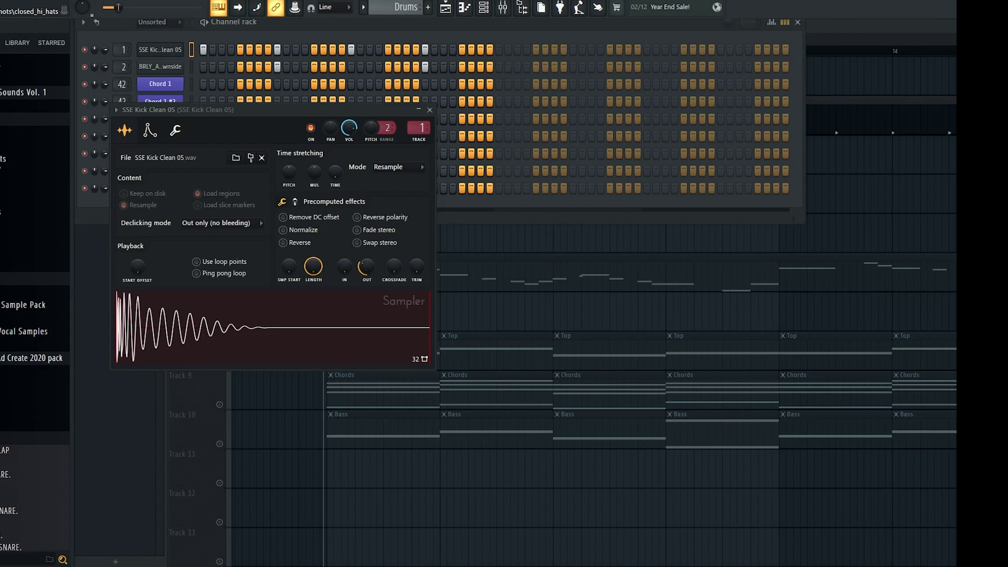
click(1, 136)
click(2, 194)
scroll(10, 289, down, 3)
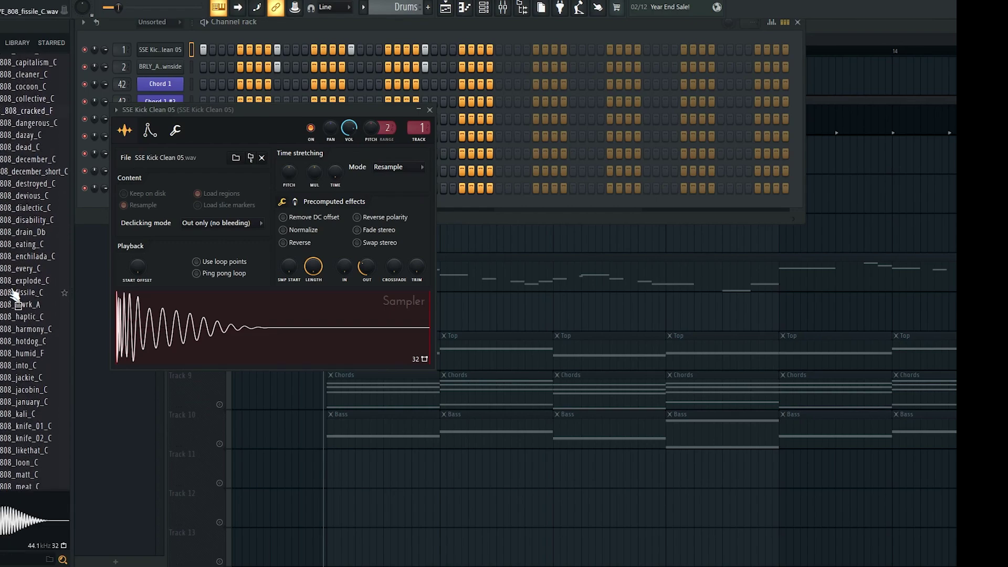
click(13, 298)
scroll(14, 310, down, 13)
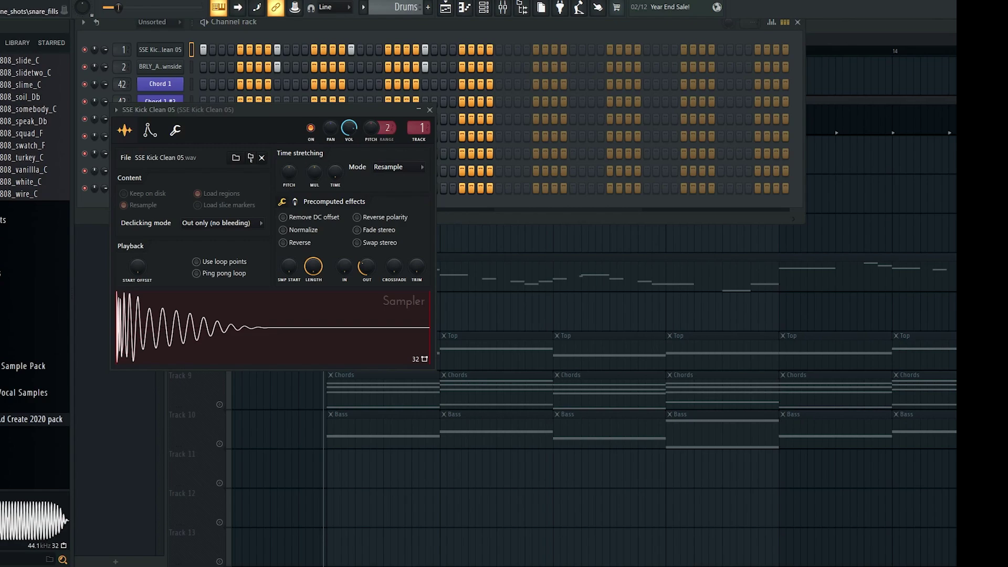
scroll(10, 278, up, 12)
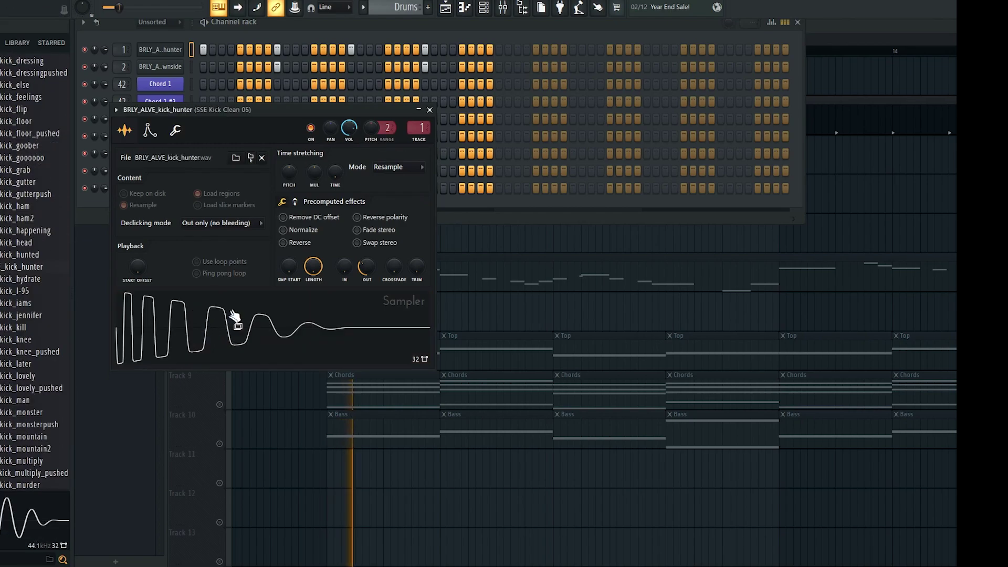
scroll(16, 328, down, 2)
scroll(14, 330, down, 2)
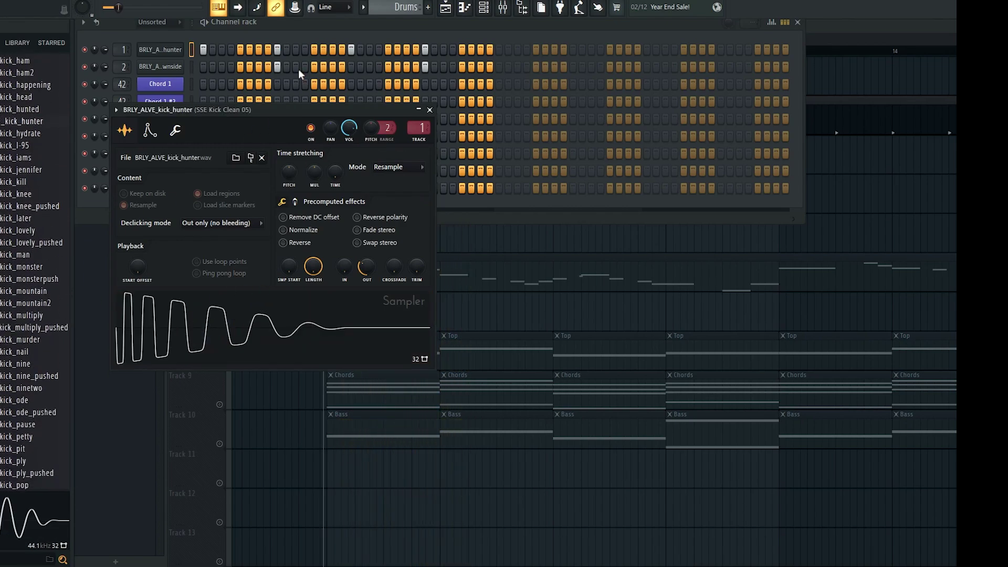
Reduce the Drums pattern to one bar by clearing kick steps 9, 17 and 25 and snare step 25
click(277, 49)
click(351, 49)
click(277, 66)
click(425, 67)
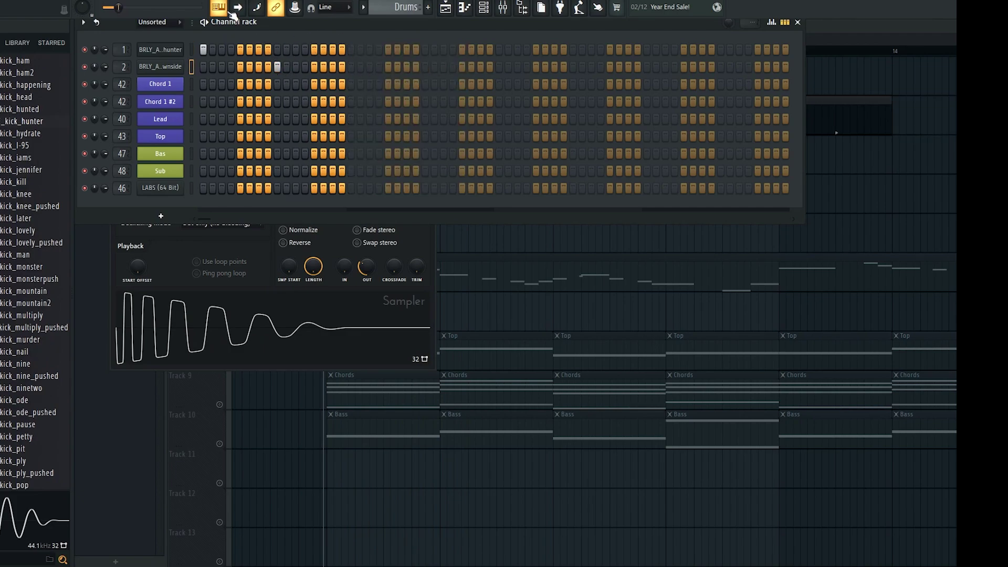
Add kick hits on steps 7 and 15, audition the Drums pattern and clear the trial hits on kick step 11 and snare step 17
click(259, 50)
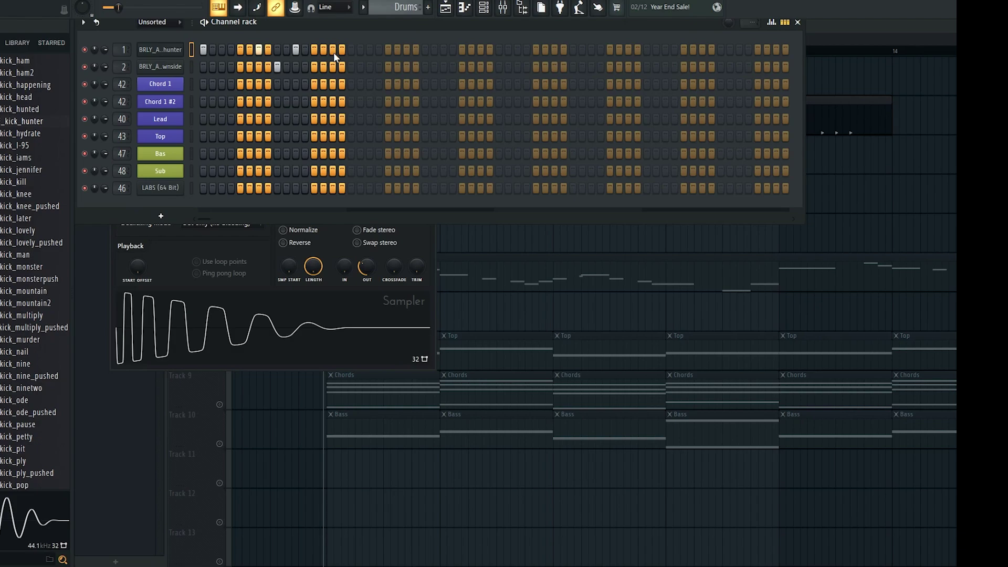
click(351, 67)
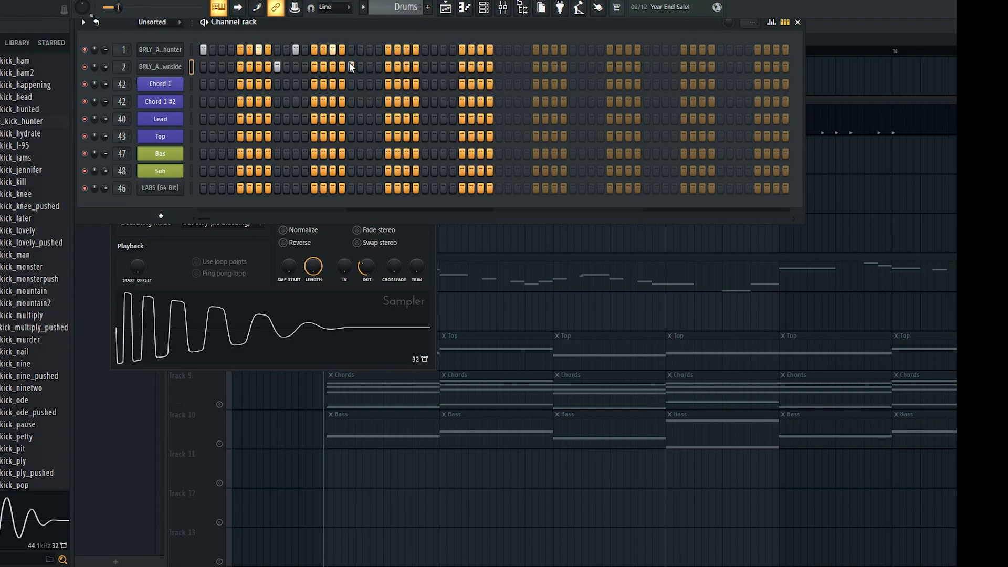
key(space)
key(space)
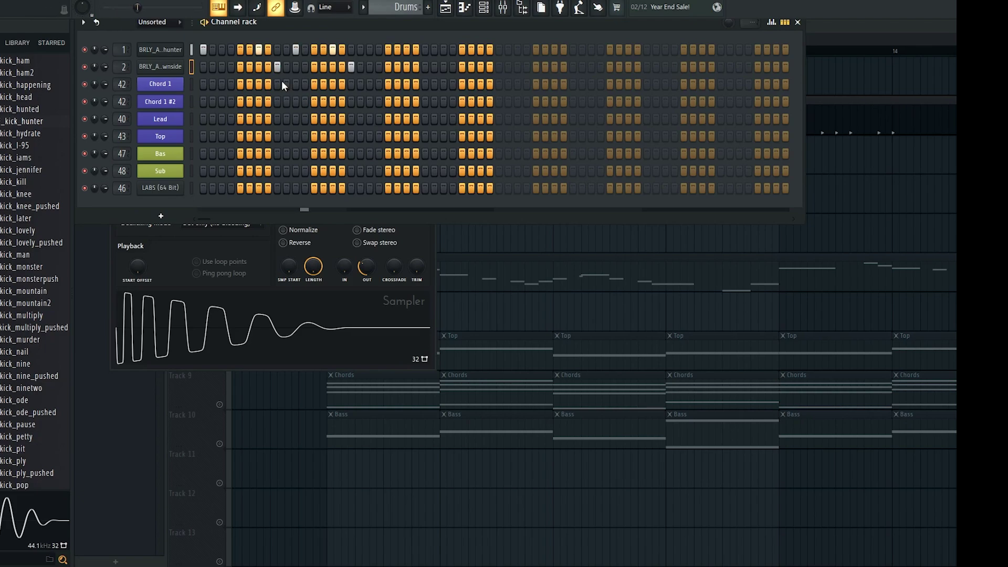
click(351, 67)
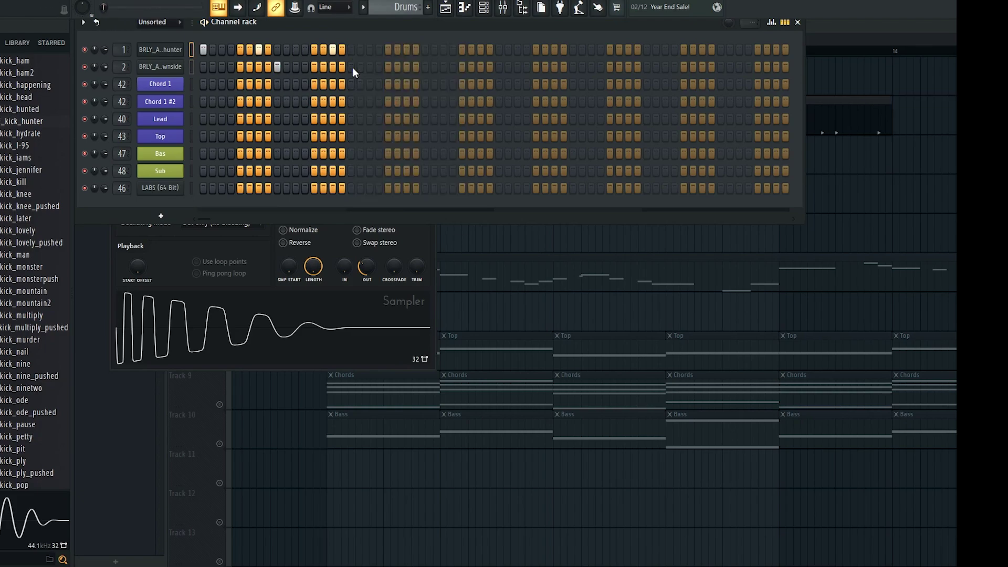
Add kick hits on steps 11, 19 and 23 and a snare hit on step 25 of the Drums pattern and audition it
click(389, 67)
click(295, 50)
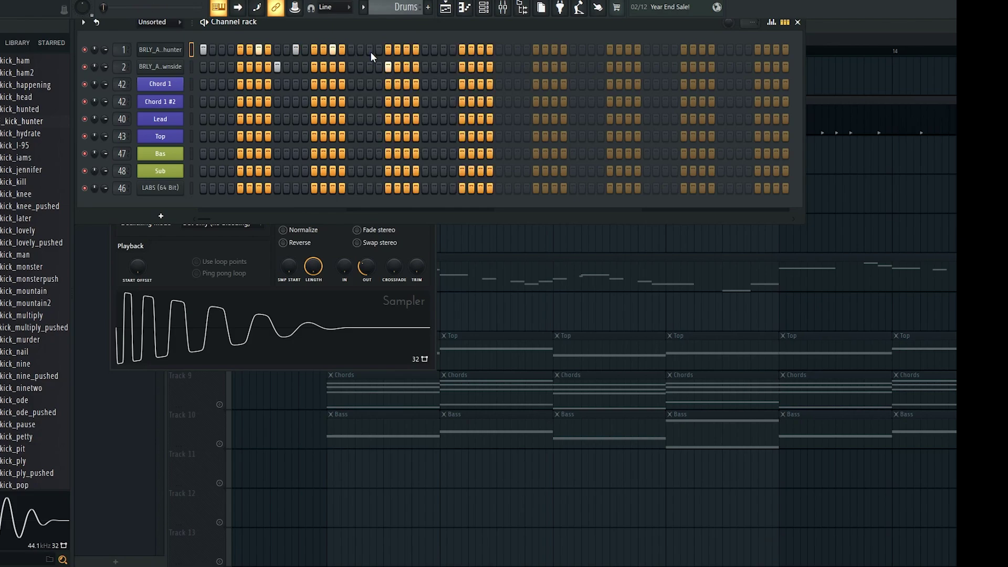
click(351, 52)
key(Up)
key(space)
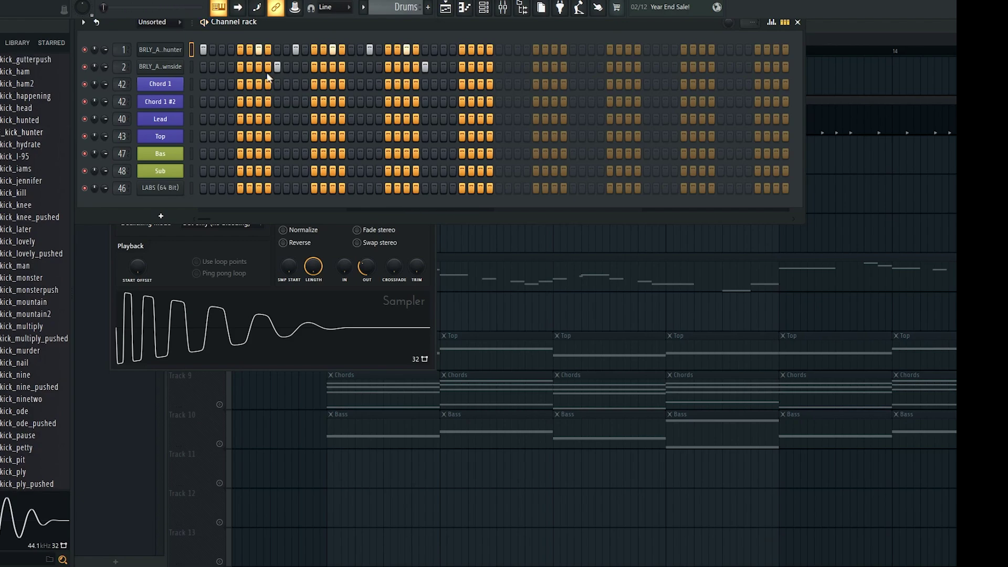
Return to the playlist and set the playback position to the start of bar 9
click(191, 67)
right_click(859, 195)
scroll(399, 136, up, 4)
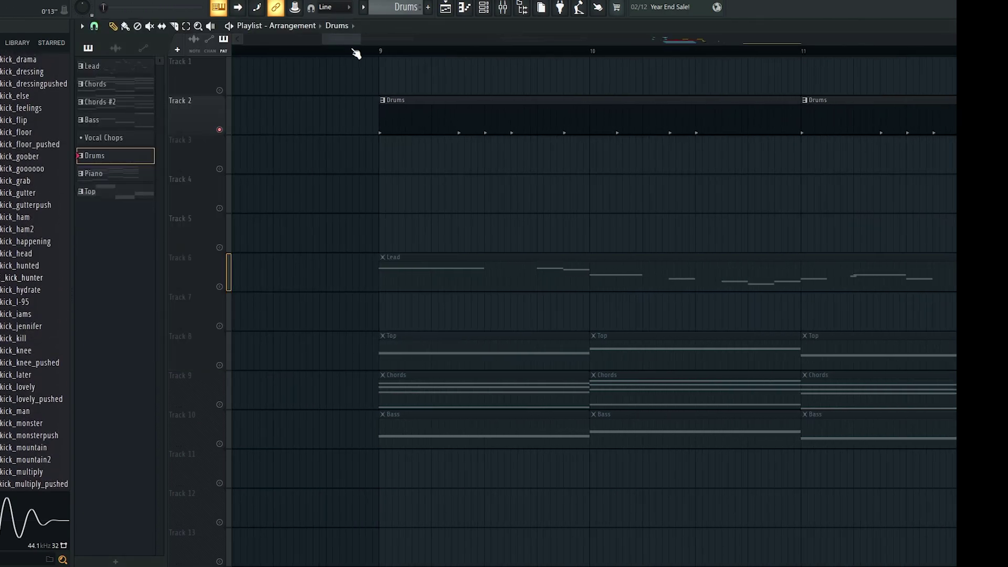
click(376, 51)
scroll(396, 194, up, 1)
Audition snare samples in the library and place SSE Snare 18 on Track 3 at the third beat of bar 9
scroll(18, 176, down, 10)
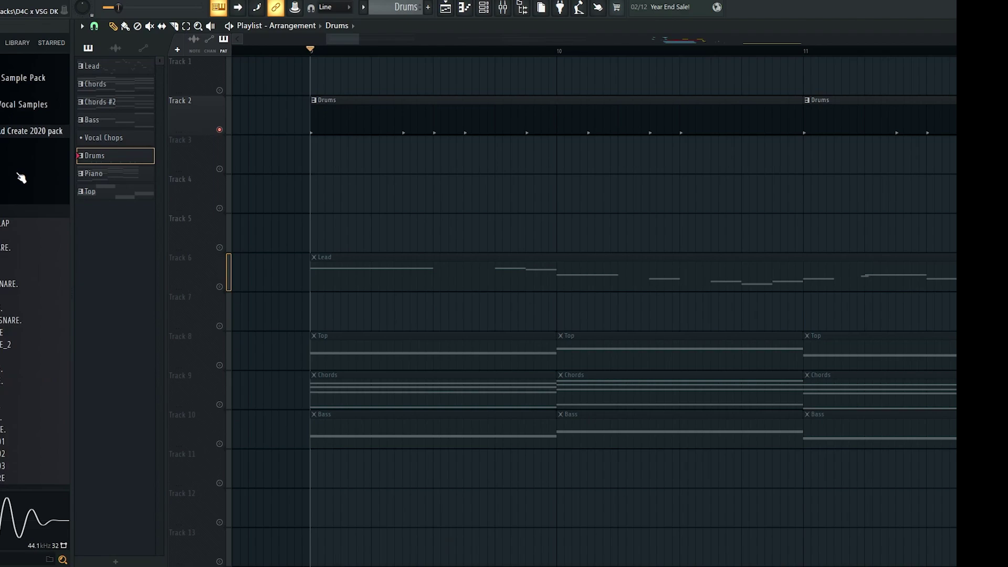
click(1, 144)
scroll(18, 226, down, 10)
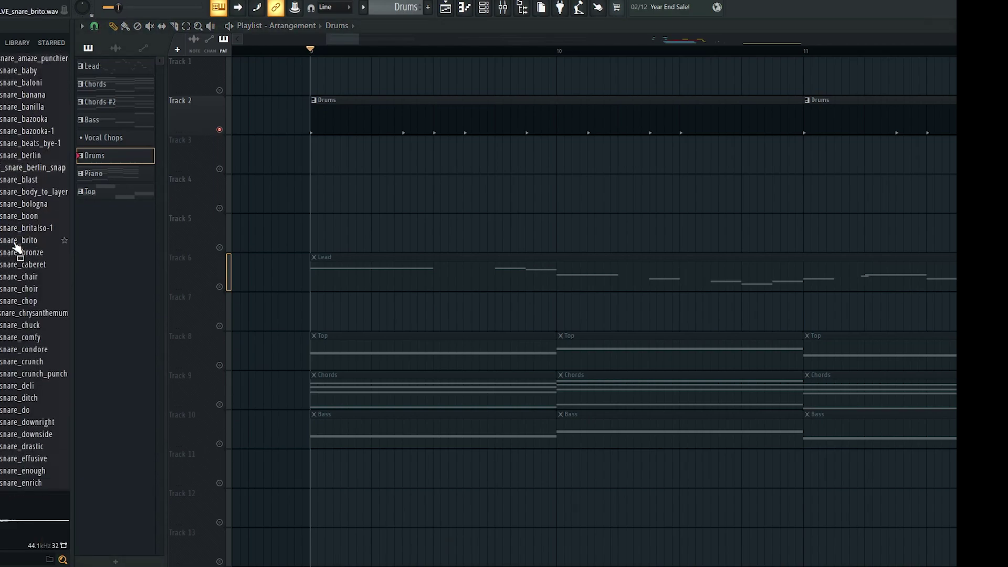
scroll(18, 263, down, 10)
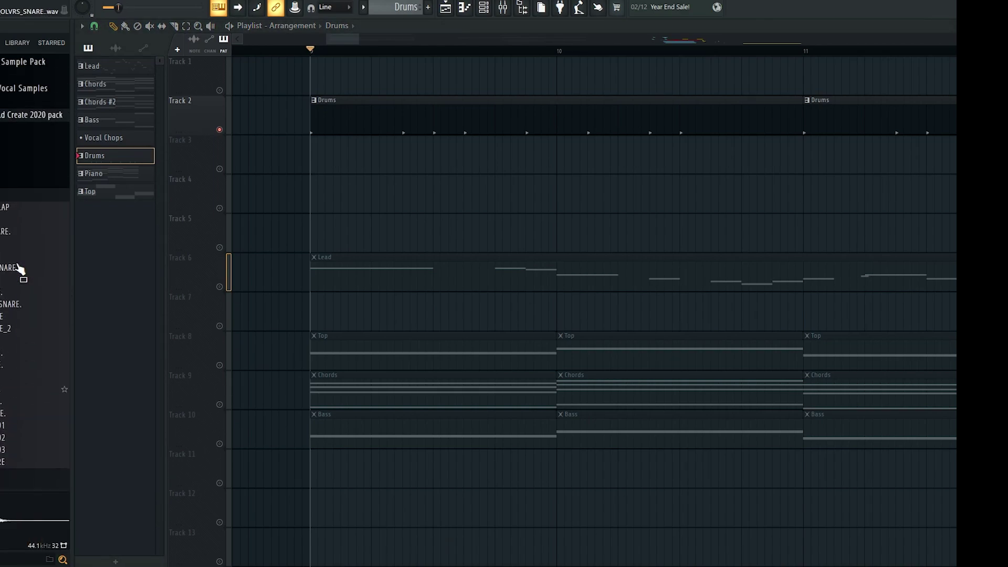
scroll(35, 263, down, 6)
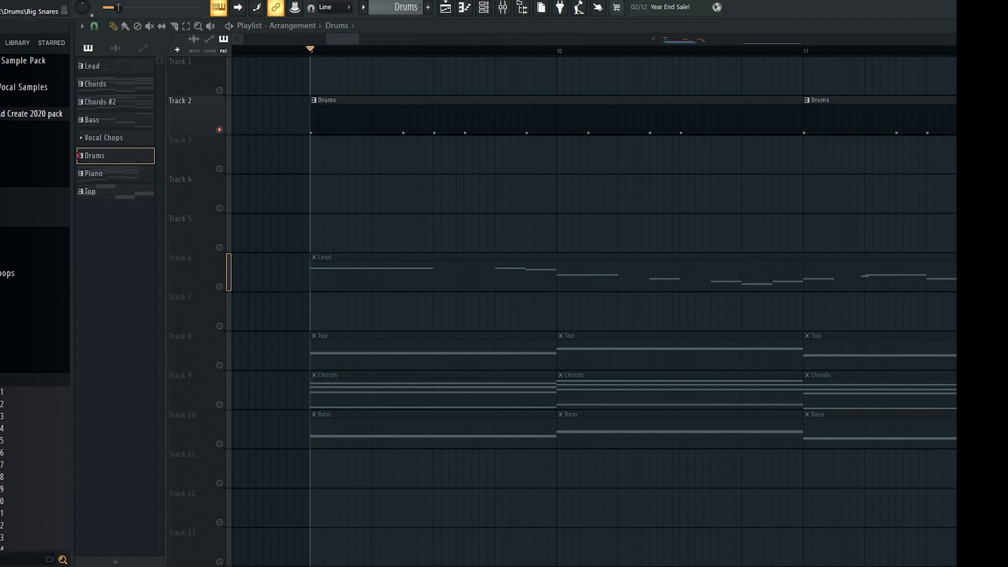
click(3, 296)
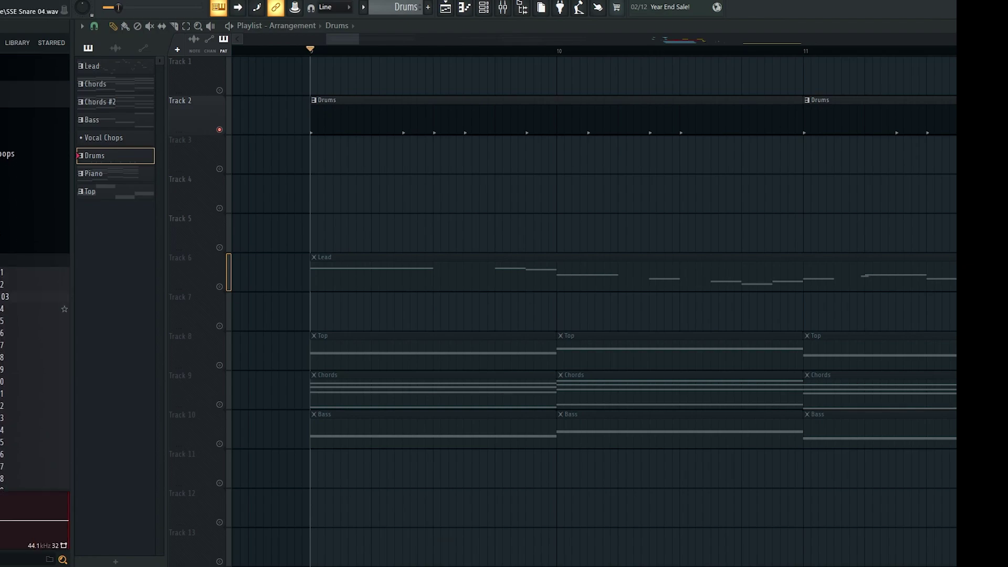
scroll(2, 294, down, 8)
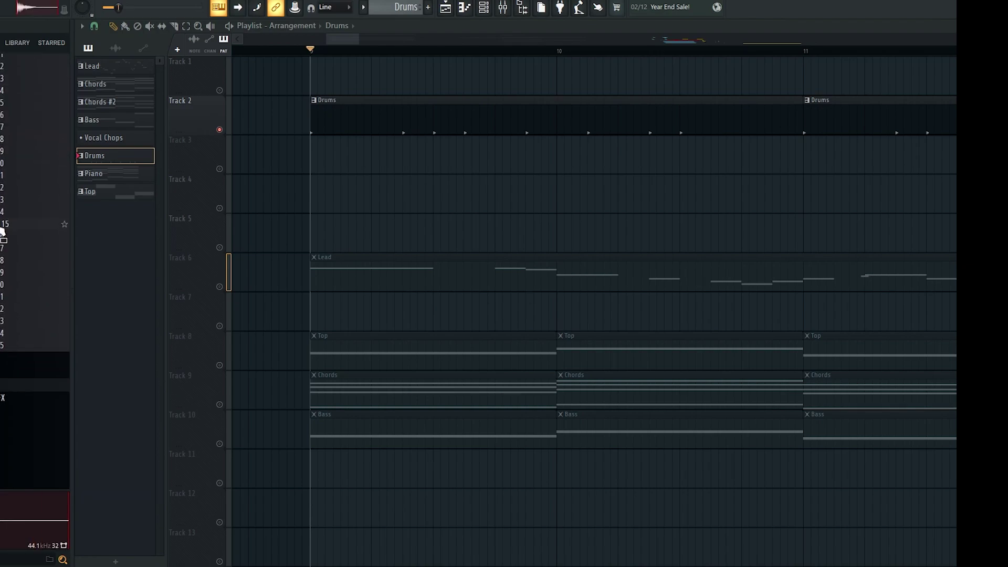
click(2, 261)
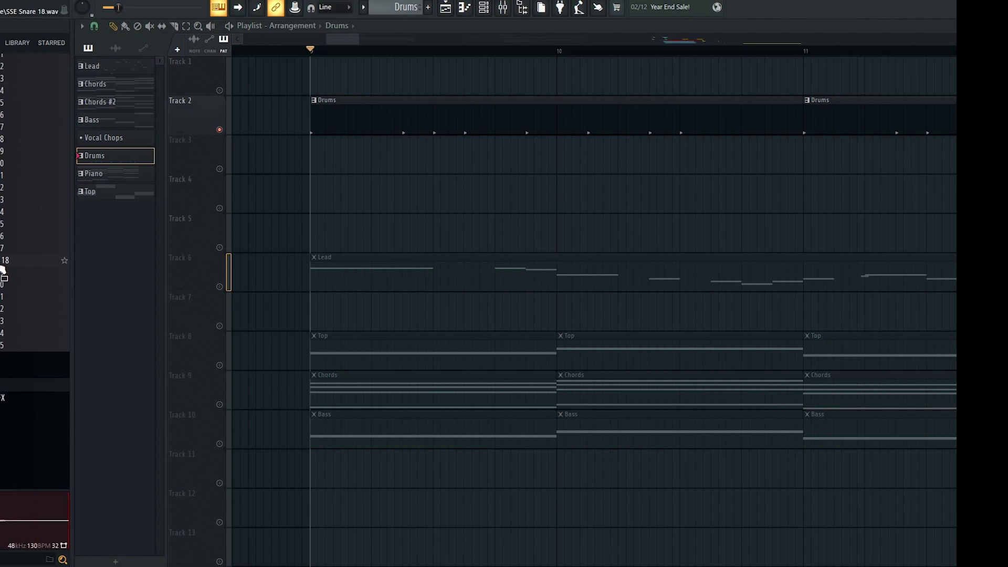
drag(3, 270, 439, 157)
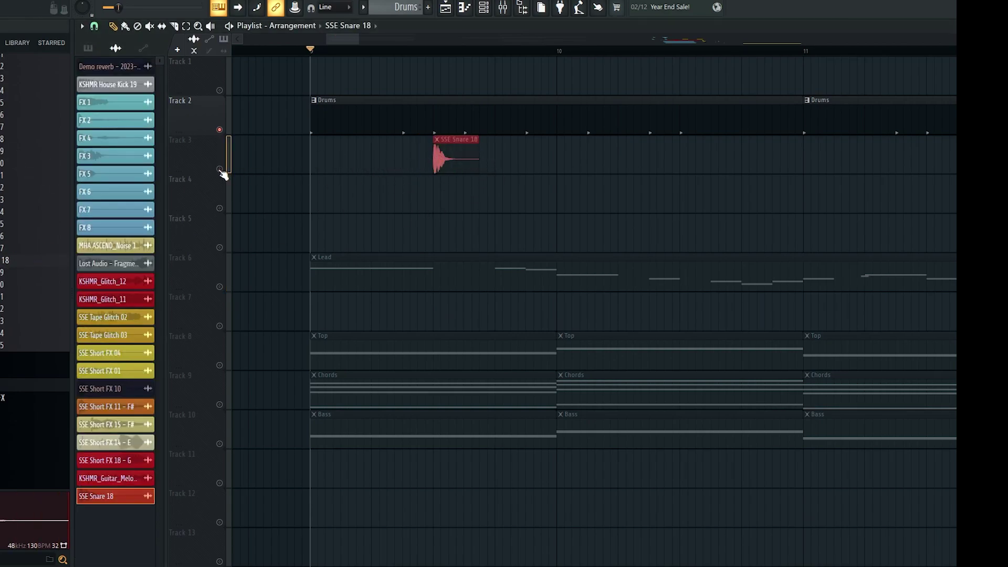
Insert two empty playlist tracks directly below the snare track
right_click(213, 198)
click(251, 409)
right_click(214, 230)
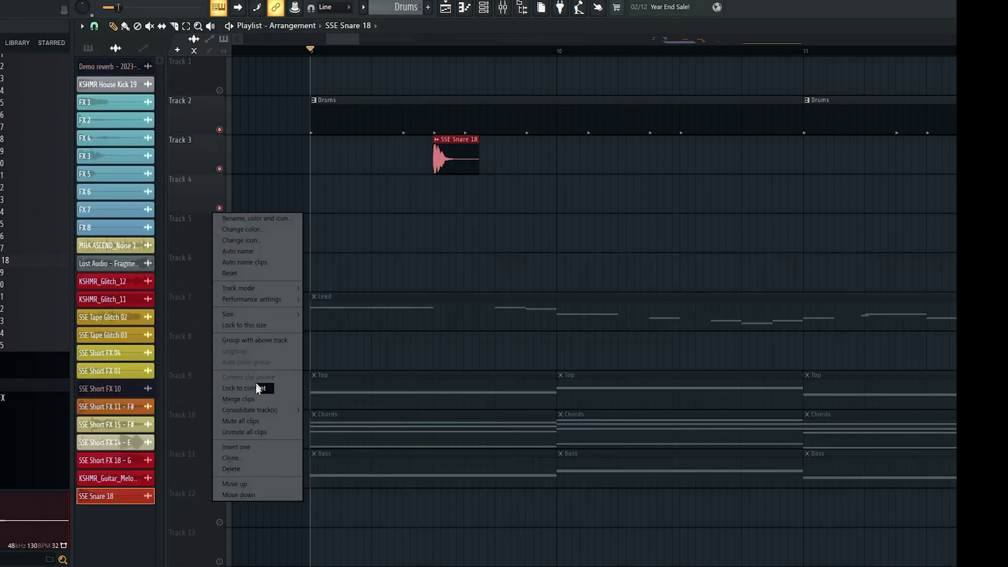
click(236, 447)
Place a second snare clip on the third beat of bar 10 and duplicate both clips into bars 11 and 12
scroll(505, 222, down, 2)
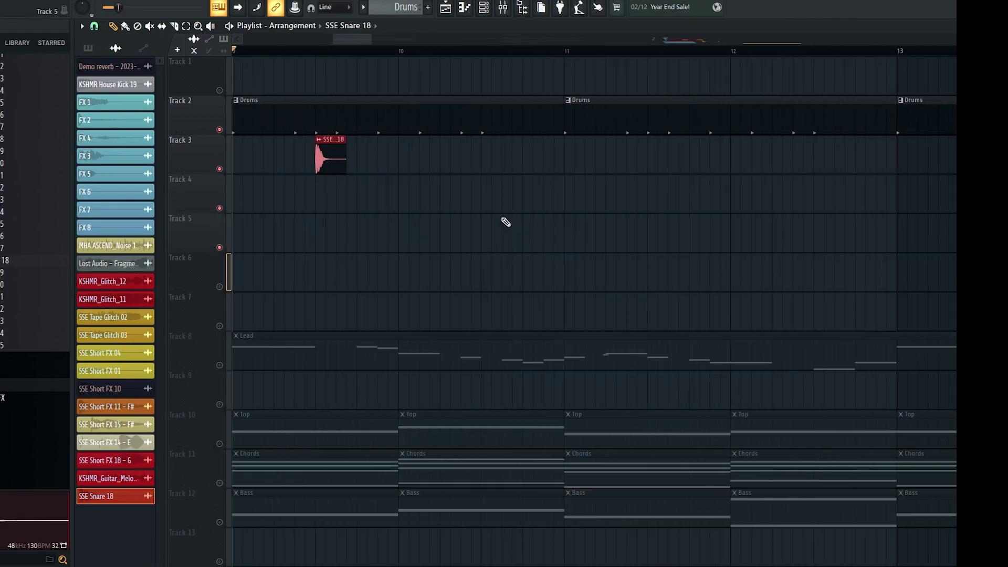
scroll(472, 187, up, 5)
scroll(472, 187, down, 3)
click(493, 159)
key(space)
scroll(495, 219, down, 2)
drag(325, 148, 513, 157)
scroll(656, 214, up, 2)
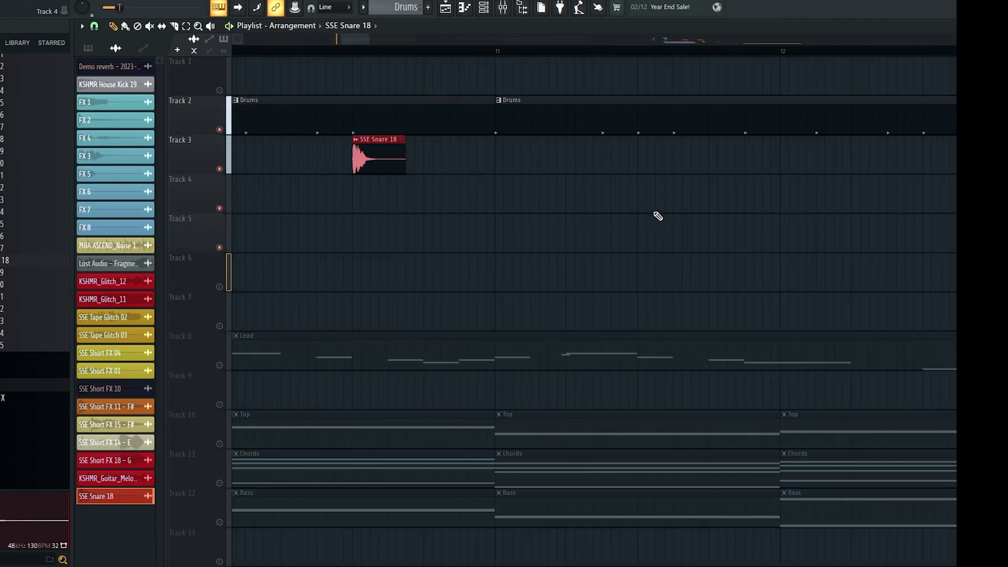
scroll(656, 217, up, 3)
key(ctrl+b)
Duplicate the snare clips onward along Track 3 and replace their sample with KSHMR_Hip_Hop_Snare_11_D
scroll(640, 215, down, 5)
drag(372, 150, 768, 167)
scroll(840, 194, up, 3)
scroll(702, 210, down, 3)
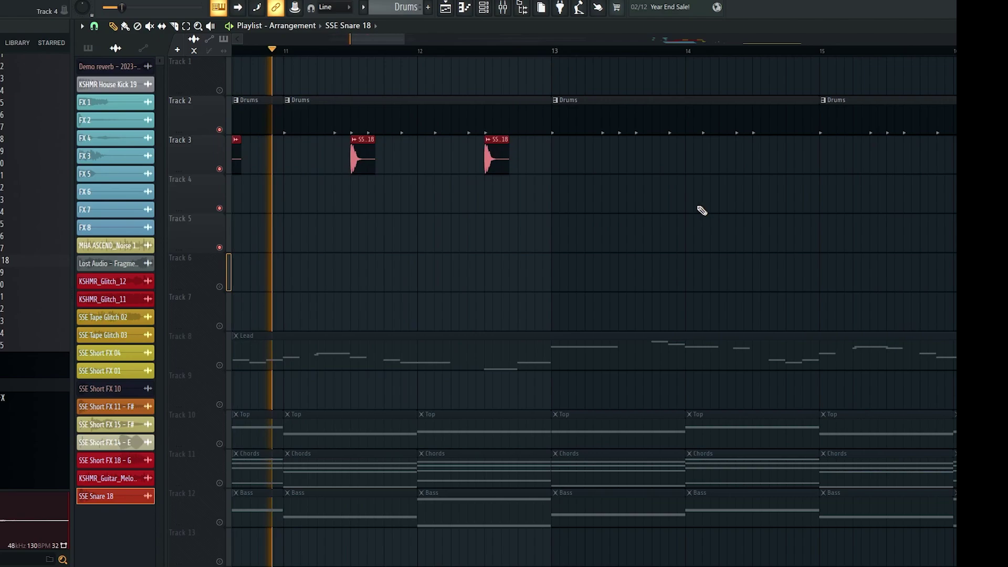
scroll(656, 207, up, 5)
key(ctrl+b)
scroll(558, 200, down, 4)
ctrl+click(691, 216)
scroll(691, 216, down, 3)
scroll(464, 195, up, 3)
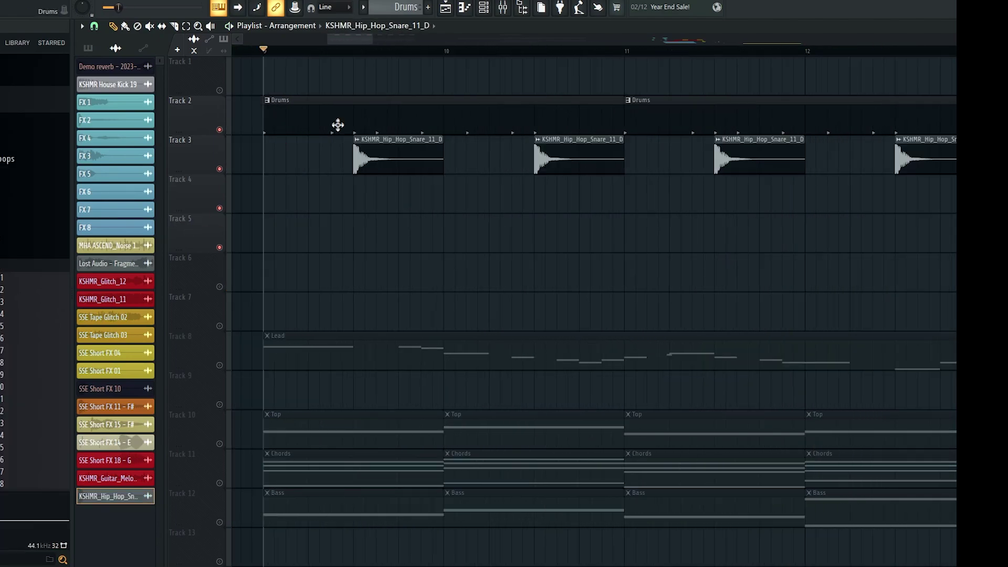
drag(290, 195, 386, 183)
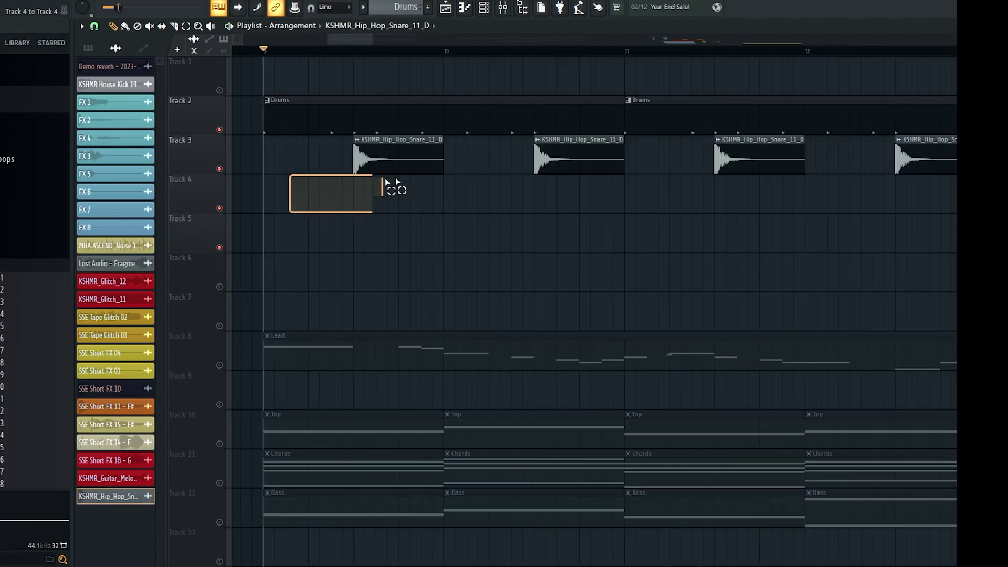
scroll(354, 202, down, 4)
drag(297, 137, 787, 158)
scroll(323, 164, up, 5)
ctrl+click(317, 186)
scroll(268, 230, up, 2)
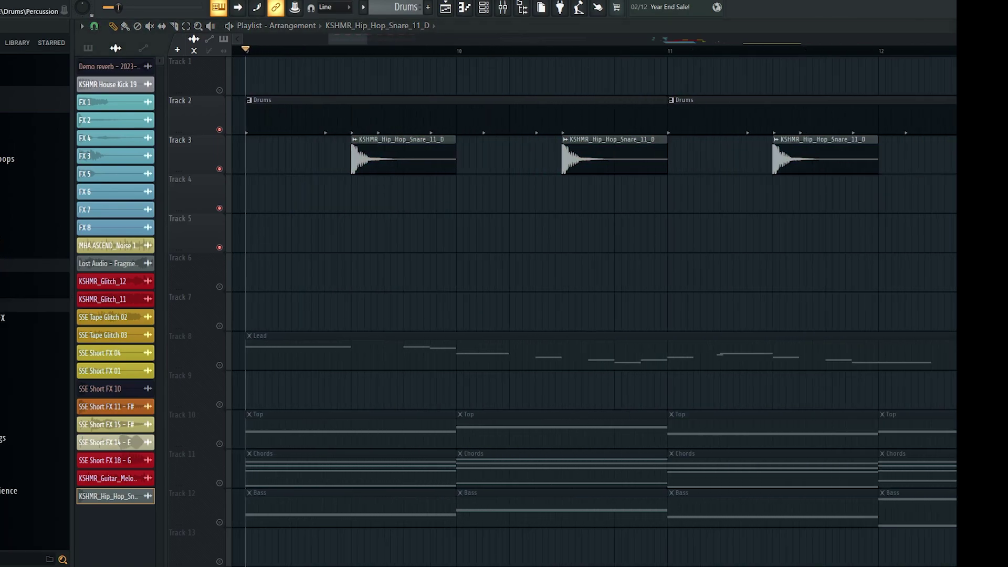
Audition samples in the Pre-Shifted_Claps folder and place KSHMR_Pre_Shifted_Clap_09 on Track 4 with its peak under the first snare
scroll(449, 231, down, 2)
scroll(21, 185, up, 1)
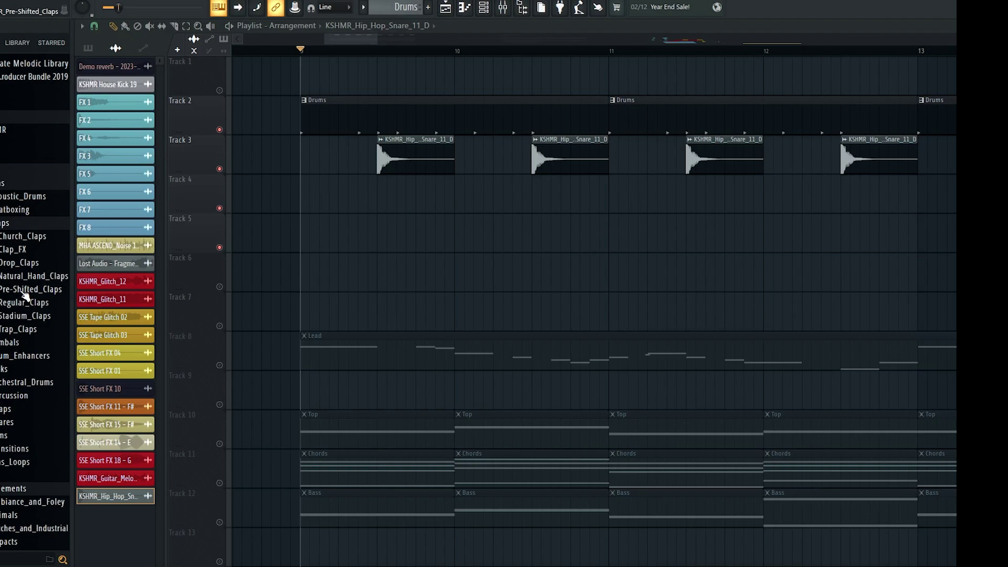
click(24, 290)
click(22, 306)
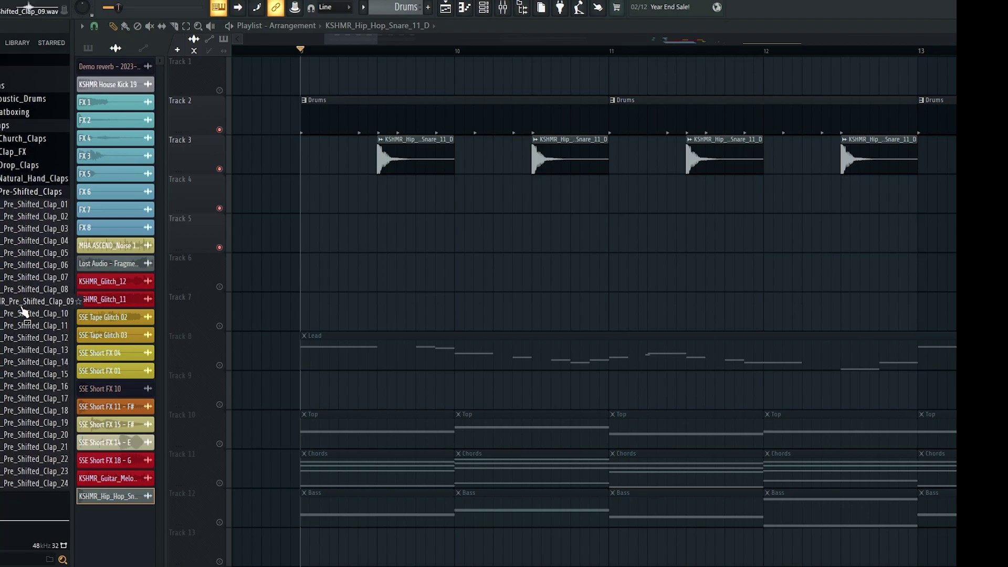
click(22, 316)
drag(24, 304, 382, 189)
scroll(354, 205, up, 3)
scroll(407, 181, up, 3)
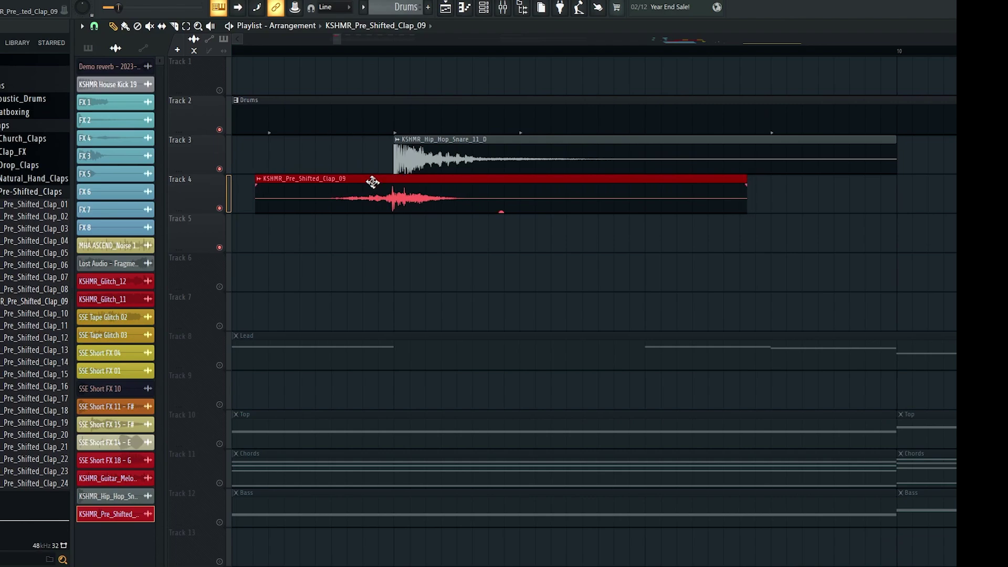
Play the section around the first snare to check the timing of the layered clap
scroll(370, 158, down, 2)
click(335, 52)
key(space)
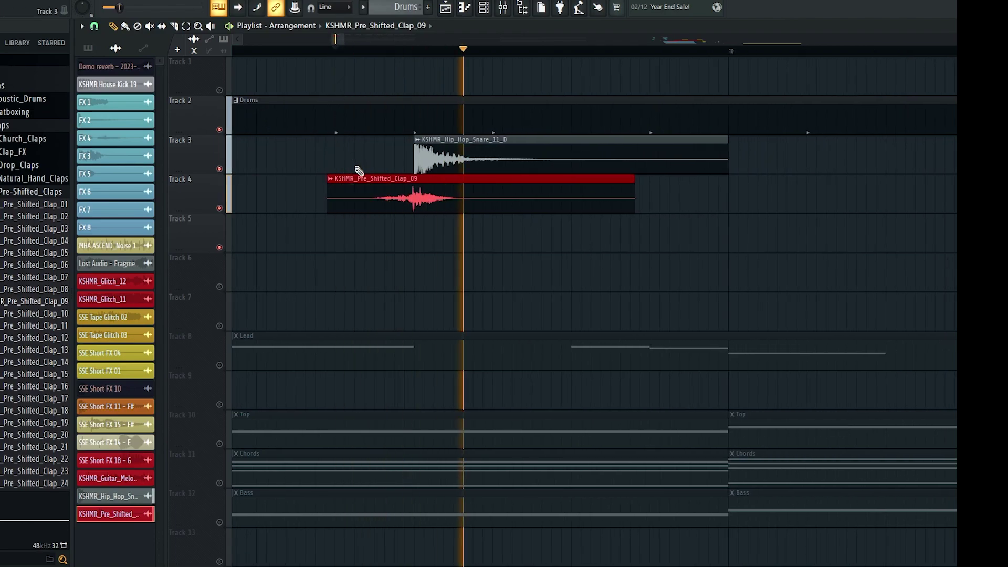
key(space)
scroll(406, 219, down, 2)
scroll(406, 216, down, 2)
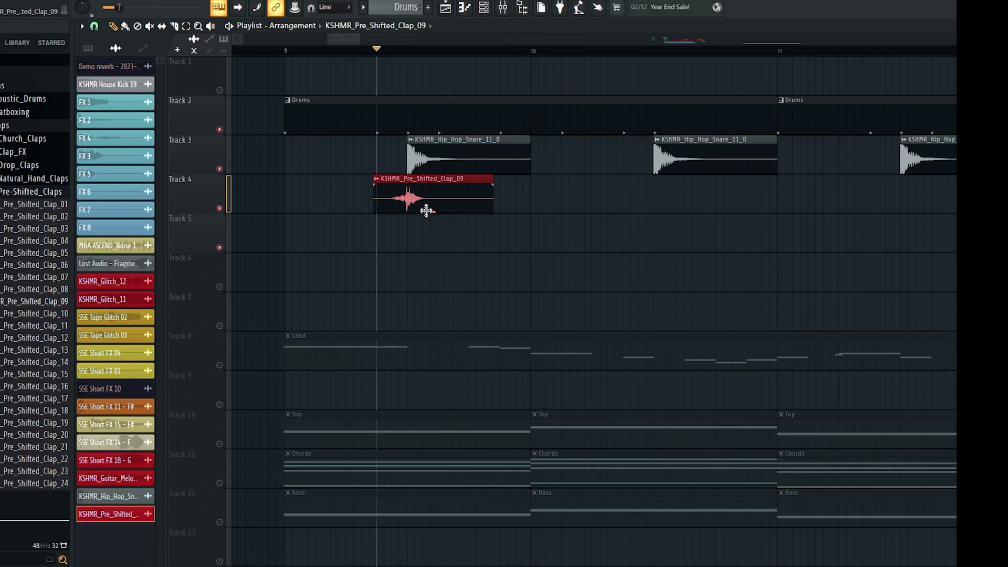
scroll(408, 208, up, 3)
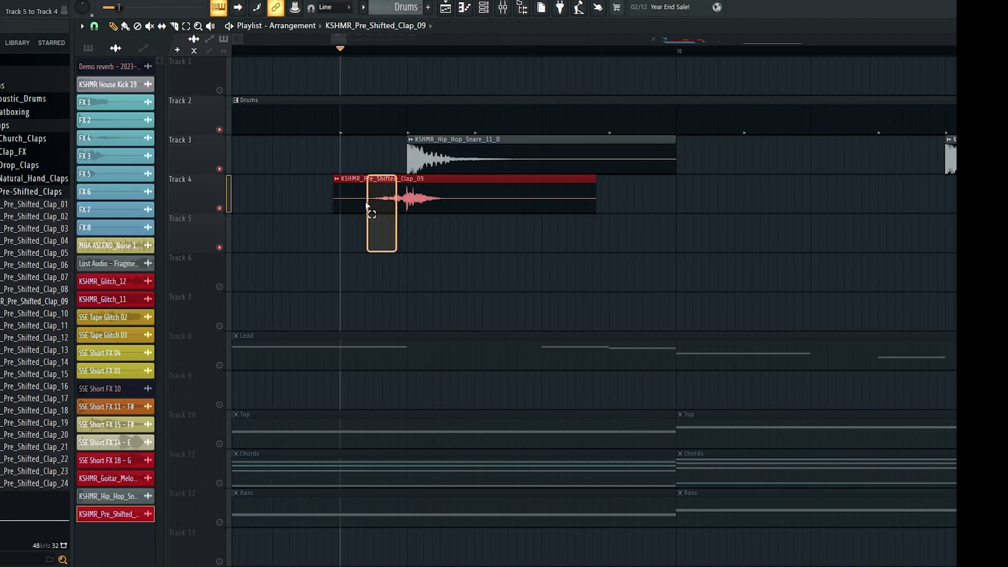
scroll(457, 259, down, 2)
key(space)
scroll(457, 259, down, 2)
key(space)
scroll(428, 200, up, 4)
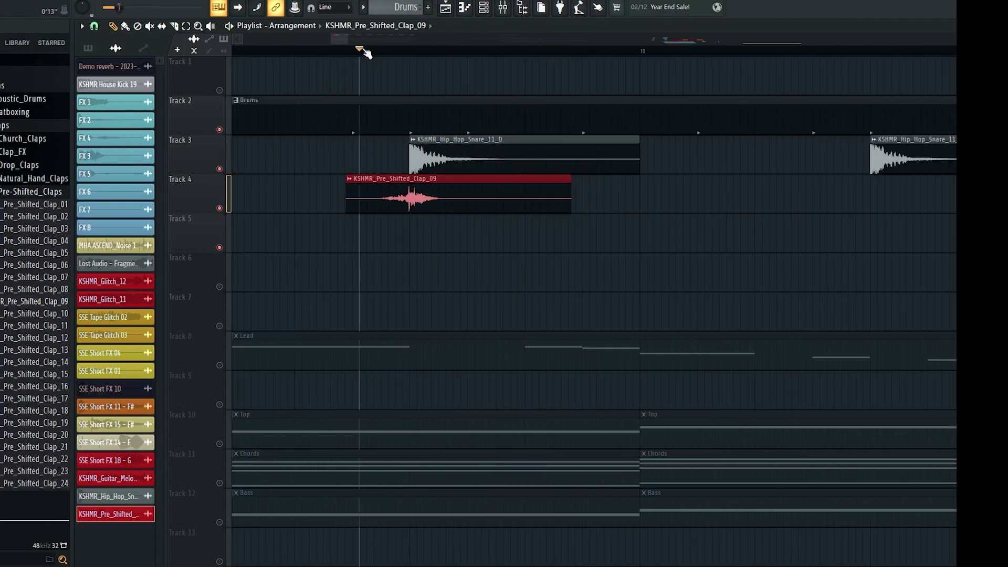
Nudge the clap clip slightly earlier so its peak falls just ahead of the first snare's attack
scroll(425, 197, up, 3)
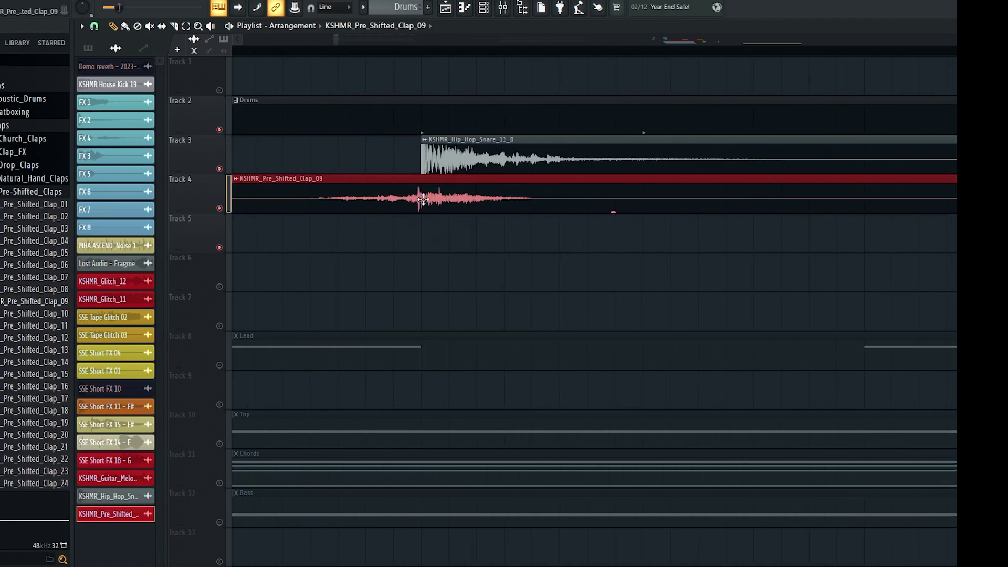
drag(422, 179, 416, 179)
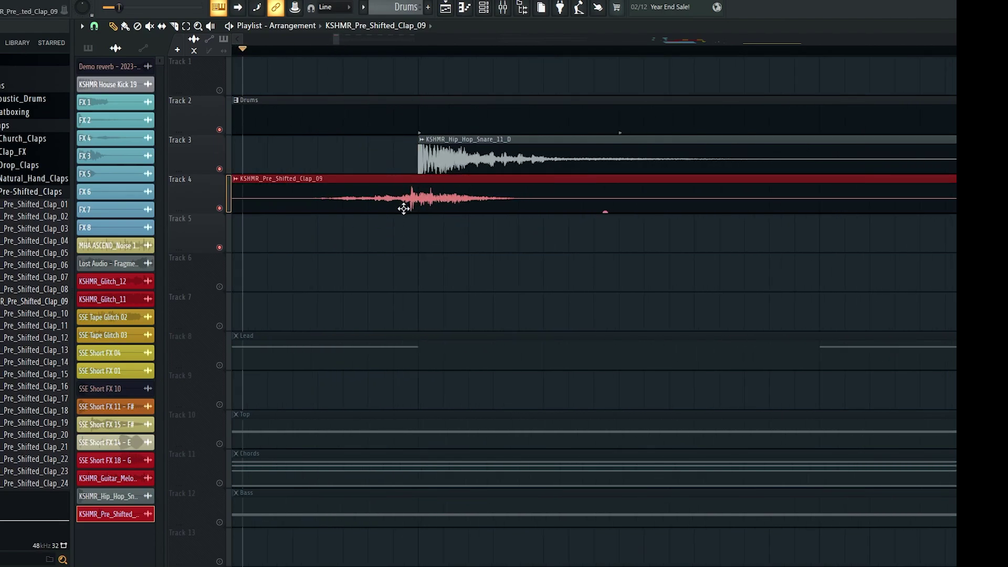
scroll(407, 205, down, 4)
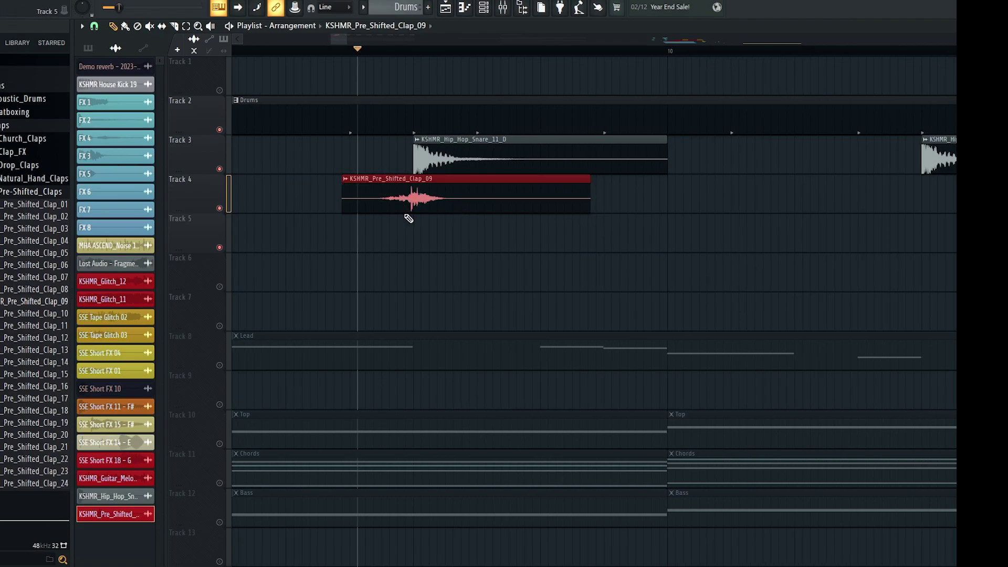
scroll(407, 171, up, 3)
scroll(393, 172, down, 2)
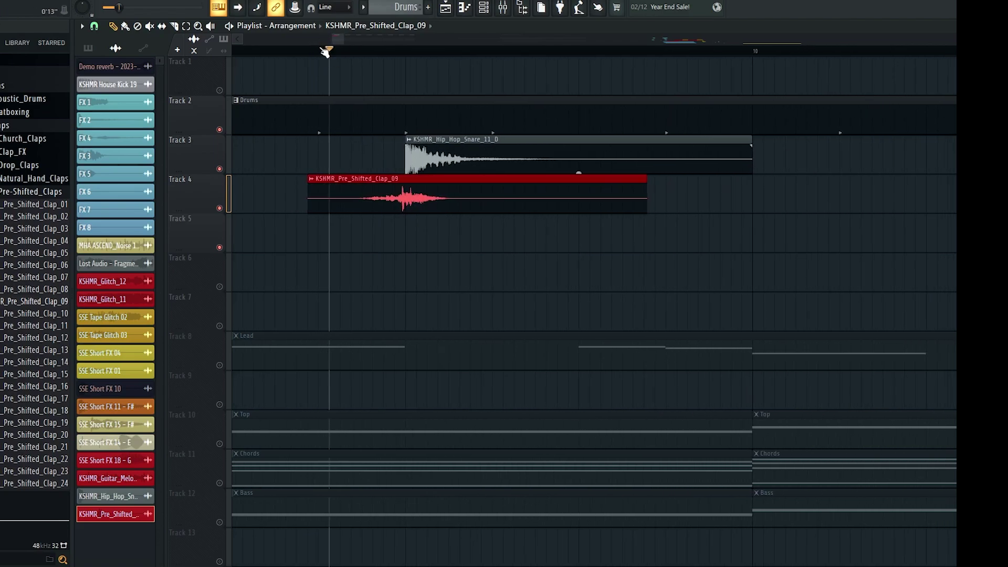
Repeat the clap clip on Track 4 beneath the following snare hits with the same slight lead
scroll(377, 232, down, 4)
scroll(609, 216, up, 4)
click(532, 198)
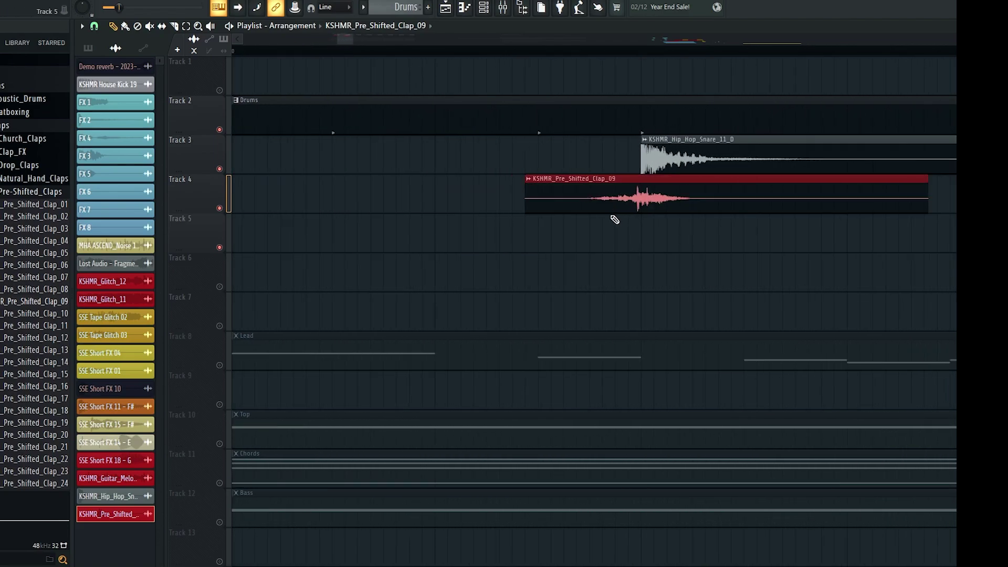
scroll(450, 239, down, 5)
scroll(603, 218, up, 5)
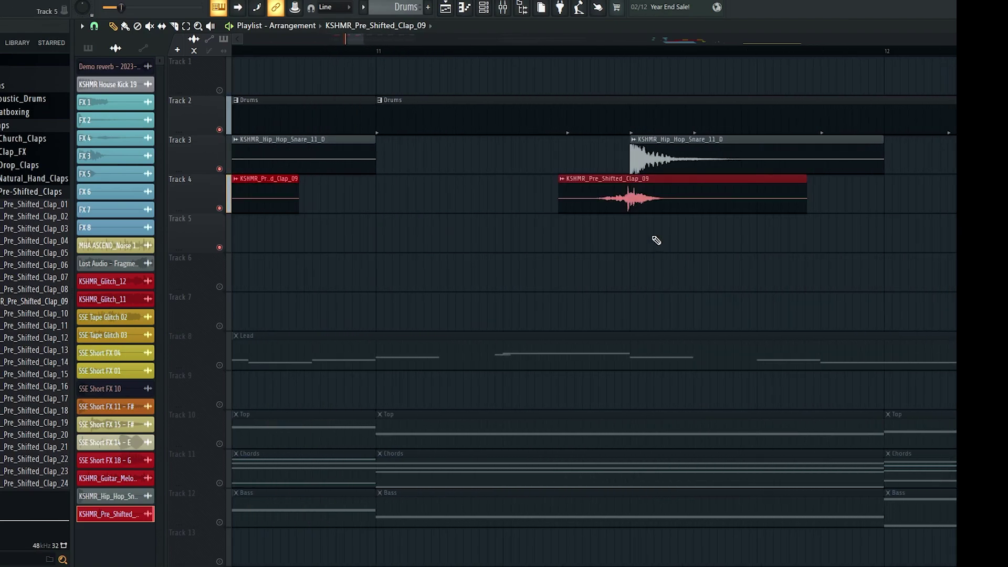
scroll(656, 240, down, 5)
Route the clap sample to mixer insert 4 and load Fruity Parametric EQ 2 in its first effect slot
double_click(532, 196)
key(F9)
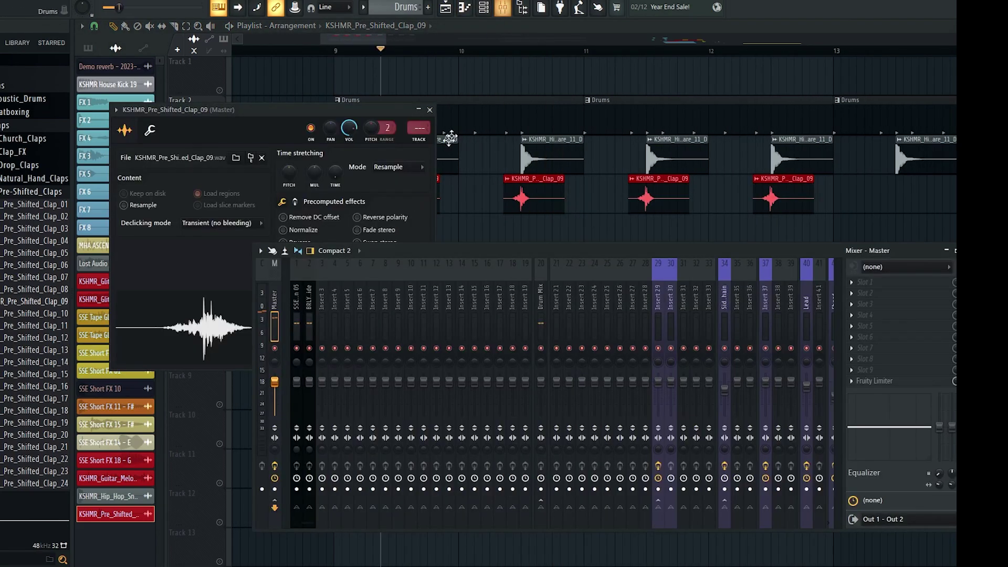
right_click(336, 322)
click(442, 352)
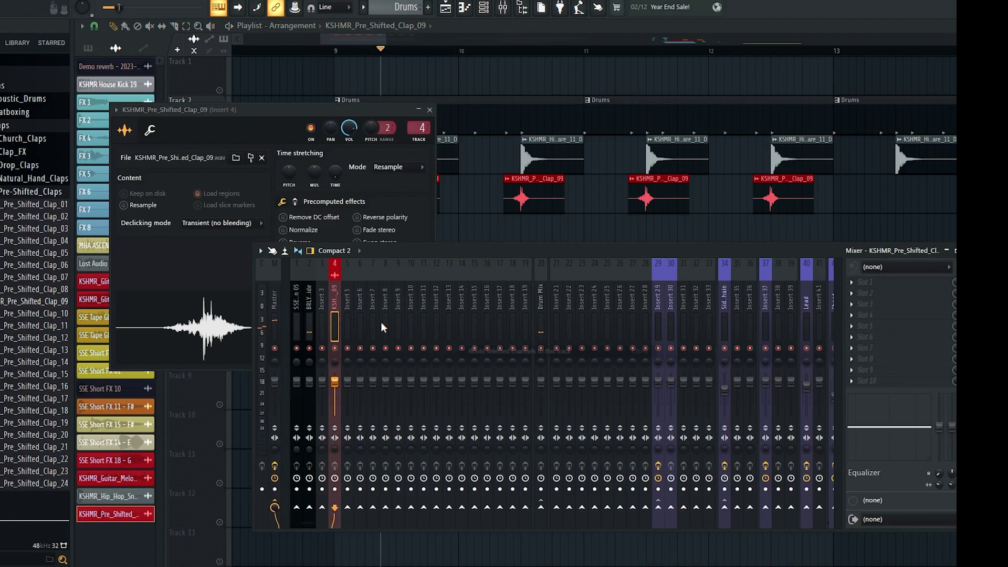
click(865, 282)
click(689, 387)
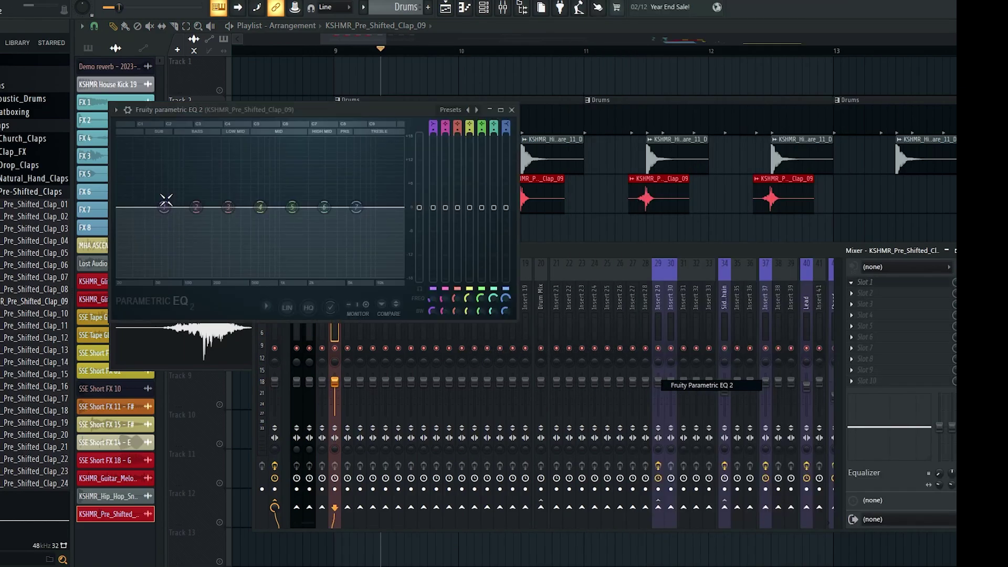
In the clap's EQ, set band 1 to high pass to cut the lows and dip band 4 to about 2026 Hz and band 6 slightly
right_click(164, 207)
click(224, 271)
drag(170, 206, 308, 219)
key(space)
key(space)
key(space)
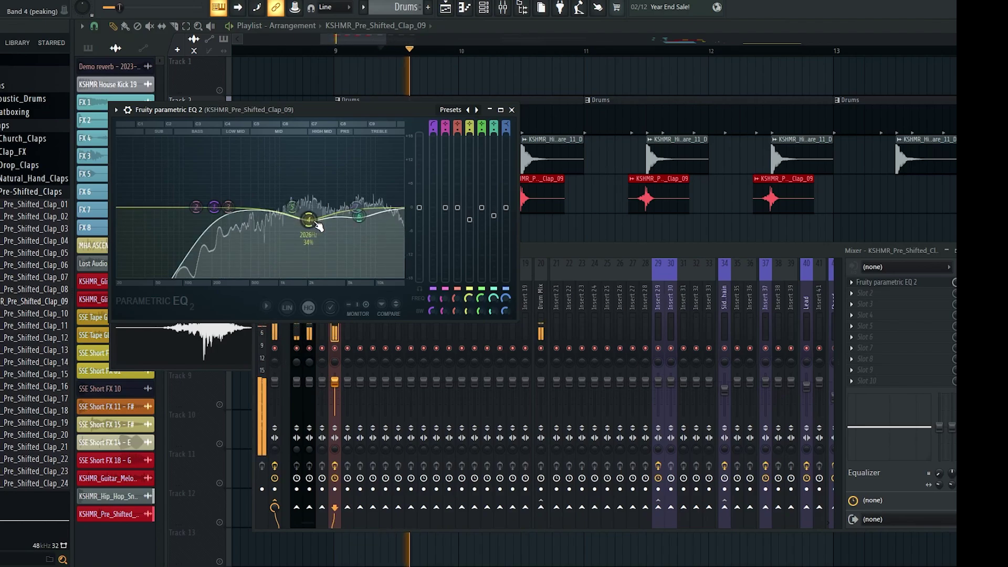
key(space)
click(589, 207)
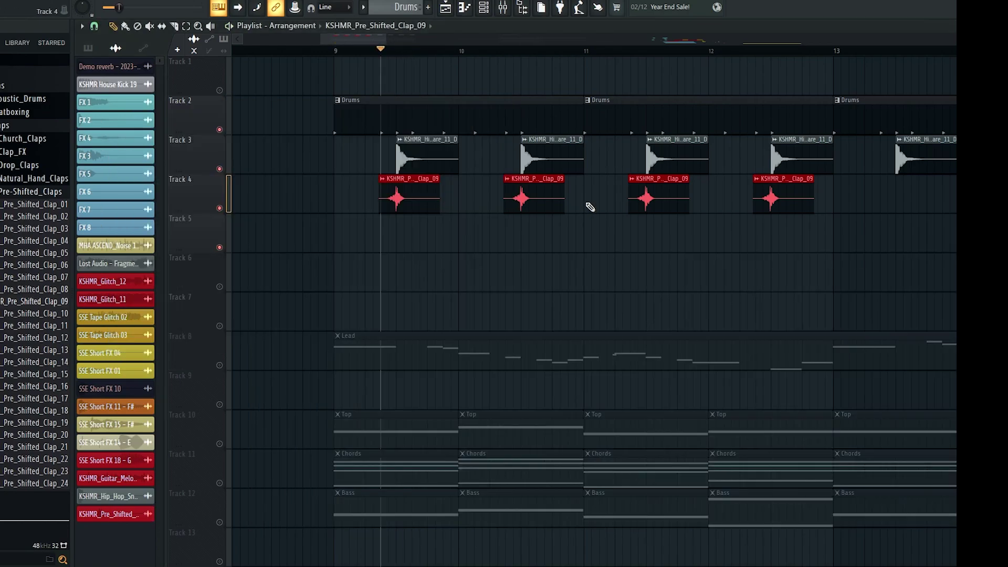
Route the KSHMR_Hip_Hop_Snare_11_D sample to mixer insert 3 and load Fruity Parametric EQ 2 in its first effect slot
double_click(431, 149)
click(502, 7)
right_click(331, 302)
click(467, 354)
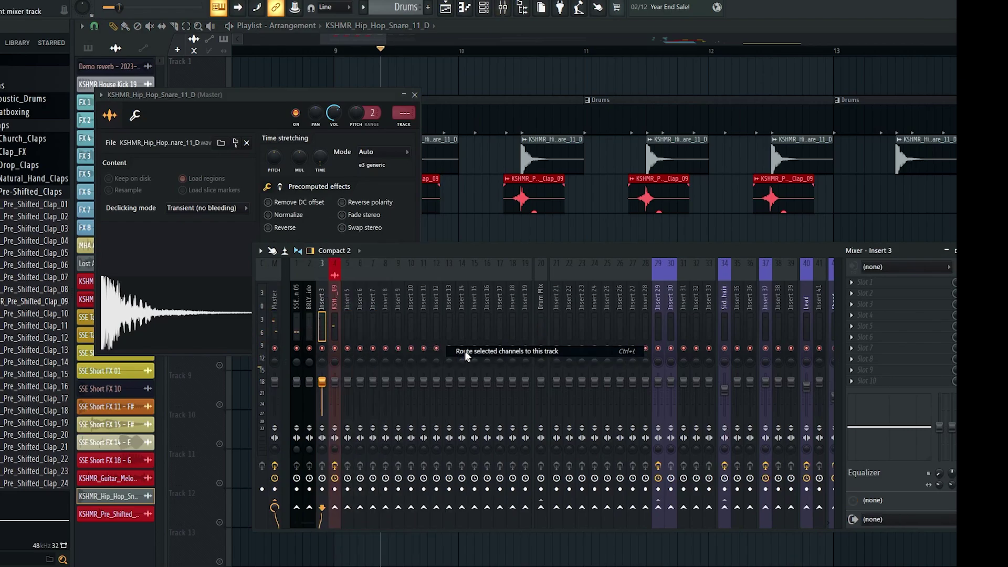
click(892, 279)
click(716, 381)
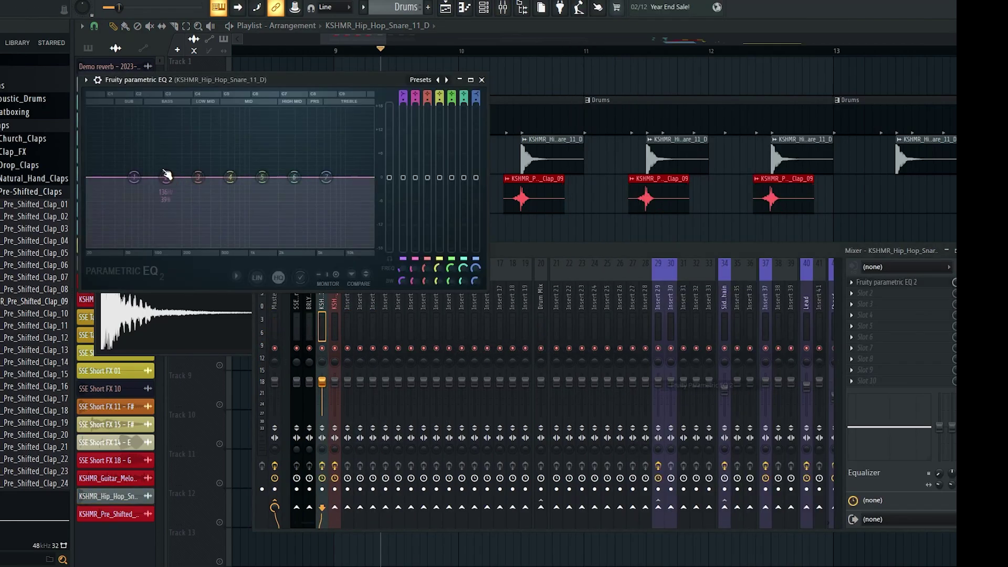
While the drums play, slightly dip bands 5, 6 and 7 of the hip hop snare's EQ, with band 6 near 3.6 kHz
drag(262, 177, 267, 182)
click(321, 355)
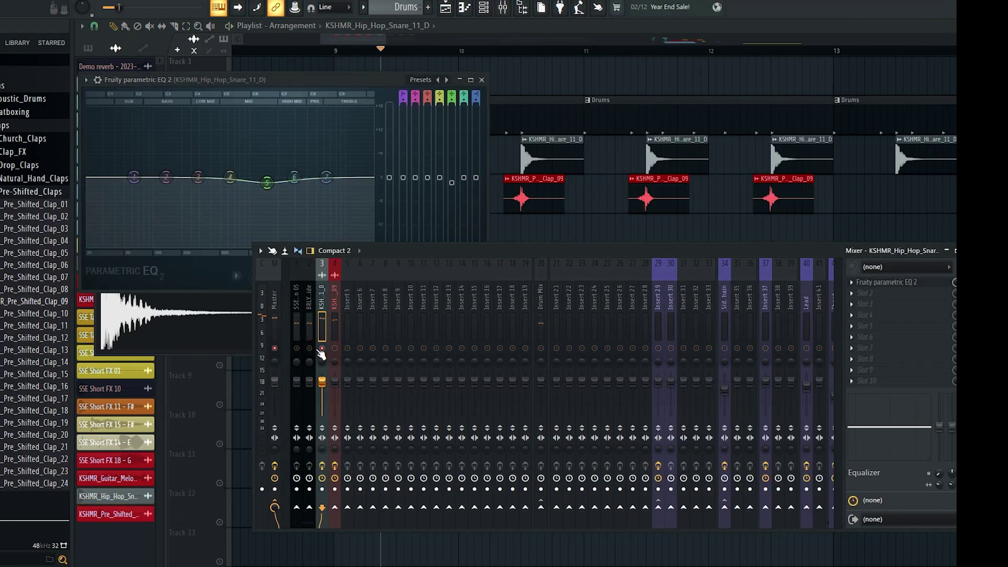
drag(266, 183, 336, 181)
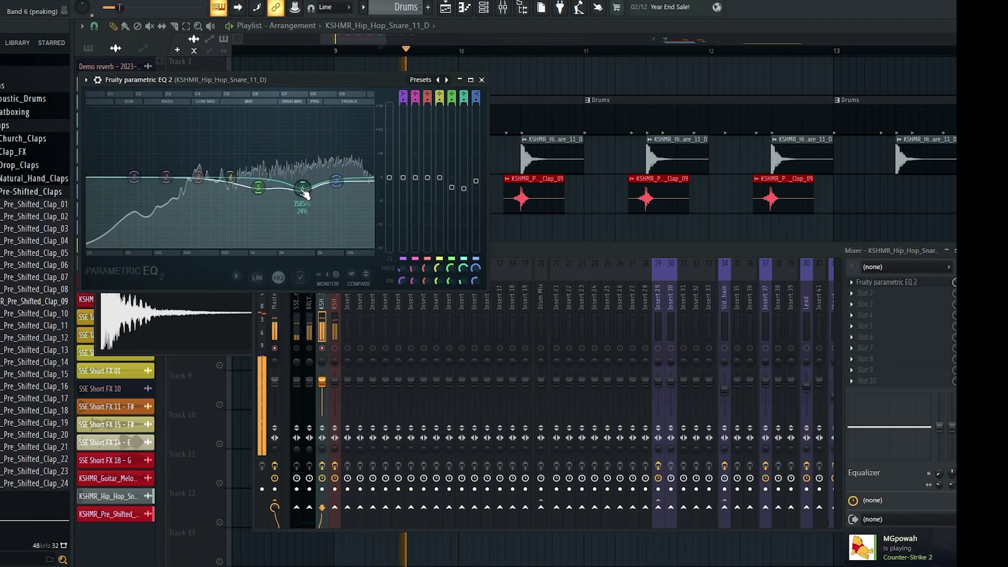
key(space)
Change band 1 of the hip hop snare's EQ to a Steep 8 high pass and raise its cutoff to band 2's frequency
right_click(133, 177)
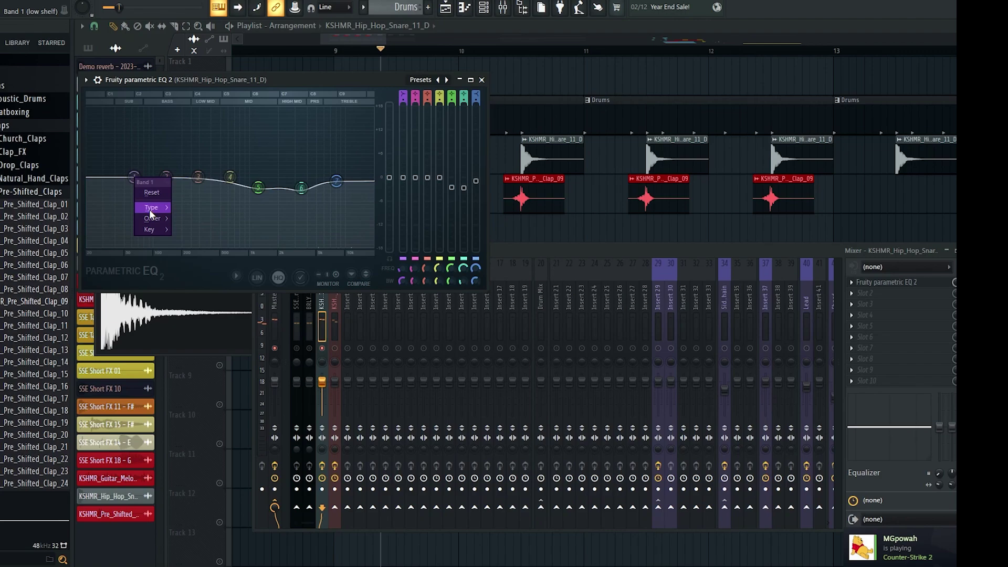
click(192, 241)
right_click(134, 178)
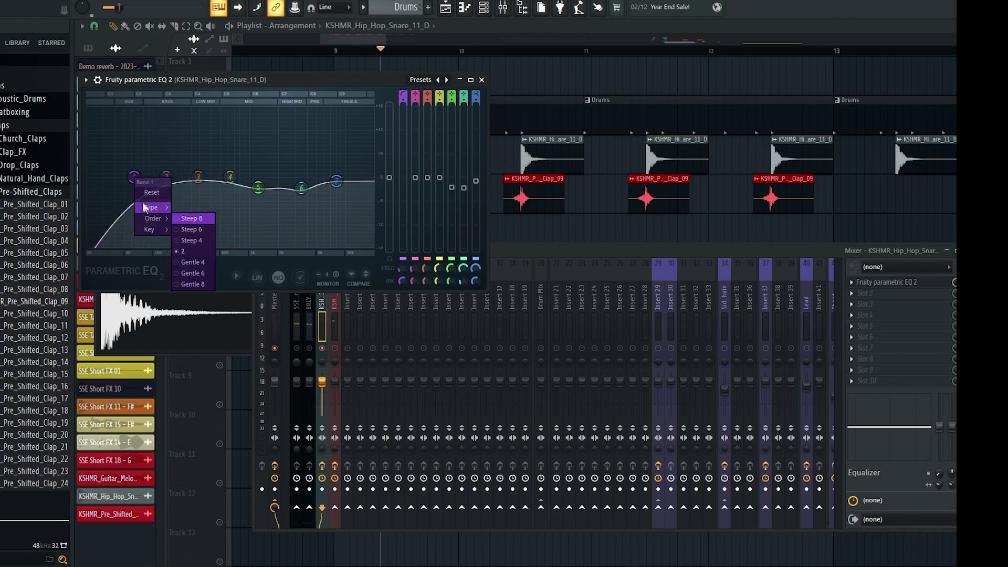
click(191, 218)
key(space)
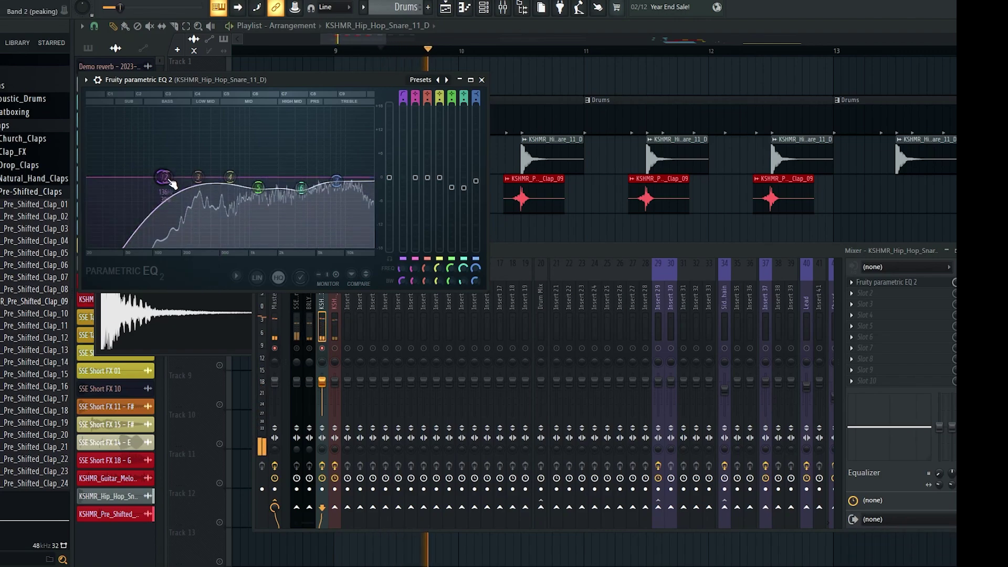
key(space)
Audition the BRLY_ALVE_snare_downside insert and load Fruity Parametric EQ 2 in its first effect slot
click(325, 330)
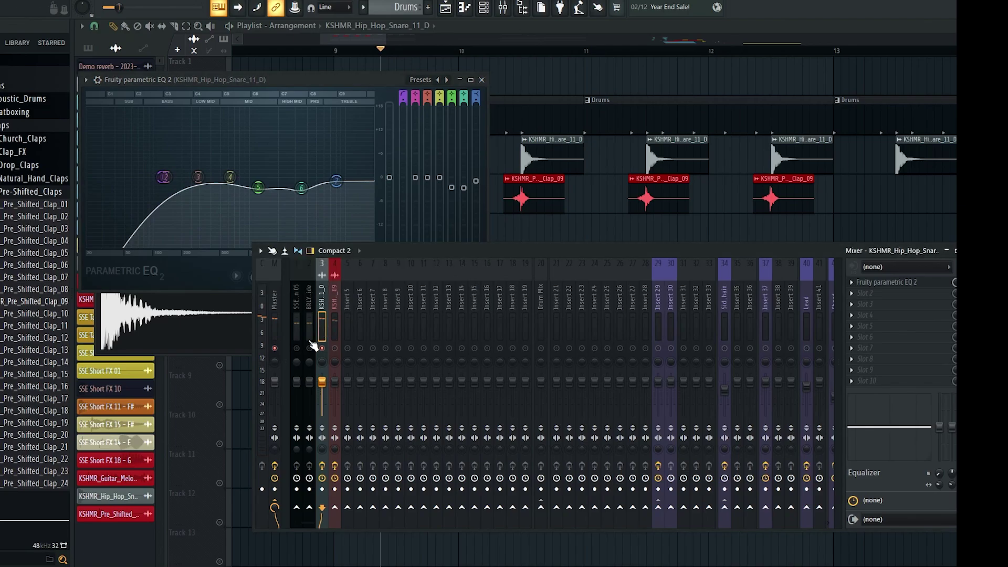
click(309, 319)
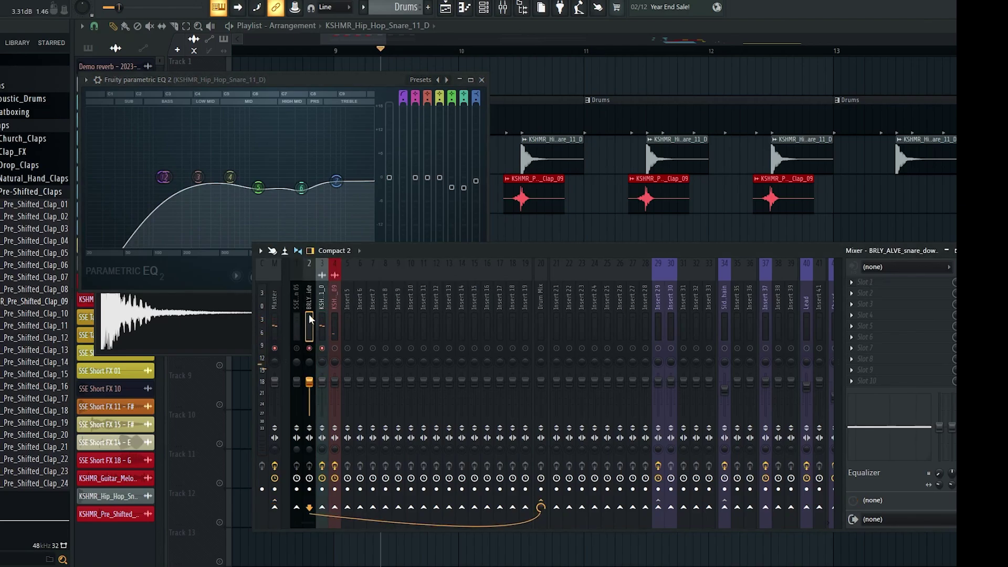
key(space)
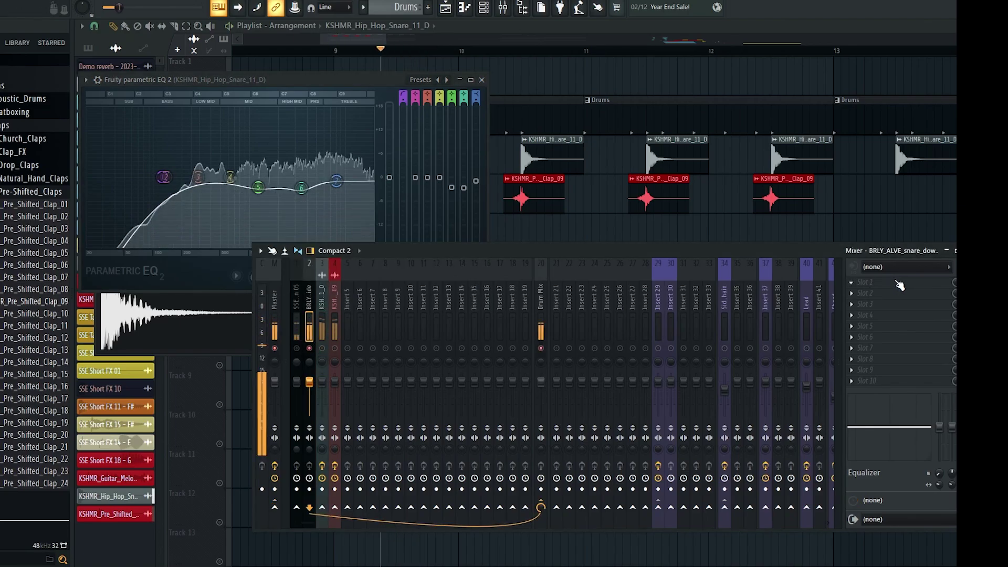
click(899, 285)
click(704, 386)
Set band 1 of the downside snare's EQ to high pass and raise its cutoff to just below band 3
right_click(224, 267)
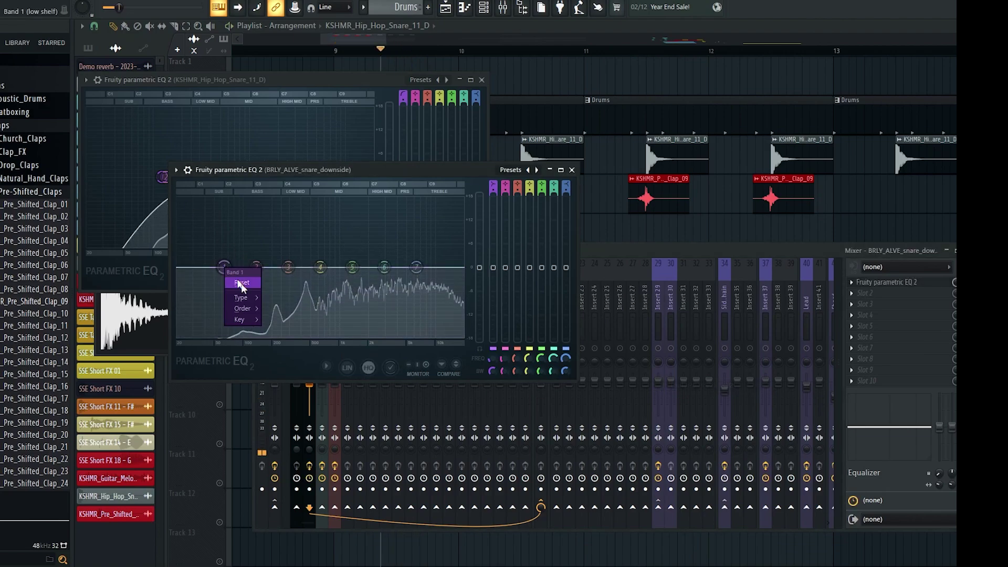
mouse_move(243, 297)
click(281, 330)
drag(223, 273, 276, 271)
key(space)
key(space)
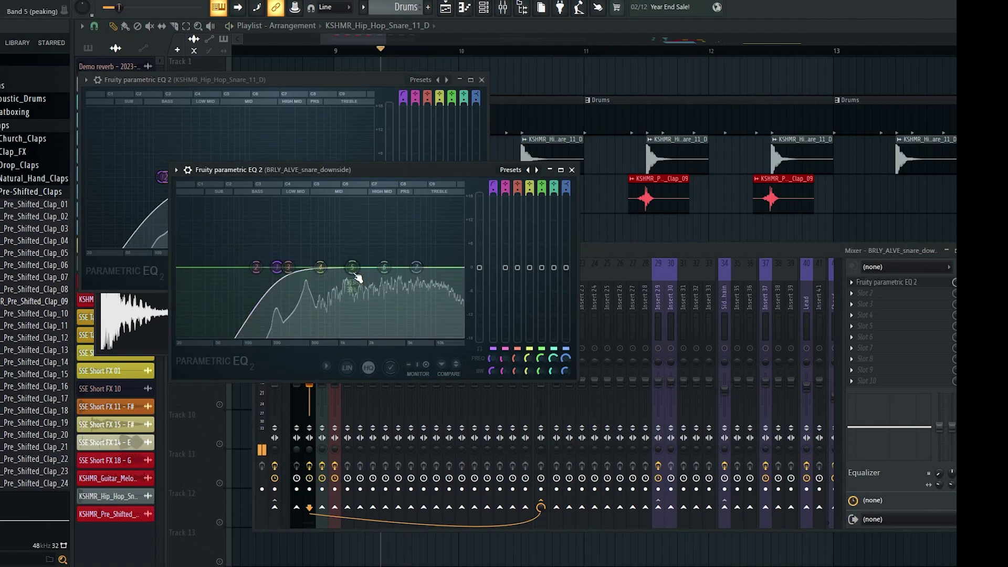
During playback, dip bands 5 and 6 of the downside snare's EQ, placing band 6 near 3573 Hz
key(space)
mouse_move(354, 272)
mouse_down()
mouse_move(351, 282)
mouse_move(398, 283)
mouse_up()
key(space)
key(space)
scroll(398, 283, down, 3)
key(space)
key(space)
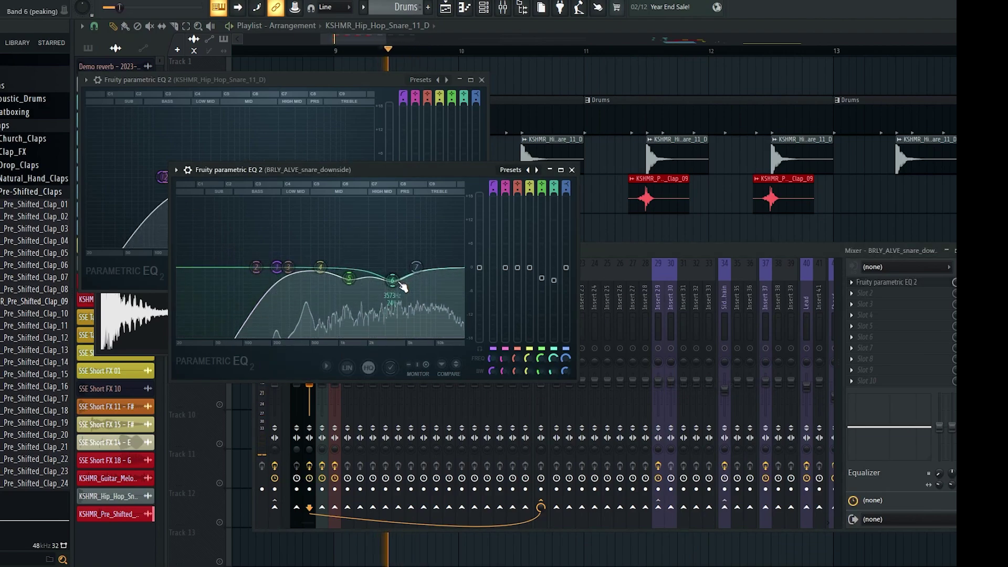
Add the Ambience reverb in slot 2 of the downside snare's insert and a second Fruity Parametric EQ 2 in slot 3
click(899, 293)
click(593, 8)
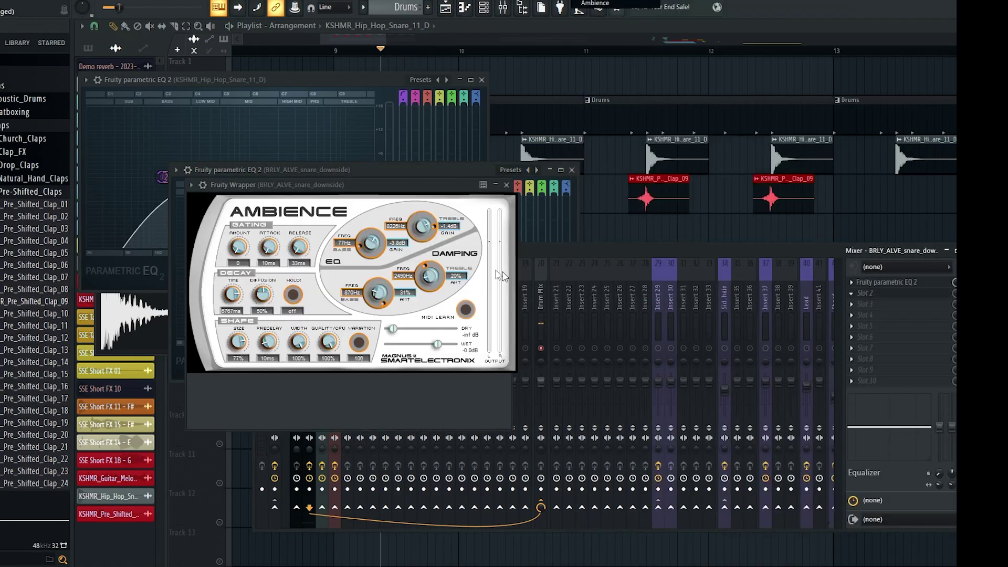
click(955, 293)
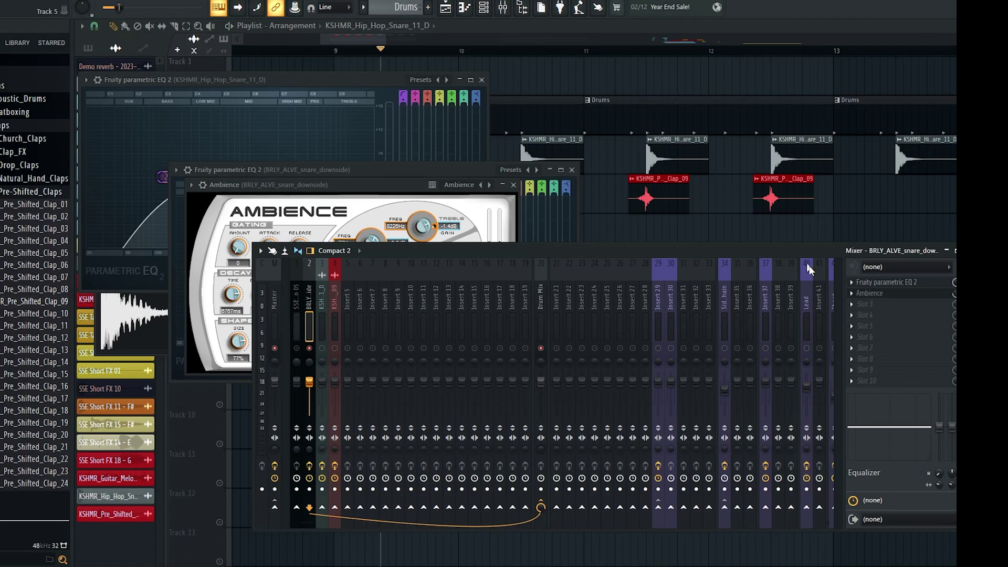
click(870, 309)
click(719, 376)
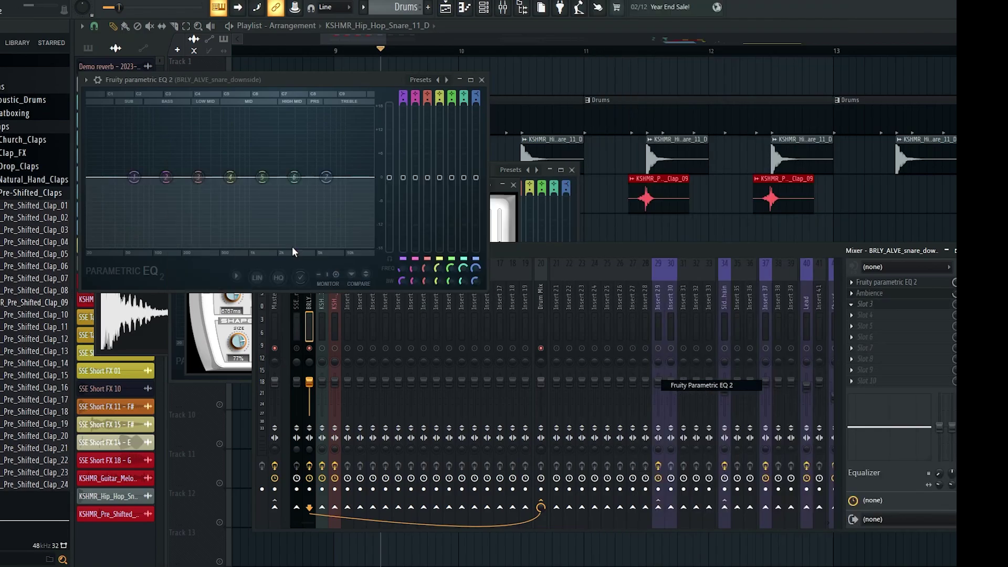
Band-limit the reverberated downside snare in the second EQ with band 1 as high pass and band 7 as low pass
right_click(134, 177)
click(190, 231)
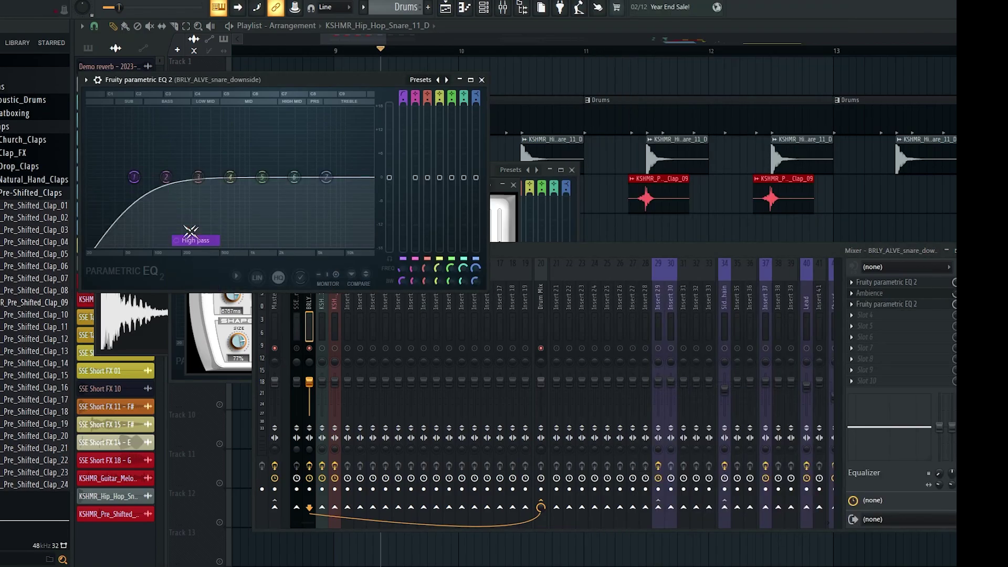
right_click(400, 184)
click(409, 185)
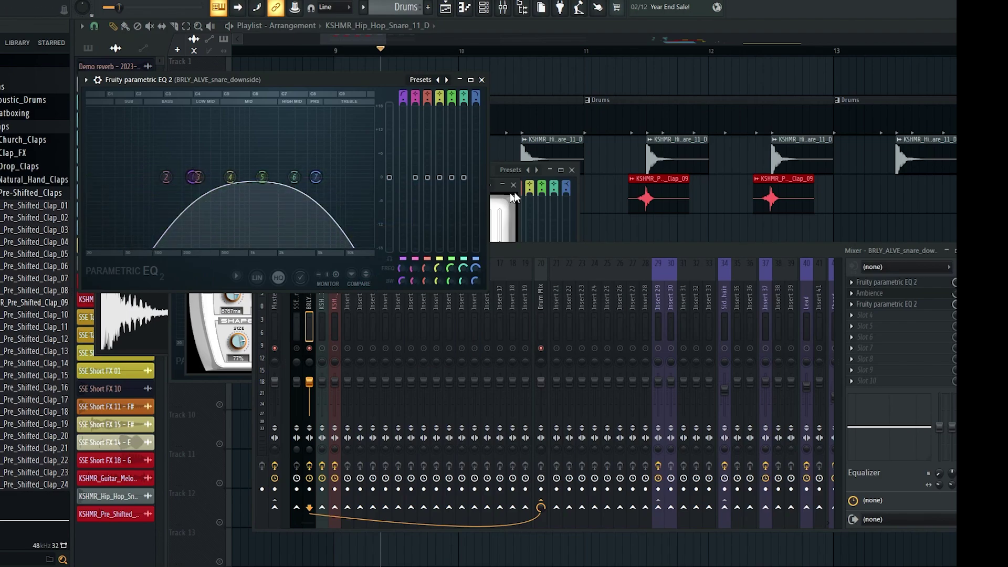
mouse_move(192, 177)
mouse_down()
mouse_move(215, 179)
mouse_move(205, 178)
mouse_up()
Lower the clap insert's fader slightly and pull down the band 7 high shelf of its EQ near 14.7 kHz
click(325, 325)
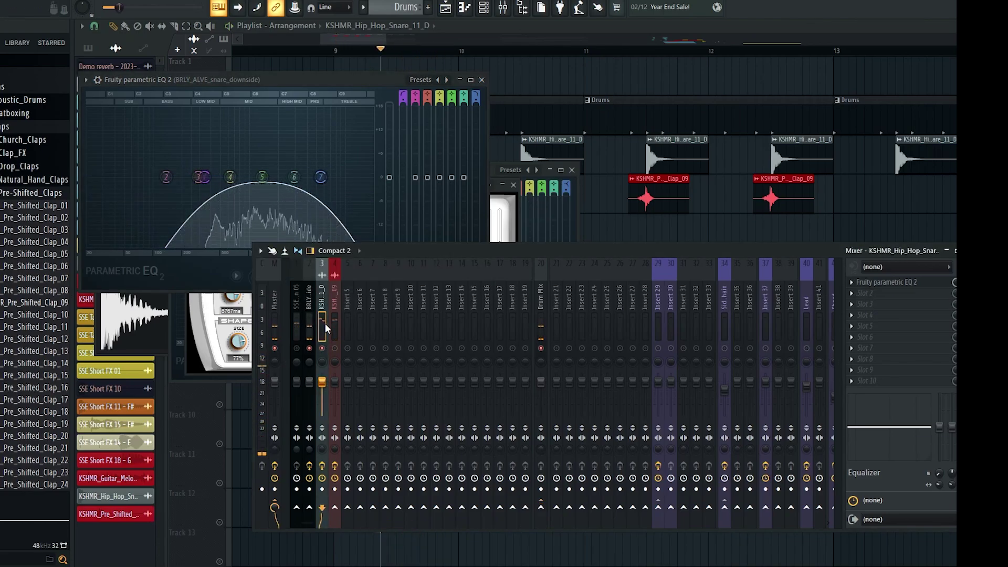
click(334, 331)
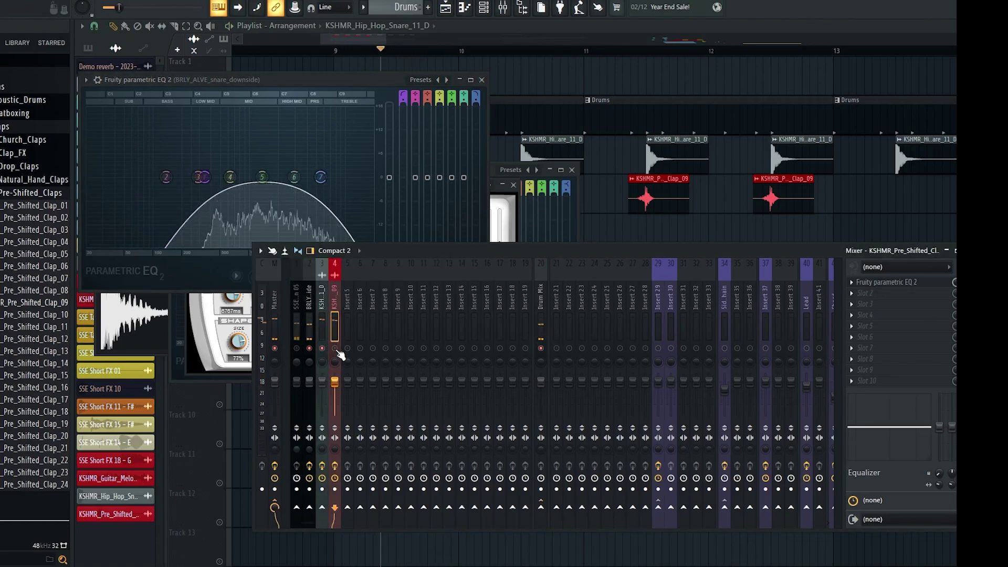
drag(334, 382, 334, 386)
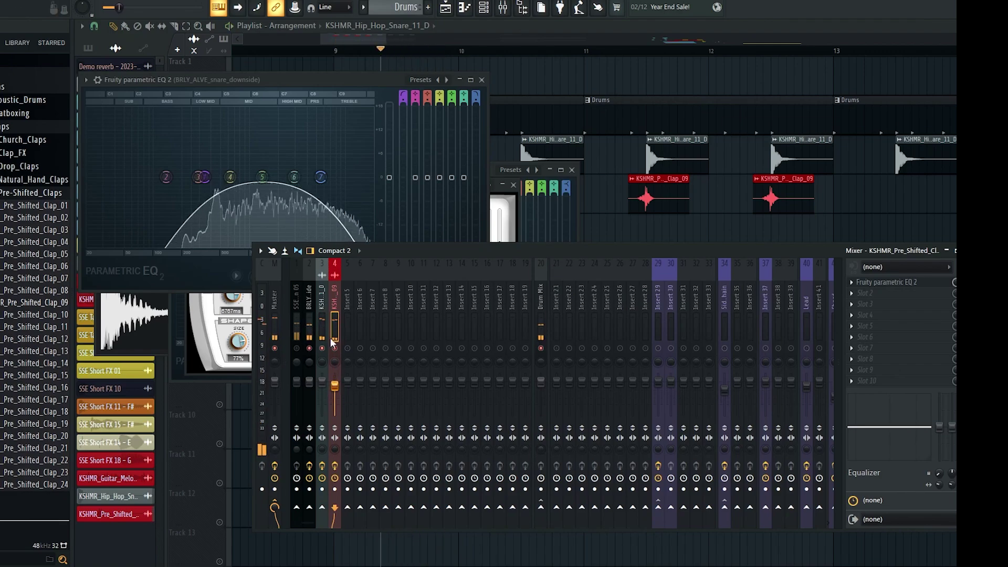
click(886, 283)
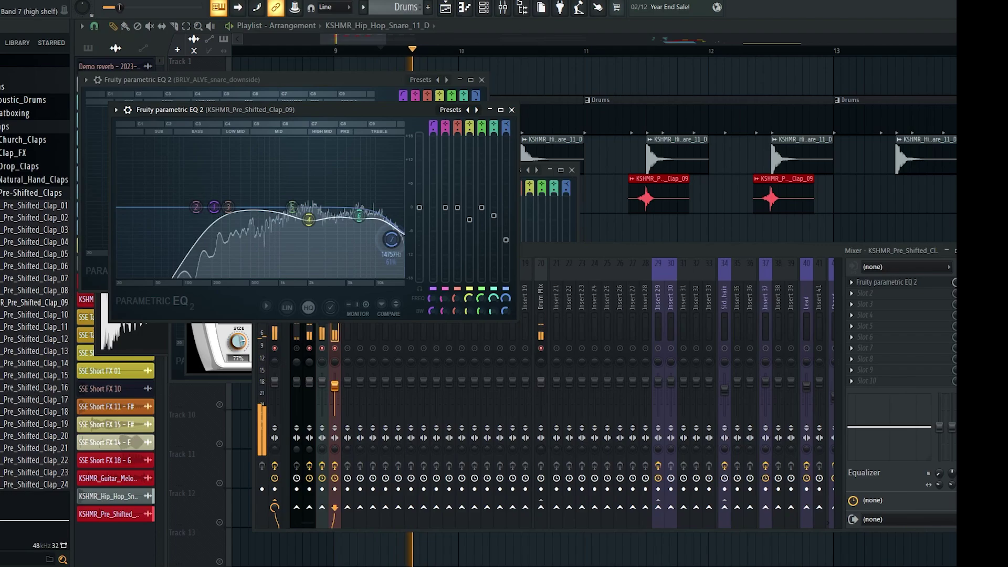
Load OTT in slot 2 of the clap insert and set its depth to 40% and its time to 406%
click(871, 293)
mouse_move(866, 304)
click(585, 364)
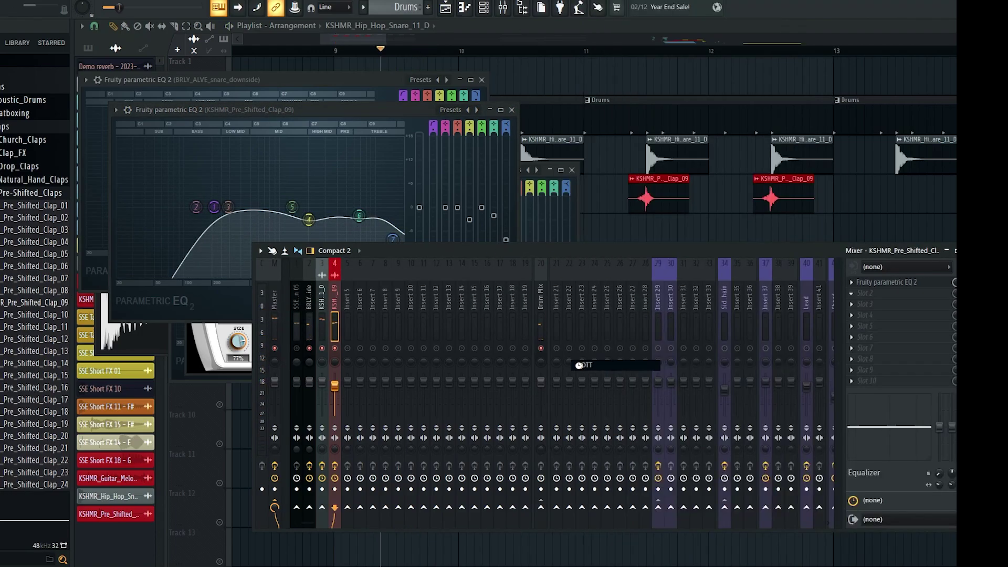
click(326, 324)
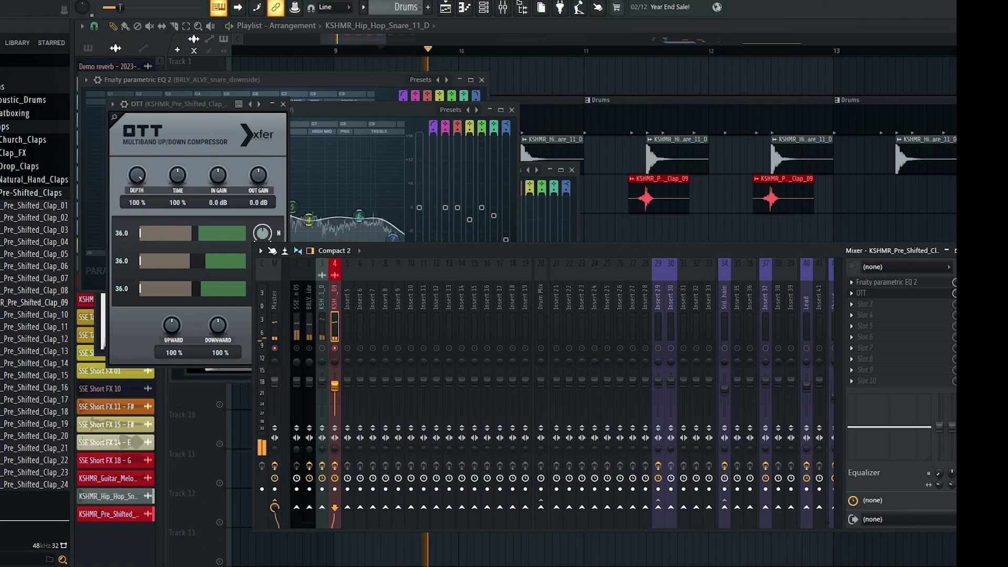
drag(137, 177, 129, 235)
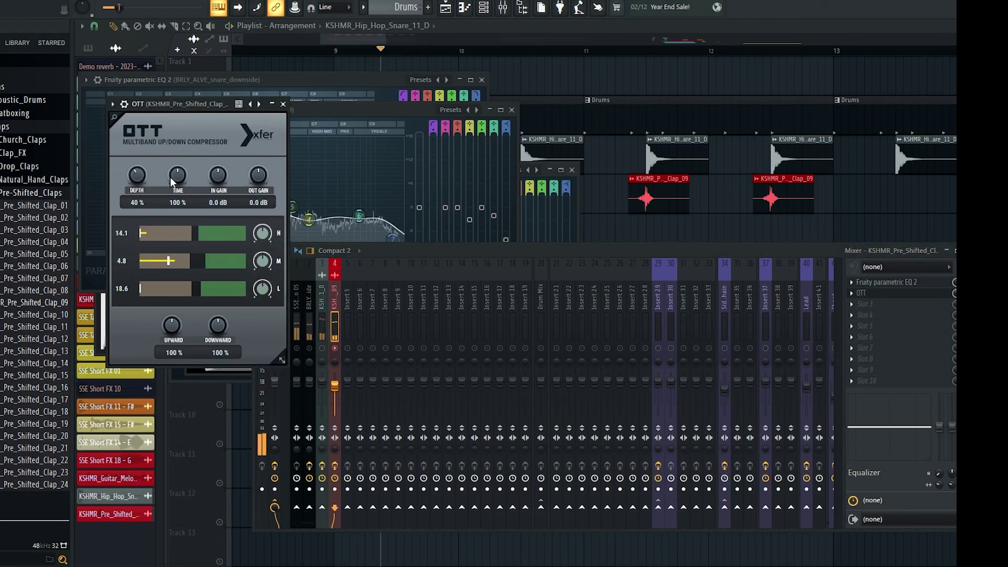
Load Maximus in slot 3 of the clap insert and close the Maximus and OTT windows
click(872, 316)
click(620, 299)
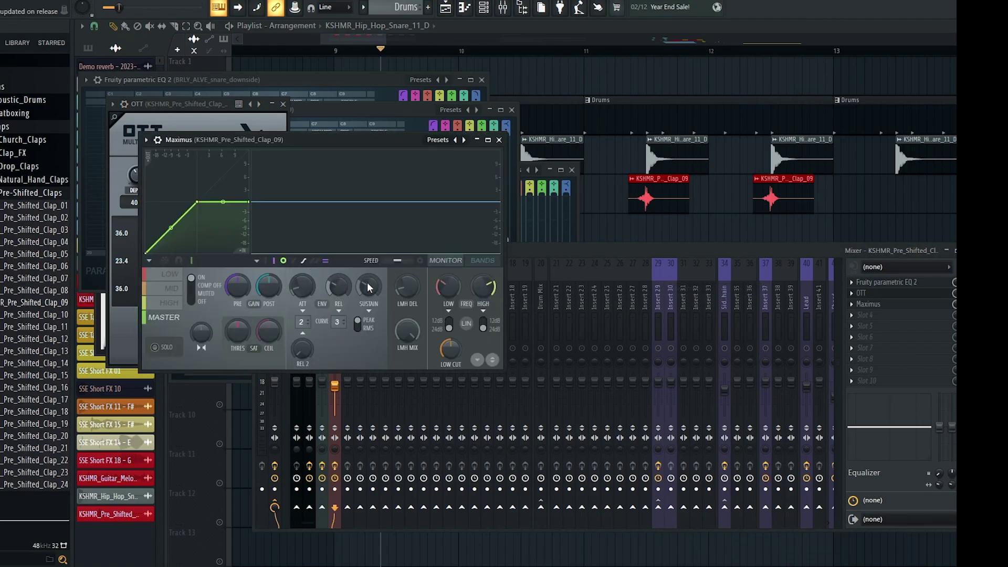
click(498, 140)
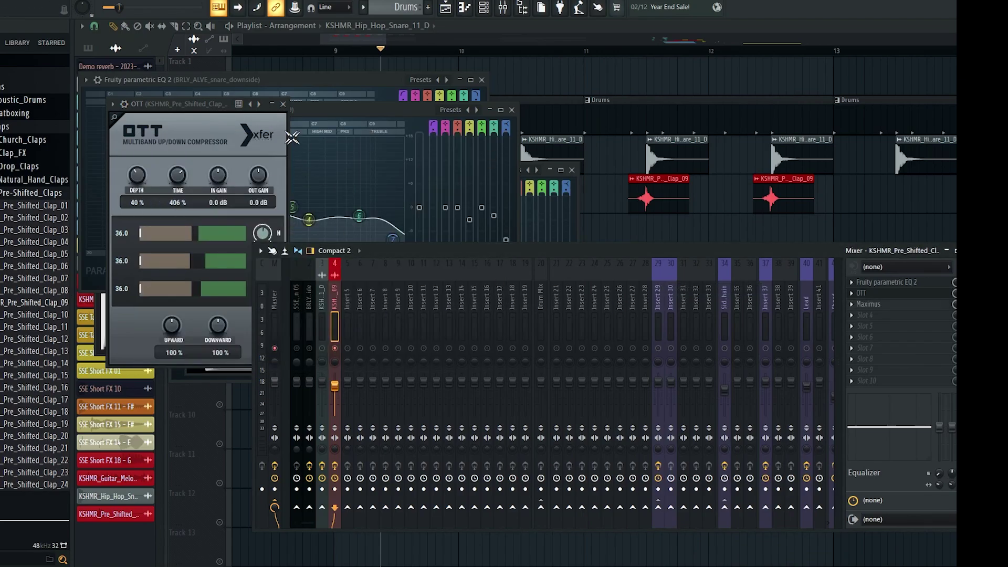
click(283, 104)
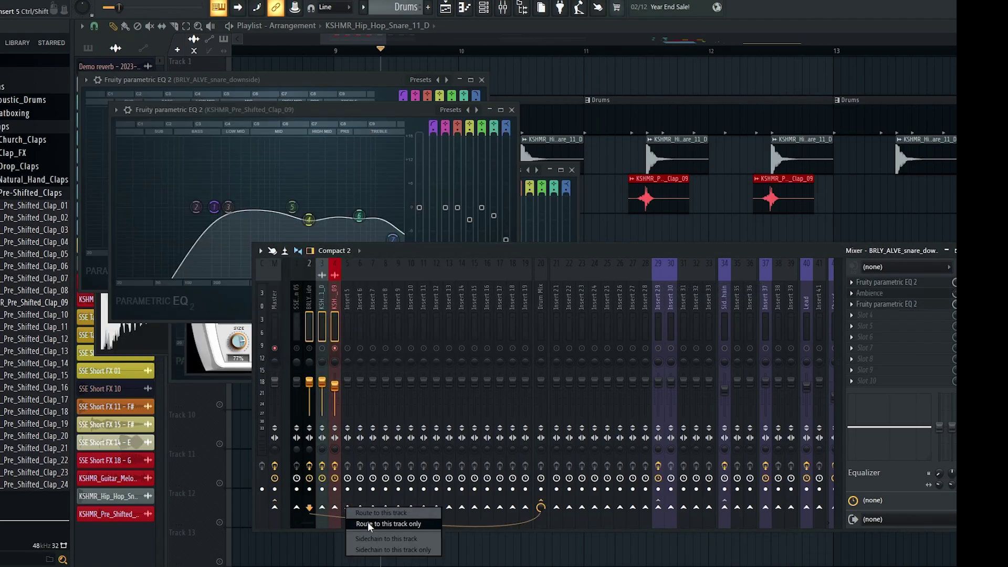
Route mixer inserts 2, 3 and 4 with the snare and clap layers only to insert 5
right_click(346, 306)
click(317, 299)
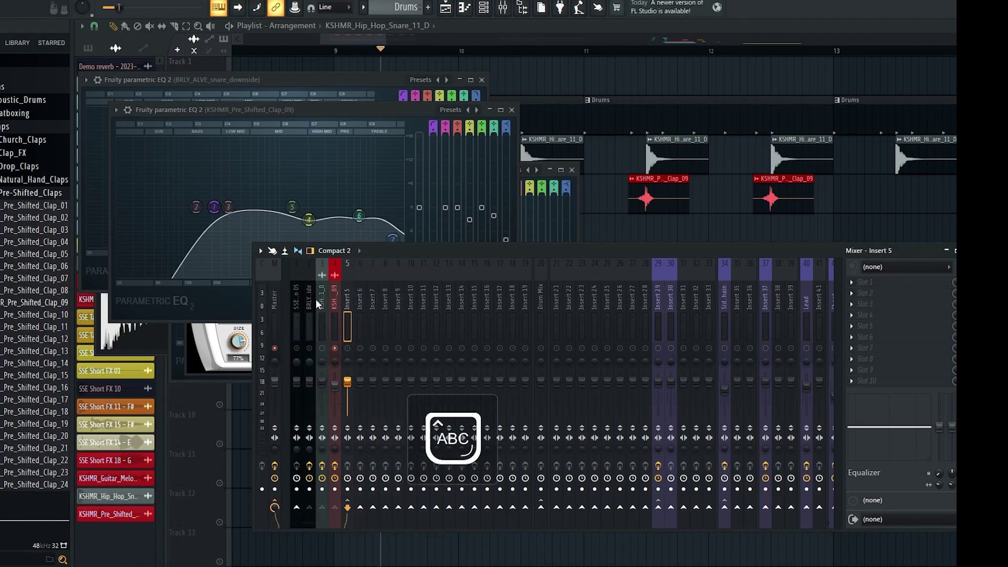
key(Caps_Lock)
click(319, 315)
click(312, 336)
Play the drums from the first snare and compare the snare and clap layers through mixer inserts 2, 3 and 4
right_click(596, 225)
scroll(510, 218, down, 1)
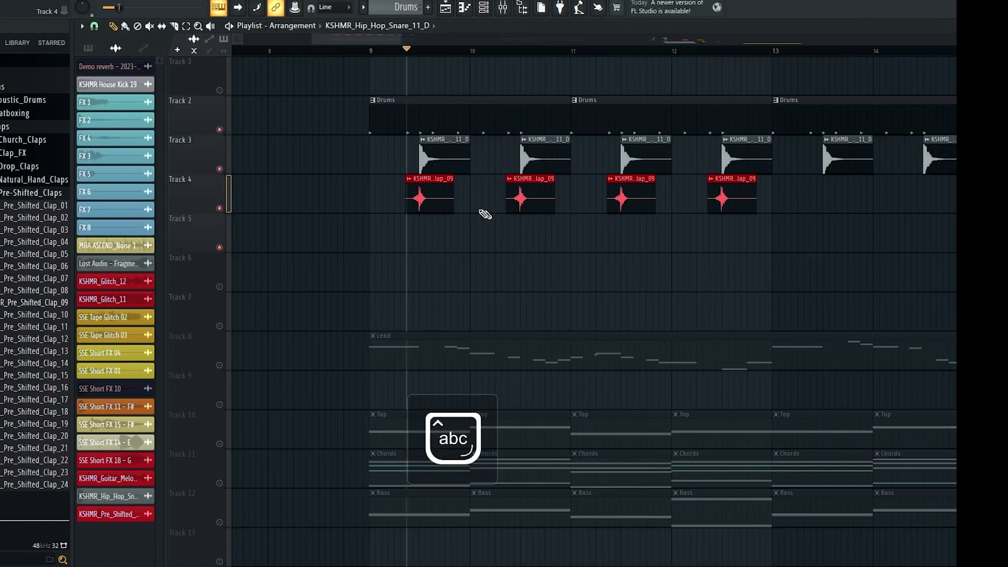
scroll(465, 209, up, 3)
click(502, 8)
key(space)
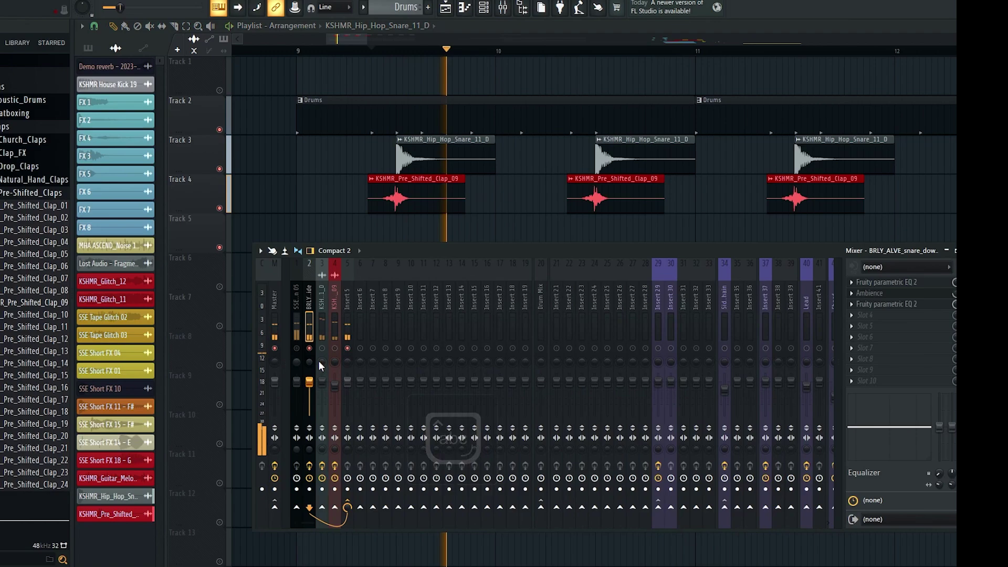
click(323, 326)
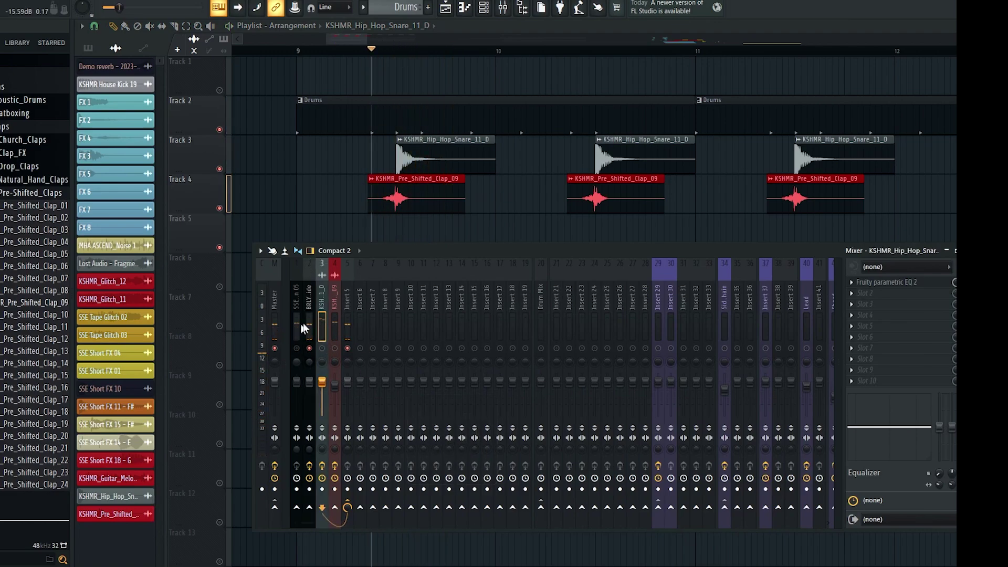
click(336, 326)
key(space)
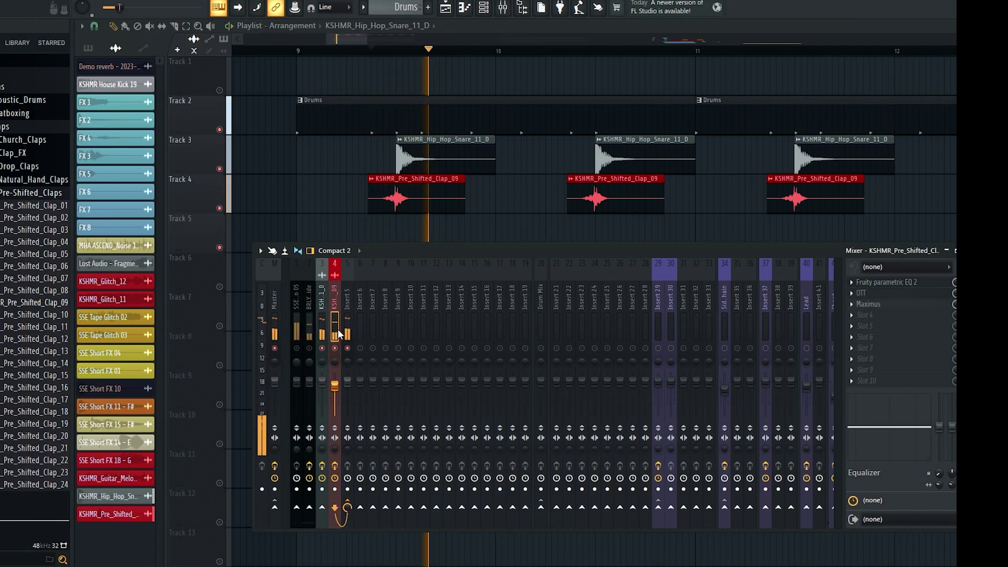
Load Fruity Parametric EQ 2 in slot 1 of insert 5, cut the low end steeply and dip band 6 slightly
click(310, 333)
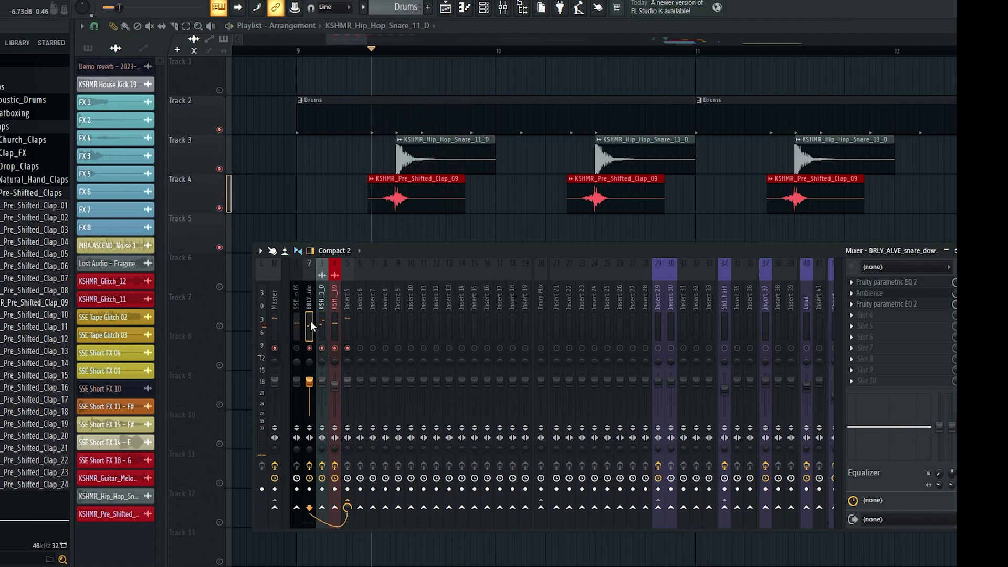
key(space)
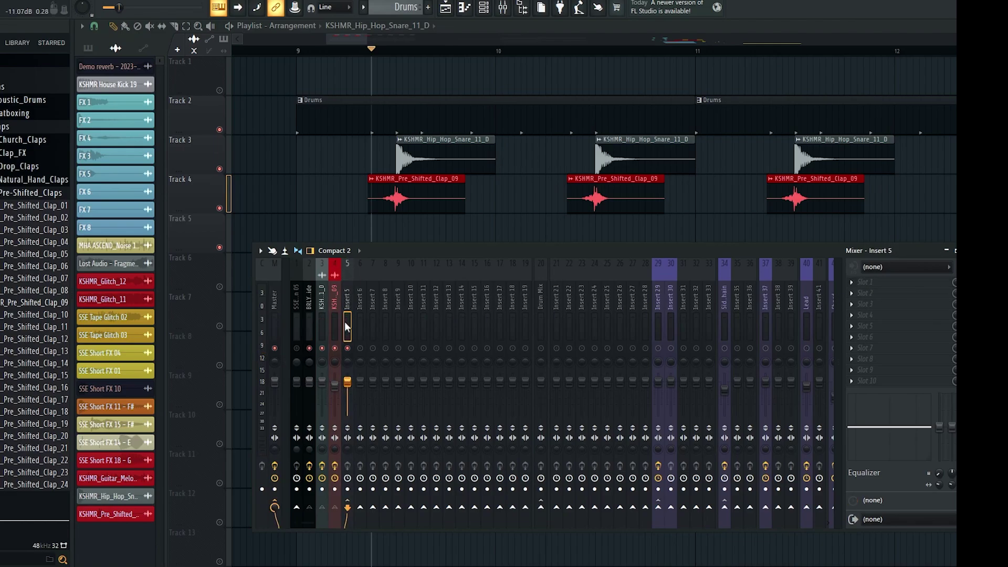
click(898, 286)
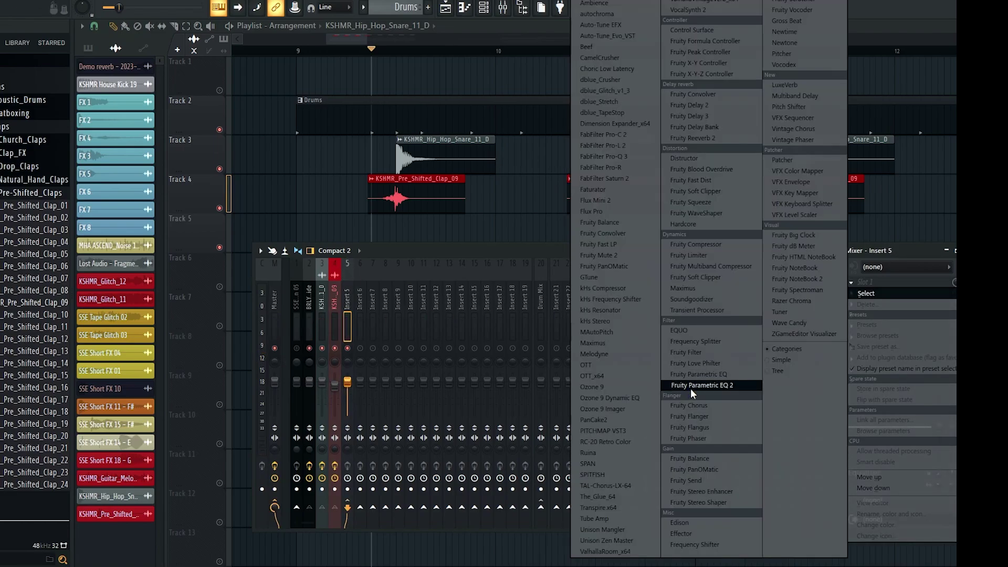
click(691, 388)
drag(455, 152, 583, 241)
scroll(423, 187, down, 1)
drag(443, 248, 344, 56)
drag(610, 252, 590, 275)
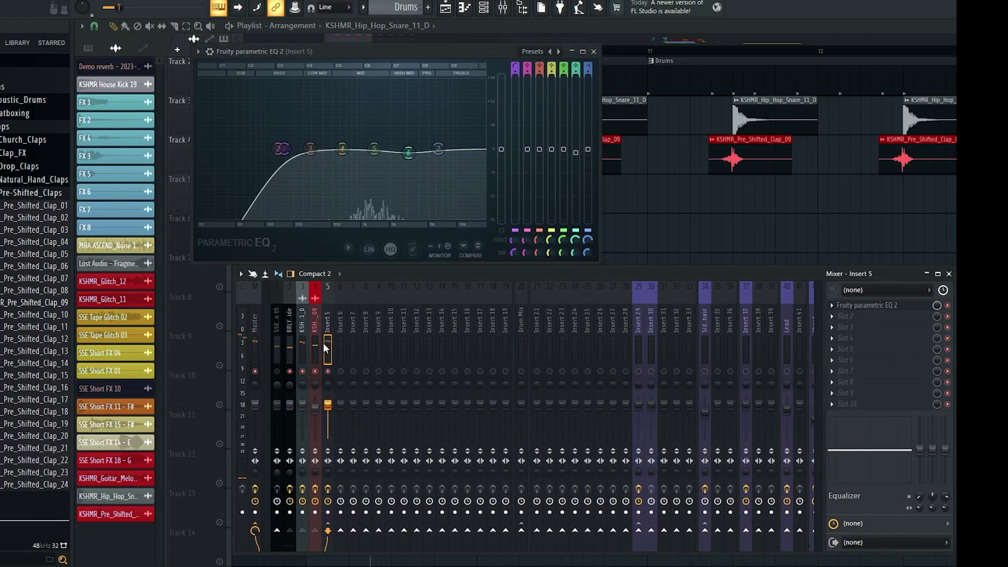
Rename insert 5 as Snare Stack and shape its equalizer with gentle dips on band 3 in the mids and band 6 in the highs
right_click(322, 343)
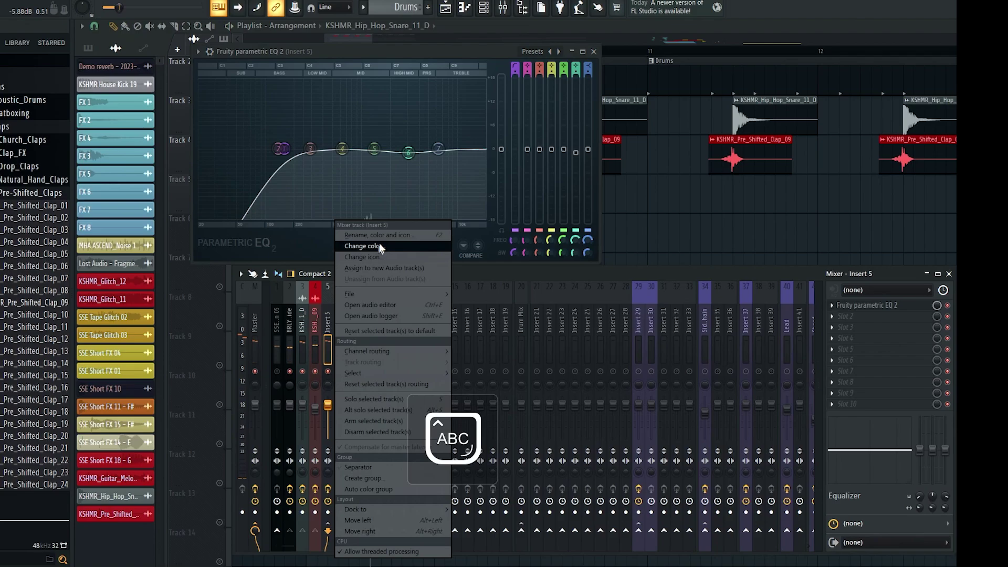
click(391, 236)
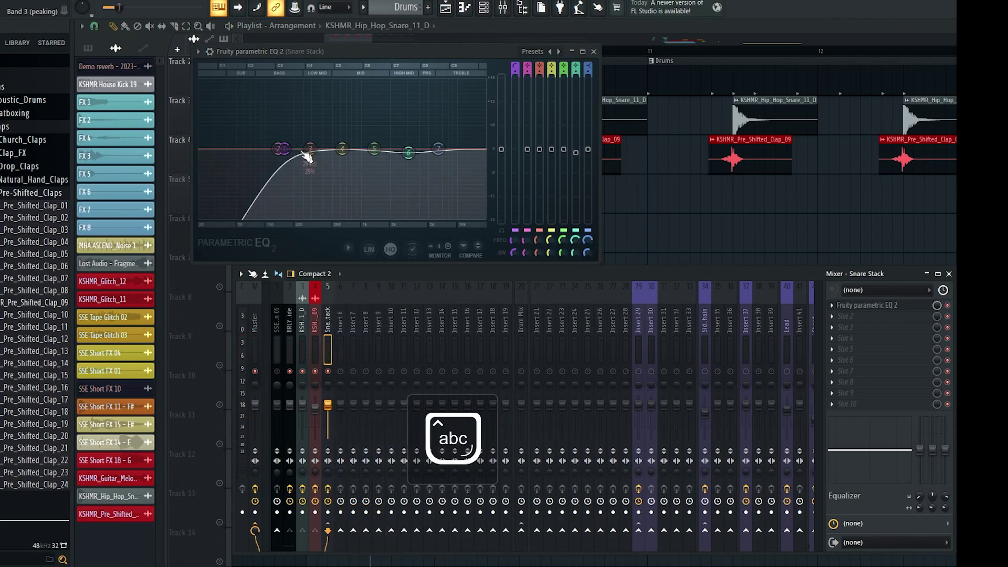
key(space)
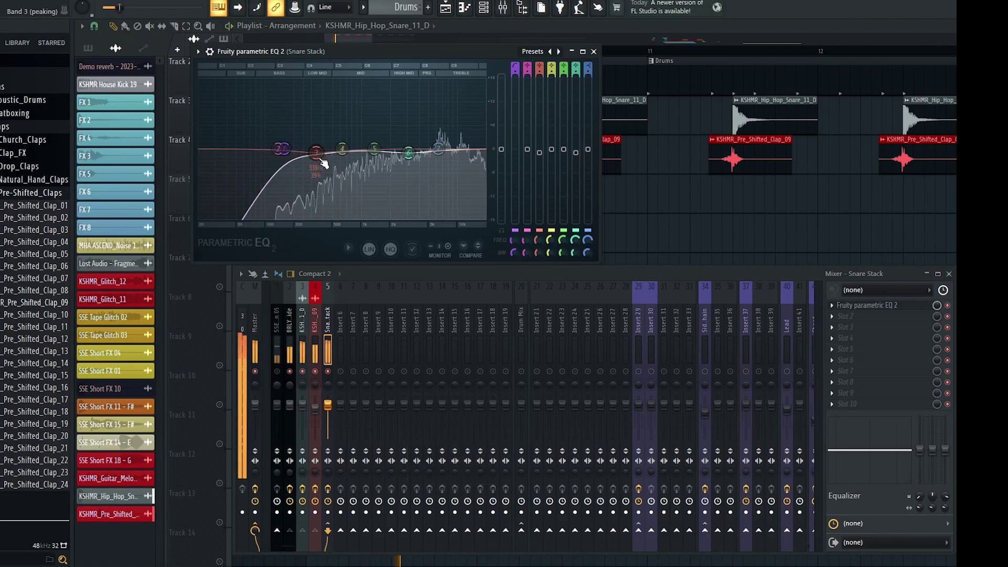
drag(313, 152, 443, 157)
scroll(409, 154, down, 5)
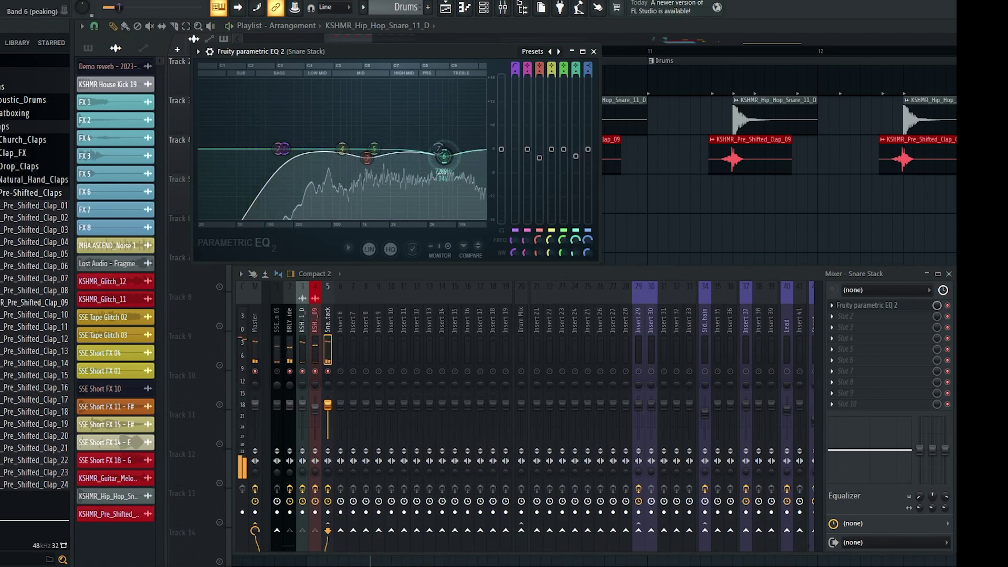
scroll(443, 157, down, 3)
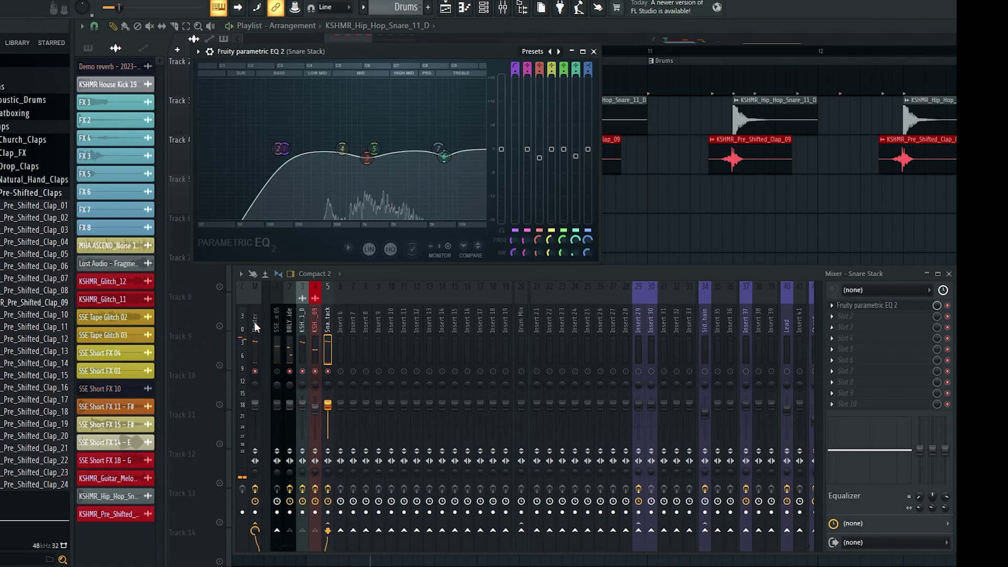
Try adding Maximus to the Snare Stack insert and route that insert only to the Drum Mix insert
click(851, 340)
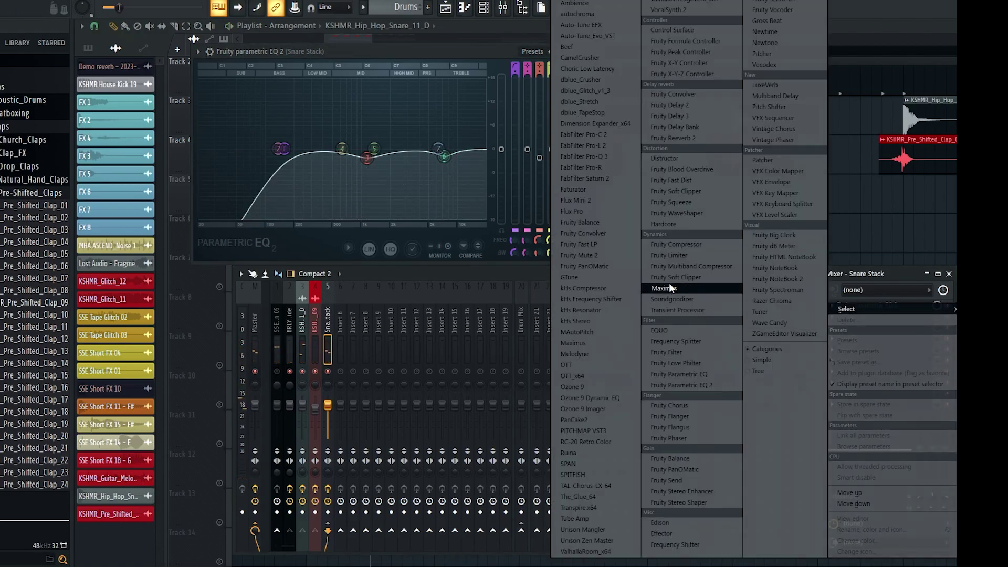
click(669, 286)
click(282, 343)
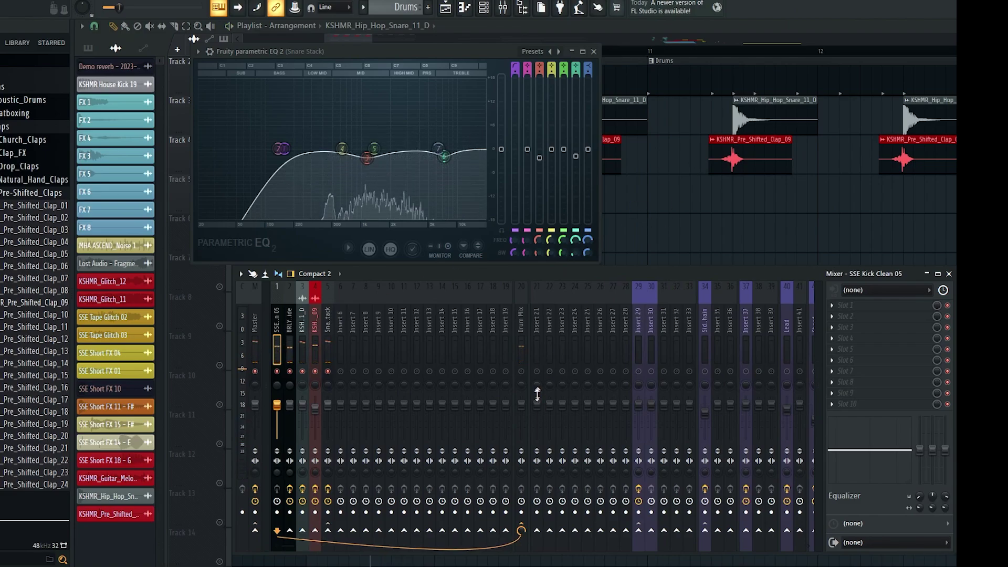
right_click(523, 531)
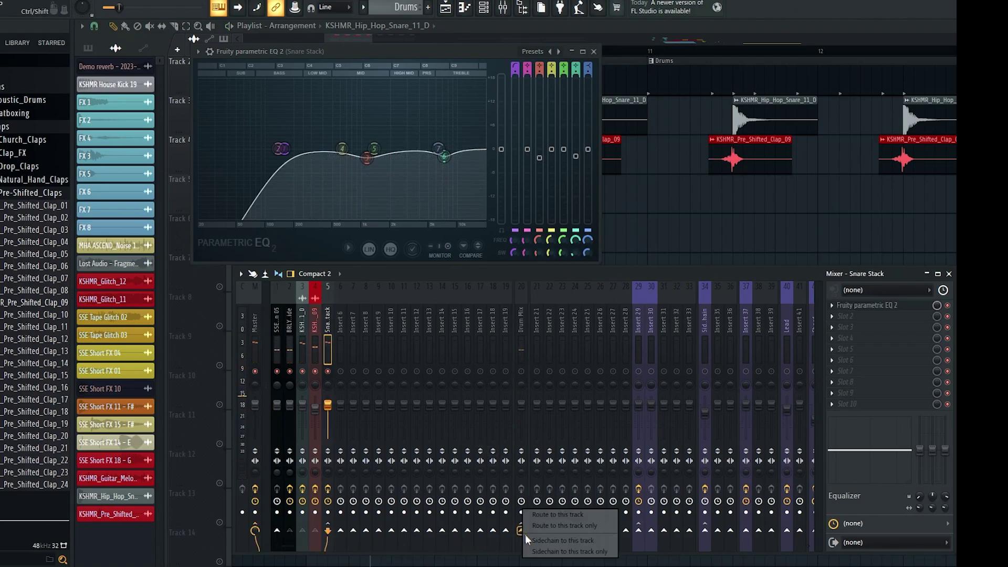
click(546, 525)
Play the drums from just before bar 9 and check the kick and snare stack through the Drum Mix insert
key(space)
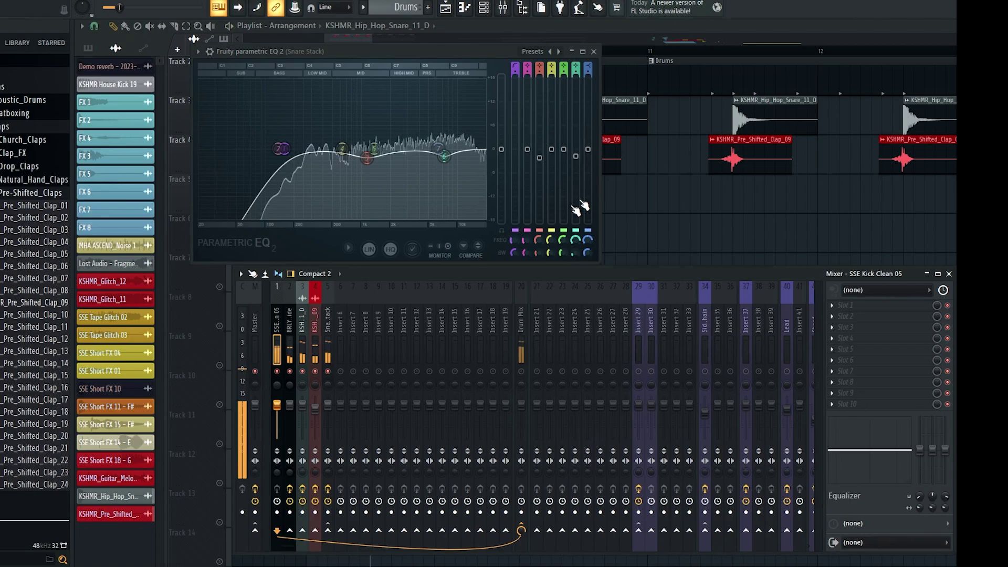
key(space)
click(523, 355)
key(space)
right_click(607, 215)
scroll(471, 221, down, 2)
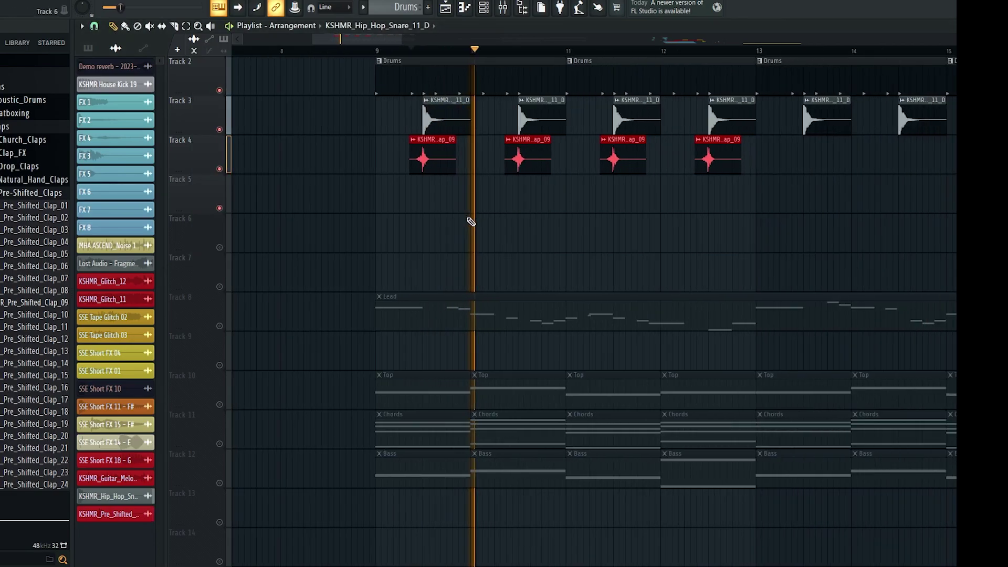
scroll(470, 231, up, 2)
key(space)
click(342, 51)
key(space)
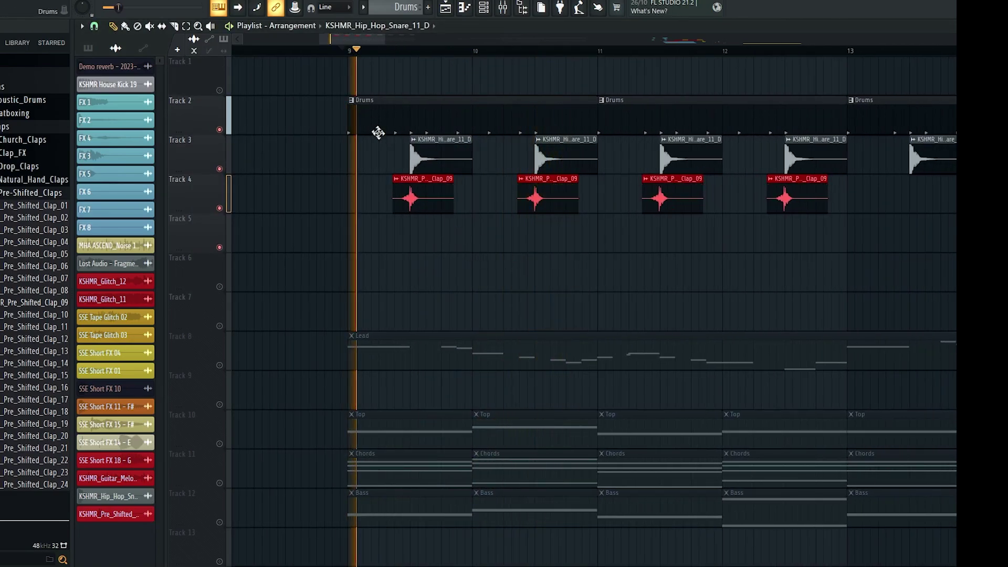
key(space)
Solo the kick on mixer insert 1 and play the drums to listen to it alone
click(502, 7)
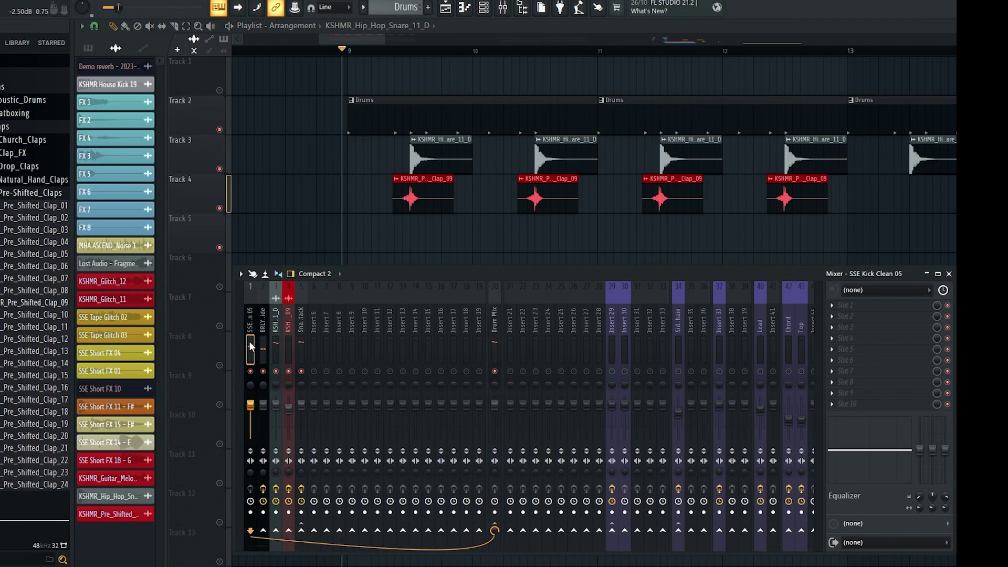
scroll(254, 345, up, 2)
key(space)
key(space)
key(space)
right_click(278, 372)
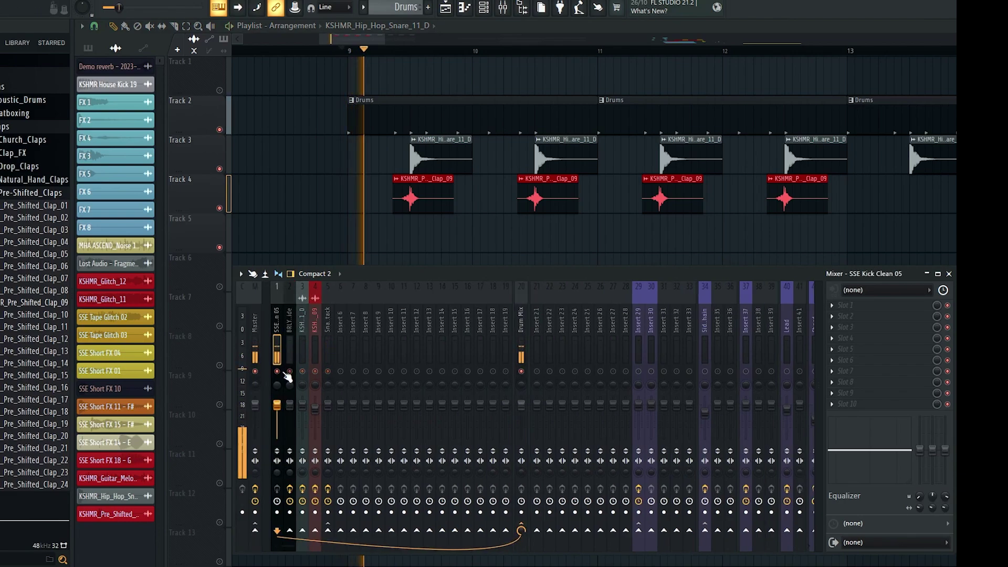
key(space)
key(space)
key(space)
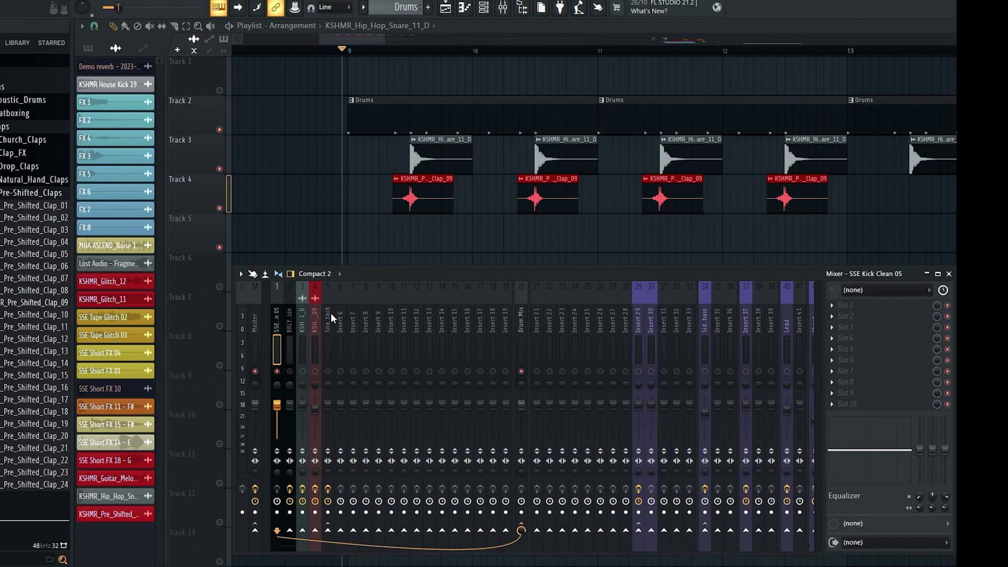
Find the BRLY ALVE kick samples in the browser and replace the sample of channel 1 with BRLY_ALVE_kick_stomp
scroll(40, 295, up, 5)
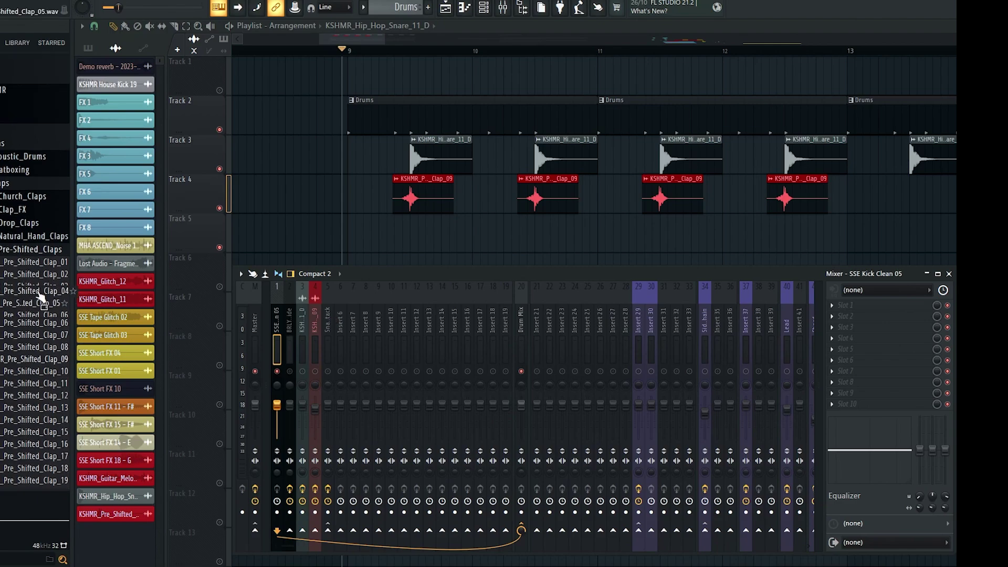
click(34, 274)
scroll(27, 312, up, 3)
scroll(24, 315, up, 5)
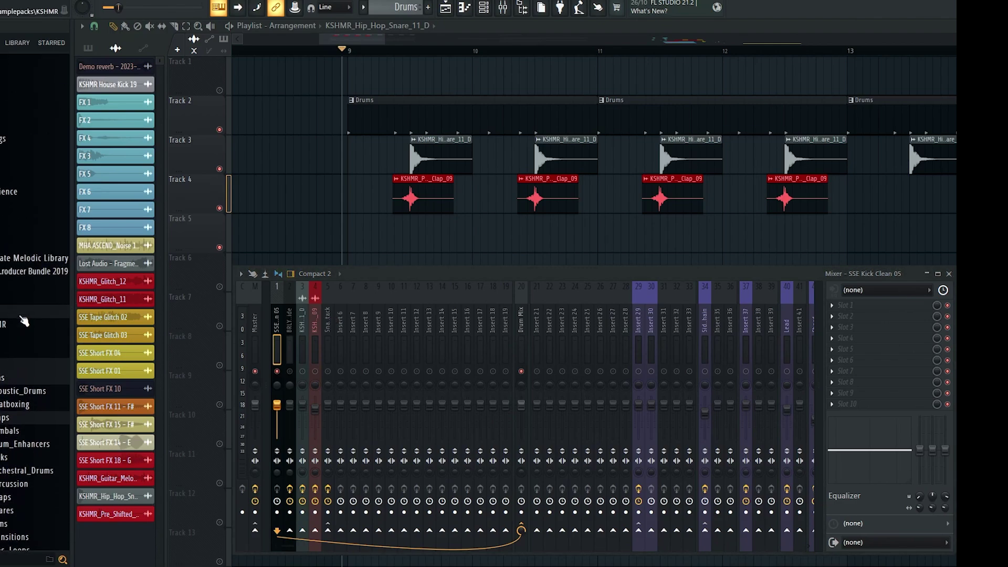
scroll(23, 246, up, 9)
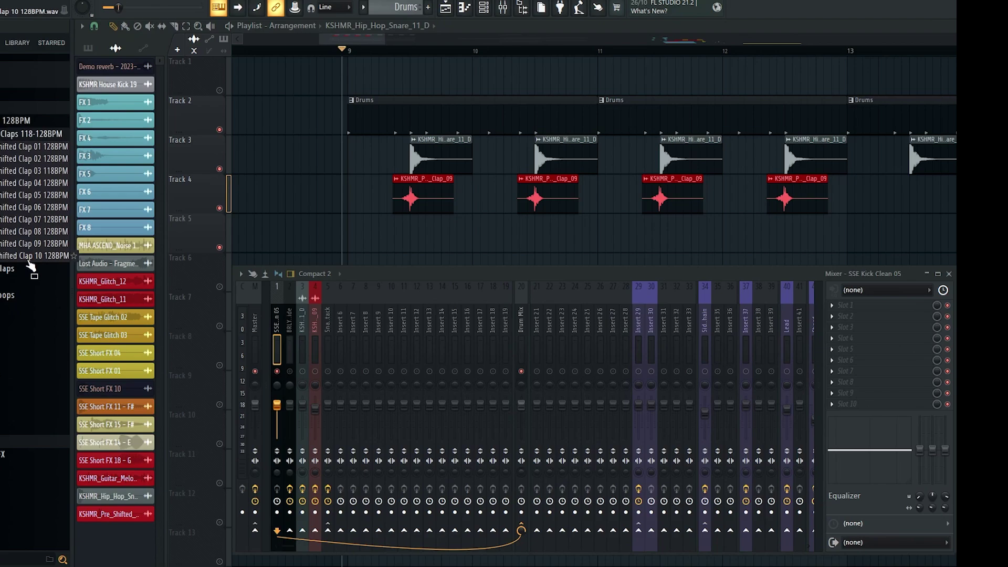
scroll(26, 270, up, 18)
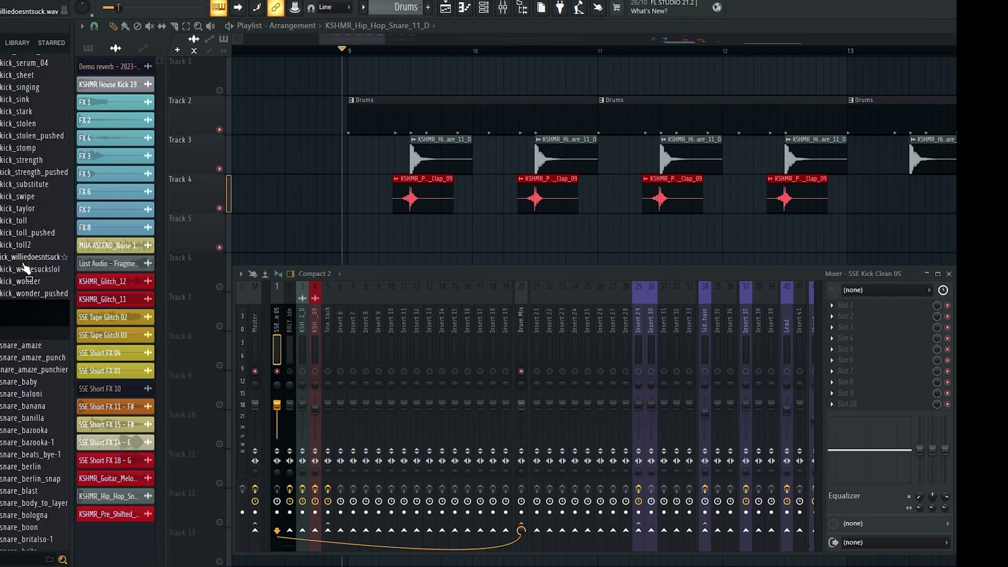
key(F9)
key(F7)
key(F6)
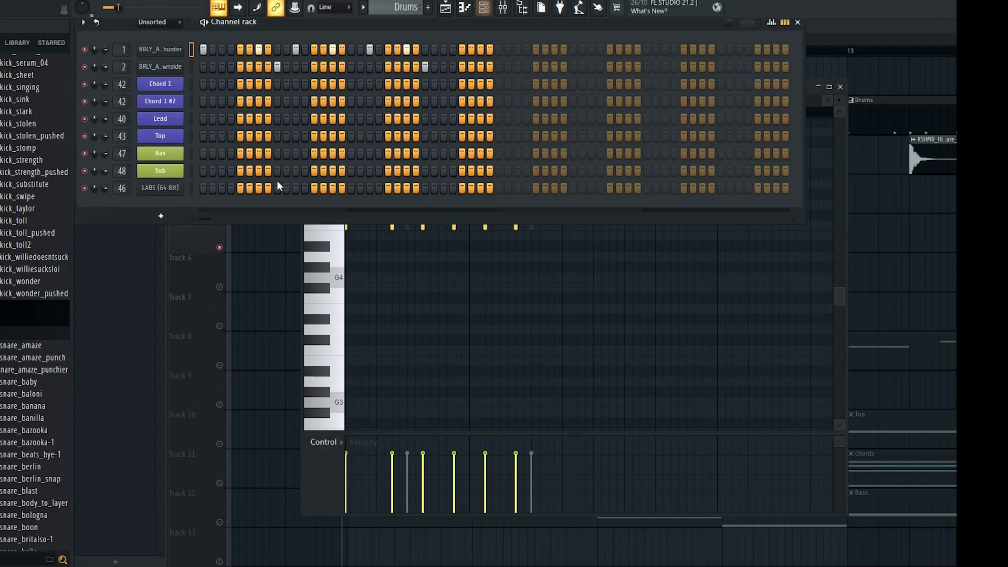
scroll(25, 163, up, 3)
click(35, 248)
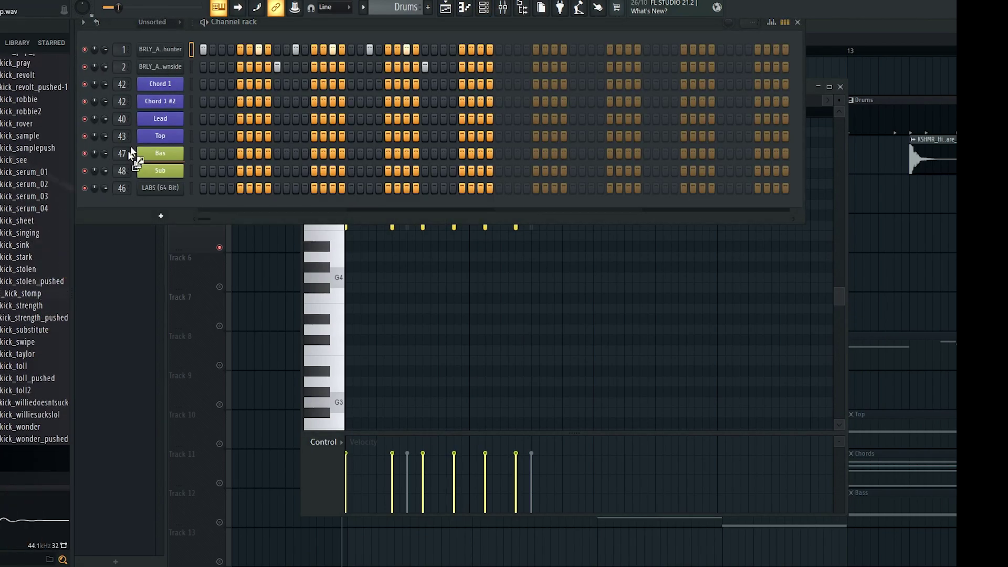
drag(130, 153, 165, 55)
Load Fruity Parametric EQ 2 in slot 1 of the kick insert and swap the kick channel's sample for BRLY_ALVE_kick_sheet
click(505, 9)
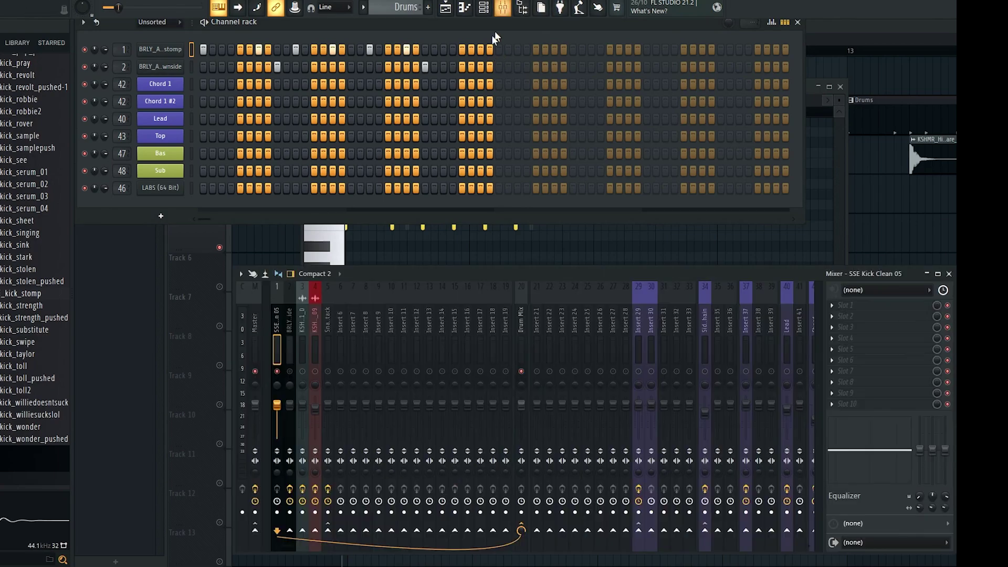
click(850, 317)
click(678, 390)
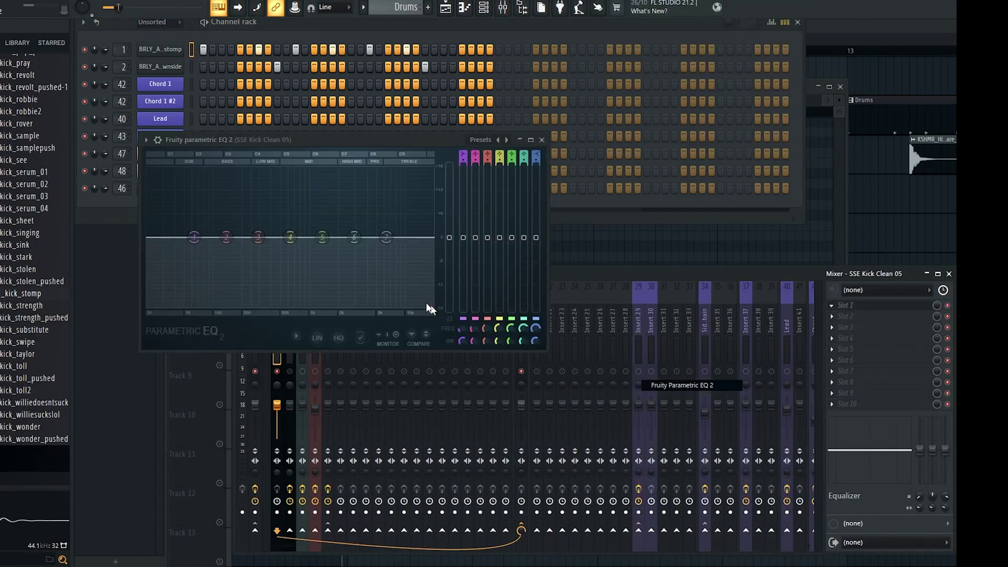
drag(337, 139, 392, 137)
key(space)
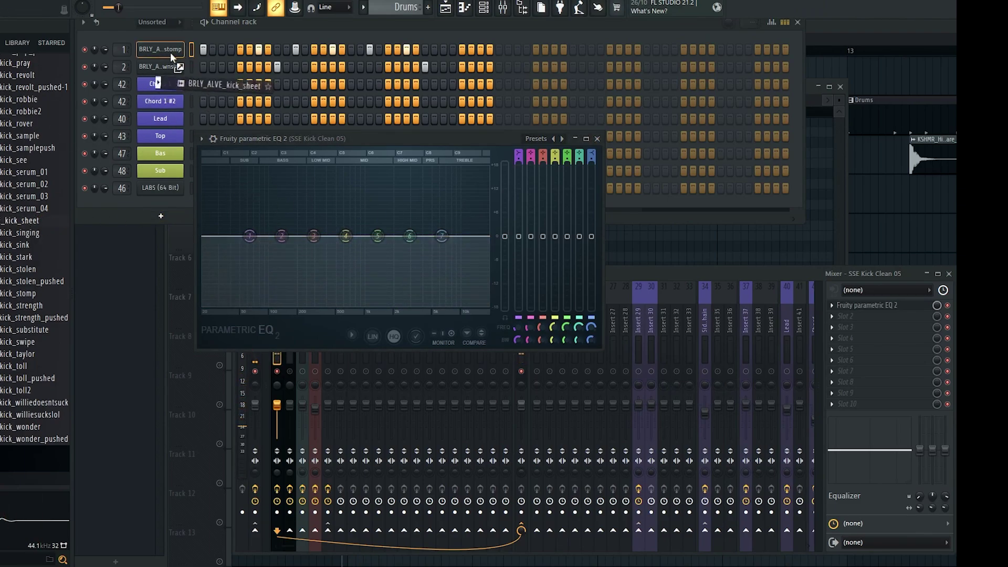
drag(170, 52, 170, 52)
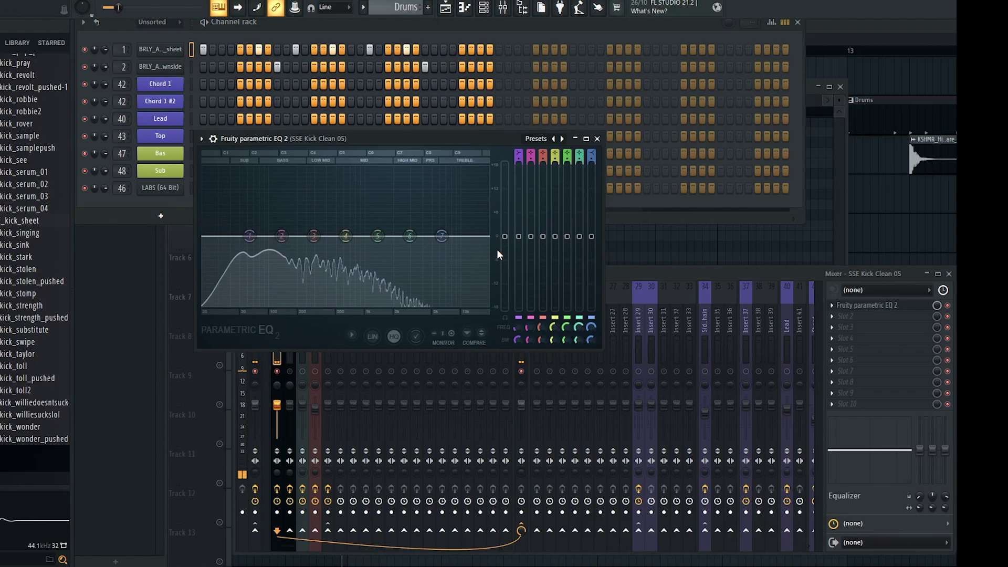
Load Maximus in slot 4 of the kick insert, check the kick channel's sampler settings and return to the playlist
click(850, 326)
click(675, 308)
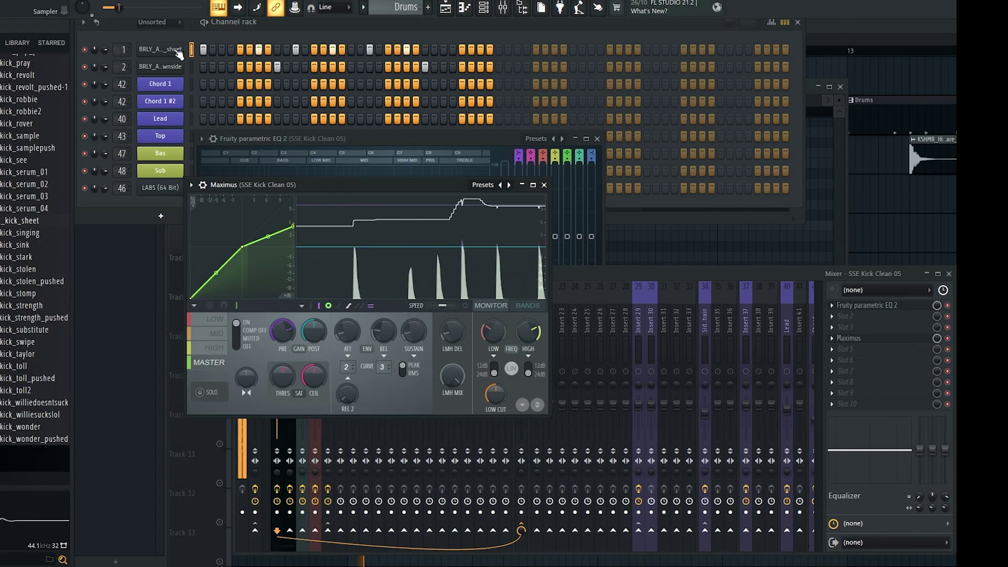
click(160, 49)
click(456, 197)
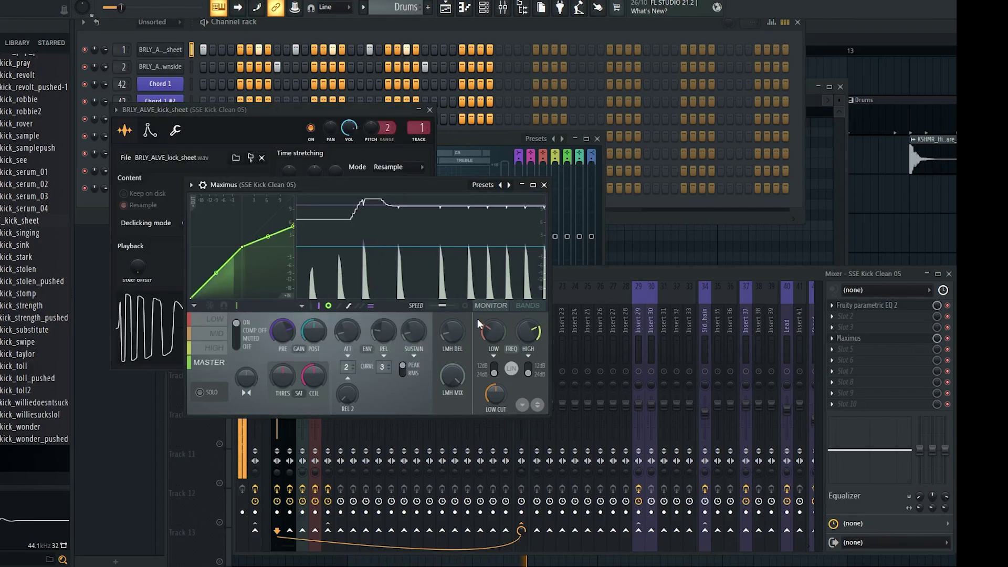
click(884, 215)
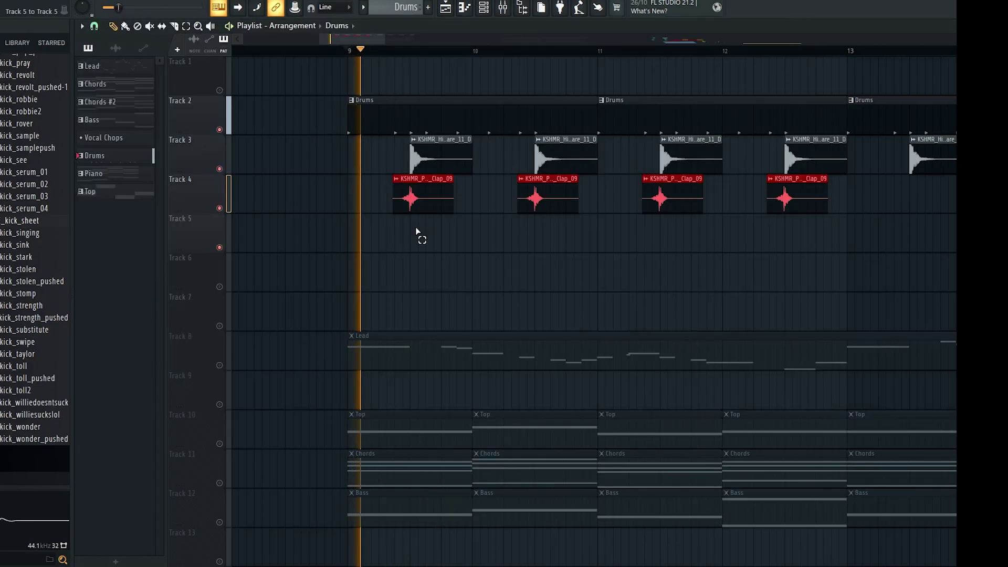
Unsolo the kick so all mixer inserts are active, lower the kick insert's level slightly and play the drums
key(F9)
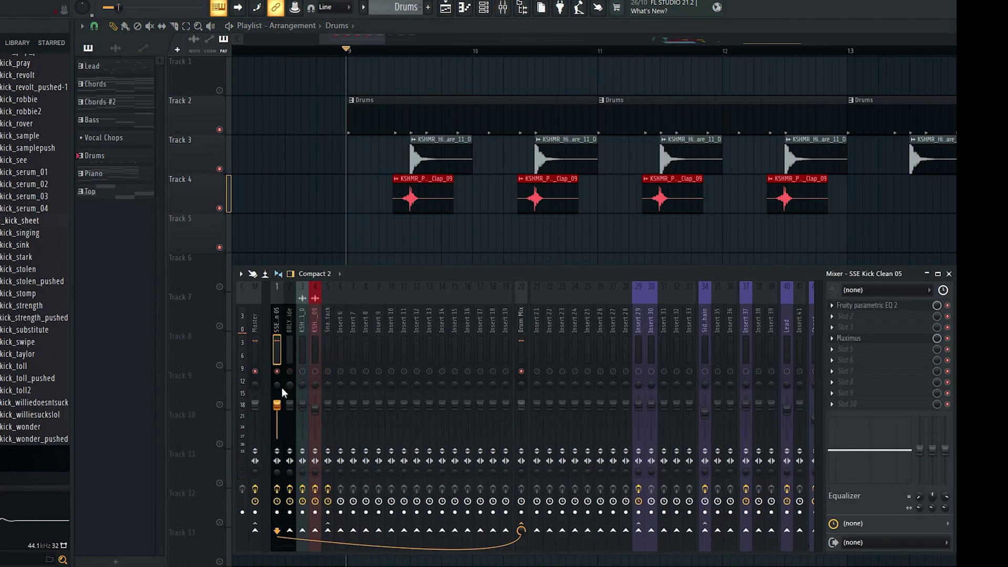
click(288, 372)
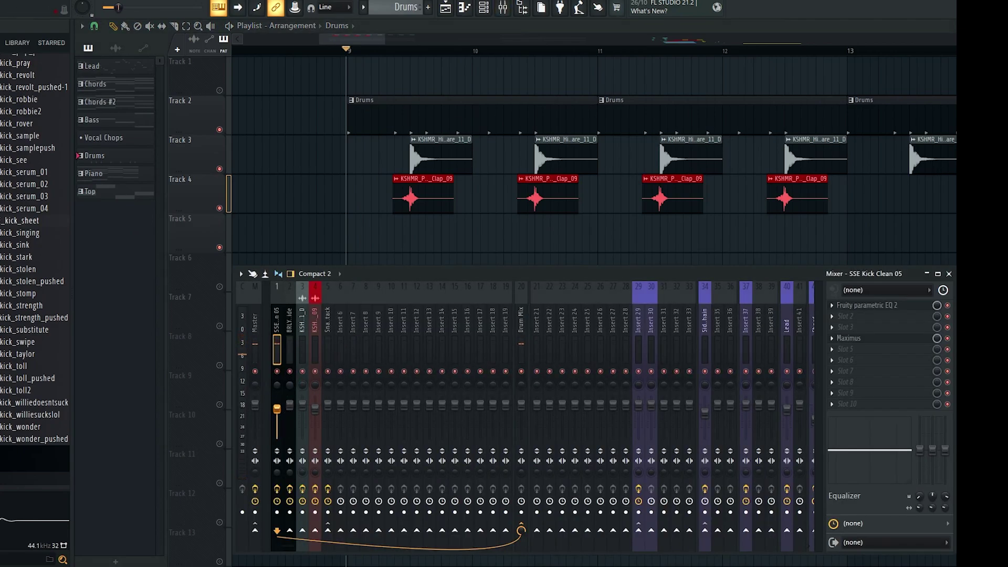
key(space)
key(F9)
Dip bands 3 and 4 in the low mids of the kick insert's equalizer while playing the drums
click(503, 9)
click(866, 305)
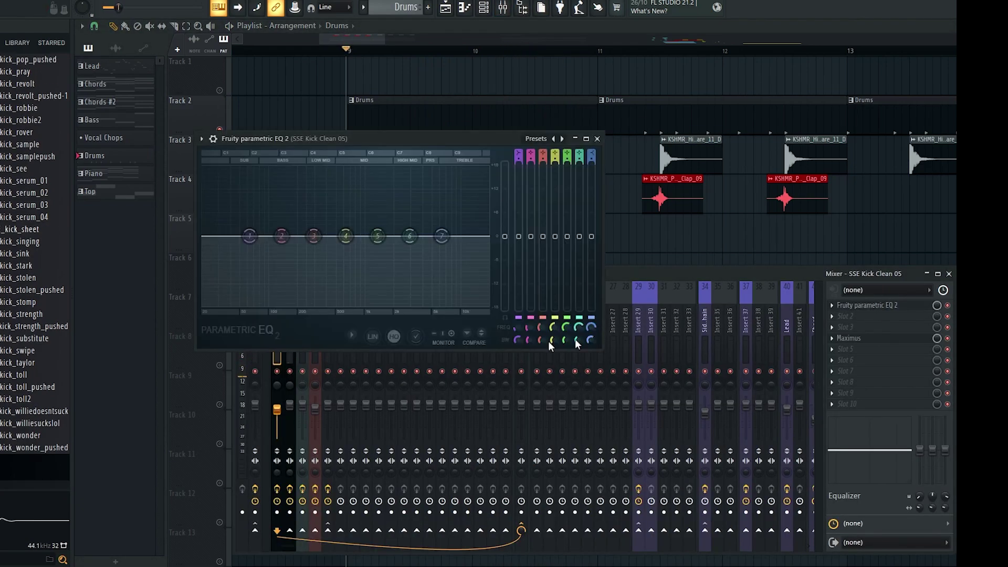
key(space)
mouse_move(345, 249)
mouse_down()
mouse_move(308, 245)
mouse_move(334, 251)
mouse_up()
key(space)
key(space)
key(space)
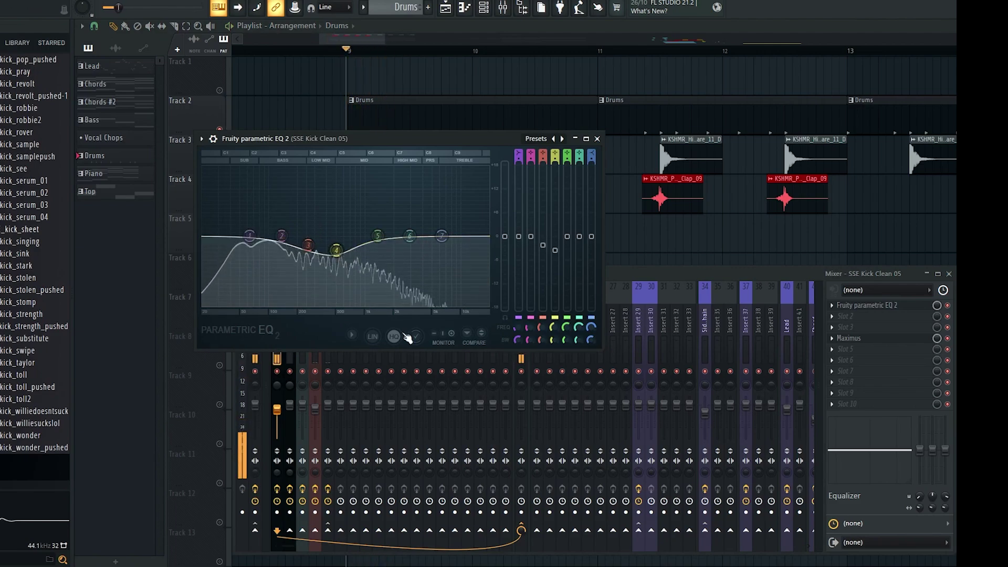
Enable linear phase on the kick insert's equalizer and fine-tune the band 3 and band 4 low-mid cuts against playback
click(372, 336)
scroll(330, 256, down, 2)
key(space)
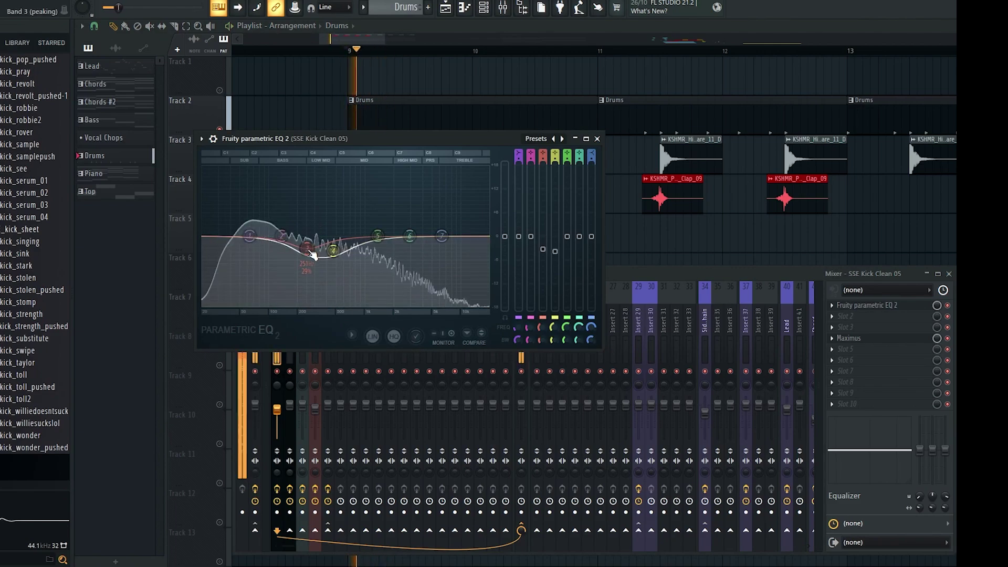
drag(332, 250, 337, 251)
key(space)
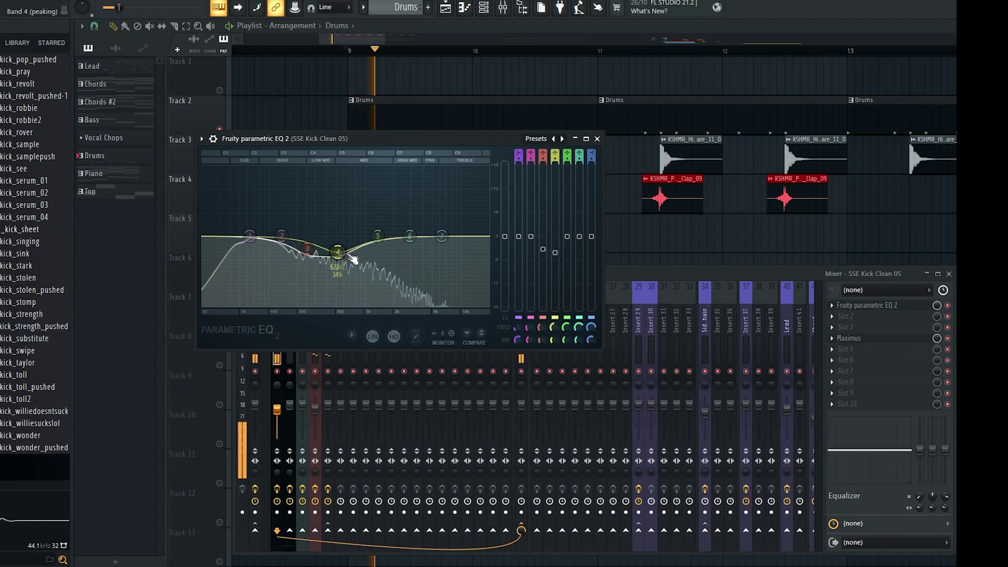
Play the drums from bar 9 in the playlist and check the insert levels in the mixer
key(F9)
click(300, 102)
key(space)
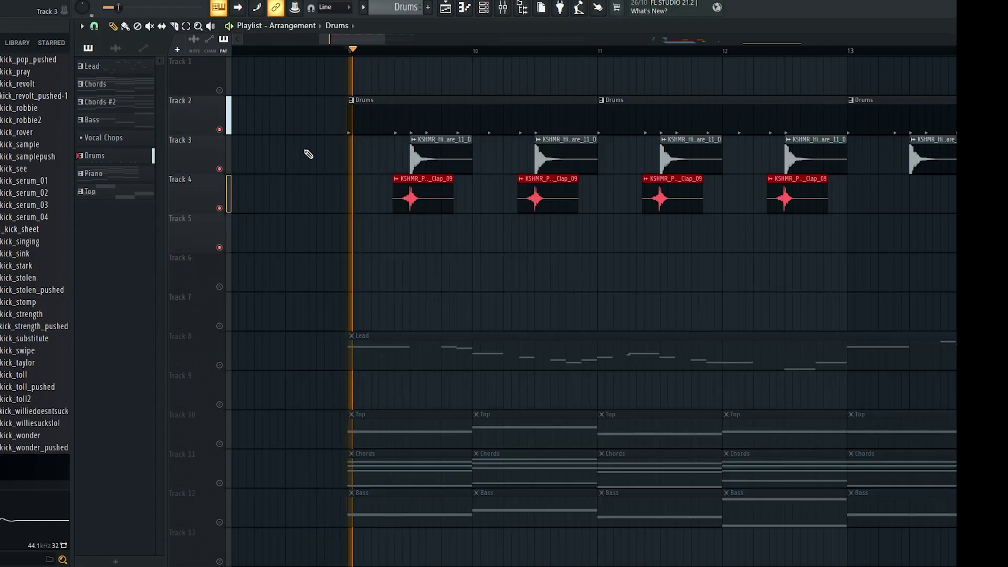
click(504, 8)
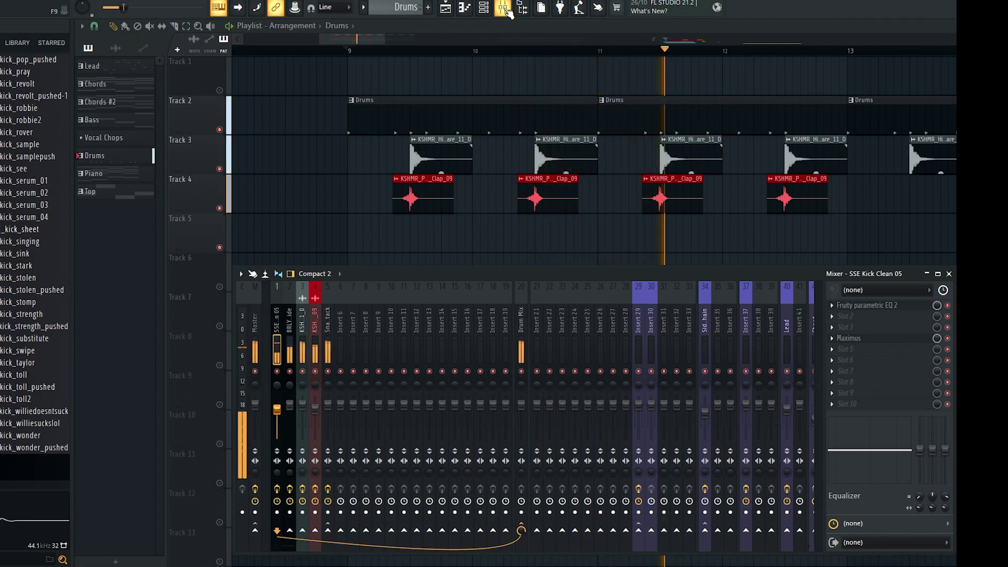
key(space)
Delete the Drums clip at bar 11, extend the bar 9 Drums clip to bar 13 and play the drums
right_click(610, 118)
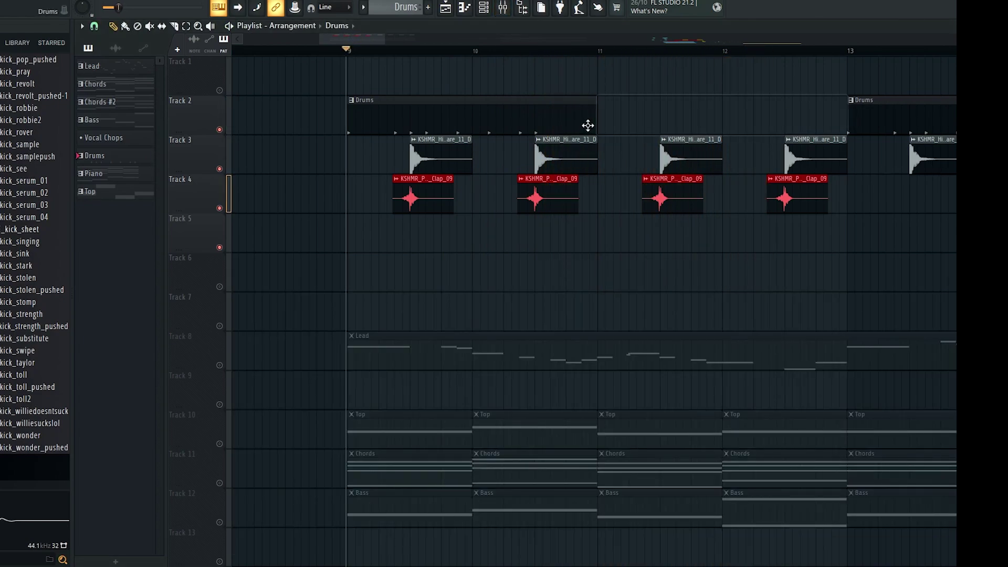
drag(595, 126, 778, 135)
double_click(830, 130)
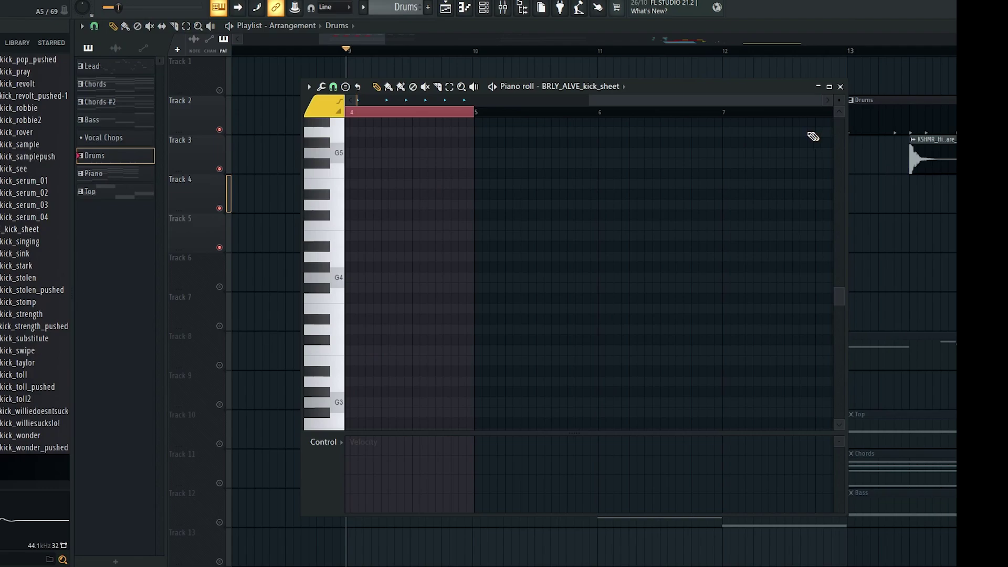
click(483, 8)
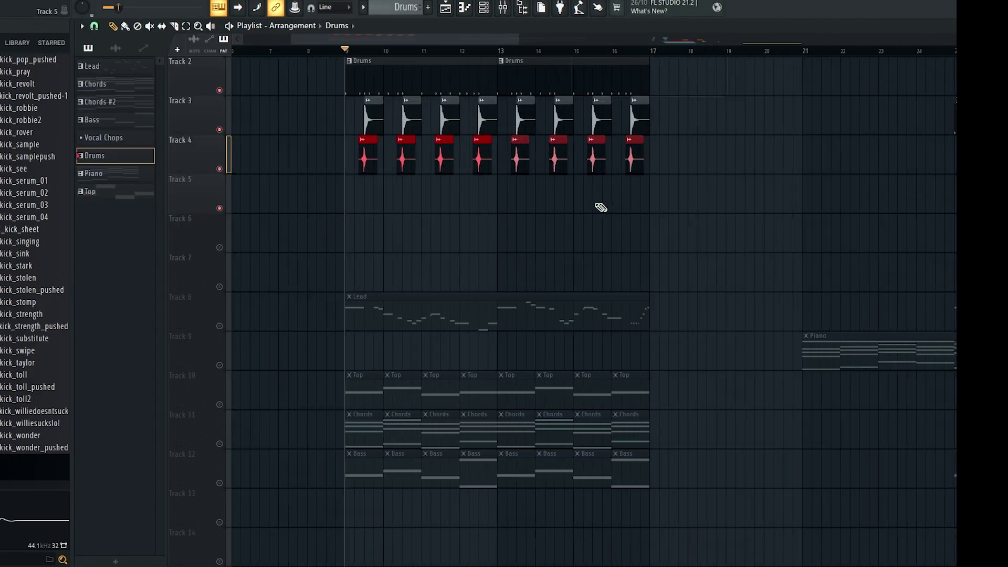
scroll(600, 206, down, 1)
key(space)
scroll(400, 195, up, 4)
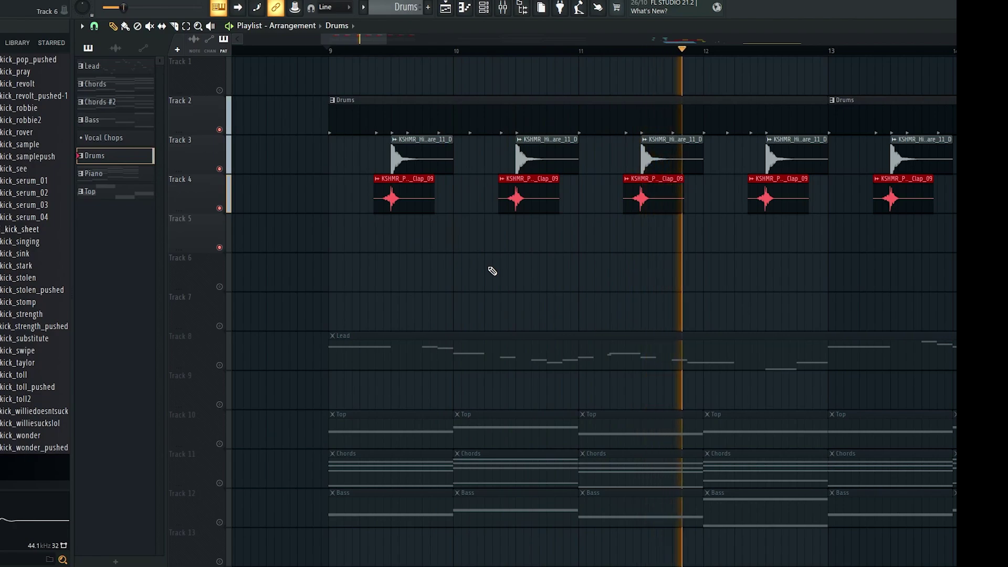
Move one kick hit in the Drums pattern two steps earlier in the channel rack, then return to the playlist
double_click(583, 124)
click(483, 7)
right_click(406, 51)
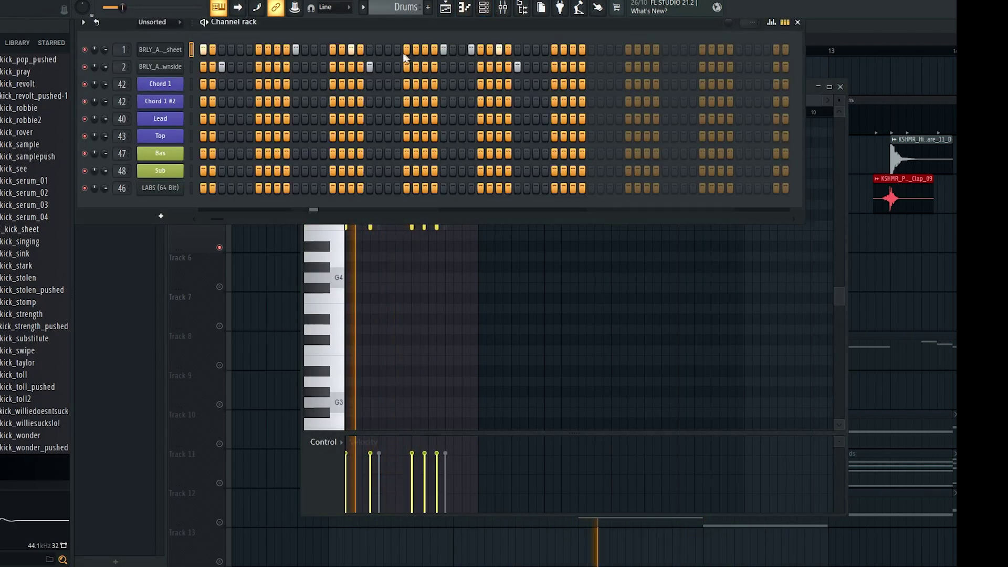
click(388, 50)
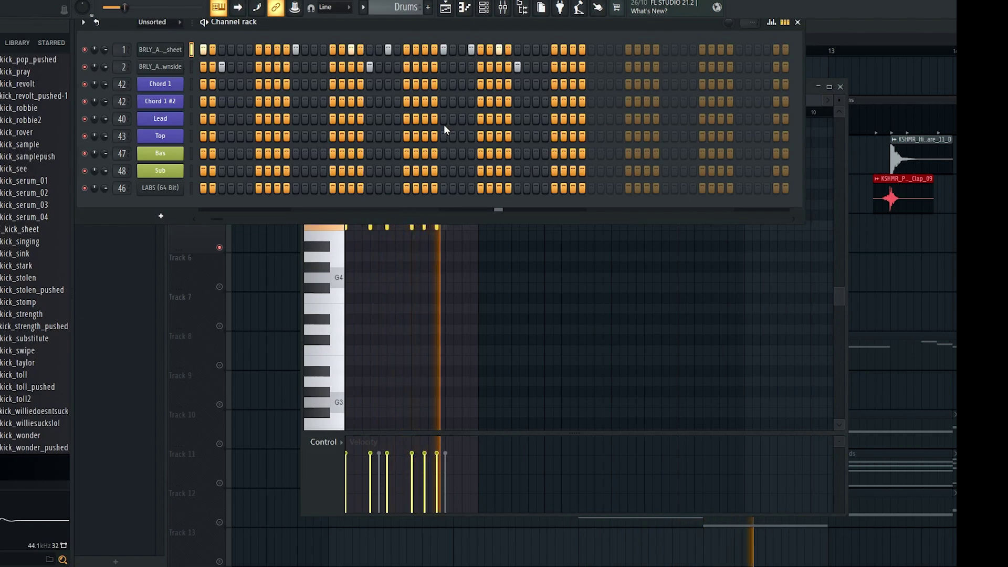
key(space)
right_click(891, 302)
scroll(504, 105, down, 2)
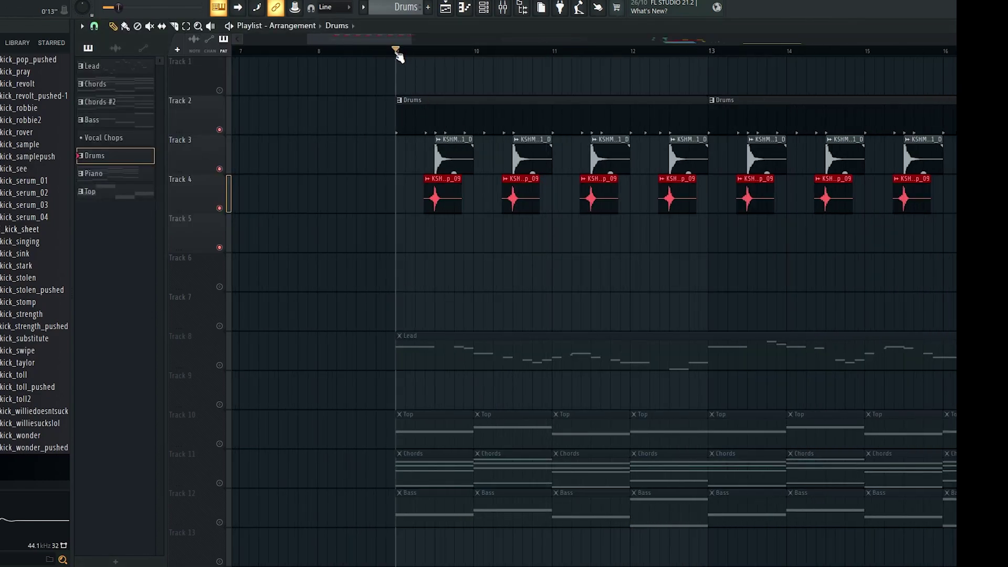
scroll(446, 276, up, 2)
scroll(410, 281, down, 2)
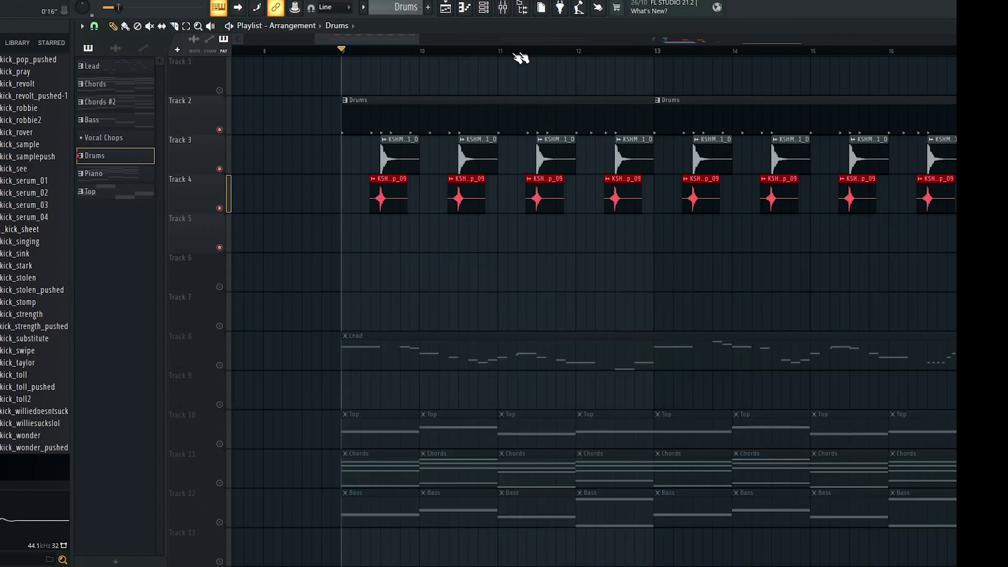
Unmute Tracks 8 to 12 so the lead, Top, chords and bass play together with the drums
click(508, 8)
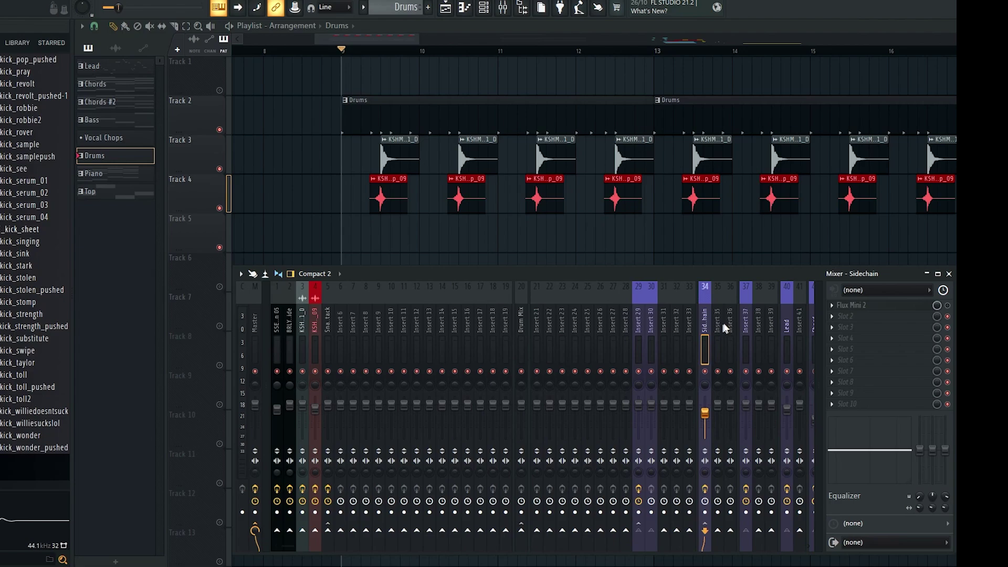
key(F9)
scroll(220, 239, down, 4)
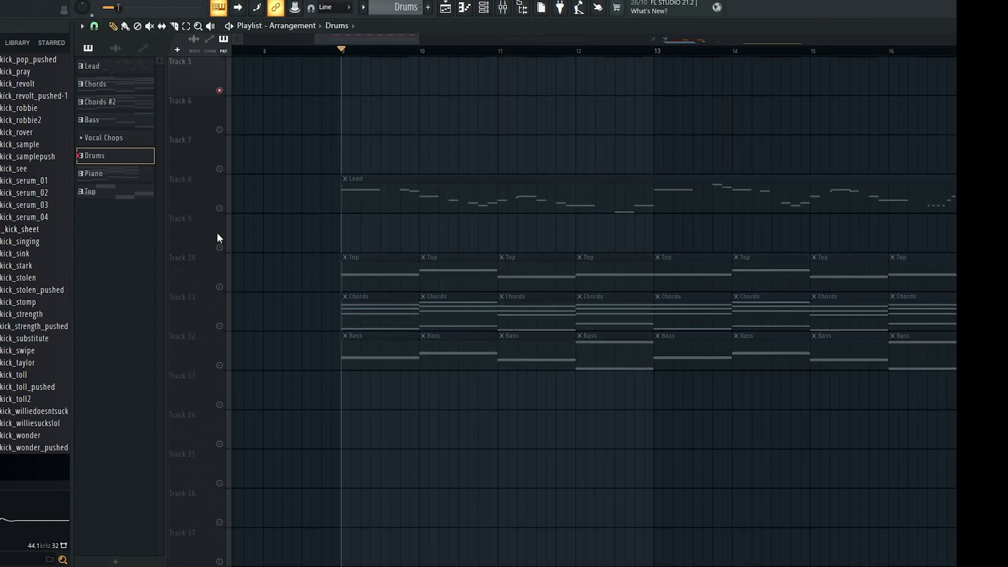
drag(225, 212, 222, 365)
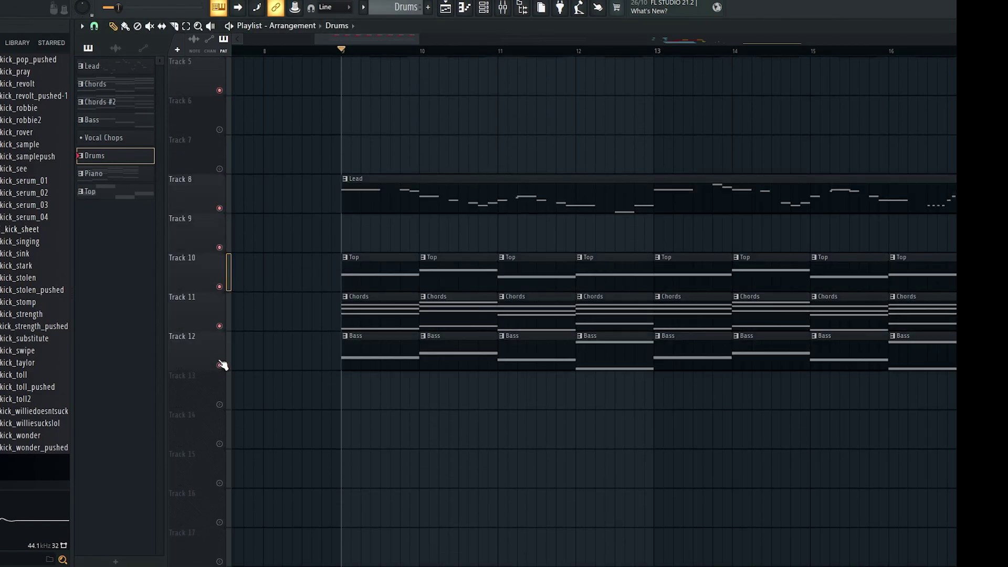
scroll(325, 221, up, 4)
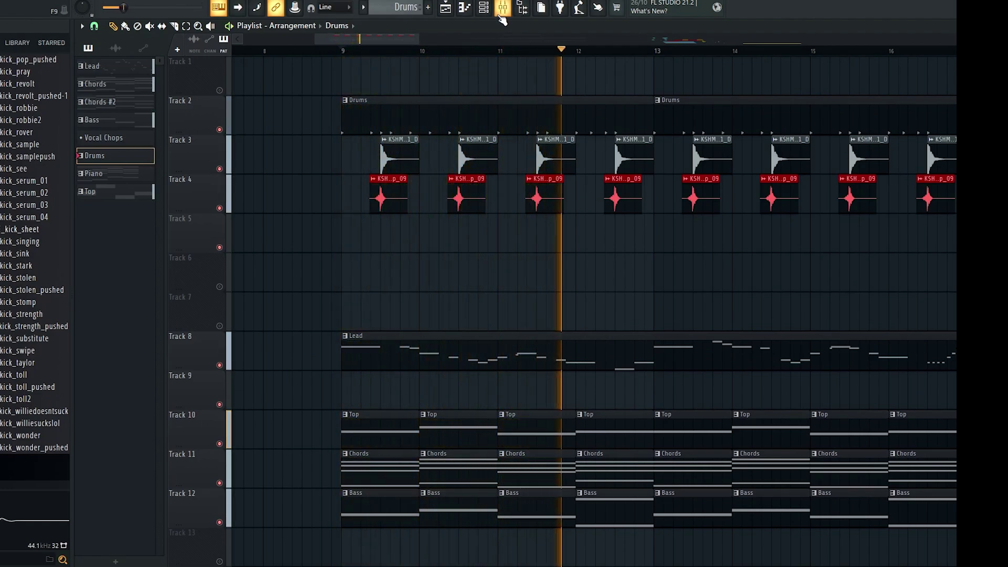
key(space)
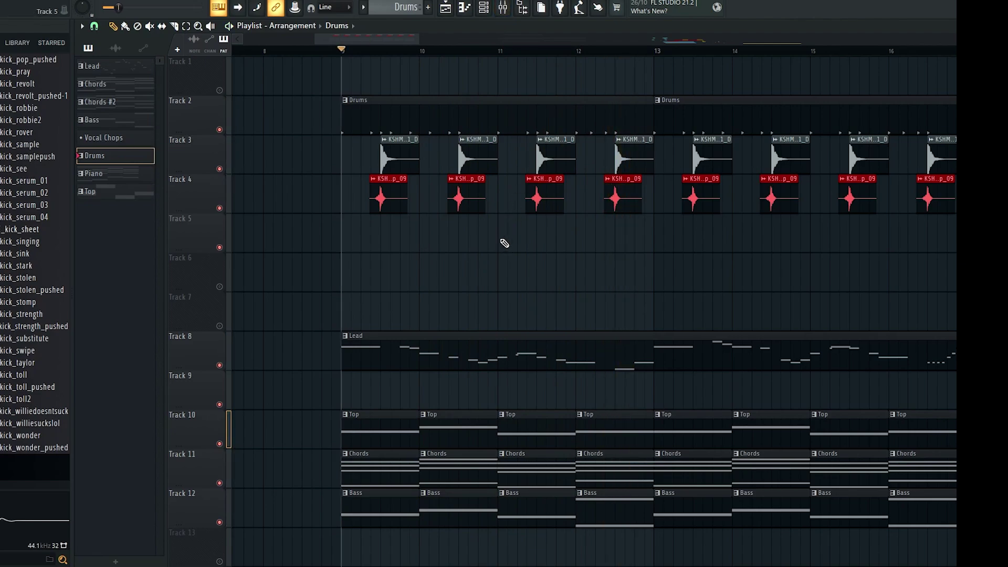
scroll(458, 228, down, 2)
scroll(422, 230, up, 3)
scroll(404, 245, down, 3)
scroll(395, 247, up, 3)
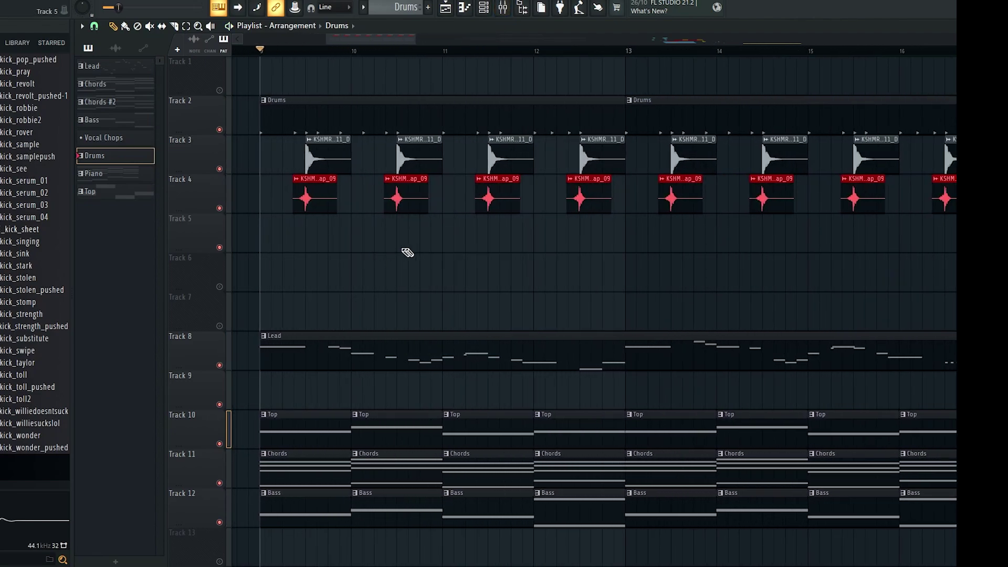
Add the Balance Sidechain Volume automation clip on Track 1 at bar 9 and bend its rising line into a curve
scroll(412, 251, down, 4)
scroll(376, 245, up, 4)
scroll(377, 246, down, 4)
scroll(438, 255, up, 3)
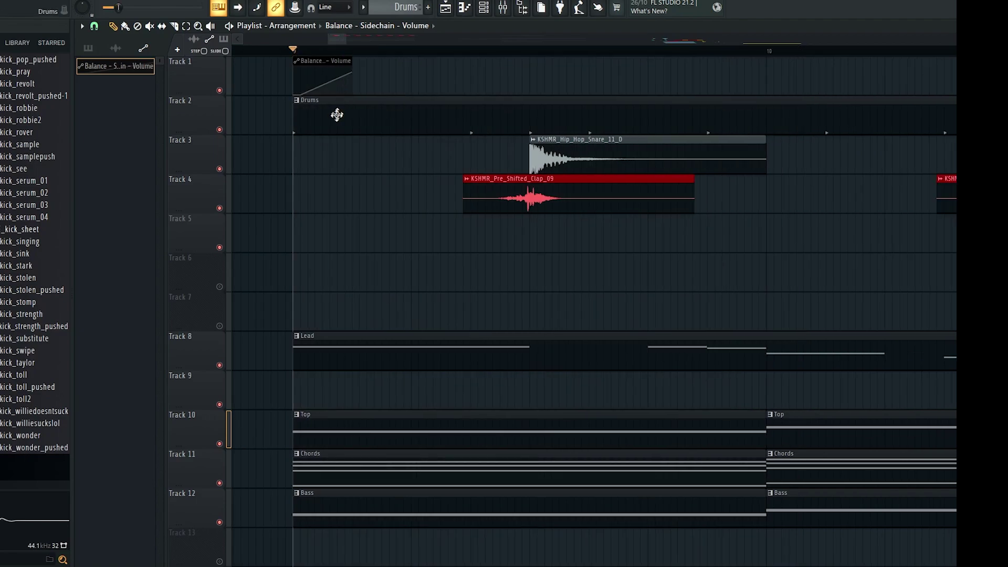
scroll(336, 105, down, 3)
drag(345, 73, 327, 74)
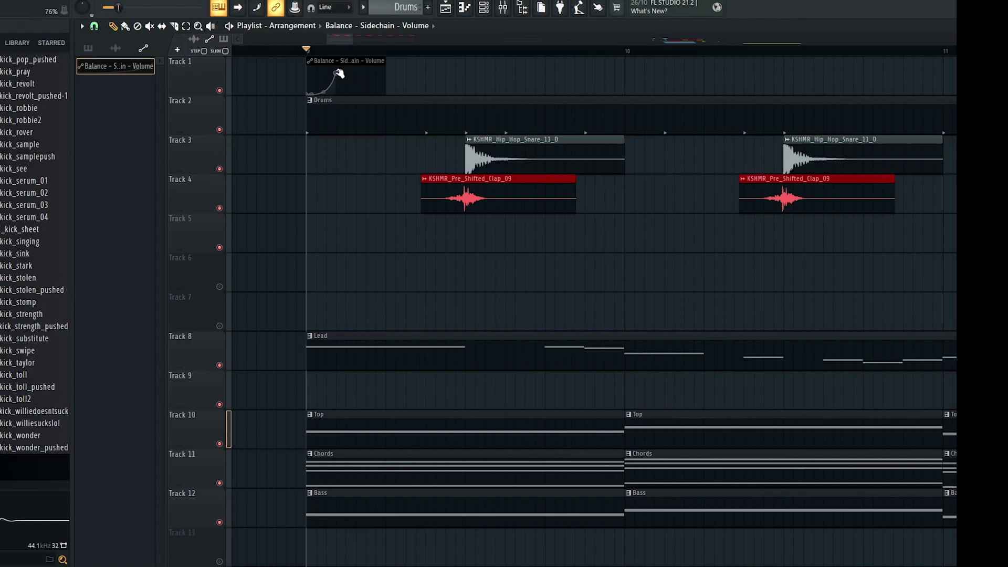
Open the Drums pattern's kick_sheet sampler channel and place its kick sample on Track 3 at bar 9
double_click(332, 115)
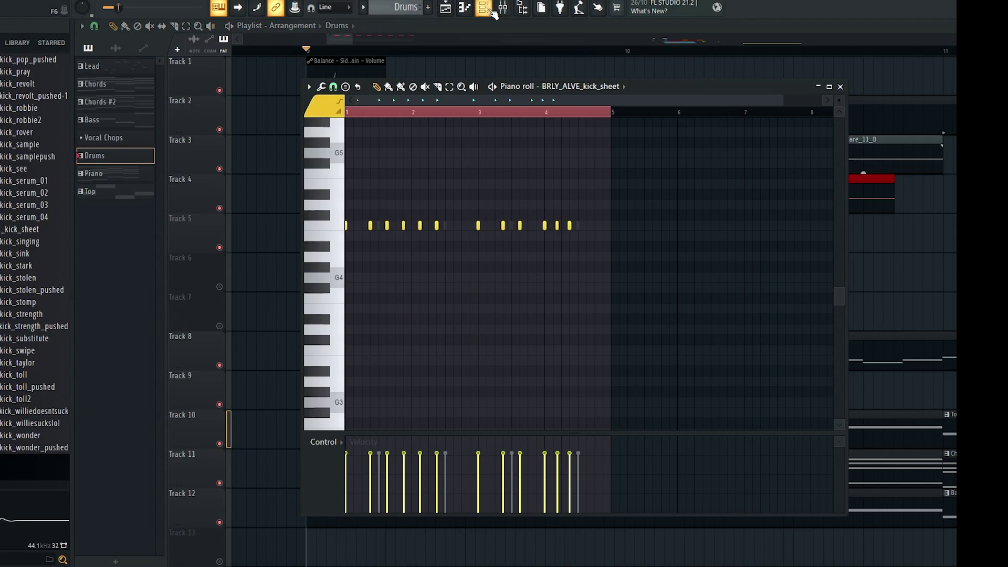
click(168, 54)
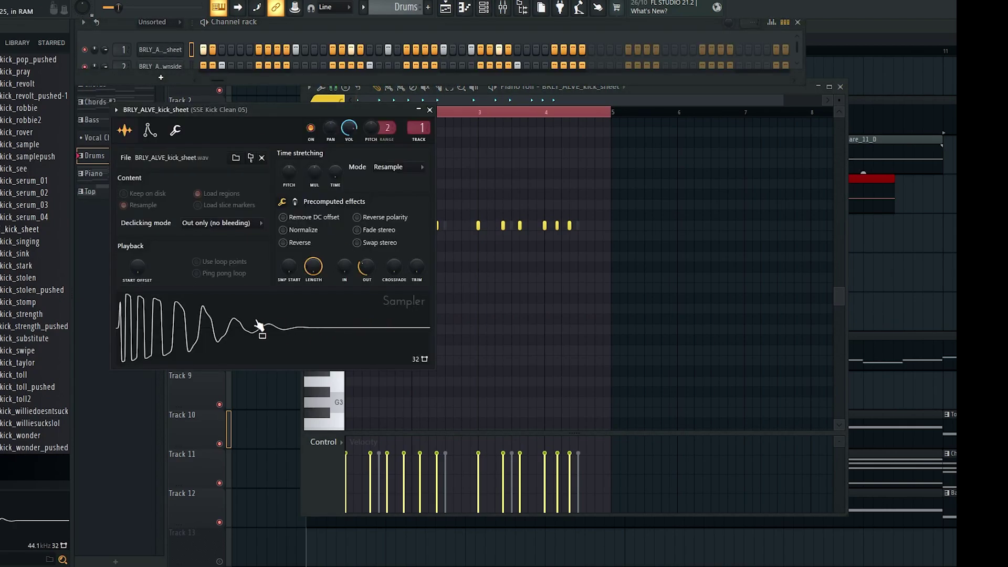
drag(259, 331, 325, 154)
scroll(312, 209, up, 3)
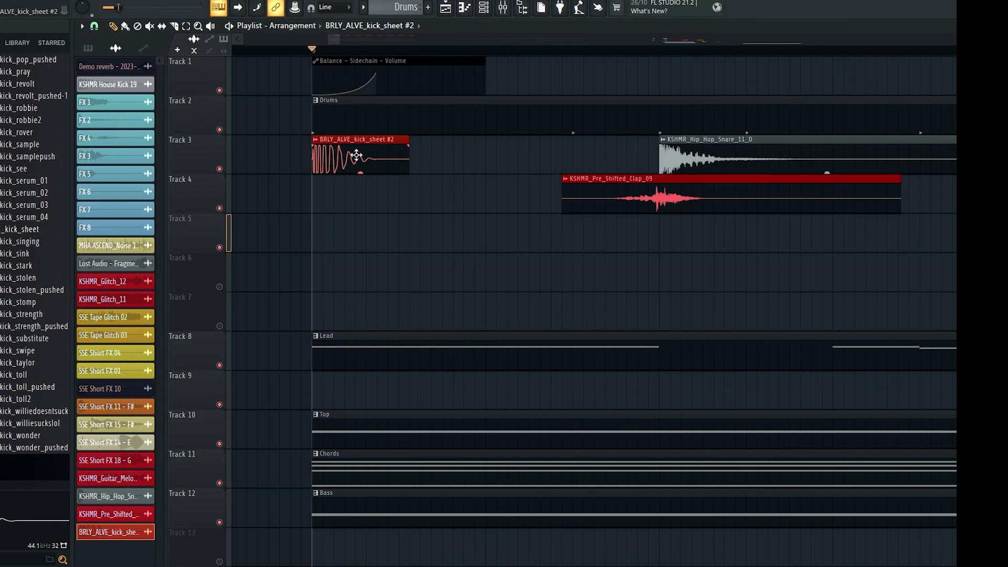
Fit the sidechain curve to the kick waveform and place clip copies on the kick hits of bars 9 and 10
scroll(378, 325, down, 4)
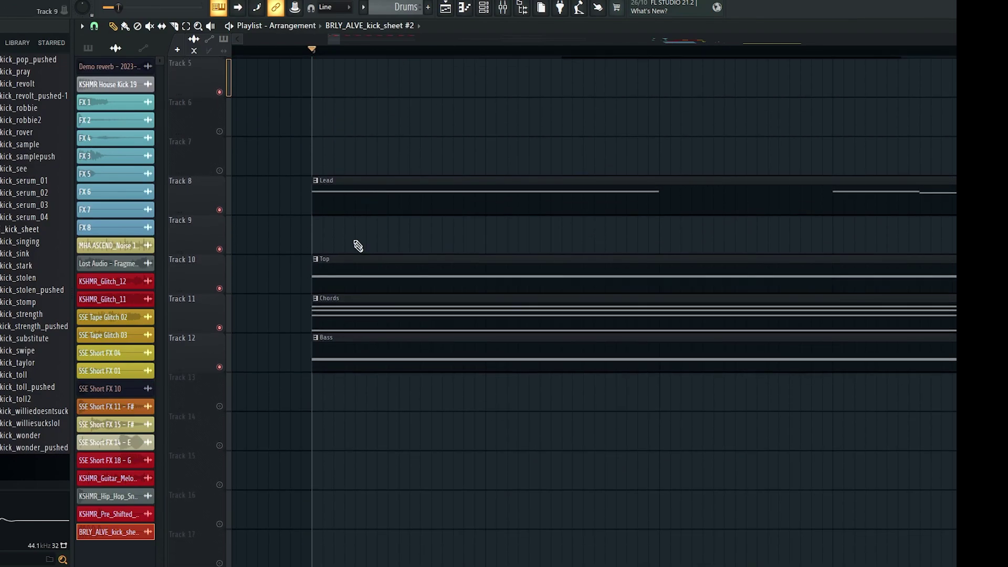
scroll(347, 309, up, 4)
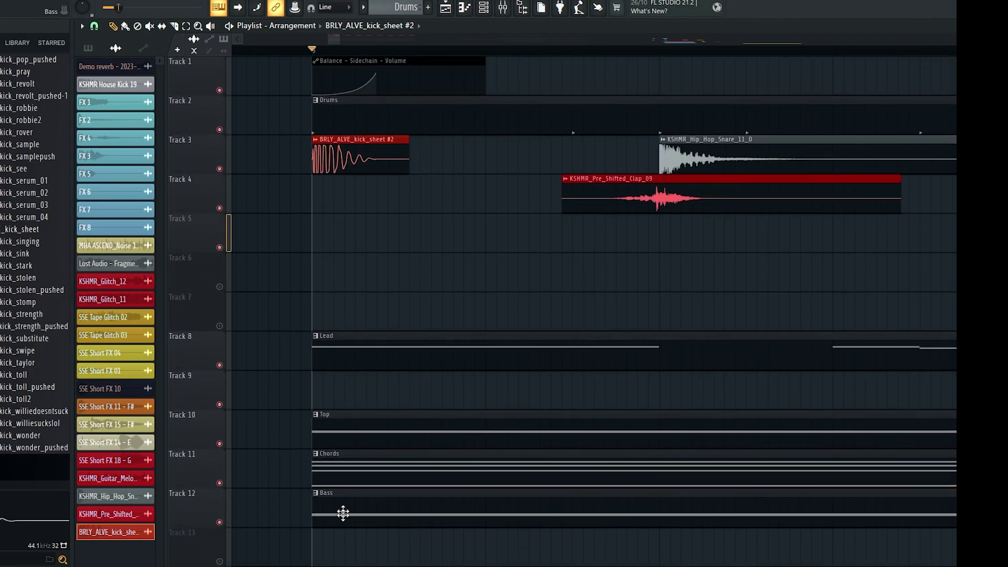
scroll(335, 178, down, 4)
scroll(358, 267, up, 4)
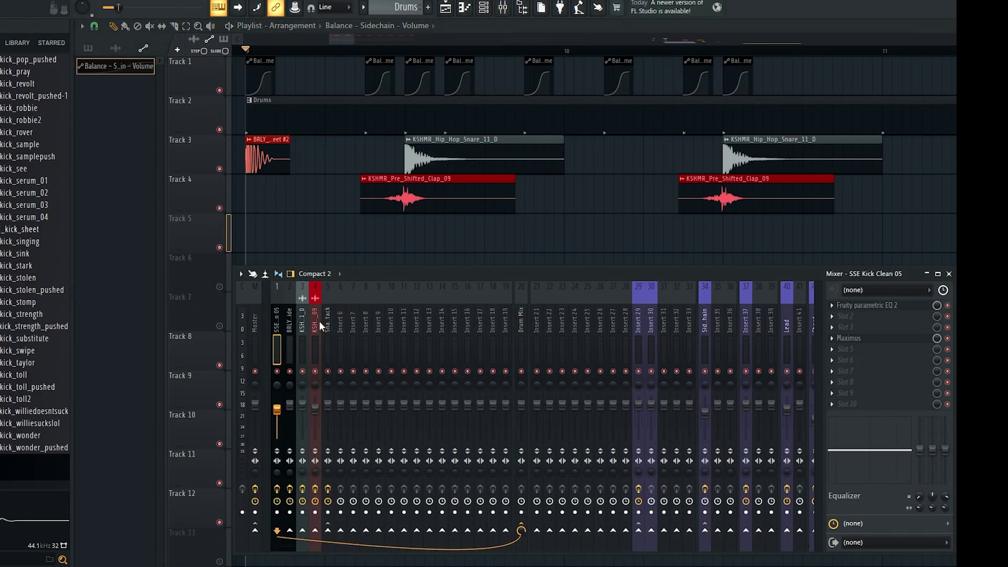
Check the Fruity Balance effect on the Sidechain mixer track and audition the sidechain
scroll(616, 326, down, 3)
click(598, 346)
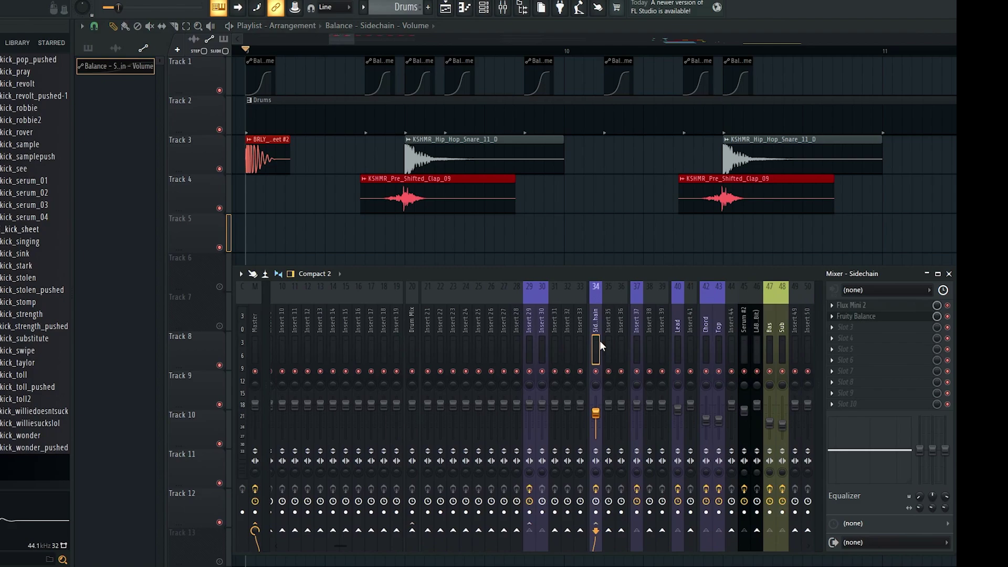
click(862, 317)
key(space)
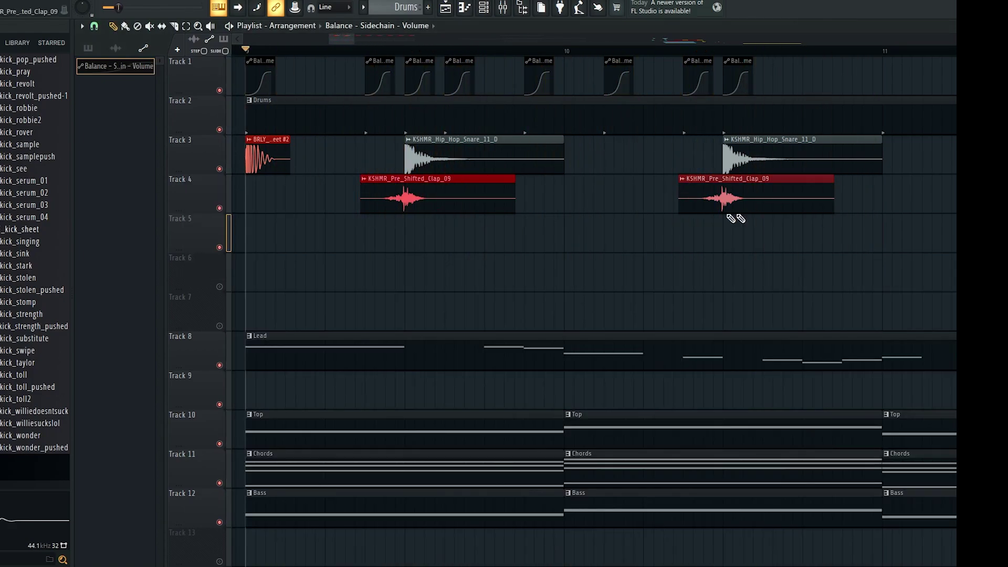
Place copies of the sidechain automation clip on the first three kick hits of bar 11
scroll(731, 218, down, 2)
drag(736, 79, 716, 92)
scroll(706, 152, down, 3)
scroll(729, 180, up, 5)
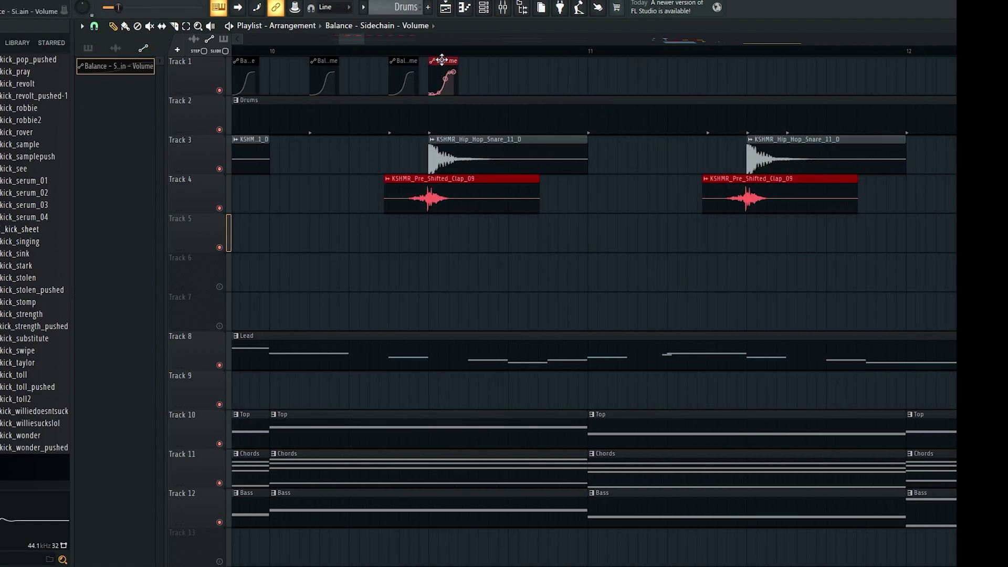
drag(441, 60, 601, 61)
scroll(641, 99, up, 3)
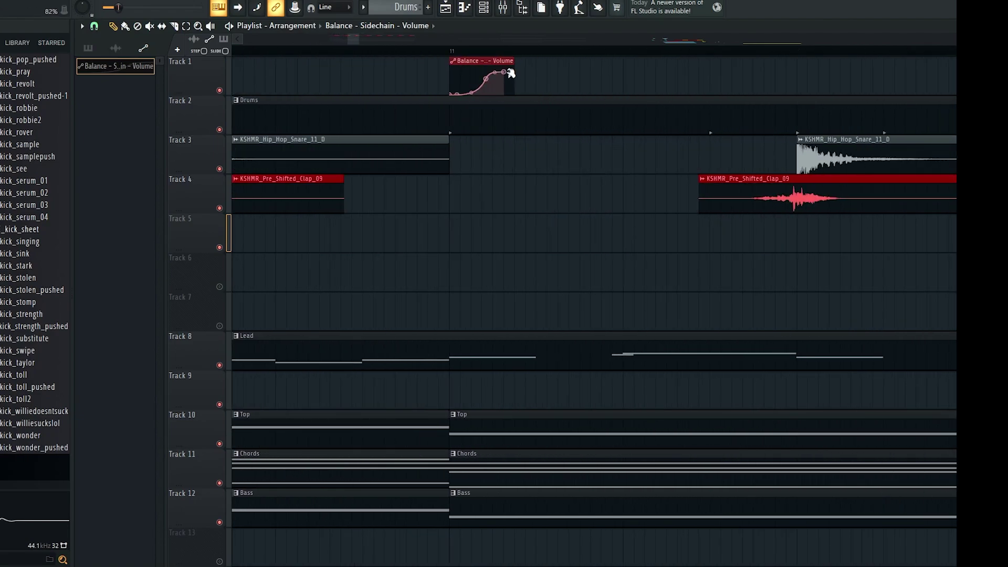
mouse_move(488, 78)
mouse_down()
mouse_move(727, 77)
mouse_move(737, 76)
mouse_move(716, 62)
mouse_move(759, 62)
mouse_up()
scroll(634, 88, down, 1)
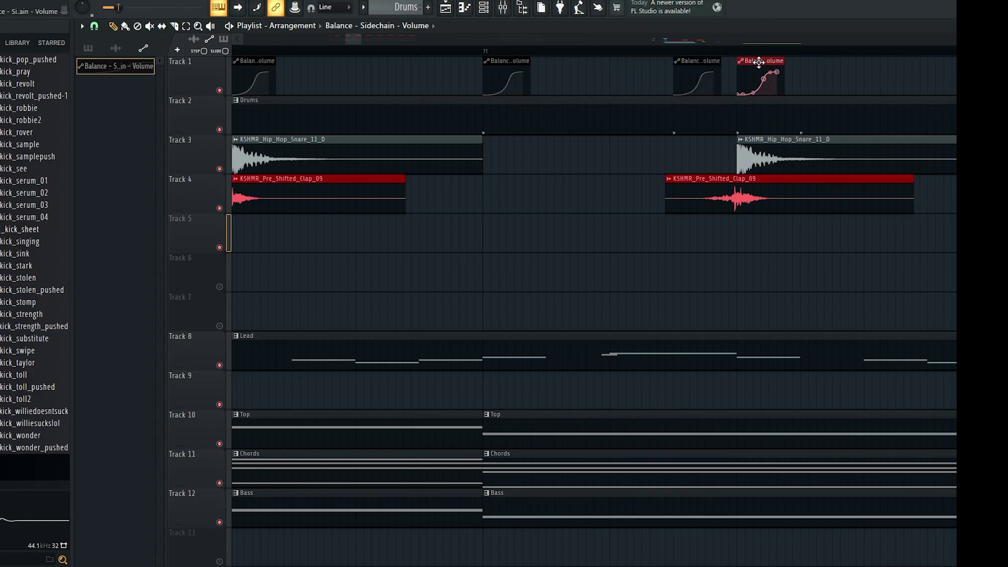
Extend the third sidechain clip of bar 11 to the next kick hit and place another copy there
scroll(692, 81, down, 1)
scroll(691, 85, up, 2)
drag(673, 60, 689, 61)
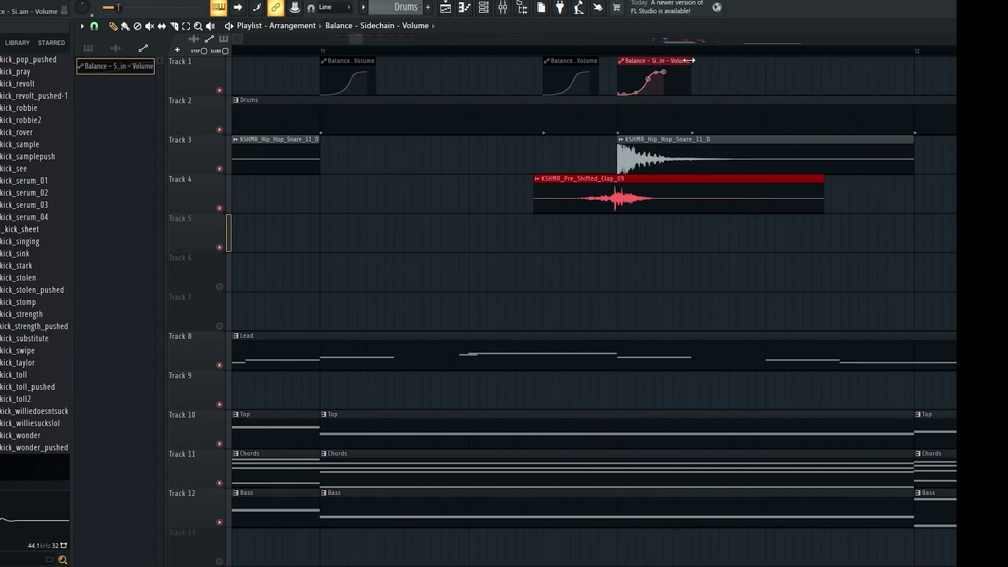
click(697, 84)
scroll(696, 87, down, 3)
scroll(768, 87, down, 1)
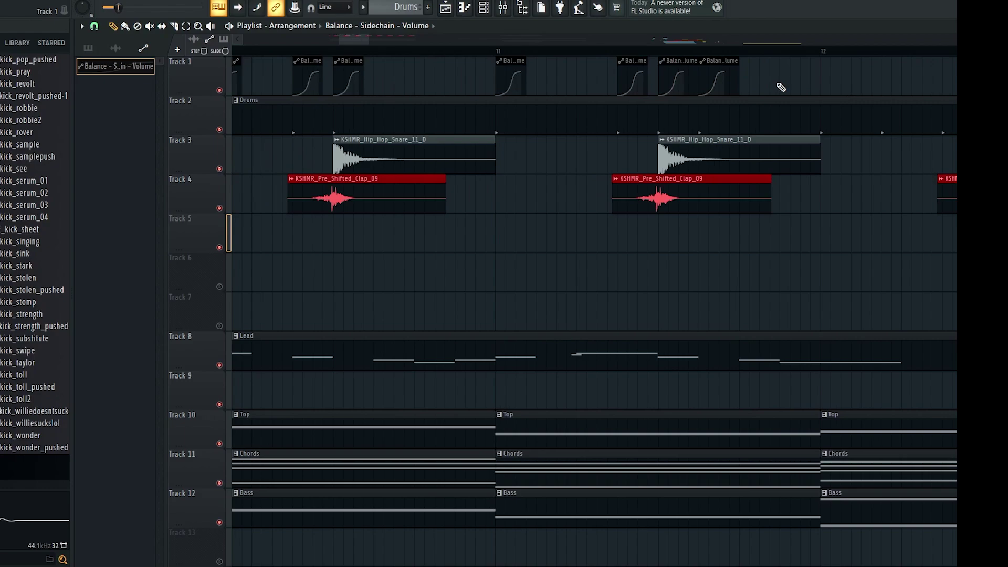
Examine the mixer routing of the Sub, Bas, Chord, Lead and Insert 37 tracks
scroll(780, 87, down, 2)
scroll(427, 140, up, 2)
click(503, 7)
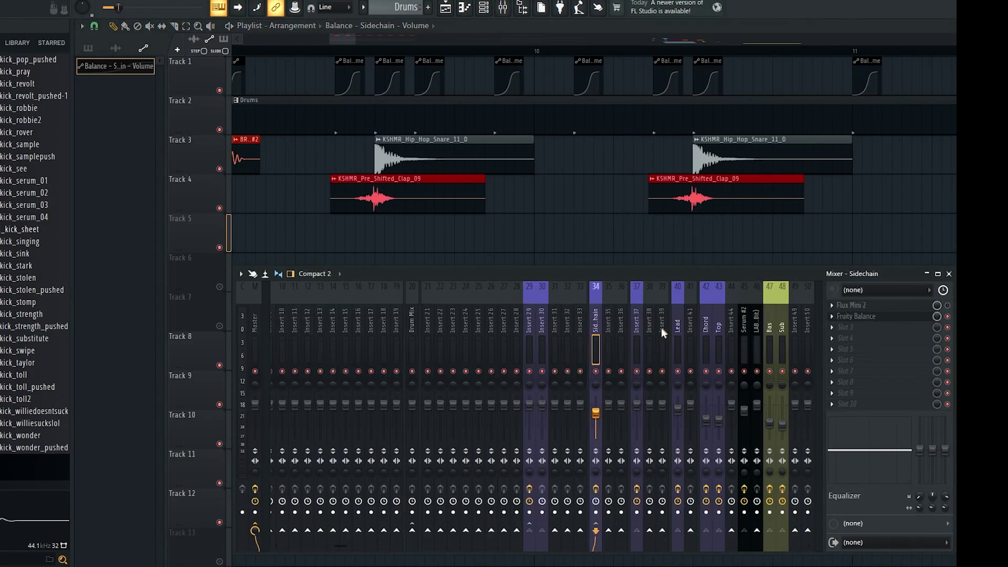
click(793, 335)
click(777, 336)
scroll(782, 338, down, 7)
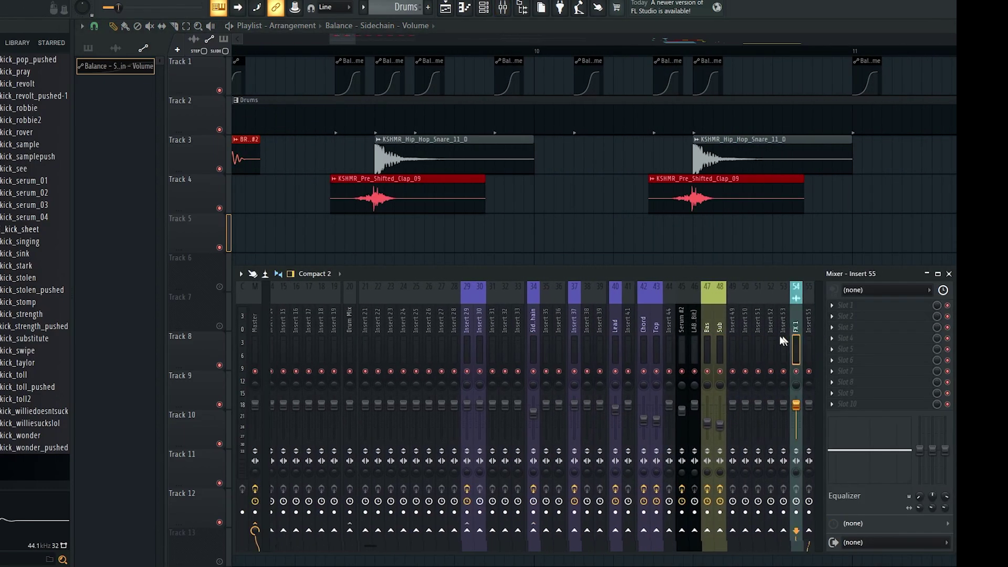
click(717, 341)
click(707, 336)
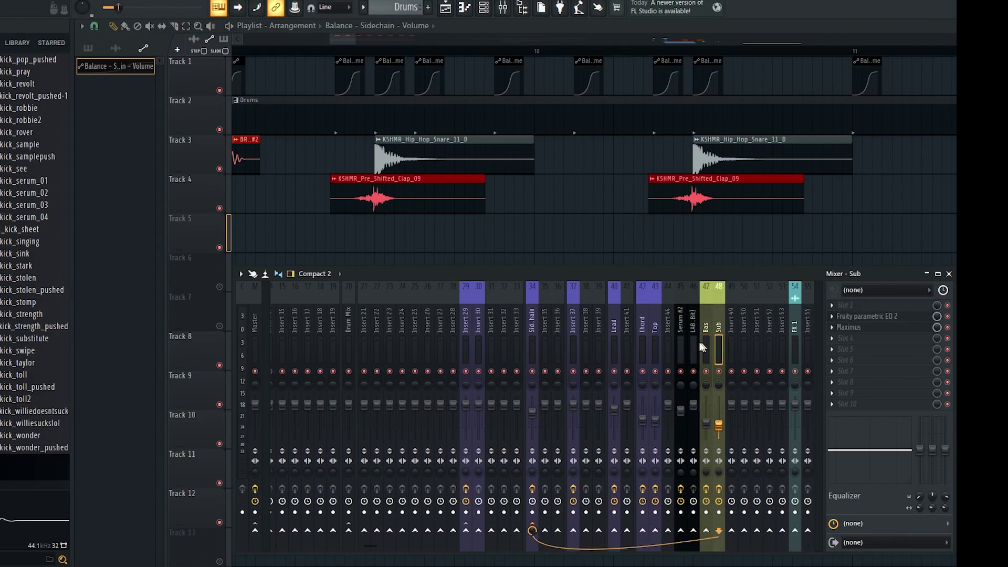
click(642, 344)
click(614, 347)
click(573, 345)
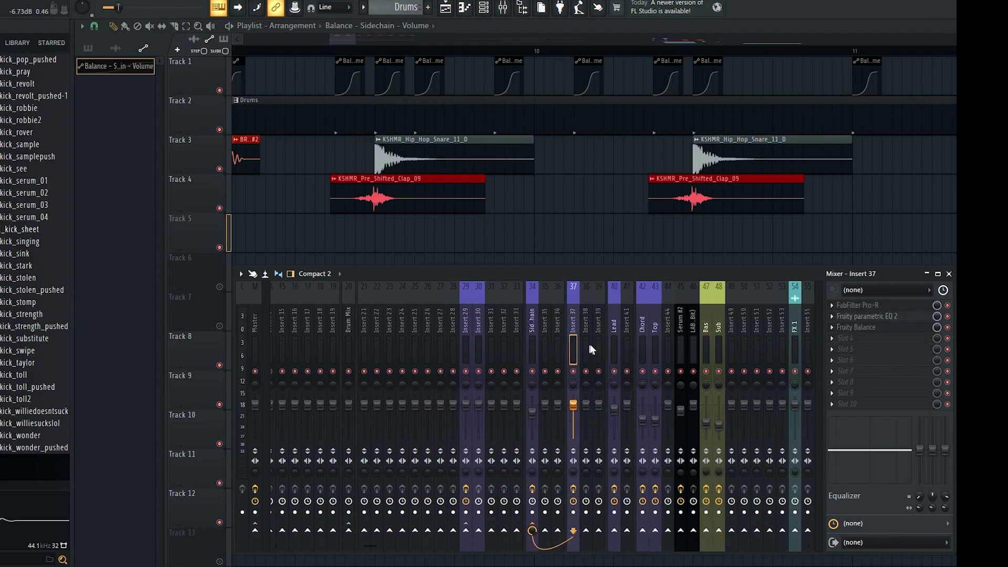
Move the Serum #2 and LABS mixer tracks together to inserts 39 and 40
drag(690, 340, 683, 341)
key(alt+Left)
key(alt+Left)
key(alt+Left)
key(alt+Left)
key(alt+Left)
key(alt+Left)
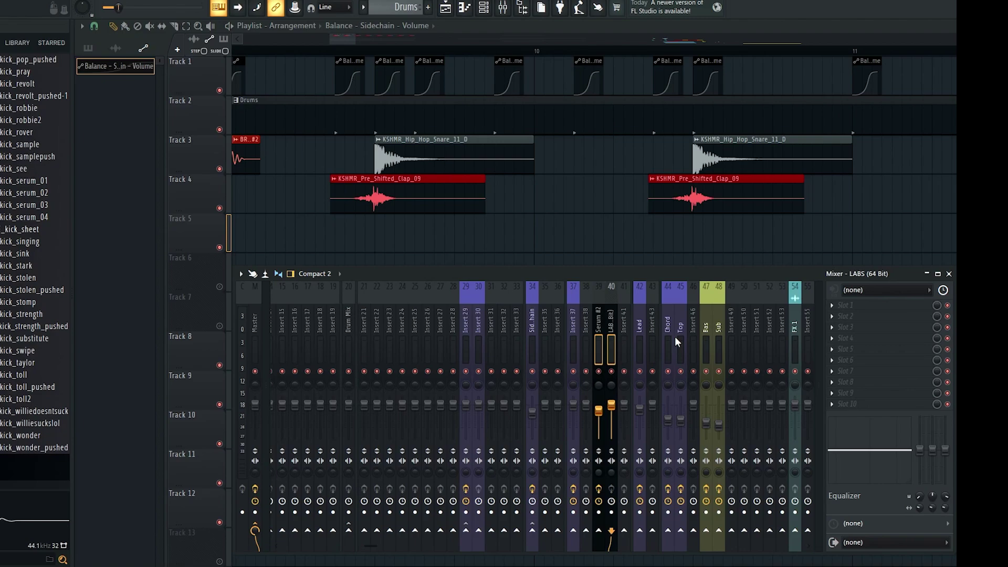
Group the Lead, Chord and Top mixer tracks beside the Bas track on inserts 44 to 46
click(644, 336)
key(alt+Right)
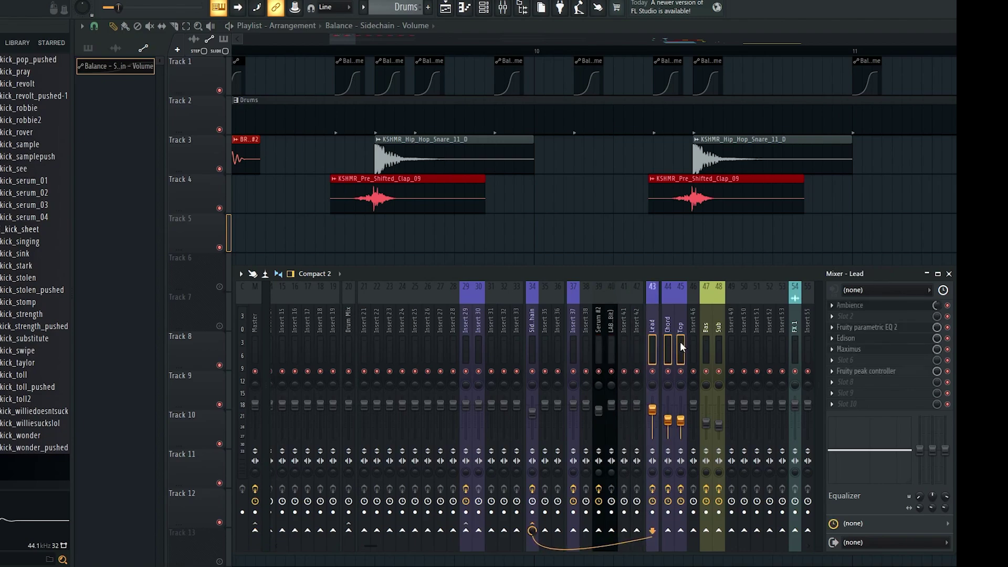
key(alt+Right)
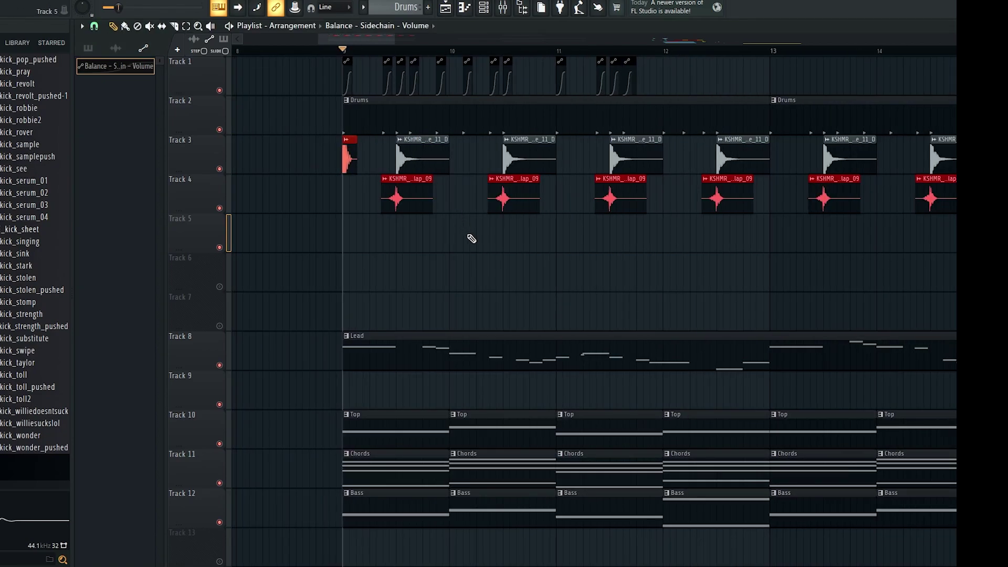
Review the Sidechain mixer track alongside the automation clips on Track 1
click(503, 7)
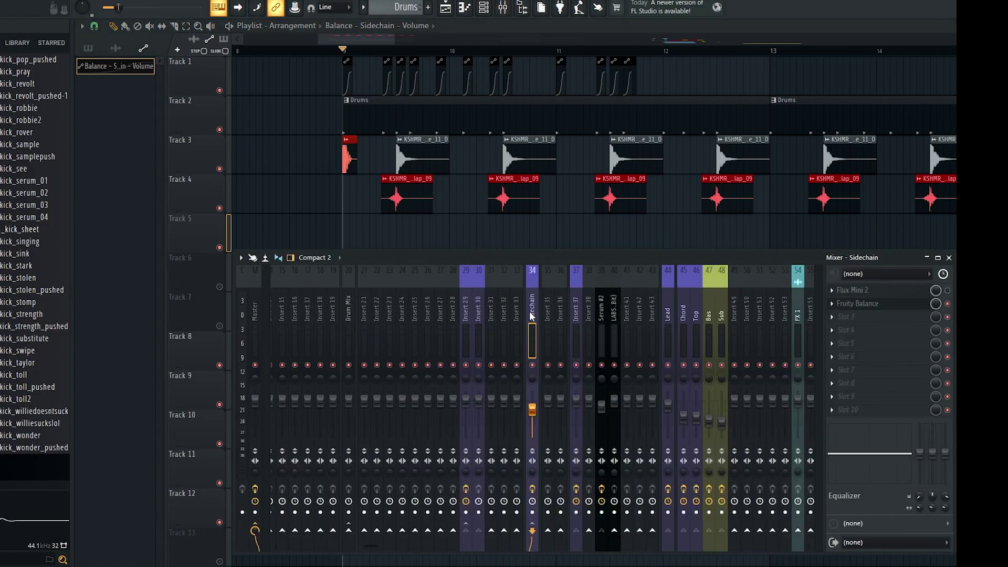
key(F9)
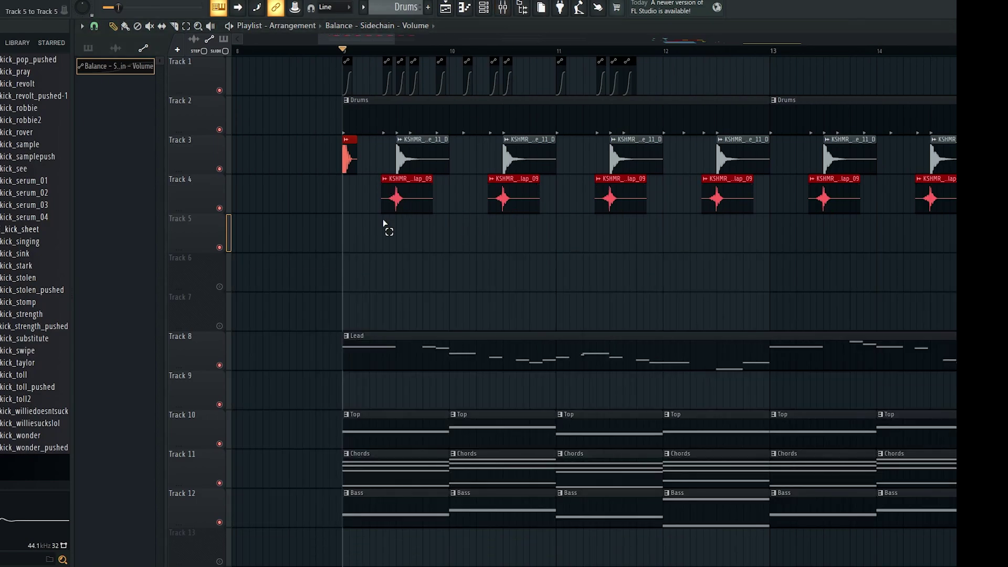
scroll(386, 226, up, 3)
scroll(379, 230, down, 2)
scroll(402, 227, up, 3)
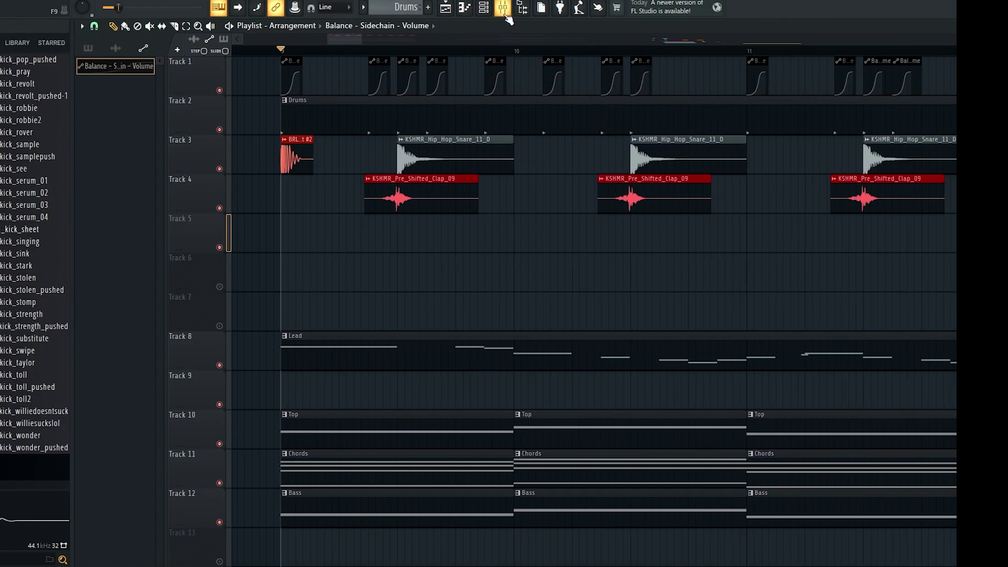
click(505, 15)
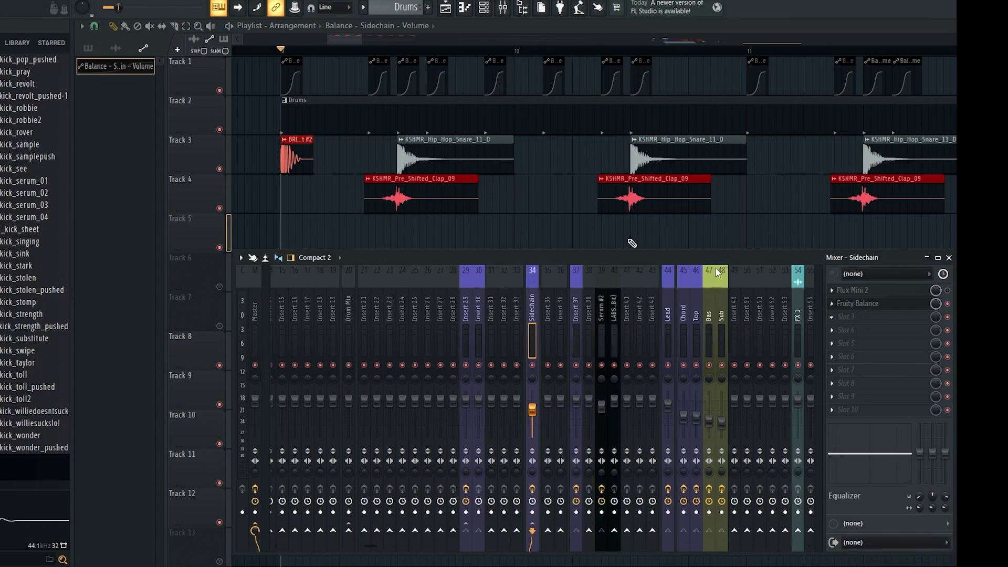
Try raising the start of the sidechain automation curve at bar 9, and undo the change
scroll(276, 94, up, 3)
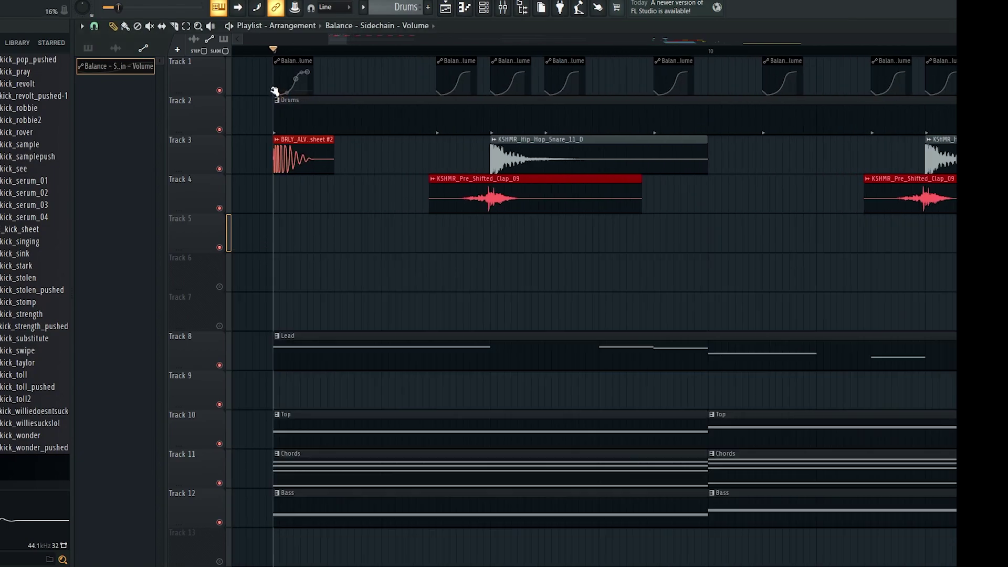
key(F9)
drag(279, 95, 279, 79)
key(ctrl+z)
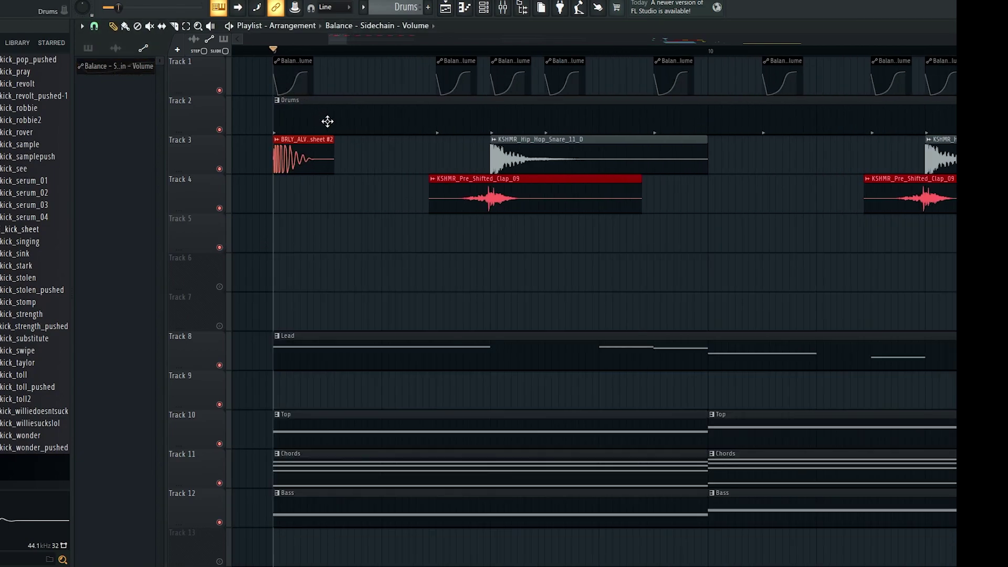
scroll(362, 215, down, 3)
click(503, 8)
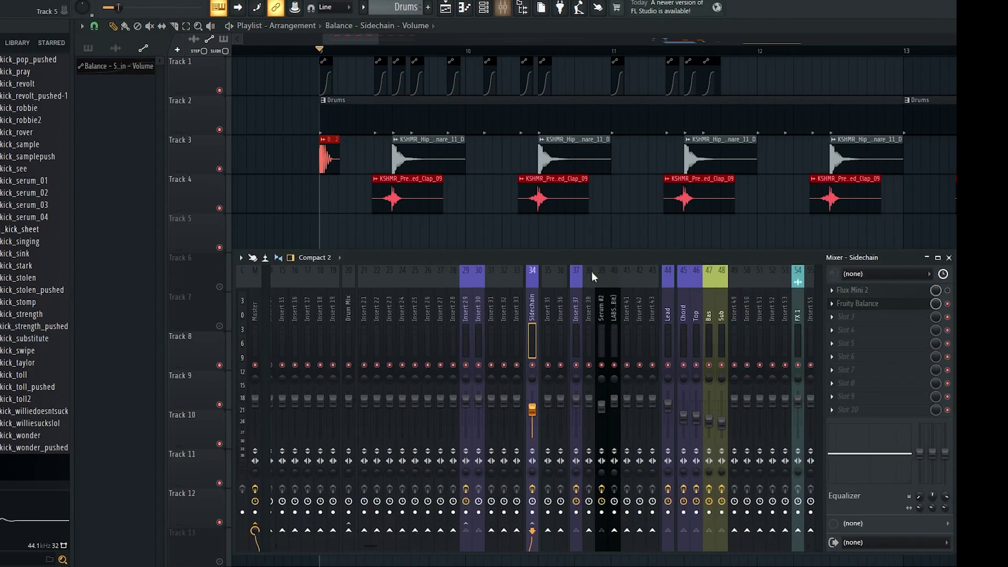
key(F9)
Complete the sidechain clips through bar 12 and duplicate them over the second Drums clip in bars 13 to 16
scroll(407, 243, down, 3)
scroll(420, 254, up, 1)
scroll(297, 252, up, 6)
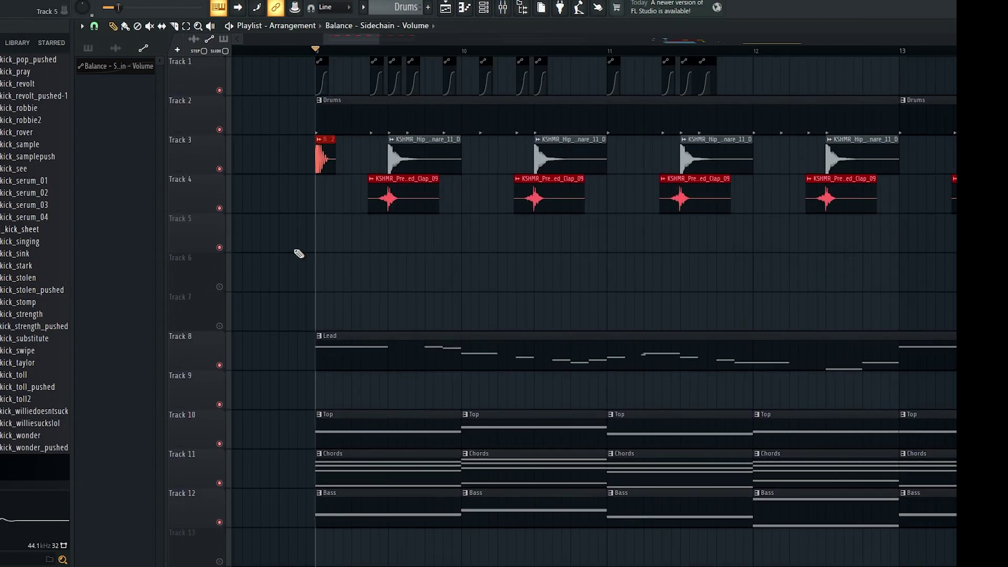
drag(335, 78, 686, 86)
scroll(271, 104, down, 4)
drag(278, 84, 856, 87)
ctrl+click(850, 90)
scroll(285, 225, up, 4)
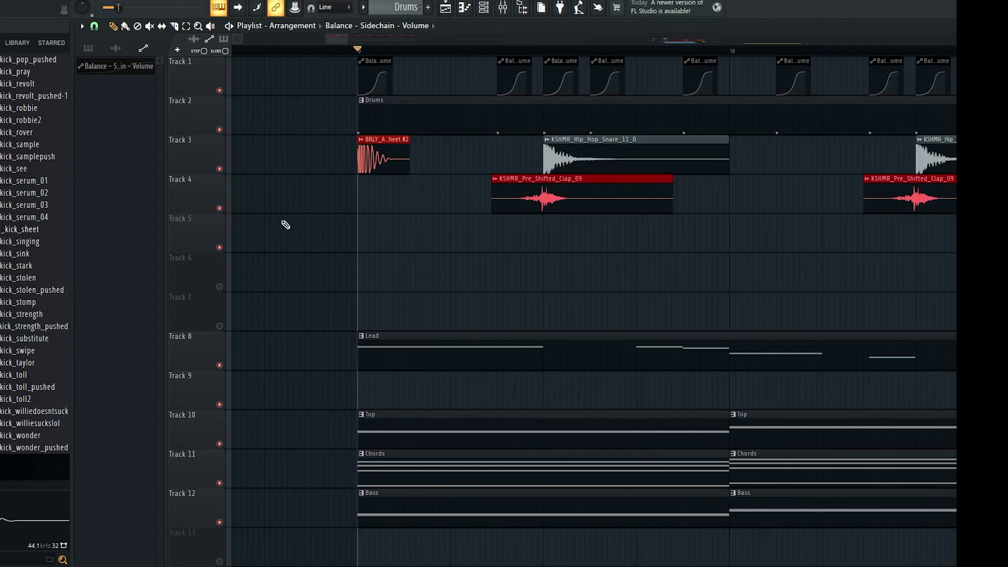
Play back the arrangement from bar 9 and check the Sidechain track's levels in the mixer
scroll(286, 225, down, 2)
key(space)
scroll(346, 198, down, 3)
key(F9)
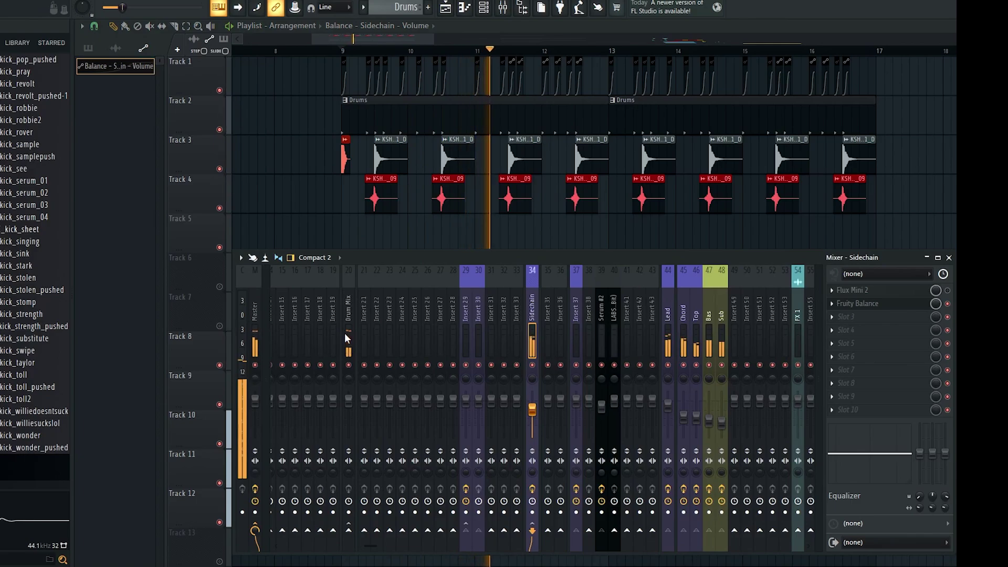
key(F9)
scroll(526, 285, down, 3)
scroll(527, 284, up, 3)
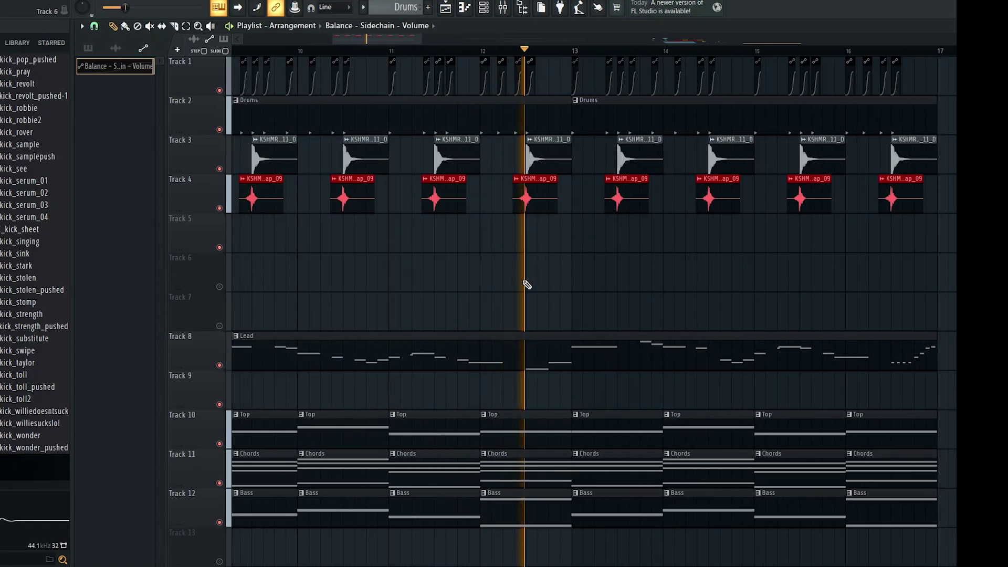
key(space)
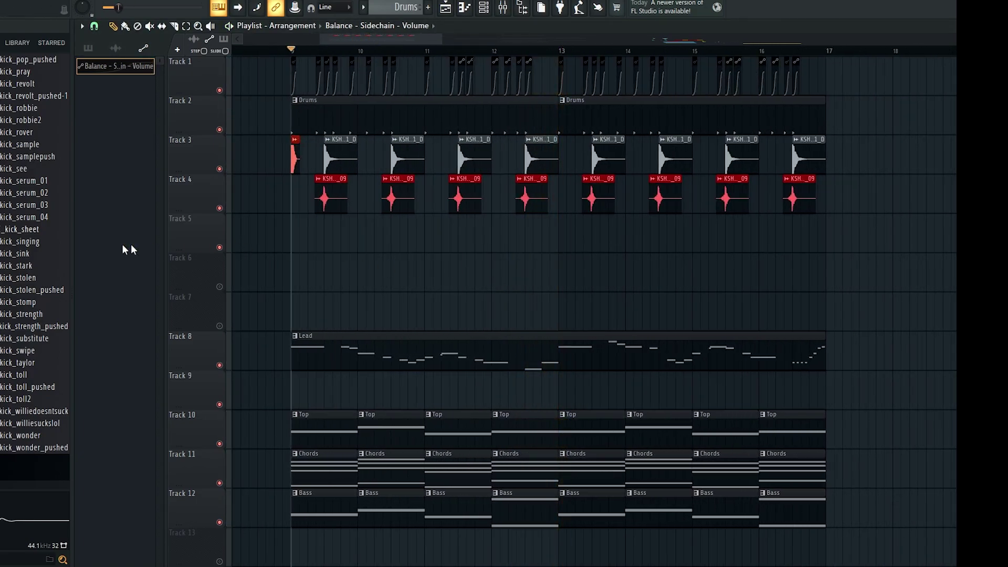
Review the sidechain, drum, snare and clap clips on Tracks 1 to 4 and the Drum Mix mixer track
scroll(26, 237, up, 10)
drag(900, 210, 293, 84)
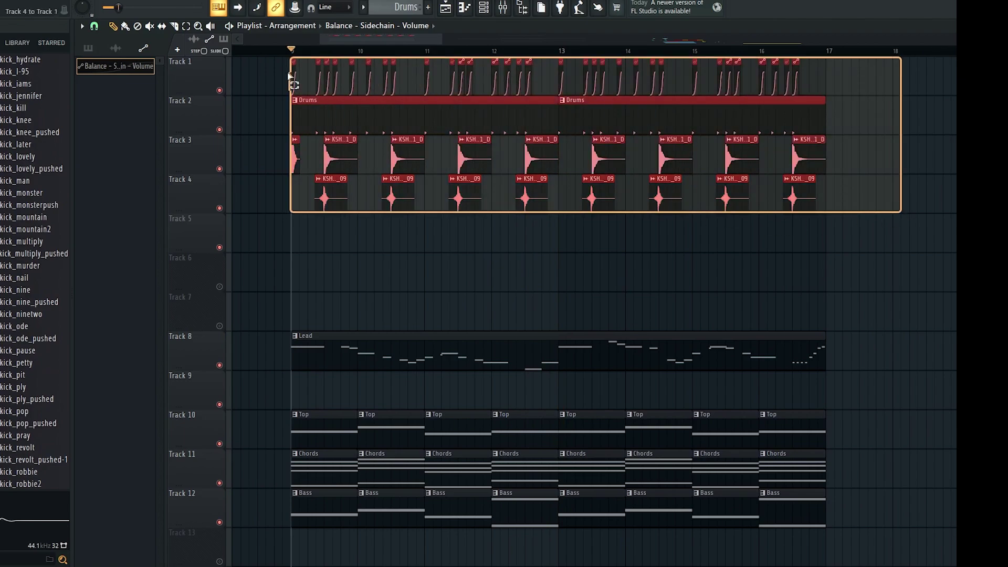
ctrl+click(279, 231)
click(503, 8)
click(347, 347)
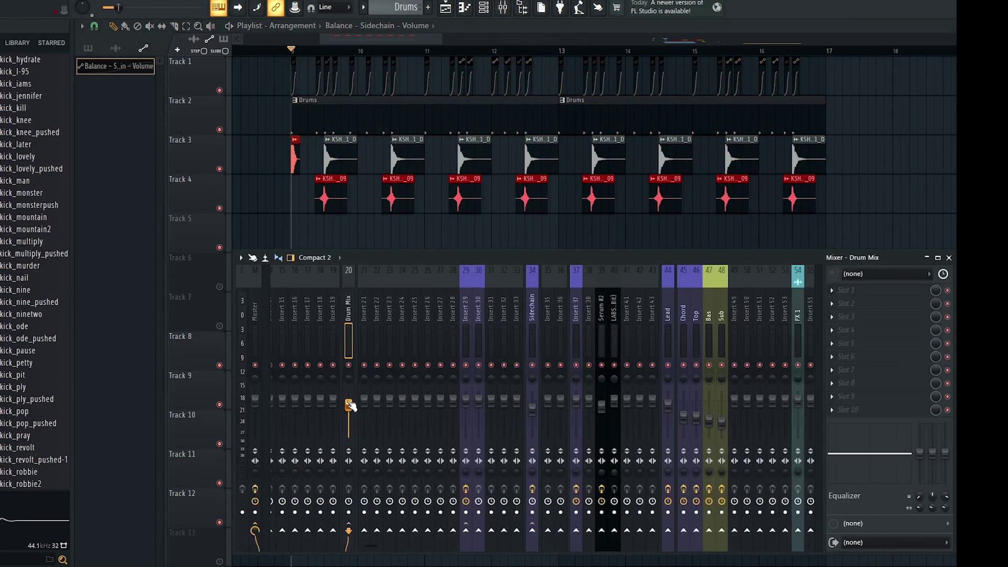
key(F9)
drag(269, 209, 845, 95)
ctrl+click(846, 96)
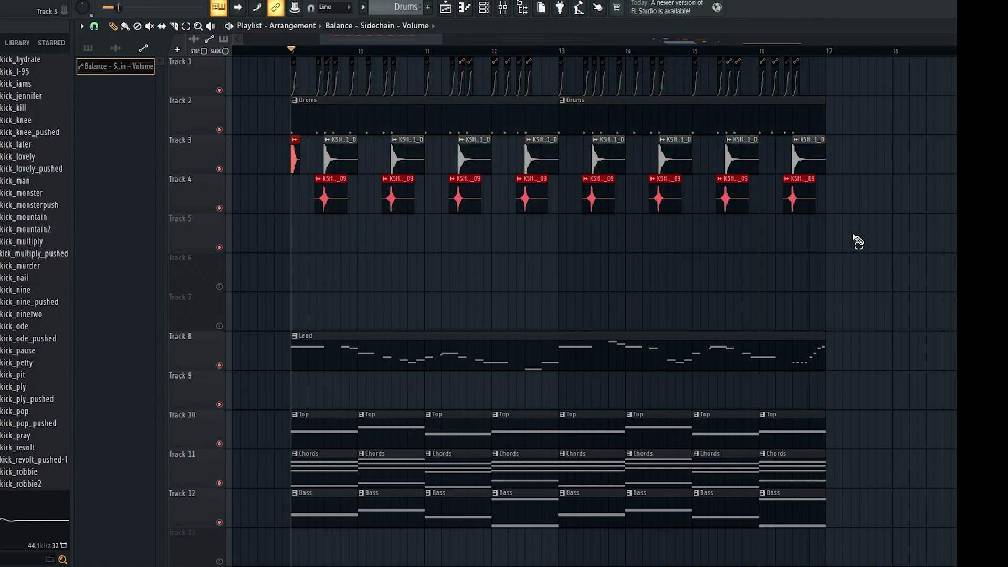
drag(855, 238, 293, 76)
ctrl+click(269, 224)
scroll(260, 226, up, 2)
scroll(451, 227, down, 3)
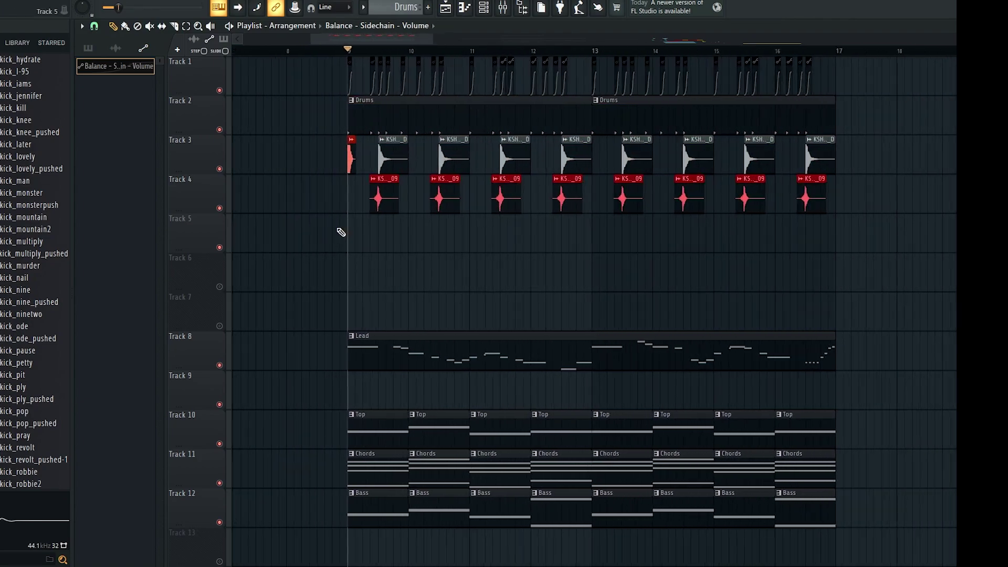
Browse the sample packs for hi-hat sounds, including the hat fill samples
scroll(338, 231, up, 3)
scroll(28, 209, up, 7)
scroll(30, 213, up, 5)
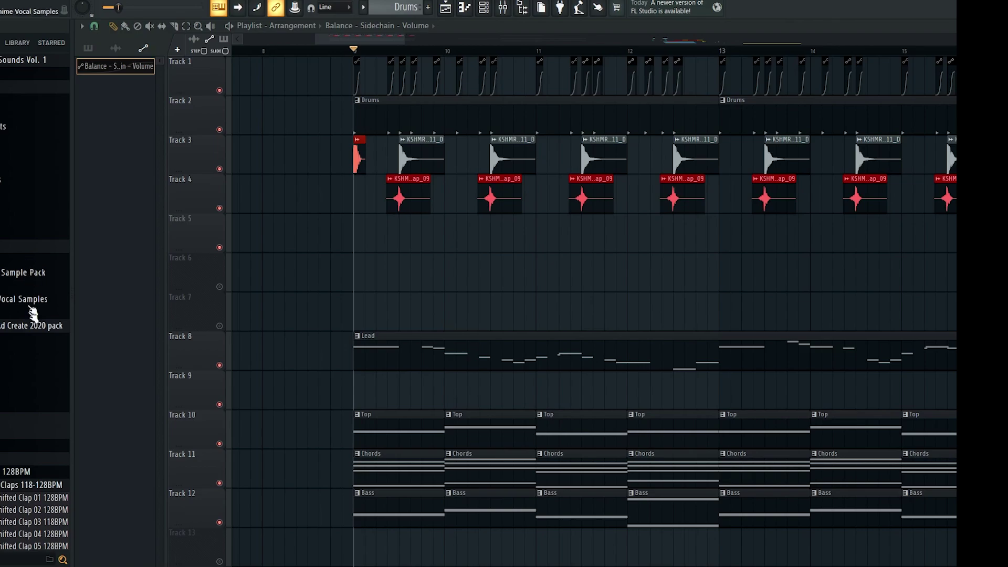
scroll(20, 447, down, 5)
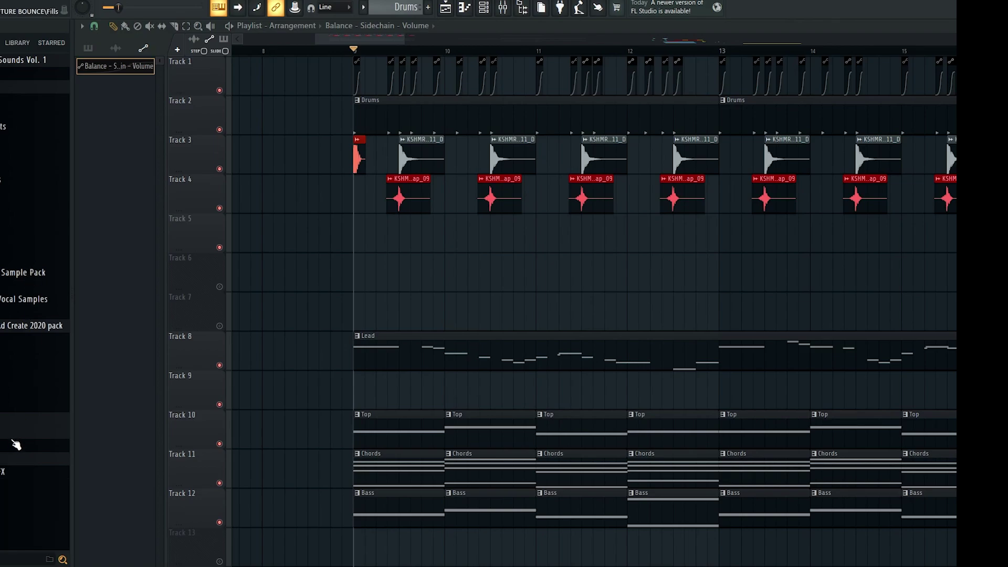
scroll(32, 294, up, 10)
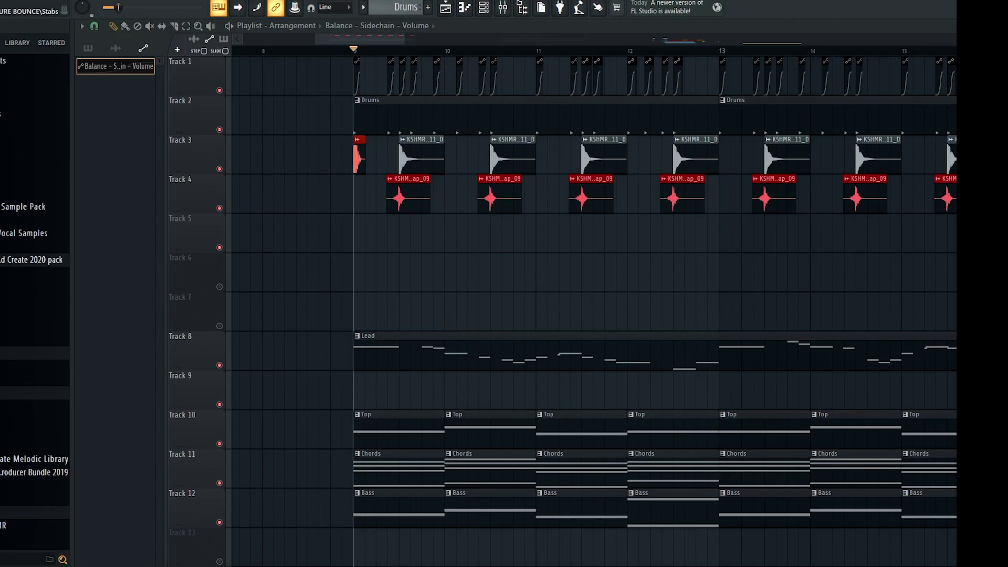
scroll(340, 262, up, 3)
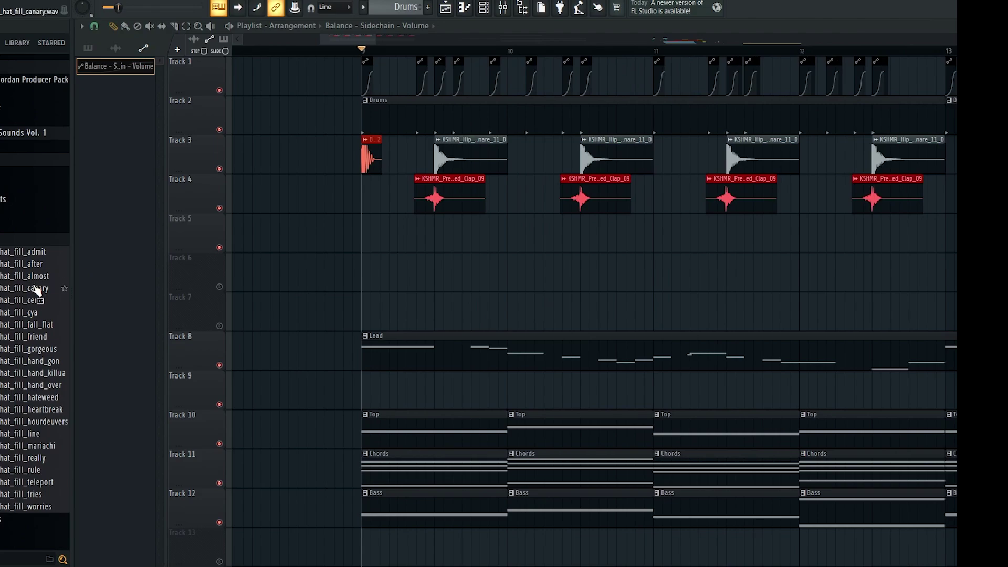
scroll(322, 236, down, 3)
Add a channel rack filter group named Percs
click(484, 7)
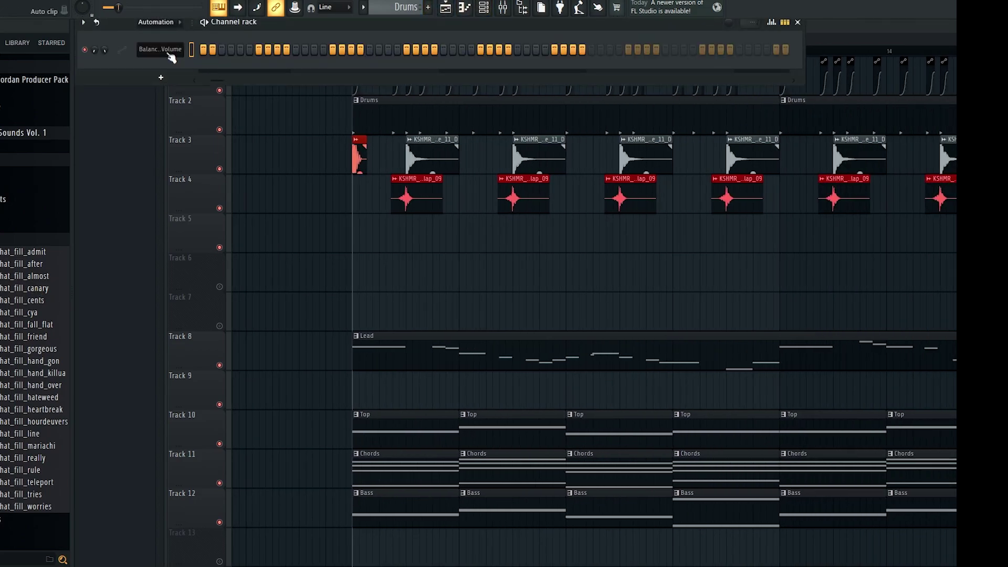
click(176, 23)
click(161, 74)
right_click(177, 24)
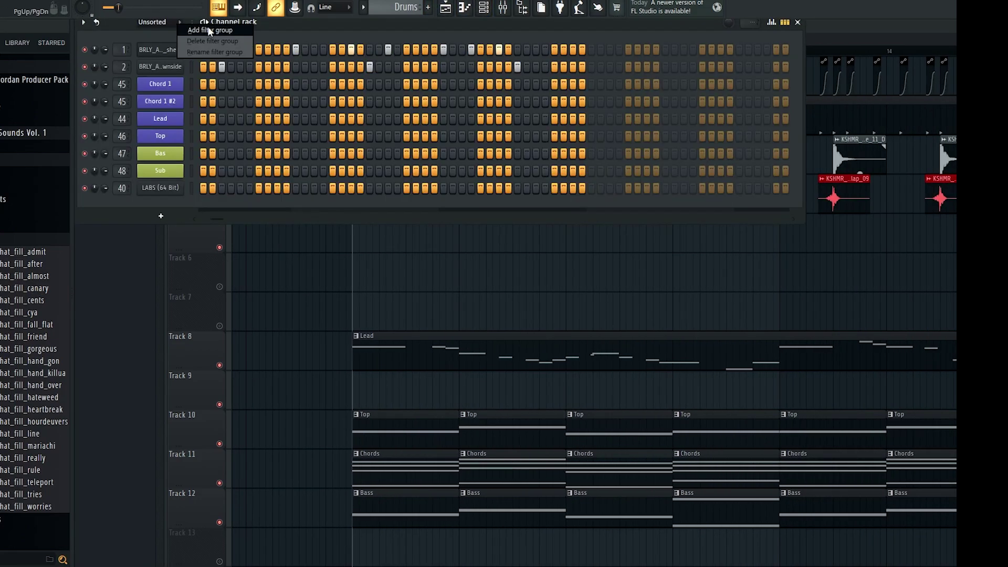
click(207, 29)
text(Percs)
key(Return)
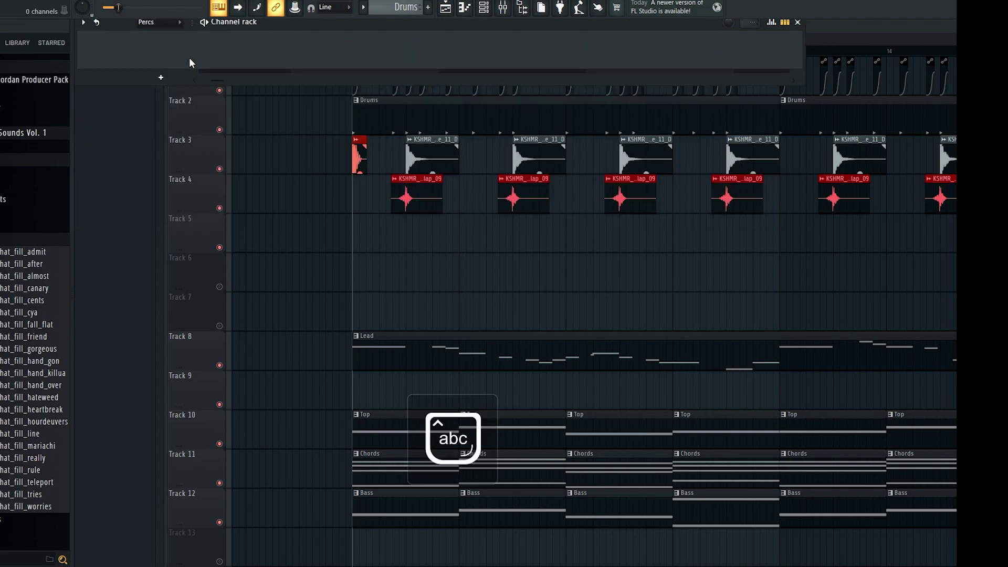
Audition hi-hat samples and add the Cymatics hi-hats 17, 14 and 9 as channels in the Percs group
click(9, 301)
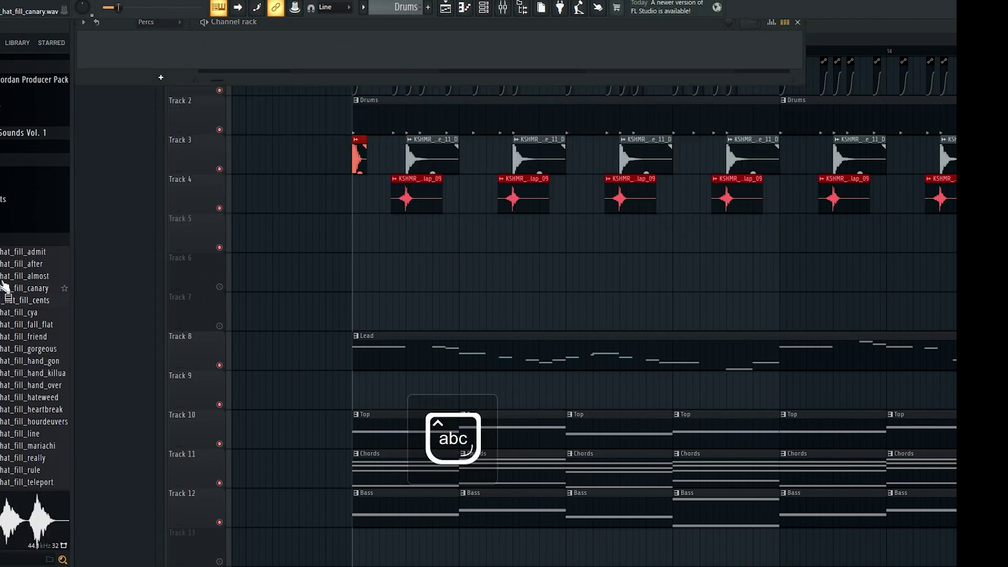
scroll(4, 286, down, 10)
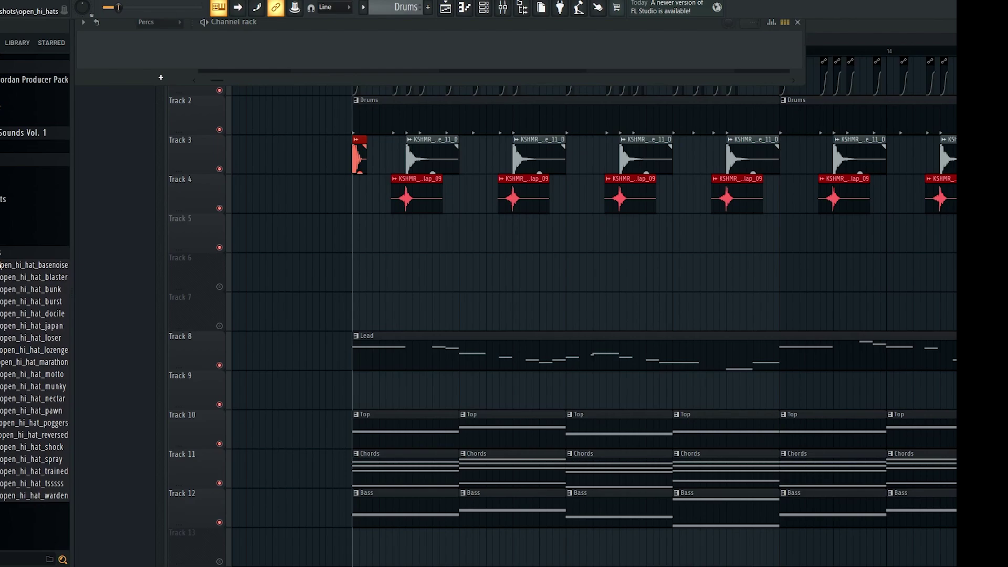
scroll(2, 286, up, 15)
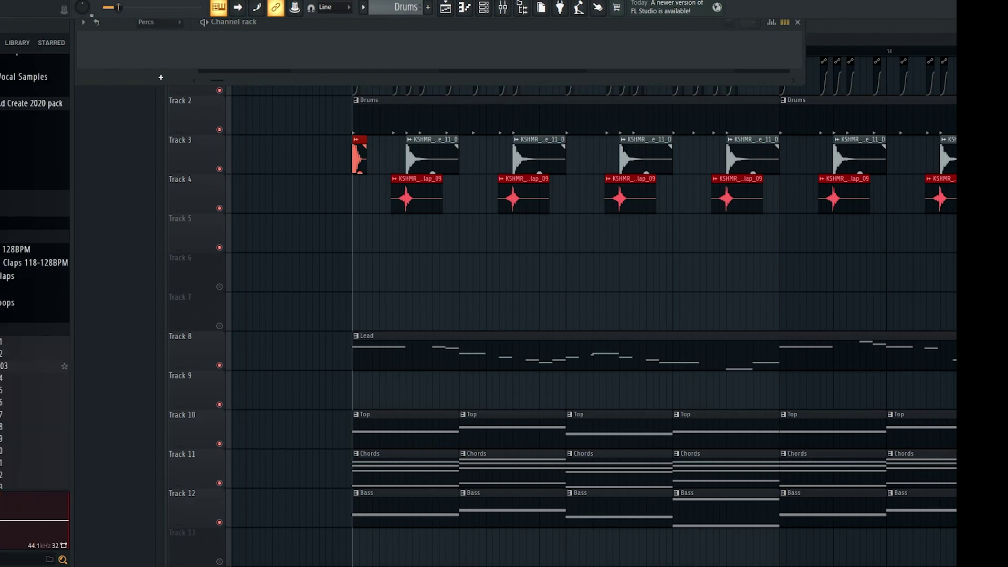
scroll(4, 414, down, 3)
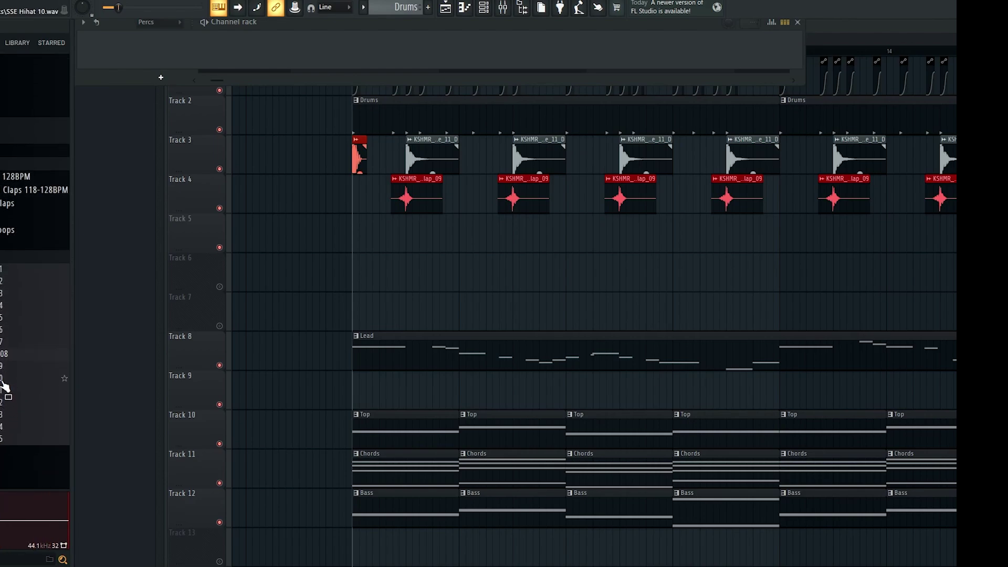
drag(4, 380, 196, 82)
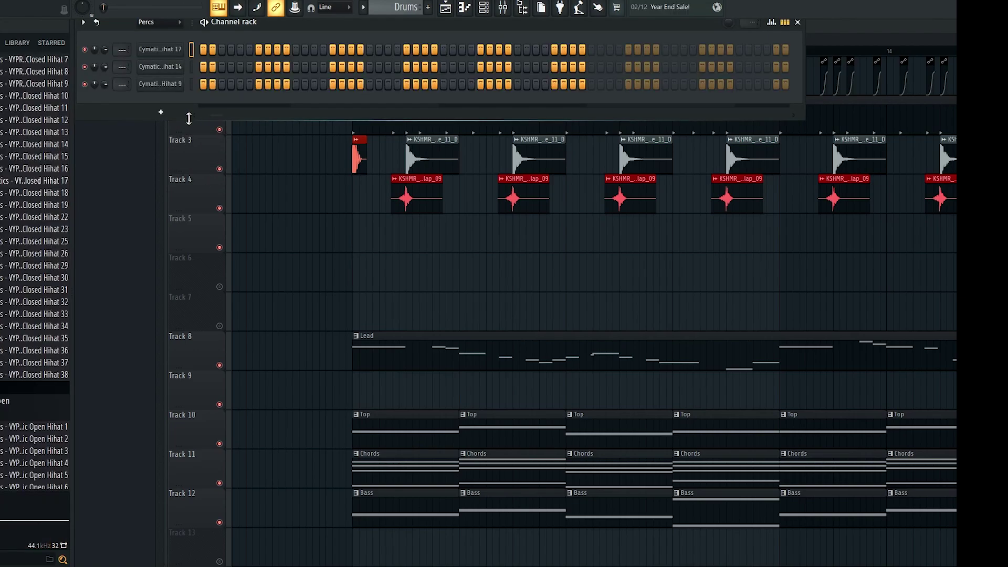
Fill hi-hat 9 every two steps and hi-hat 14 every four, and place the Percs pattern on Track 5 at bar 9
right_click(162, 68)
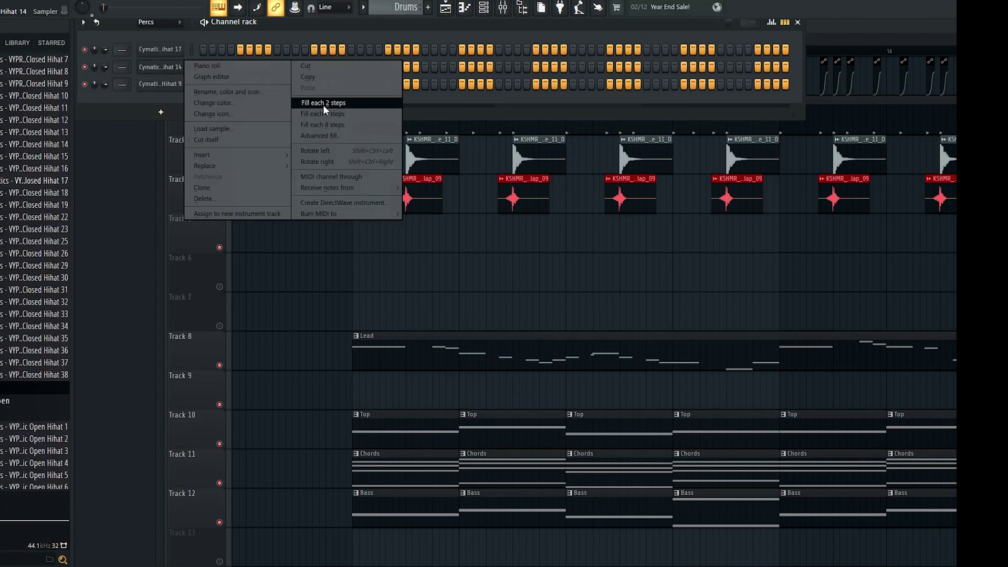
click(323, 105)
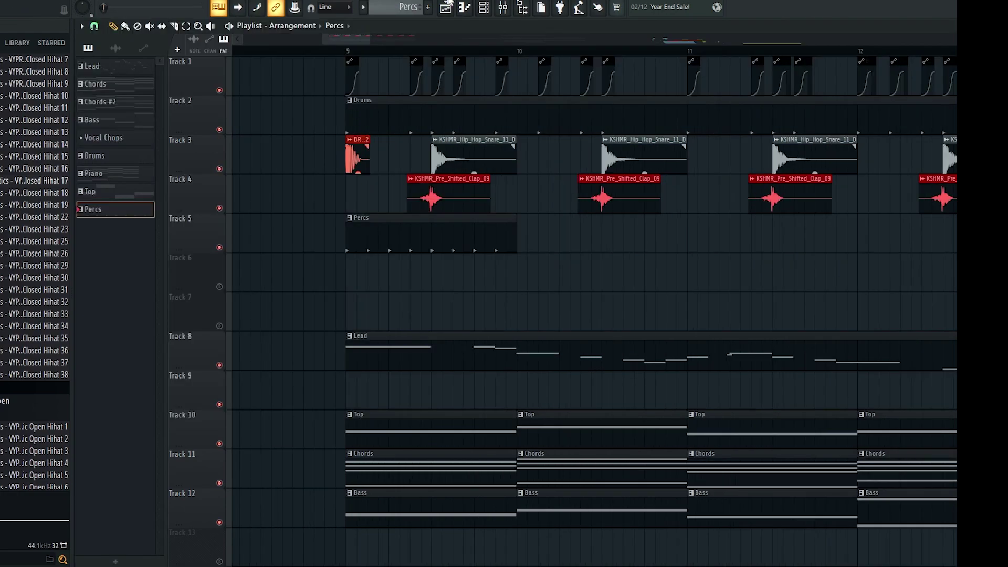
click(483, 8)
key(space)
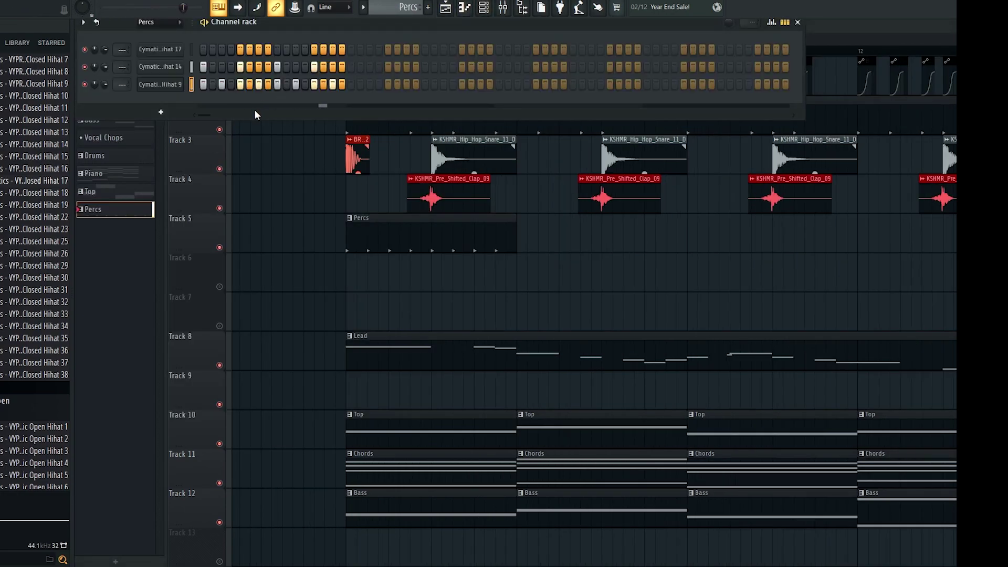
Audition the VYPR open hi-hat samples and add open hi-hat 16 as a channel in the Percs group
click(160, 49)
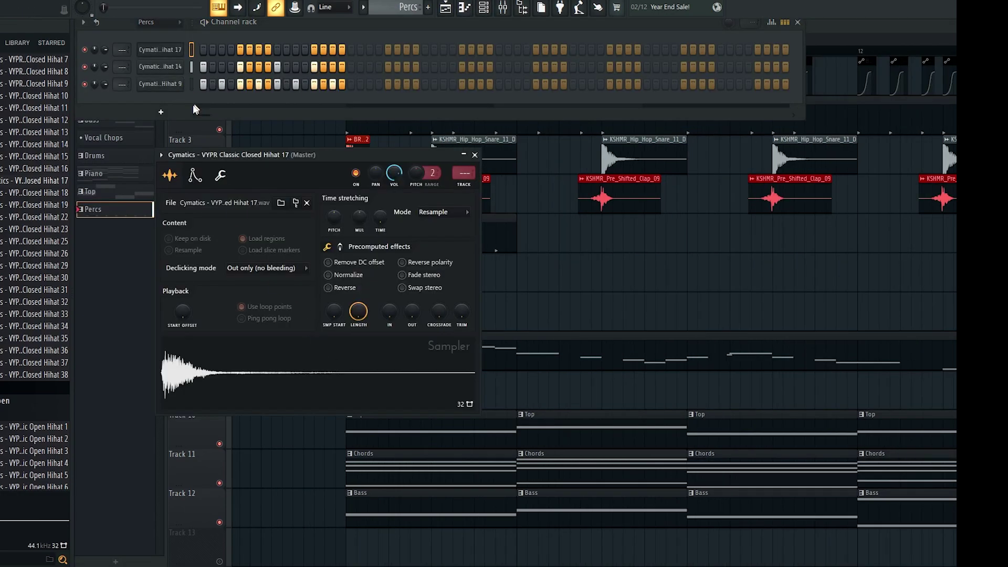
click(27, 301)
scroll(28, 316, down, 4)
click(20, 306)
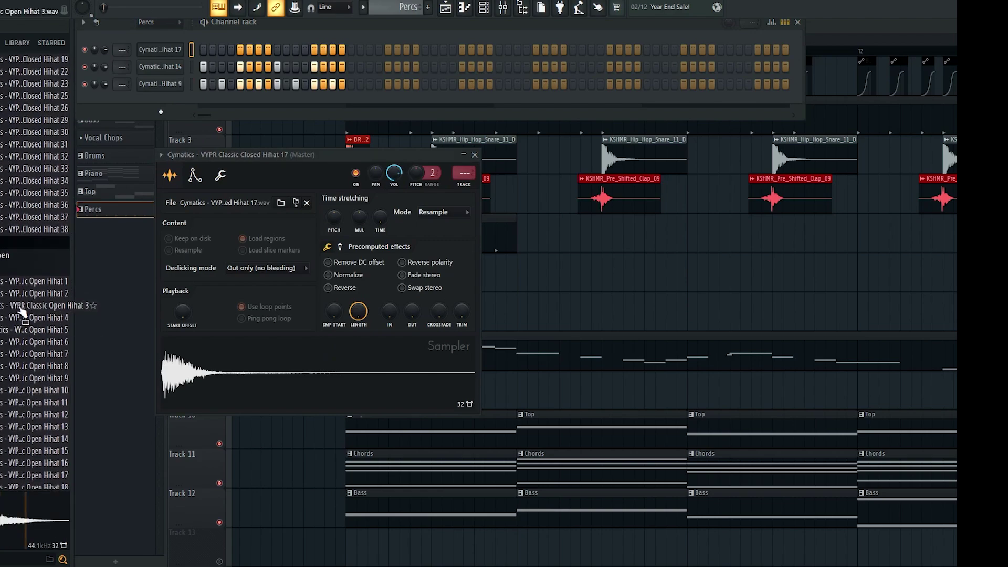
click(19, 295)
click(35, 331)
scroll(33, 325, down, 3)
click(27, 298)
click(24, 330)
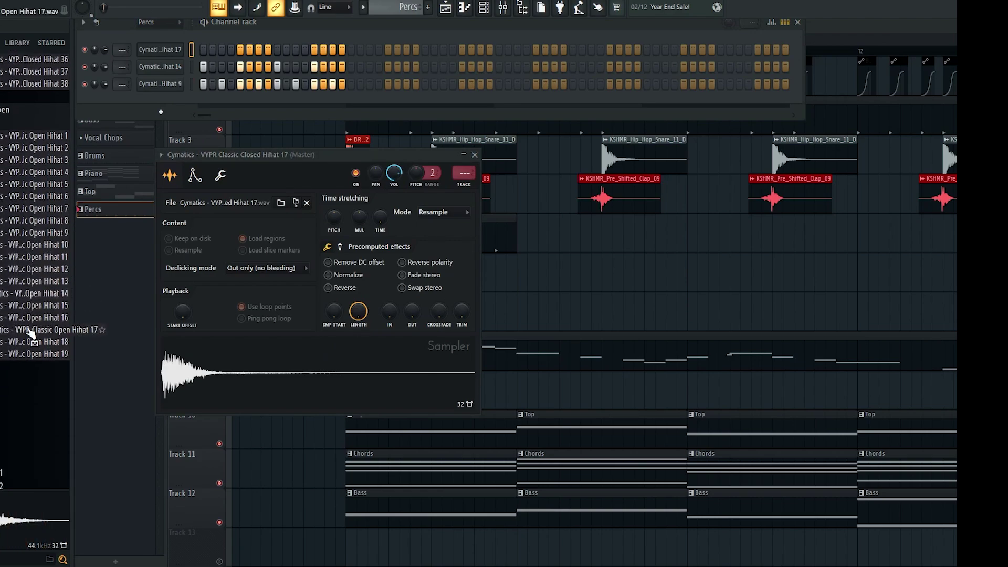
click(24, 354)
scroll(19, 346, up, 9)
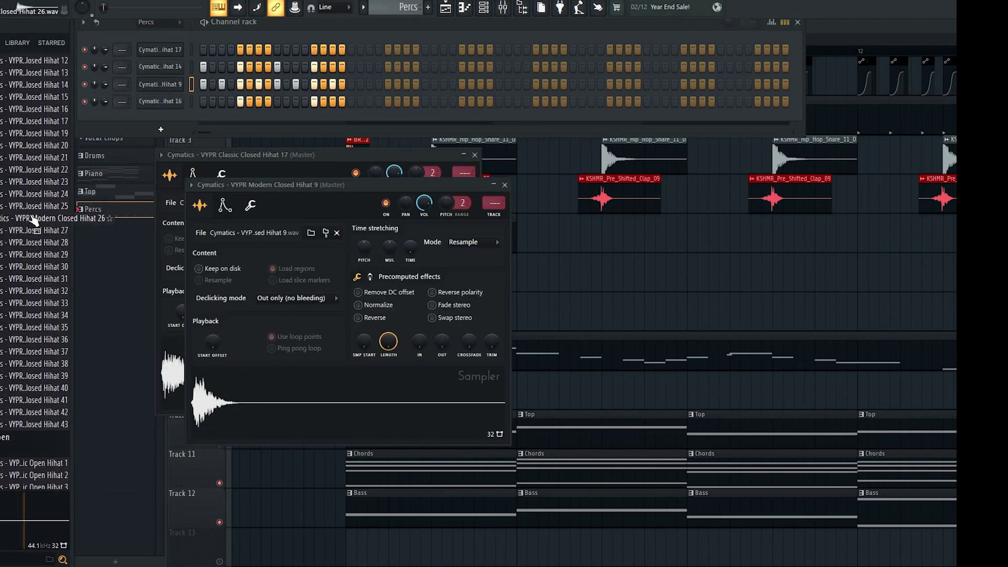
Replace the closed hi-hat 9 sample with VYPR Modern Closed Hihat 25, and name the channels CH1, CH2 and OH
drag(33, 207, 161, 86)
key(space)
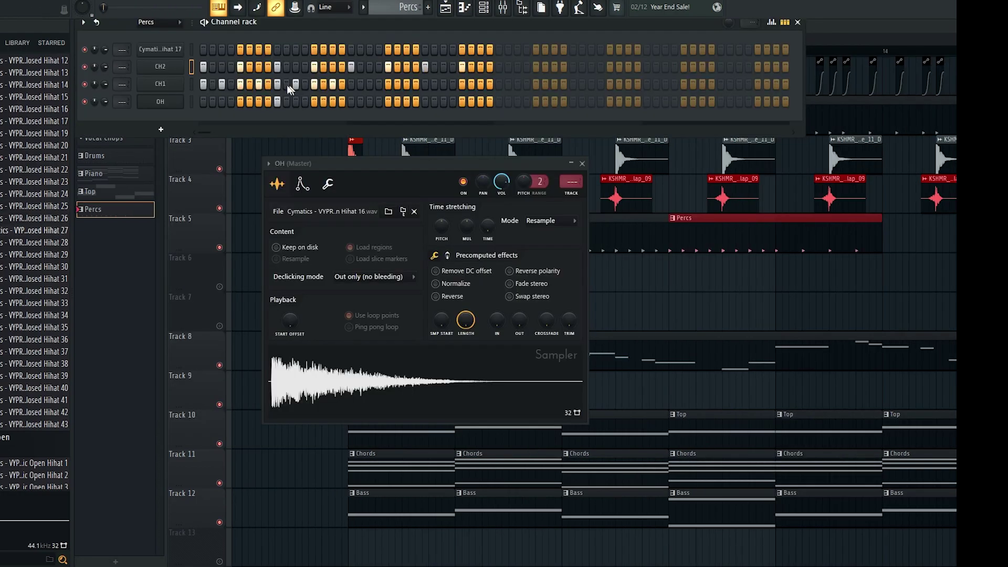
Fill CH1 every two steps across the two-bar Percs pattern and add an OH hit on step 25
right_click(172, 85)
click(340, 120)
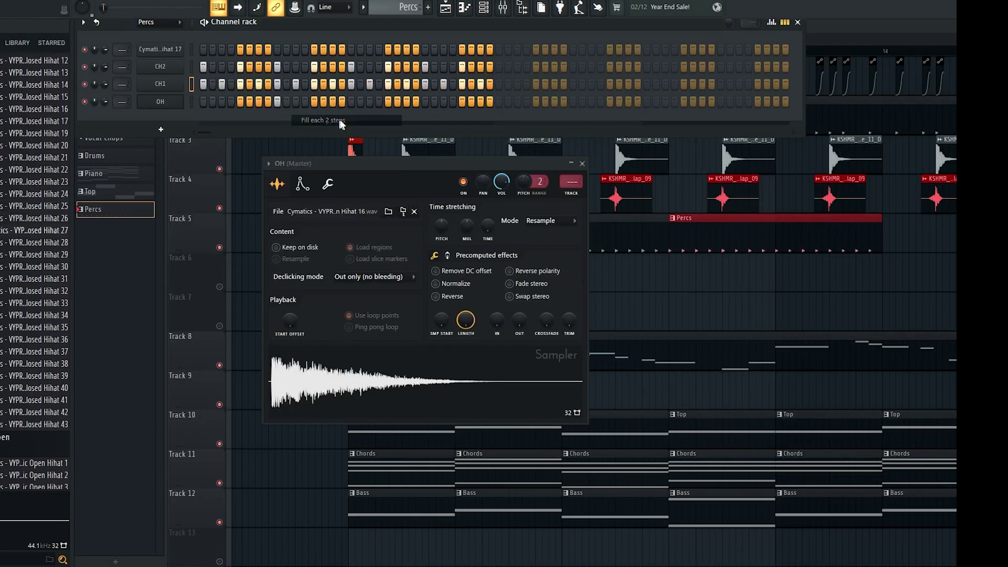
click(425, 102)
Open CH1 in the piano roll, add a fast five-note hi-hat roll around the middle of bar 2, and play it back
click(173, 85)
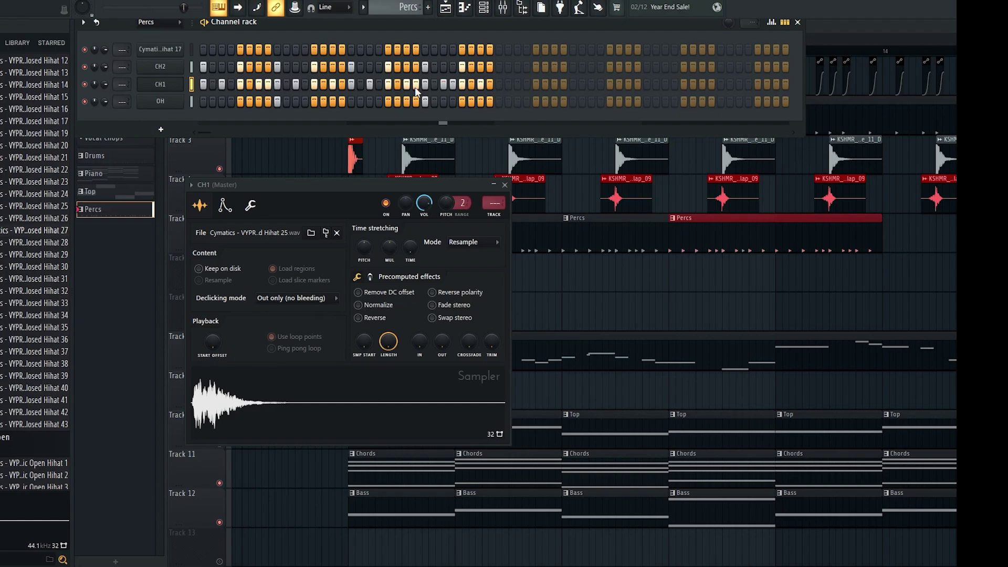
click(464, 8)
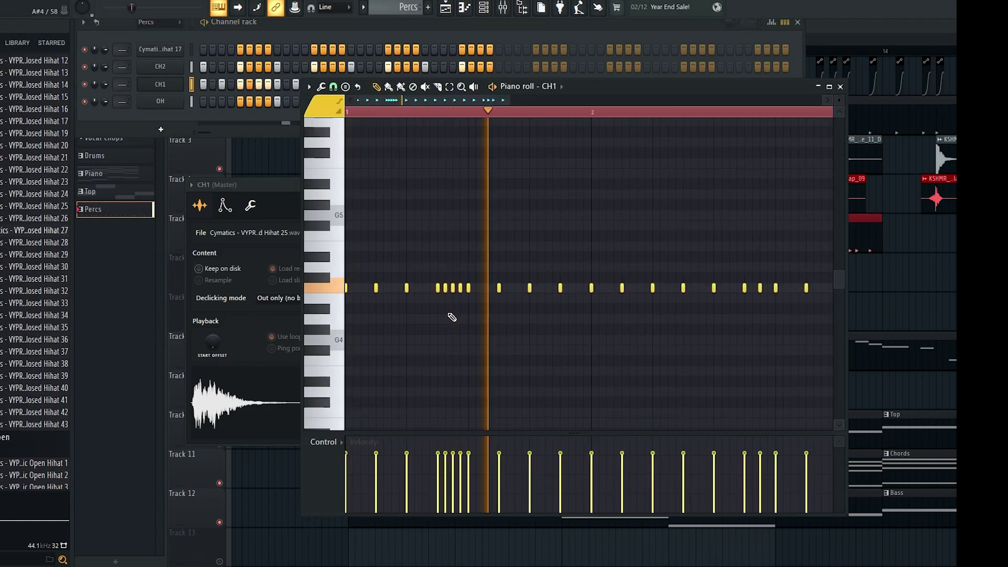
scroll(457, 311, down, 1)
key(space)
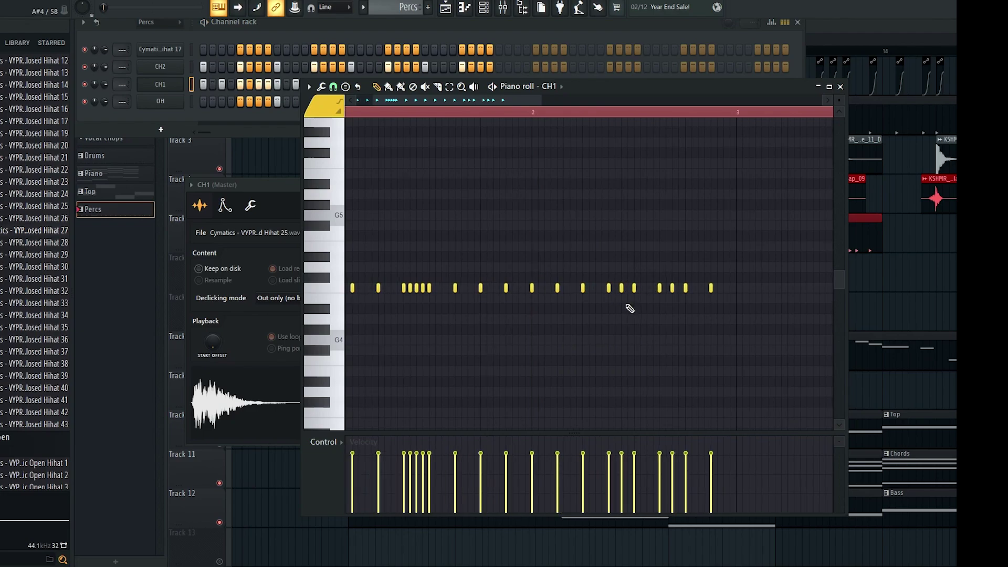
scroll(624, 295, up, 1)
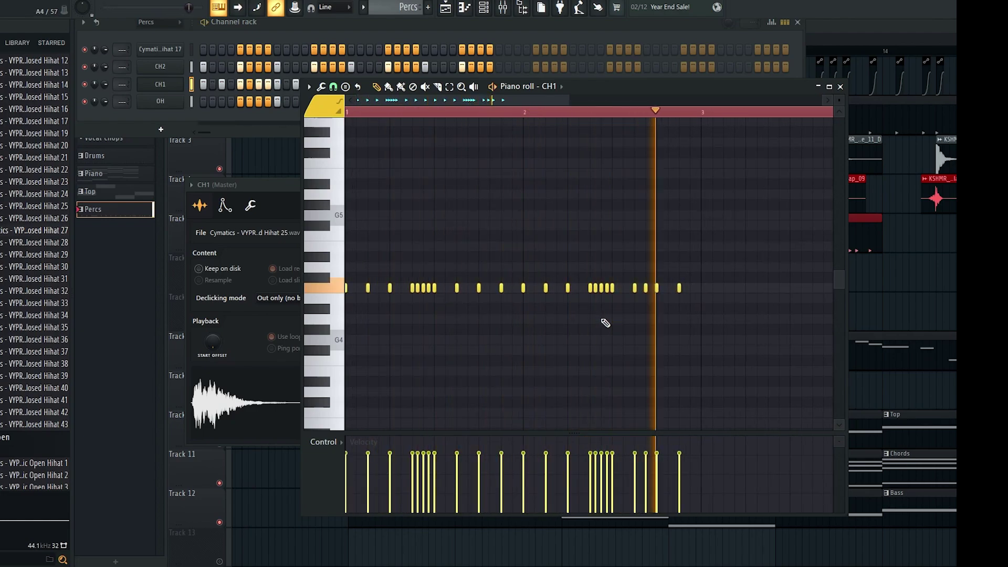
key(space)
scroll(413, 305, up, 1)
scroll(413, 305, up, 2)
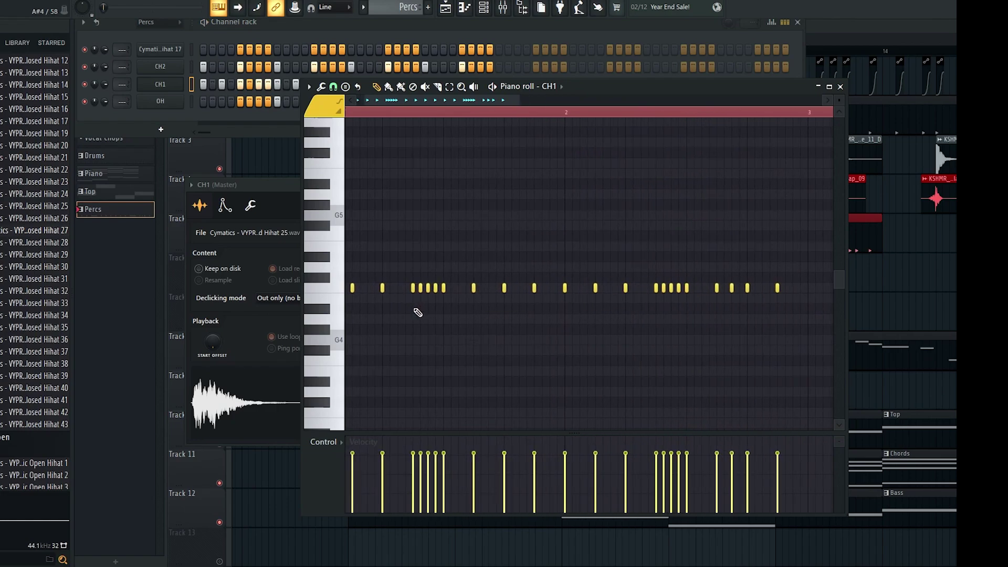
Move the first four notes of the fast hi-hat roll in bar 1 up an octave
mouse_move(416, 310)
mouse_down()
mouse_move(439, 266)
mouse_move(420, 319)
mouse_up()
drag(416, 272, 464, 249)
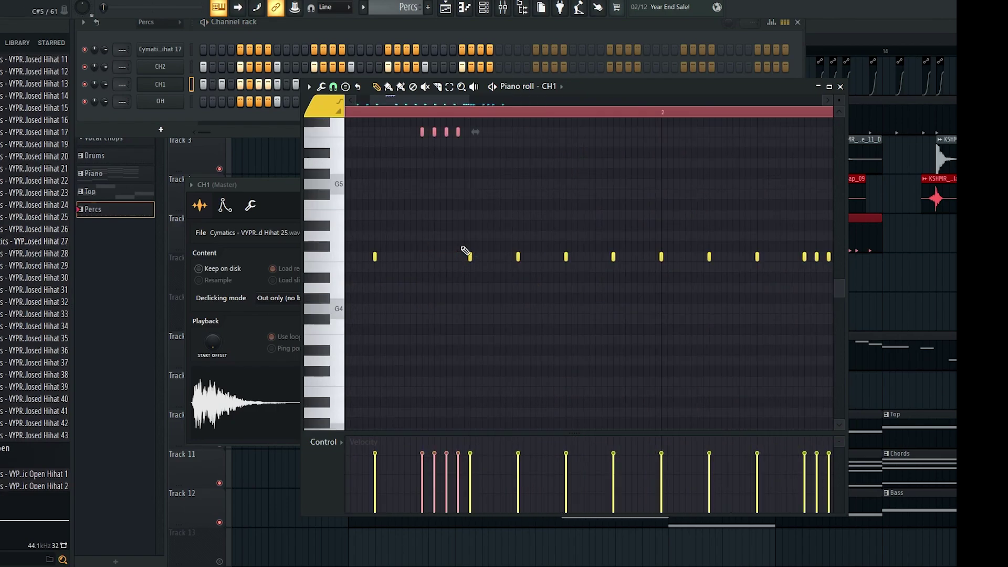
scroll(465, 251, down, 3)
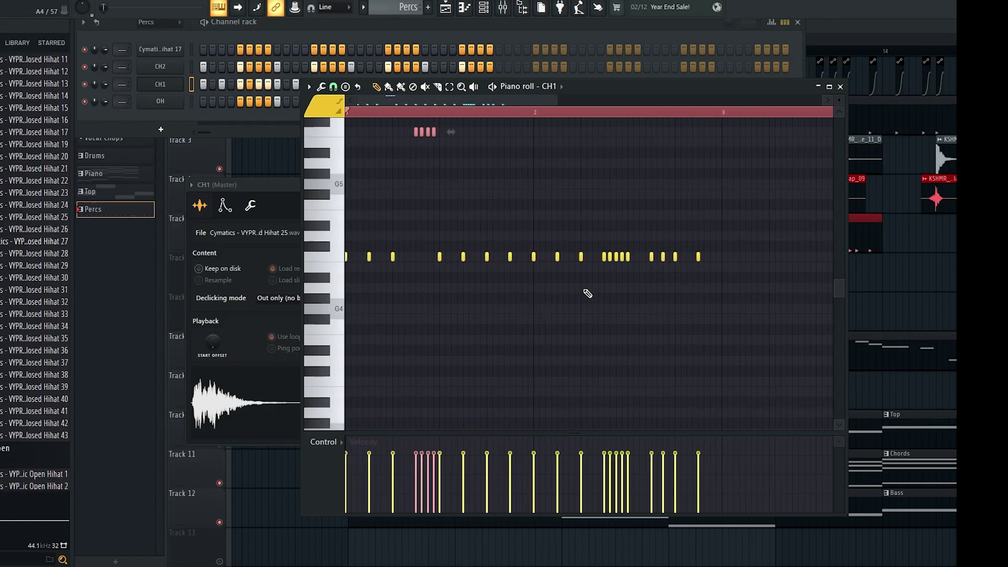
scroll(493, 262, up, 2)
scroll(390, 222, up, 2)
Show note pan and alternate the four raised roll notes between left and right, starting on the left
click(332, 442)
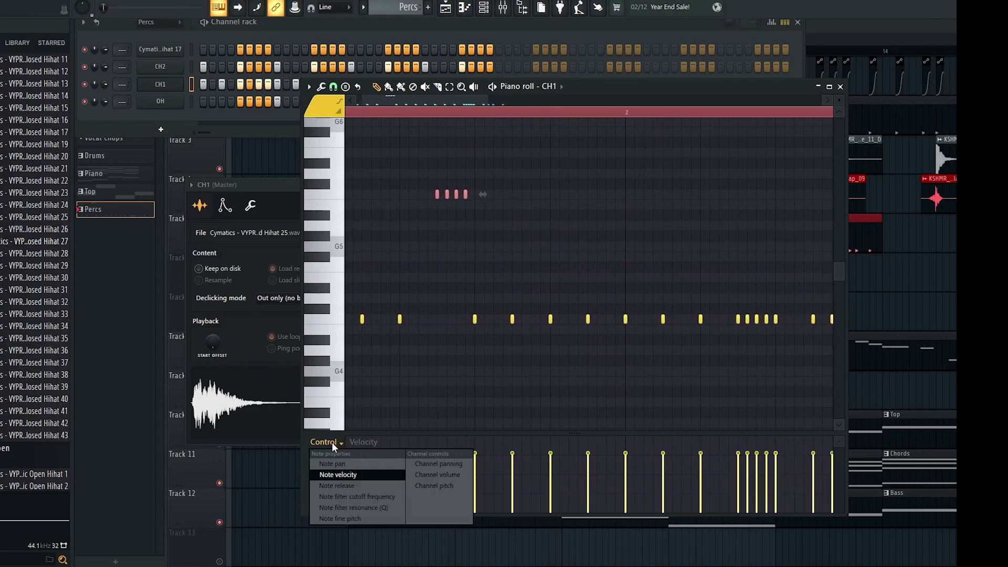
click(339, 464)
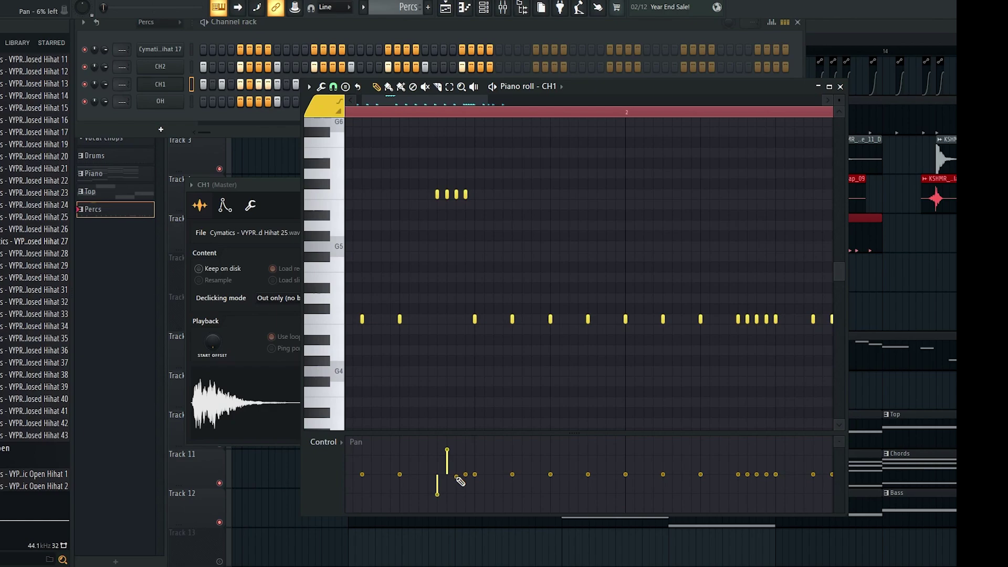
drag(458, 491, 466, 449)
scroll(531, 370, down, 2)
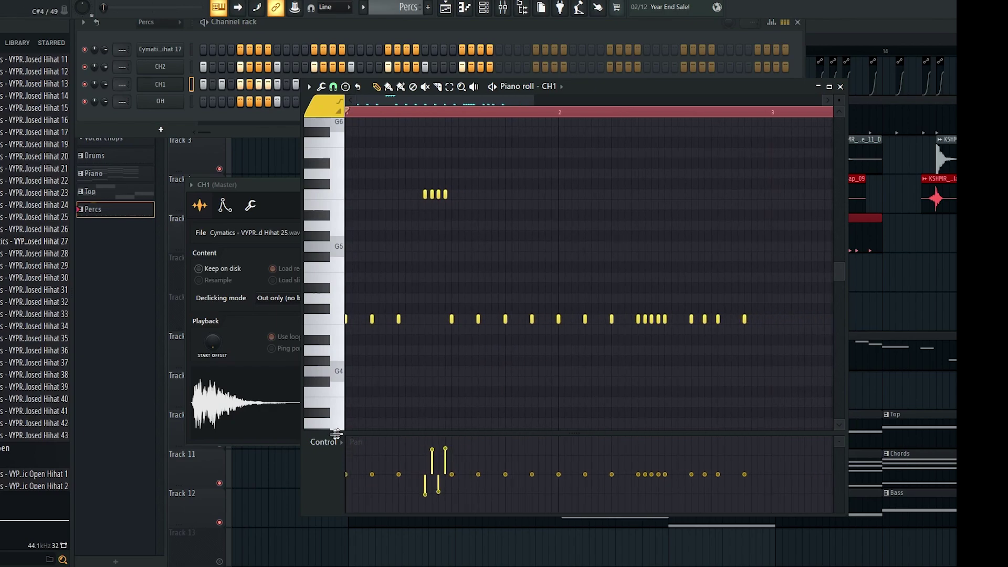
Show note velocity, shape a rising velocity ramp over the four raised roll notes in bar 1, and play it back
click(330, 442)
click(349, 479)
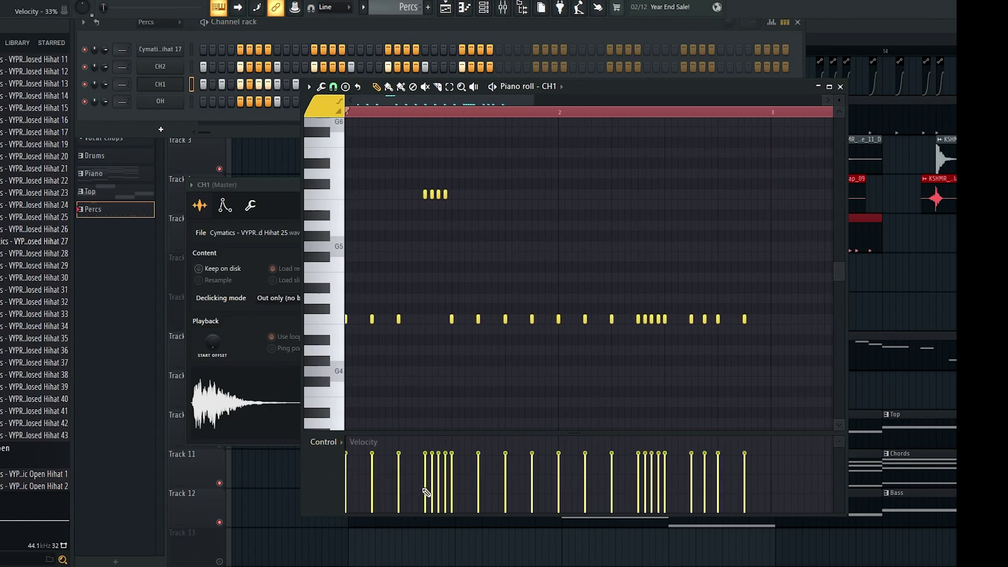
drag(427, 512, 438, 478)
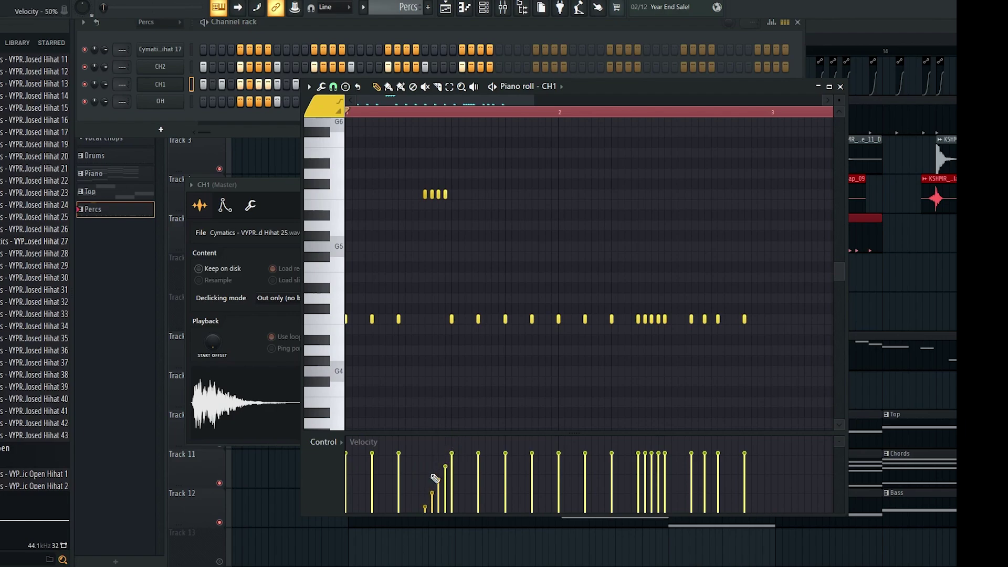
scroll(513, 281, down, 1)
key(space)
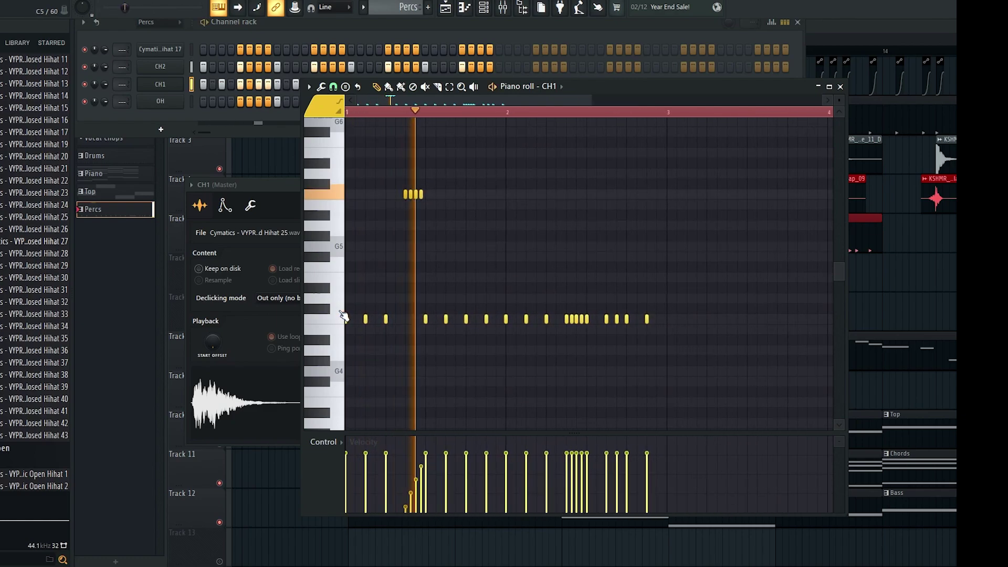
key(space)
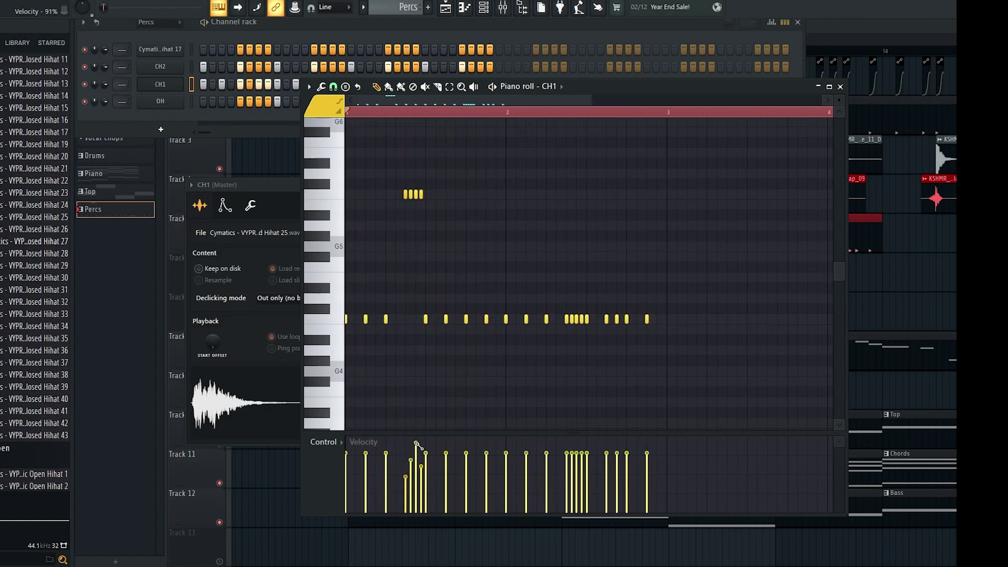
key(space)
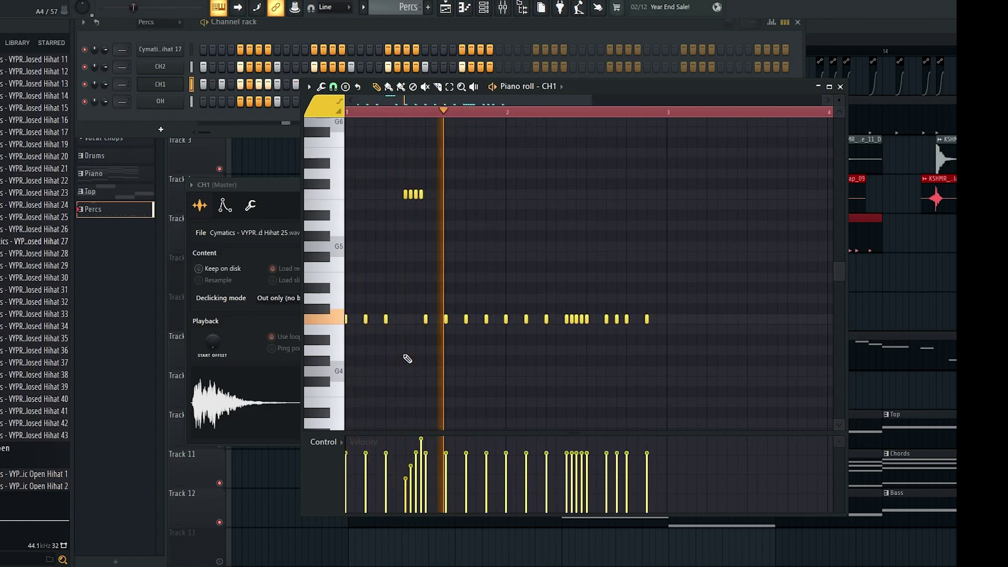
key(space)
key(space)
Select the four raised roll notes, move them down an octave in line with the other CH1 notes, and play the pattern
scroll(385, 373, up, 2)
drag(421, 241, 498, 182)
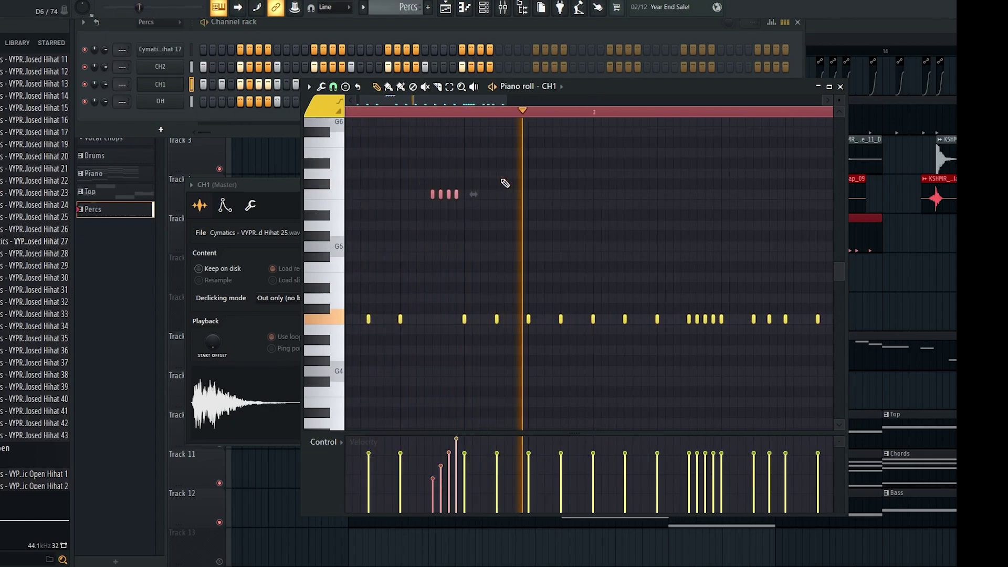
key(space)
key(ctrl+Down)
key(space)
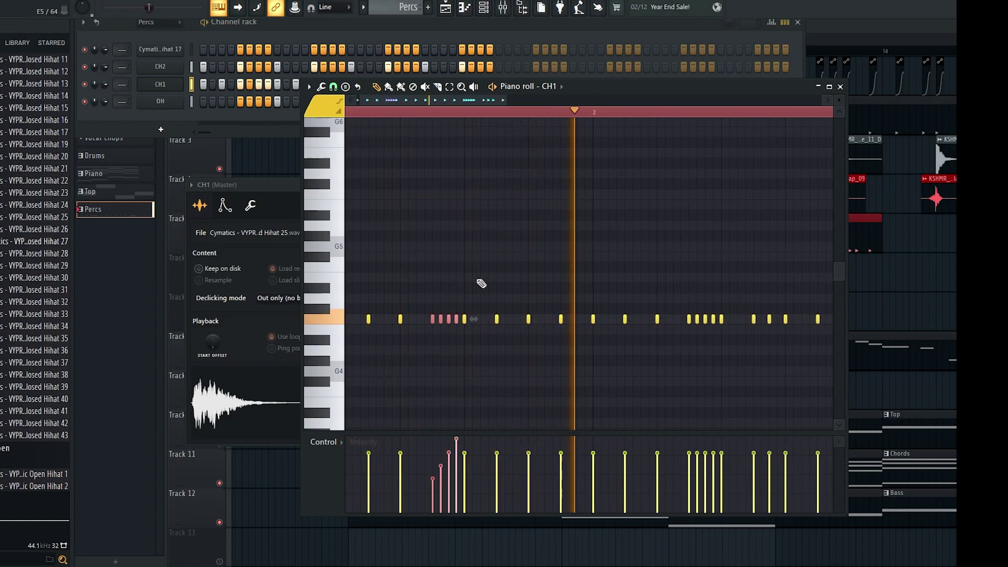
key(space)
ctrl+click(503, 348)
scroll(496, 362, down, 2)
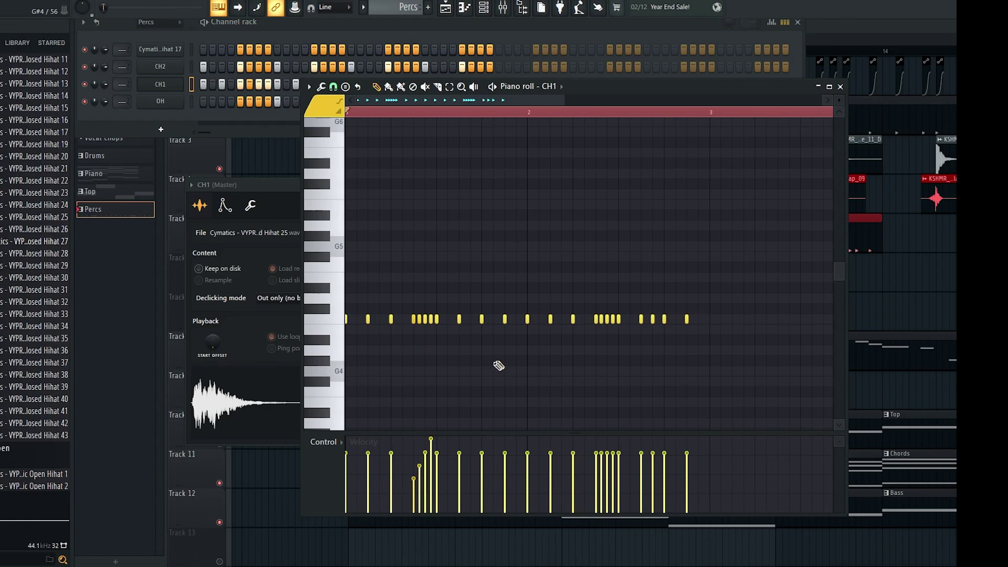
scroll(415, 342, up, 2)
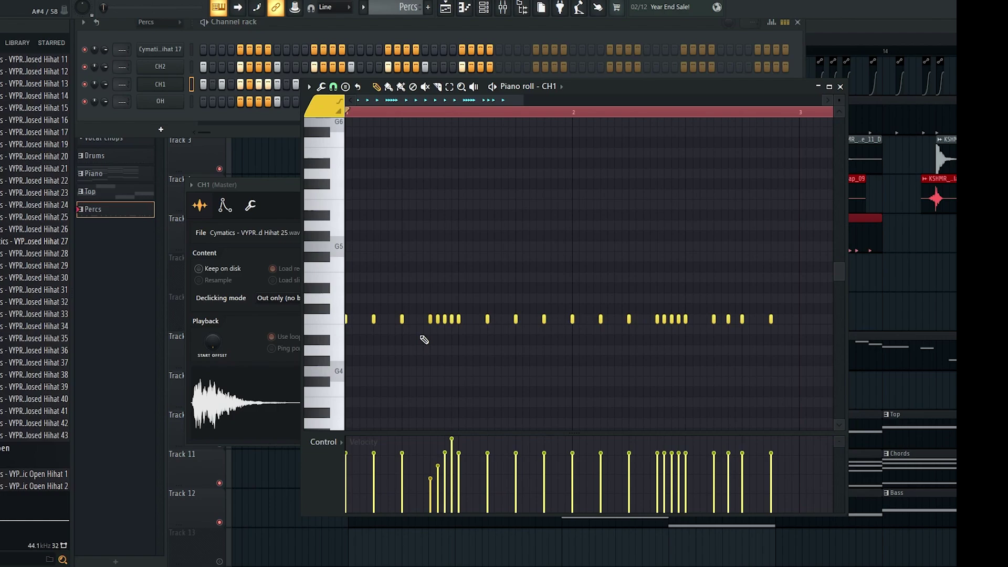
Select the CH2, CH1 and OH channels and route them to consecutive mixer tracks starting at Insert 7
drag(192, 68, 192, 103)
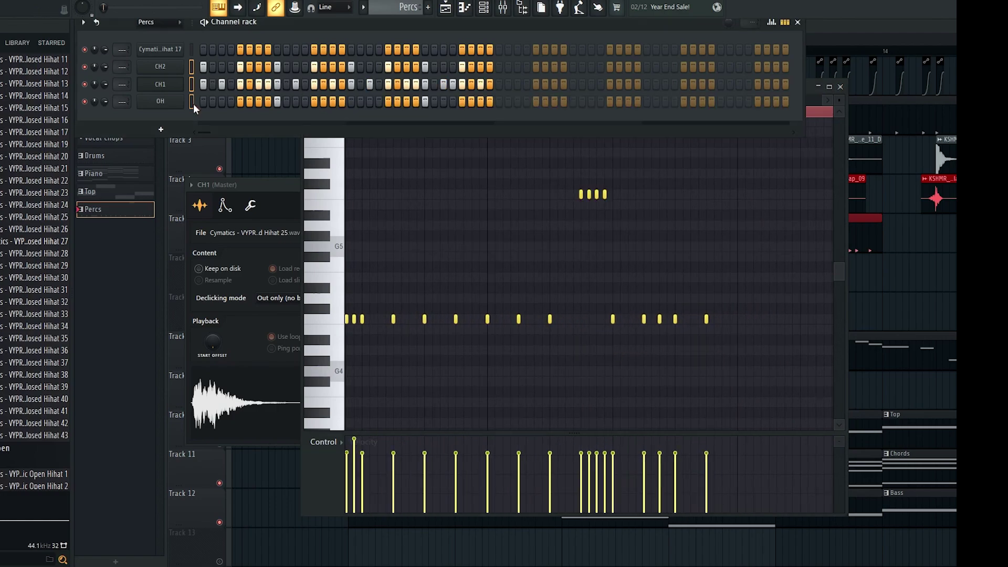
click(502, 9)
drag(316, 296, 175, 347)
right_click(352, 335)
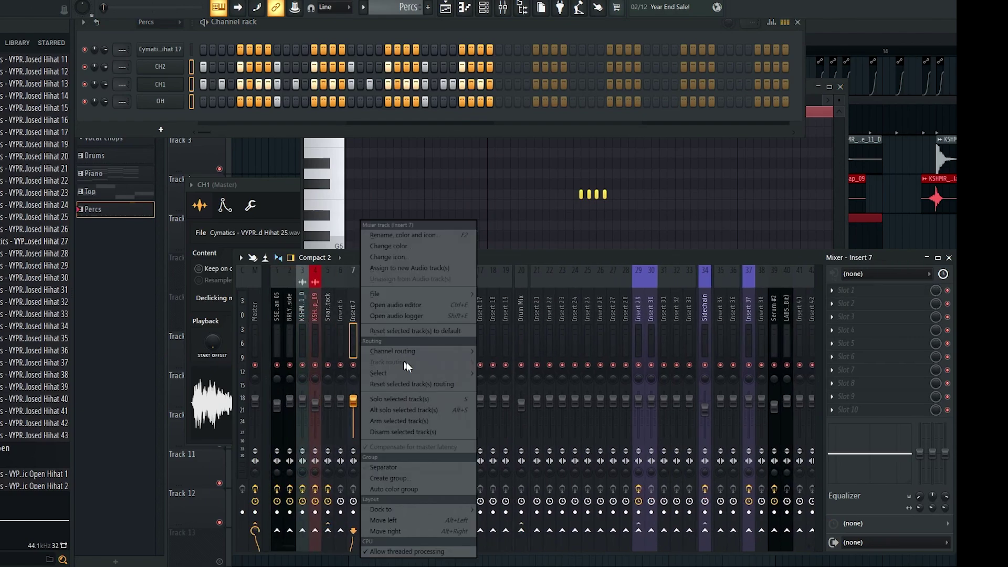
click(525, 362)
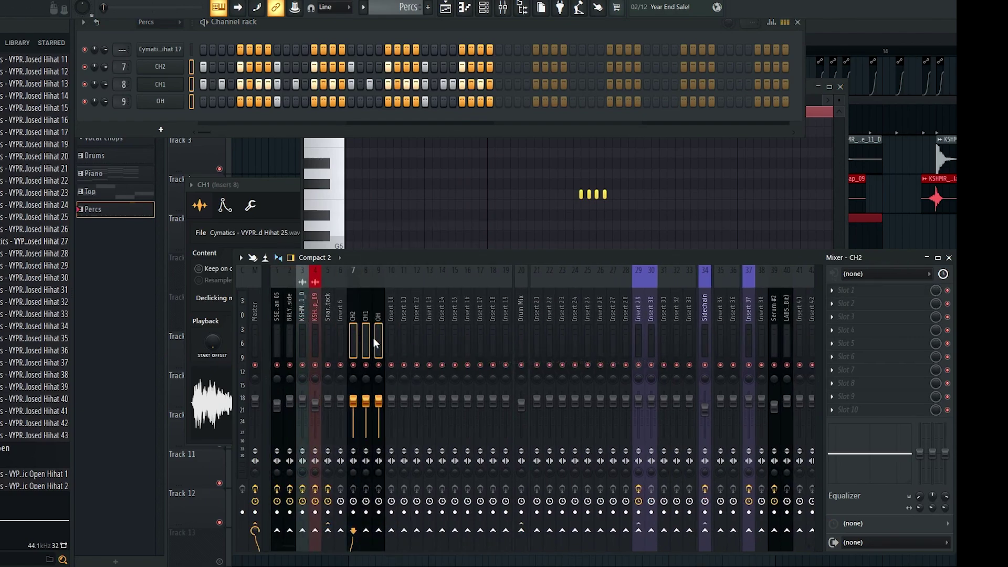
Group the CH2, CH1 and OH tracks into Insert 10 and route Insert 10 only to Drum Mix
click(390, 328)
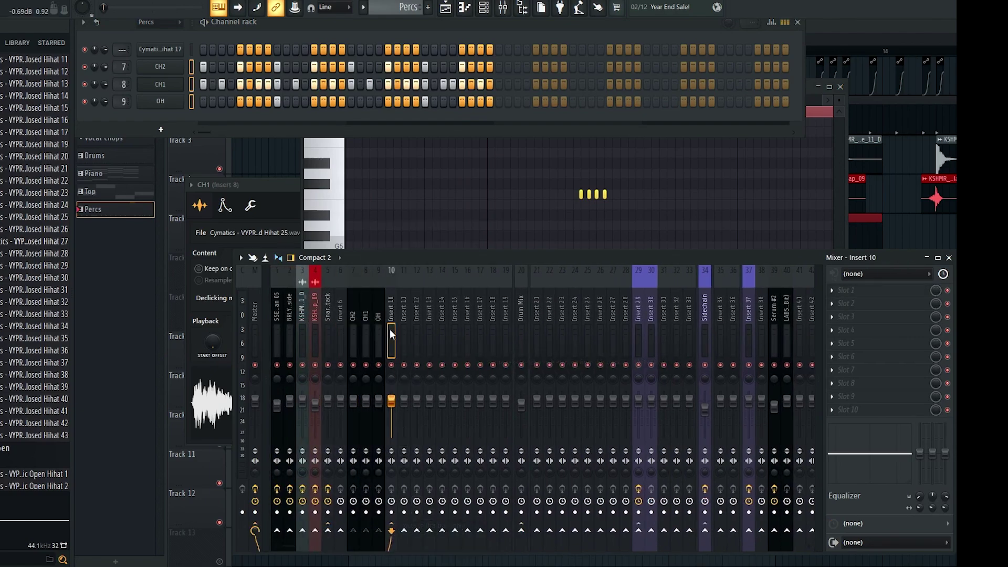
right_click(389, 328)
click(417, 387)
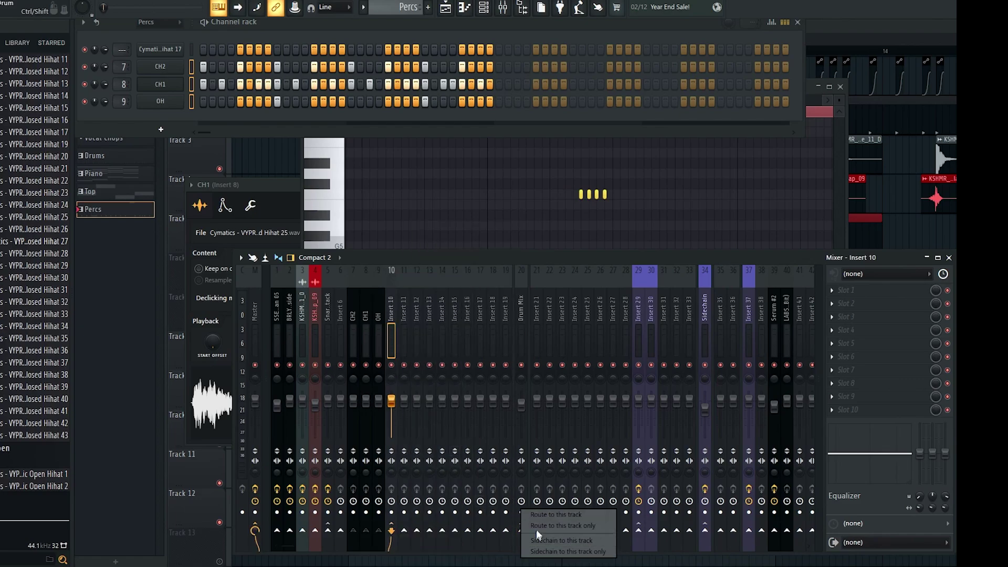
click(521, 530)
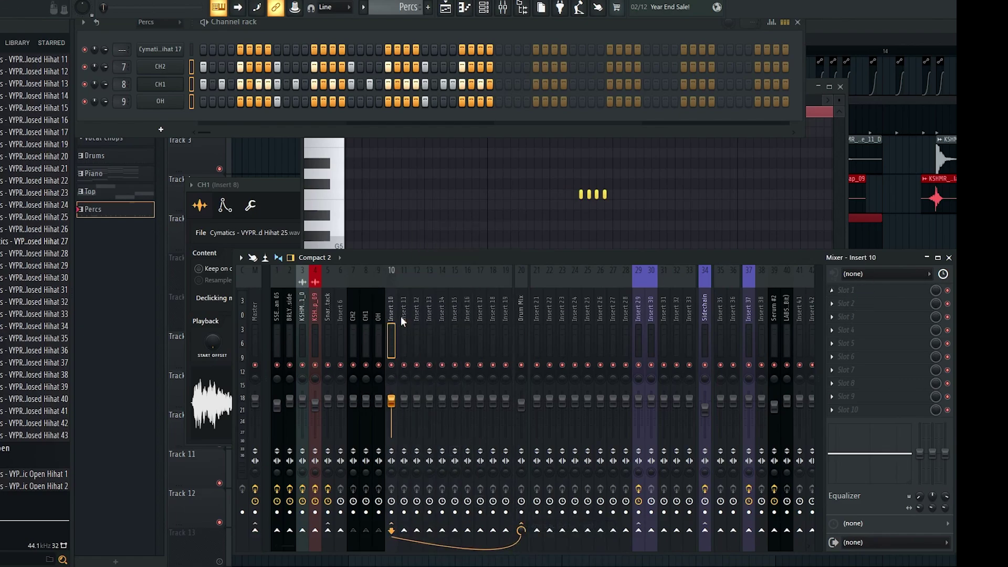
Rename the Insert 10 mixer track Percs and load Fruity parametric EQ 2 on it
right_click(401, 322)
click(447, 234)
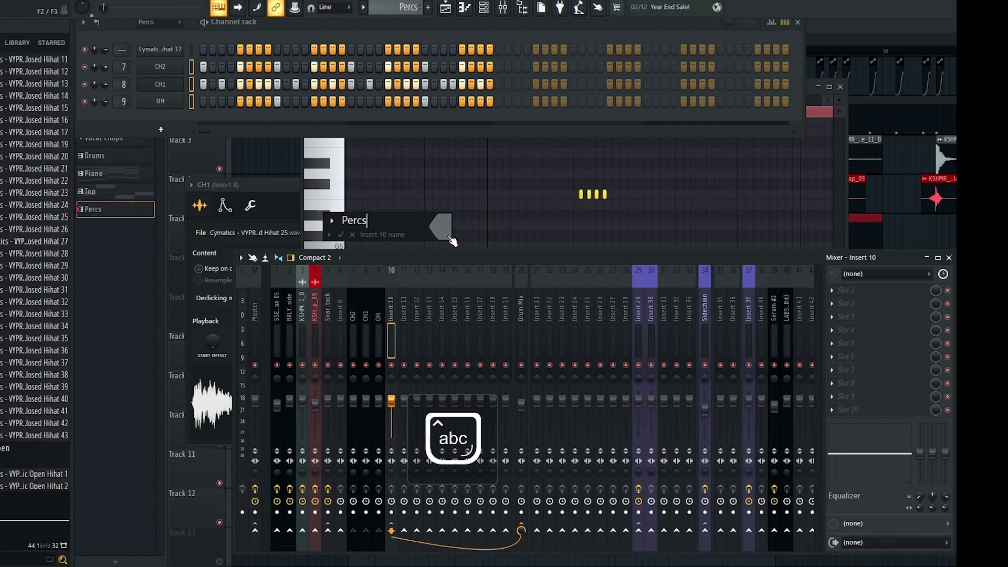
key(Return)
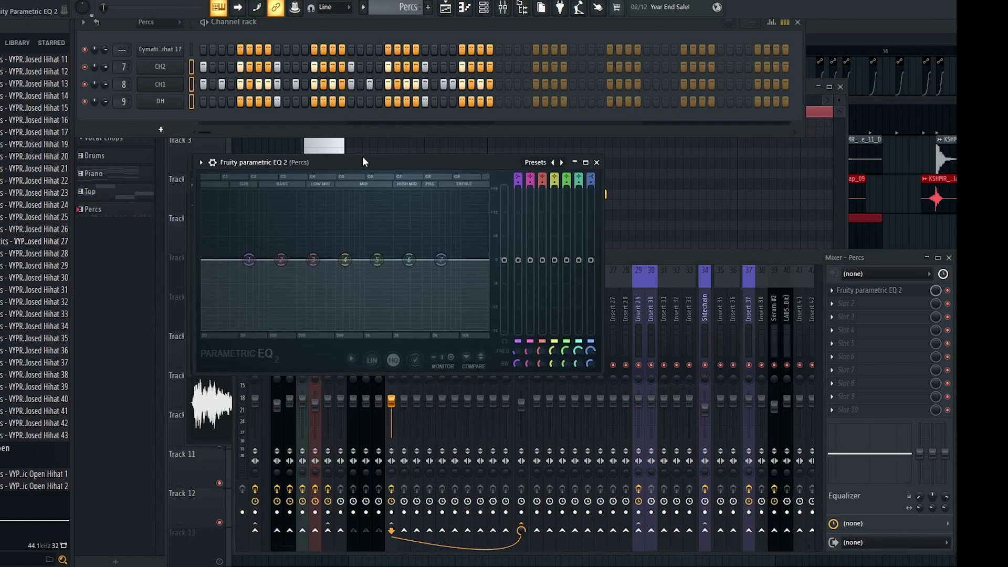
Change band 1 of the Percs EQ to High pass and shift its cutoff slightly higher
right_click(249, 260)
mouse_move(278, 298)
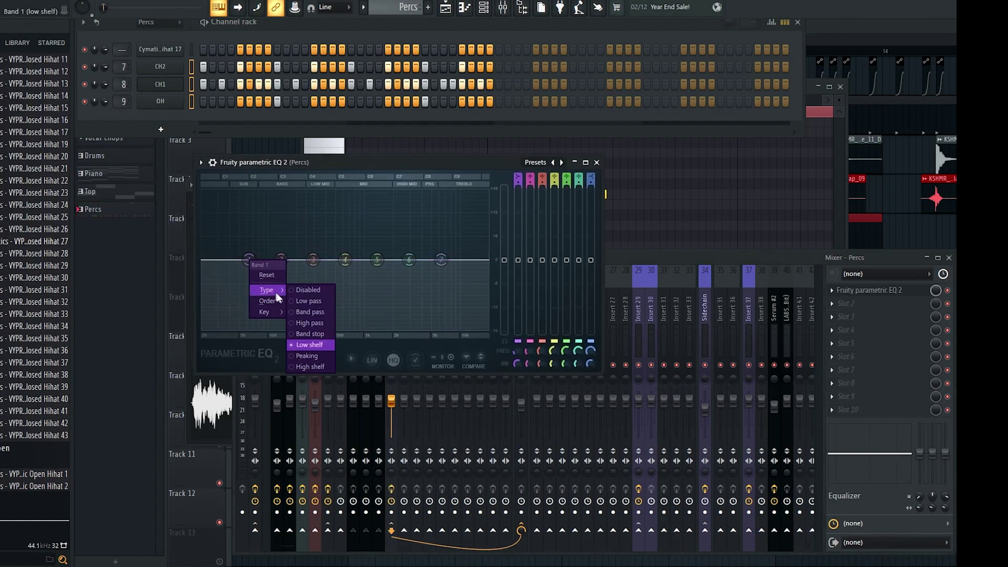
click(307, 323)
drag(249, 260, 272, 260)
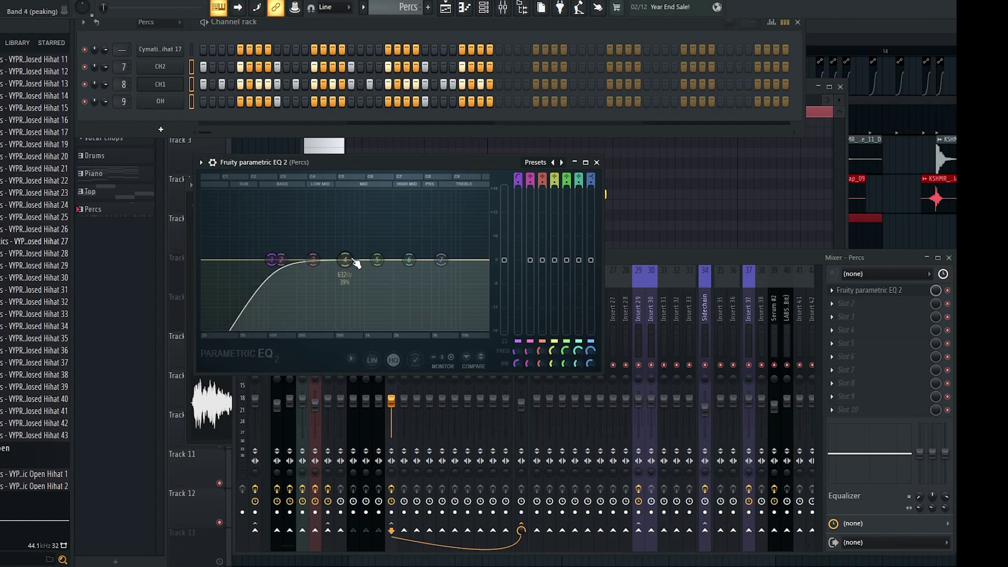
Check the mixer tracks around the Sidechain bus and the routing of the OH track
click(643, 323)
click(663, 325)
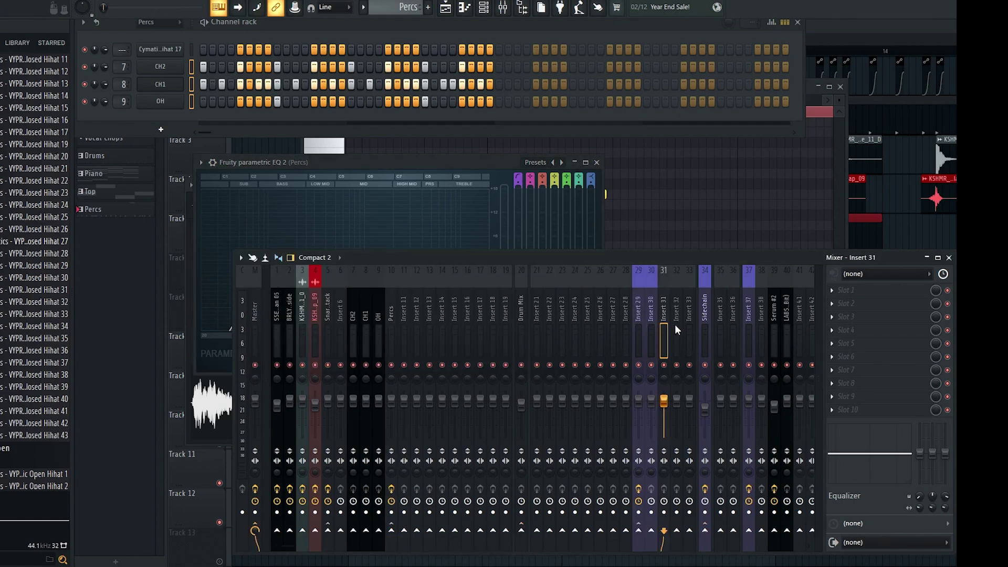
click(676, 324)
click(701, 324)
click(691, 326)
click(702, 305)
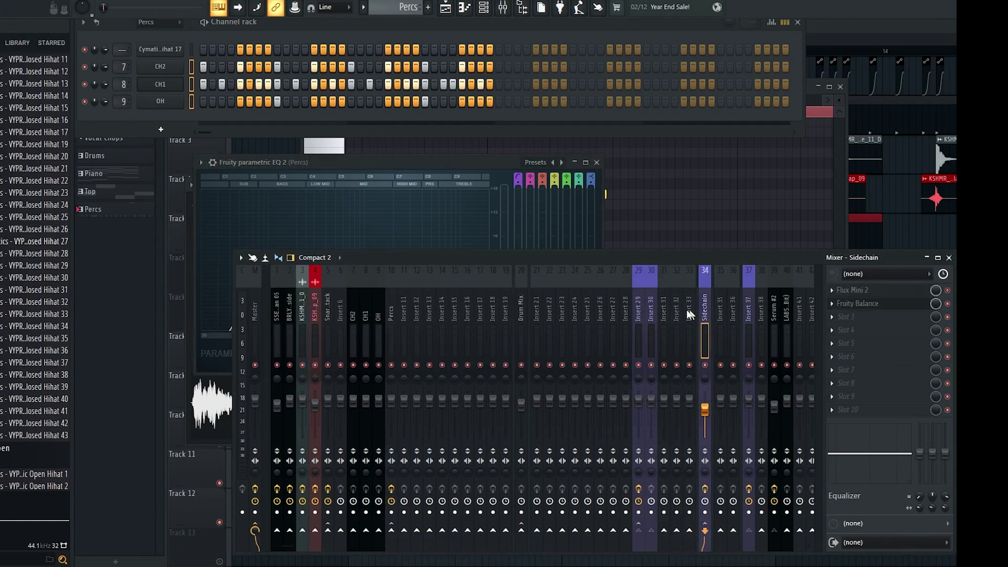
click(675, 314)
click(666, 314)
click(378, 341)
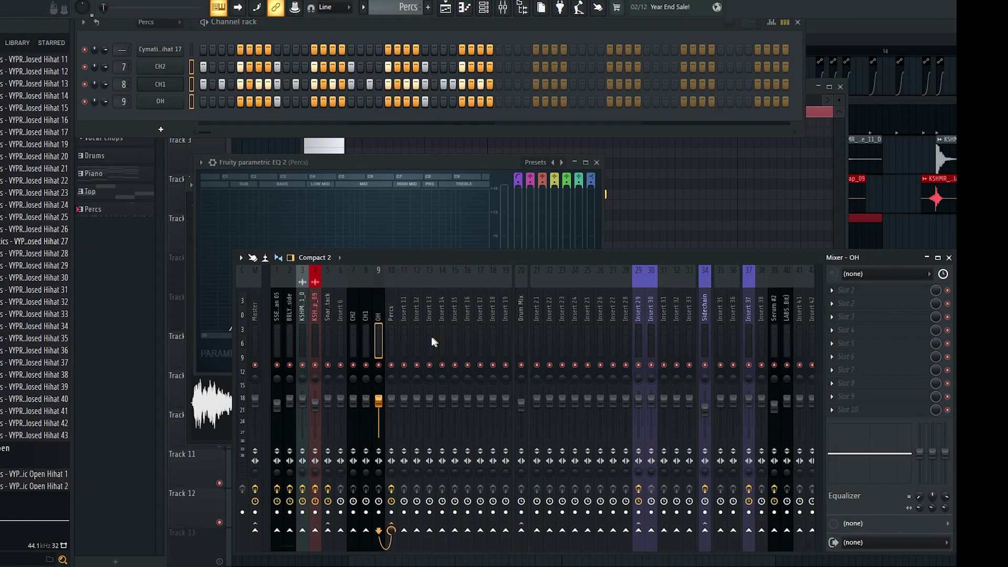
Reopen the Percs track's EQ and push the high-pass cutoff much further up while listening to the pattern
click(391, 341)
click(868, 290)
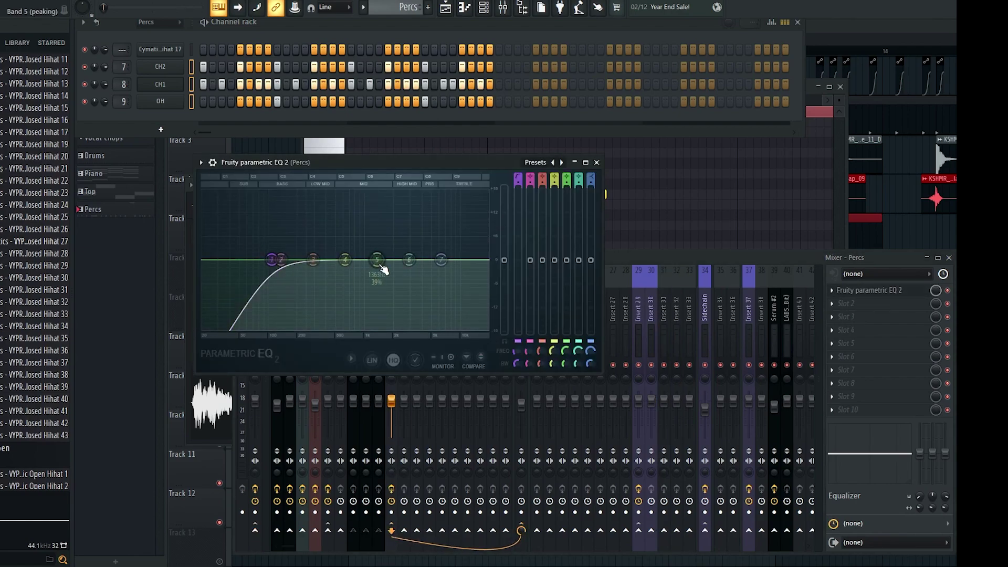
drag(272, 259, 414, 266)
scroll(382, 272, down, 3)
key(space)
drag(289, 261, 376, 260)
drag(442, 261, 462, 264)
drag(379, 265, 388, 268)
key(space)
drag(414, 264, 434, 266)
Return to the playlist and play the arrangement from bar 9 to hear the Percs clips in context
click(927, 224)
key(Page_Down)
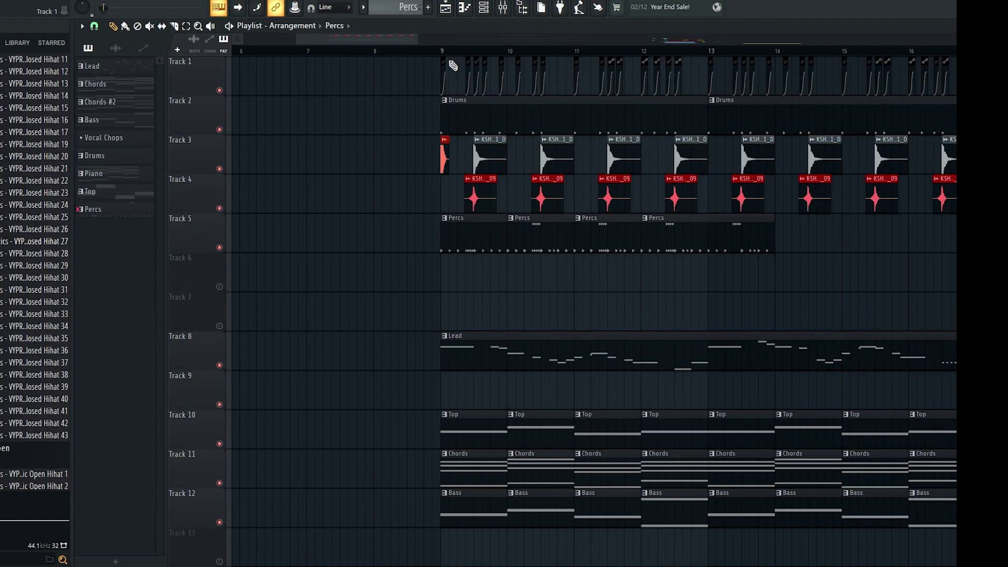
click(438, 51)
key(space)
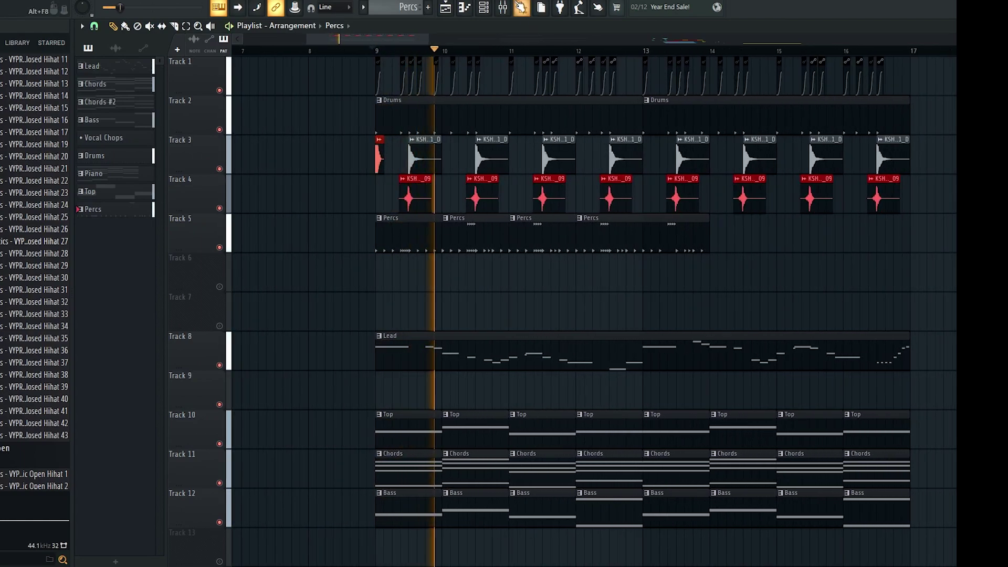
key(F9)
key(F9)
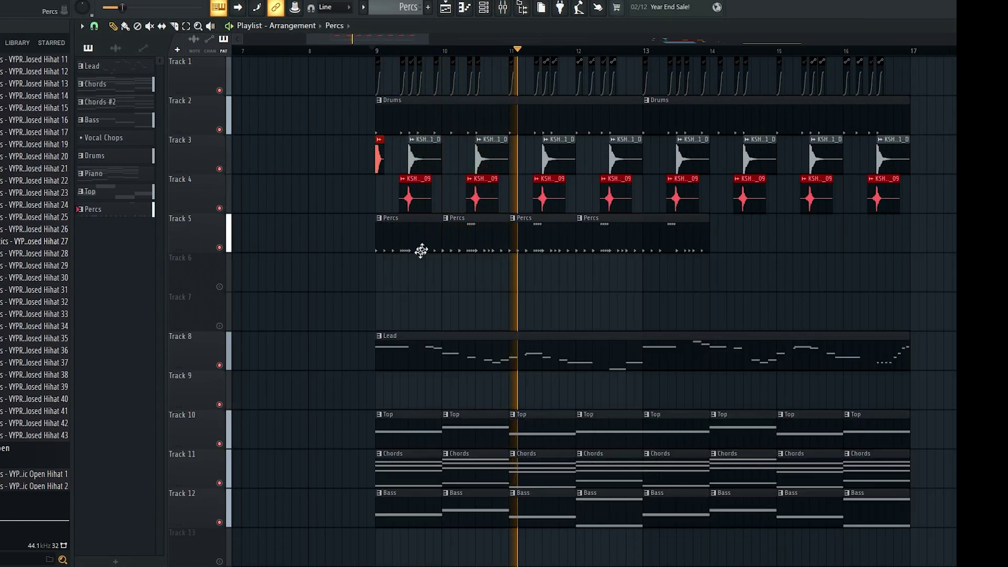
key(Page_Up)
key(Page_Down)
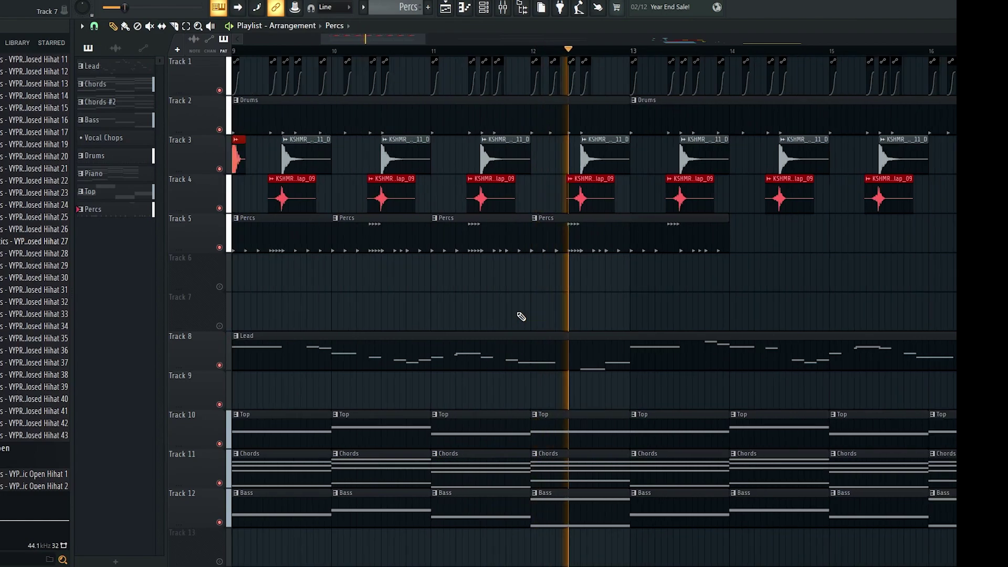
key(space)
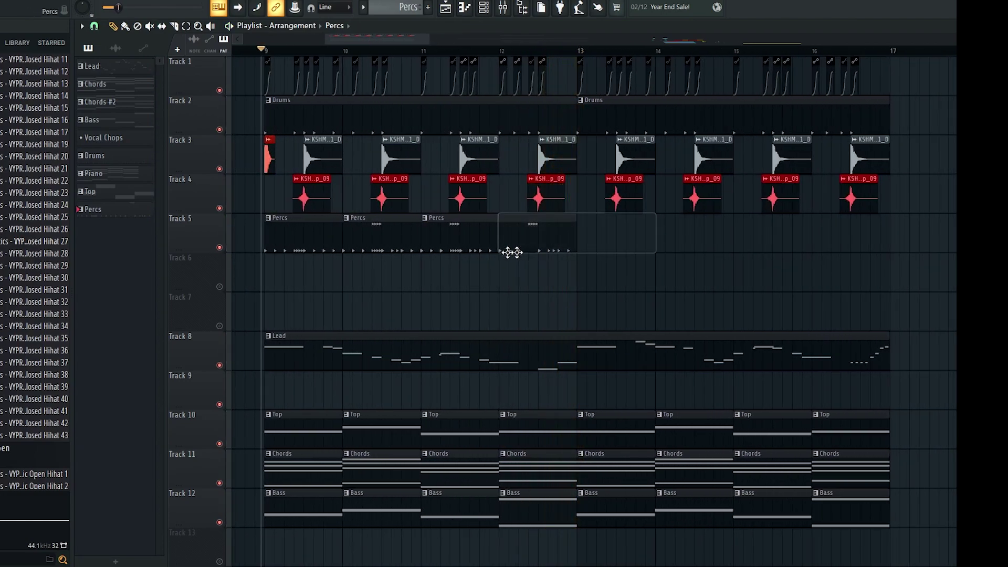
Remove the overlapping Percs clips on Track 5 and duplicate the two-bar clip end to end across bars 9 to 16
drag(509, 250, 395, 260)
key(ctrl+b)
ctrl+click(540, 277)
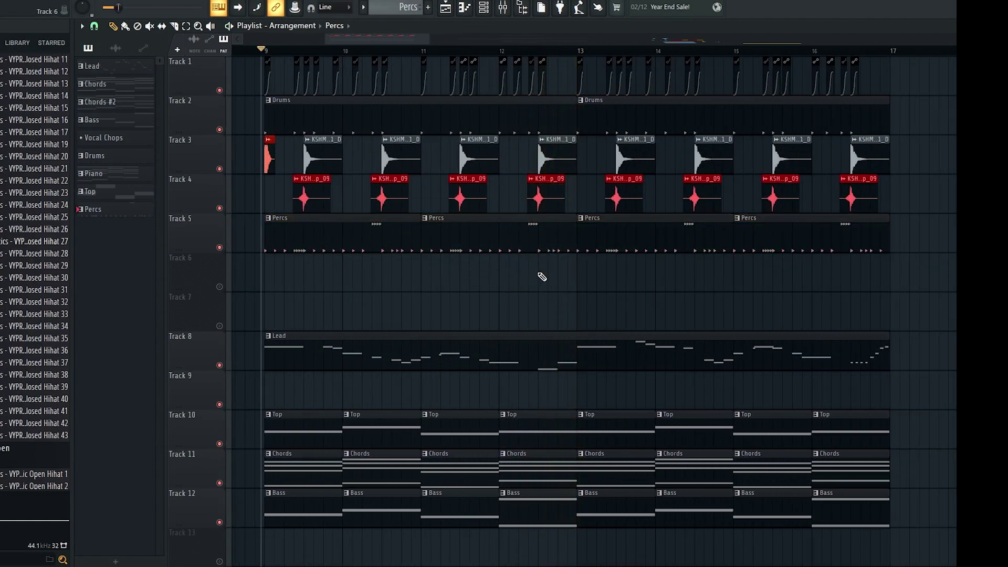
Turn on the empty Track 6 and Track 7 in the playlist
scroll(540, 277, down, 2)
scroll(569, 252, down, 1)
scroll(504, 256, down, 1)
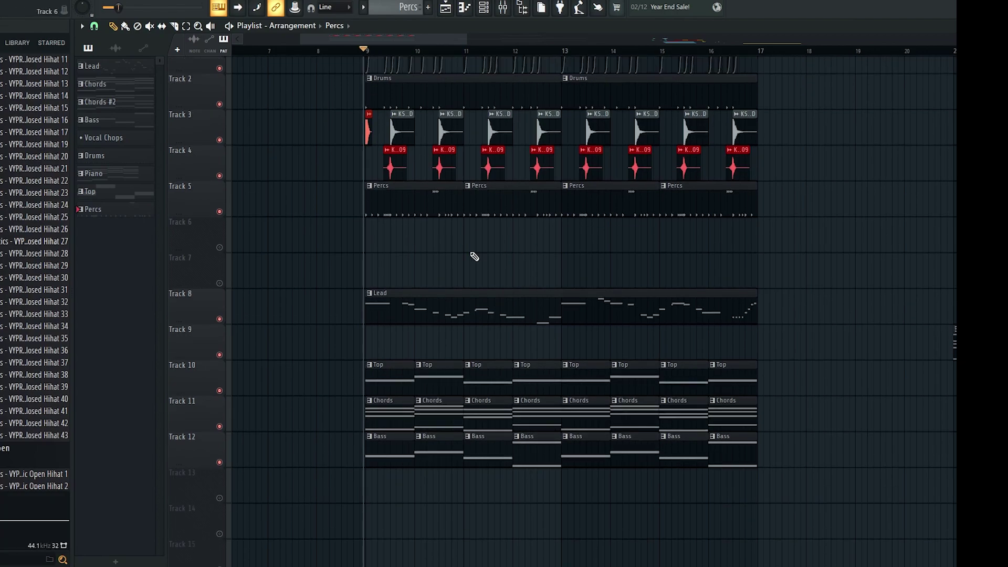
scroll(438, 259, up, 2)
click(220, 266)
click(220, 301)
scroll(371, 259, down, 2)
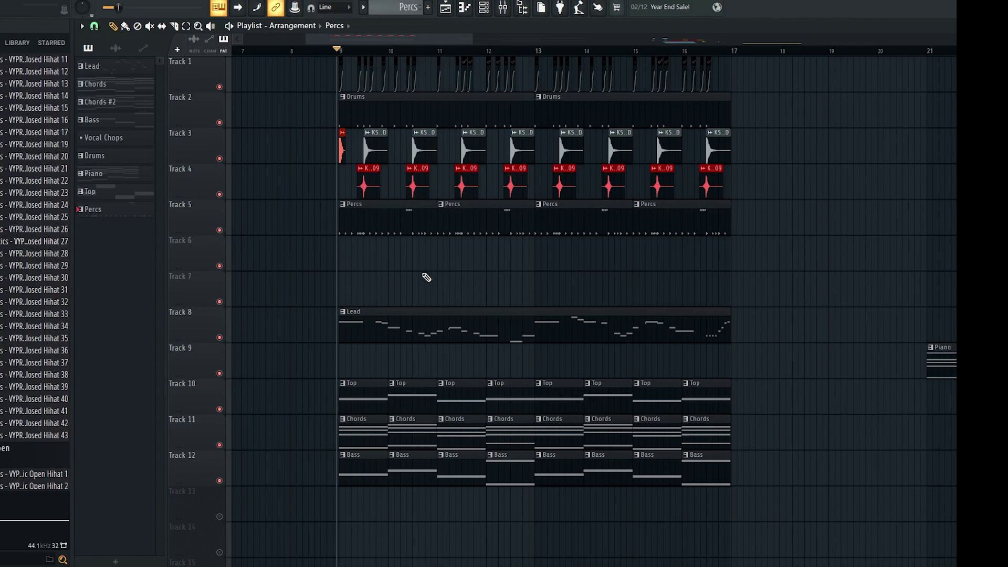
Play the updated arrangement from bar 9 and open the mixer to watch the track levels
scroll(426, 277, up, 2)
scroll(365, 259, down, 3)
scroll(313, 218, up, 4)
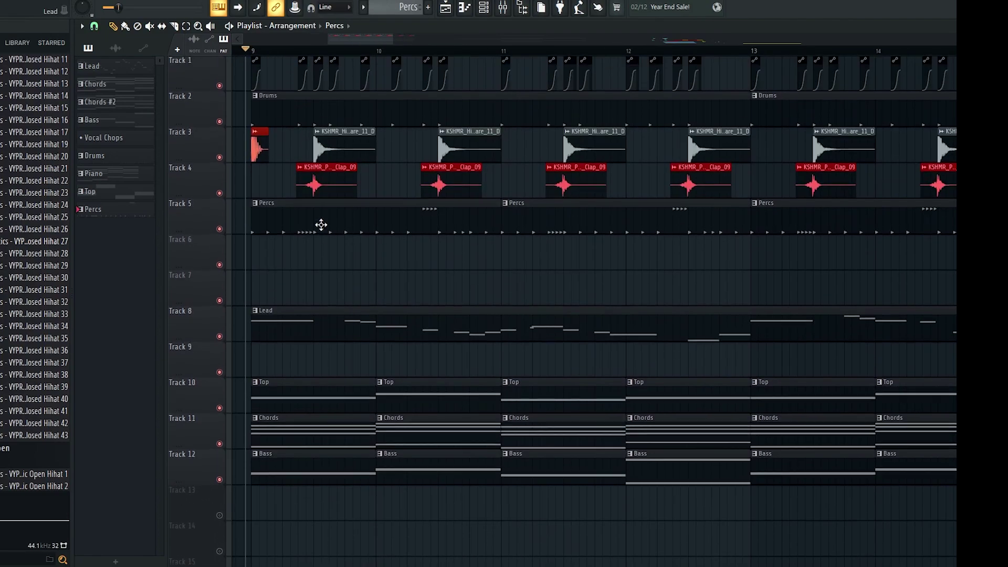
scroll(321, 224, down, 3)
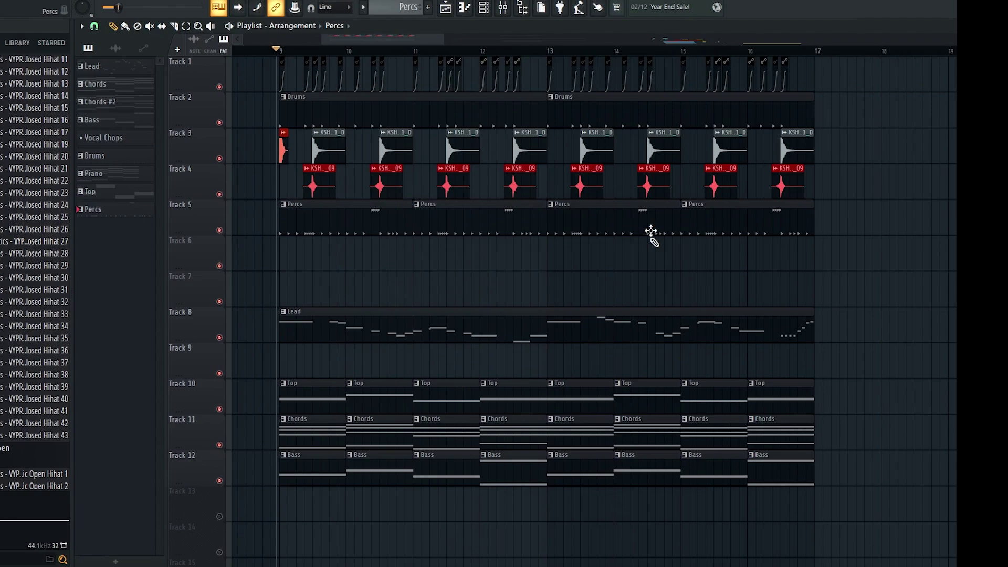
key(space)
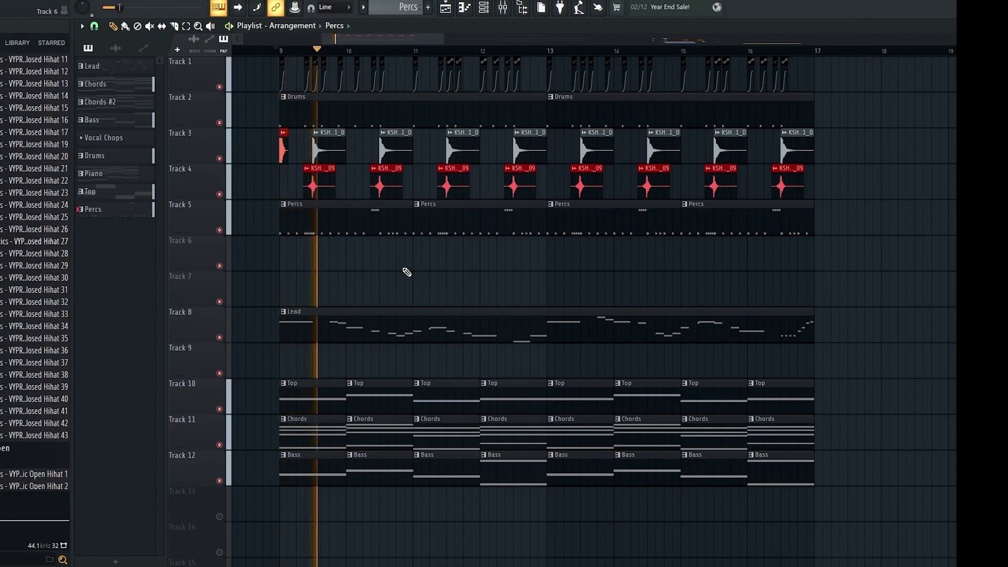
click(505, 8)
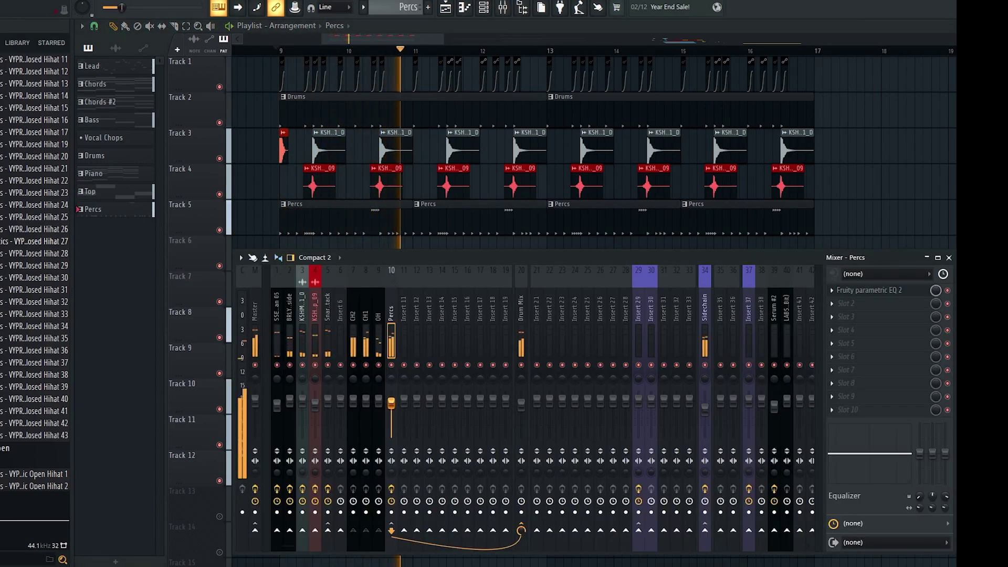
Inspect the EQ curve on the Percs mixer track during playback, and stop playback
click(867, 289)
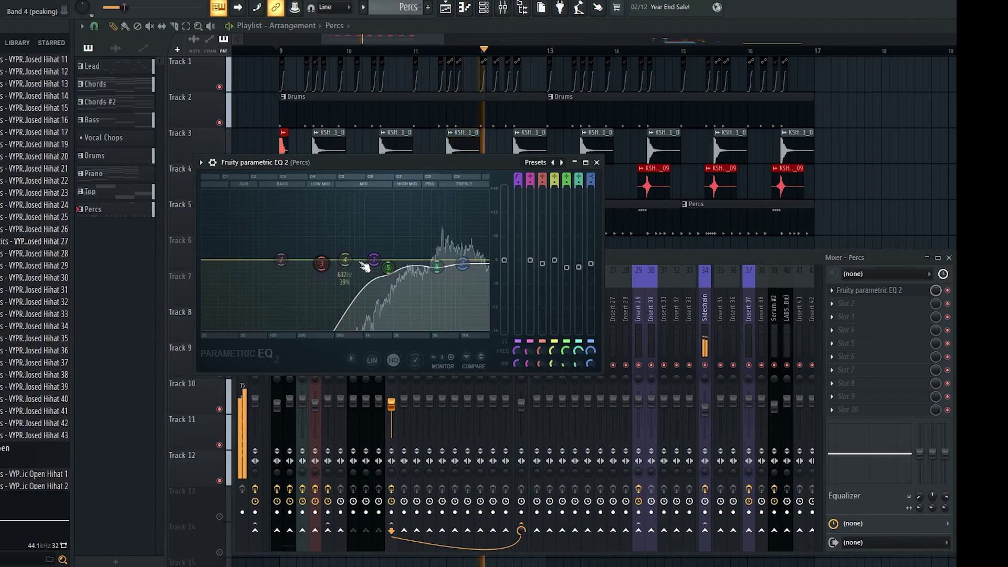
click(650, 327)
key(space)
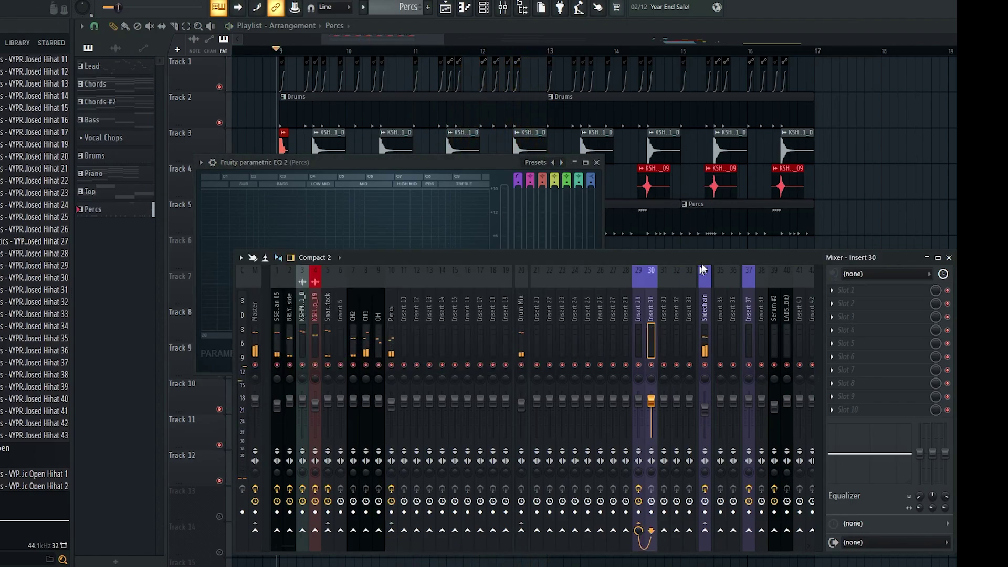
right_click(861, 197)
scroll(594, 298, down, 2)
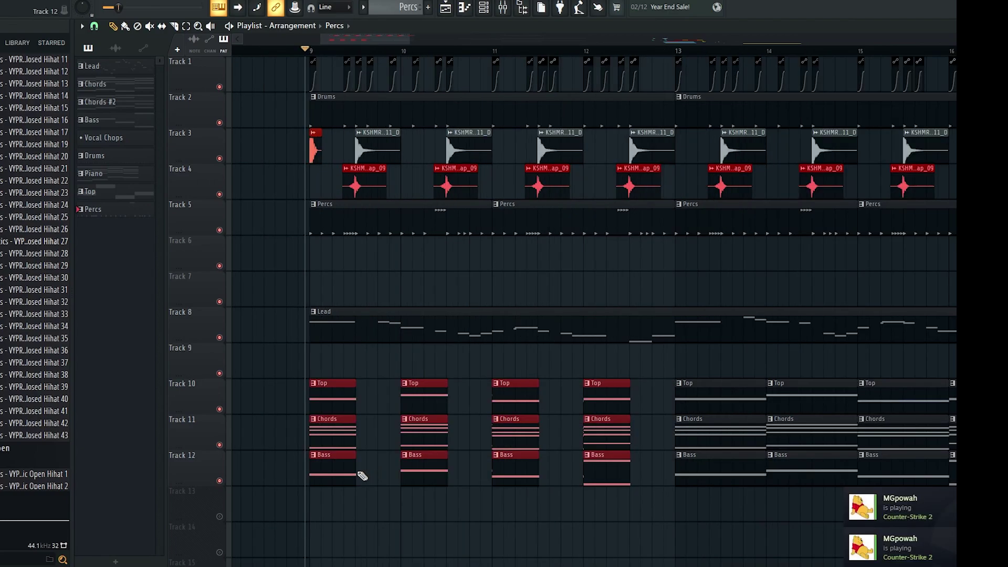
Lengthen the half-bar Top, Chords and Bass clips in bars 9 to 12 so each fills its full bar
scroll(342, 482, up, 2)
drag(340, 493, 803, 403)
scroll(792, 400, up, 2)
ctrl+click(832, 384)
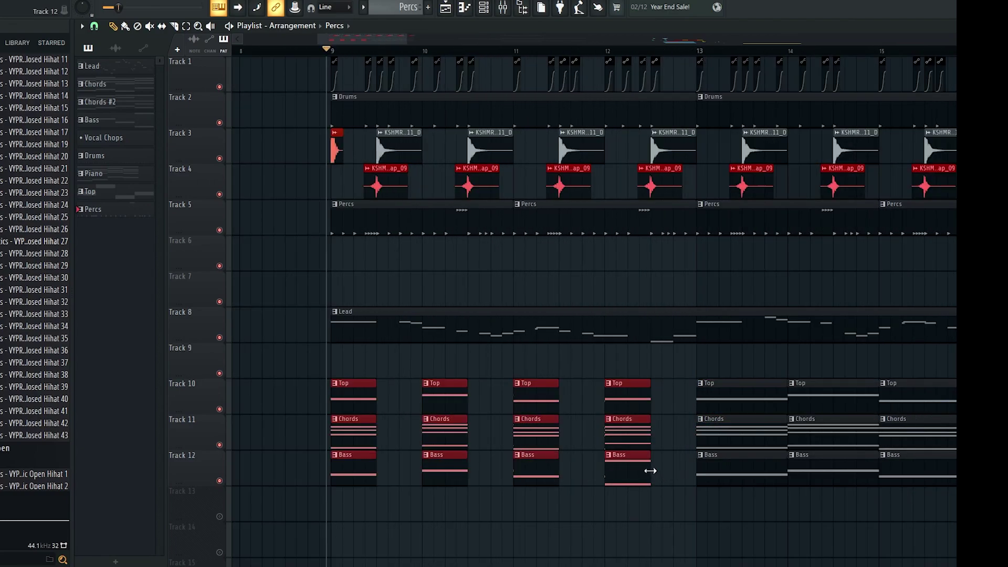
drag(650, 470, 694, 469)
drag(313, 362, 641, 513)
mouse_move(671, 504)
mouse_down()
mouse_move(520, 434)
mouse_move(374, 402)
mouse_up()
mouse_move(366, 362)
mouse_down()
mouse_move(422, 408)
mouse_move(645, 505)
mouse_move(370, 405)
mouse_up()
drag(372, 362, 624, 495)
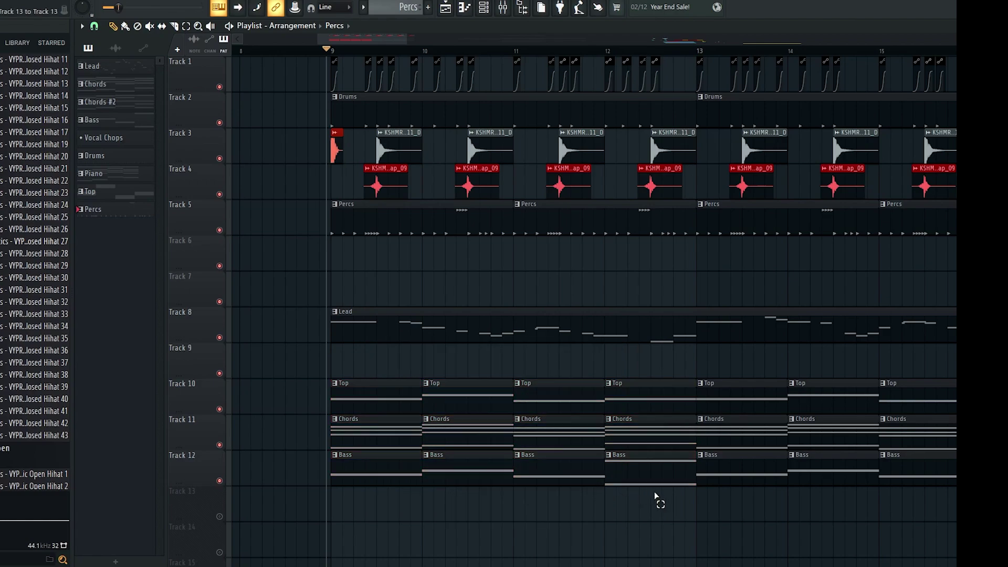
drag(372, 341, 633, 520)
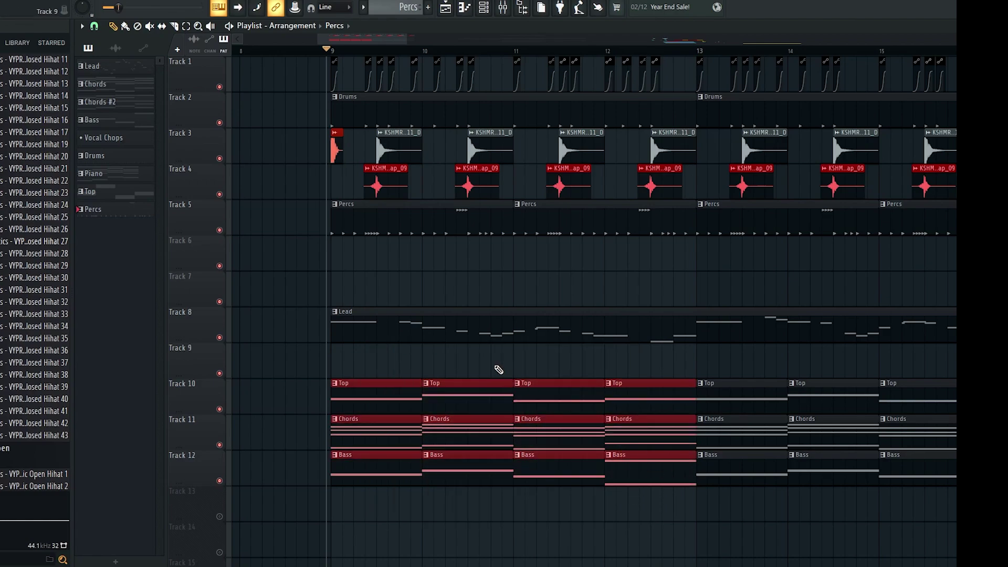
drag(382, 368, 651, 496)
click(550, 360)
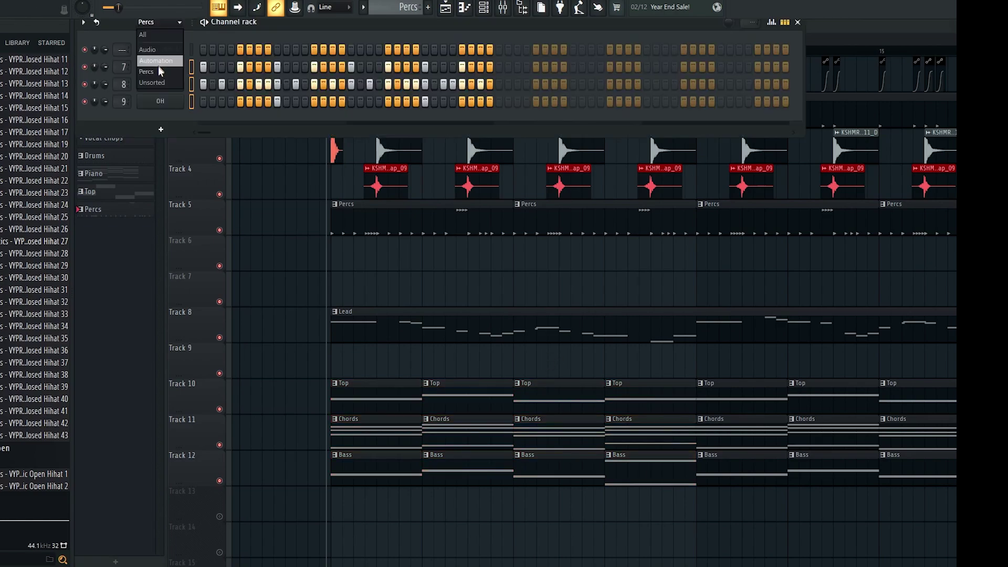
Show the Unsorted channels in the channel rack and look through the closed hi-hat samples in the browser
click(160, 83)
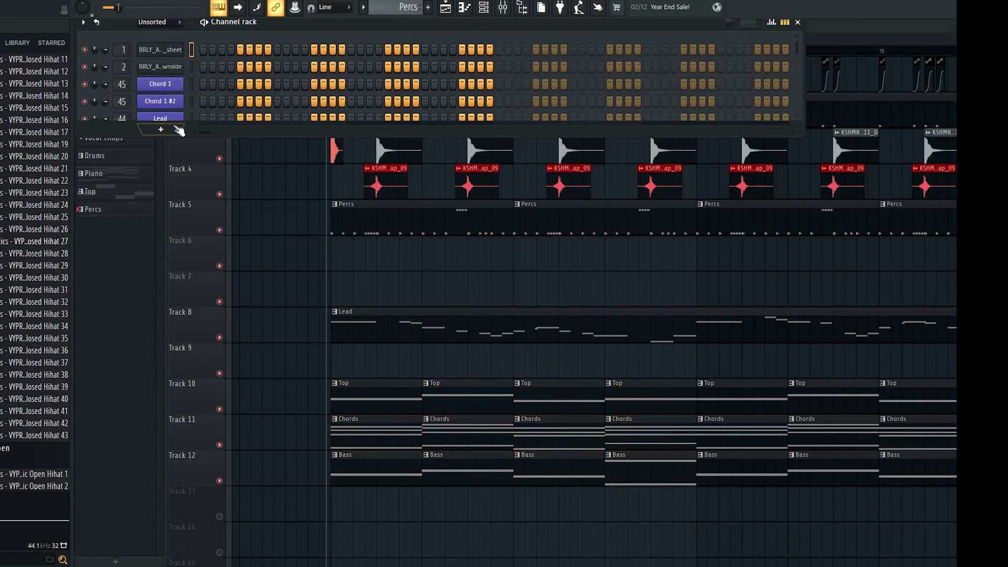
drag(196, 137, 189, 284)
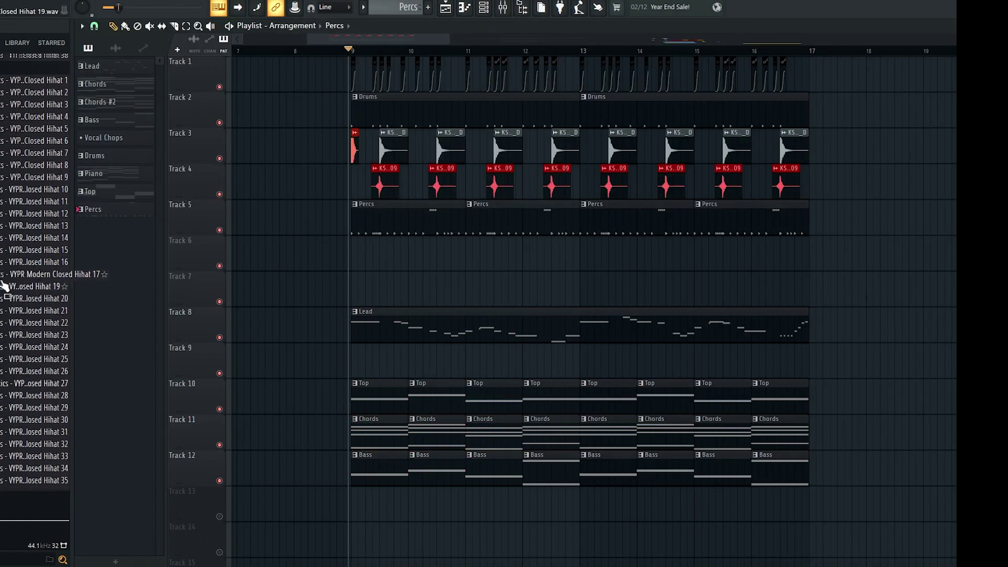
scroll(247, 259, up, 3)
scroll(24, 276, down, 3)
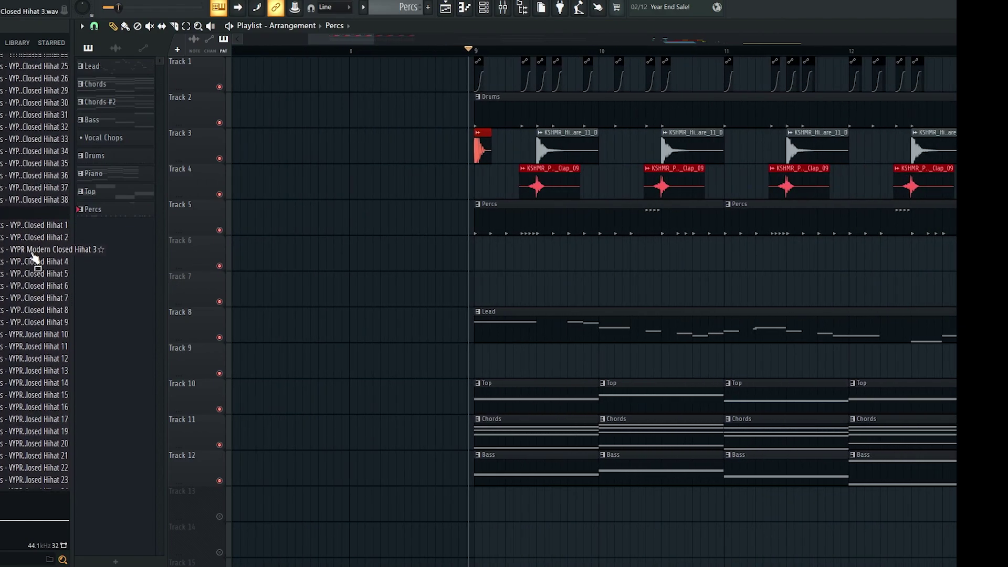
scroll(24, 278, up, 5)
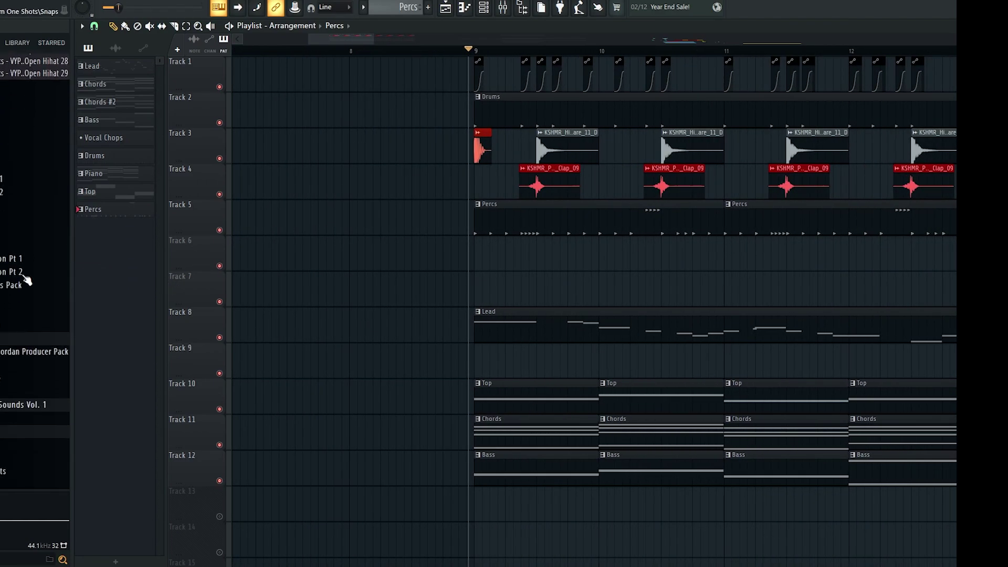
Find the sample VYPR Violin Loop Wet 7 - 85 BPM E Min and place it on Track 7 at bar 50
scroll(286, 300, down, 6)
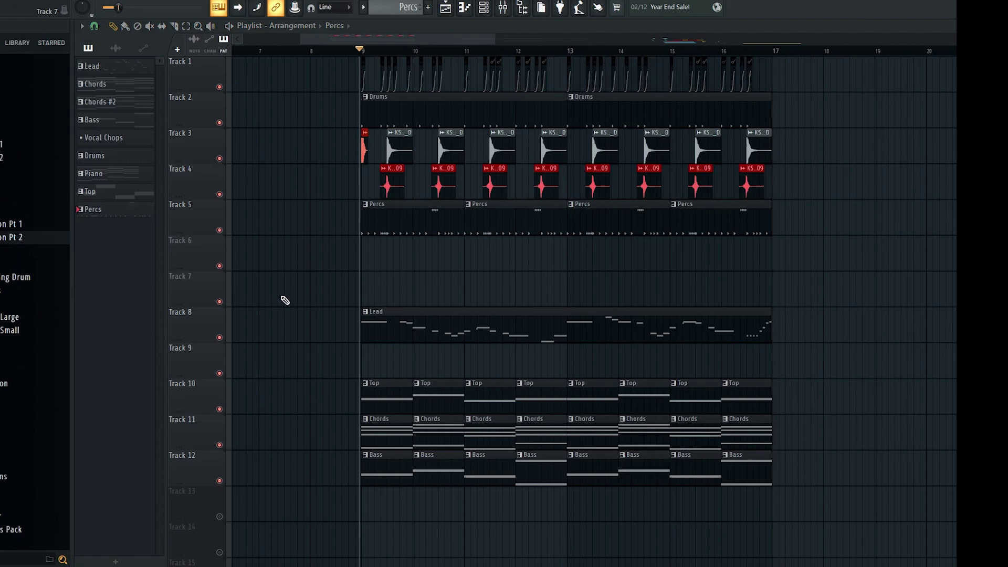
scroll(360, 280, down, 2)
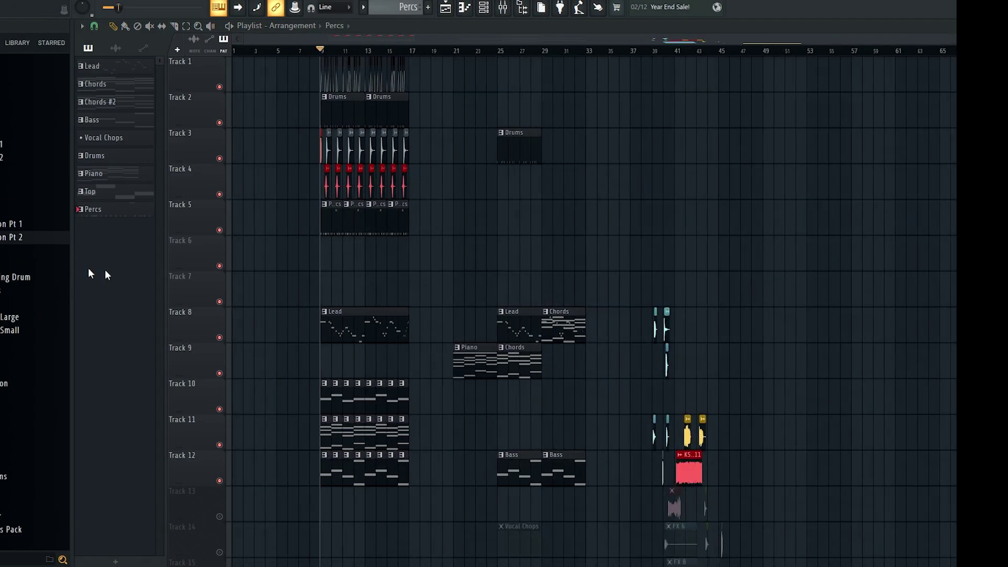
scroll(31, 273, up, 3)
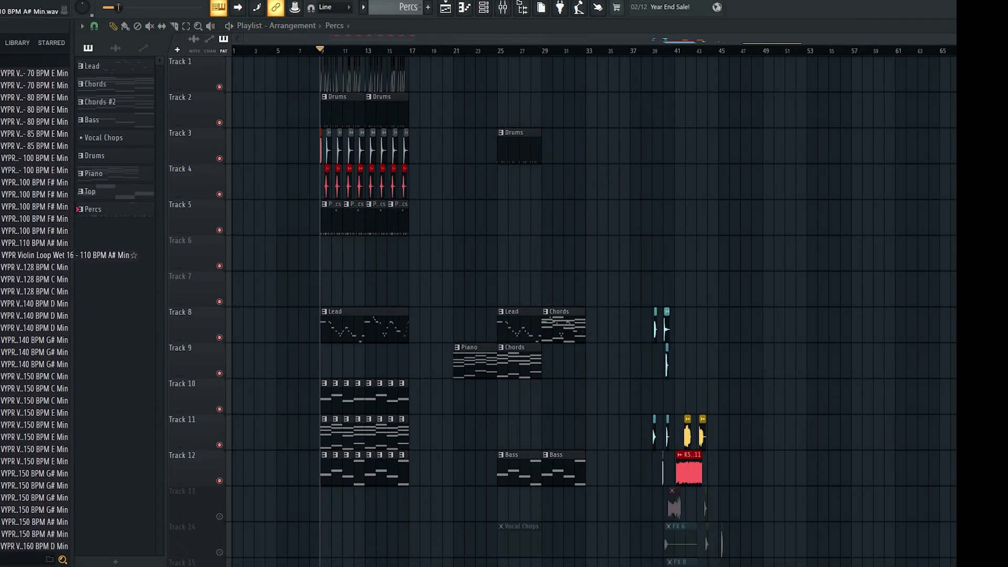
click(2, 292)
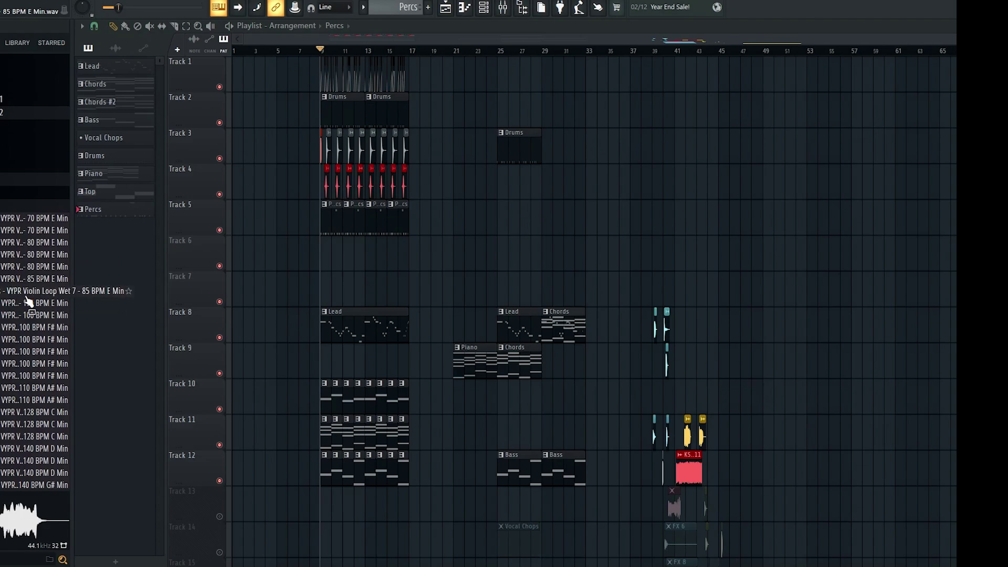
drag(29, 302, 520, 294)
scroll(697, 292, up, 6)
Route the violin loop's channel to mixer Insert 16
click(503, 8)
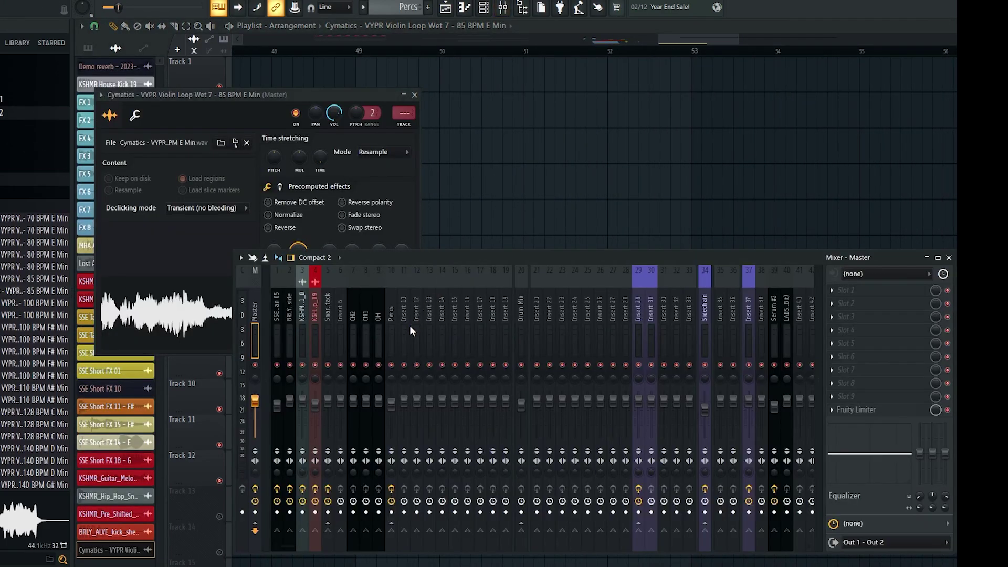
right_click(446, 337)
click(588, 351)
right_click(468, 322)
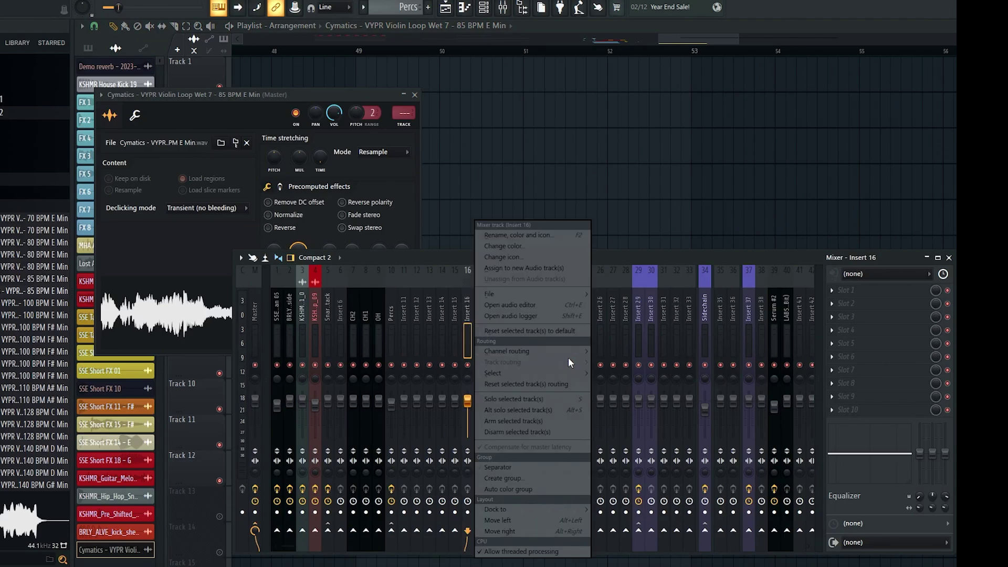
click(599, 351)
Load Maximus in the first effect slot of the violin loop's mixer track
click(831, 291)
mouse_move(841, 301)
click(659, 286)
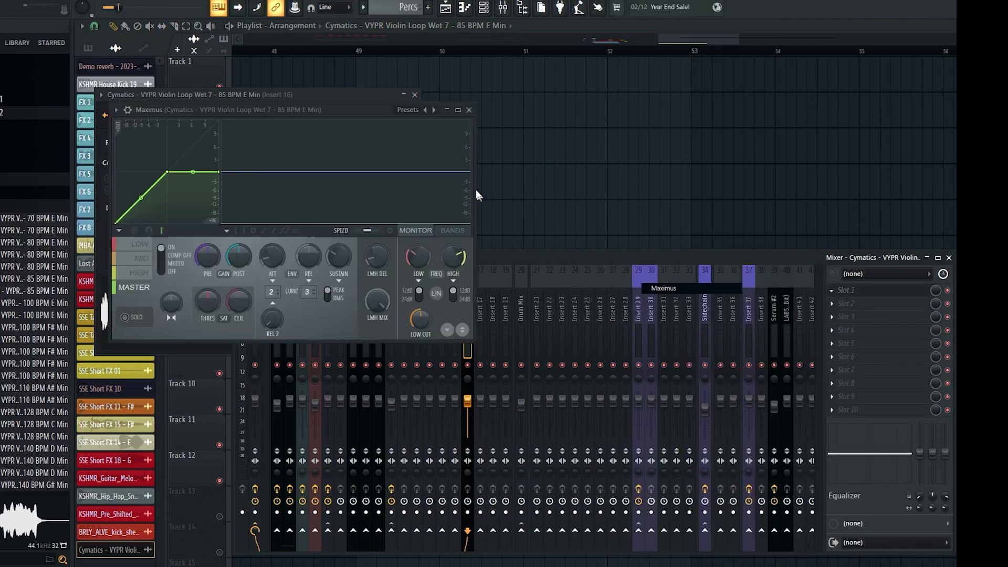
Play the violin loop from bar 50 with Maximus open, raise its pre gain, and stop playback
click(439, 50)
scroll(507, 225, up, 3)
click(502, 8)
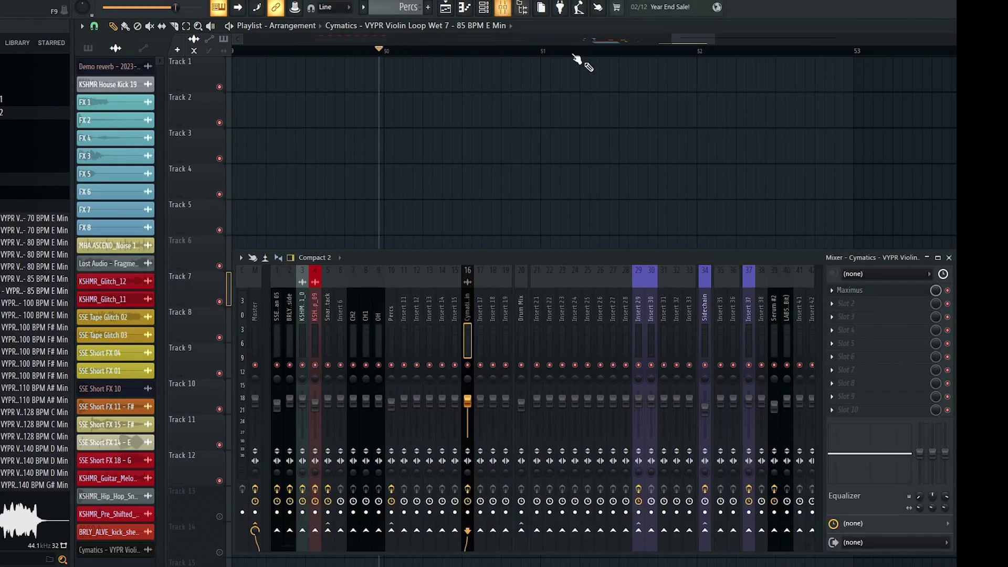
click(866, 291)
key(space)
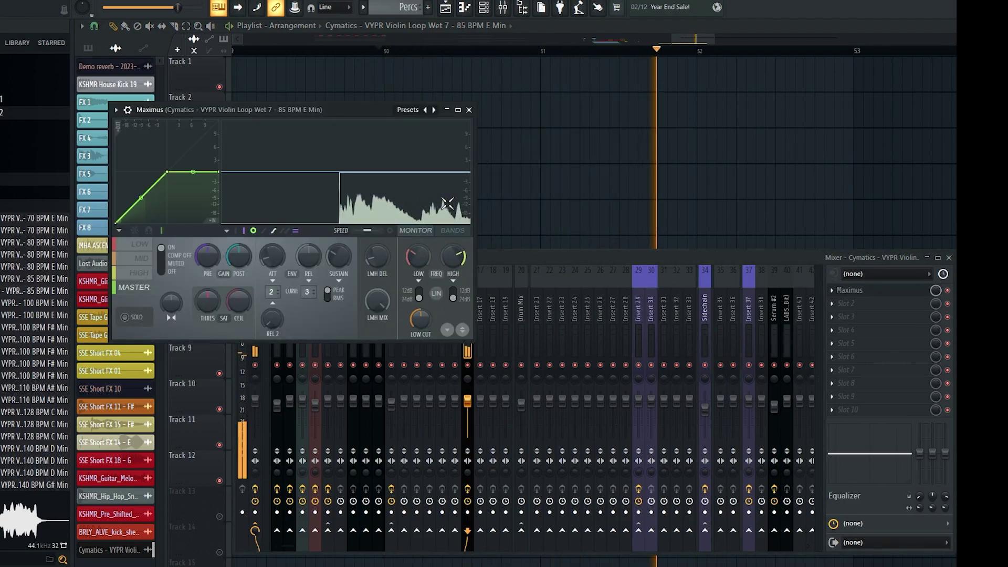
key(space)
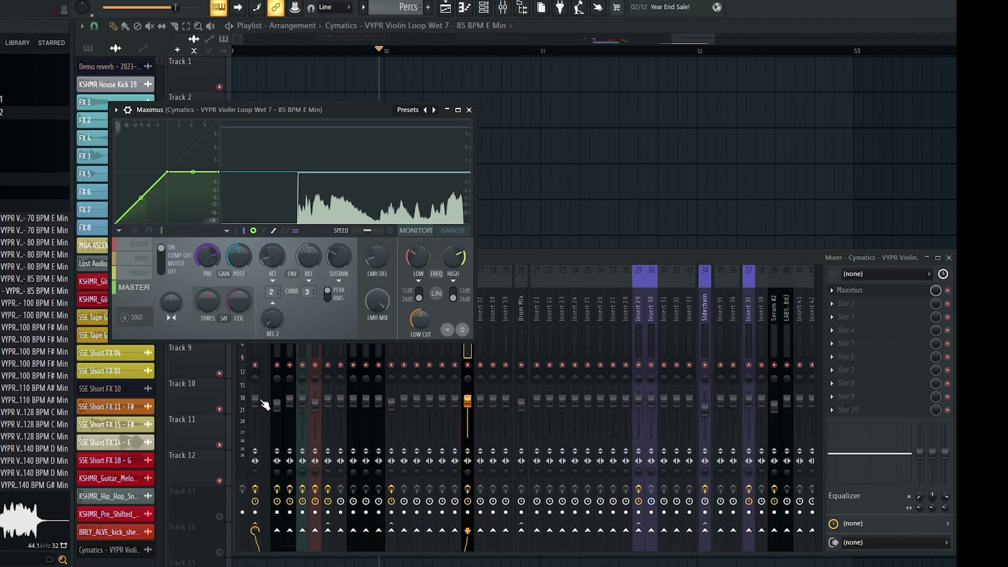
Lower the Master fader slightly and replay the violin loop to examine the limiting in Maximus
drag(261, 400, 261, 409)
click(317, 119)
key(space)
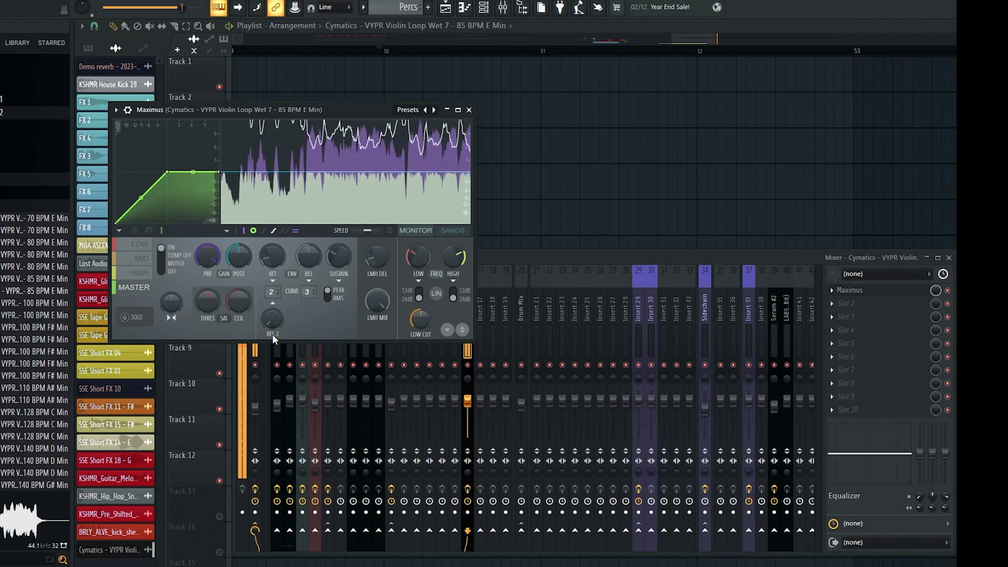
key(space)
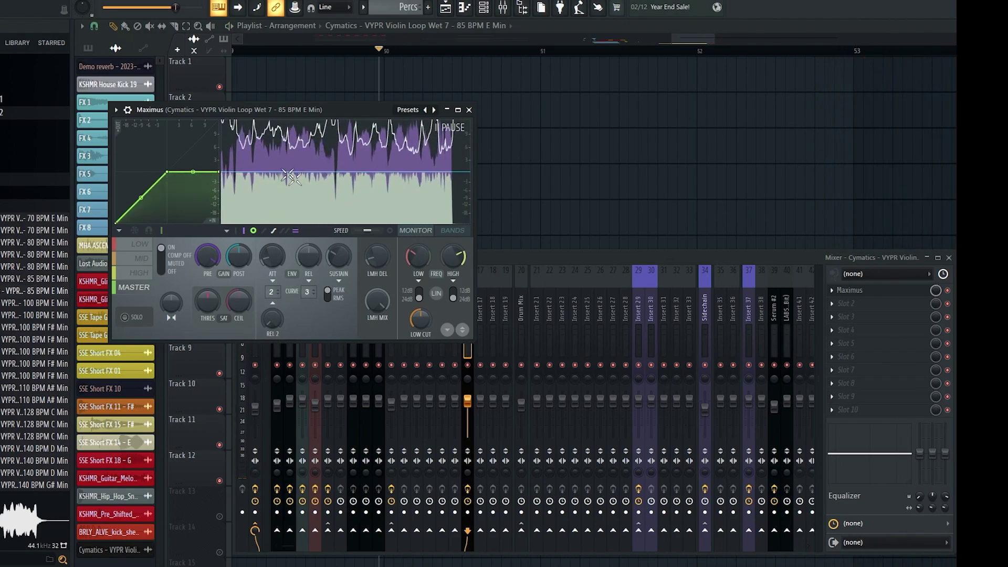
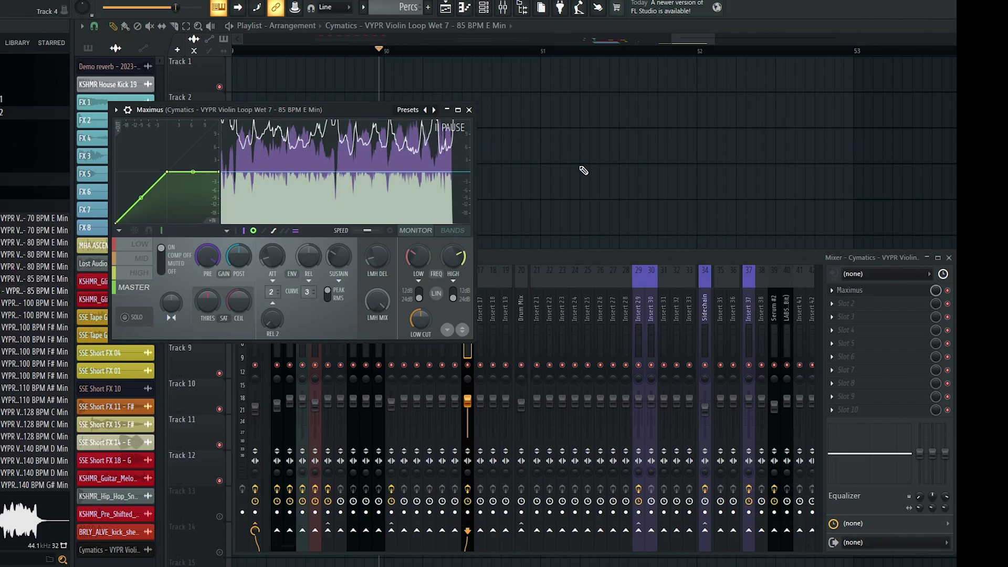
Return to bar 9 in the playlist and listen to the opening bars of the arrangement
drag(592, 217, 613, 311)
scroll(735, 357, down, 8)
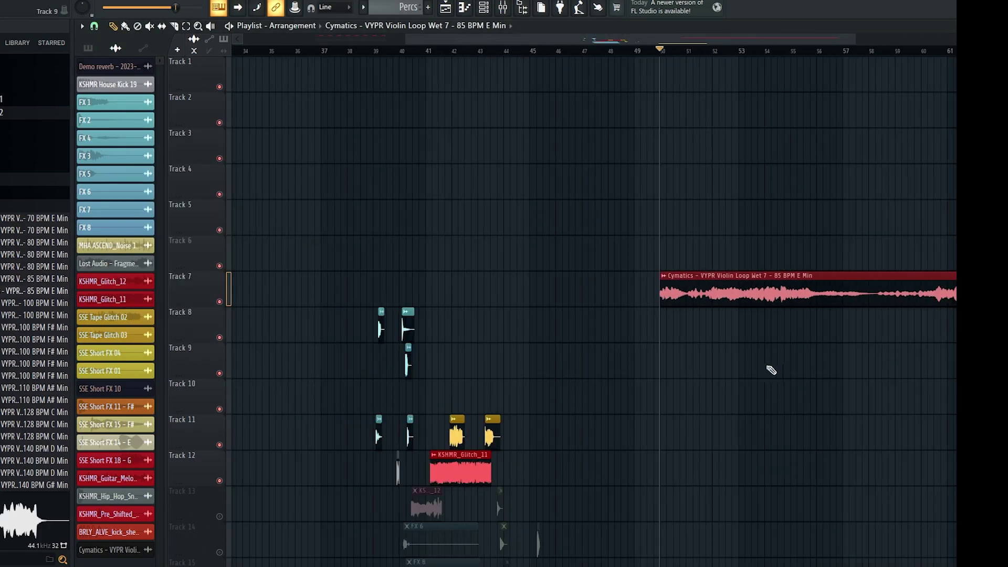
scroll(269, 263, up, 5)
key(space)
scroll(499, 285, up, 3)
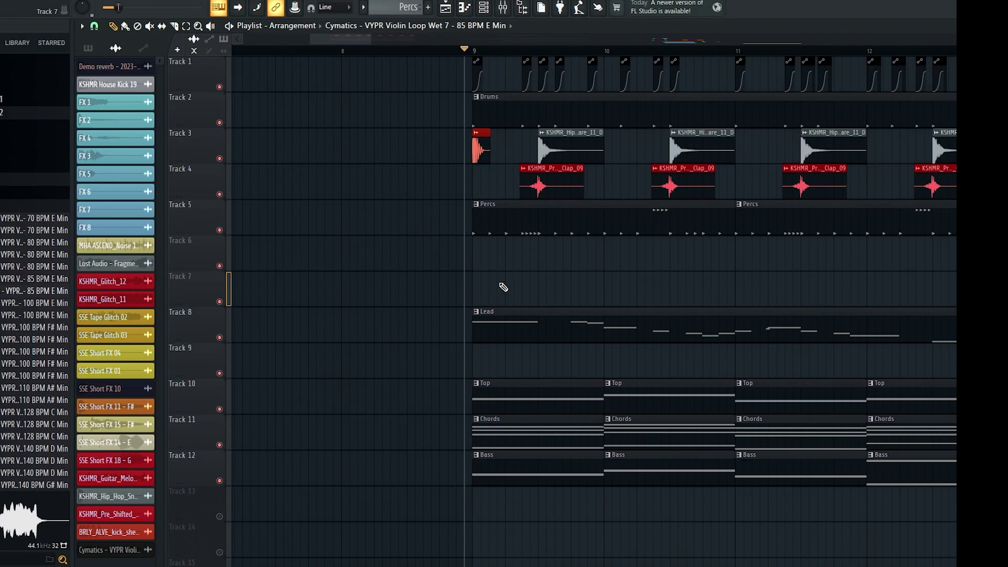
scroll(548, 294, down, 2)
scroll(550, 293, up, 2)
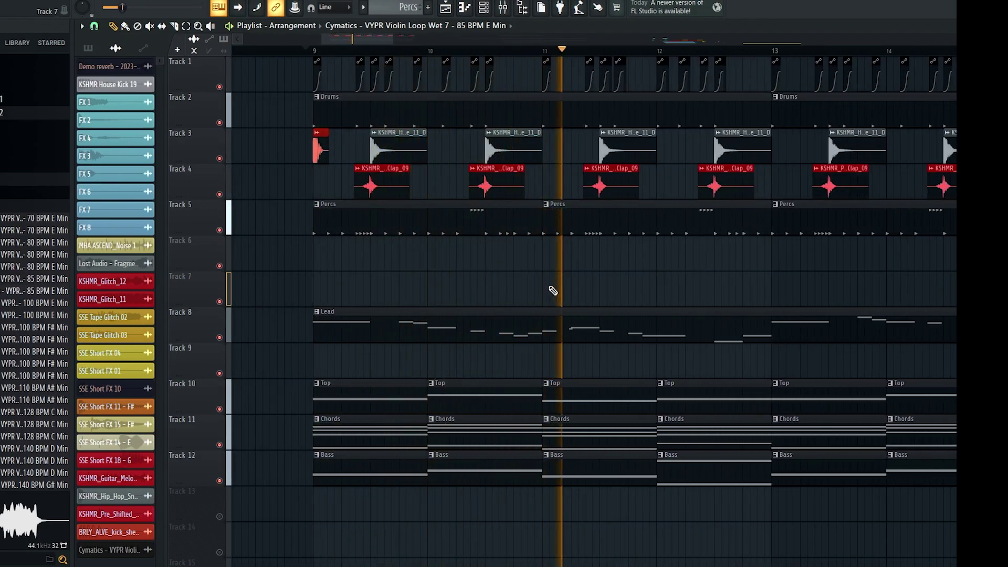
key(space)
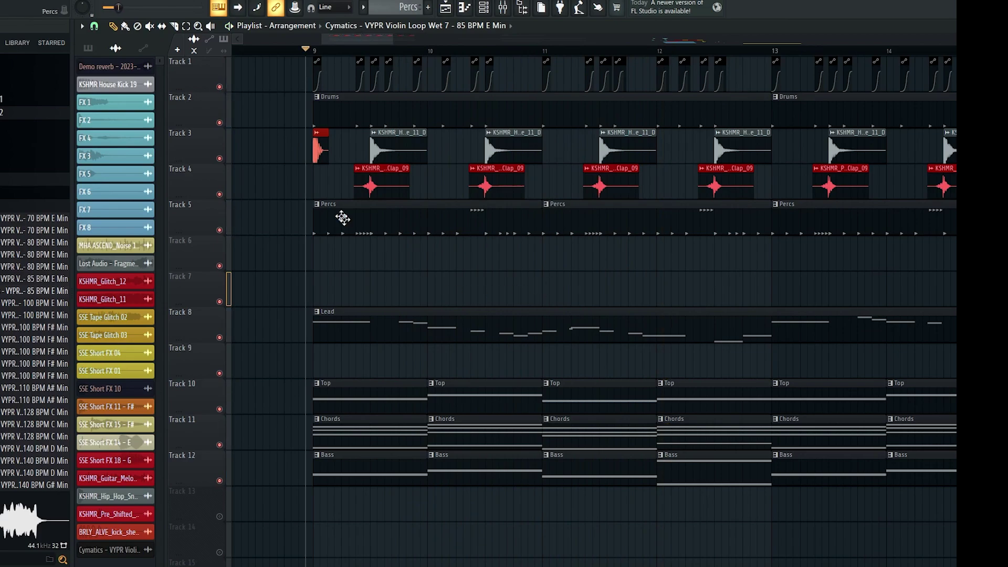
Mark bars 9 to 12 as the playback range on the playlist timeline
scroll(315, 58, down, 2)
drag(315, 53, 772, 107)
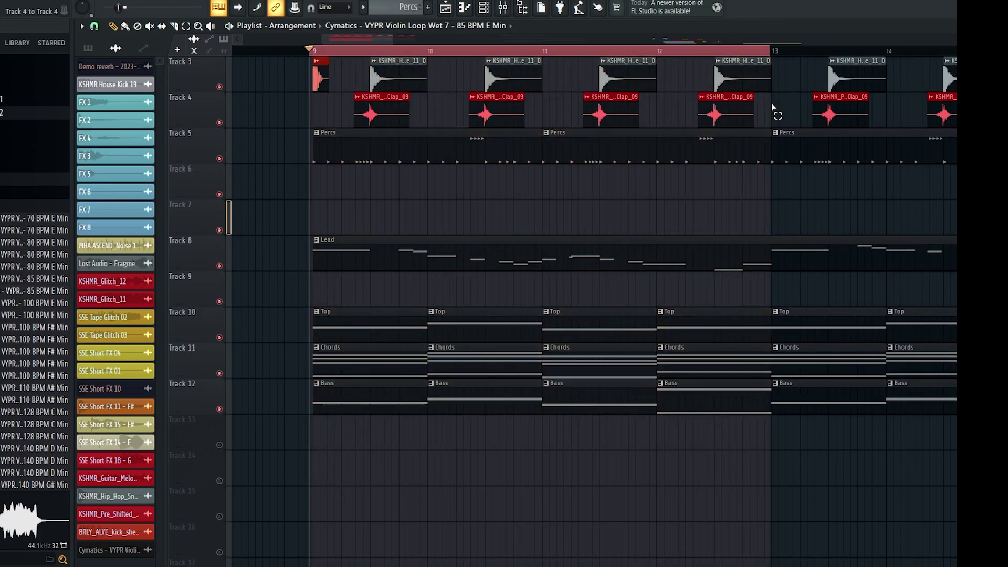
Load Maximus and FabFilter Pro-L 2 with +7.2 gain on the Master track, and play the marked range through them
click(502, 9)
click(255, 314)
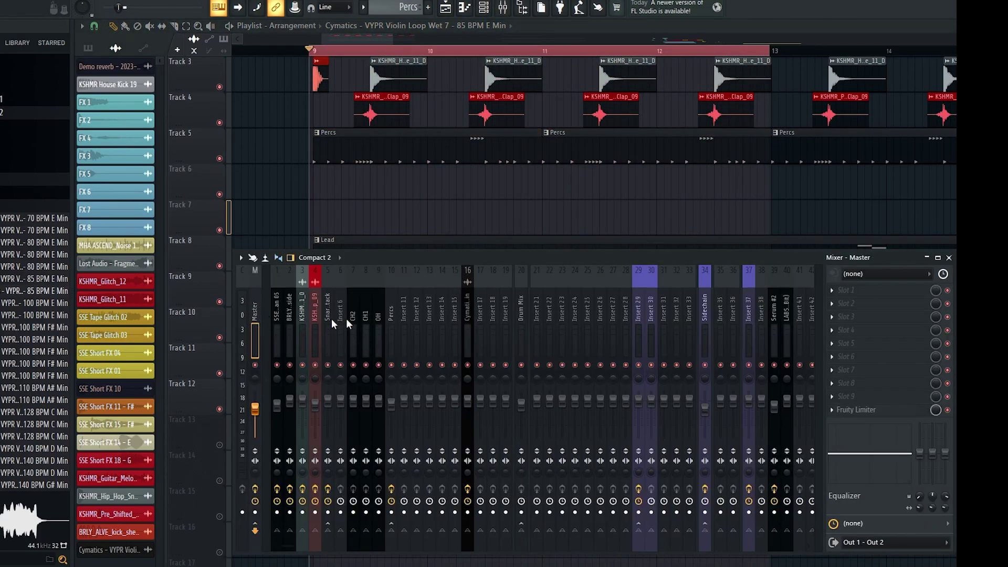
click(845, 317)
click(695, 218)
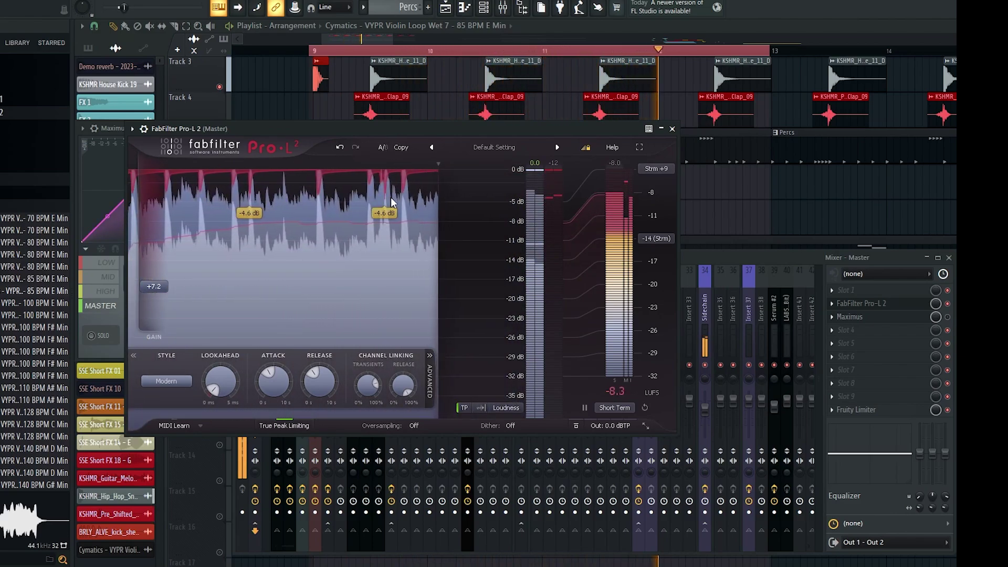
key(space)
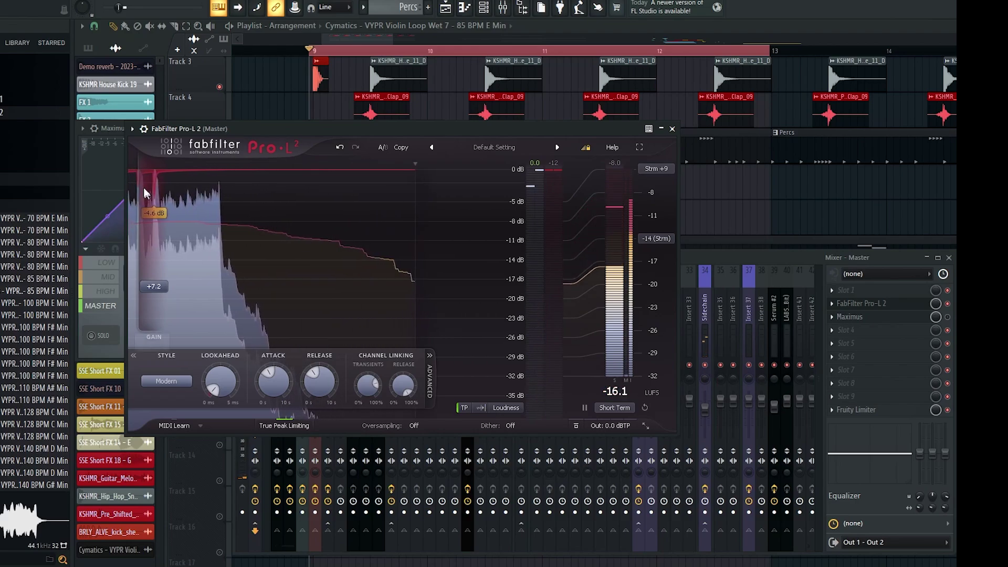
click(388, 28)
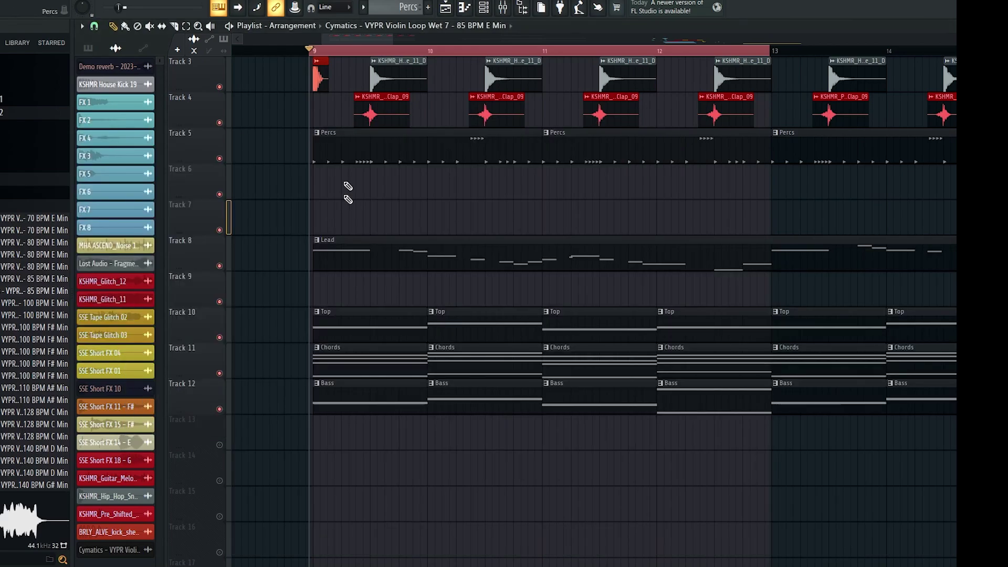
scroll(353, 194, down, 2)
drag(354, 284, 597, 458)
ctrl+click(597, 458)
scroll(387, 444, up, 2)
drag(356, 441, 727, 331)
ctrl+click(605, 282)
scroll(302, 155, up, 3)
key(ctrl+a)
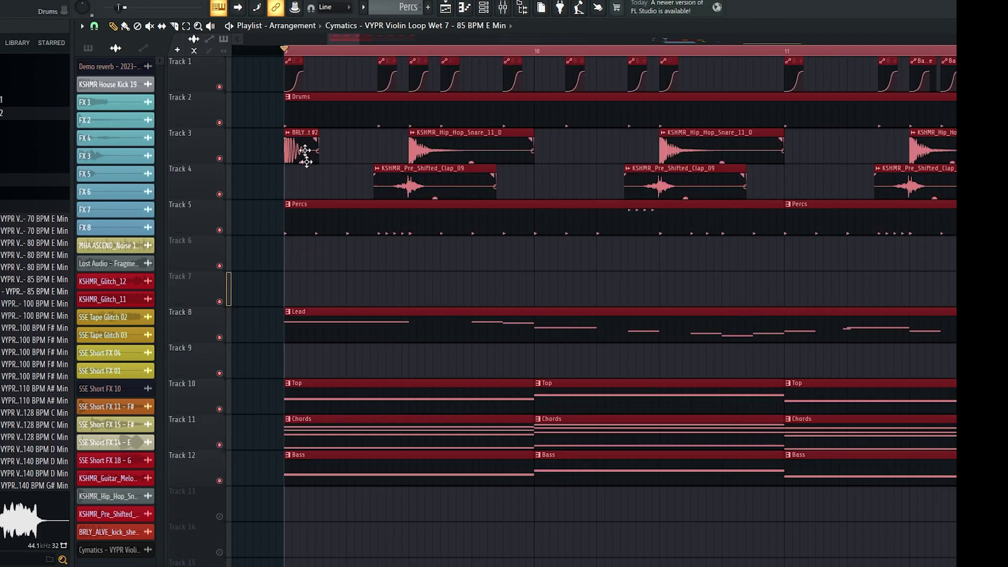
ctrl+click(322, 215)
scroll(326, 231, down, 2)
ctrl+click(349, 279)
scroll(348, 284, down, 2)
drag(351, 469, 570, 366)
drag(571, 366, 589, 337)
ctrl+click(360, 509)
scroll(374, 498, down, 1)
scroll(375, 499, up, 1)
drag(596, 328, 358, 503)
drag(350, 504, 613, 332)
drag(362, 360, 602, 481)
Select the Top, Chords and Bass clips across bars 9 to 12 on Tracks 10 to 12
scroll(380, 413, up, 2)
drag(325, 308, 787, 485)
drag(294, 308, 718, 504)
drag(339, 339, 745, 502)
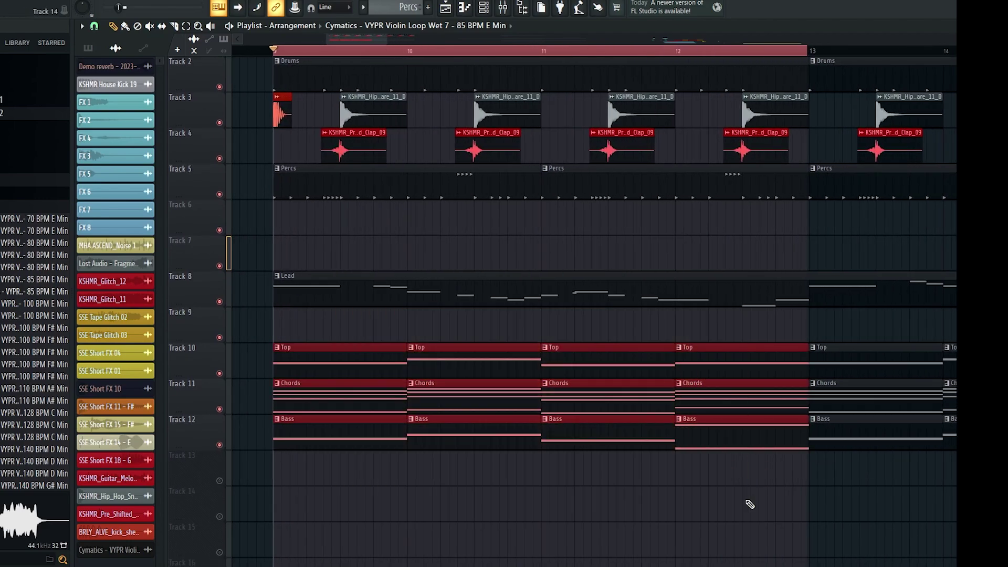
Shorten the selected Top, Chords and Bass clips in bars 9 to 12 to half a bar each
drag(336, 442, 726, 377)
drag(322, 325, 693, 371)
click(351, 496)
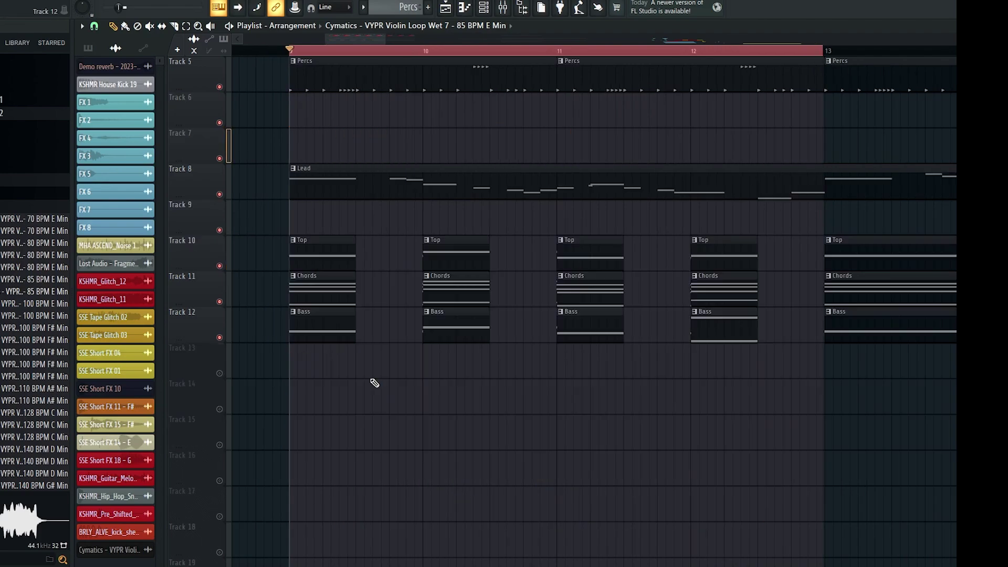
scroll(385, 368, up, 3)
scroll(384, 368, down, 1)
scroll(364, 439, up, 1)
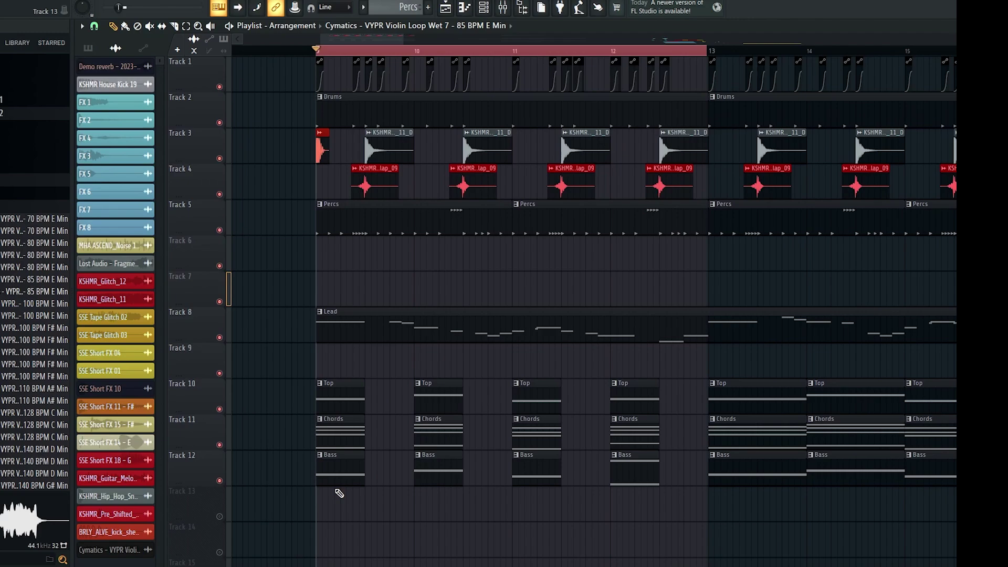
Inspect the half-bar Top, Chords and Bass clips and the gaps between them across bars 9 to 12
drag(338, 521, 651, 386)
drag(675, 341, 363, 371)
scroll(342, 508, up, 2)
drag(355, 367, 350, 467)
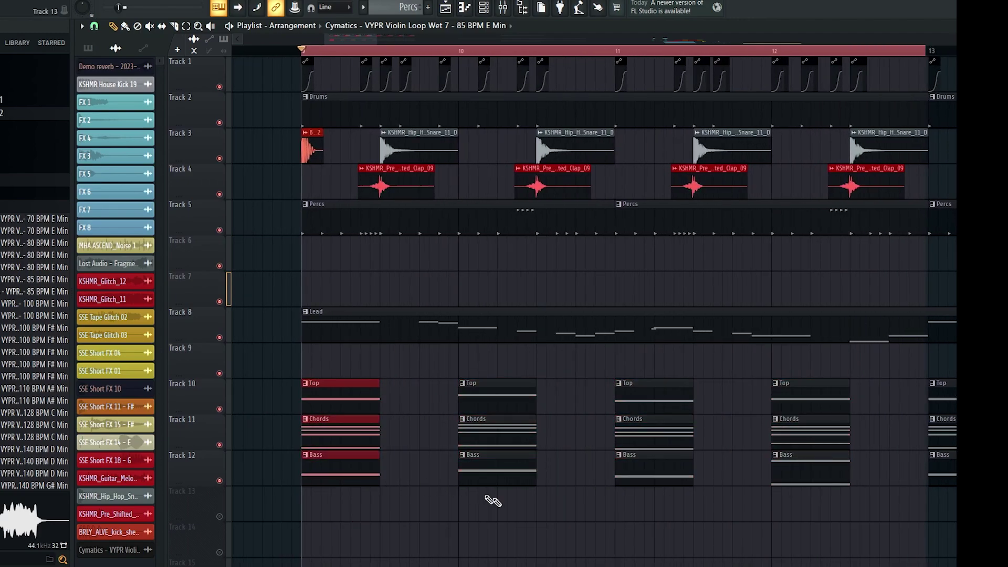
drag(493, 519, 512, 375)
drag(519, 517, 357, 388)
drag(343, 363, 516, 513)
drag(513, 514, 475, 403)
scroll(340, 383, up, 2)
drag(402, 362, 556, 376)
mouse_move(416, 364)
mouse_down()
mouse_move(567, 367)
mouse_move(413, 373)
mouse_up()
drag(415, 369, 561, 365)
Open FabFilter Pro-L 2 on the Master mixer track and play the marked bars through it
click(501, 8)
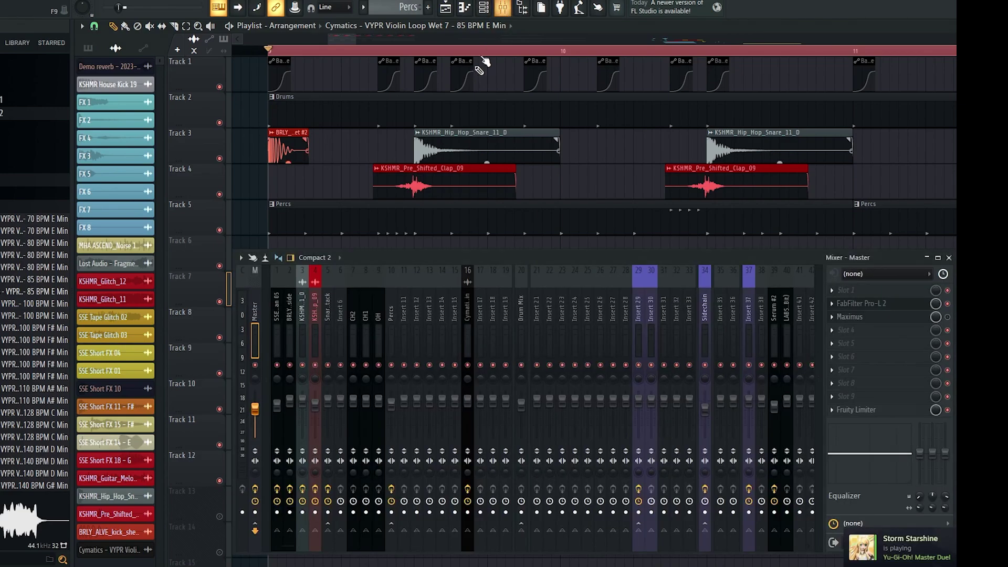
click(906, 306)
key(space)
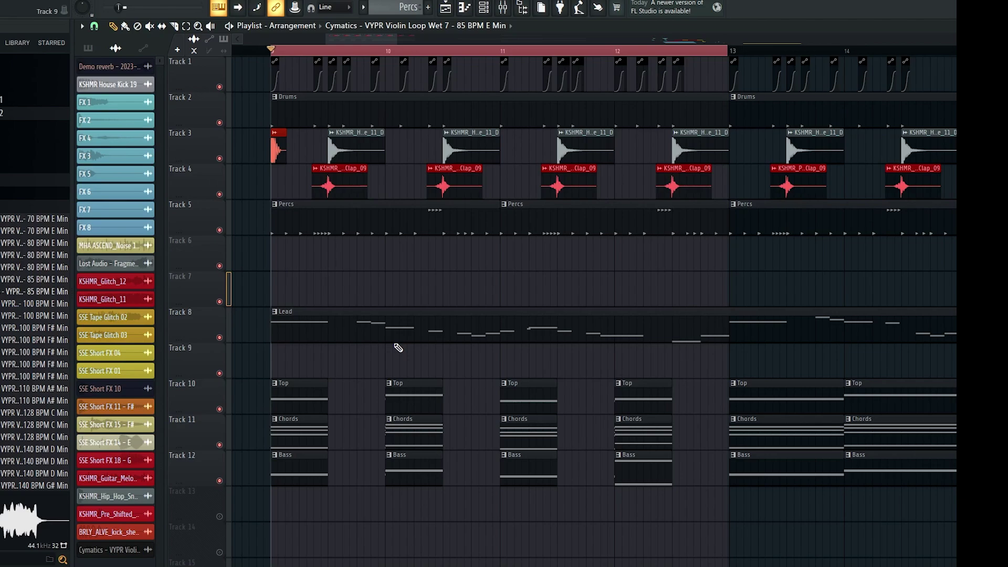
Delete the BRLY_ALVE kick sample clip at the start of bar 9 on Track 3
drag(313, 256, 552, 301)
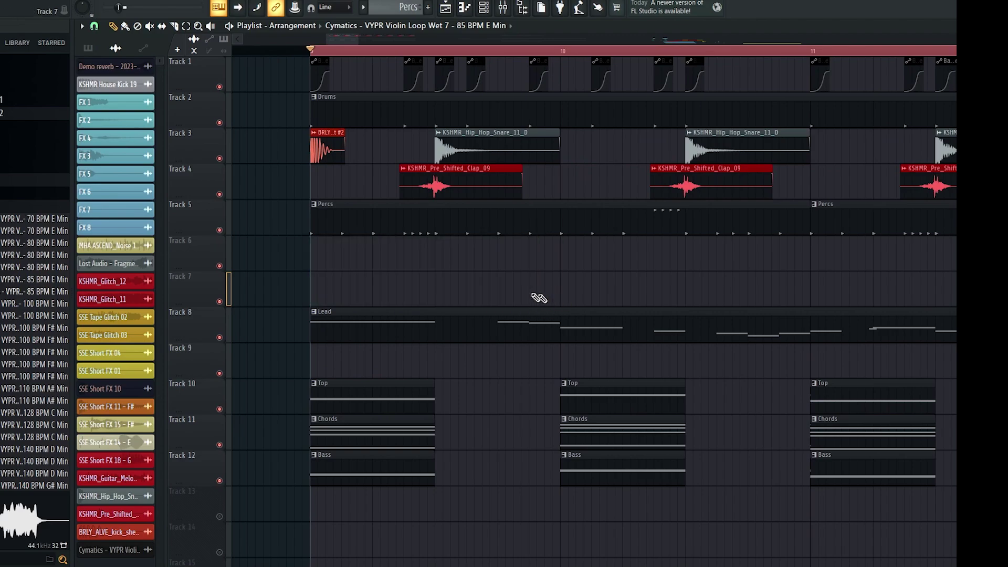
mouse_move(317, 254)
mouse_down()
mouse_move(483, 303)
mouse_move(562, 304)
mouse_move(313, 261)
mouse_up()
scroll(389, 272, up, 5)
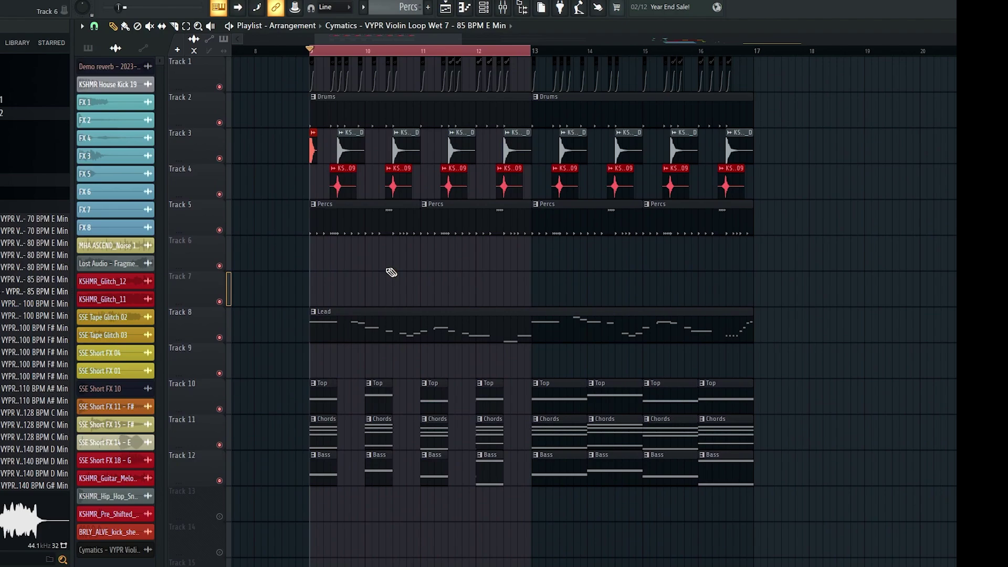
scroll(286, 186, up, 3)
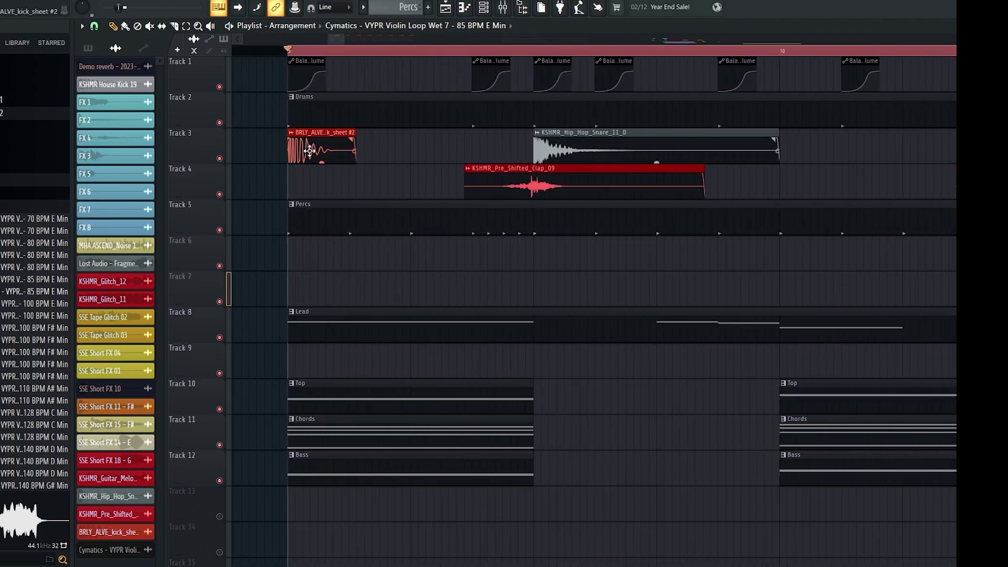
scroll(321, 202, down, 2)
scroll(310, 253, down, 2)
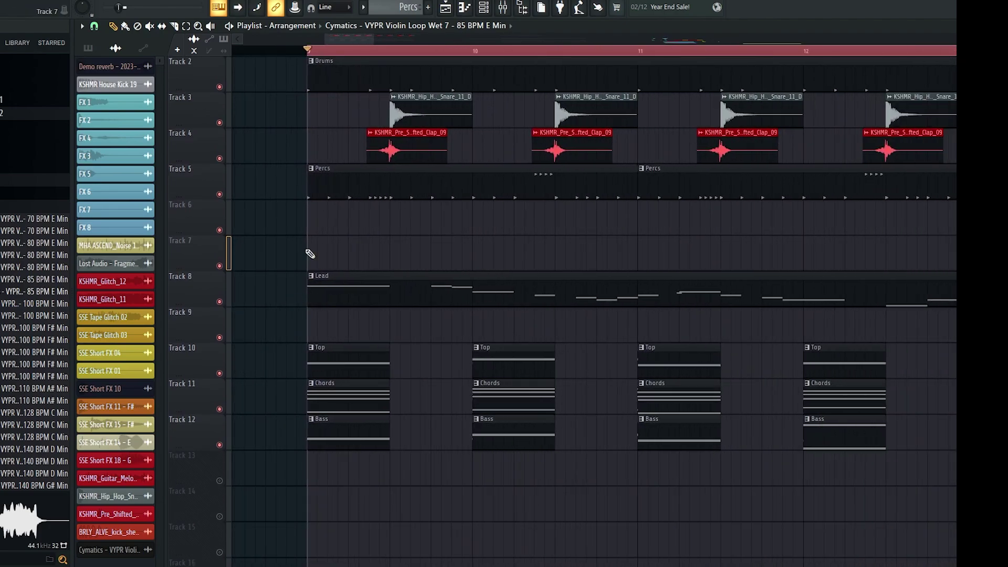
Play bars 9 to 12 to hear the shortened Top, Chords and Bass clips
drag(309, 252, 367, 286)
ctrl+click(940, 499)
ctrl+click(393, 253)
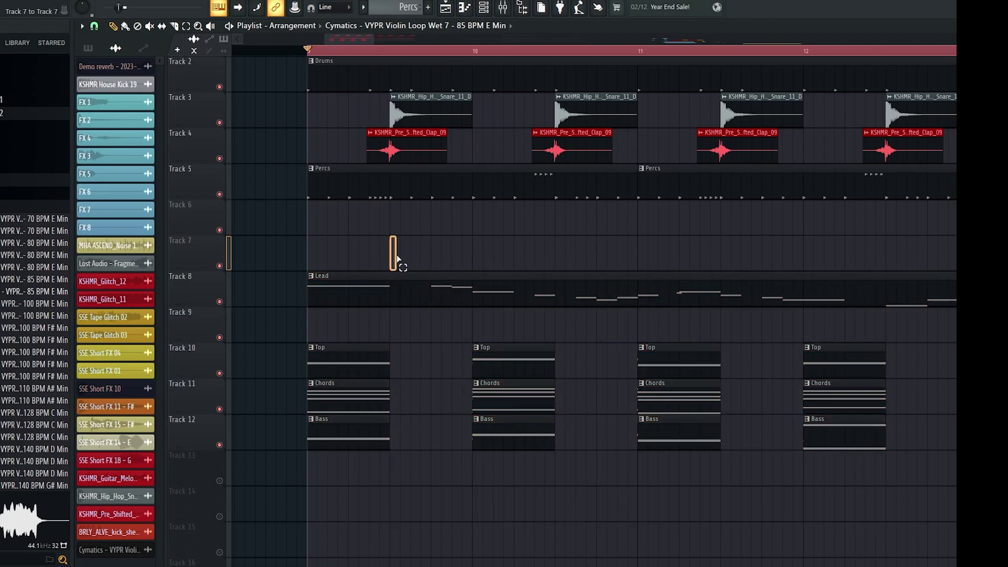
scroll(387, 247, down, 3)
key(space)
scroll(407, 338, down, 3)
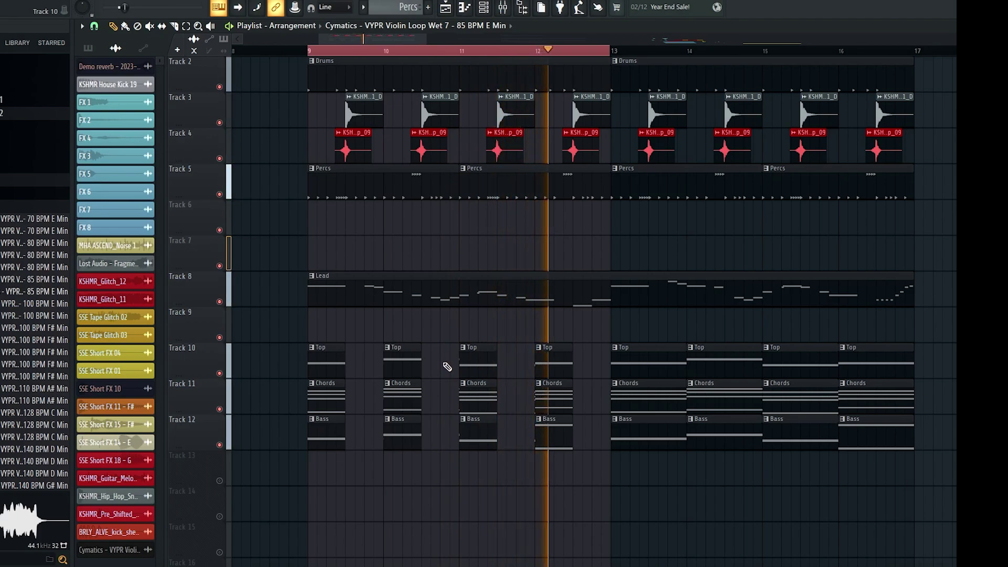
key(space)
Select the bar 9 Top, Chords and Bass clips on Tracks 10 to 12, and clear the selection
drag(339, 343, 376, 432)
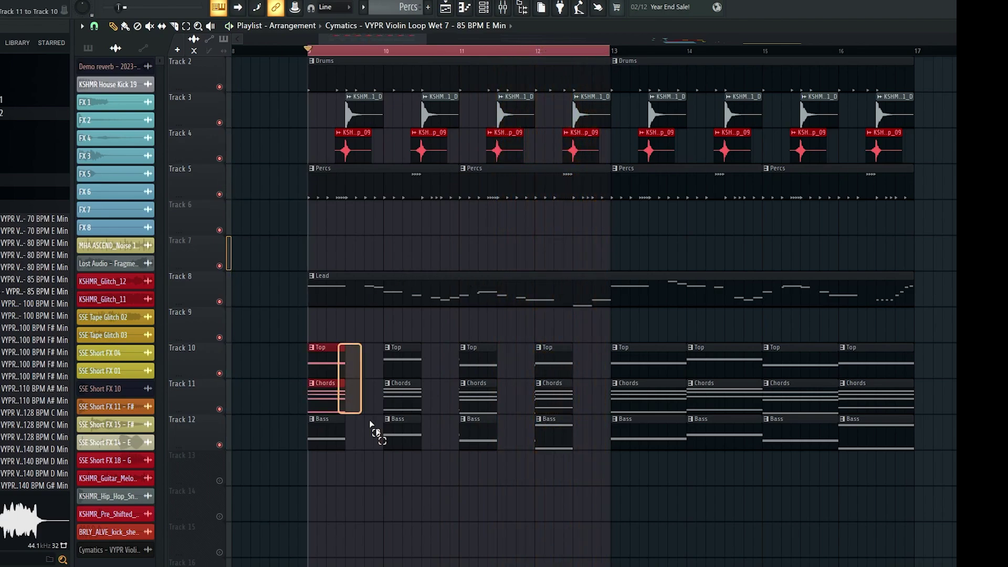
ctrl+click(402, 389)
drag(582, 519, 252, 345)
drag(290, 309, 575, 462)
ctrl+click(355, 330)
scroll(318, 367, up, 3)
drag(319, 366, 349, 462)
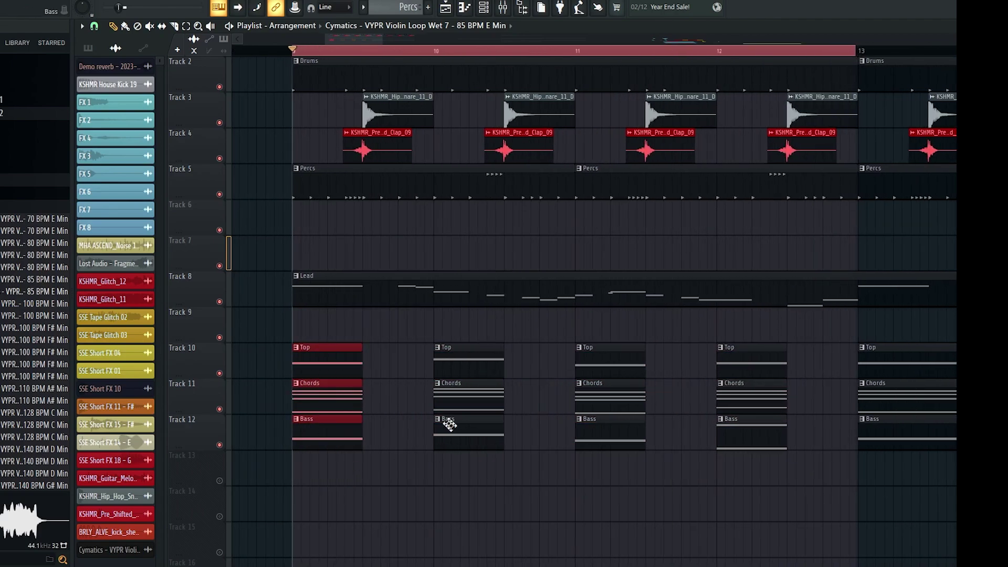
ctrl+click(448, 421)
ctrl+click(404, 375)
Create an automation clip for the Ambience mix level across bars 9 to 12 and place it on Track 9
double_click(348, 290)
click(507, 8)
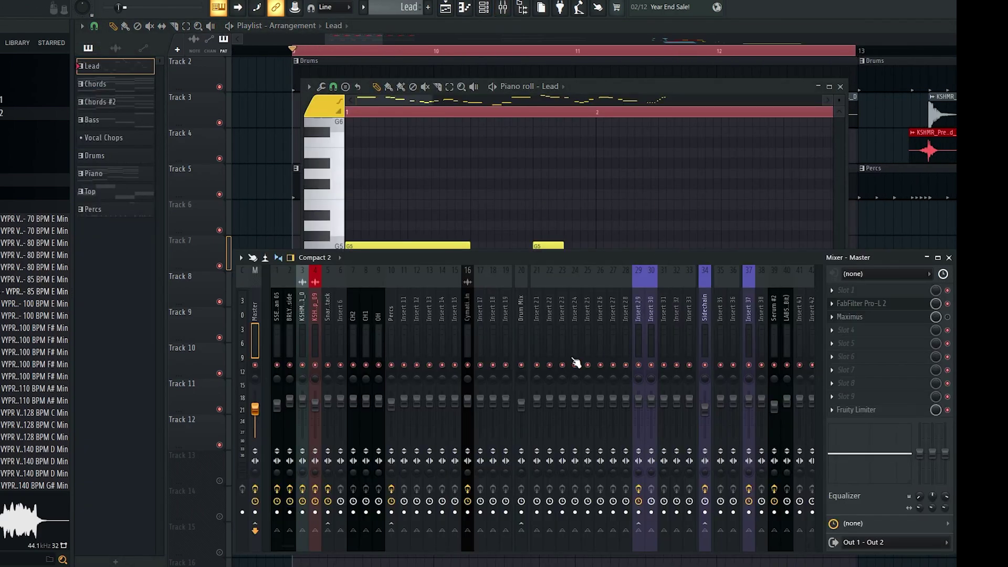
ctrl+click(920, 230)
click(505, 8)
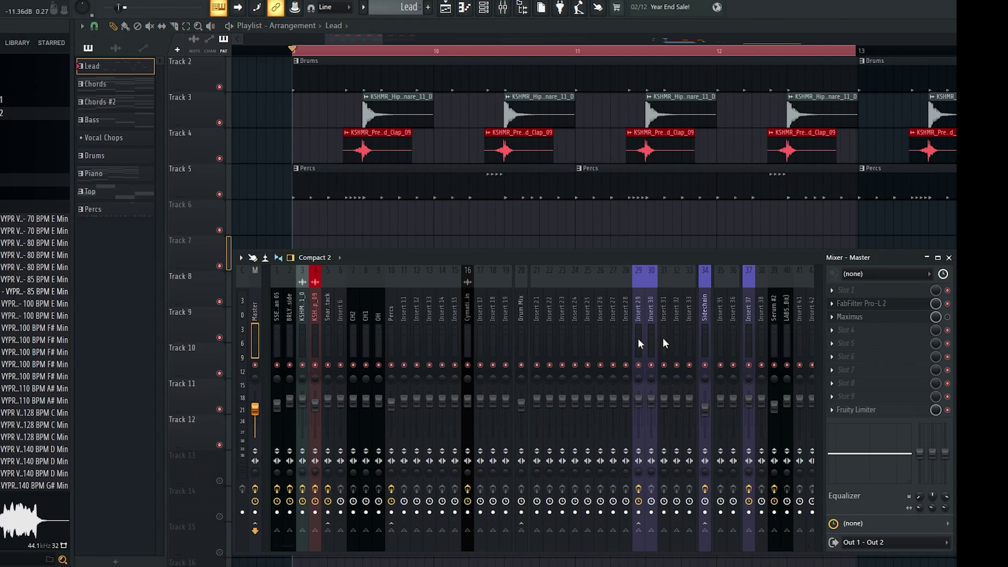
click(273, 341)
click(769, 341)
click(402, 341)
click(537, 341)
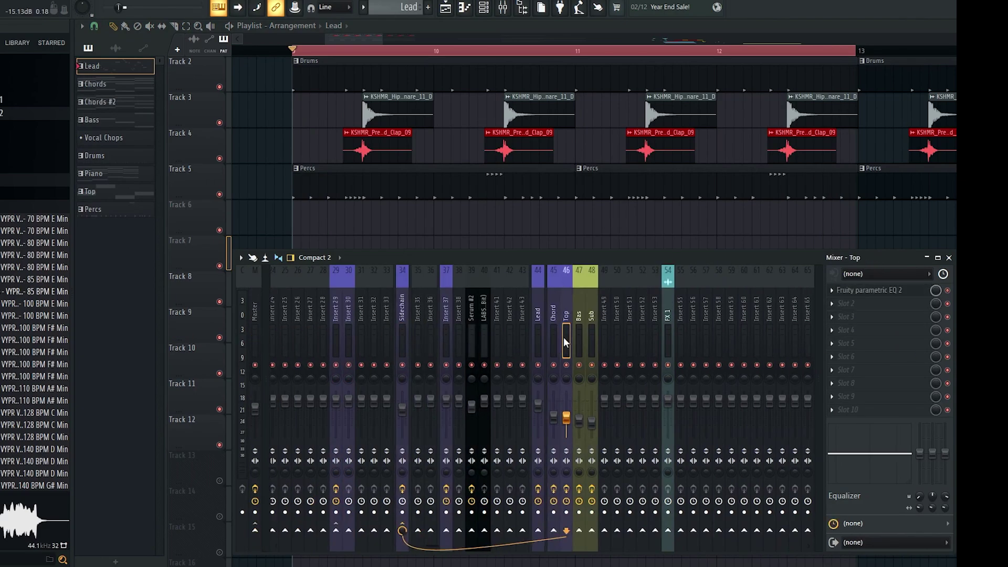
right_click(935, 291)
click(939, 373)
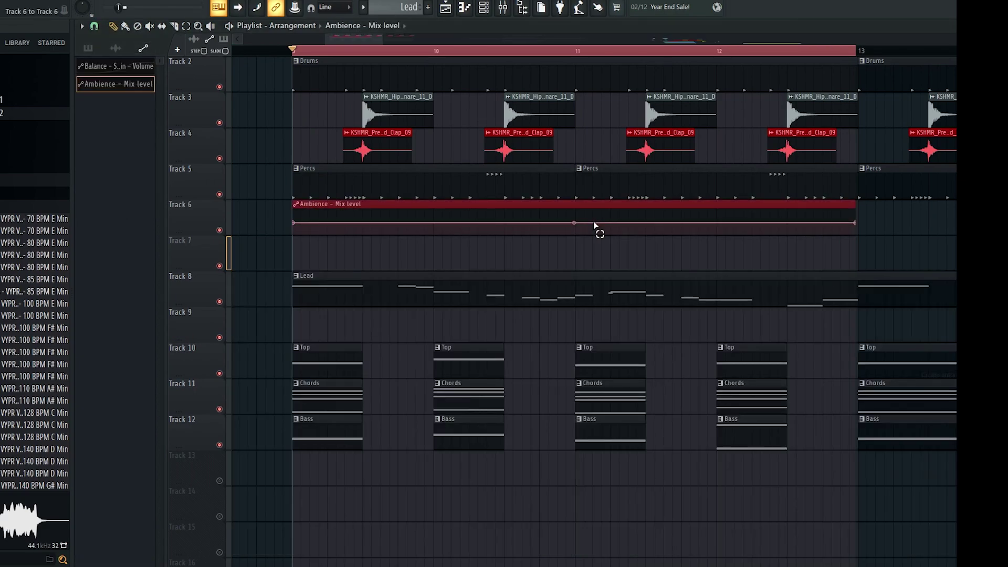
drag(323, 204, 319, 318)
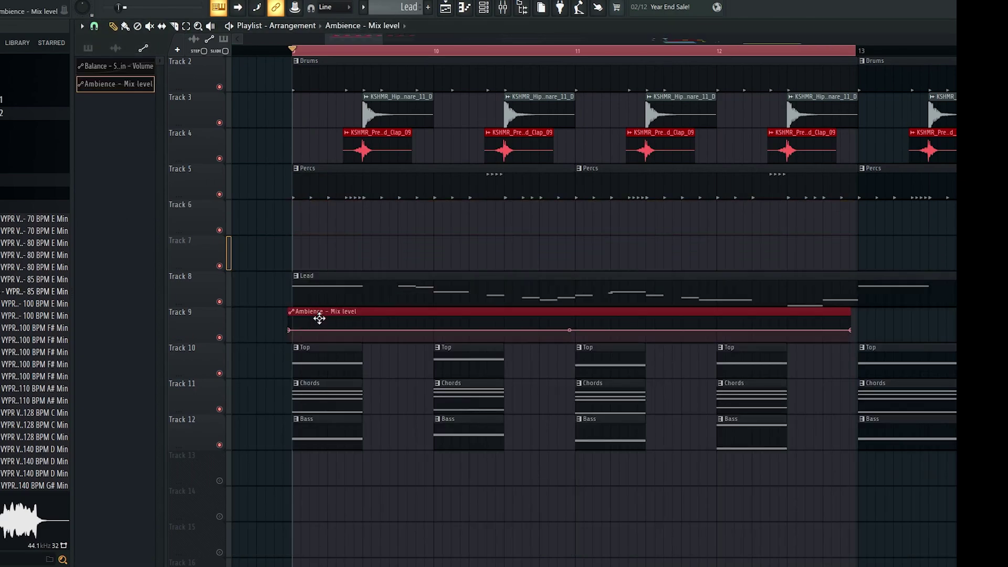
Copy the Ambience automation's first value and add a Hold point halfway through bar 9, lowered to the bottom
right_click(293, 331)
click(341, 512)
scroll(347, 374, up, 3)
right_click(375, 334)
right_click(375, 336)
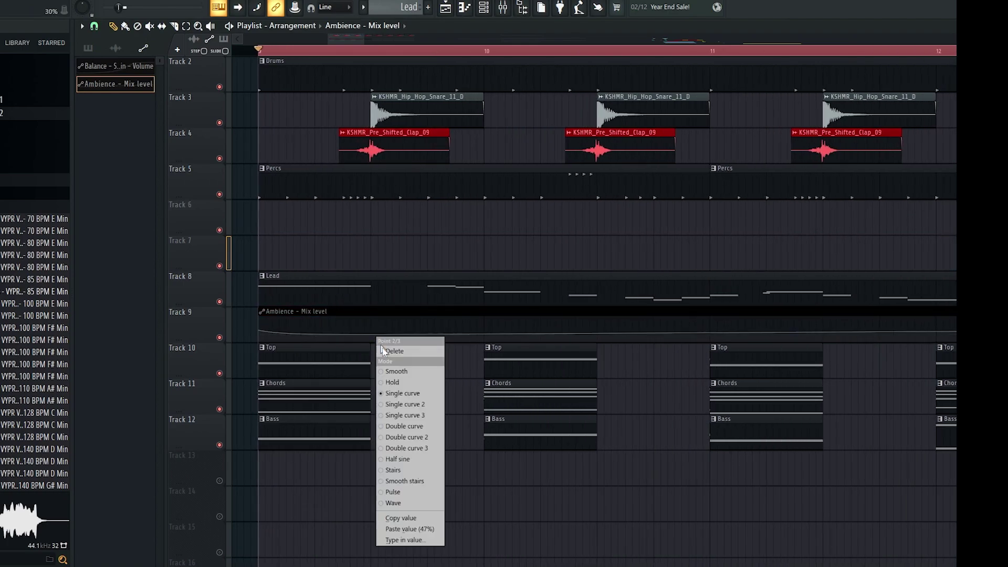
click(381, 350)
scroll(367, 325, down, 5)
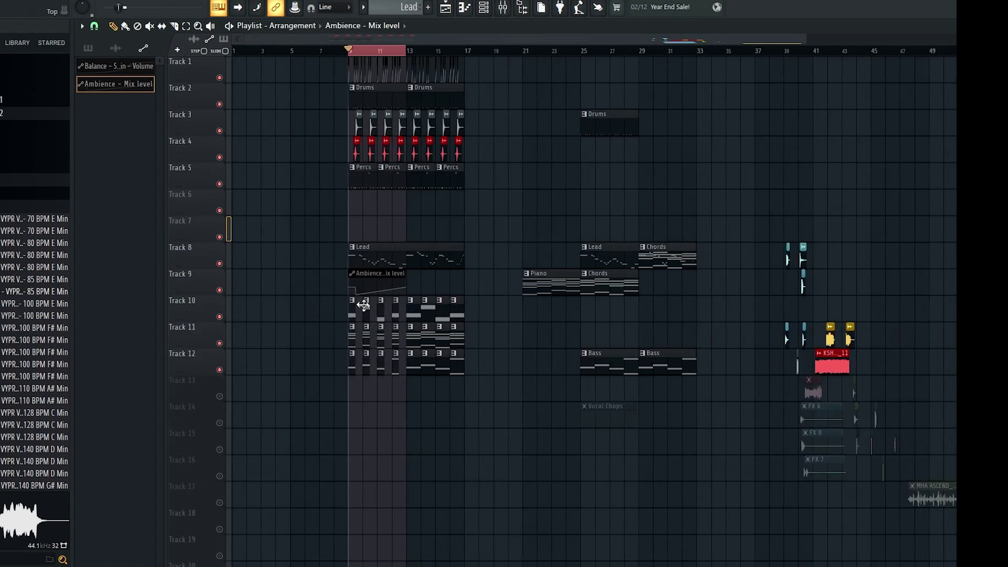
scroll(363, 305, up, 5)
Add a Single curve point three-quarters through bar 9 and give it the copied 47% value
right_click(427, 328)
click(451, 387)
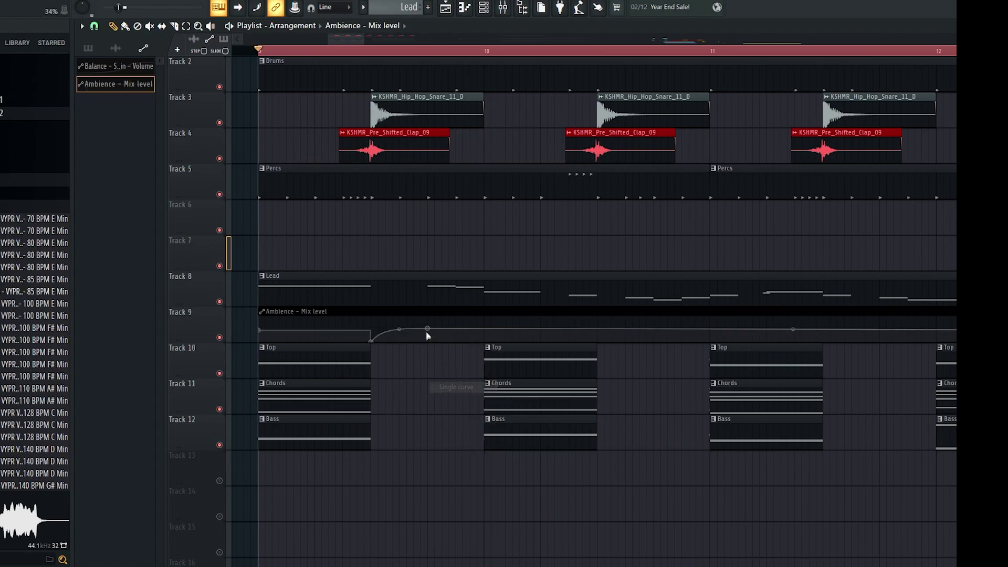
right_click(427, 329)
click(458, 473)
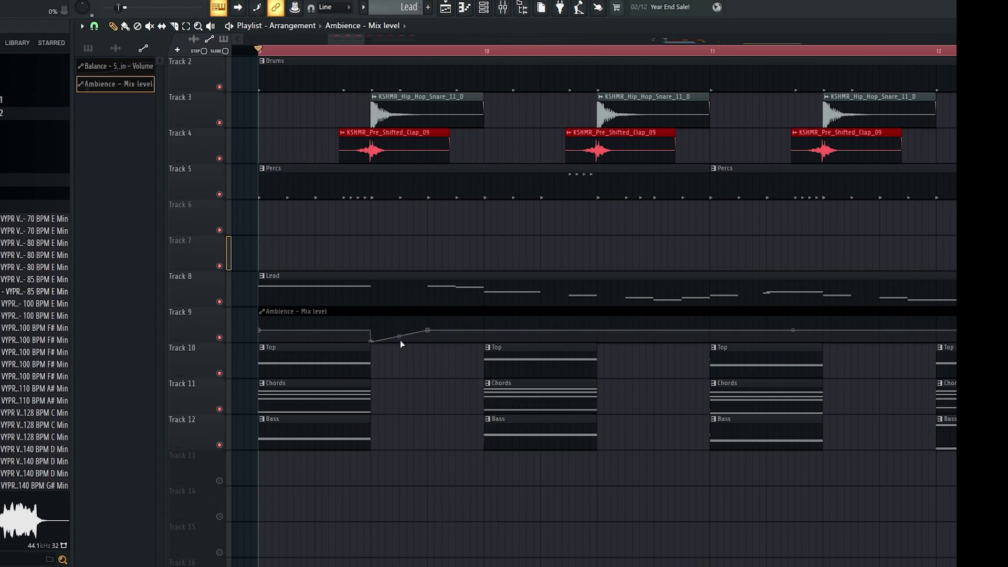
Add Ambience dips halfway through bars 10 and 11, each dropping from a Hold point and rising back on a Single curve
right_click(597, 338)
right_click(598, 338)
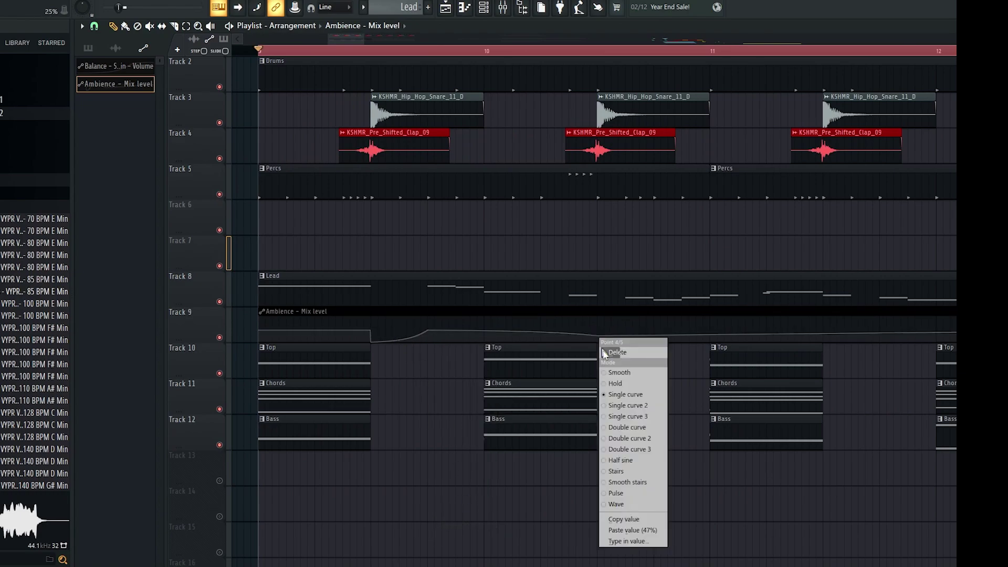
click(611, 383)
drag(597, 338, 600, 348)
right_click(626, 332)
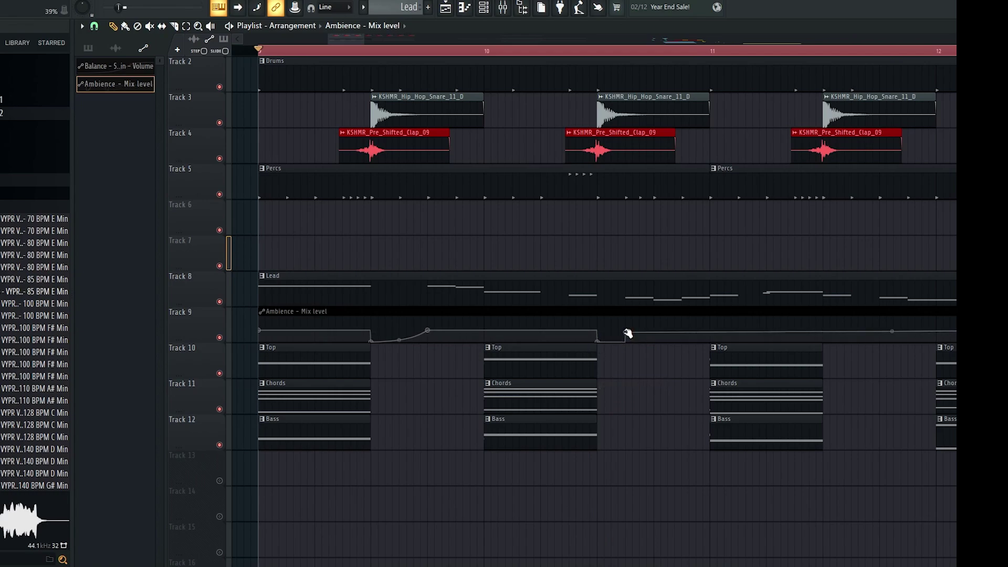
right_click(627, 333)
click(676, 397)
Play the marked bars to hear the dips in the Ambience mix level
key(space)
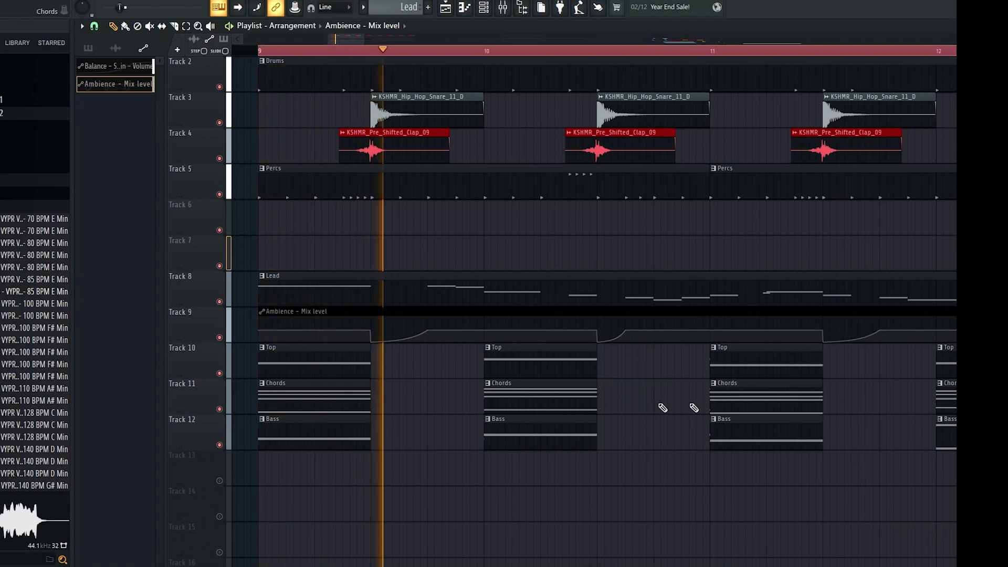
scroll(444, 413, down, 2)
scroll(444, 414, up, 2)
key(space)
Extend the bar 9 Ambience ramp to end at the start of bar 10, pasting the copied 47% value there
right_click(426, 331)
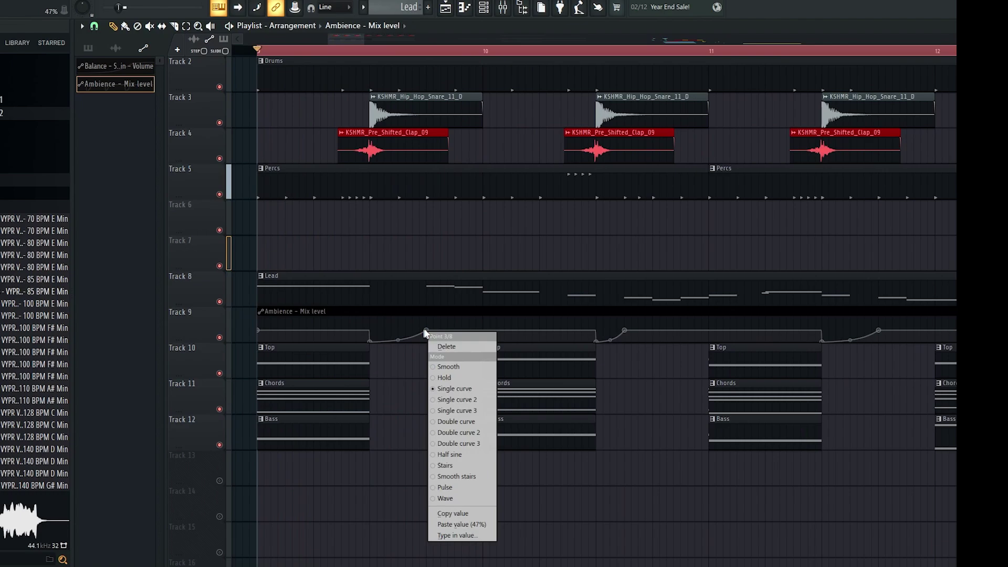
click(474, 514)
drag(493, 333, 484, 330)
right_click(483, 331)
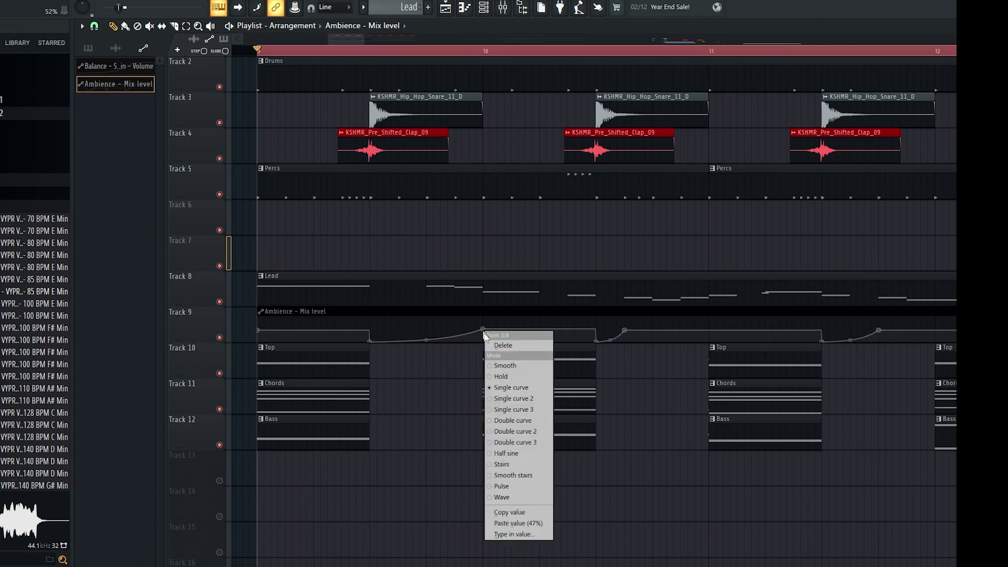
click(528, 524)
Play the marked range again to hear the longer Ambience ramp in bar 9
key(space)
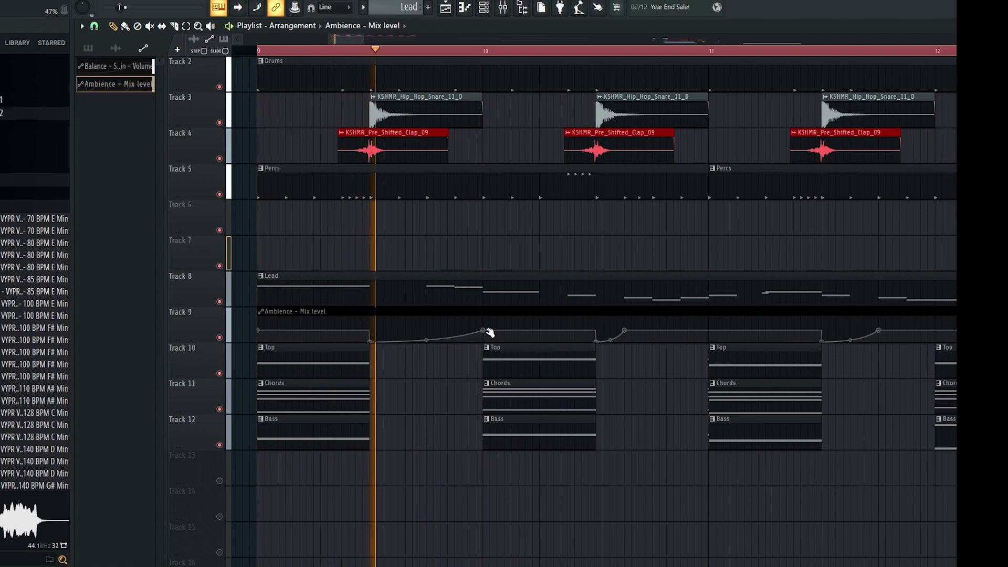
scroll(469, 354, down, 3)
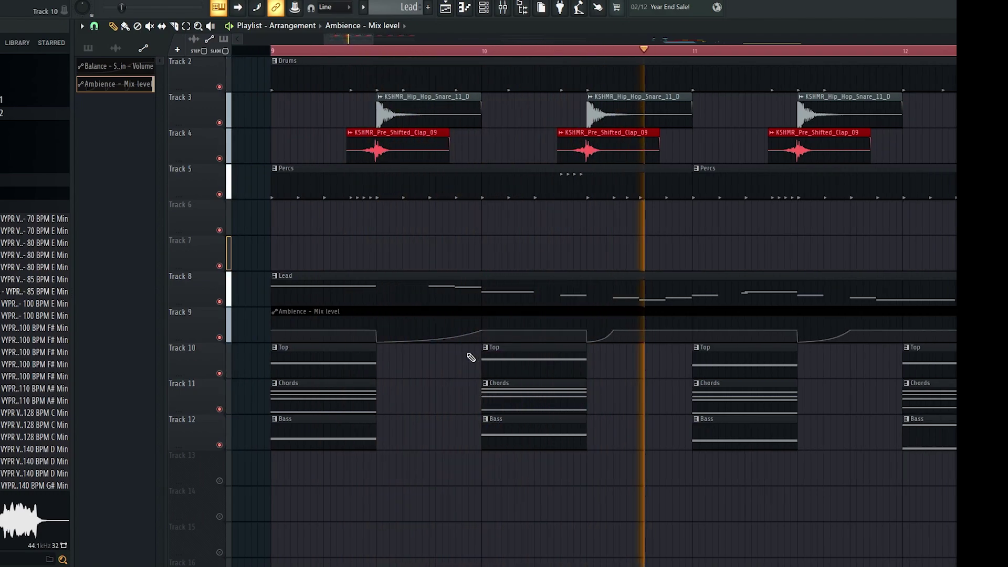
scroll(567, 384, up, 1)
scroll(558, 374, up, 2)
key(space)
scroll(485, 281, down, 2)
scroll(455, 297, up, 1)
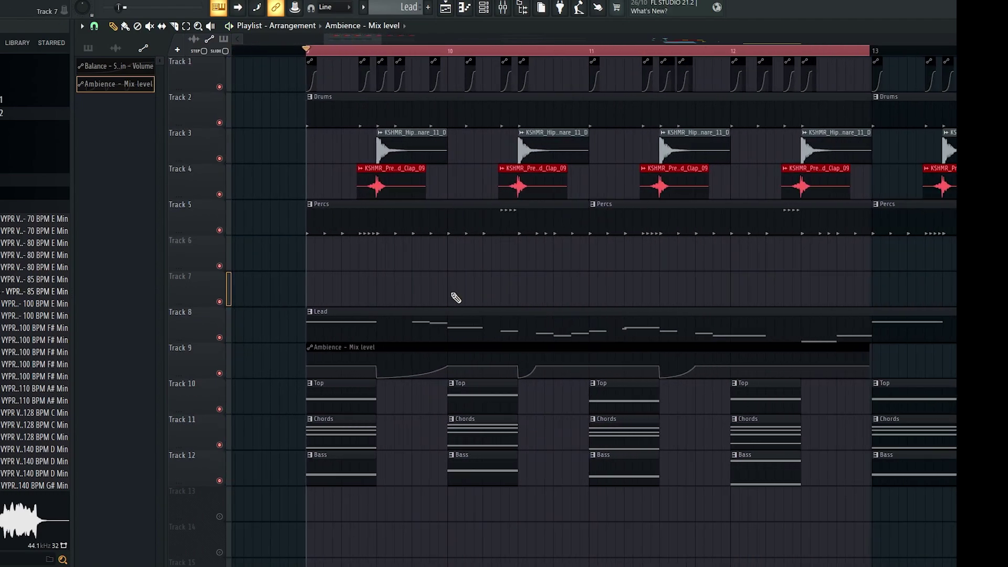
Examine the kick notes of the Drums pattern around the start of its second bar
scroll(385, 265, up, 2)
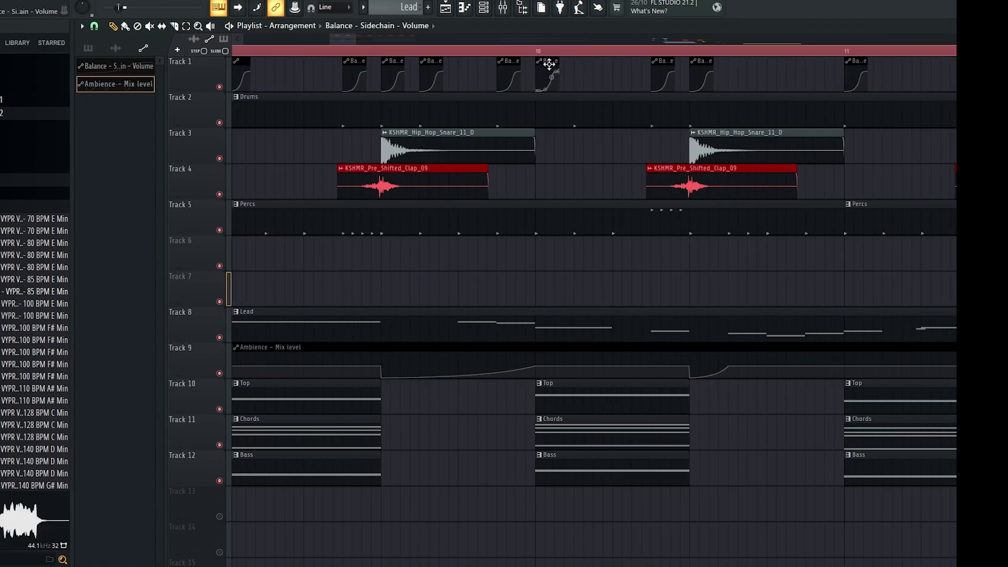
double_click(544, 124)
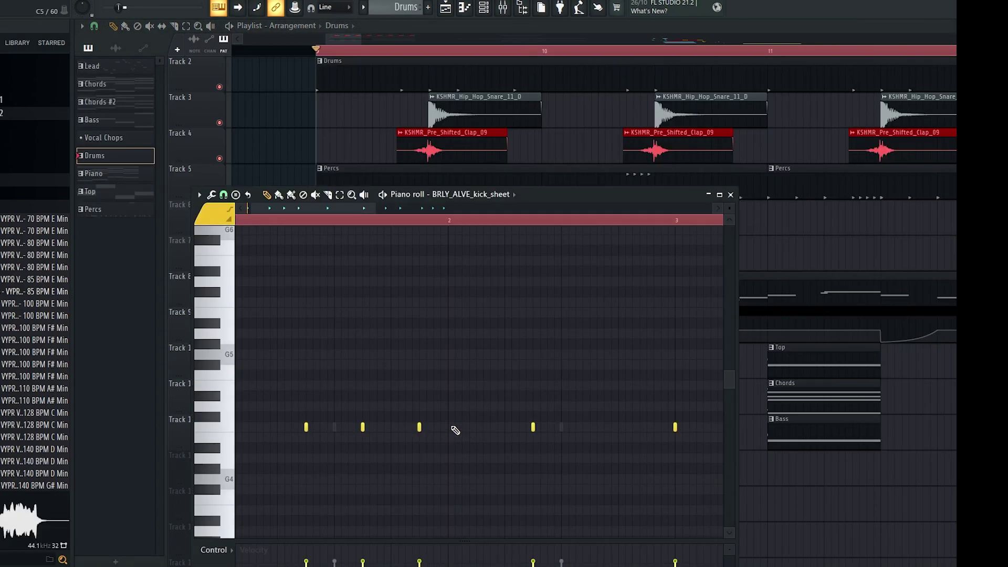
right_click(601, 106)
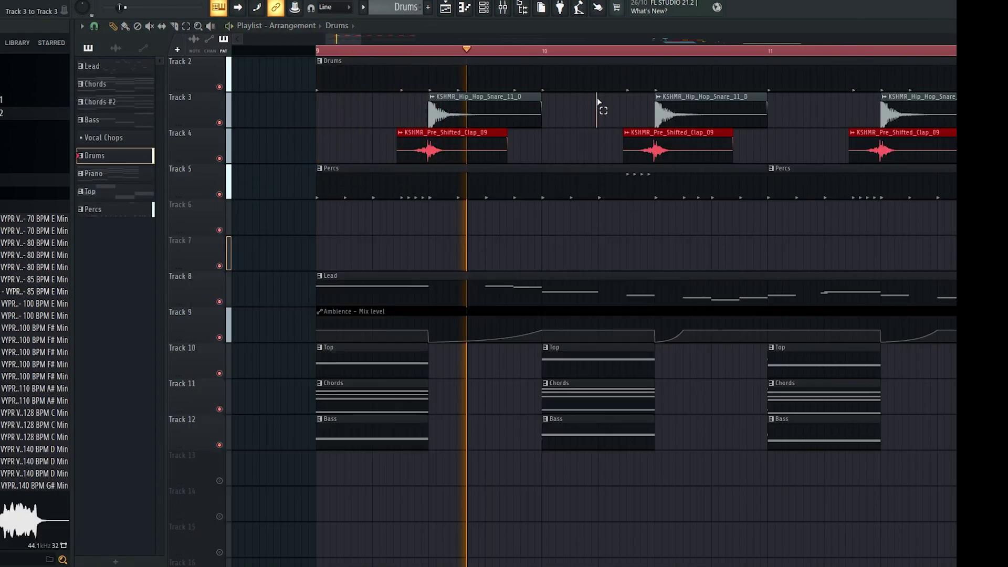
scroll(535, 412, up, 1)
scroll(538, 415, up, 1)
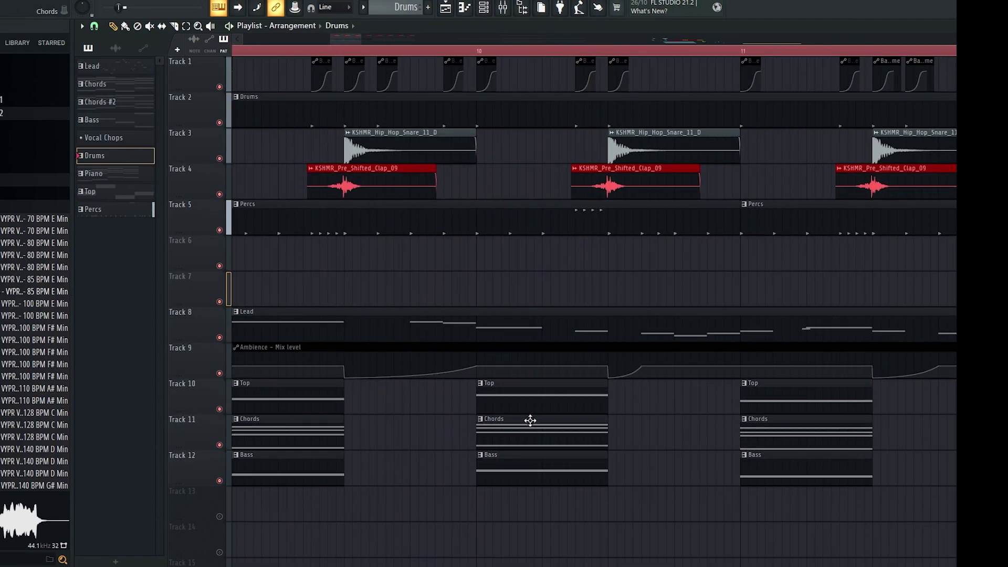
double_click(506, 105)
scroll(303, 423, up, 1)
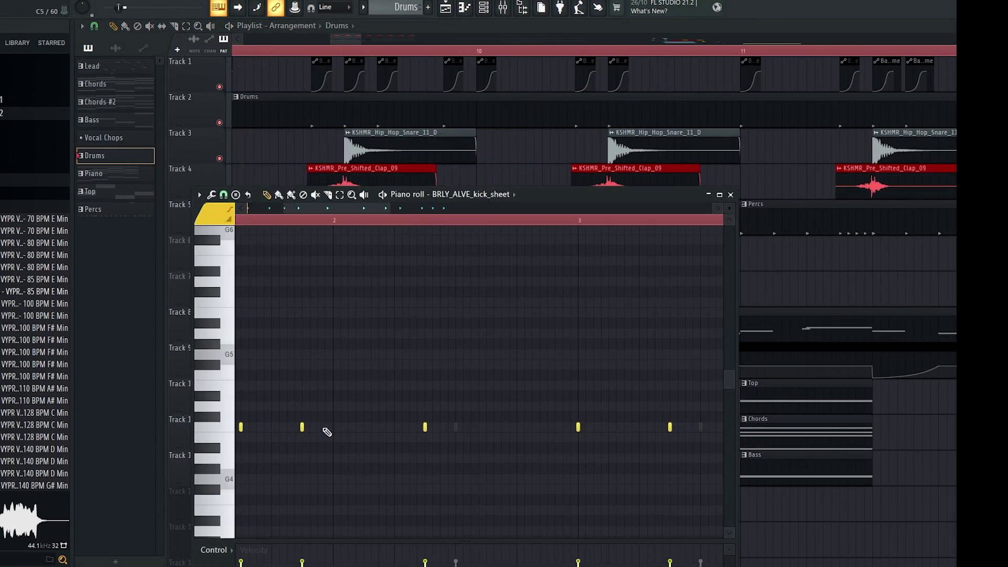
click(539, 147)
scroll(582, 322, down, 1)
Play the marked bars to hear the kick pattern against the Ambience dips
key(space)
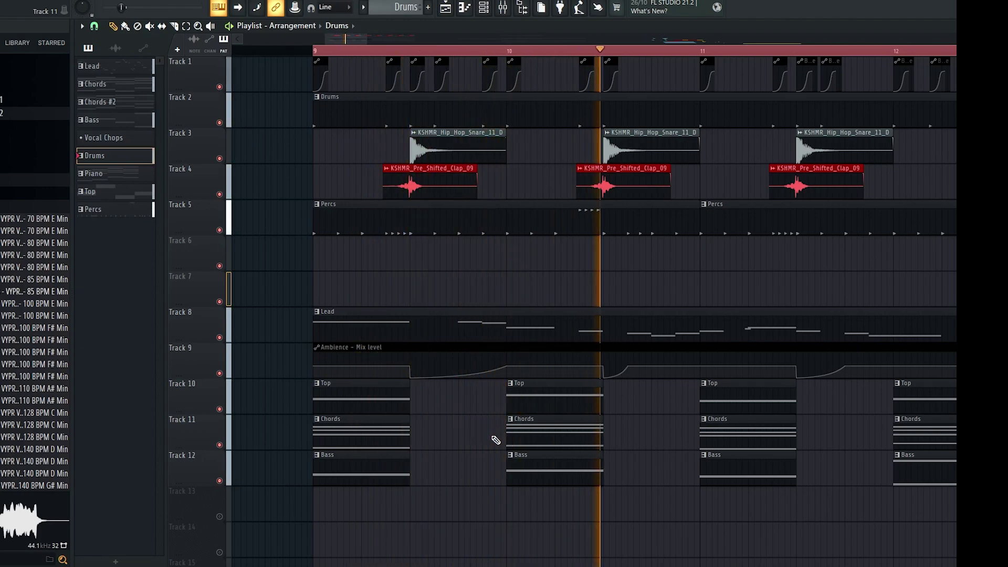
scroll(646, 364, down, 1)
scroll(645, 363, up, 3)
scroll(475, 355, down, 3)
scroll(621, 366, up, 2)
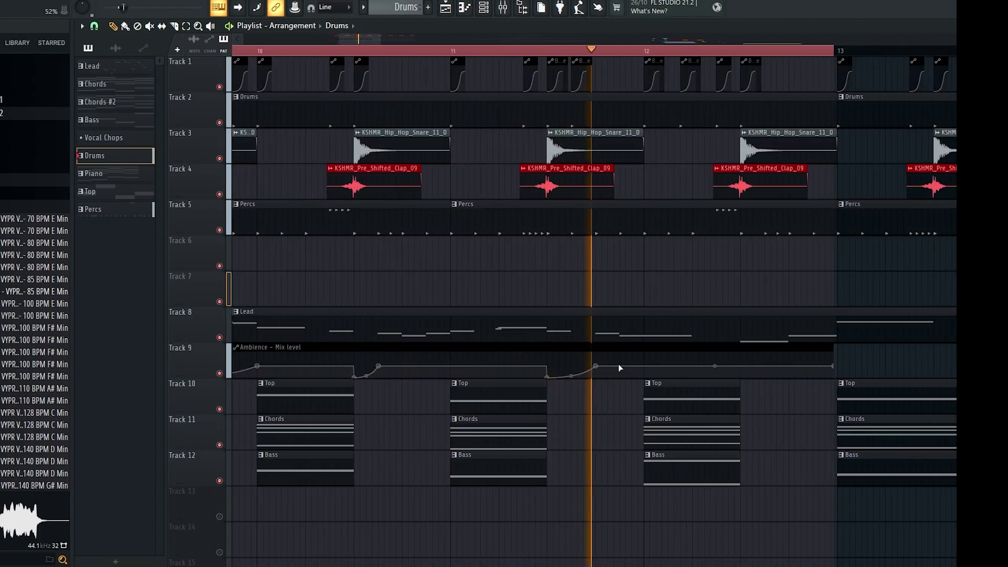
scroll(625, 375, down, 3)
scroll(672, 388, up, 1)
scroll(668, 382, down, 1)
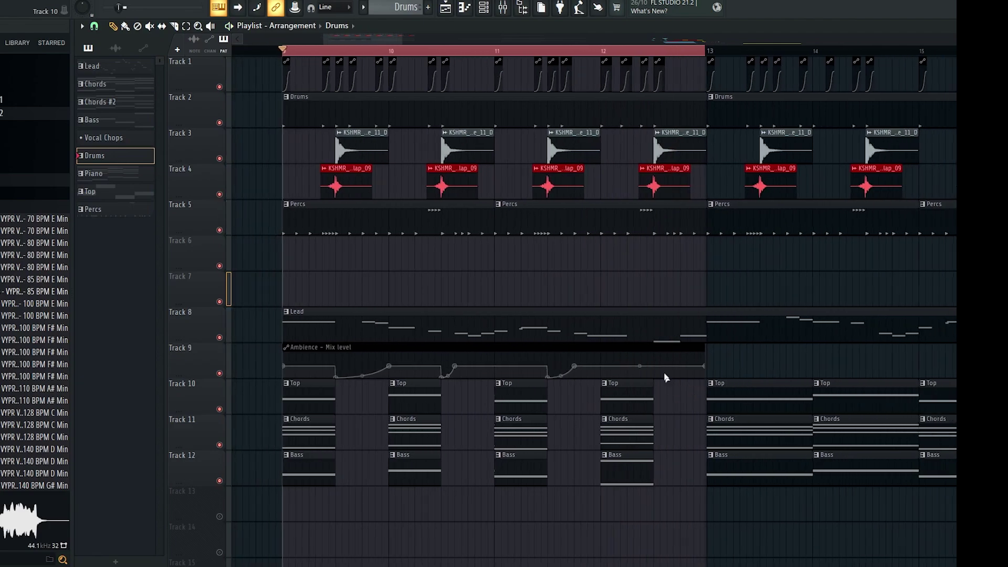
key(space)
Extend the Ambience ramps in bars 10 and 11 to end at the start of the following bar, at the copied 47% value
scroll(368, 347, up, 2)
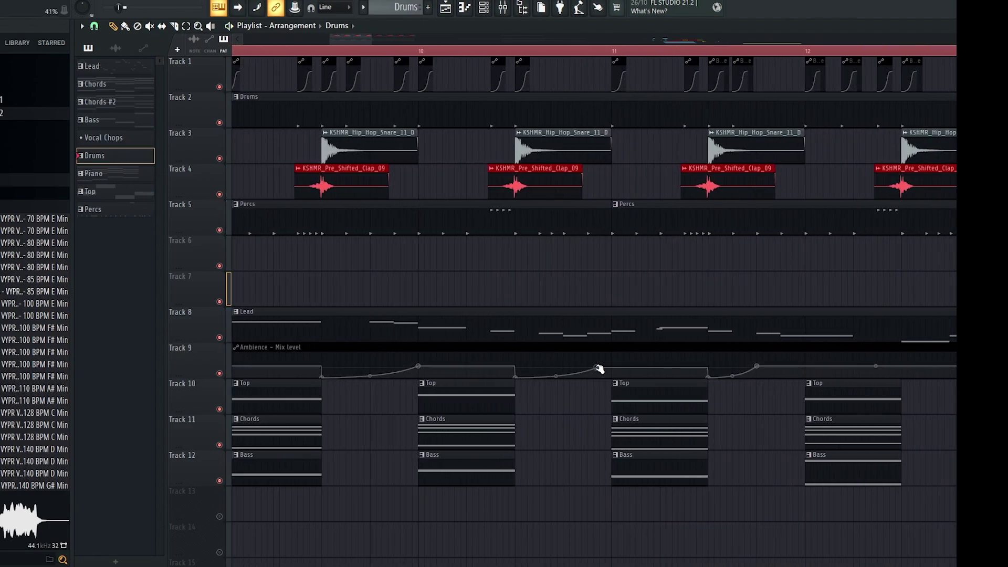
right_click(615, 367)
click(646, 540)
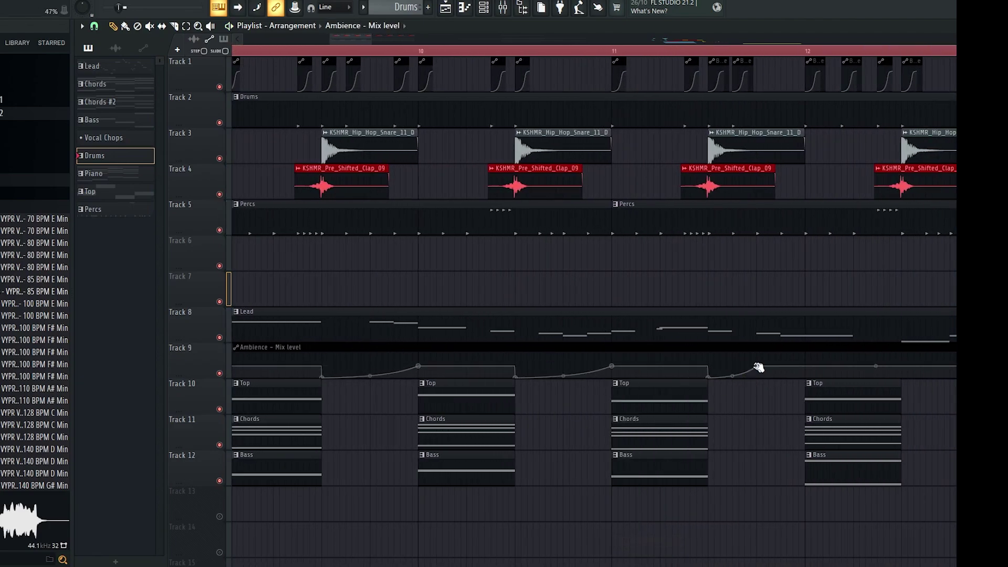
right_click(808, 366)
Add an Ambience dip halfway through bar 12 that drops from a Hold point and rises to the clip's end
scroll(618, 452, right, 2)
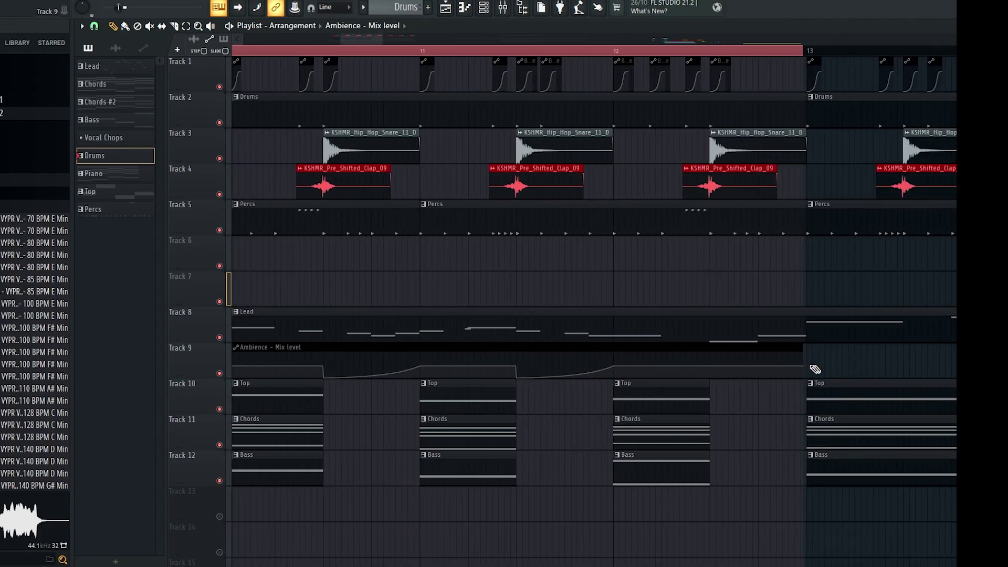
right_click(711, 374)
right_click(711, 374)
click(727, 405)
right_click(712, 373)
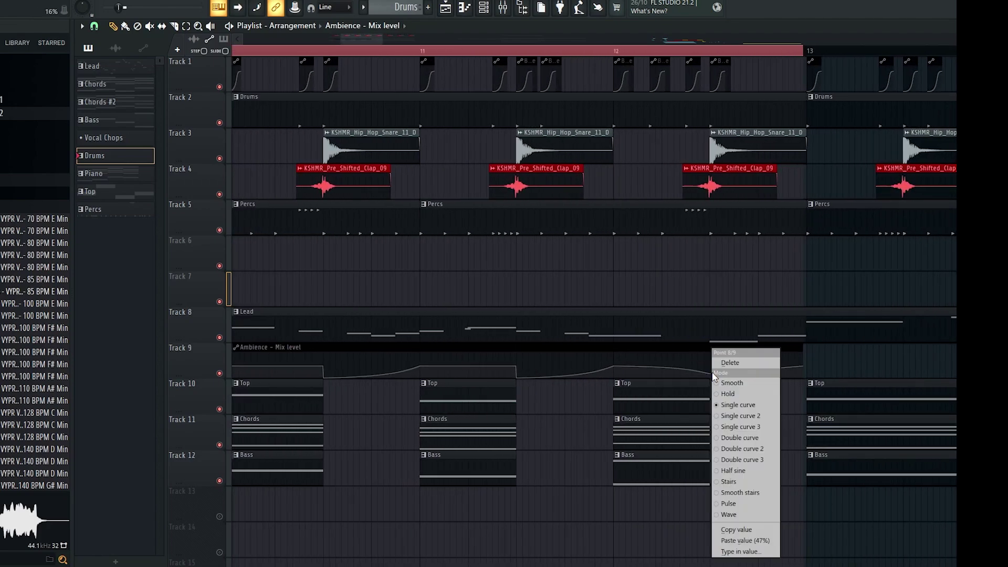
click(725, 395)
Place short Top, Chords and Bass clips in the last beat of bar 9 and insert an empty playlist track above the Top row
scroll(450, 409, down, 6)
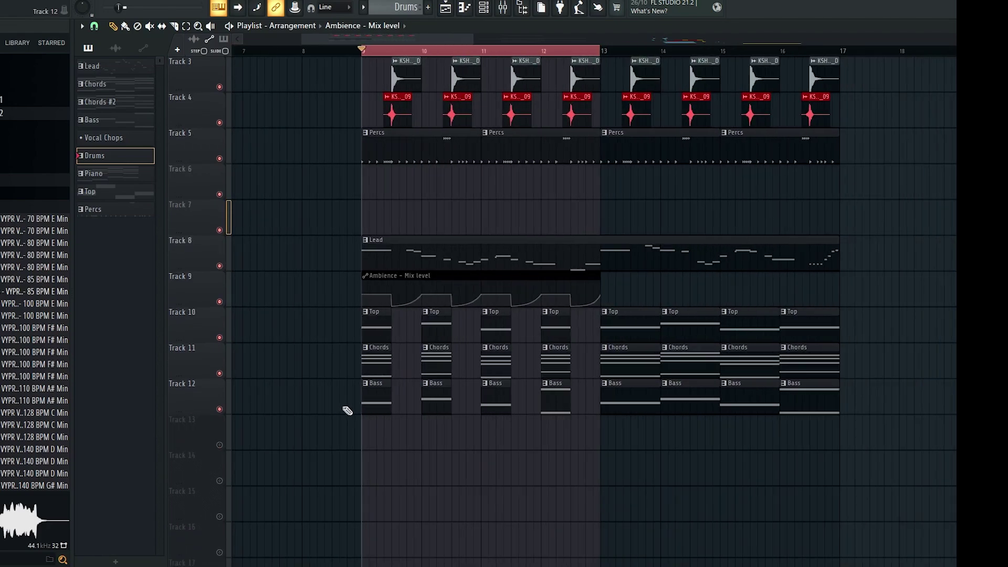
scroll(389, 403, up, 1)
scroll(390, 403, up, 1)
scroll(392, 367, up, 3)
scroll(401, 421, down, 3)
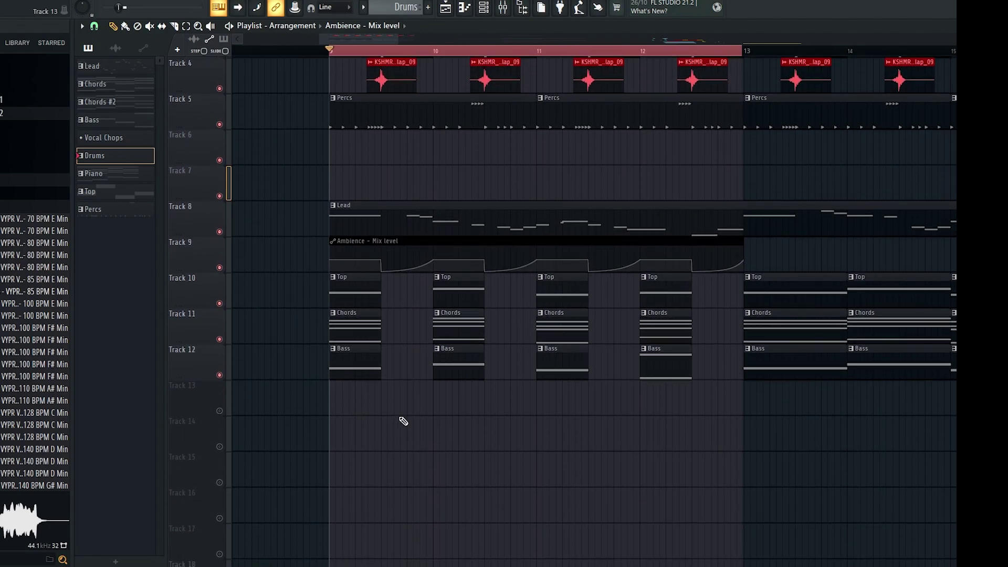
scroll(402, 420, up, 2)
drag(396, 407, 454, 308)
scroll(347, 293, up, 2)
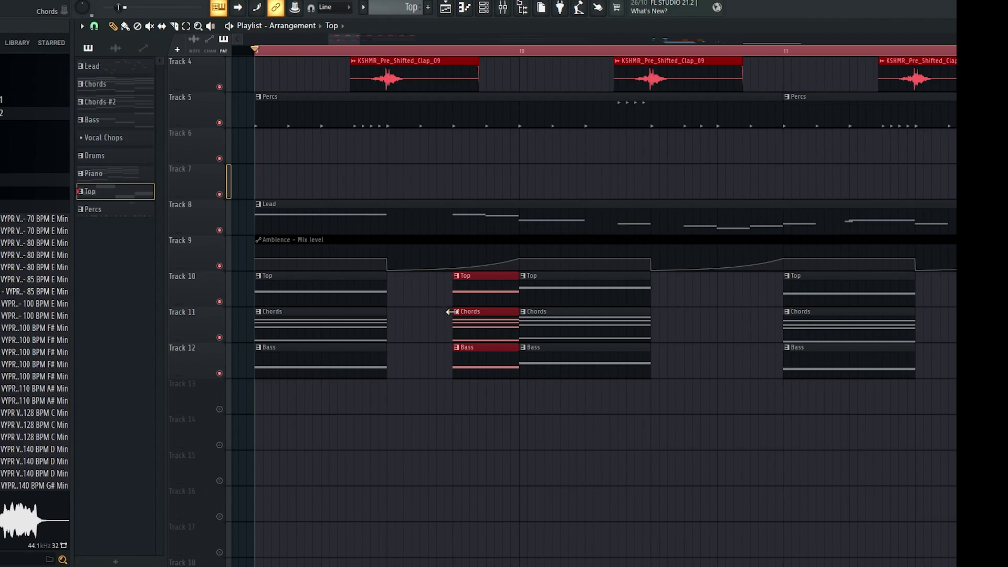
mouse_move(442, 397)
mouse_down()
mouse_move(475, 366)
mouse_move(461, 367)
mouse_up()
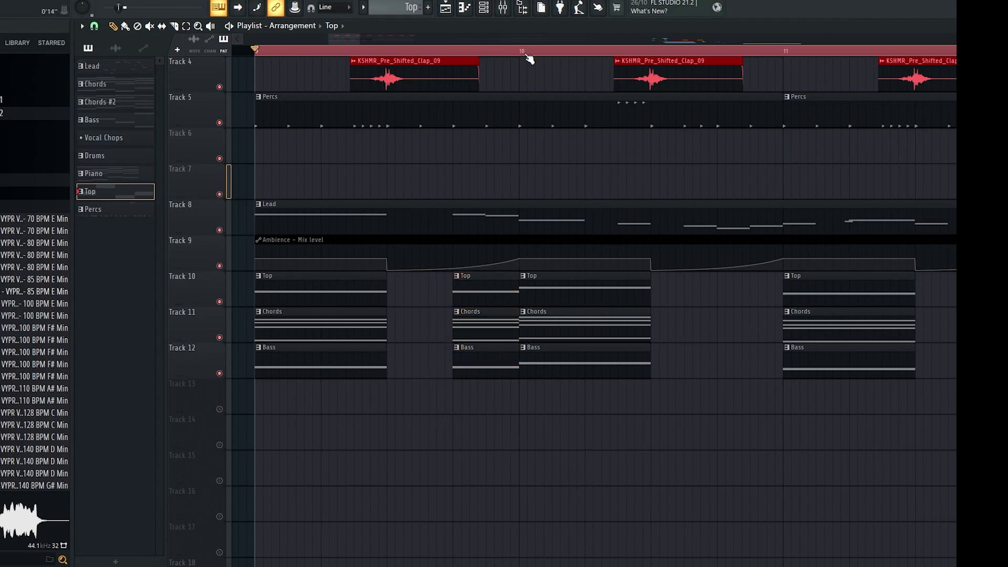
drag(454, 304, 474, 298)
right_click(205, 288)
click(265, 504)
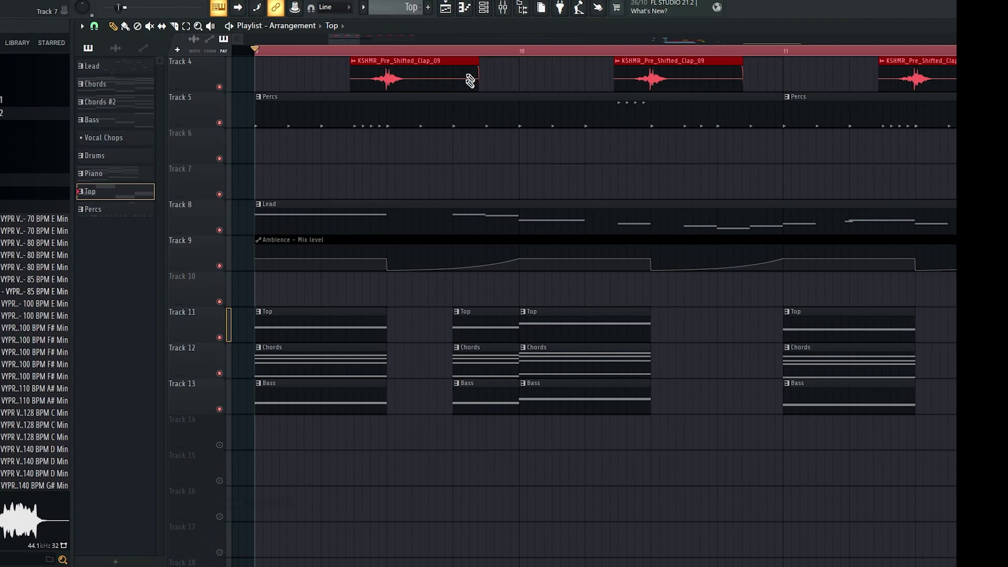
Move the Chord, Top, Bas and Sub mixer tracks two slots along to inserts 47 to 50
click(507, 9)
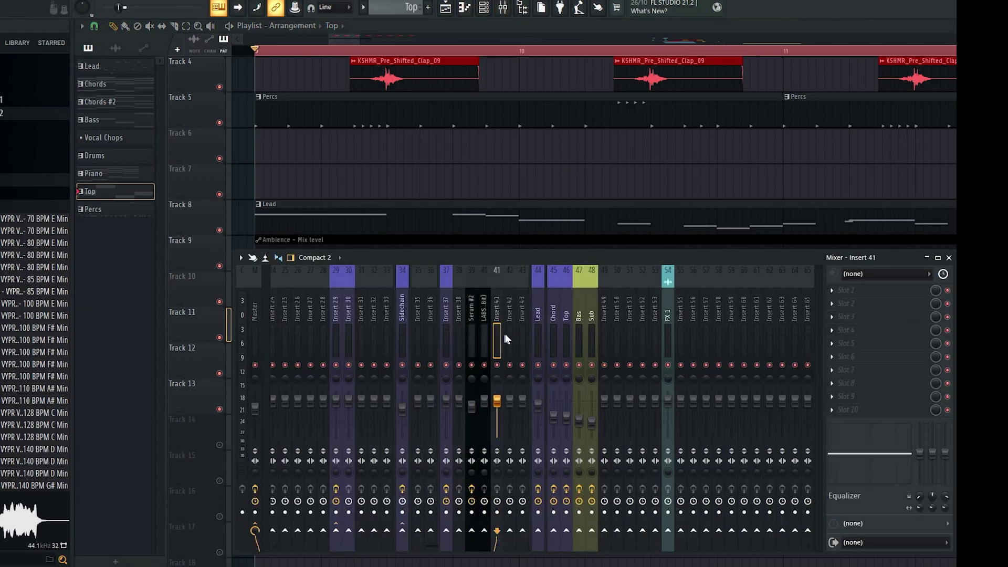
click(549, 335)
drag(553, 342, 599, 338)
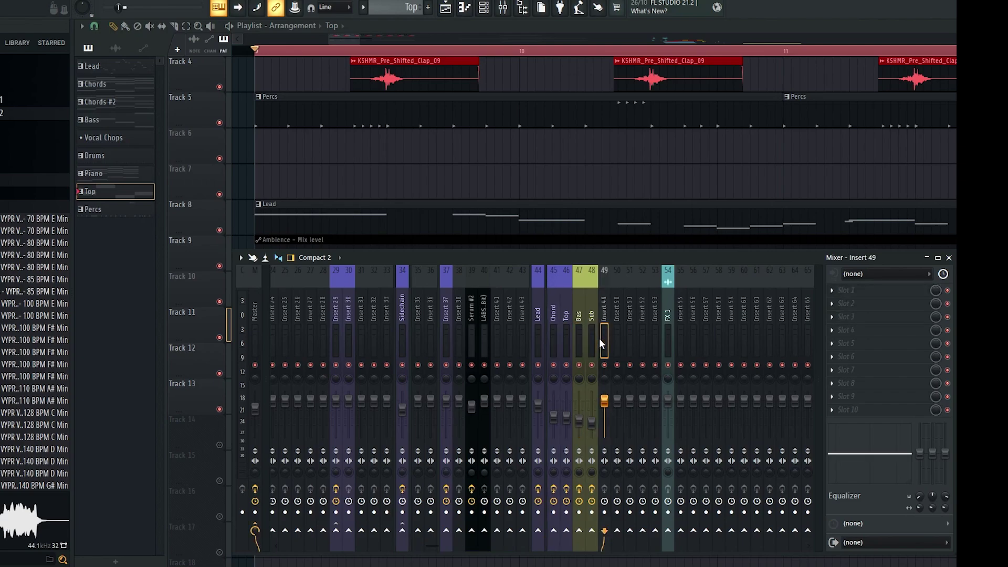
key(alt+Right)
key(alt+Right)
Route the Chord, Top and Bas mixer tracks to Insert 46 only
click(606, 330)
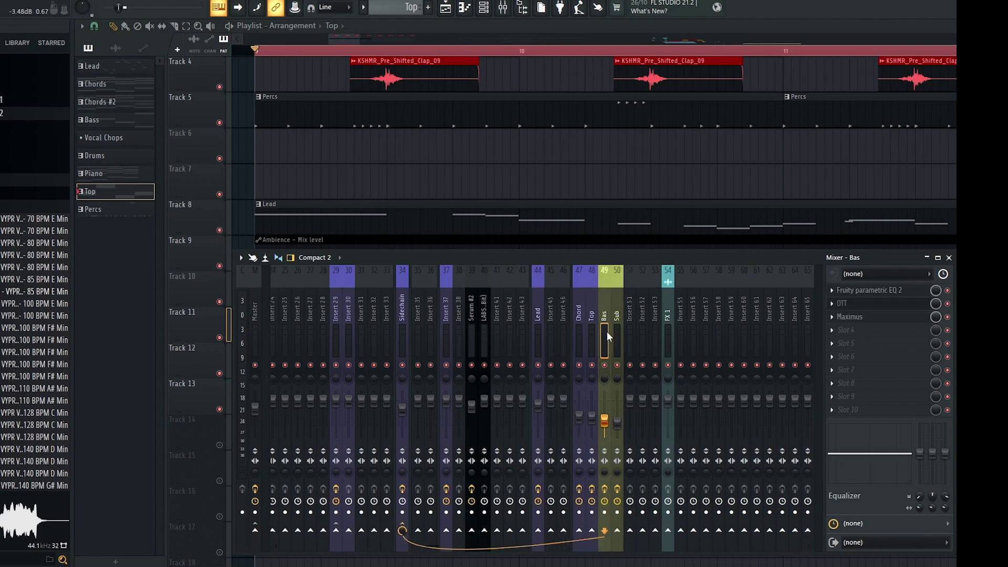
shift+click(582, 339)
right_click(563, 530)
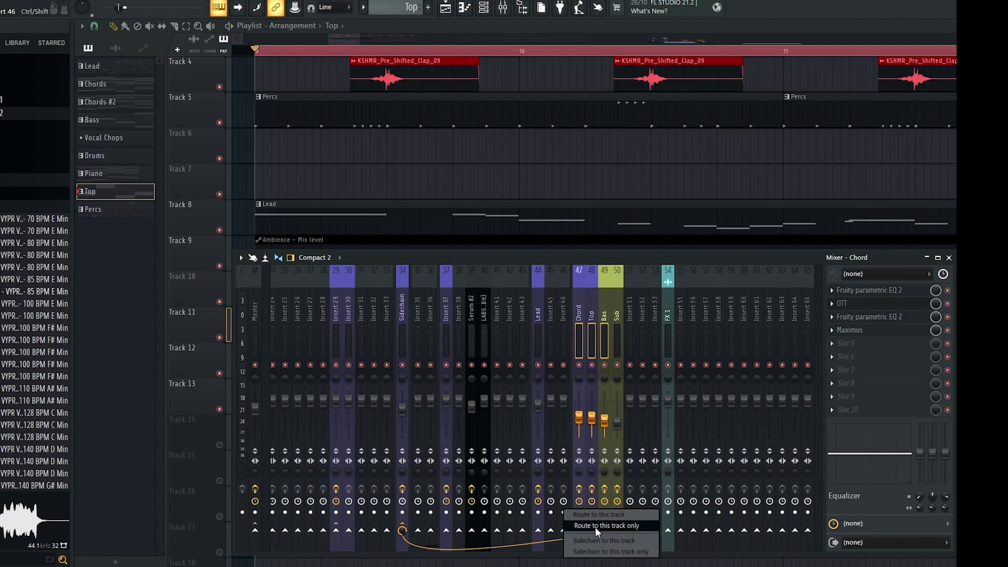
click(594, 527)
Name Insert 46 "Chord Stack" in the same purple as the Chord track, and route it to the Sidechain track only
click(561, 327)
right_click(560, 326)
click(600, 235)
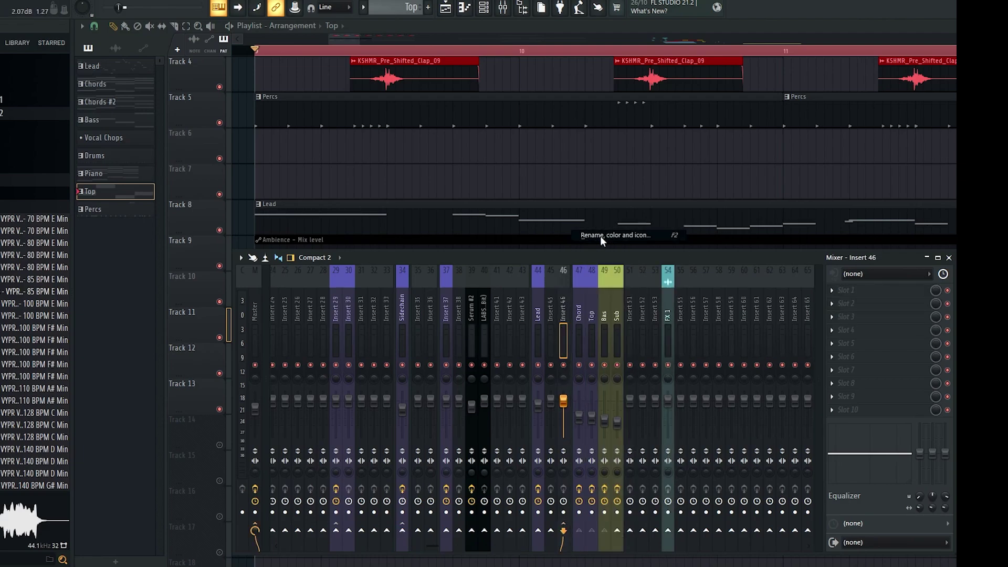
text(Chord Stack)
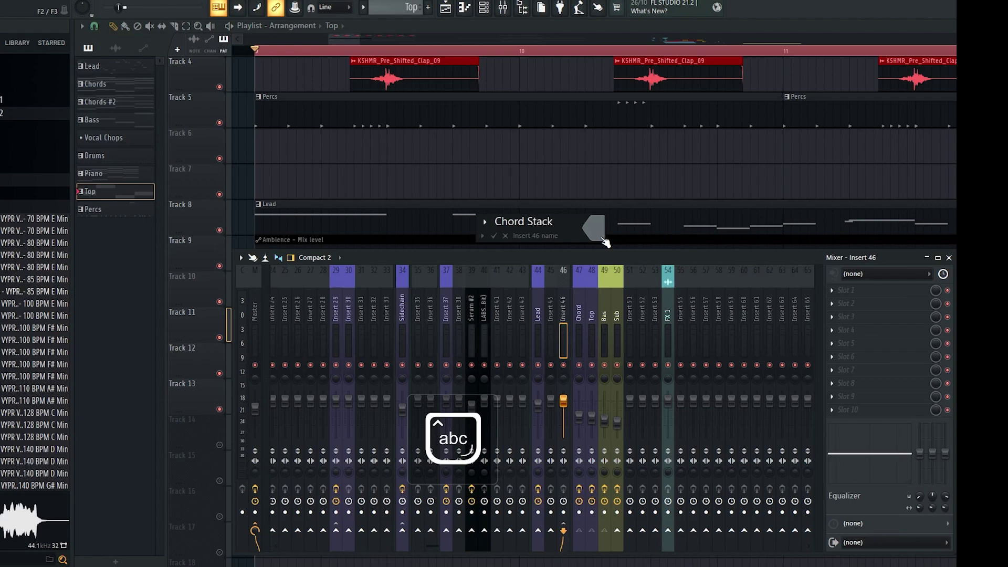
click(601, 237)
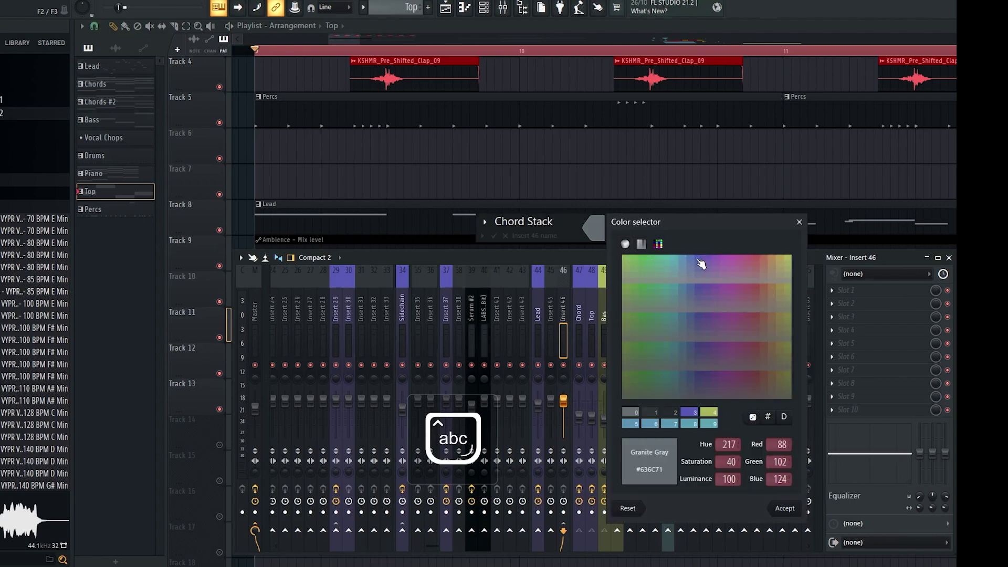
key(Return)
key(Return)
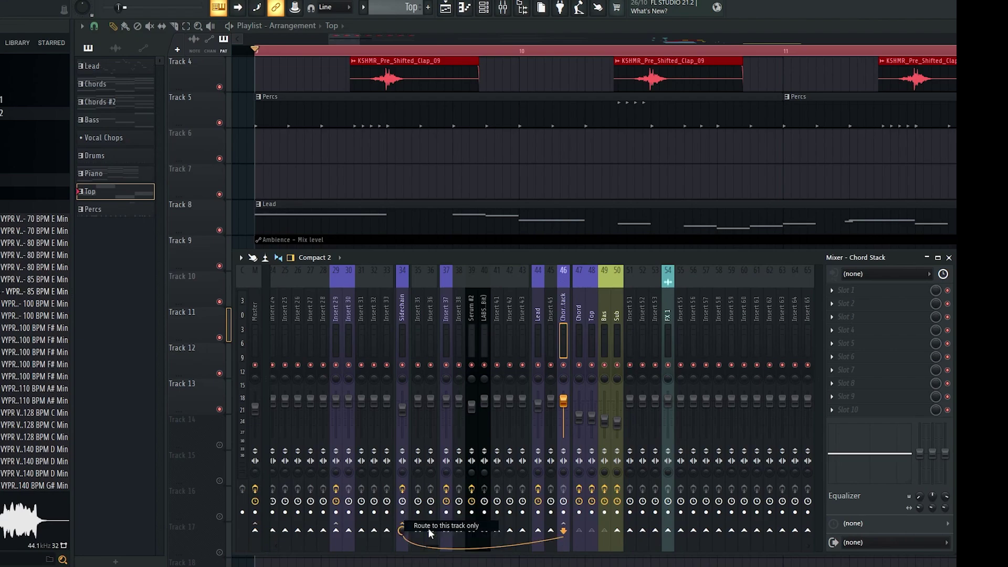
Load Fruity Fast LP in the first Chord Stack effect slot and create an automation clip for its Cutoff
click(866, 291)
mouse_move(846, 302)
click(574, 244)
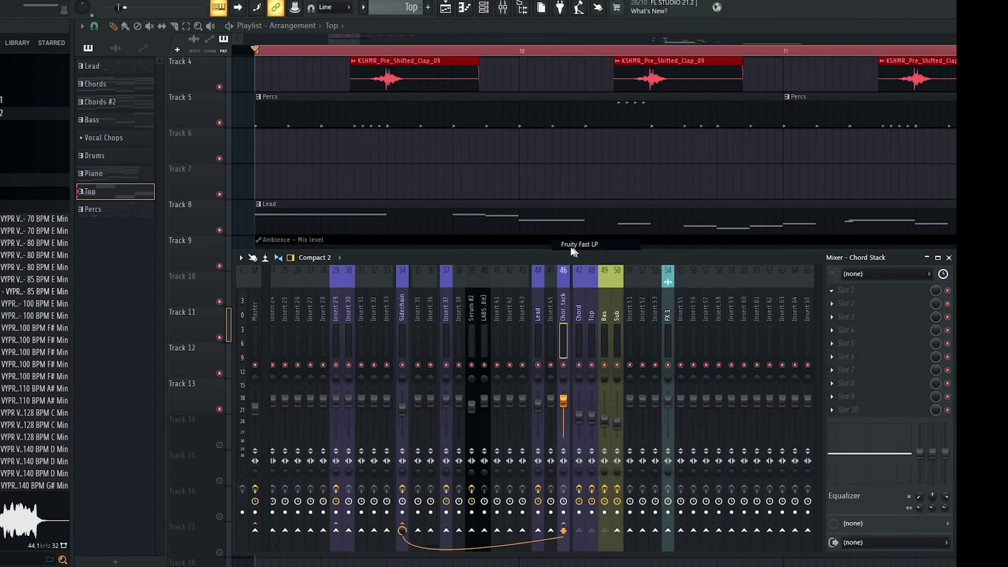
right_click(98, 100)
click(159, 185)
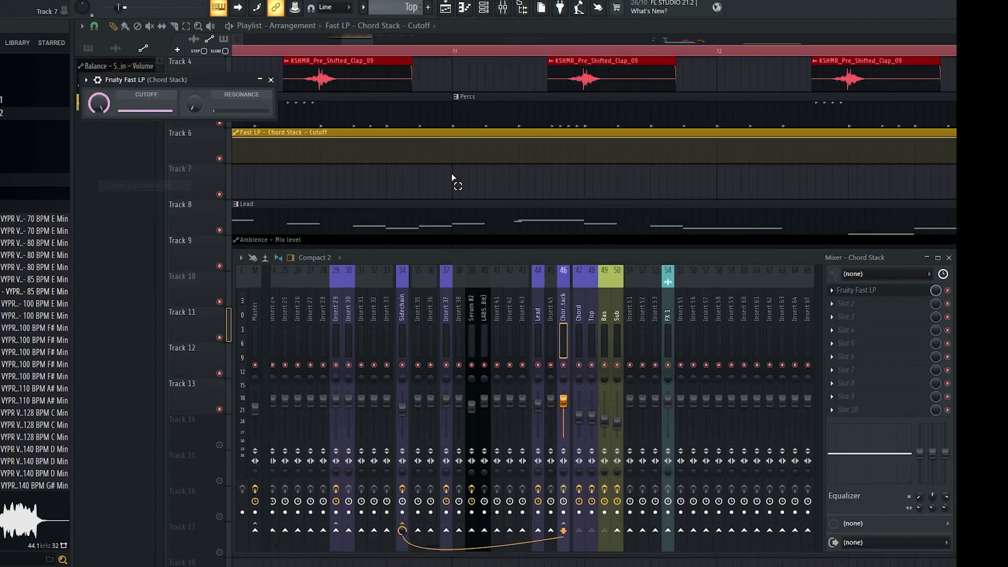
Move the Fast LP Cutoff automation clip to Track 14 below the Bass clips, starting at bar 9
click(420, 159)
scroll(401, 156, down, 4)
scroll(400, 157, up, 2)
drag(326, 132, 325, 429)
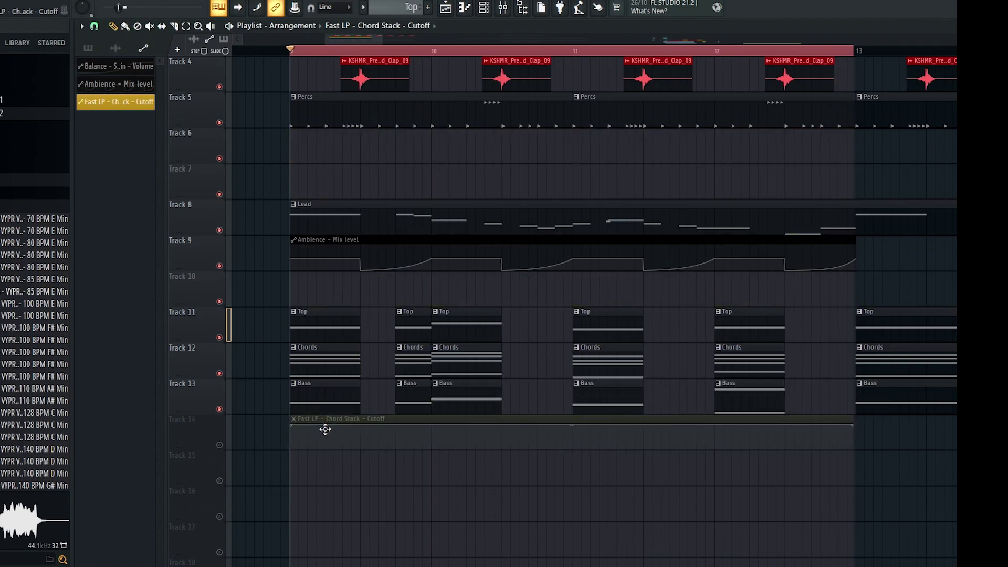
Shape a Cutoff dip in the last beat of bar 9, dropping from a Hold point and rising on a Single curve to maximum at bar 10
scroll(343, 437, up, 2)
right_click(371, 437)
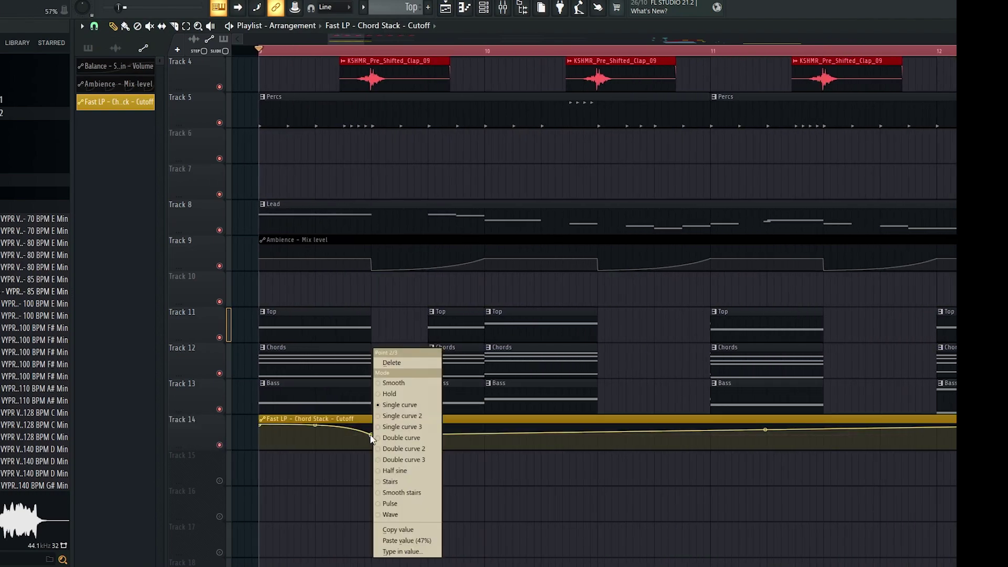
click(392, 399)
drag(371, 432, 428, 447)
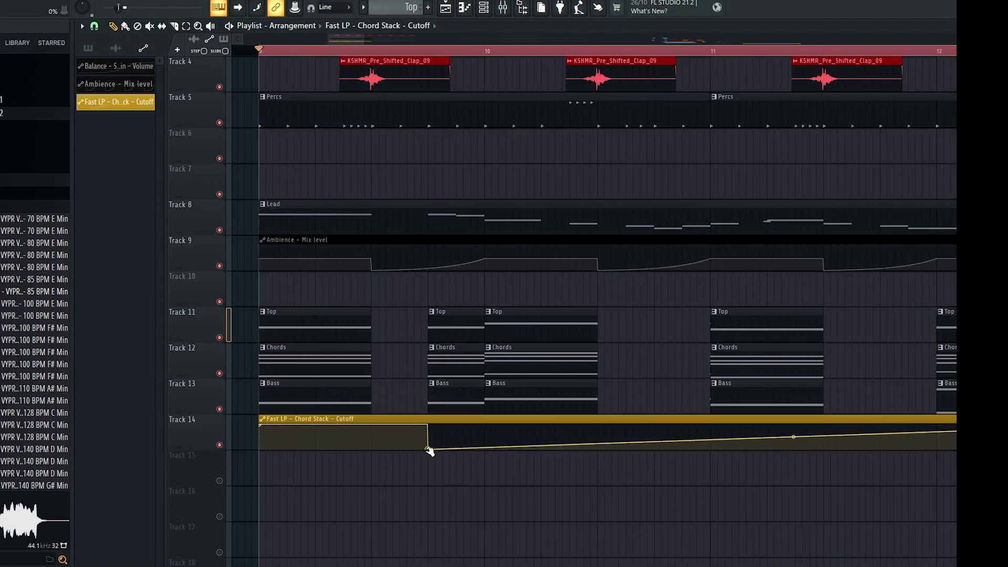
click(484, 430)
right_click(485, 431)
click(505, 406)
drag(485, 431, 486, 421)
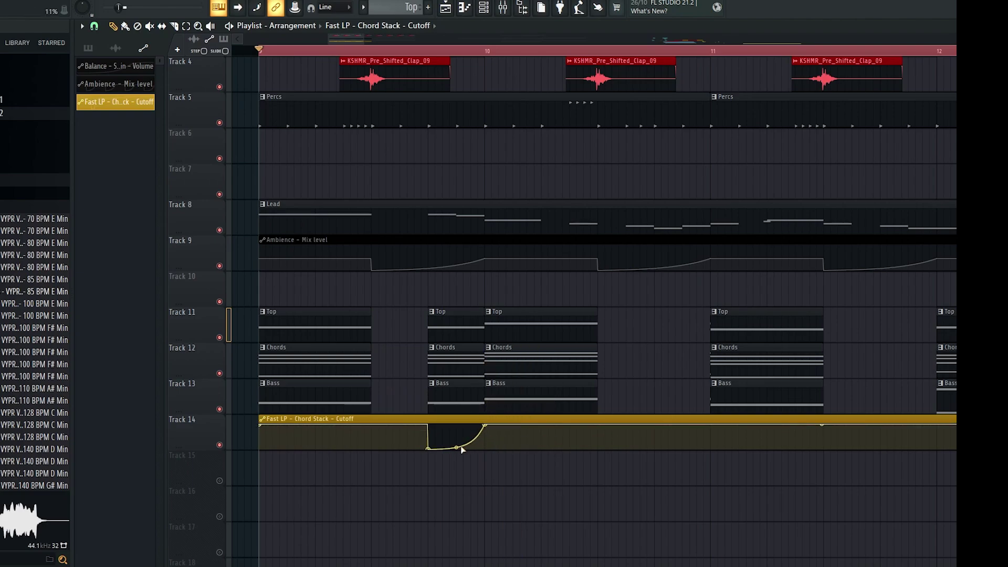
Raise the bar 9 Cutoff dip to about 59% with a straight ramp, and add a Hold drop to 0% halfway through bar 10
right_click(598, 437)
click(616, 395)
drag(598, 437, 597, 452)
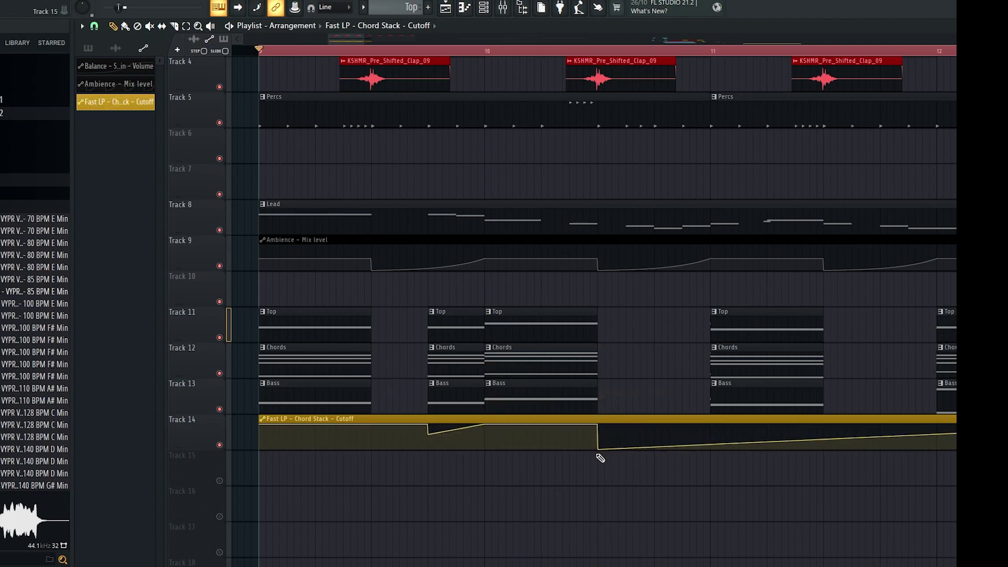
Keep the Cutoff at 0% until the last beat of bar 10, ramp it straight to maximum at bar 11, and play the result
right_click(717, 438)
click(724, 408)
drag(714, 441, 656, 466)
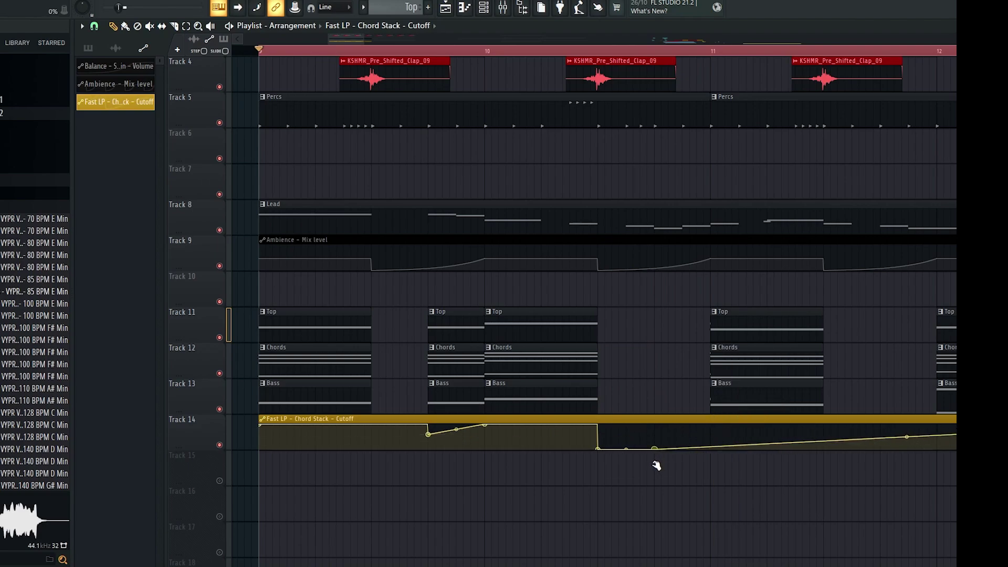
right_click(707, 439)
drag(706, 436, 711, 421)
key(space)
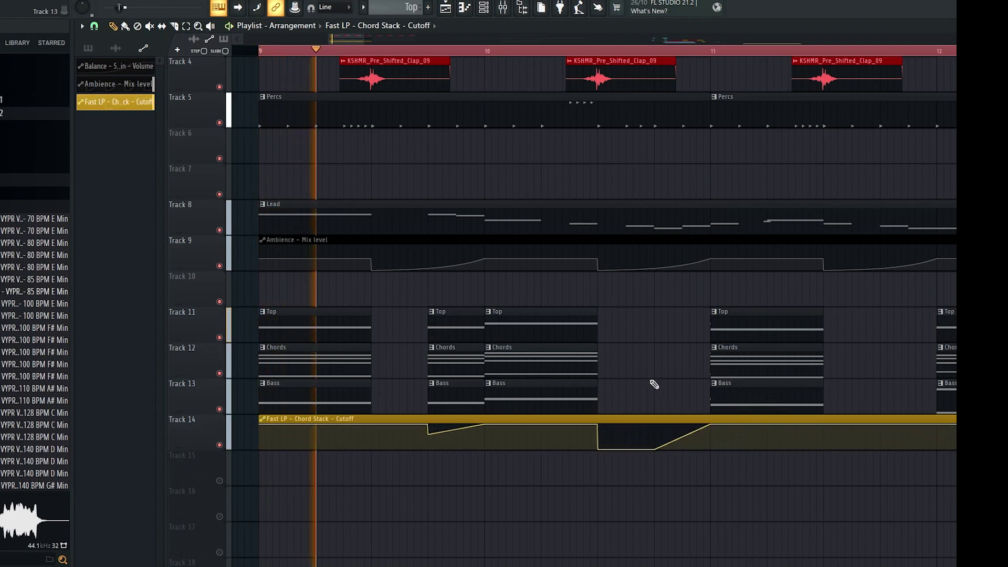
key(space)
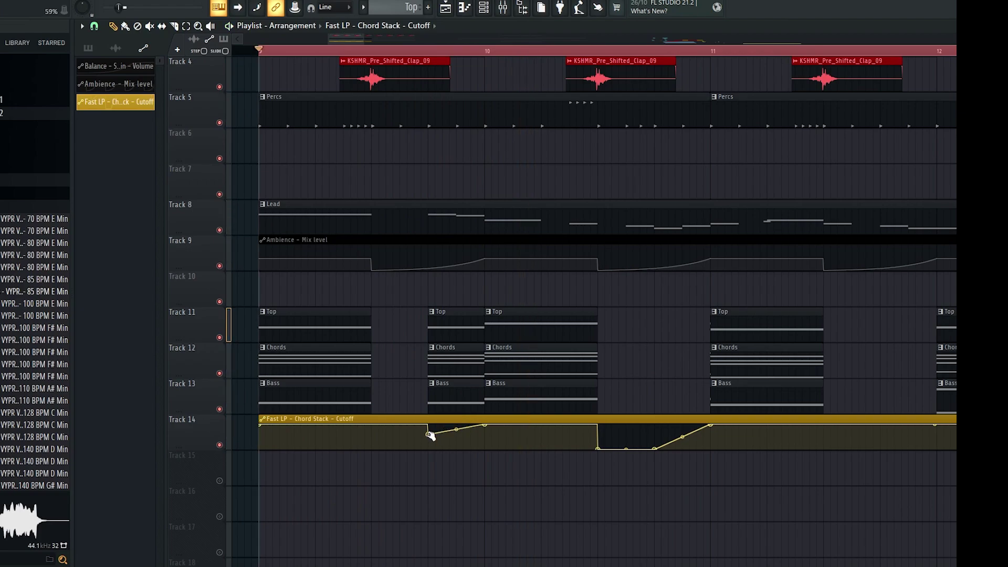
Lower the Cutoff dip point at the last beat of bar 9 to the minimum, playing the section to check it
drag(428, 434, 428, 442)
key(space)
right_click(444, 400)
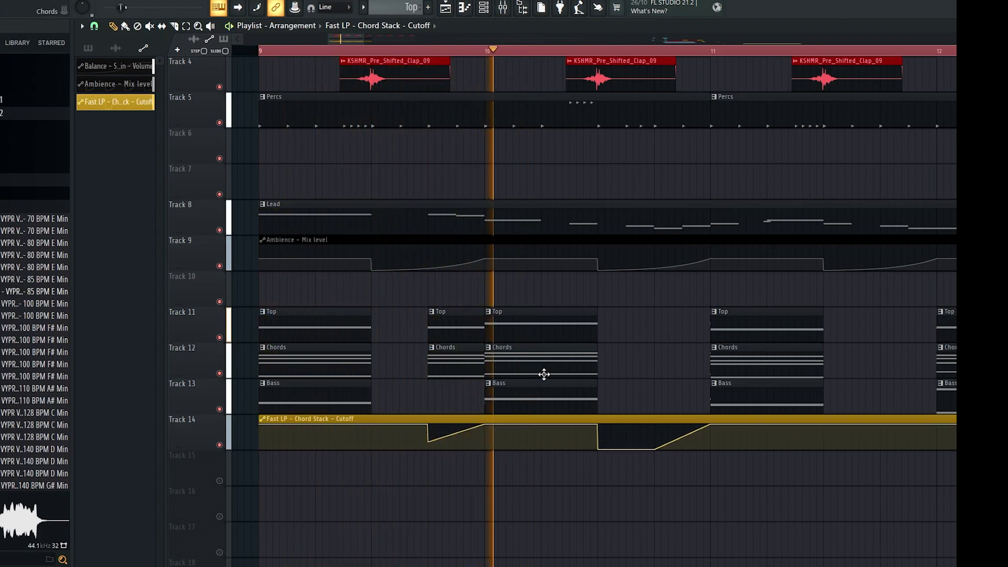
key(space)
key(space)
drag(429, 442, 428, 451)
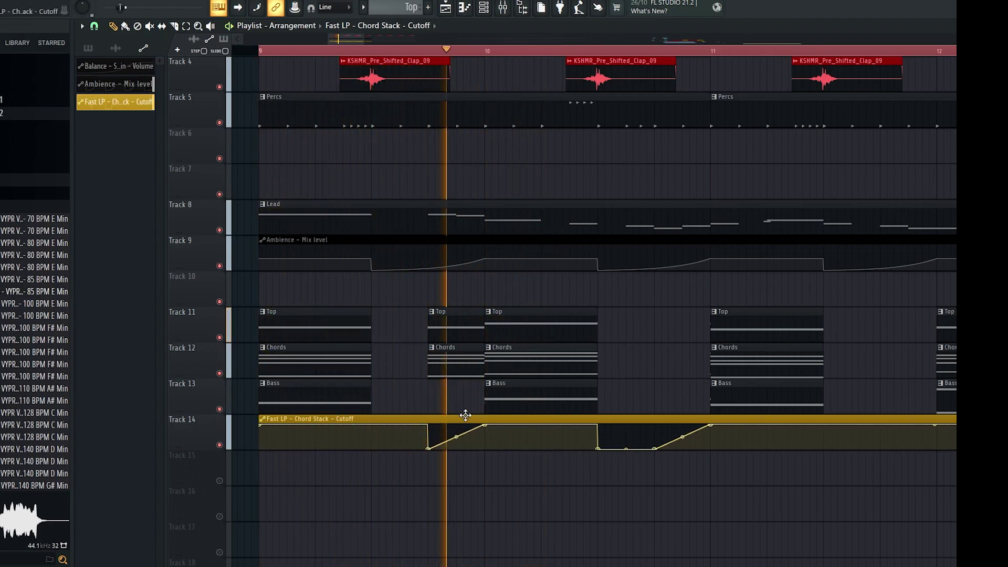
key(space)
key(space)
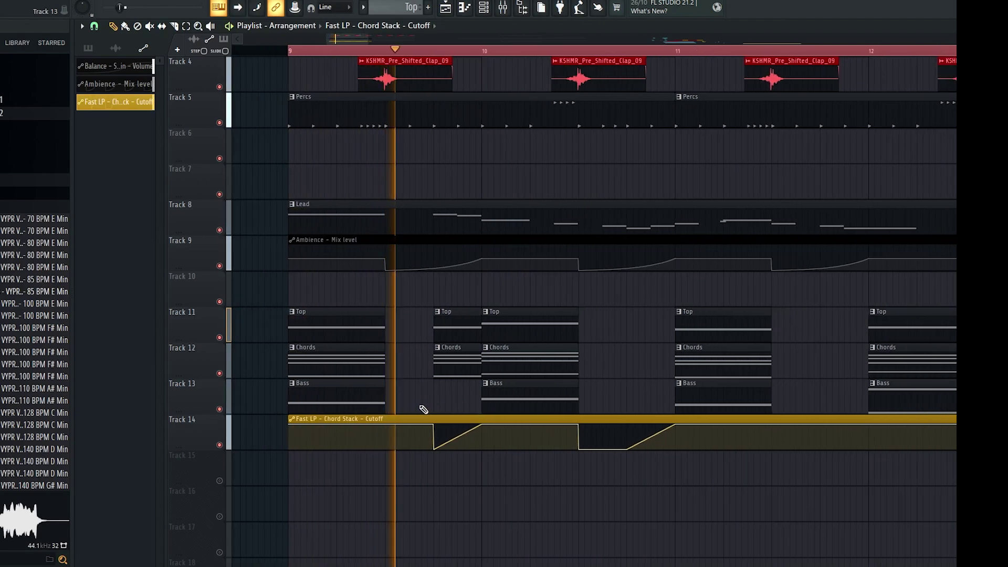
Pick the Bass pattern from its bar 9 clip and insert an empty track between the Bass clips and the Cutoff automation
scroll(421, 412, up, 1)
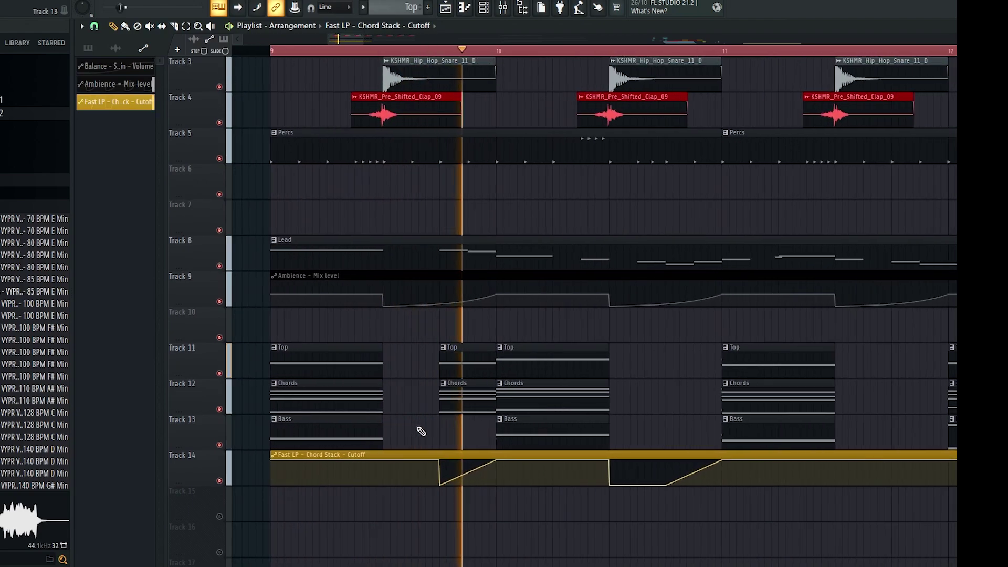
click(443, 439)
right_click(475, 428)
click(370, 432)
scroll(206, 424, down, 1)
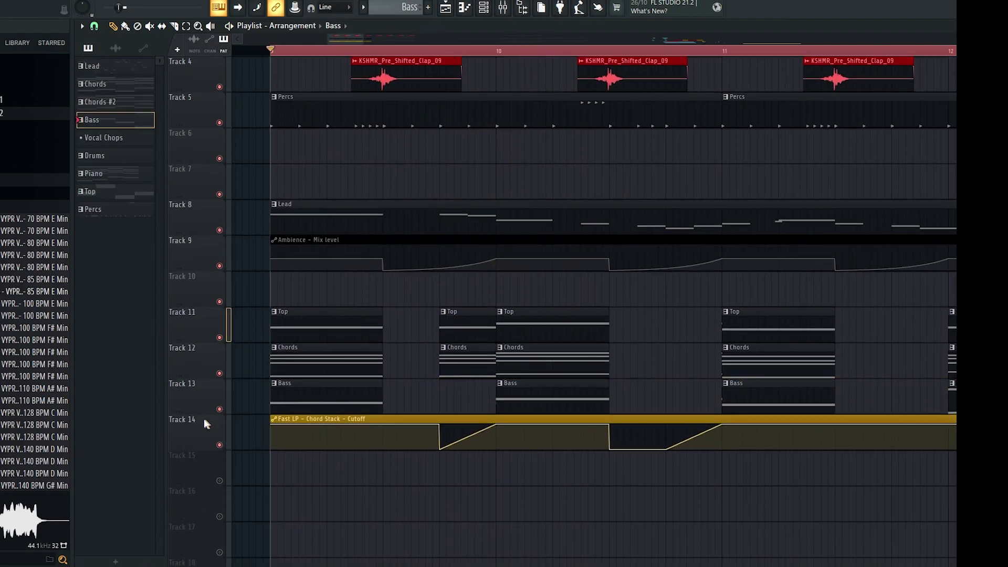
right_click(206, 423)
click(240, 503)
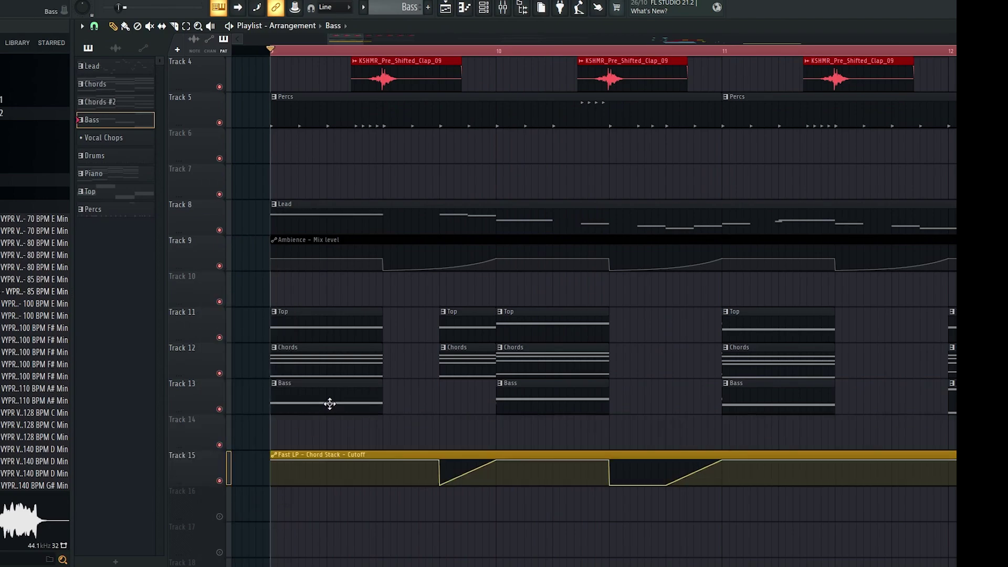
Open the Bass pattern's Sub channel in the piano roll and cut all of its notes
double_click(330, 403)
click(484, 7)
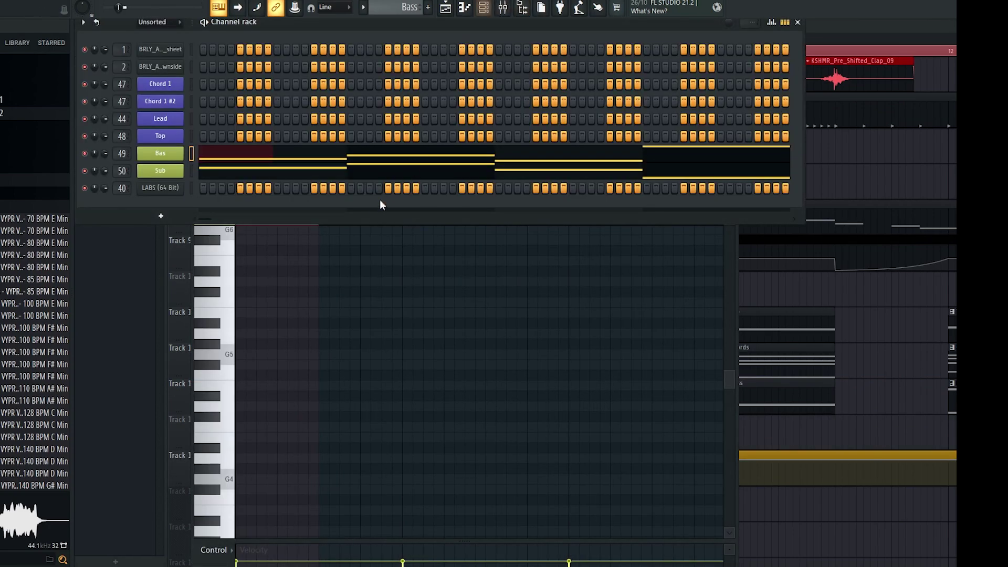
click(284, 174)
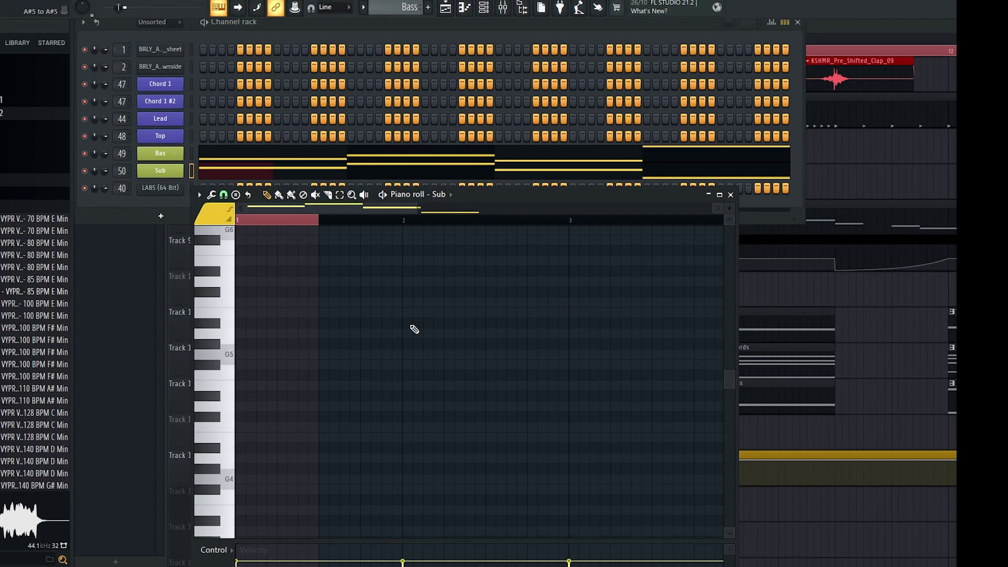
key(ctrl+a)
key(Delete)
Create a new pattern named Sub and paste the cut notes into its Sub channel
click(428, 6)
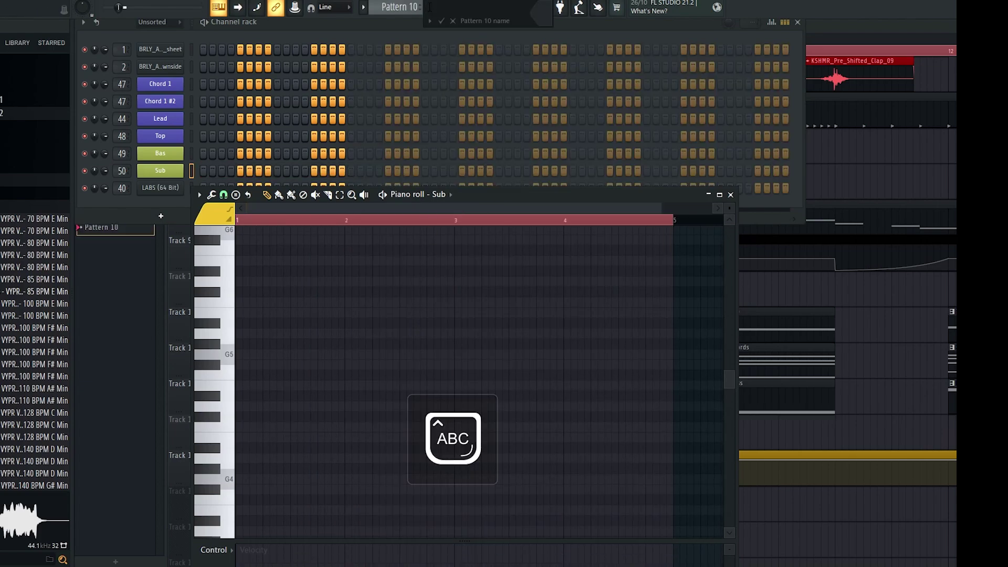
key(Return)
click(445, 6)
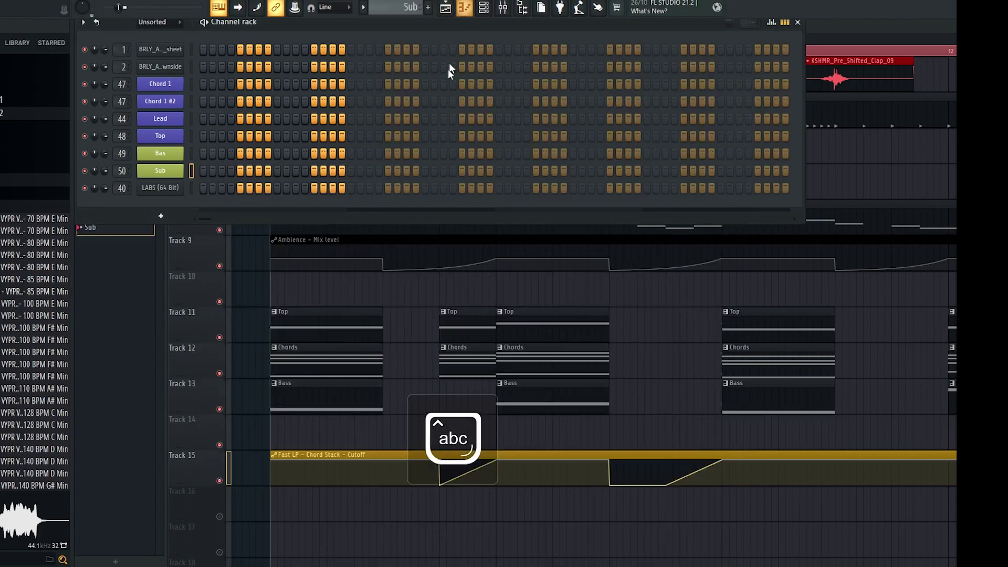
click(464, 7)
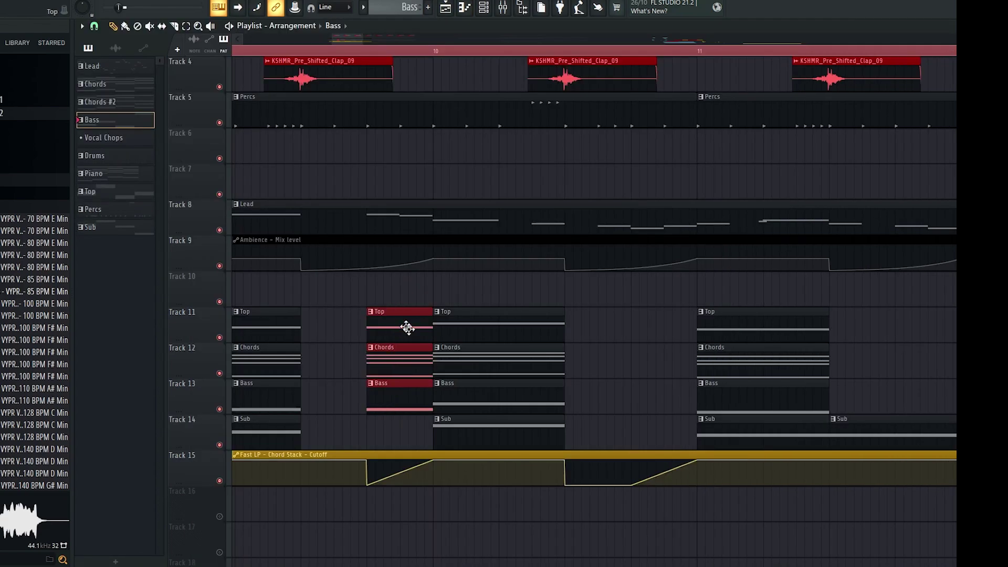
Replace the Top, Chords and Bass clips in the last beat of bar 9 with one-beat trimmed copies of bar 10's clips
drag(401, 323, 428, 391)
key(Delete)
drag(495, 400, 477, 333)
scroll(475, 358, up, 2)
key(ctrl+c)
key(ctrl+v)
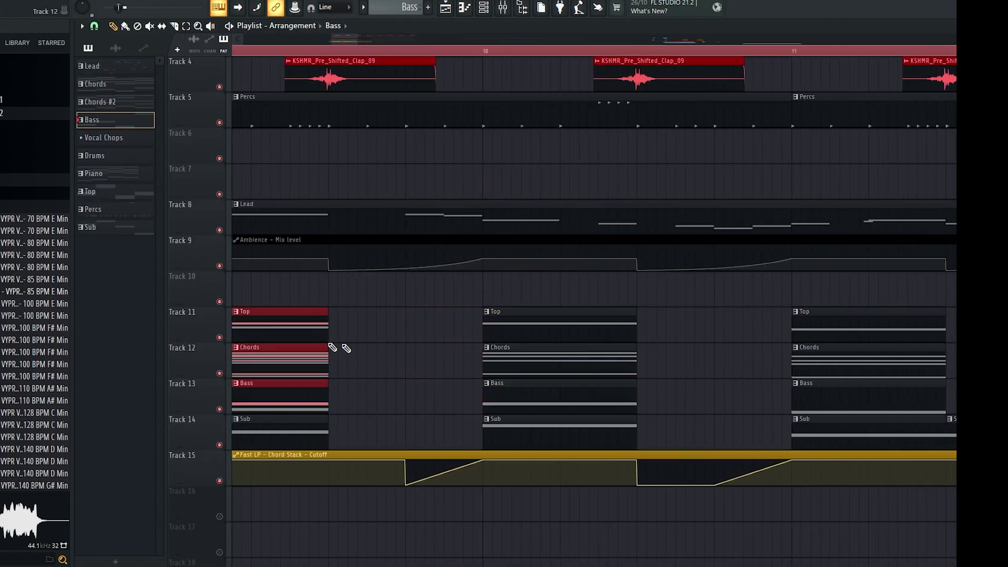
drag(278, 347, 422, 341)
drag(336, 336, 412, 335)
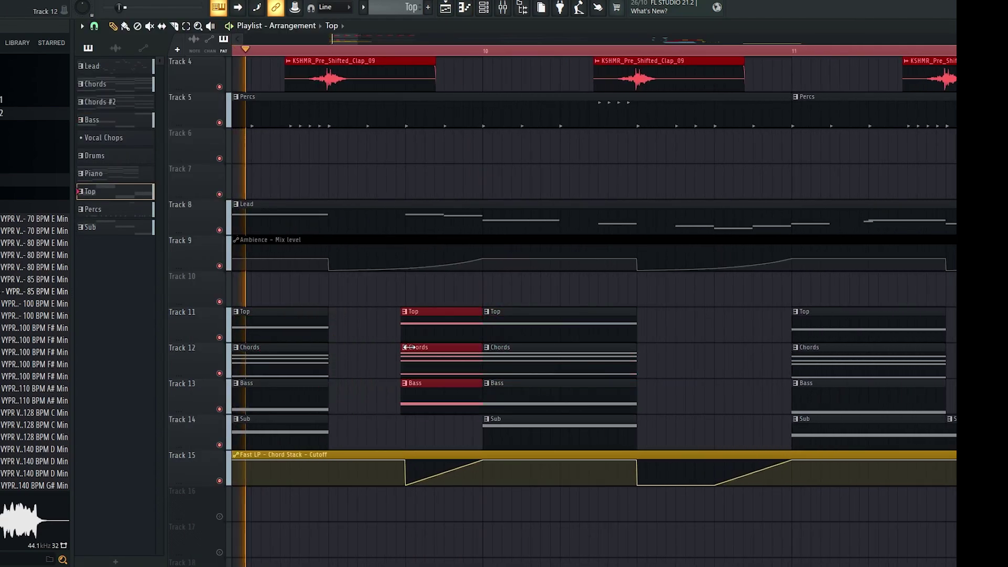
click(441, 288)
key(space)
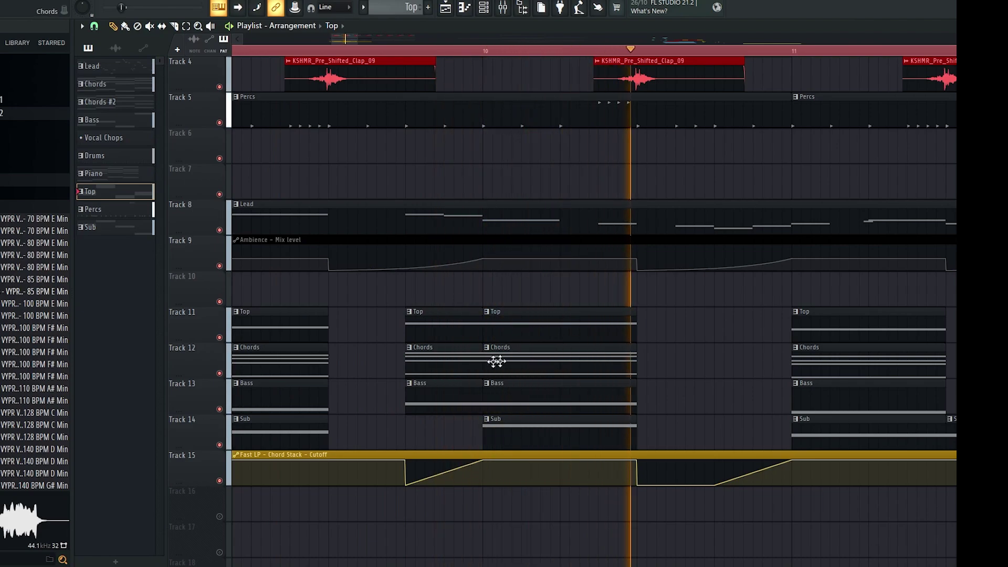
Trim the last Sub clip on Track 14 to start at bar 12 and end halfway through that bar
scroll(525, 366, down, 3)
scroll(672, 394, up, 2)
scroll(569, 412, down, 2)
key(space)
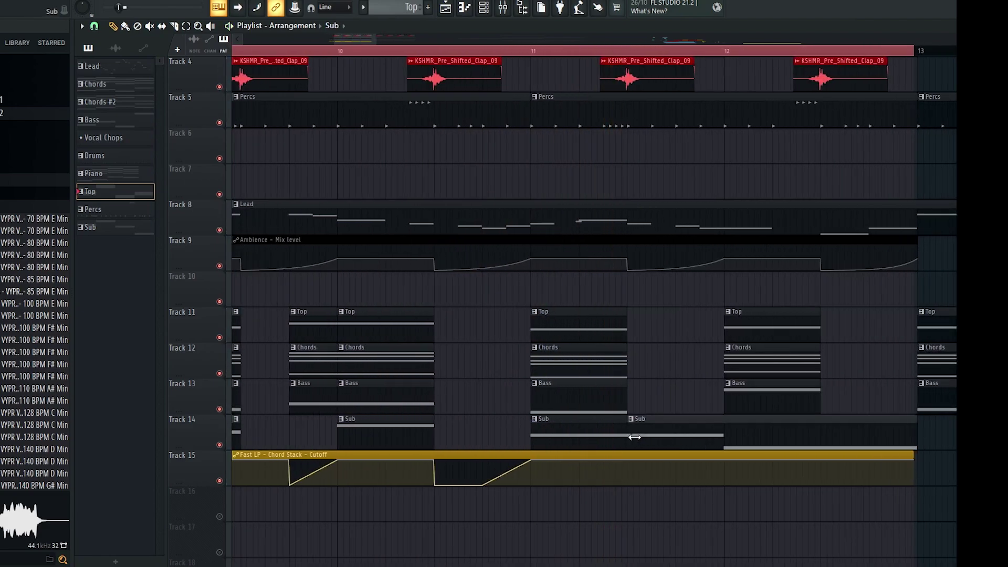
drag(629, 438, 726, 442)
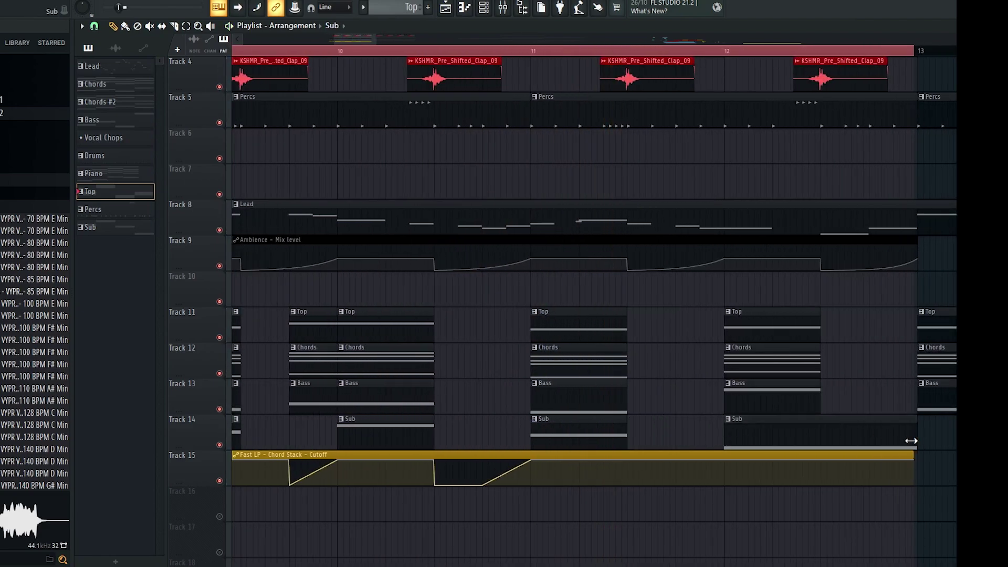
drag(911, 441, 819, 441)
Copy bar 11's Top, Chords and Bass clips into the last beat of bar 10, and bar 12's clips ahead of bar 12
drag(590, 412, 581, 328)
scroll(525, 359, up, 2)
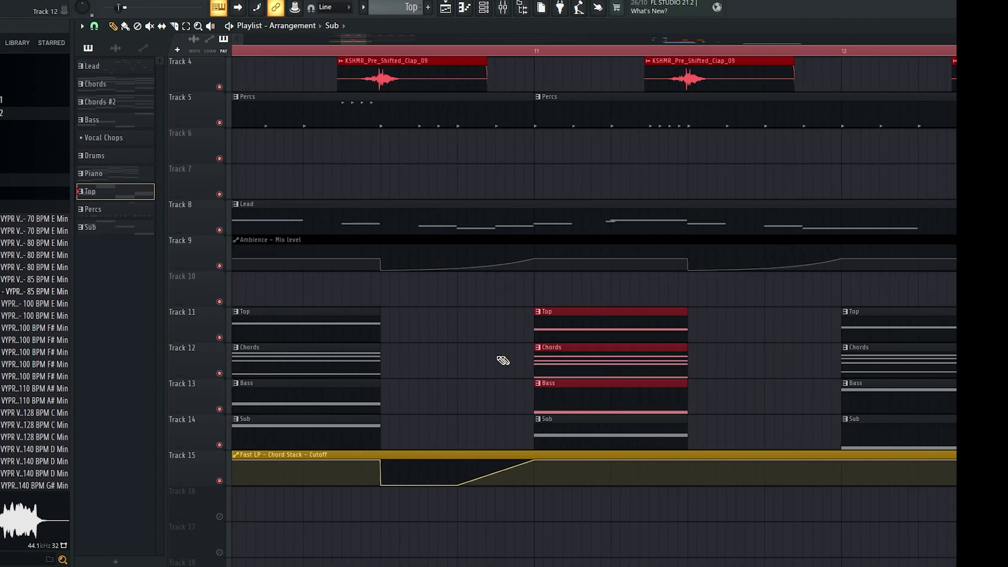
drag(370, 400, 482, 338)
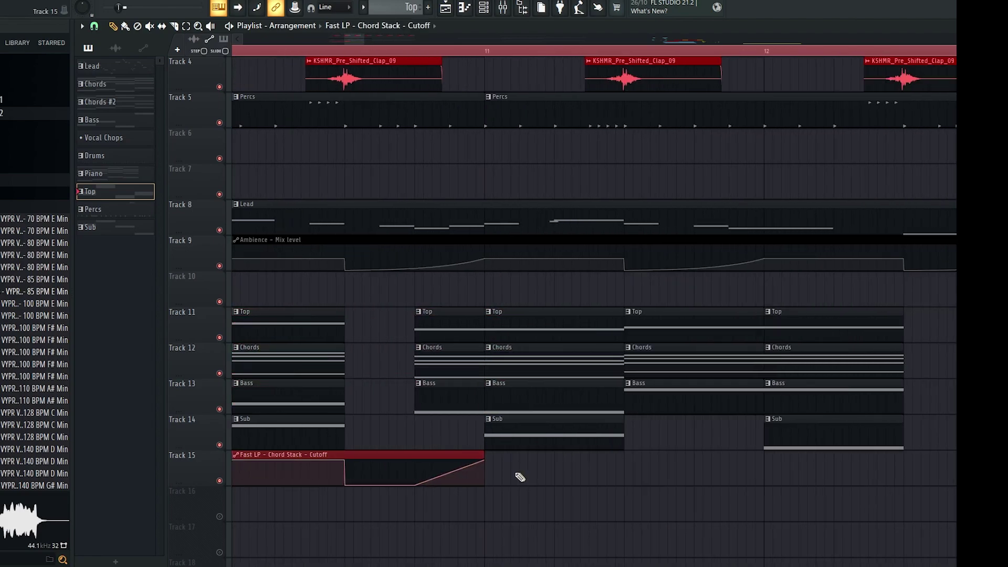
Repeat the two-bar Cutoff automation clip from bar 11, and trim the chord clips copied ahead of bar 12 to one beat
scroll(509, 476, up, 6)
key(ctrl+b)
scroll(480, 477, down, 7)
drag(601, 397, 640, 345)
Play bars 9 to 12 to check the chord rhythm against the repeated Cutoff automation
key(space)
ctrl+click(616, 333)
scroll(614, 341, down, 3)
ctrl+click(605, 419)
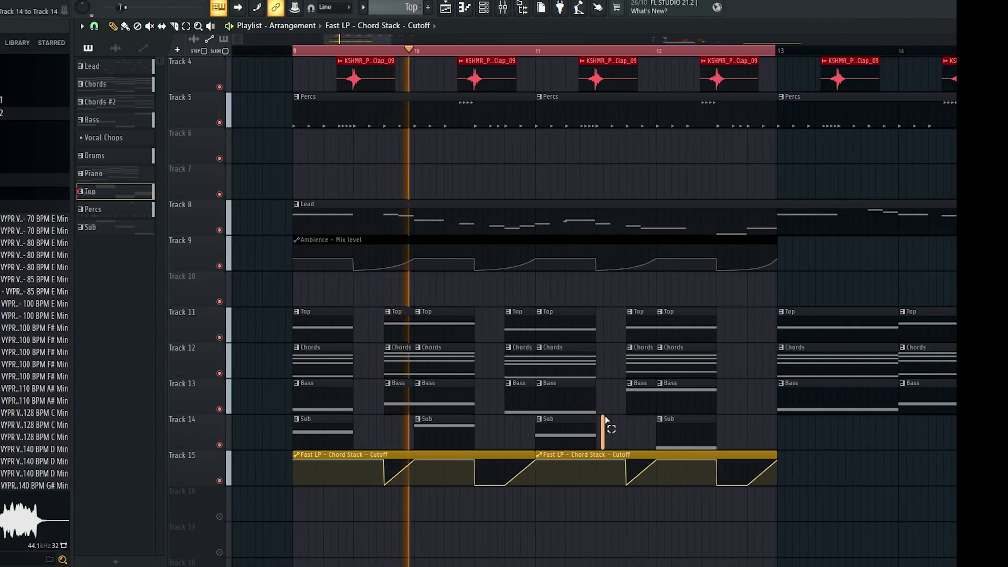
scroll(494, 425, up, 2)
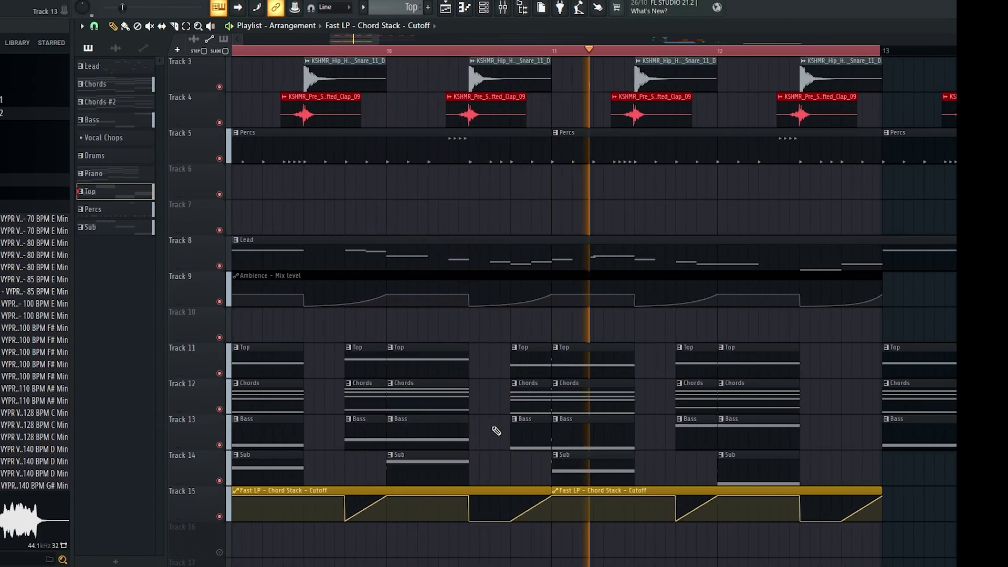
scroll(496, 430, down, 1)
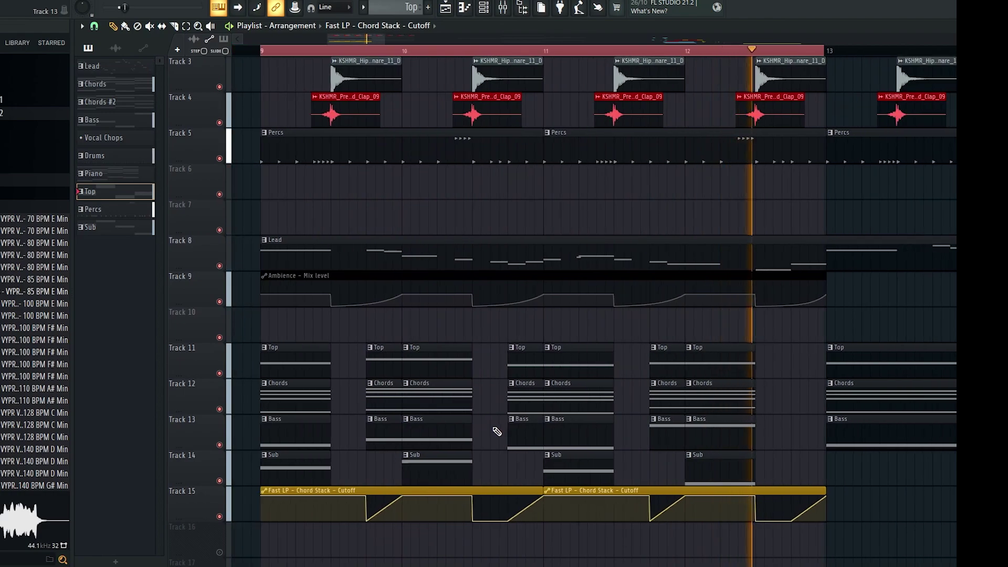
key(space)
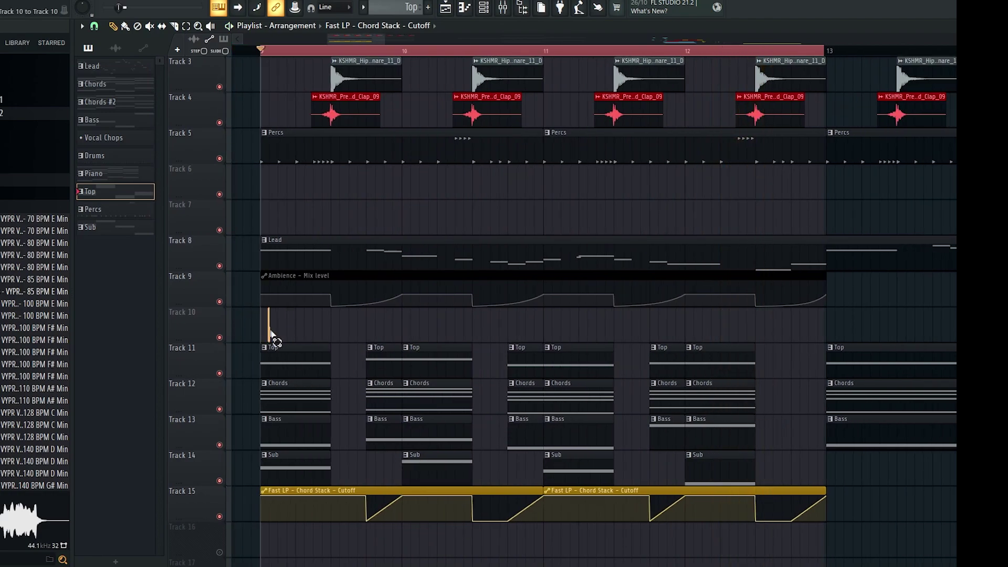
drag(270, 331, 334, 460)
ctrl+click(342, 456)
scroll(365, 428, down, 1)
drag(365, 332, 377, 459)
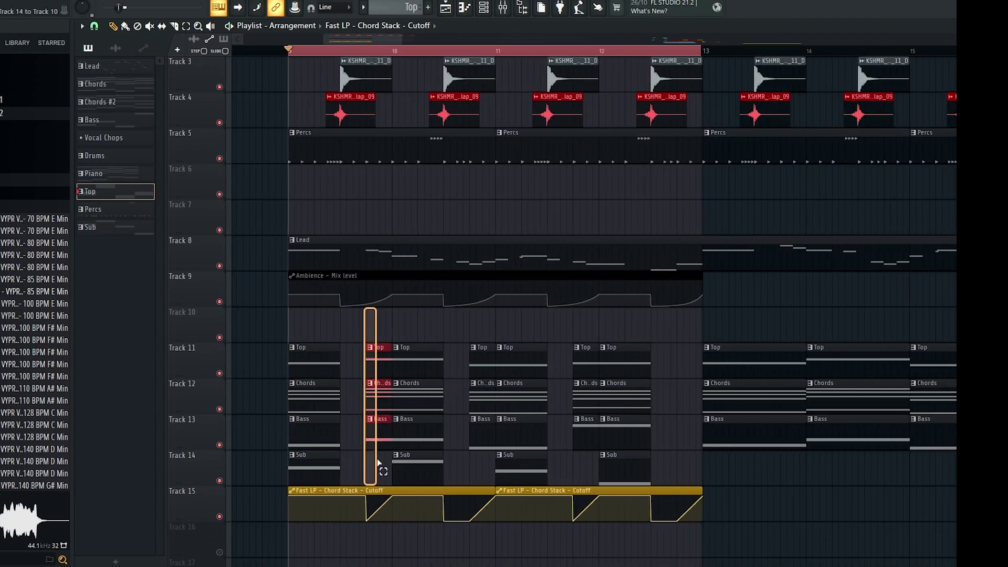
ctrl+click(377, 463)
drag(388, 308, 405, 462)
ctrl+click(449, 470)
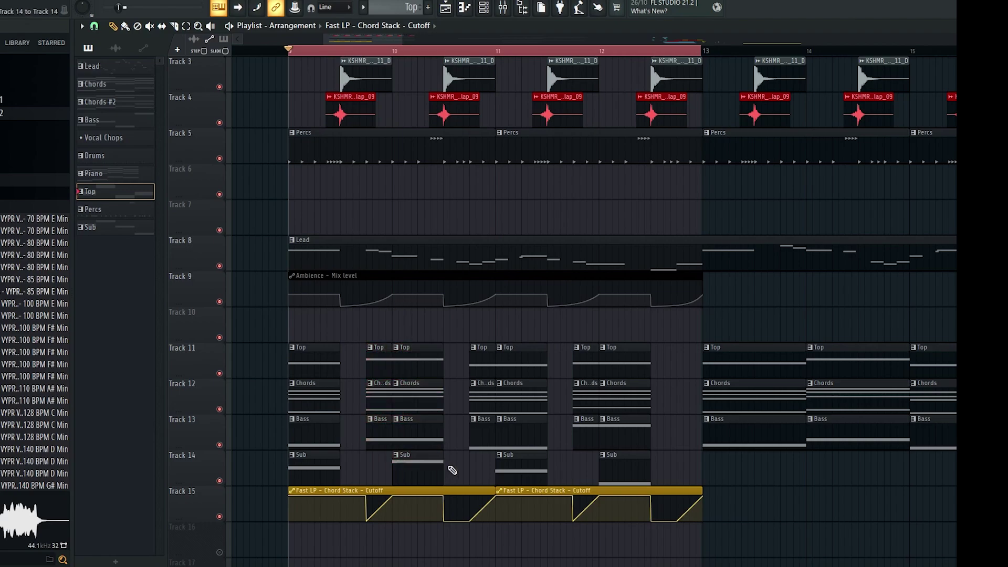
scroll(450, 472, up, 2)
scroll(419, 433, down, 1)
scroll(413, 426, up, 1)
drag(382, 288, 382, 286)
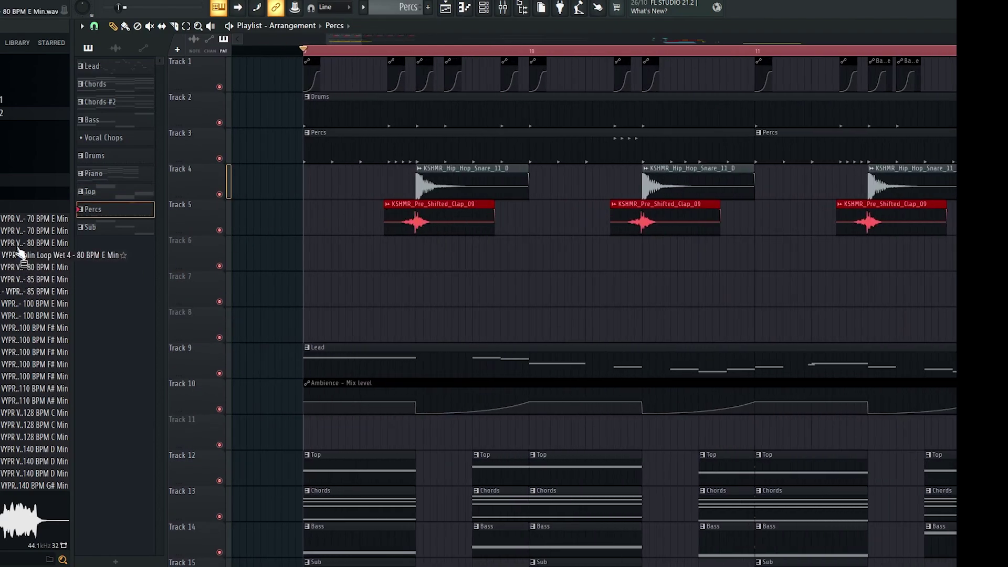
Browse the R&B snare samples in the VYPR pack for a suitable snare
click(13, 209)
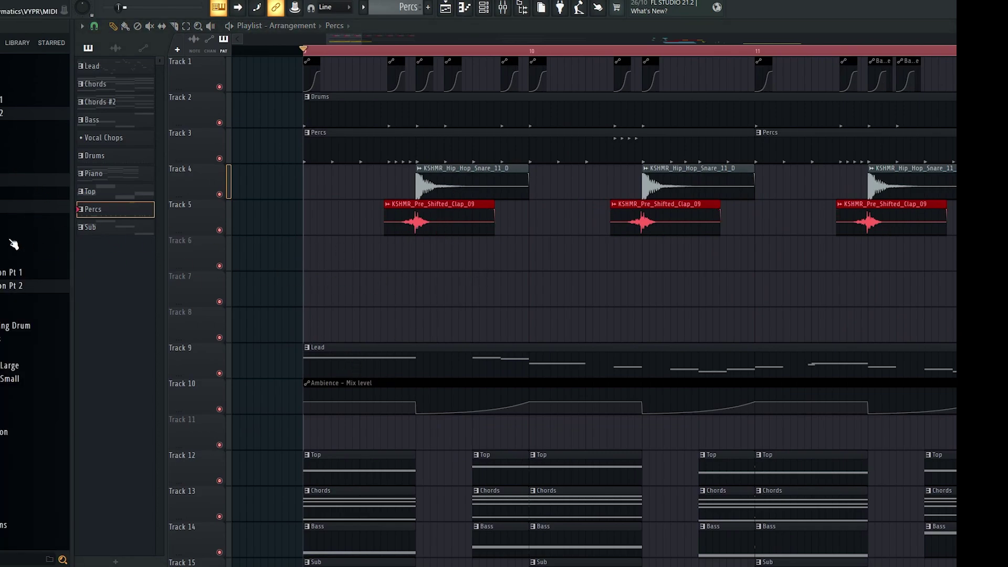
scroll(13, 244, up, 5)
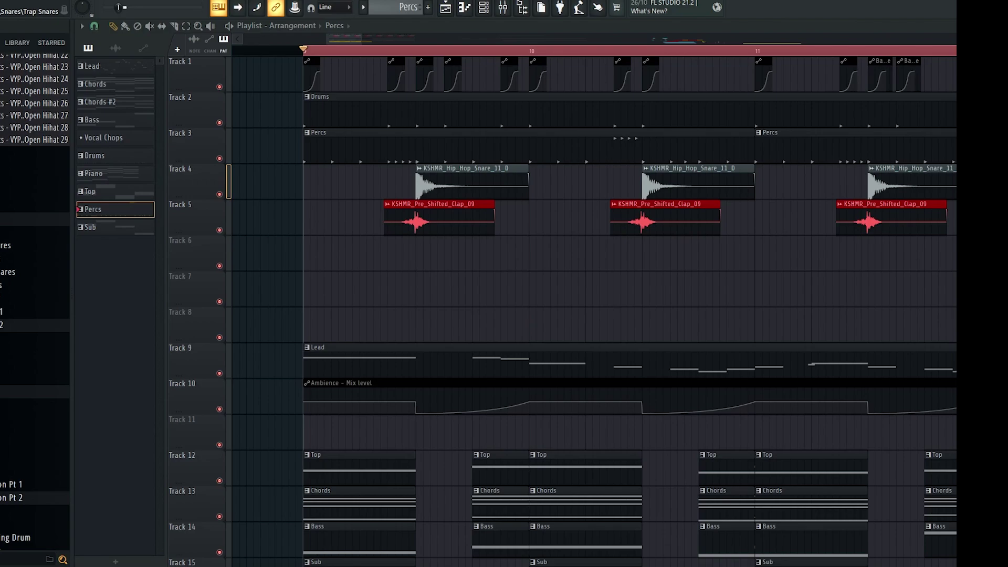
click(7, 273)
click(3, 144)
click(3, 131)
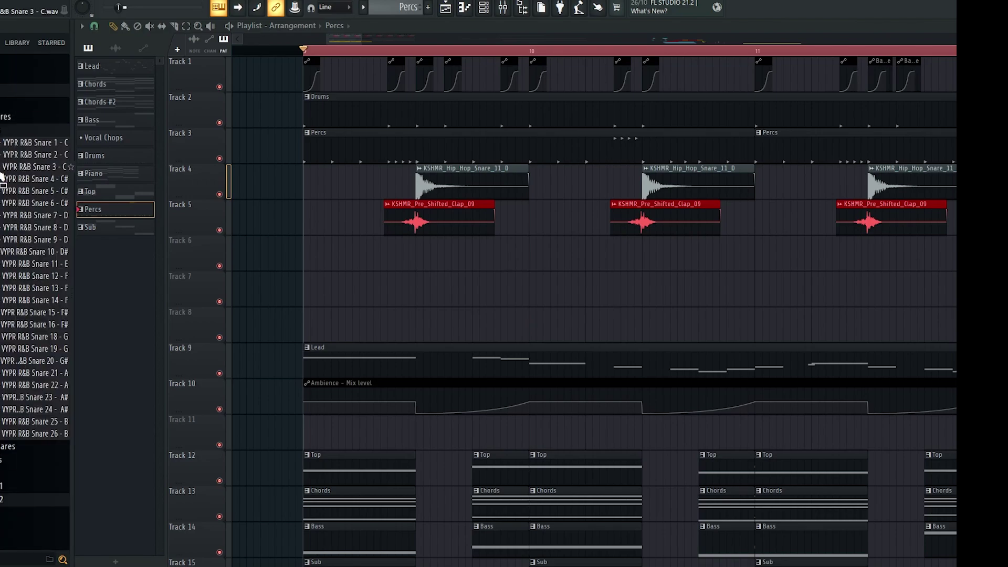
click(4, 180)
click(3, 132)
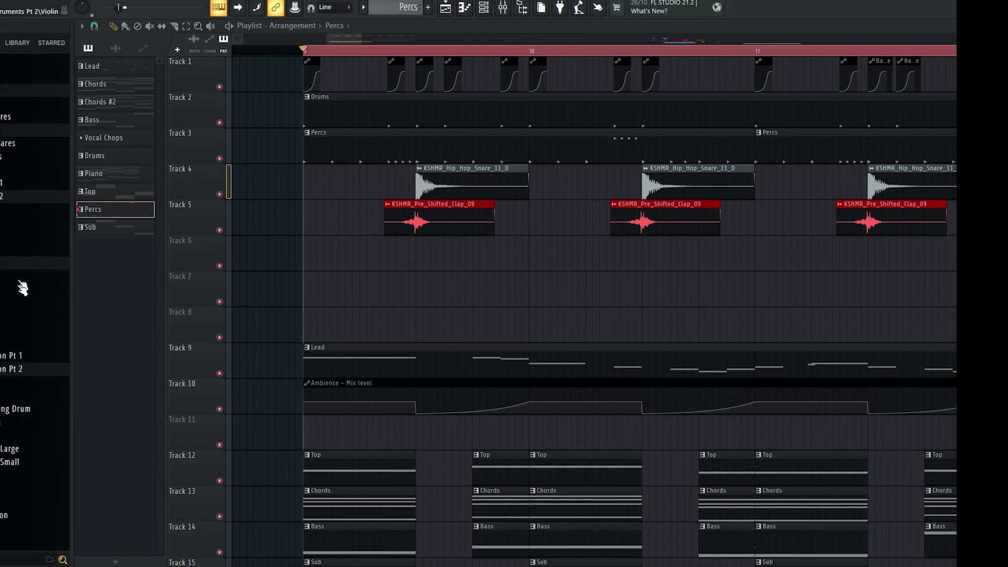
Find V_RIOT_snare_serum_02 among the snare one-shots and place it on Track 7 in bar 9
scroll(18, 383, down, 5)
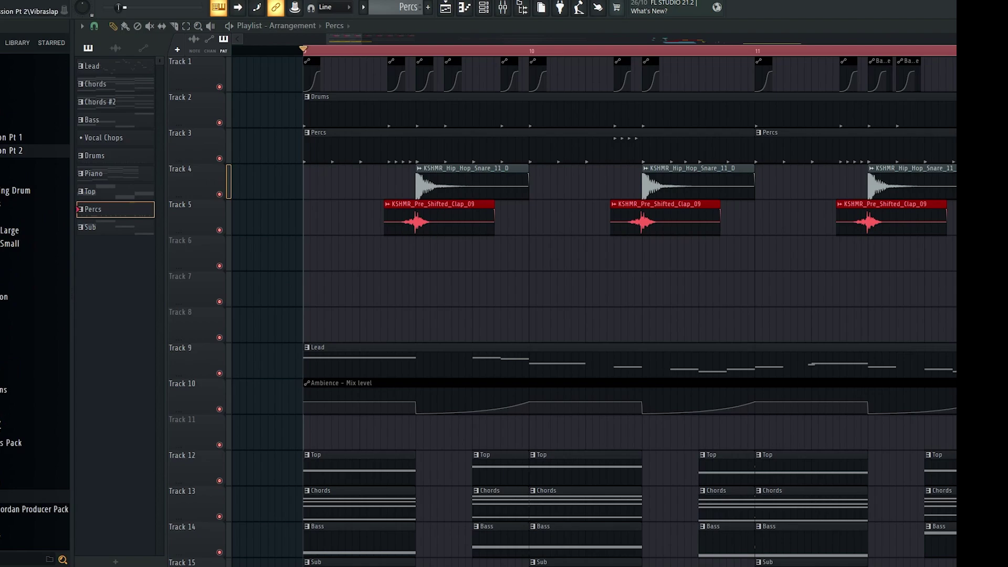
scroll(2, 392, down, 8)
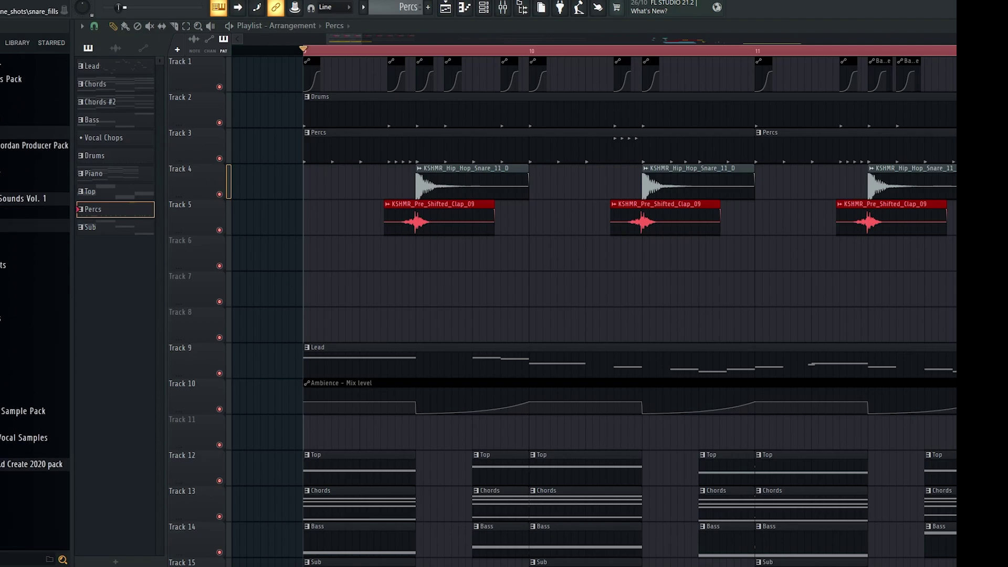
click(2, 385)
click(2, 404)
scroll(2, 444, down, 20)
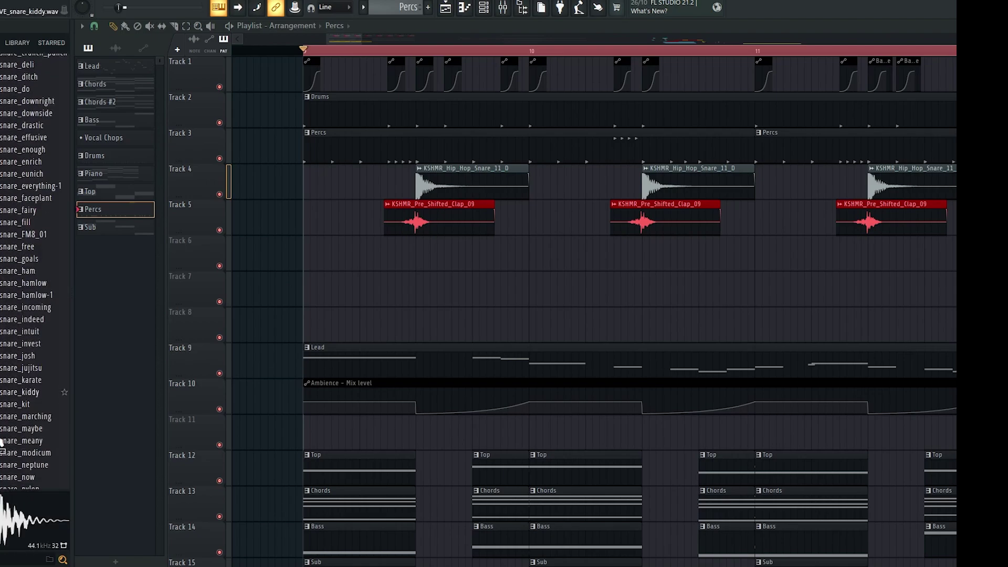
scroll(1, 448, down, 20)
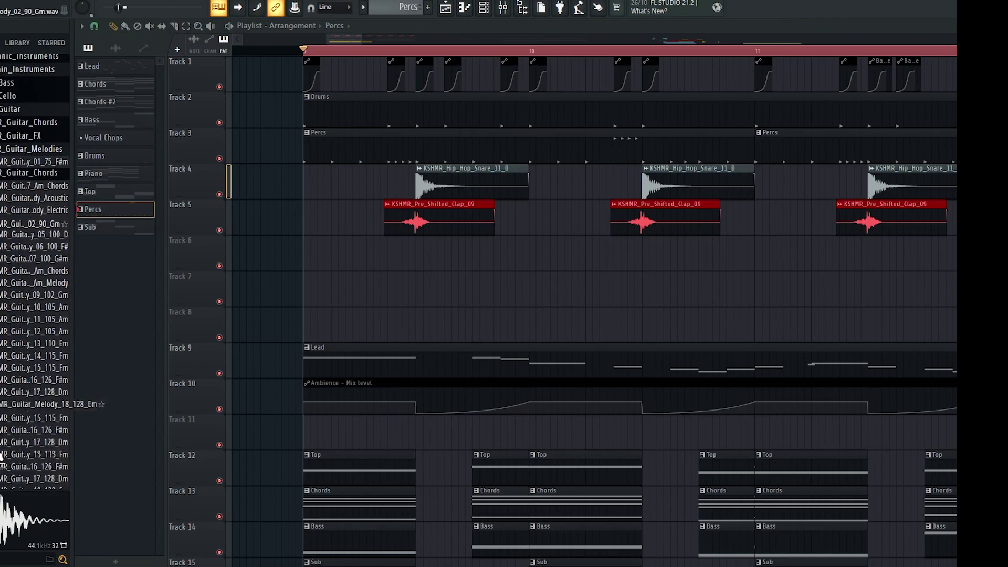
drag(2, 472, 502, 303)
Reverse the V_RIOT_snare_serum_02 sample in its channel settings and select its clip on Track 7
double_click(436, 288)
click(313, 272)
ctrl+scroll(483, 297, up, 3)
double_click(486, 297)
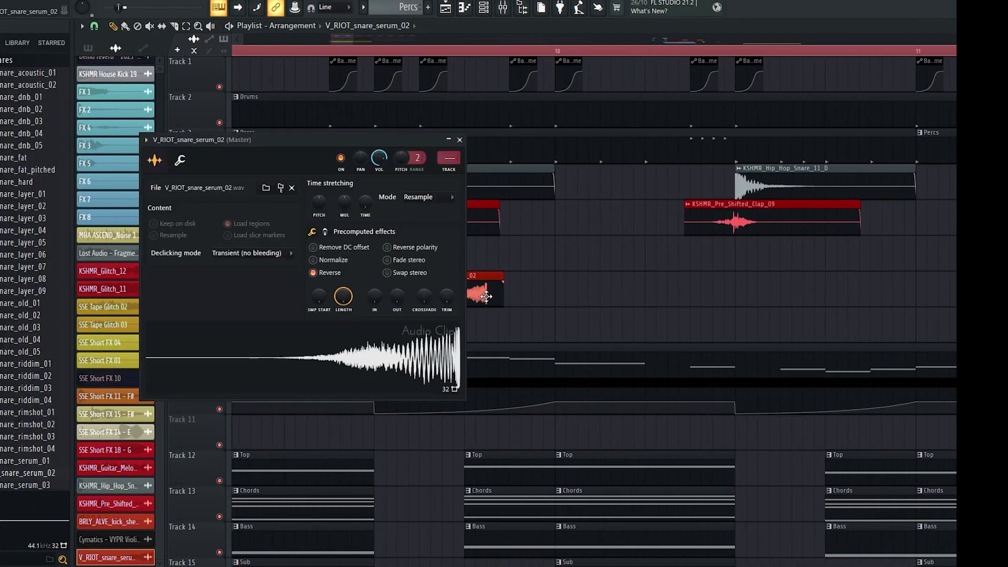
click(487, 290)
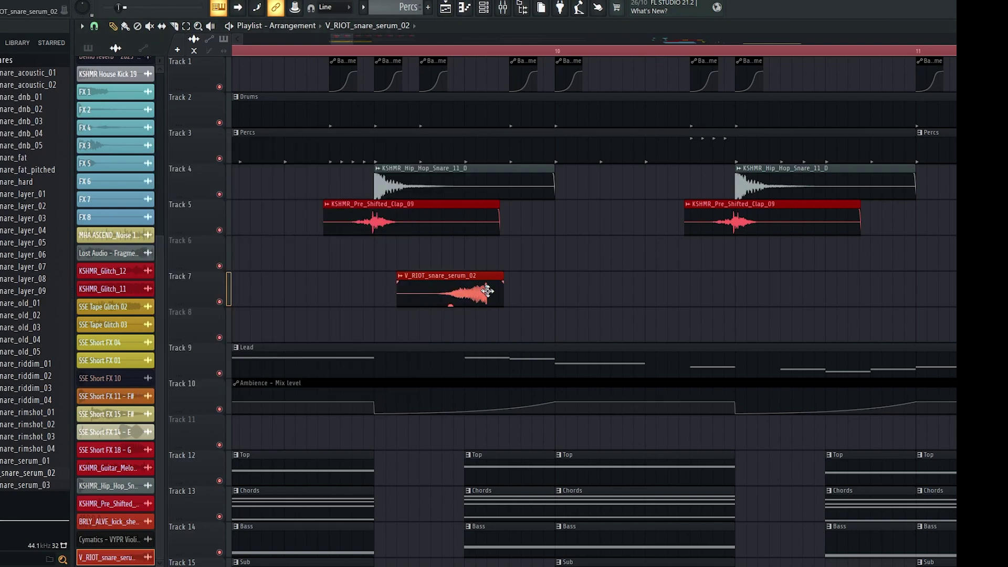
Move the reversed V_RIOT_snare_serum_02 clip to Track 6 so it ends at the bar 10 snare, with a fade-in
drag(460, 287, 708, 251)
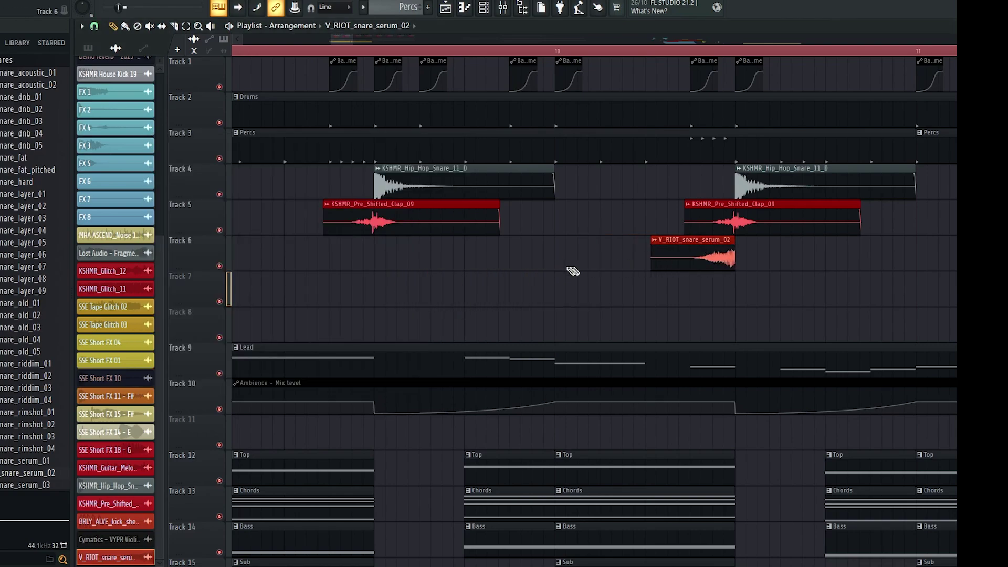
scroll(588, 268, up, 1)
scroll(754, 251, up, 4)
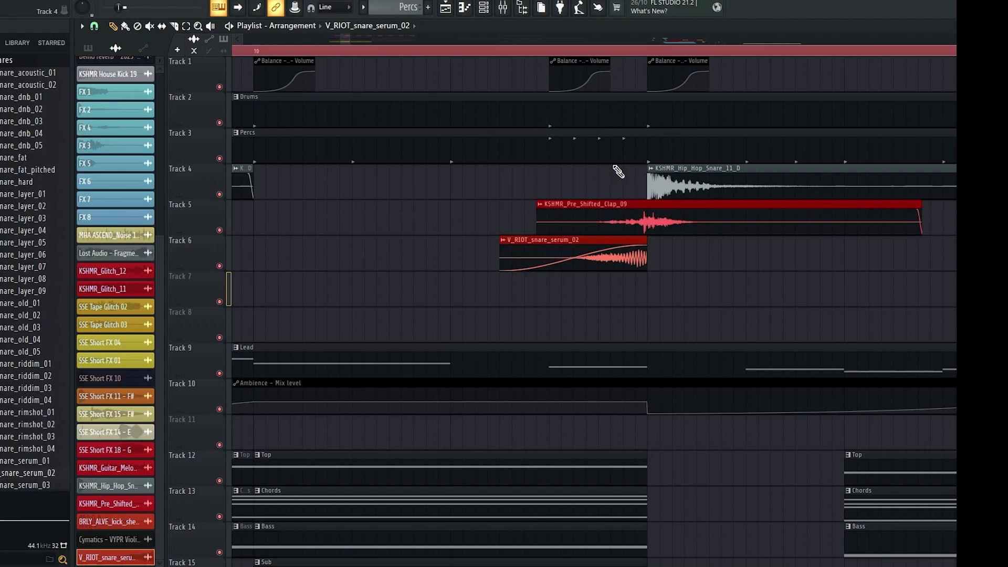
Adjust the V_RIOT_snare_serum_02 channel volume while playing the clip in bar 10
double_click(625, 256)
key(space)
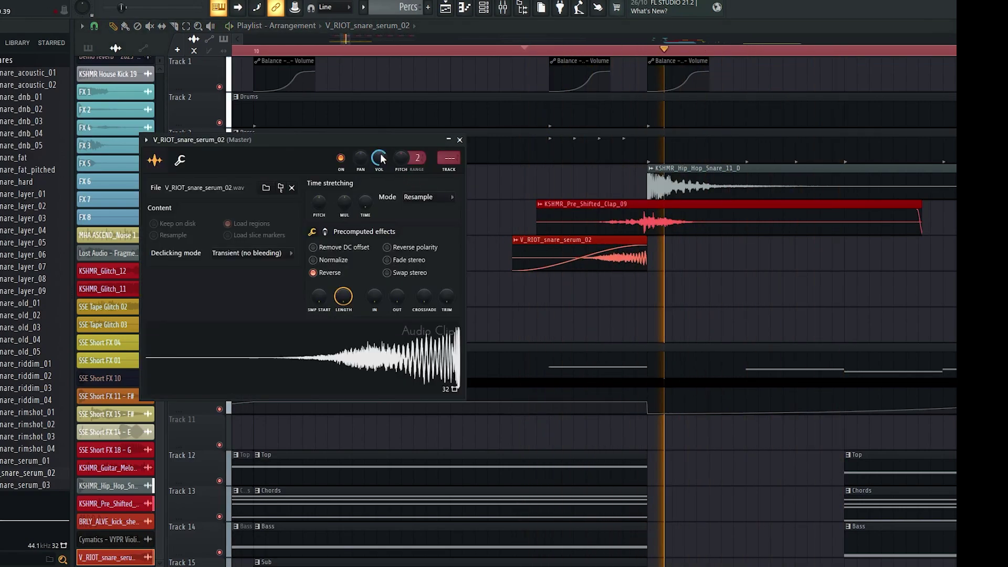
key(space)
key(Escape)
Copy the reversed snare clip on Track 6 to just before the bar 12 snare
scroll(582, 261, down, 6)
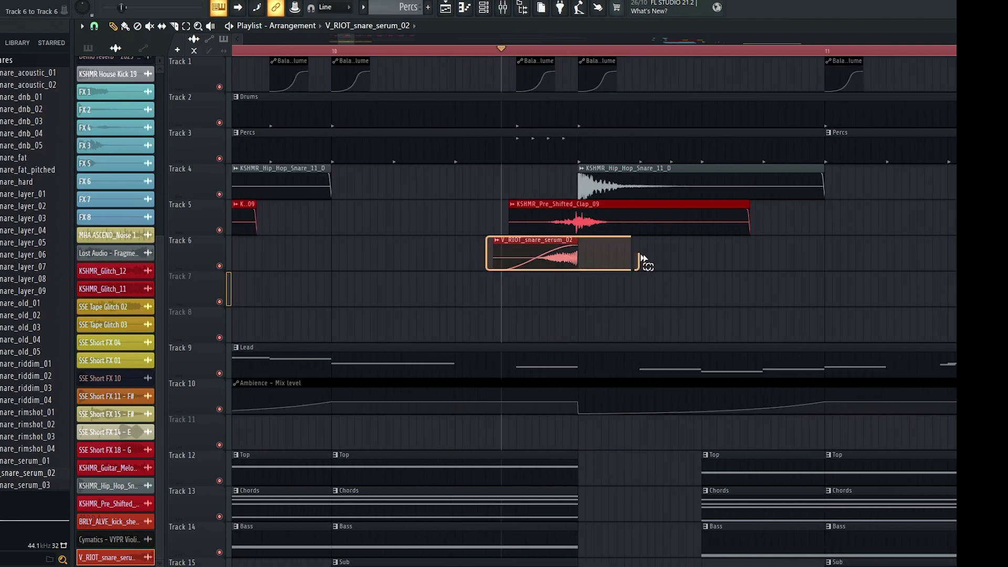
scroll(716, 285, up, 4)
click(641, 255)
scroll(596, 268, down, 3)
right_click(646, 255)
scroll(504, 271, down, 4)
scroll(512, 270, up, 5)
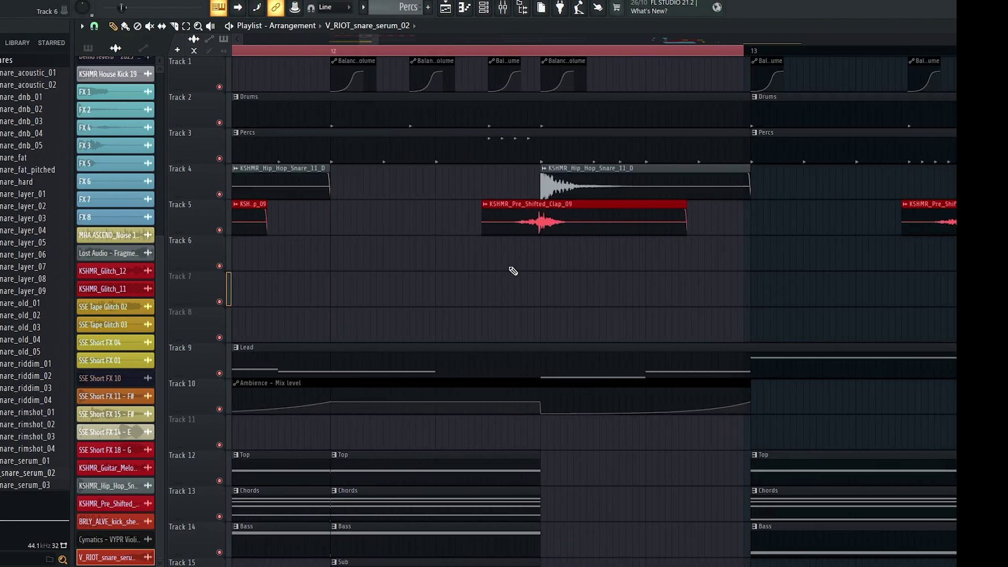
click(472, 256)
Play bar 10 to hear how the reversed serum snare leads into the main snare
scroll(734, 292, down, 5)
key(space)
scroll(451, 293, up, 4)
key(space)
key(space)
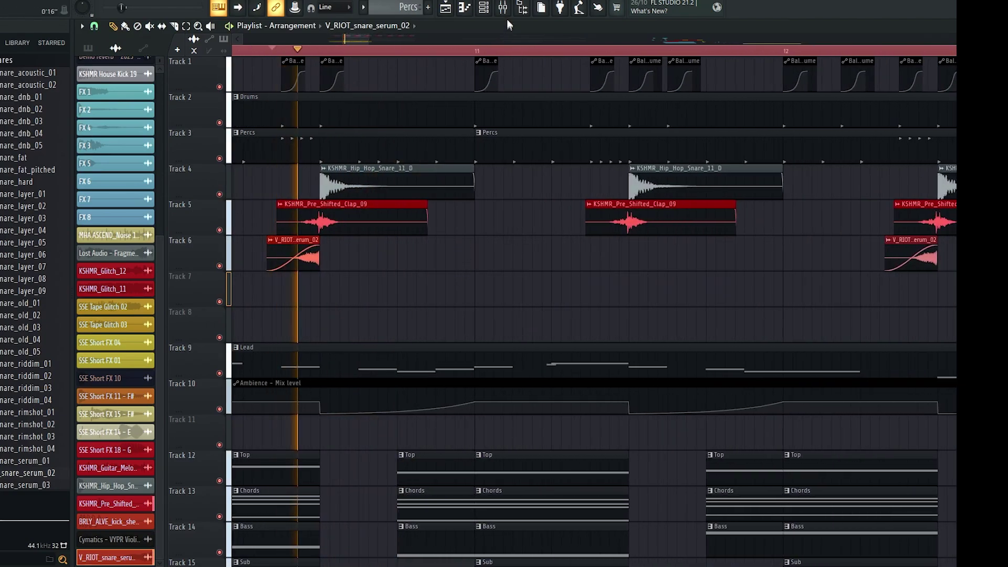
key(space)
Replace the reversed snare's sample with V_RIOT_snare_standard_02 from the snare one-shots and audition it
scroll(583, 227, down, 4)
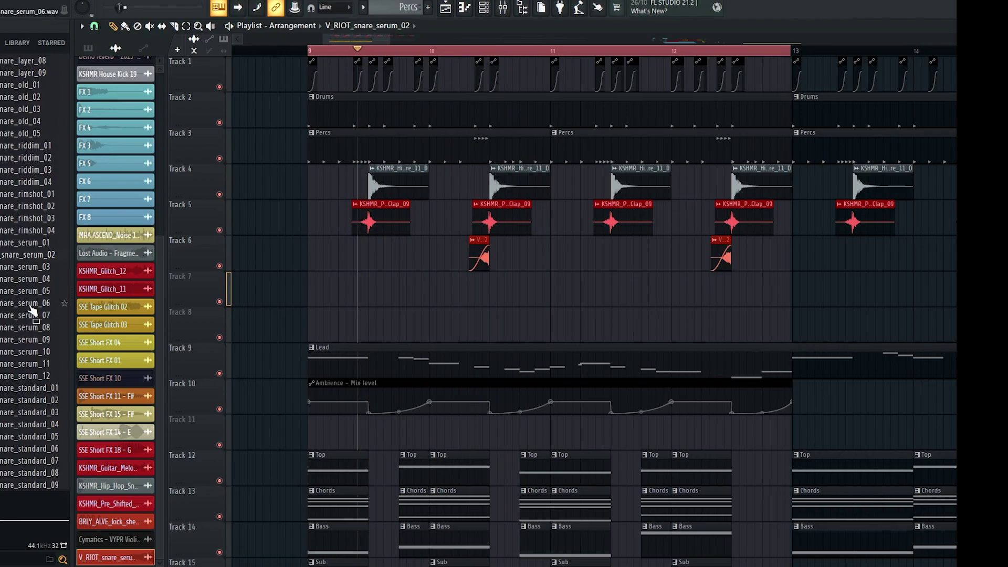
scroll(31, 304, down, 10)
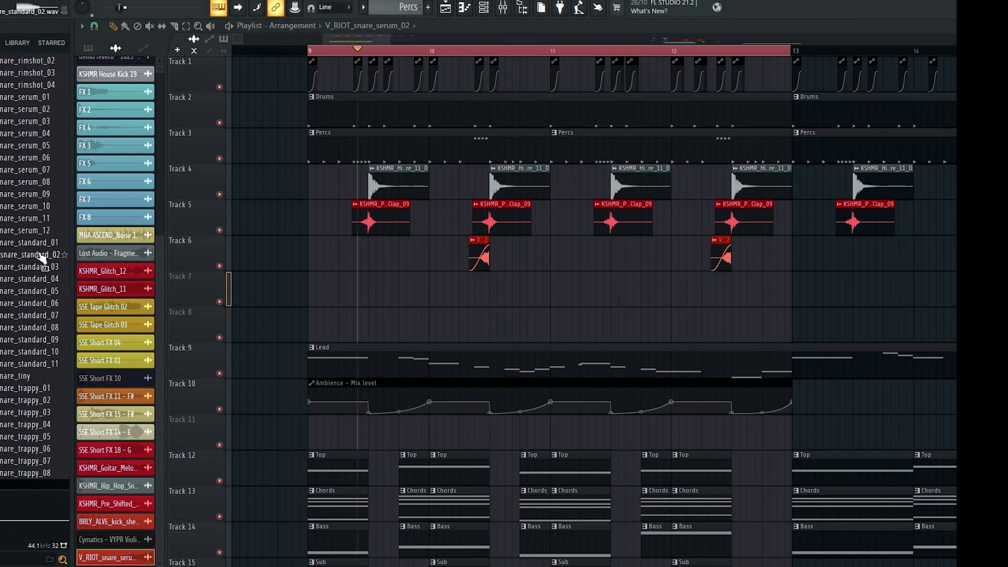
drag(42, 257, 937, 259)
scroll(450, 218, up, 3)
key(space)
Trim the start of the reversed snare clips in bars 10 and 12 while keeping their ends at the main snares
scroll(444, 259, down, 1)
scroll(546, 267, up, 5)
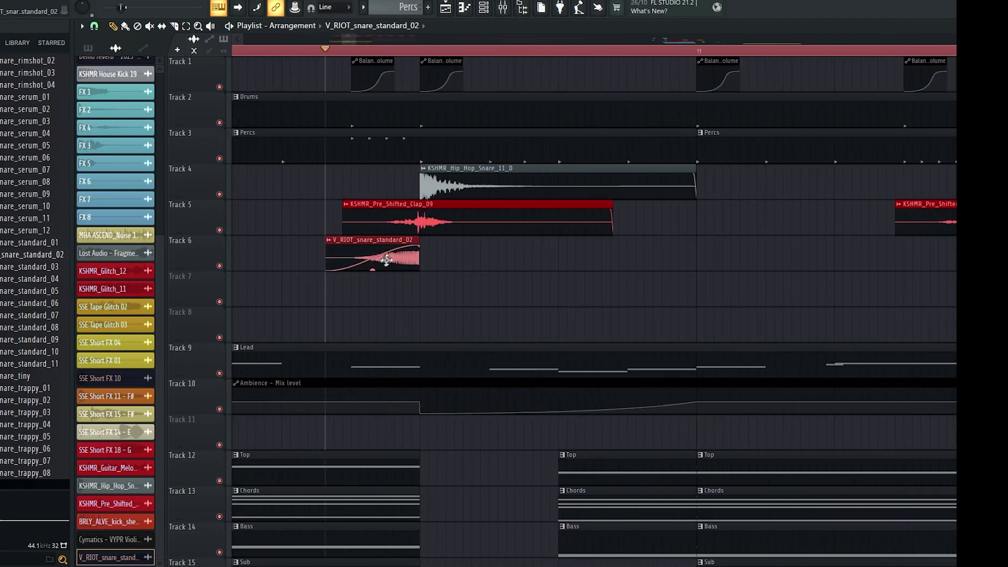
scroll(386, 259, up, 1)
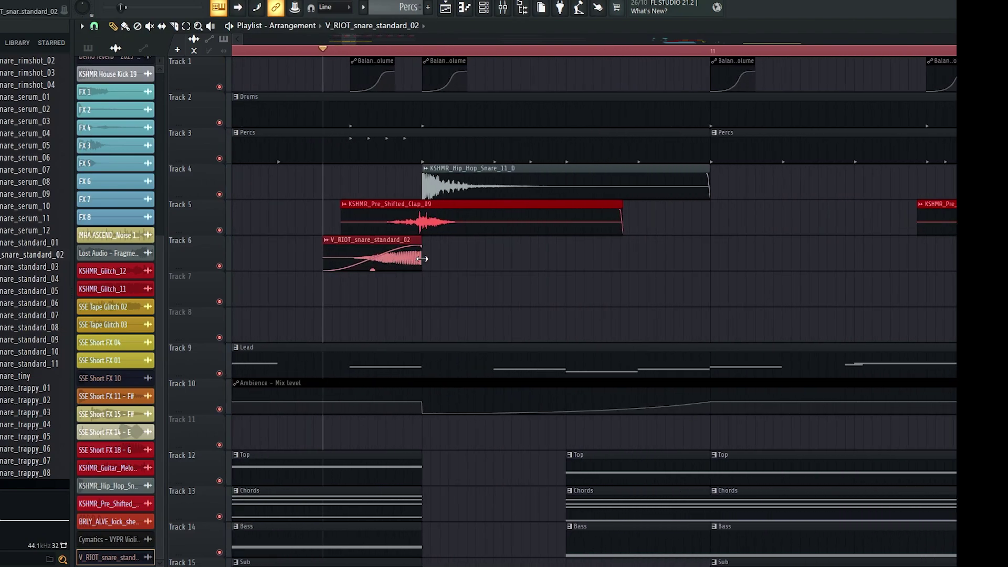
click(419, 292)
scroll(353, 267, down, 4)
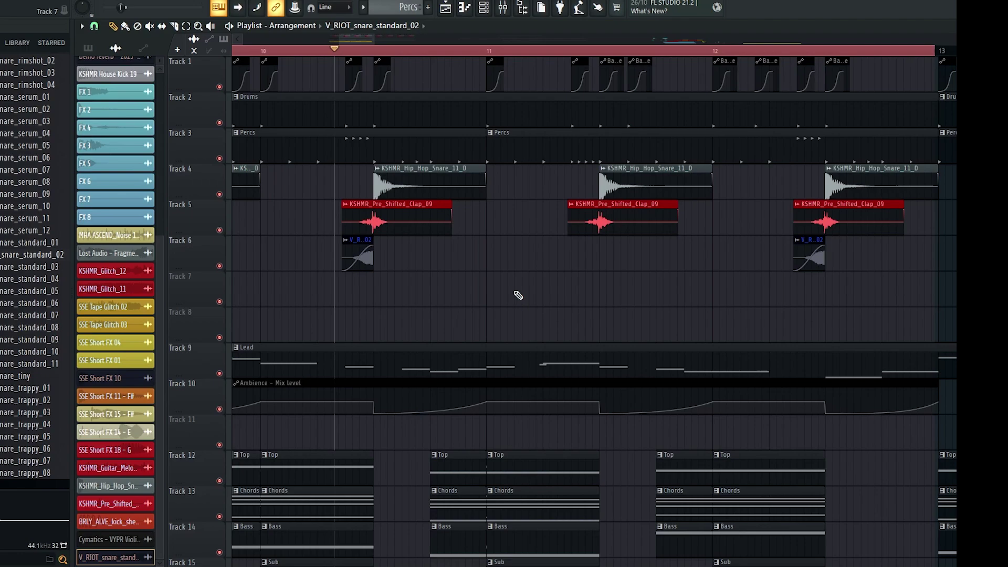
scroll(518, 294, down, 1)
drag(349, 307, 639, 270)
Play bar 10 to check the trimmed reversed snare
key(space)
key(space)
key(space)
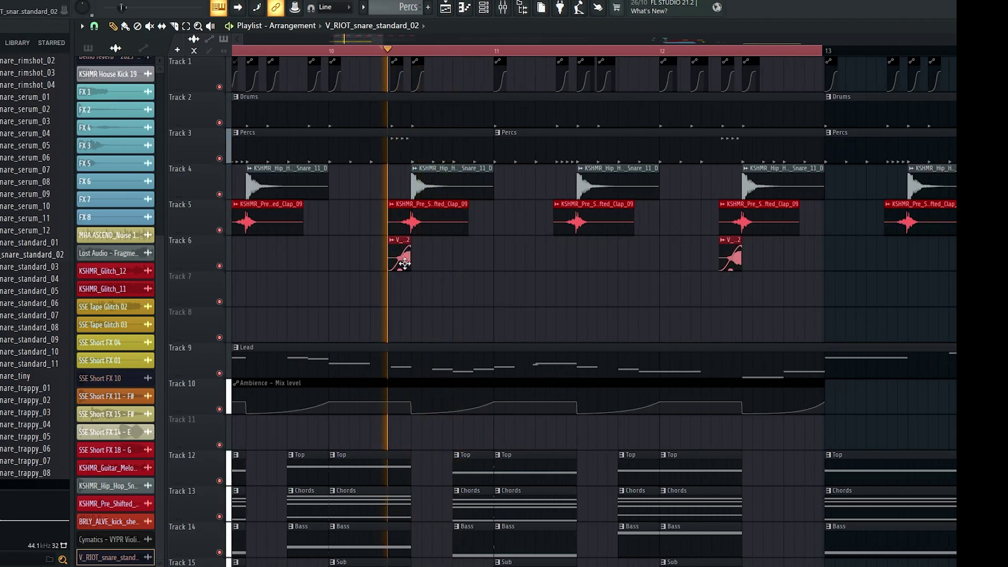
scroll(403, 273, up, 4)
key(space)
scroll(360, 265, down, 3)
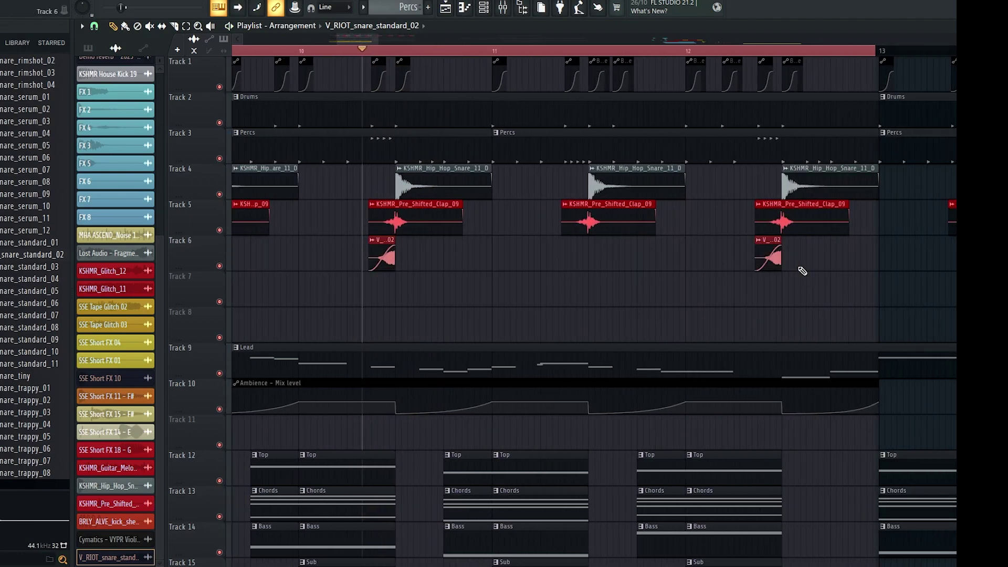
Shorten both reversed snare clips further to start with the volume automation clip before each snare, and replay bar 10
scroll(782, 262, up, 2)
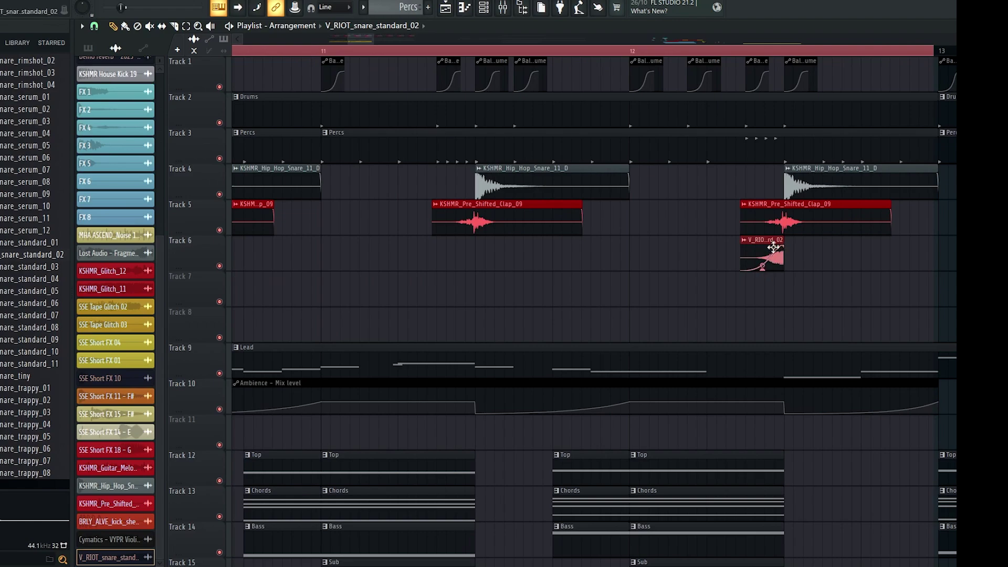
scroll(686, 307, down, 3)
key(space)
key(space)
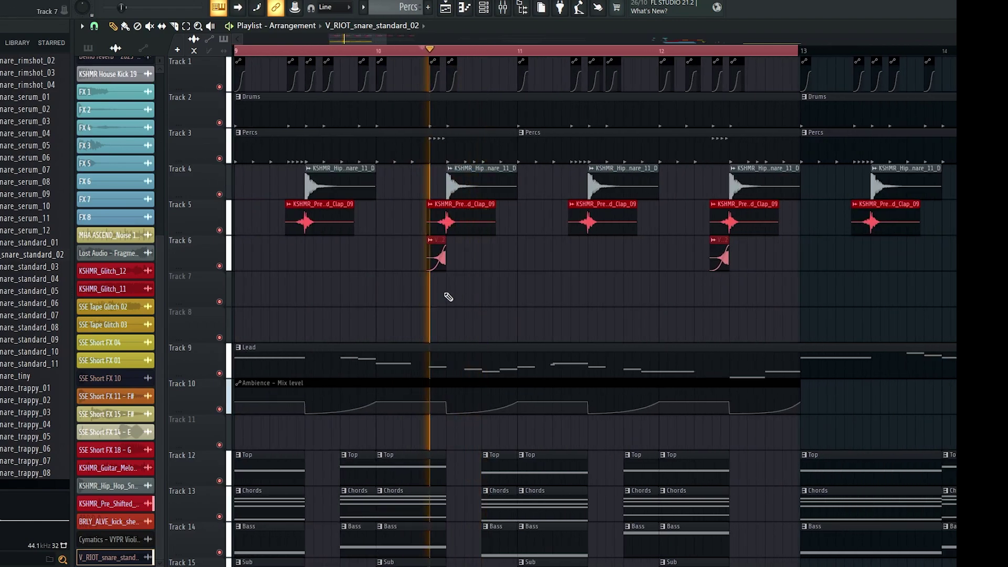
scroll(444, 286, up, 3)
key(space)
scroll(442, 269, up, 2)
key(space)
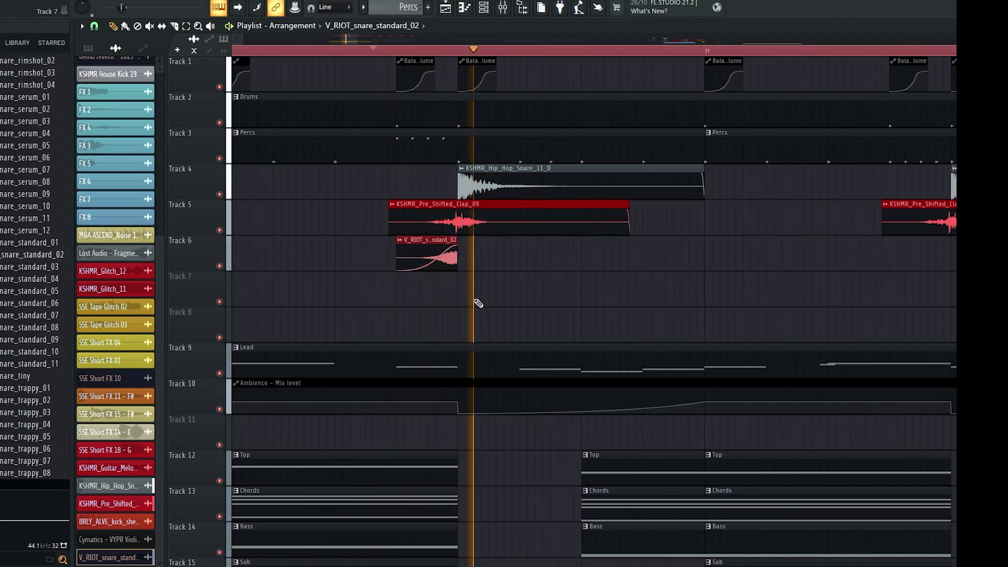
key(space)
key(space)
Lower the channel volume of V_RIOT_snare_standard_02 and play the result
double_click(446, 264)
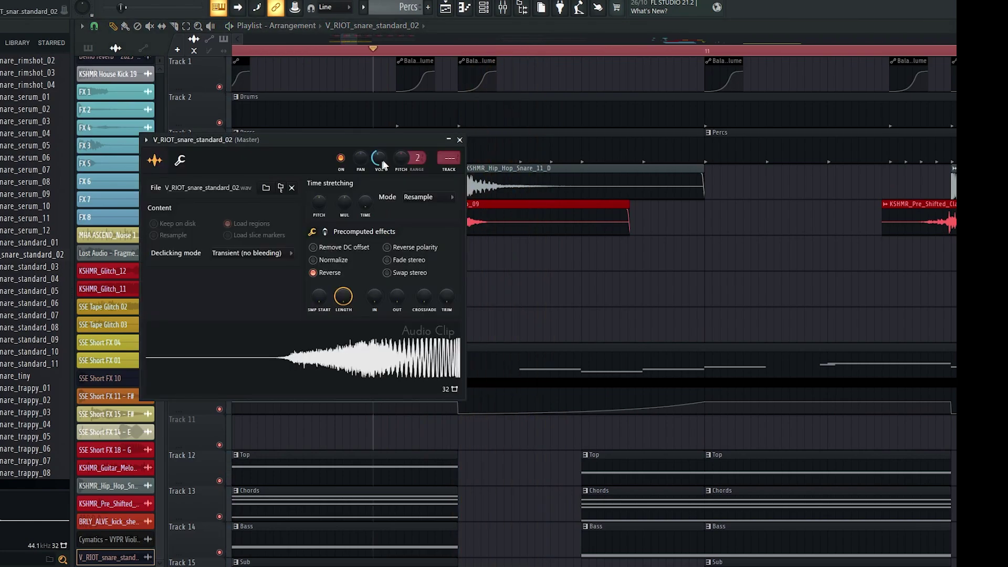
drag(383, 160, 384, 173)
key(space)
click(460, 140)
Listen through bars 10 to 12 to check the quieter reversed snare in the full arrangement
scroll(461, 332, down, 2)
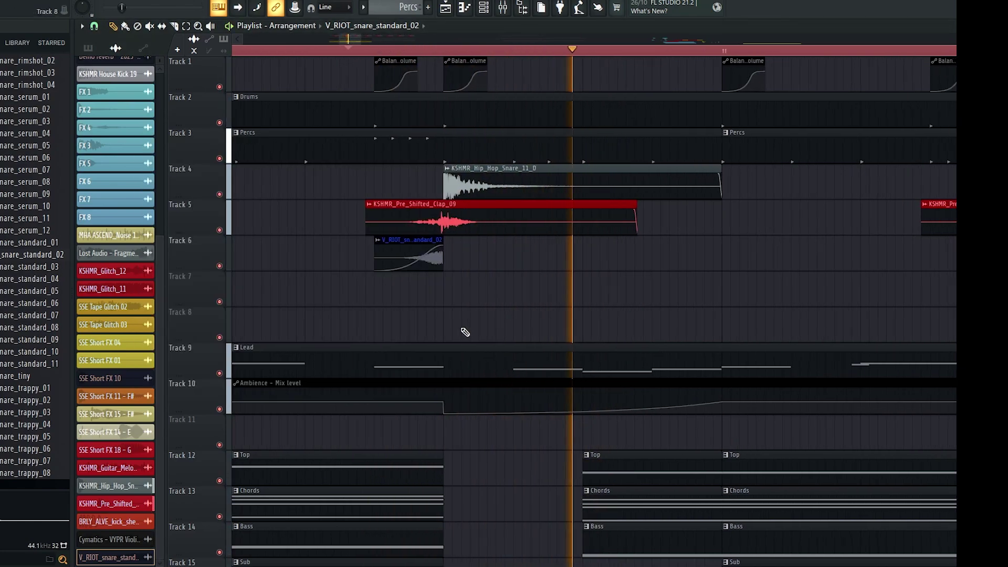
scroll(528, 314, down, 2)
scroll(599, 305, down, 2)
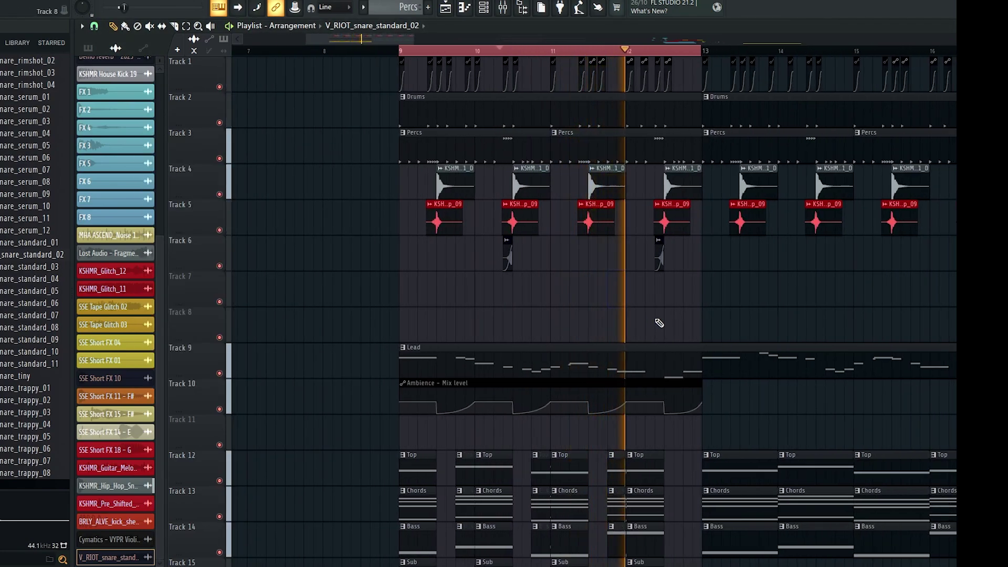
scroll(675, 355, down, 3)
scroll(681, 370, up, 3)
key(space)
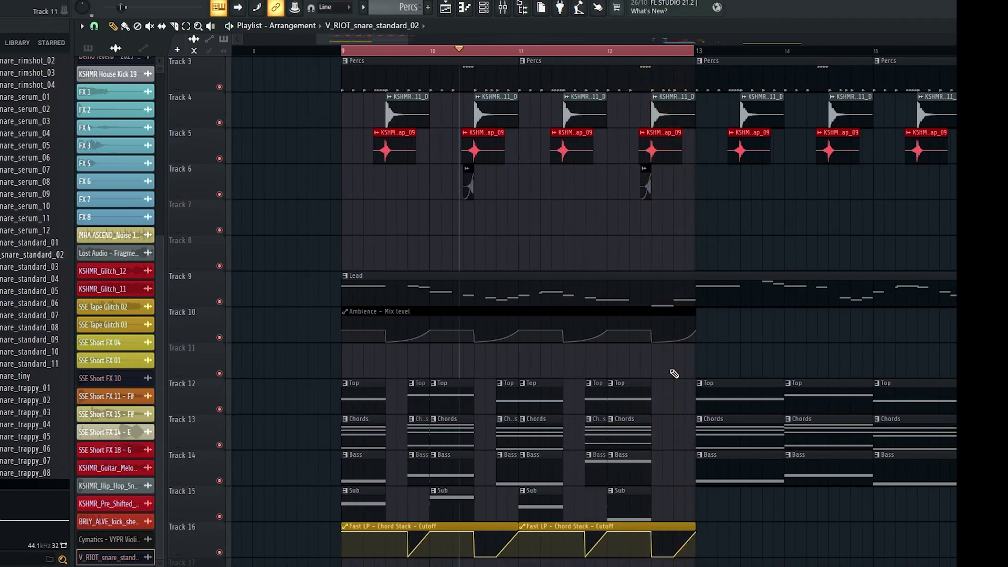
Return playback to bar 9 and examine all tracks from bars 9 to 16 for gaps in the arrangement
scroll(365, 331, down, 2)
scroll(471, 358, up, 2)
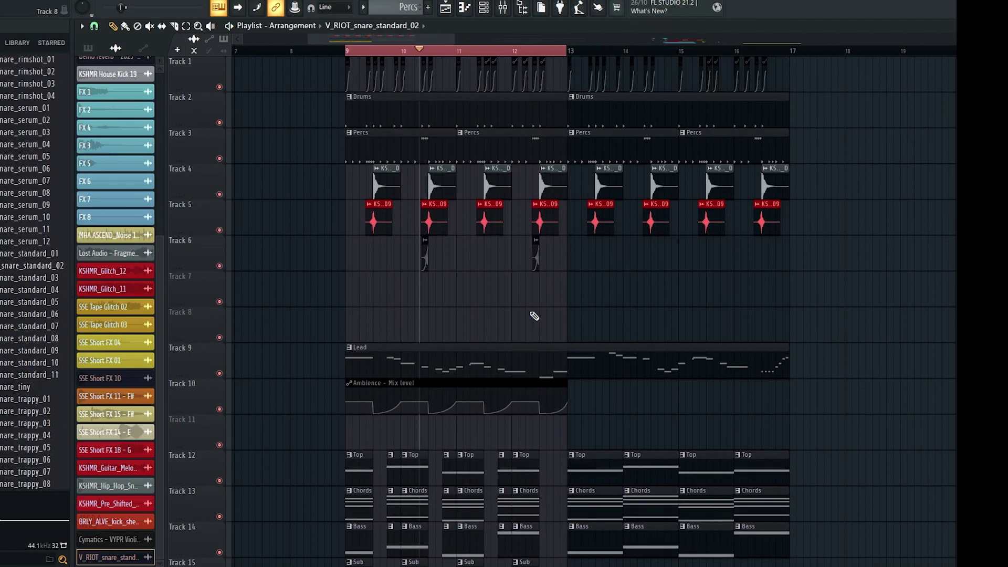
scroll(379, 336, down, 3)
scroll(372, 337, up, 3)
scroll(362, 210, up, 2)
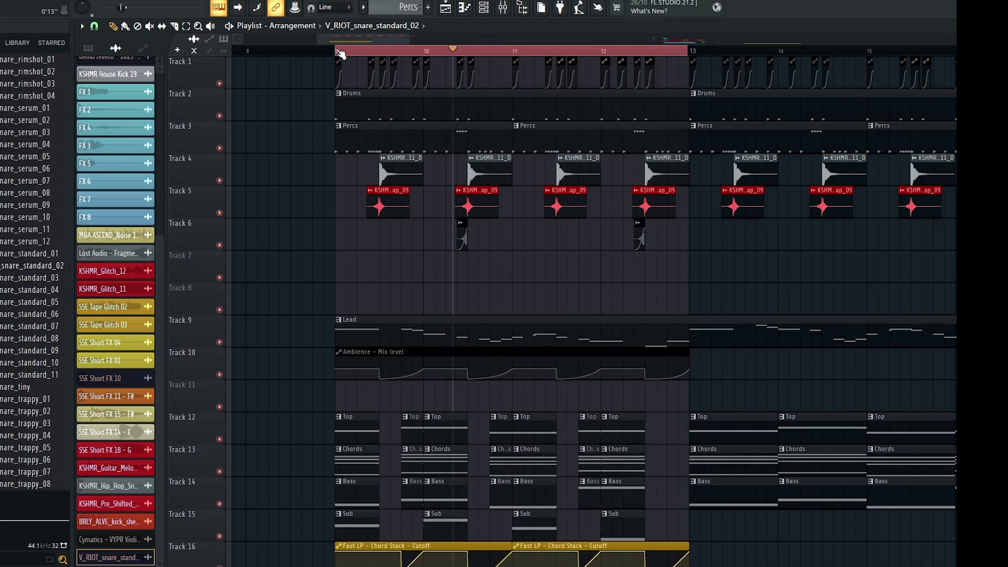
scroll(376, 221, down, 3)
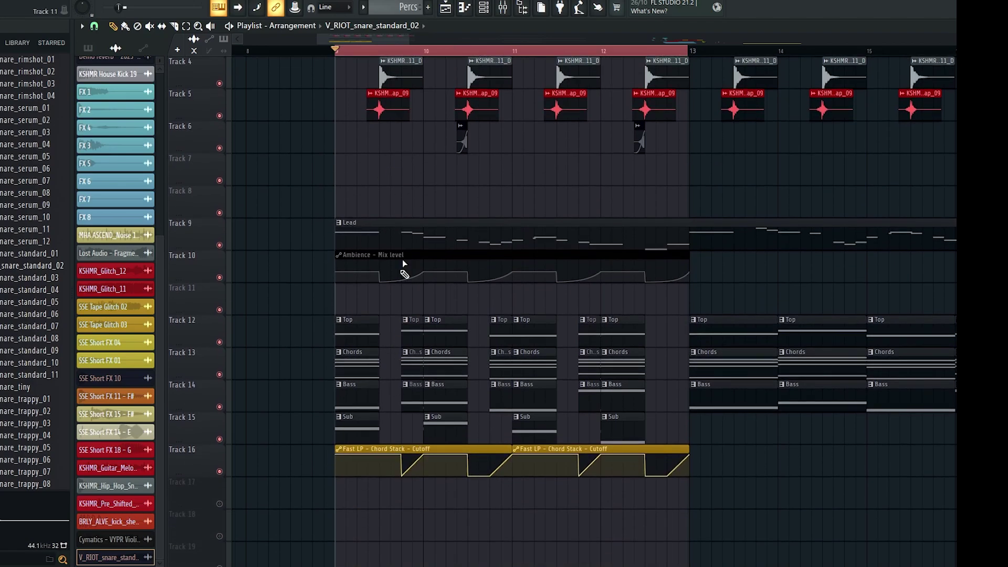
scroll(404, 273, down, 1)
scroll(348, 288, up, 3)
scroll(368, 288, down, 2)
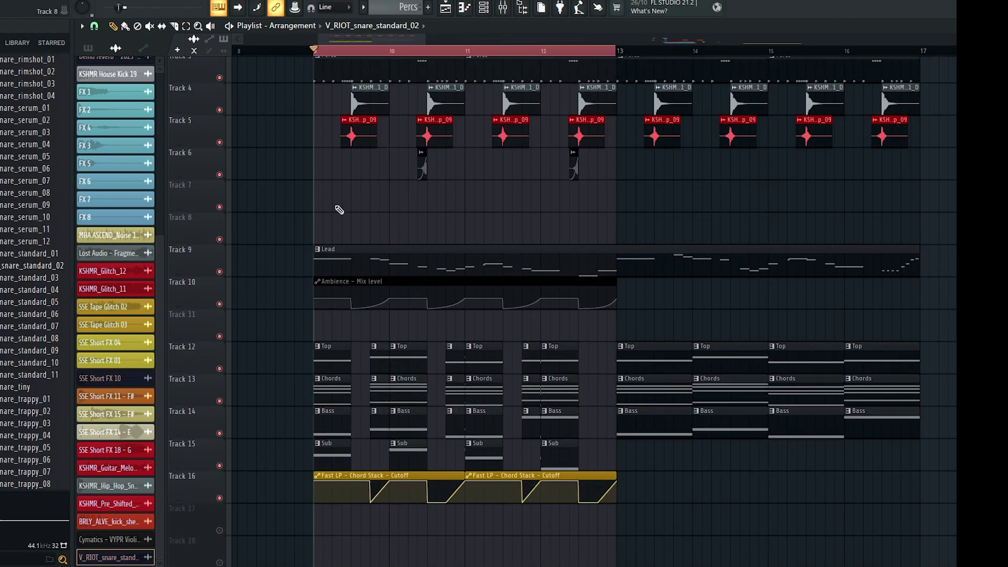
scroll(339, 210, up, 2)
scroll(326, 265, up, 3)
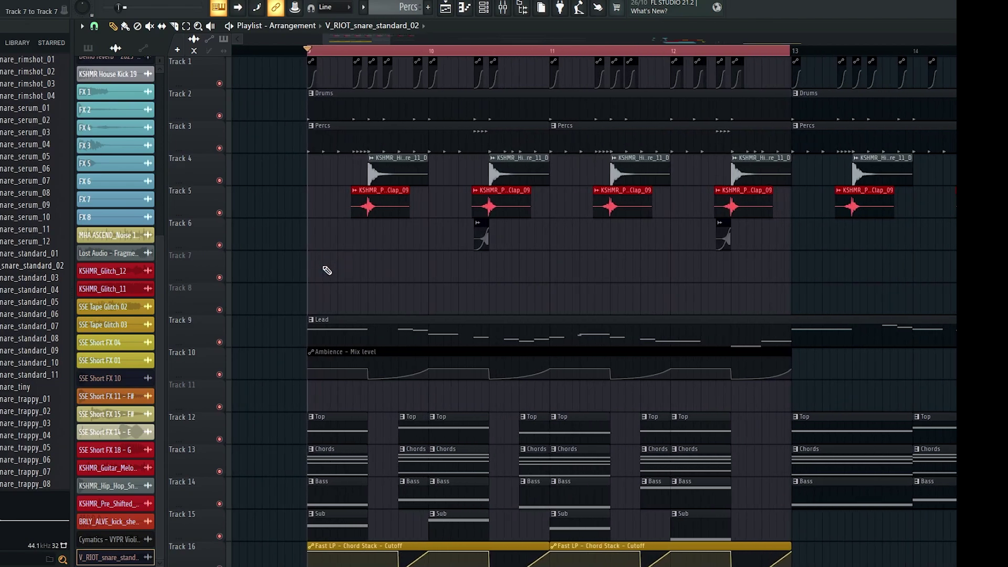
scroll(366, 260, down, 3)
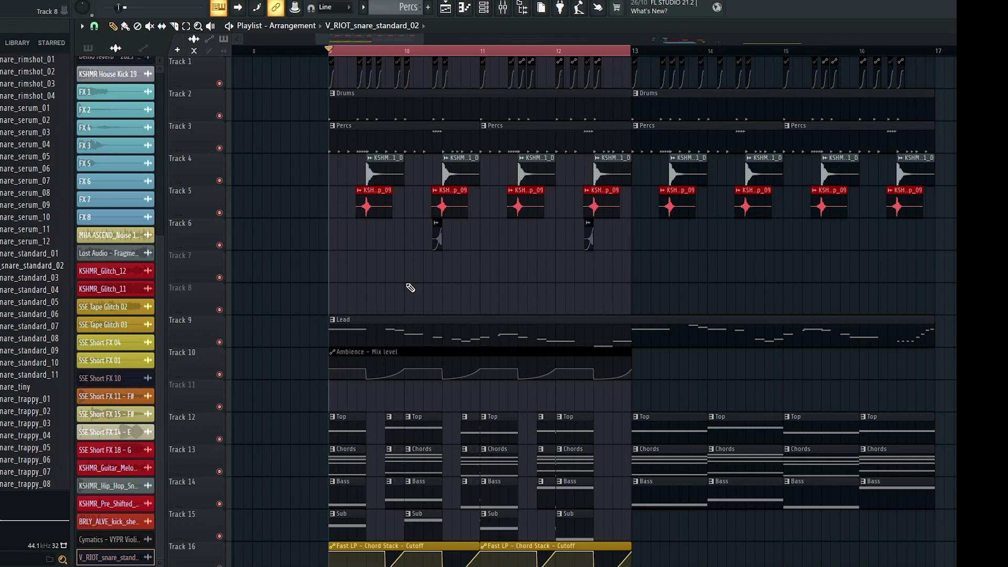
Select the parked FX and glitch clips from bar 40 onward and move them two tracks up, starting around bar 42.5
scroll(420, 283, down, 6)
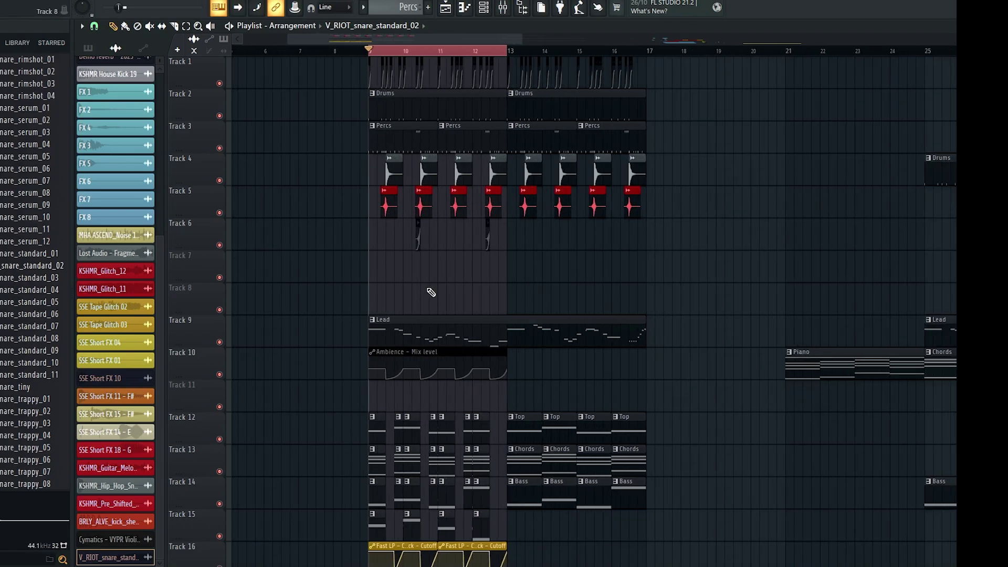
scroll(562, 423, down, 2)
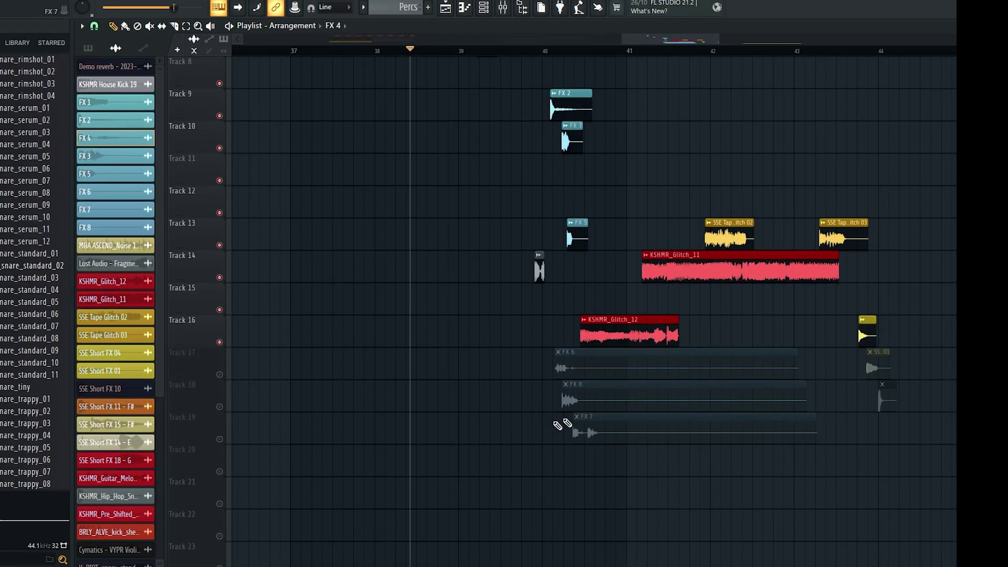
drag(519, 457, 898, 115)
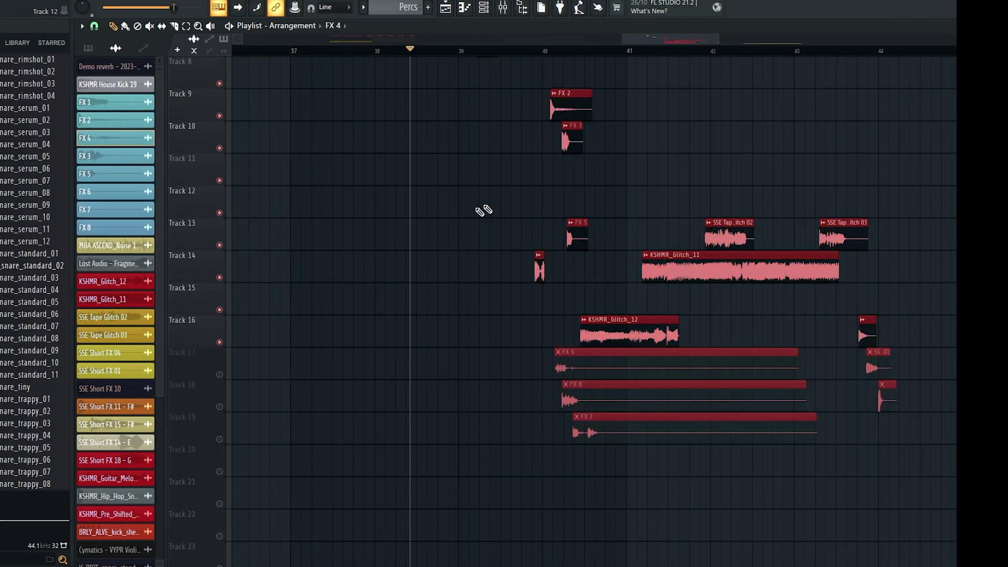
scroll(465, 210, down, 4)
drag(925, 498, 476, 100)
scroll(496, 183, up, 3)
scroll(514, 210, up, 3)
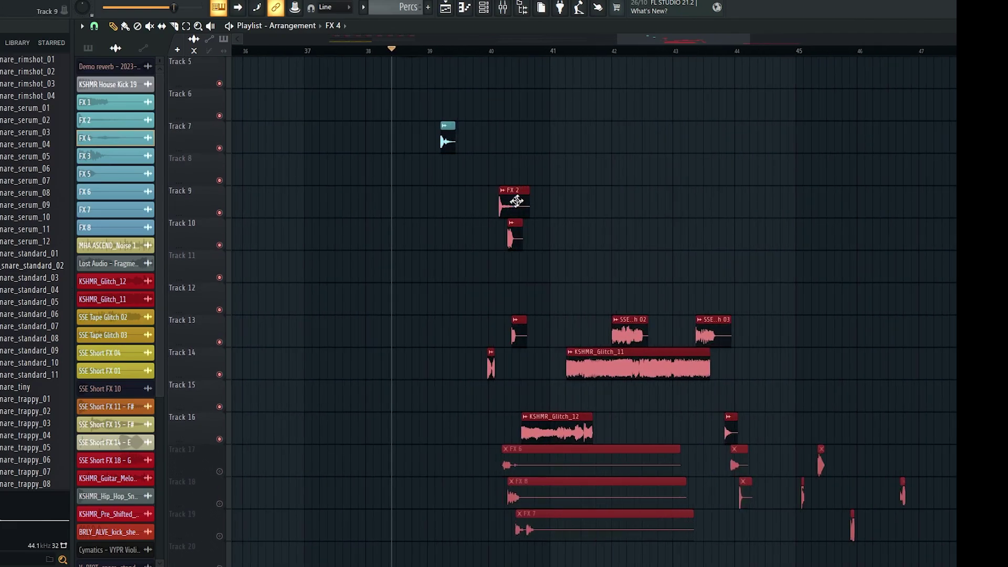
scroll(567, 219, down, 3)
scroll(540, 239, up, 4)
scroll(525, 241, up, 3)
drag(529, 231, 535, 214)
scroll(583, 252, down, 6)
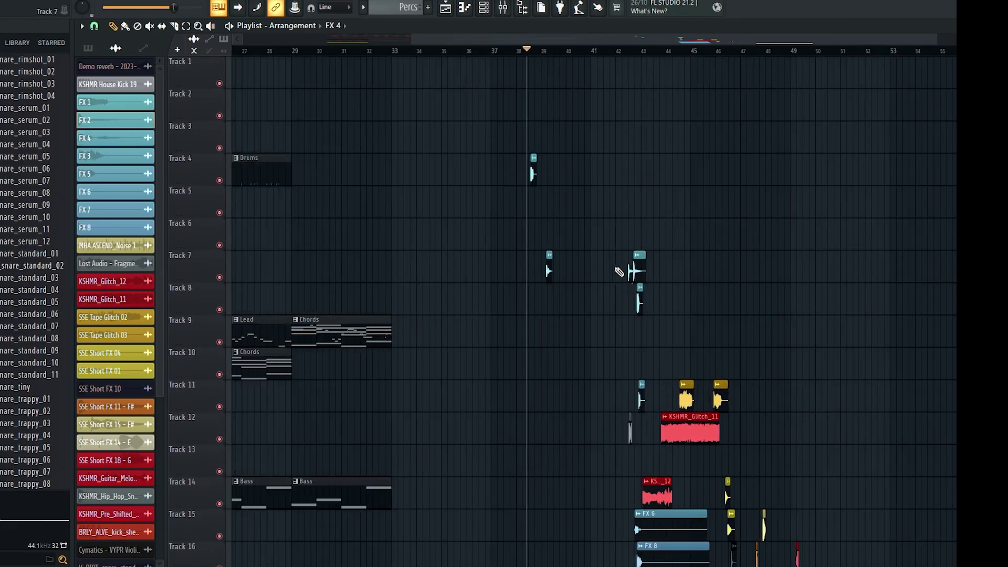
Move the FX 4 clip near bar 39 from Track 7 up to Track 5
scroll(422, 269, up, 8)
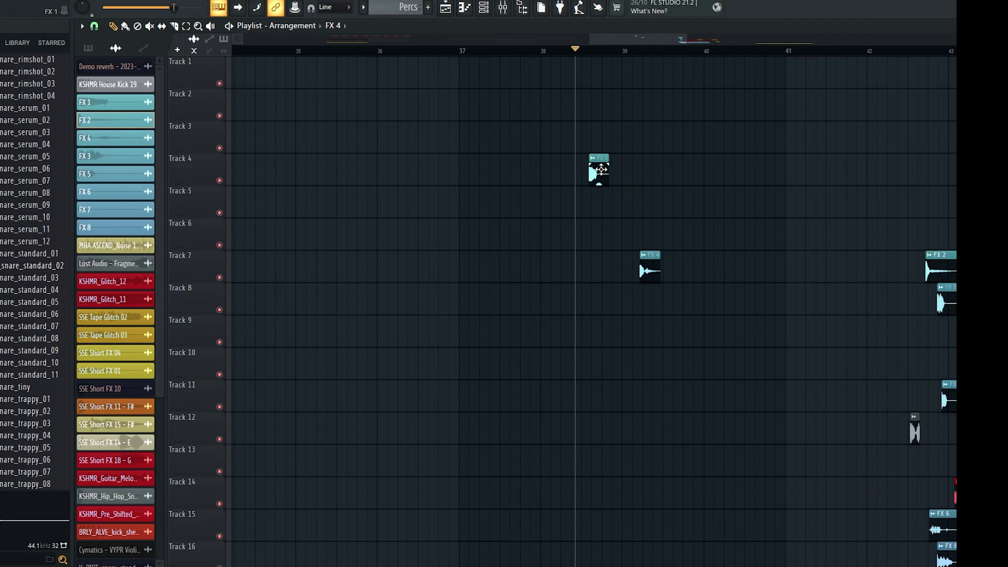
scroll(674, 197, up, 2)
drag(635, 203, 636, 201)
scroll(659, 223, down, 5)
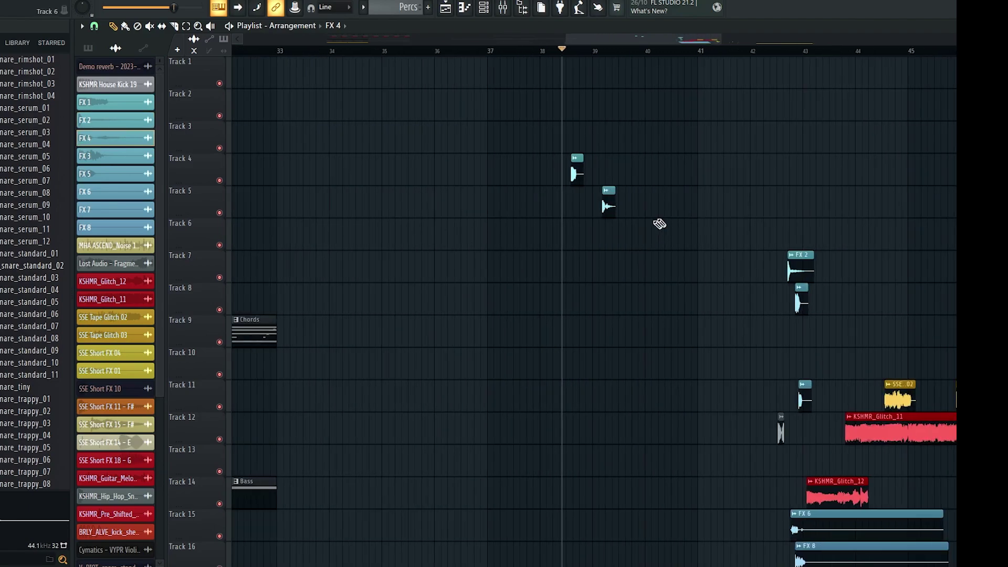
Move the FX 2 clip out of the parked group to Track 6 at bar 40
scroll(791, 266, up, 3)
click(609, 231)
scroll(776, 291, down, 5)
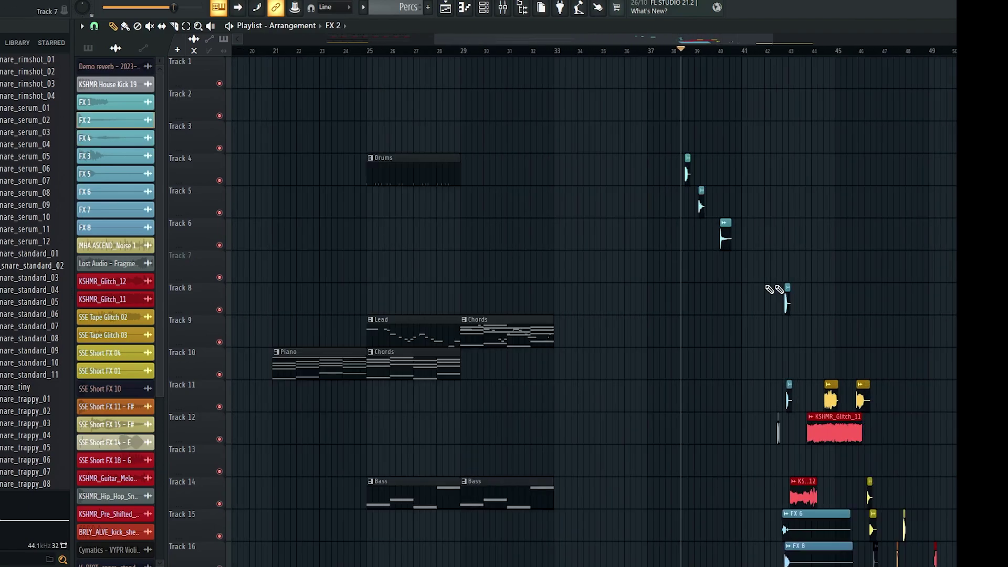
scroll(274, 276, up, 6)
scroll(377, 292, down, 3)
scroll(388, 299, up, 3)
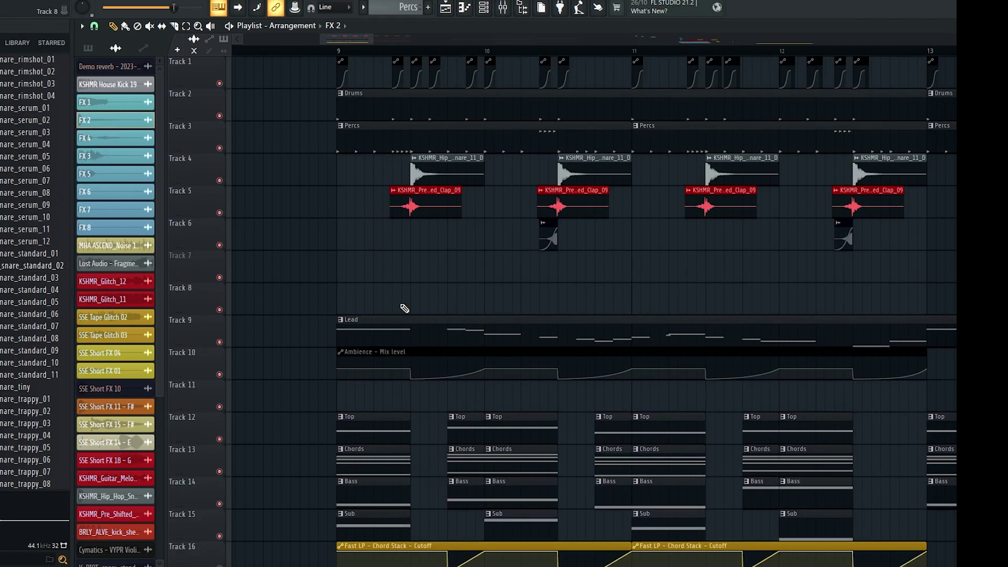
Compare the gaps in the bars 9 to 16 arrangement with the parked FX clips from bar 38 onward
scroll(384, 301, down, 3)
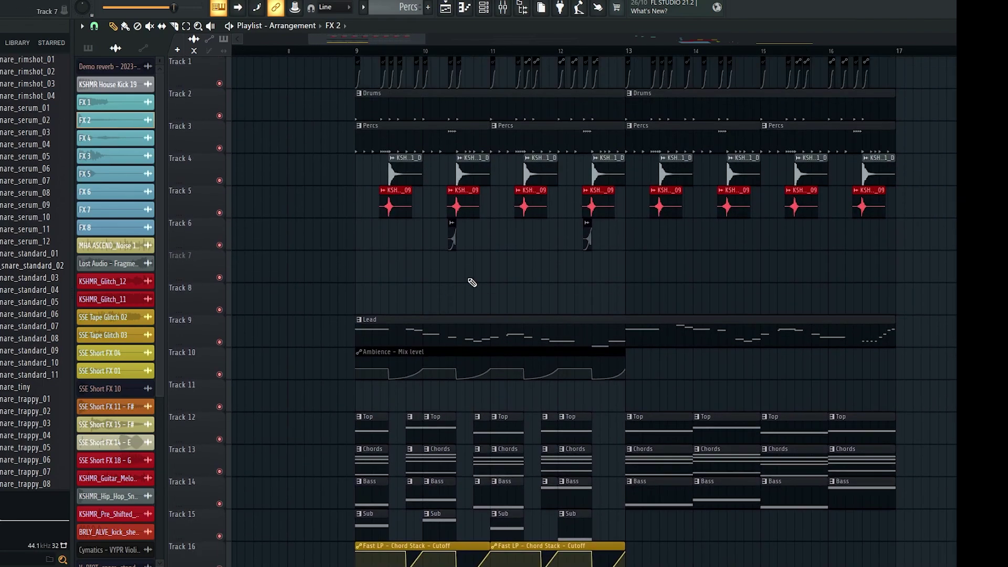
scroll(438, 283, up, 2)
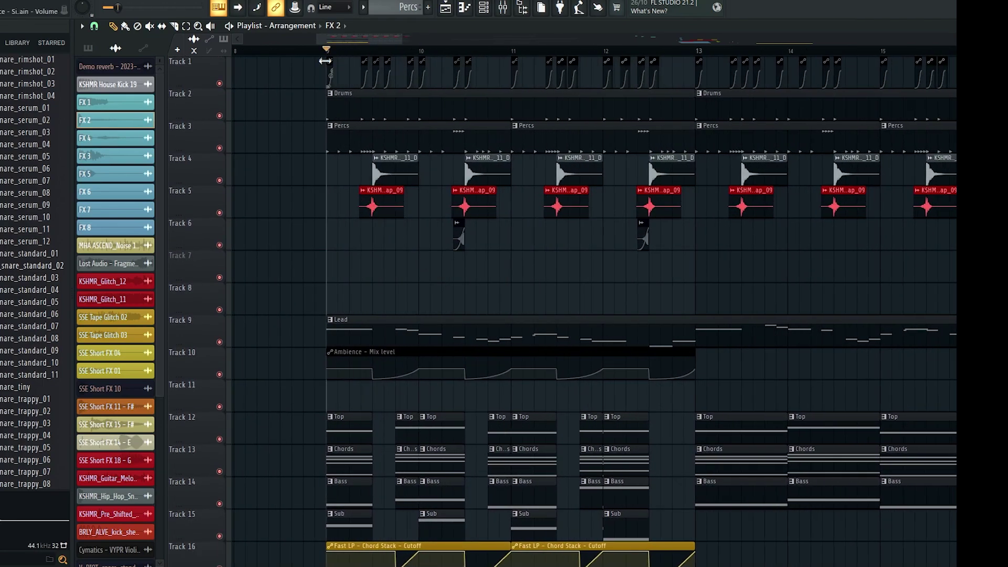
scroll(331, 268, down, 3)
scroll(344, 312, up, 4)
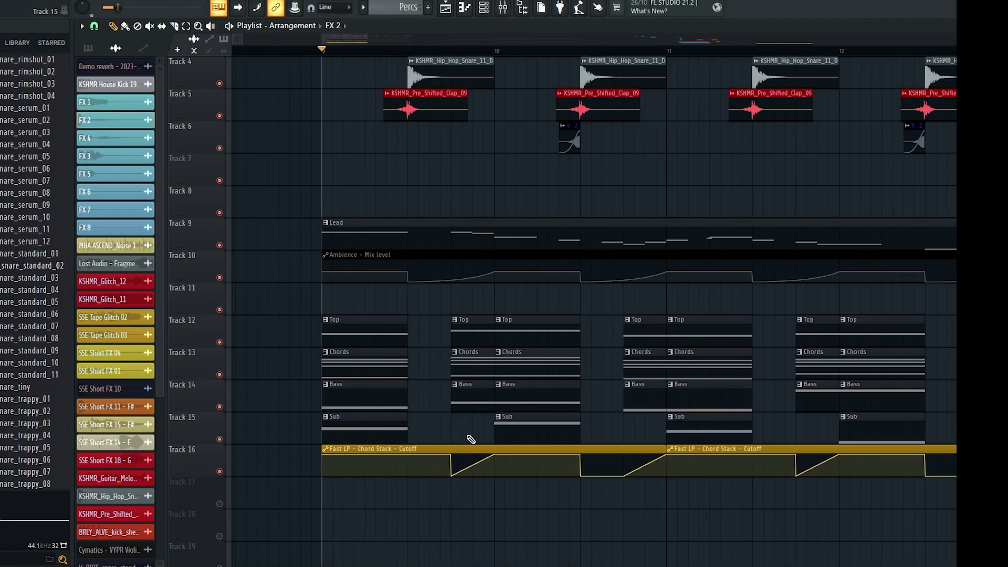
scroll(314, 362, down, 6)
scroll(828, 316, up, 3)
scroll(629, 278, up, 3)
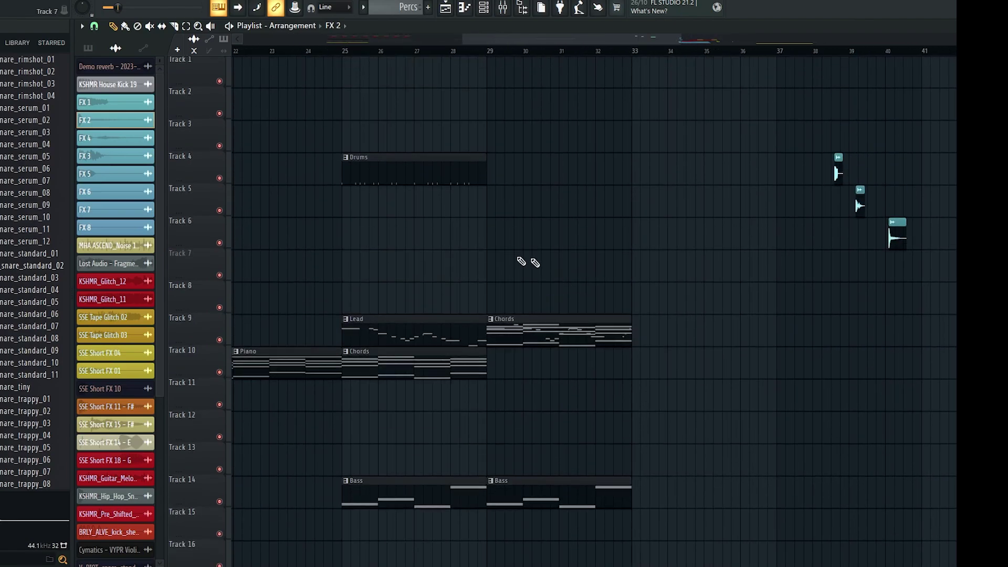
scroll(533, 252, right, 3)
scroll(540, 239, up, 3)
scroll(594, 256, down, 7)
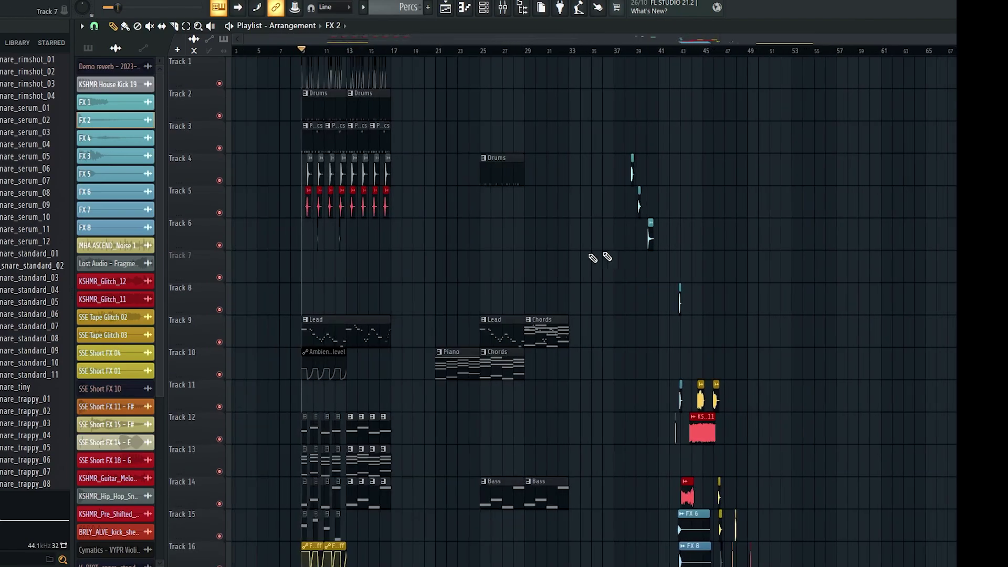
scroll(301, 308, up, 7)
scroll(446, 307, down, 5)
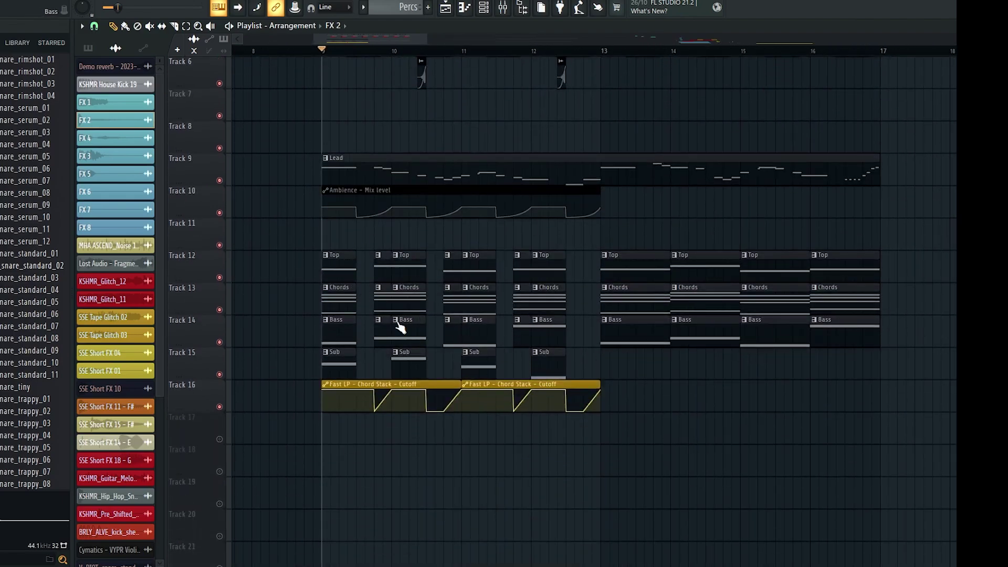
scroll(382, 310, down, 7)
scroll(619, 301, up, 5)
scroll(654, 299, up, 7)
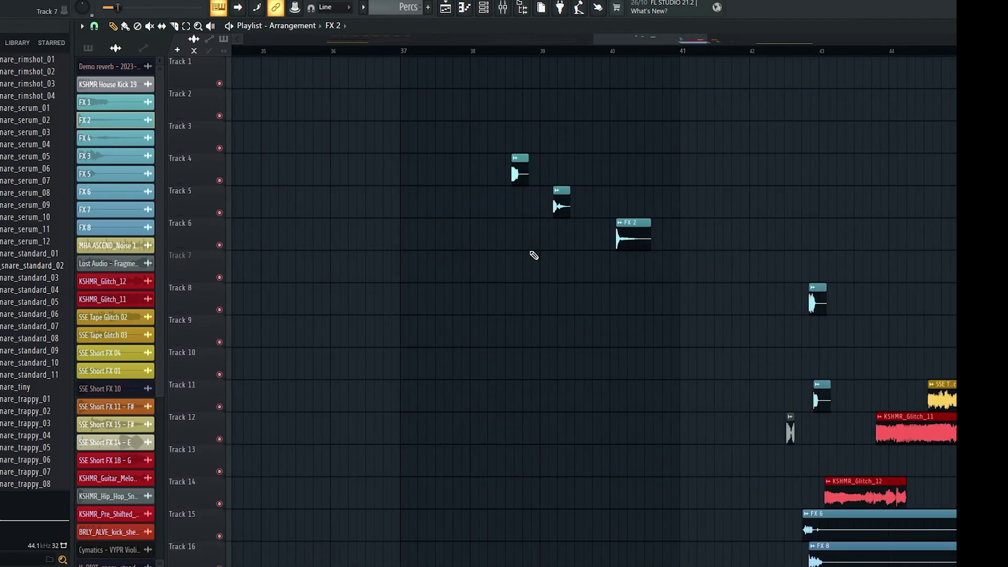
scroll(520, 232, down, 3)
scroll(479, 49, up, 4)
Play the parked FX 1 and FX 4 clips from about bar 38.5
click(470, 50)
scroll(528, 269, up, 1)
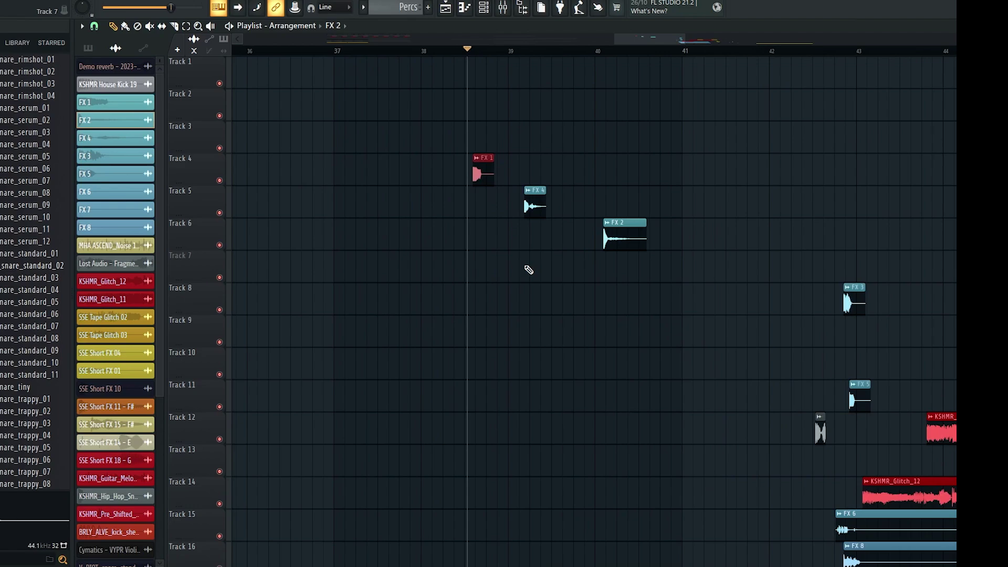
scroll(529, 269, up, 2)
scroll(551, 276, down, 3)
scroll(601, 288, up, 2)
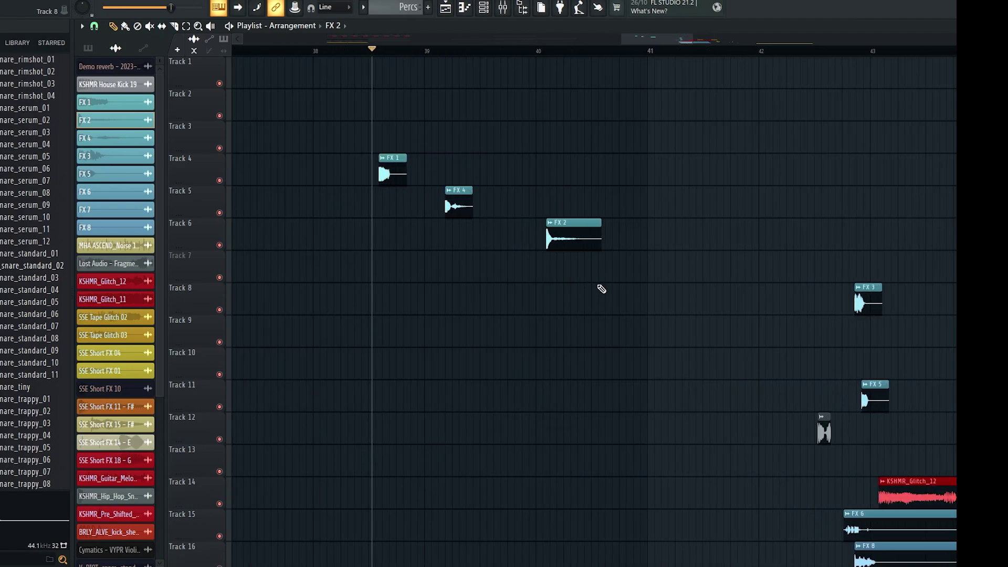
key(space)
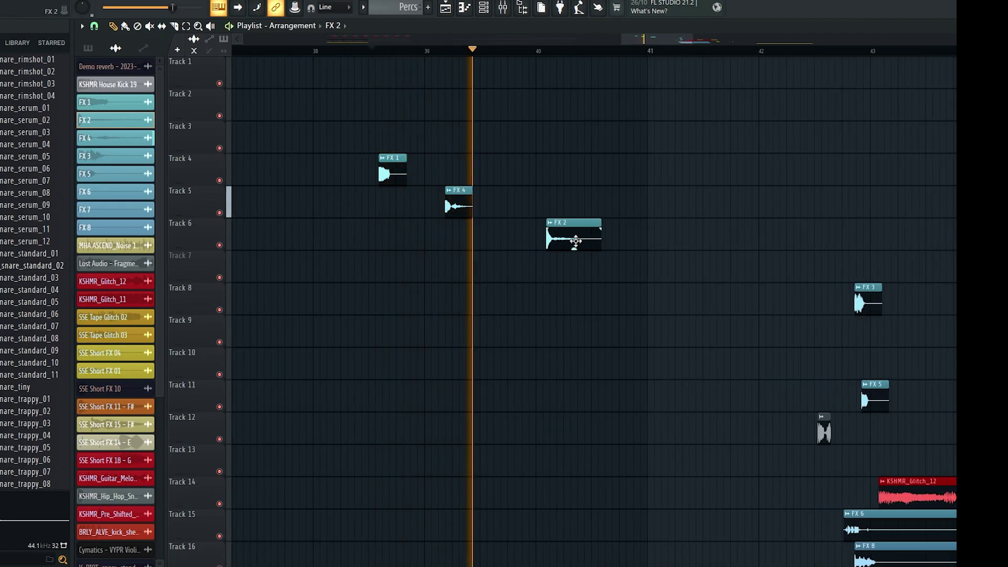
key(space)
Move FX 2 to Track 5 at about bar 39.75, play it, and check its mixer track and channel settings
drag(565, 231, 530, 199)
click(502, 7)
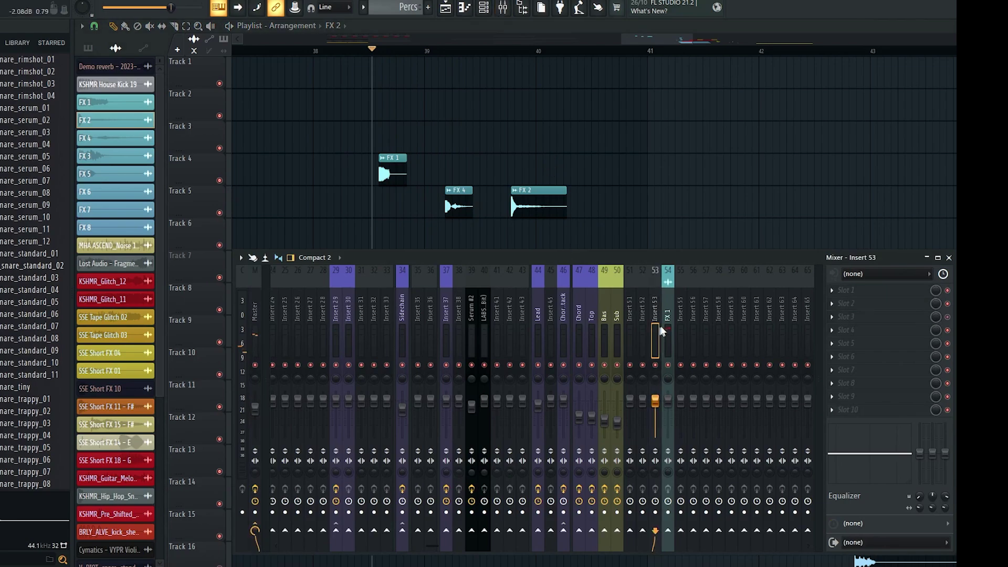
key(space)
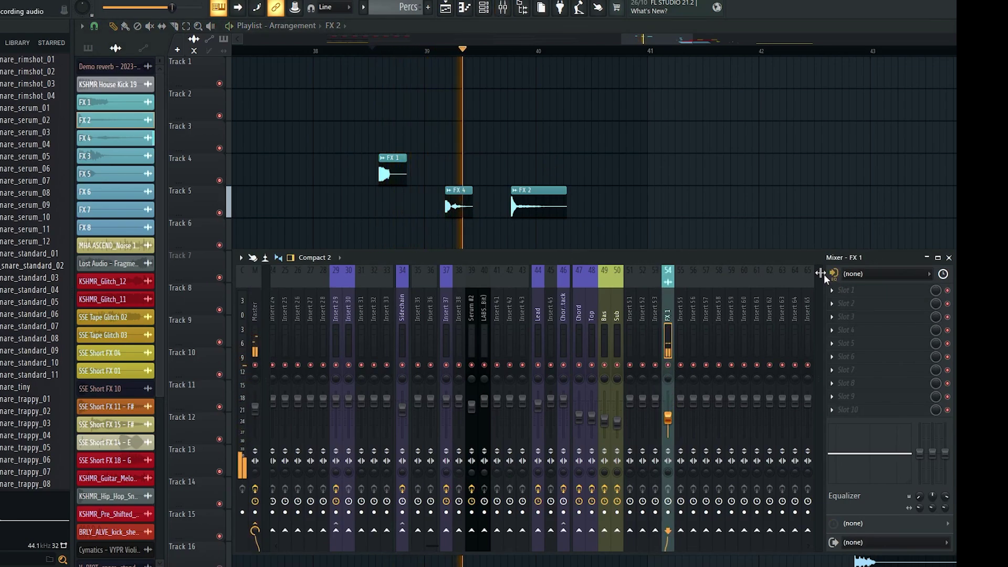
click(554, 196)
key(space)
double_click(551, 196)
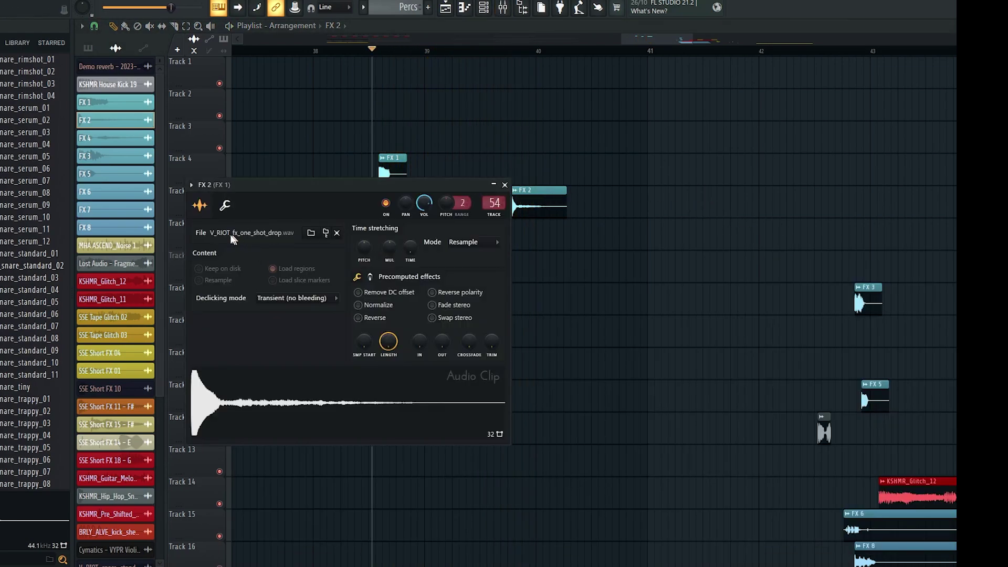
key(Escape)
Select the channels from MHA ASCEND noise through SSE Short FX 10 and route them all to the FX 1 mixer track
ctrl+scroll(452, 205, up, 2)
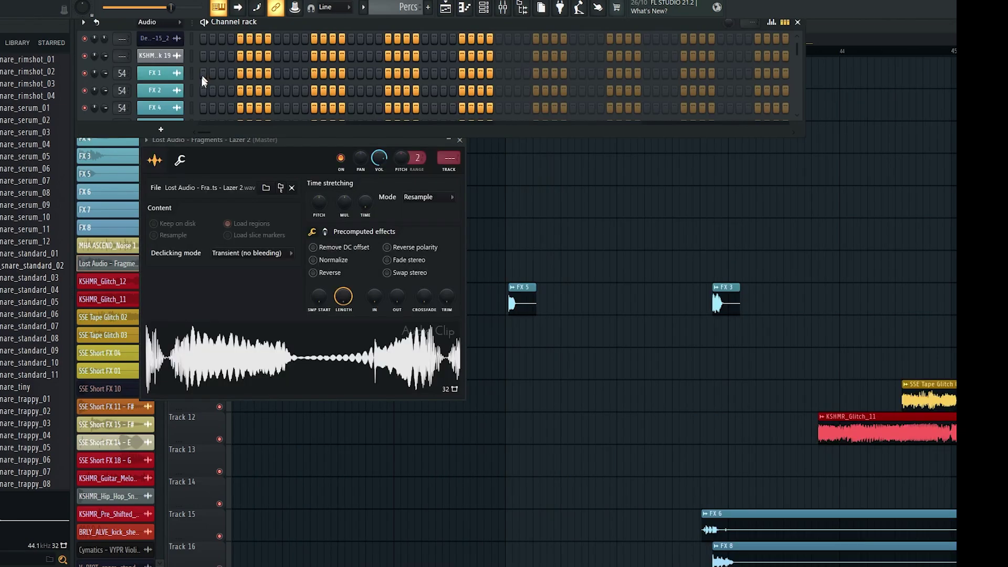
drag(481, 137, 481, 362)
scroll(188, 211, down, 3)
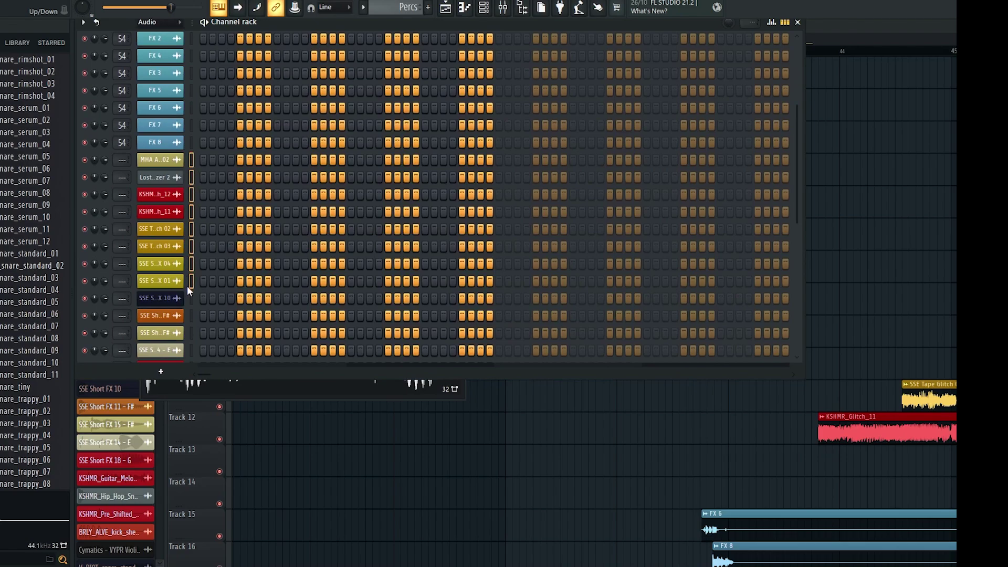
drag(187, 285, 191, 297)
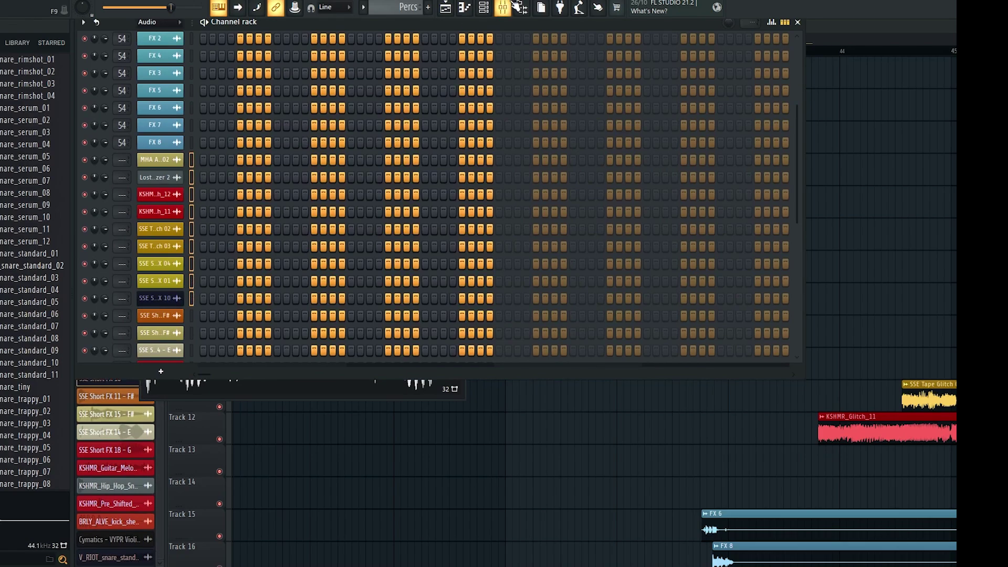
click(518, 7)
right_click(666, 315)
mouse_move(734, 351)
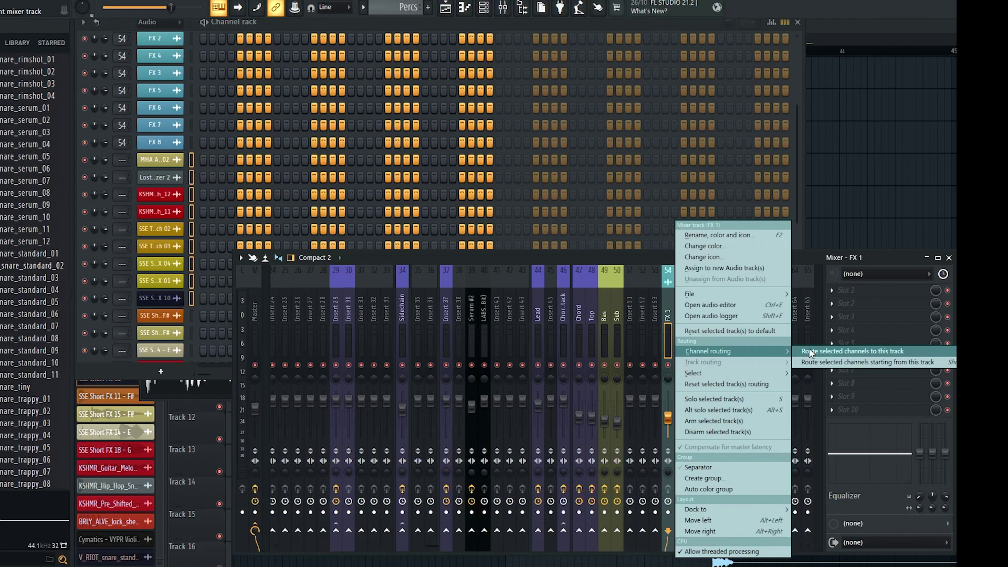
click(811, 353)
Enable Track 17 and move its FX 7 clip up to Track 7, starting just after bar 41
right_click(845, 191)
scroll(456, 316, down, 5)
scroll(466, 318, up, 3)
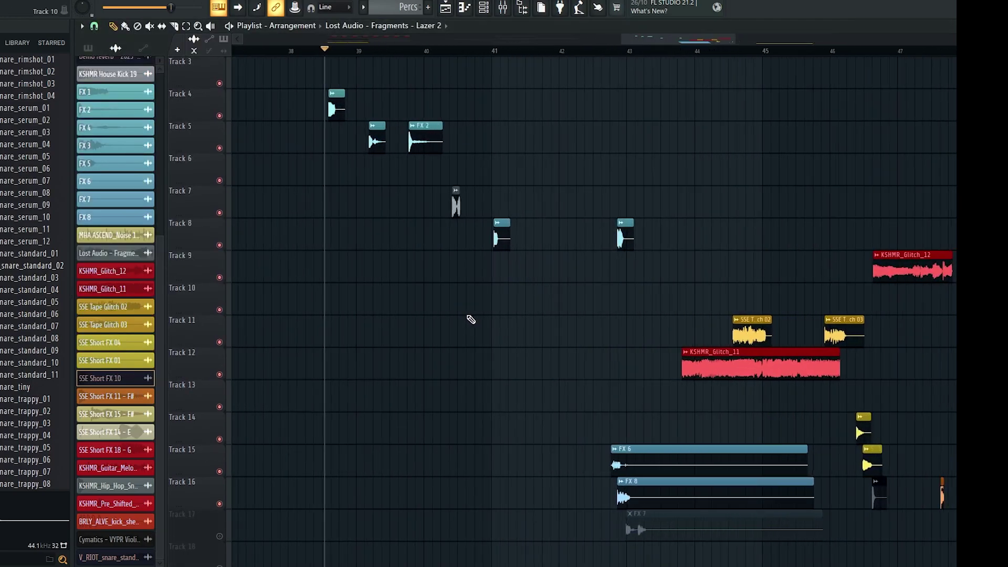
scroll(471, 319, up, 1)
click(220, 536)
scroll(561, 435, down, 4)
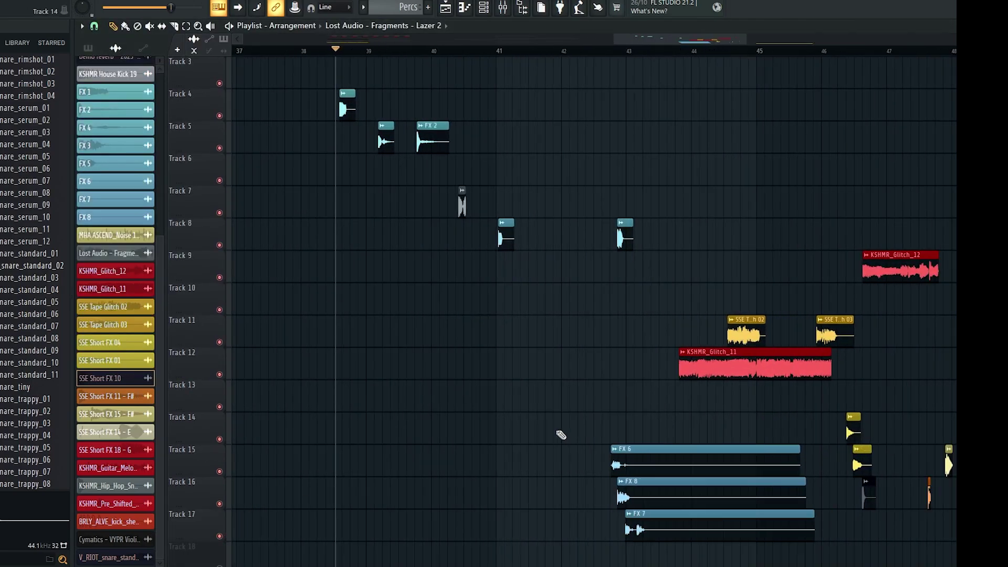
drag(608, 520, 598, 199)
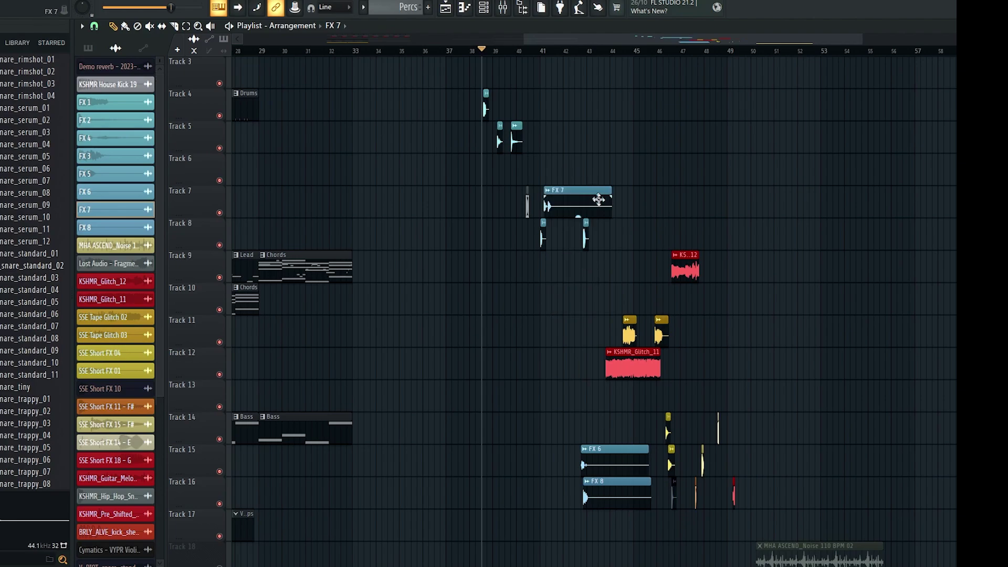
Trim the FX 7 clip to about one bar and play it
scroll(535, 74, up, 3)
key(space)
scroll(589, 294, up, 3)
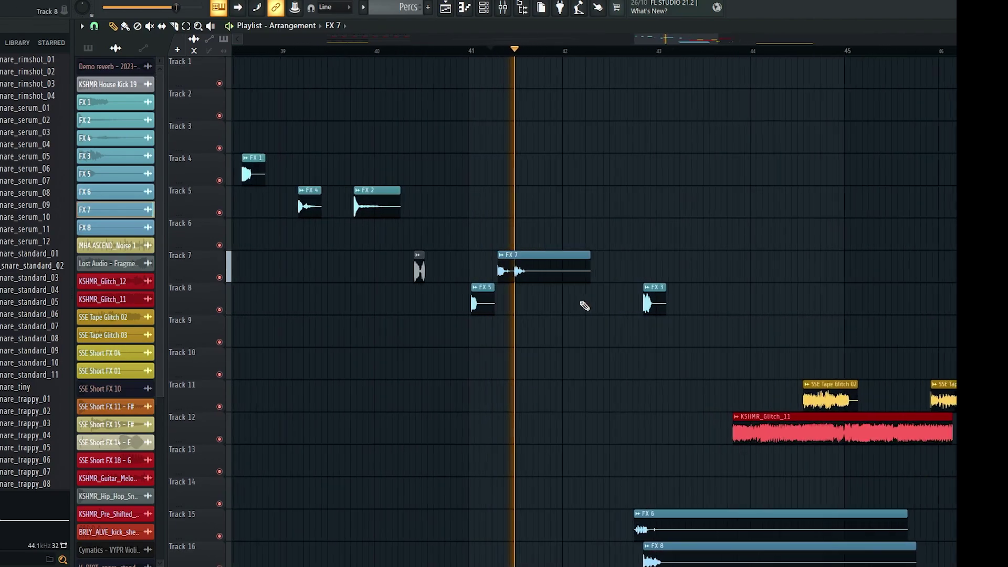
key(space)
ctrl+click(546, 261)
Move FX 6 from Track 15 to Track 11 around bar 41.5, play it, and trim its silent tail
scroll(609, 294, down, 5)
scroll(682, 336, down, 4)
scroll(657, 347, up, 3)
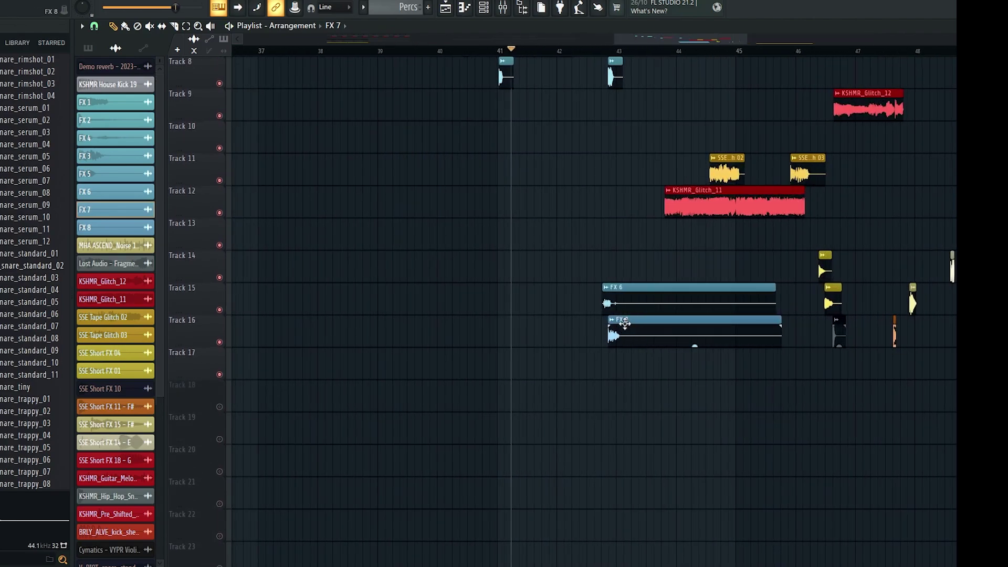
drag(634, 297, 577, 166)
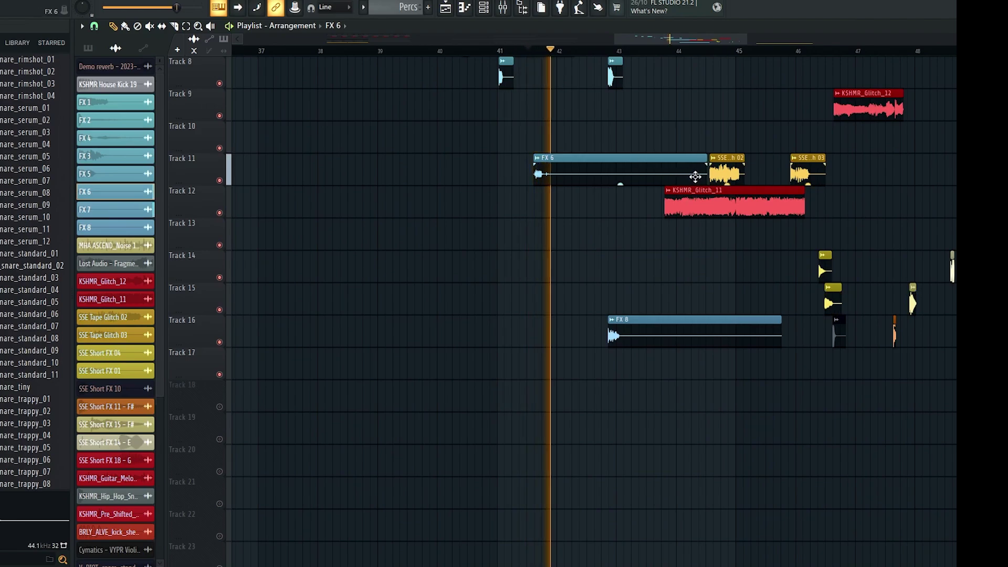
drag(706, 173, 595, 181)
Place FX 6 on Track 11 in the chord gap of bar 9, filling it from beat 3 to beat 4
scroll(682, 286, down, 6)
scroll(365, 210, up, 4)
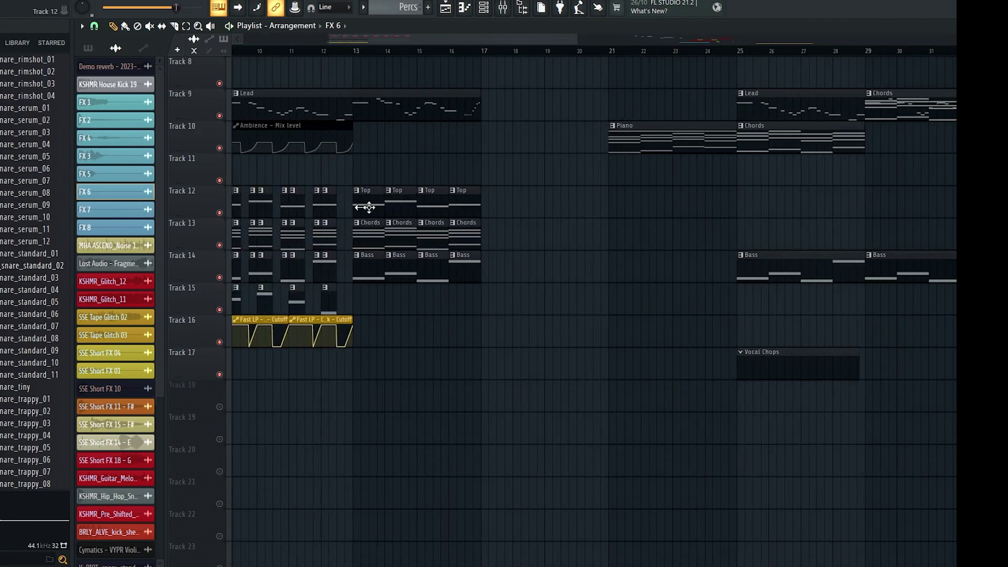
drag(368, 209, 534, 207)
scroll(410, 192, up, 6)
scroll(408, 189, up, 2)
click(413, 177)
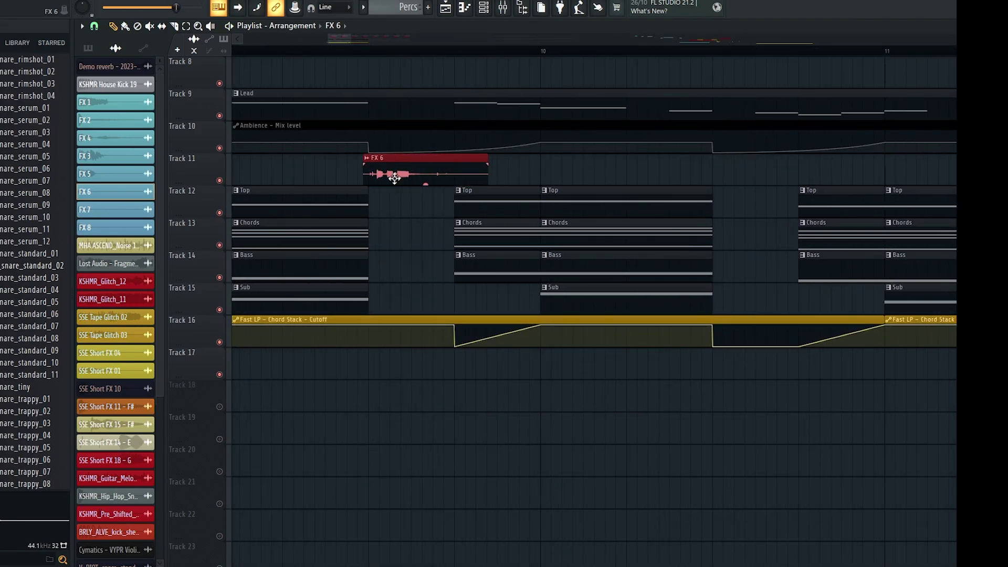
scroll(384, 182, up, 2)
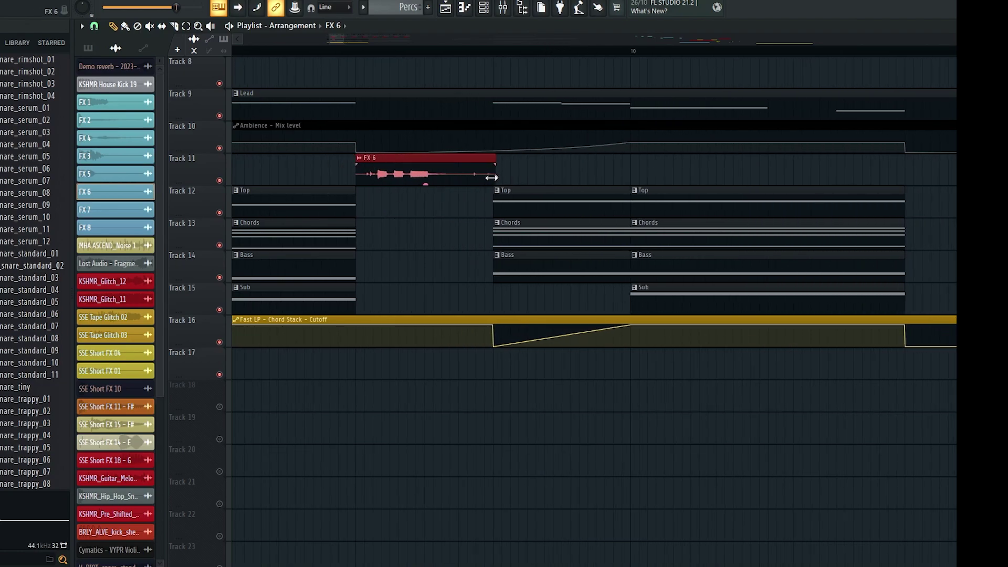
Return playback to the start of bar 9 to check FX 6 against the other tracks
scroll(517, 177, down, 3)
scroll(435, 226, up, 4)
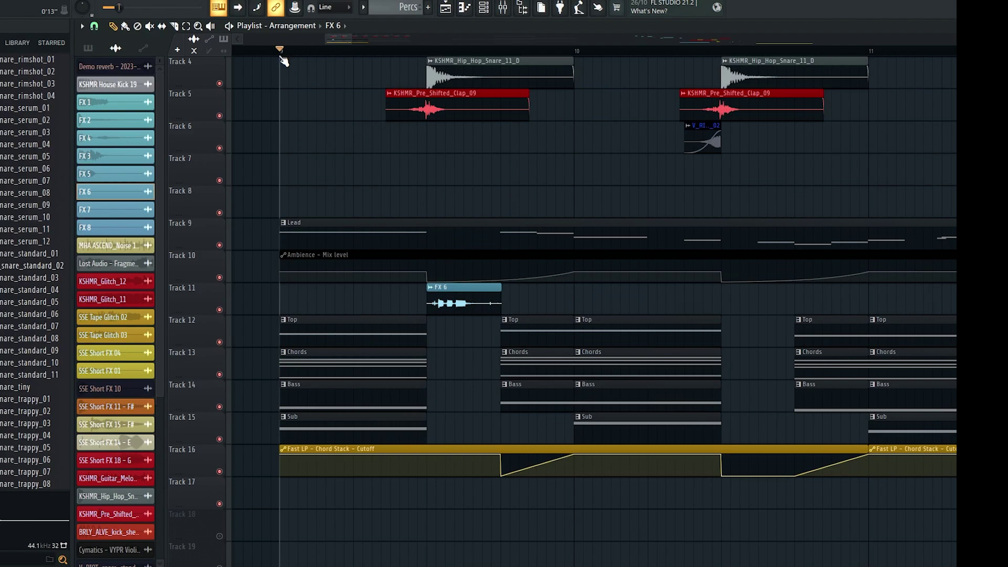
scroll(563, 236, down, 2)
scroll(499, 330, up, 4)
scroll(501, 340, down, 3)
scroll(502, 340, up, 1)
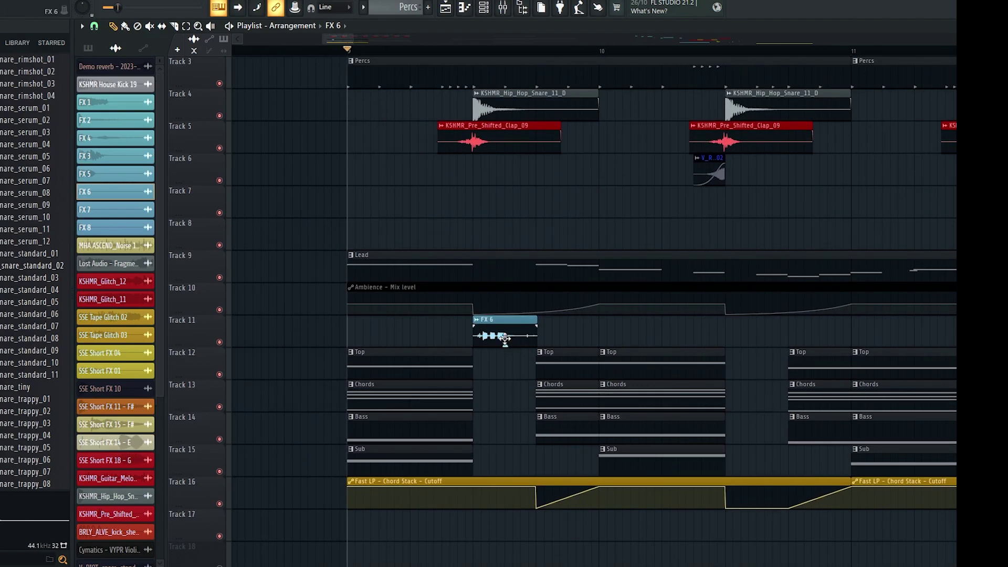
Add Fruity parametric EQ 2 in slot 2 and OTT in slot 1 of the FX 1 mixer track, and close the open windows
double_click(503, 338)
click(502, 8)
click(832, 290)
mouse_move(845, 308)
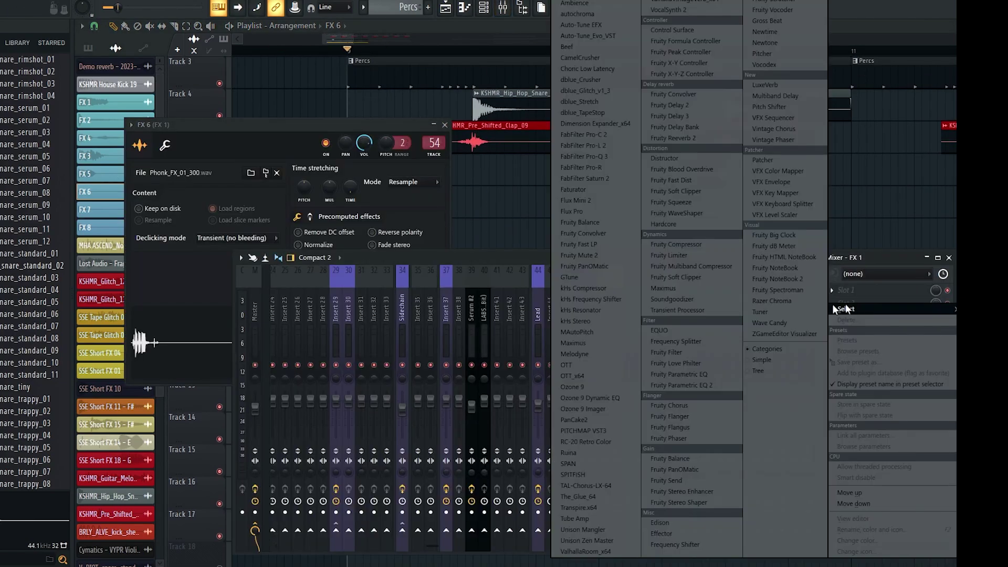
click(668, 386)
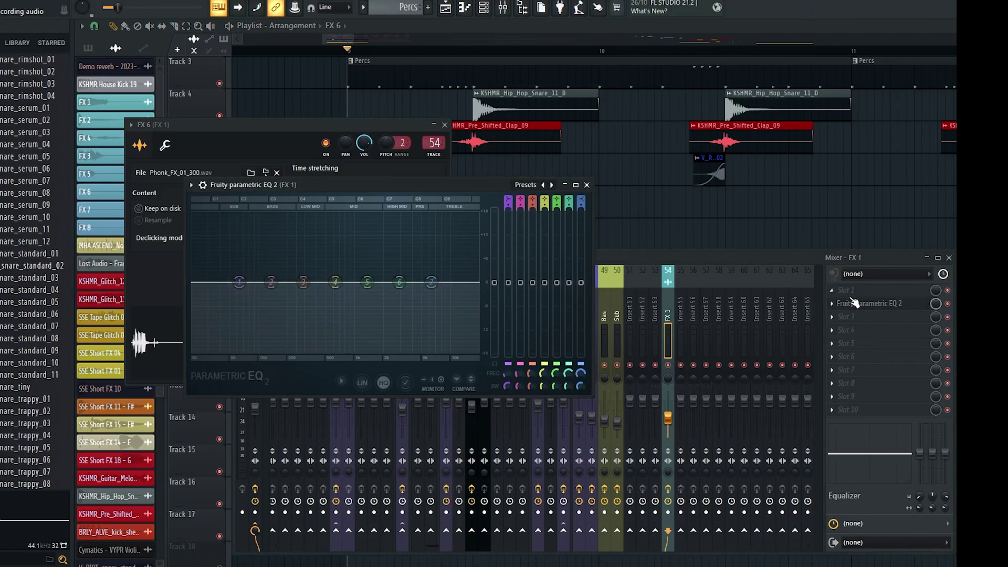
click(854, 300)
click(587, 364)
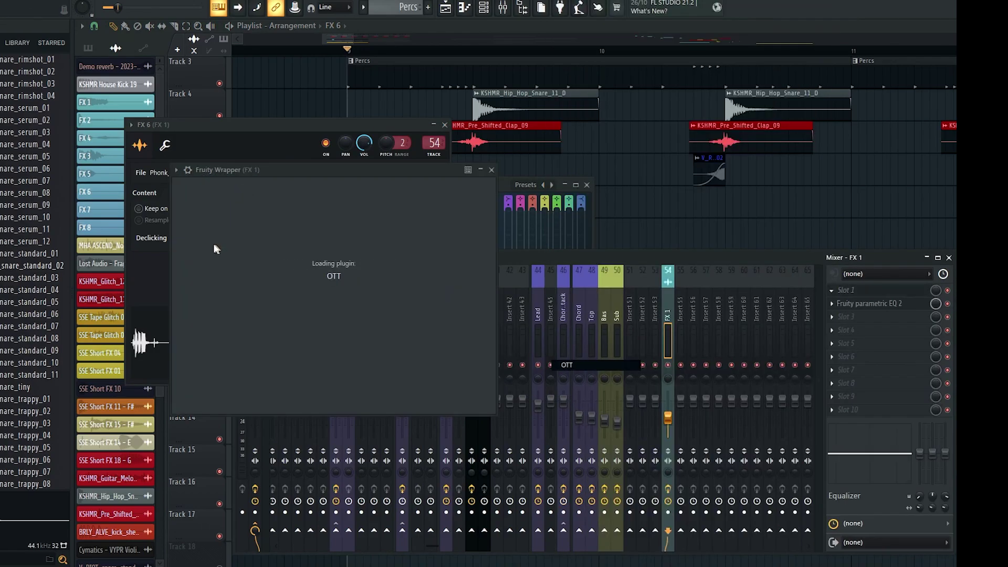
key(F12)
Play from bar 9 and shorten the FX 6 clip on Track 11 so it ends right after its last burst
key(space)
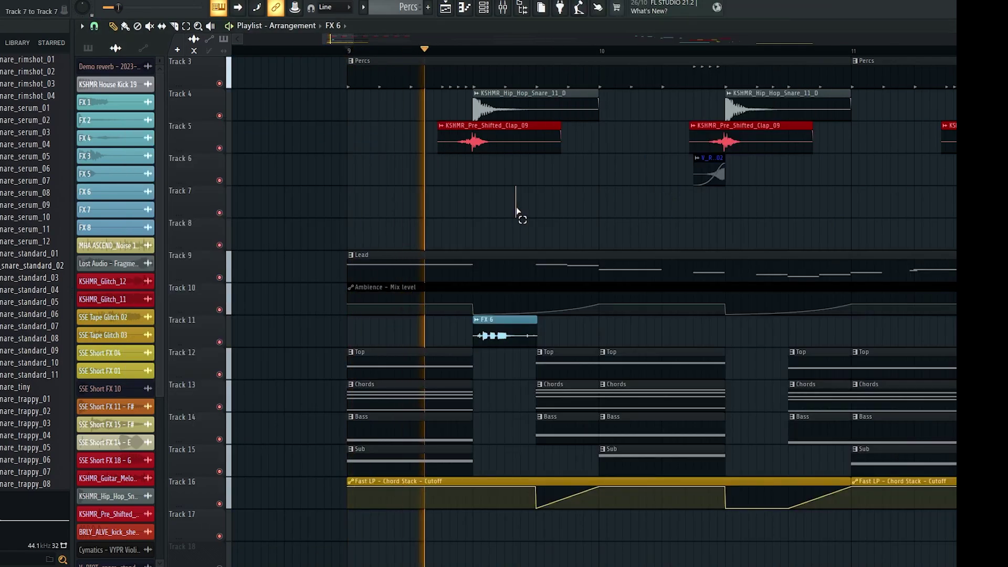
key(space)
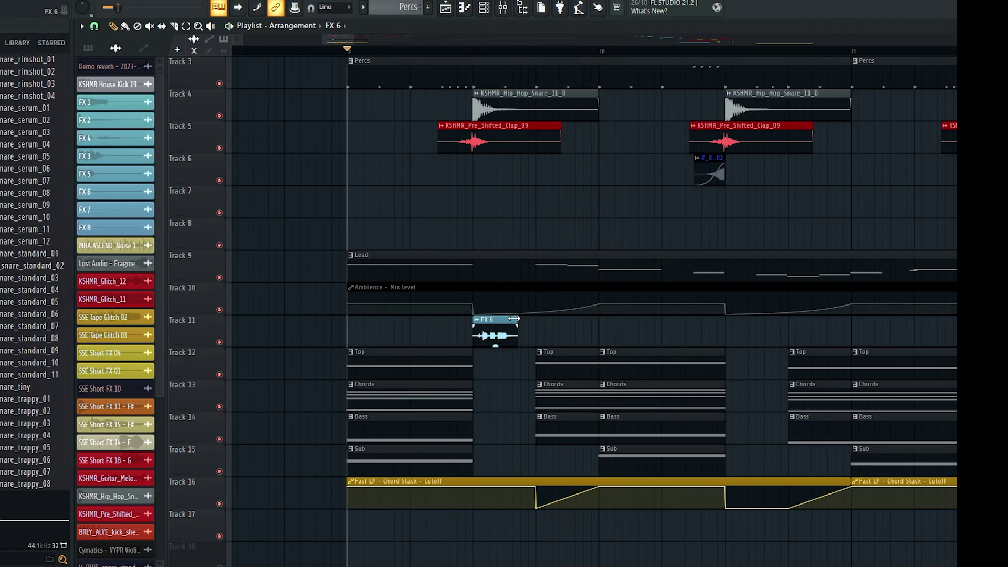
drag(514, 318, 509, 318)
key(space)
key(space)
Bring the FX 3 clip from the spare clips around bar 43 back to the gap of bar 10 on Track 8
scroll(473, 294, down, 1)
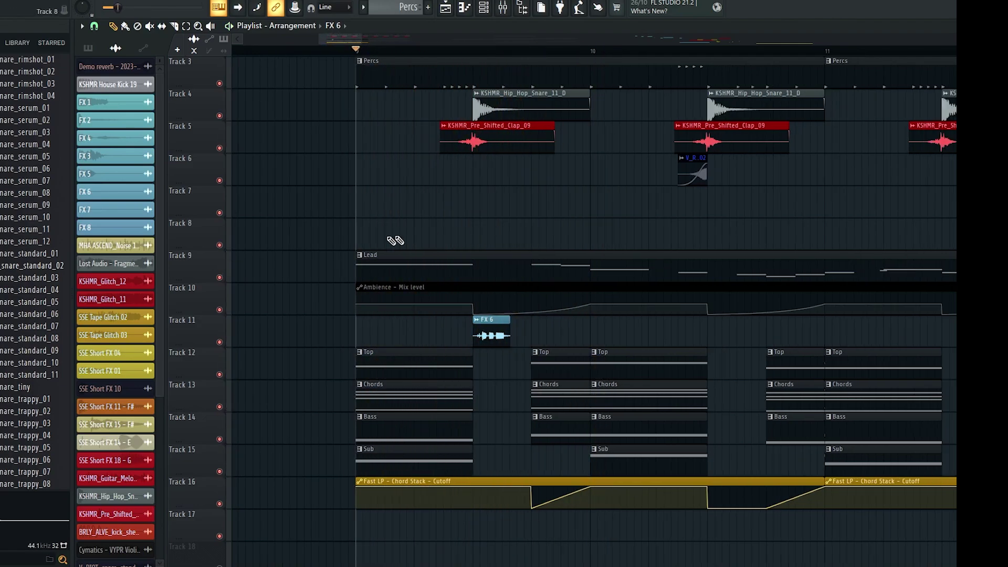
scroll(394, 241, down, 5)
scroll(508, 227, right, 5)
scroll(782, 250, up, 3)
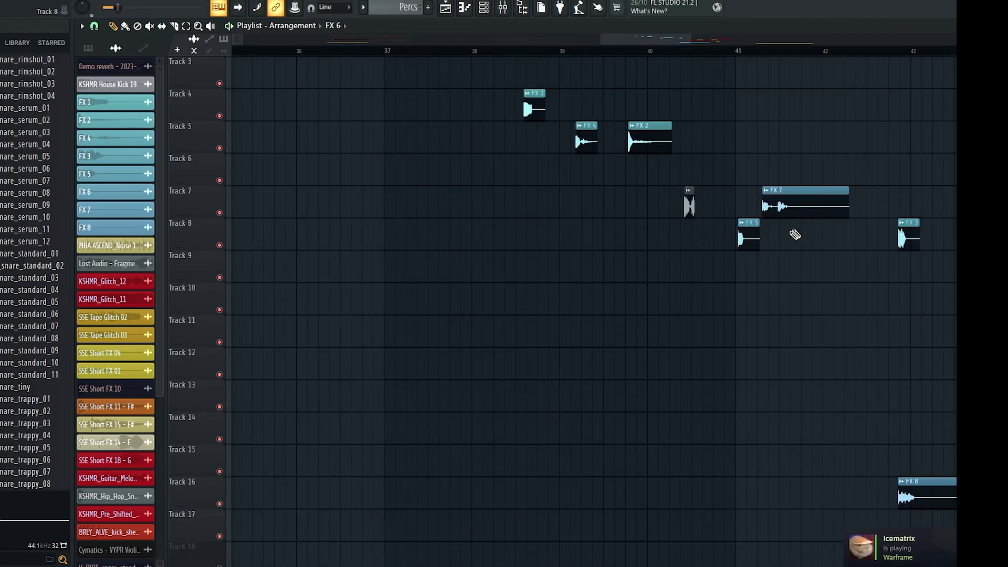
scroll(931, 246, down, 4)
scroll(464, 249, up, 6)
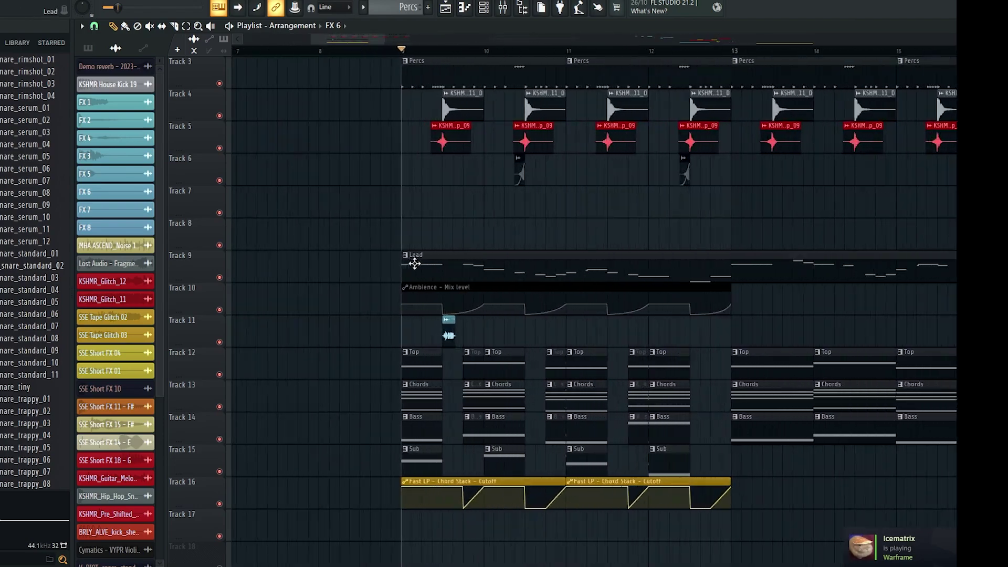
key(ctrl+v)
drag(481, 231, 901, 242)
double_click(383, 233)
key(Escape)
ctrl+click(437, 235)
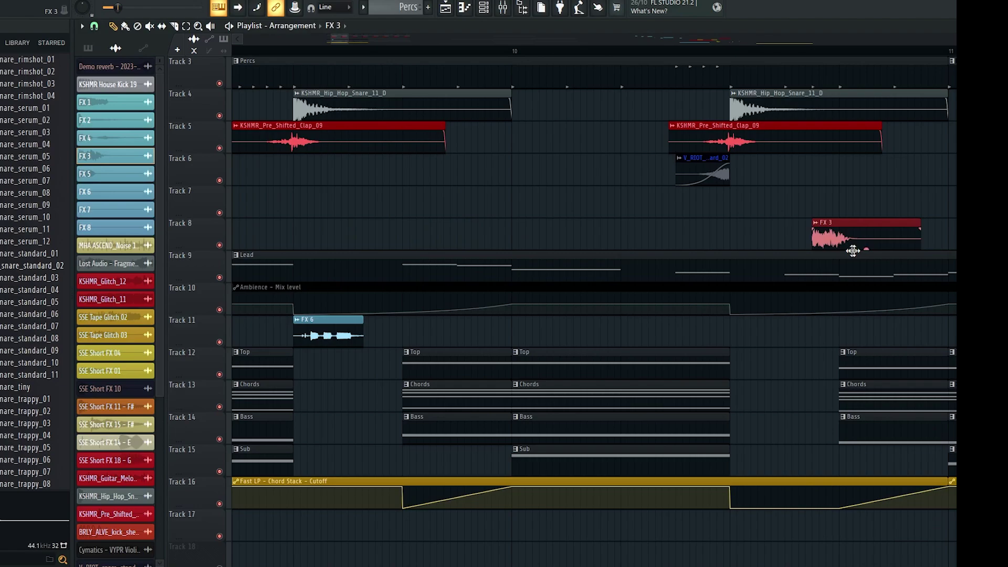
Move the FX 6 and FX 3 clips down to Track 18 and place FX 2 on Track 19, overlapping the end of FX 6
scroll(389, 260, down, 6)
scroll(935, 170, up, 2)
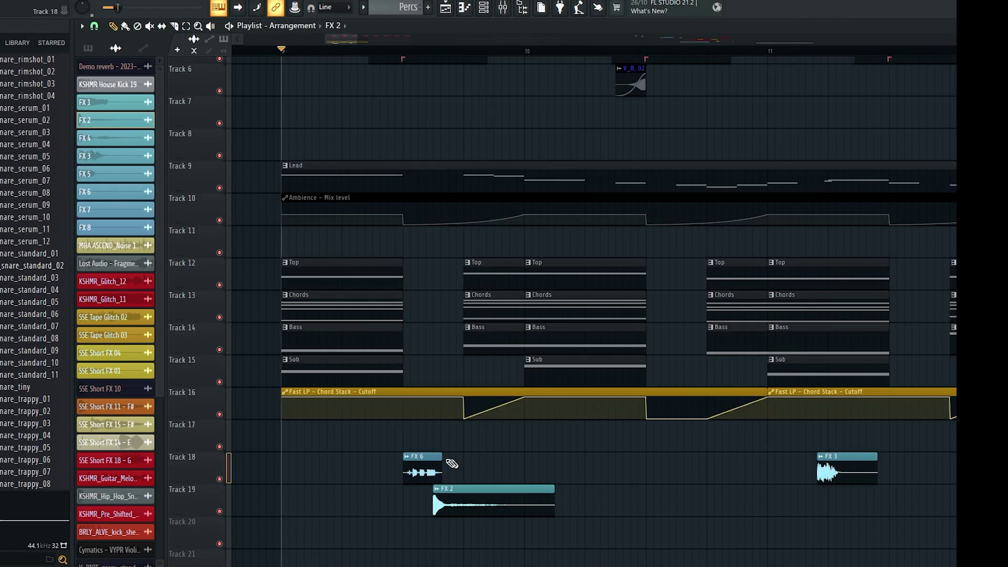
scroll(414, 457, up, 5)
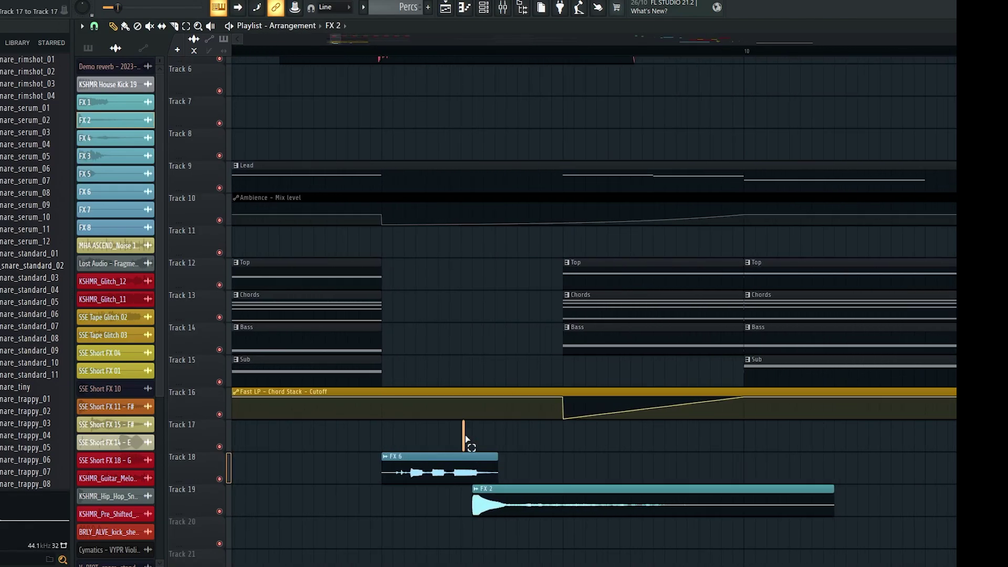
Shorten FX 2 on Track 19 to end about halfway through beat 4 of bar 9 and give it a long fade-out
scroll(486, 456, down, 5)
drag(455, 438, 523, 441)
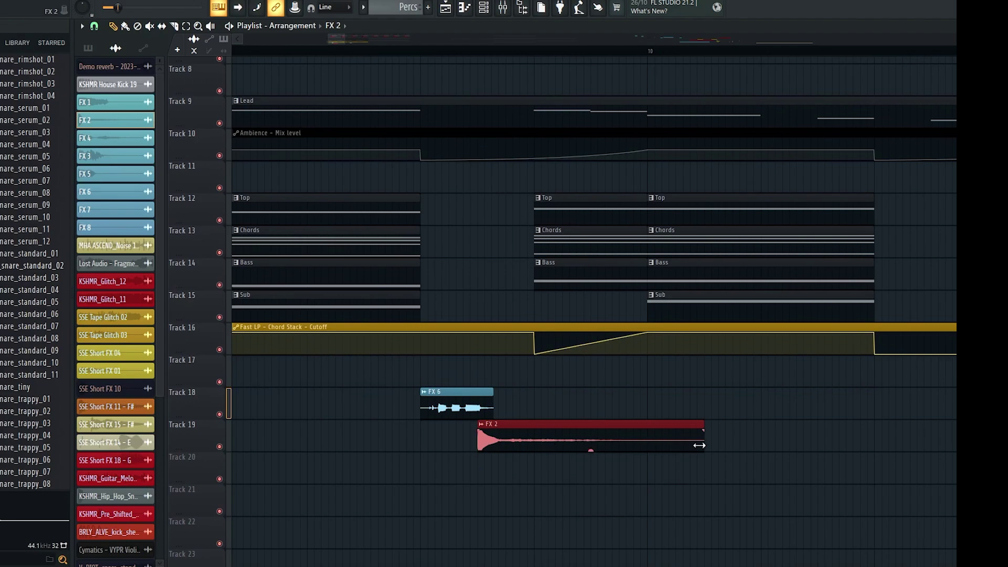
drag(637, 450, 644, 450)
ctrl+click(557, 481)
drag(514, 499, 495, 443)
drag(495, 443, 493, 441)
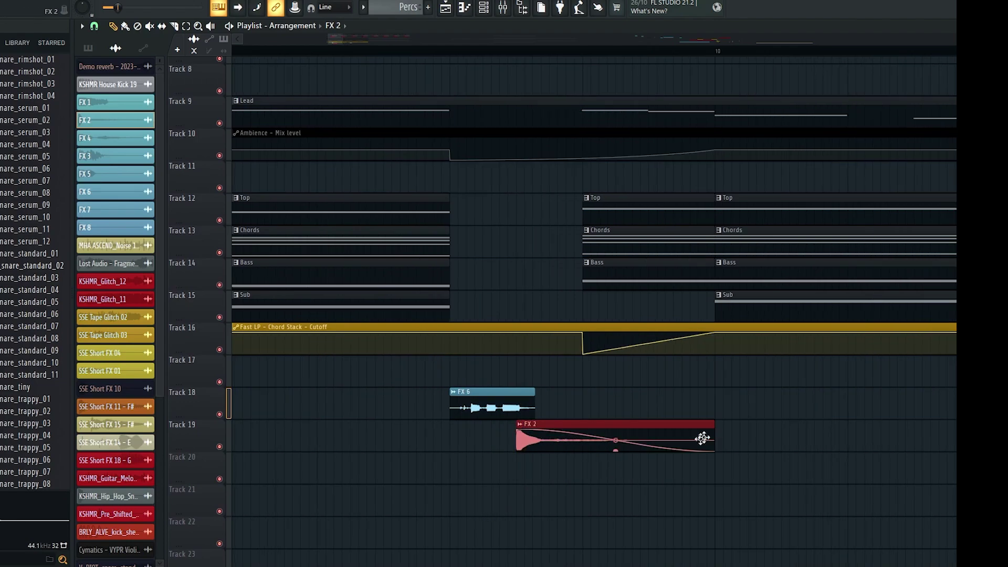
drag(715, 431, 656, 437)
ctrl+click(668, 406)
scroll(551, 444, down, 3)
scroll(535, 444, up, 2)
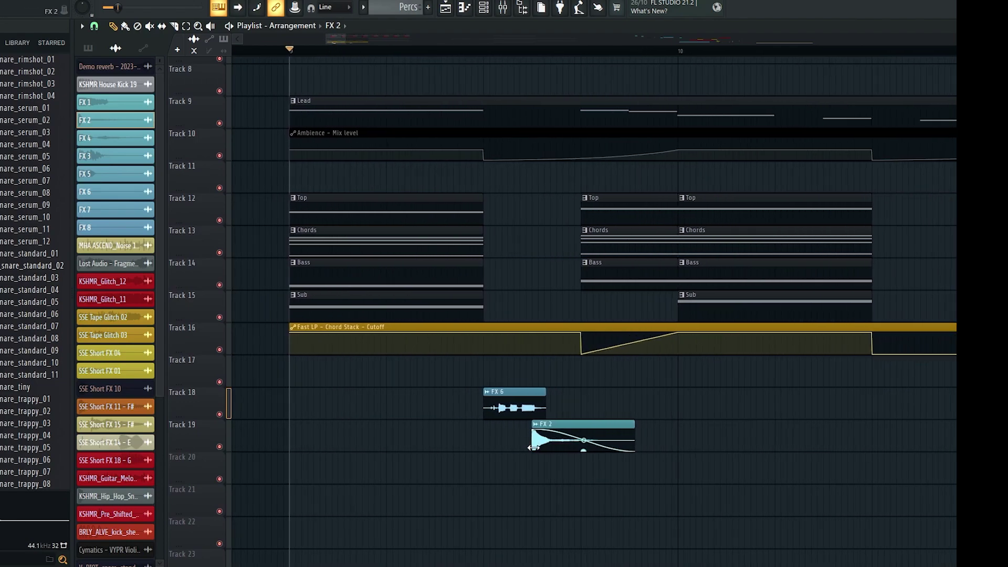
Try FX 2 slightly later, just after the end of FX 6, and play bar 9
scroll(530, 444, down, 2)
drag(530, 444, 547, 444)
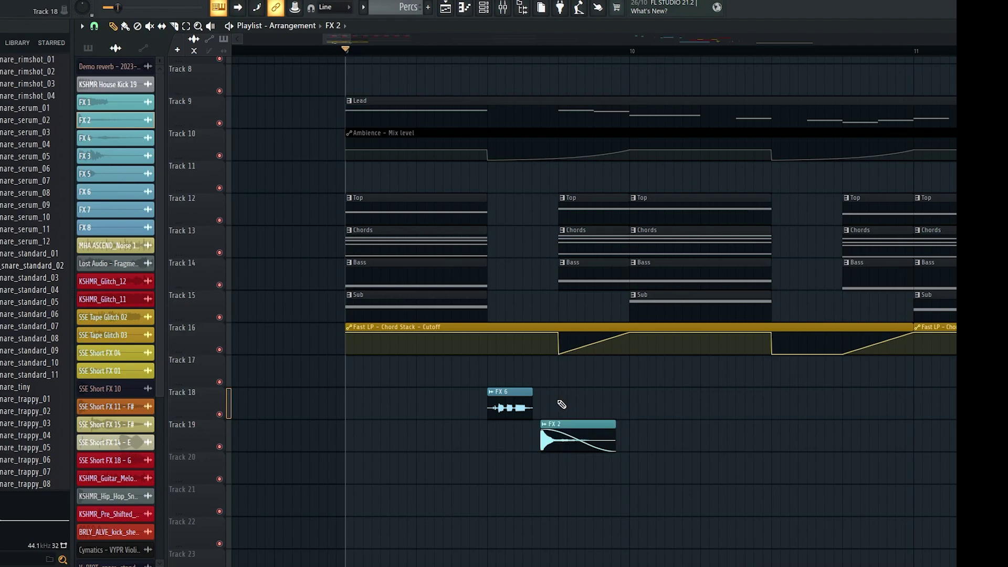
key(space)
scroll(573, 435, down, 1)
ctrl+click(547, 382)
scroll(573, 430, up, 2)
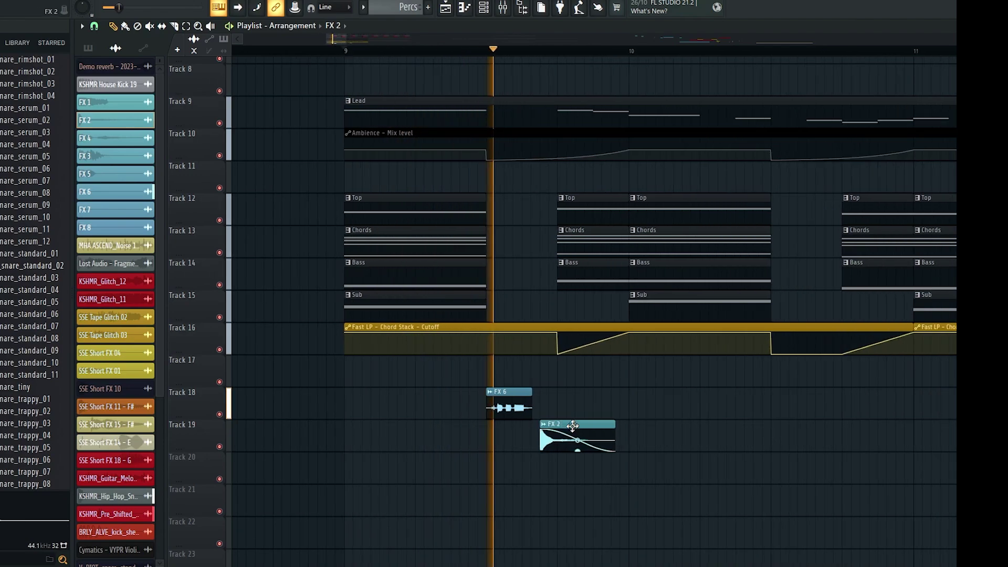
Move FX 2 earlier to halfway between beats 3 and 4 of bar 9, overlapping FX 6, and play the result
key(space)
drag(546, 445, 522, 446)
key(space)
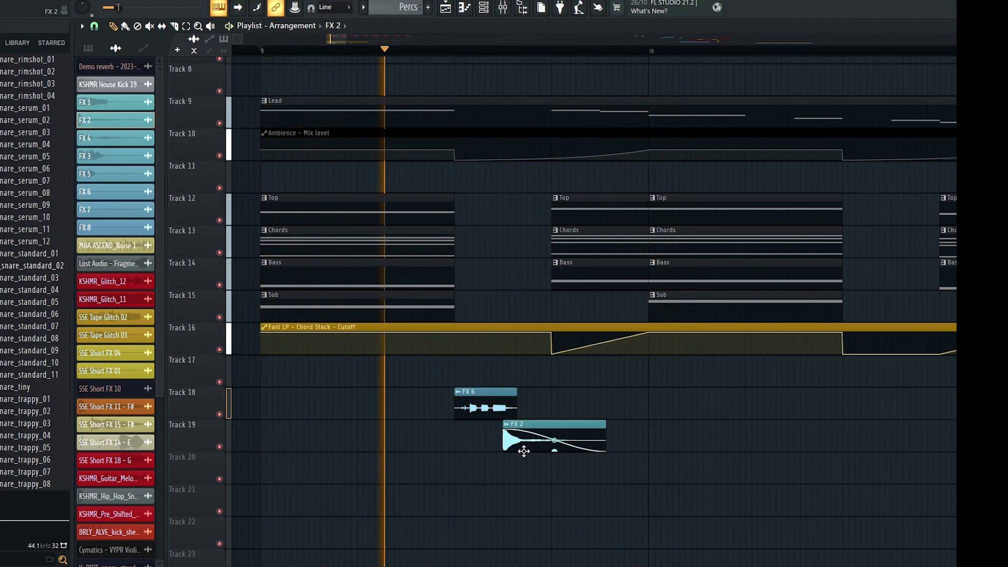
key(space)
key(space)
scroll(539, 391, down, 2)
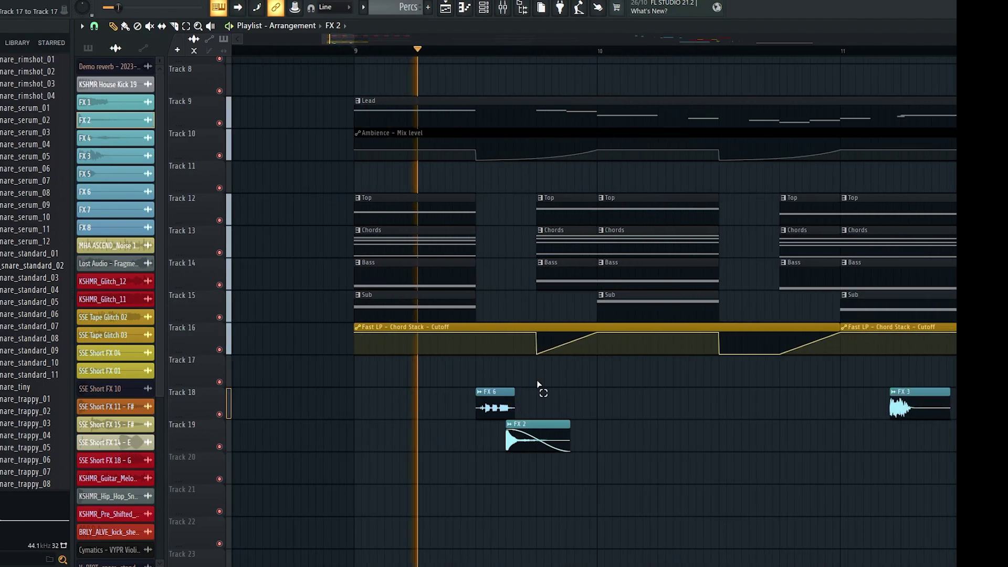
scroll(594, 420, up, 3)
key(space)
Move FX 3 to the end of bar 9 and fill bar 10's gap with SSE Short FX 04, 01 and 10 on Tracks 18 to 20
scroll(571, 456, down, 3)
scroll(569, 454, up, 1)
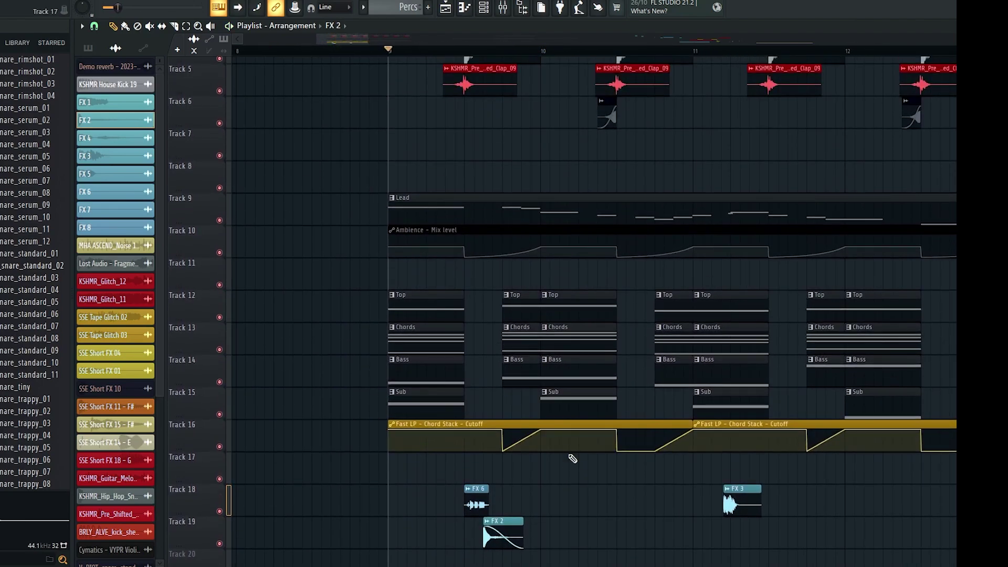
scroll(572, 457, down, 1)
scroll(714, 470, down, 3)
scroll(712, 465, up, 2)
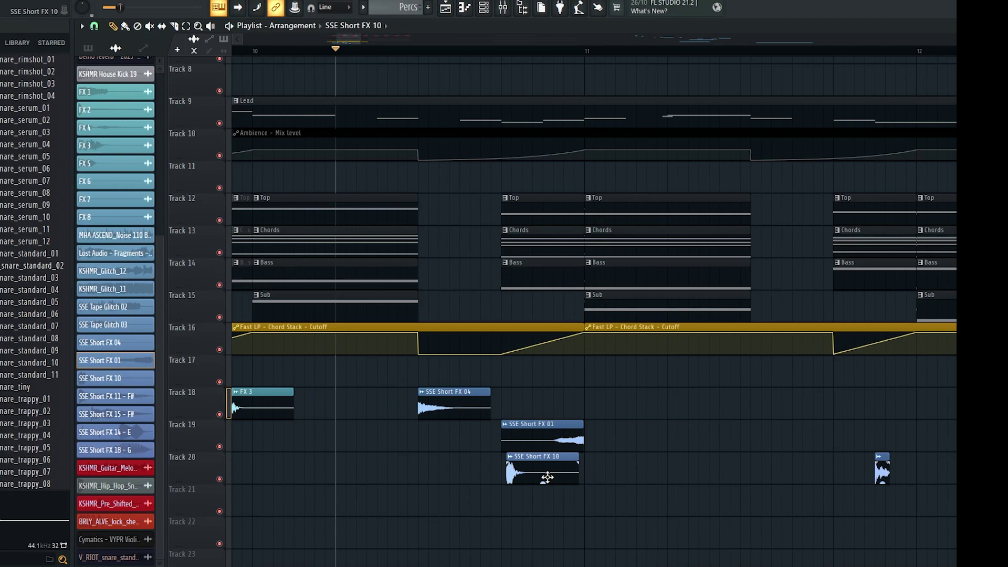
key(space)
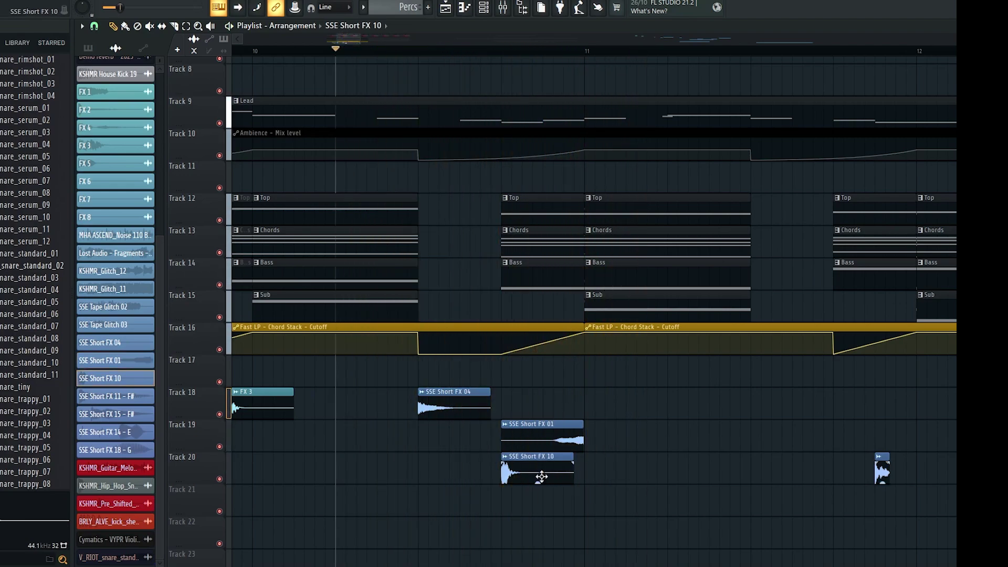
Place SSE Short FX 11 - F# on Track 19 halfway between beats 3 and 4 of bar 10, check its channel settings and play the gap
scroll(698, 462, down, 3)
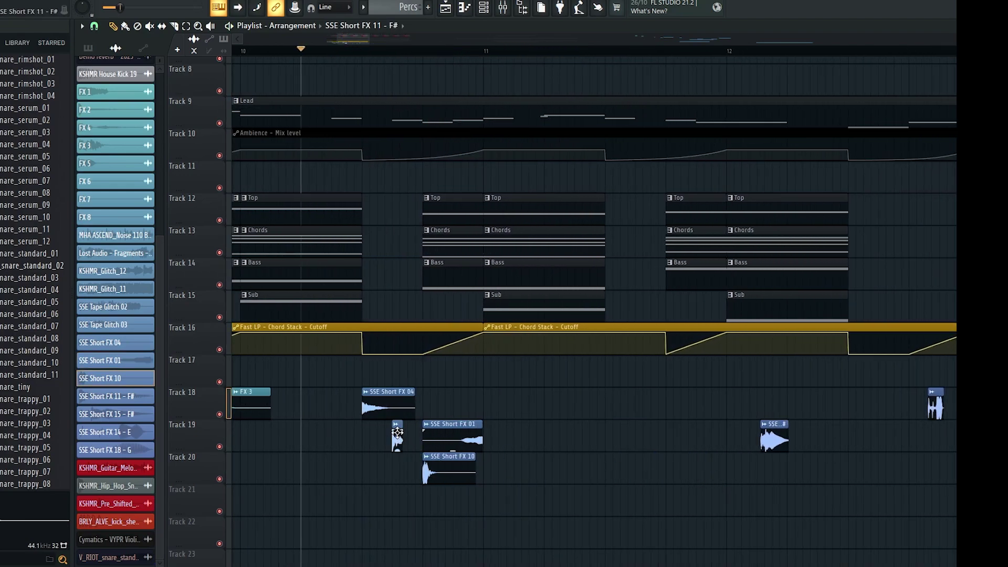
click(397, 432)
key(space)
scroll(414, 399, up, 2)
key(space)
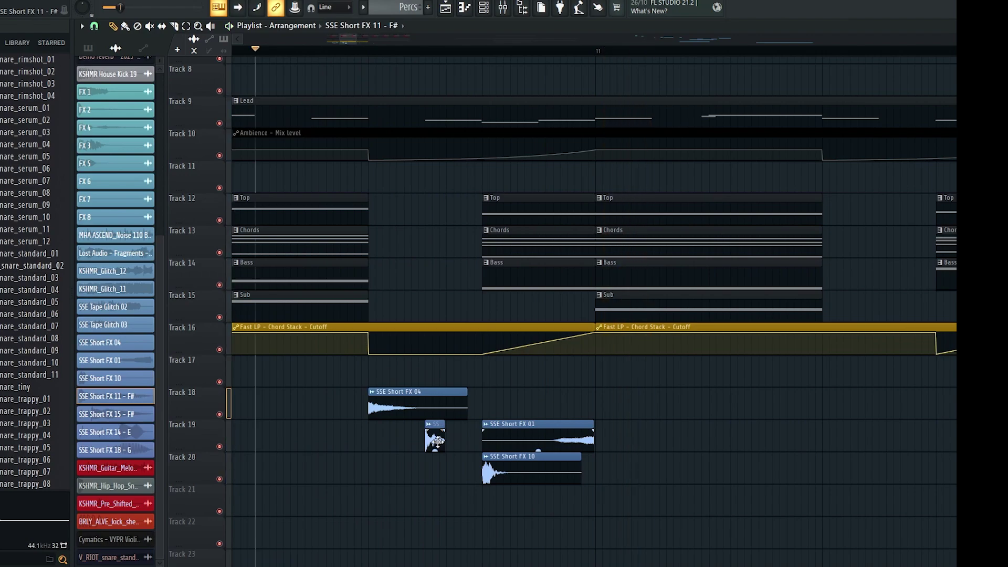
double_click(436, 440)
click(459, 140)
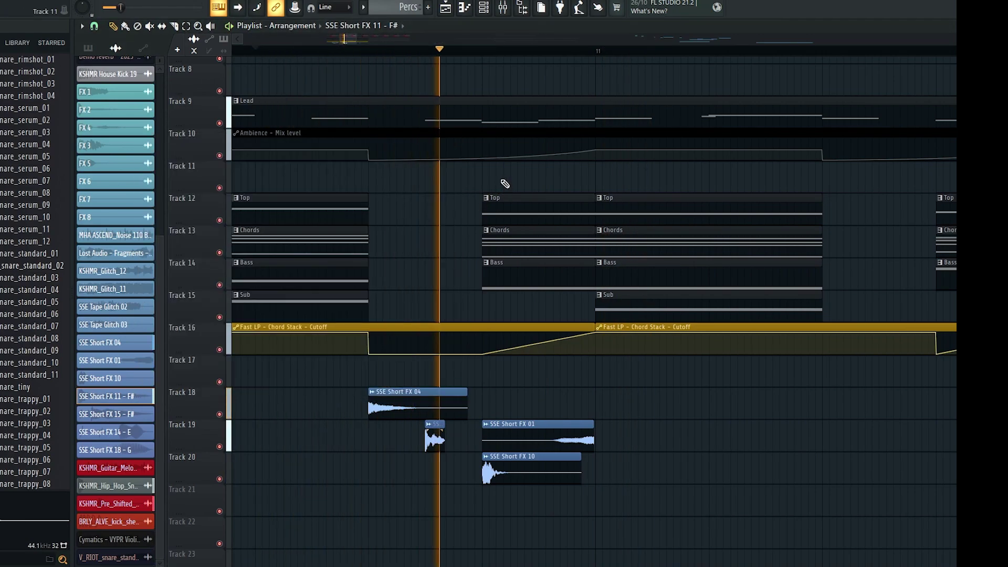
scroll(551, 407, down, 3)
key(space)
scroll(551, 410, down, 2)
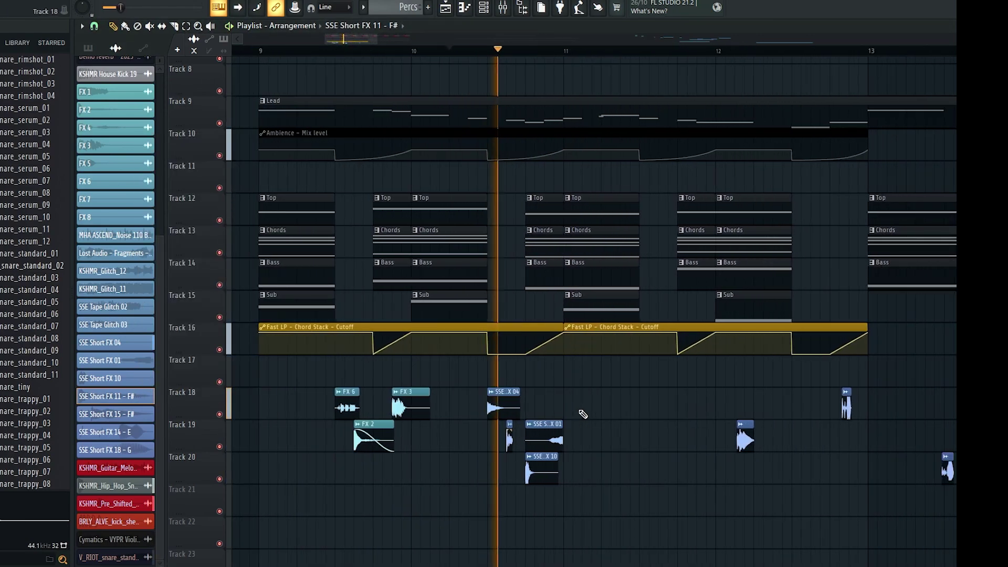
Move SSE Short FX 15 - F# on Track 19 into the chord gap of bar 11 and open its channel settings
scroll(735, 441, up, 3)
key(space)
drag(735, 440, 597, 434)
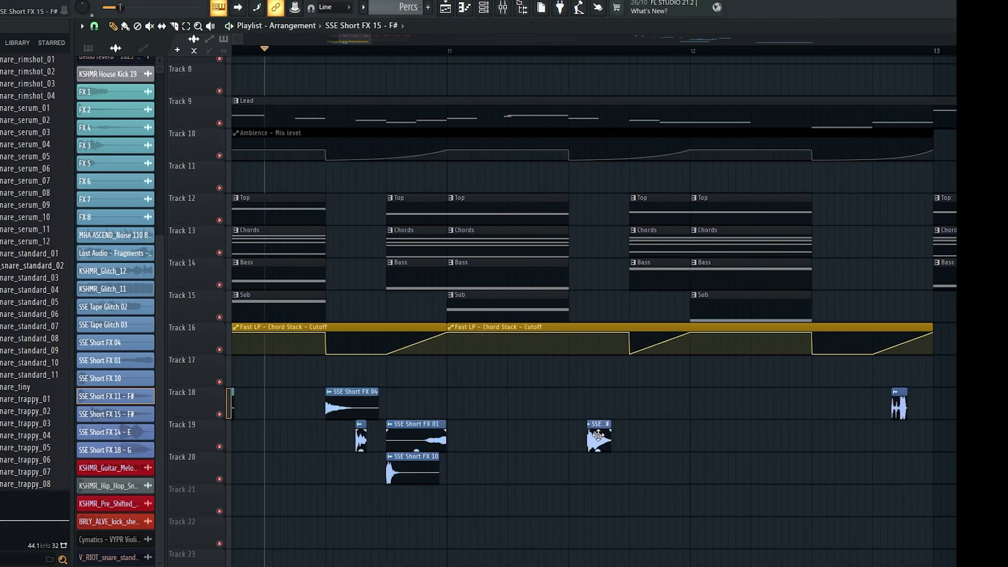
double_click(581, 437)
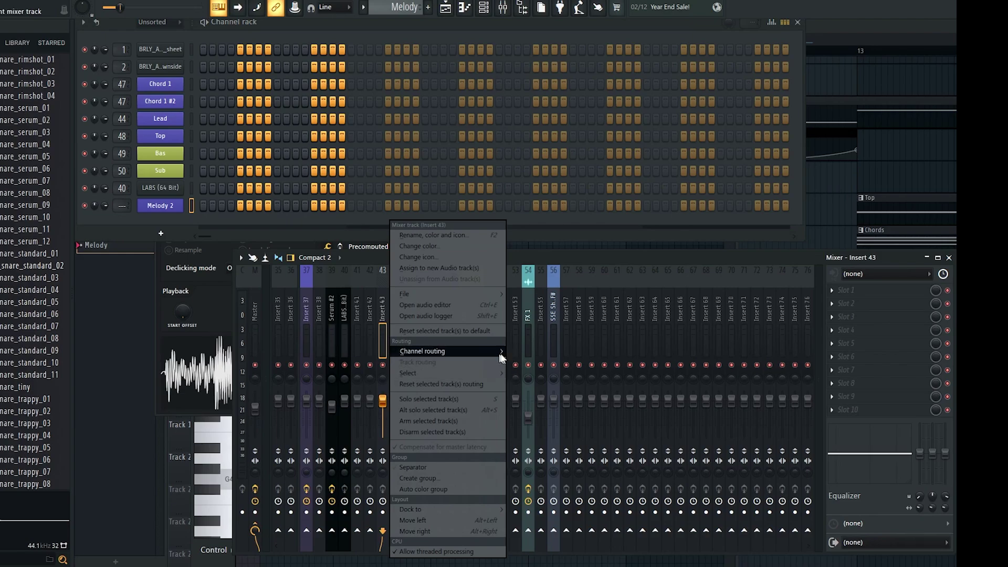
Route the Melody 2 channel to mixer track 43 and enter a four-note descending phrase, G5, F#5, D5, B4, in its piano roll
click(551, 351)
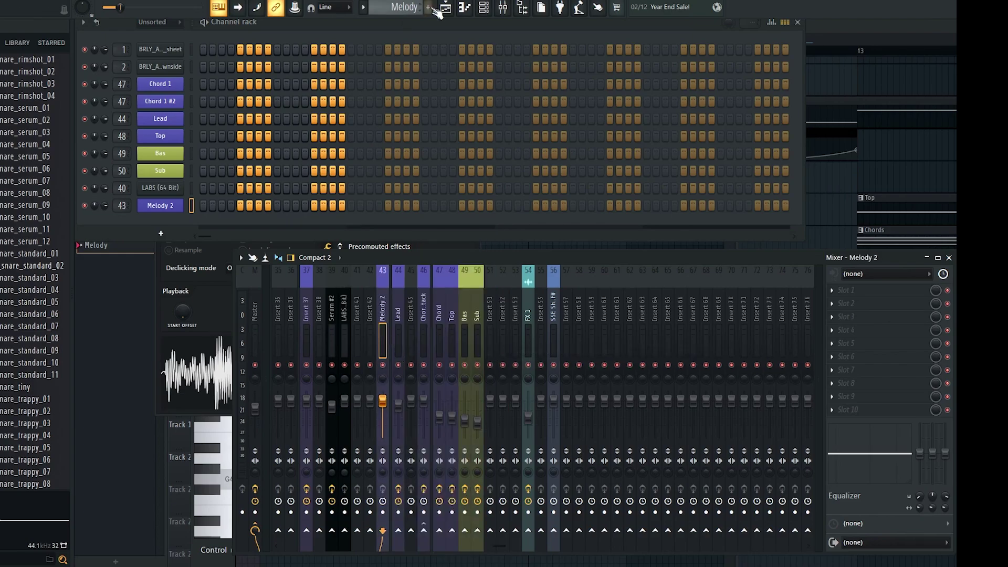
click(466, 14)
scroll(239, 261, up, 2)
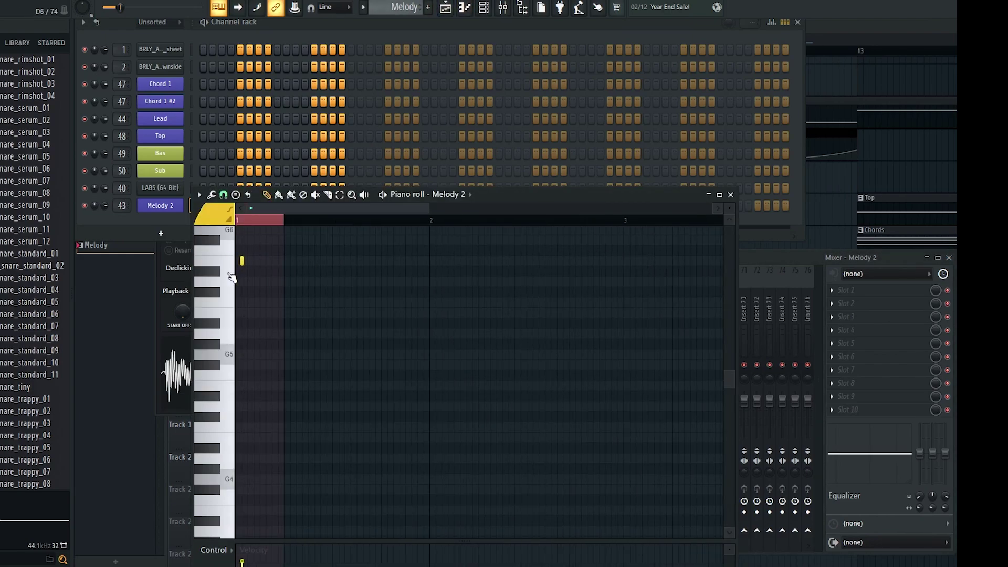
scroll(232, 362, up, 3)
click(268, 365)
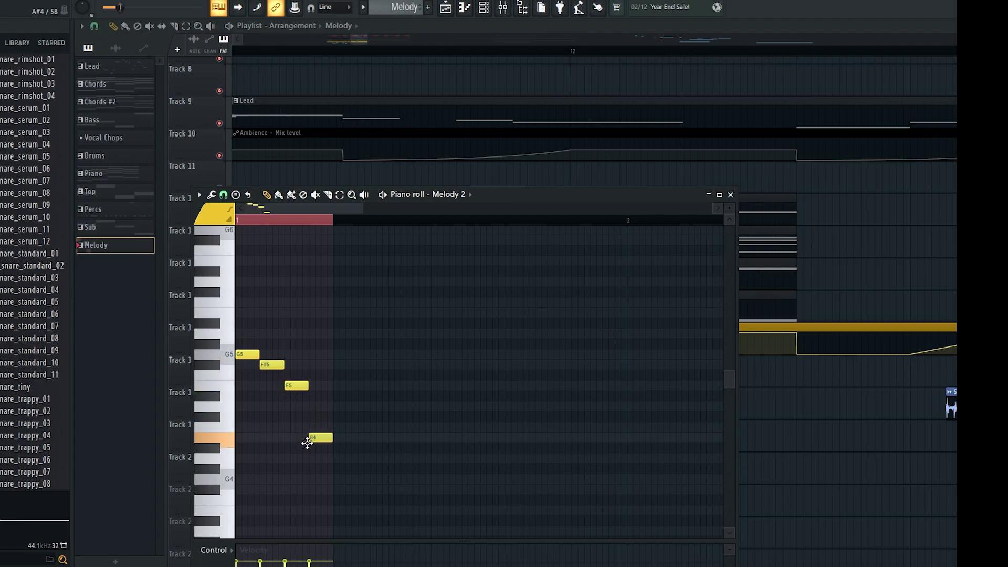
key(space)
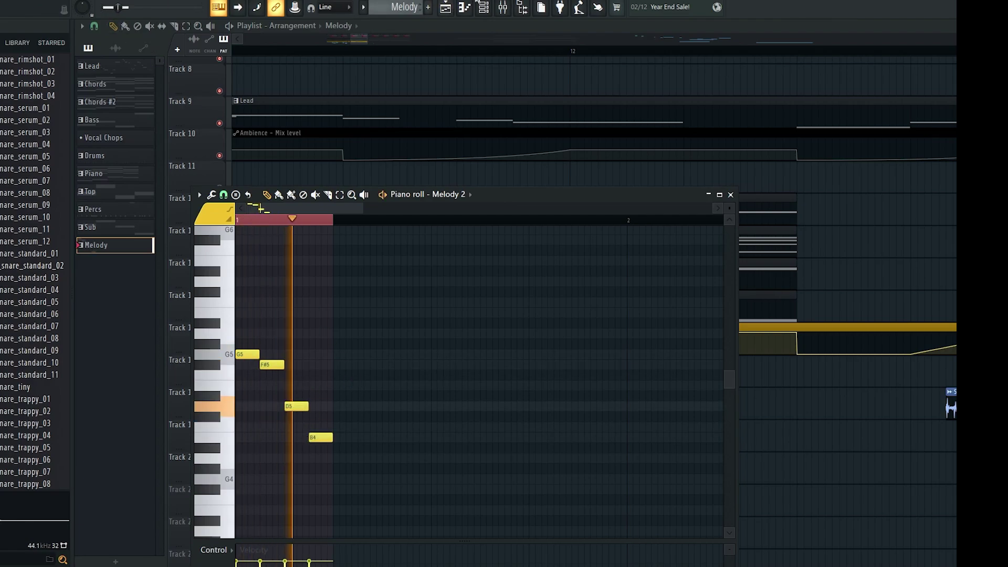
Insert Fruity Parametric EQ 2 in the first effect slot of the Melody 2 mixer track
key(F9)
click(845, 290)
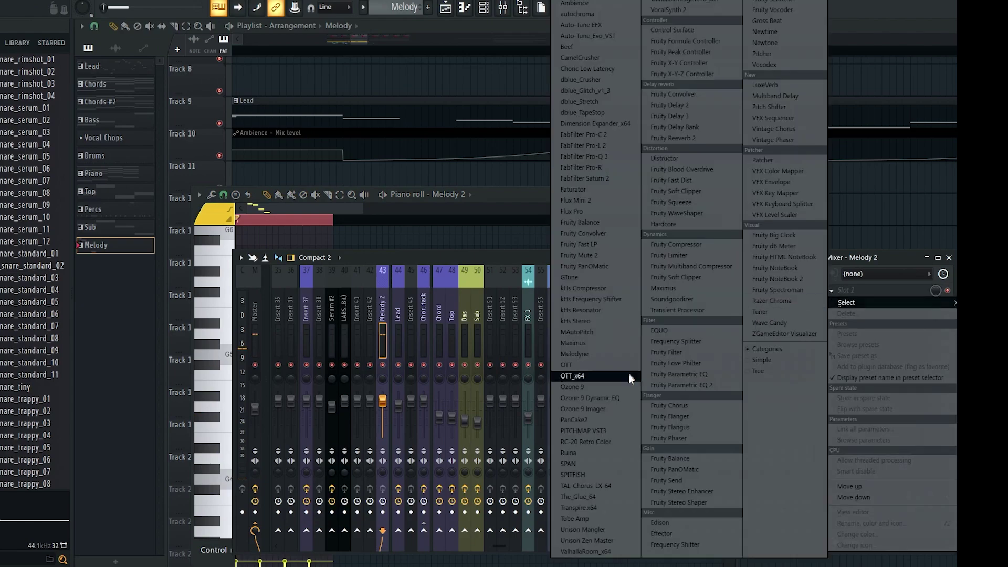
click(629, 373)
Make band 1 a high-pass filter that cuts the lows, and slightly lower bands 5 and 7 while the melody plays
right_click(164, 207)
mouse_move(189, 240)
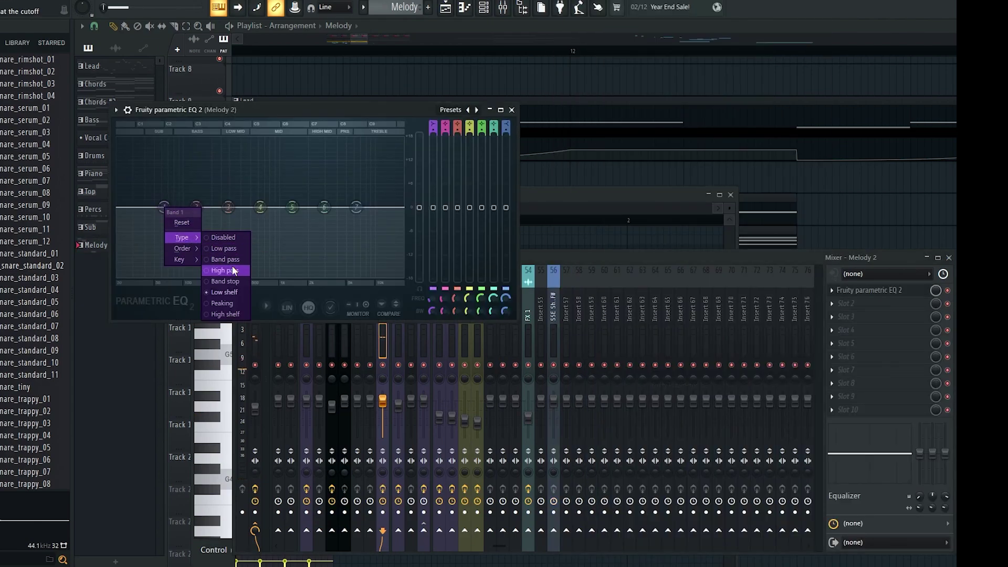
click(231, 270)
key(space)
drag(164, 208, 233, 208)
drag(292, 208, 363, 216)
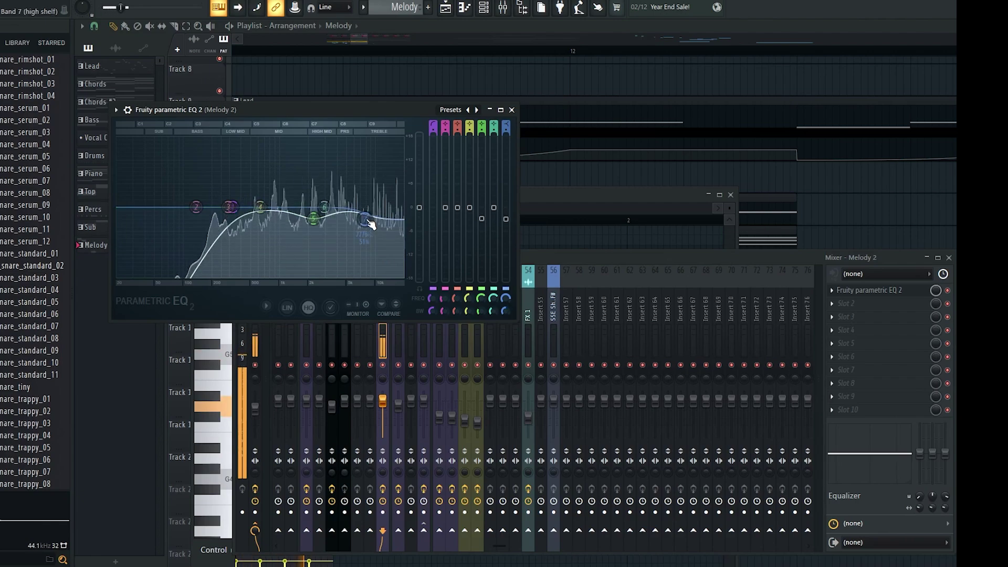
Add OTT in the second effect slot and set its depth to 37% and time to 289%
click(861, 303)
click(566, 365)
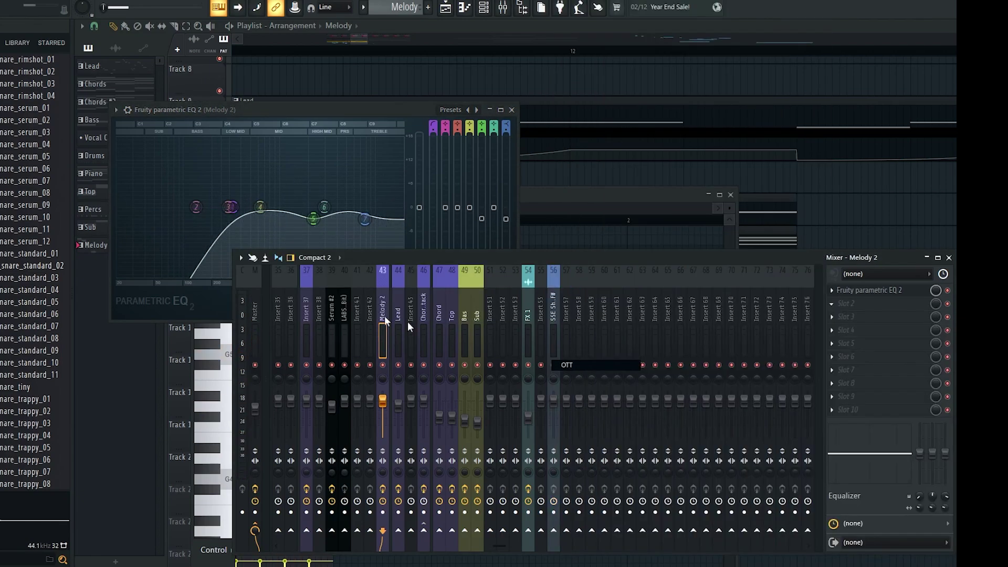
key(space)
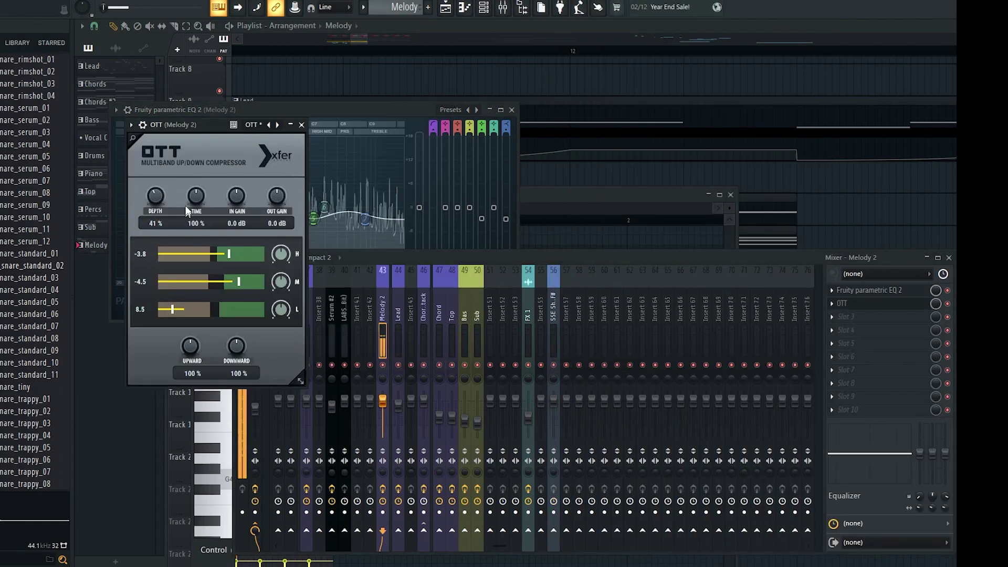
drag(197, 199, 159, 203)
key(space)
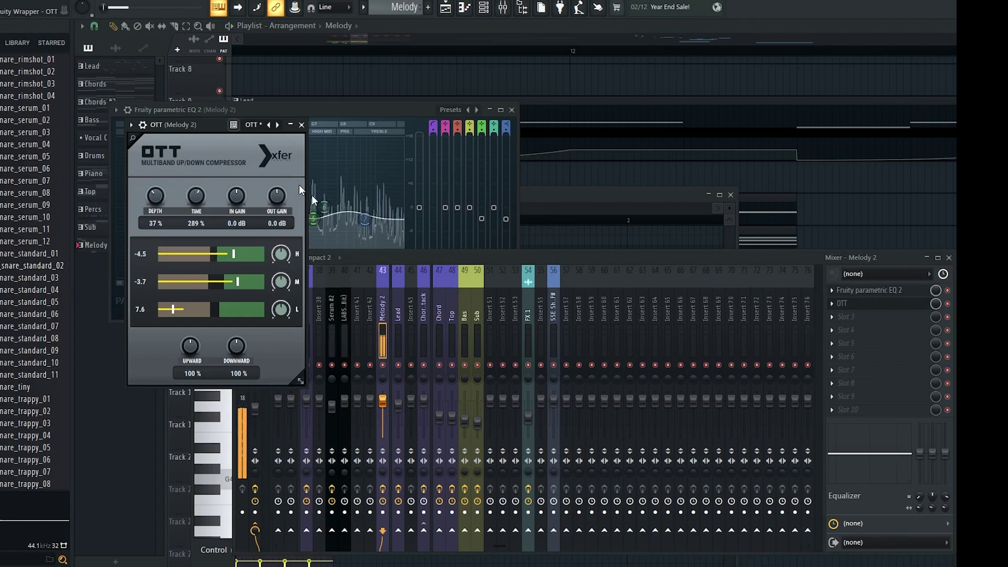
Add Maximus in slot 3 and Fruity Reeverb 2 in slot 4 of the Melody 2 track
click(845, 317)
click(664, 288)
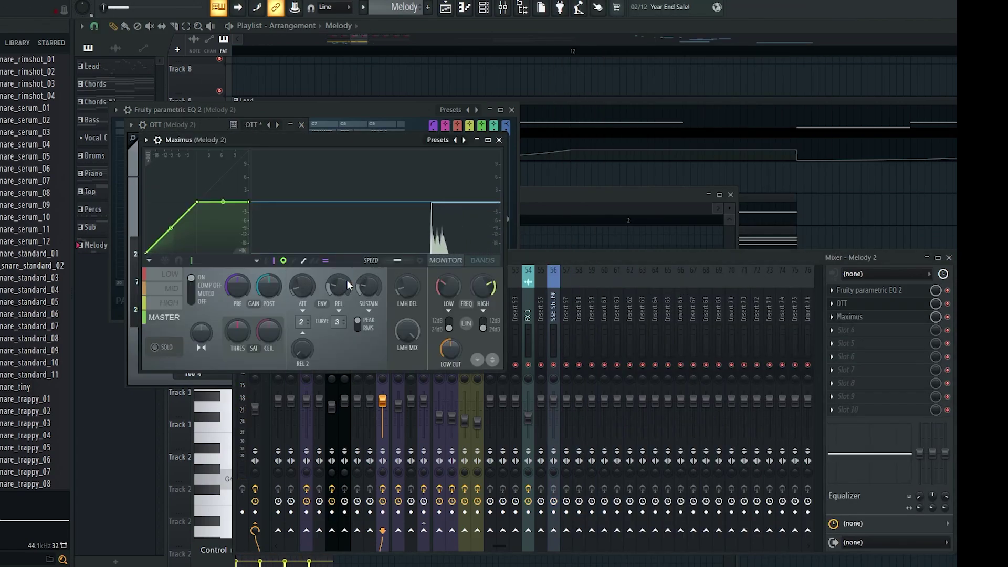
click(373, 374)
click(845, 329)
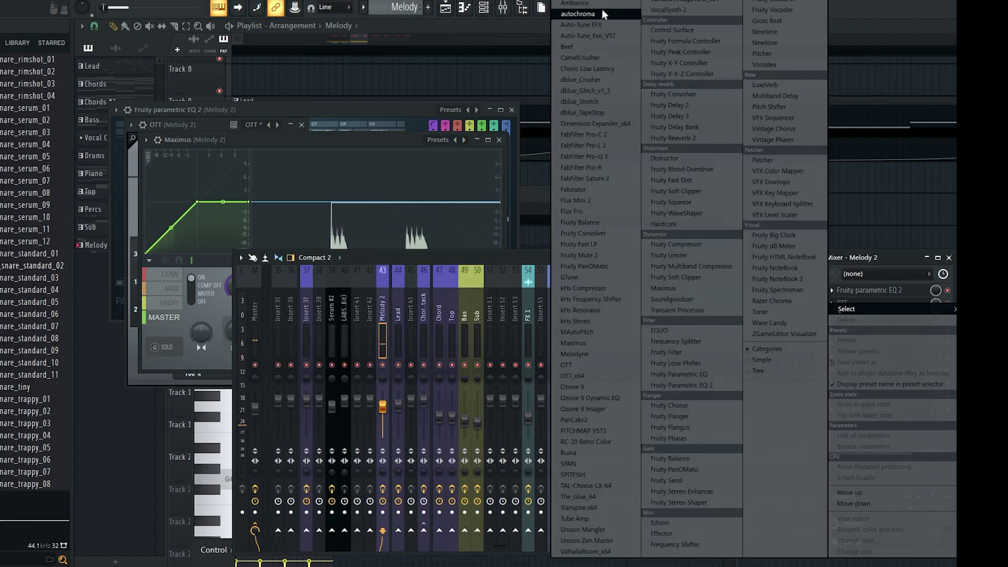
click(682, 139)
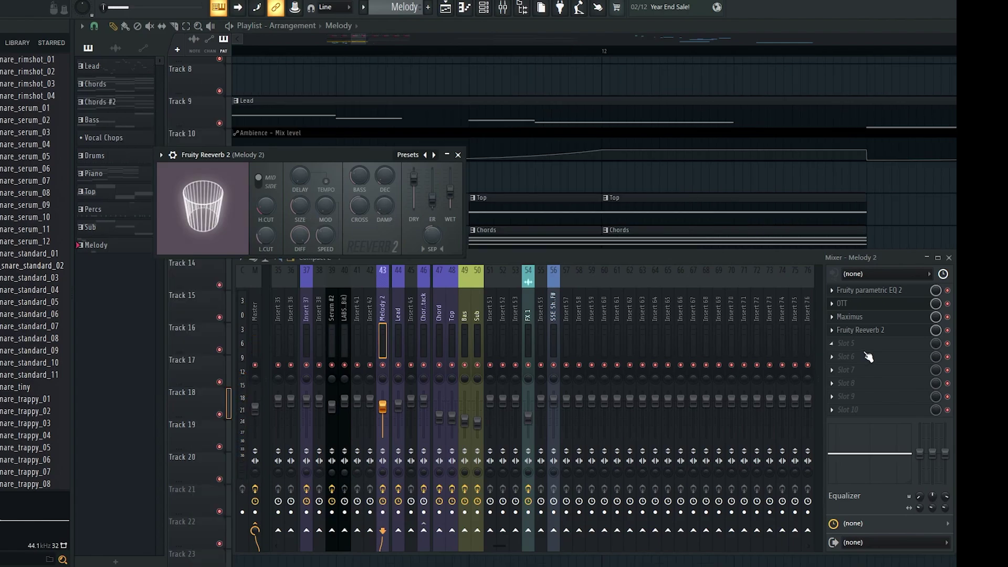
Load the Ambience reverb in slot 5 of Melody 2 and bypass Fruity Reeverb 2
click(863, 347)
click(587, 3)
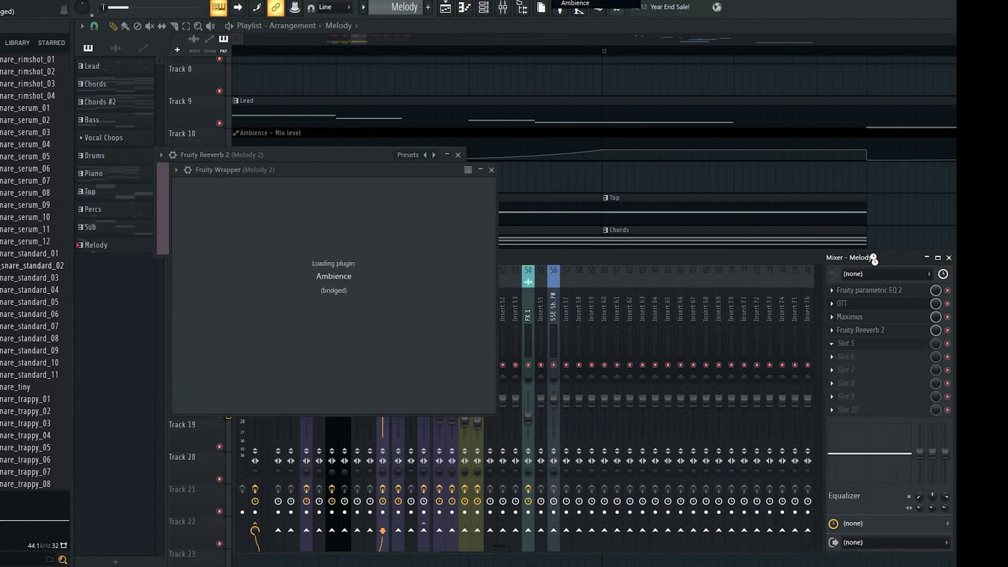
click(862, 340)
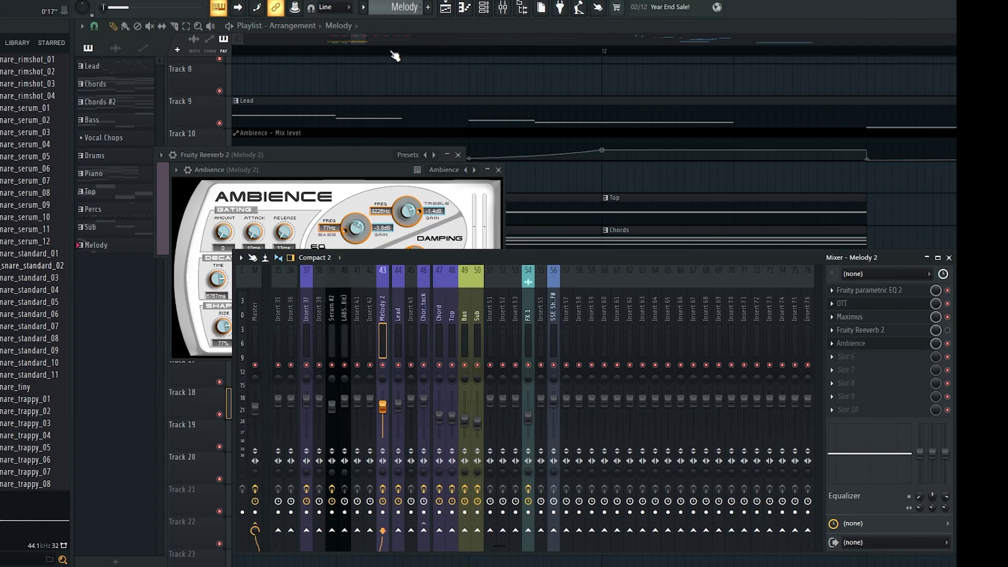
click(336, 53)
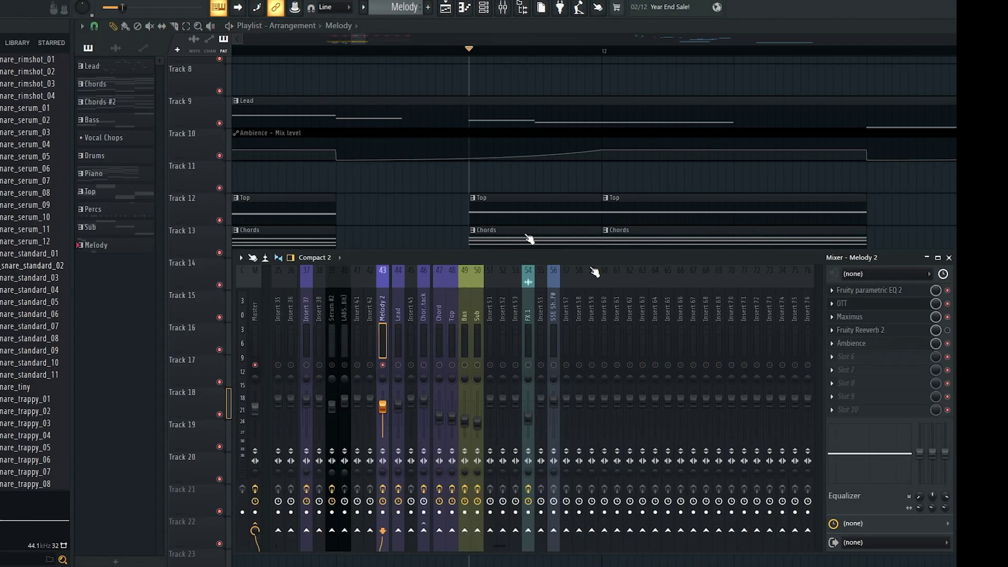
Insert a second Fruity Parametric EQ 2 in slot 6 after Ambience and play the soloed melody through it
click(851, 344)
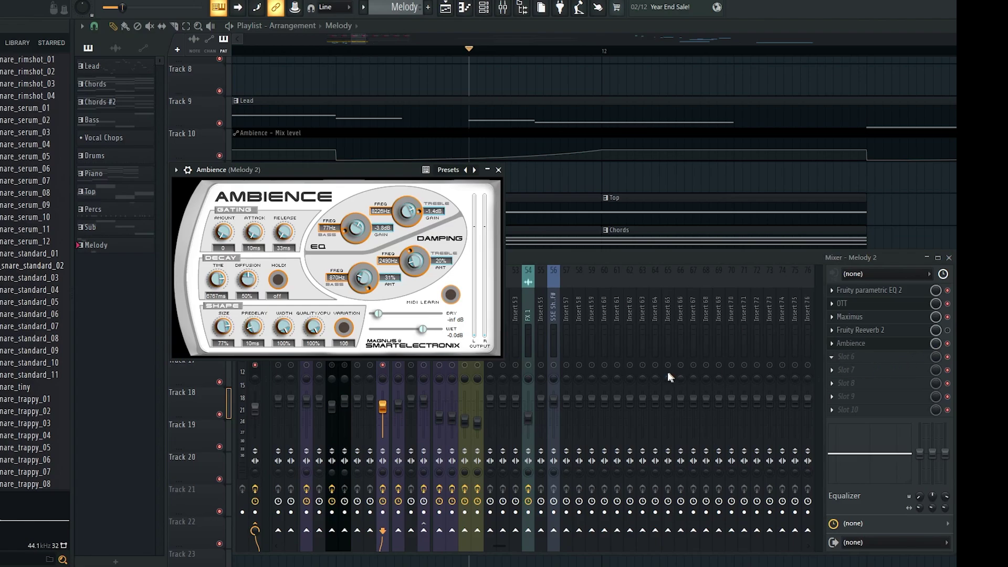
click(847, 358)
click(714, 386)
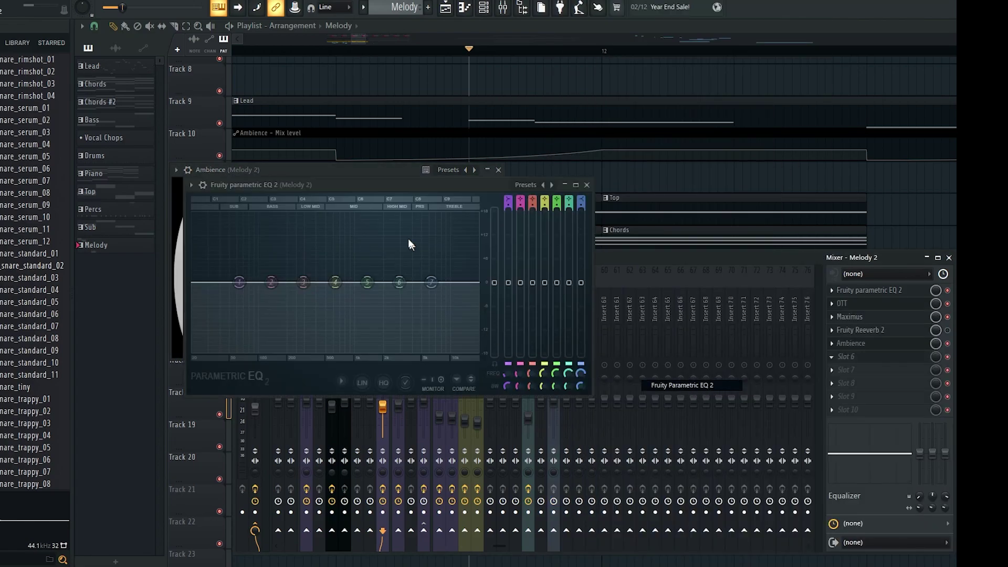
drag(415, 182, 417, 205)
click(939, 351)
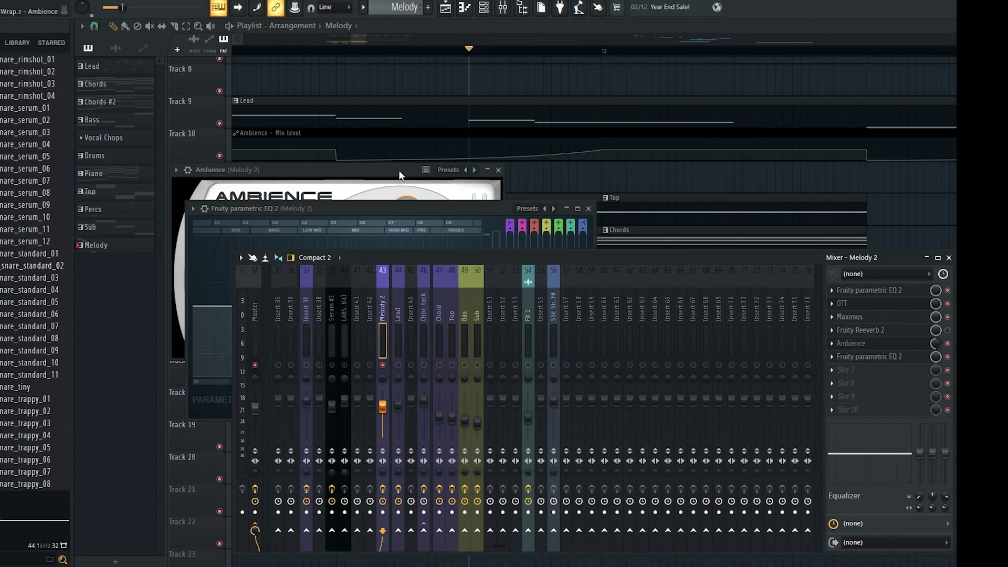
drag(418, 215, 477, 153)
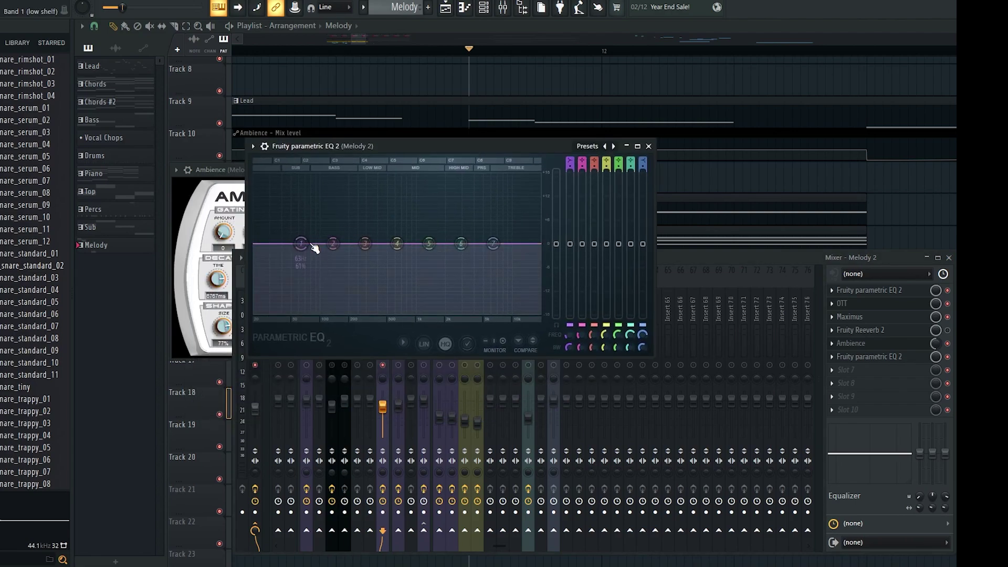
click(950, 346)
click(570, 192)
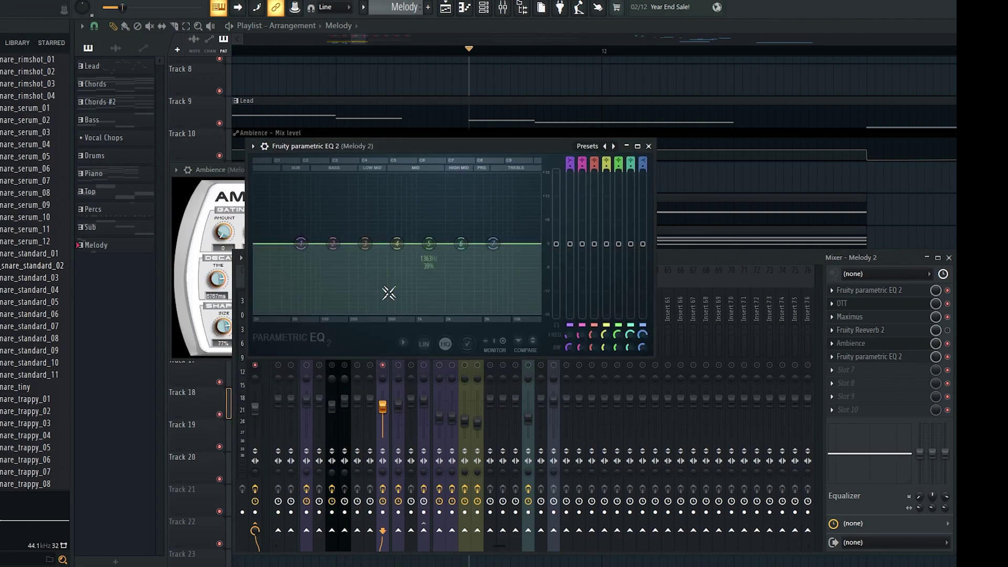
key(space)
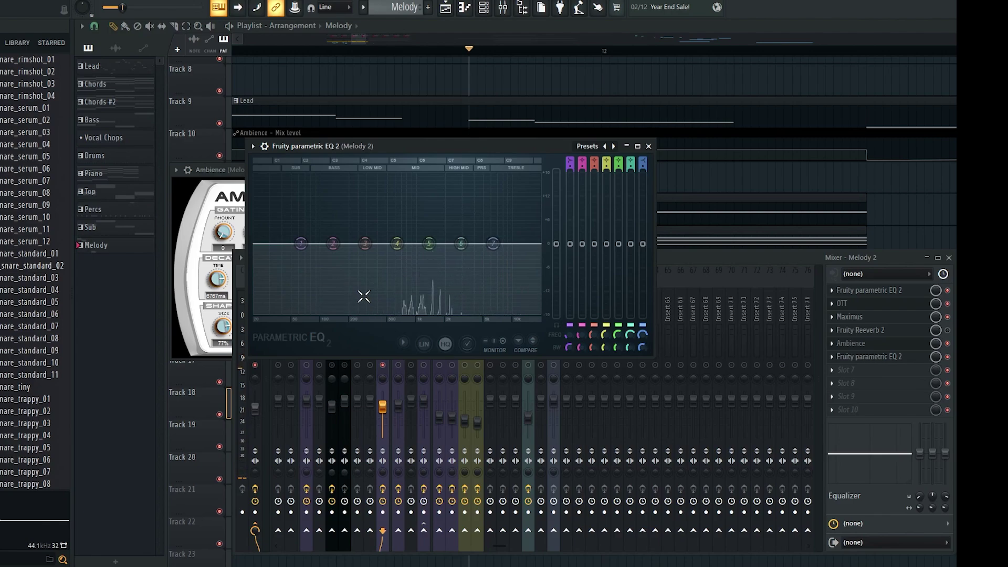
Set band 1 of the second EQ to high pass and raise its cutoff to band 3's frequency
right_click(301, 243)
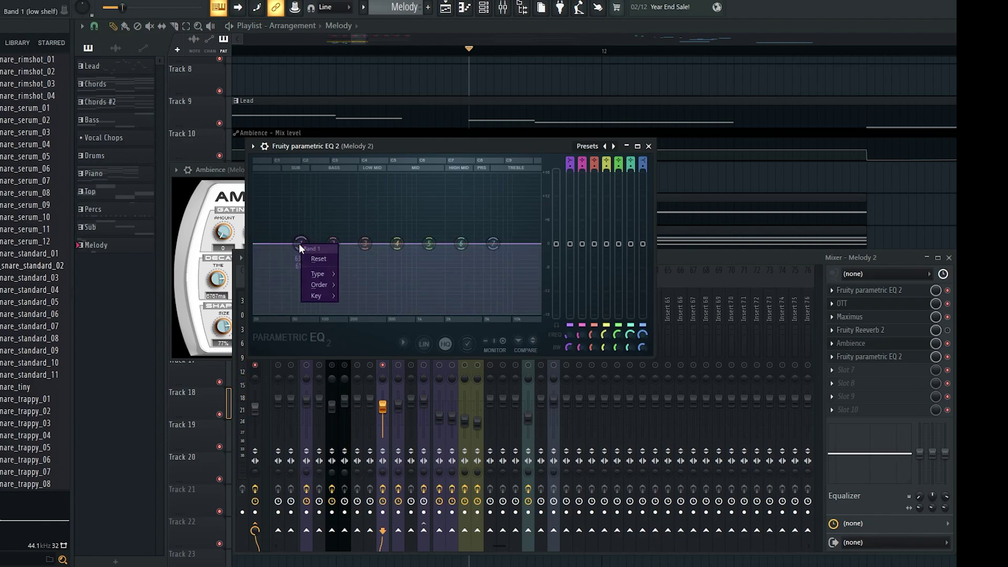
mouse_move(317, 273)
click(362, 307)
drag(301, 243, 364, 244)
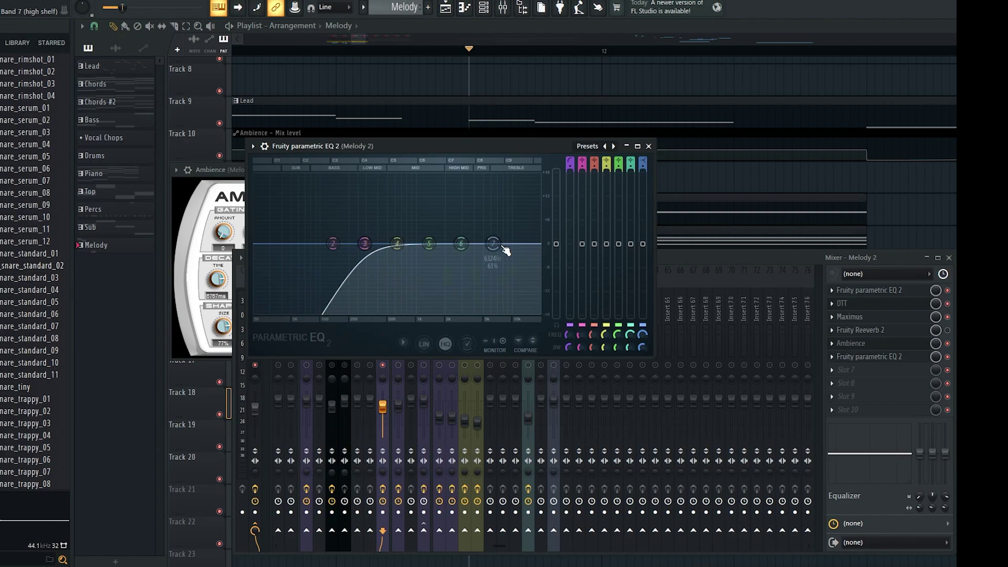
Set band 7 of the second EQ to low pass and move both filter cutoffs inward to keep only the mids during playback
right_click(493, 243)
mouse_move(520, 275)
click(555, 285)
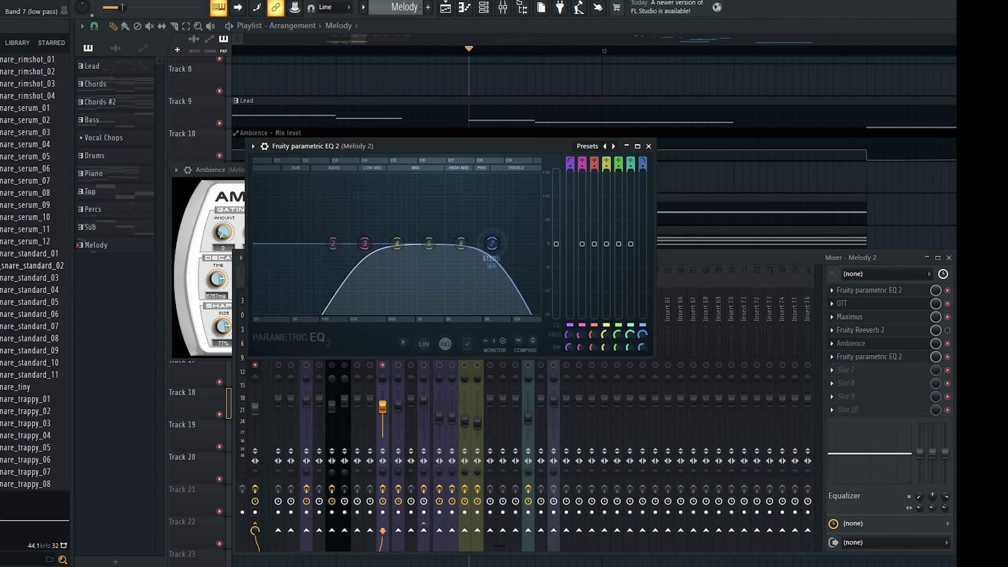
drag(495, 257, 489, 257)
drag(364, 243, 391, 243)
key(space)
key(space)
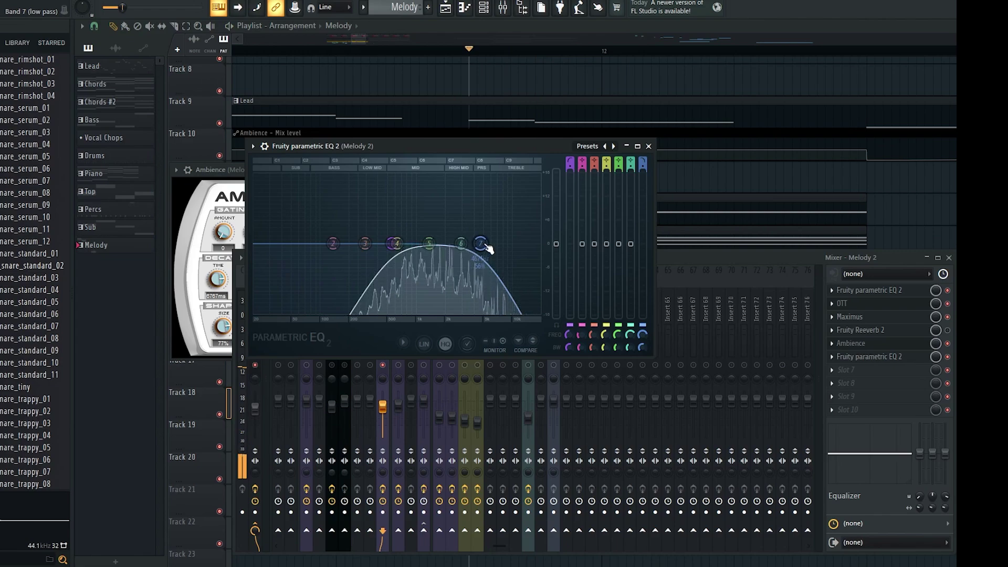
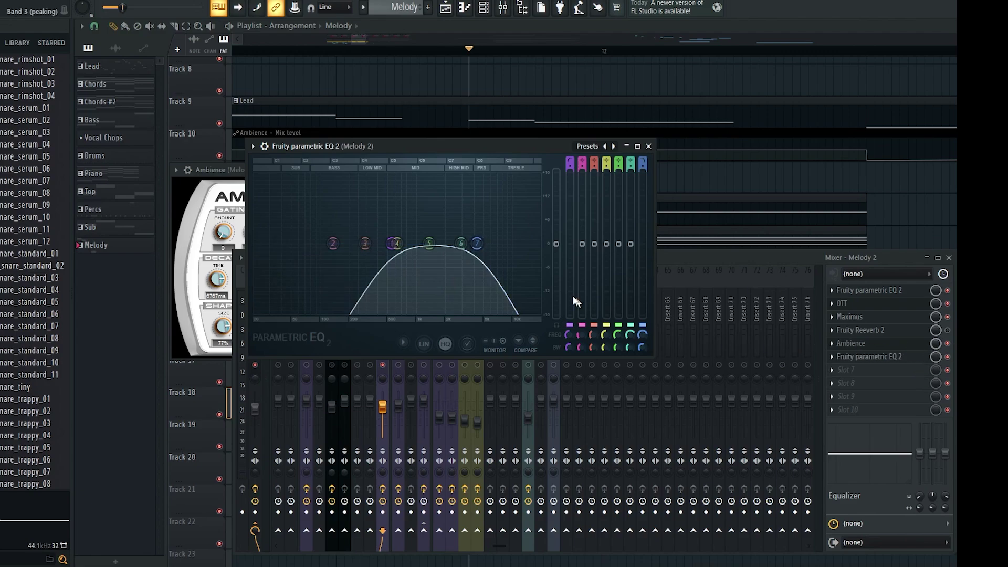
Try a nearly full frequency range between the high-pass and low-pass bands, and narrow the cutoffs back around the mids
drag(477, 243, 538, 243)
drag(391, 243, 292, 244)
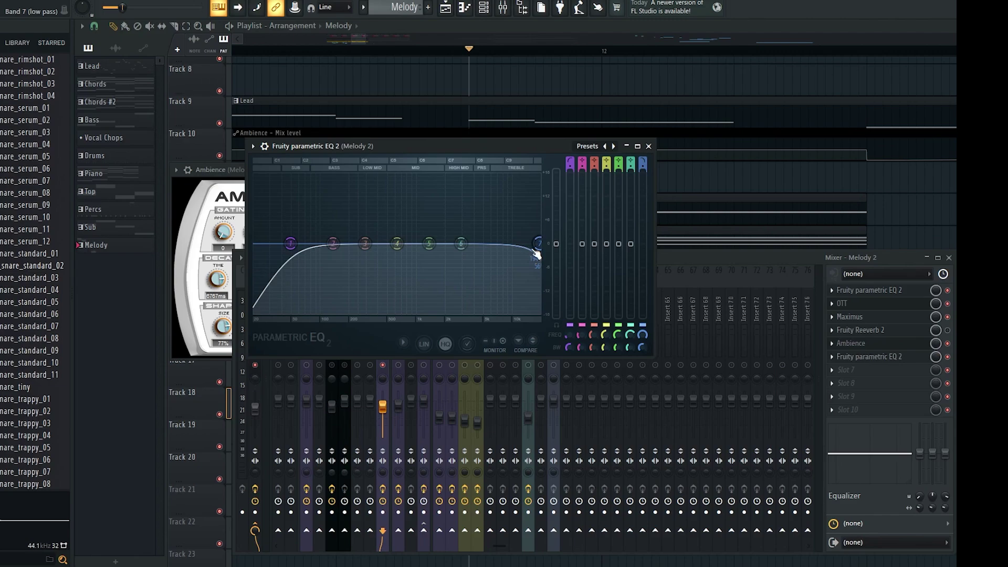
drag(538, 243, 473, 243)
drag(290, 243, 391, 243)
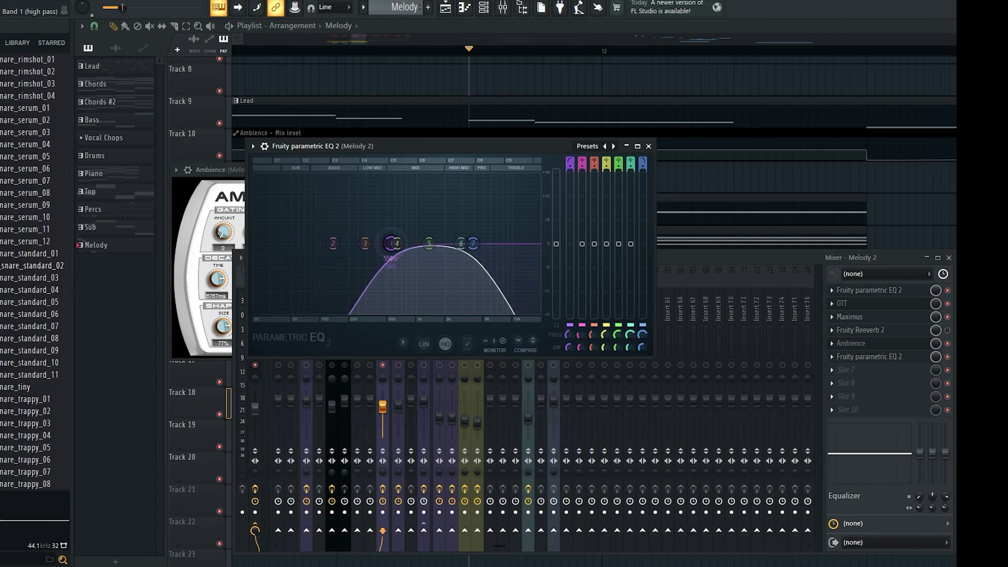
drag(473, 245, 483, 246)
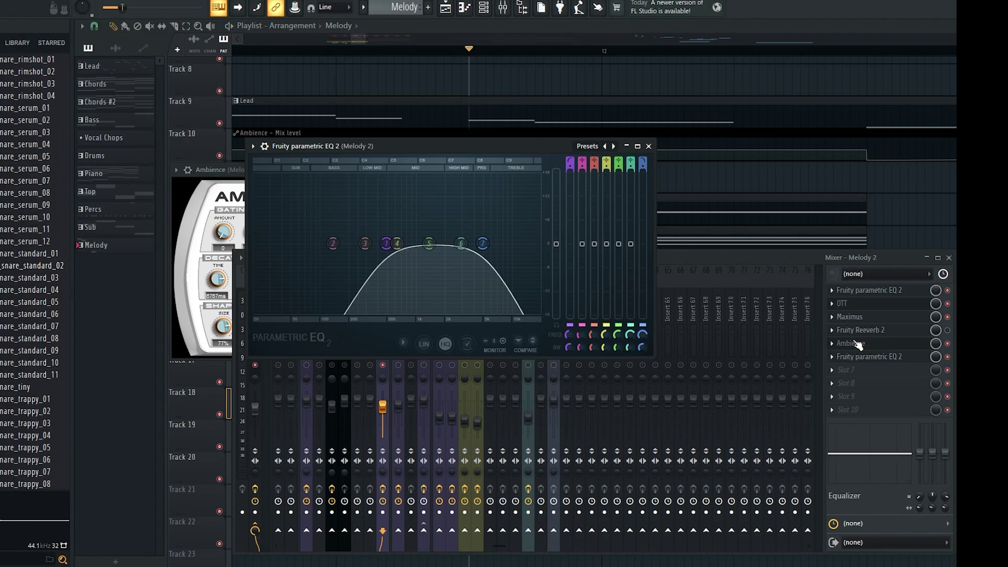
Bypass Ambience on the Melody 2 track and open Fruity Reeverb 2
click(948, 343)
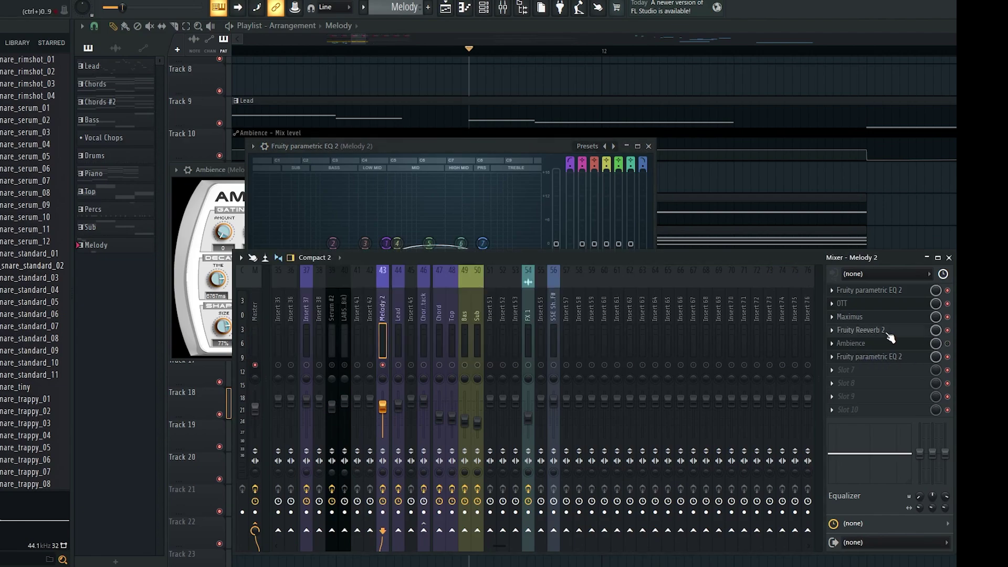
click(887, 331)
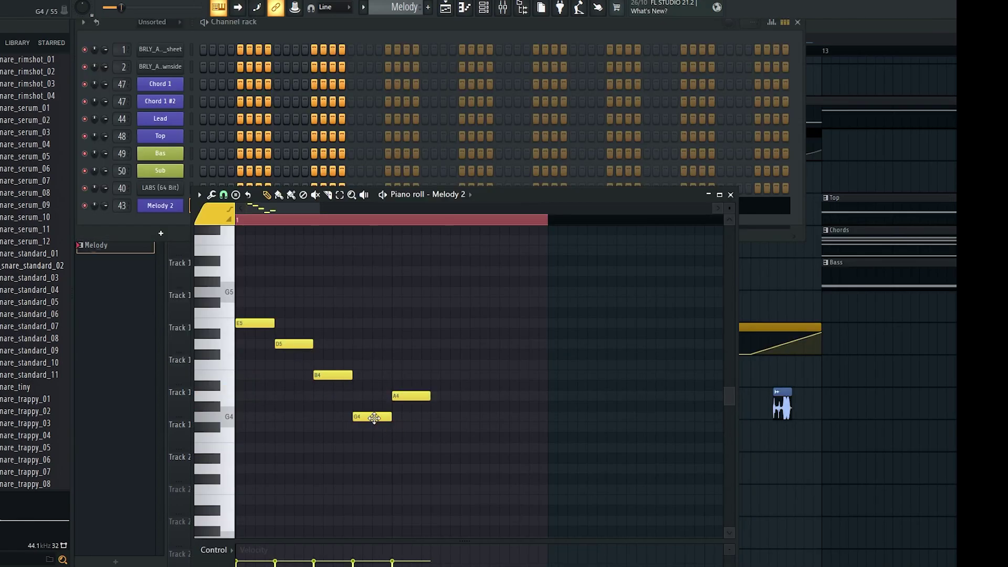
Shorten the notes of the five-note phrase E5, D5, B4, G4, A4 and respace them with uneven gaps, checking by playback
key(space)
key(space)
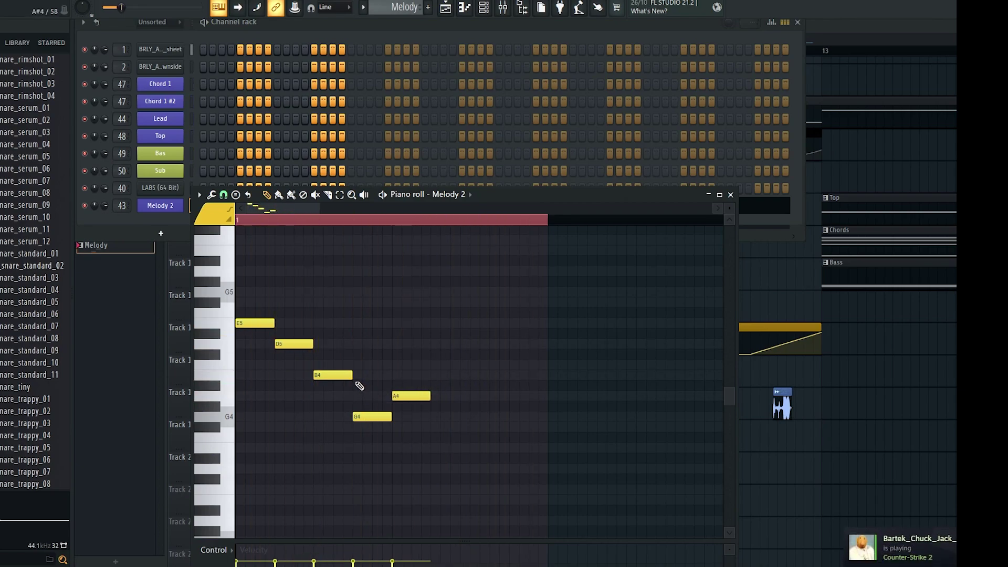
ctrl+drag(382, 385, 344, 417)
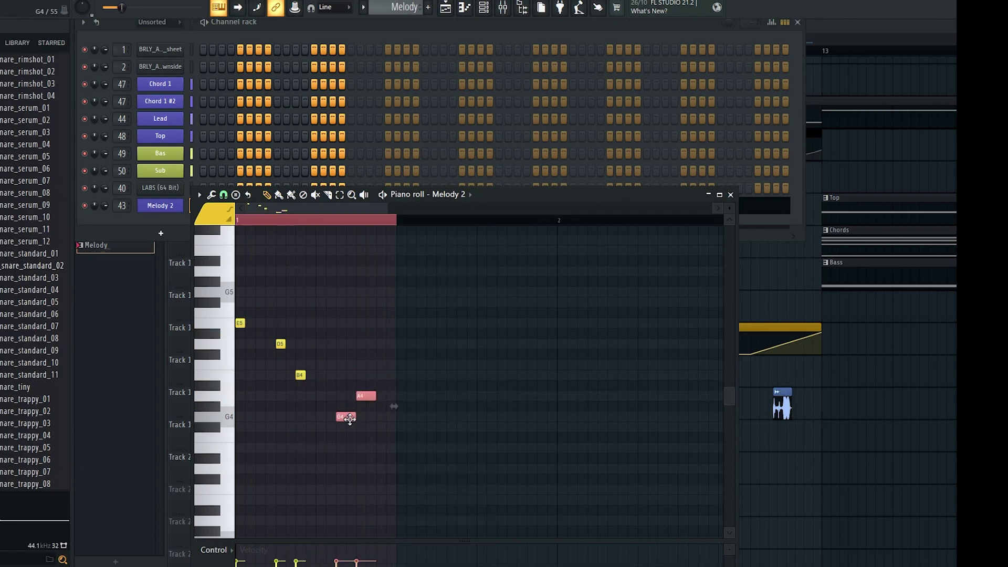
key(space)
ctrl+click(364, 369)
key(space)
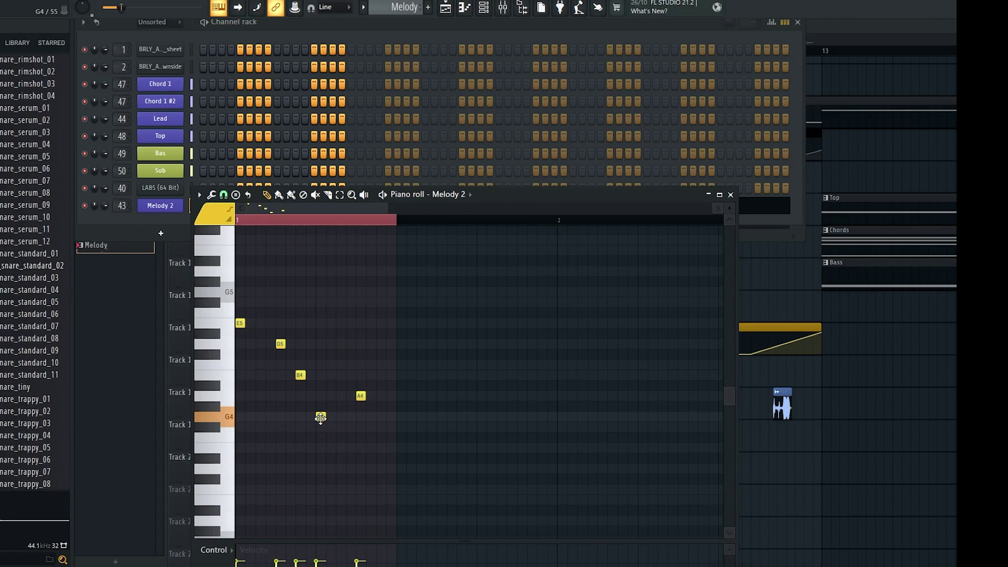
Try reworking the Melody 2 phrase as short, unevenly spaced notes G5, F#5, D5 and B4, and check it by playback
key(space)
key(space)
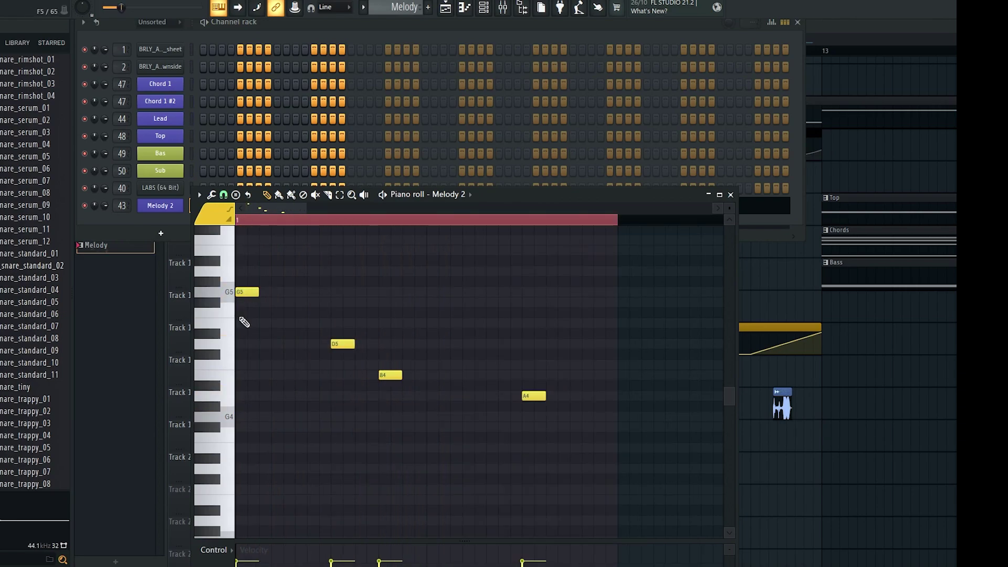
scroll(303, 332, down, 2)
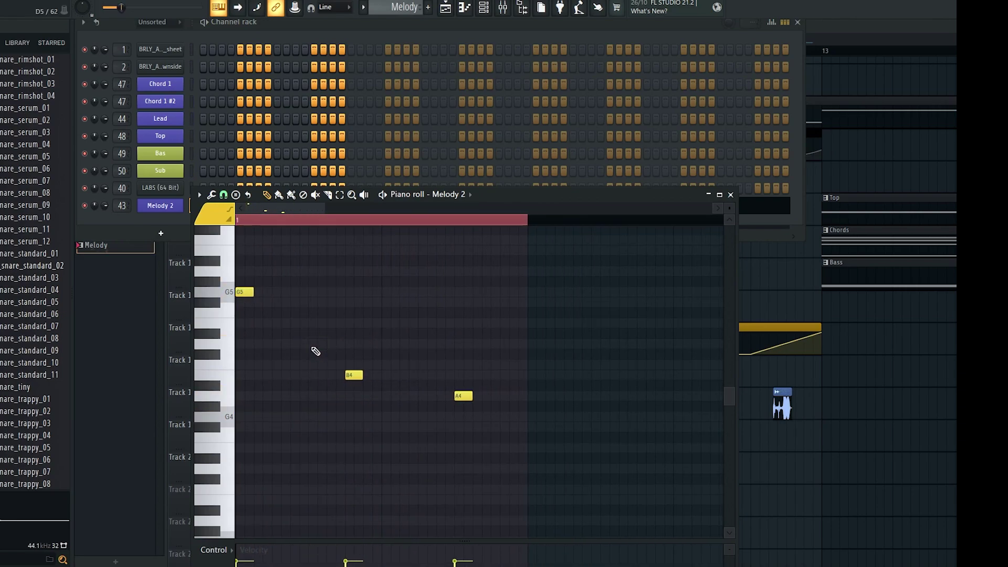
scroll(315, 351, up, 1)
scroll(335, 359, down, 1)
right_click(336, 407)
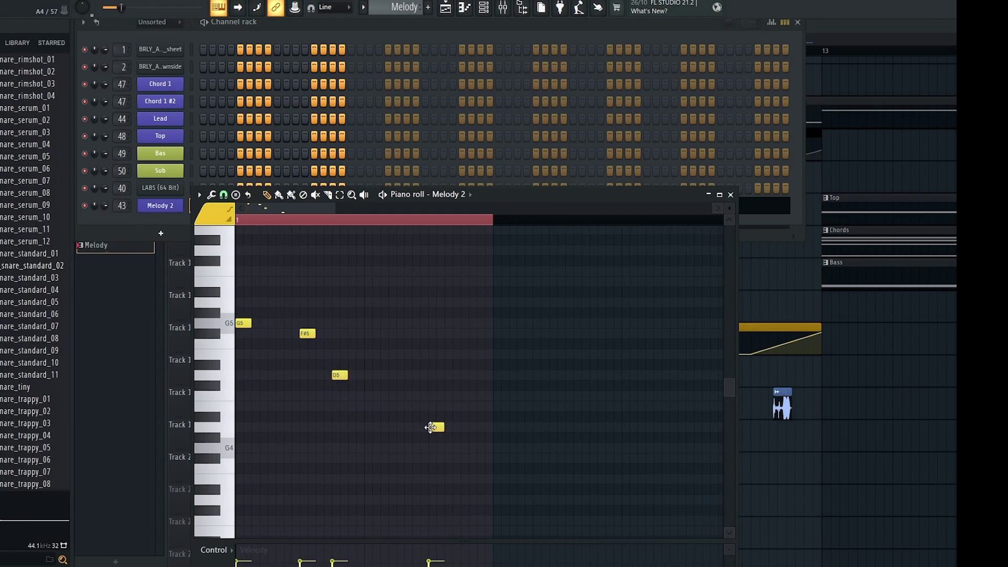
scroll(478, 404, down, 1)
key(space)
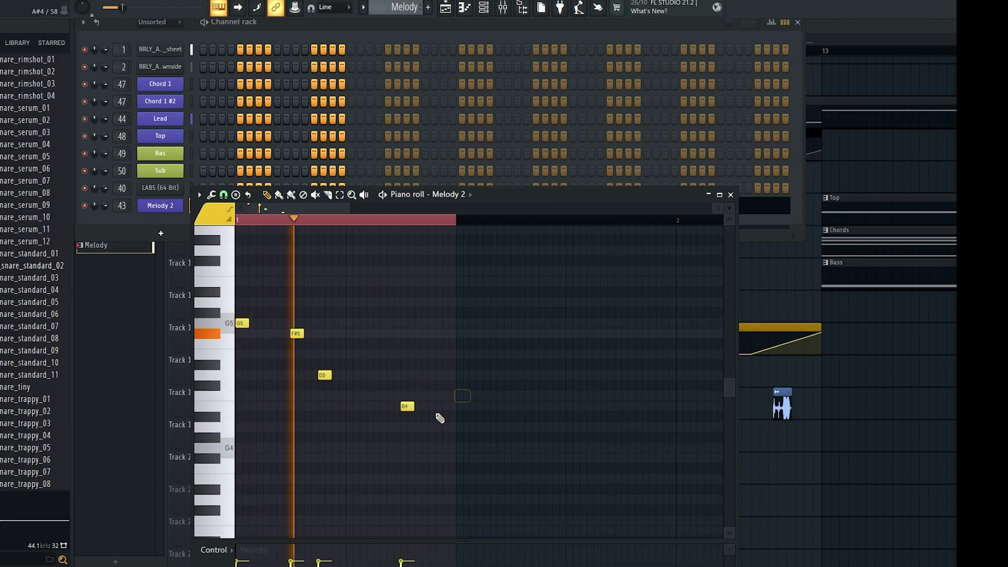
key(space)
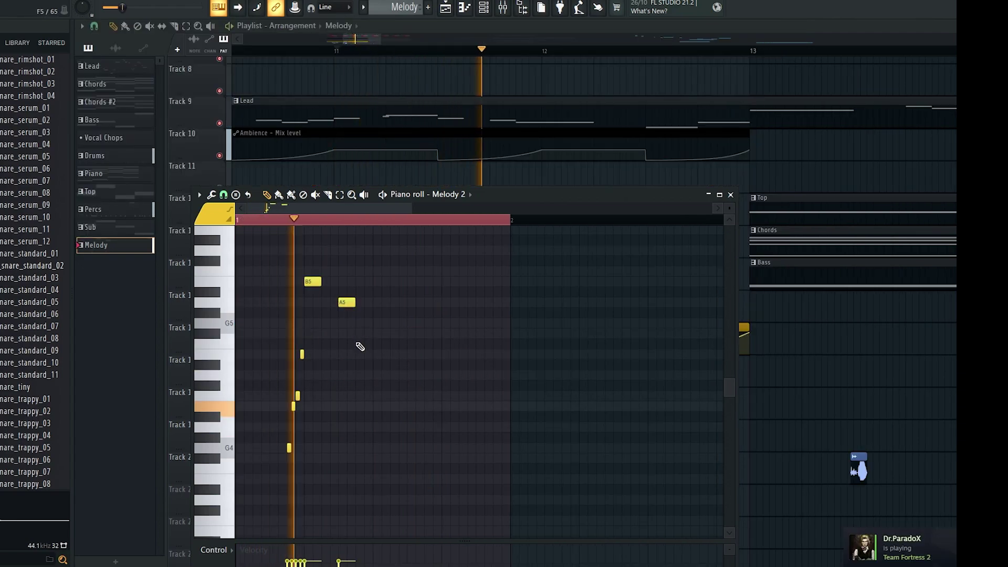
Lower the last Melody 2 note to G5, insert a C6 between it and the B5, and audition the fill in the arrangement
drag(345, 304, 345, 324)
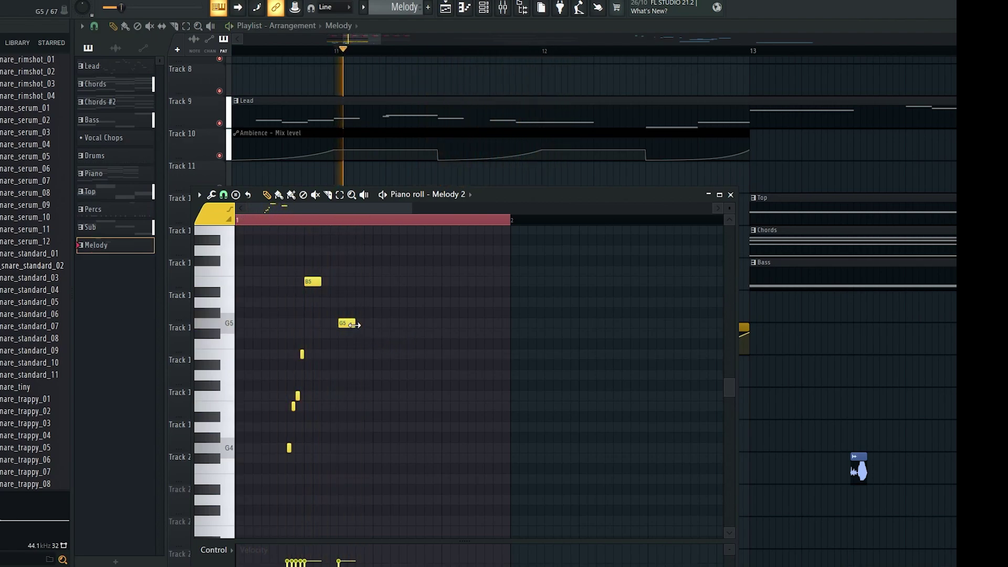
click(327, 271)
key(space)
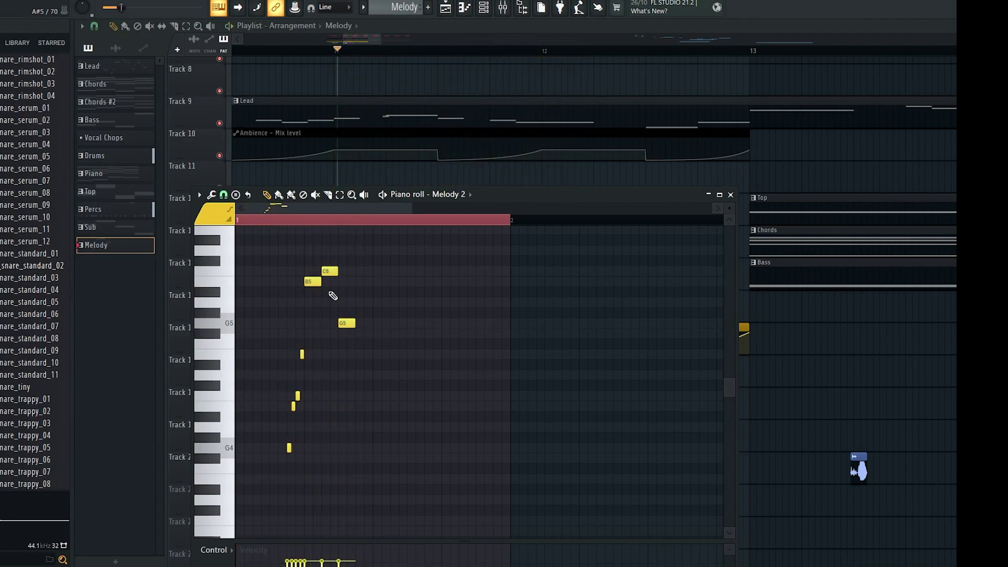
key(space)
scroll(545, 324, up, 4)
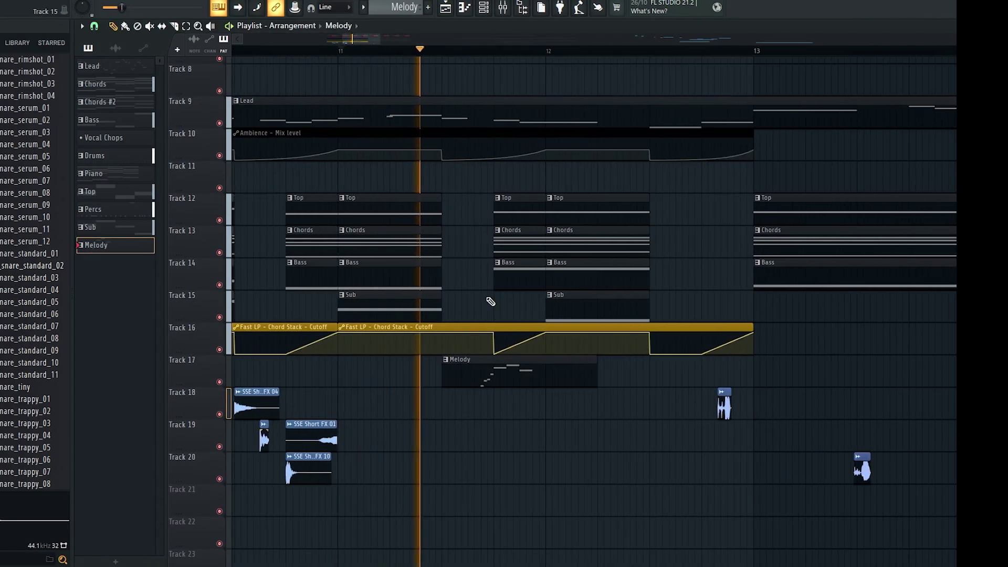
scroll(491, 301, down, 3)
scroll(485, 377, up, 2)
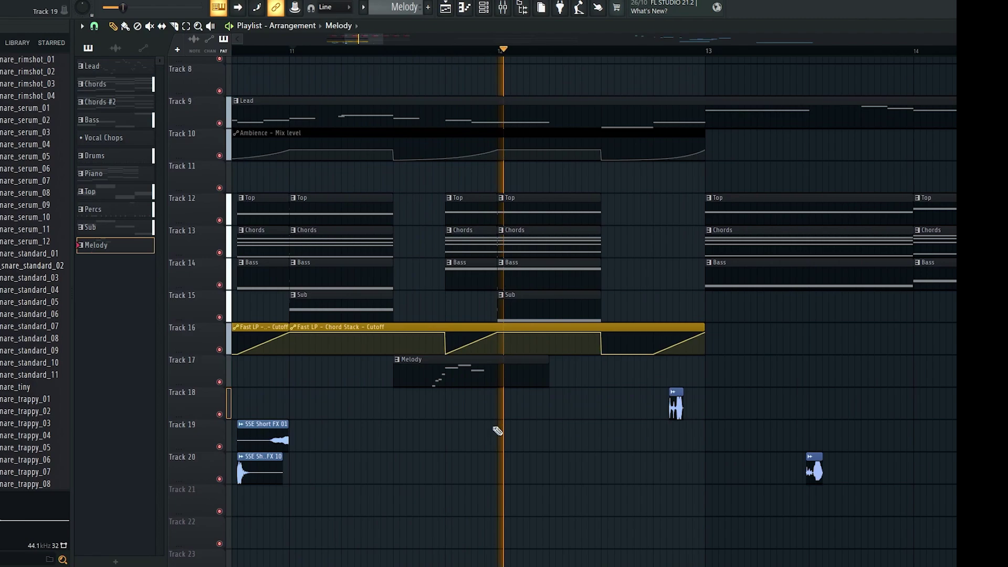
key(space)
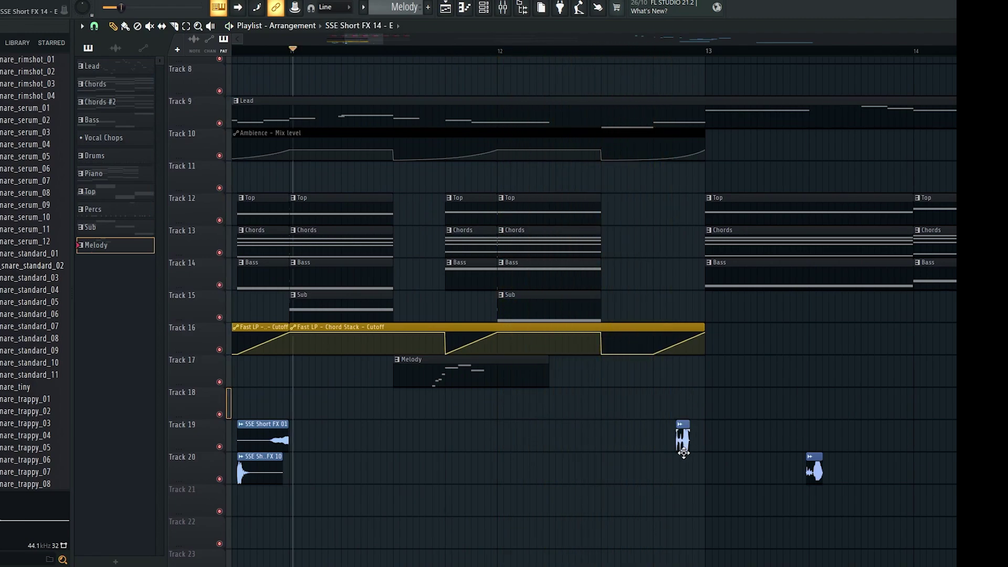
Move the SSE Short FX 14 - E clip to Track 20 at the start of the Melody clip and audition the section
drag(392, 475, 402, 475)
scroll(401, 475, up, 2)
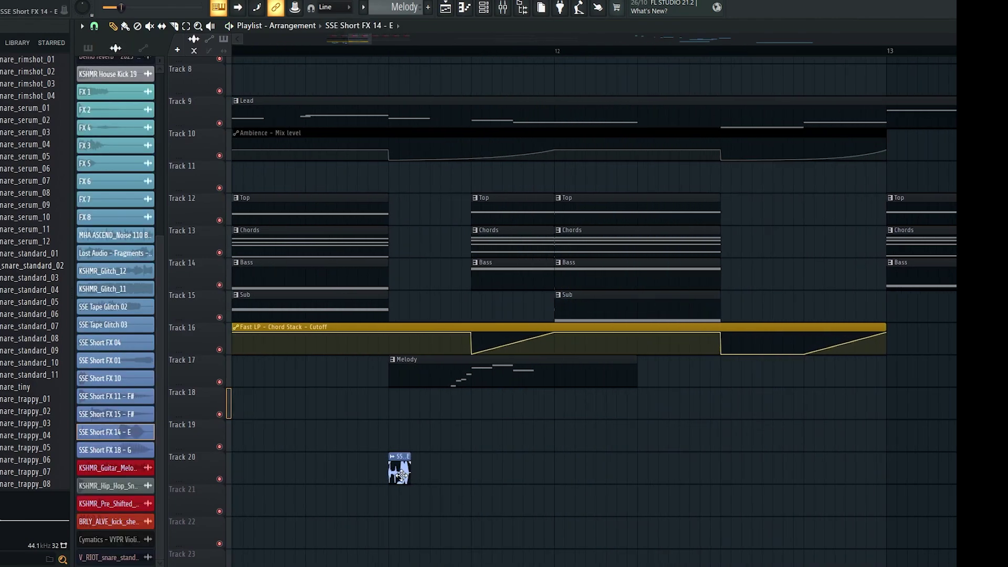
double_click(401, 475)
key(F9)
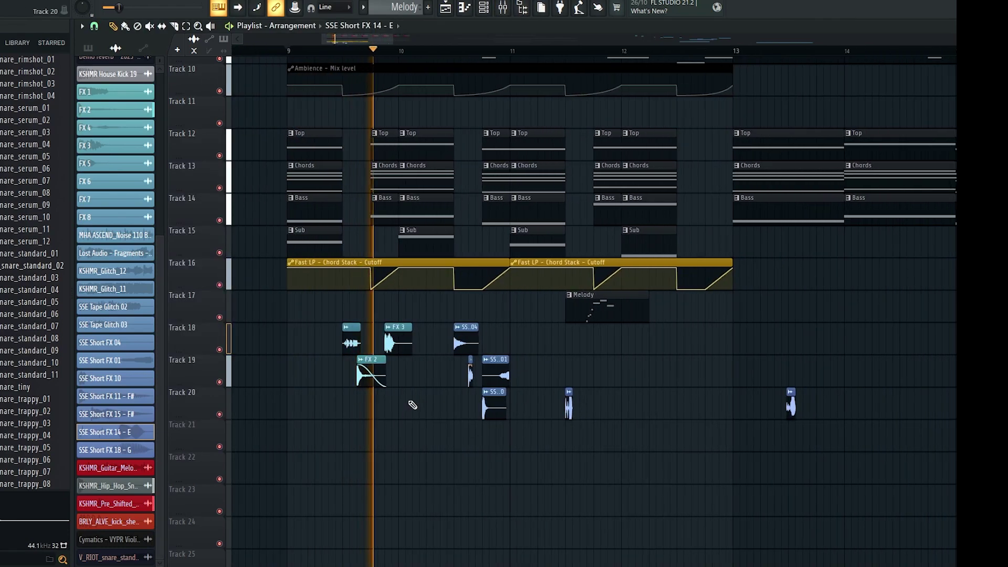
scroll(439, 412, up, 2)
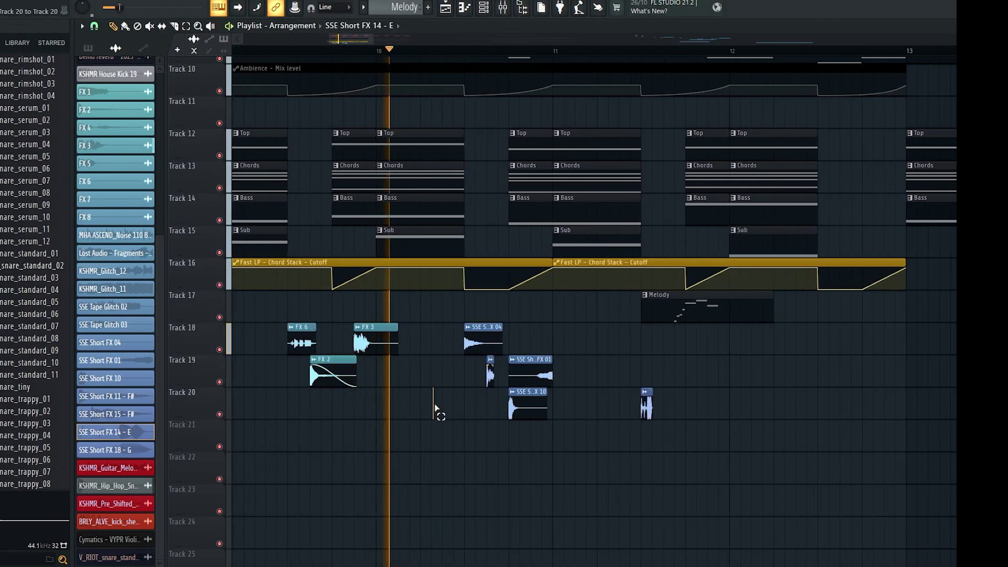
scroll(440, 413, down, 3)
scroll(500, 417, up, 2)
scroll(524, 343, down, 1)
scroll(559, 363, up, 2)
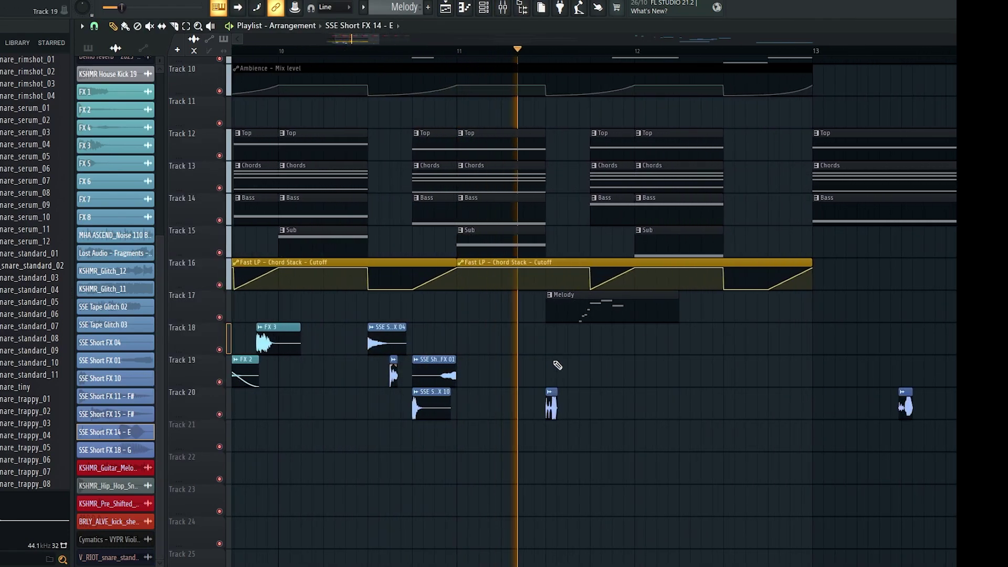
scroll(520, 351, down, 3)
scroll(579, 366, up, 2)
key(space)
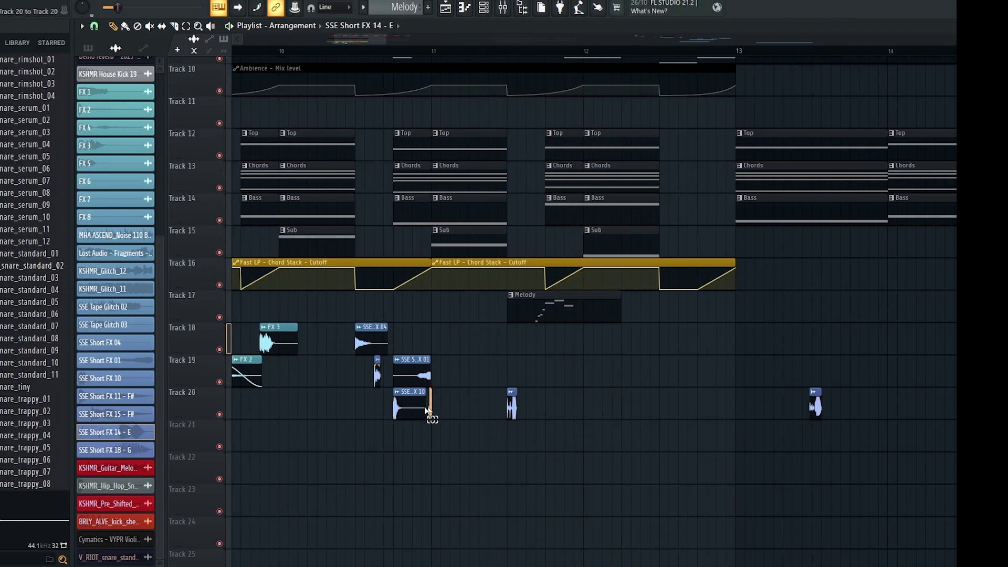
Delete the SSE Short FX 10 clip from Track 20
click(530, 320)
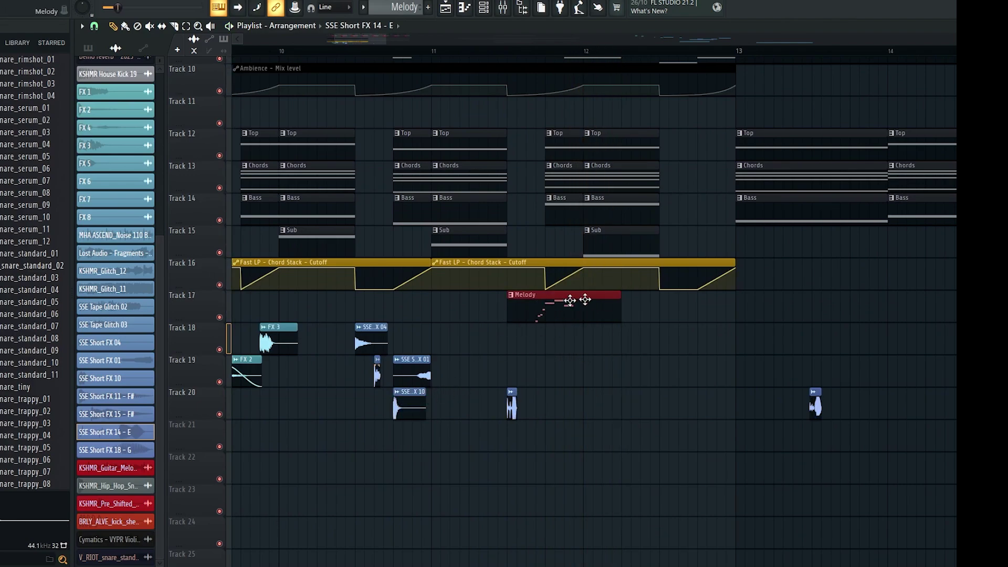
drag(421, 416, 410, 414)
key(Delete)
Trim the start of the SSE Short FX 01 clip on Track 19, shape a fade-in on it, and check it by playback
scroll(546, 367, down, 2)
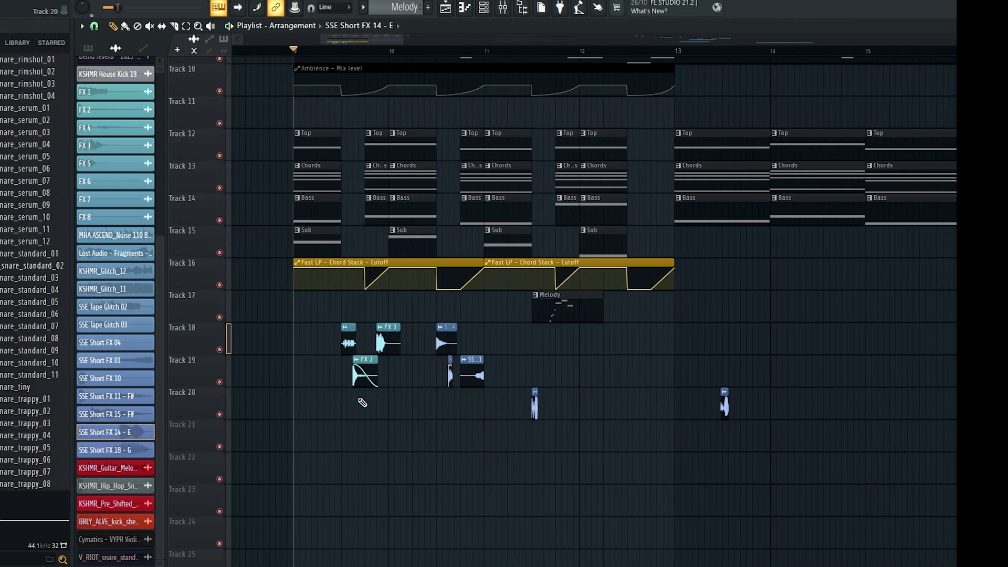
scroll(359, 399, up, 3)
drag(374, 314, 371, 360)
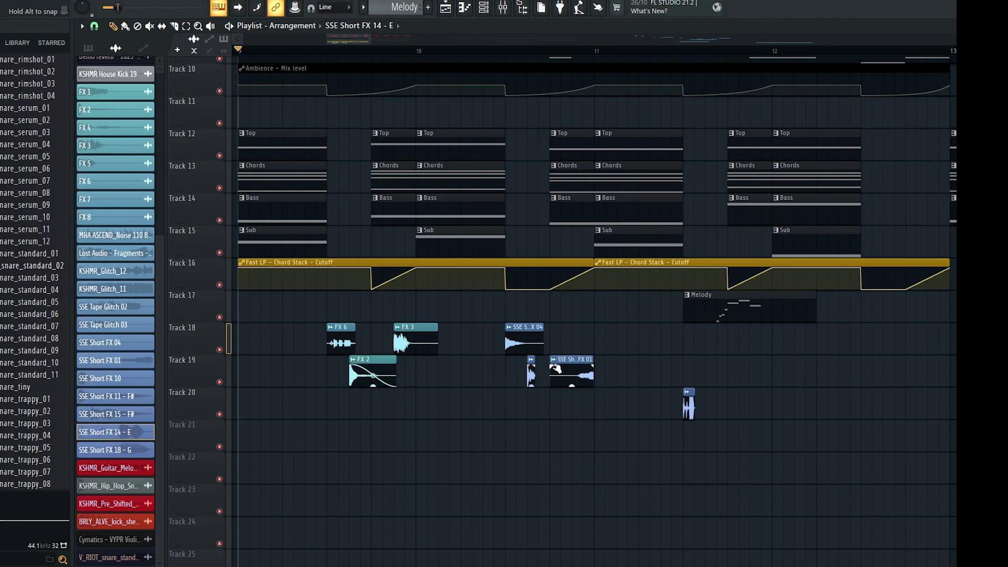
drag(548, 381, 569, 381)
key(space)
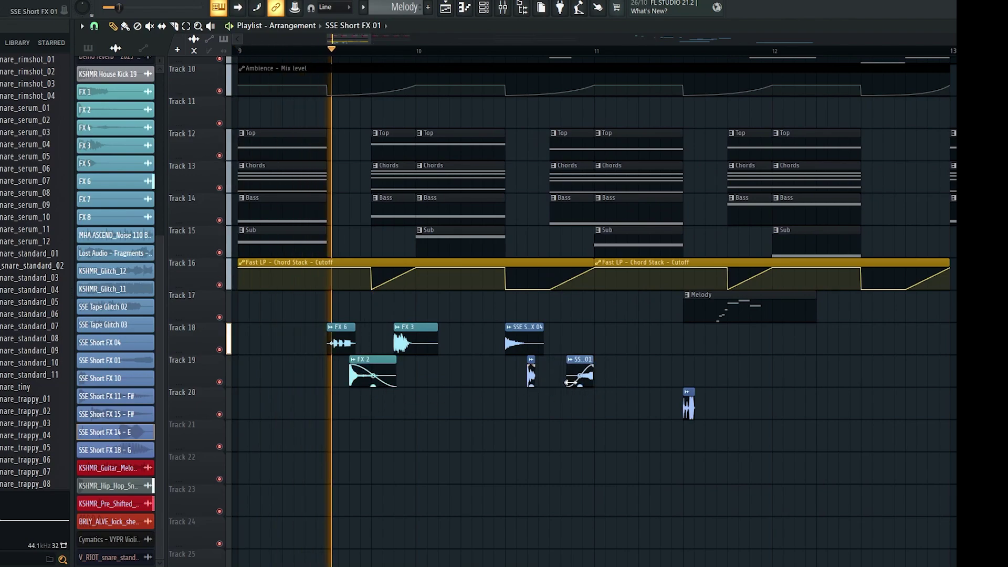
scroll(572, 417, down, 2)
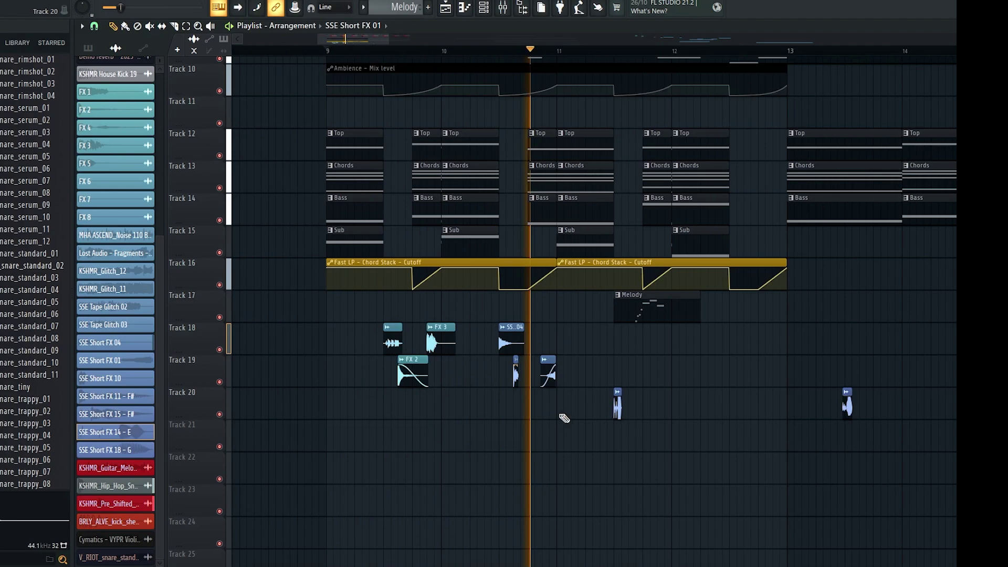
scroll(562, 418, up, 3)
drag(554, 390, 554, 376)
scroll(556, 379, down, 3)
scroll(620, 418, up, 2)
scroll(638, 416, down, 3)
scroll(655, 414, up, 3)
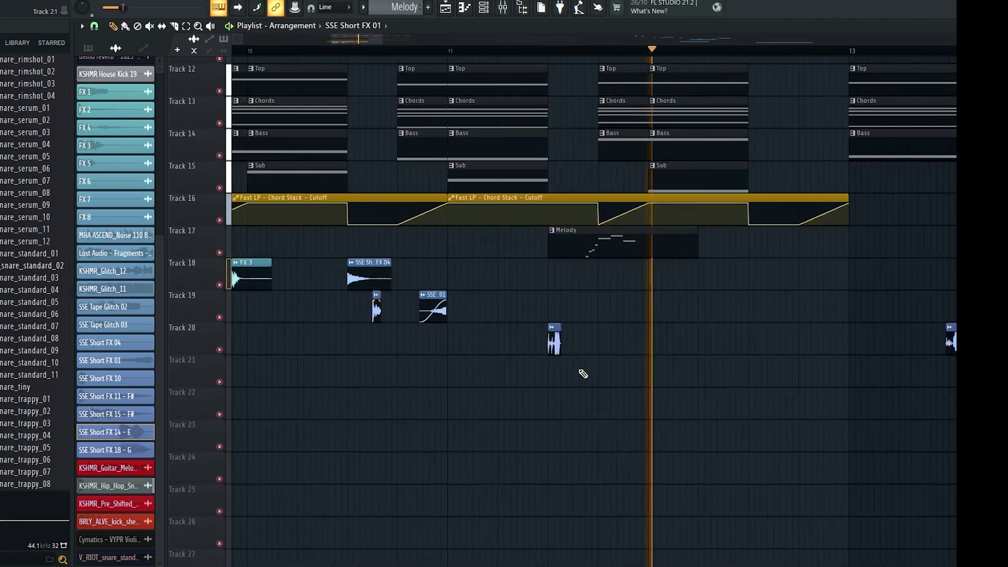
scroll(581, 375, down, 1)
key(space)
Move the Melody clip and SSE Short FX 14 - E to mid-bar 12, and place SSE Short FX 18 - G at mid-bar 11 on Track 20
scroll(593, 362, up, 2)
scroll(609, 362, up, 1)
drag(618, 313, 520, 428)
scroll(504, 419, down, 4)
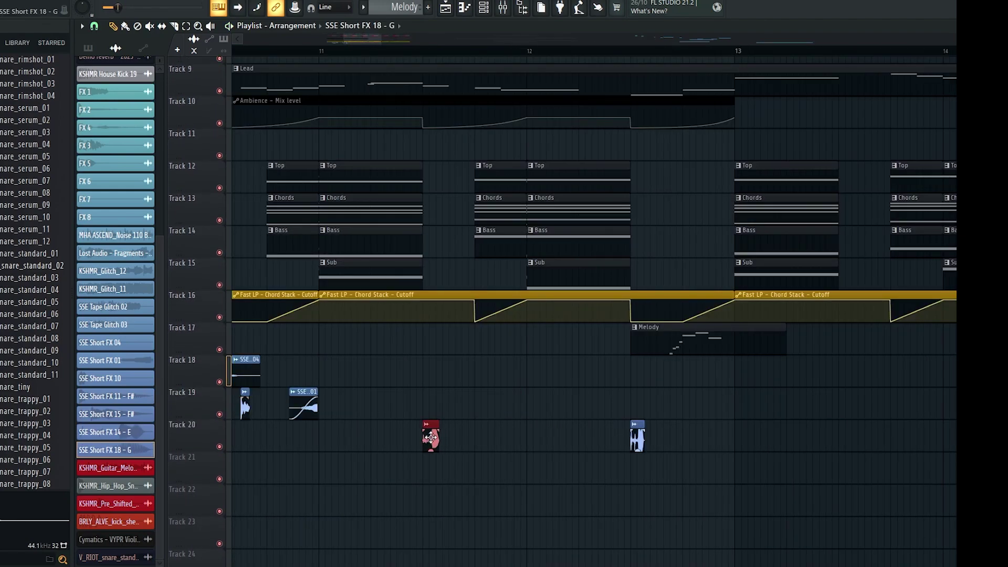
scroll(504, 424, down, 5)
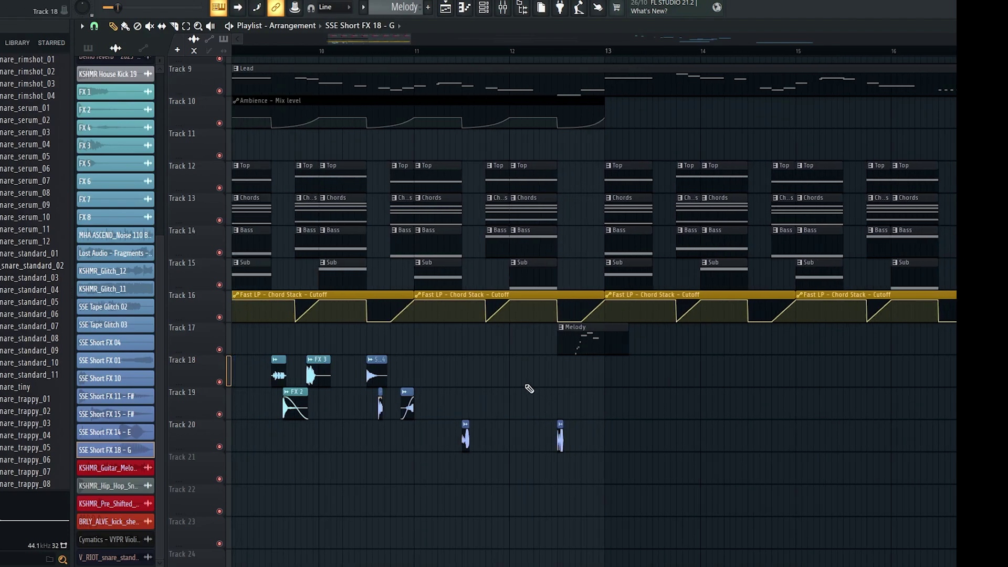
scroll(476, 416, up, 3)
scroll(474, 399, down, 4)
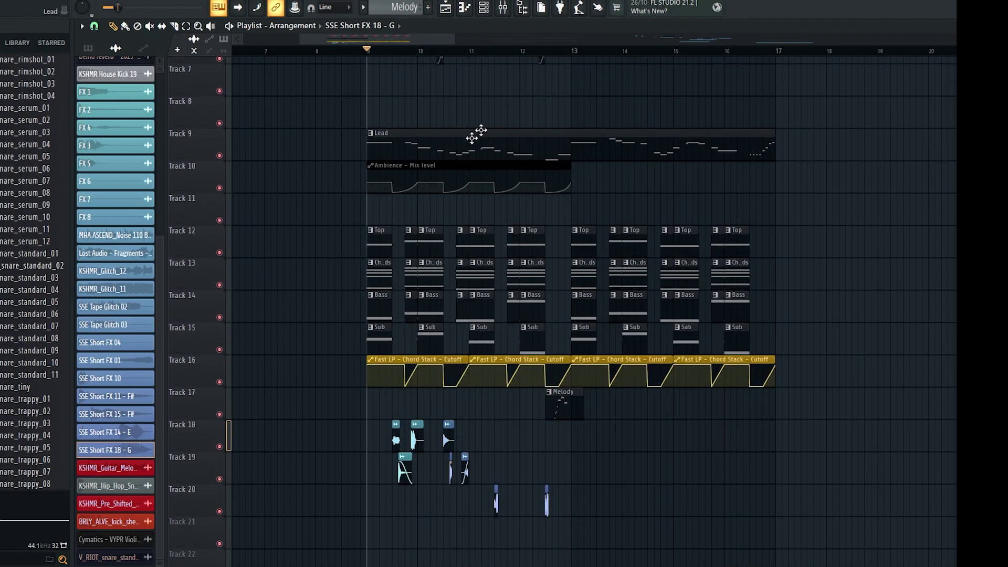
Duplicate the Ambience - Mix level automation clip so that it also covers bars 13 to 16
drag(621, 512, 480, 480)
ctrl+click(562, 486)
drag(526, 217, 540, 190)
key(ctrl+b)
ctrl+click(573, 203)
scroll(491, 424, down, 4)
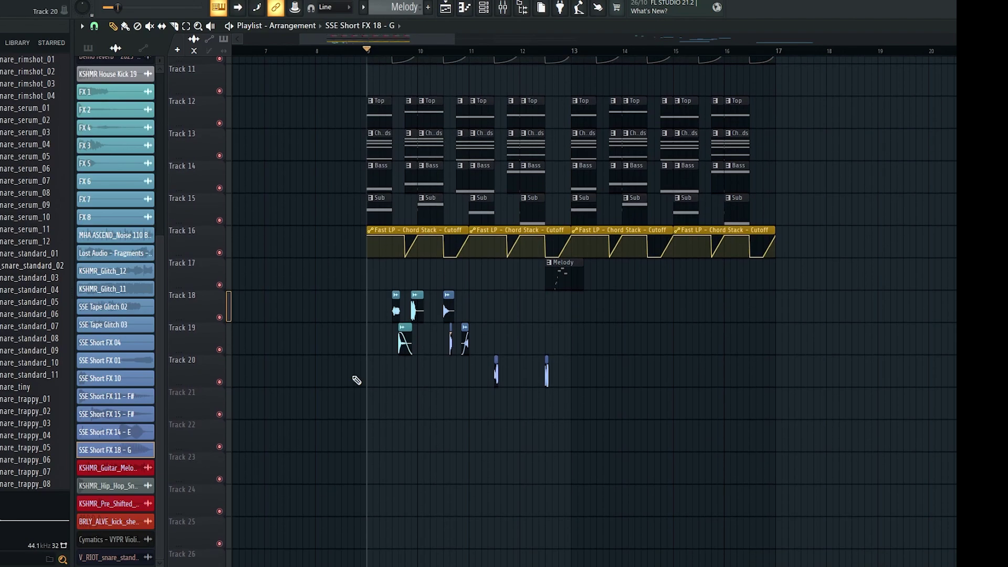
ctrl+click(608, 290)
drag(353, 377, 588, 390)
drag(607, 407, 393, 295)
ctrl+click(574, 344)
Insert one empty playlist track above the Top clips, between Track 11 and the chord group
scroll(514, 364, up, 5)
scroll(513, 368, up, 3)
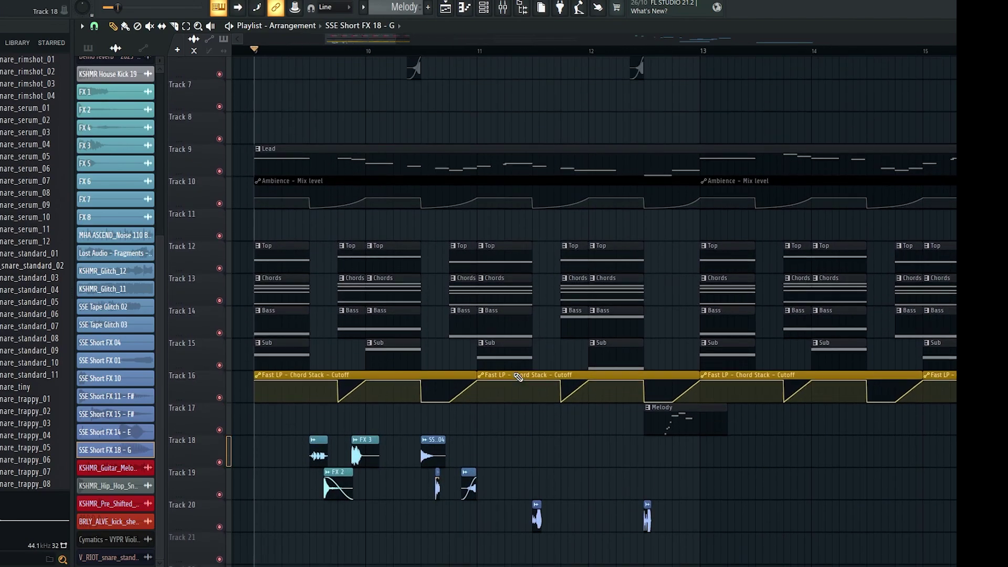
scroll(539, 333, down, 1)
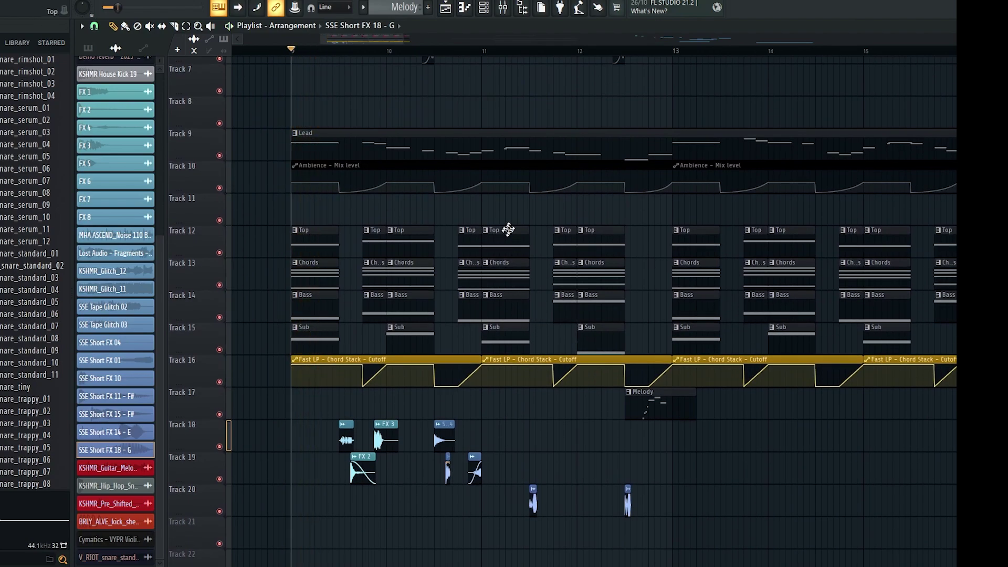
scroll(480, 152, up, 3)
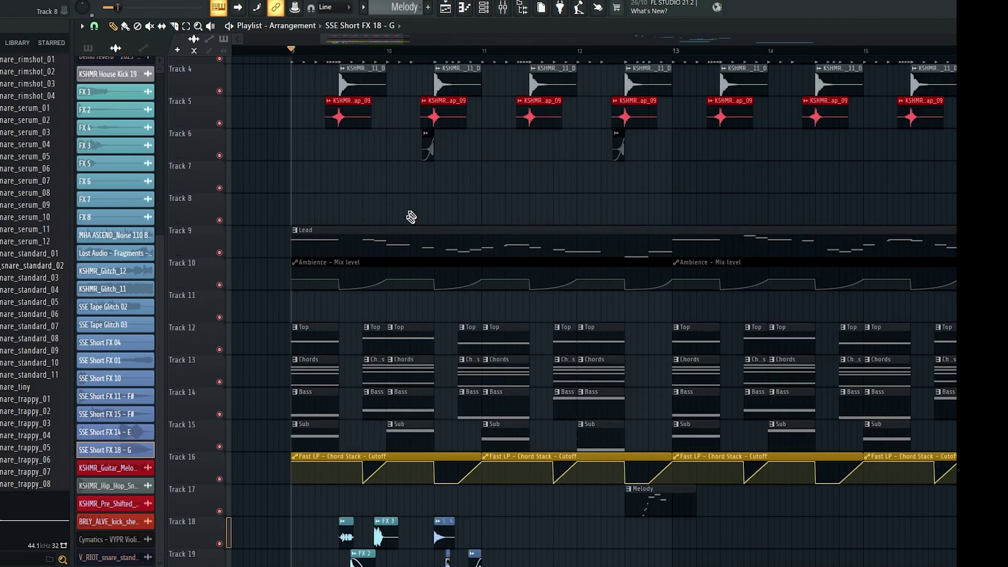
scroll(490, 229, down, 4)
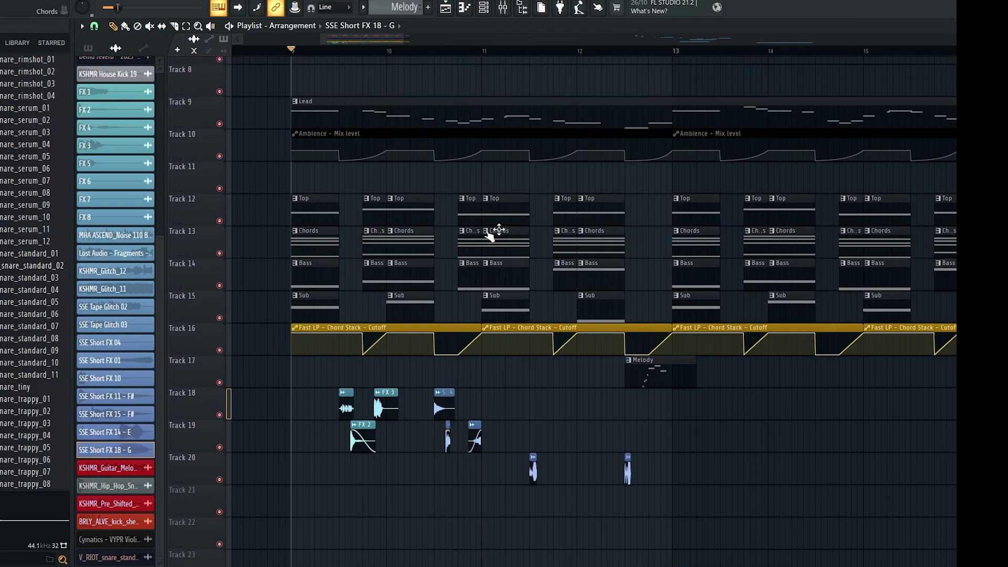
scroll(347, 227, up, 2)
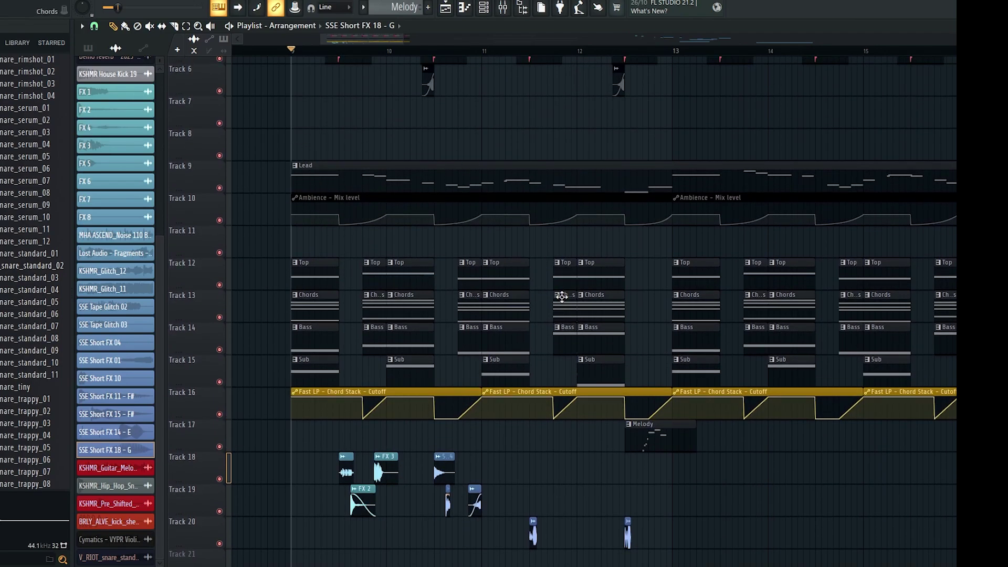
right_click(192, 258)
click(231, 489)
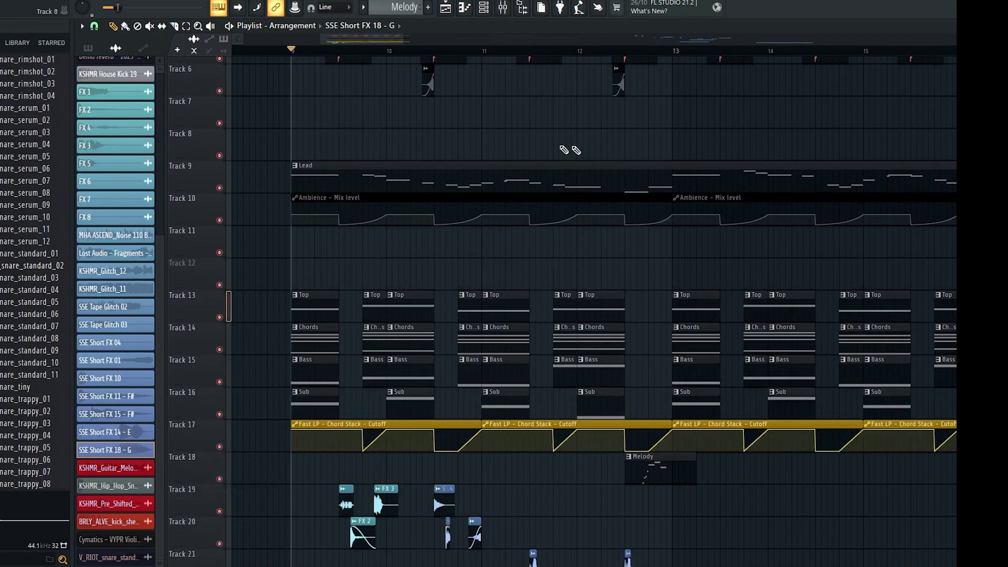
Review the arrangement from bar 9 on, from the drums and percussion through the lead and chord group to the effect clips
scroll(494, 405, down, 3)
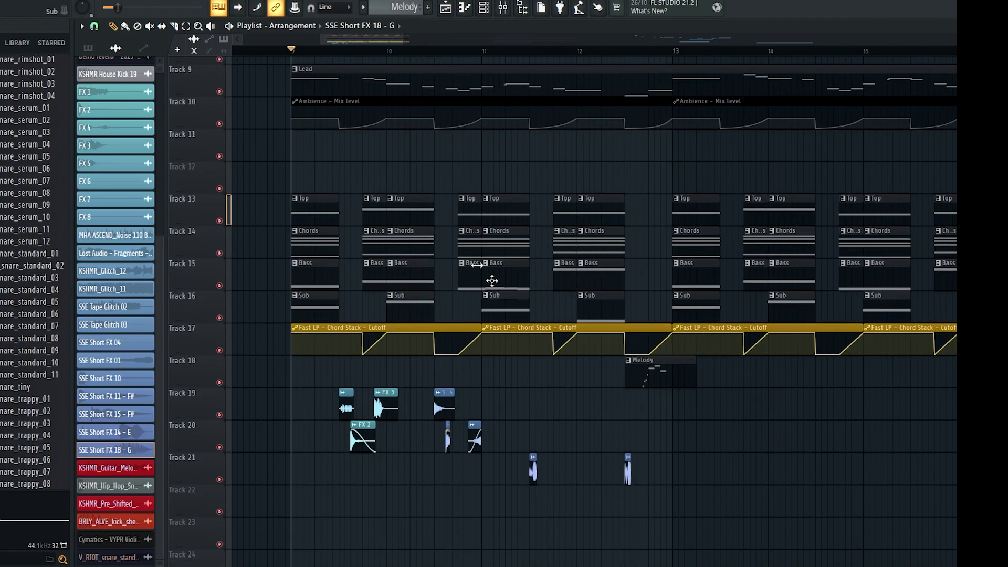
scroll(407, 218, up, 2)
scroll(640, 436, down, 1)
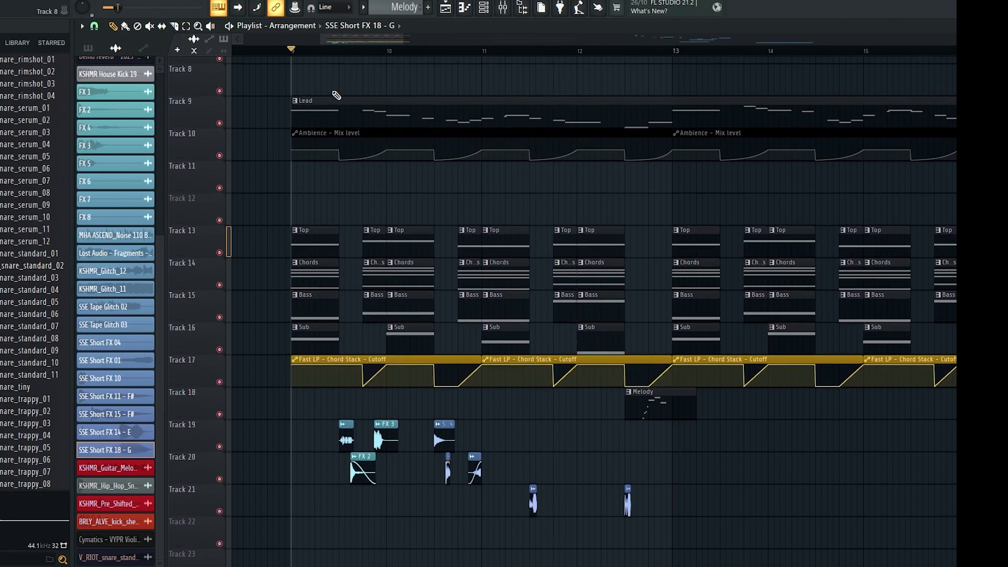
drag(352, 116, 582, 316)
drag(655, 346, 314, 115)
ctrl+click(341, 195)
drag(598, 208, 308, 321)
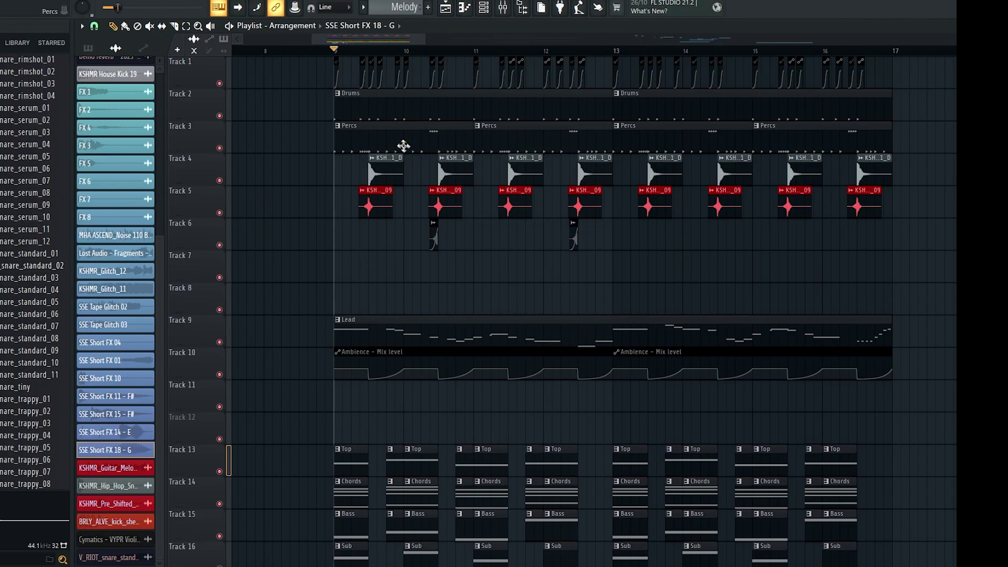
scroll(341, 68, down, 2)
scroll(347, 186, up, 2)
scroll(364, 198, down, 6)
ctrl+scroll(371, 323, up, 2)
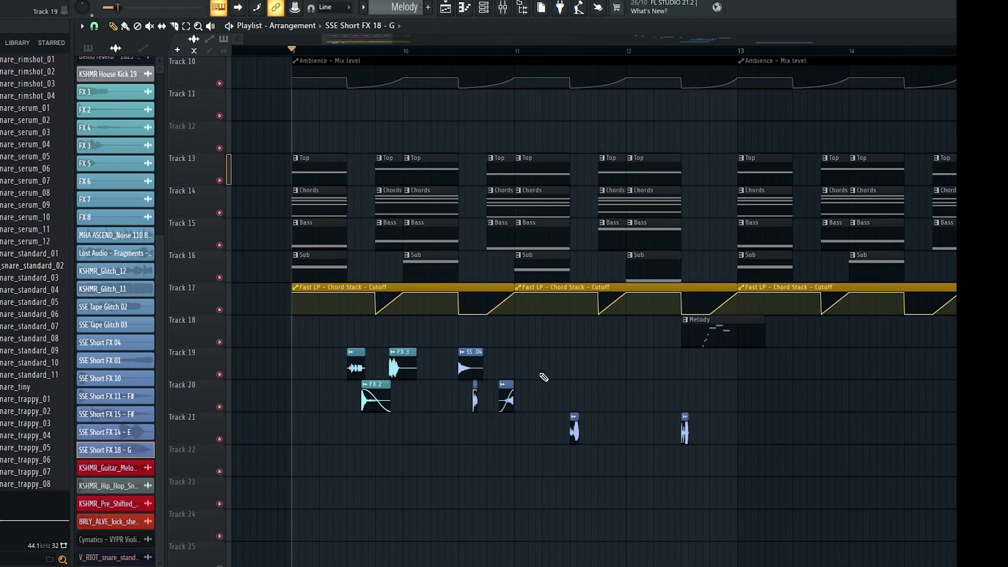
Collapse the open V_RIOT drum folders and vocal sample pack folders in the sample browser
ctrl+scroll(555, 356, down, 3)
scroll(12, 163, up, 8)
click(10, 155)
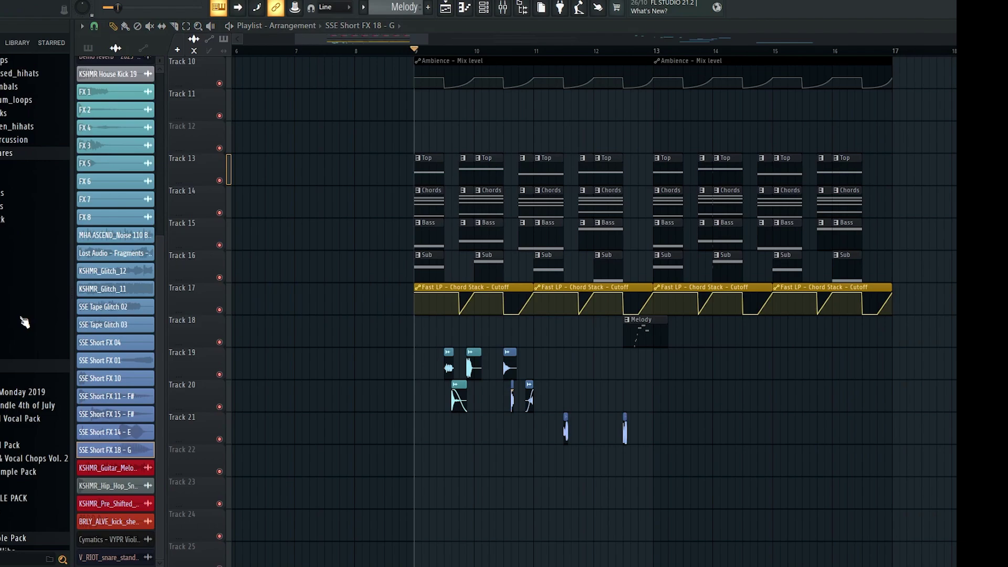
scroll(31, 318, up, 3)
scroll(8, 152, up, 4)
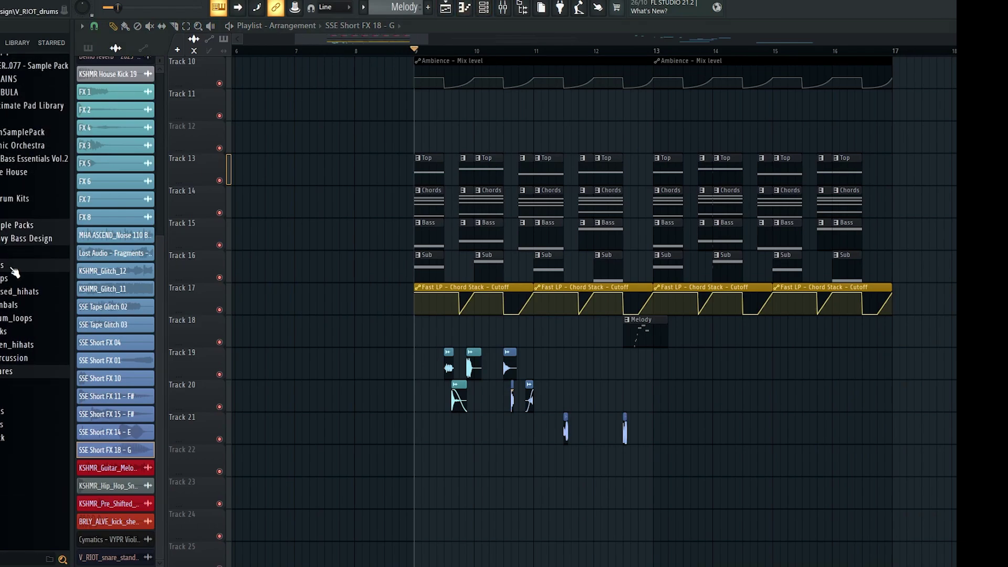
click(11, 267)
scroll(8, 336, down, 9)
click(3, 401)
scroll(3, 401, down, 2)
click(9, 368)
click(13, 380)
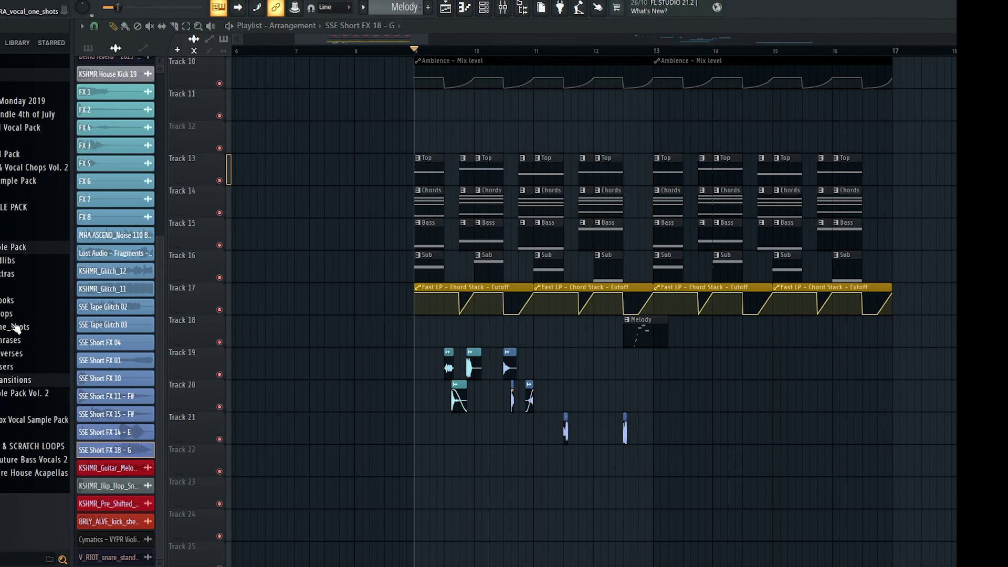
click(16, 309)
Place the KSHMR Medium Sweep 06 - Clean sample on Track 23 so that it ends at bar 13
scroll(19, 236, up, 4)
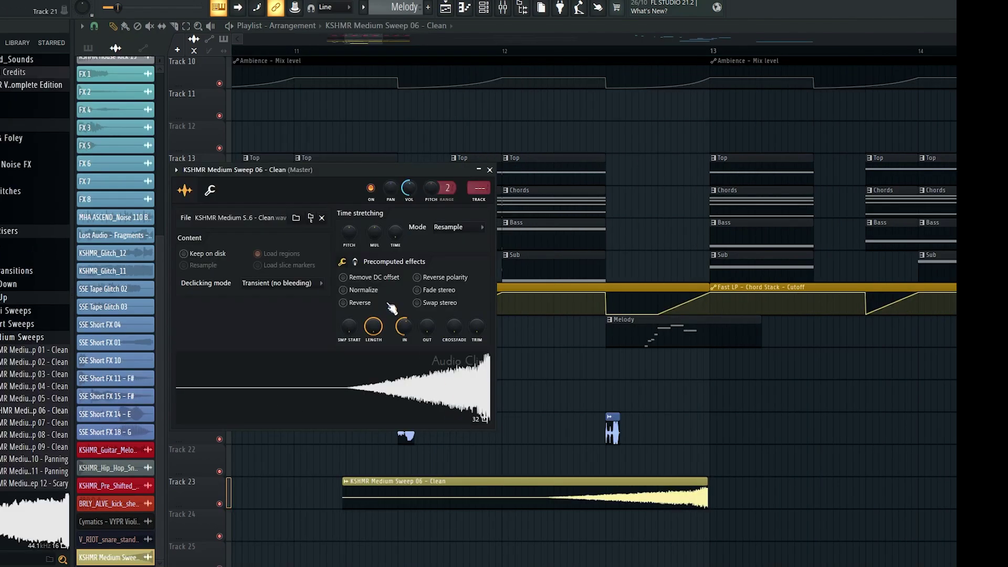
click(649, 443)
scroll(649, 443, down, 2)
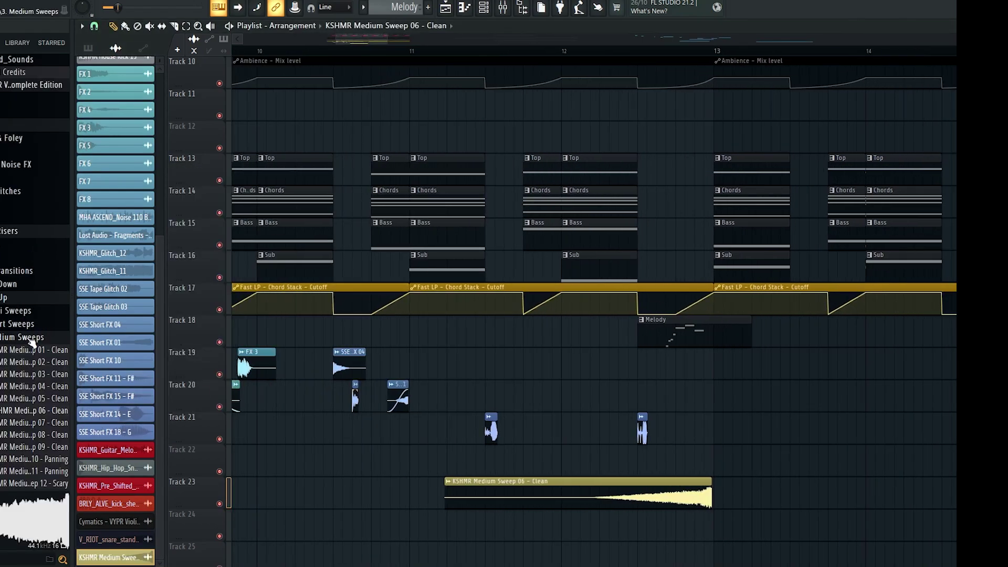
Switch from the Medium Sweeps folder to the downward sweeps folder and audition Sweep Down 05 and 01
click(30, 340)
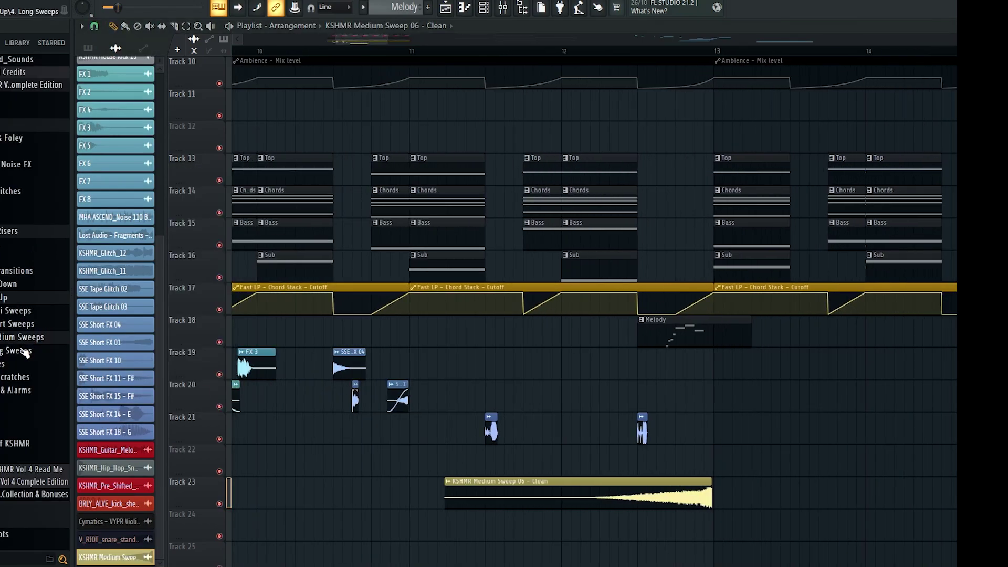
click(8, 284)
click(10, 302)
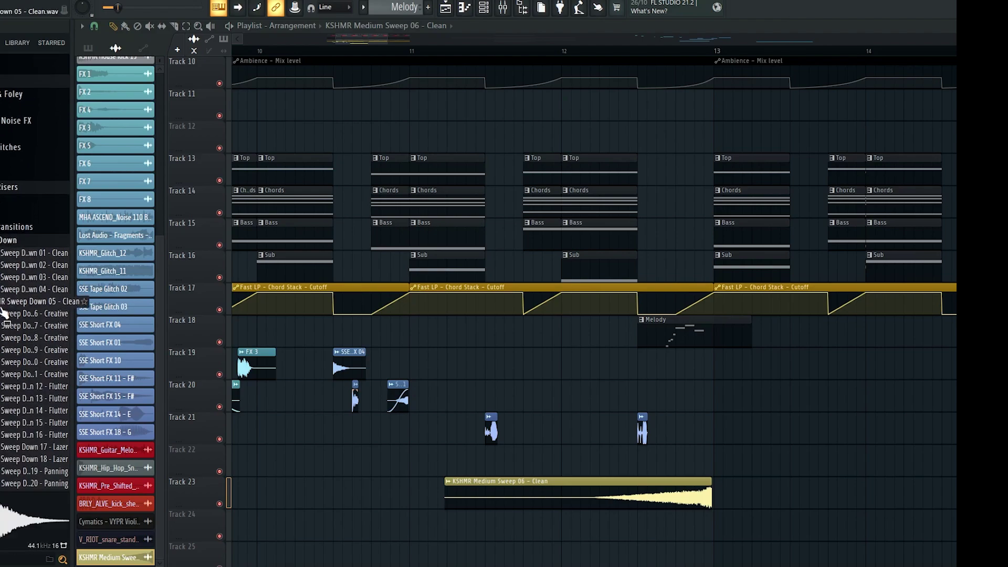
click(18, 254)
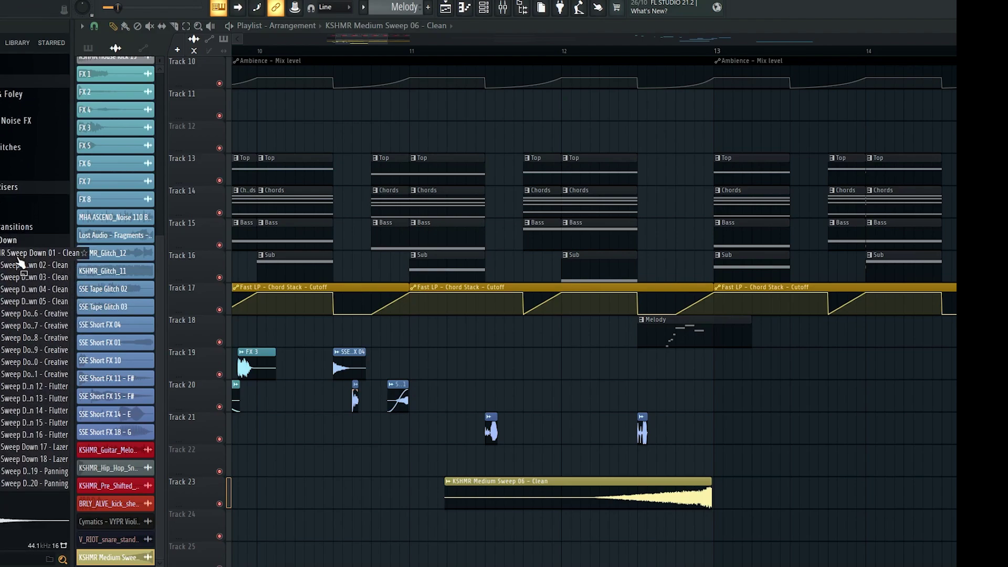
click(15, 329)
Place KSHMR Sweep Down 01 - Clean on Track 24, starting at bar 9, and check its channel settings
drag(24, 255, 320, 518)
scroll(470, 518, down, 3)
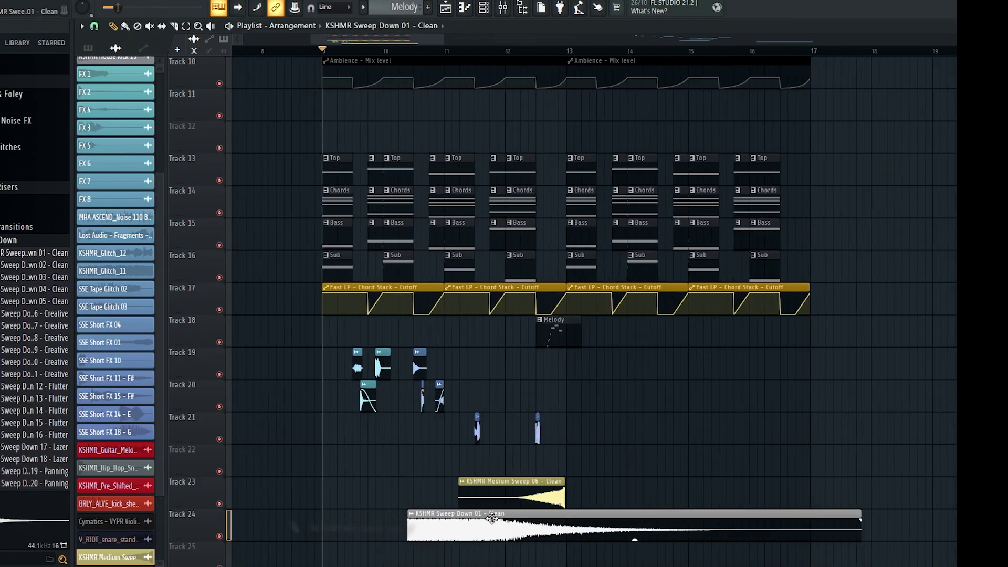
drag(492, 519, 347, 530)
scroll(356, 525, up, 3)
double_click(347, 529)
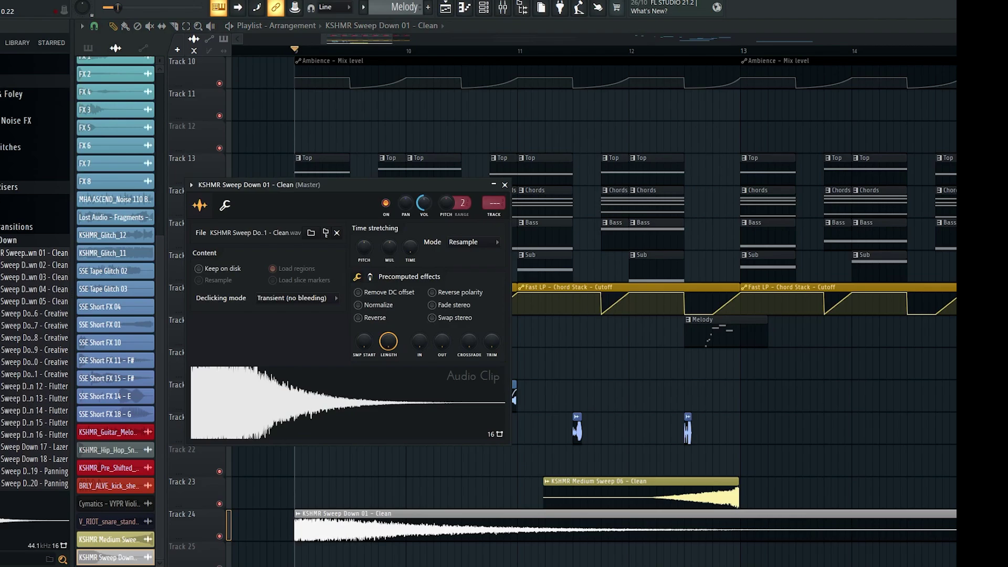
click(504, 185)
Shorten the end of the KSHMR Sweep Down 01 - Clean clip on Track 24 and play it from bar 9
scroll(672, 402, down, 4)
scroll(737, 413, down, 3)
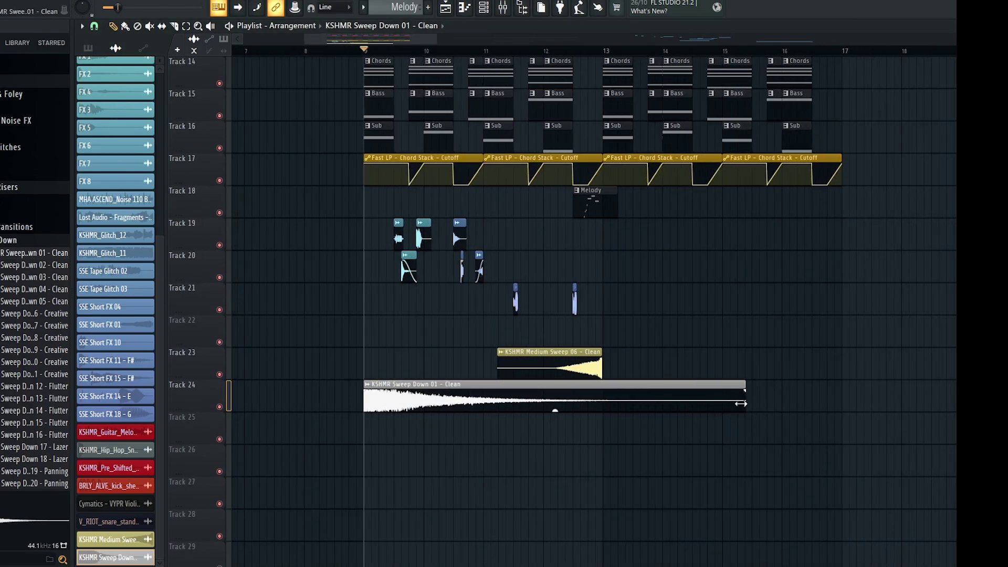
drag(740, 403, 452, 403)
scroll(404, 257, up, 3)
double_click(362, 399)
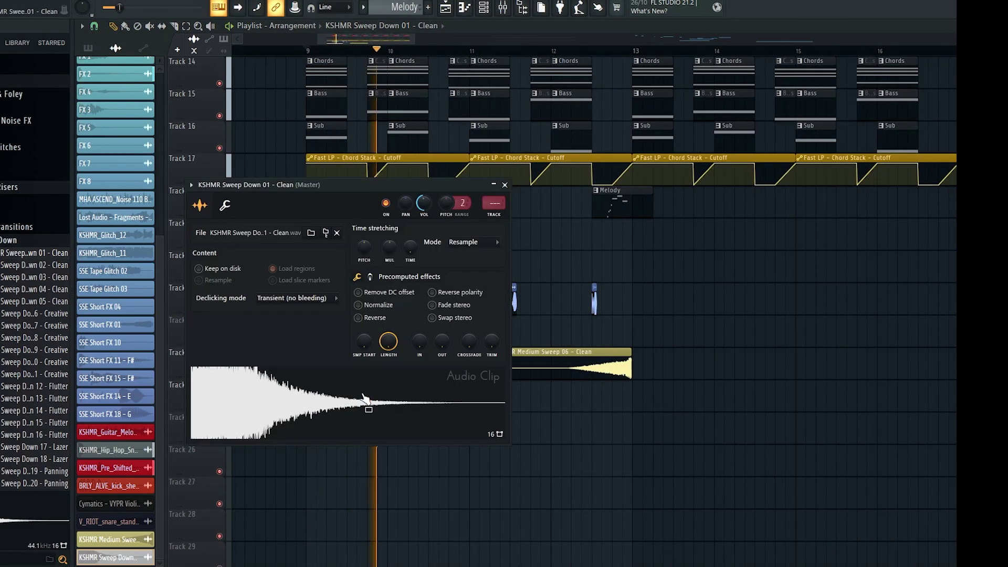
key(Escape)
key(space)
Give the Sweep Down 01 clip a gain of -3.2 dB, a long fade-out and an end just before bar 11
drag(308, 407, 242, 409)
drag(286, 406, 346, 407)
drag(498, 392, 465, 400)
key(space)
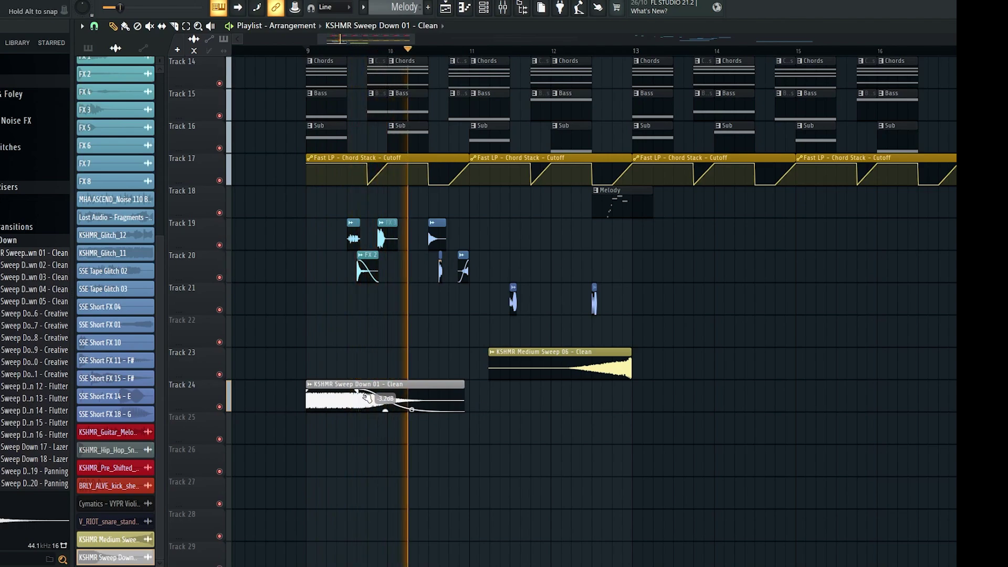
drag(359, 390, 280, 401)
key(space)
double_click(375, 398)
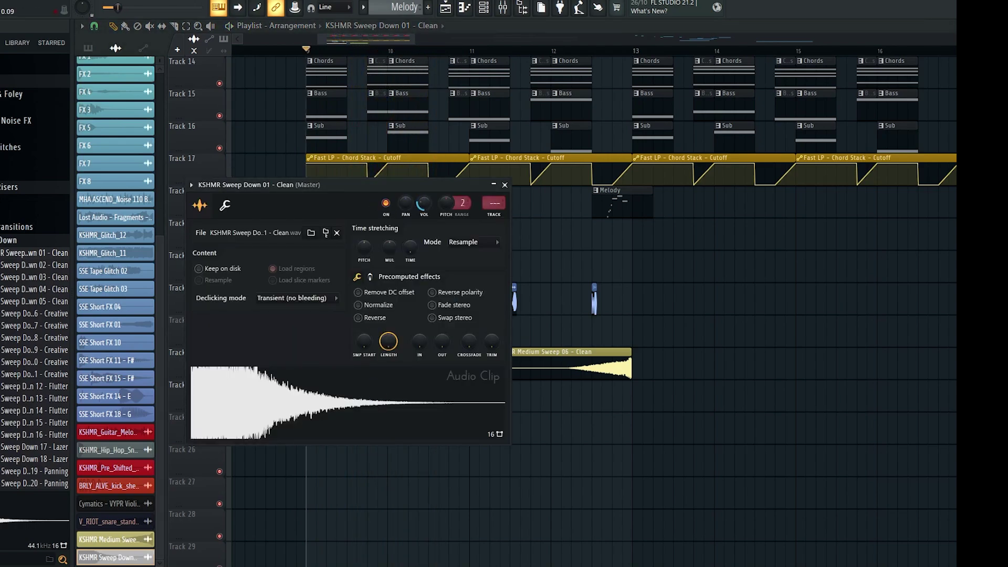
Play the drop from bar 9 to check both sweeps against the chords and effect clips
double_click(550, 351)
key(space)
right_click(560, 241)
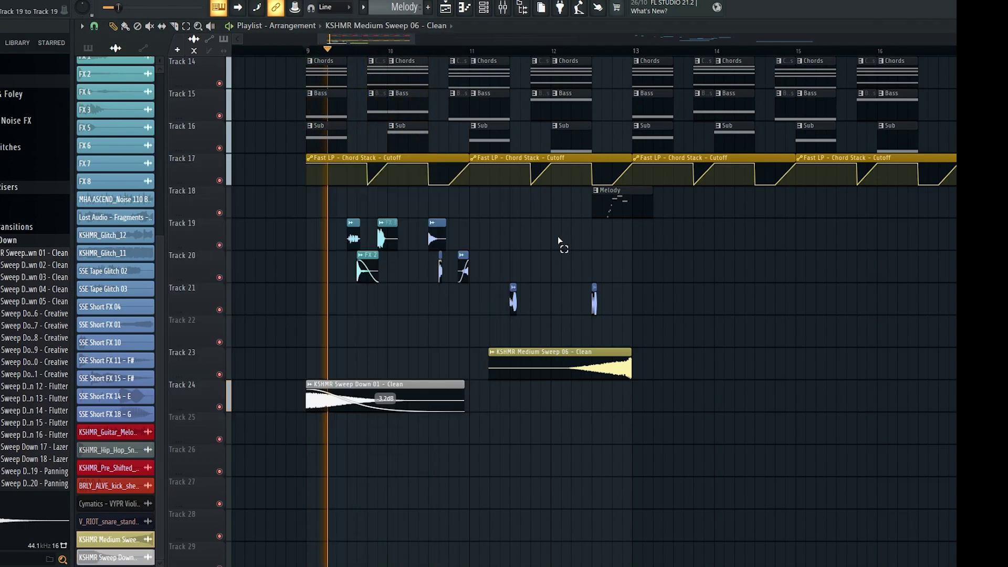
scroll(517, 314, down, 2)
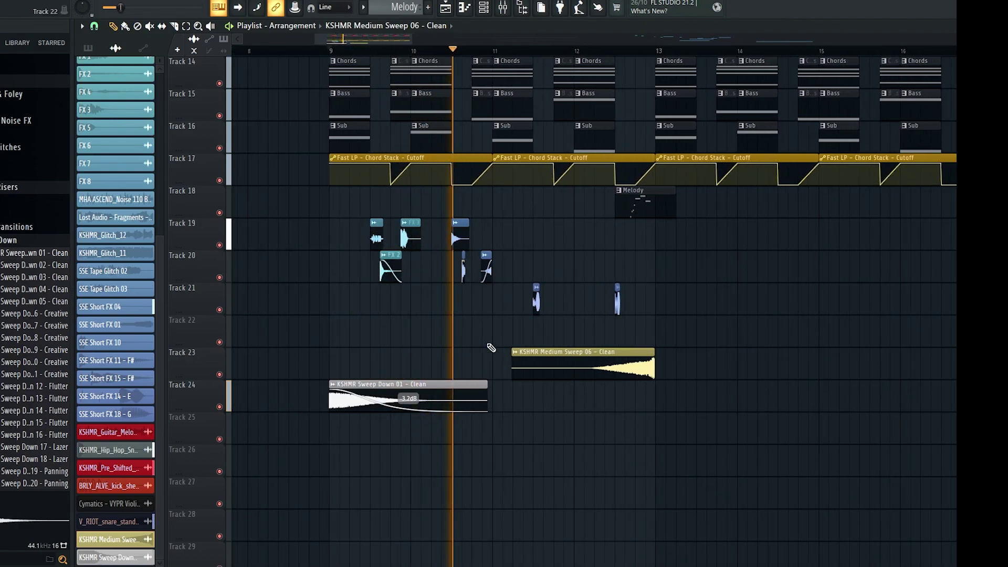
scroll(491, 349, up, 2)
scroll(32, 263, up, 5)
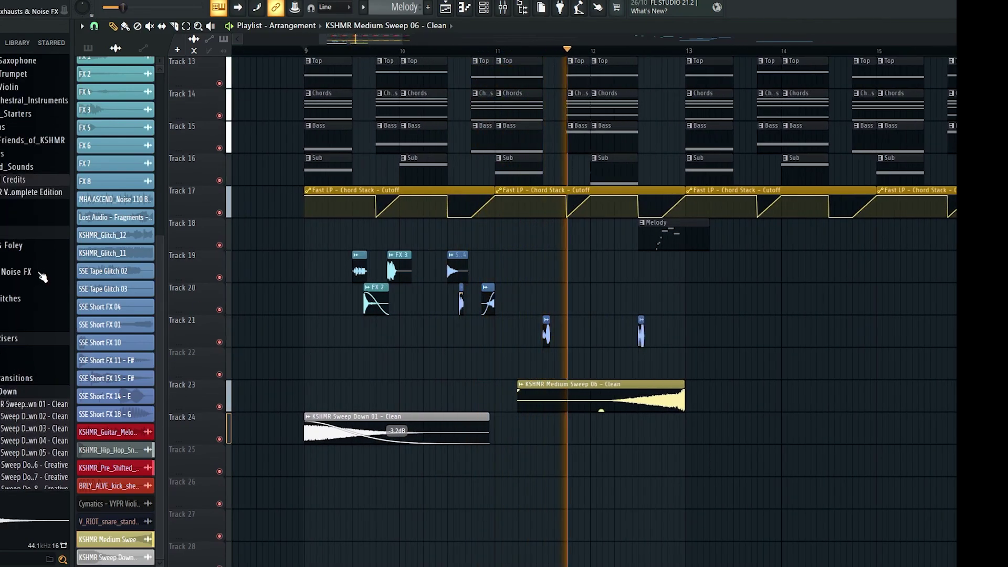
scroll(2, 264, up, 1)
key(space)
Find KSHMR_Ride_06 among the KSHMR rides and lay faded clips every half bar on Track 7, from beat 2 of bar 9 into bar 15
scroll(2, 264, down, 4)
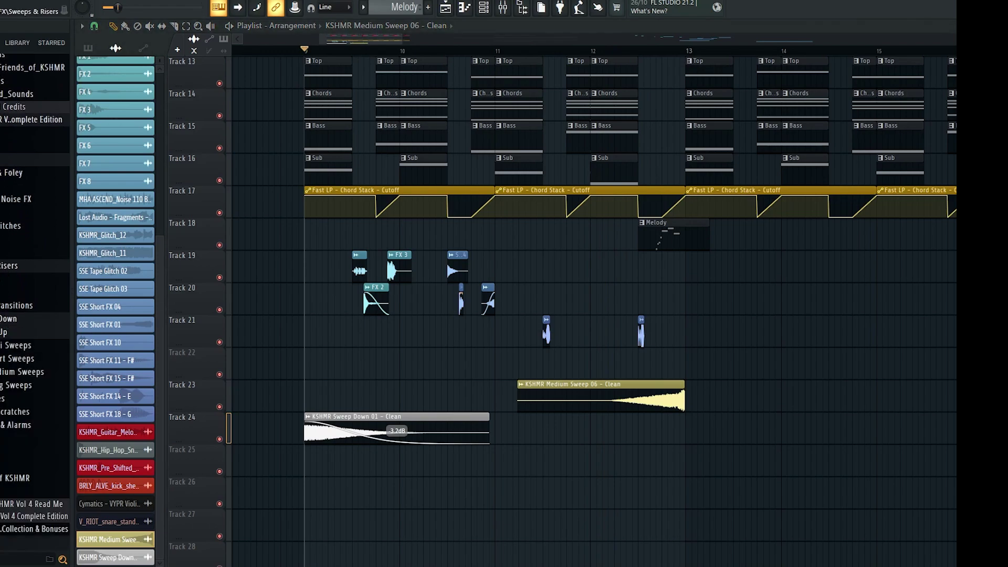
click(2, 265)
scroll(3, 279, up, 15)
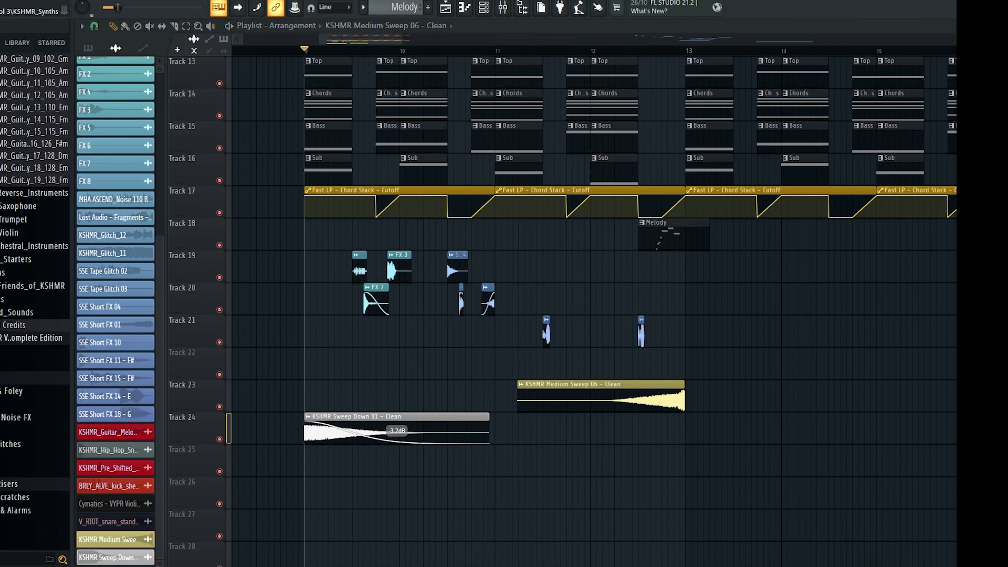
scroll(4, 278, up, 8)
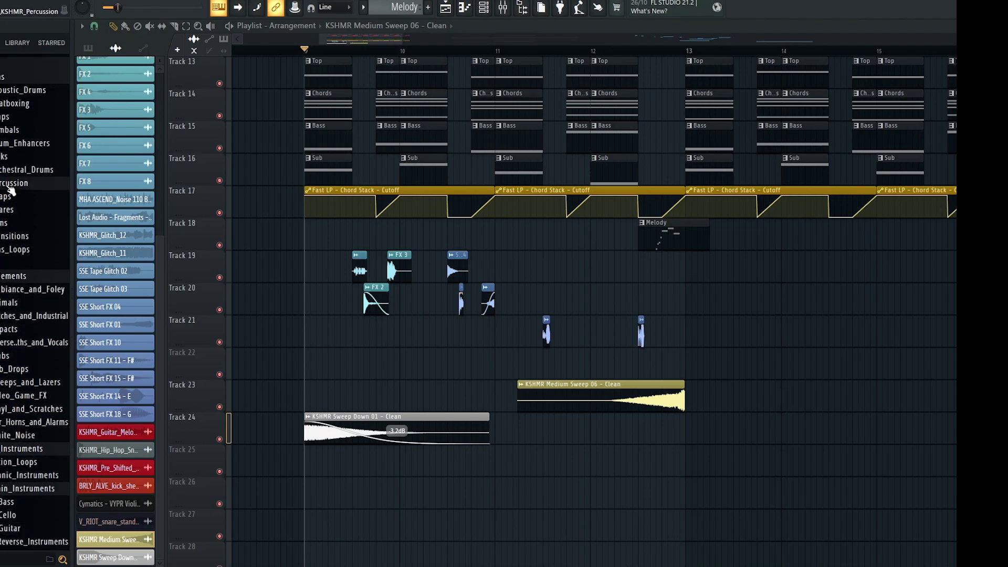
click(6, 182)
click(22, 270)
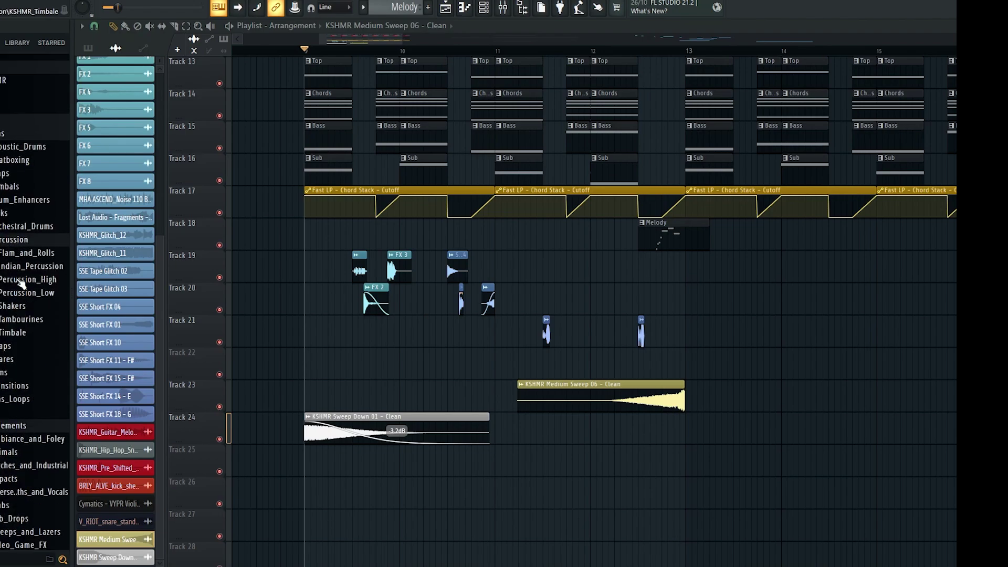
scroll(21, 273, up, 1)
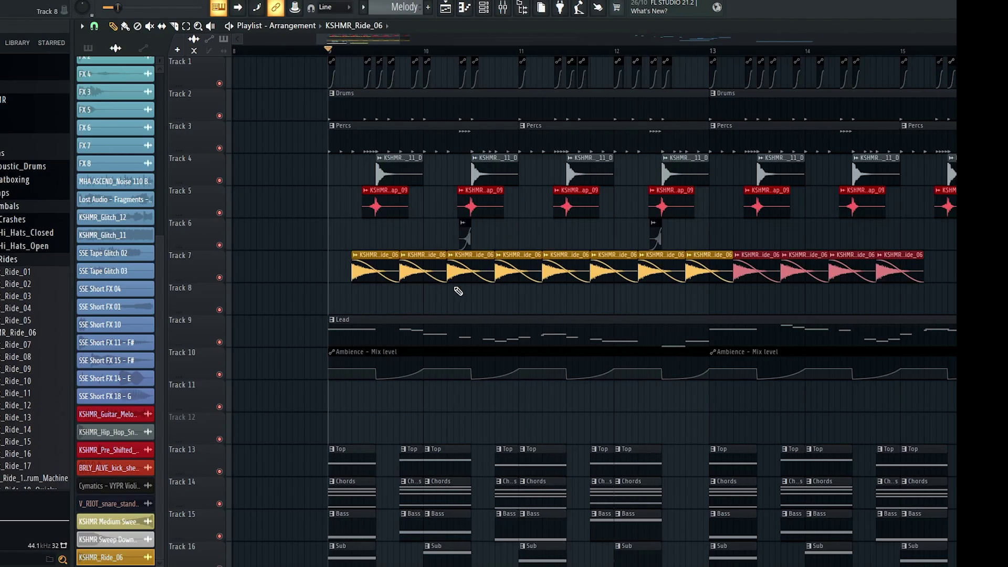
key(space)
key(ctrl+d)
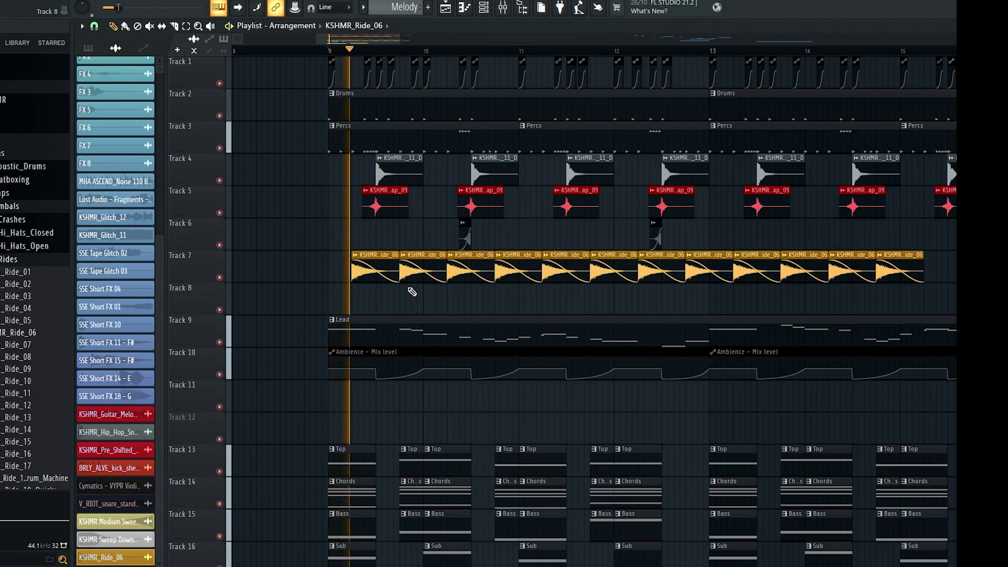
Open the KSHMR_Ride_06 channel settings and listen to the ride pattern within the drop
scroll(406, 297, up, 2)
double_click(439, 263)
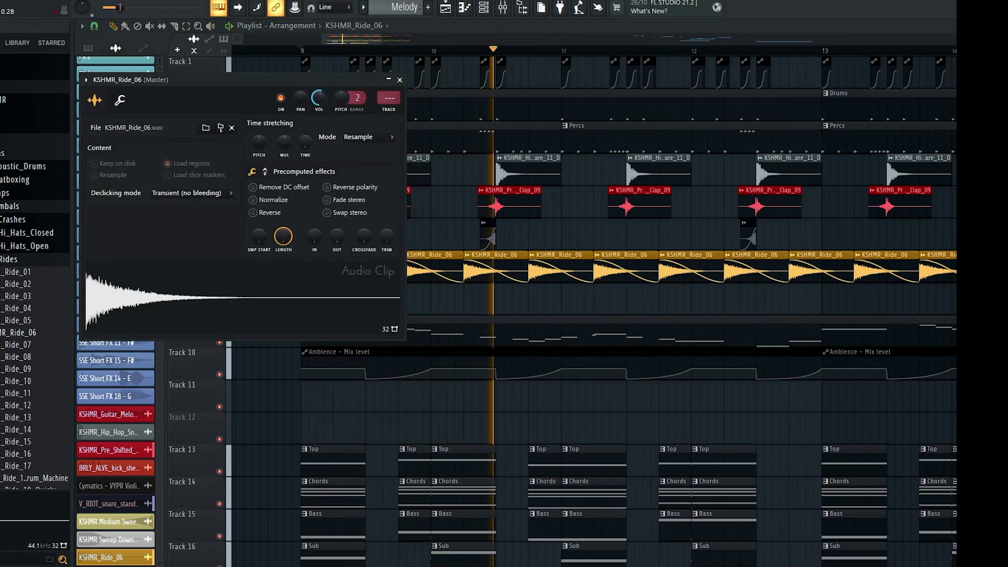
scroll(458, 300, down, 2)
scroll(636, 291, down, 3)
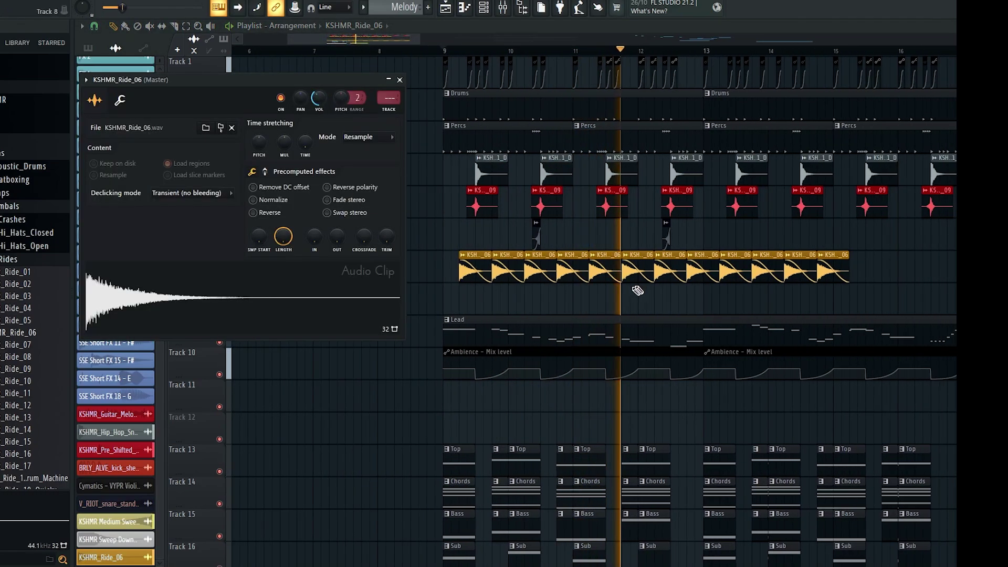
scroll(655, 285, down, 2)
scroll(656, 231, up, 3)
key(Escape)
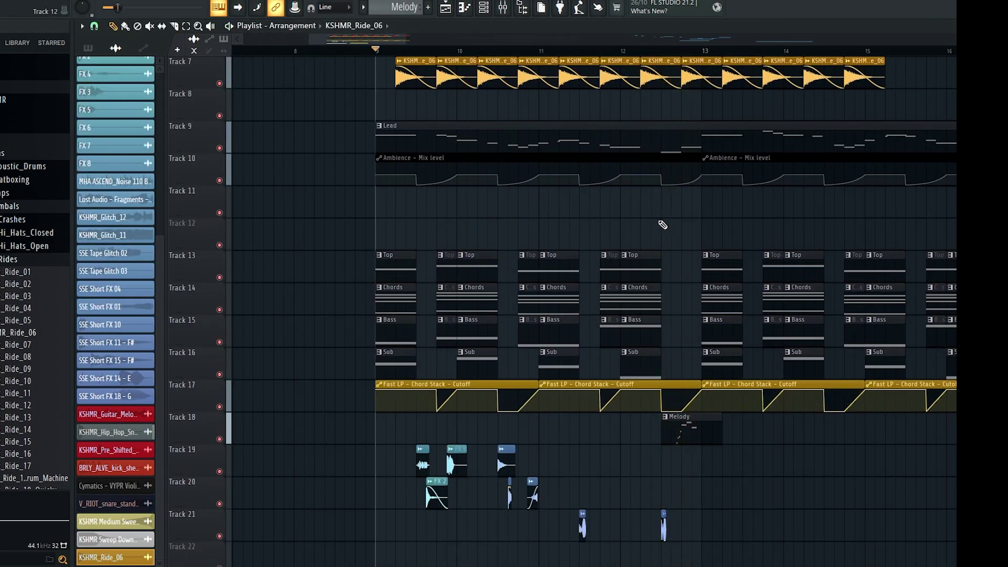
key(space)
Switch to the KSHMR Crashes folder and place KSHMR_Crash_06 on Track 26 at bar 9
scroll(428, 335, down, 3)
click(8, 259)
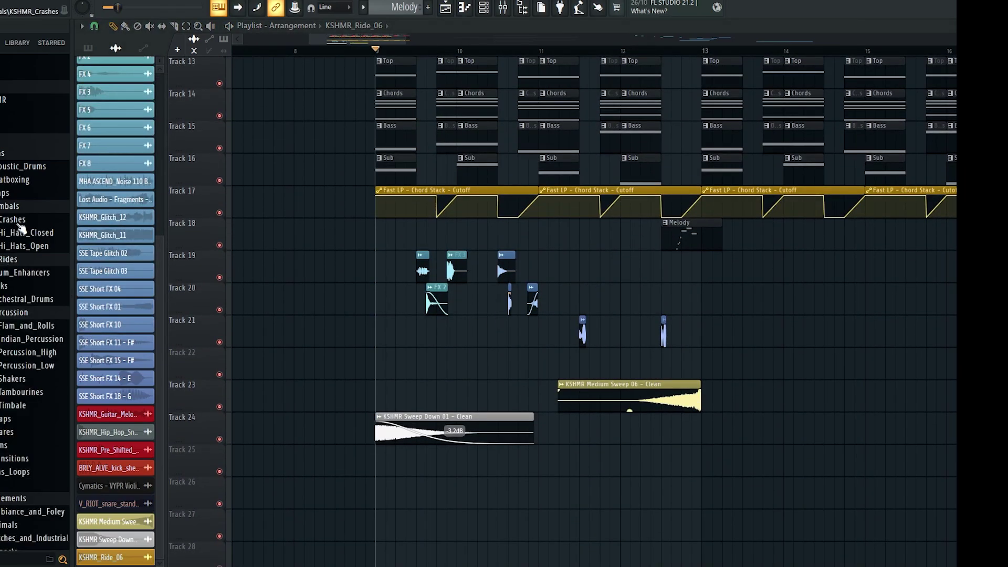
click(19, 223)
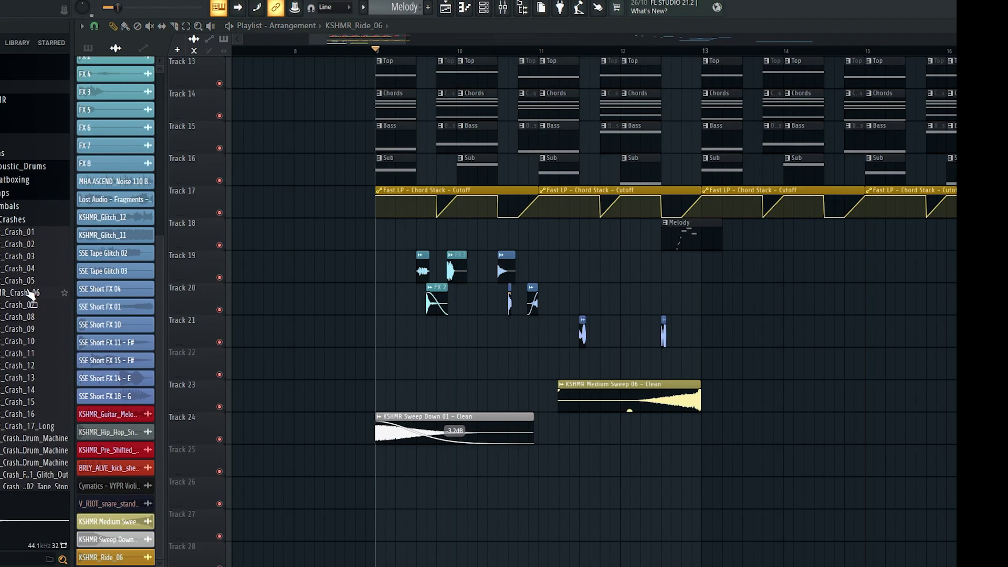
drag(92, 314, 387, 500)
scroll(398, 497, up, 3)
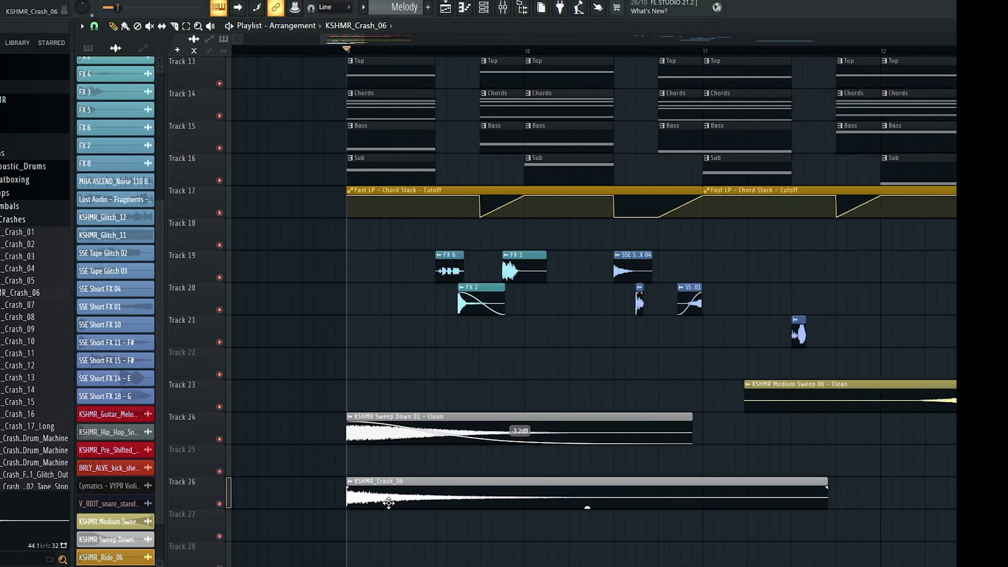
Open the KSHMR_Crash_06 channel settings and play the drop to check the crash's level
double_click(387, 500)
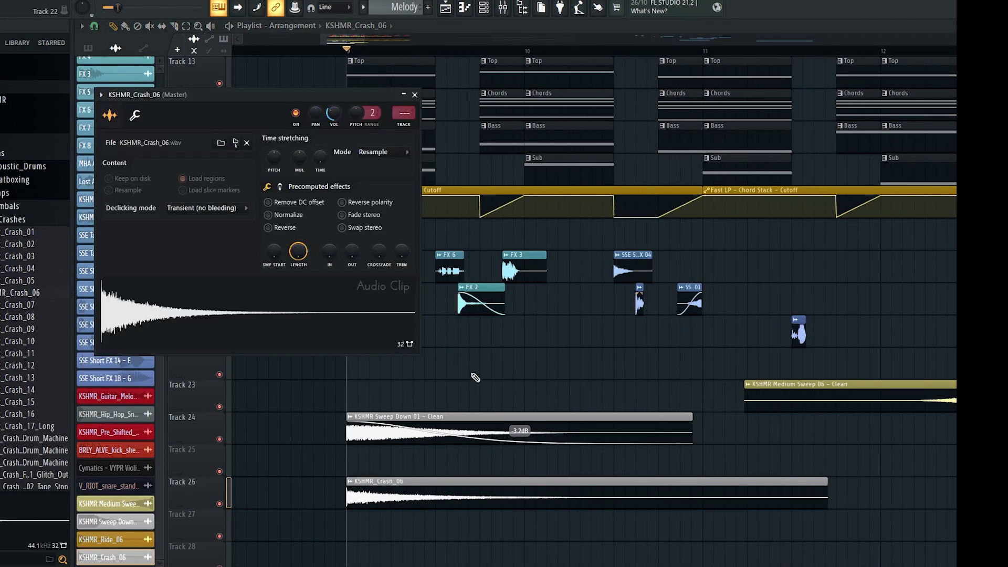
key(space)
key(space)
key(space)
right_click(699, 521)
scroll(403, 487, down, 3)
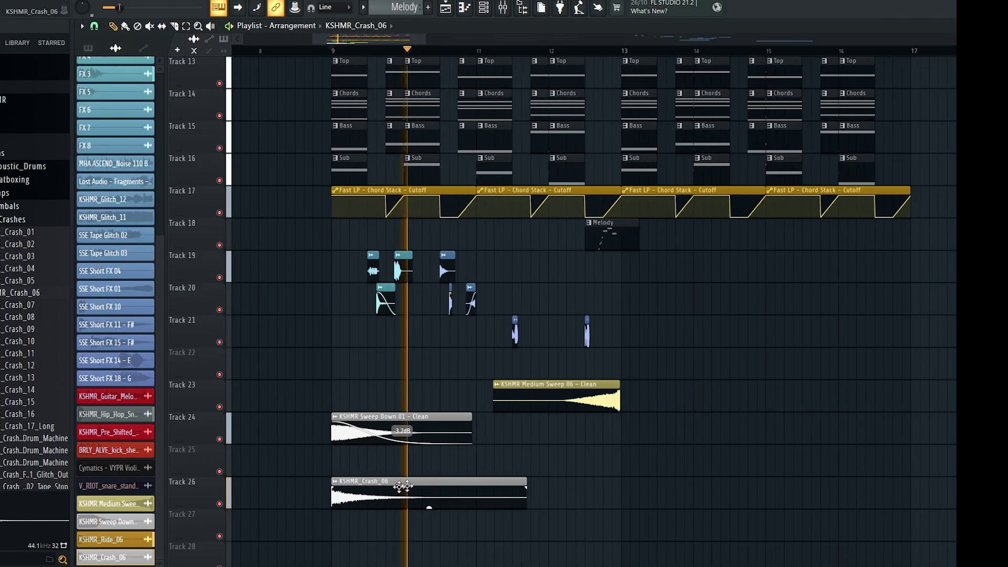
Copy the KSHMR_Crash_06 clip on Track 26 to bar 13
ctrl+click(403, 487)
key(ctrl+c)
scroll(675, 479, up, 5)
key(ctrl+v)
ctrl+click(655, 451)
scroll(654, 451, down, 4)
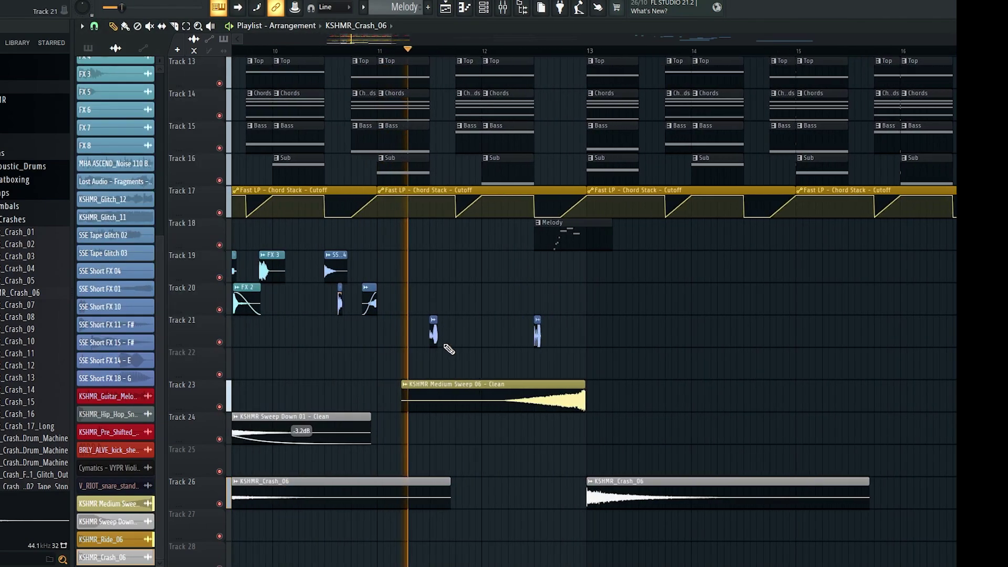
Route the SSE Short FX 18 - G channel to the FX 1 mixer track
scroll(449, 349, up, 3)
double_click(426, 334)
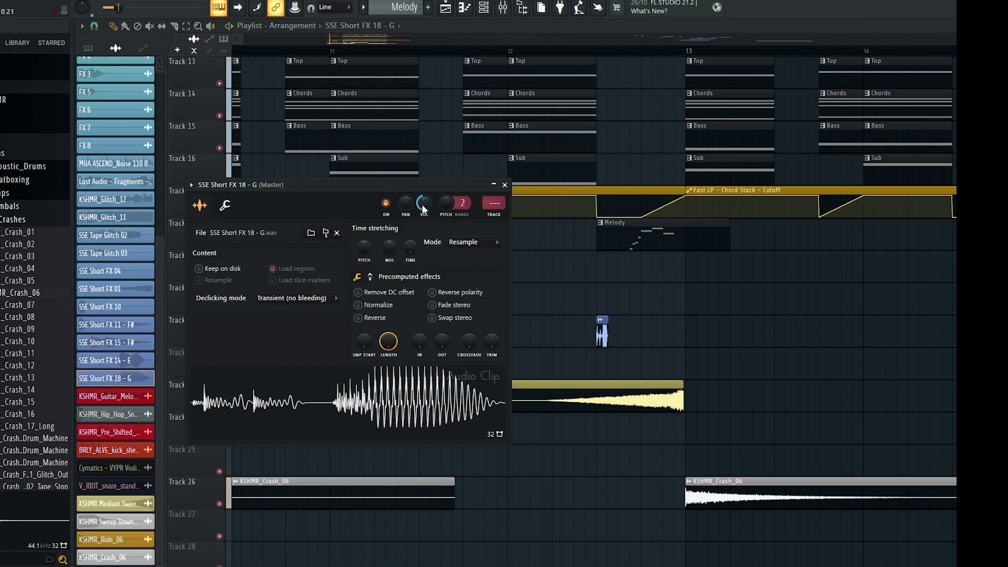
key(F9)
right_click(729, 336)
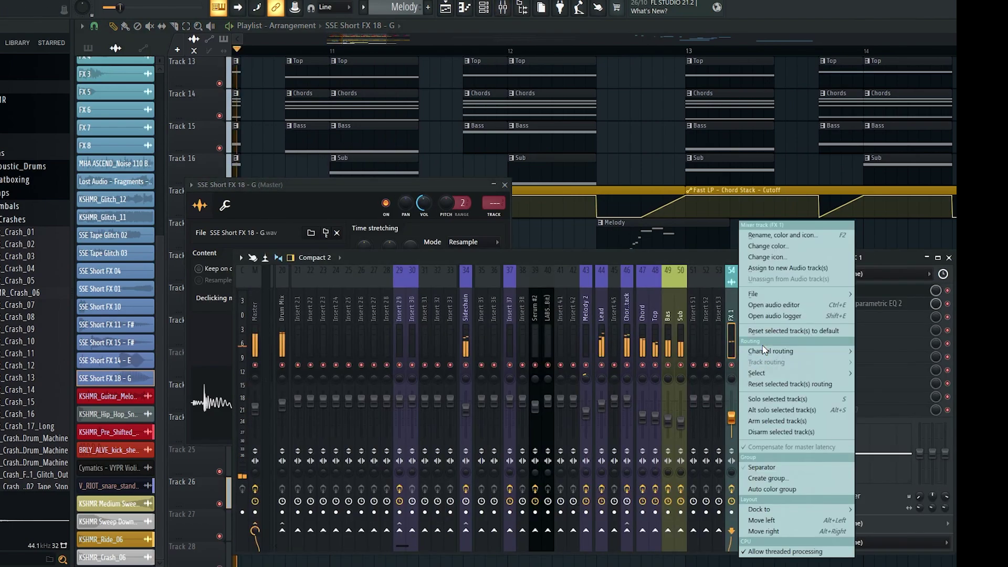
mouse_move(770, 351)
click(682, 347)
click(535, 138)
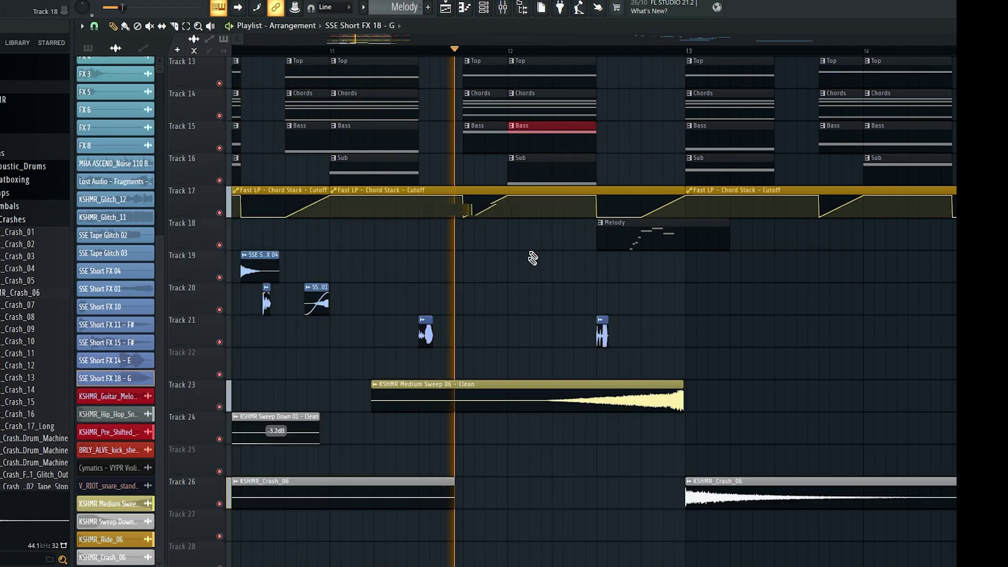
Examine the arrangement from bar 9 to bar 17 across the tracks while the drop plays
scroll(557, 304, down, 3)
scroll(557, 273, up, 3)
scroll(564, 294, down, 2)
scroll(569, 320, down, 3)
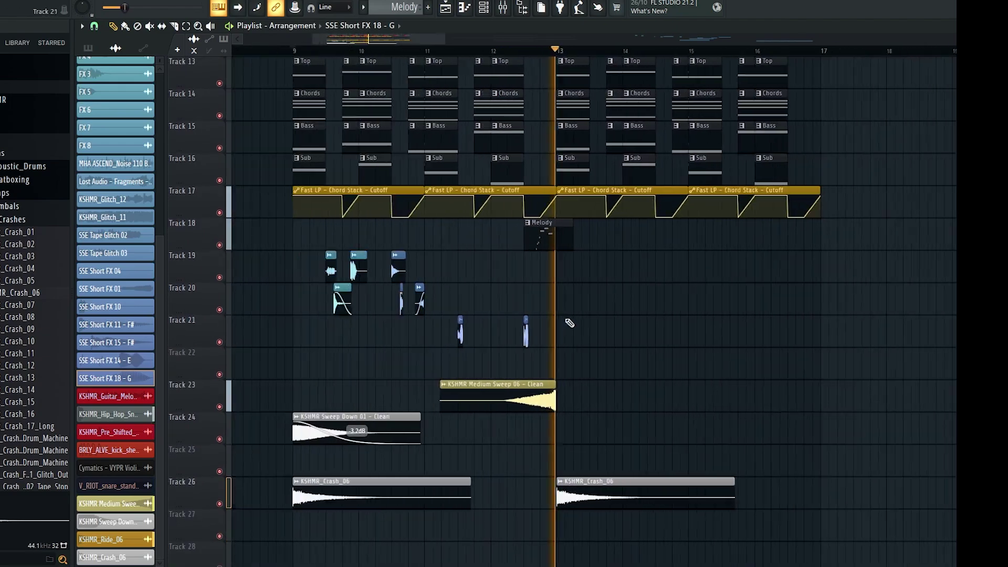
scroll(551, 294, up, 5)
scroll(551, 288, down, 6)
scroll(575, 308, up, 2)
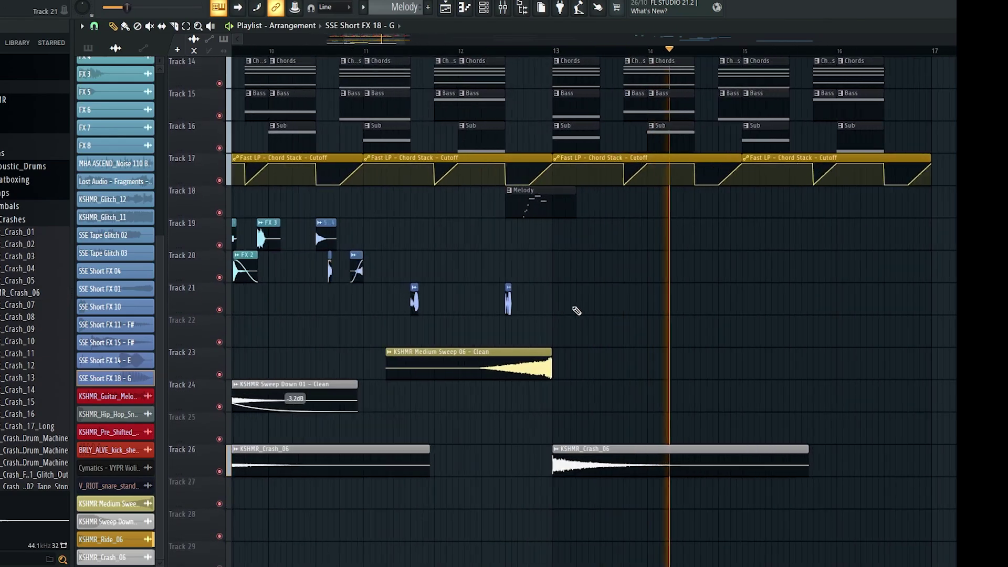
scroll(585, 311, down, 3)
scroll(624, 329, up, 13)
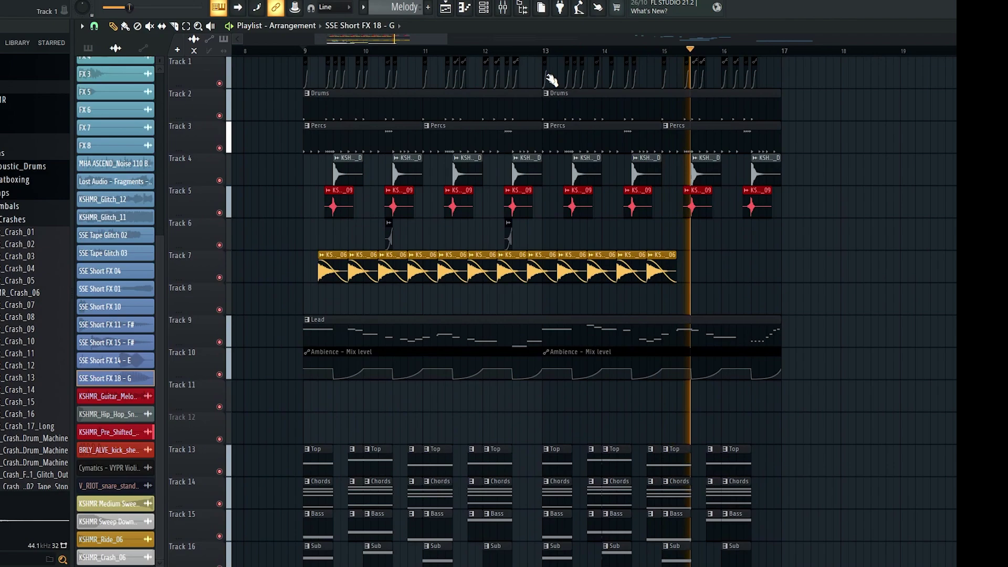
Try to move the volume automation clips on Track 1 from bar 13 onwards back to bar 9
drag(534, 56, 752, 90)
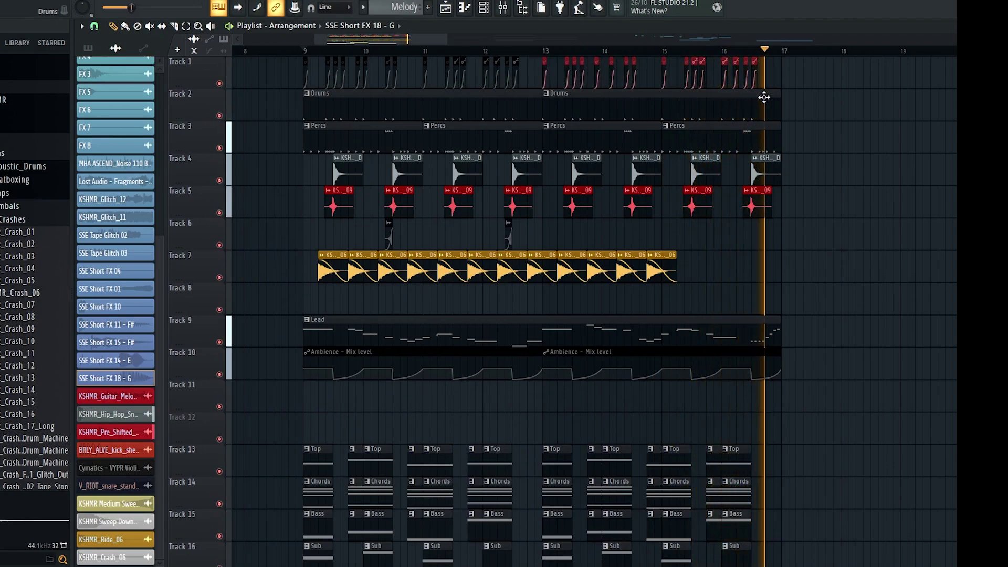
drag(574, 79, 314, 64)
scroll(535, 84, up, 10)
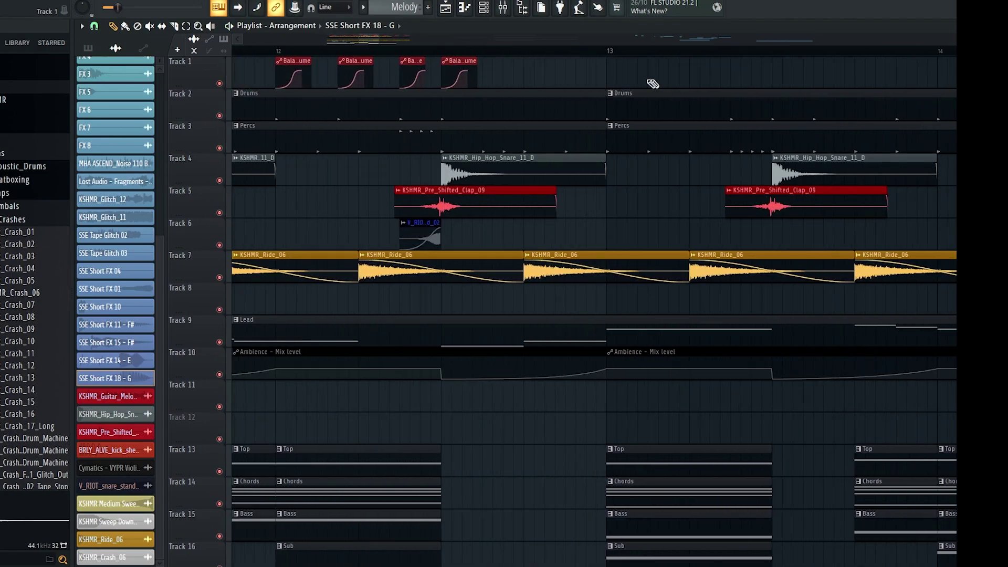
key(ctrl+z)
Duplicate the last four KSHMR_Ride_06 clips on Track 7 so the rides continue up to bar 17
scroll(544, 225, down, 7)
scroll(571, 231, down, 6)
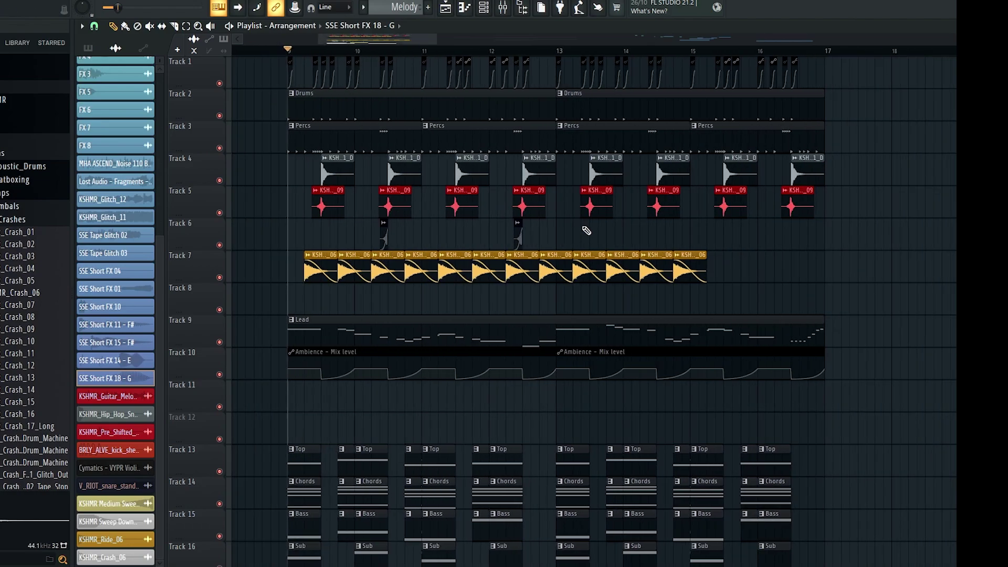
scroll(590, 326, up, 1)
drag(679, 313, 582, 279)
key(ctrl+b)
ctrl+click(761, 276)
ctrl+click(800, 252)
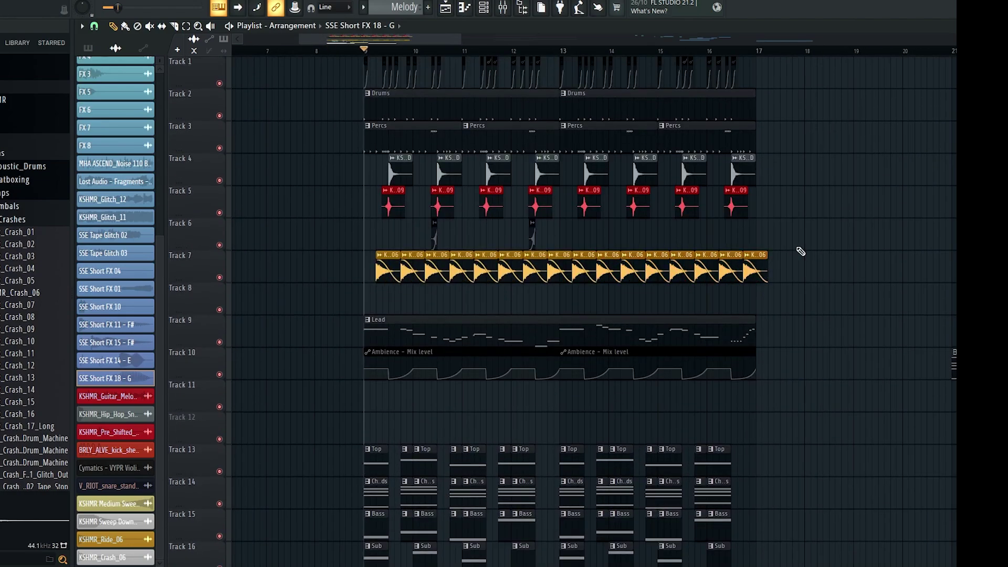
Insert an empty track above the short effect clips and create a new pattern named Vocal Chops
scroll(838, 235, down, 2)
scroll(466, 297, down, 3)
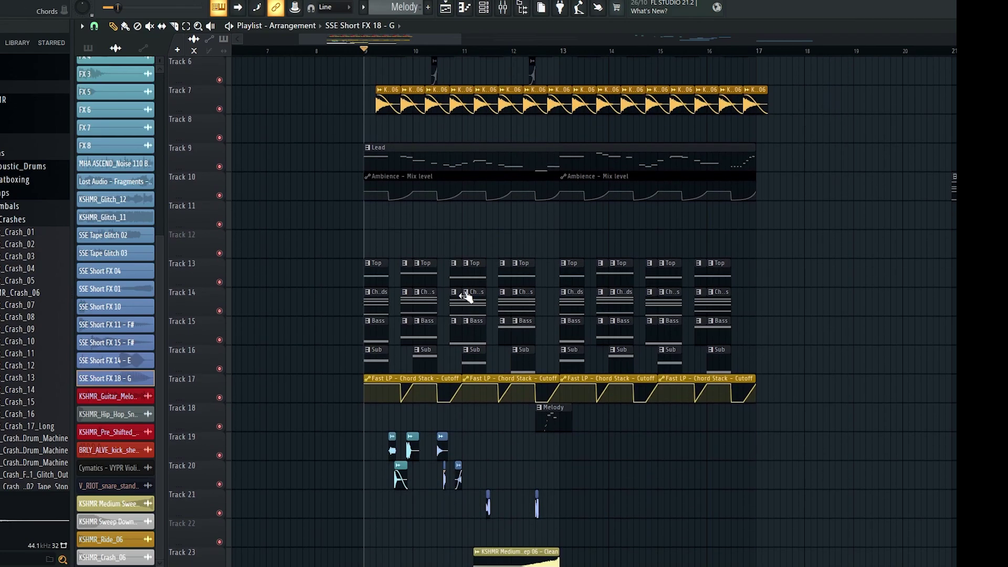
scroll(464, 225, down, 4)
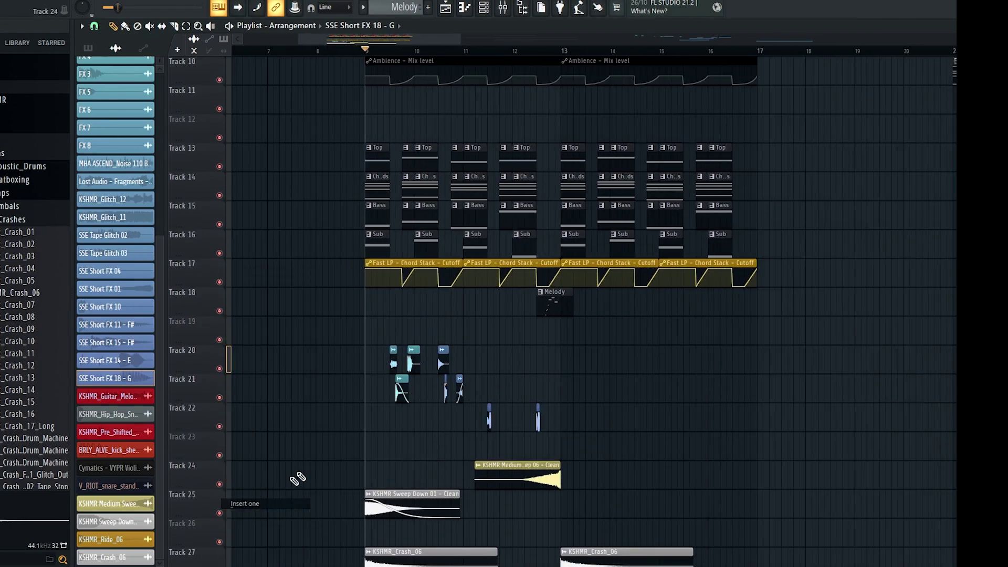
key(Caps_Lock)
click(427, 10)
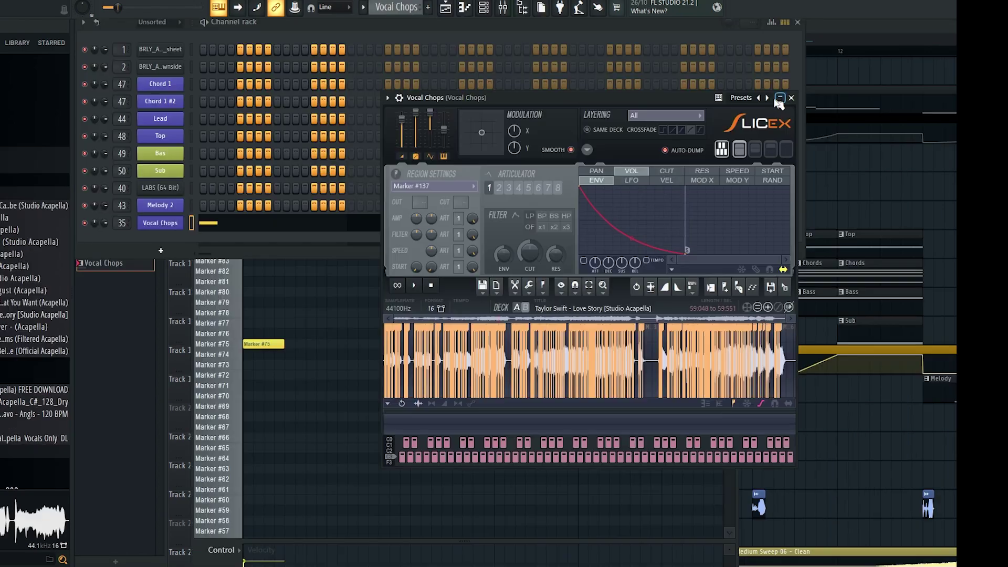
Reset the Vocal Chops Slicex to its Default preset and load the Taylor Swift - Love Story [Studio Acapella] file into it
click(758, 98)
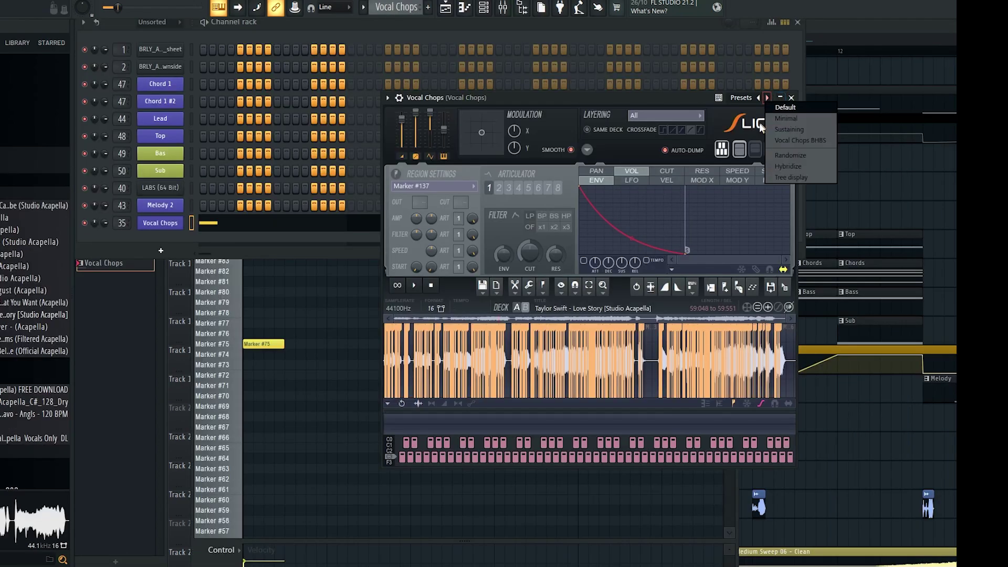
click(782, 108)
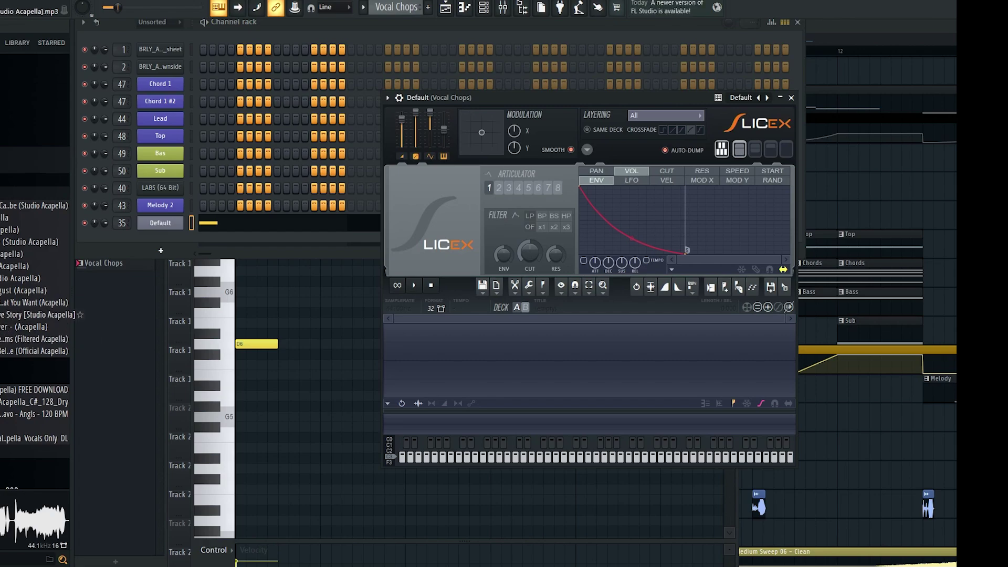
drag(31, 315, 625, 342)
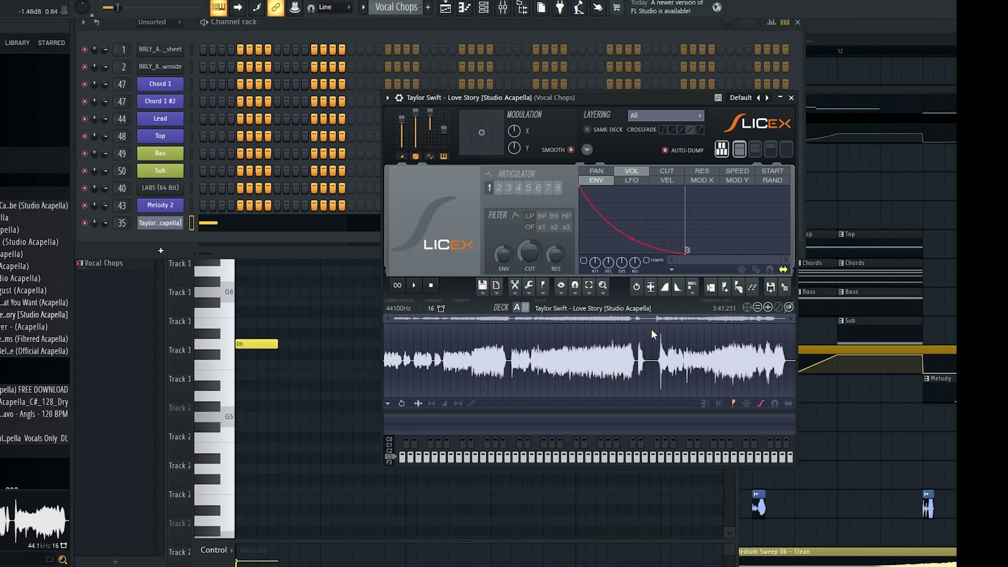
Auto-slice the loaded acapella into marker regions and examine the slices in the waveform
click(743, 292)
click(742, 289)
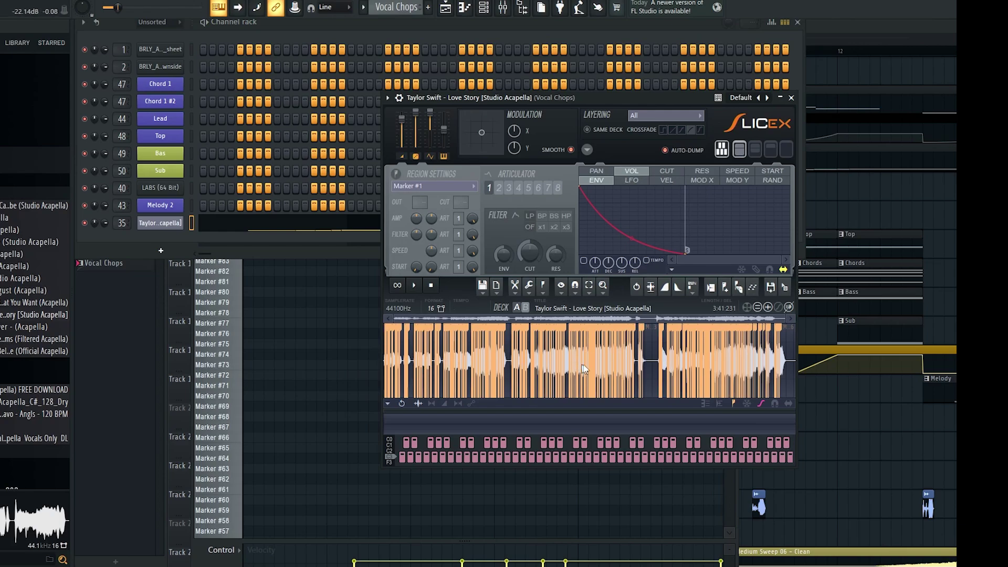
scroll(584, 369, up, 10)
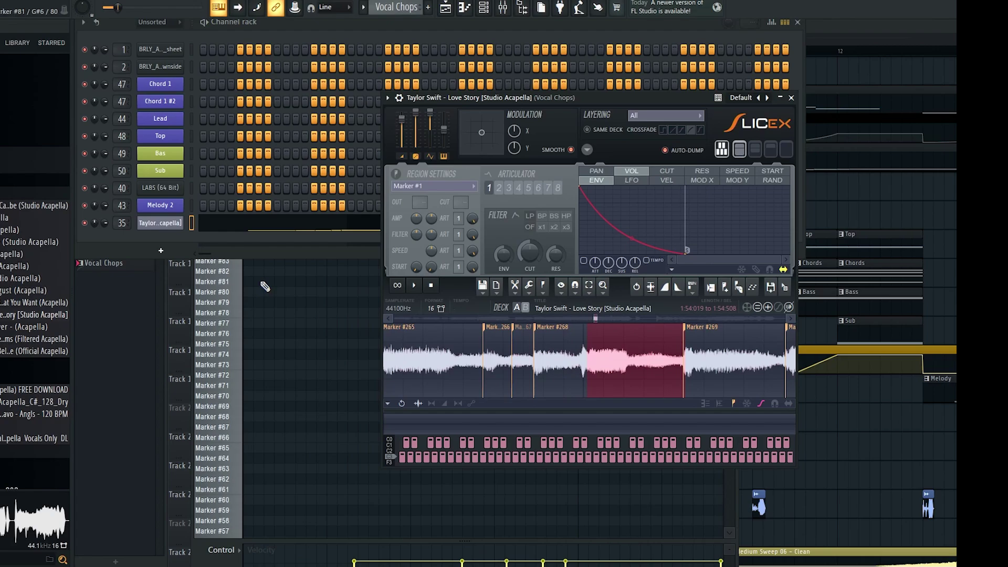
Browse the slices in the Slicex channel's piano roll and place a Marker #90 note at the start of bar 1
click(277, 226)
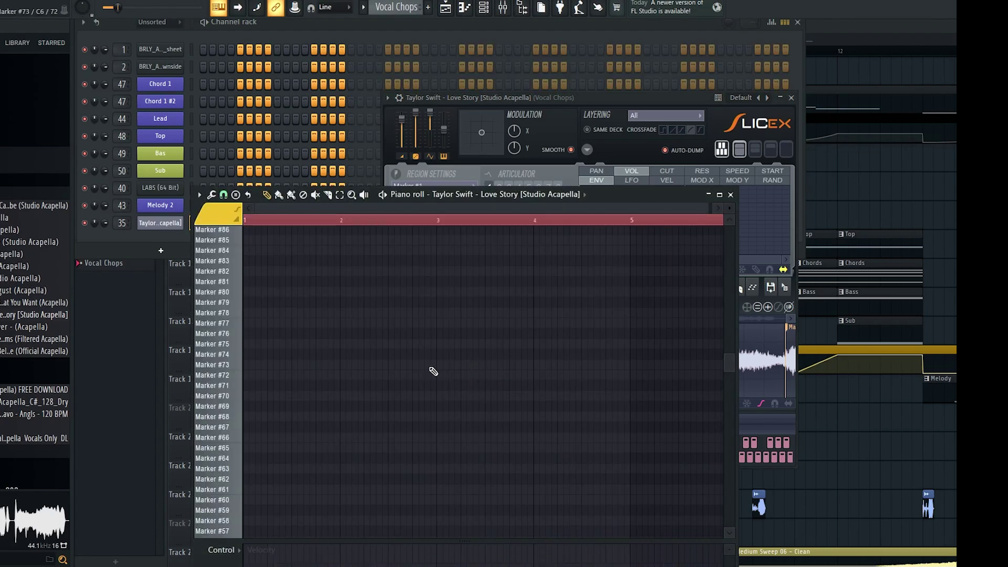
scroll(429, 369, down, 6)
scroll(237, 348, up, 14)
scroll(235, 352, down, 6)
scroll(222, 357, up, 2)
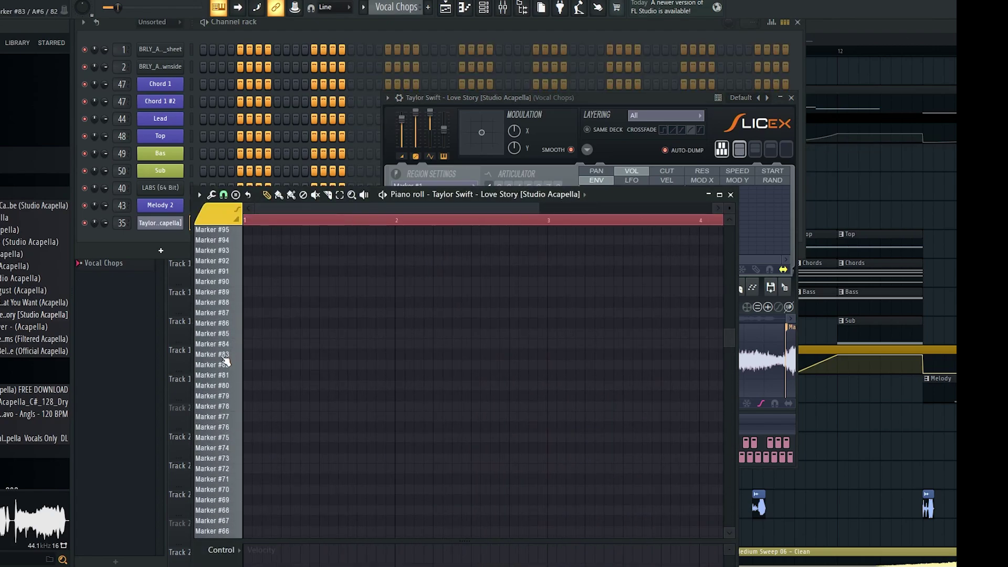
scroll(226, 361, up, 3)
click(251, 374)
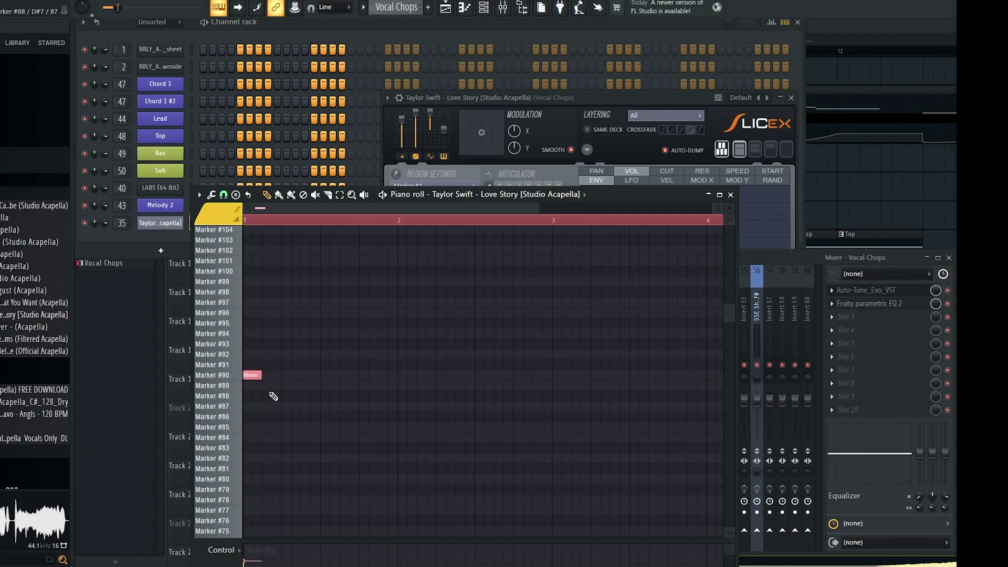
scroll(284, 390, up, 5)
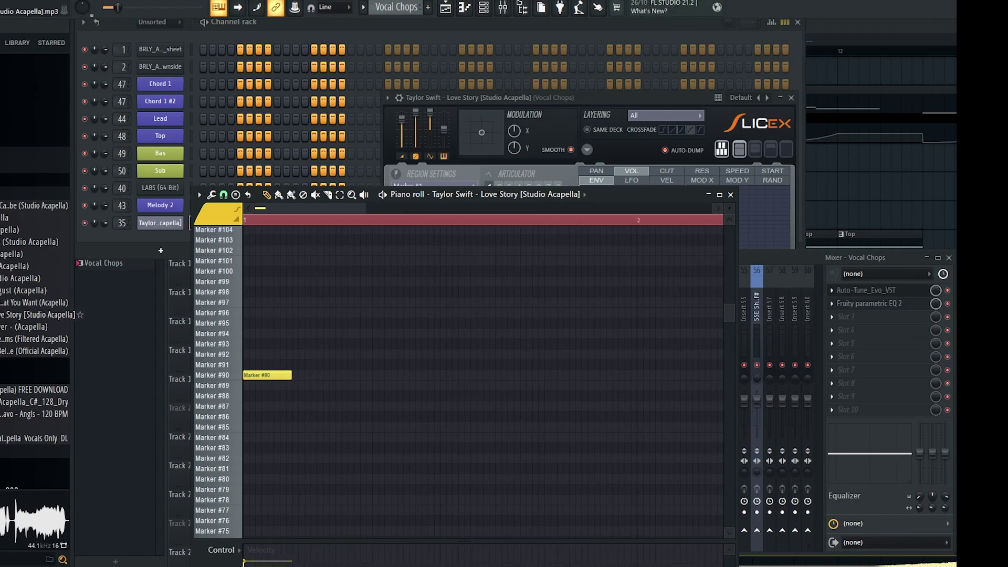
Place the Taylor Swift - Love Story [Studio Acapella] file as an audio clip on Track 12, starting at bar 12
drag(37, 315, 878, 188)
scroll(463, 204, down, 5)
scroll(467, 208, down, 5)
drag(596, 160, 603, 201)
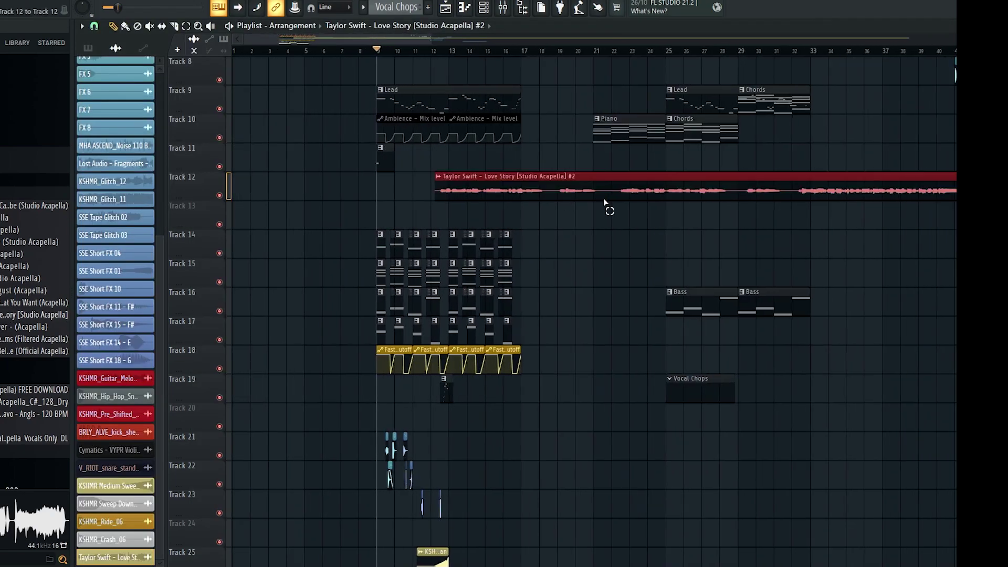
Slice the acapella clip on Track 12 at both ends of a short phrase shortly after bar 17
scroll(547, 199, up, 4)
drag(373, 195, 477, 194)
scroll(477, 193, up, 5)
drag(510, 157, 520, 269)
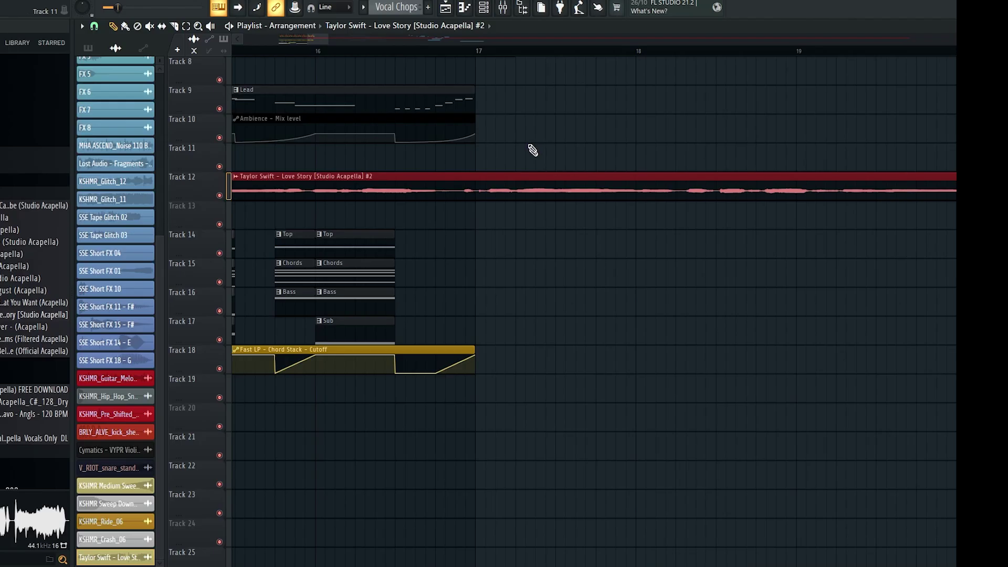
drag(526, 134, 528, 223)
scroll(556, 213, up, 4)
click(176, 26)
click(454, 196)
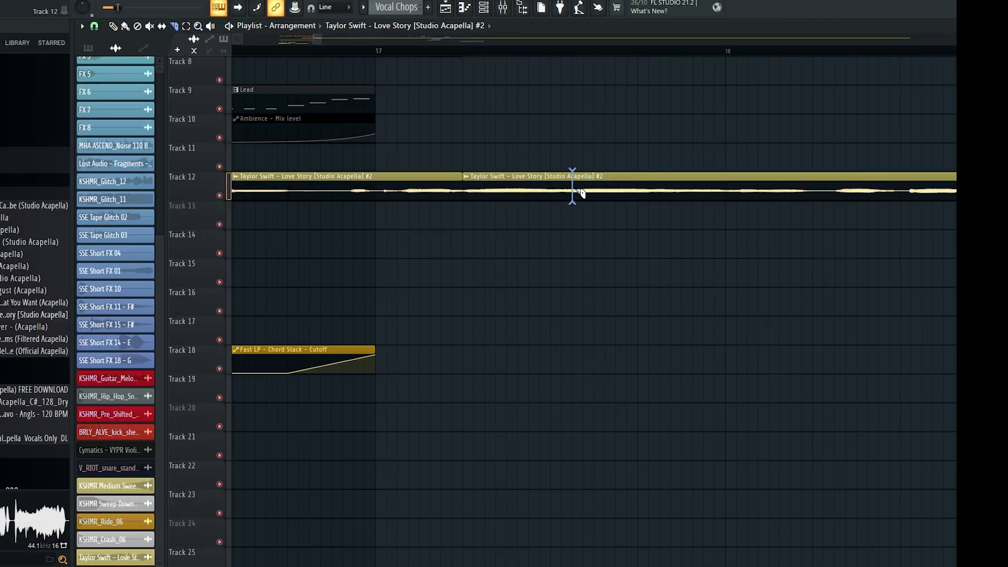
click(555, 198)
Delete the acapella audio before and after the short sliced chop on Track 12
drag(585, 151, 587, 189)
key(Delete)
drag(429, 152, 432, 192)
key(Delete)
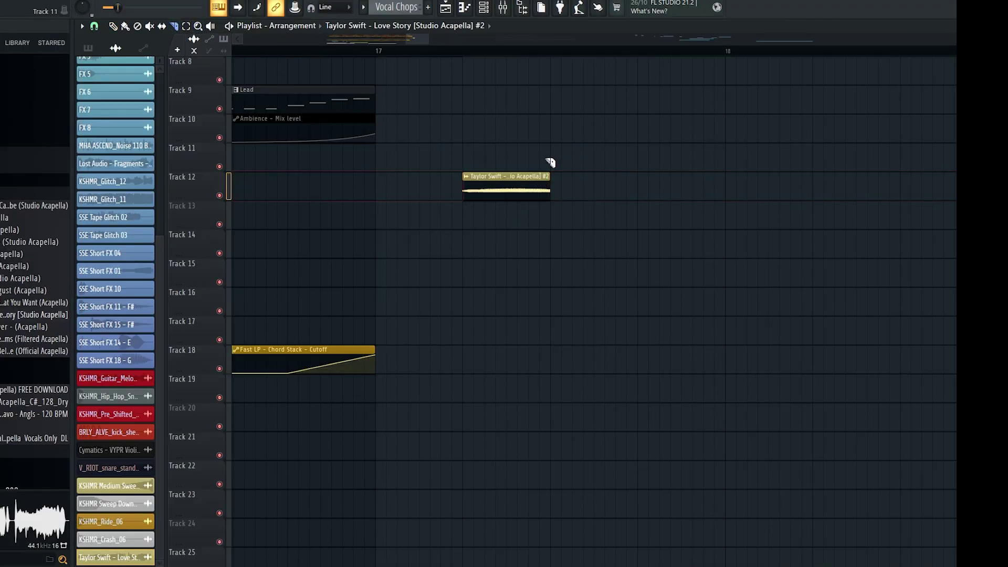
Try shortening the remaining acapella chop on Track 12 and delete it from the playlist
drag(512, 116, 522, 202)
scroll(555, 233, down, 4)
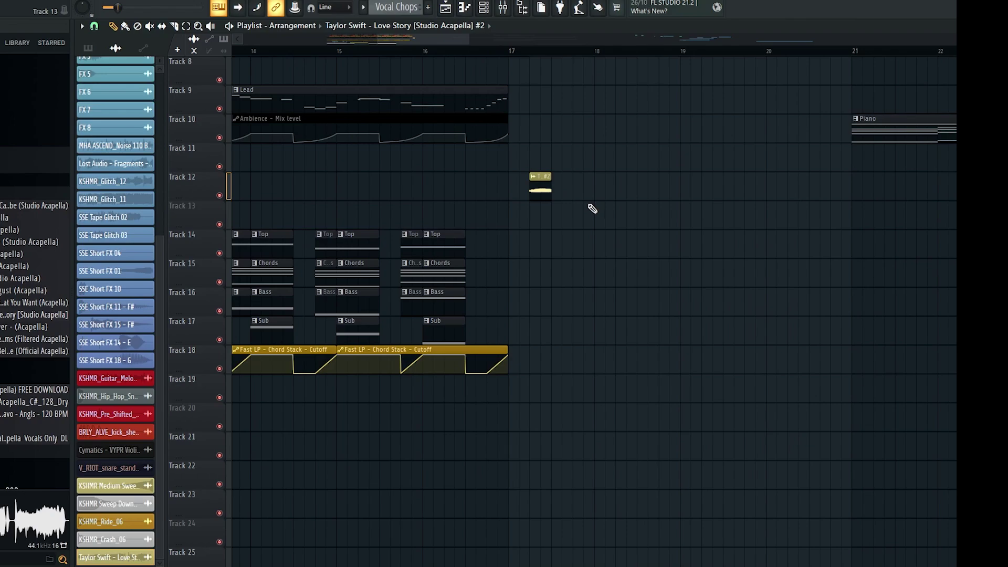
scroll(519, 189, up, 3)
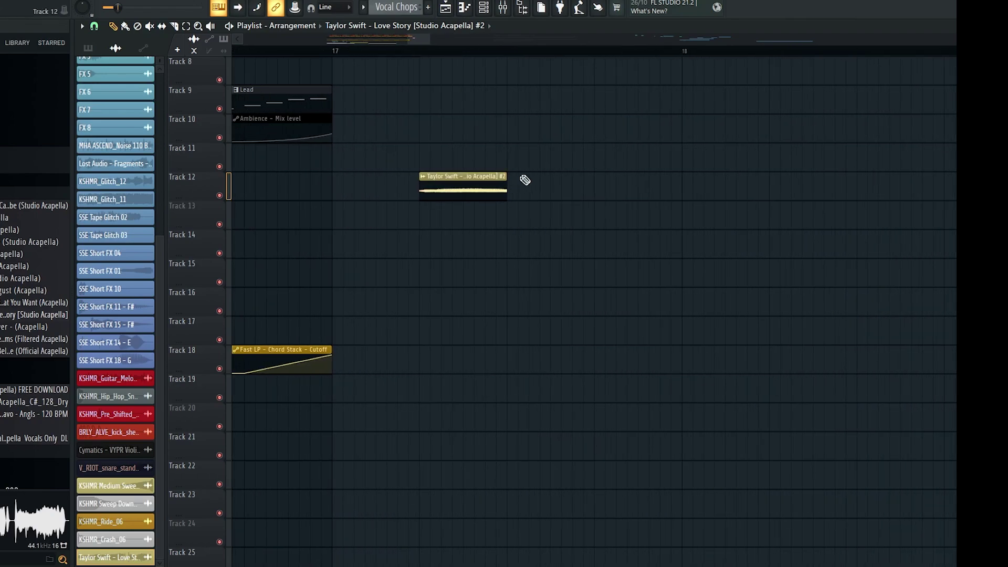
drag(508, 191, 409, 196)
ctrl+click(518, 194)
scroll(455, 218, down, 3)
key(Delete)
drag(521, 212, 524, 212)
scroll(528, 217, down, 4)
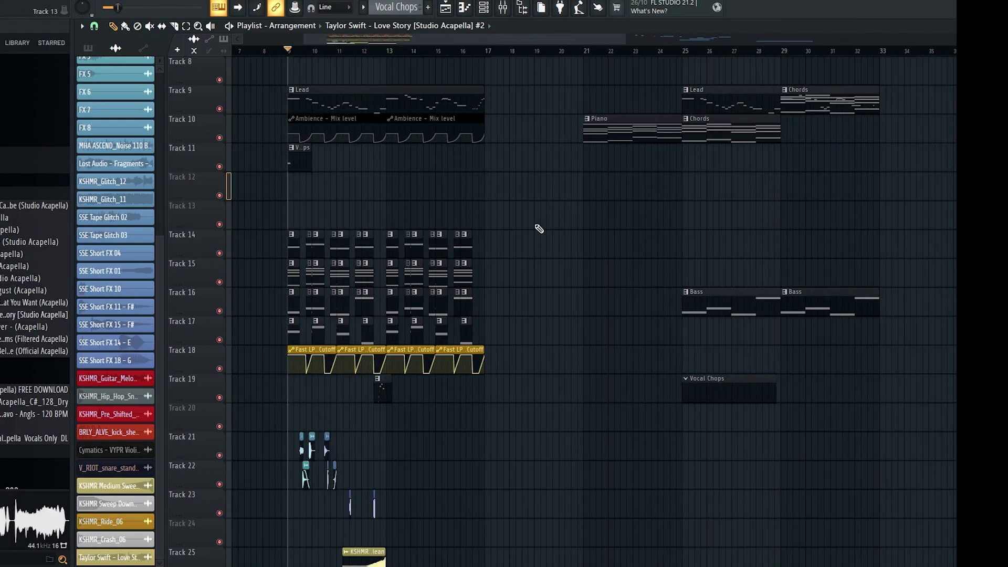
Find the Slicex acapella channel in the channel rack and extend the Vocal Chops clip on Track 11 to bar 13
scroll(307, 155, up, 4)
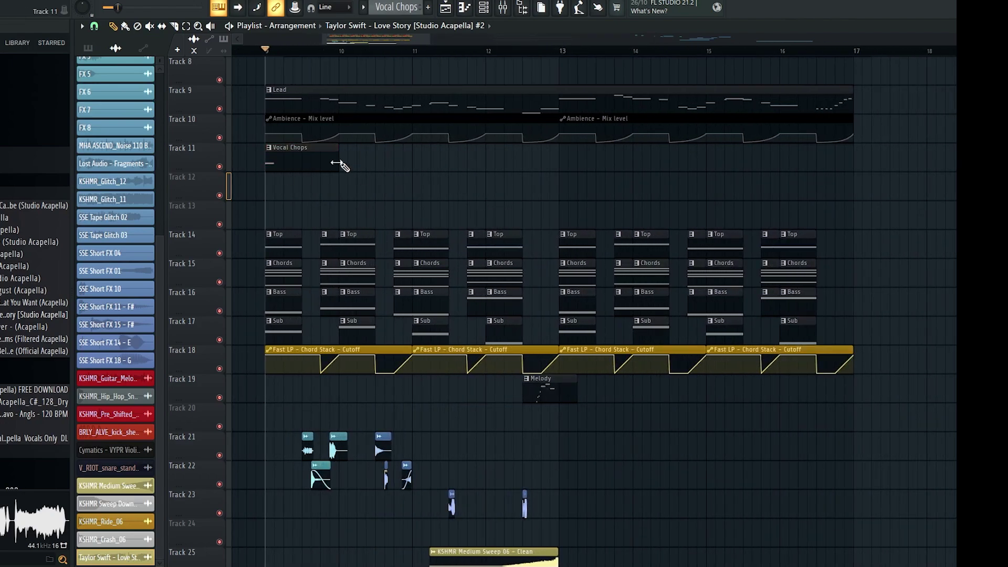
drag(279, 194, 278, 166)
key(F6)
scroll(199, 522, down, 5)
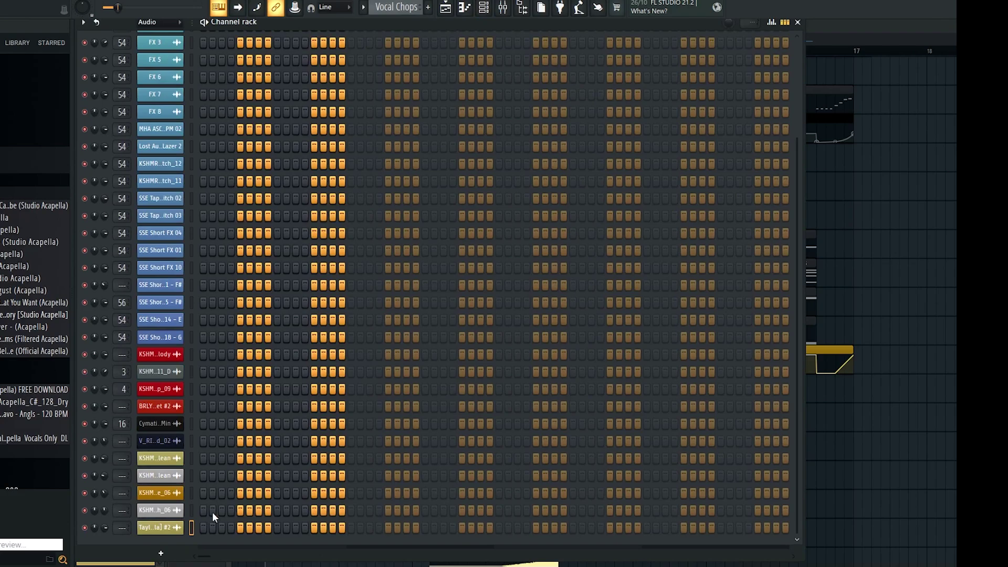
scroll(169, 27, down, 2)
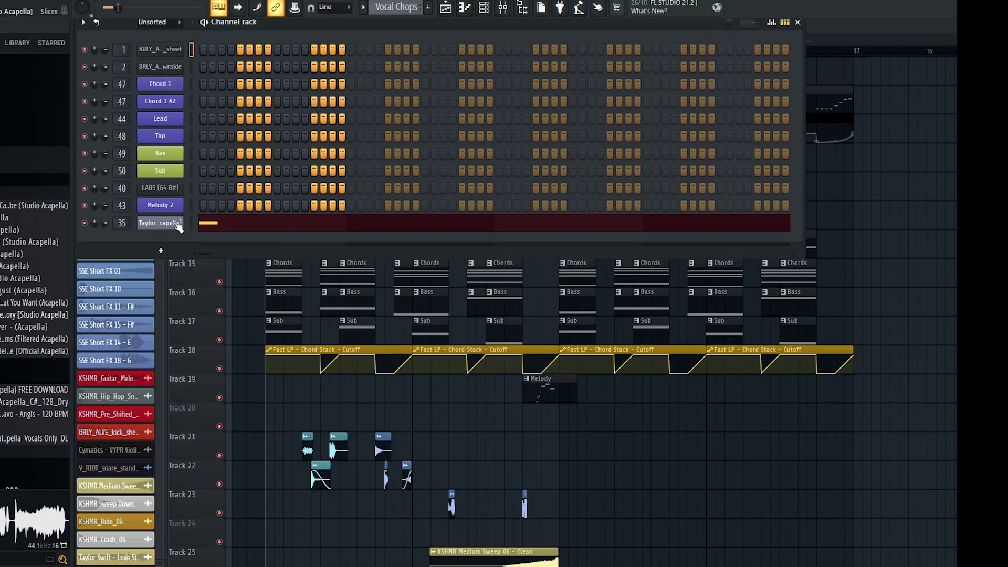
drag(375, 166, 418, 165)
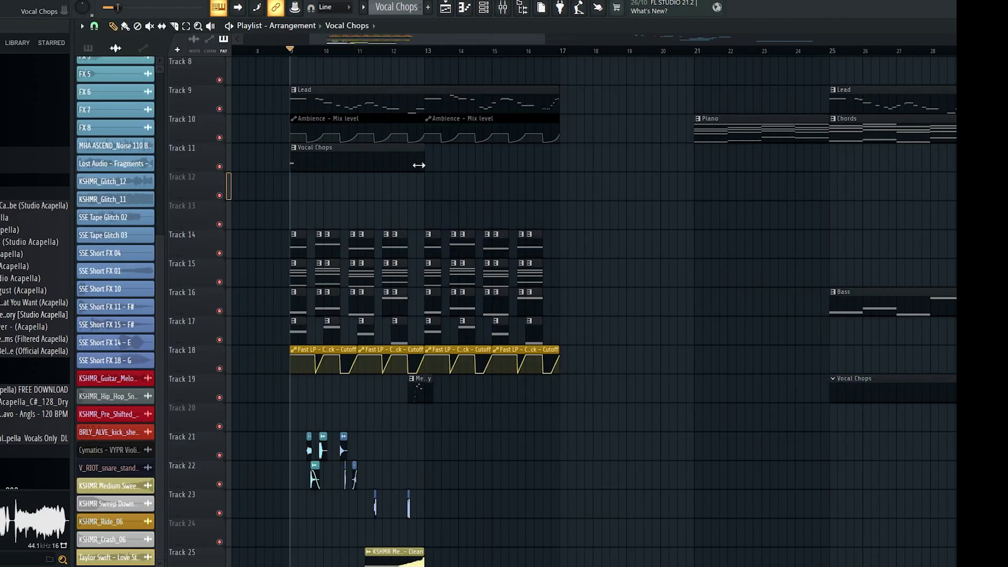
Route the Vocal Chops mixer track to the Sidechain track only
scroll(309, 192, up, 4)
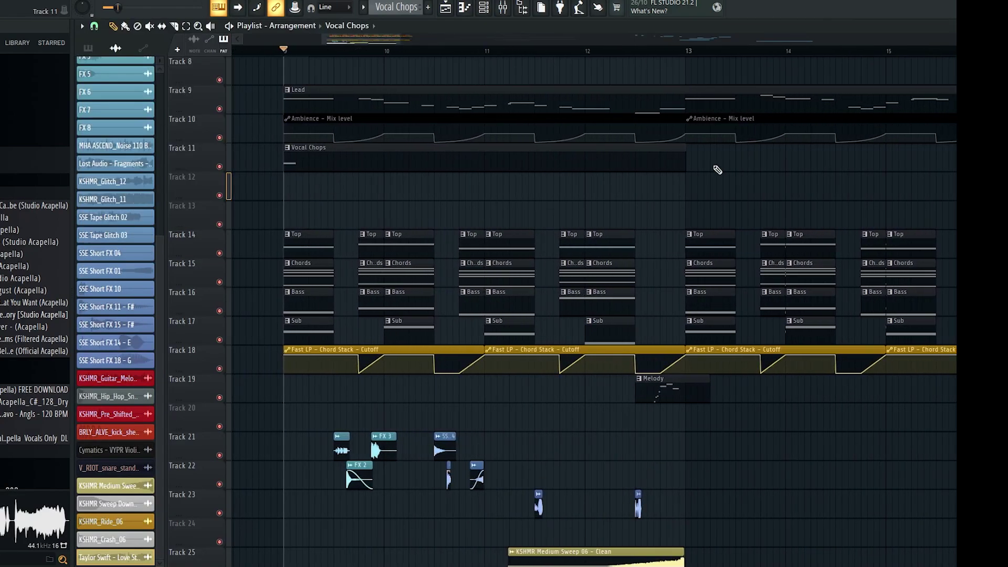
scroll(675, 201, up, 3)
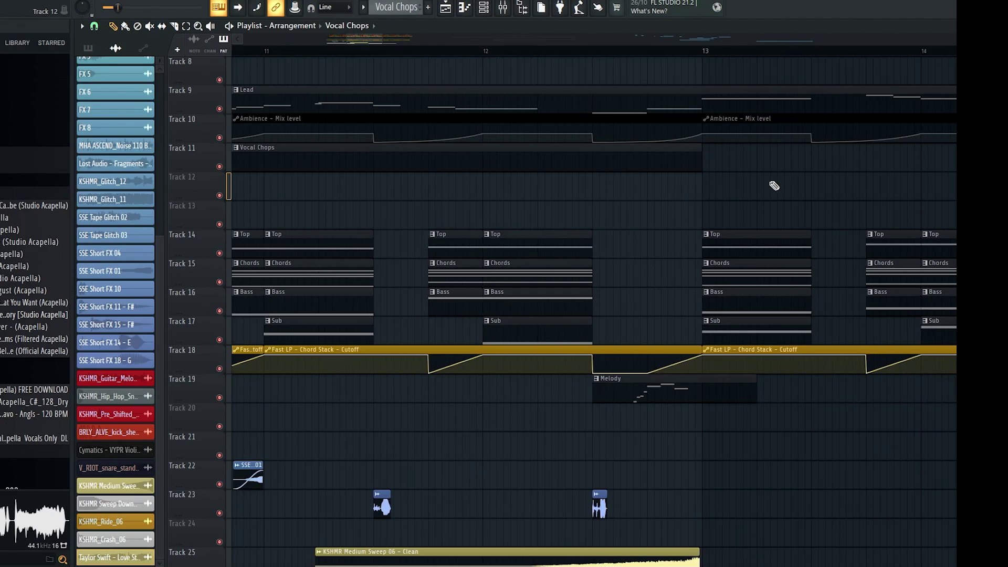
scroll(819, 185, down, 4)
scroll(390, 205, up, 5)
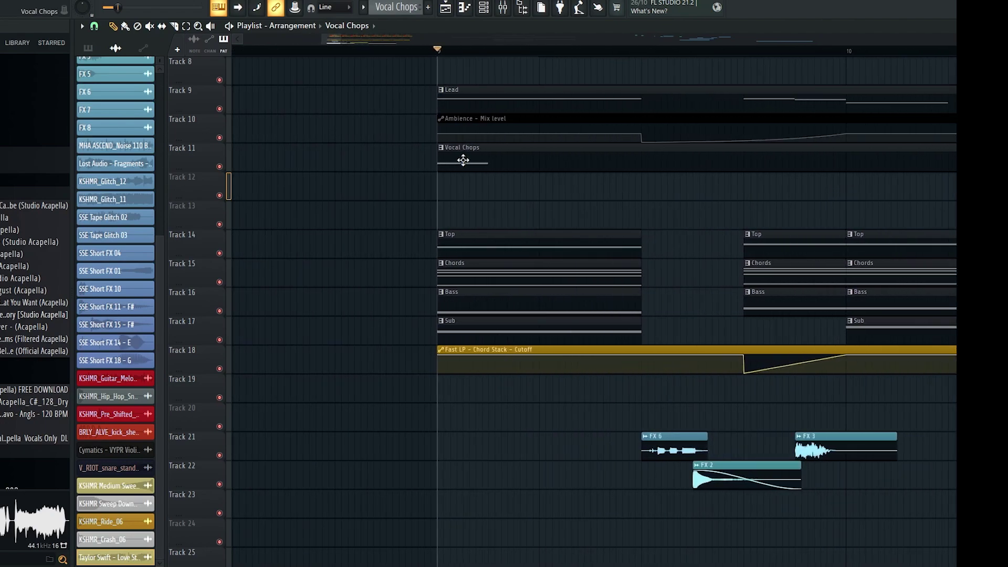
click(502, 7)
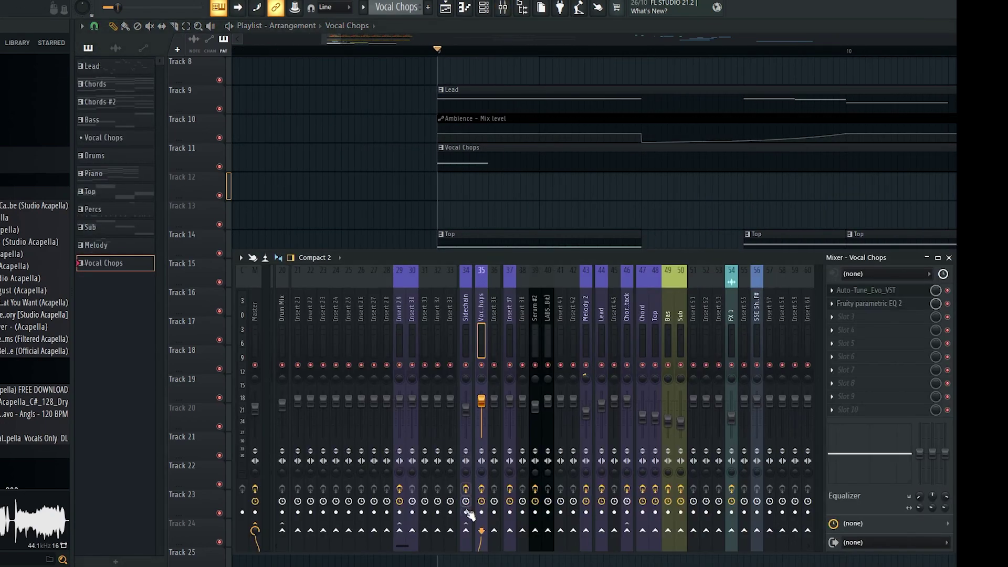
right_click(466, 530)
click(506, 523)
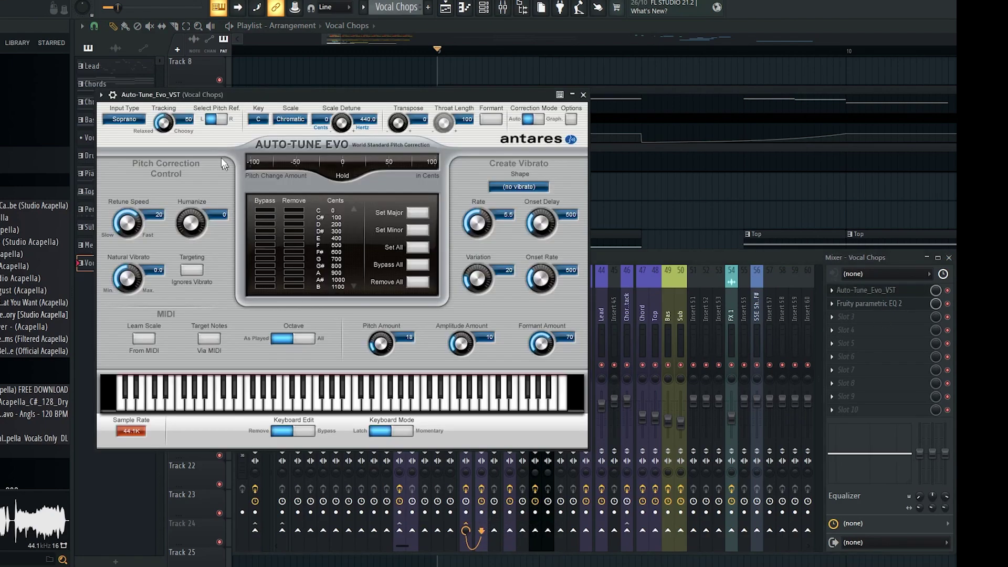
Set Auto-Tune Evo on the Vocal Chops track to the key of G, Major scale, with a retune speed of 0
click(288, 119)
click(286, 131)
click(258, 119)
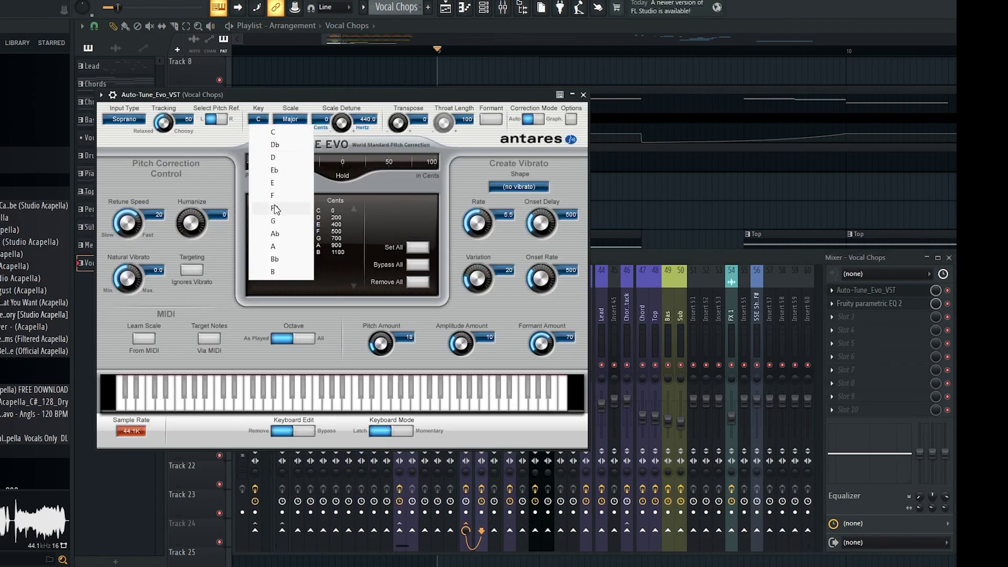
click(274, 221)
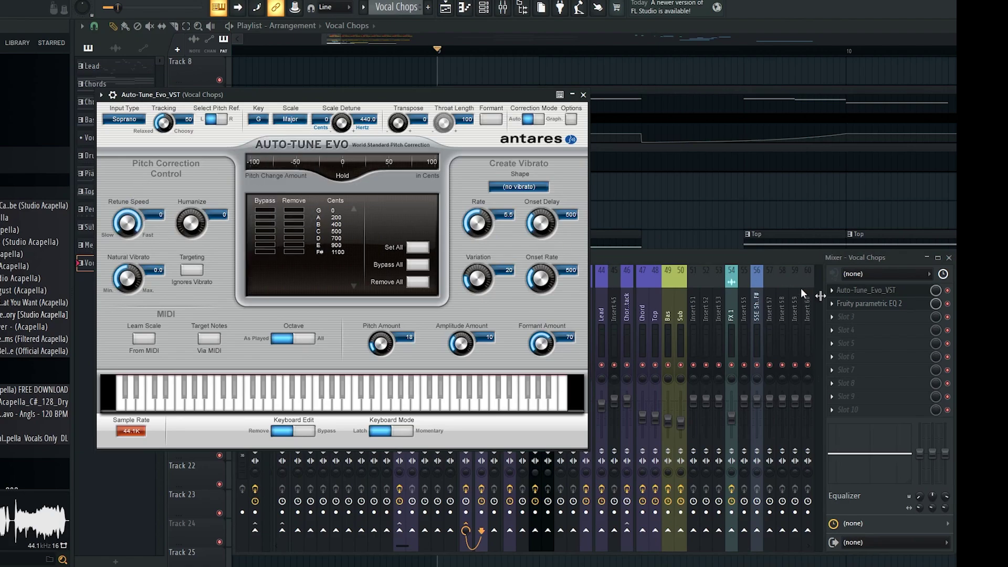
Add CamelCrusher to the third effect slot of the Vocal Chops mixer track and return to the playlist
click(845, 316)
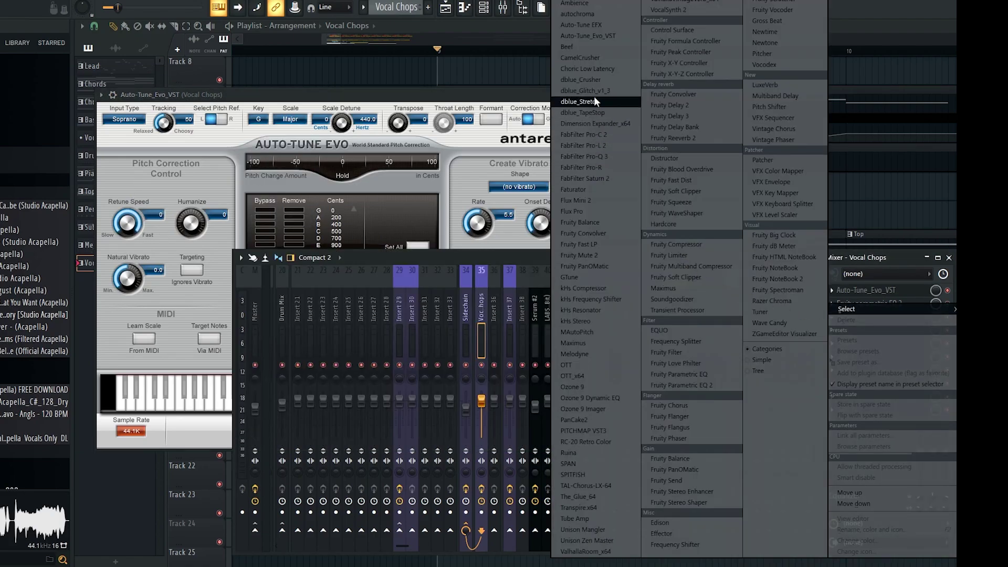
click(883, 287)
click(385, 98)
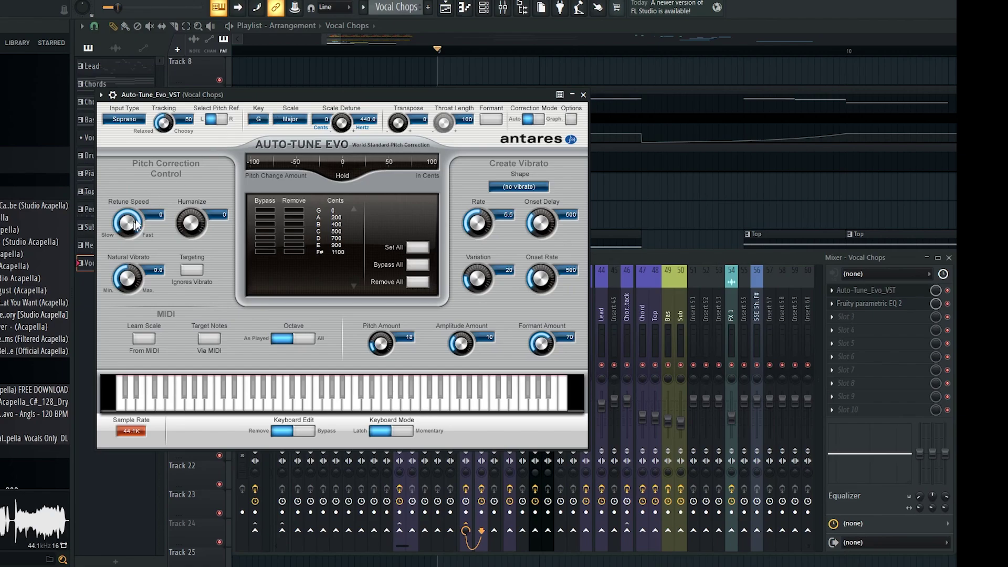
click(885, 318)
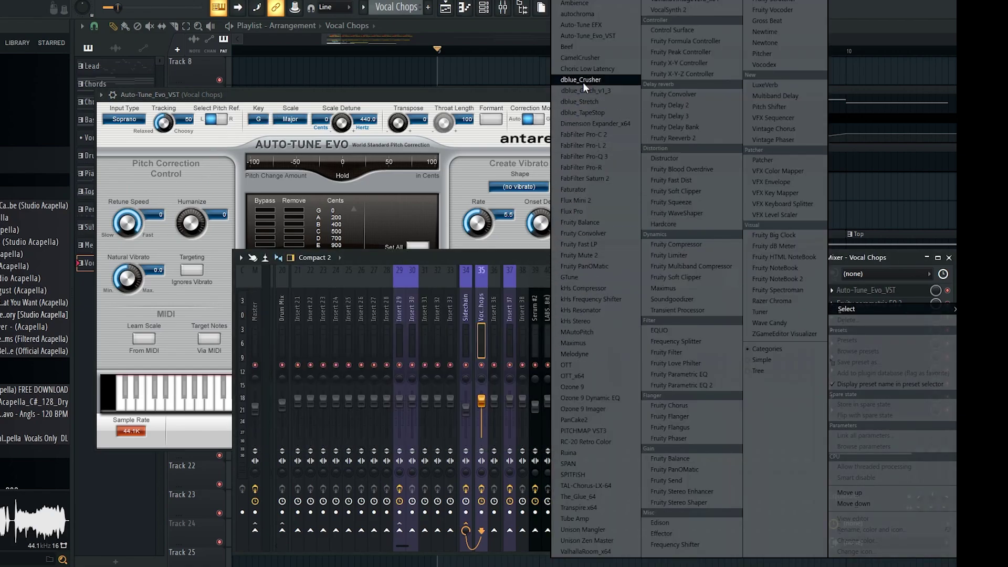
click(580, 57)
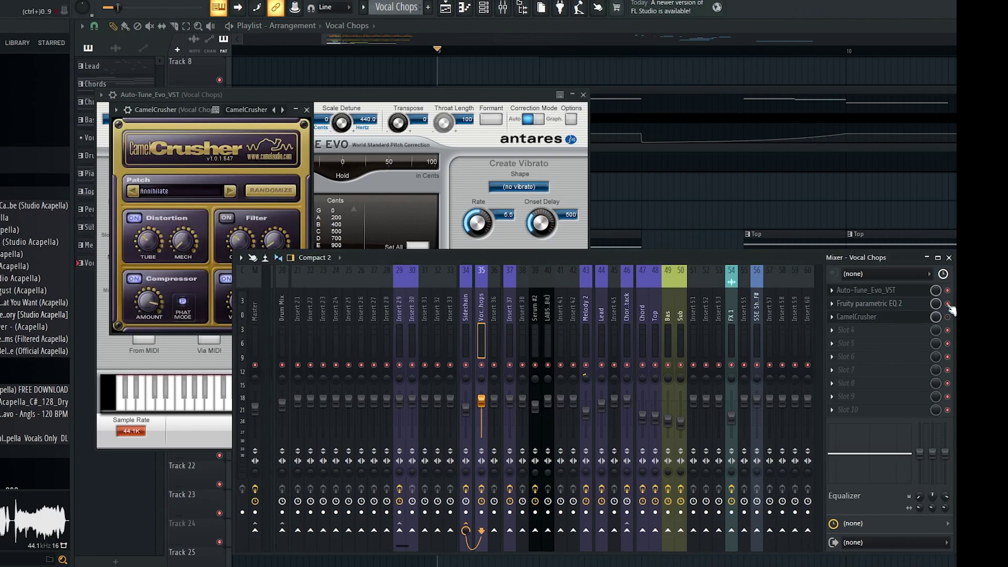
click(643, 203)
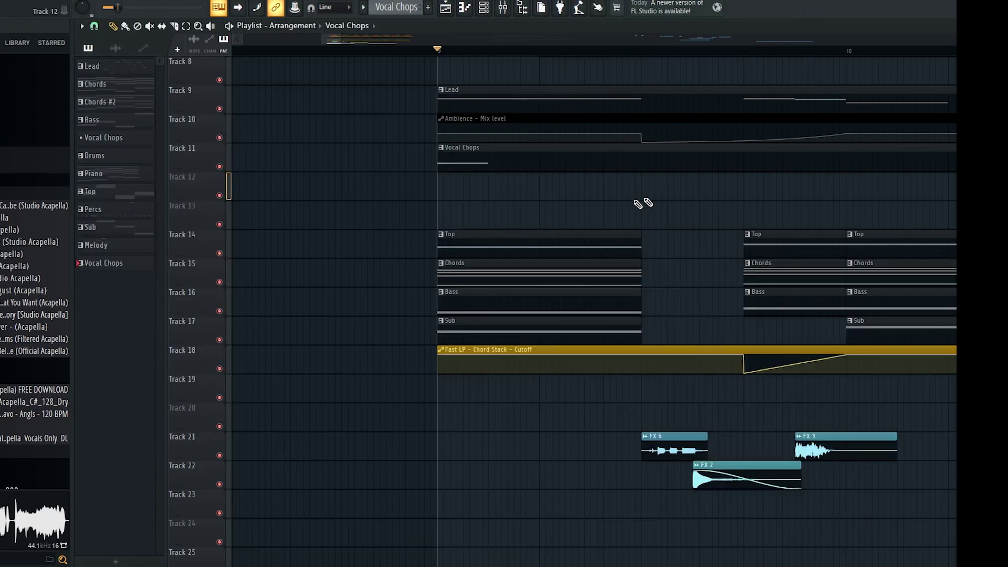
Place acapella chops Marker #94 and Marker #92 in the second half of bar 1 and Marker #96 at bar 2
double_click(499, 164)
click(365, 325)
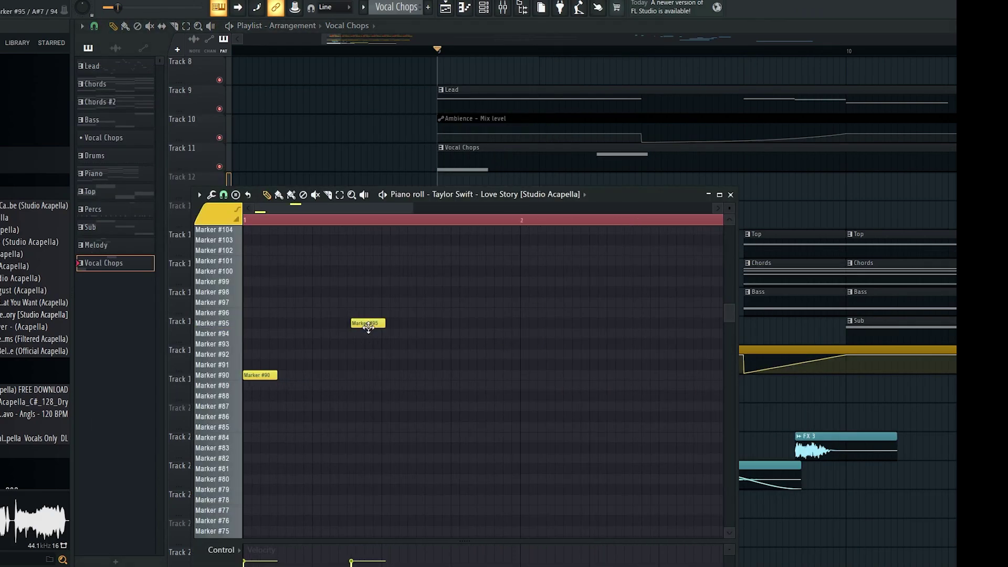
right_click(367, 326)
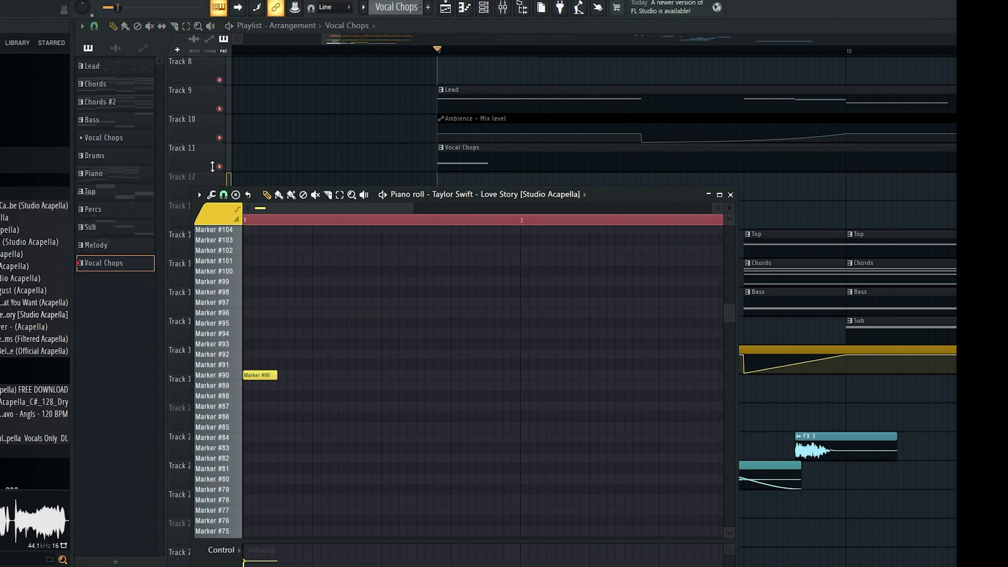
click(499, 165)
double_click(499, 164)
click(381, 355)
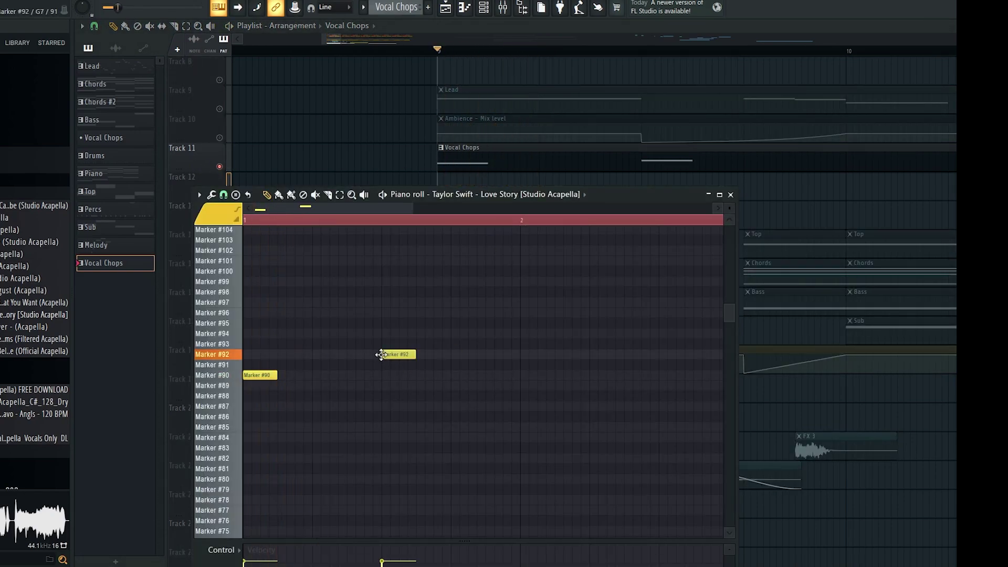
mouse_move(396, 355)
mouse_down()
mouse_move(397, 334)
mouse_move(484, 363)
mouse_up()
click(435, 354)
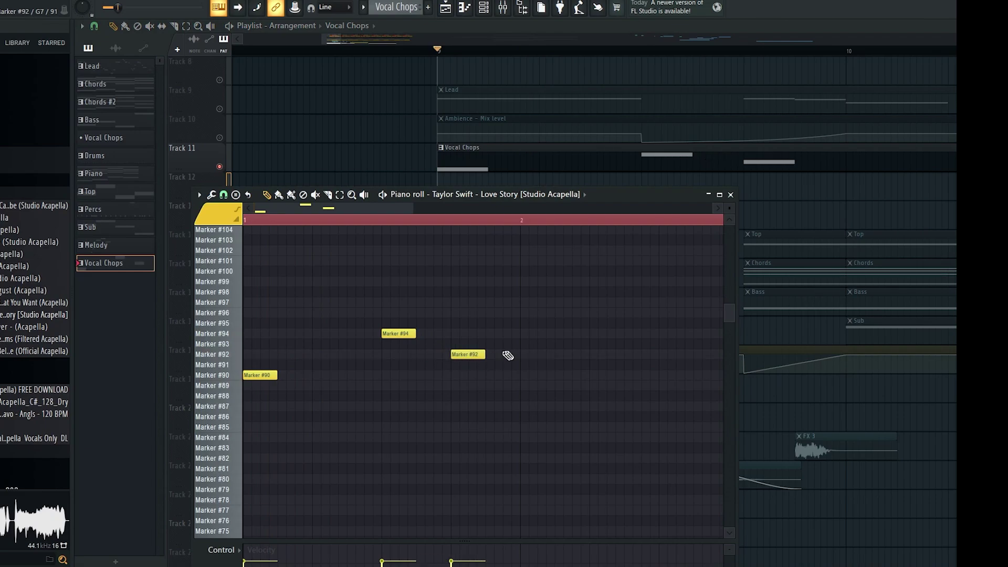
click(522, 332)
right_click(521, 330)
click(522, 312)
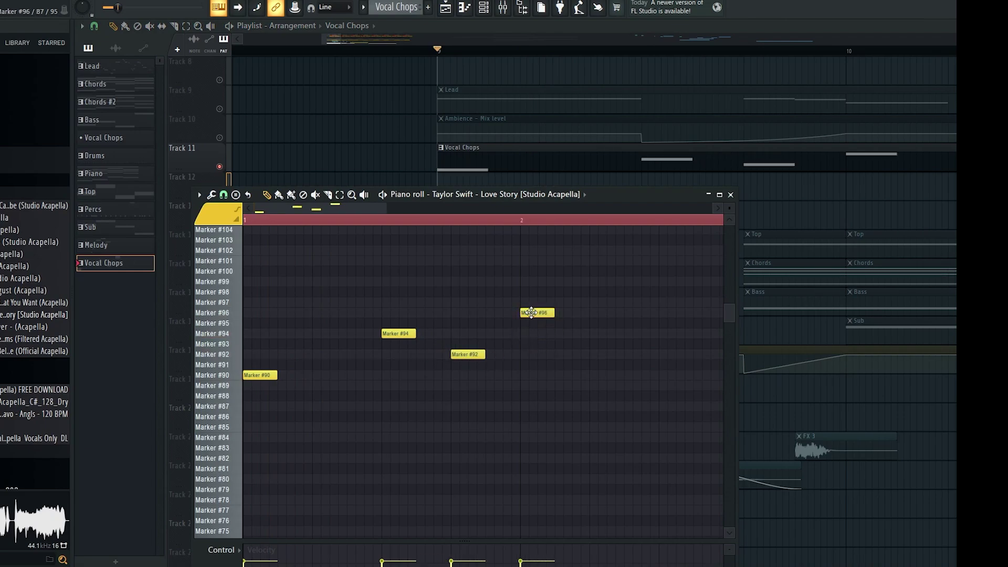
Add acapella chops Marker #99 and Marker #102 in the second half of bar 2
click(599, 310)
right_click(601, 310)
click(626, 300)
scroll(490, 316, down, 2)
right_click(512, 304)
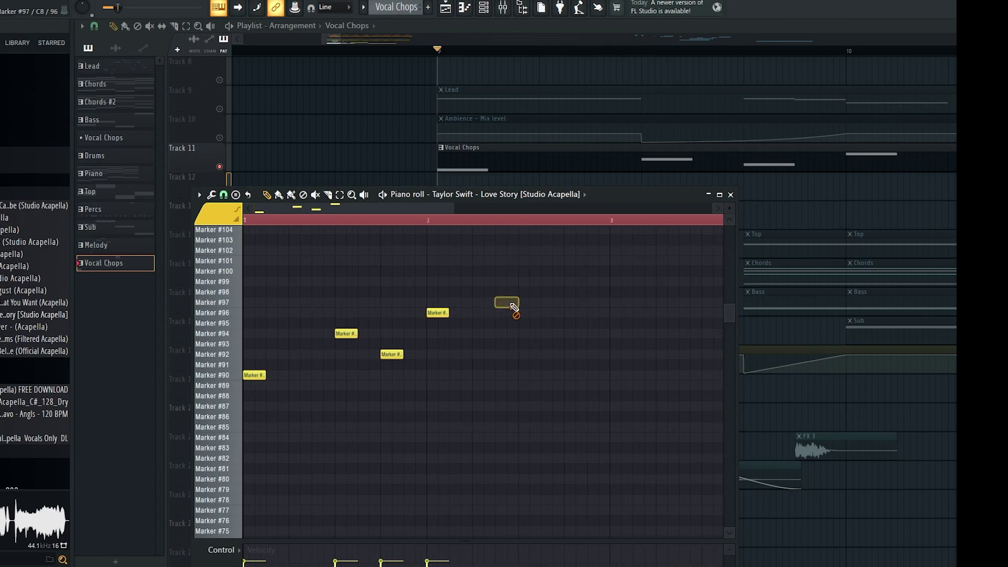
click(549, 281)
click(584, 250)
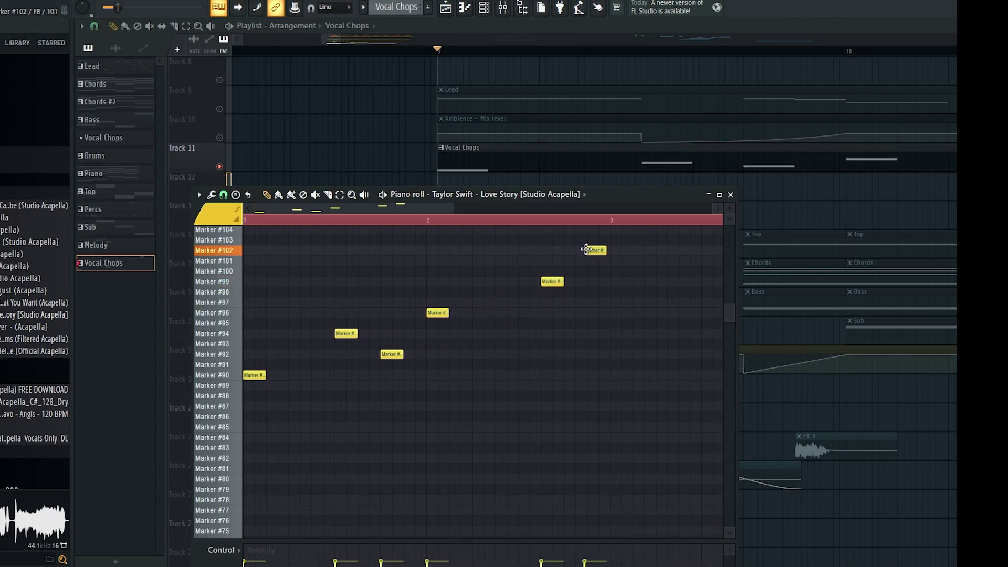
Play the chop pattern and move the Marker #92 chop directly after the Marker #94 chop
key(space)
scroll(525, 331, down, 1)
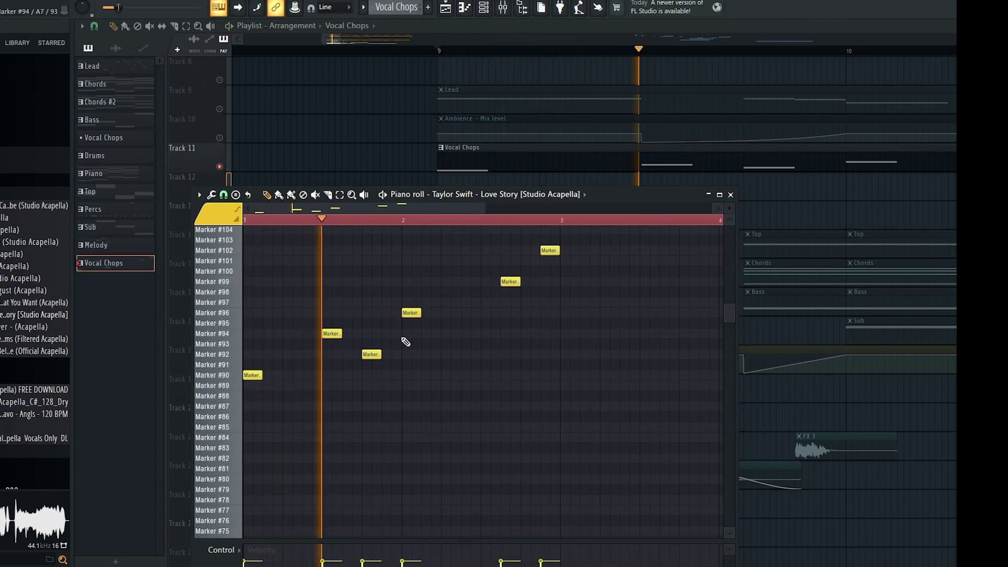
scroll(371, 355, up, 2)
key(space)
drag(374, 355, 353, 357)
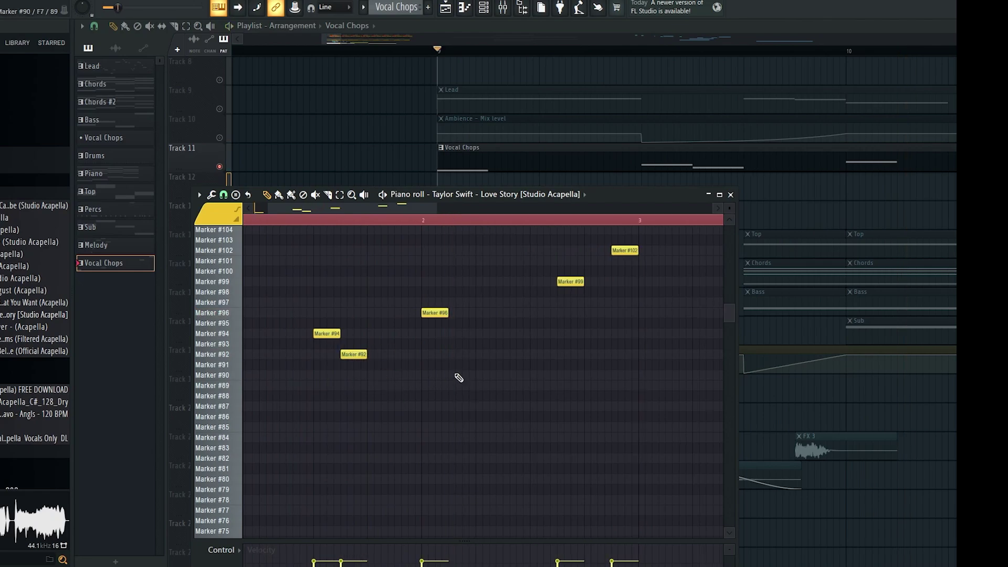
Show the notes' fine pitch and set the first chop to +270 cents and the Marker #92 chop to -290 cents
scroll(420, 397, down, 2)
drag(600, 193, 601, 91)
scroll(310, 338, down, 1)
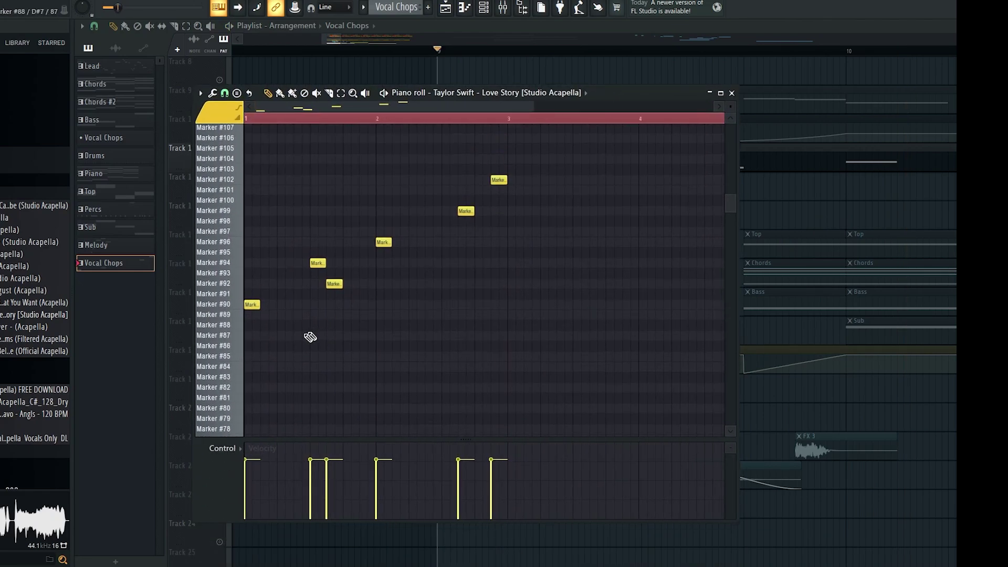
click(220, 448)
click(241, 525)
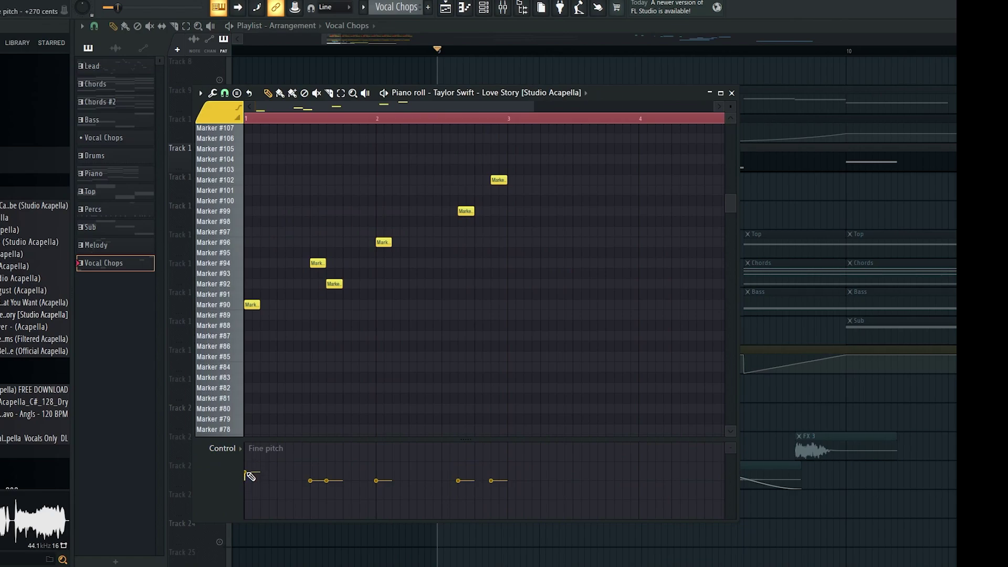
key(space)
key(space)
drag(328, 482, 336, 490)
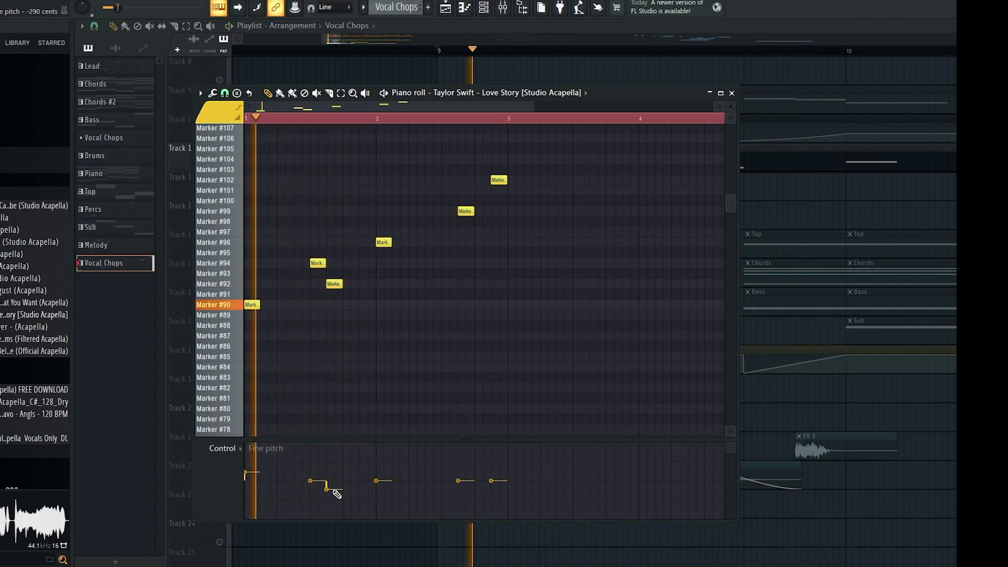
Move CamelCrusher above Fruity parametric EQ 2 in the Vocal Chops effect chain and enable both effects
key(F7)
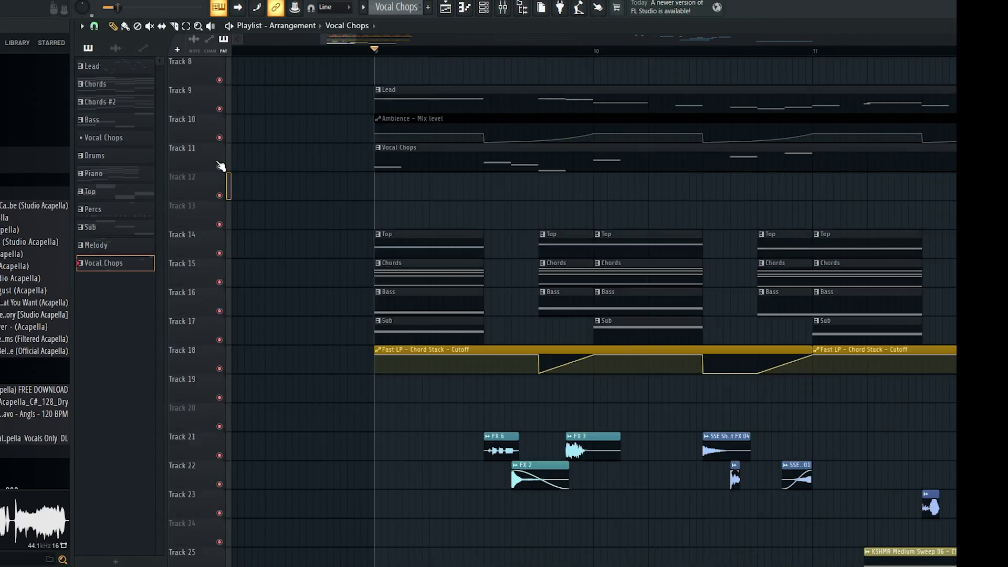
click(505, 8)
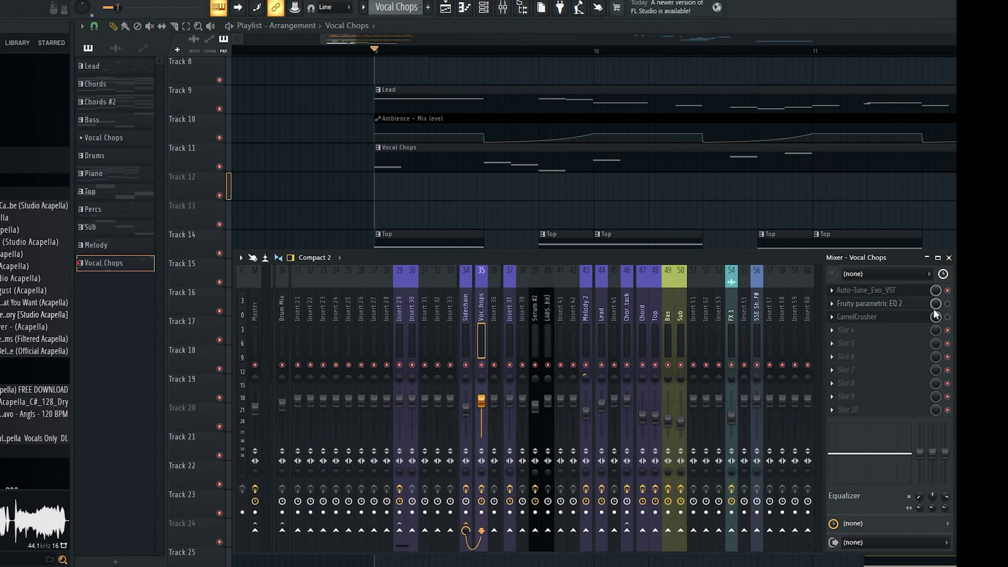
drag(925, 309, 924, 303)
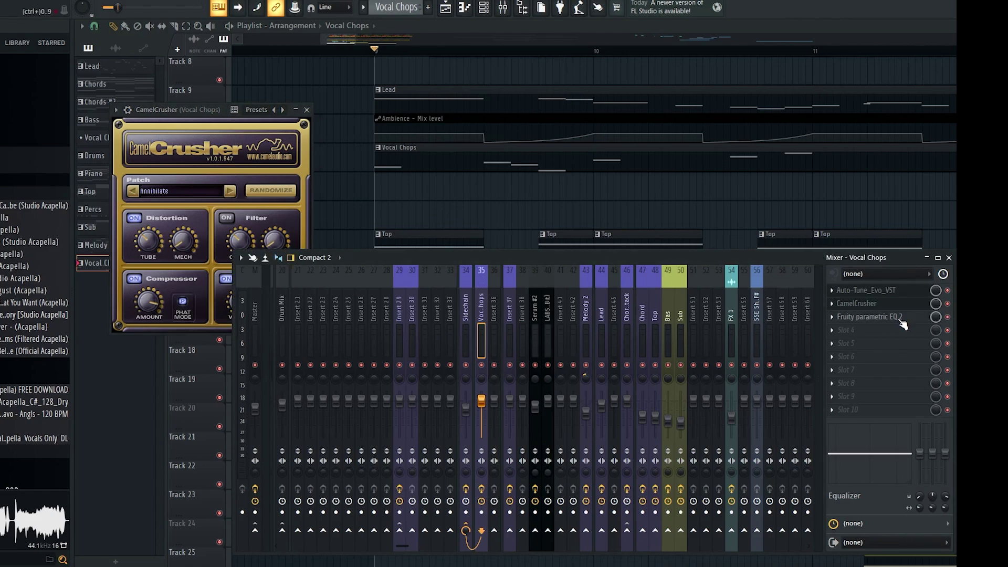
Set the low-cut band of the Vocal Chops EQ to Steep 4 order, raise its cutoff, and play the result
click(869, 316)
right_click(168, 178)
mouse_move(187, 219)
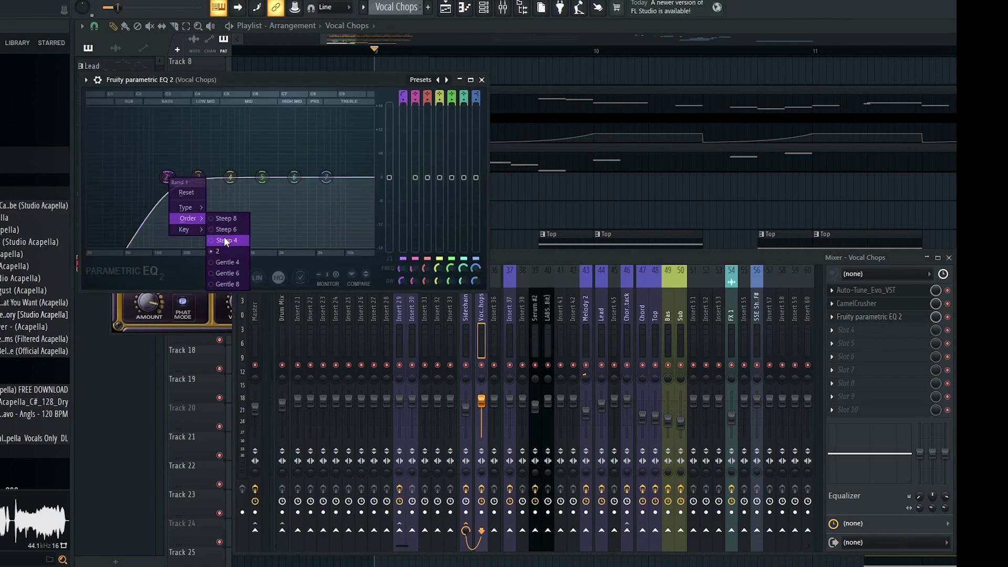
click(223, 236)
key(space)
key(space)
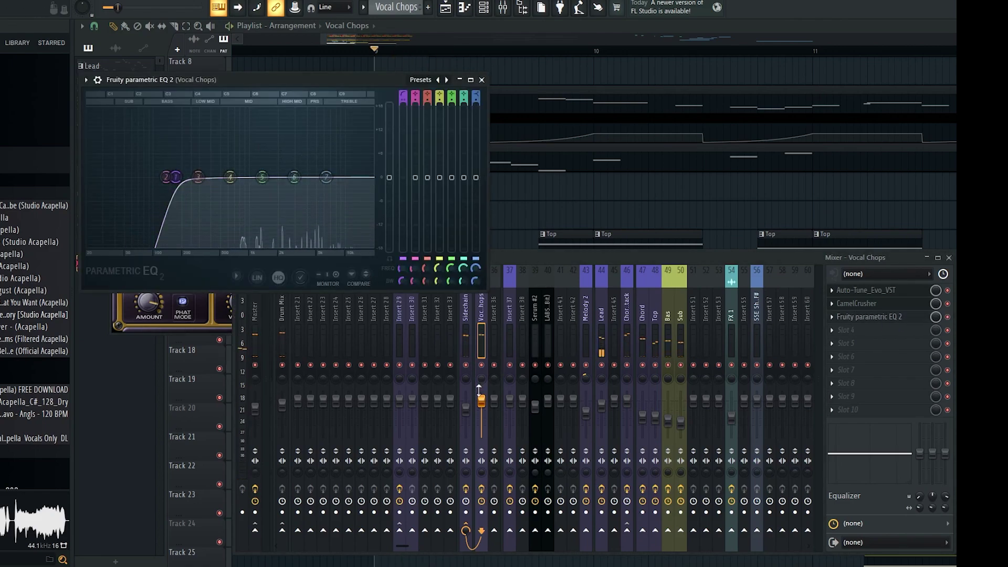
Add OTT to the fourth slot of the Vocal Chops track with 45 % depth and 145 % time
click(480, 387)
click(879, 318)
click(880, 318)
click(872, 332)
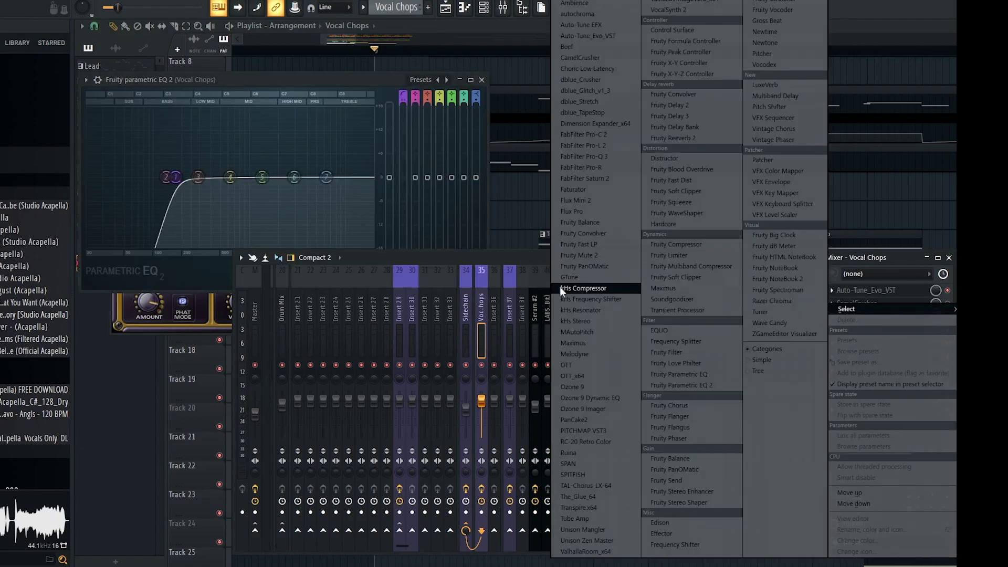
click(570, 364)
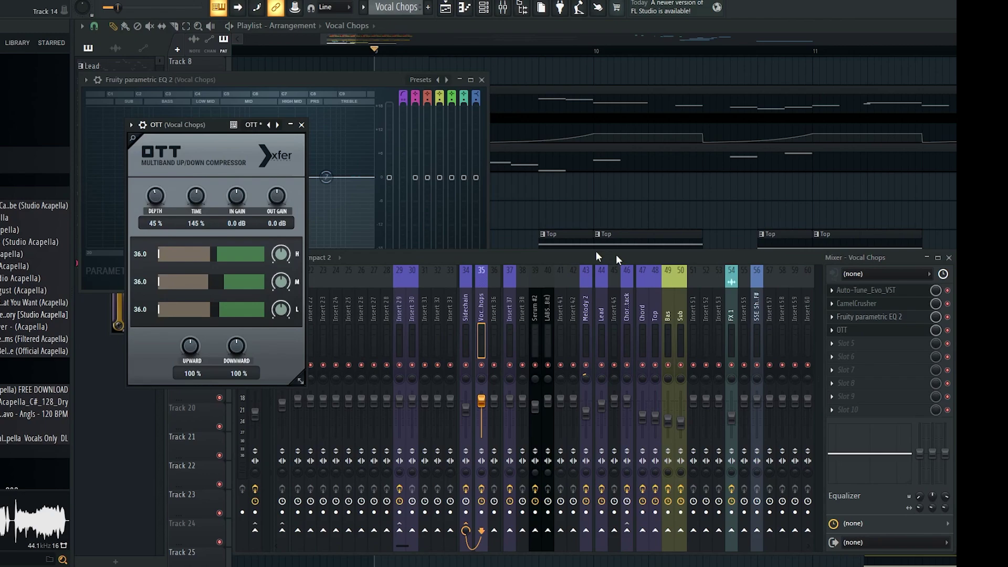
Add Maximus to the fifth slot of the Vocal Chops track and adjust its master band during playback
click(875, 344)
click(697, 290)
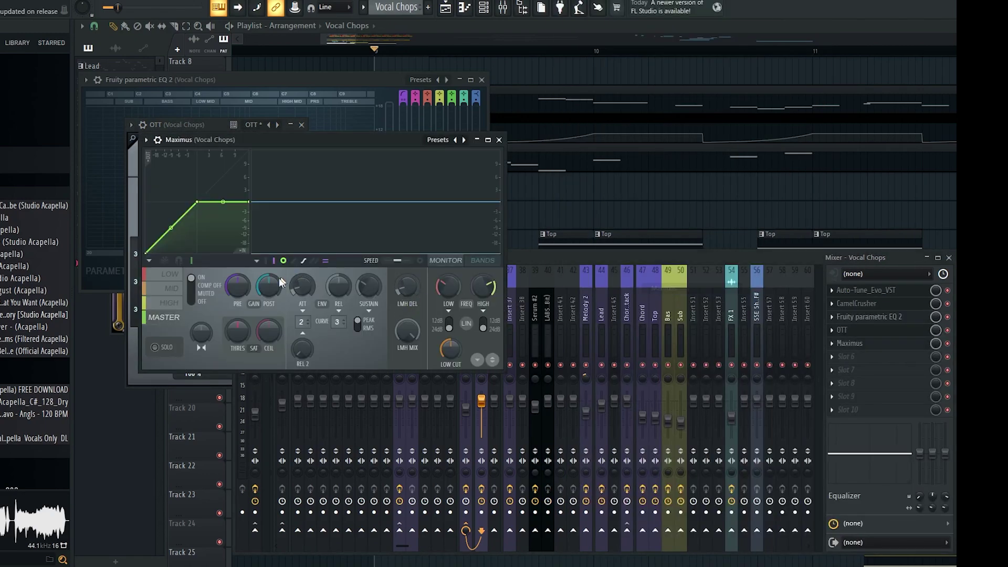
key(space)
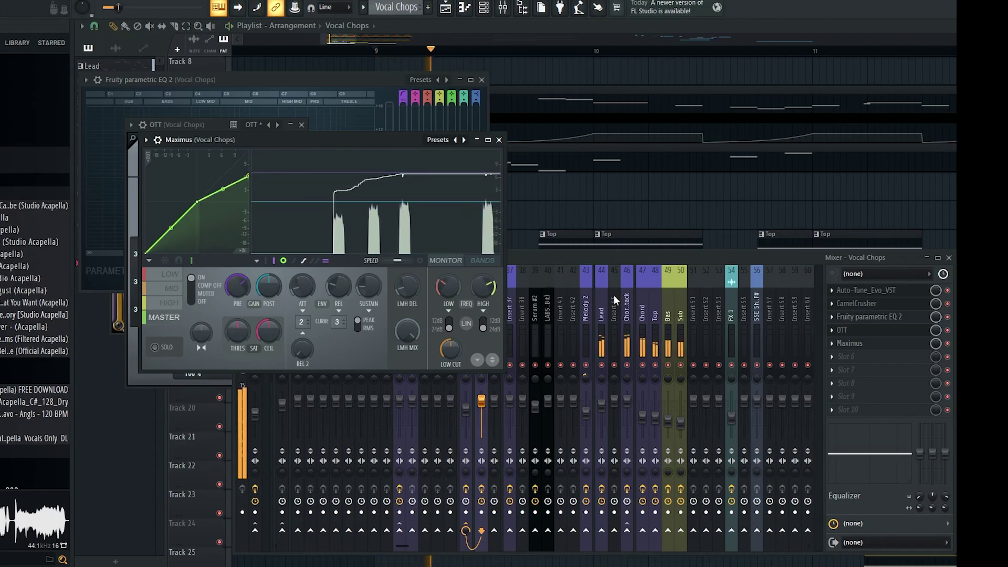
Add the Ambience reverb to the sixth slot of the Vocal Chops track and lower its mix level during playback
click(846, 357)
click(585, 6)
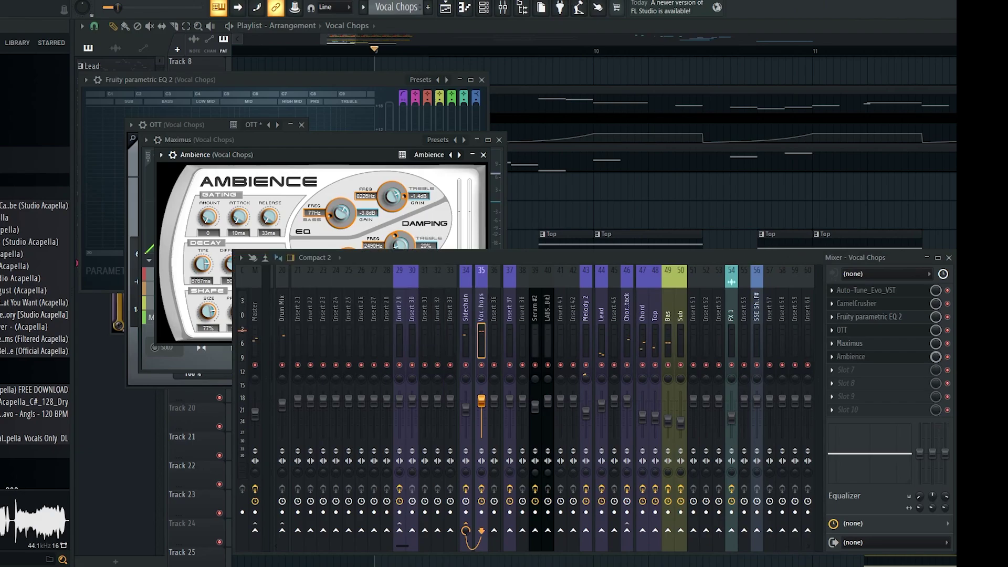
key(space)
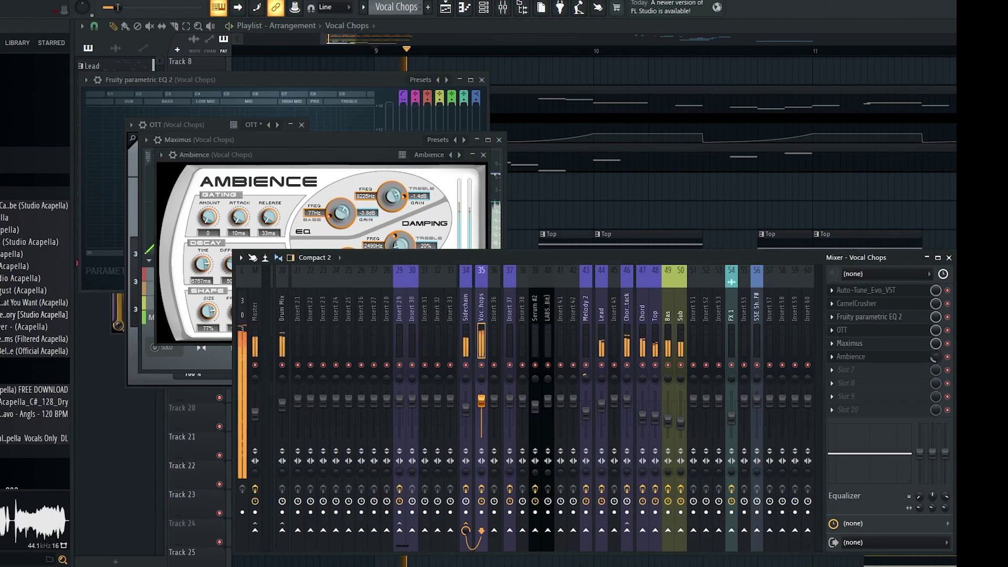
key(space)
Reopen the Vocal Chops notes and raise the first chop's fine pitch to +510 cents
right_click(589, 214)
key(space)
double_click(493, 160)
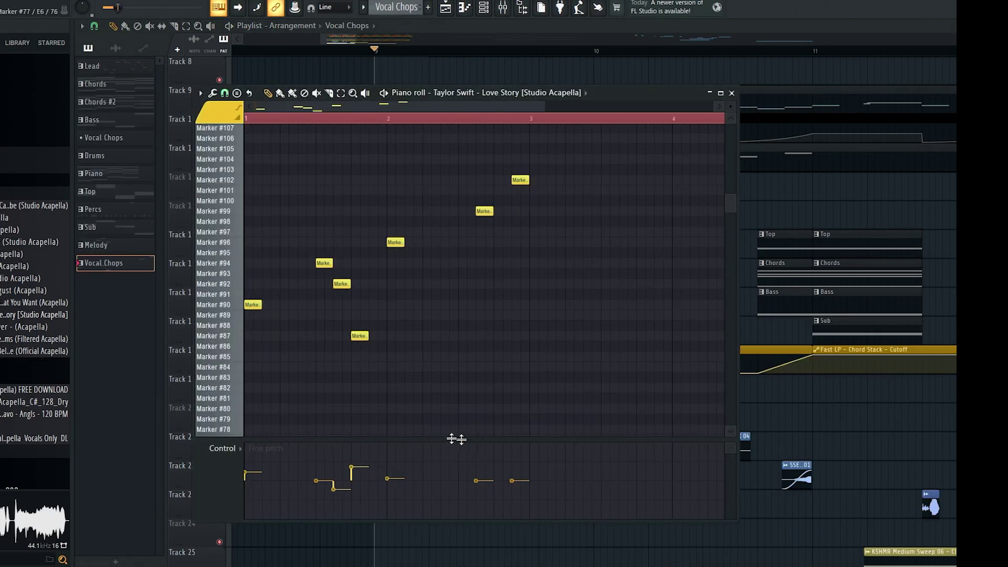
key(space)
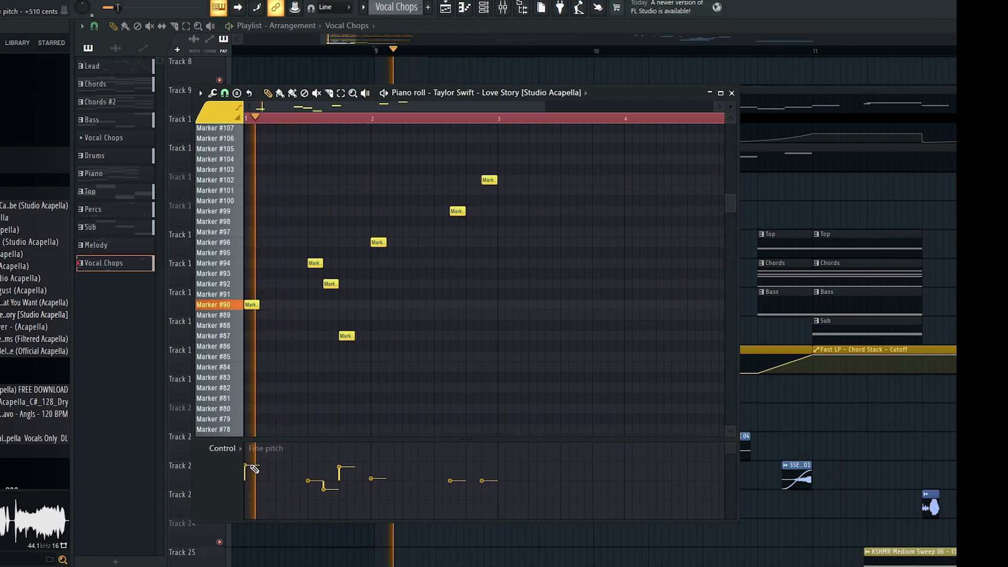
Place a Marker #97 chop just before bar 2 and raise its fine pitch
scroll(261, 378, up, 3)
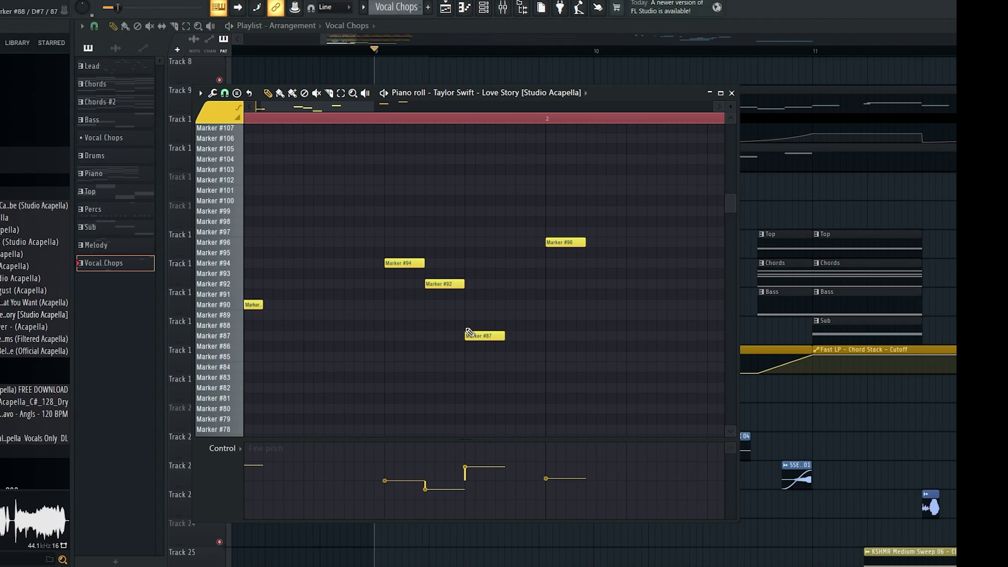
click(366, 232)
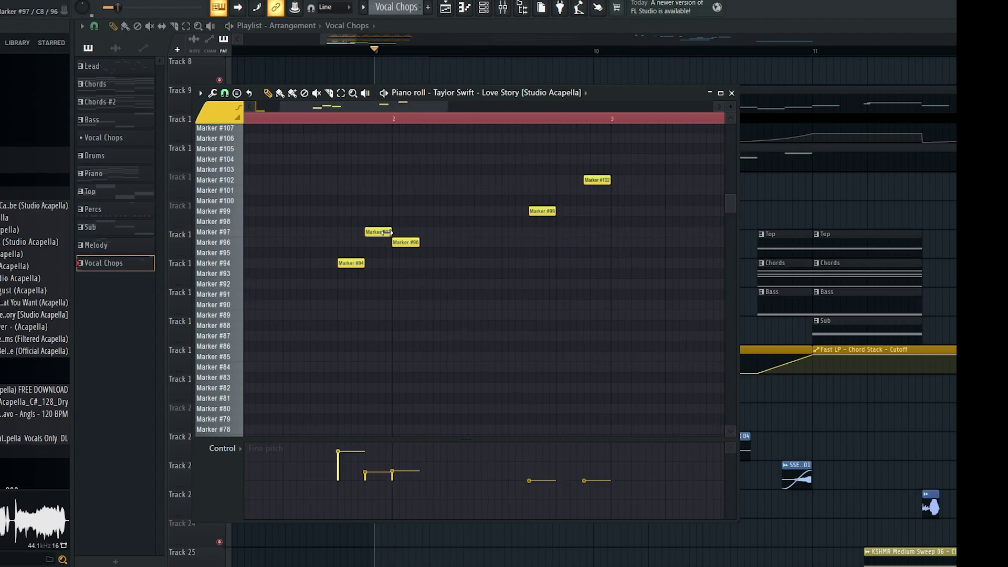
drag(366, 462, 366, 460)
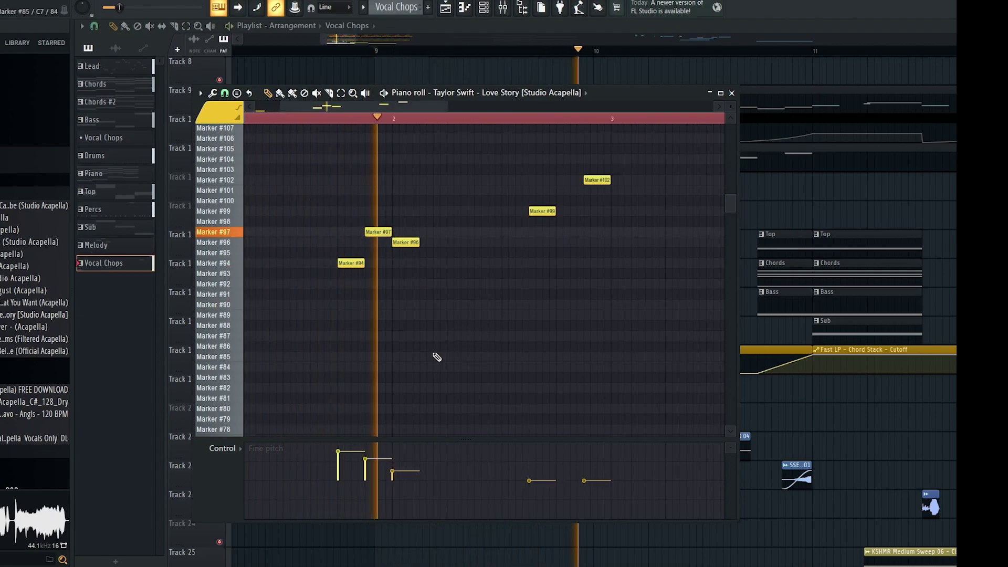
Place a Marker #92 chop midway between bars 2 and 3, and raise the fine pitch of the Marker #99 and #102 chops
key(space)
key(space)
scroll(471, 366, down, 3)
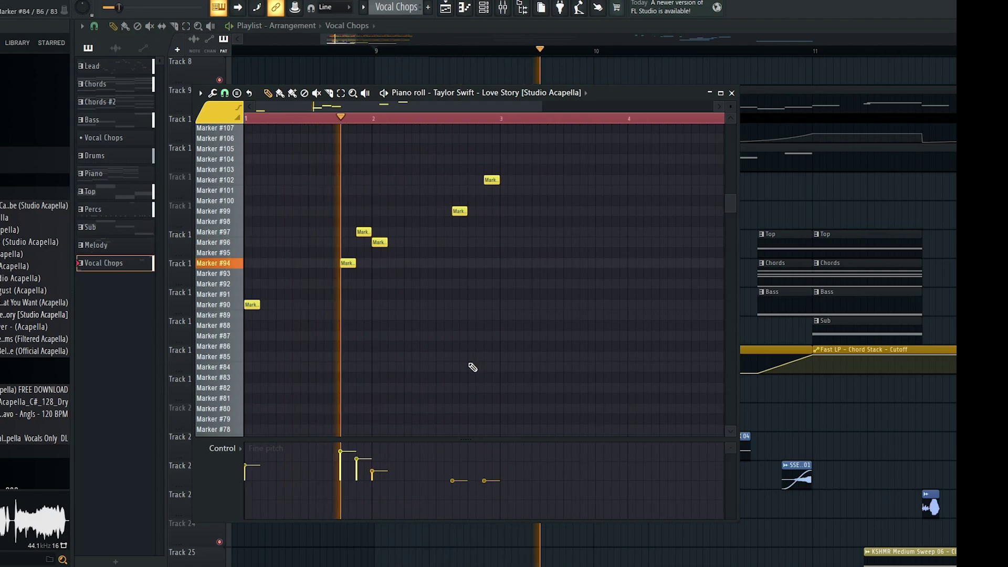
scroll(391, 335, up, 3)
key(space)
scroll(486, 283, up, 1)
click(496, 283)
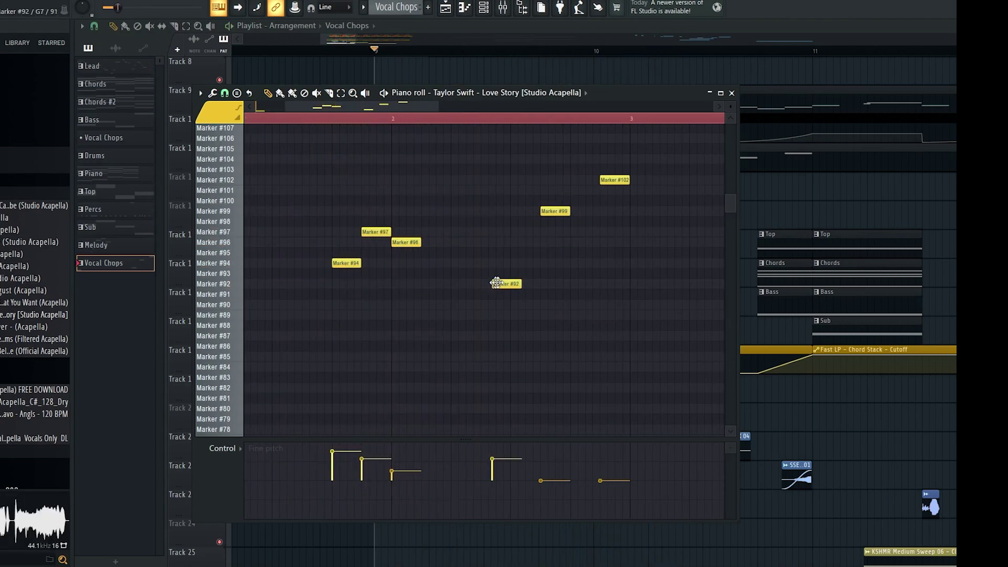
scroll(524, 281, down, 1)
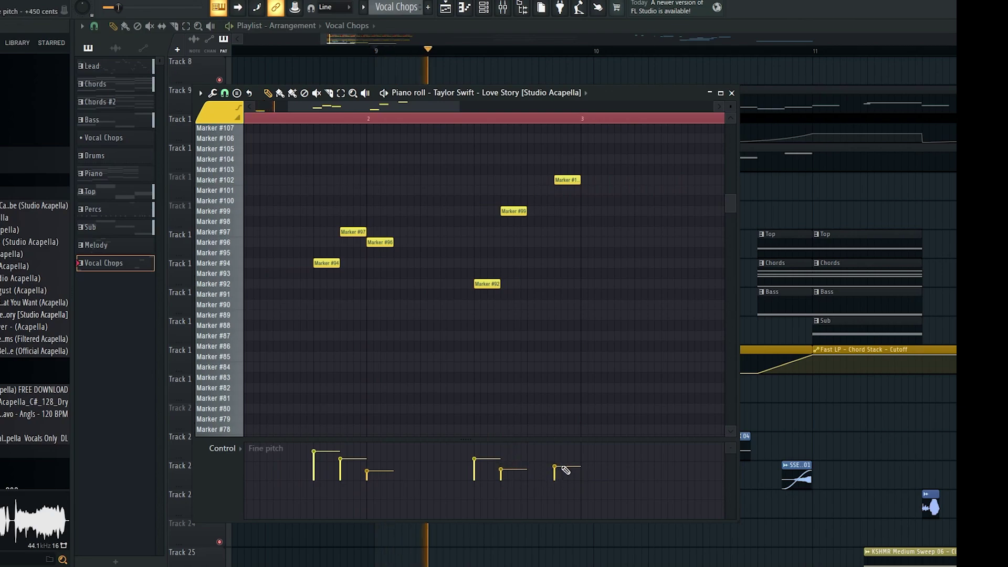
key(space)
Raise the low cut in the Vocal Chops Parametric EQ 2 and cut bands 4 and 6, with band 6 at about 7091 Hz
scroll(525, 362, down, 4)
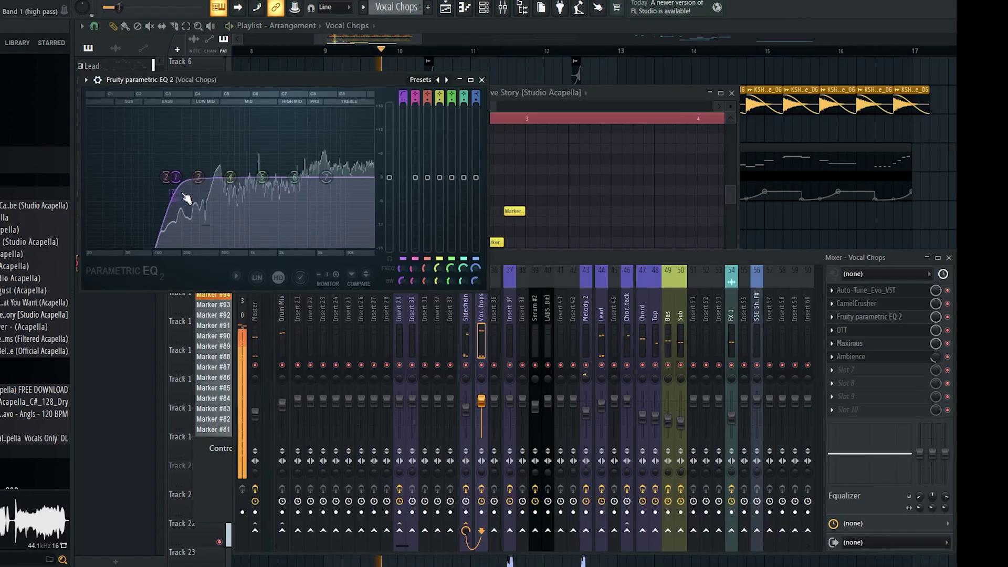
drag(176, 177, 220, 192)
drag(295, 176, 330, 193)
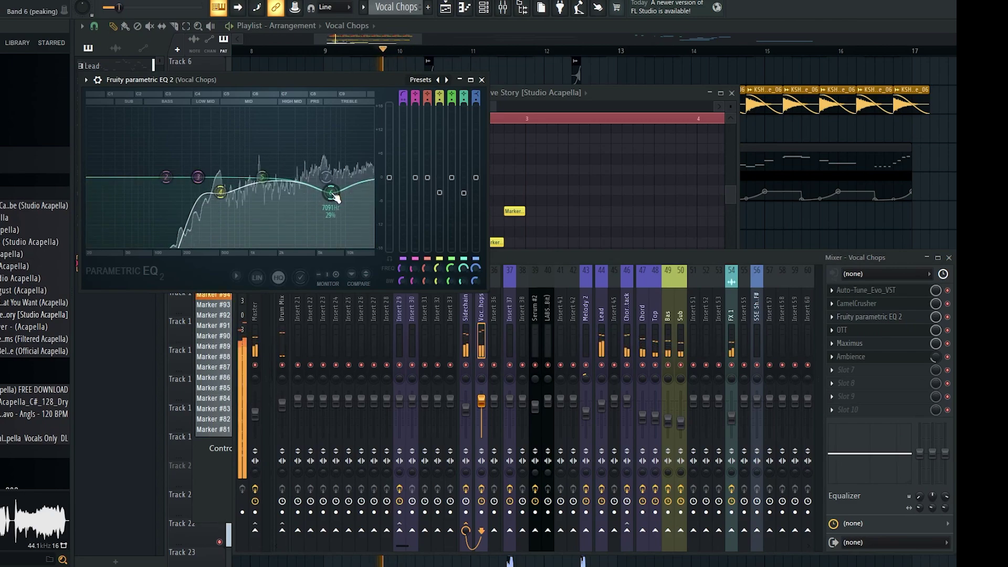
Raise the fine pitch of the Marker #97 chop before bar 2 and lower the Marker #92 chop's fine pitch to near zero
click(614, 105)
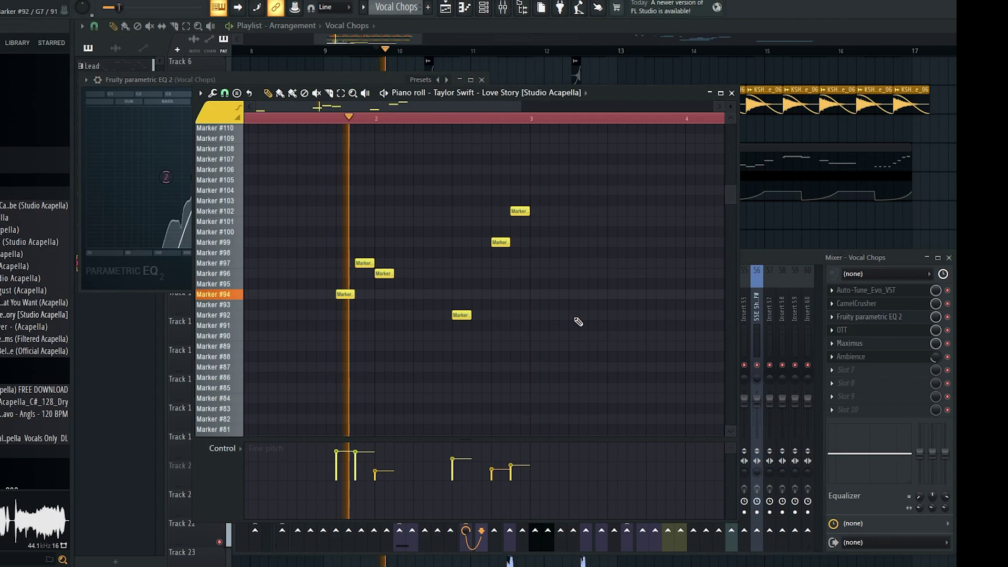
scroll(416, 311, up, 2)
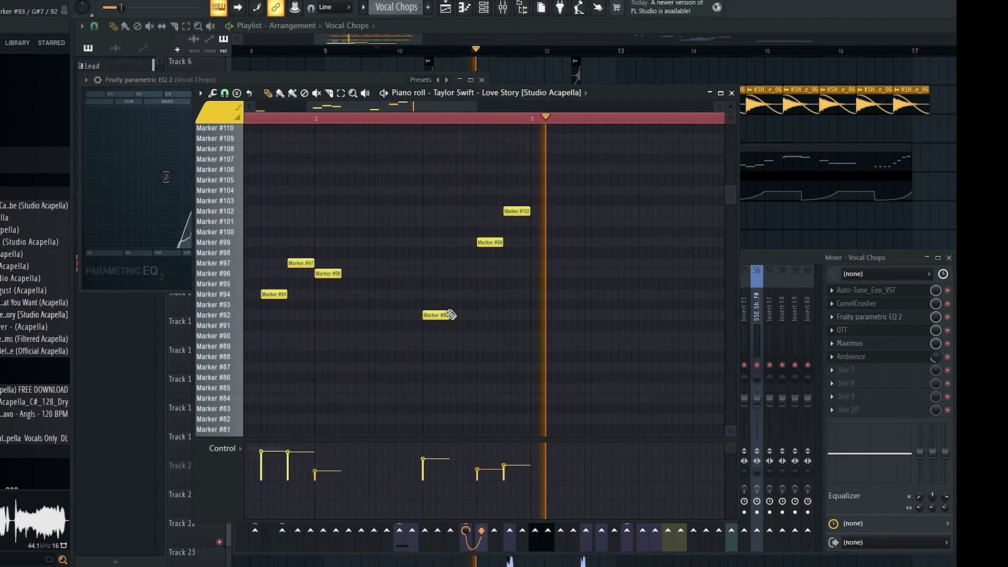
scroll(472, 315, down, 2)
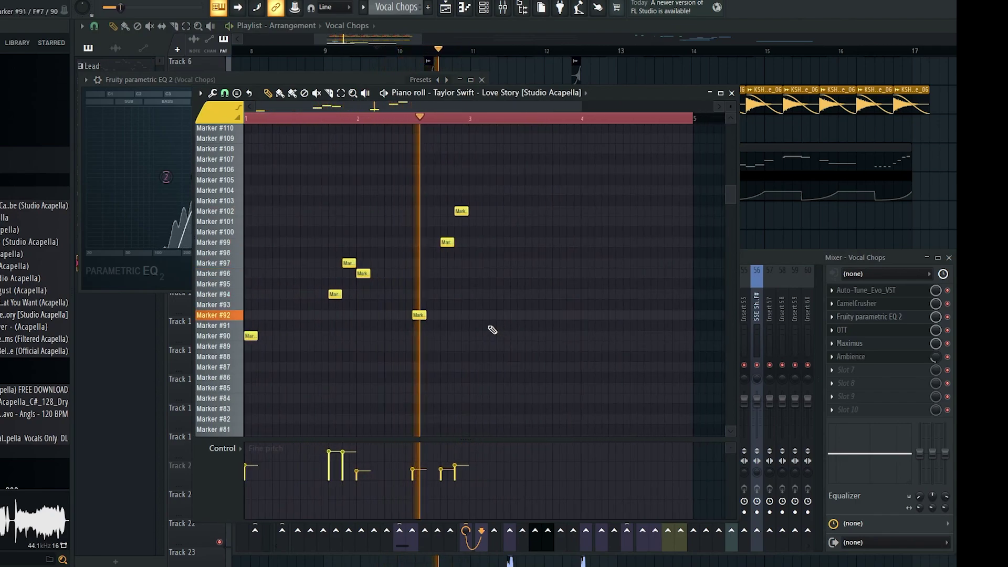
scroll(462, 364, up, 2)
click(395, 478)
scroll(433, 300, down, 3)
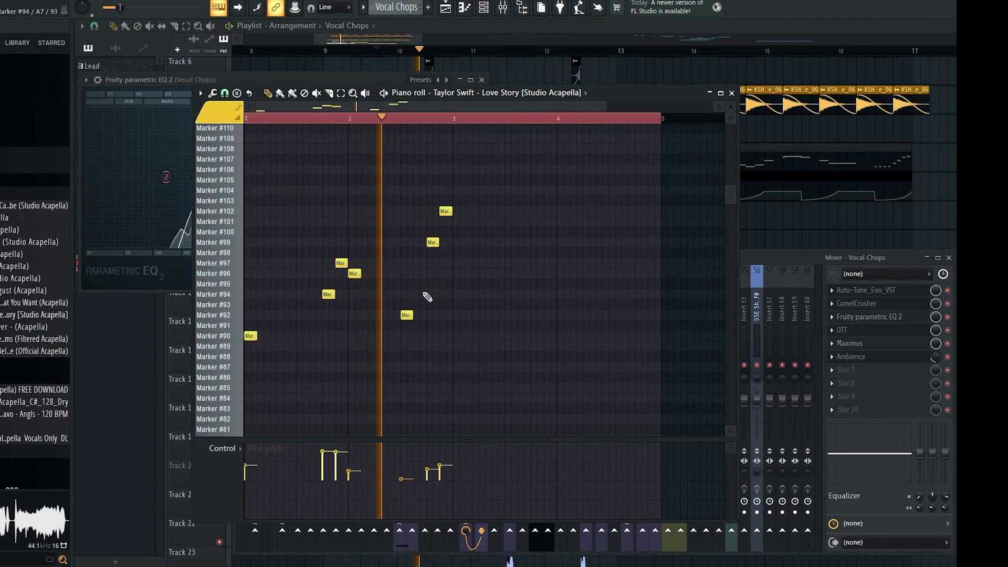
Shift the Marker #99 and #102 chops one step later and add a Marker #100 chop with raised fine pitch before them
scroll(430, 315, up, 2)
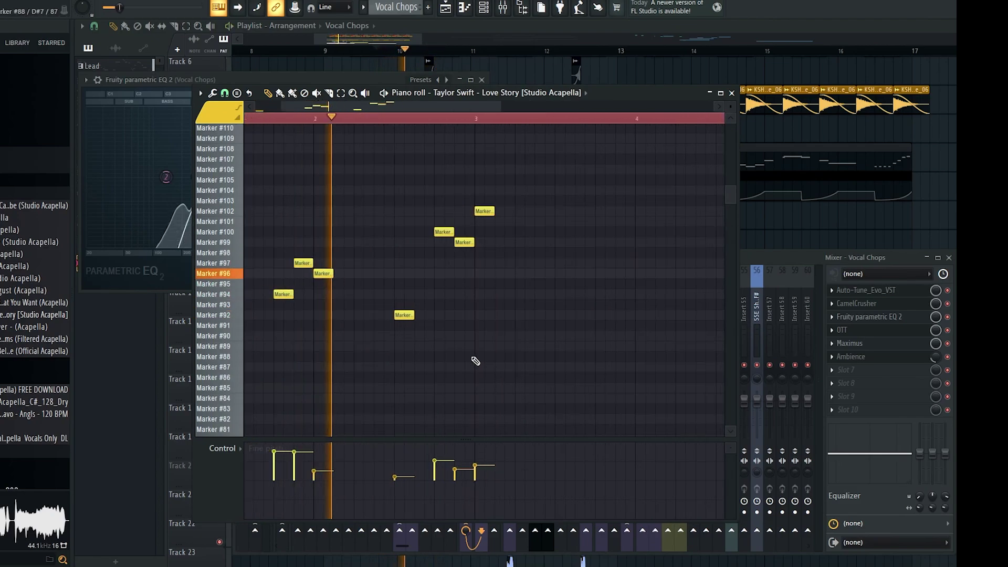
scroll(475, 361, down, 1)
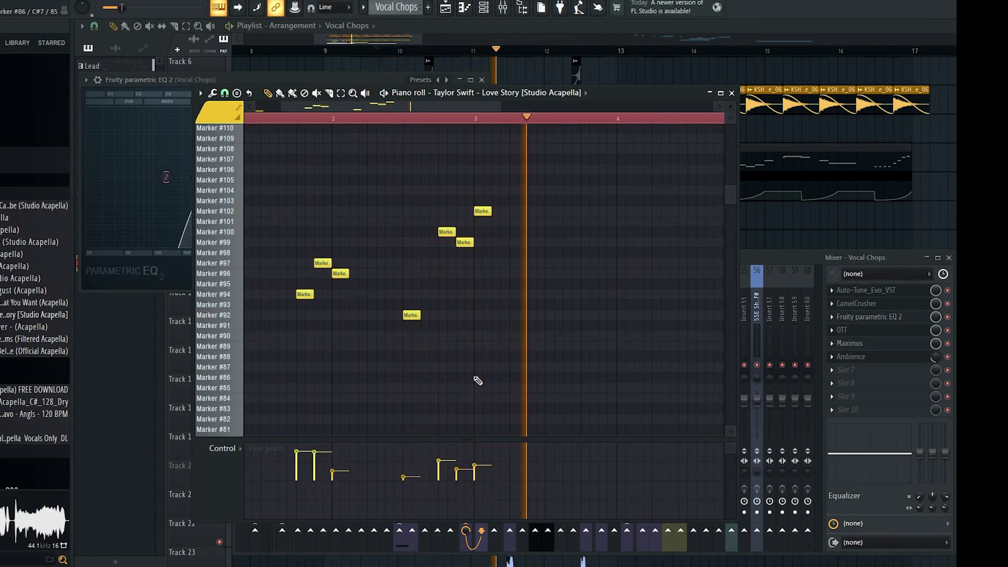
Audition chops after bar 3 and place a Marker #105 chop a quarter bar after it with slightly raised fine pitch
scroll(501, 247, up, 2)
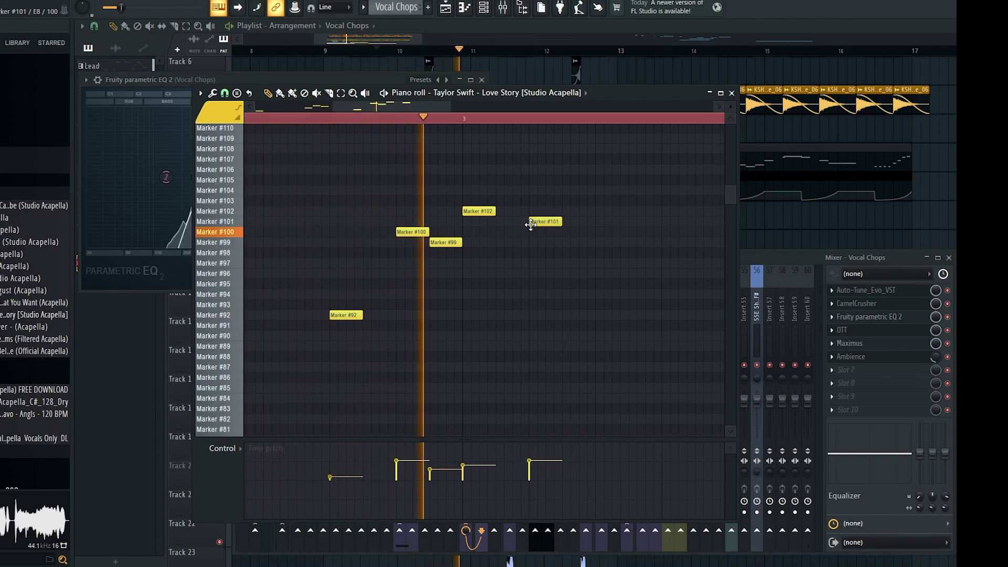
scroll(520, 301, down, 2)
key(space)
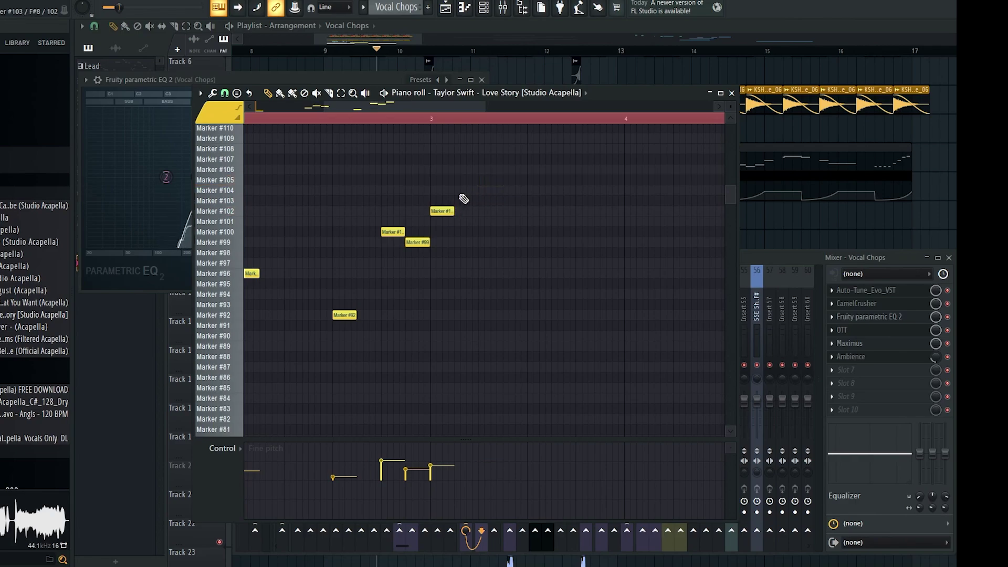
key(space)
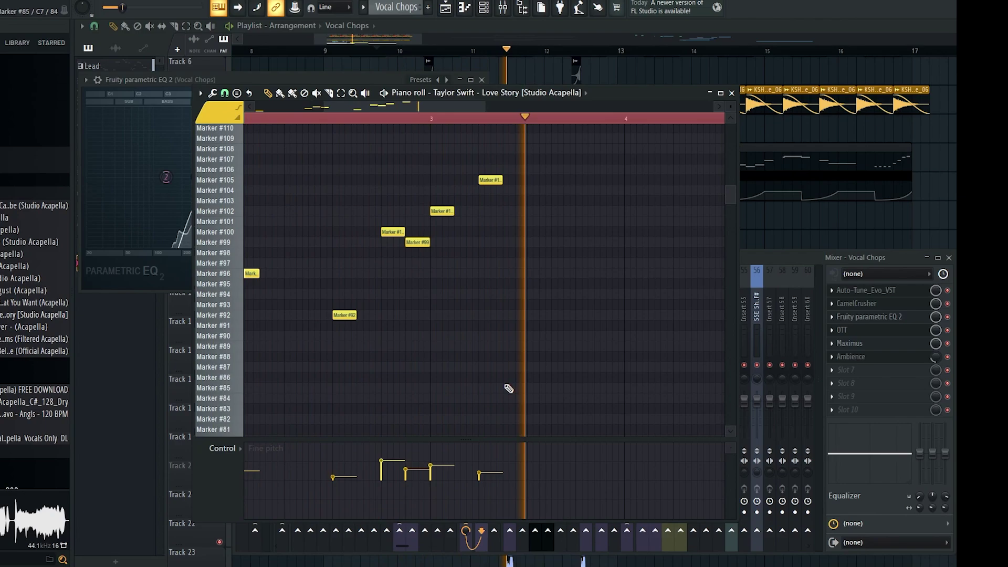
key(space)
Place a Marker #97 chop between the Marker #105 chop and bar 4 with slightly raised fine pitch
drag(528, 171, 502, 234)
click(502, 233)
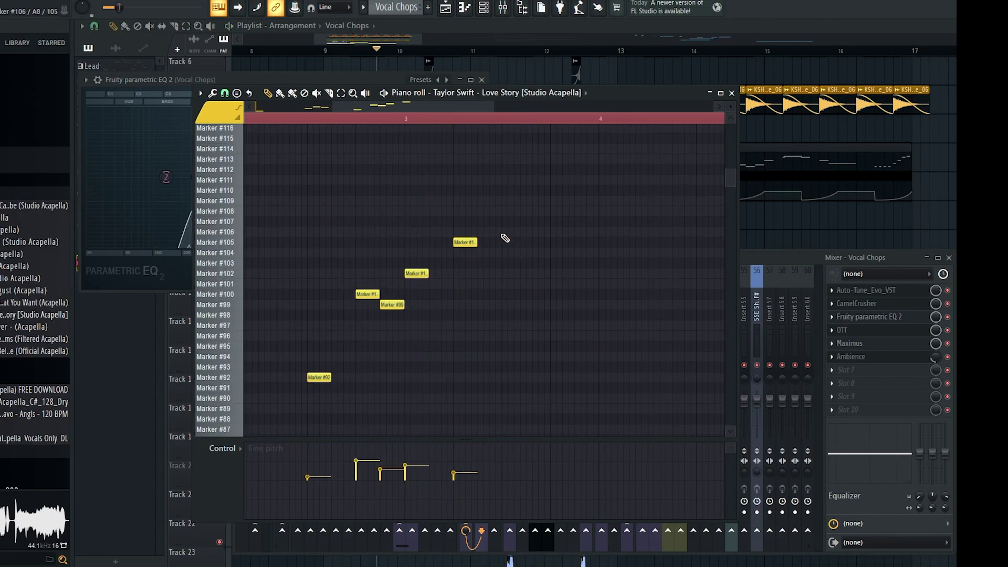
ctrl+scroll(514, 242, down, 1)
ctrl+scroll(528, 244, down, 1)
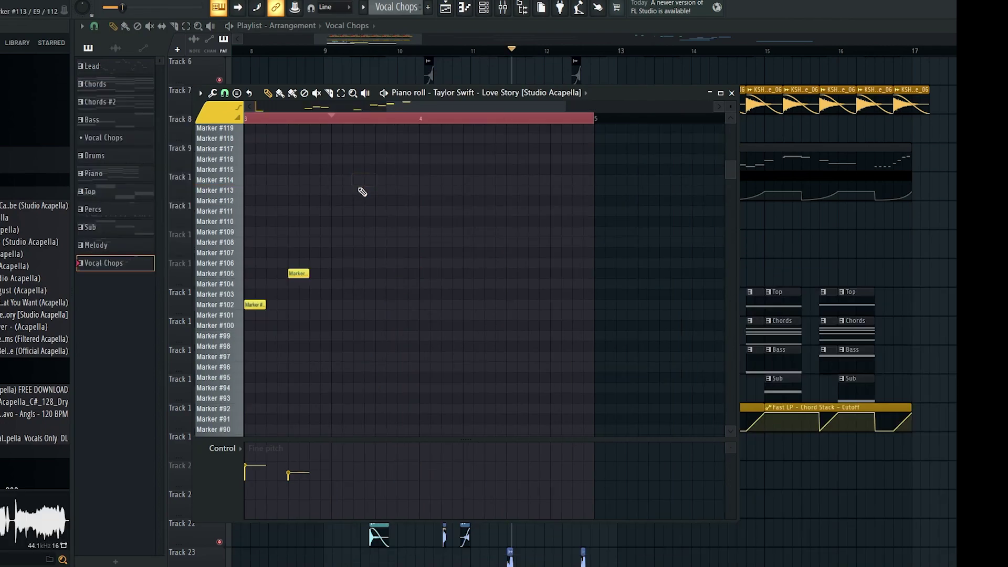
scroll(368, 388, down, 2)
scroll(428, 379, down, 3)
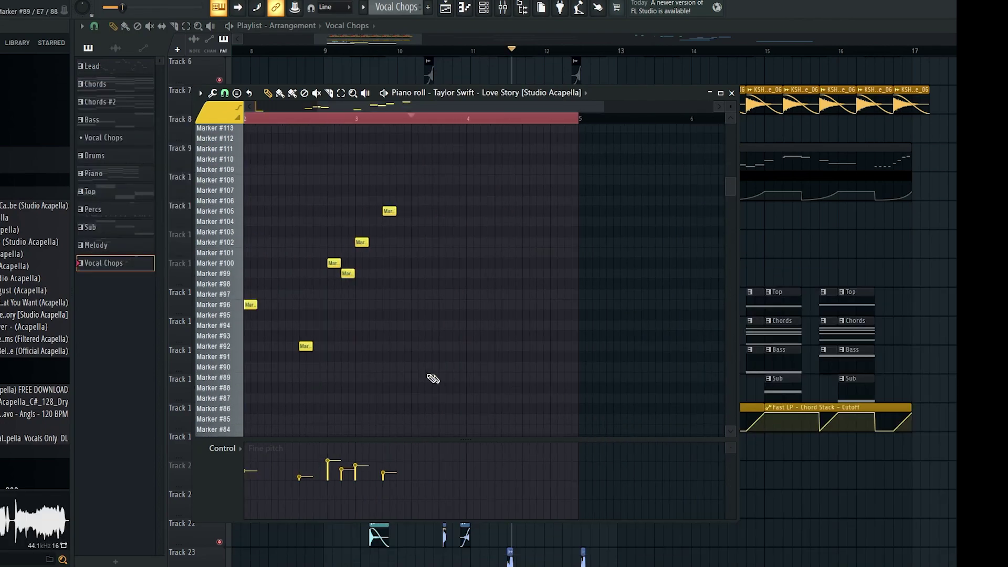
scroll(434, 378, up, 4)
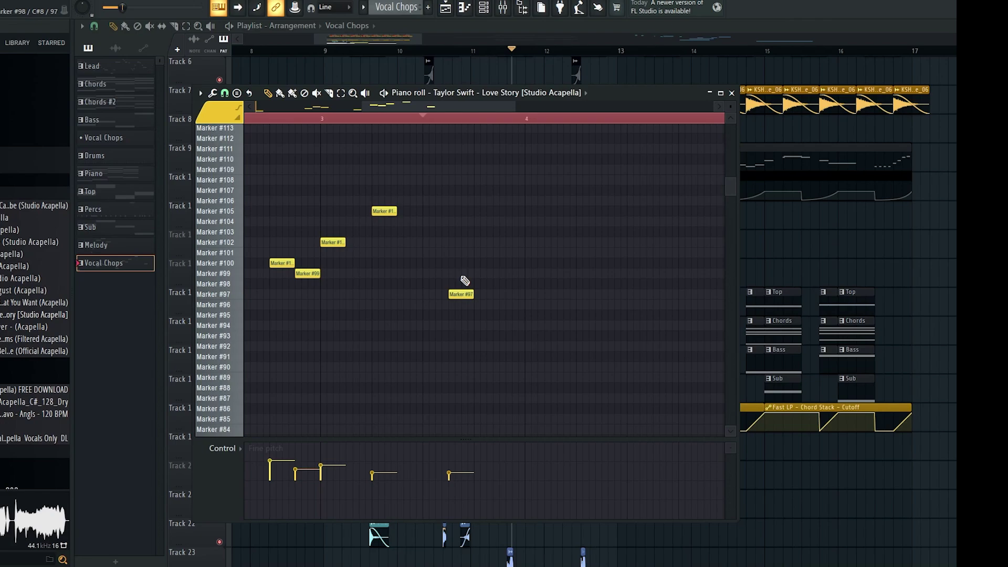
Add a Marker #102 chop just before bar 4 with fine pitch near zero and play the phrase back
scroll(453, 249, up, 3)
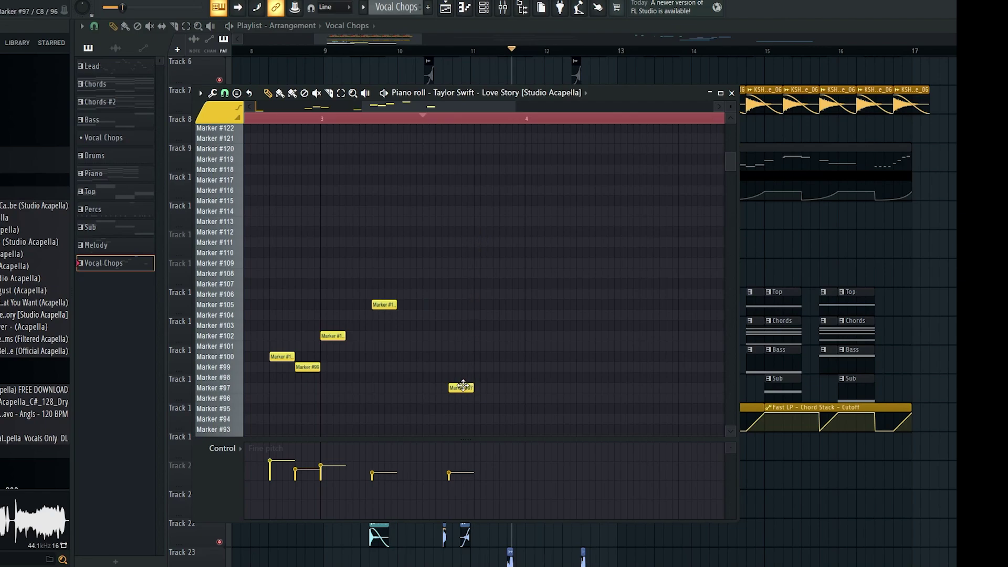
scroll(526, 376, down, 2)
scroll(410, 303, up, 1)
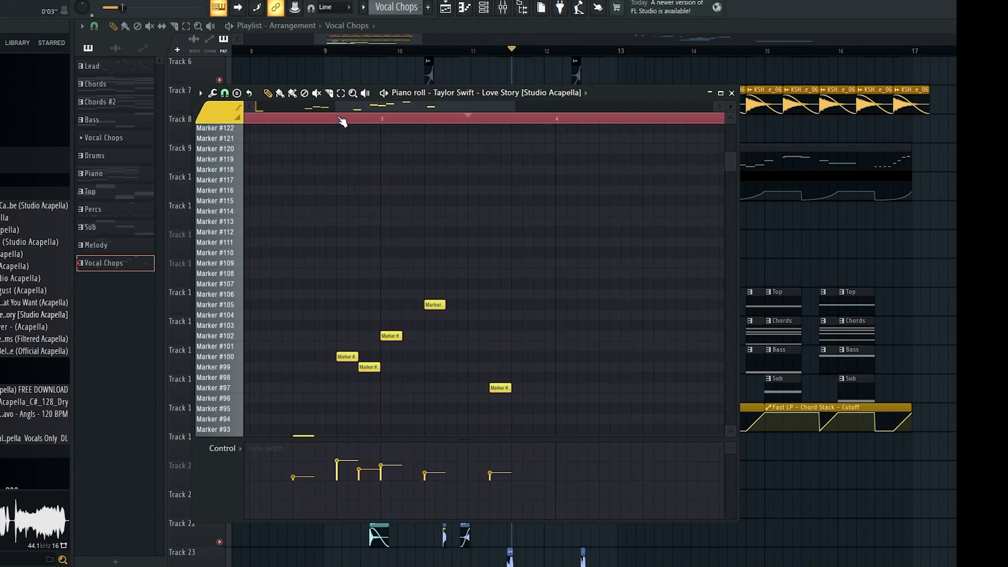
key(space)
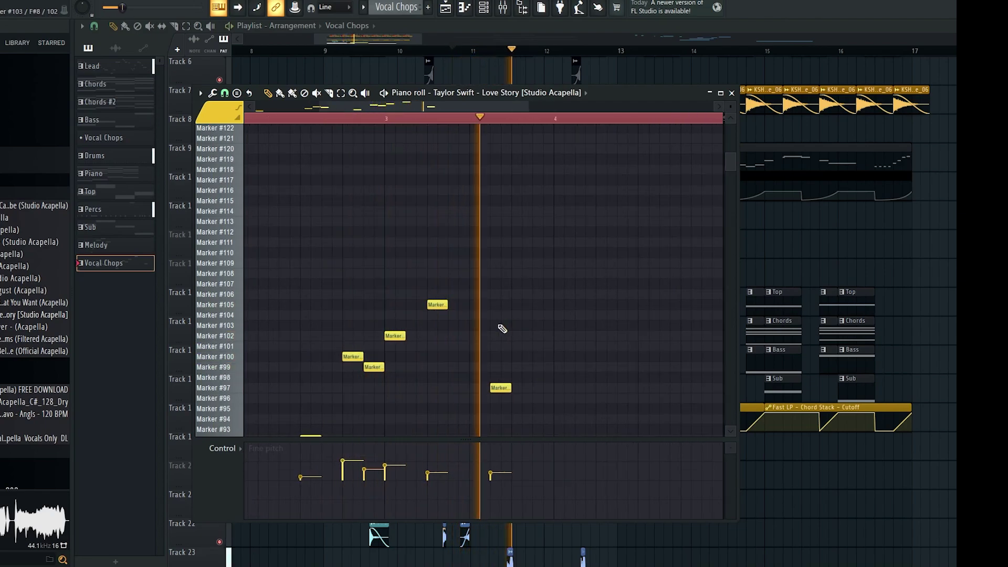
key(space)
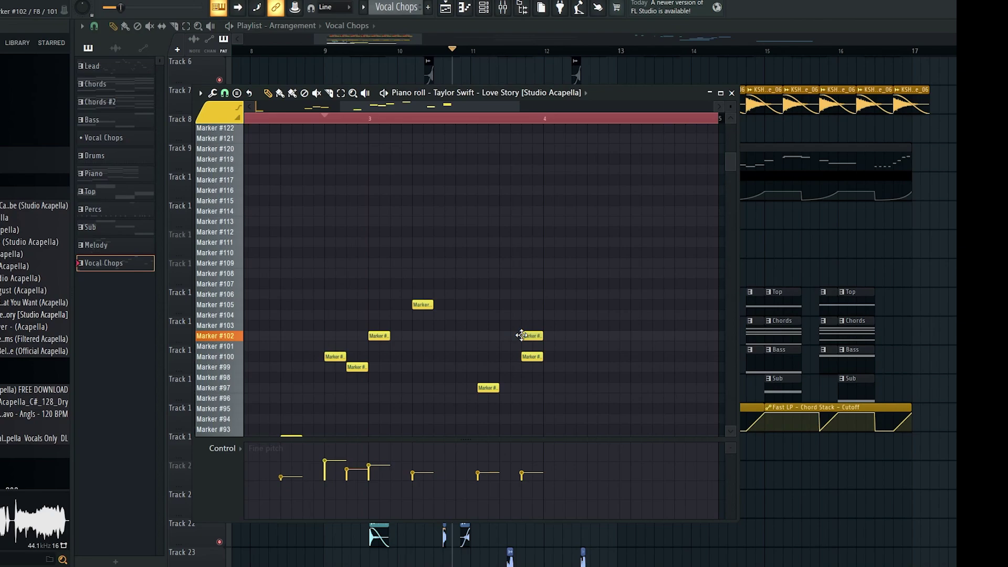
key(space)
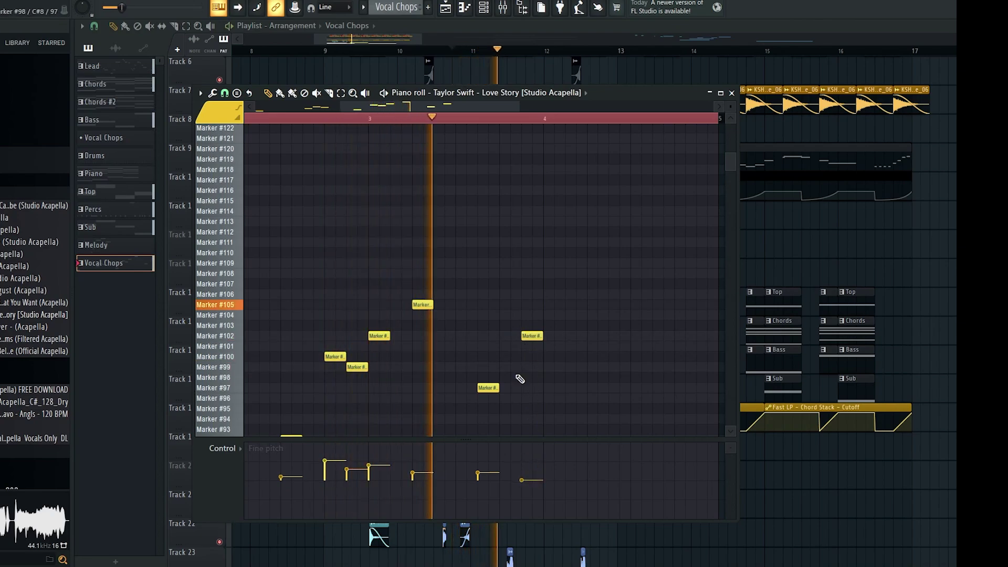
key(space)
key(space)
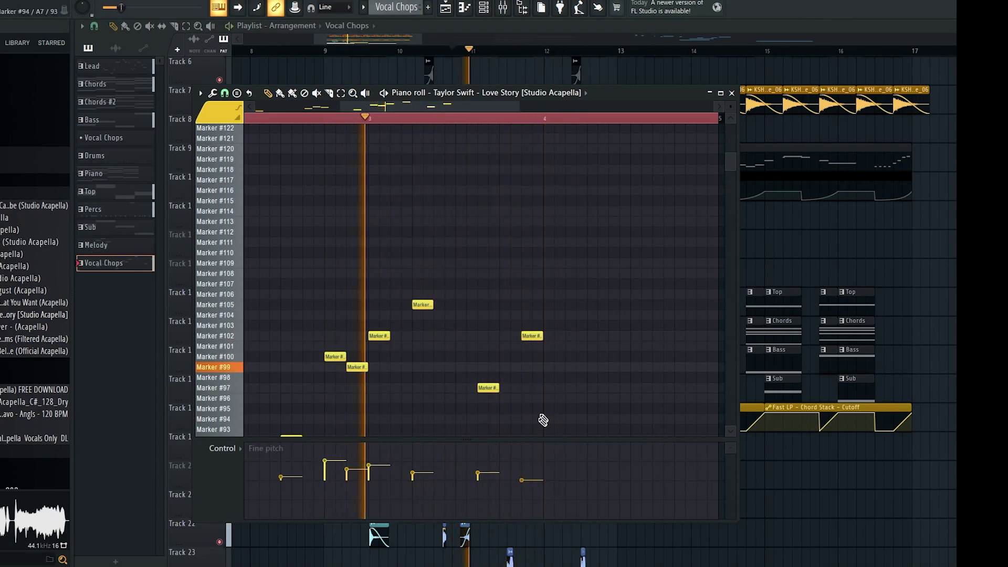
Move the last Marker #102 chop one step earlier, and add a Marker #101 chop before bar 4 and a Marker #96 chop on it
drag(531, 337, 509, 340)
key(space)
click(523, 346)
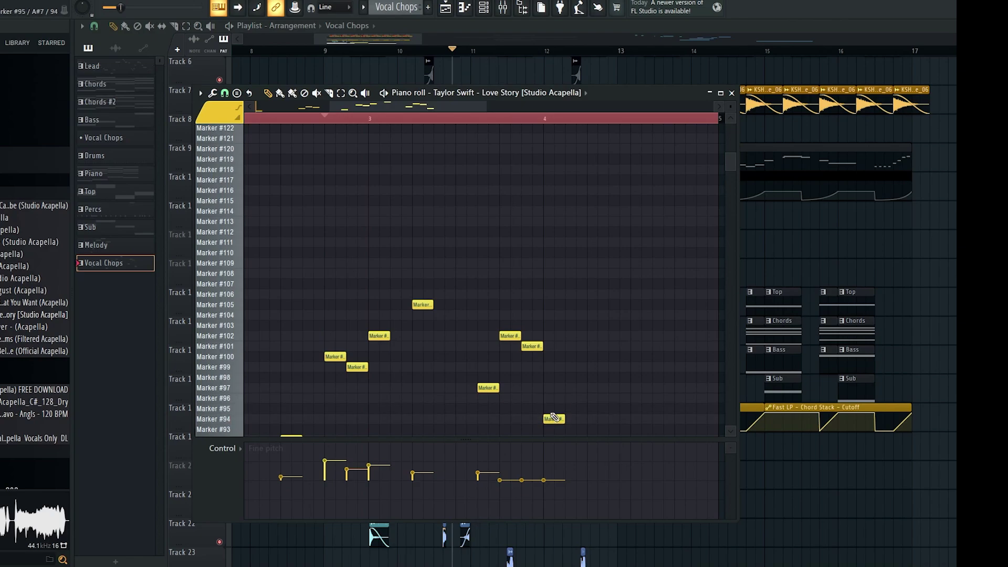
scroll(553, 418, down, 1)
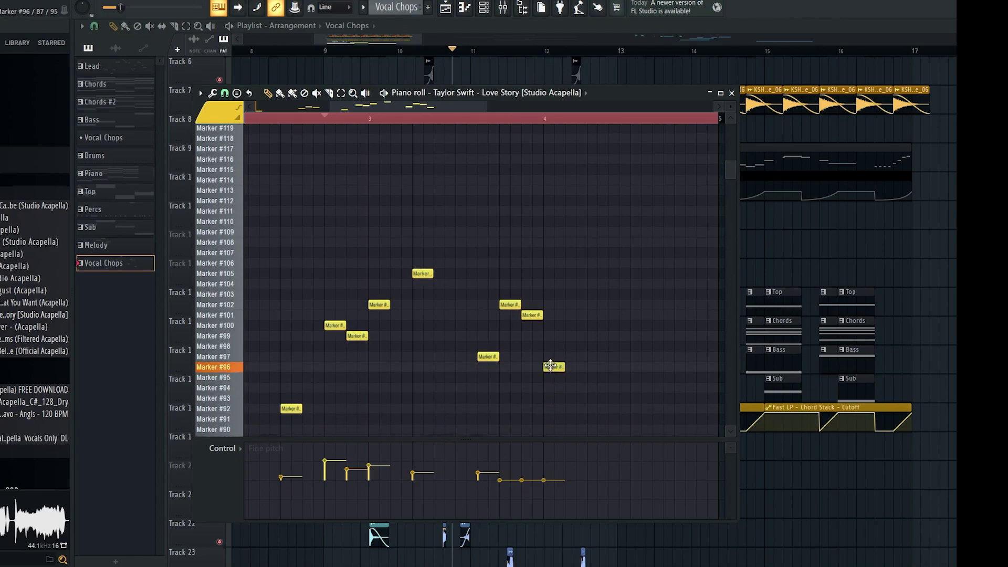
key(space)
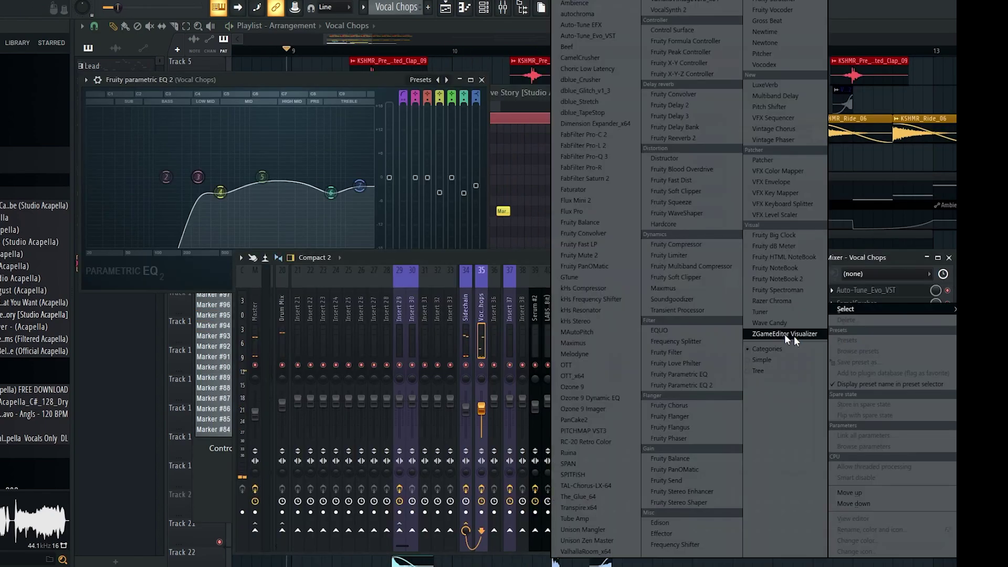
Insert FabFilter Pro-Q 3 before Maximus on the Vocal Chops track and add a low cut at about 261 Hz
click(601, 159)
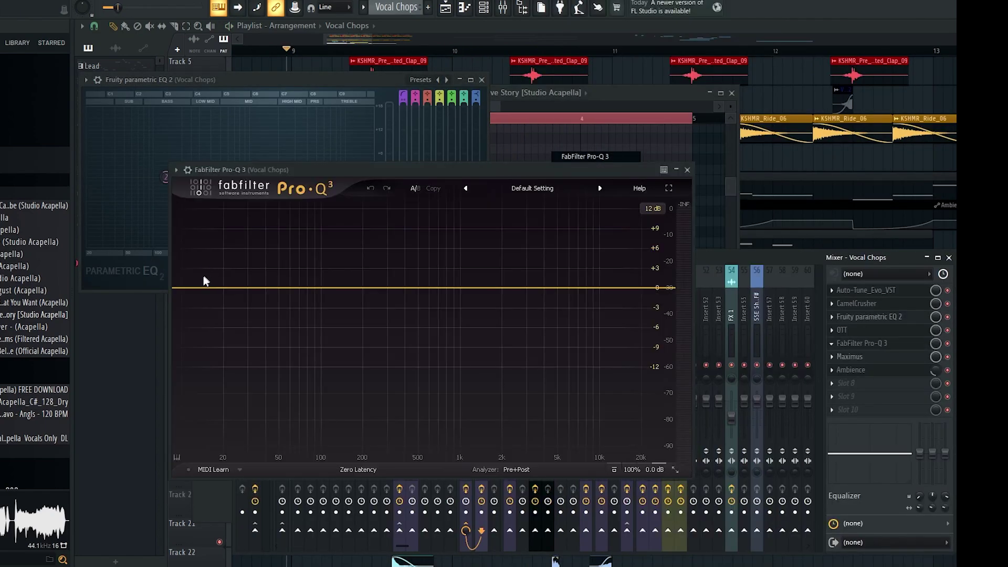
drag(195, 288, 378, 284)
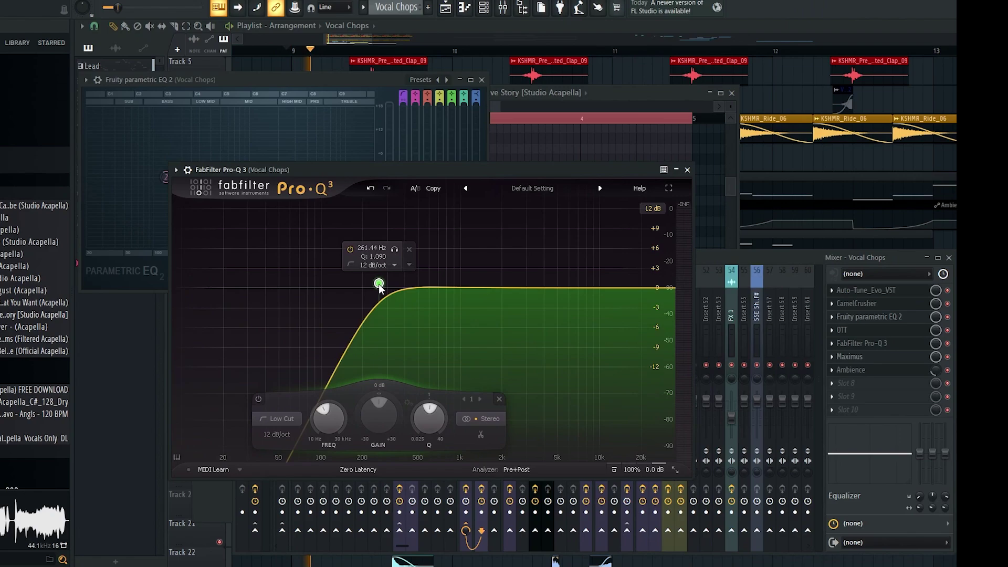
Add a dynamic bell cut at about 5.6 kHz with Q 1.180, and a slight bell cut between 500 Hz and 1 kHz
drag(485, 288, 560, 293)
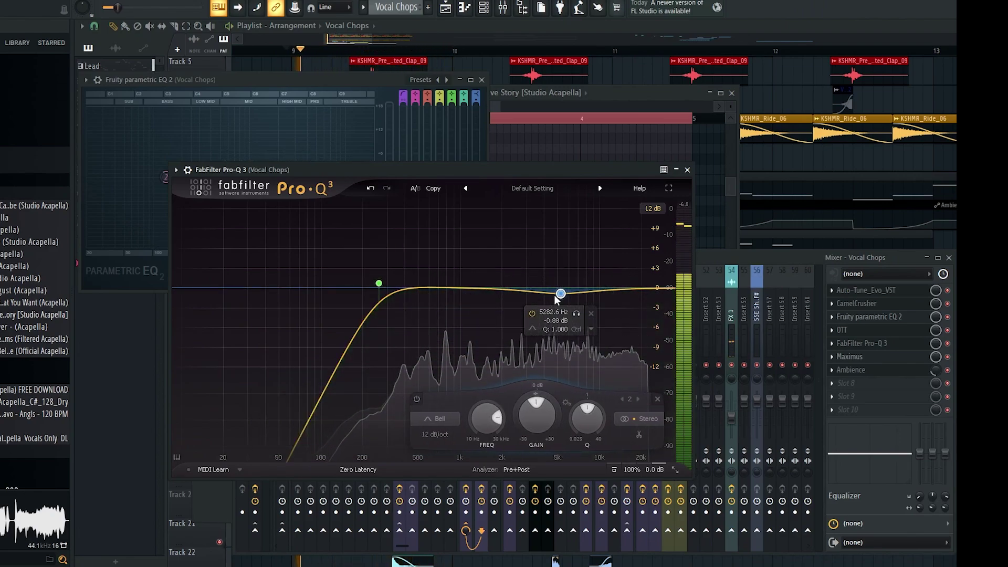
drag(537, 394, 587, 412)
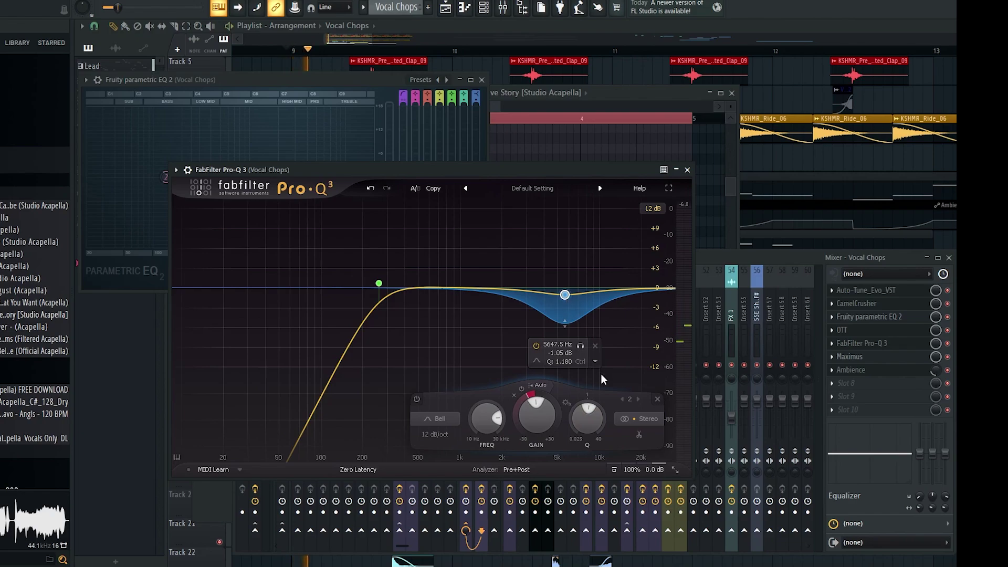
key(space)
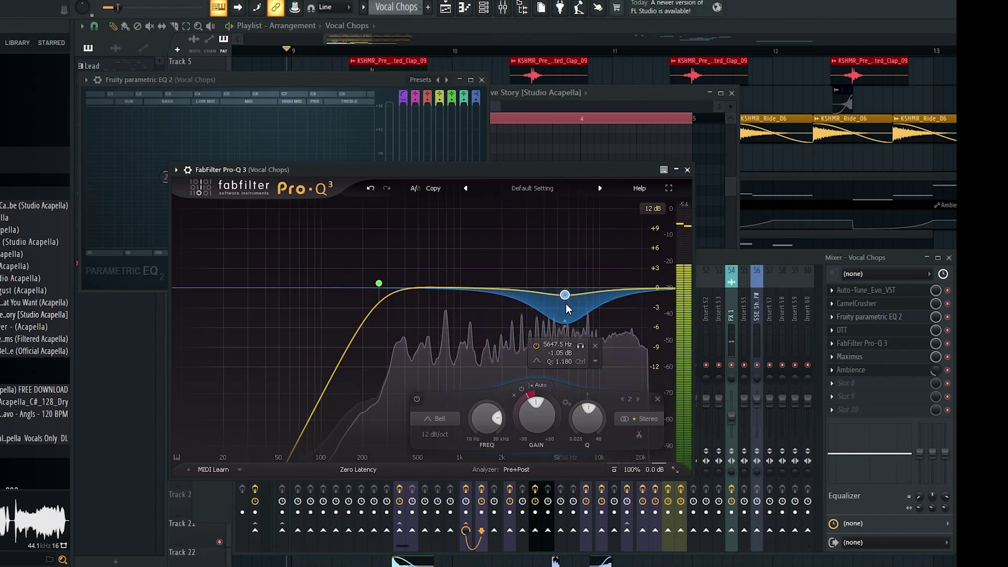
drag(565, 295, 566, 299)
drag(456, 290, 447, 296)
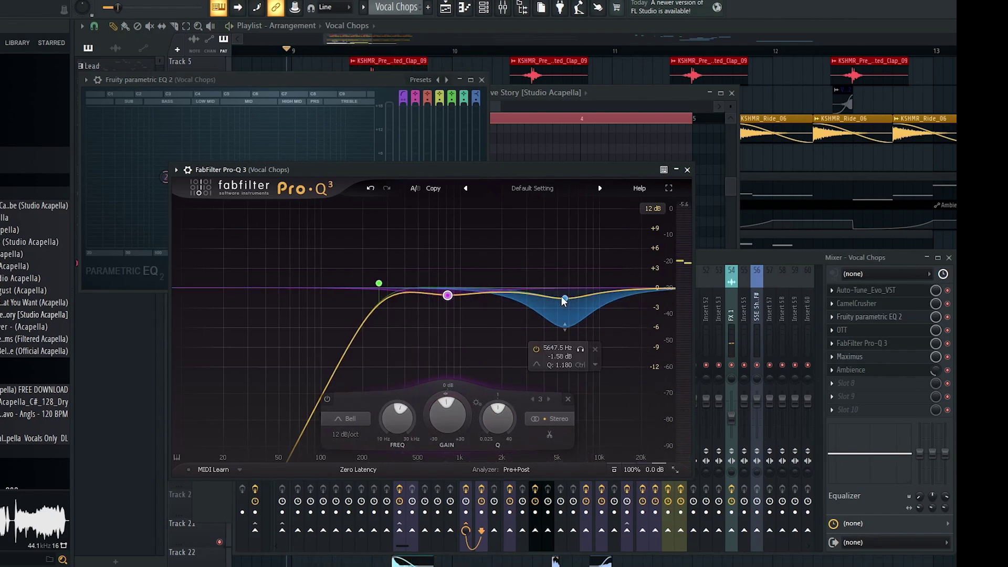
drag(564, 297, 568, 300)
Lower the Vocal Chops track's mixer fader slightly and open its CamelCrusher effect
click(730, 265)
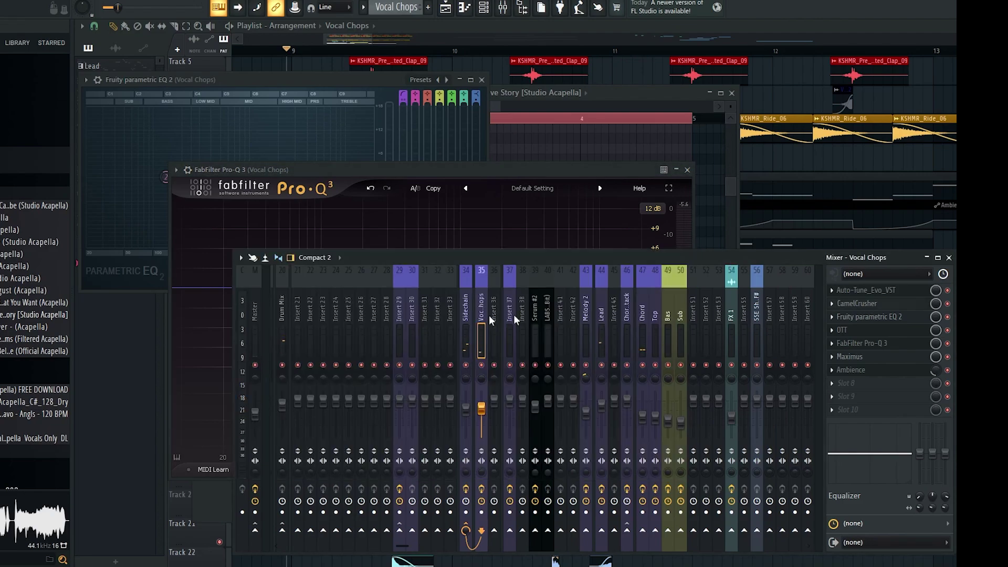
drag(474, 265, 471, 266)
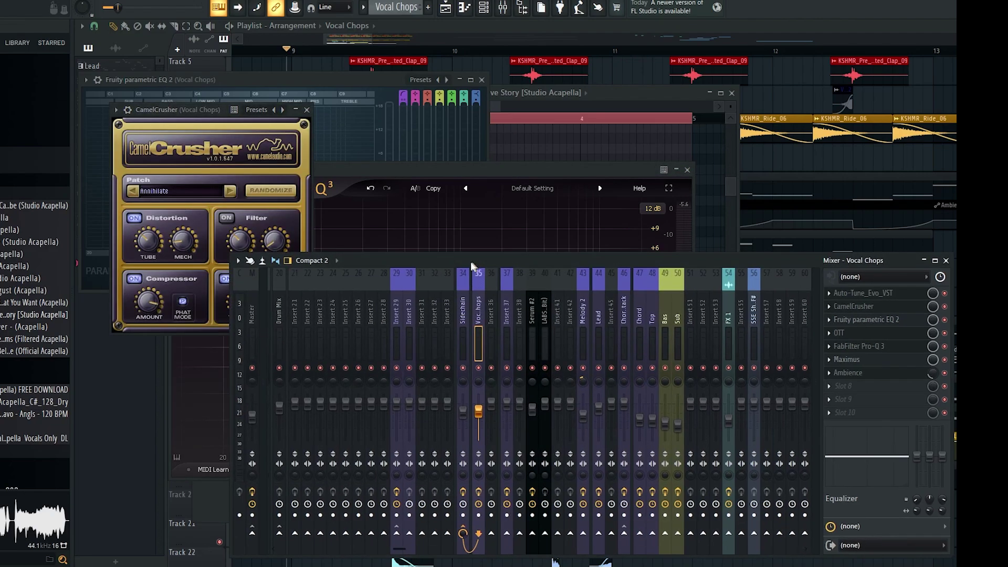
Check the Pro-Q 3 curve on the Vocal Chops track and bring its CamelCrusher effect forward
click(390, 176)
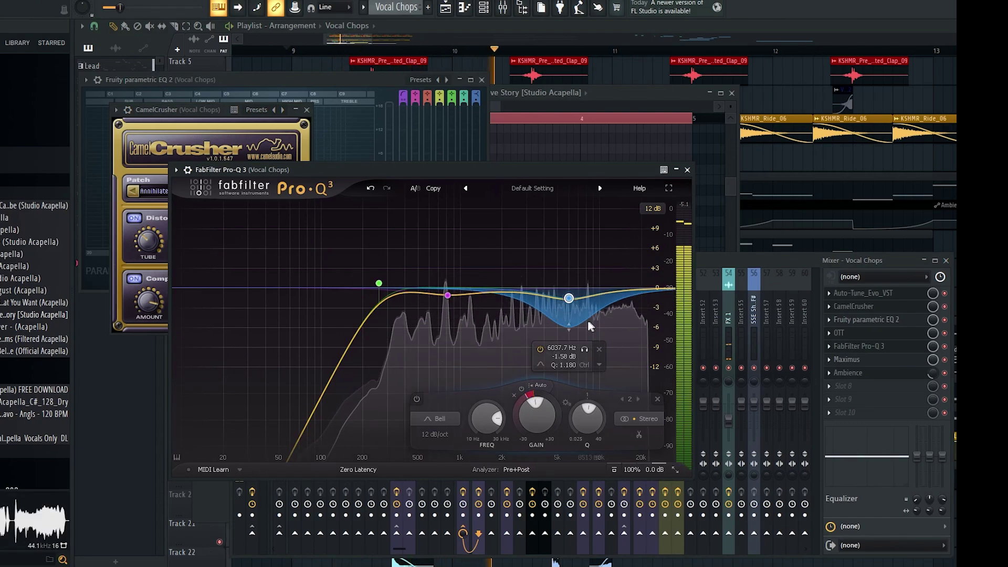
drag(213, 113, 211, 111)
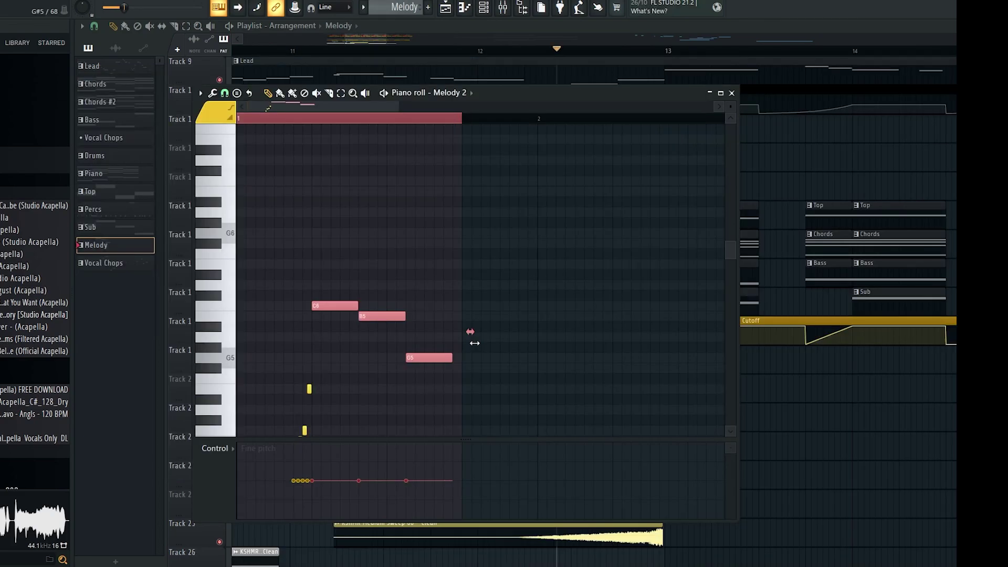
Play the Melody 2 phrase and move its final B5 and G5 notes earlier
ctrl+click(492, 342)
key(space)
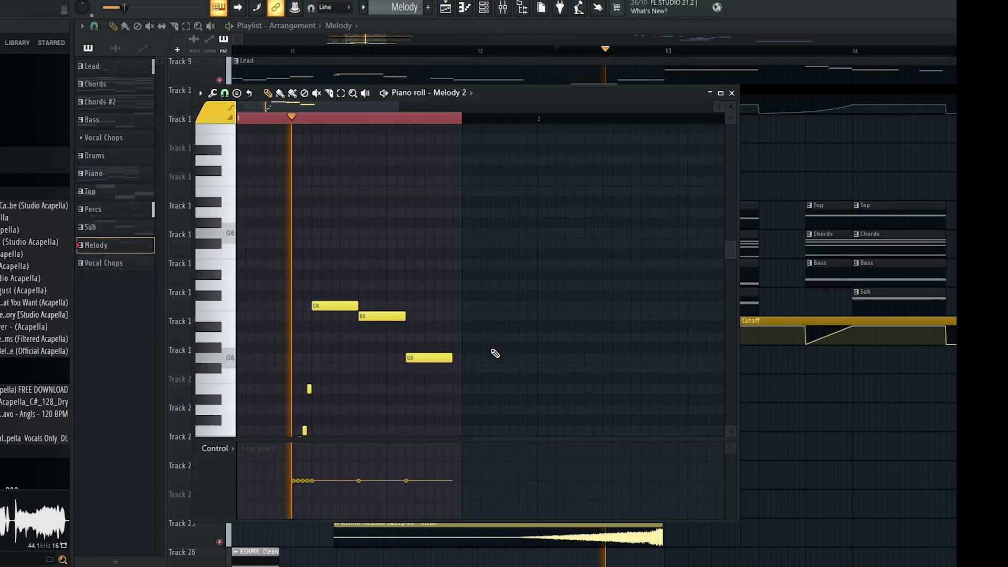
key(space)
key(space)
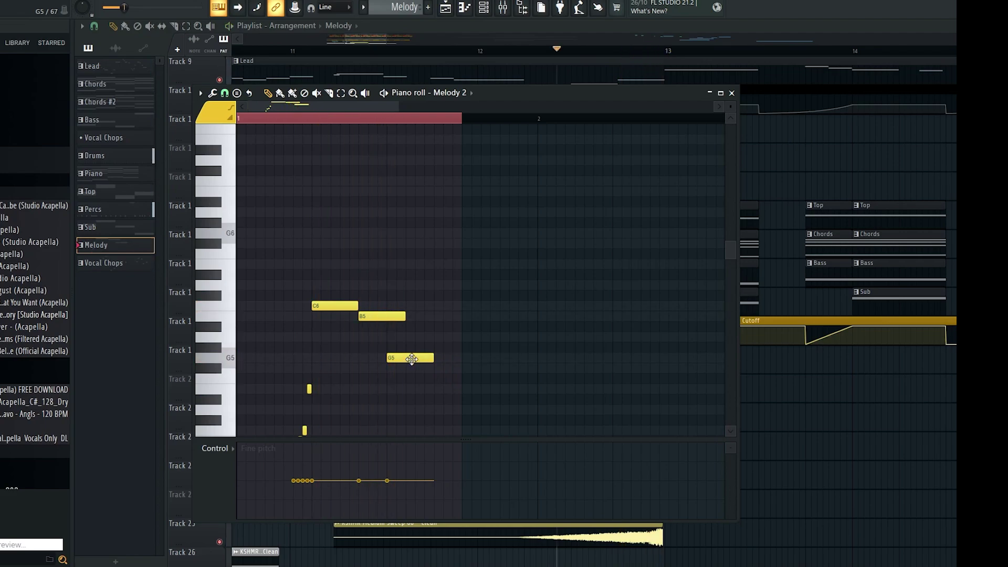
drag(430, 357, 392, 358)
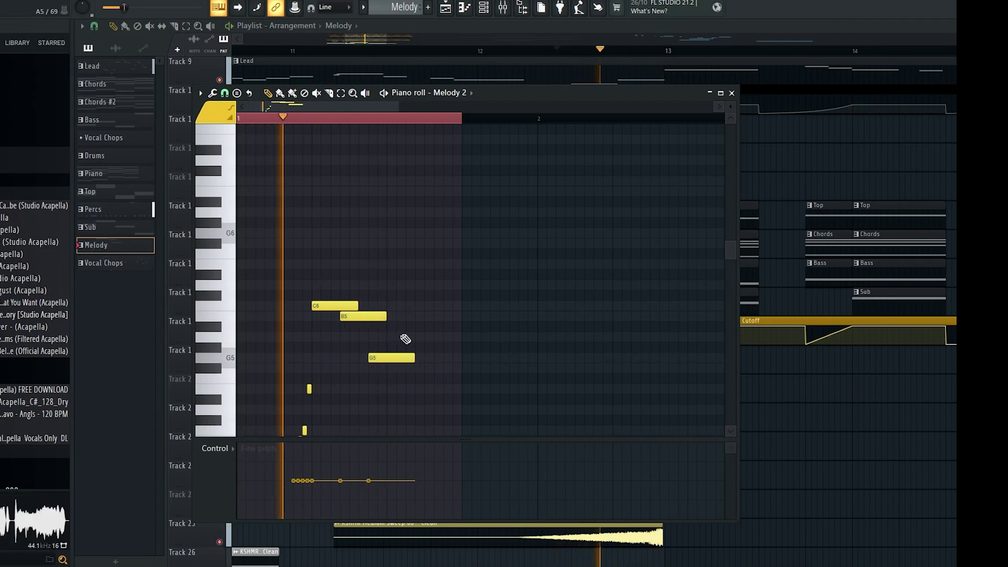
Shorten the C6, B5 and G5 melody notes so they follow one another without overlapping, and return to the playlist
key(ctrl+a)
drag(357, 305, 336, 308)
ctrl+click(416, 315)
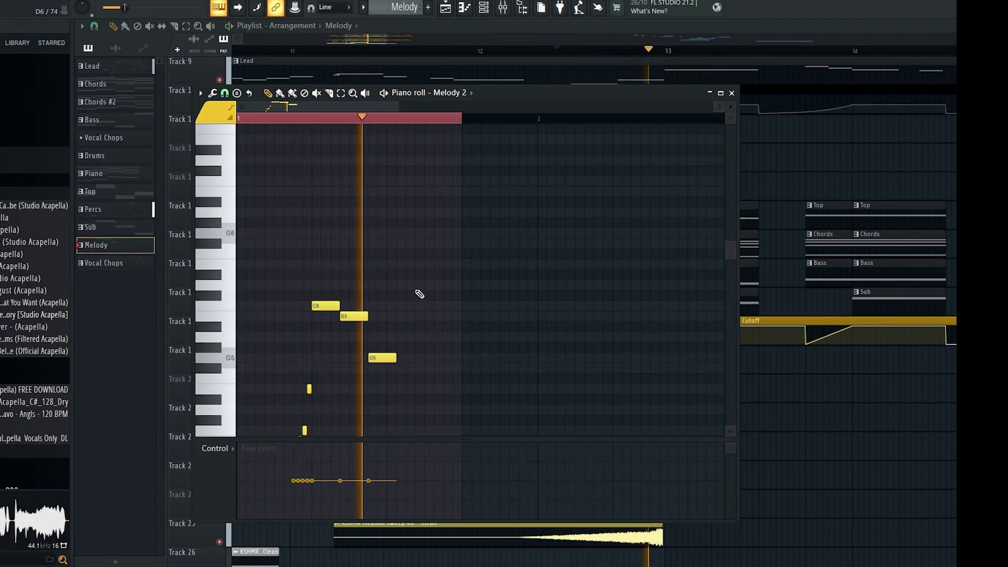
key(space)
key(space)
scroll(436, 319, down, 3)
click(812, 387)
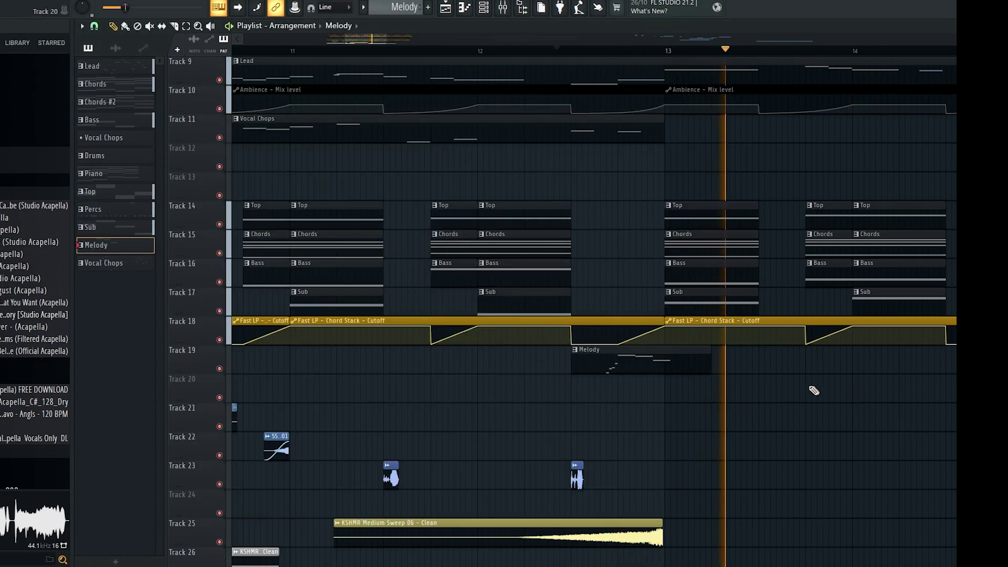
Play the drop from bar 9 and examine how the melody, chords and FX clips work together up to bar 13
key(space)
key(space)
scroll(597, 377, down, 3)
scroll(603, 347, up, 4)
scroll(622, 319, down, 3)
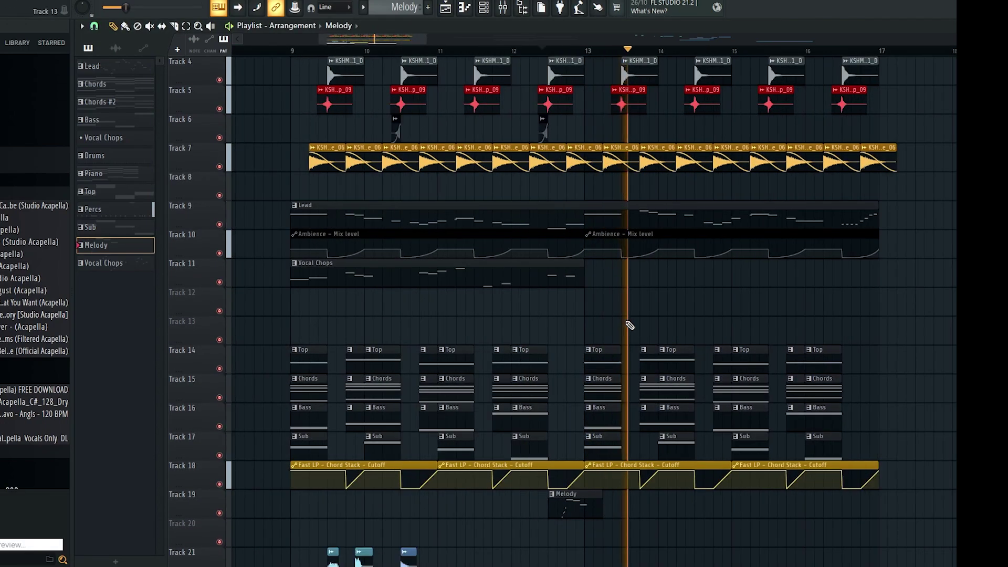
scroll(604, 362, down, 4)
scroll(589, 382, down, 5)
drag(598, 417, 420, 344)
scroll(612, 373, up, 4)
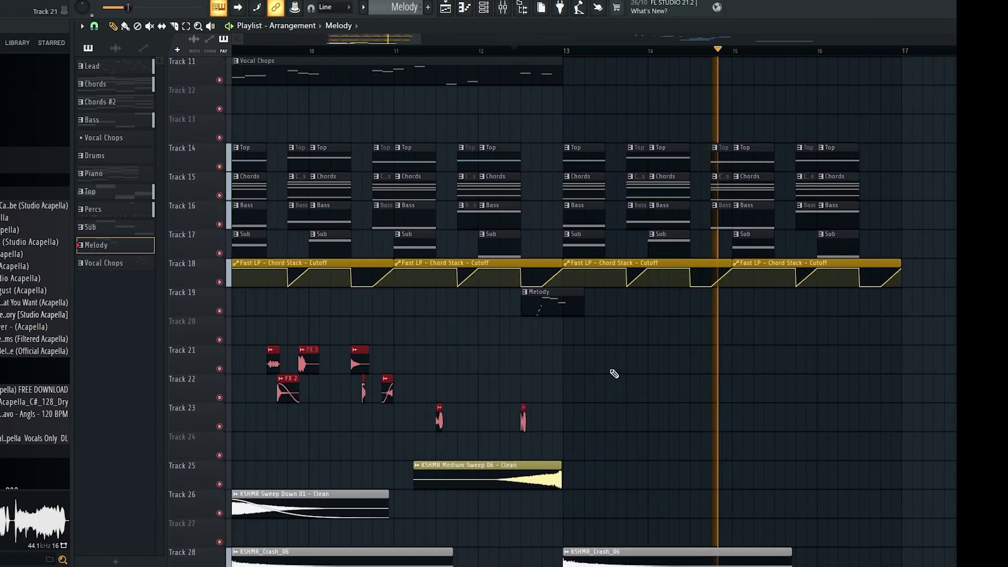
ctrl+click(612, 372)
scroll(605, 367, down, 3)
scroll(446, 236, up, 2)
click(366, 51)
scroll(424, 378, down, 5)
scroll(423, 381, up, 4)
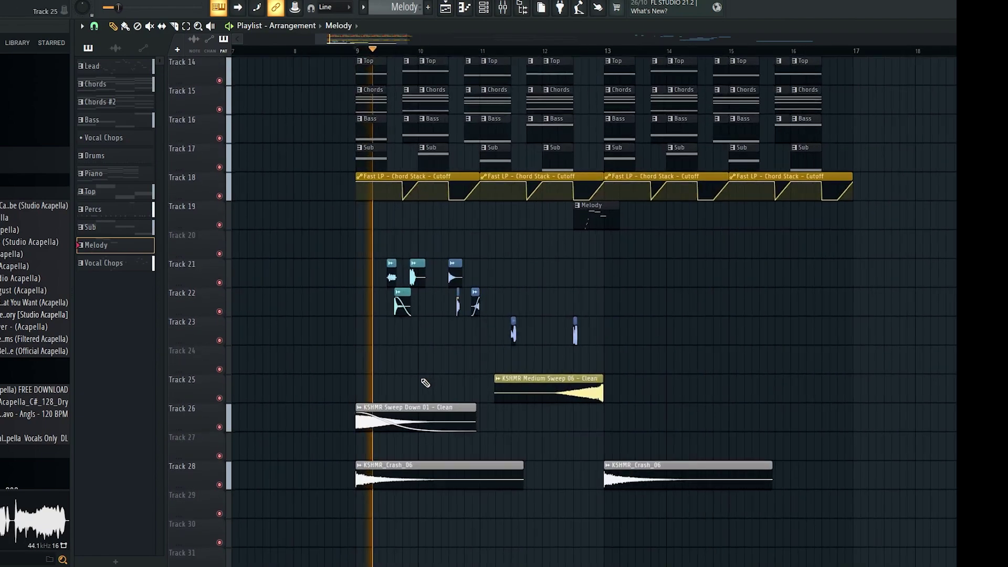
scroll(424, 357, down, 3)
scroll(449, 344, up, 5)
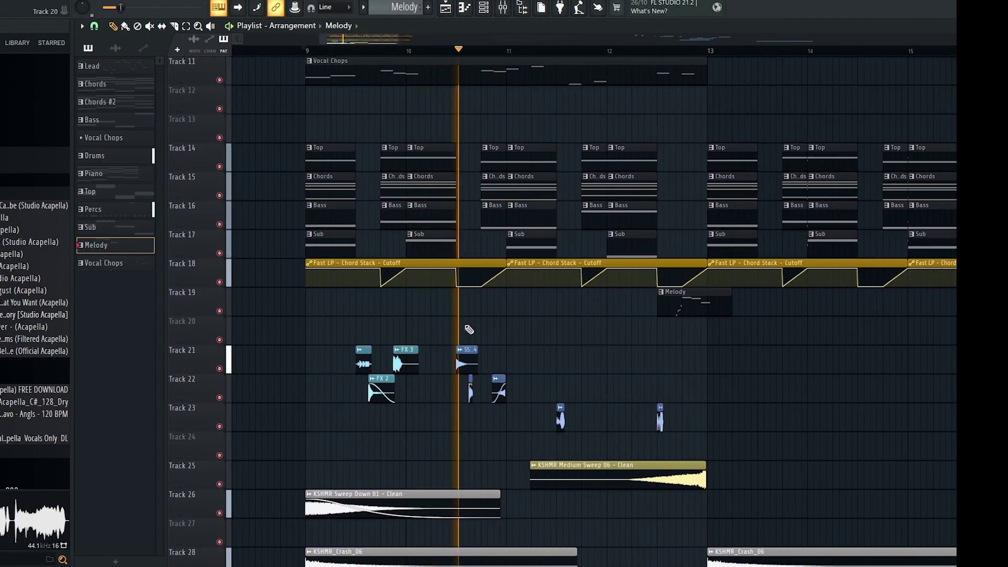
scroll(503, 336, down, 3)
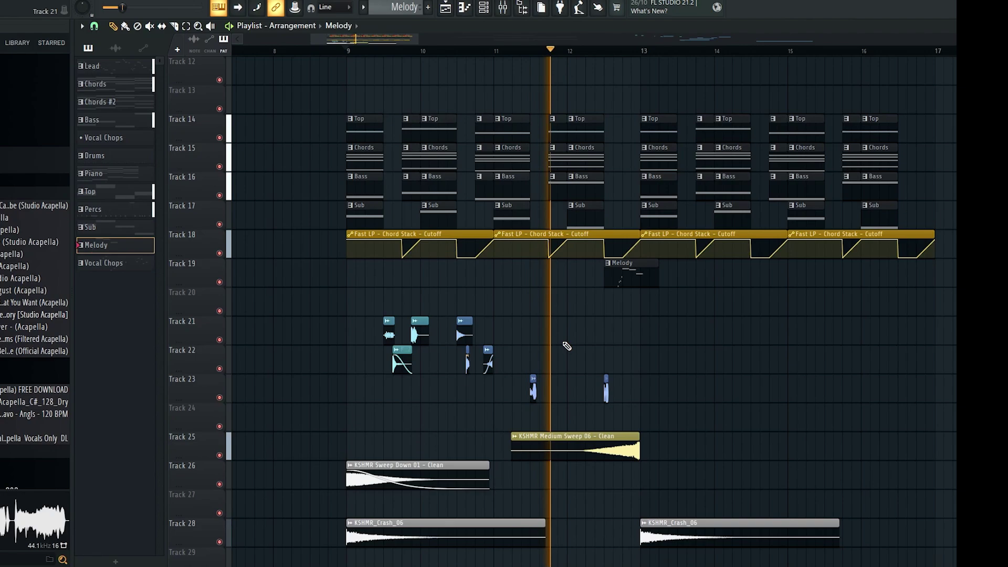
scroll(566, 350, up, 1)
scroll(575, 354, up, 2)
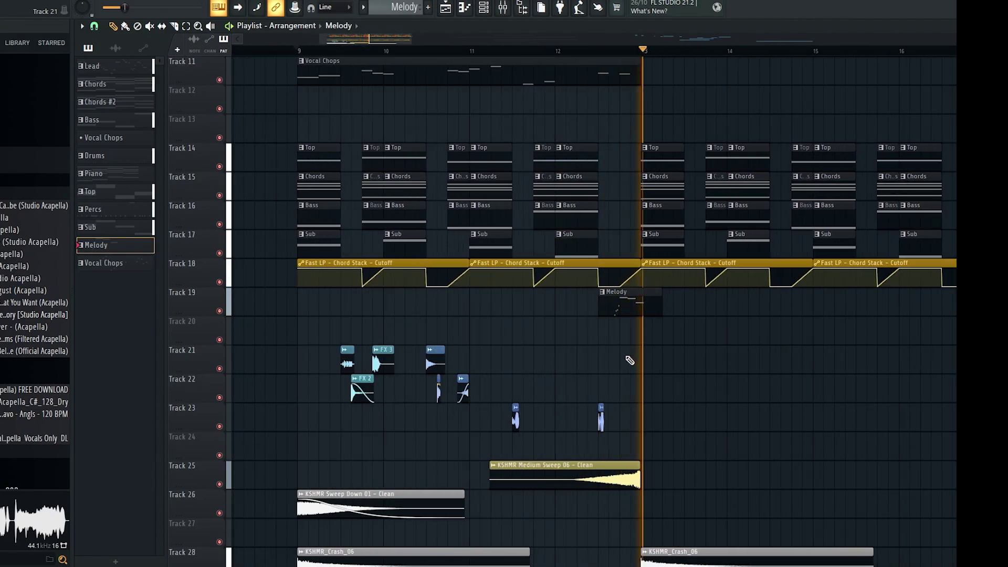
key(space)
Play the Vocal Chops pattern around bar 4 and lower the fine pitch of that bar's Marker #97 and Marker #96 chops
scroll(625, 175, up, 4)
double_click(587, 190)
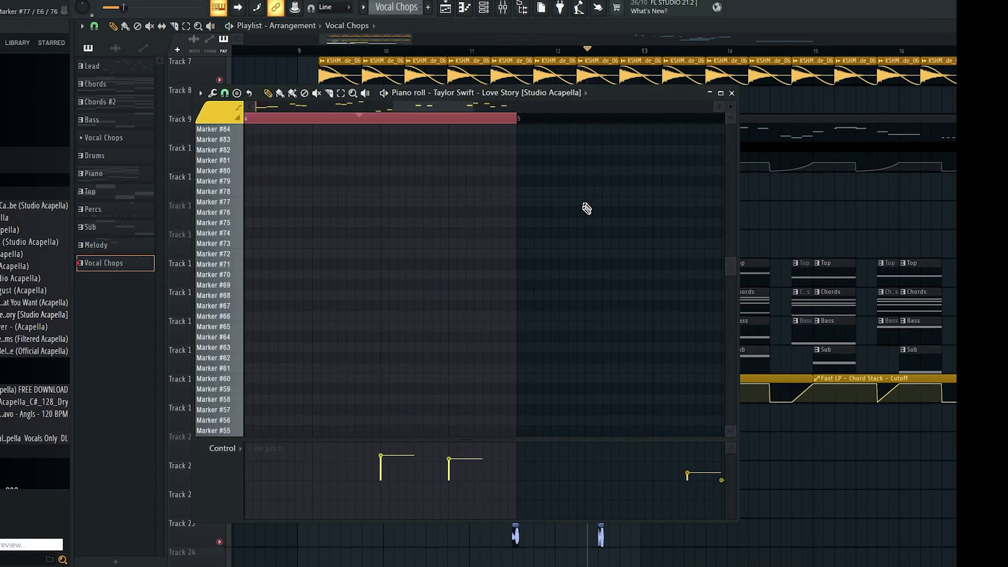
click(365, 118)
key(space)
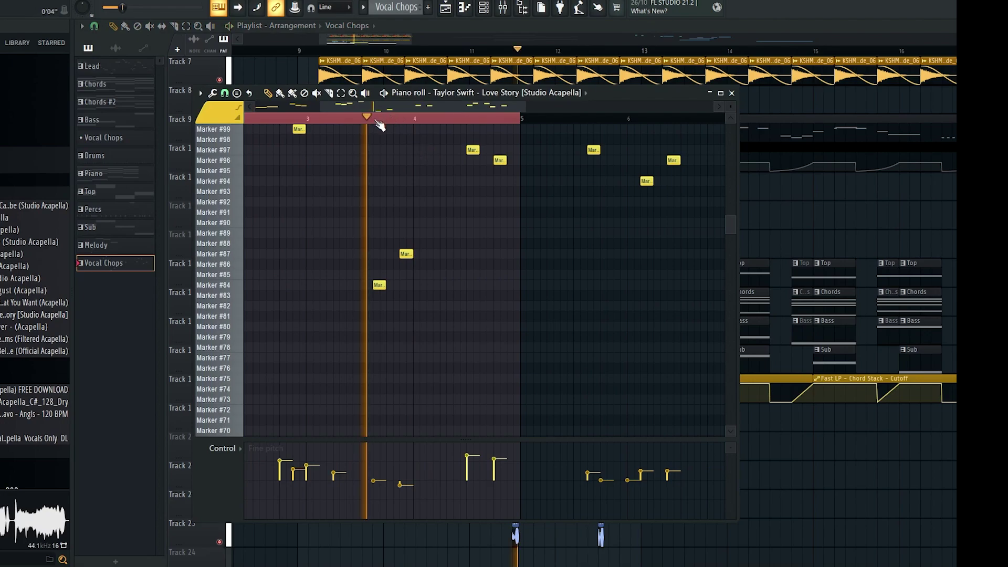
scroll(488, 332, up, 3)
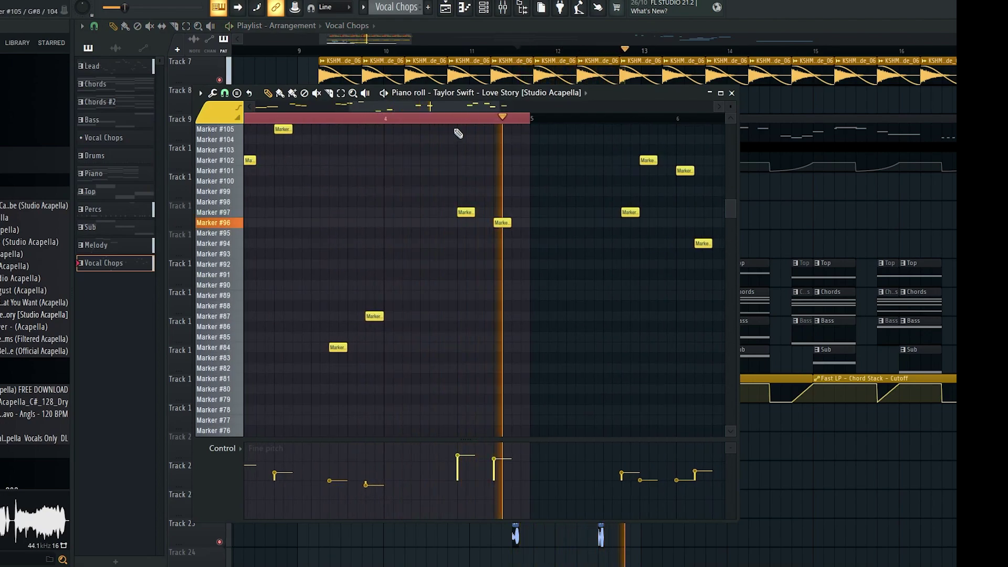
key(space)
key(space)
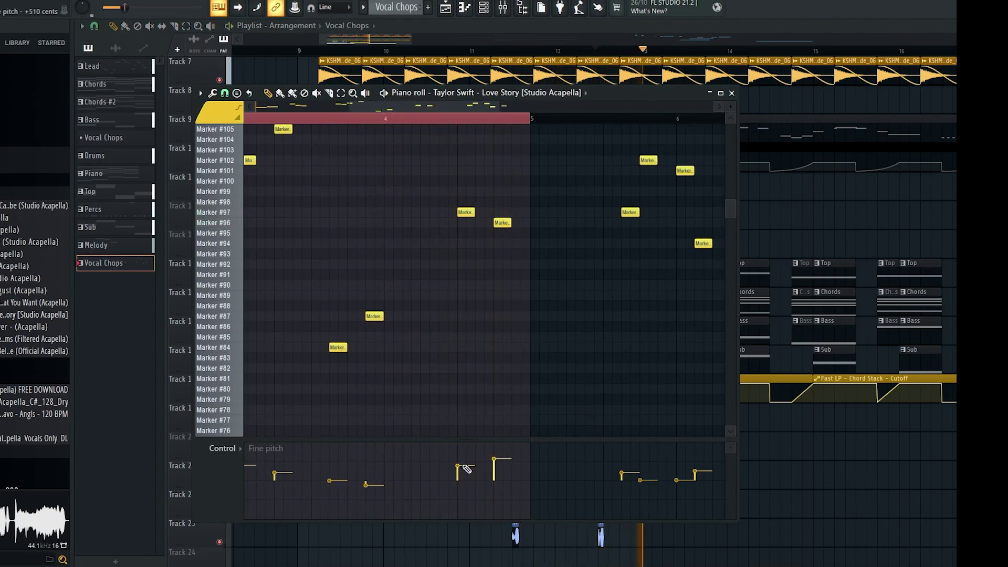
drag(467, 467, 501, 469)
key(F7)
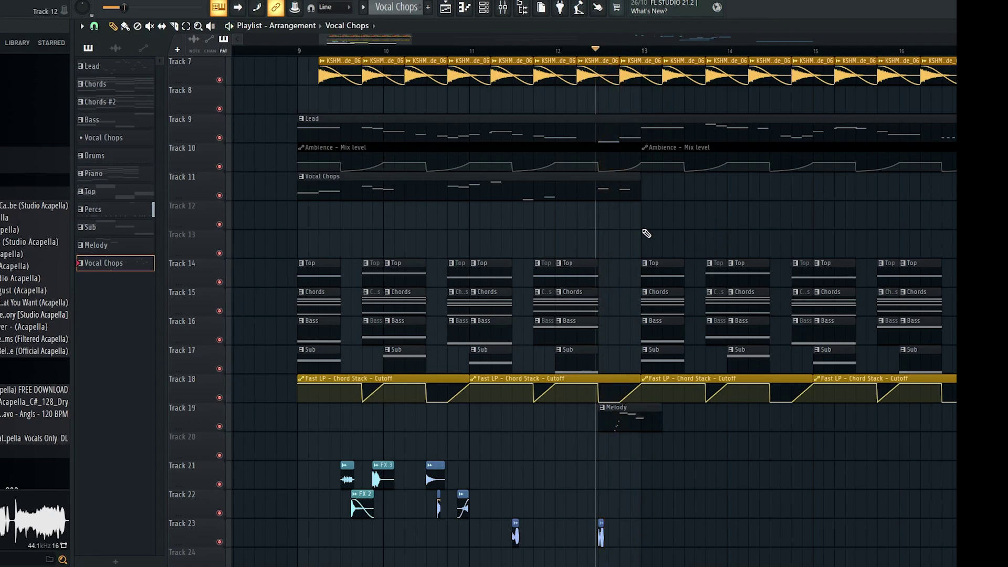
Place a copy of the Vocal Chops clip at bar 13 on Track 11
ctrl+scroll(643, 234, up, 2)
ctrl+scroll(475, 254, down, 8)
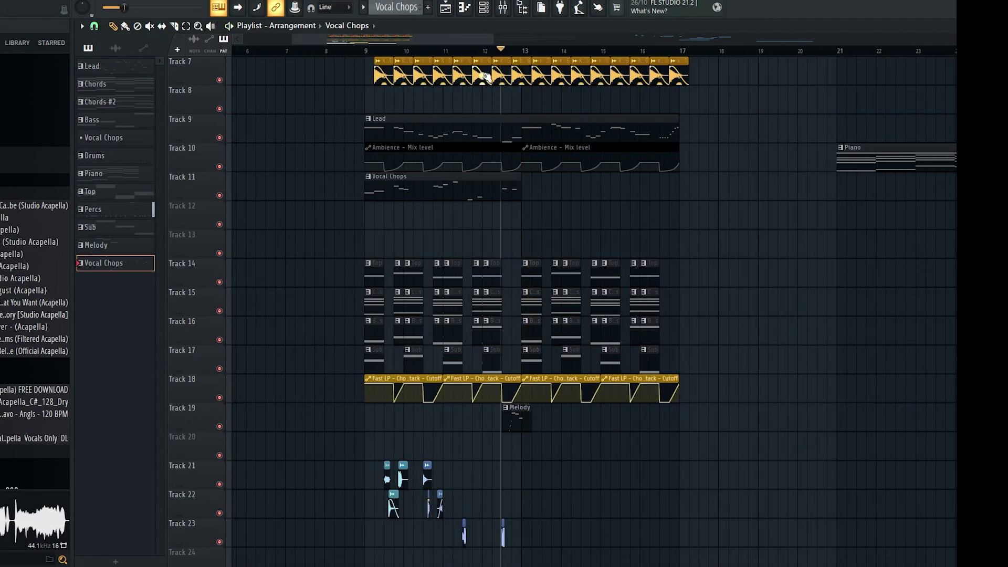
ctrl+scroll(540, 232, up, 3)
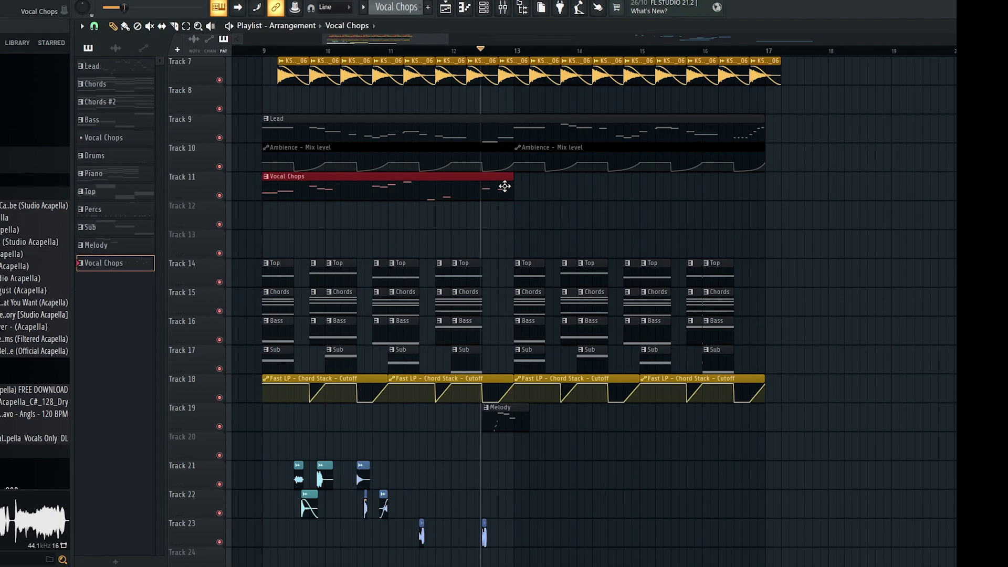
scroll(581, 218, down, 6)
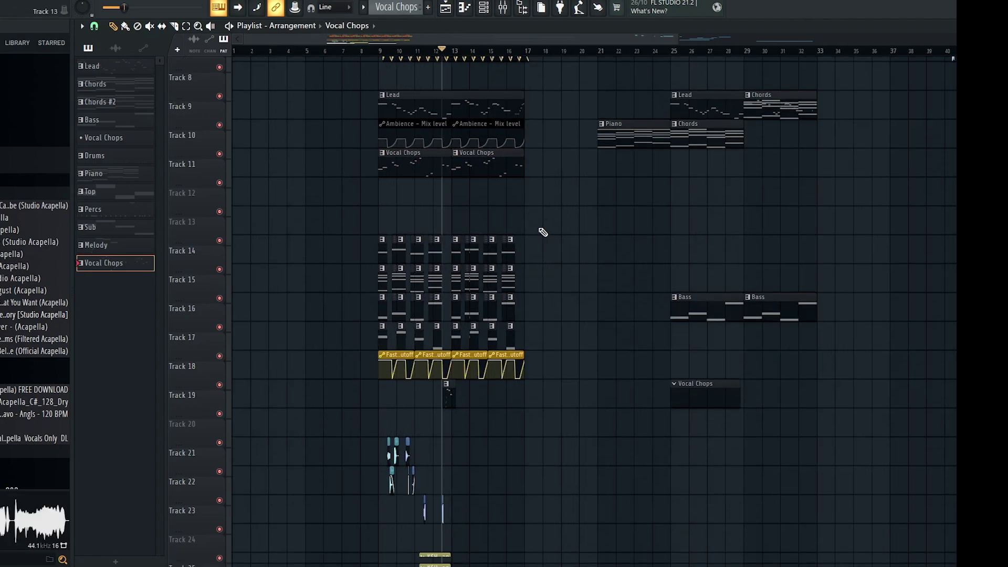
Move the unused SSE Tape Glitch 03 clip to Track 22 and KSHMR_Glitch_12 to Track 20, between bars 11 and 12
scroll(540, 232, down, 3)
scroll(798, 294, up, 4)
ctrl+click(829, 335)
scroll(823, 333, down, 2)
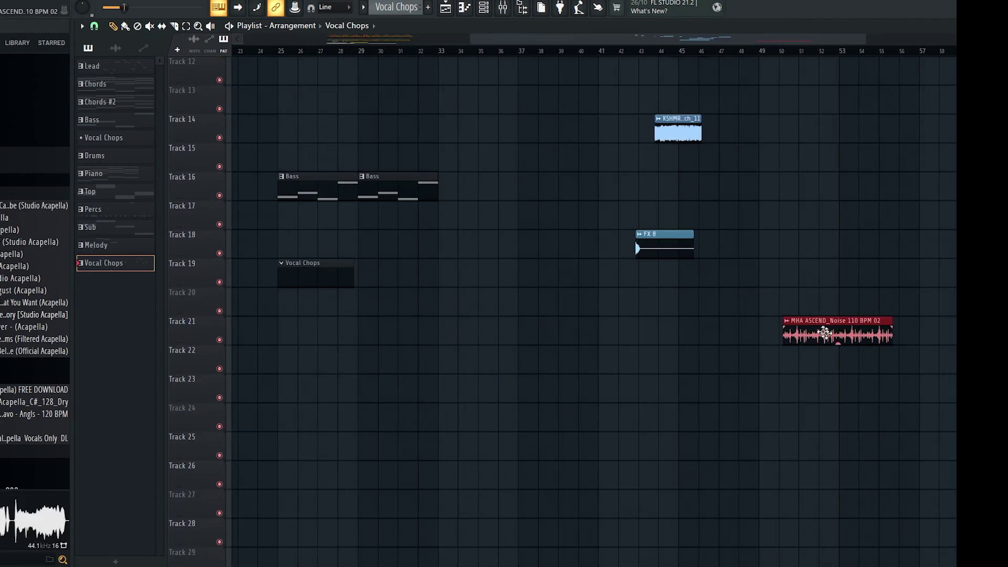
scroll(735, 336, up, 3)
scroll(673, 337, up, 1)
scroll(735, 325, up, 5)
scroll(703, 277, up, 3)
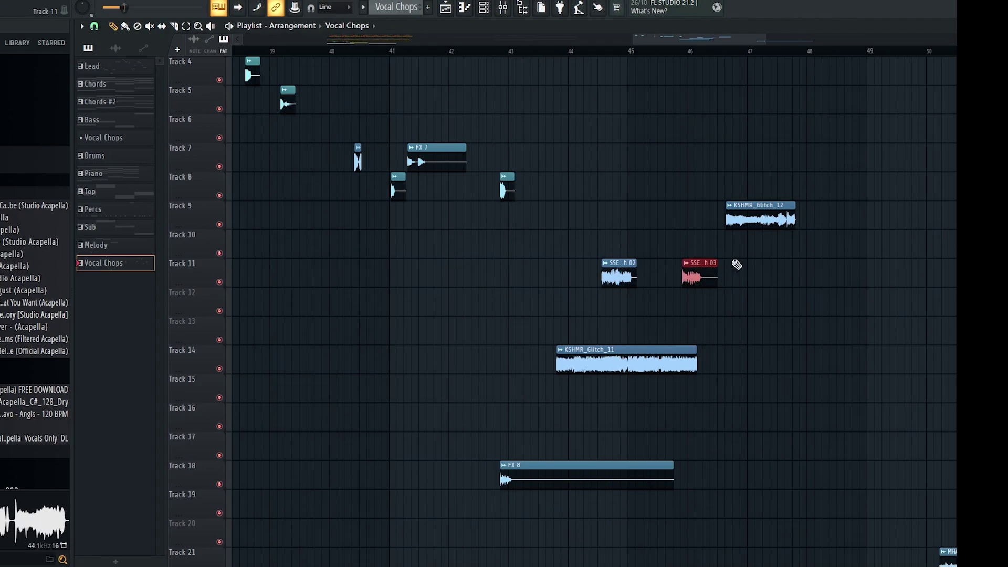
ctrl+click(757, 204)
scroll(805, 283, down, 4)
key(ctrl+x)
scroll(293, 294, up, 5)
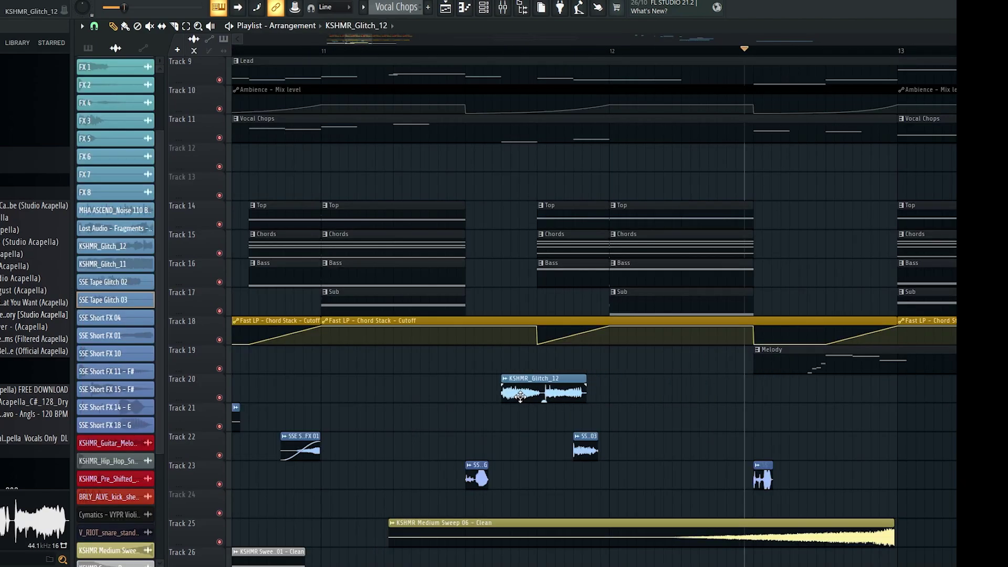
Slice the KSHMR_Glitch_12 clip on Track 20 in two just before its second hit and play the section
click(520, 396)
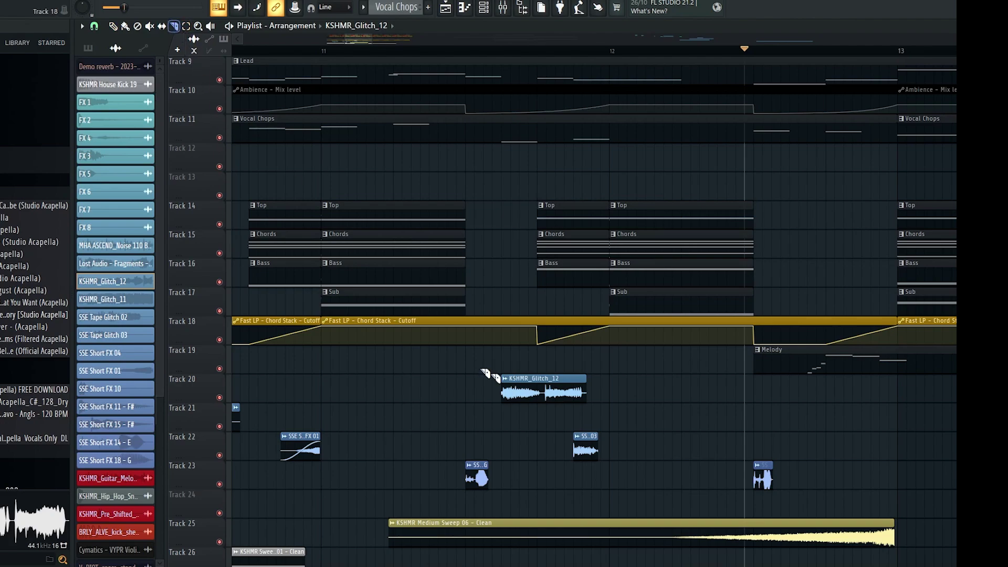
scroll(519, 389, up, 2)
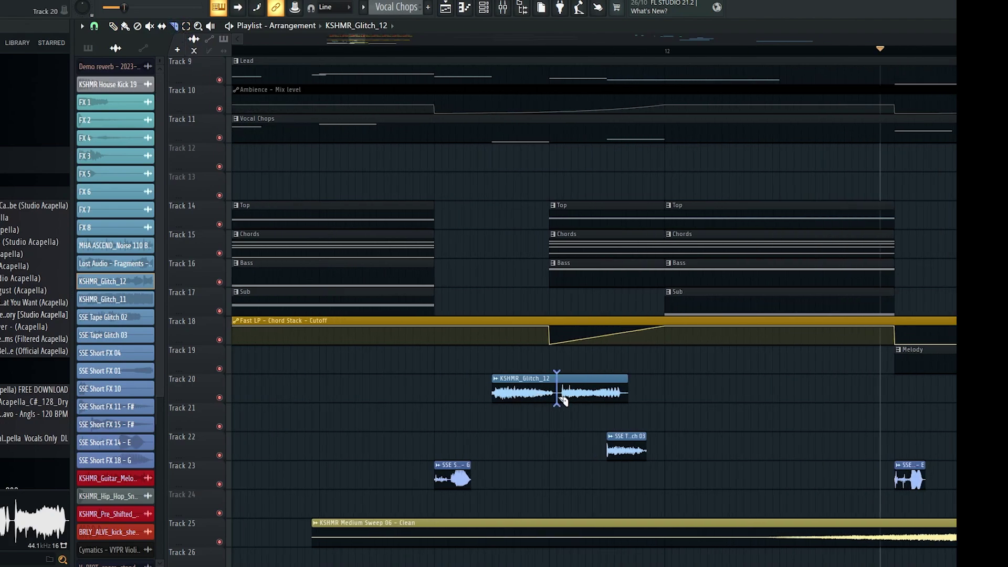
click(419, 64)
key(space)
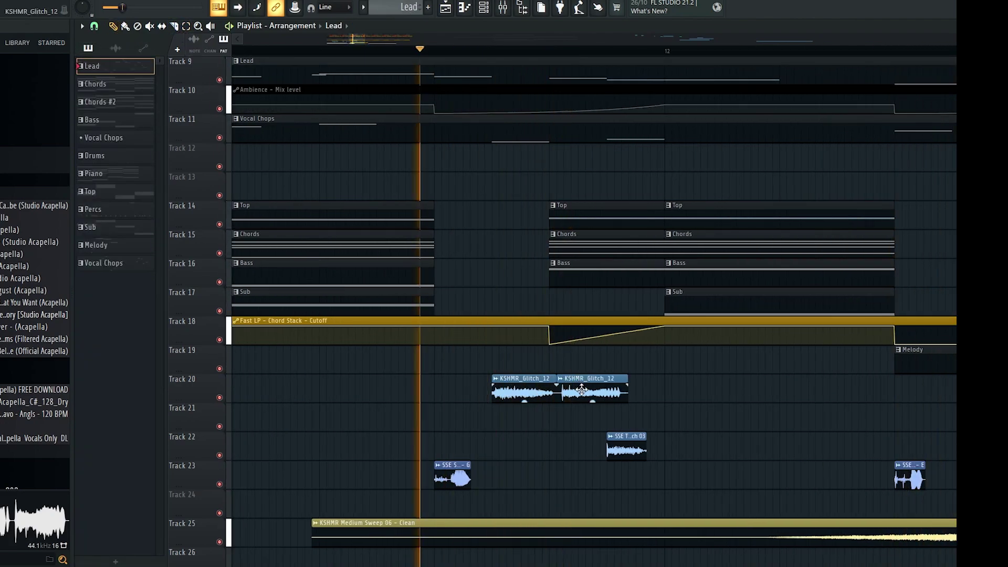
Move the second KSHMR_Glitch_12 slice along Track 20 into the gap before bar 13, under the Melody clip
right_click(581, 390)
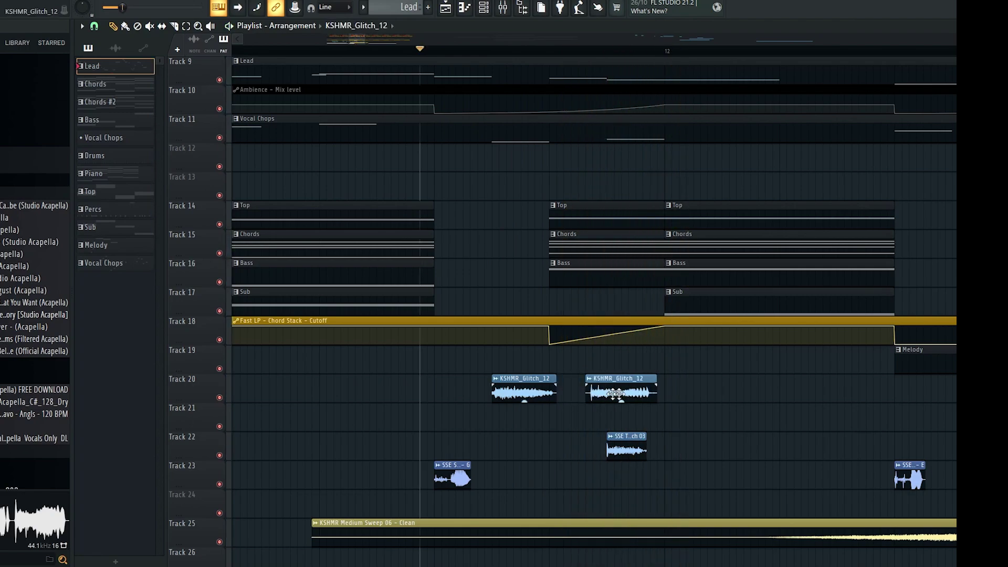
click(855, 395)
scroll(740, 388, down, 1)
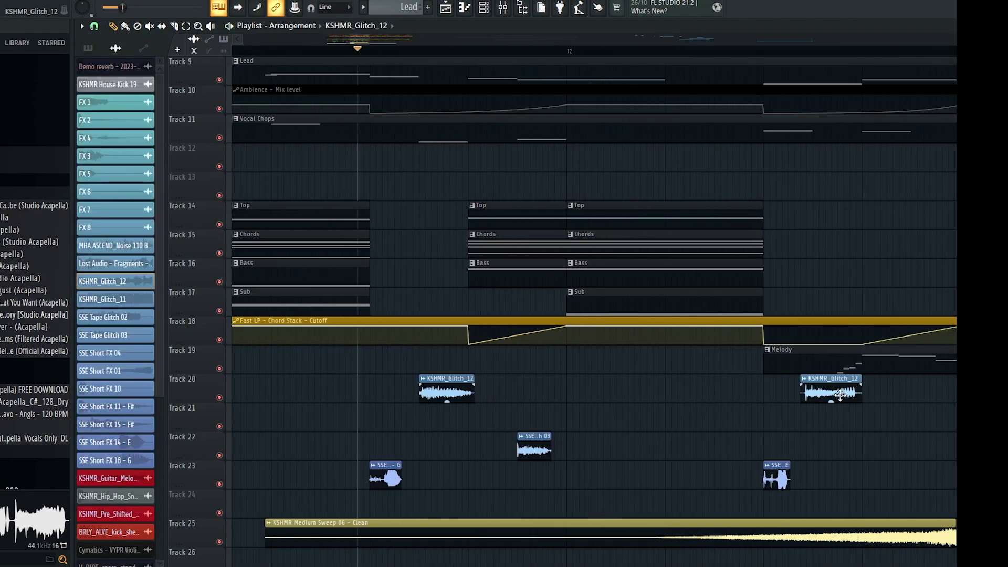
Play bars 11 to 13 to check the glitch clips and look over the arrangement from the drums down to the FX tracks
scroll(843, 395, down, 1)
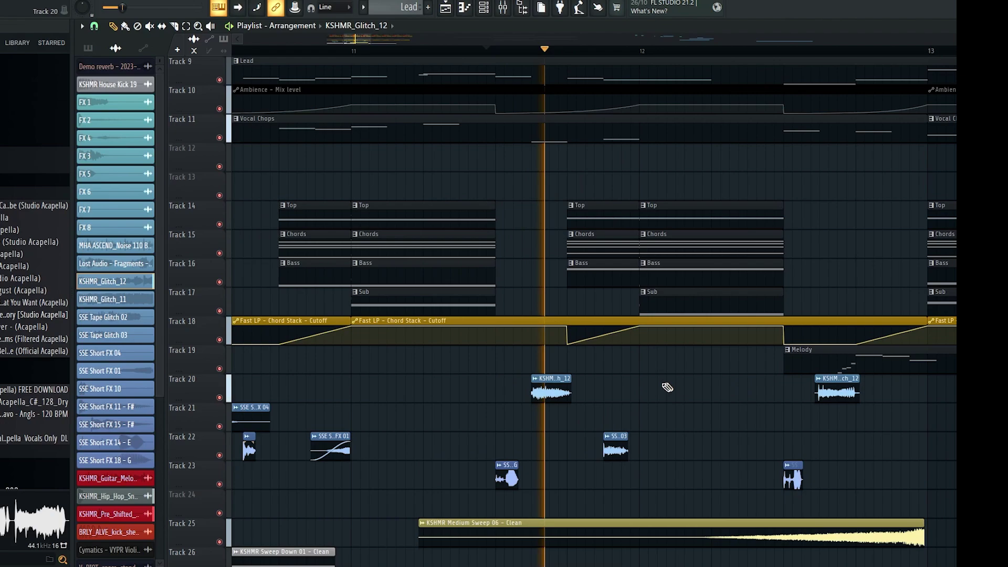
scroll(580, 362, down, 2)
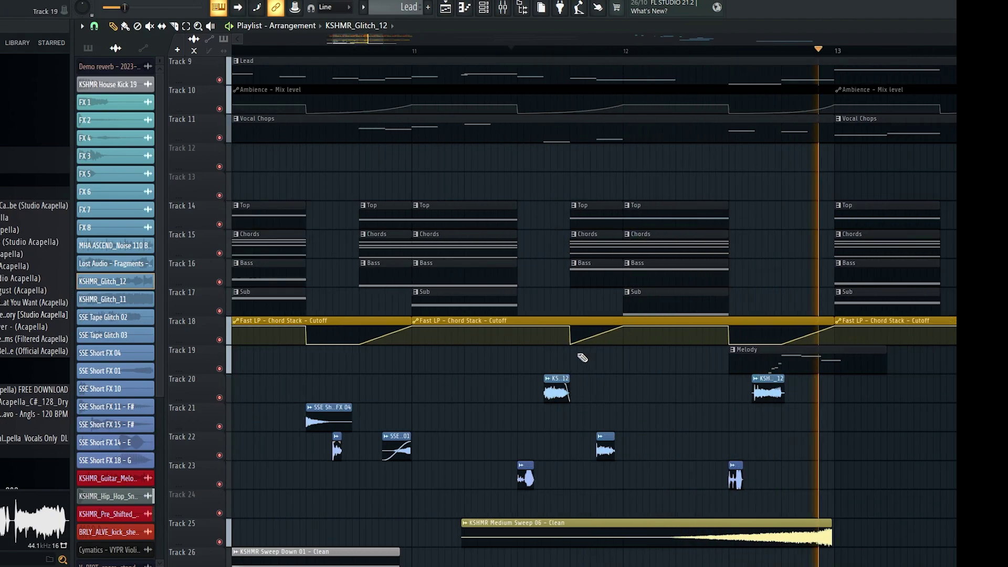
scroll(639, 415, down, 2)
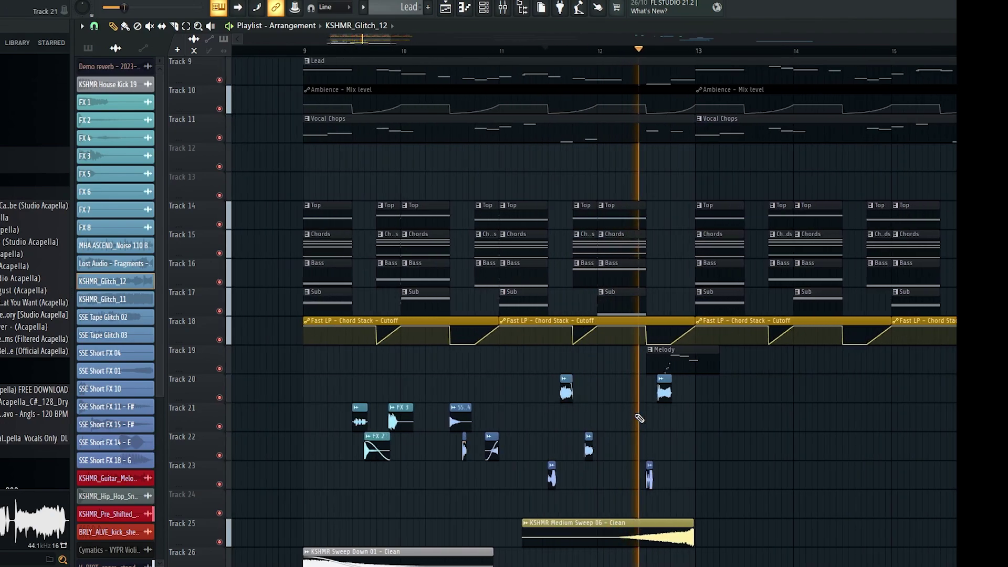
key(space)
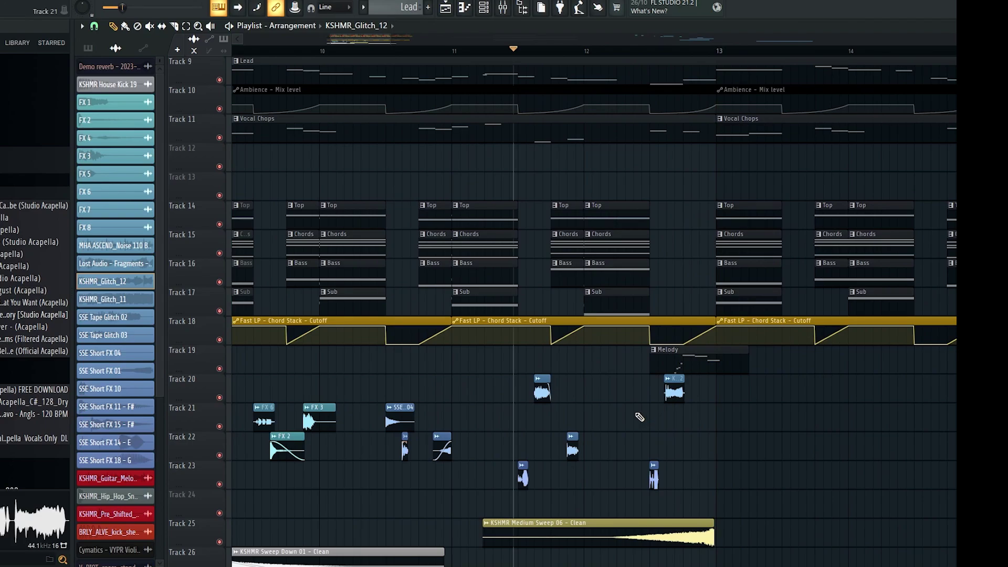
scroll(656, 420, down, 4)
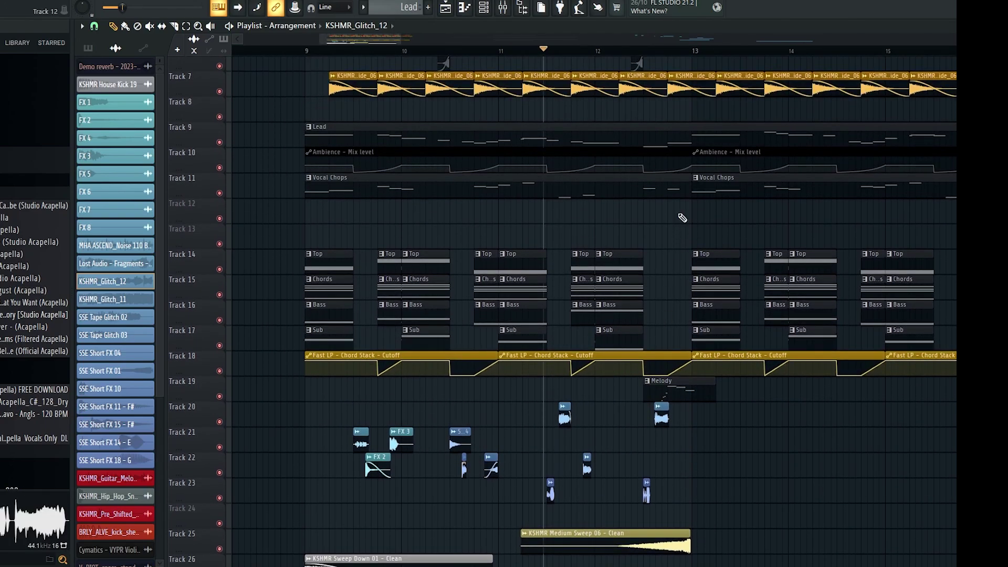
scroll(656, 223, down, 1)
scroll(658, 236, up, 2)
scroll(468, 290, up, 3)
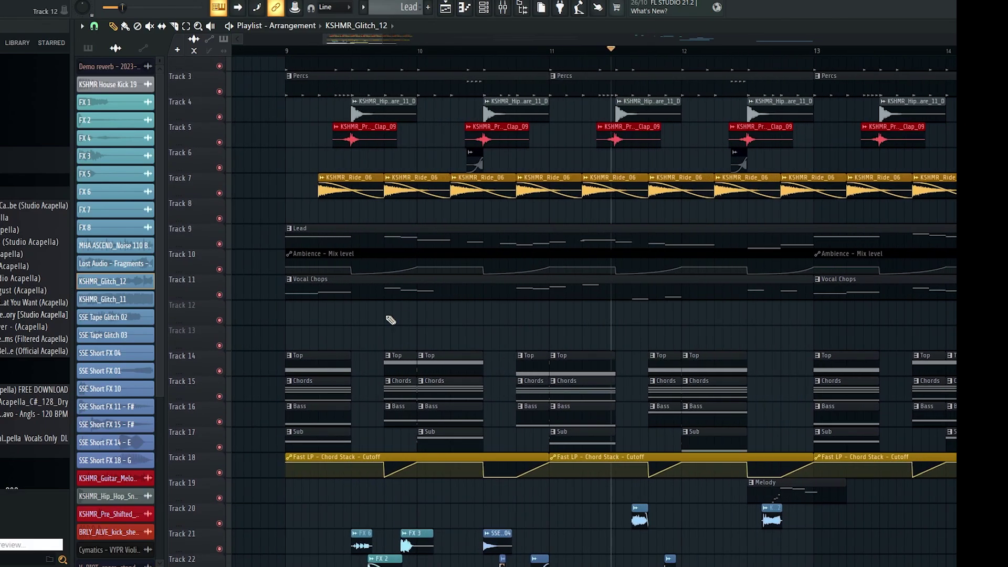
Link the Ambience mix level on the Vocal Chops mixer track to the existing Ambience - Mix level automation clip
scroll(328, 264, down, 1)
double_click(352, 265)
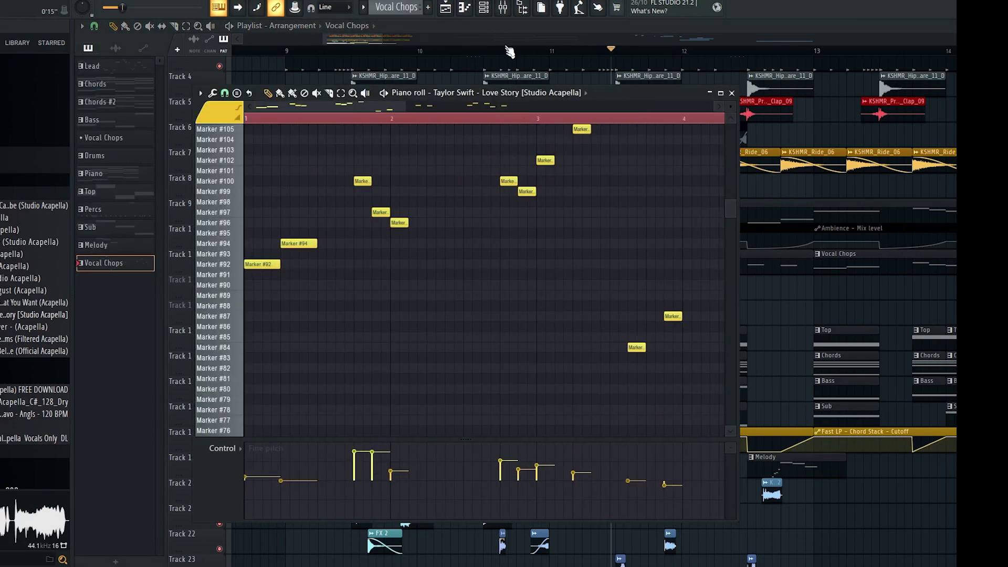
key(F9)
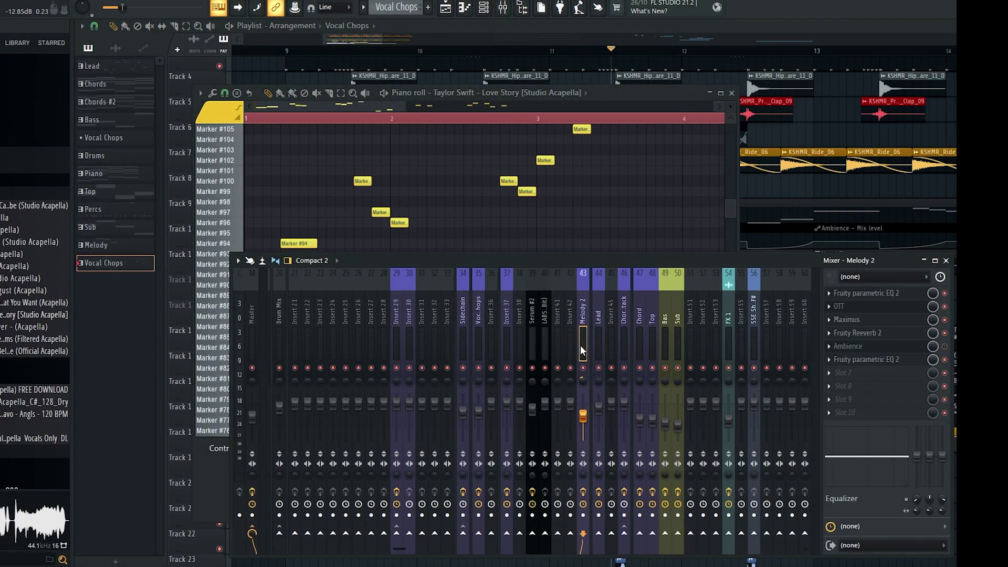
click(480, 344)
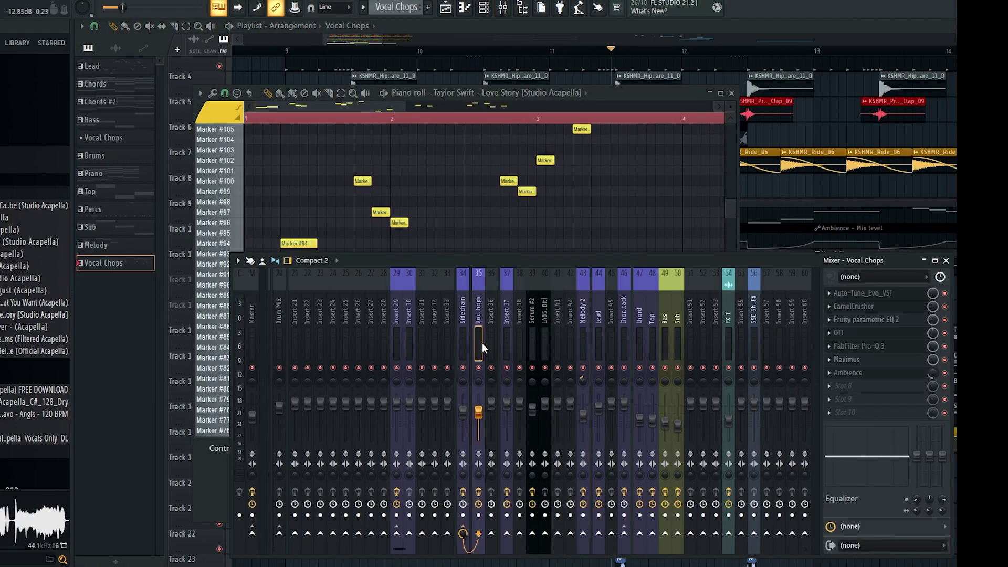
right_click(933, 376)
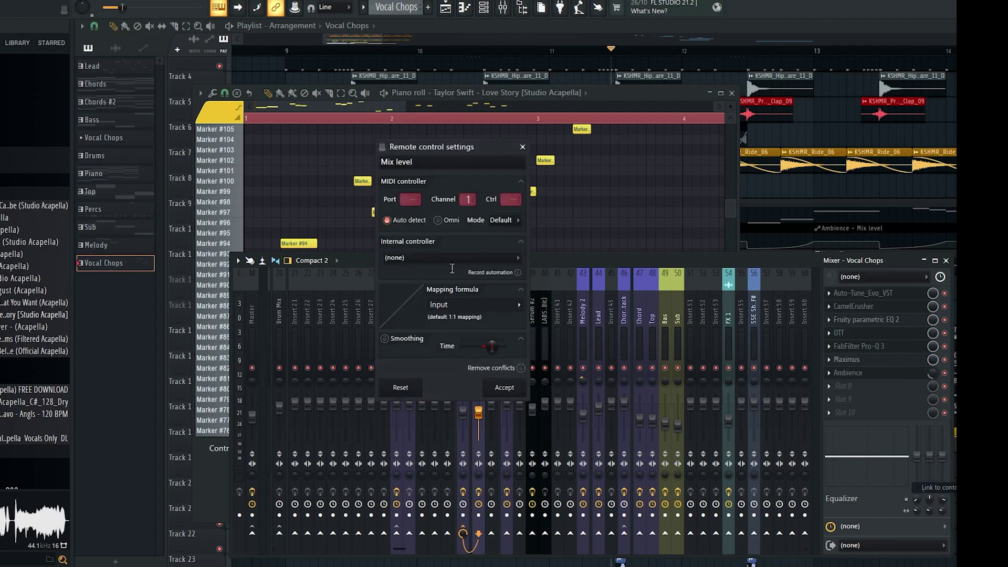
click(450, 260)
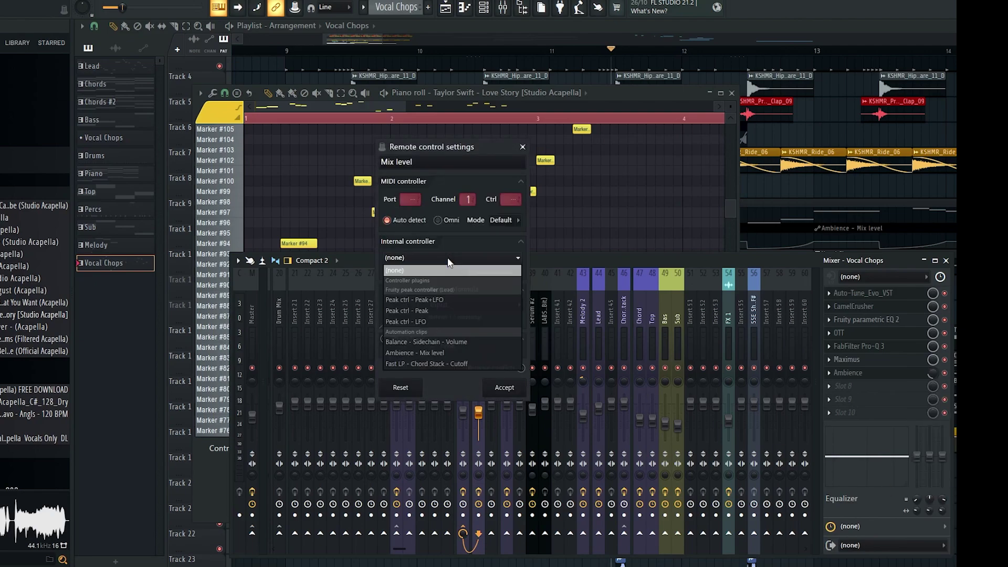
click(431, 354)
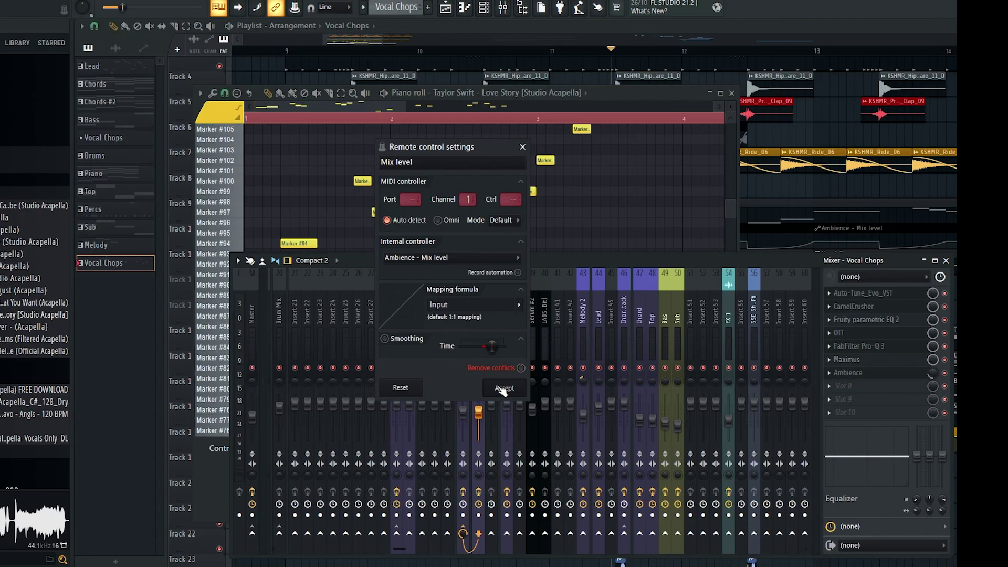
click(430, 258)
click(440, 355)
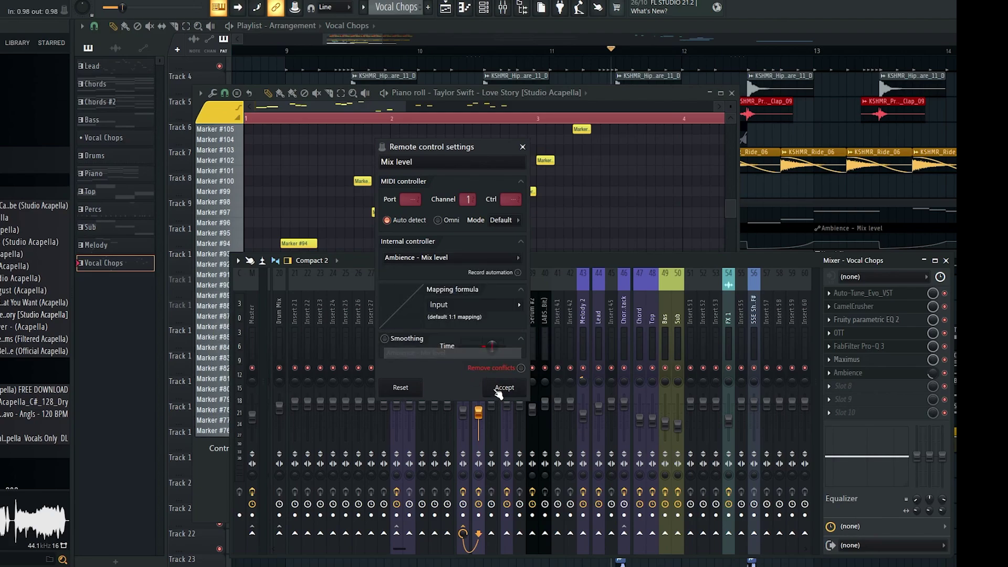
click(504, 387)
key(F12)
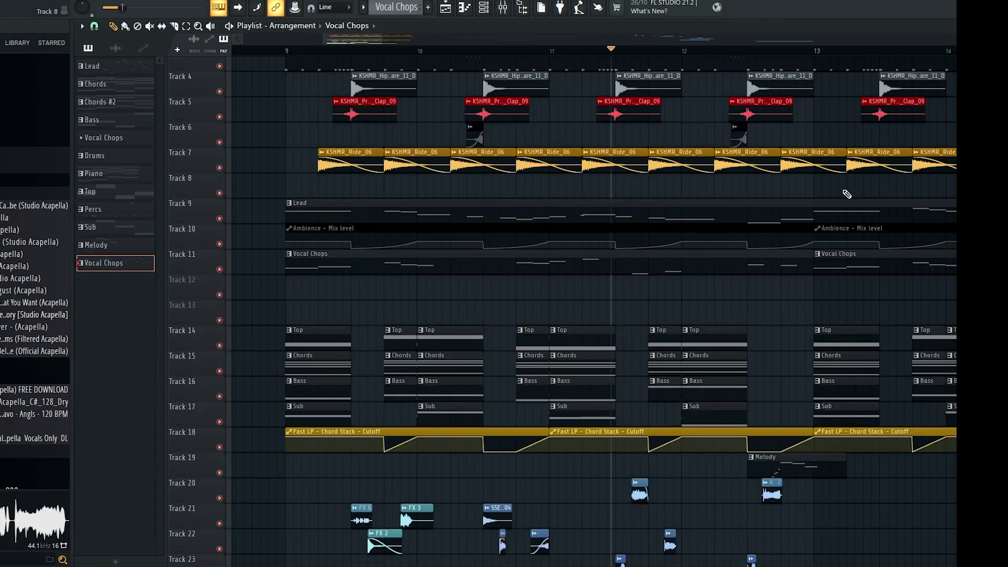
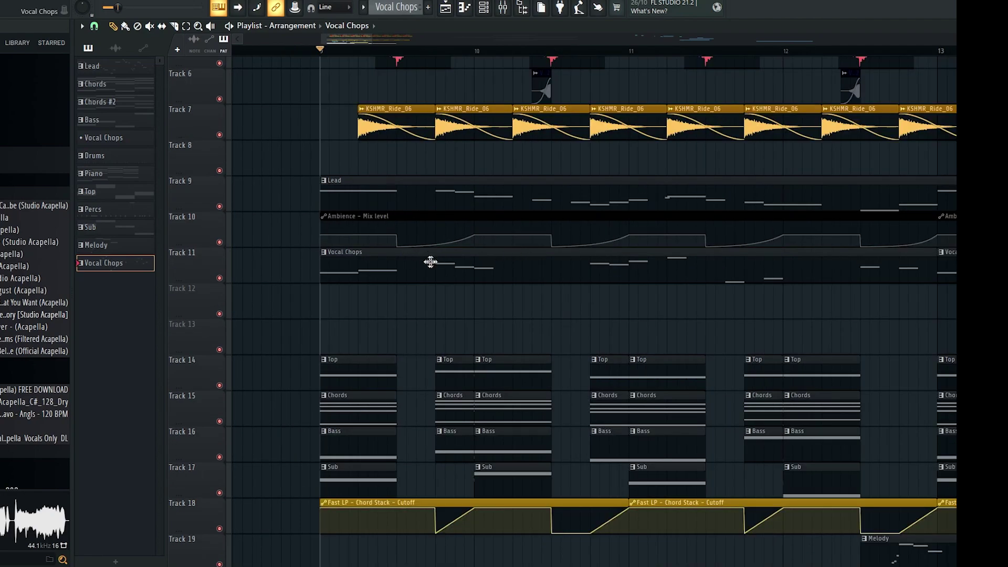
Compare the Ambience mix level in the effect slots of the Vocal Chops and Lead mixer tracks
click(519, 6)
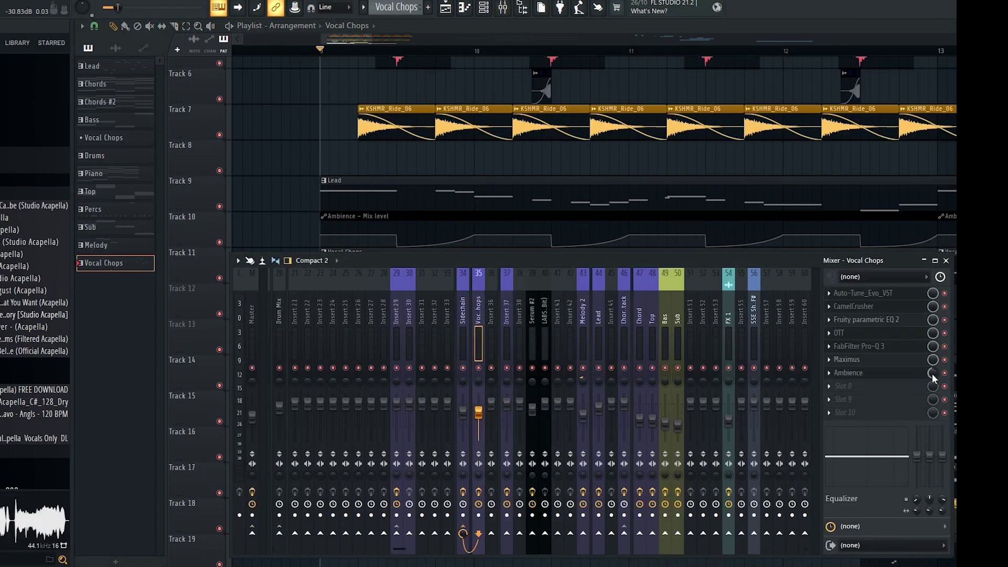
click(600, 329)
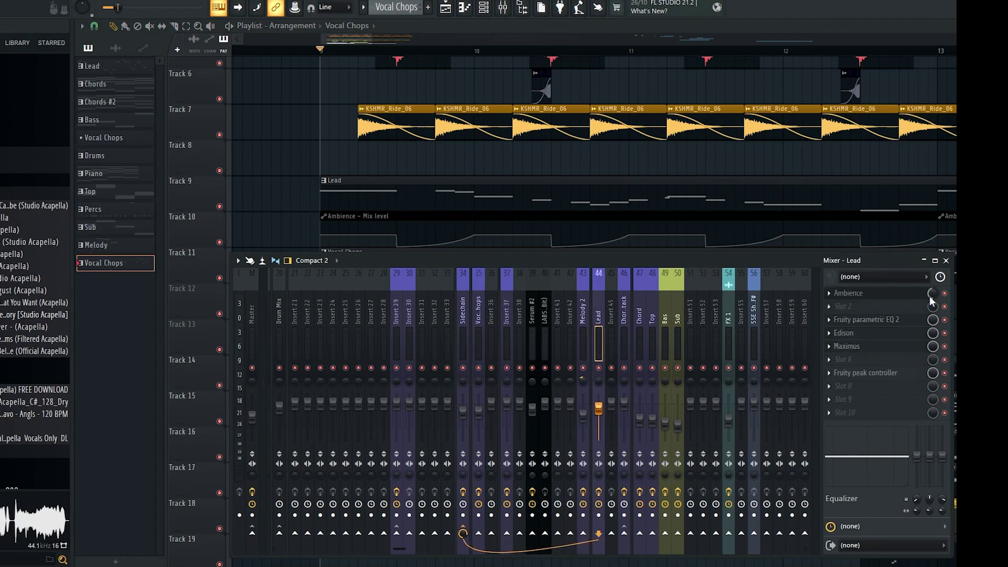
key(F9)
Play the drop from bar 9 into bar 14 to check the vocal chops with the linked Ambience automation
scroll(418, 274, down, 5)
key(space)
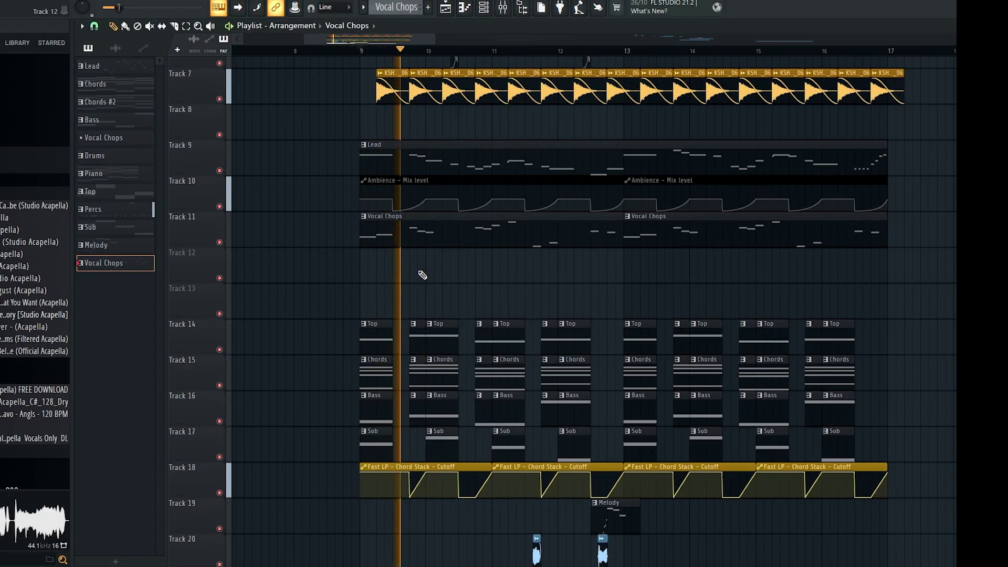
scroll(451, 279, up, 1)
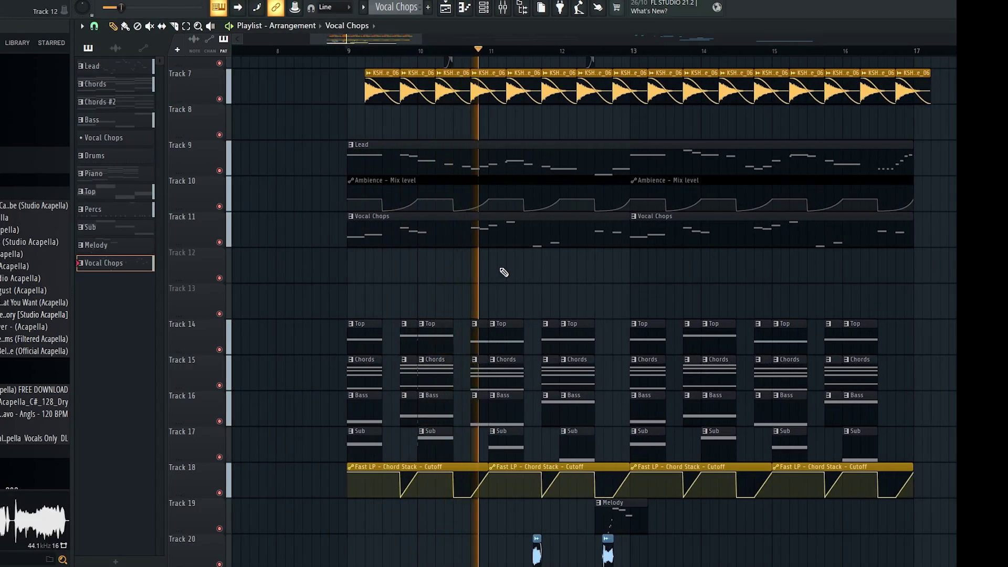
scroll(535, 279, up, 2)
scroll(577, 287, down, 4)
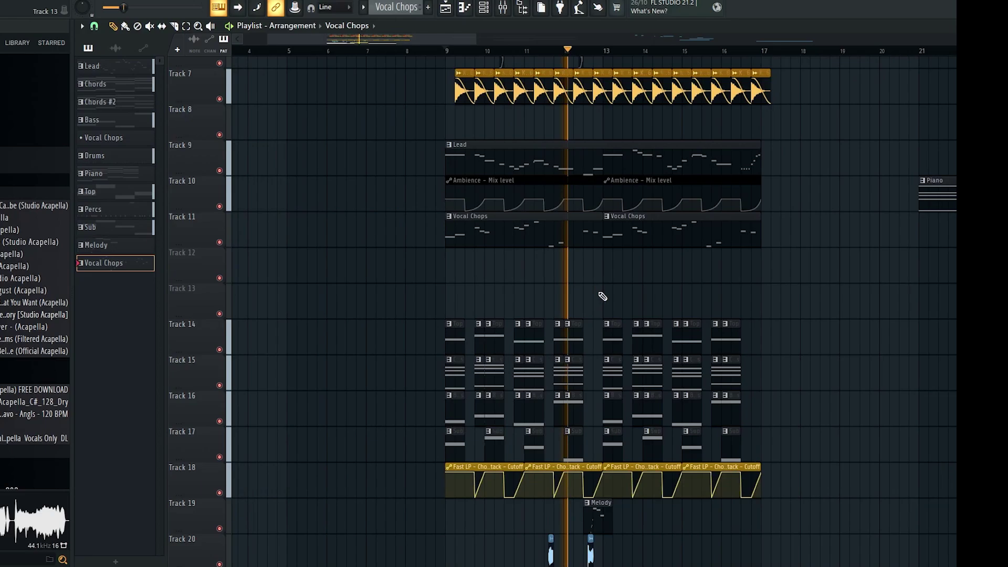
scroll(601, 297, up, 4)
scroll(603, 301, down, 5)
scroll(584, 295, up, 3)
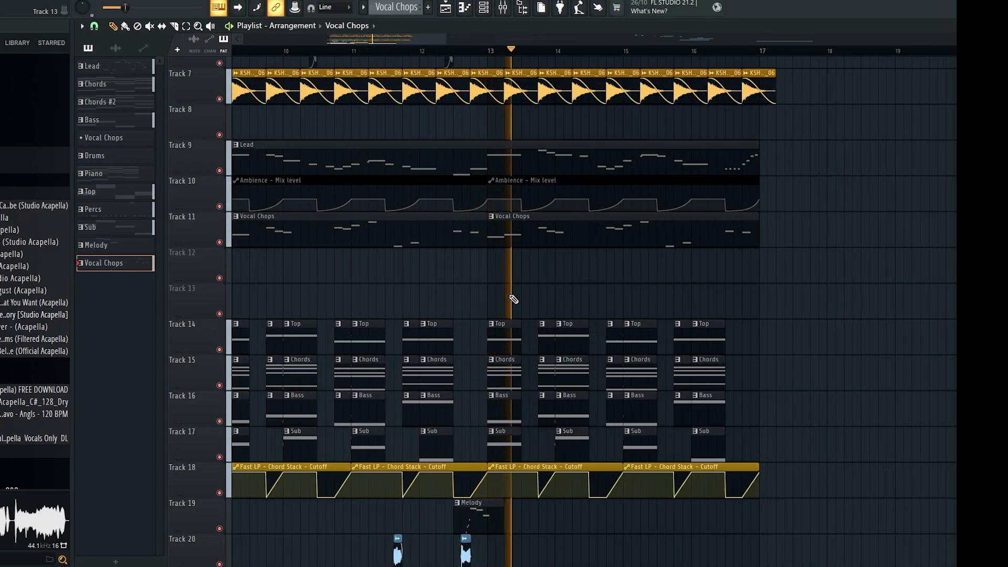
scroll(604, 293, down, 1)
scroll(601, 295, up, 3)
scroll(608, 298, down, 5)
scroll(637, 273, up, 2)
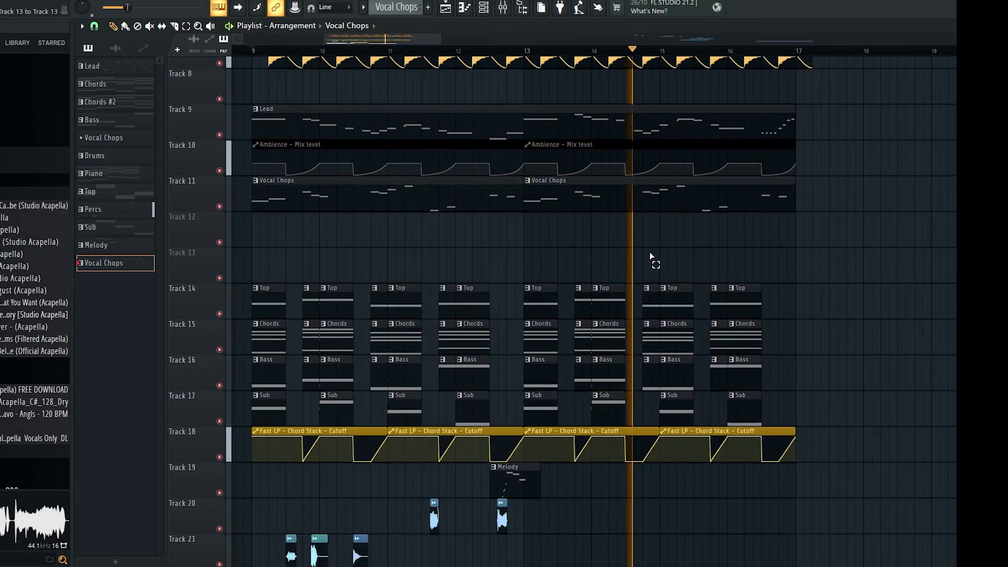
scroll(657, 251, down, 2)
scroll(682, 213, up, 1)
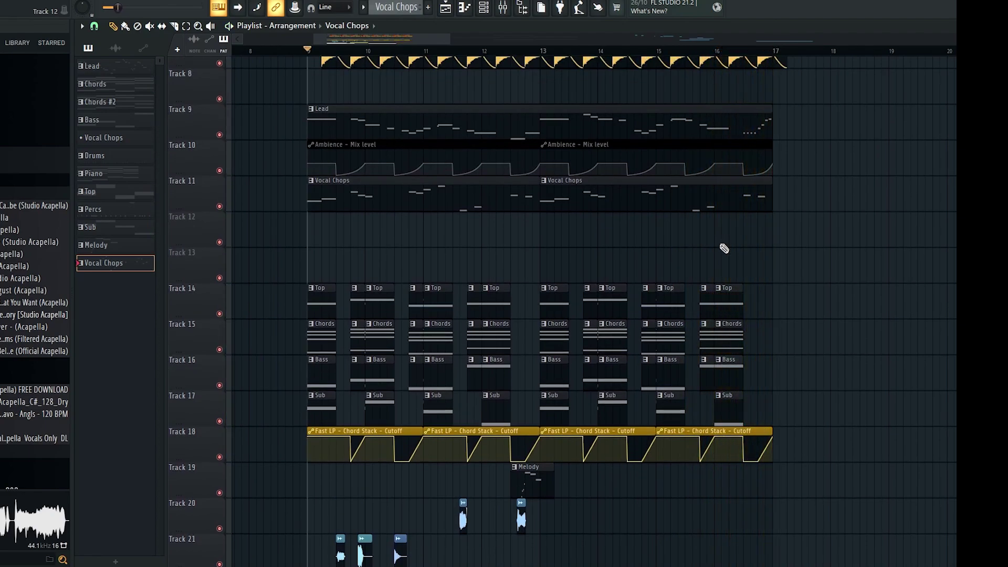
Duplicate the glitch, FX and sweep clips on Tracks 20 to 26 from bars 9–12 into bars 13–16
scroll(528, 391, down, 3)
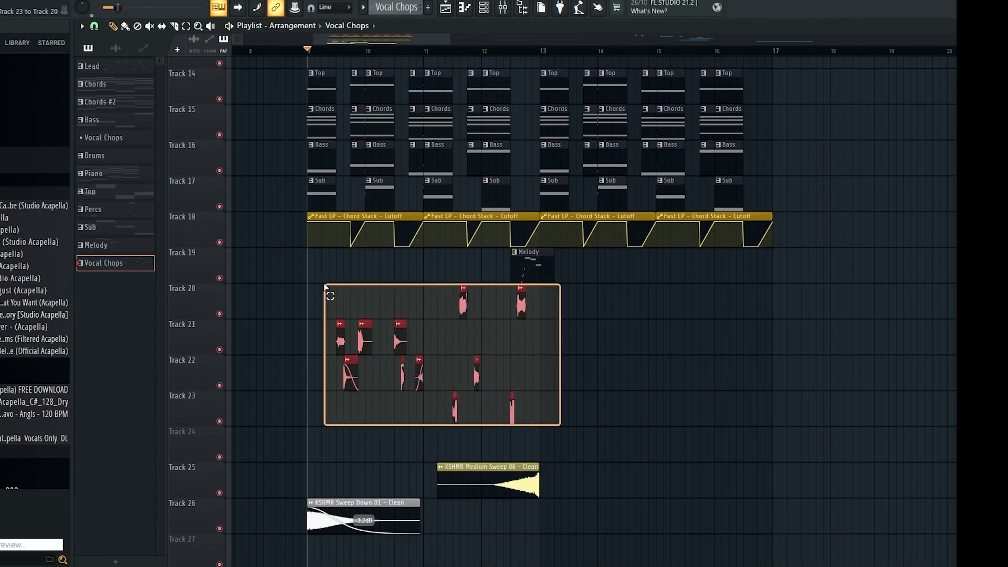
drag(633, 547, 348, 374)
scroll(472, 410, down, 3)
drag(663, 453, 603, 381)
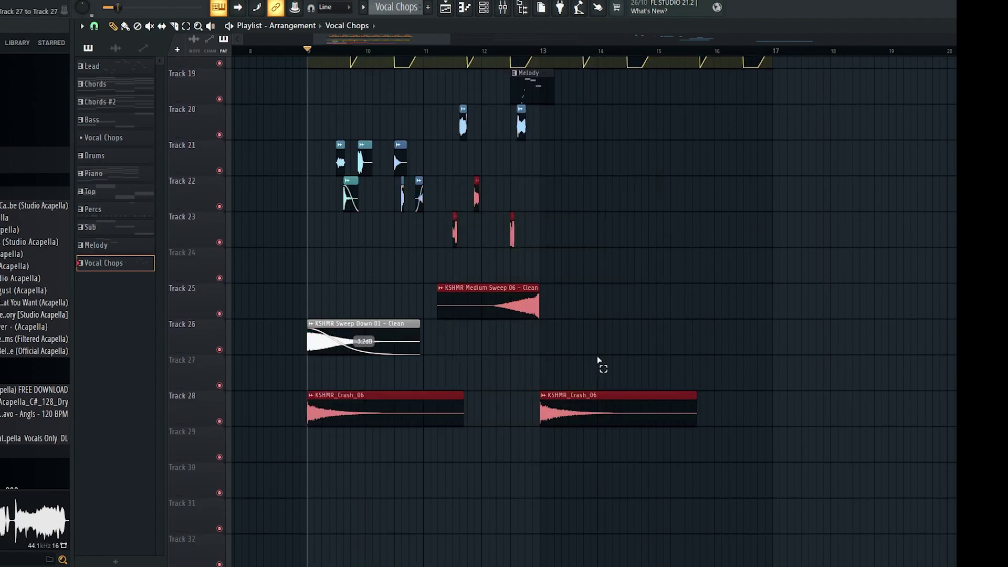
scroll(550, 305, up, 2)
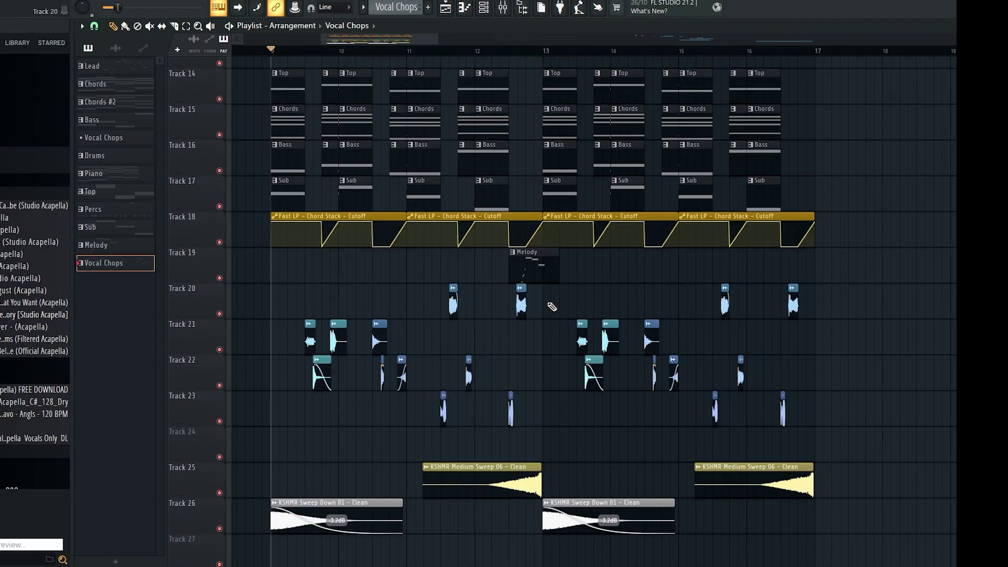
Copy the Melody fill on Track 19 to the matching gap in the second half of bar 16
scroll(546, 302, up, 3)
ctrl+click(535, 274)
drag(591, 276, 525, 275)
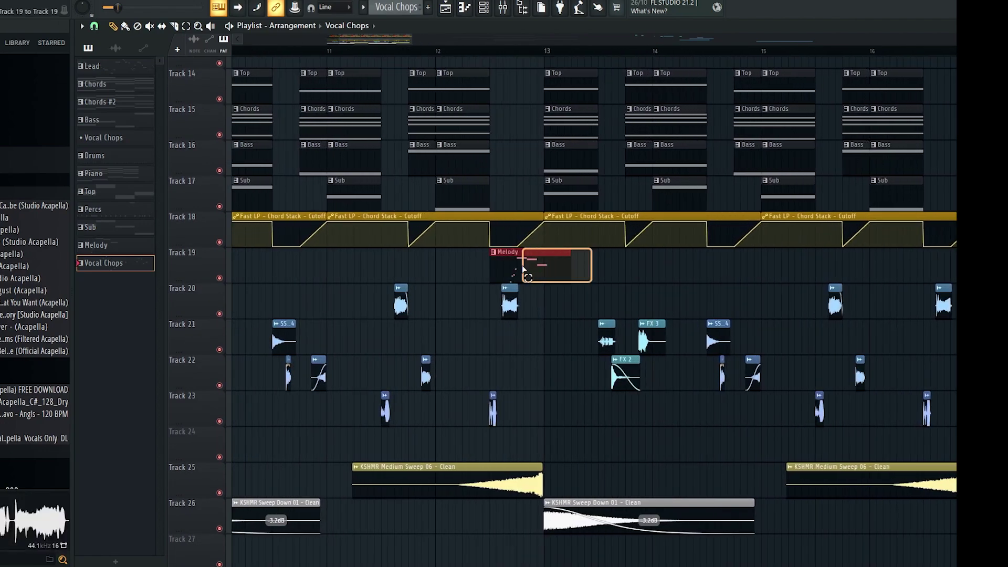
scroll(535, 276, down, 4)
scroll(708, 276, up, 4)
scroll(690, 276, up, 5)
click(645, 272)
scroll(662, 284, down, 7)
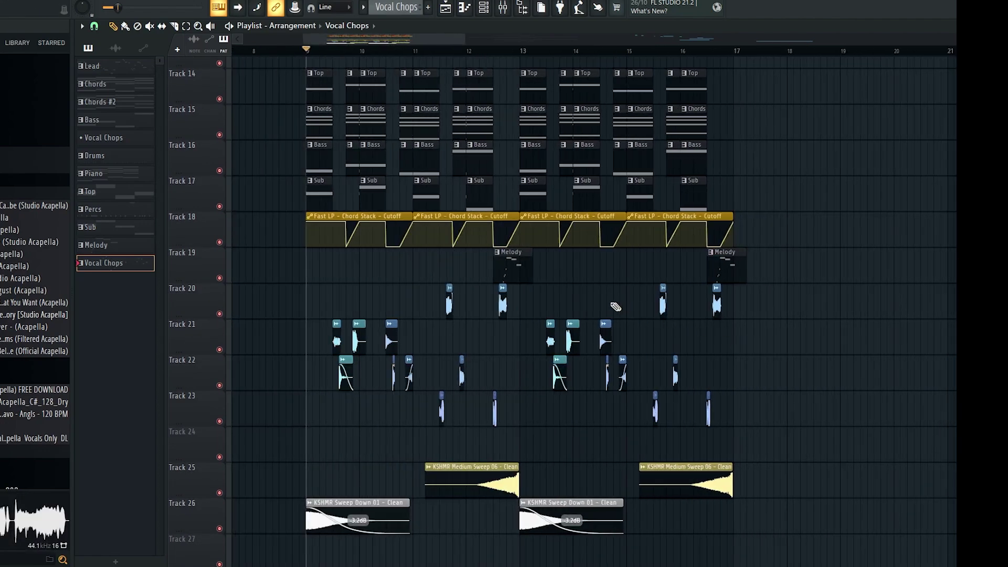
Look over the drum, lead and chord tracks across bars 9 to 16 of the arrangement
scroll(546, 313, up, 6)
scroll(551, 318, down, 1)
scroll(654, 304, down, 2)
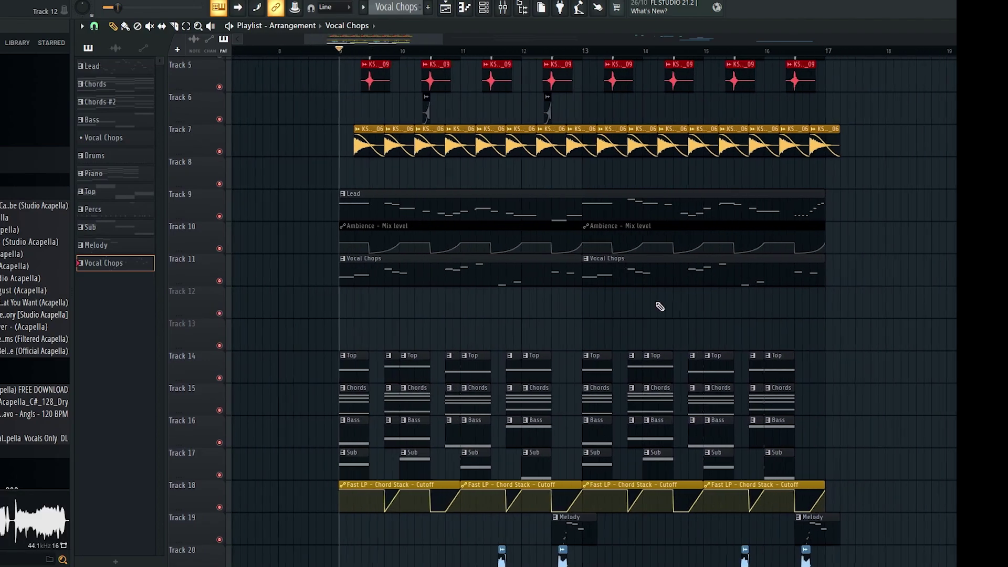
scroll(602, 305, up, 4)
scroll(651, 304, up, 1)
scroll(677, 310, down, 5)
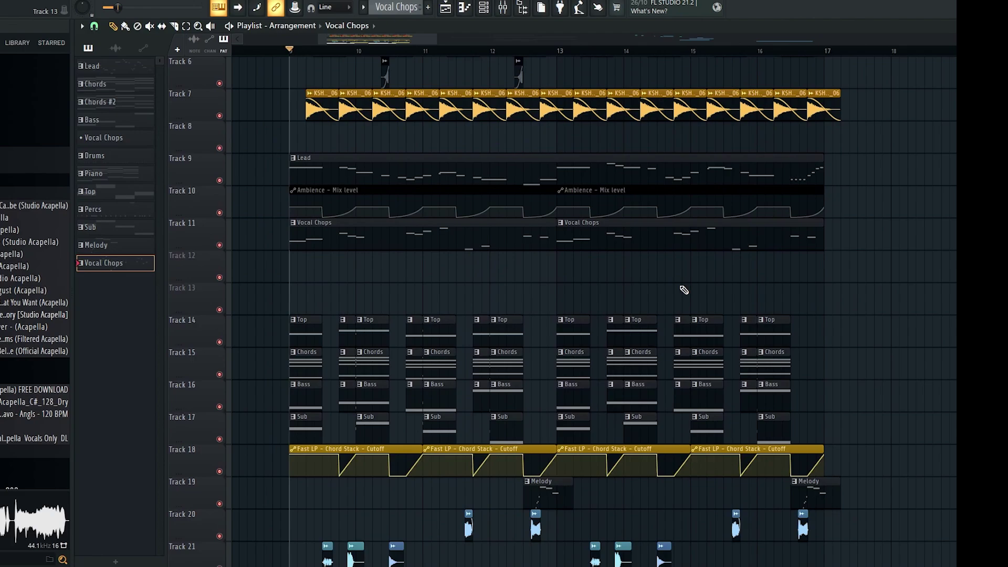
scroll(684, 290, up, 5)
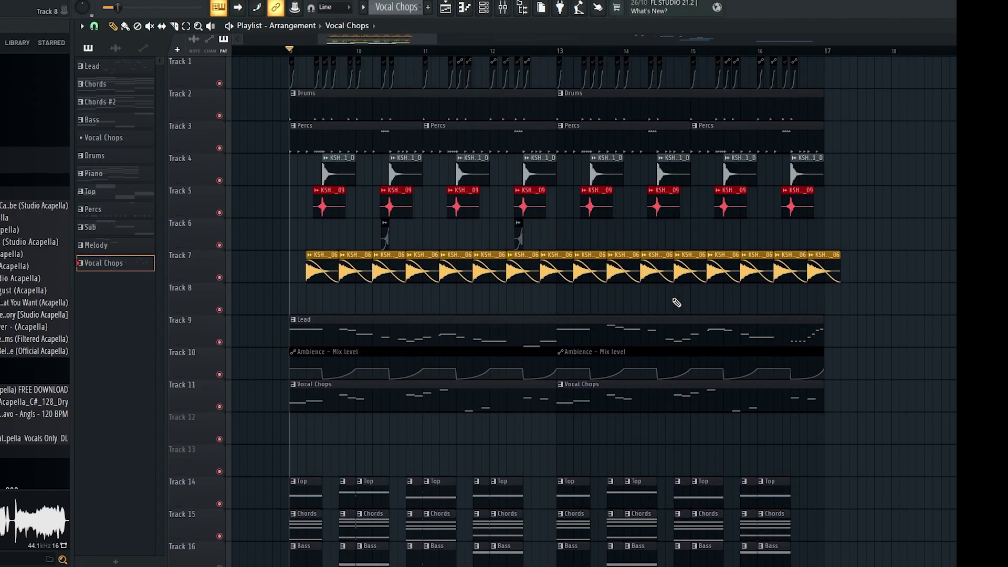
scroll(667, 302, down, 4)
scroll(302, 157, up, 4)
Set the playlist time selection to span the drop from bar 9 to bar 17
drag(290, 52, 878, 119)
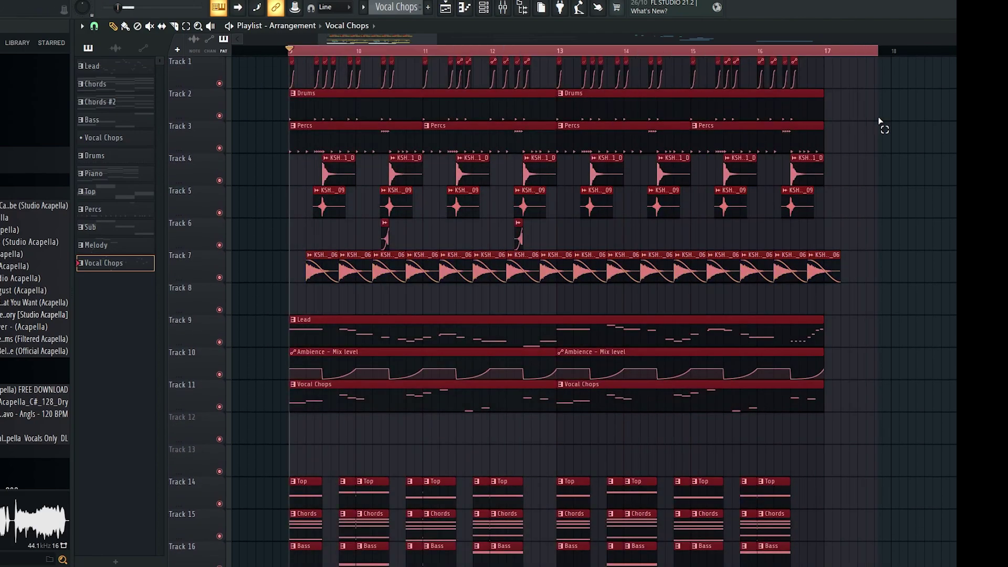
drag(839, 167, 827, 105)
scroll(829, 96, up, 4)
scroll(828, 100, down, 5)
scroll(488, 152, up, 6)
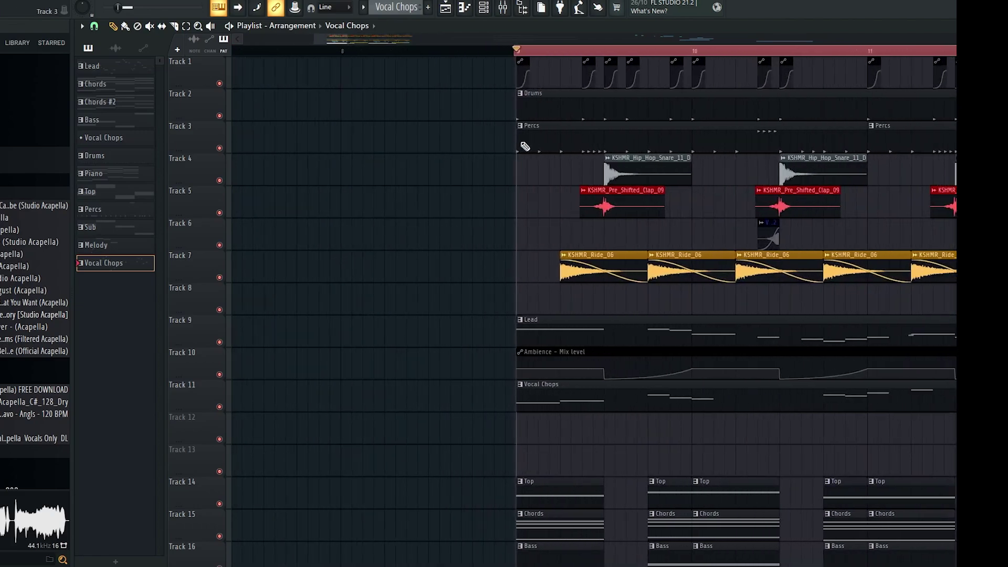
drag(515, 50, 519, 51)
Examine the selected drop from the drums down to the sweeps and crashes, including the glitch and FX fills
scroll(434, 205, down, 8)
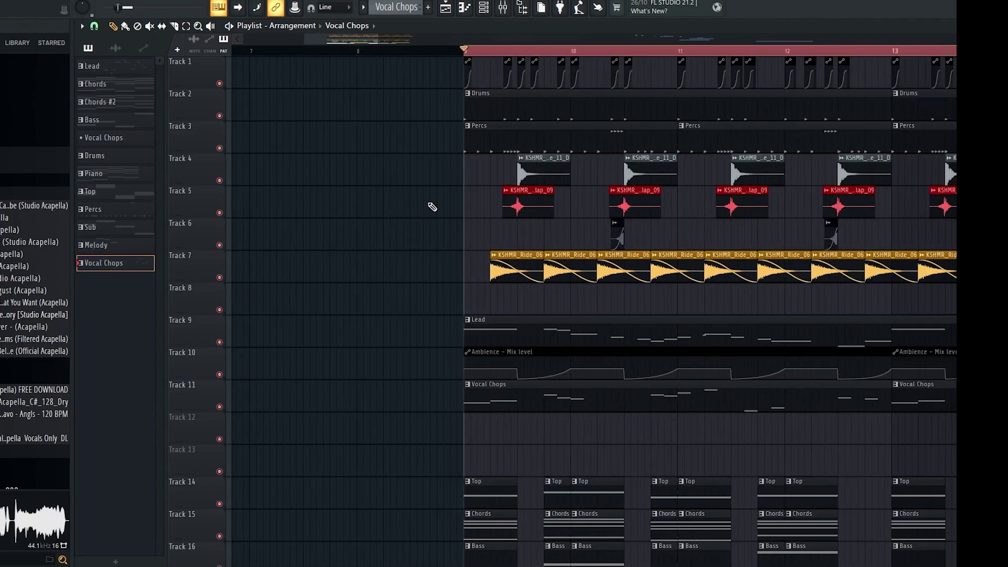
scroll(543, 225, down, 4)
scroll(552, 257, up, 5)
scroll(557, 257, down, 5)
scroll(586, 234, up, 3)
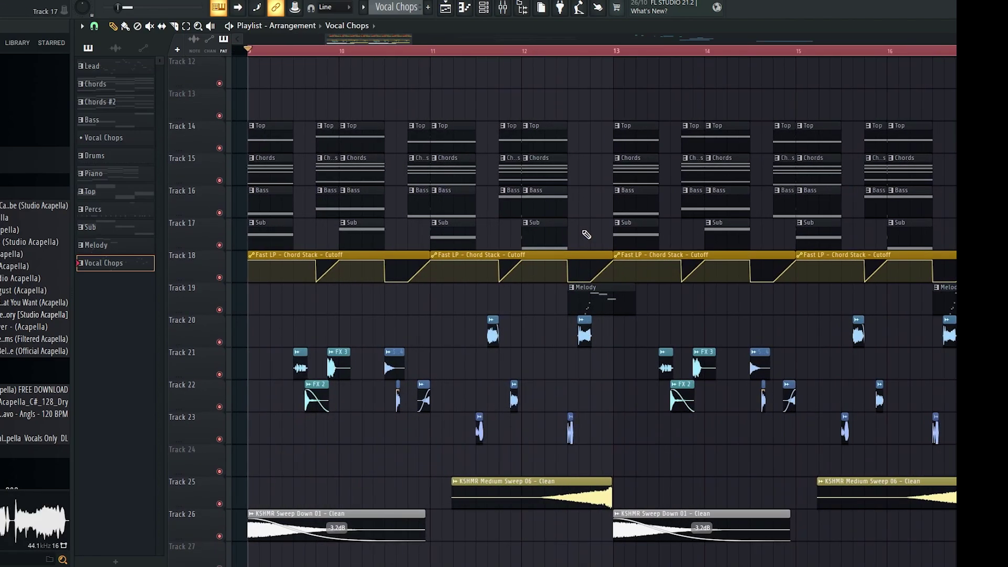
scroll(461, 232, down, 4)
scroll(460, 232, down, 3)
scroll(503, 232, up, 3)
scroll(446, 238, up, 10)
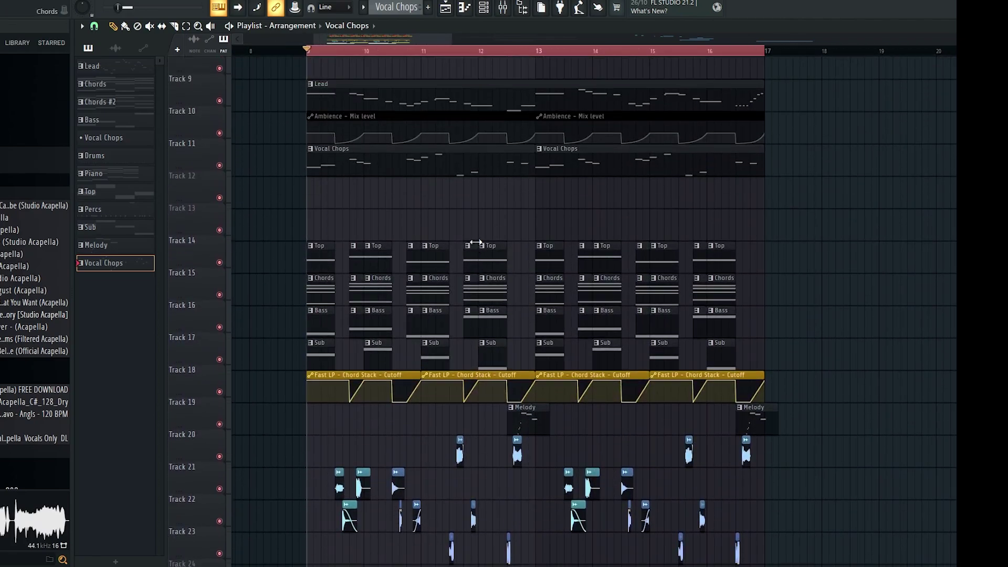
scroll(435, 244, up, 2)
scroll(487, 263, down, 4)
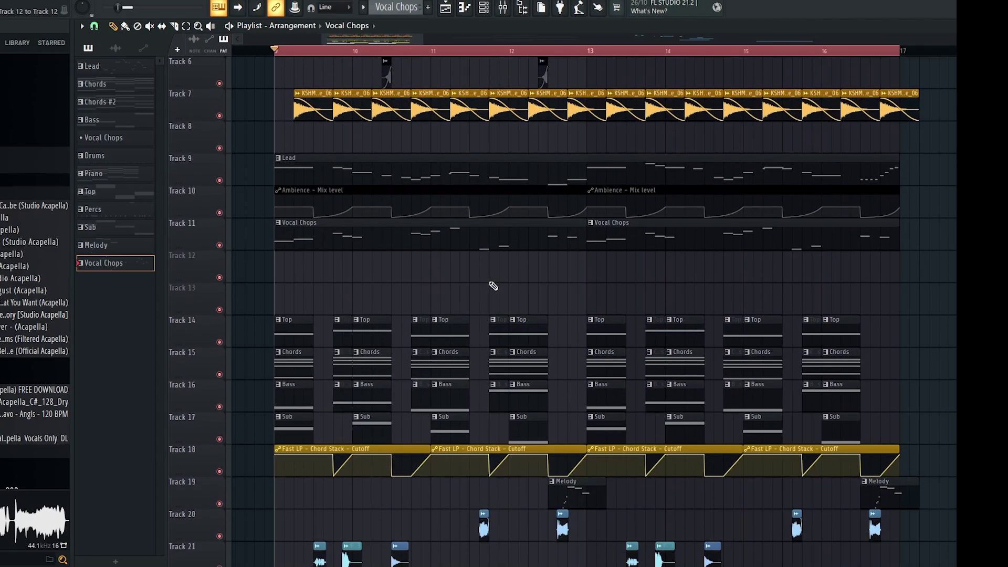
scroll(490, 286, down, 5)
scroll(450, 277, up, 2)
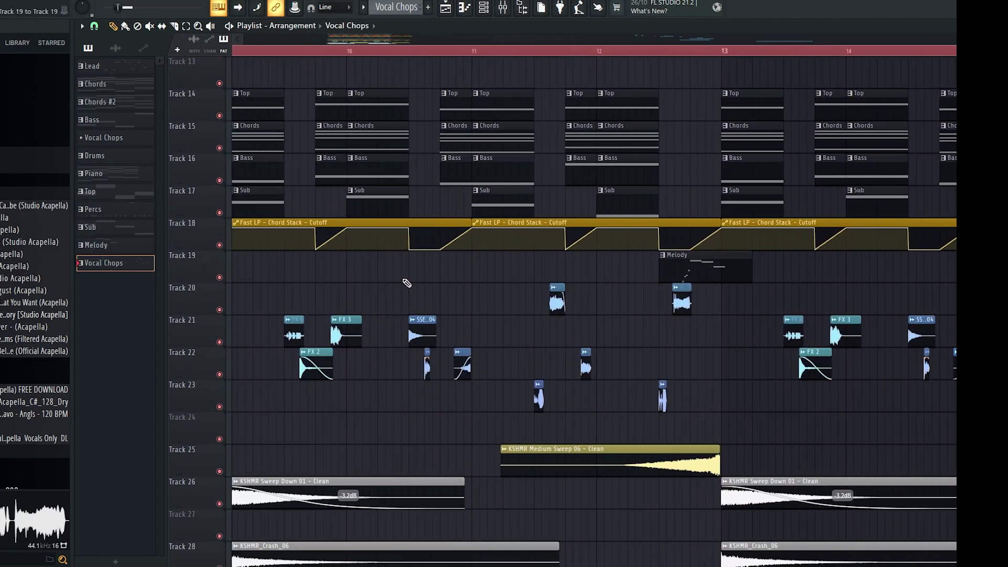
scroll(512, 289, down, 2)
drag(323, 418, 766, 312)
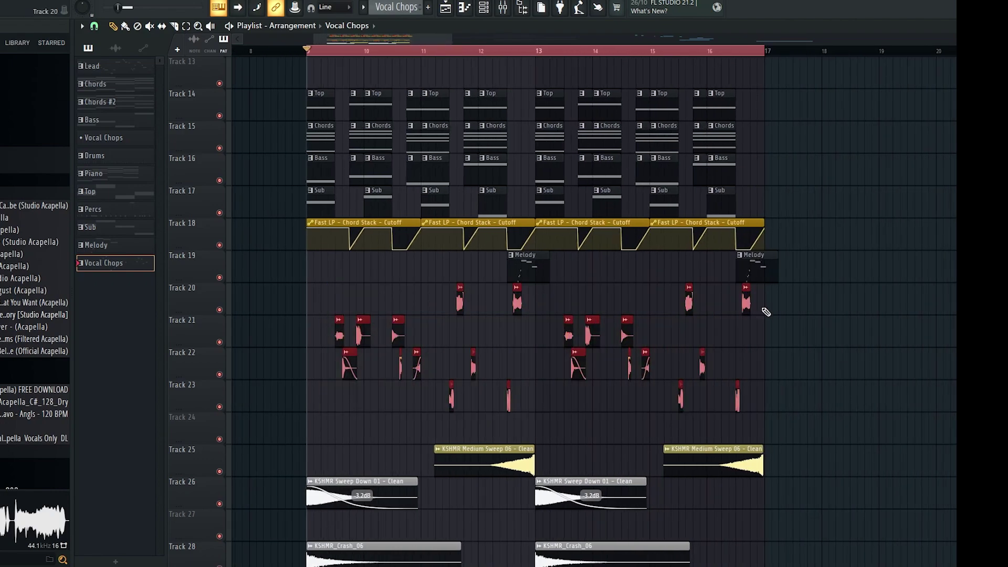
drag(450, 284, 520, 313)
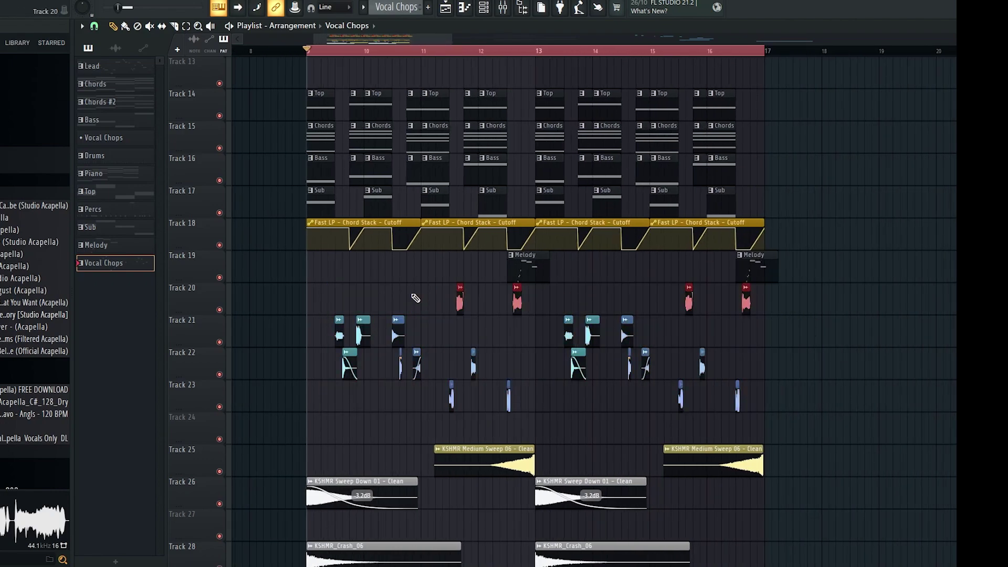
scroll(462, 296, up, 5)
key(ctrl+d)
scroll(629, 365, down, 3)
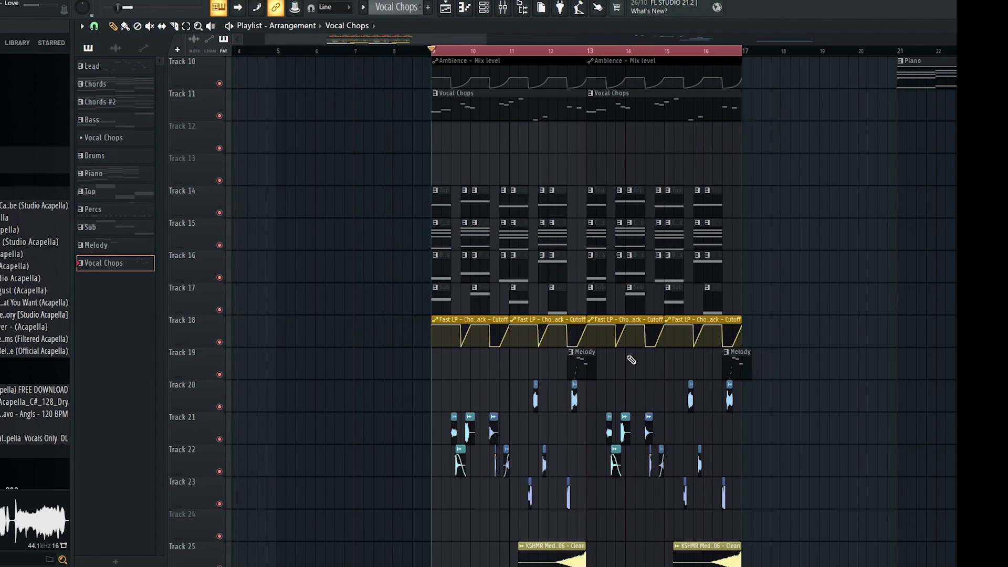
Examine the drop's layers across bars 9 to 16, with a closer look at the snare, clap and ride clips around bar 13
scroll(638, 358, down, 7)
scroll(644, 358, up, 16)
scroll(627, 302, up, 3)
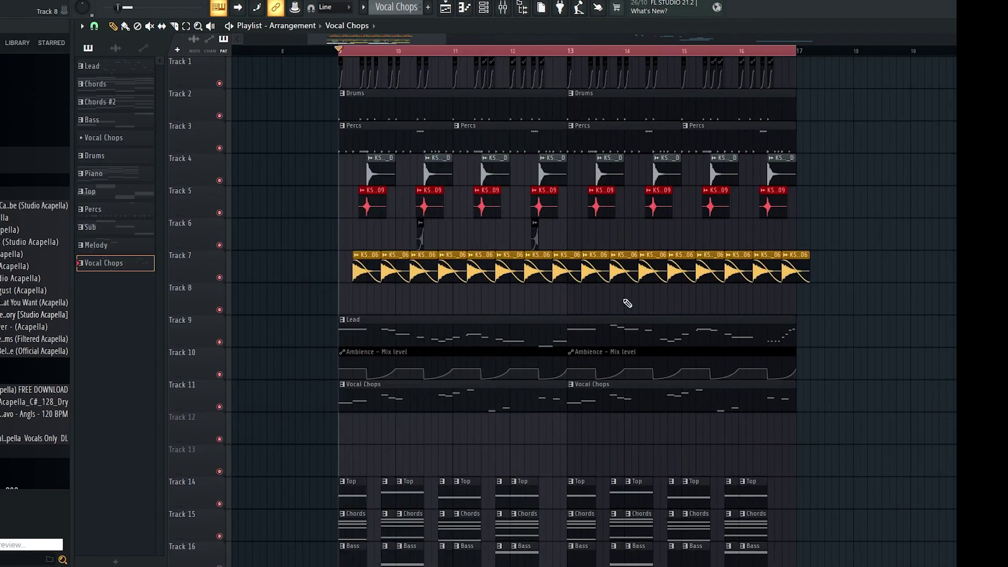
scroll(808, 349, up, 3)
scroll(826, 333, down, 4)
drag(831, 333, 676, 461)
scroll(641, 435, up, 4)
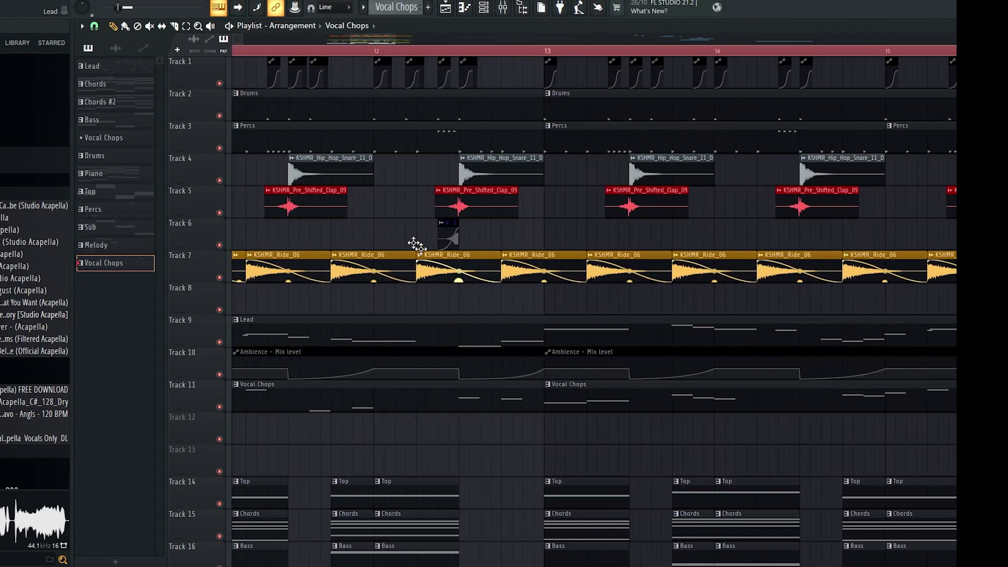
scroll(550, 332, up, 3)
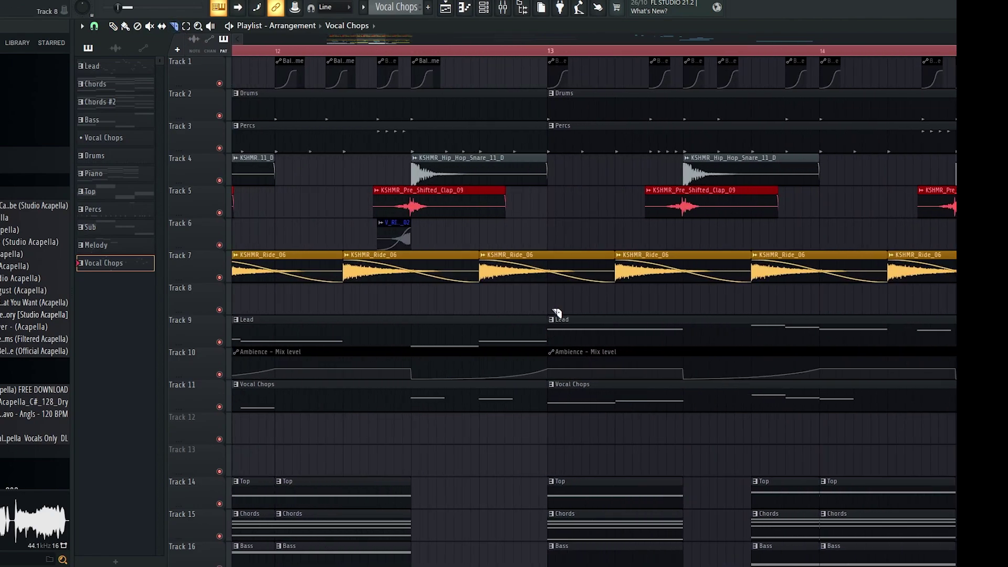
scroll(556, 314, down, 3)
scroll(409, 291, down, 3)
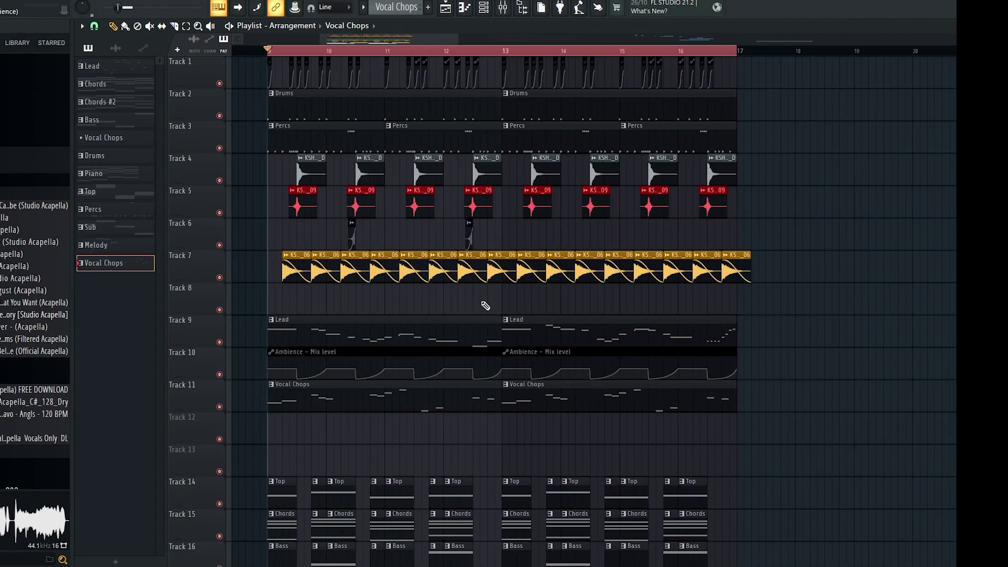
scroll(687, 298, down, 3)
Play back the selected drop from bar 9 through bar 16 while following the chords, vocal chops, Melody fills and glitch clips
key(space)
scroll(556, 337, down, 3)
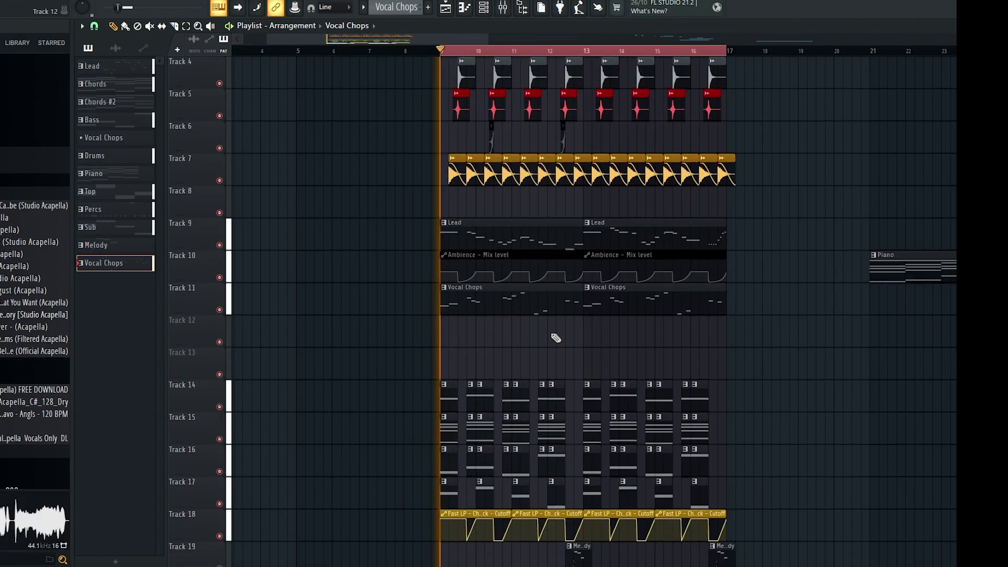
scroll(502, 332, up, 4)
scroll(500, 342, down, 5)
scroll(500, 342, down, 3)
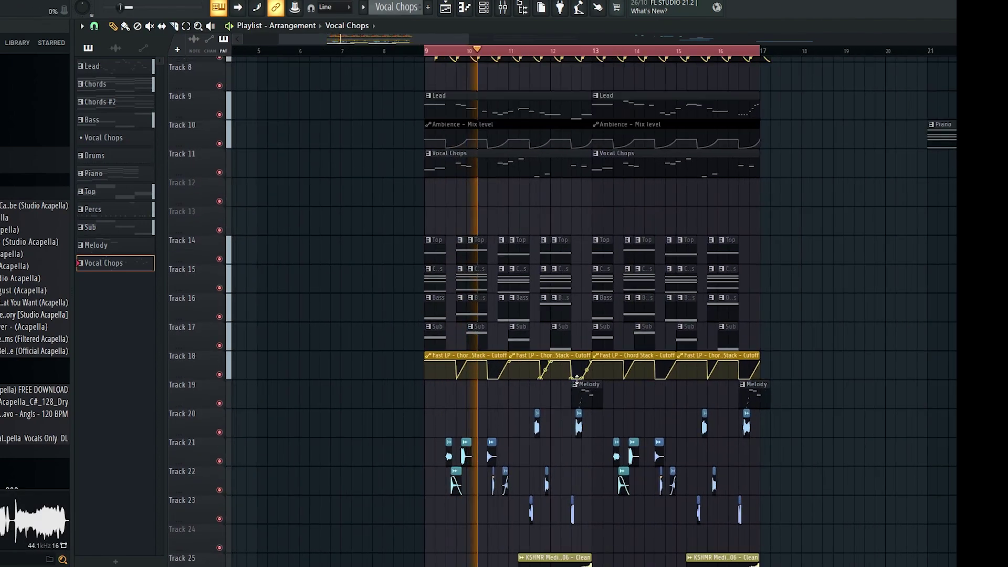
scroll(589, 376, up, 3)
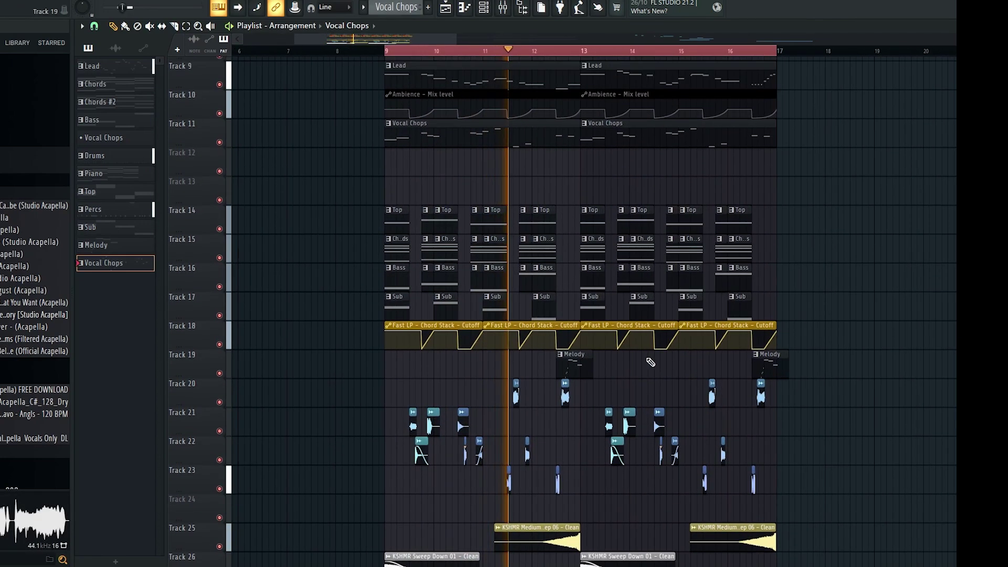
scroll(633, 366, up, 3)
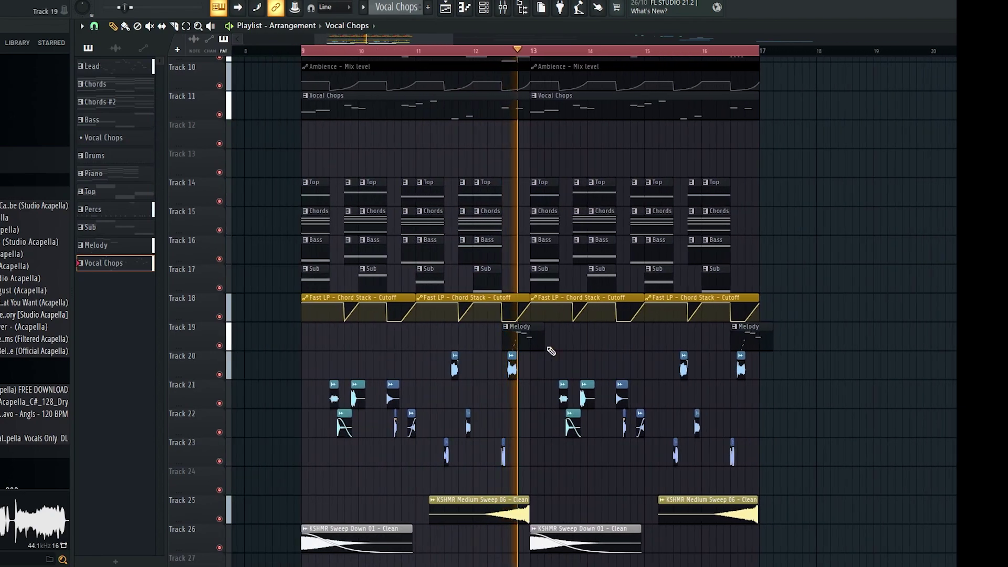
scroll(559, 353, down, 2)
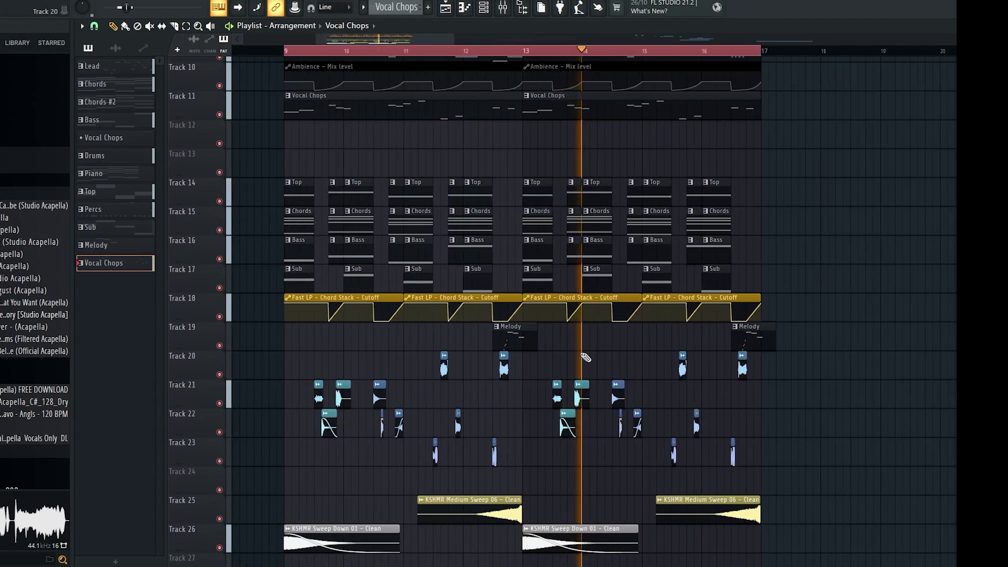
scroll(614, 366, down, 3)
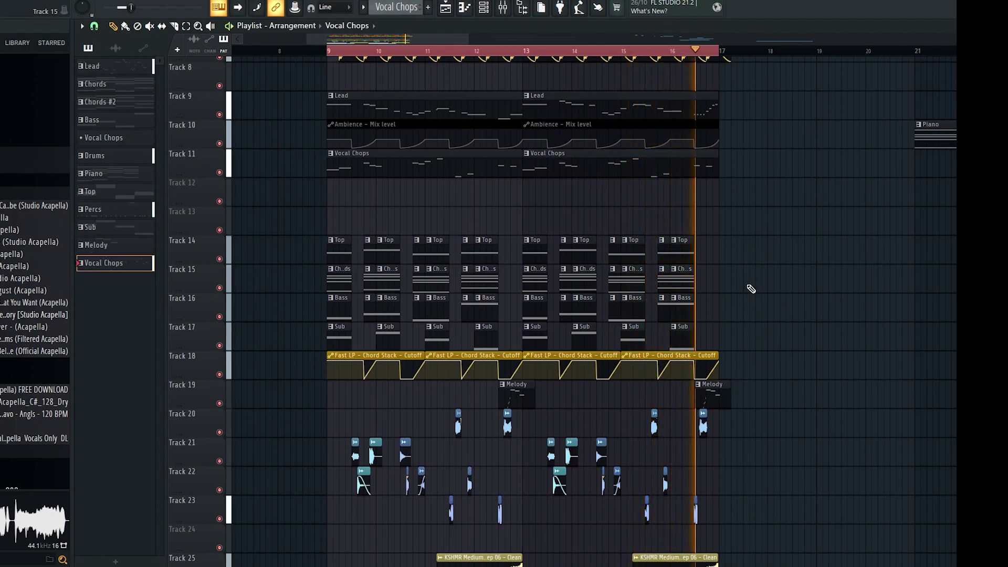
Make the second Vocal Chops clip on Track 11 unique and open its notes in the piano roll
click(526, 154)
click(545, 205)
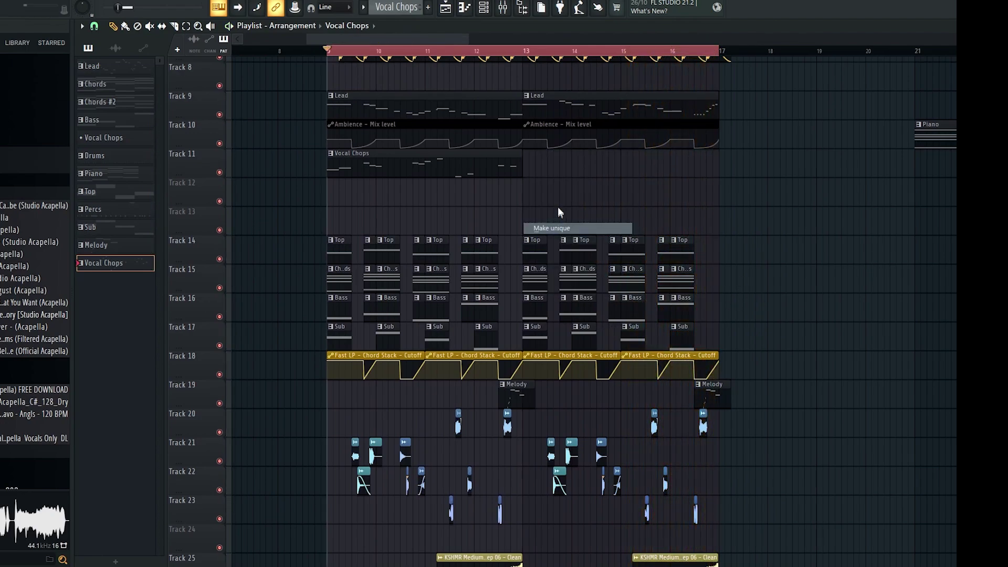
double_click(553, 167)
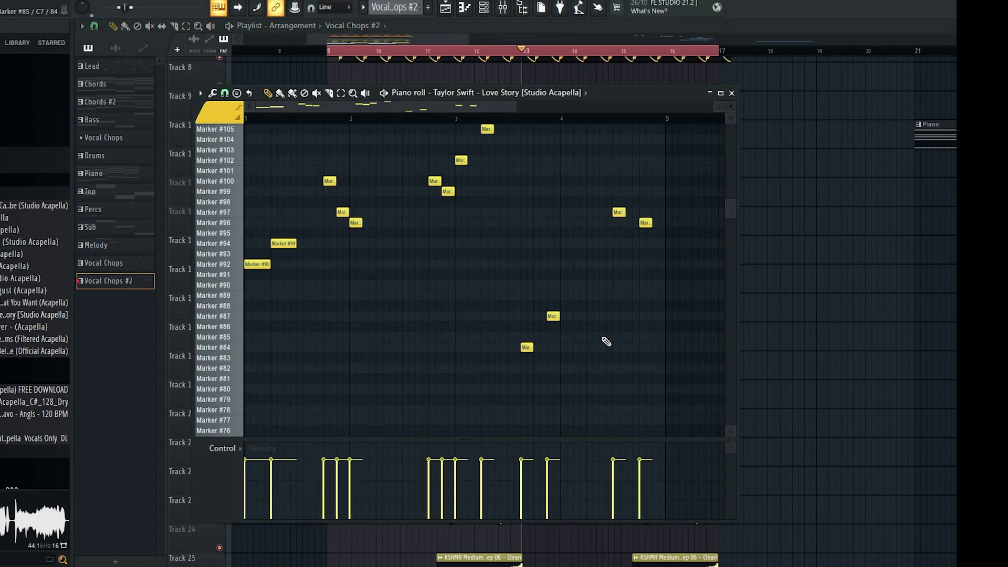
Show the notes' fine pitch values and raise the Marker #96 chop at bar 2 to about +490 cents
scroll(410, 235, down, 2)
scroll(315, 258, up, 5)
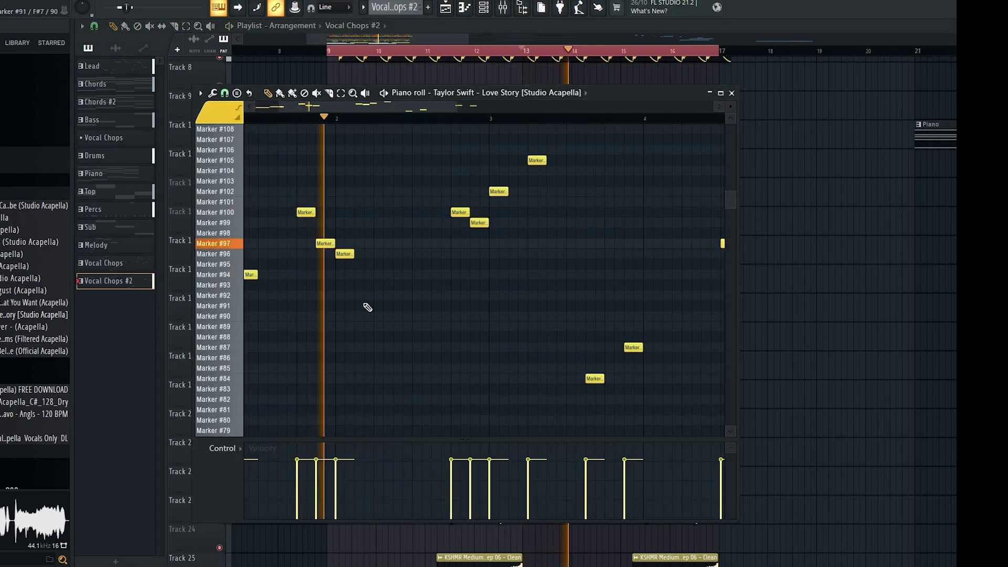
click(239, 448)
click(243, 525)
key(space)
scroll(346, 373, up, 2)
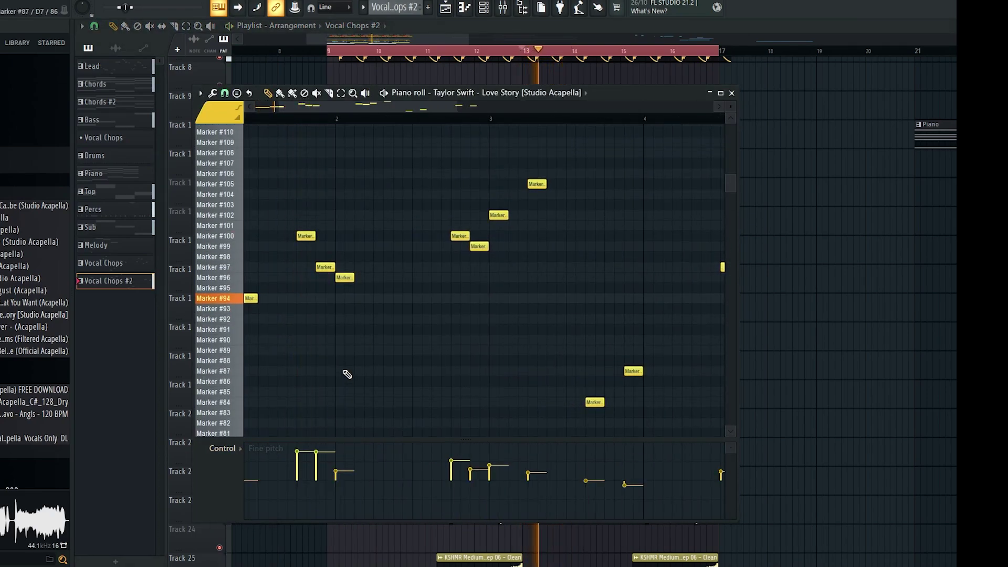
key(space)
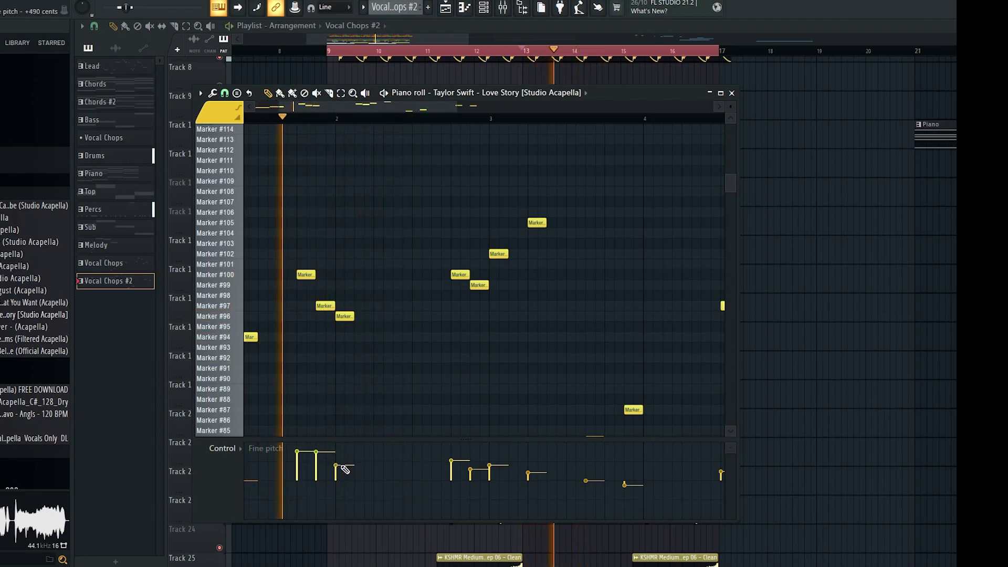
scroll(496, 378, down, 2)
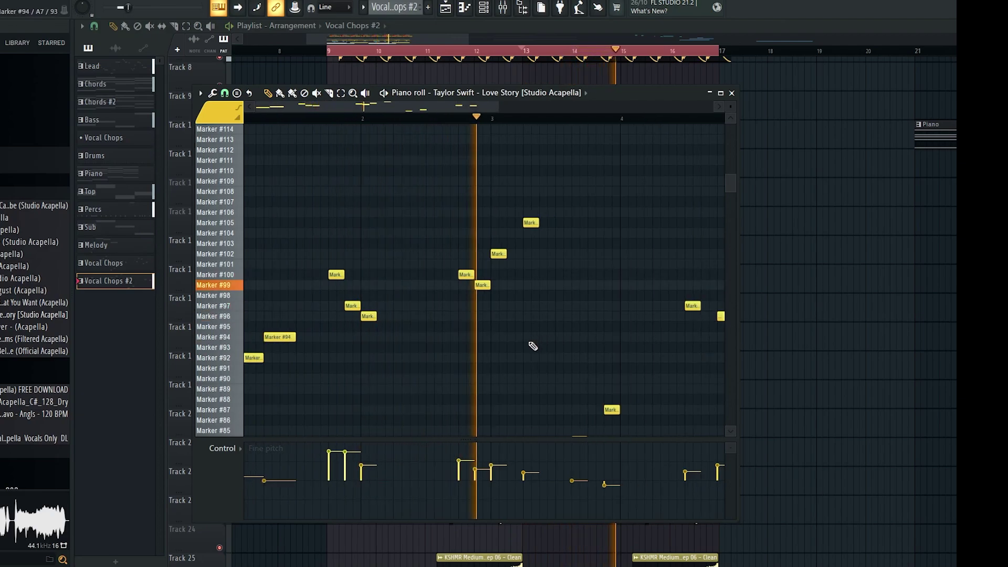
Raise the fine pitch of the Marker #102 chop at bar 3 and try a higher pitch on the Marker #105 chop
scroll(515, 370, up, 2)
key(space)
scroll(486, 407, up, 1)
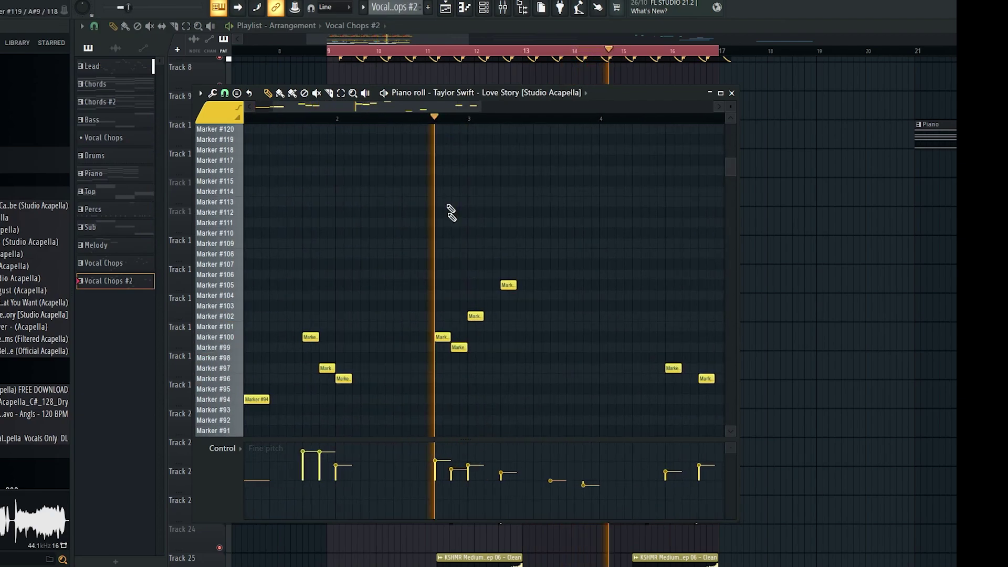
key(space)
click(470, 450)
key(space)
click(502, 462)
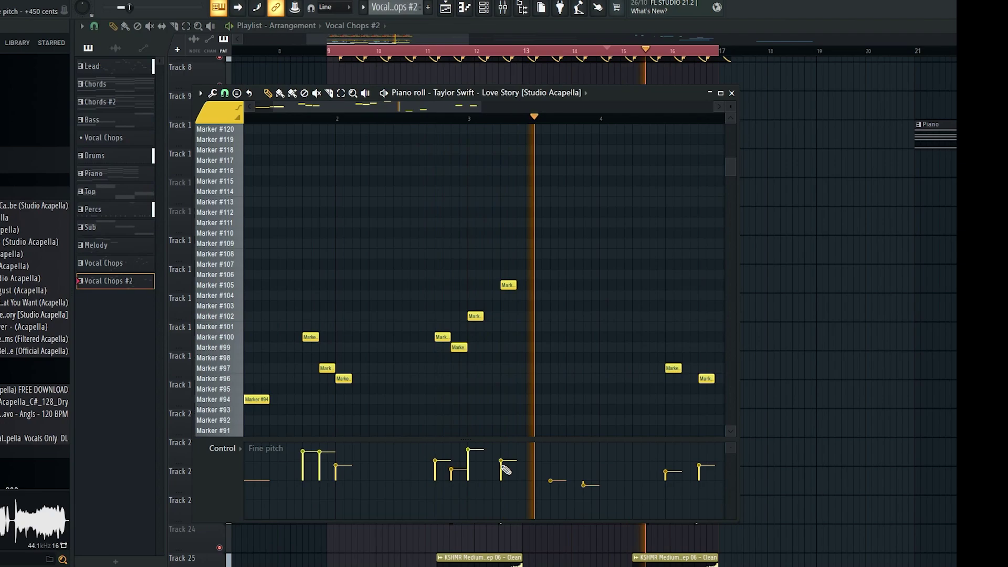
drag(498, 462, 515, 475)
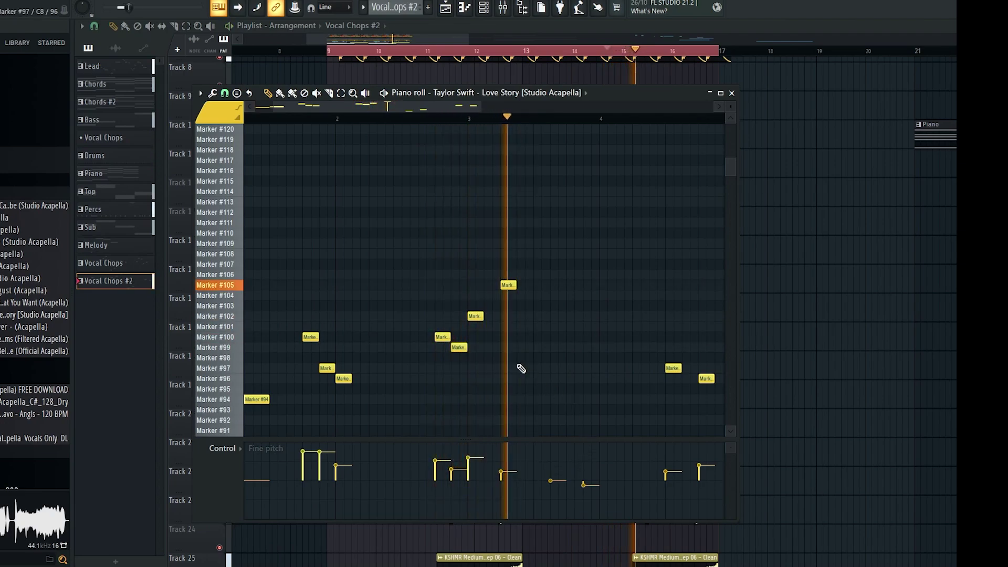
Raise the fine pitch of the Marker #84 chop in bar 3 and set the Marker #87 chop slightly below zero
scroll(556, 362, down, 5)
drag(556, 478, 591, 481)
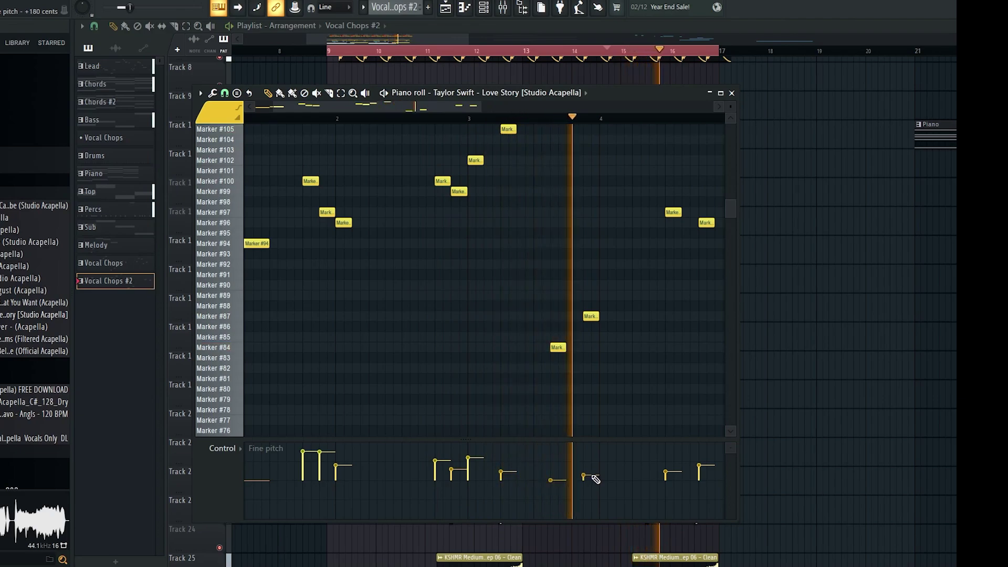
key(space)
scroll(502, 402, up, 2)
key(space)
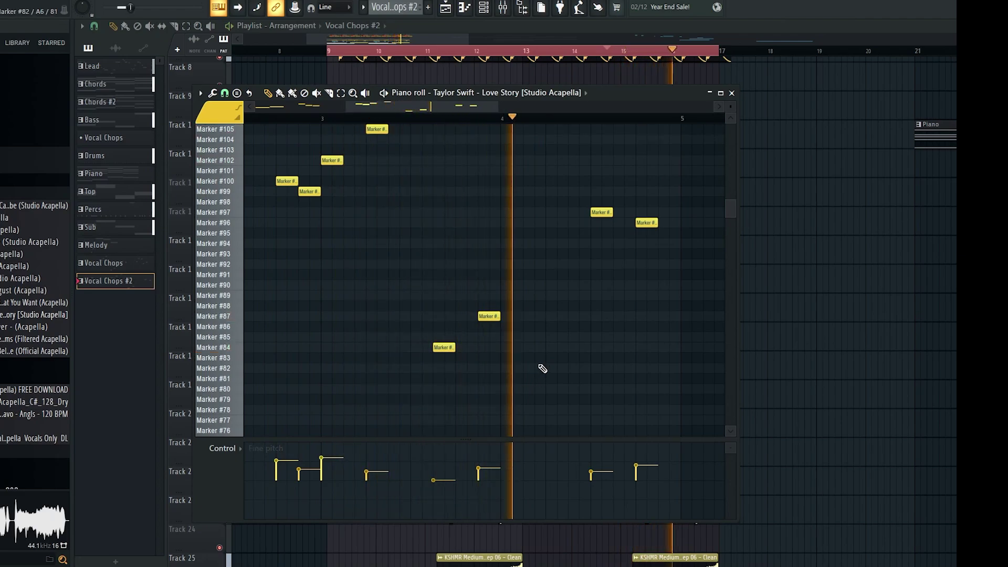
key(space)
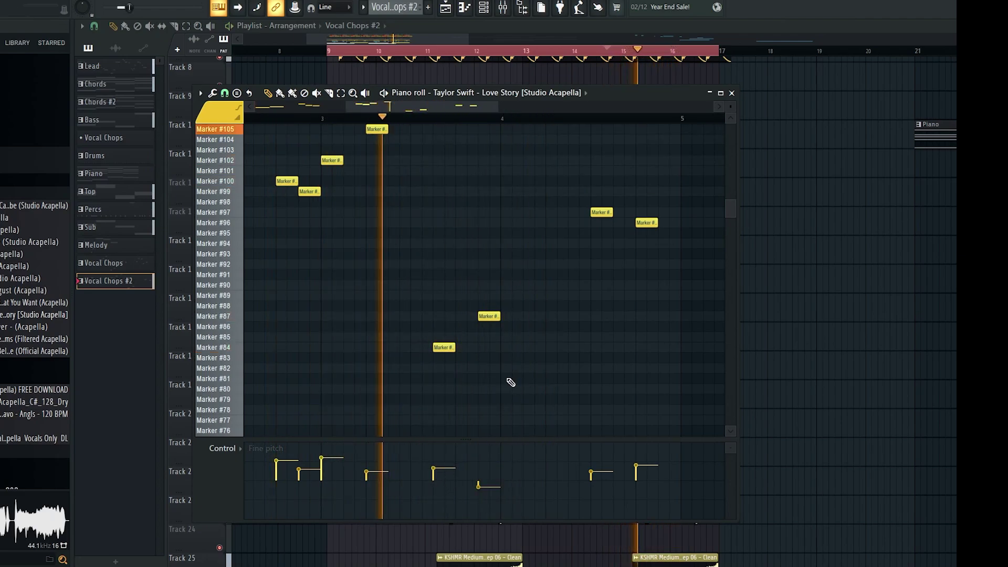
Raise the fine pitch of the Marker #97 chop in the second half of bar 4
scroll(515, 378, down, 3)
scroll(606, 396, up, 2)
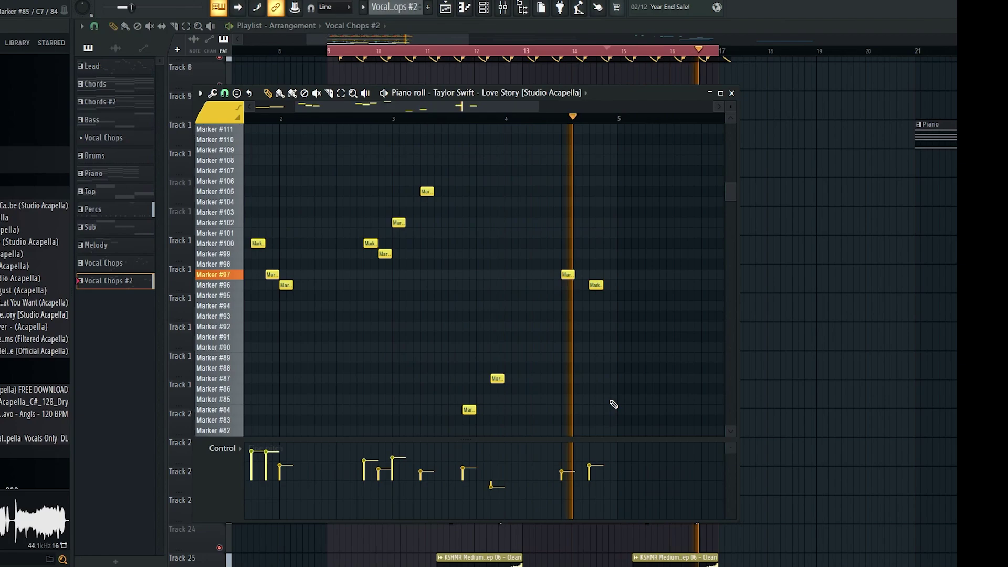
scroll(608, 401, up, 2)
click(544, 460)
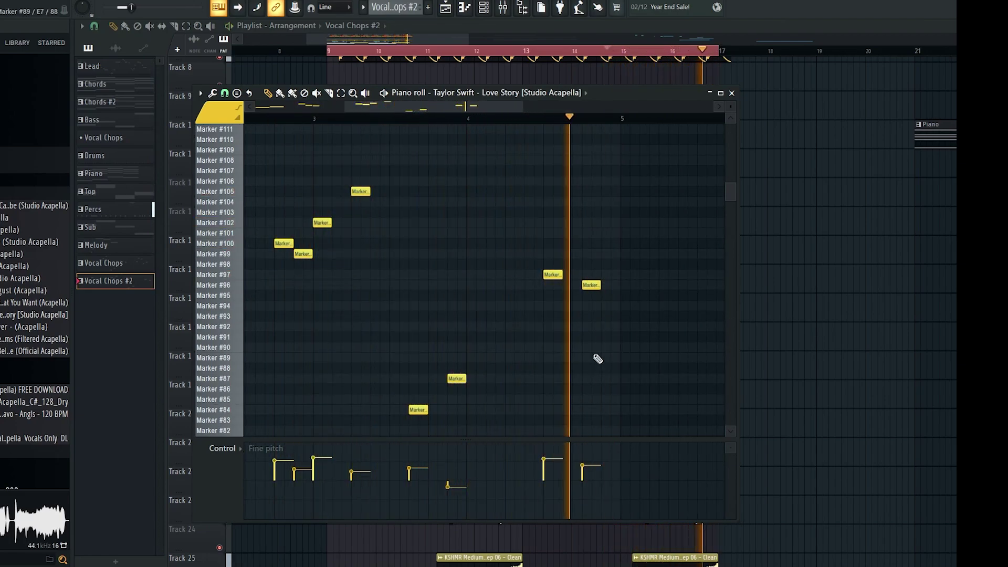
Play back the retuned Vocal Chops #2 pattern against the drop and close the piano roll
scroll(555, 382, down, 3)
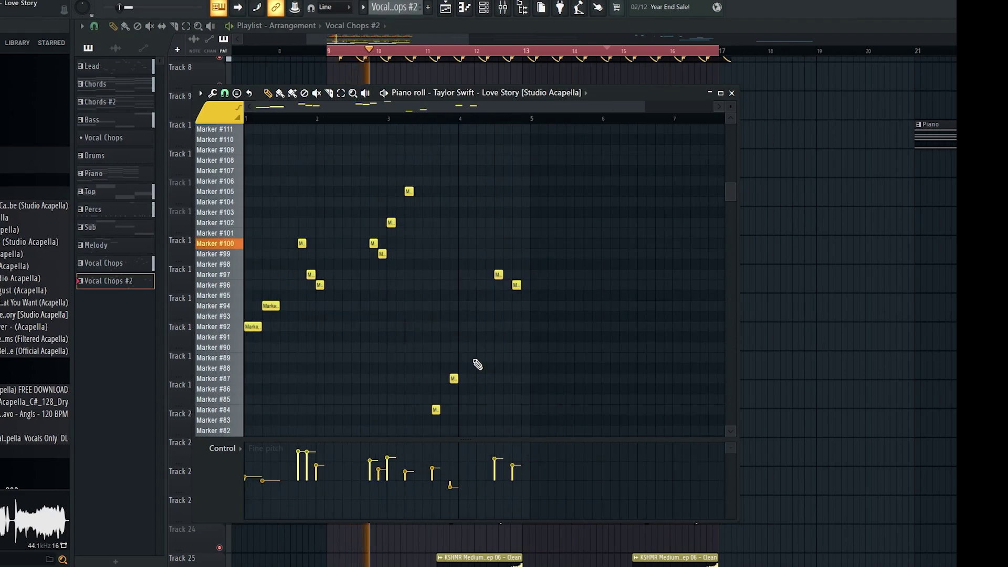
scroll(445, 360, down, 3)
scroll(449, 365, up, 3)
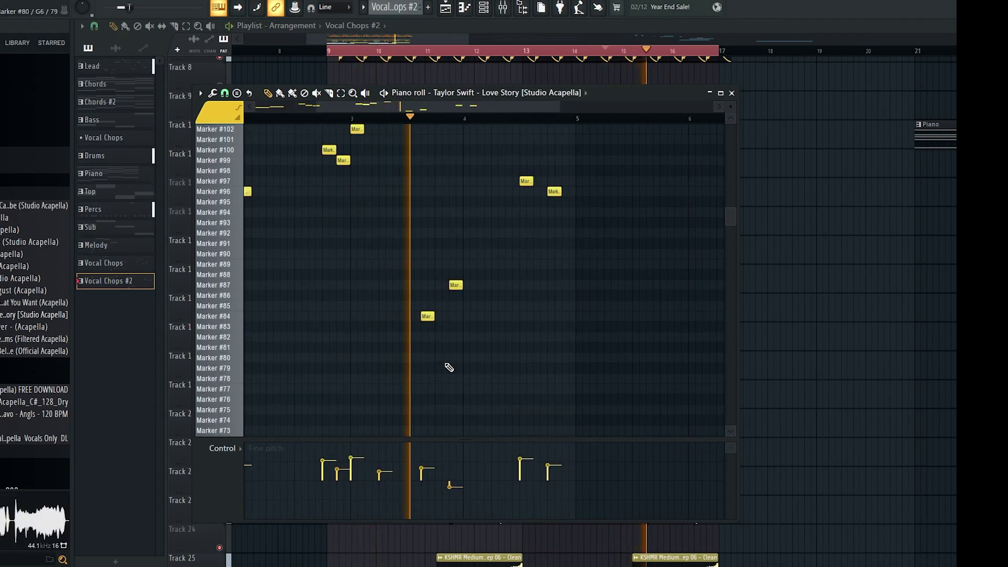
key(space)
key(Escape)
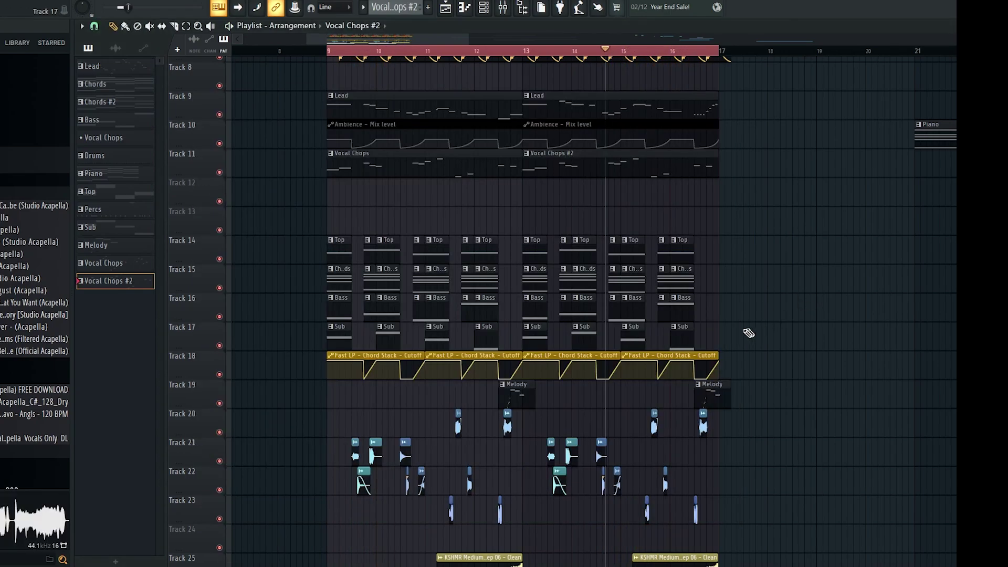
Find the V_RIOT_MDSTP_150_fill_carefullycrafted_02 drum fill in the sample library and place it on Track 13 in the second half of bar 16
scroll(750, 333, down, 2)
scroll(700, 313, up, 3)
scroll(668, 343, up, 3)
scroll(2, 279, down, 15)
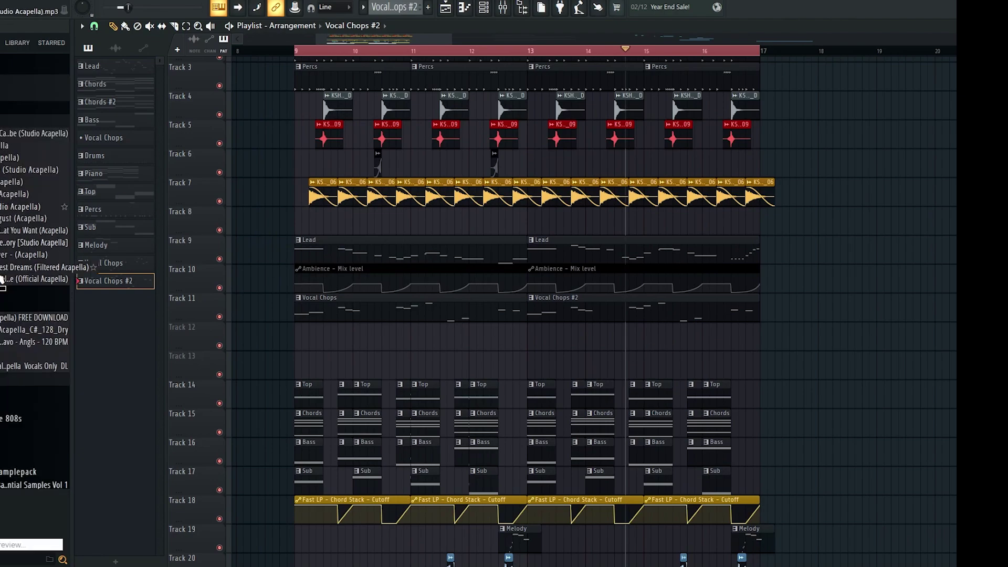
scroll(3, 278, down, 15)
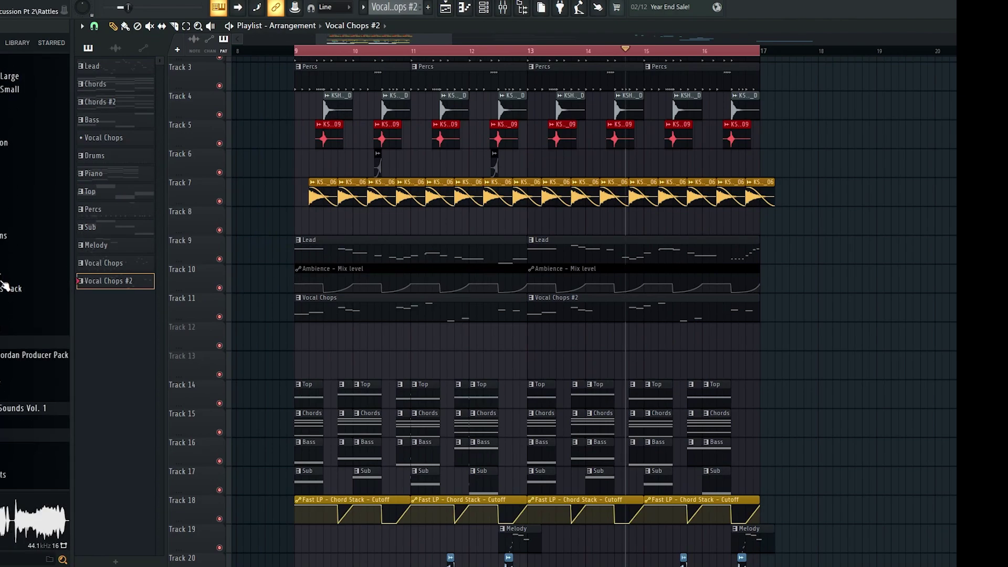
scroll(2, 286, down, 10)
scroll(3, 294, down, 15)
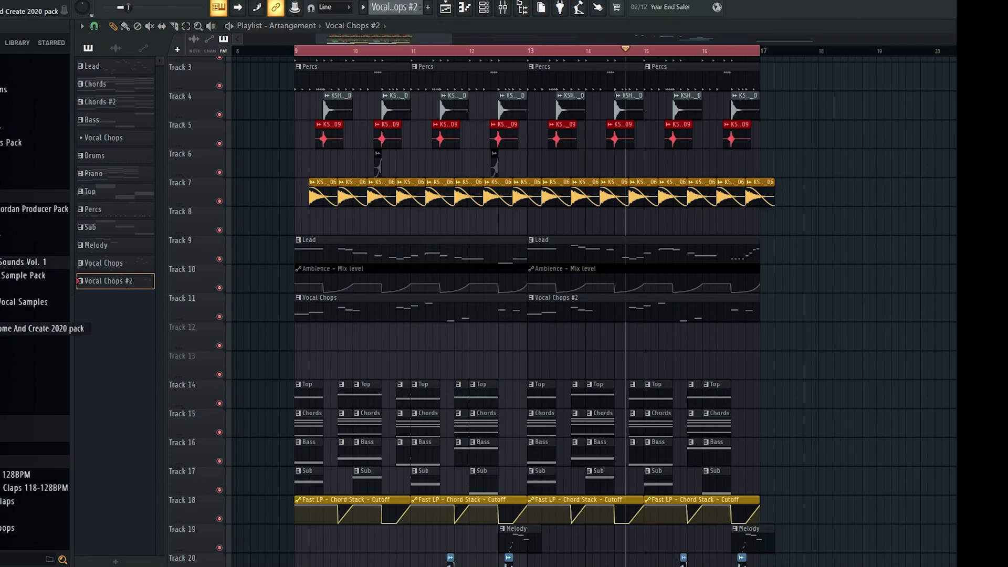
scroll(2, 294, down, 5)
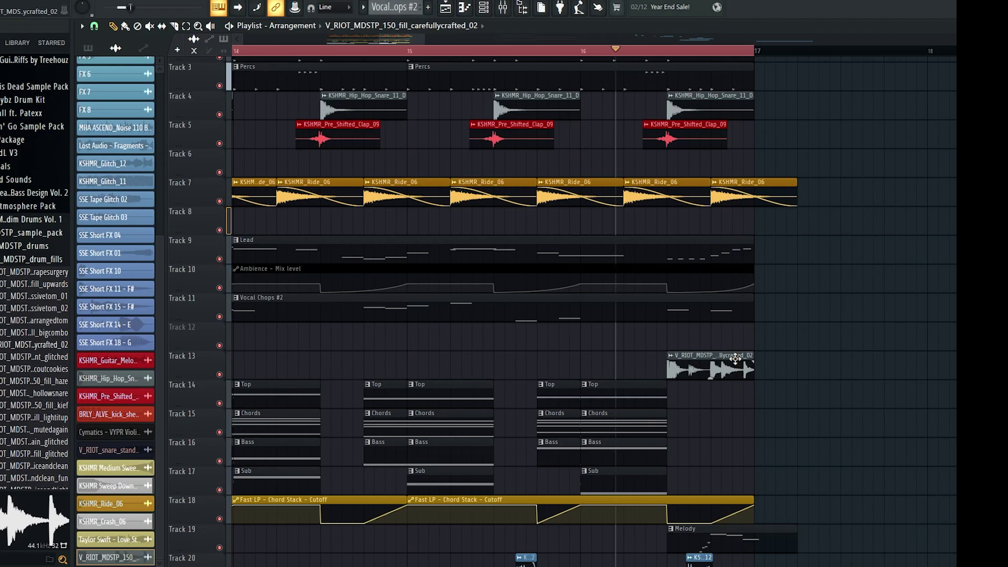
Trim the start of the Track 13 drum fill so it covers only the last beat of bar 16, and audition it
drag(674, 373, 696, 377)
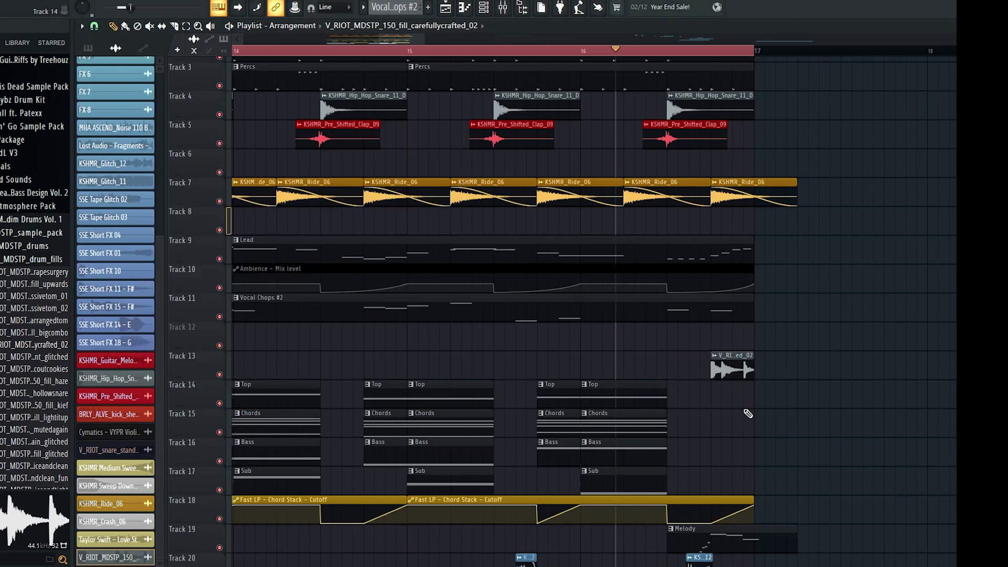
scroll(742, 410, up, 3)
key(space)
scroll(700, 395, down, 5)
scroll(729, 384, down, 4)
key(space)
scroll(706, 309, up, 2)
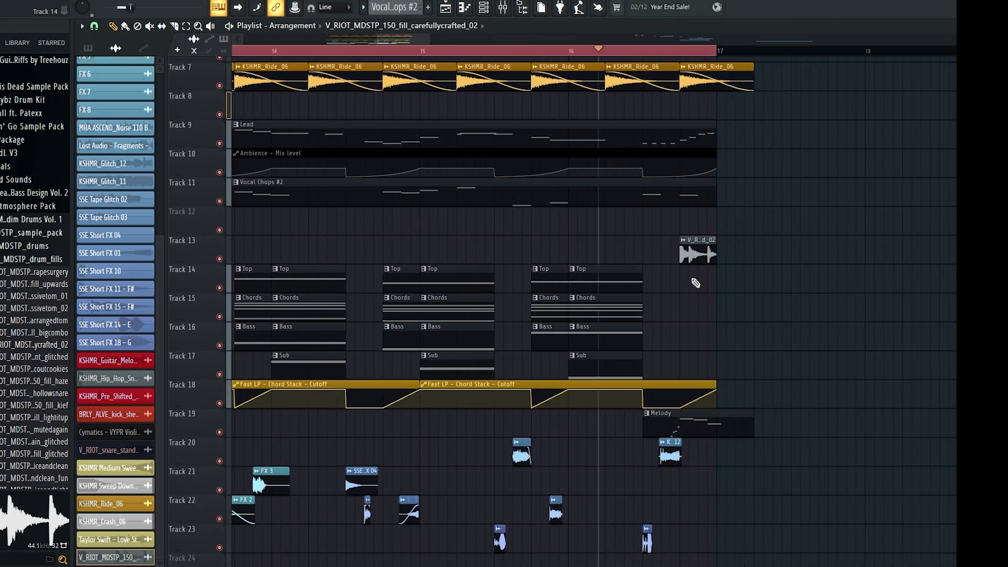
key(space)
scroll(719, 301, down, 4)
key(space)
Copy the trimmed drum fill on Track 13 to the last beat of bar 12
drag(710, 253, 698, 266)
scroll(389, 270, up, 7)
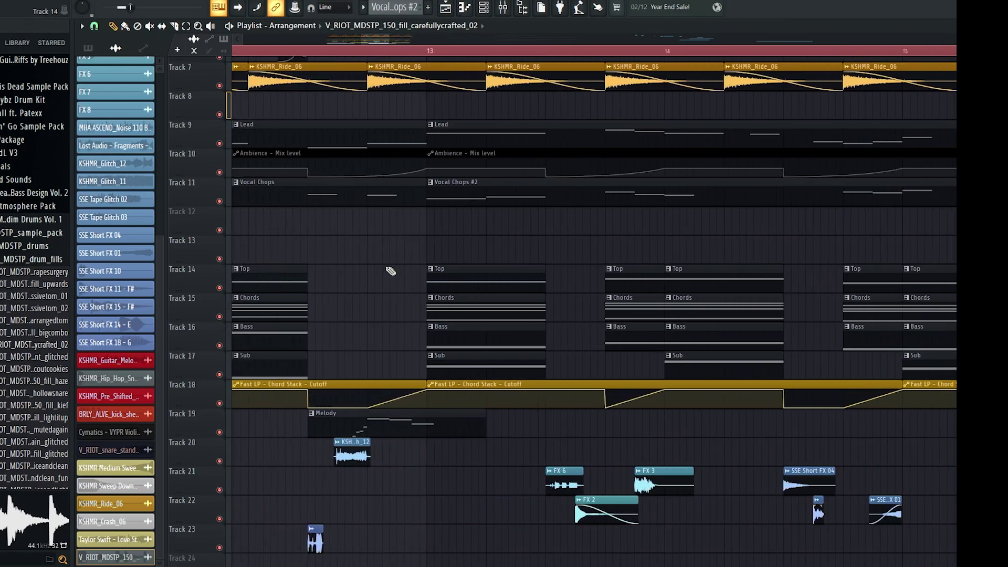
drag(569, 257, 325, 255)
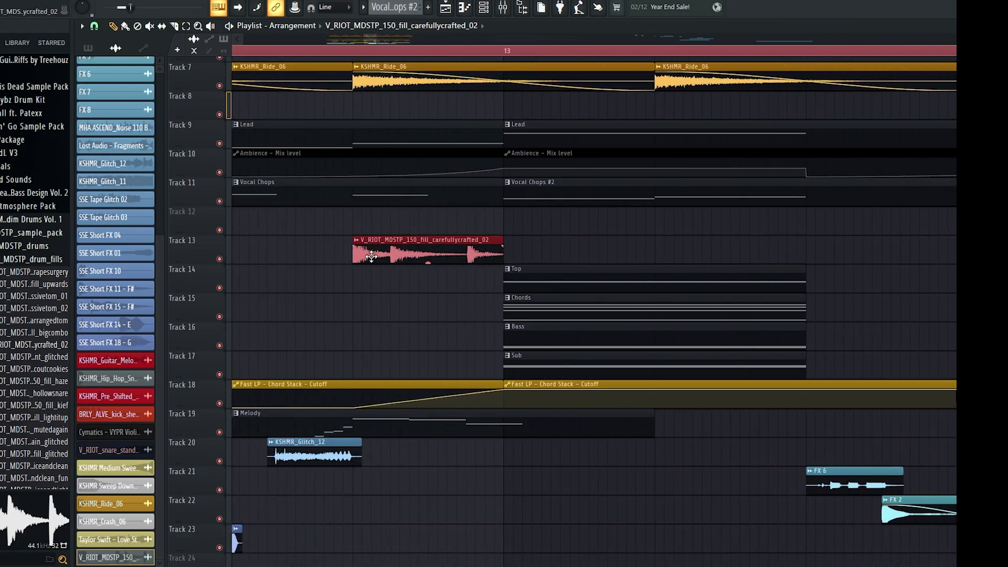
Find the drum fill sample ending in "driven" in the sample library and place it on Track 13 at the end of bar 16
scroll(562, 243, down, 5)
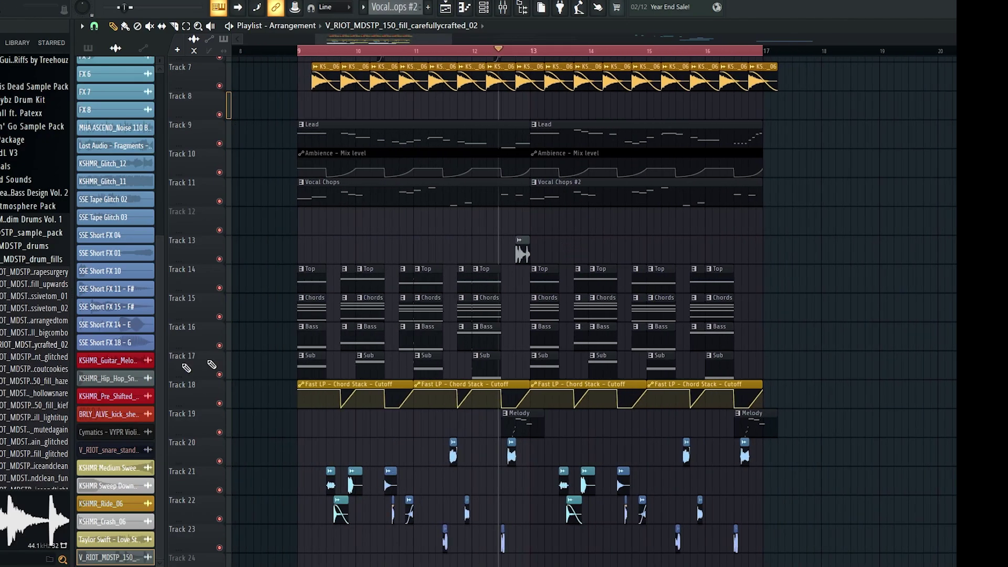
scroll(24, 367, down, 5)
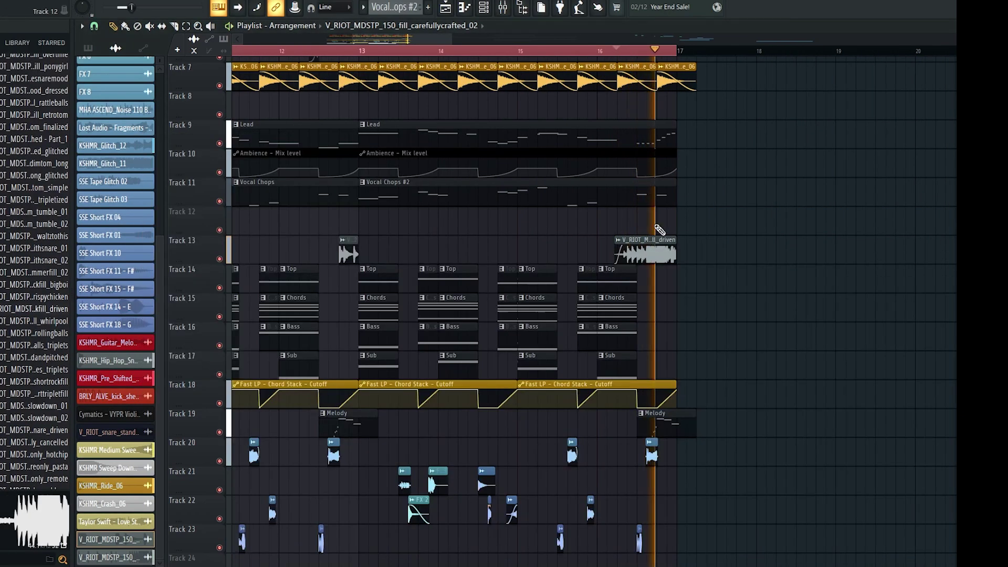
Play back bars 9 to 16 with both Track 13 drum fills and look over all the tracks of the drop
scroll(724, 292, down, 3)
scroll(551, 292, down, 3)
scroll(579, 301, up, 3)
scroll(578, 301, down, 3)
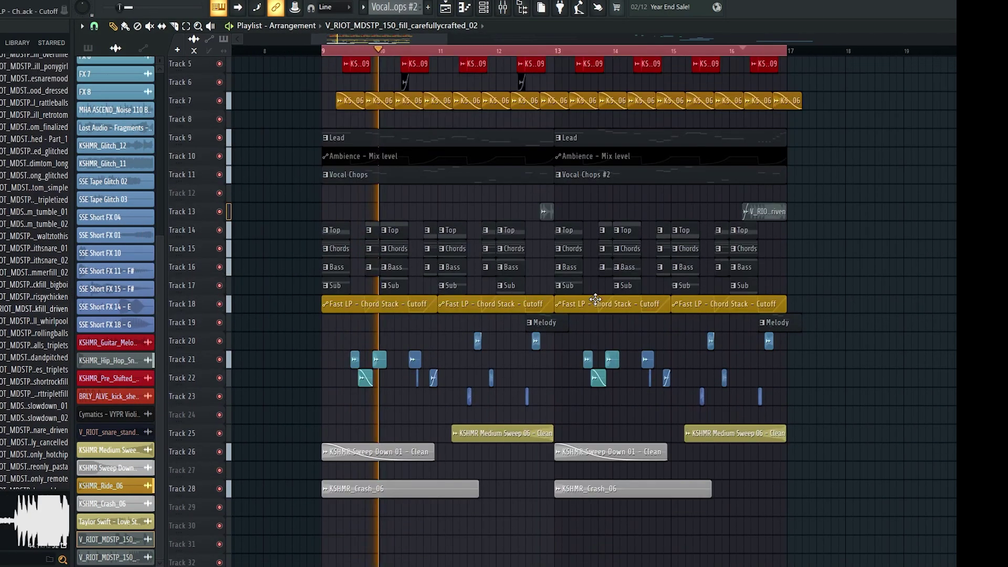
scroll(600, 303, up, 5)
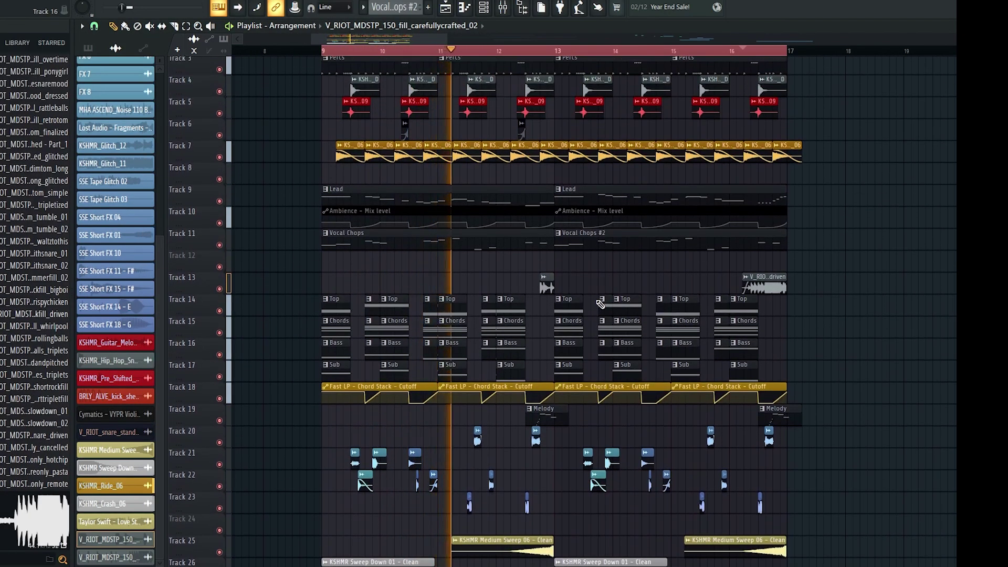
scroll(625, 297, down, 2)
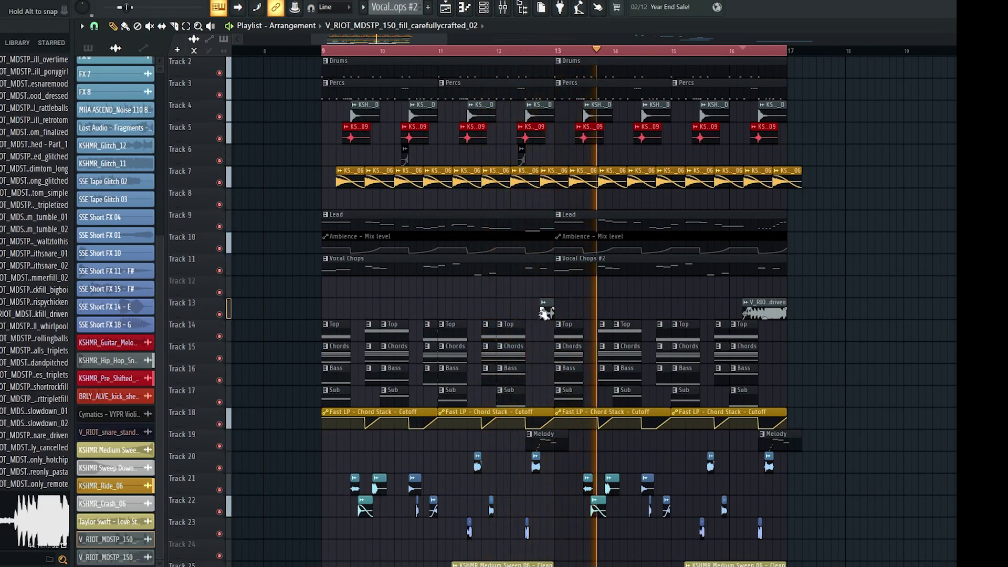
double_click(545, 312)
key(Escape)
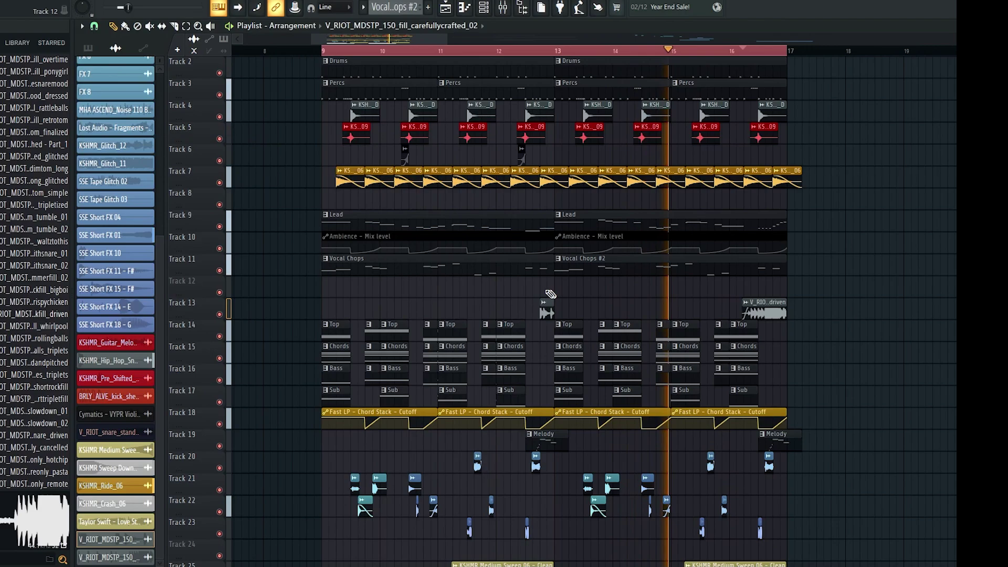
scroll(588, 292, down, 3)
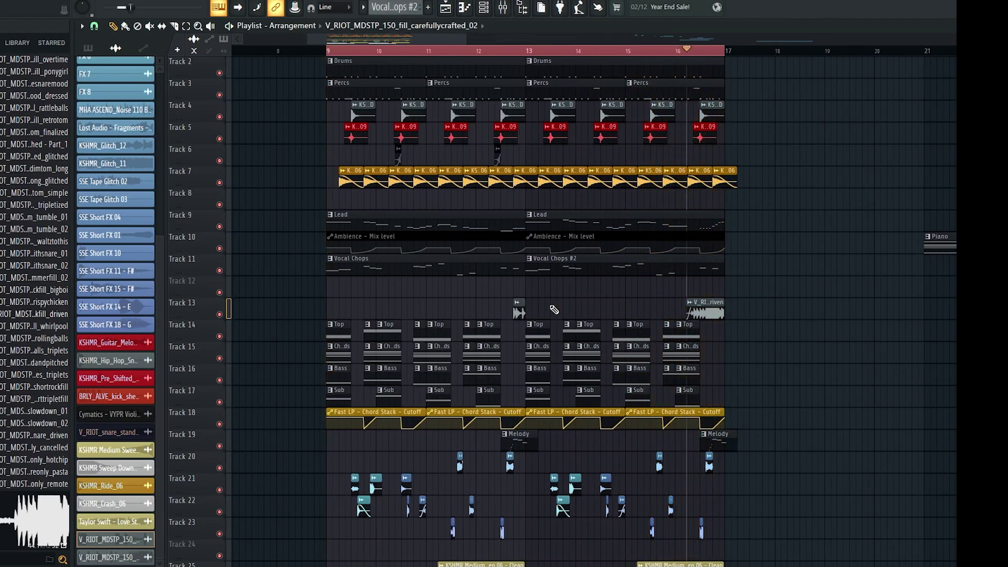
Inspect the start of the bar 12 drum fill on Track 13, then examine the layering of the whole drop arrangement
scroll(520, 312, up, 4)
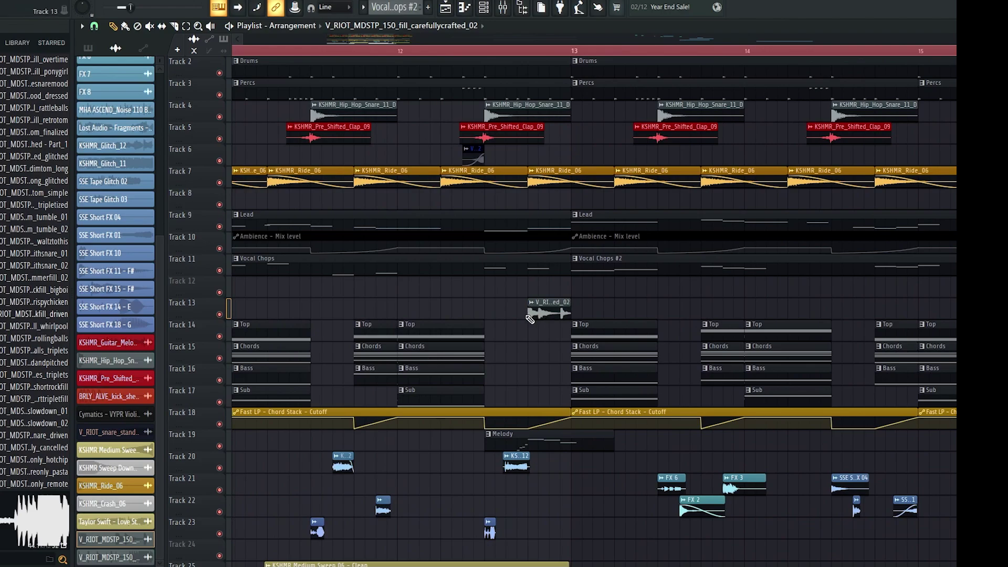
mouse_move(527, 303)
mouse_down()
mouse_move(485, 302)
mouse_move(521, 303)
mouse_up()
scroll(524, 306, down, 4)
scroll(523, 306, down, 1)
scroll(571, 326, down, 6)
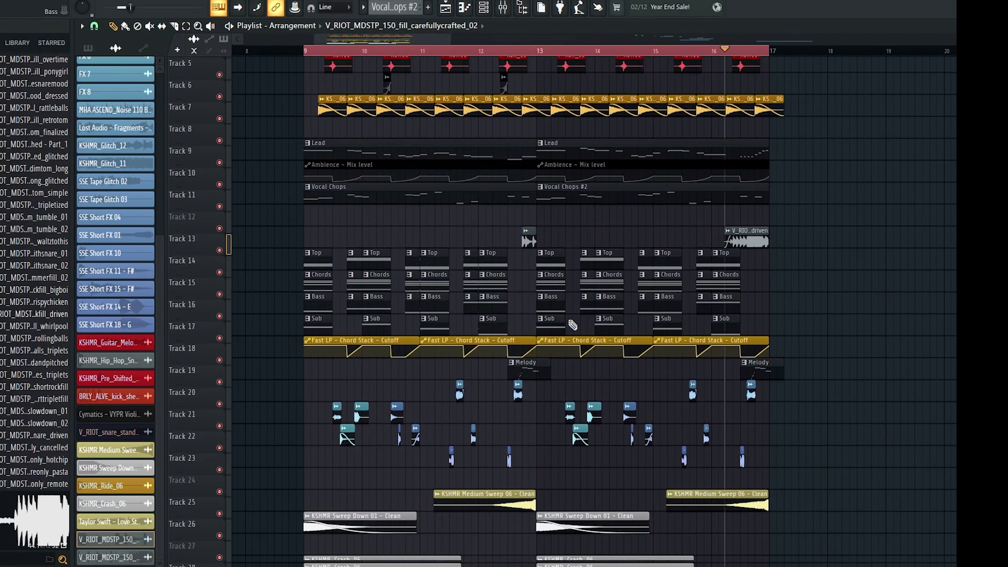
scroll(549, 375, up, 7)
drag(571, 328, 572, 329)
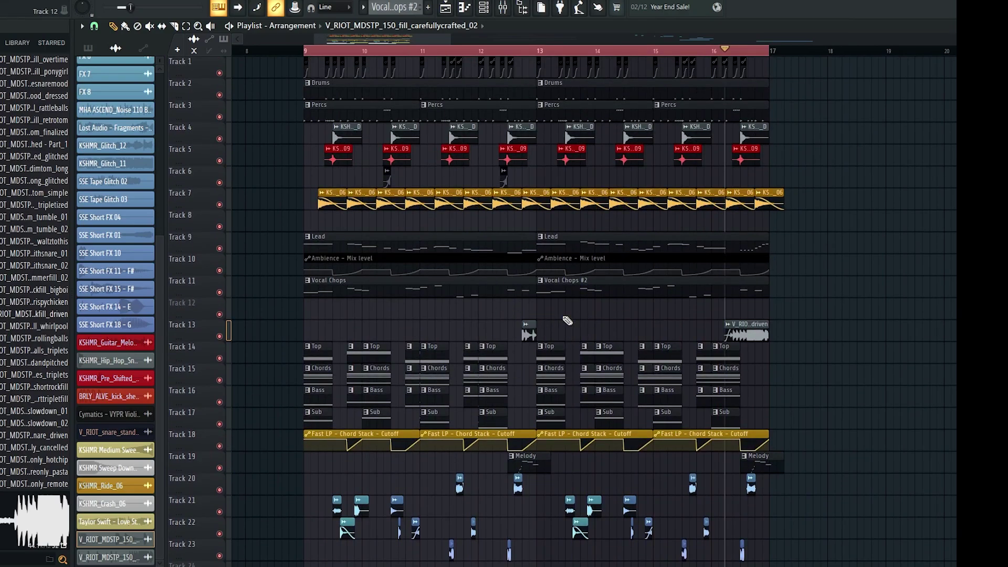
scroll(321, 324, up, 6)
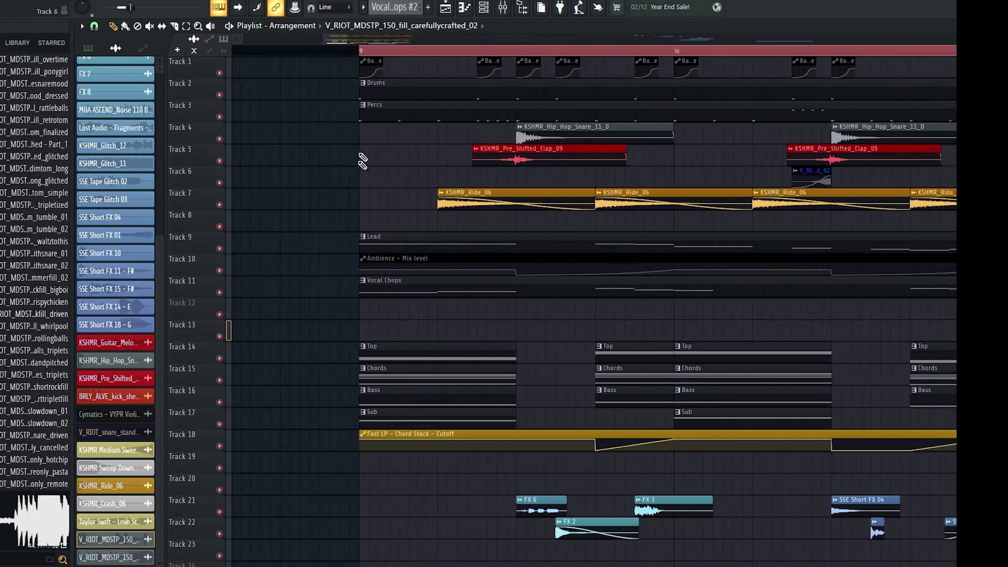
scroll(346, 233, down, 5)
scroll(347, 233, down, 2)
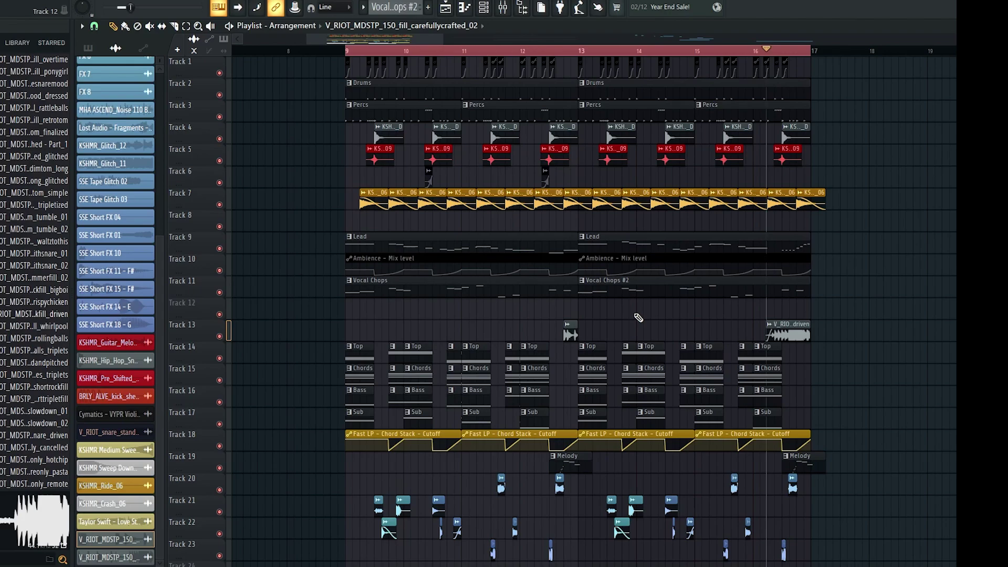
scroll(412, 228, up, 2)
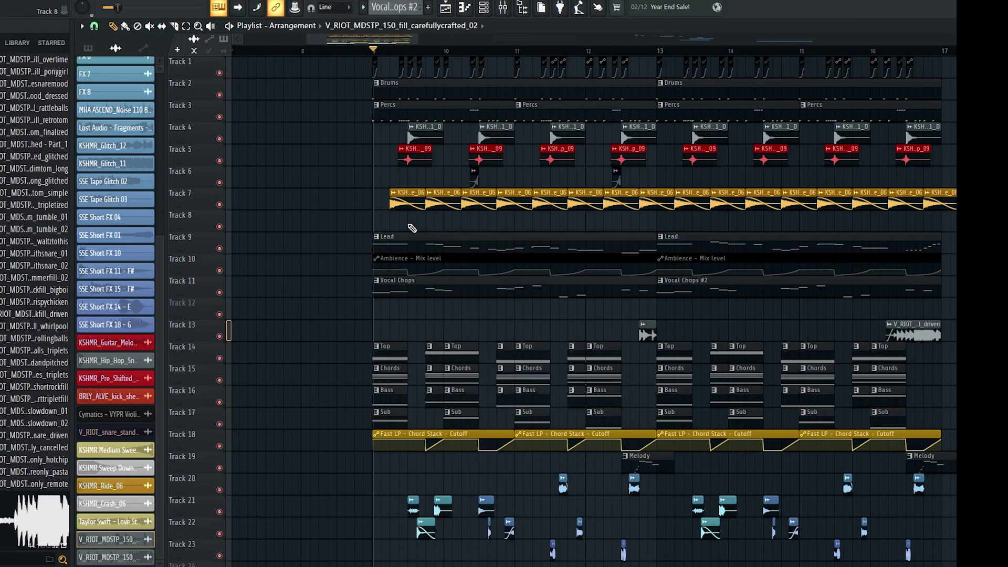
Leave the current project for another one, saving the changes to Demo reverb.flp
click(1, 2)
click(2, 106)
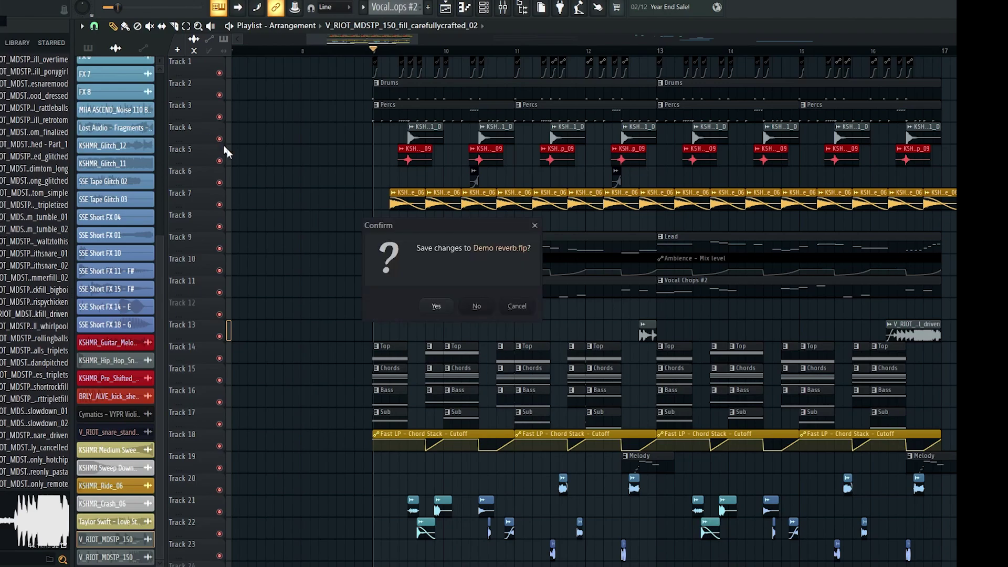
click(435, 307)
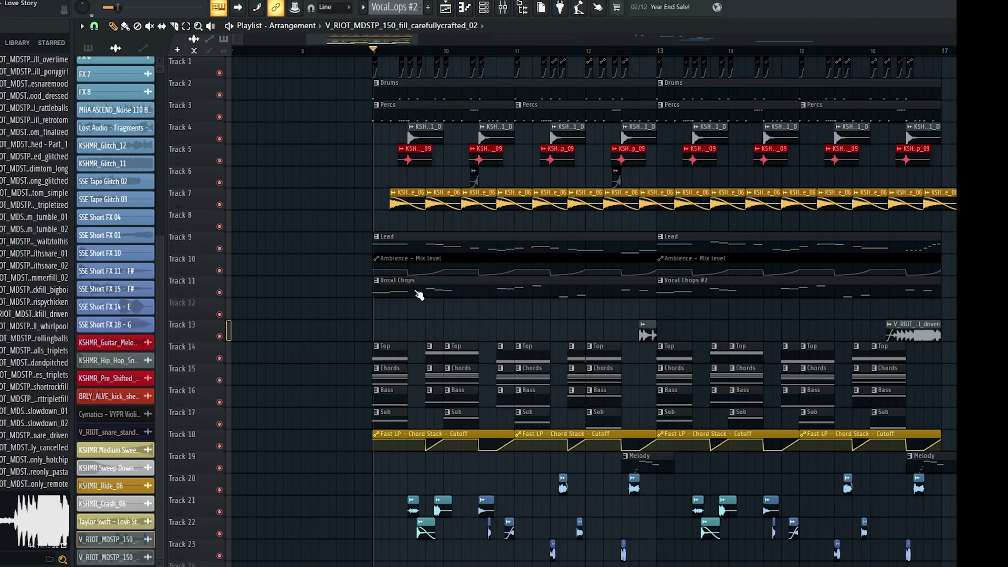